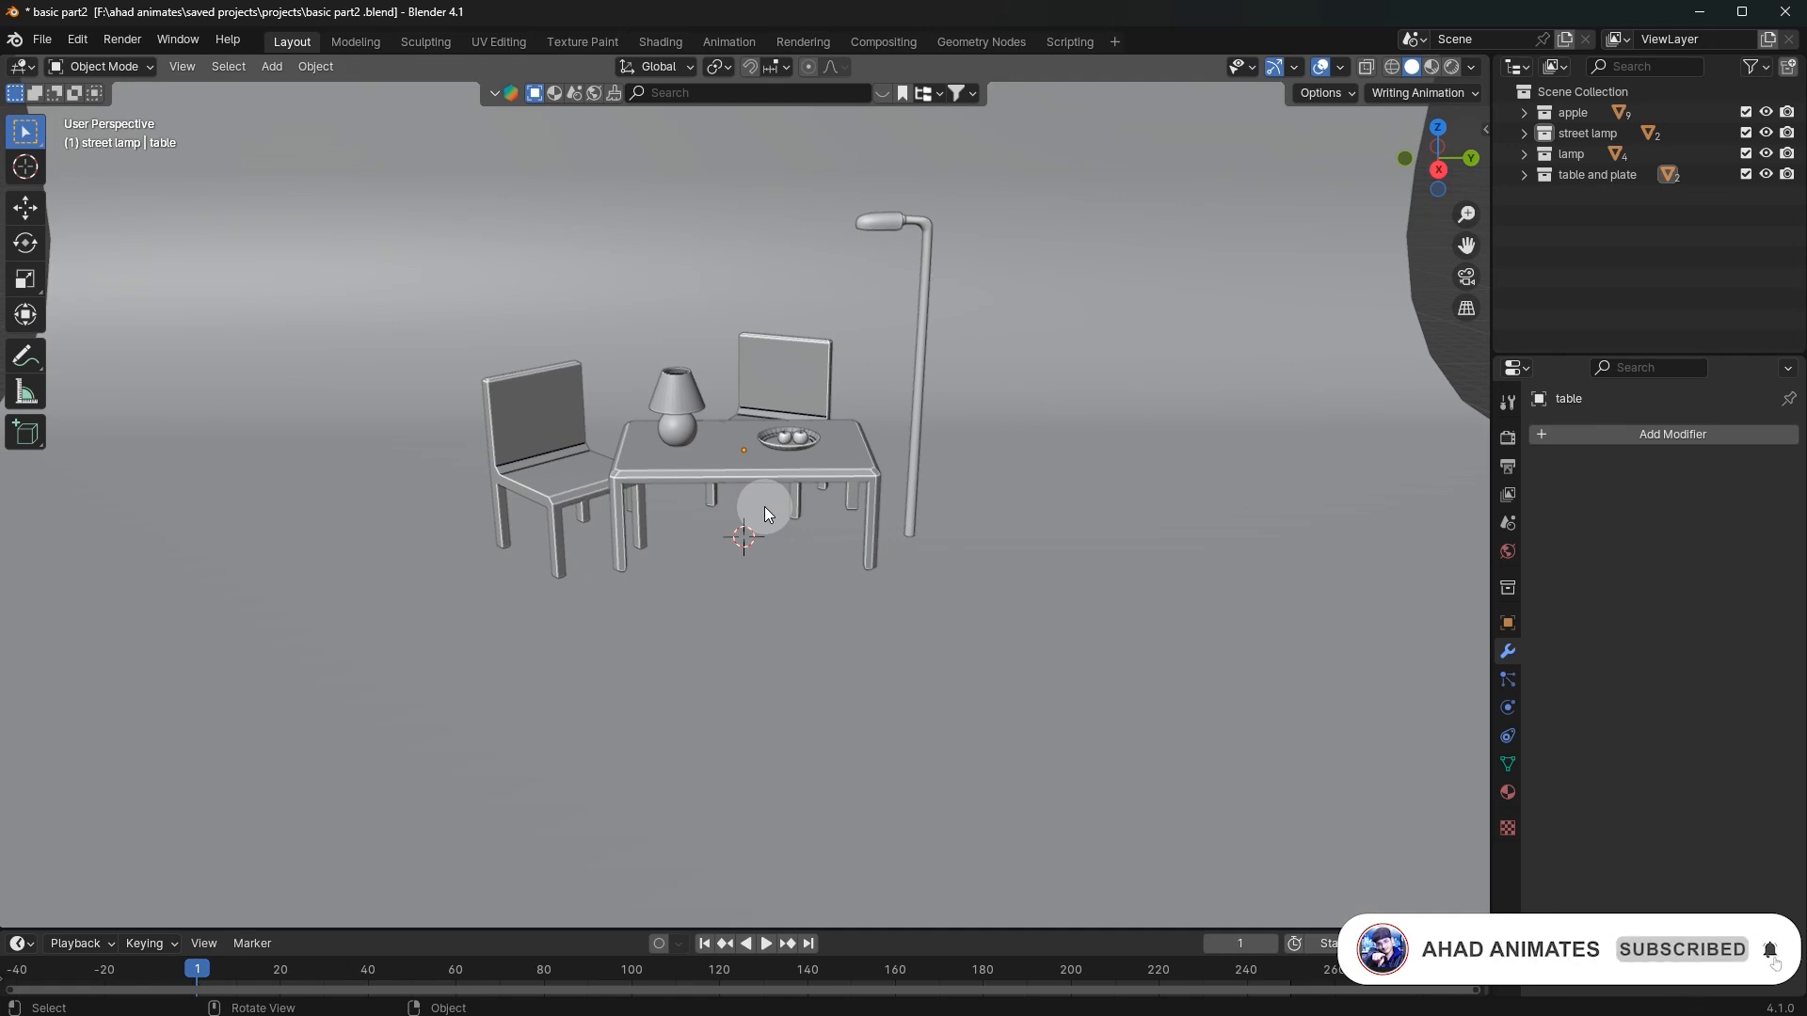
Step: Examine the table, chairs, lamps and plate of apples from several angles and close up
middle_click_drag(827, 454, 405, 349)
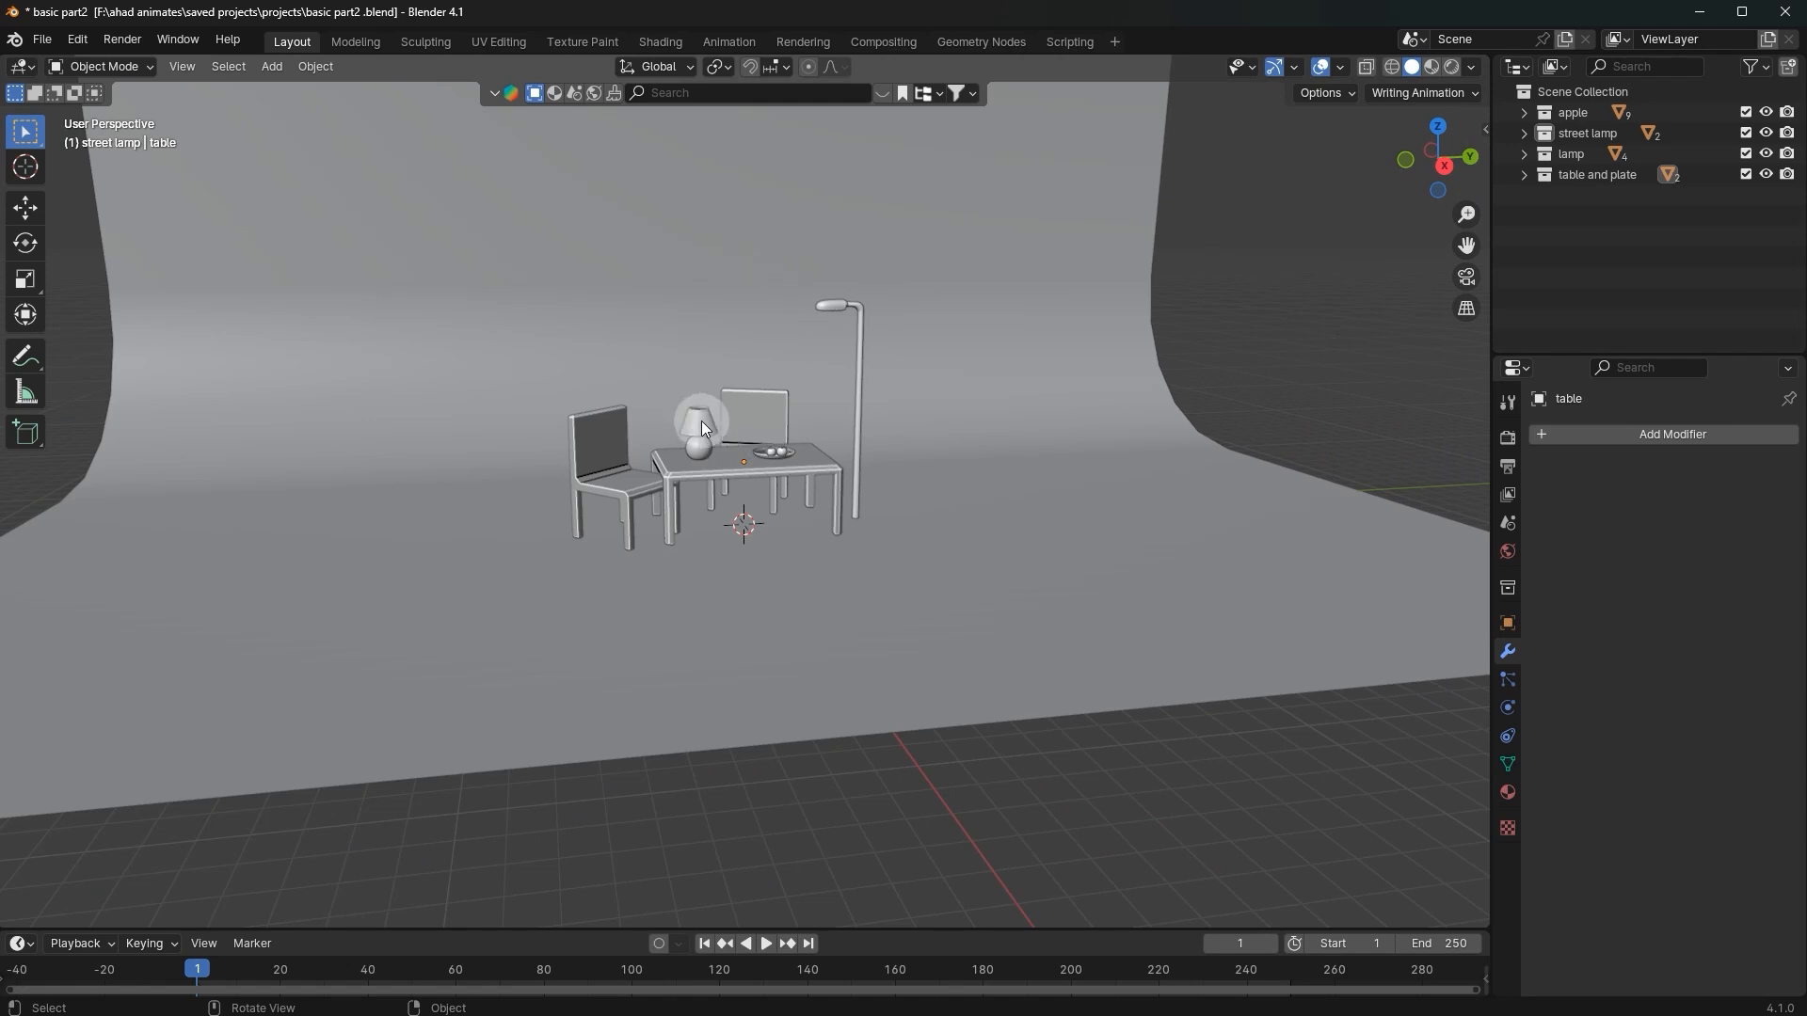
scroll(867, 397, "up", 3)
middle_click_drag(867, 397, 1036, 551)
scroll(895, 370, "up", 1)
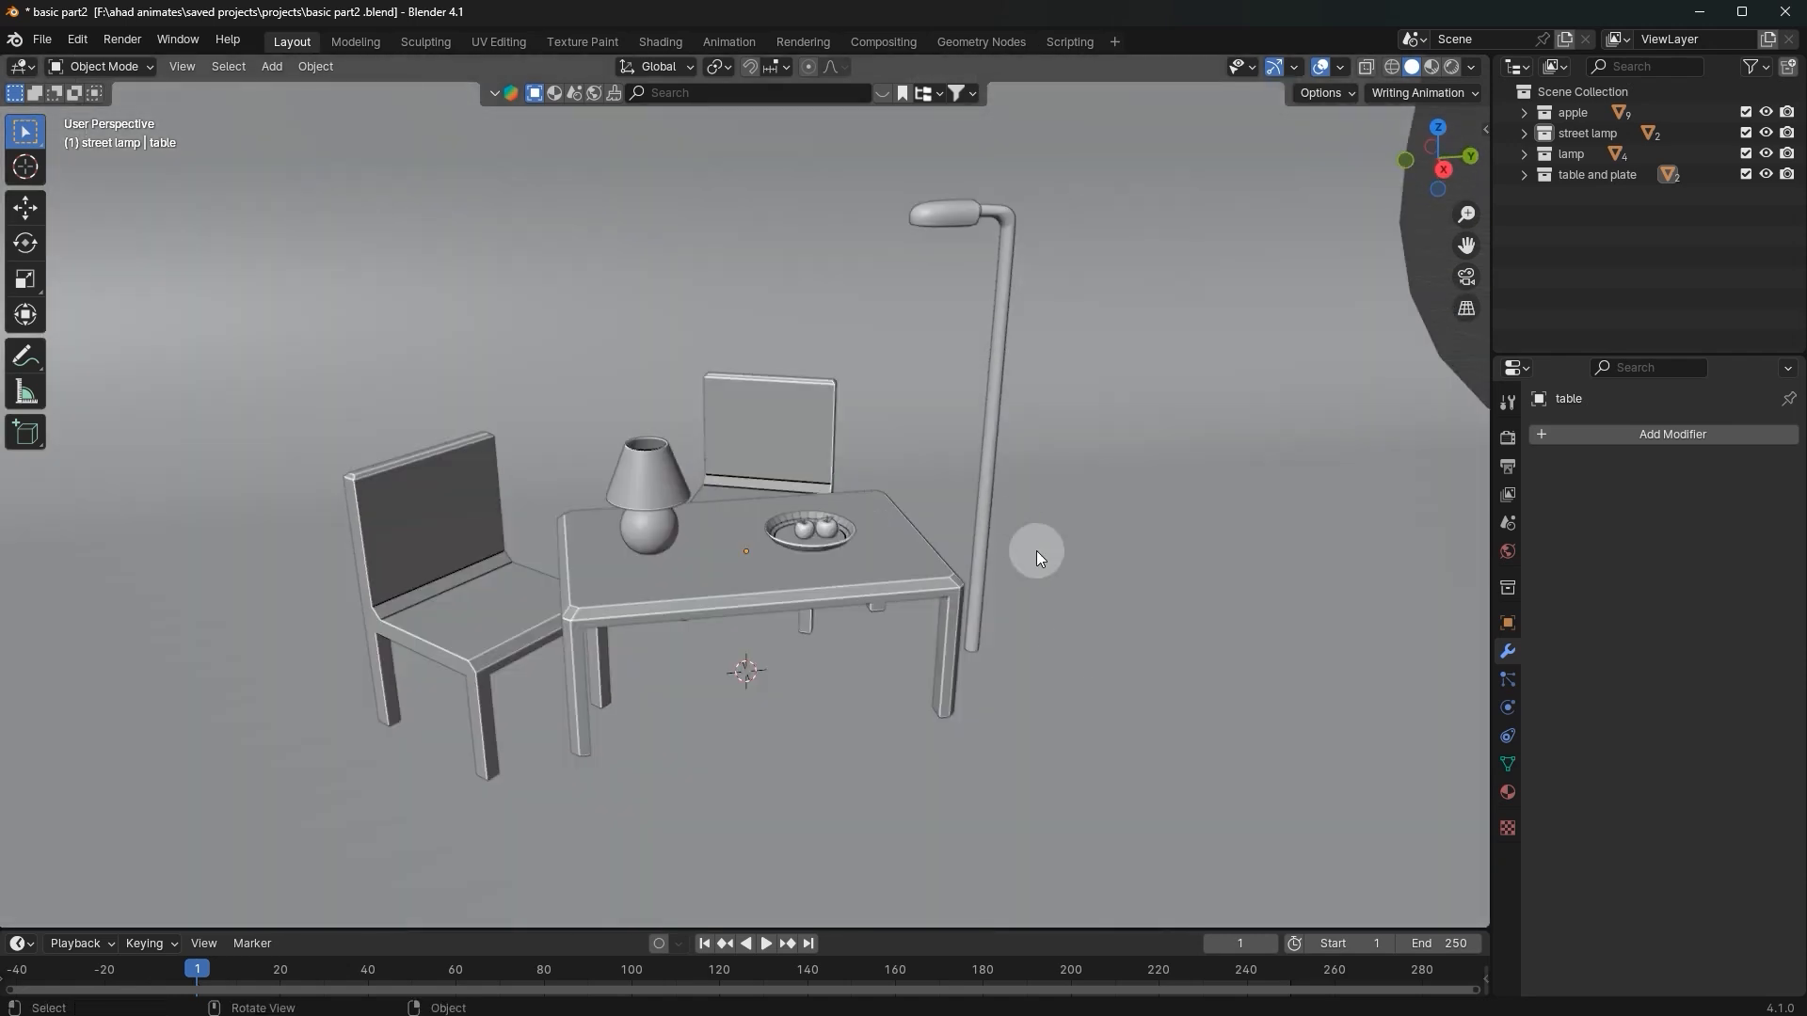
middle_click_drag(871, 525, 839, 568)
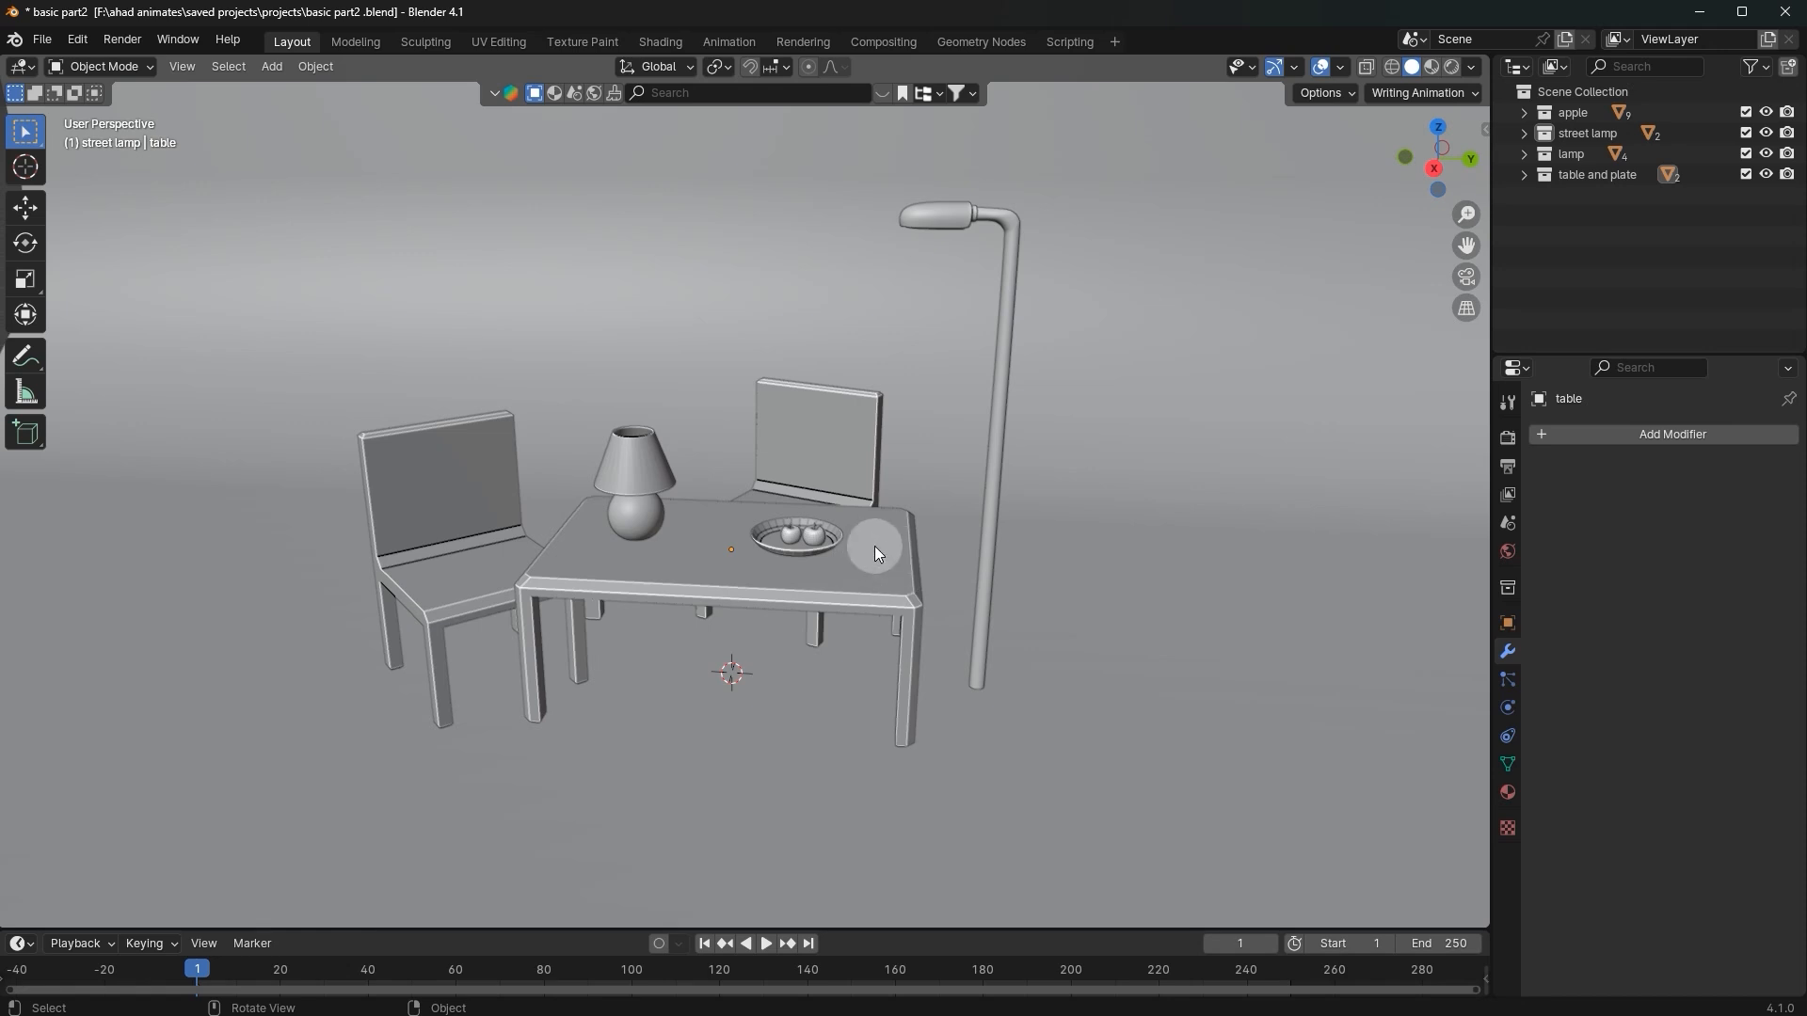
left_click(872, 573)
scroll(929, 647, "up", 1)
middle_click_drag(929, 646, 906, 602)
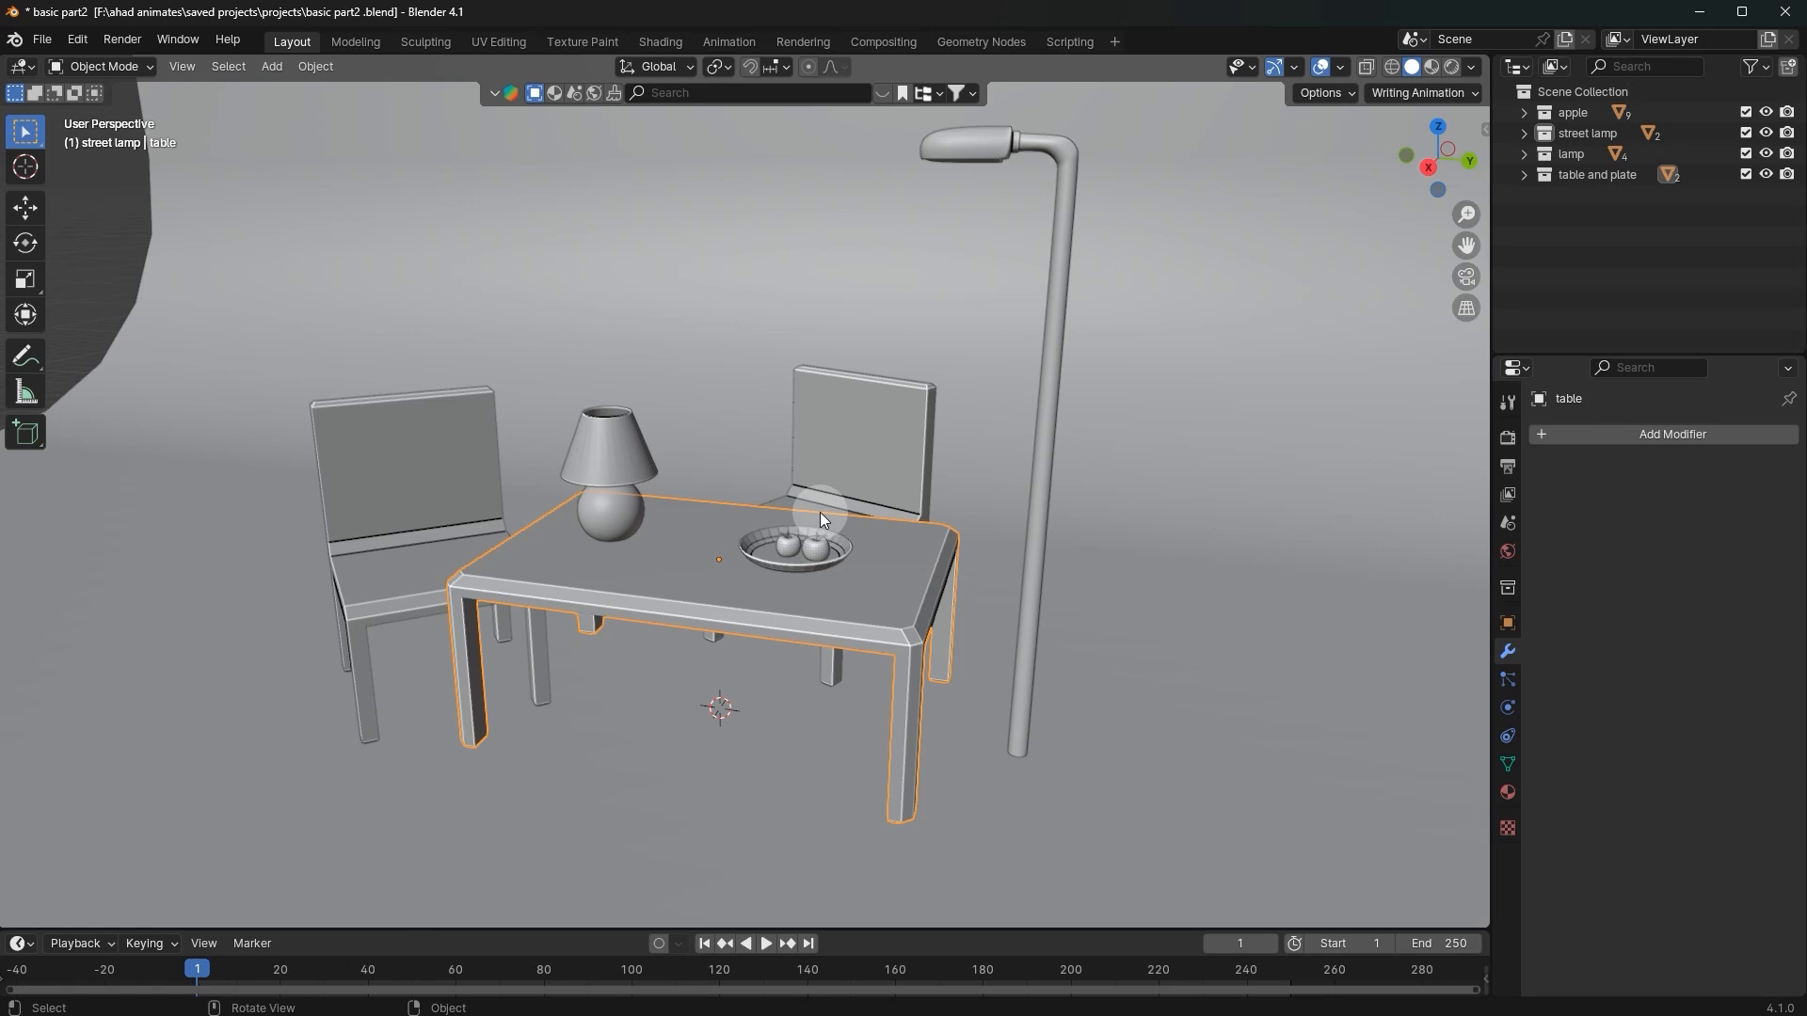
middle_click_drag(821, 512, 796, 566)
left_click(817, 623)
scroll(809, 594, "up", 3)
scroll(809, 594, "up", 2)
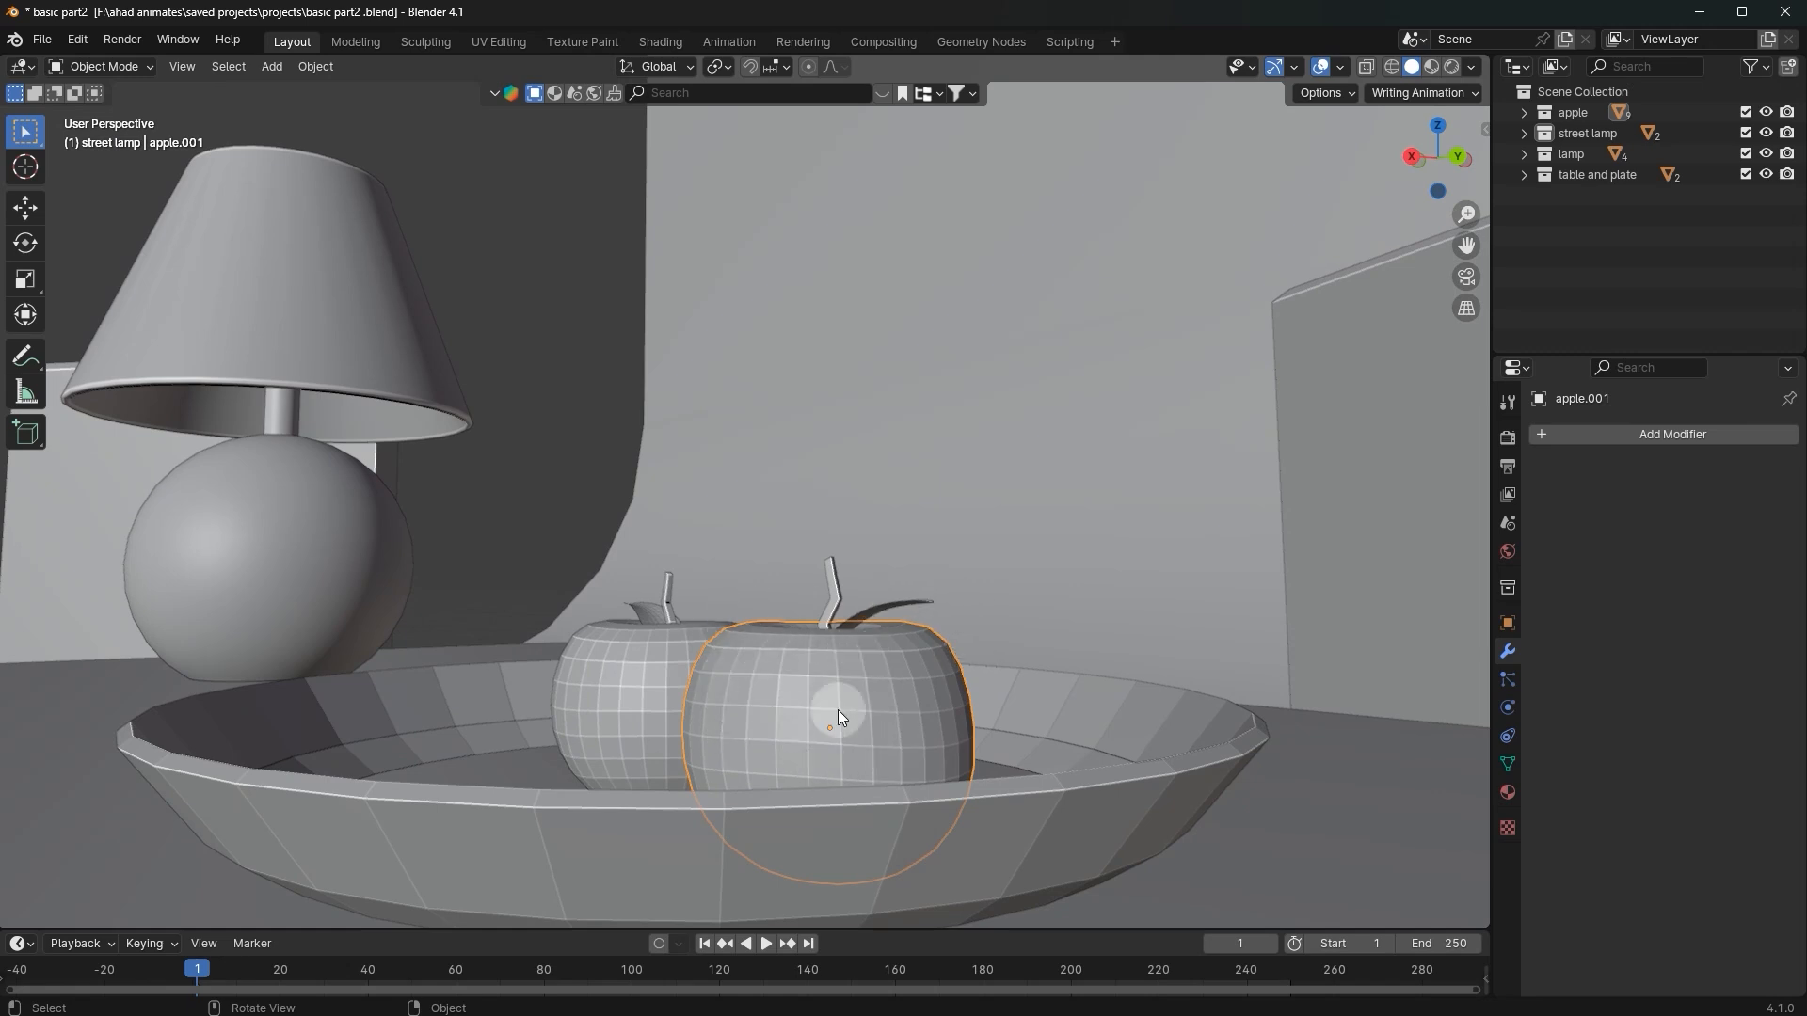
scroll(736, 715, "down", 6)
middle_click_drag(732, 715, 856, 719)
left_click(1031, 643)
middle_click_drag(1031, 643, 894, 611)
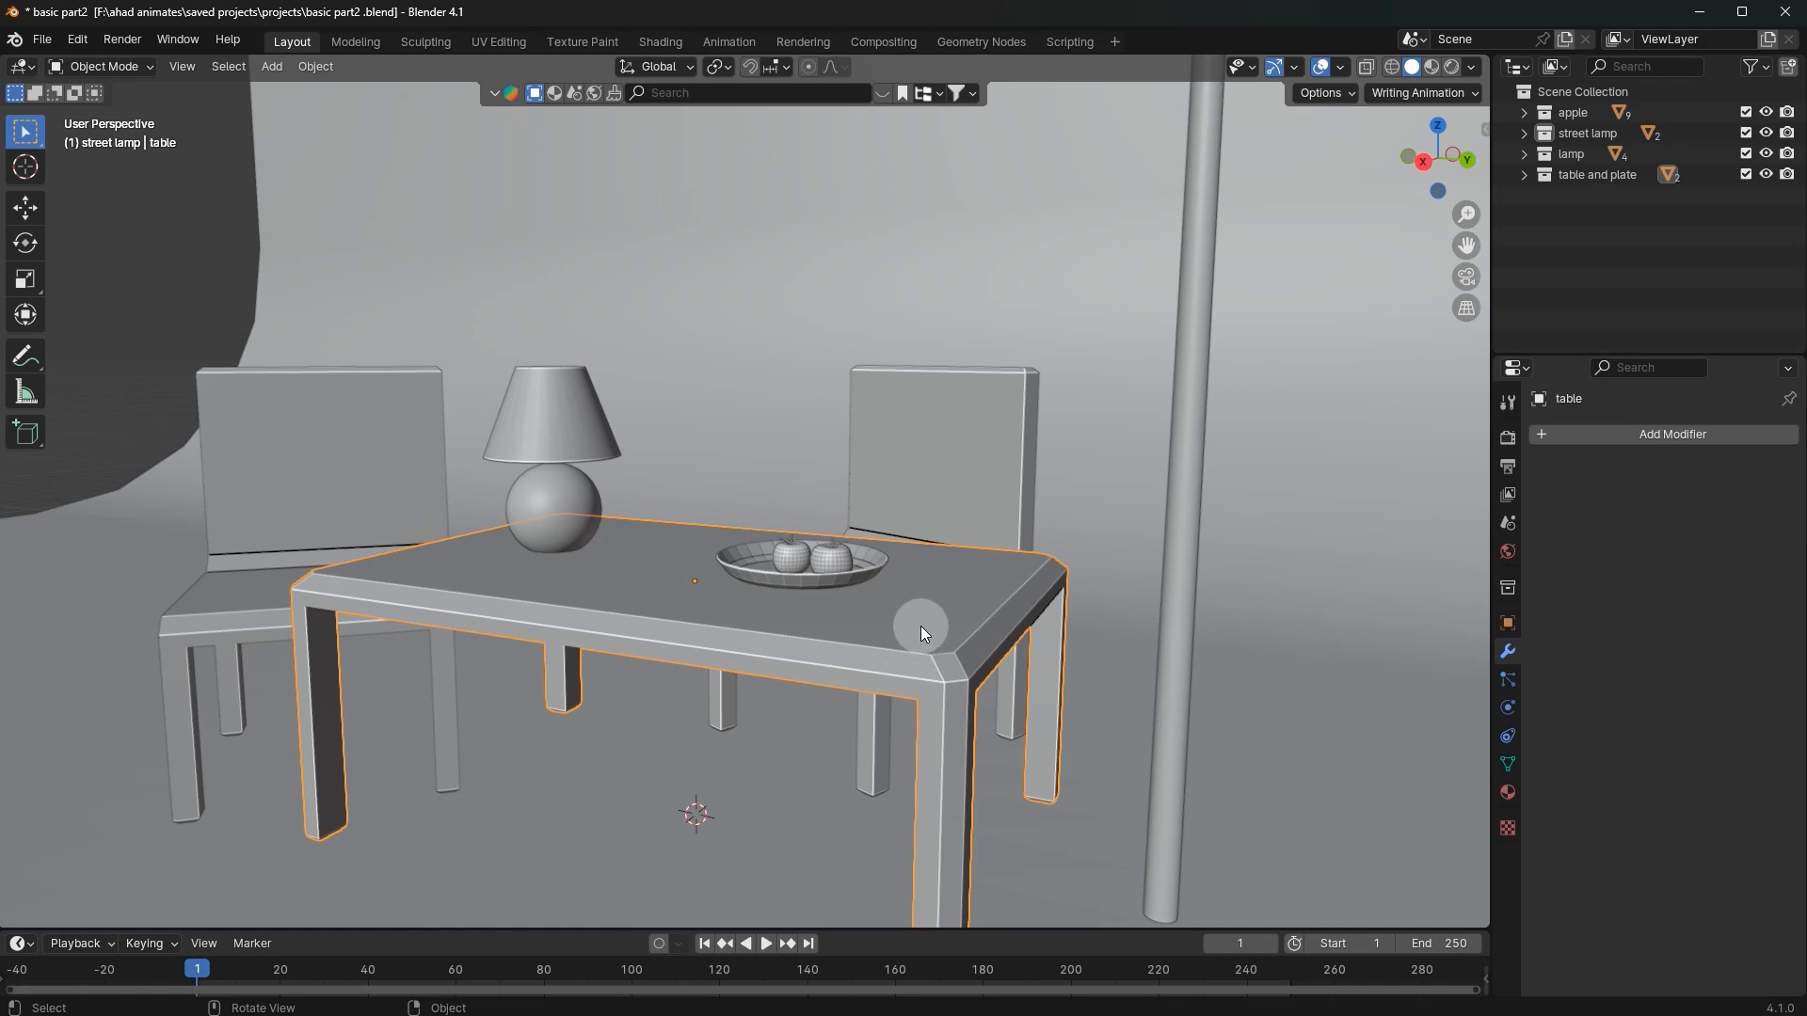
Step: Show the table's material properties and check the material slots of the other objects, ending with the table lamp's round base
left_click(1508, 795)
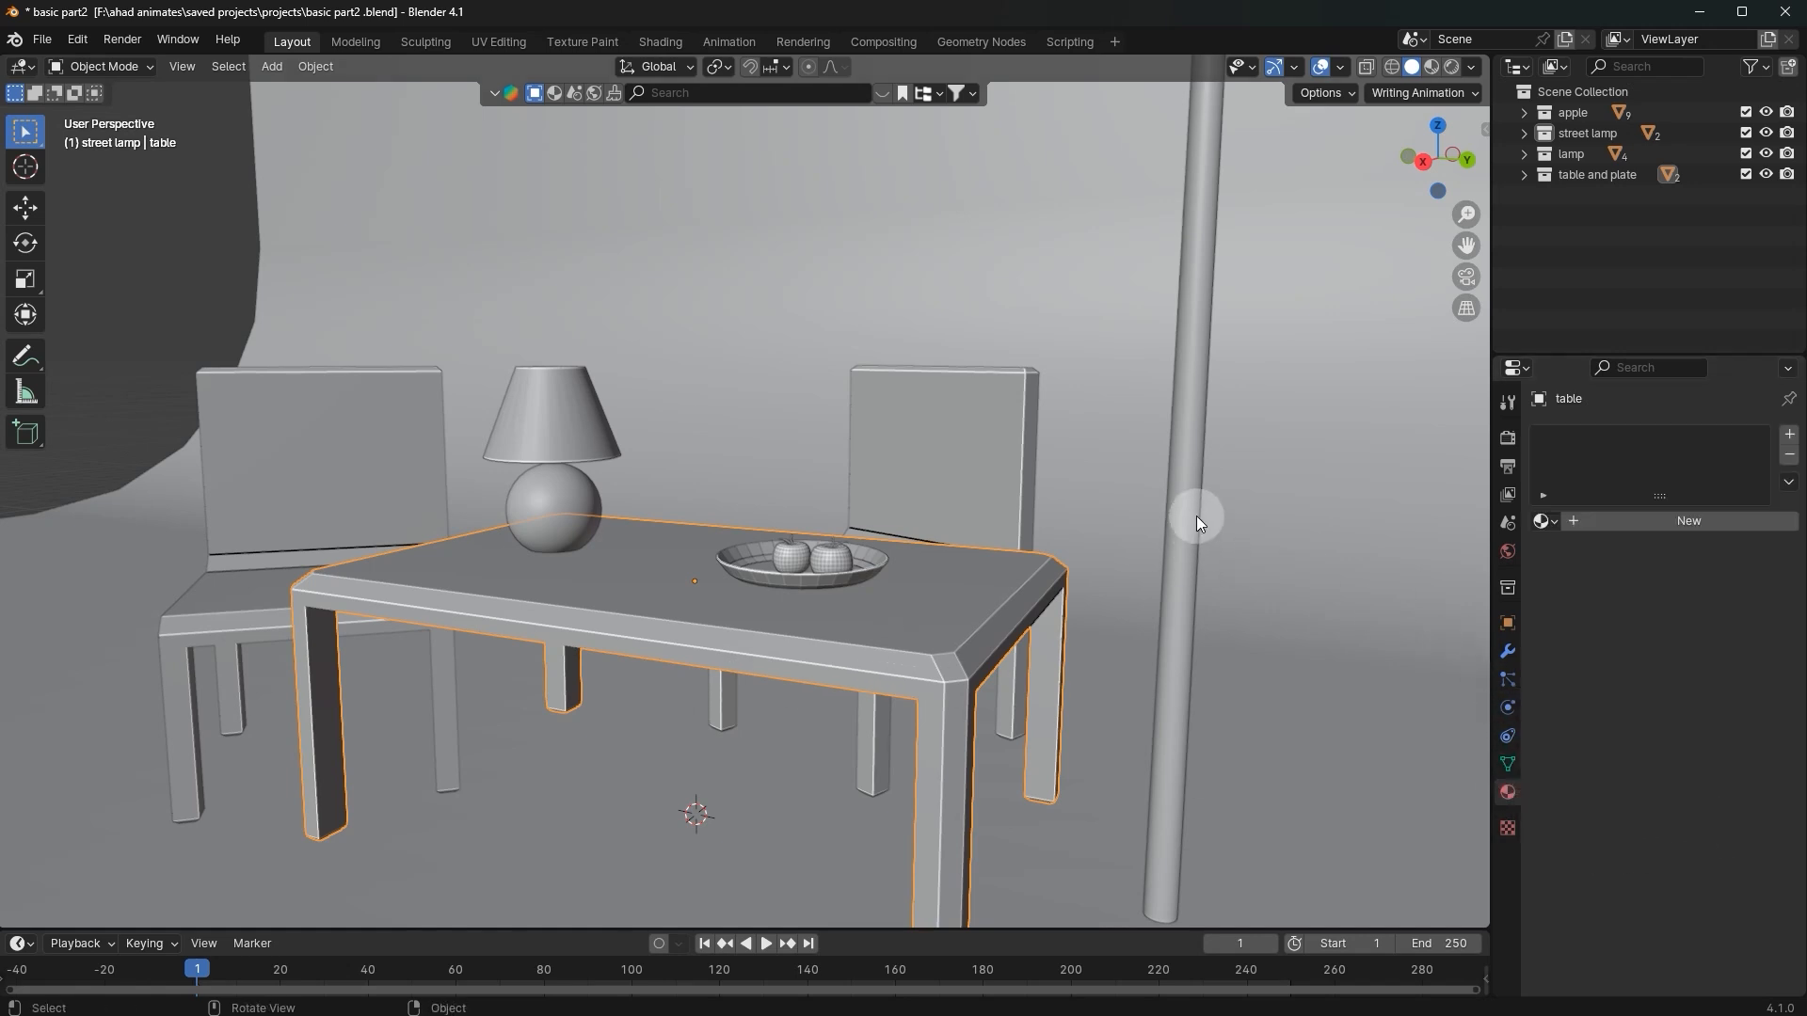
scroll(1054, 572, "down", 3)
left_click(1065, 546)
scroll(471, 542, "down", 2)
left_click(574, 488)
left_click(679, 496)
left_click(1673, 641)
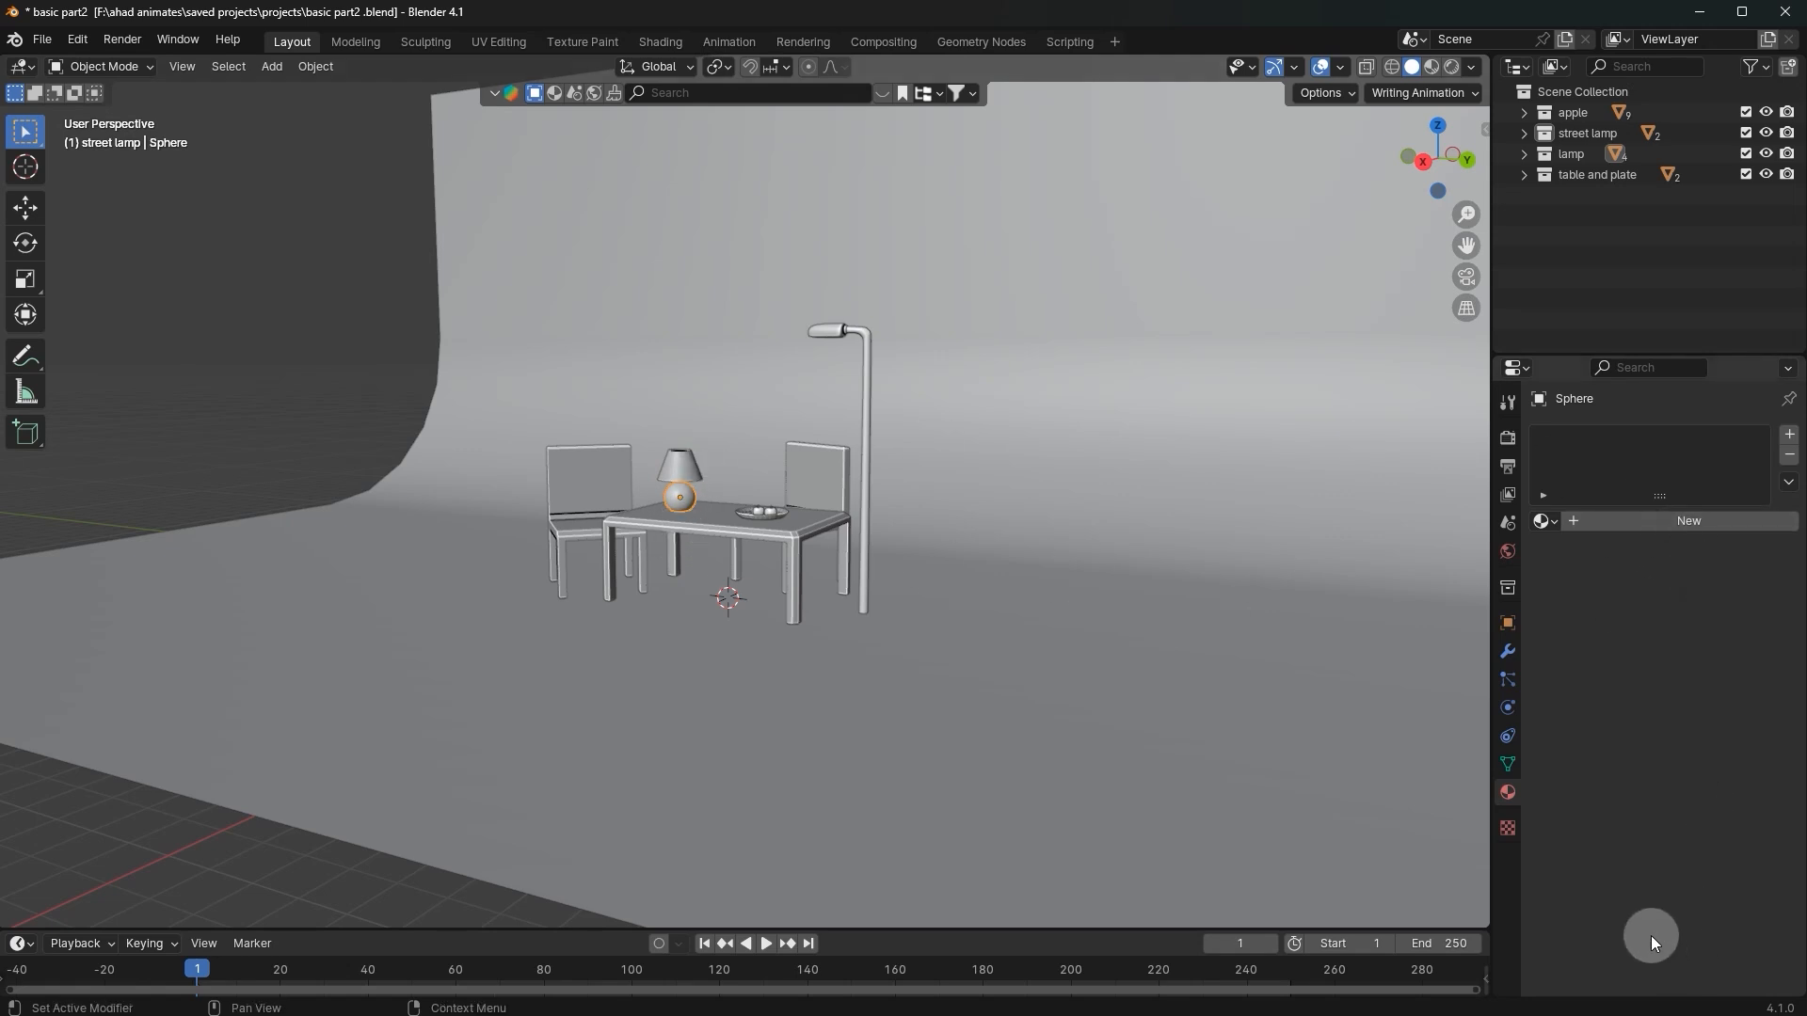
Step: Select the table and add a new material to it
scroll(585, 510, "up", 3)
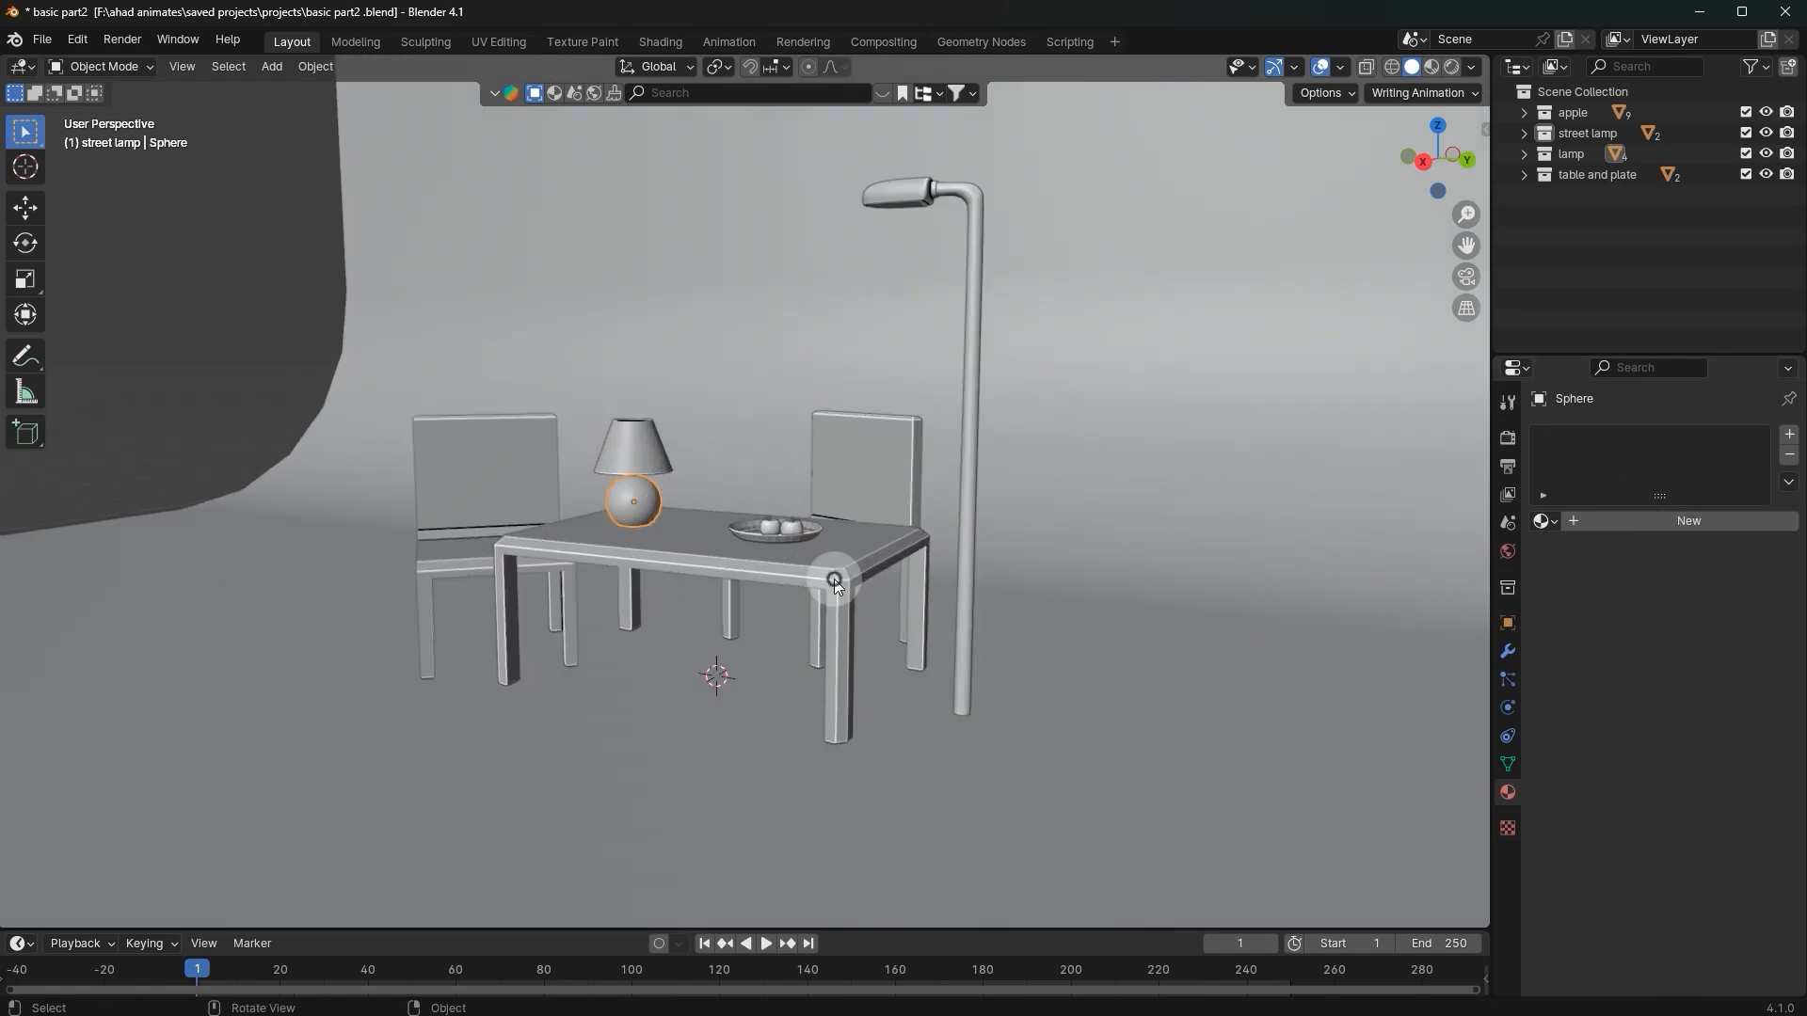
left_click(835, 580)
scroll(838, 585, "up", 2)
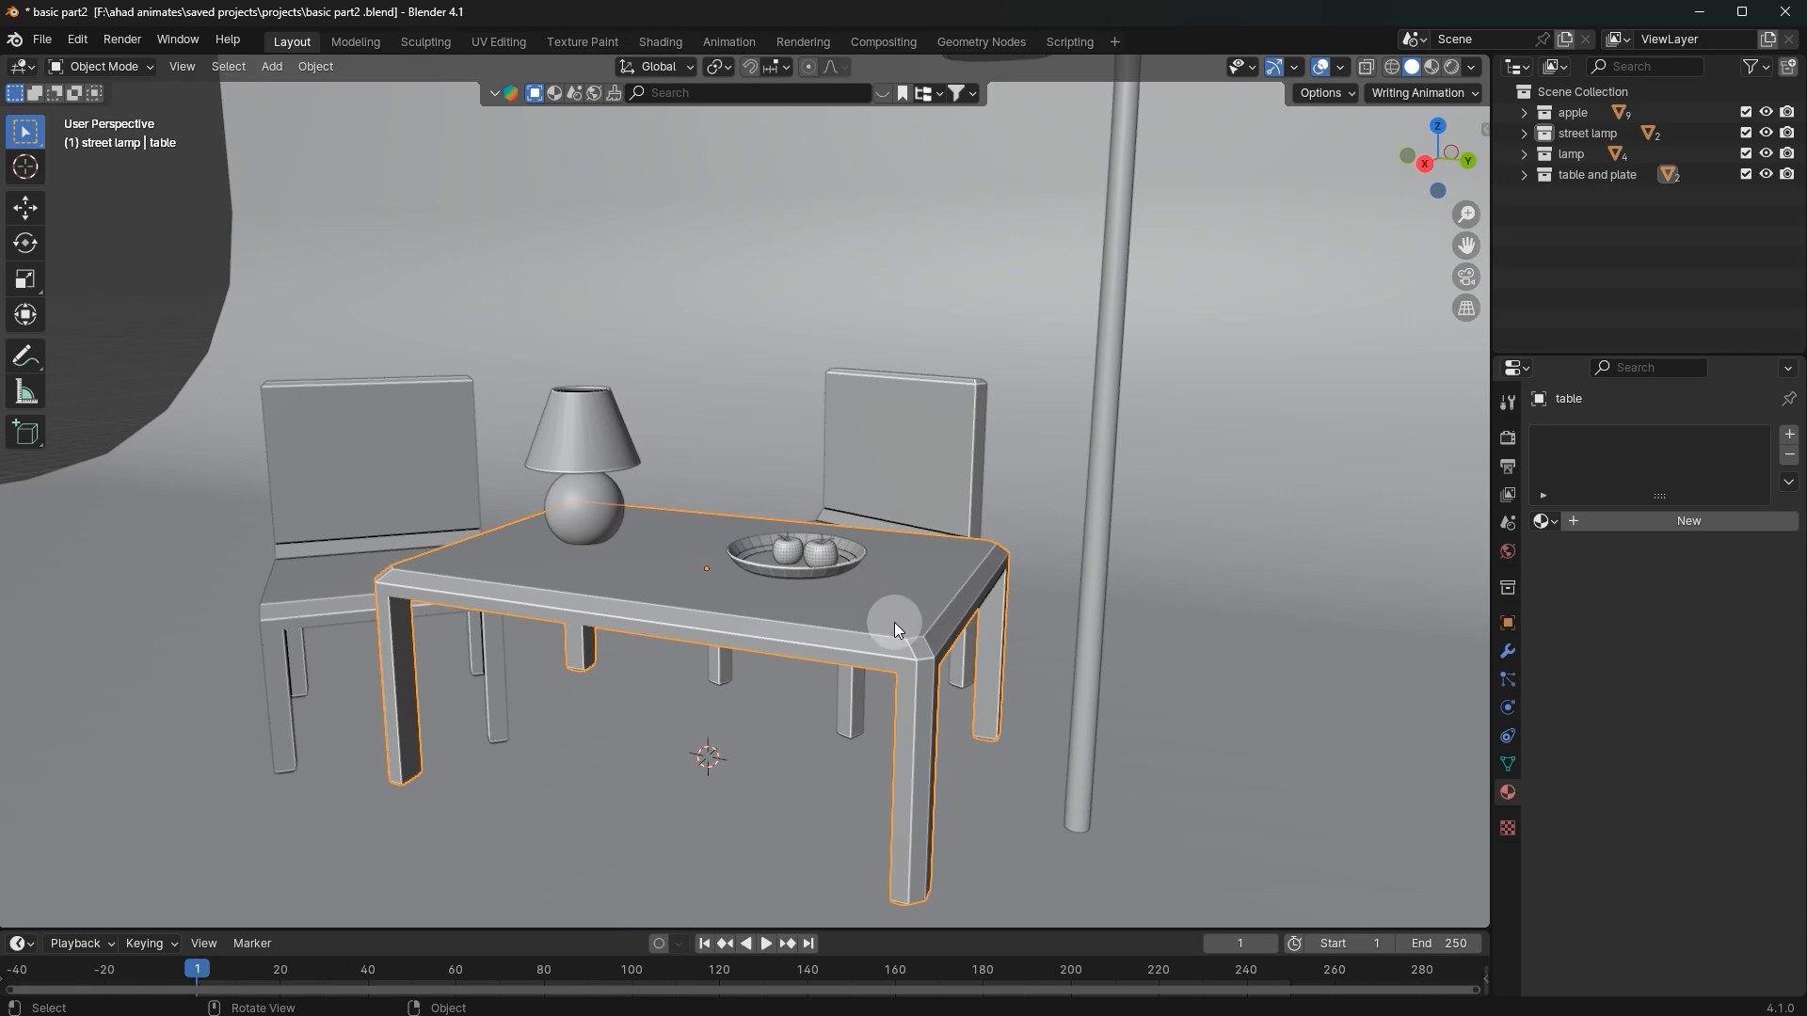
left_click(1656, 522)
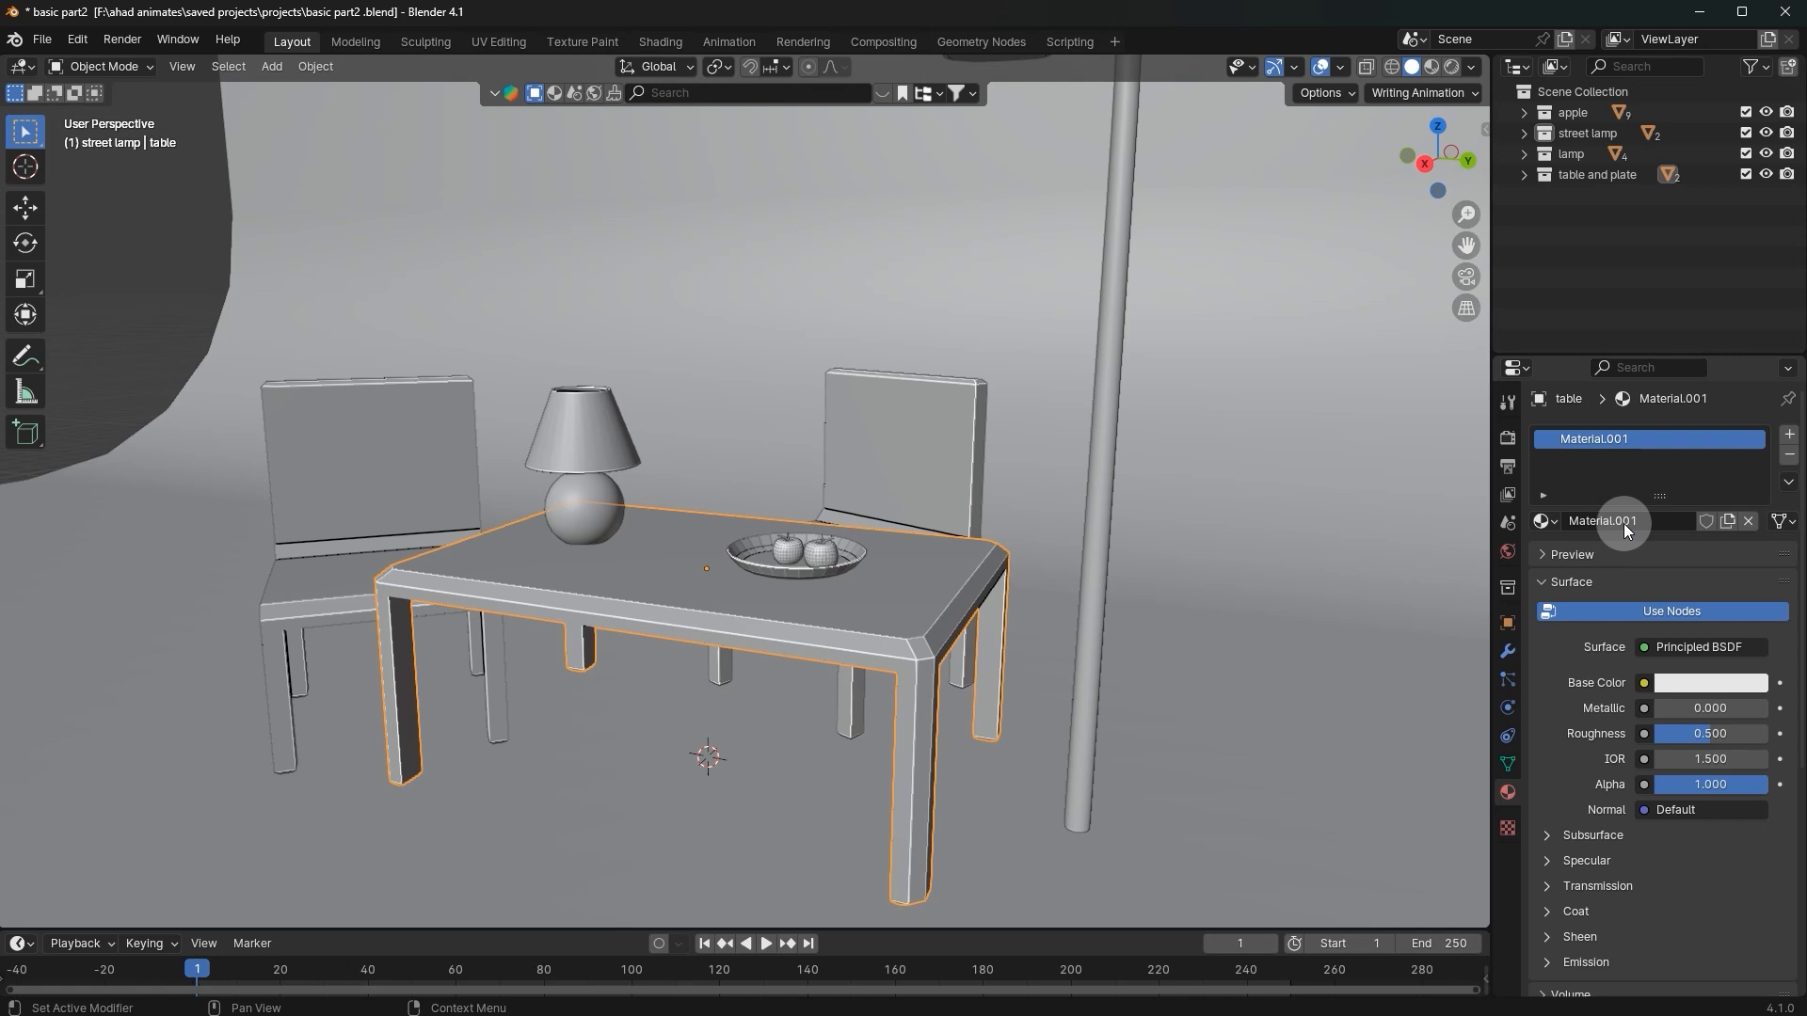
Step: Check which existing materials can be assigned to the backdrop plane, and select the table again without assigning one
left_click(1127, 601)
scroll(1141, 602, "down", 3)
scroll(1224, 563, "down", 1)
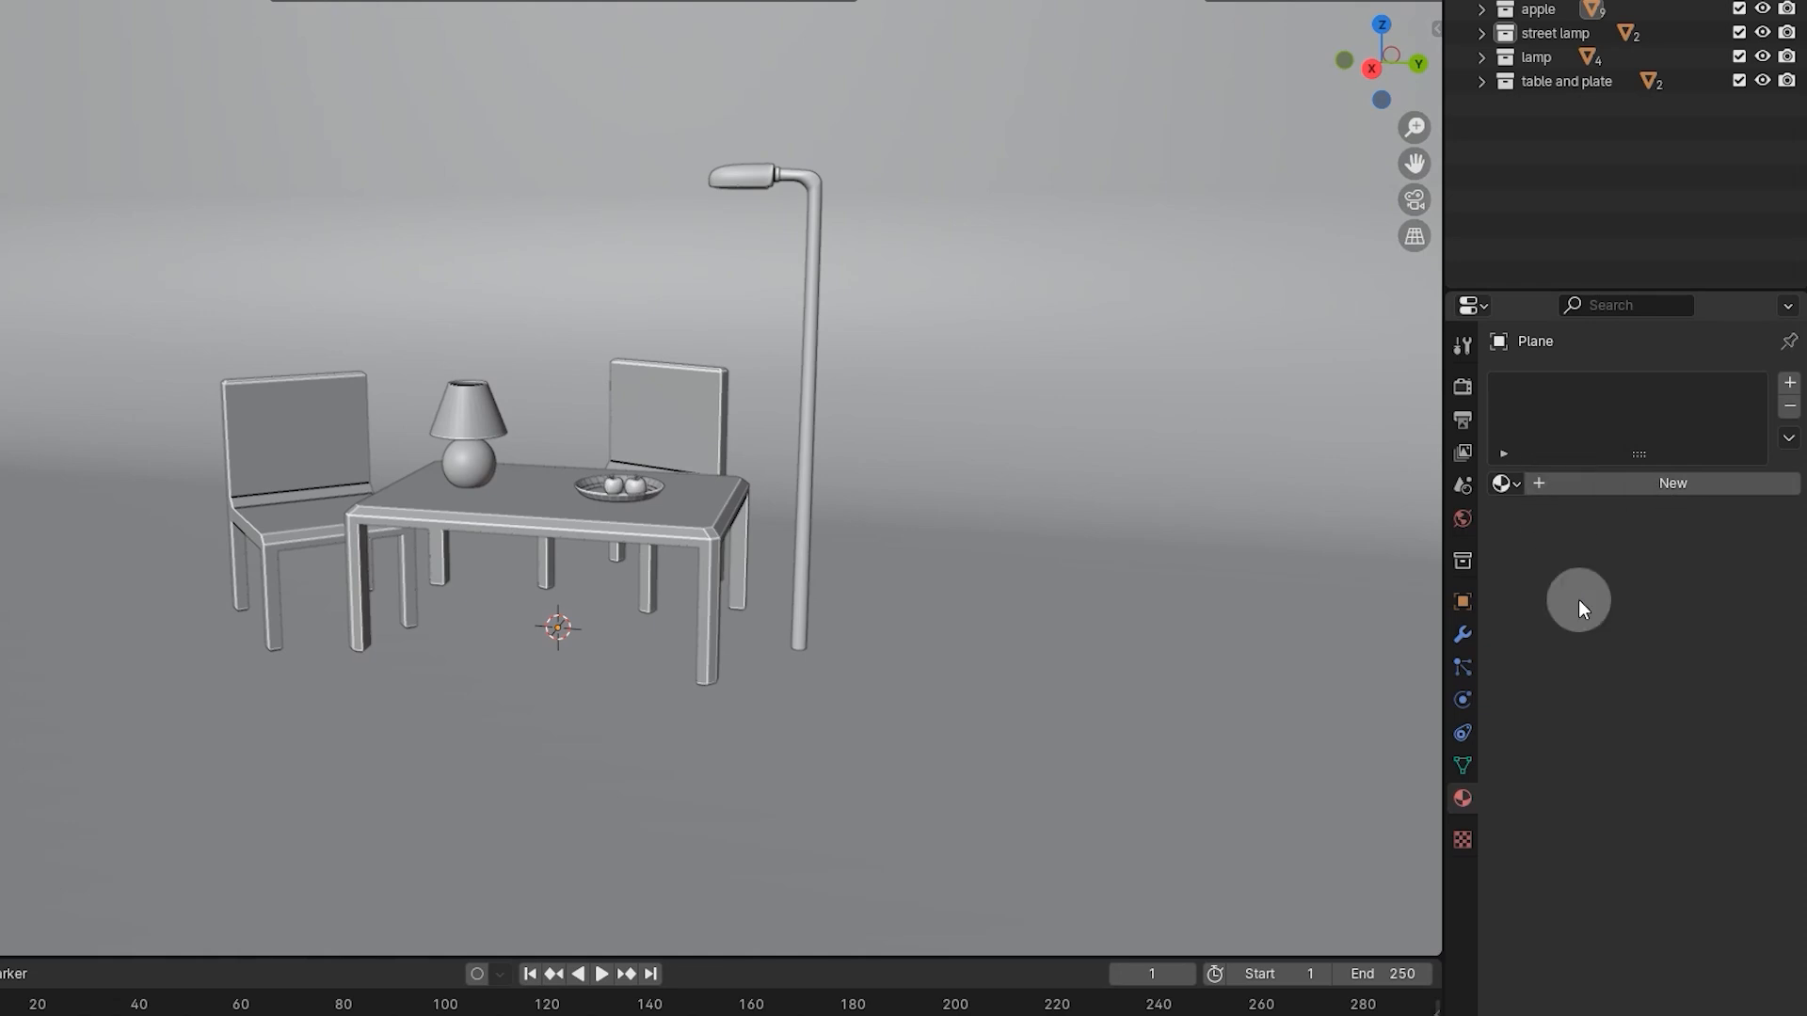
left_click(1509, 484)
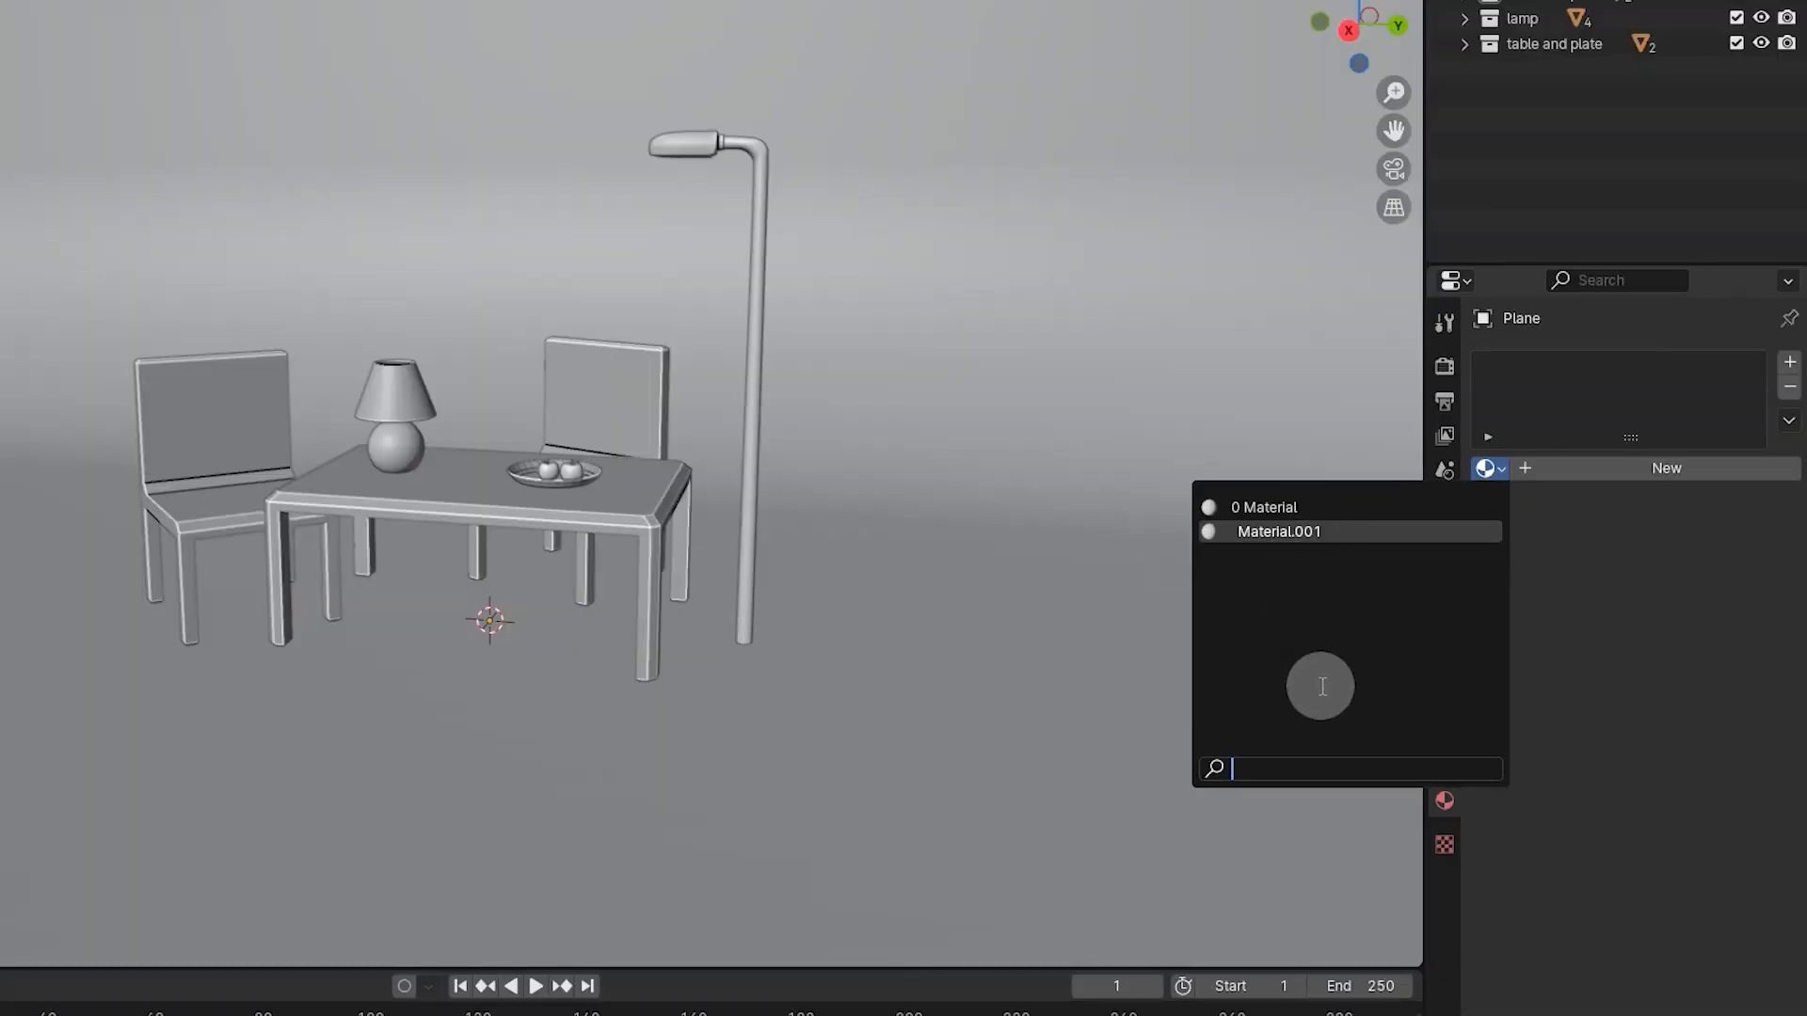
type("0")
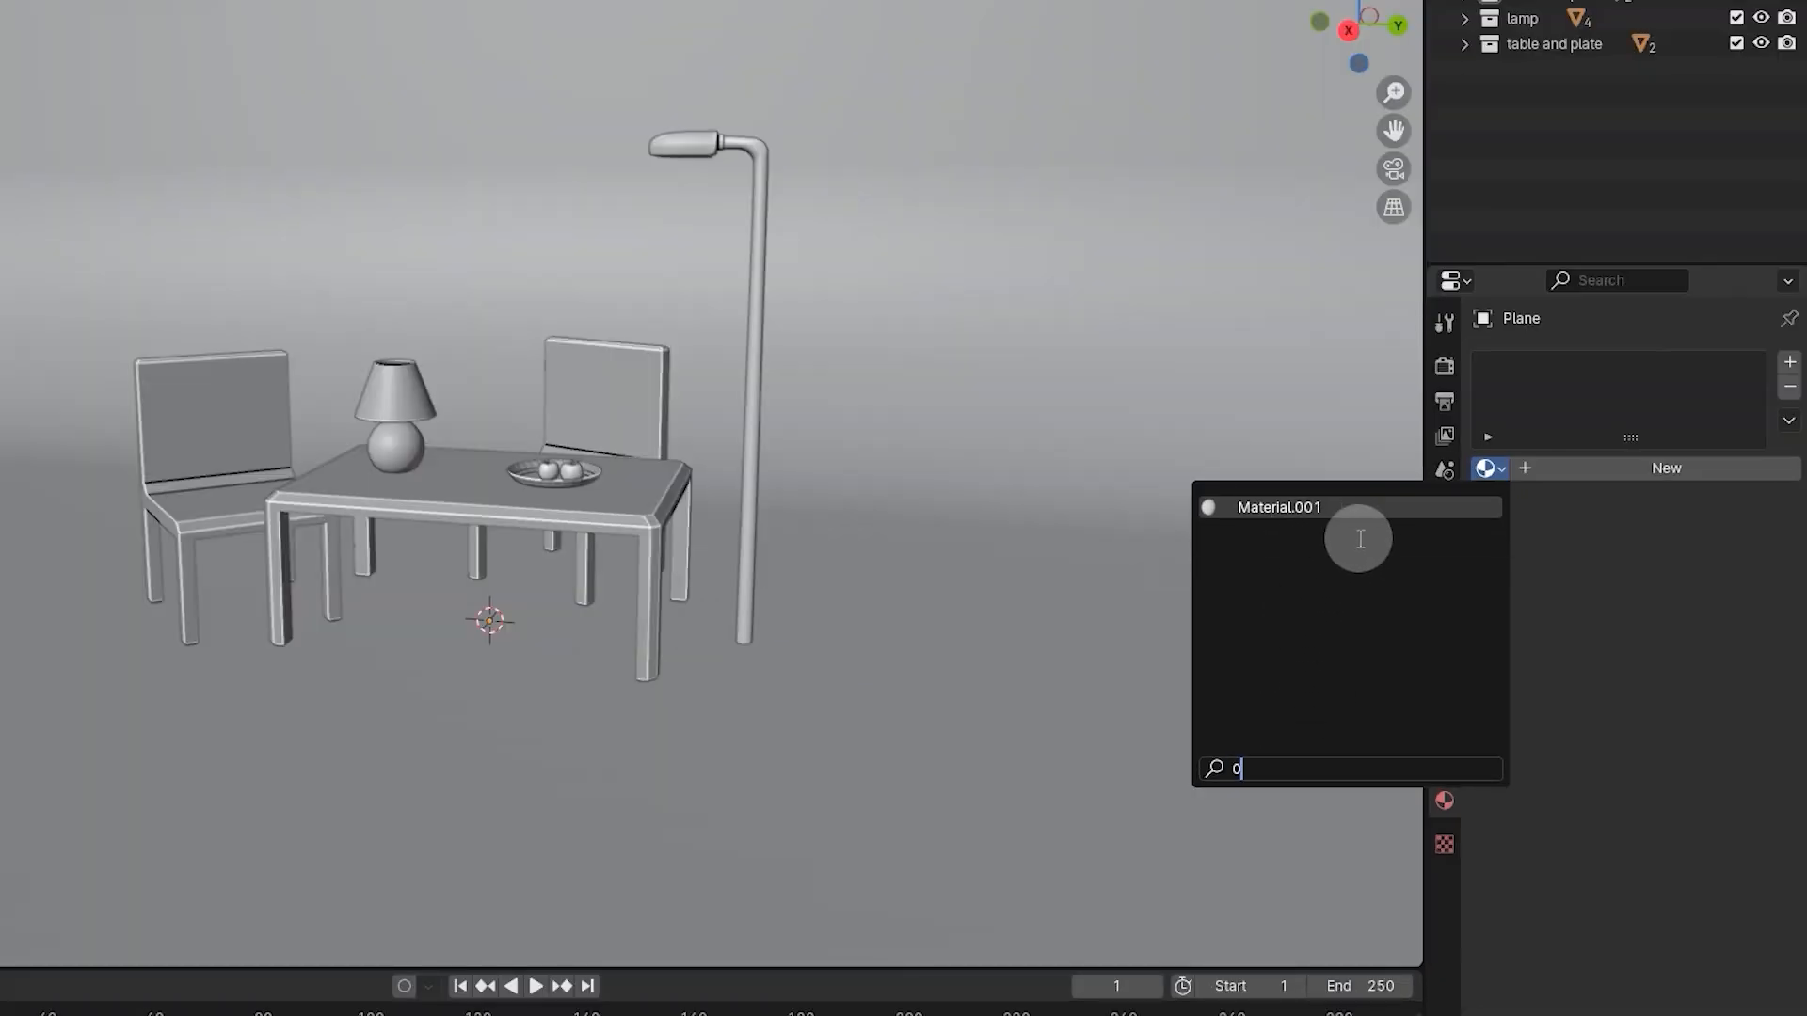
key("BackSpace")
left_click(622, 523)
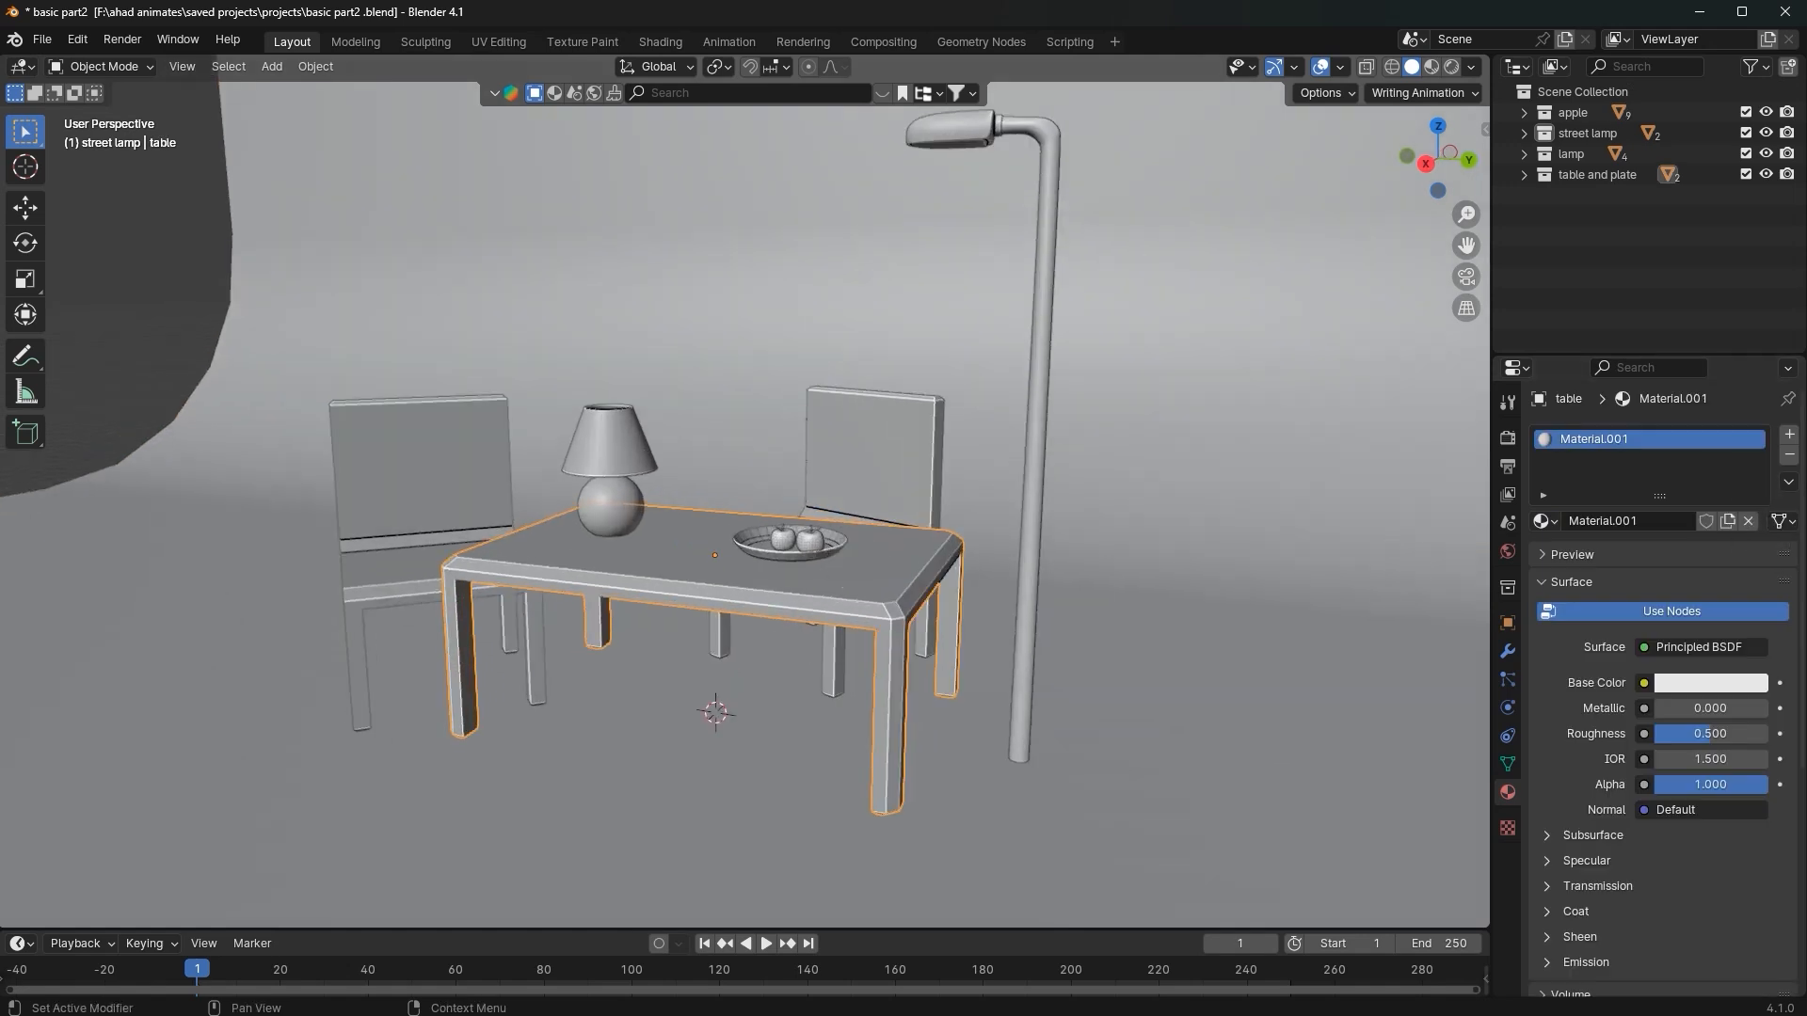
Step: Look through the surface, volume, displacement and settings options of the table's material
scroll(1653, 616, "down", 8)
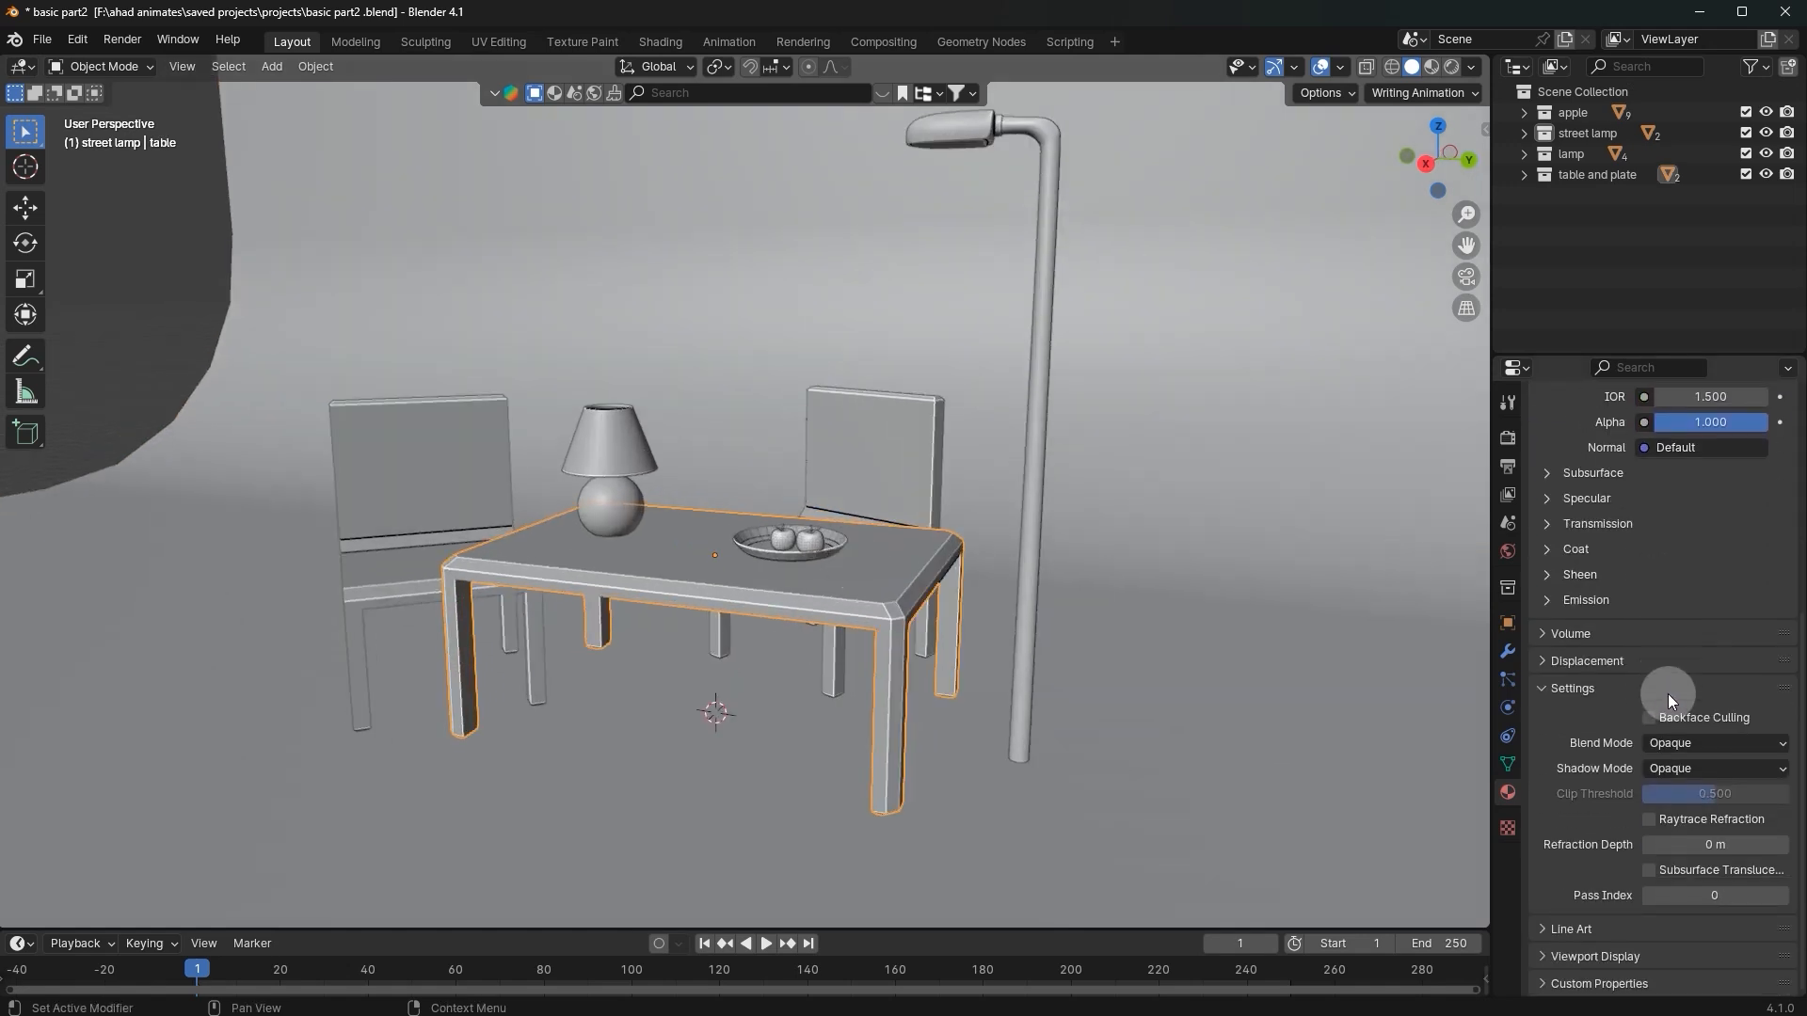
scroll(1669, 708, "up", 8)
scroll(1673, 693, "down", 8)
scroll(1612, 709, "up", 8)
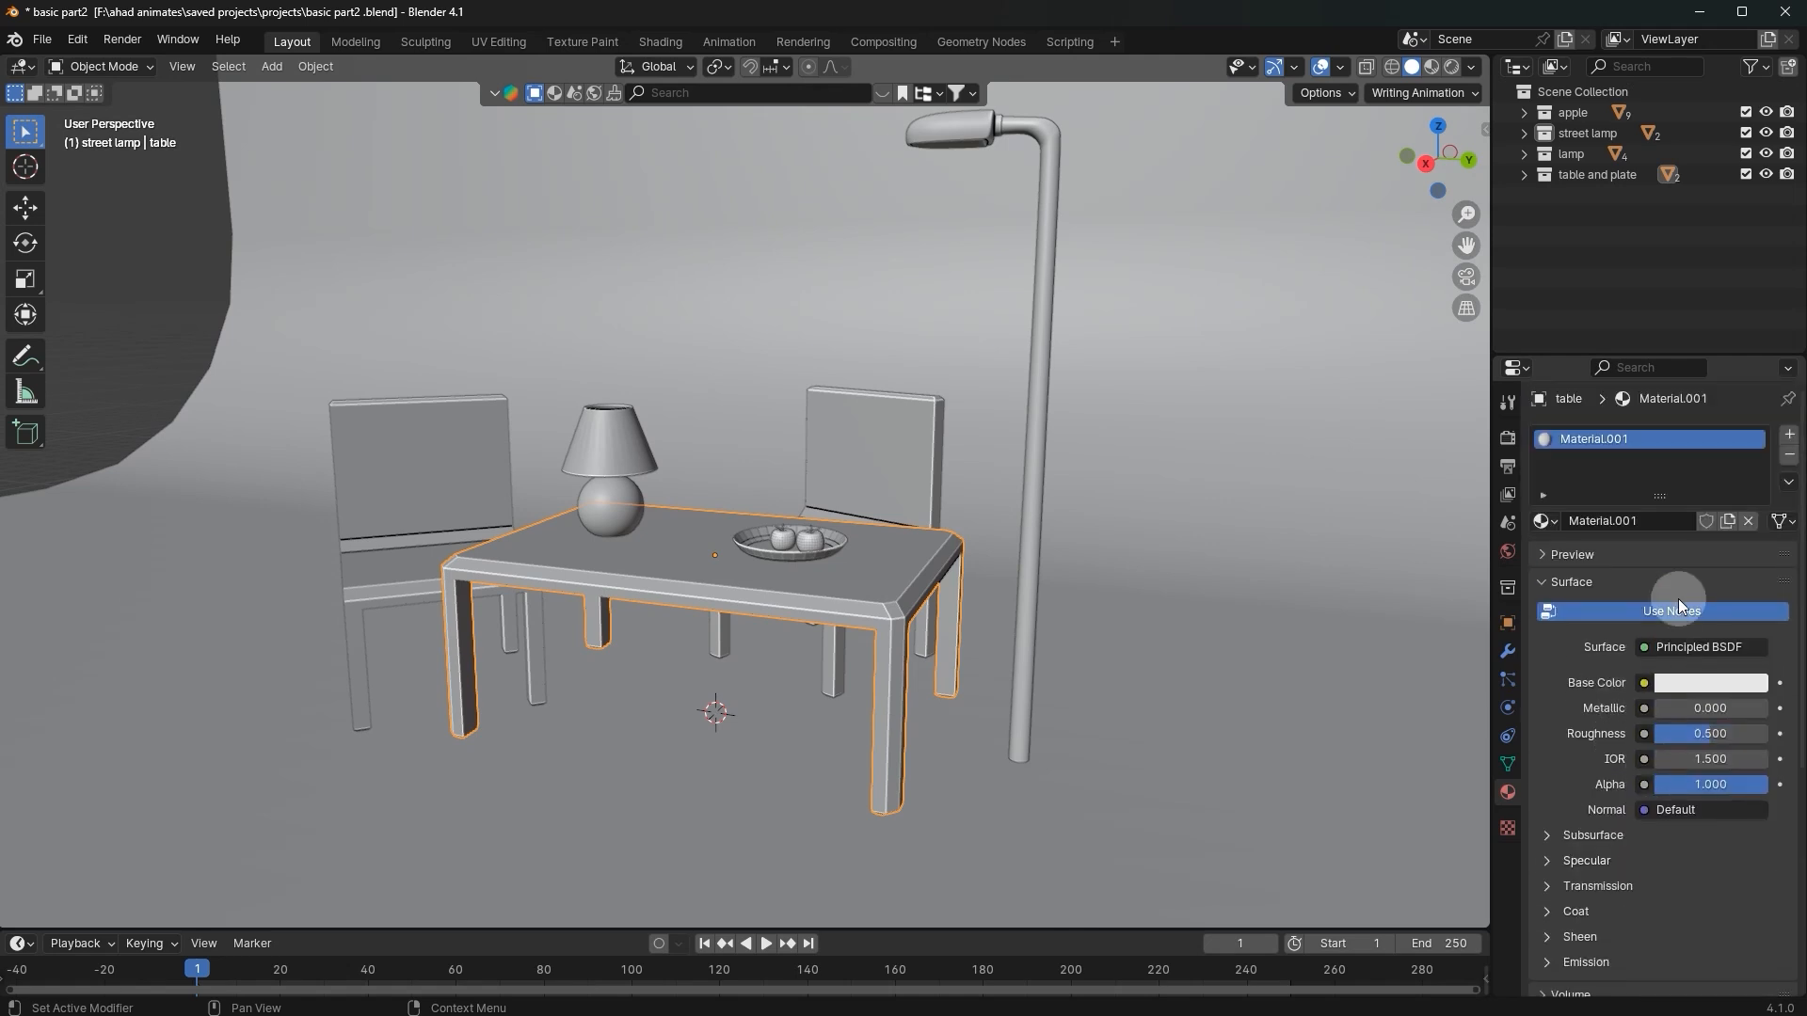
scroll(1544, 834, "down", 4)
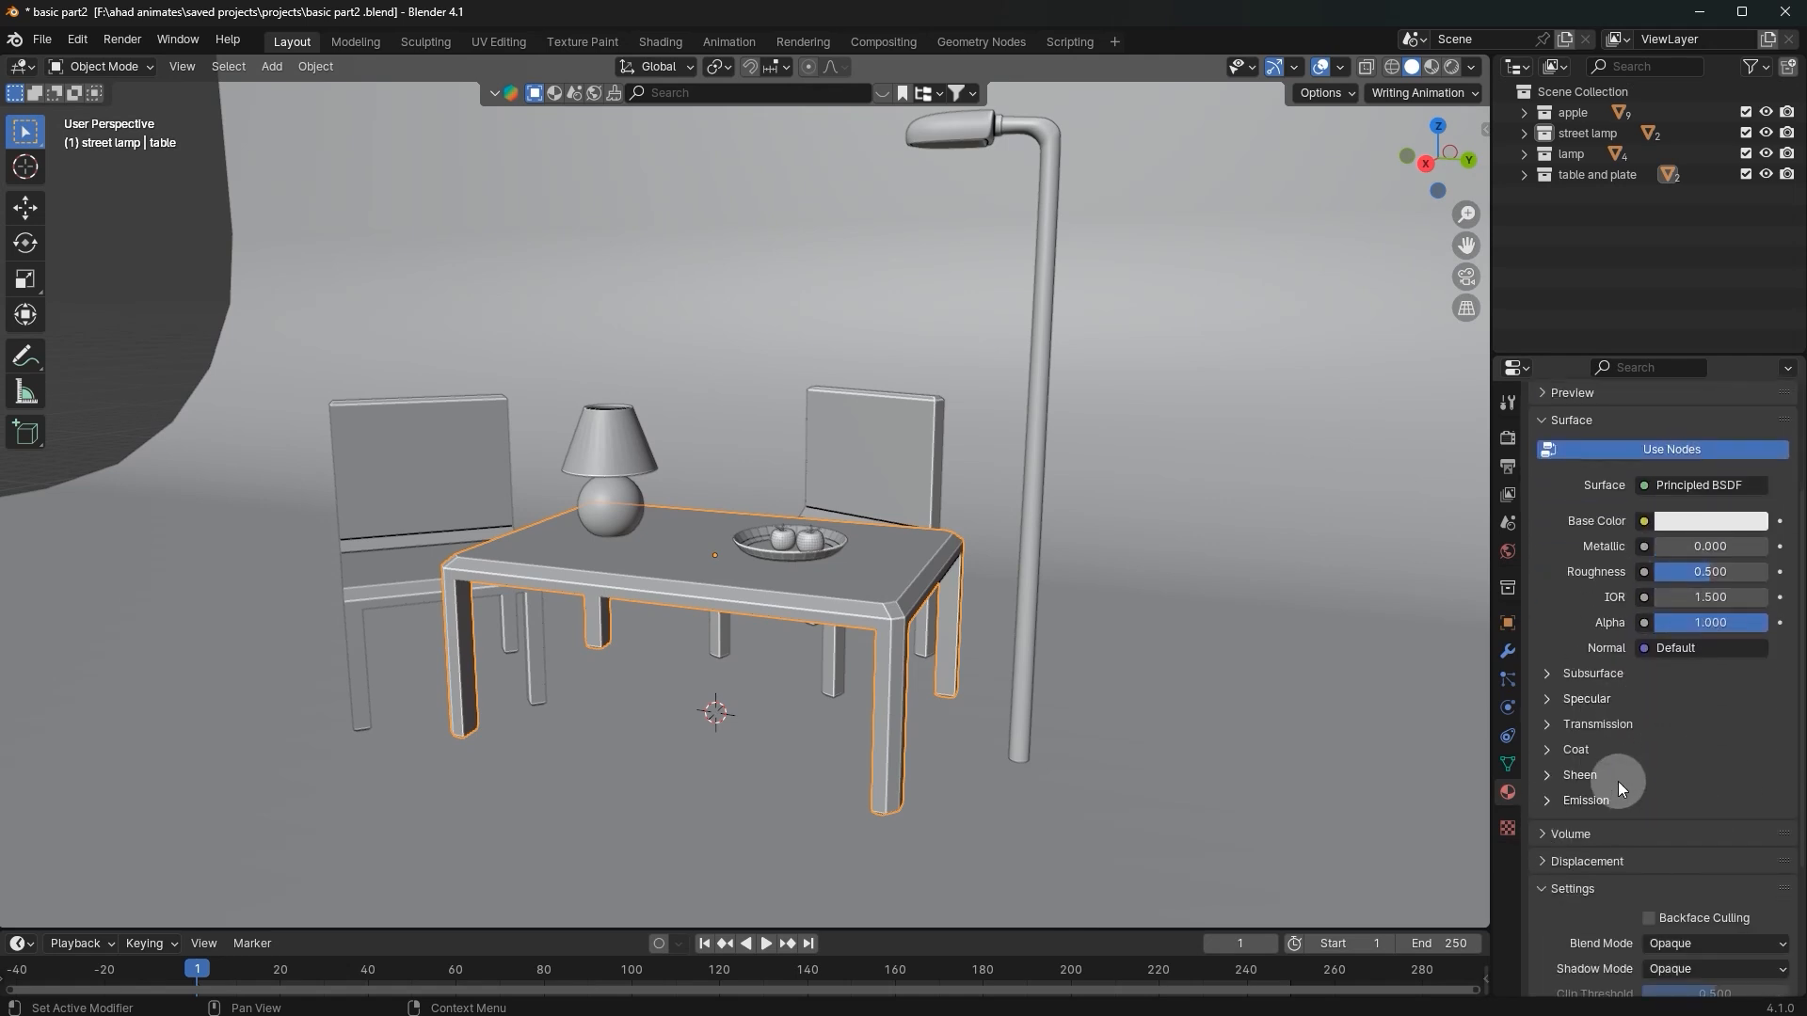
scroll(1620, 774, "up", 4)
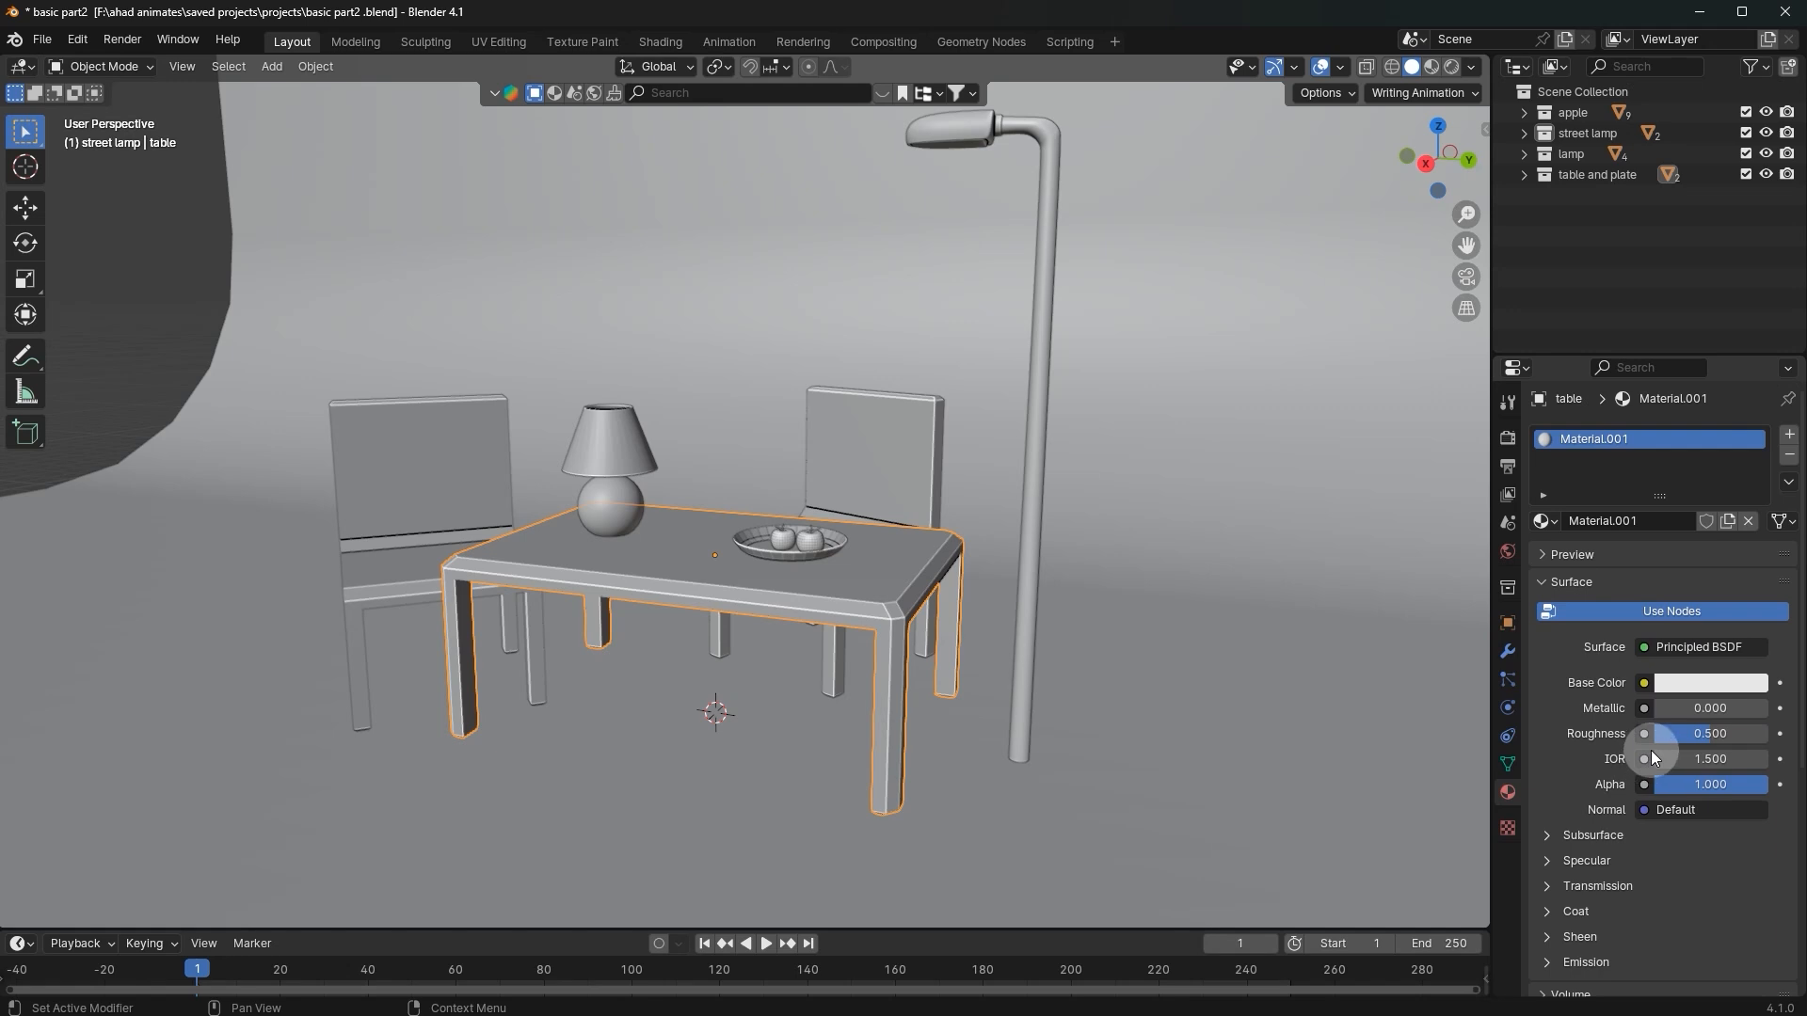
scroll(1650, 749, "down", 1)
scroll(1110, 668, "down", 7)
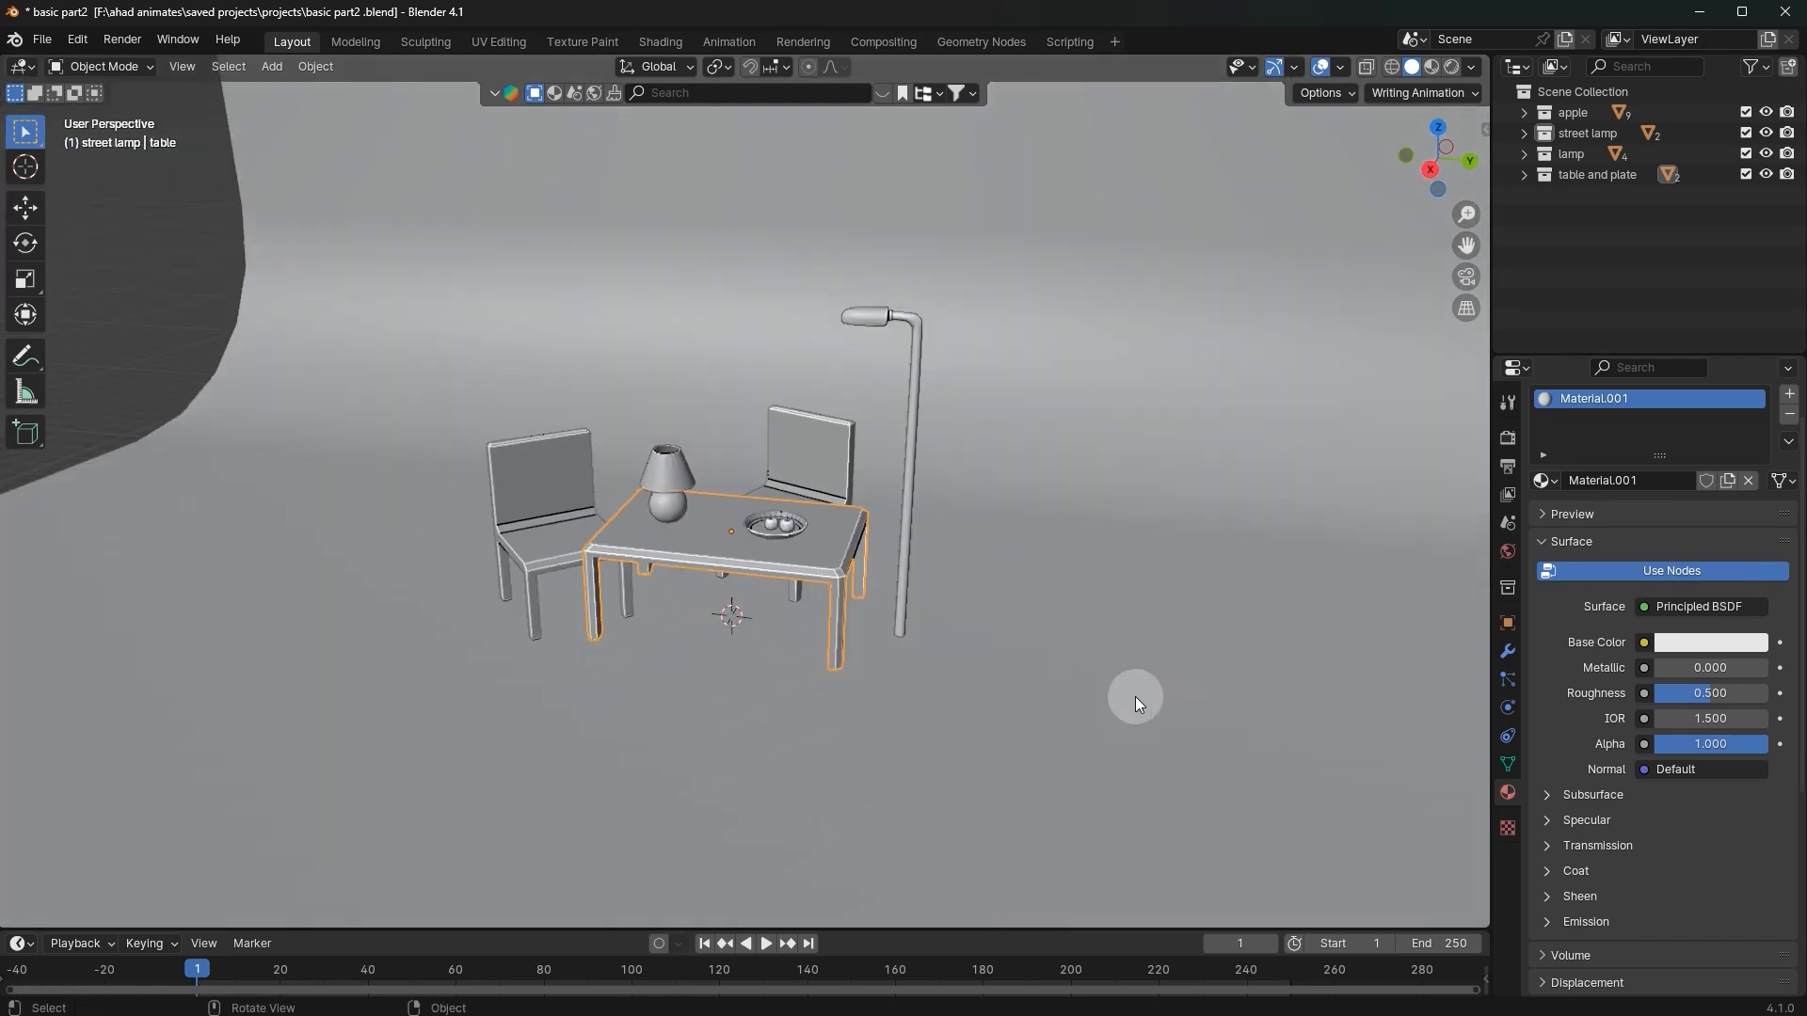
Step: Hide the apple, street lamp, lamp, and table and plate collections in the viewport
scroll(1259, 469, "down", 3)
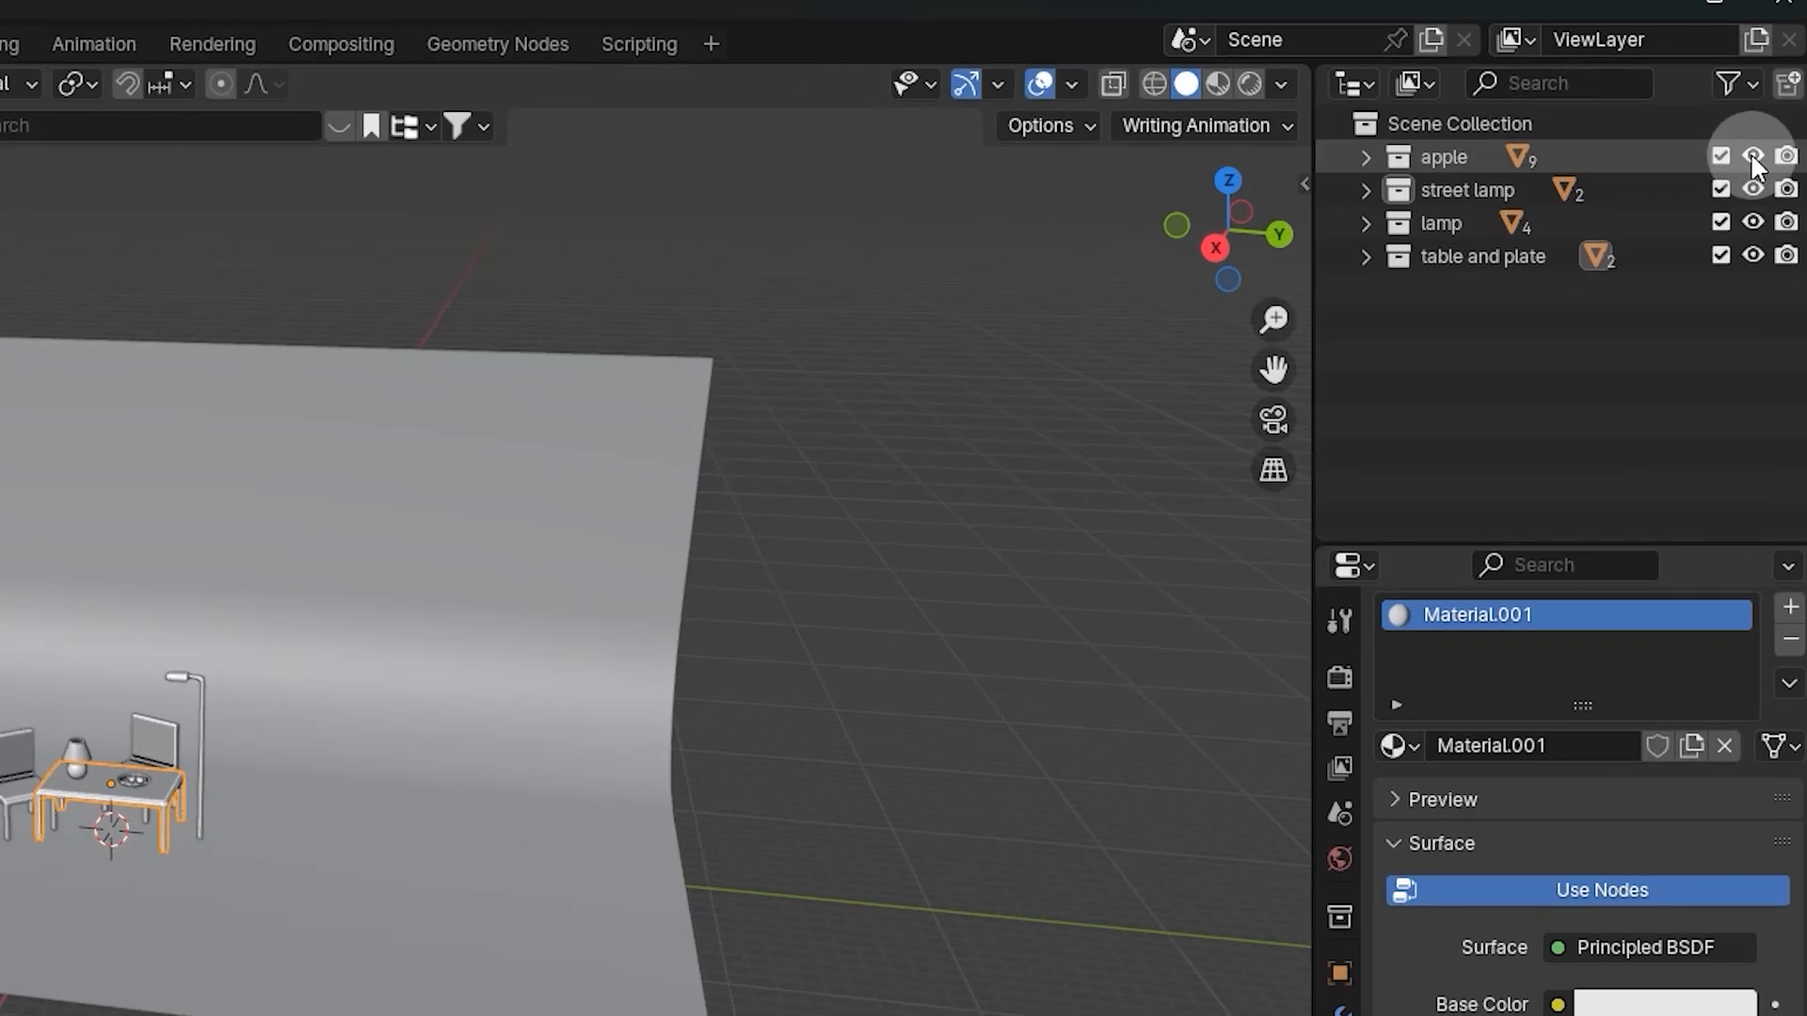
left_click(1752, 158)
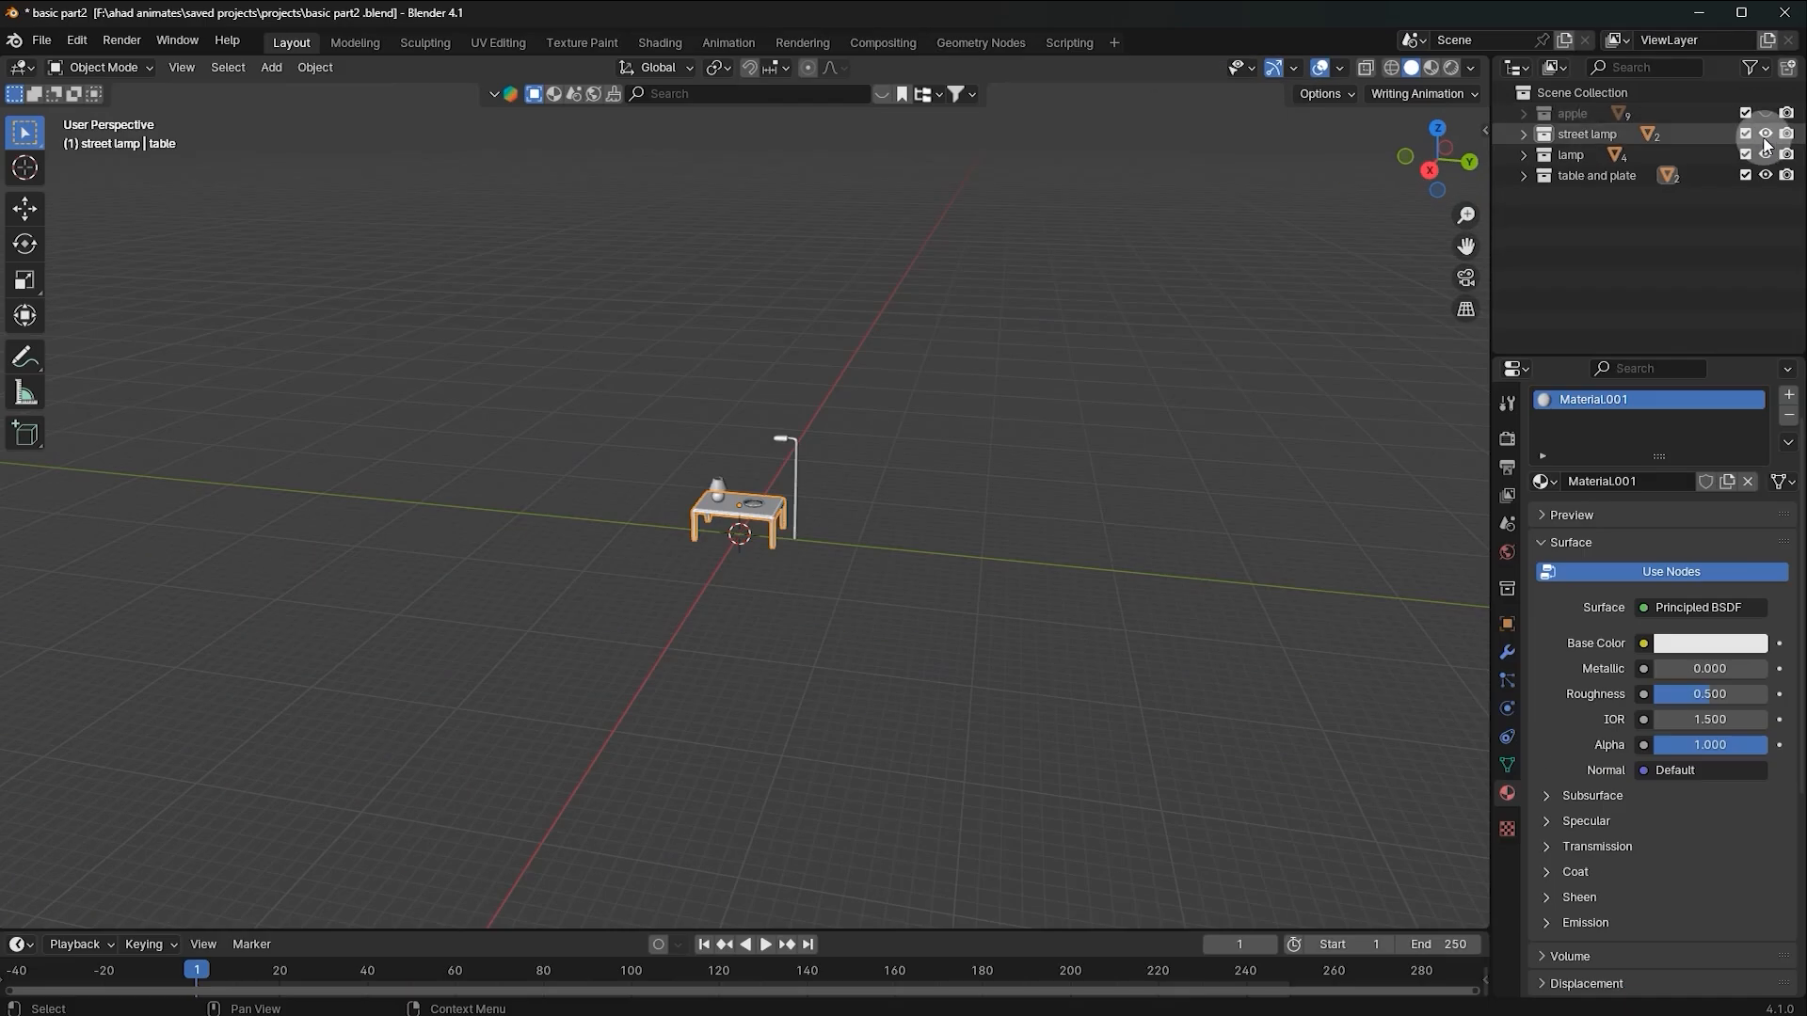
left_click(1765, 133)
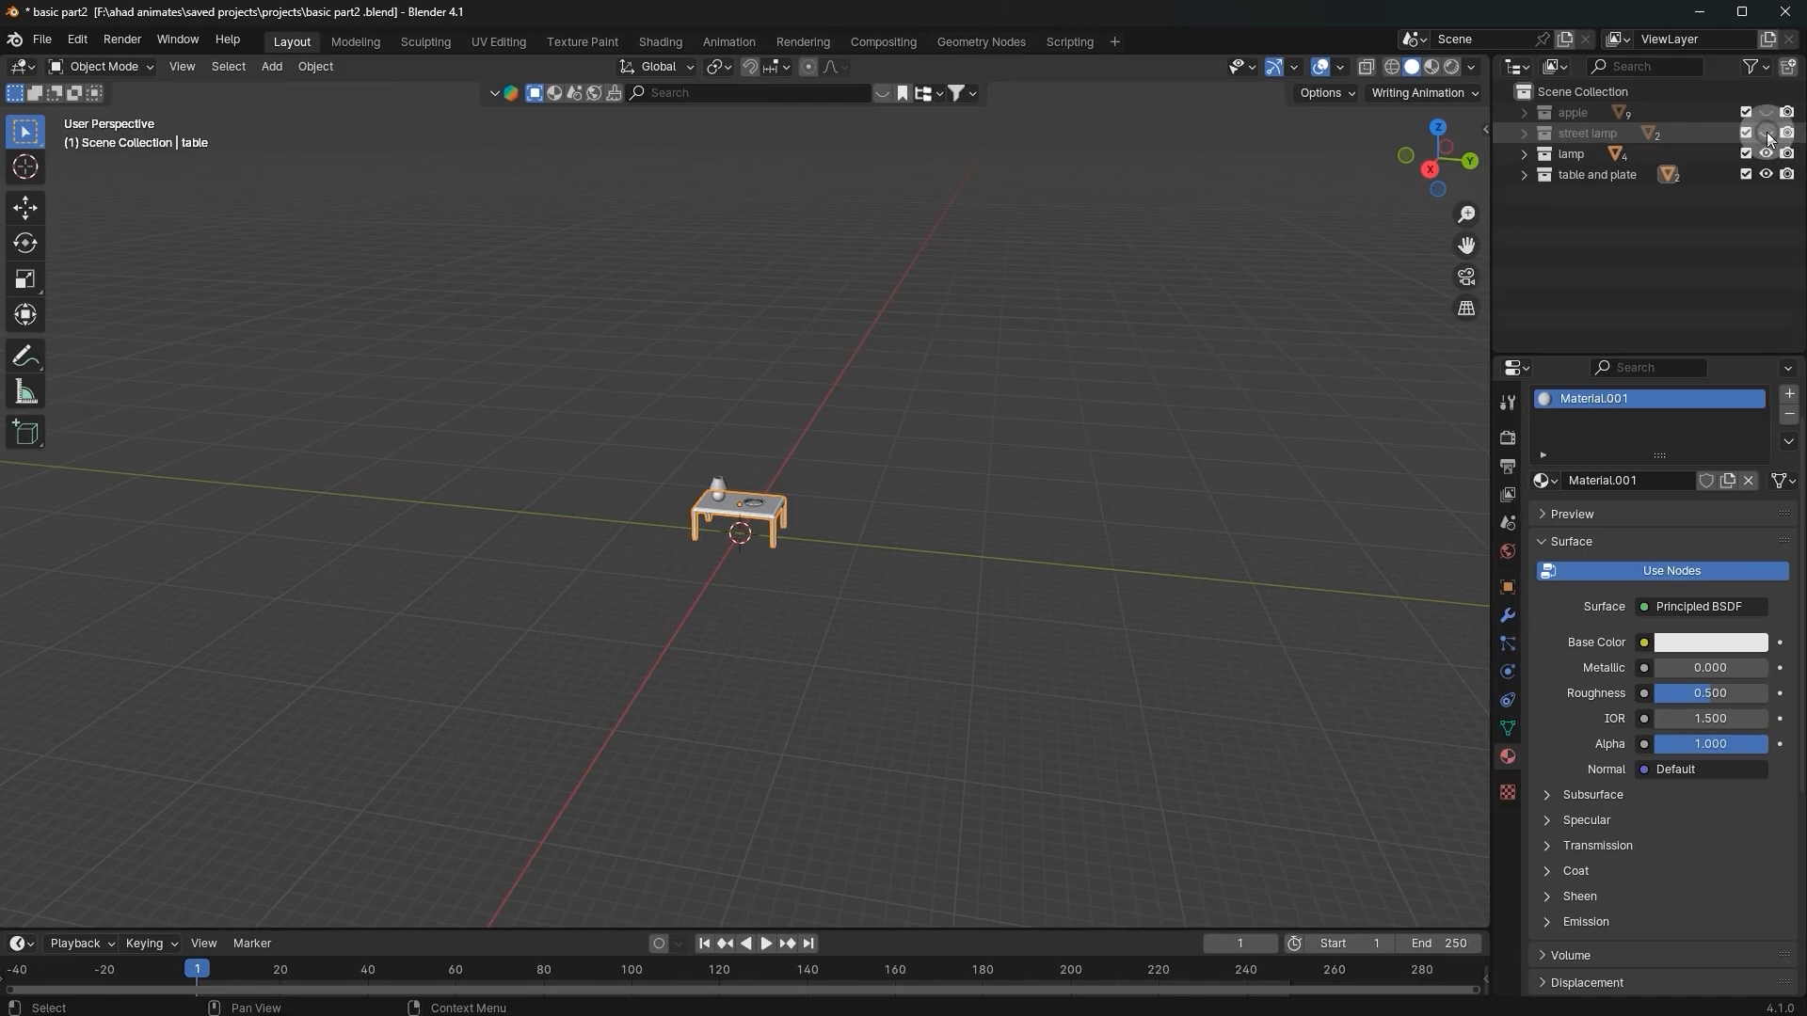
left_click(1766, 155)
left_click(1765, 175)
middle_click_drag(1376, 274, 864, 435)
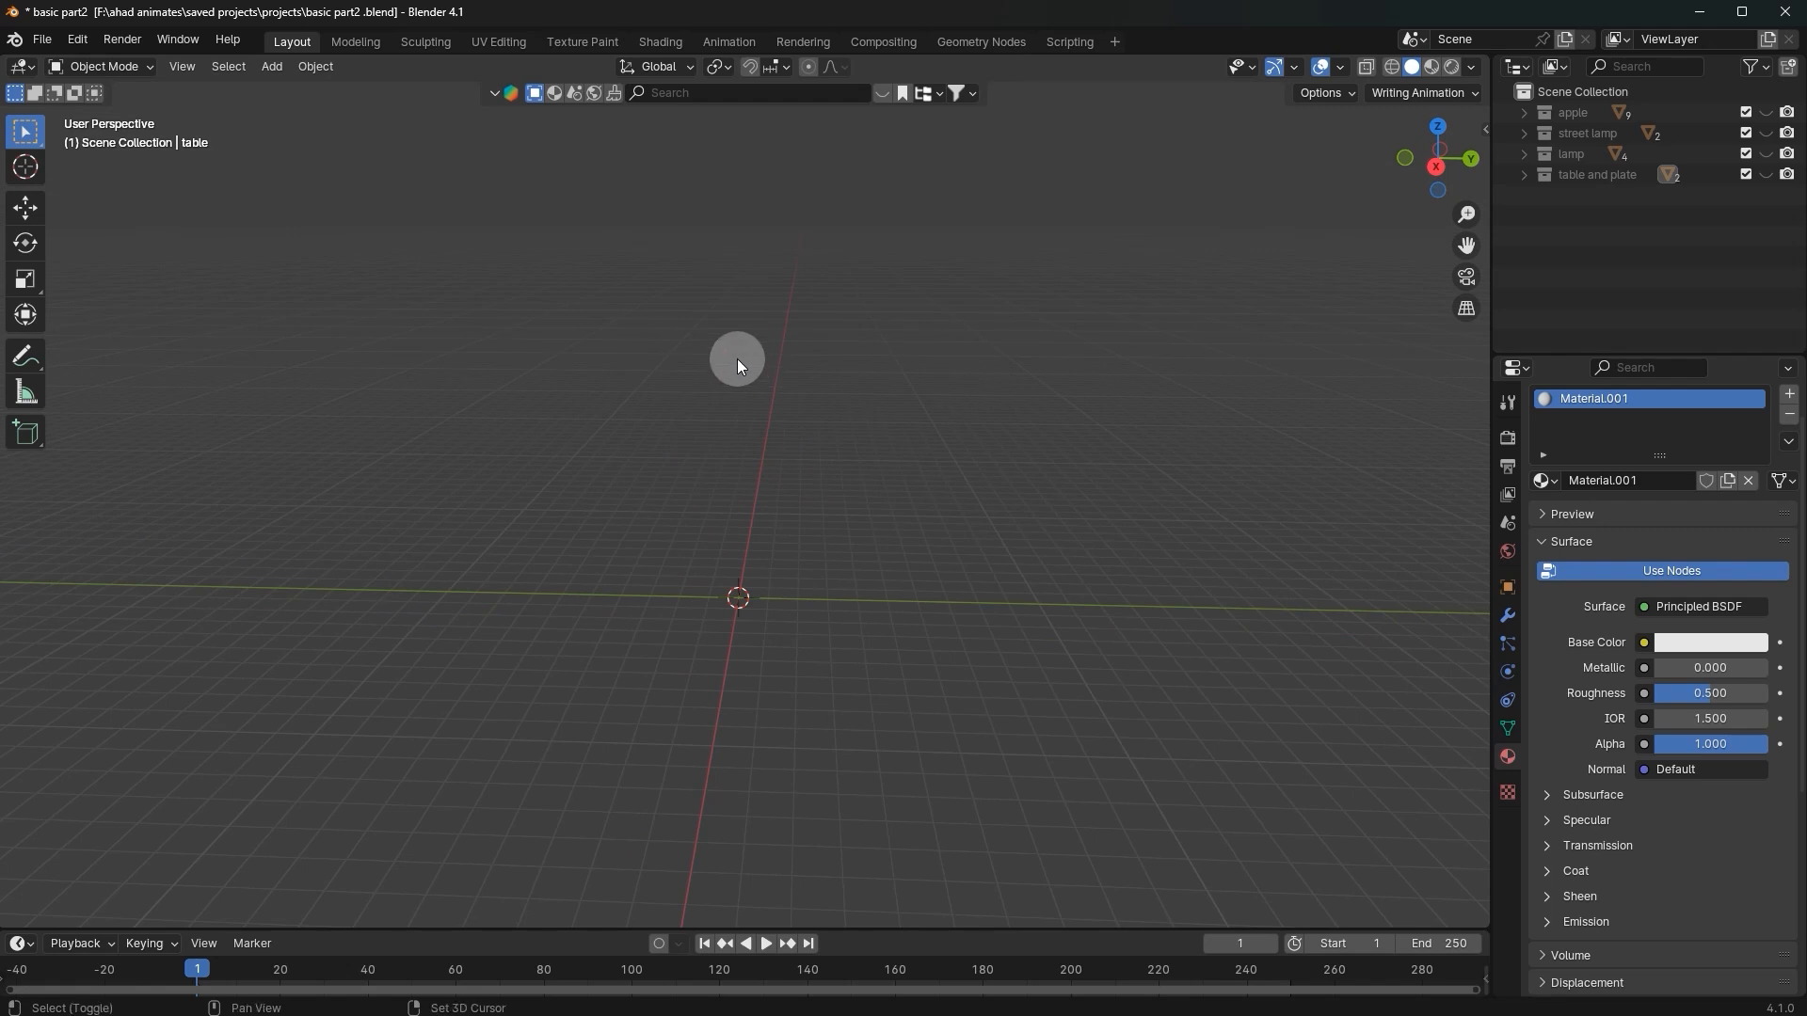
Step: Add a UV sphere and move it along the Y axis to the negative side of the origin
key("shift+a")
mouse_move(704, 382)
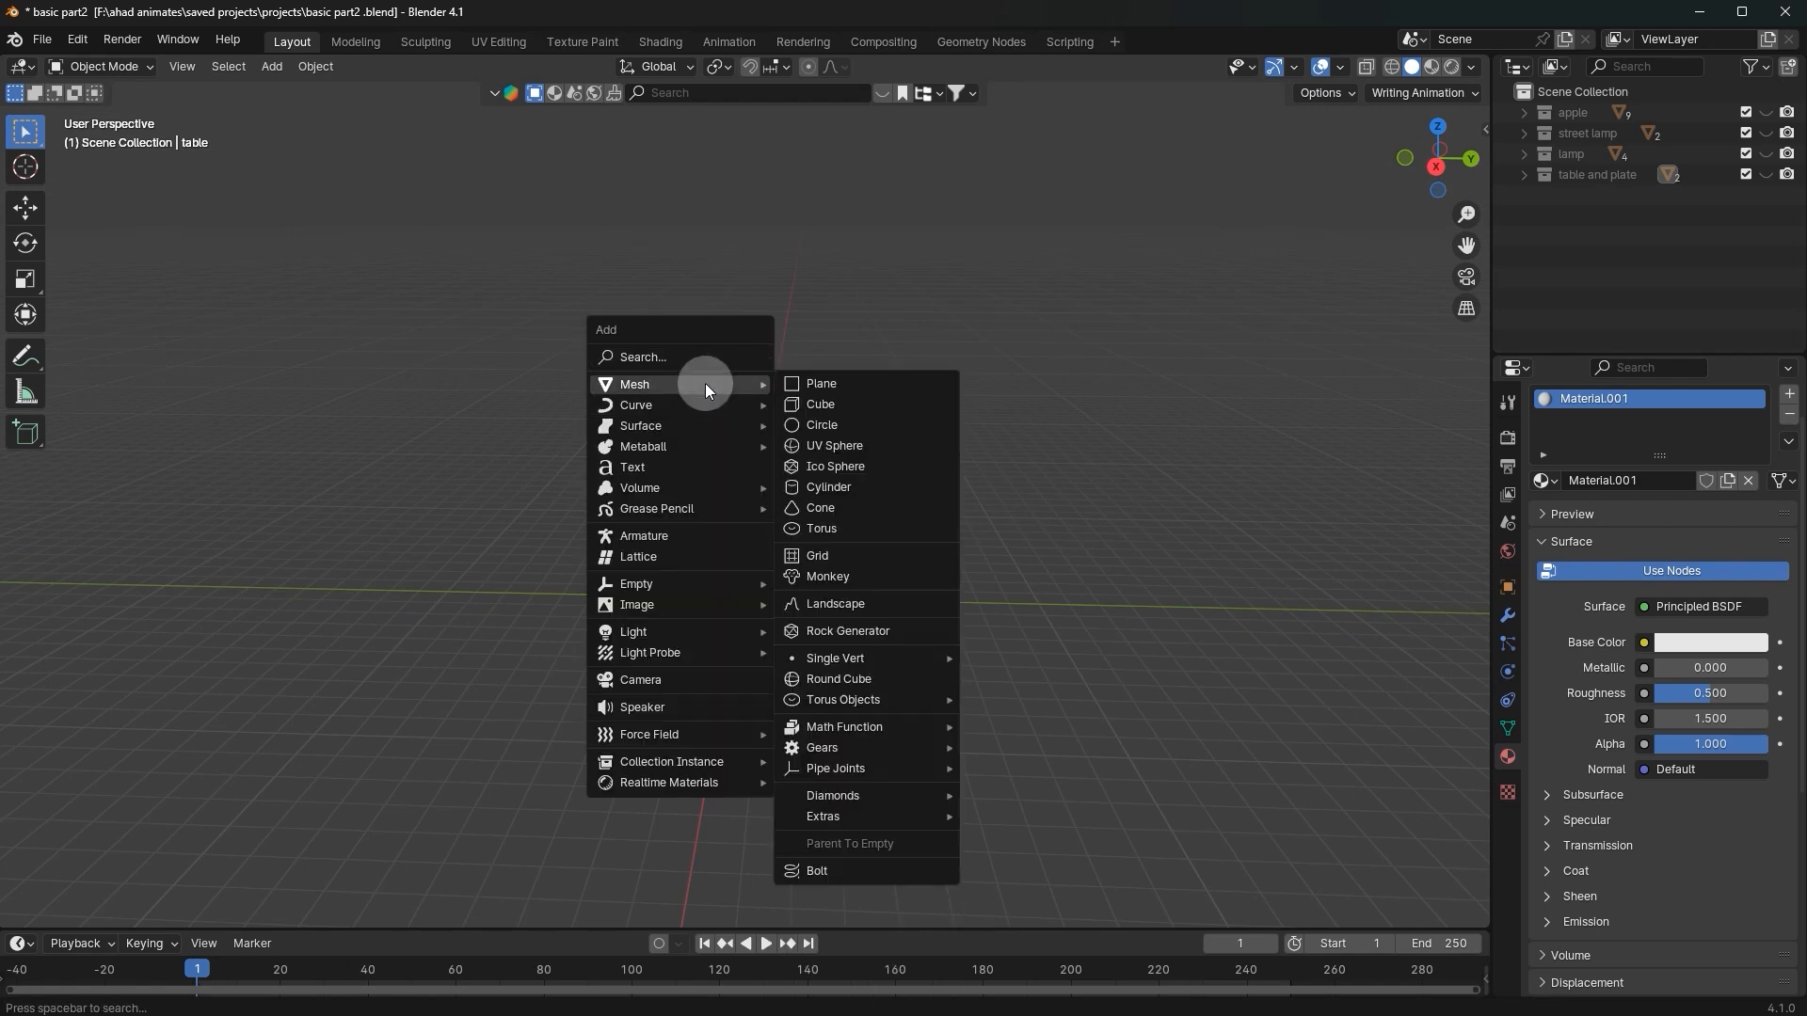
left_click(849, 446)
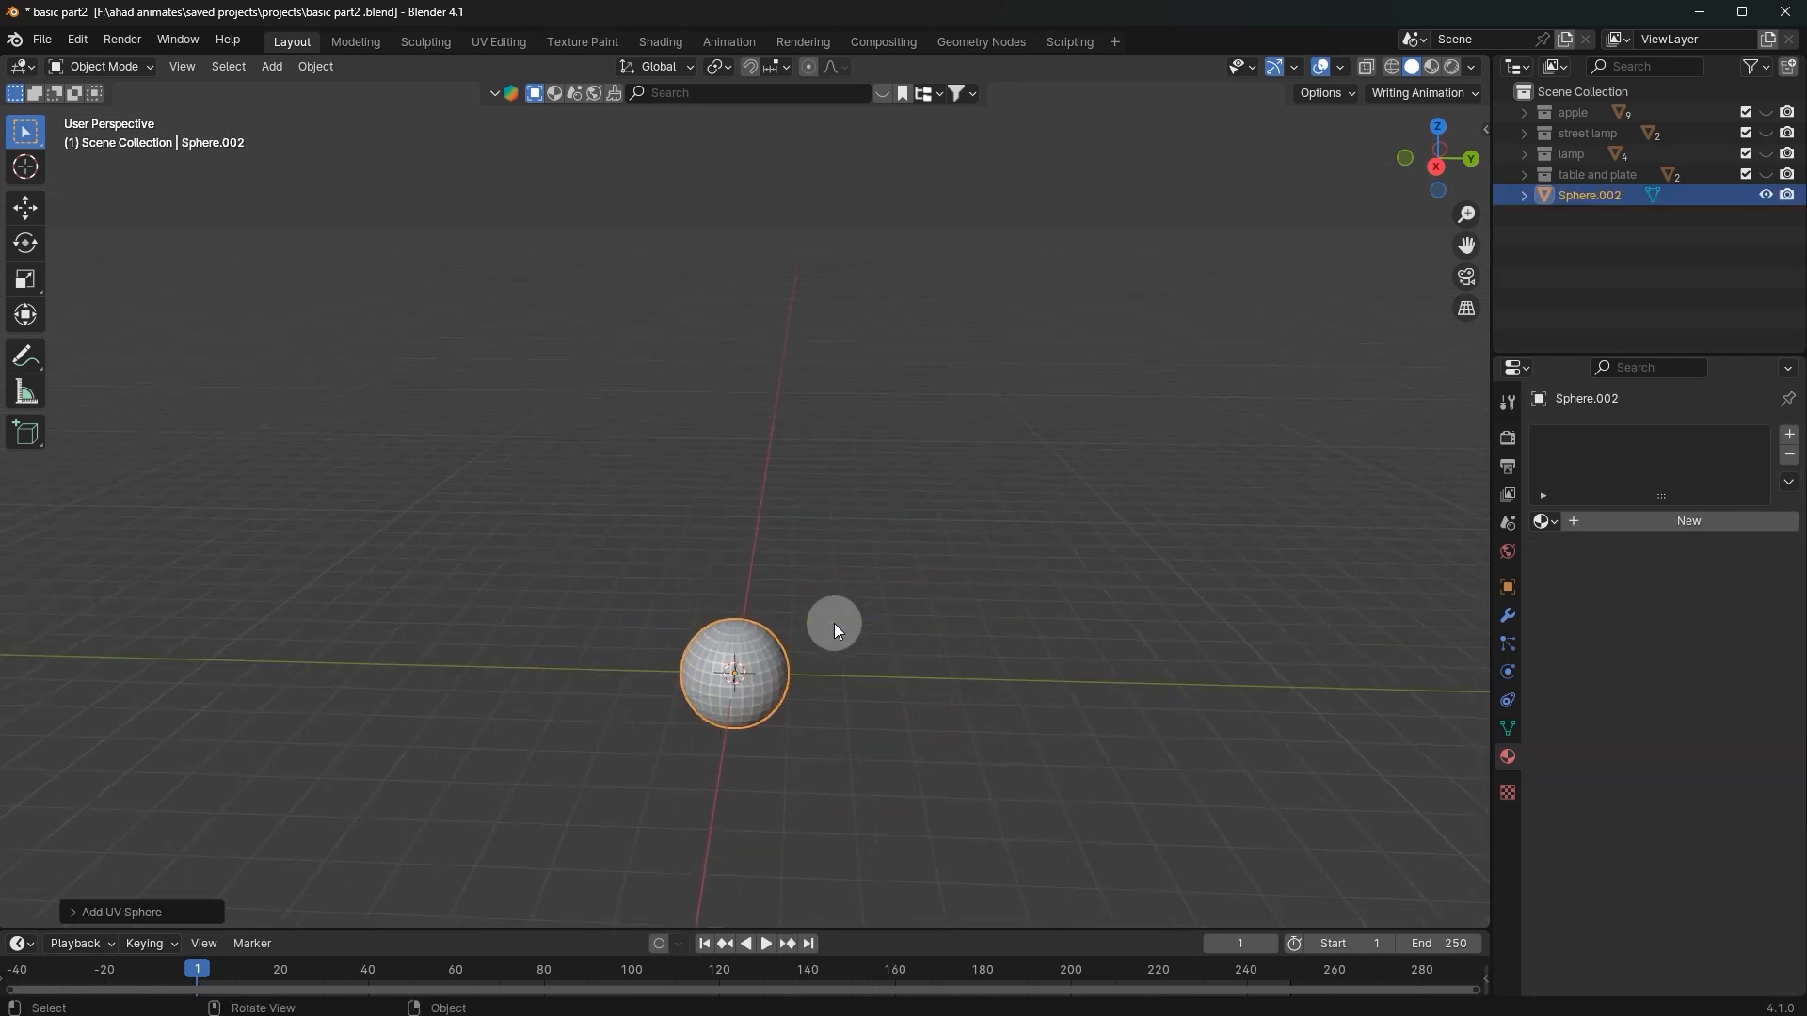
key("KP_Decimal")
scroll(843, 582, "down", 6)
key("g")
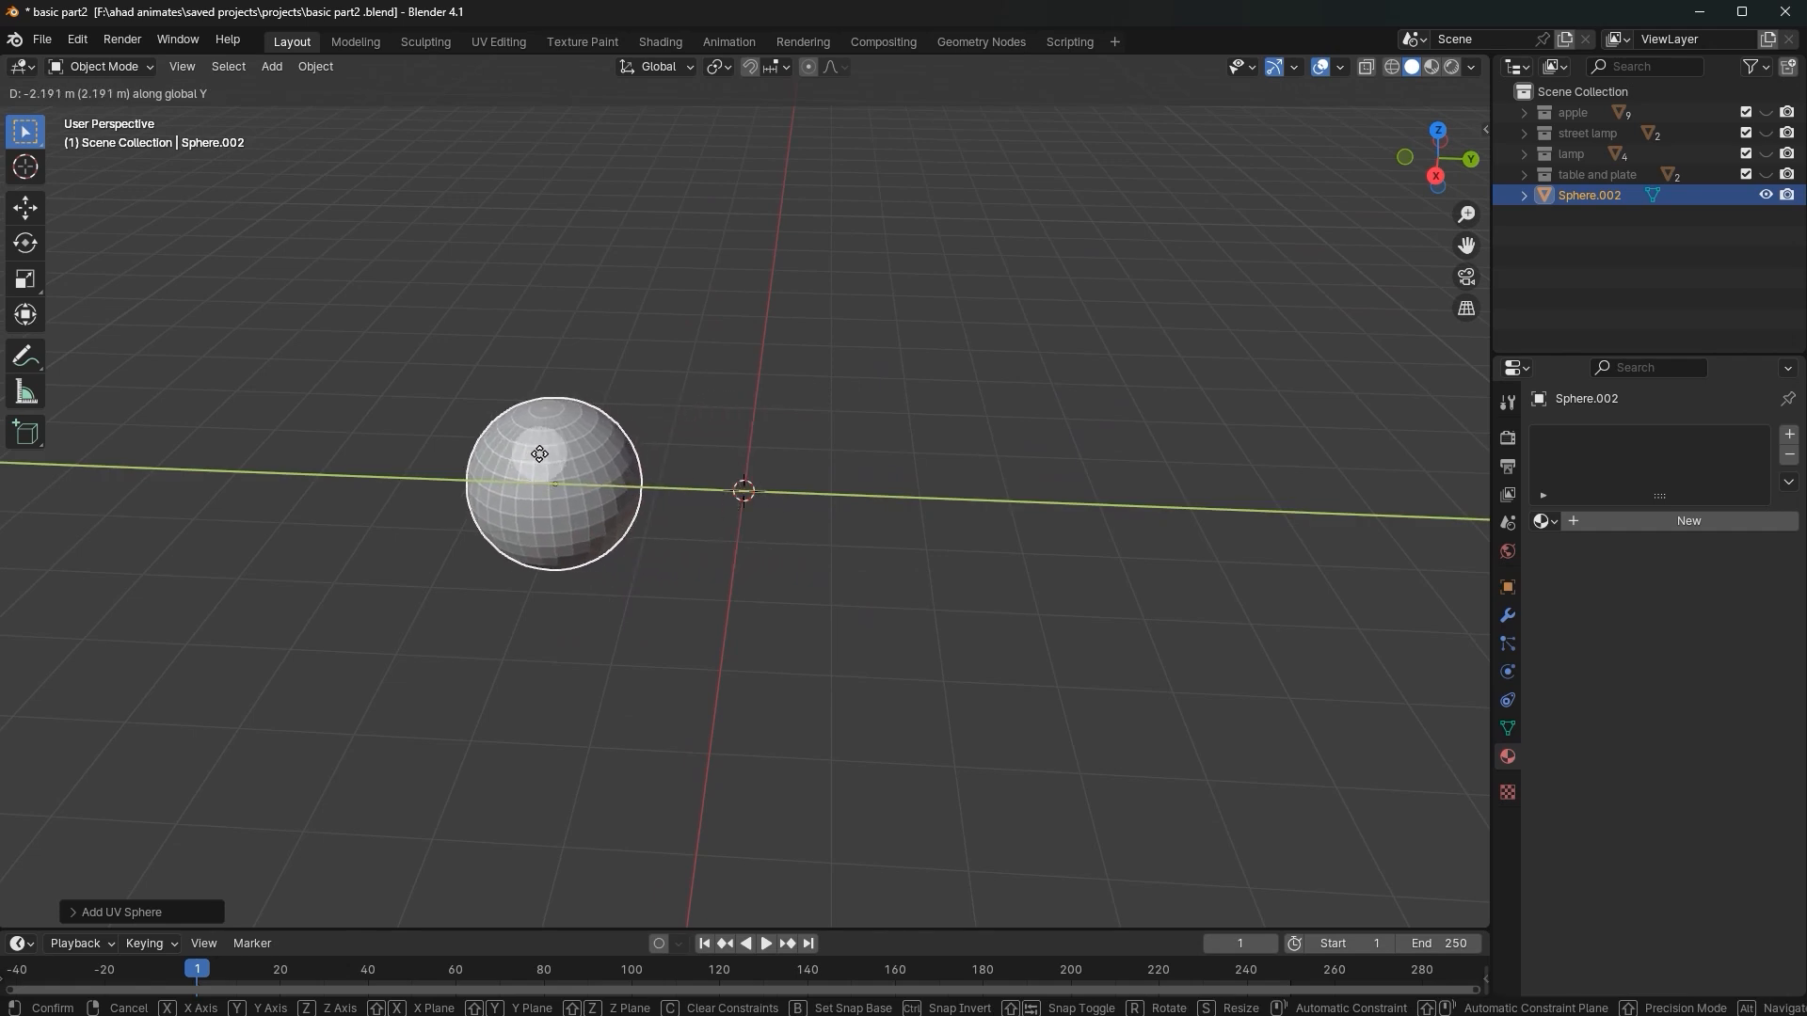
left_click(430, 446)
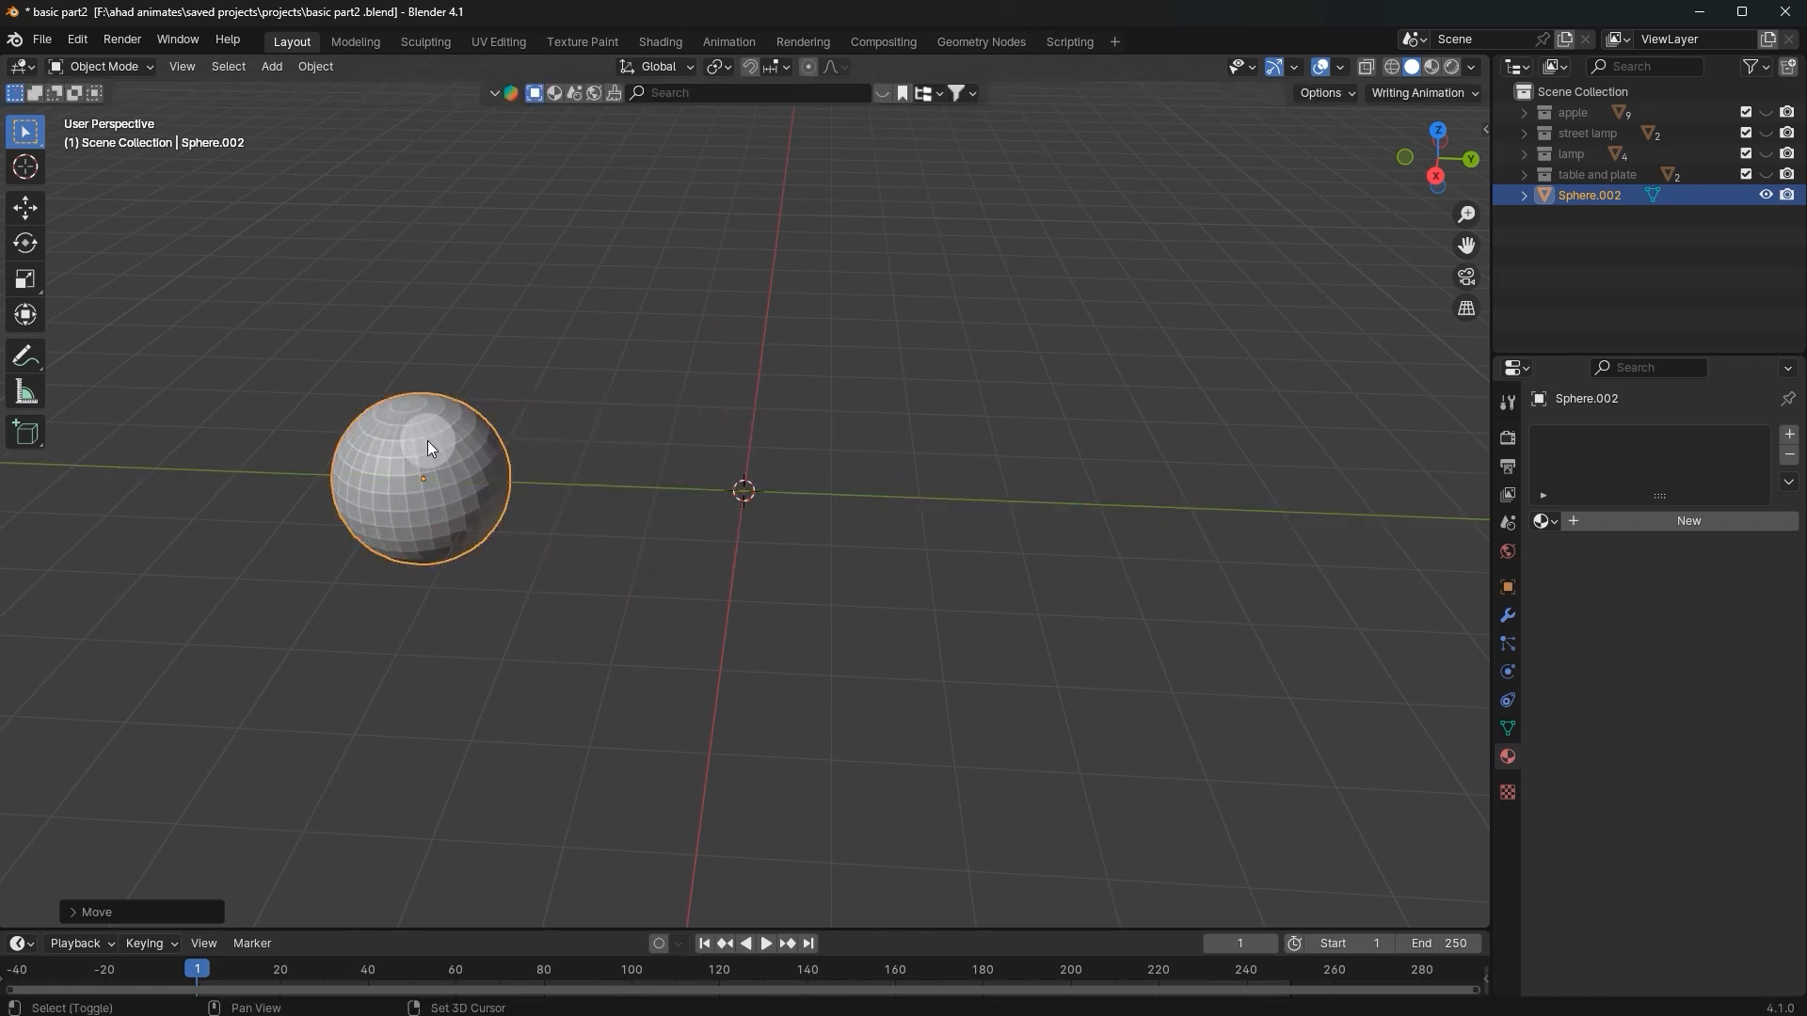
Step: Duplicate the sphere and move the copy along the Y axis so it sits beside the original
key("shift+d")
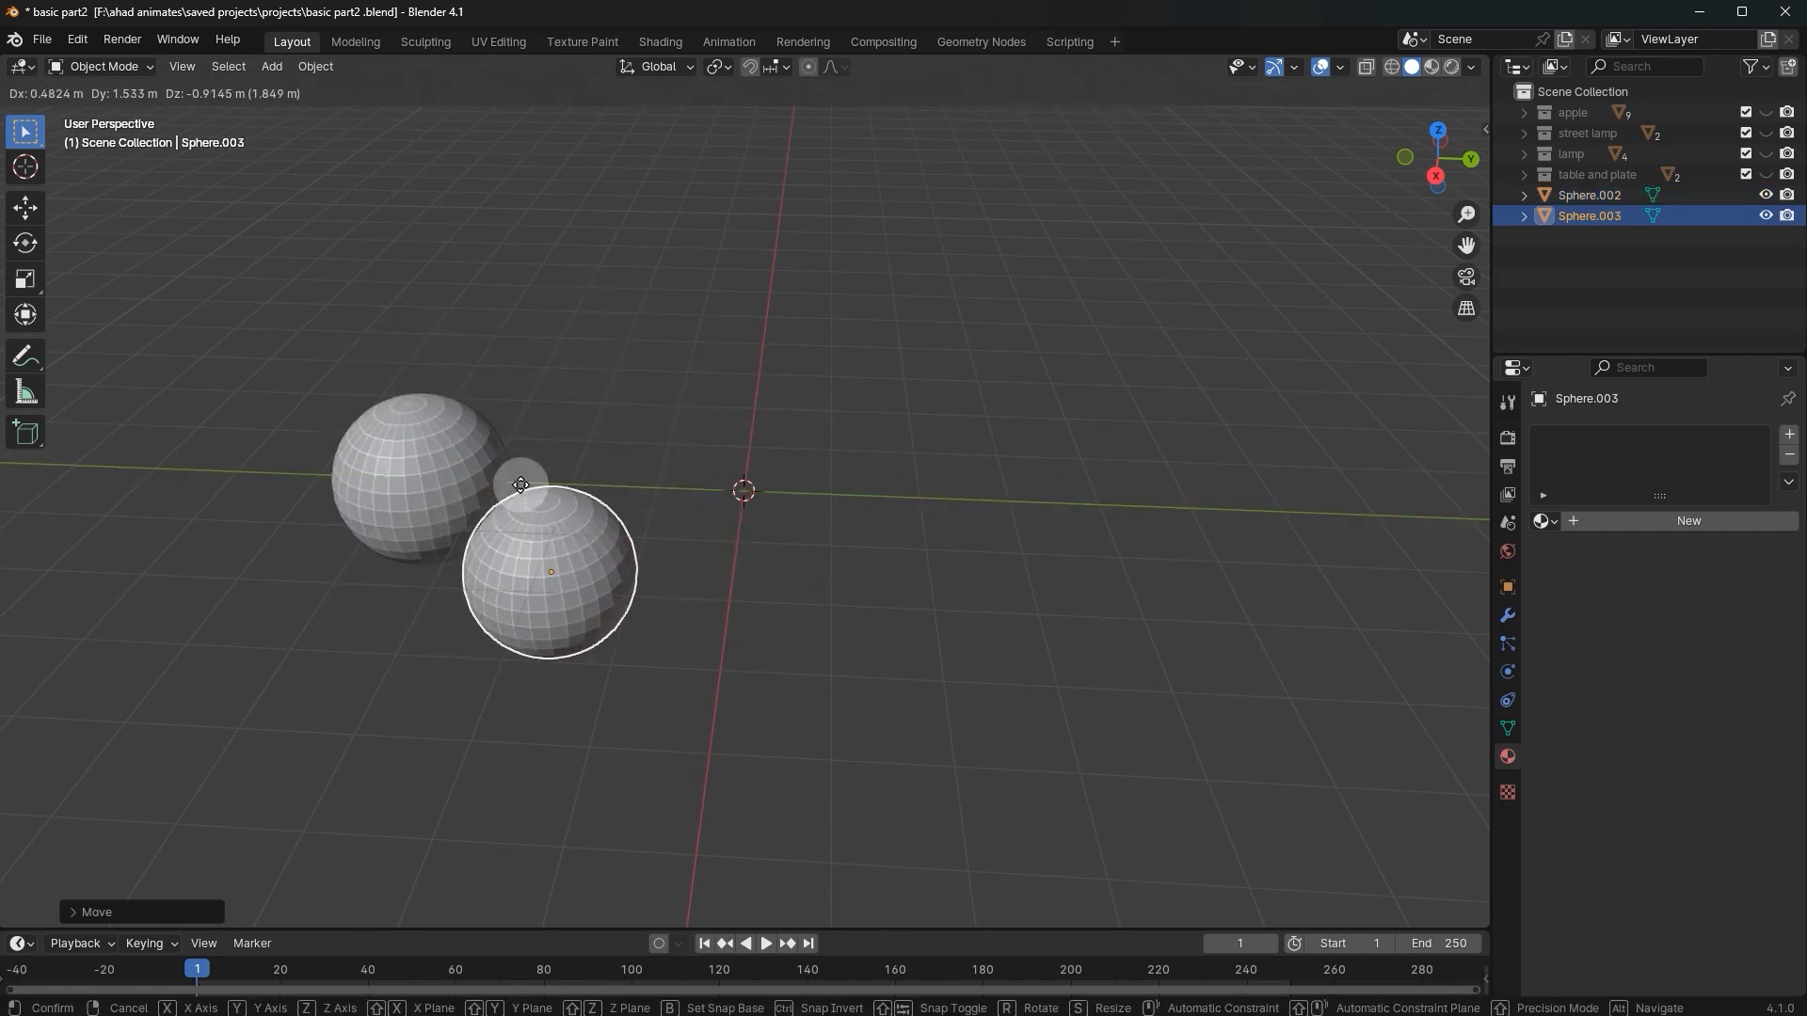
right_click(837, 170)
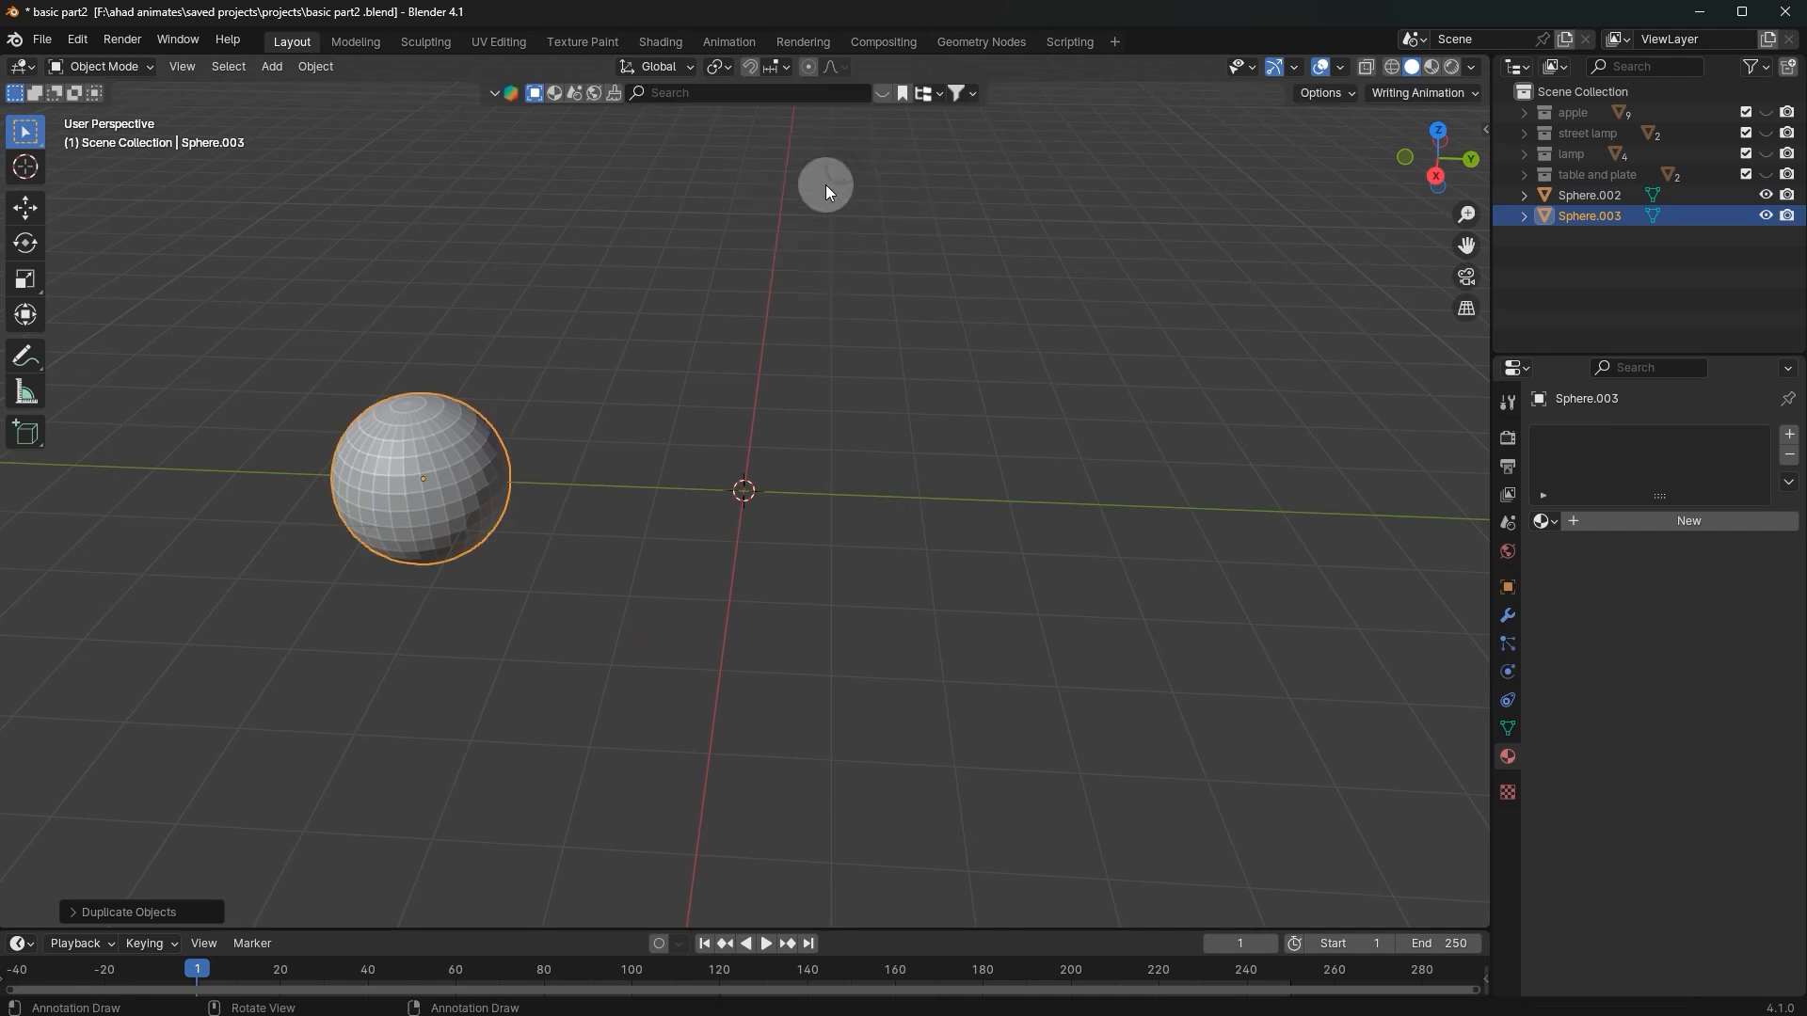
key("g")
key("y")
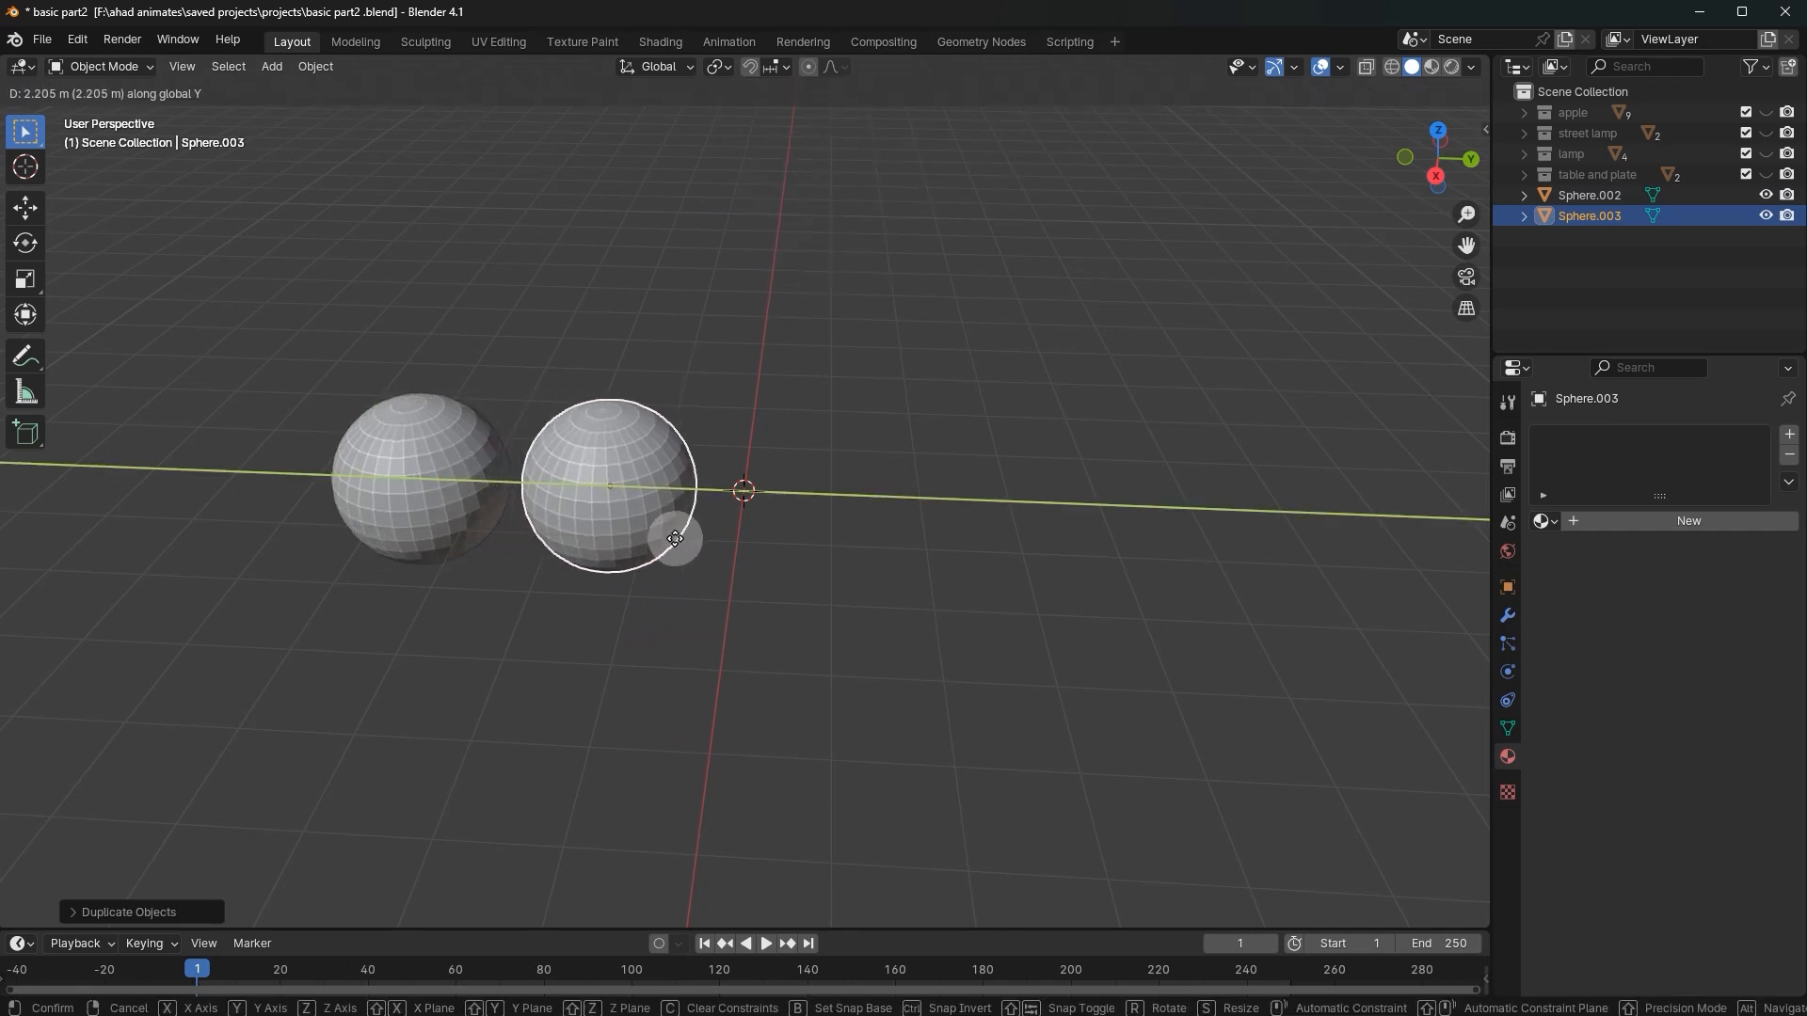
left_click(696, 543)
Step: Duplicate both spheres together and move the copies along the Y axis to form a row of four
left_click_drag(371, 310, 674, 567)
key("shift+d")
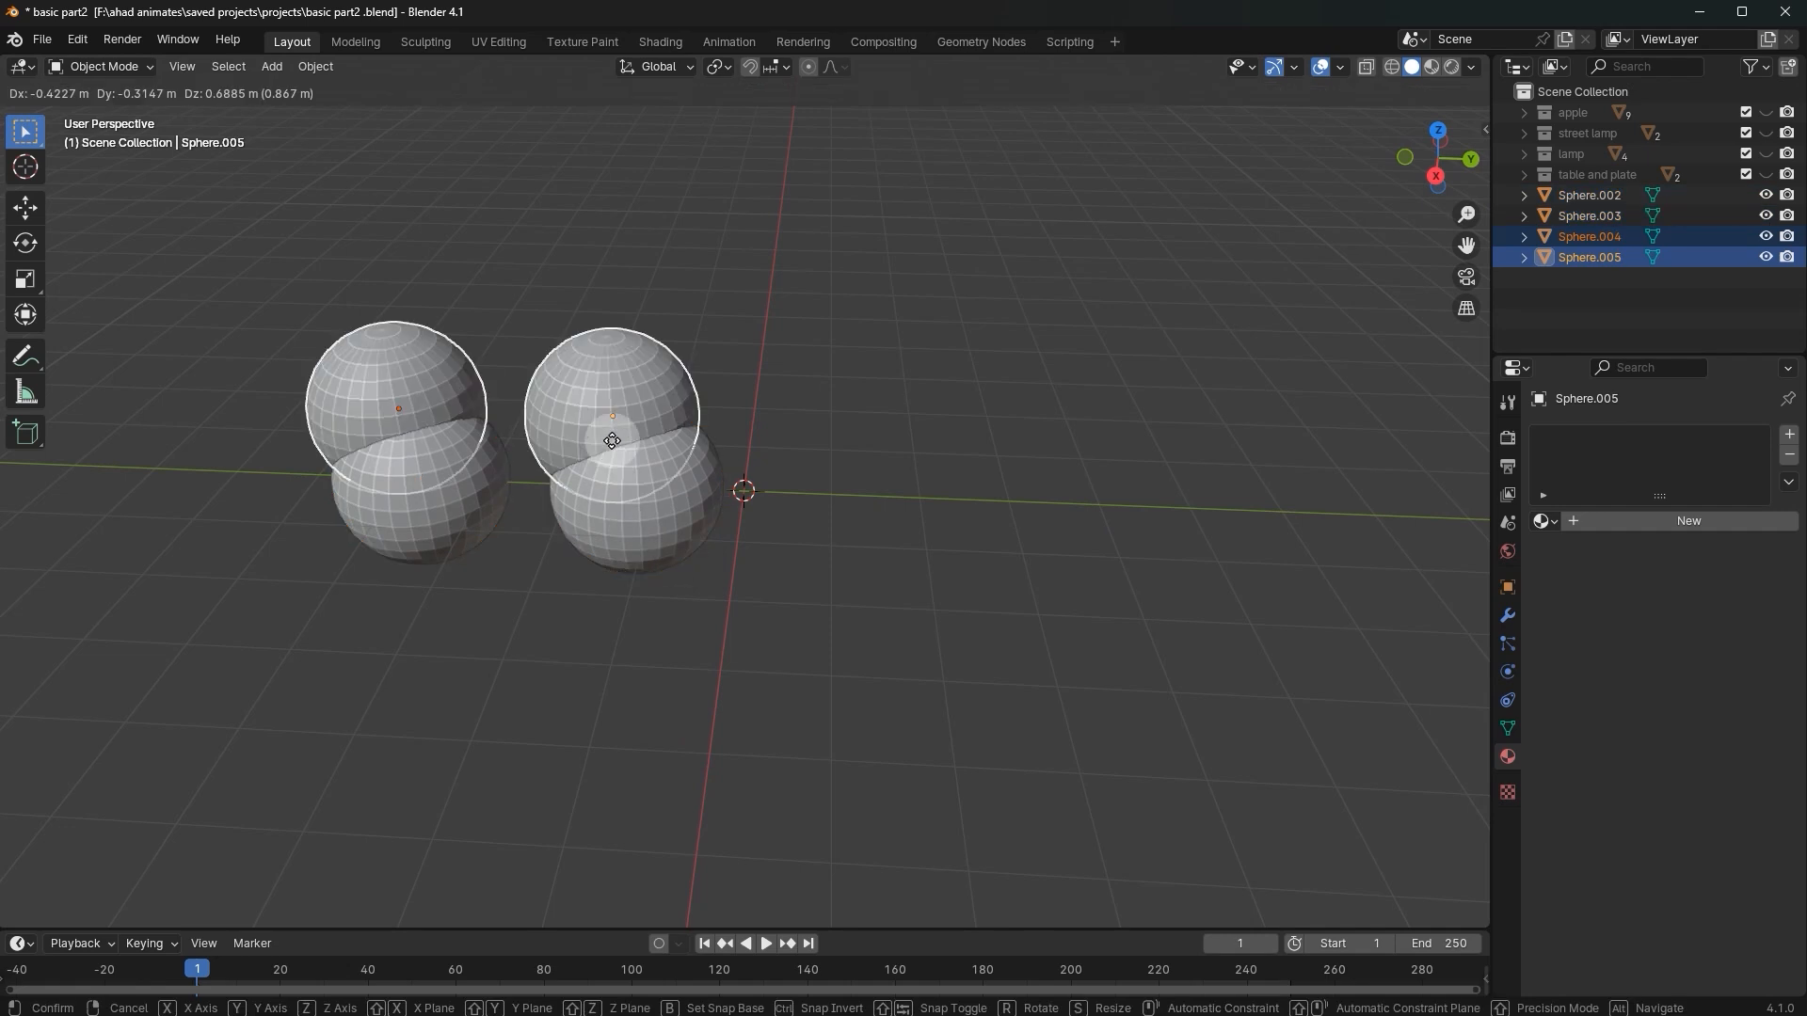
key("y")
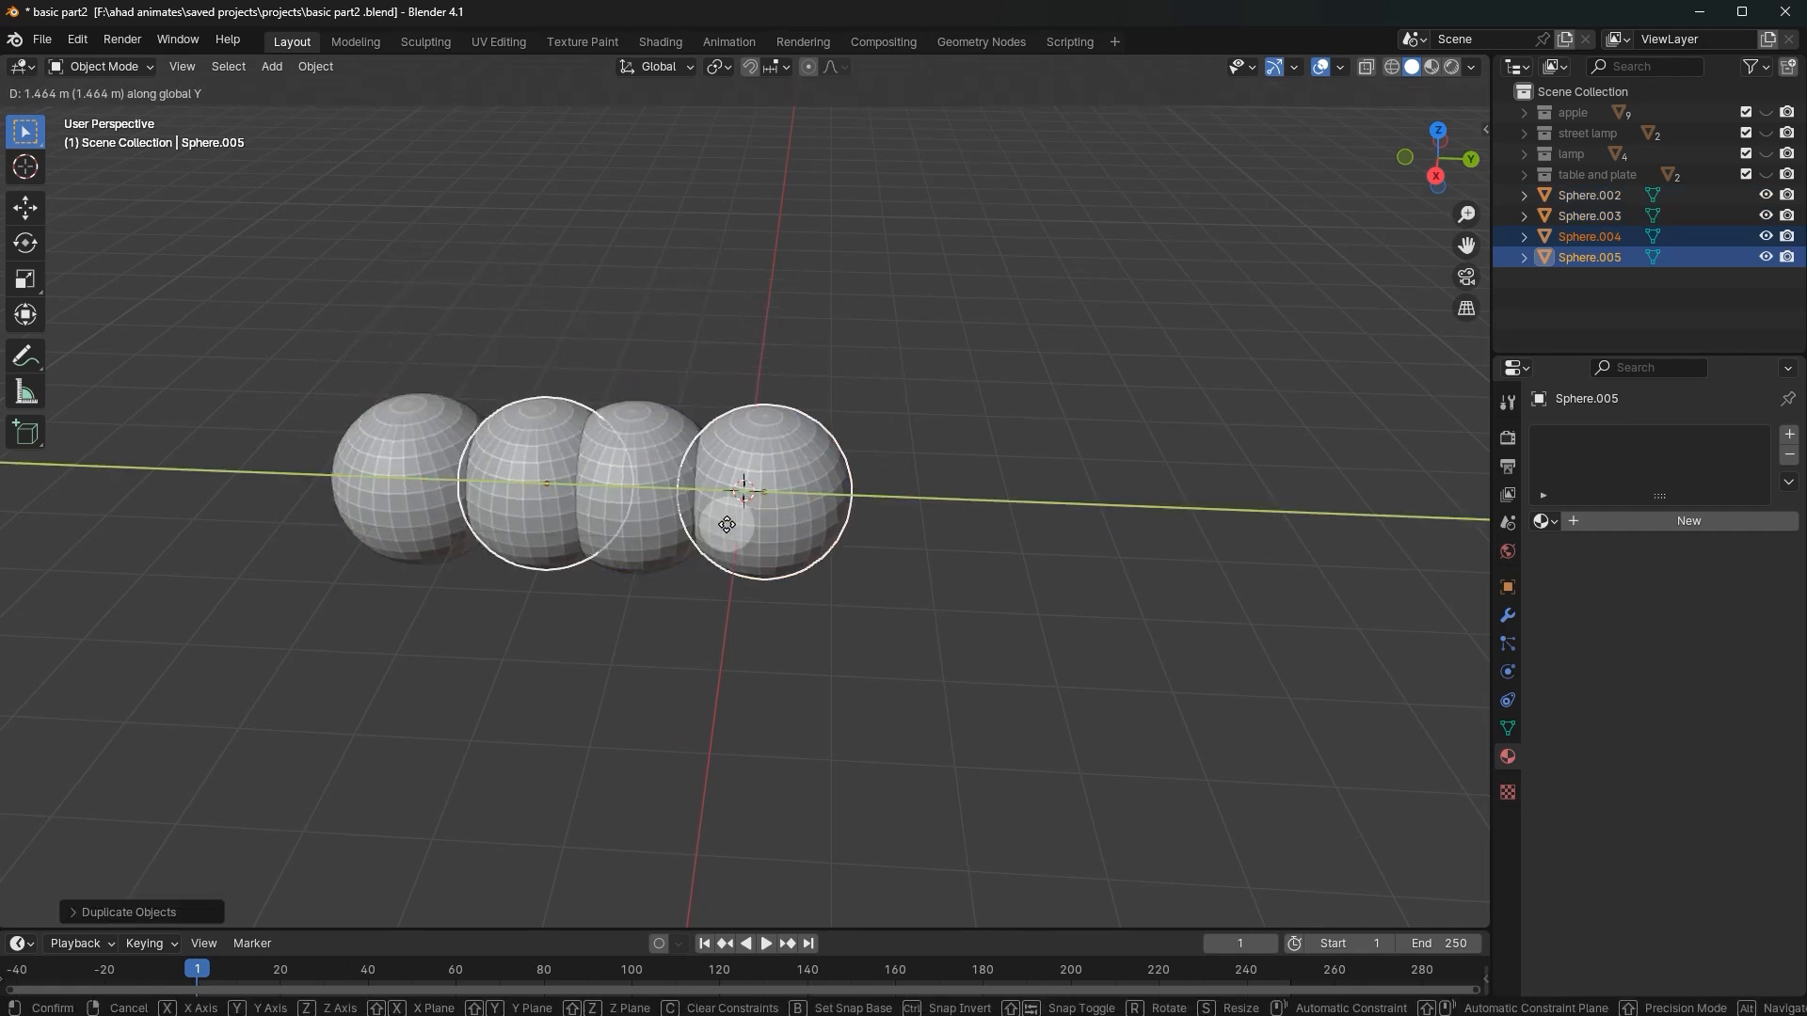
left_click(999, 529)
Step: Try smooth shading on all four spheres in the row, and undo it
scroll(764, 472, "down", 4)
middle_click_drag(764, 472, 833, 513)
left_click(764, 367)
scroll(772, 471, "up", 1)
left_click_drag(1065, 343, 323, 556)
right_click(1064, 318)
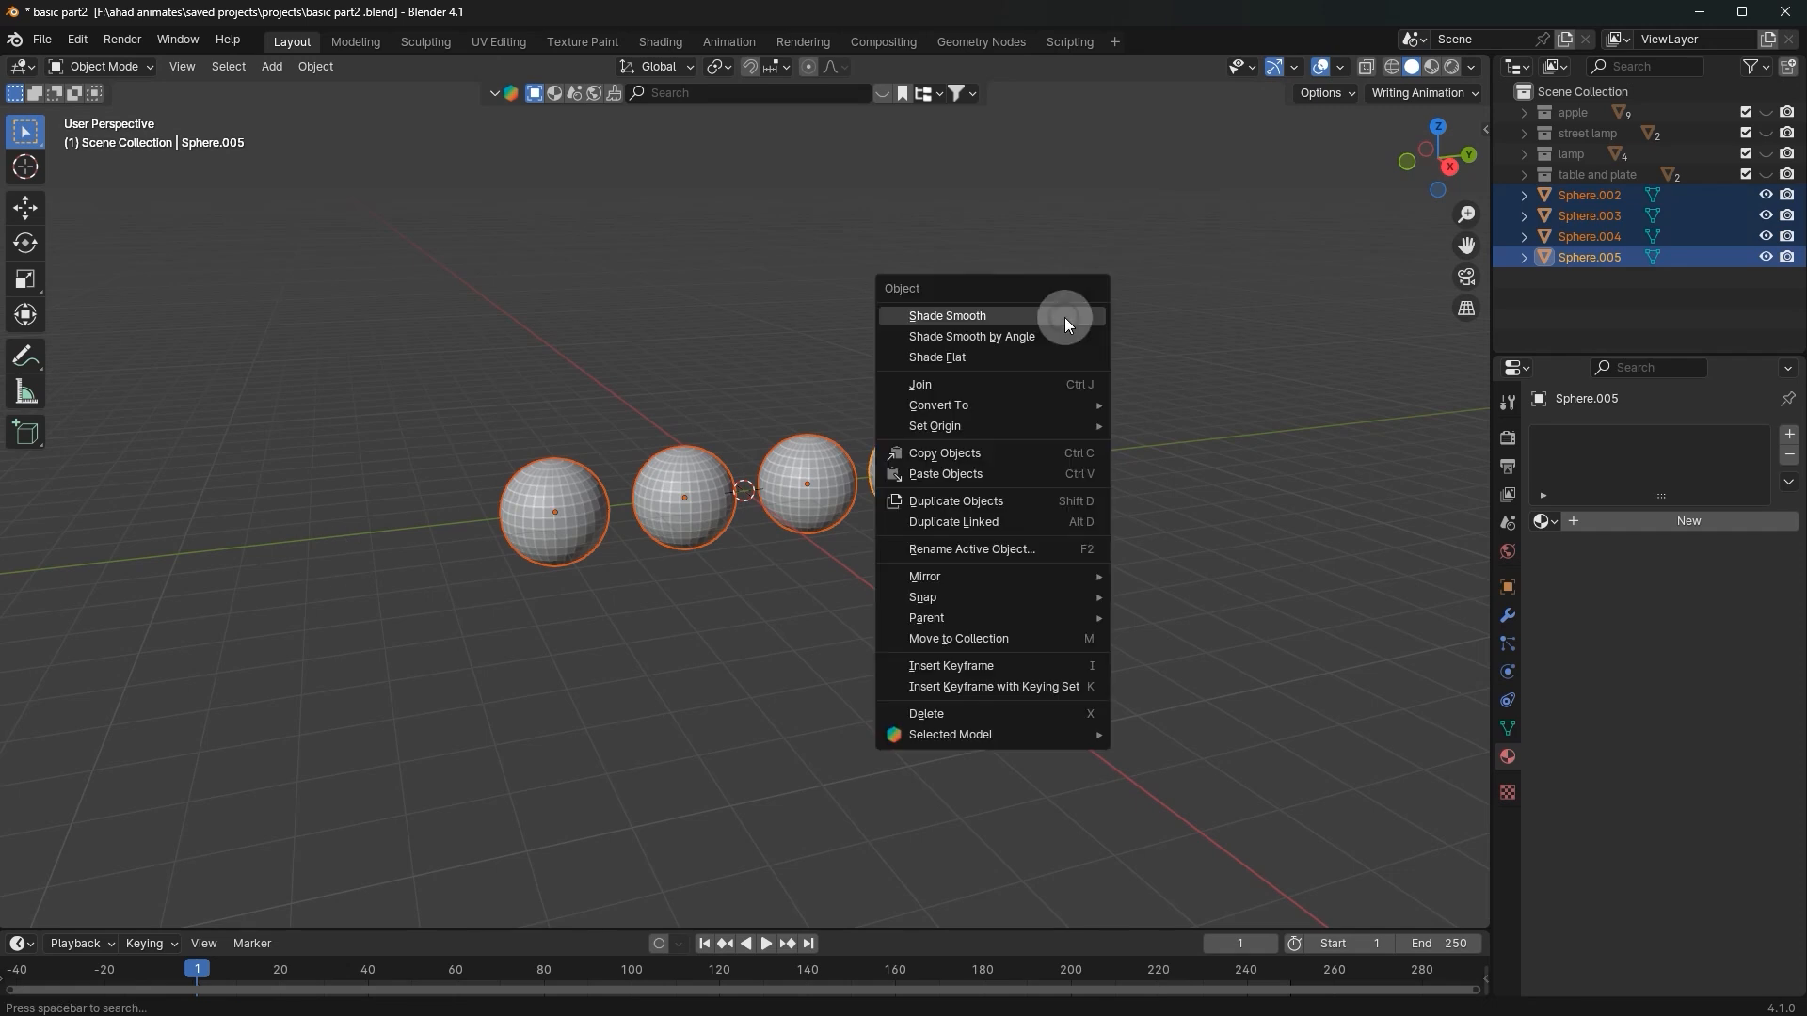
left_click(1062, 312)
scroll(1043, 364, "up", 3)
key("ctrl+z")
Step: Shade the sphere at the positive Y end of the row smooth
left_click(1082, 397)
right_click(1088, 373)
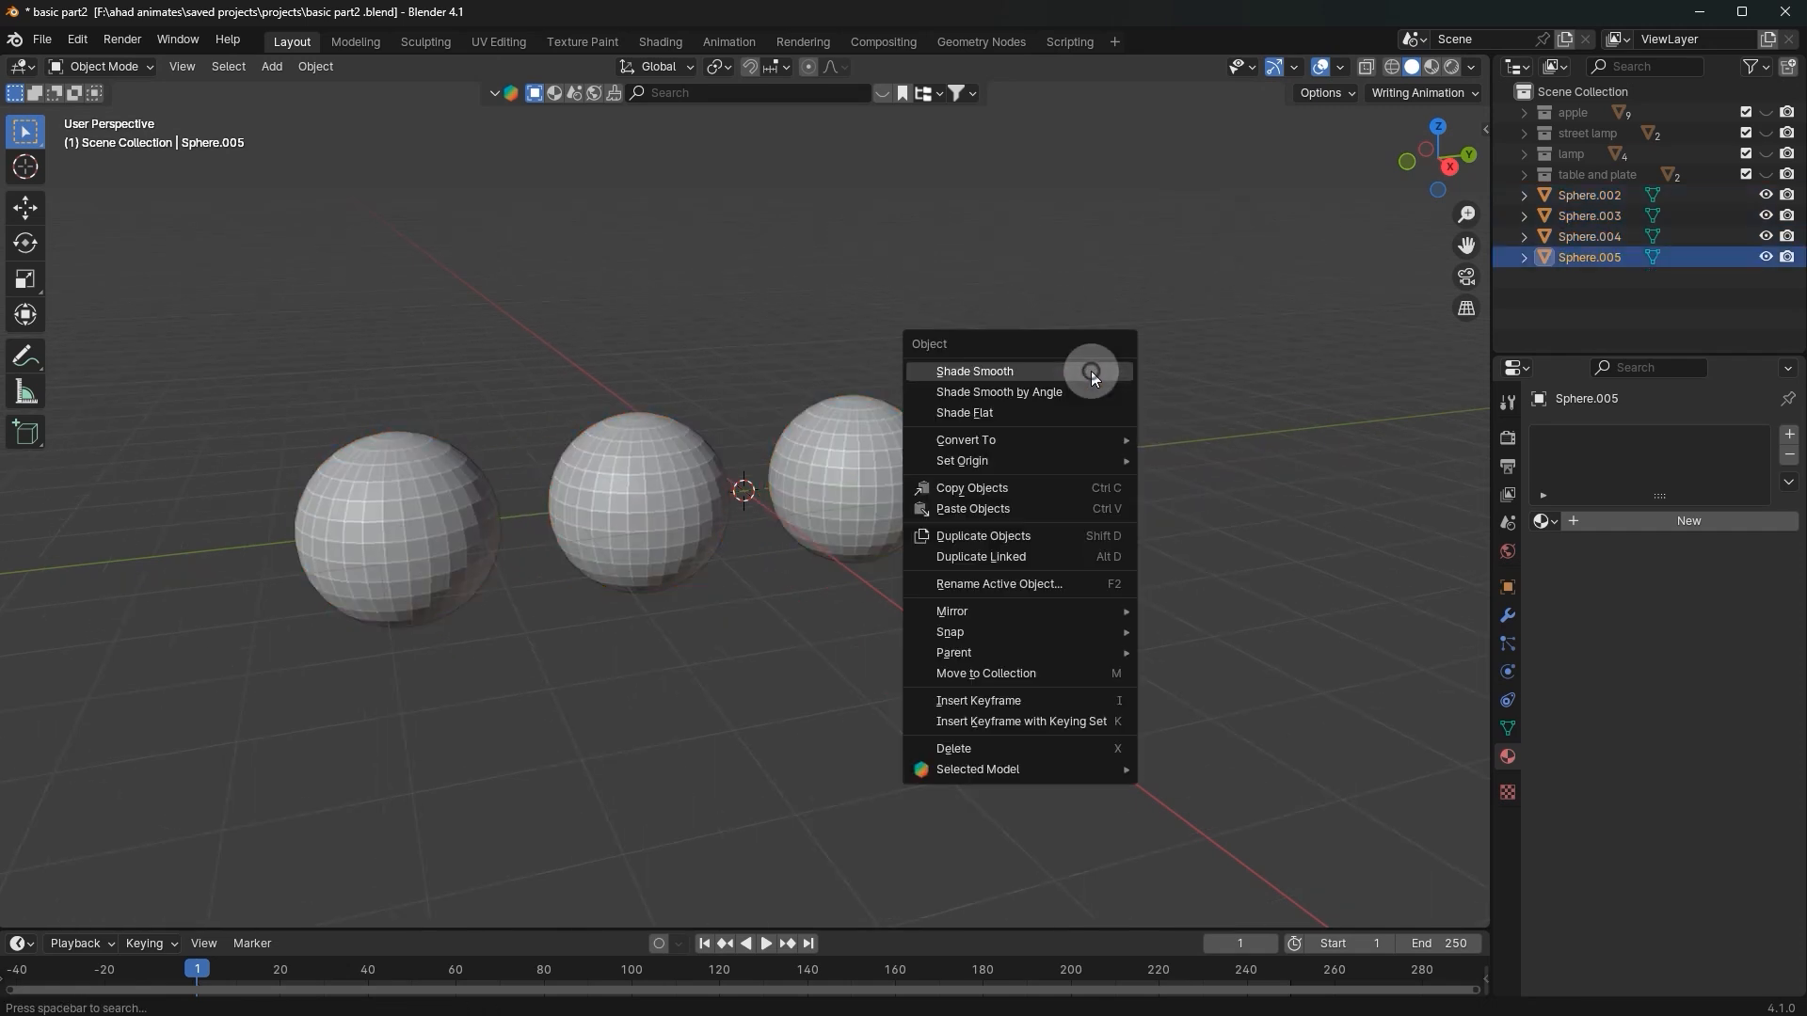
left_click(1092, 371)
Step: Select the other three spheres together, shade them smooth, and clear the selection
left_click_drag(389, 397, 859, 520)
right_click(807, 307)
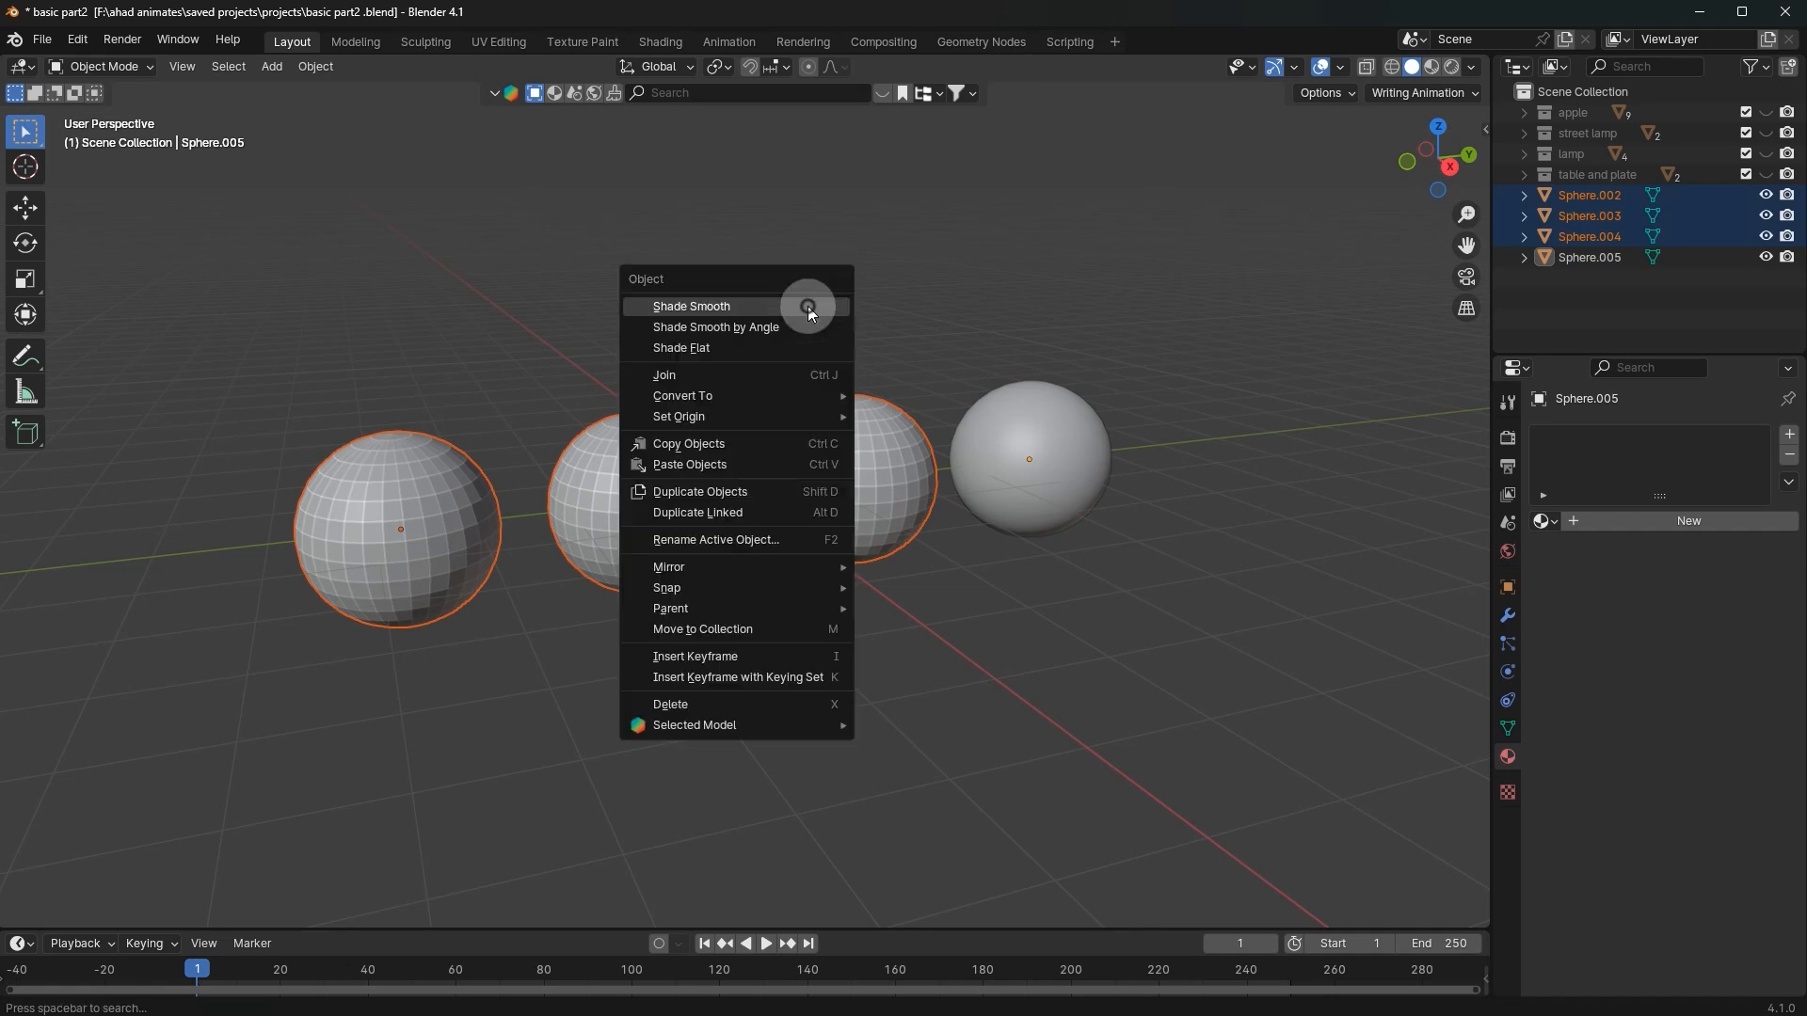
left_click(808, 307)
scroll(812, 307, "up", 3)
middle_click_drag(807, 306, 817, 309)
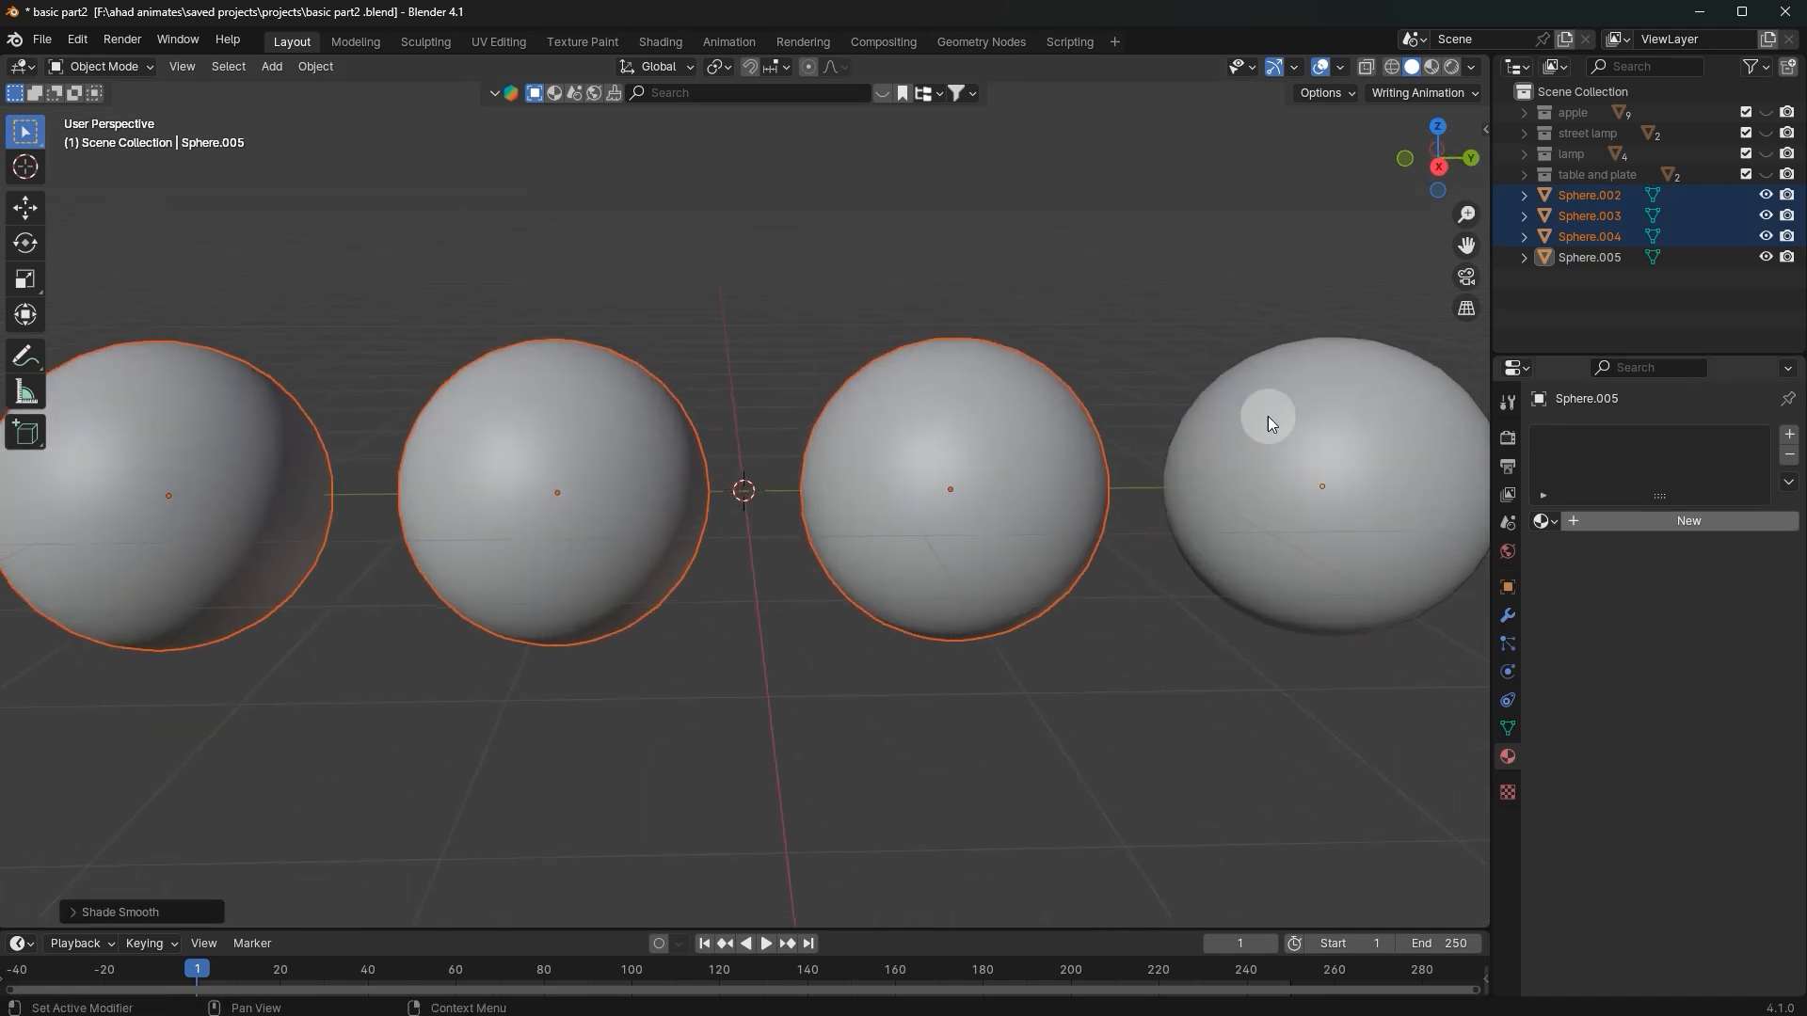
scroll(860, 415, "down", 6)
left_click(850, 279)
Step: Add a new material to the sphere at the positive Y end of the row
scroll(1124, 449, "up", 3)
middle_click_drag(1123, 450, 1108, 428)
left_click(1109, 427)
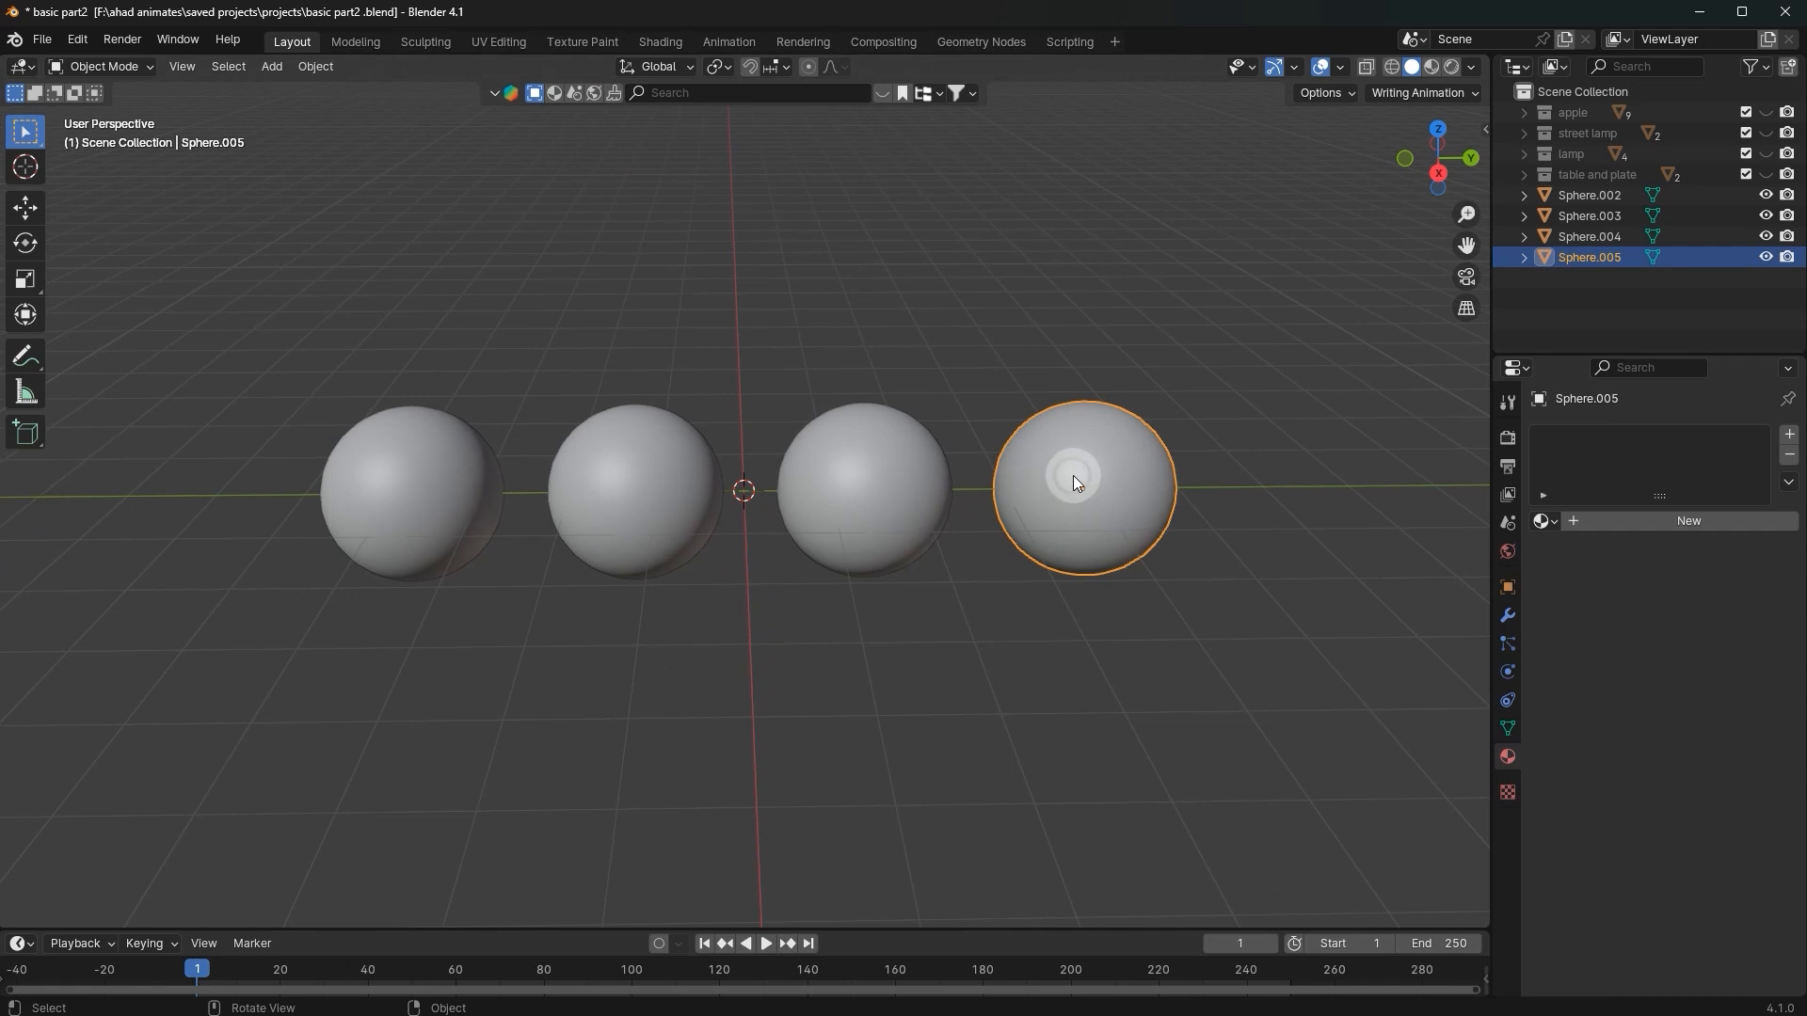
left_click(1611, 524)
scroll(1612, 525, "down", 2)
scroll(1612, 525, "down", 1)
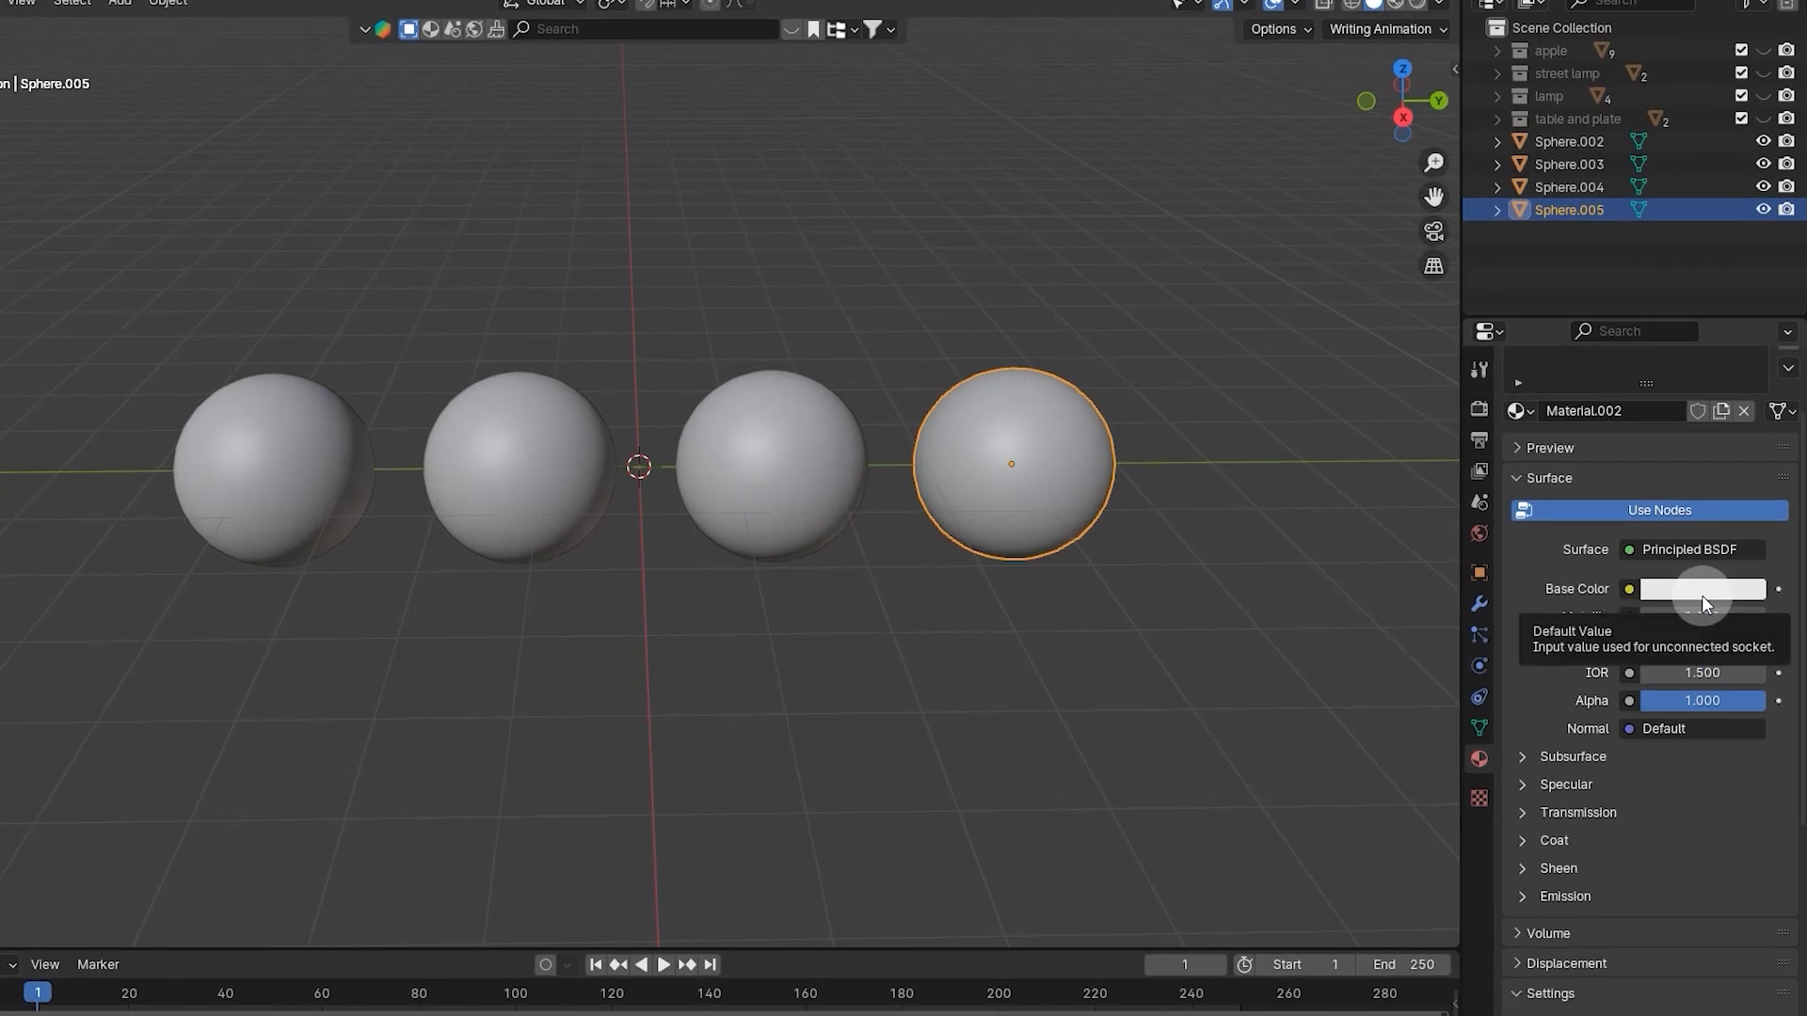
Step: Try different base colours for the new material using the colour wheel and HSV values, finishing with white at Value 1.000
left_click(1687, 596)
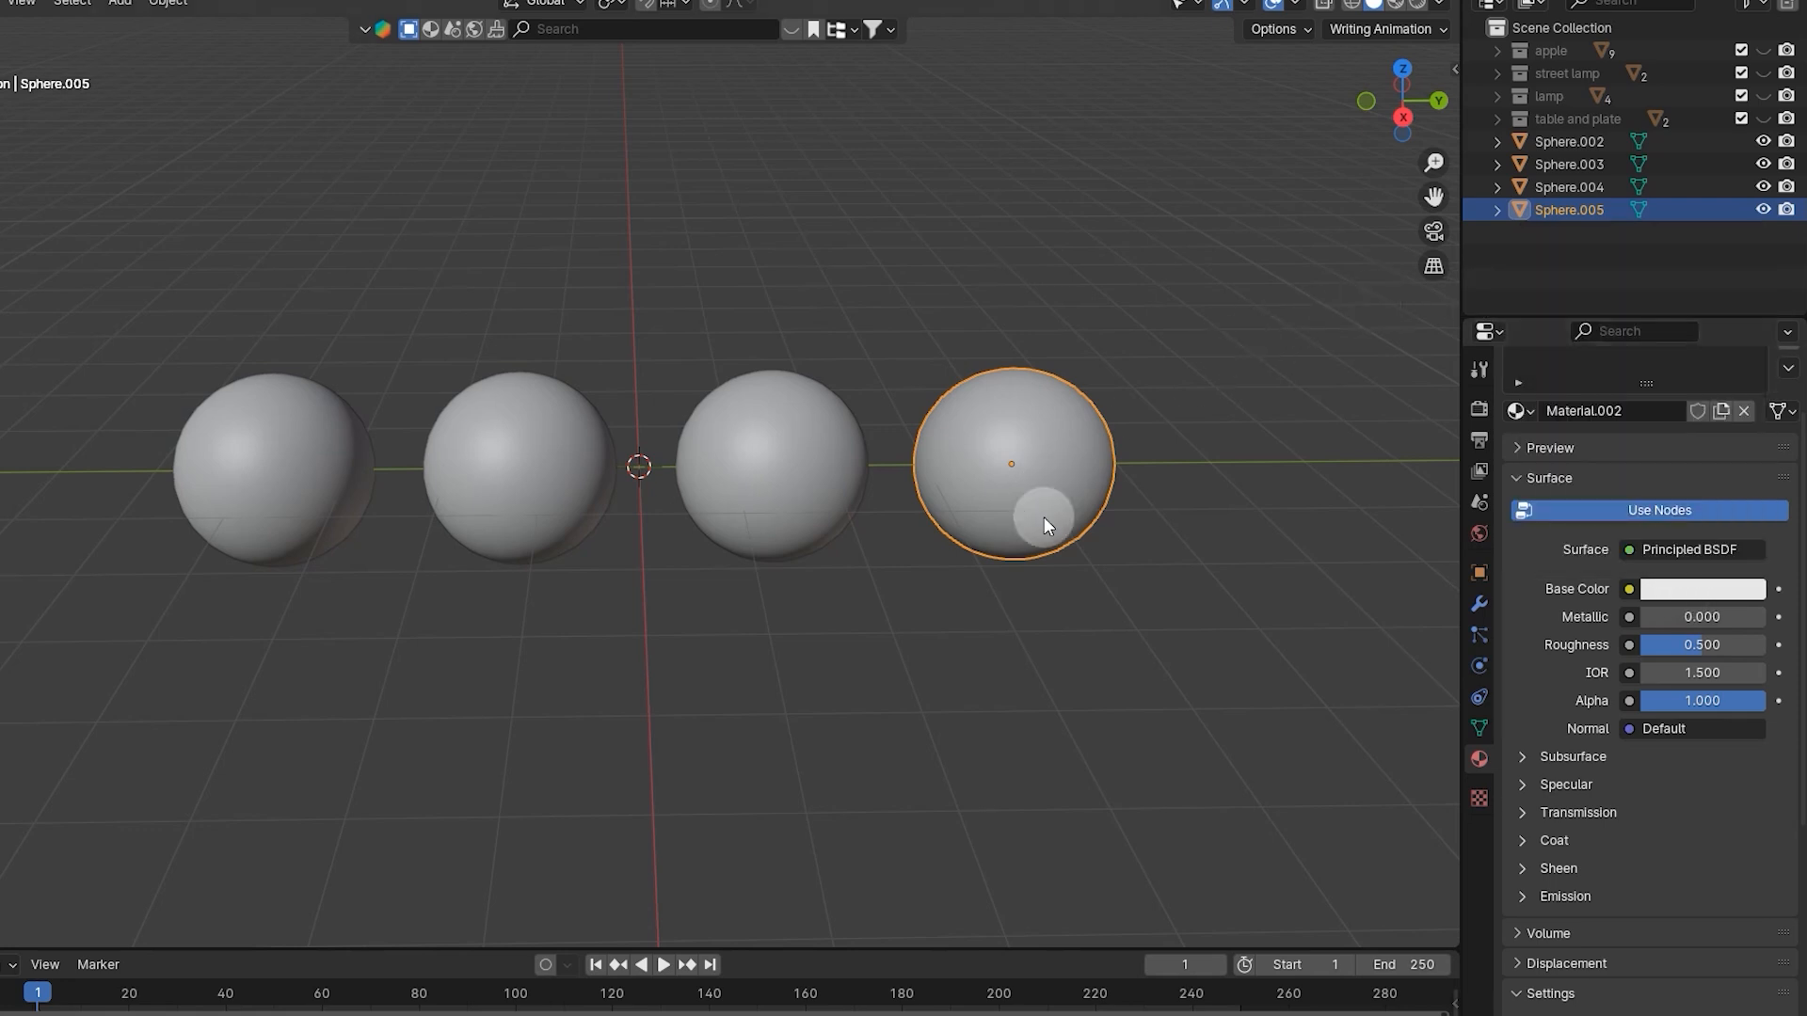
left_click(1690, 598)
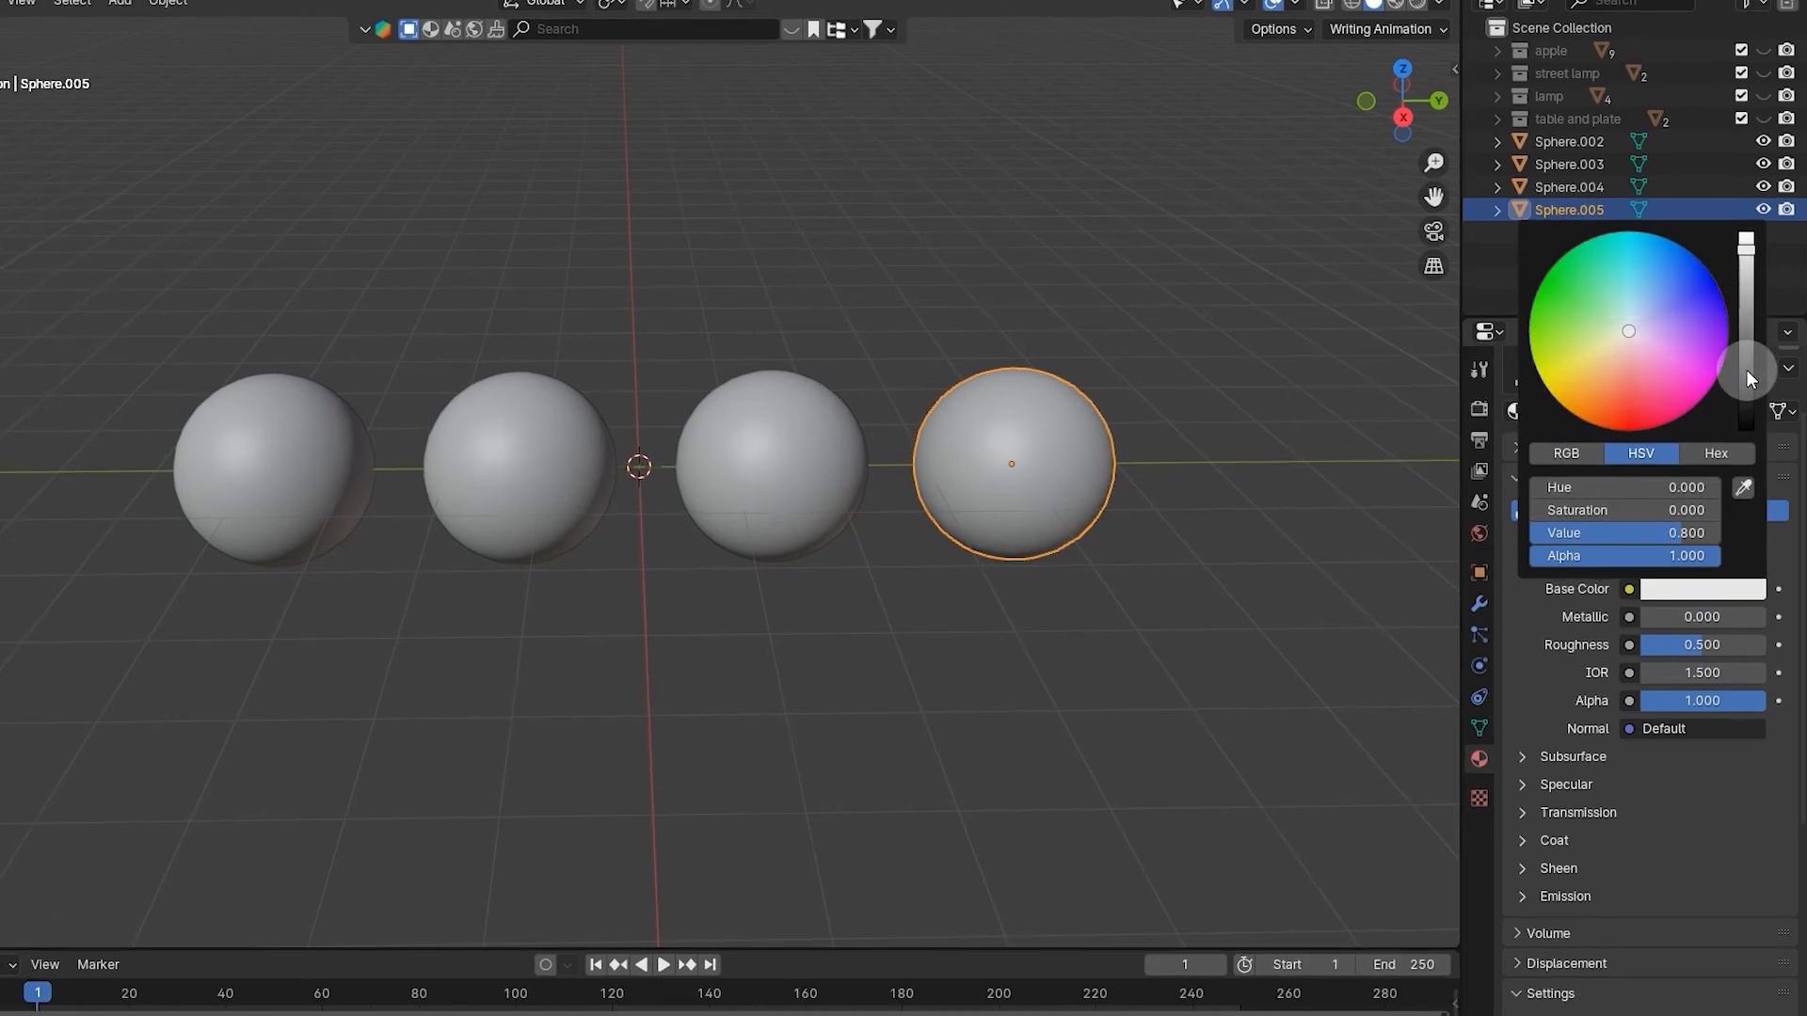
left_click(1629, 316)
mouse_move(1628, 316)
left_mouse_down()
mouse_move(1652, 368)
mouse_move(1567, 339)
mouse_move(1609, 273)
mouse_move(1623, 404)
mouse_move(1556, 334)
mouse_move(1648, 325)
mouse_move(1658, 365)
mouse_move(1611, 381)
mouse_move(1584, 350)
mouse_move(1647, 344)
mouse_move(1630, 334)
left_mouse_up()
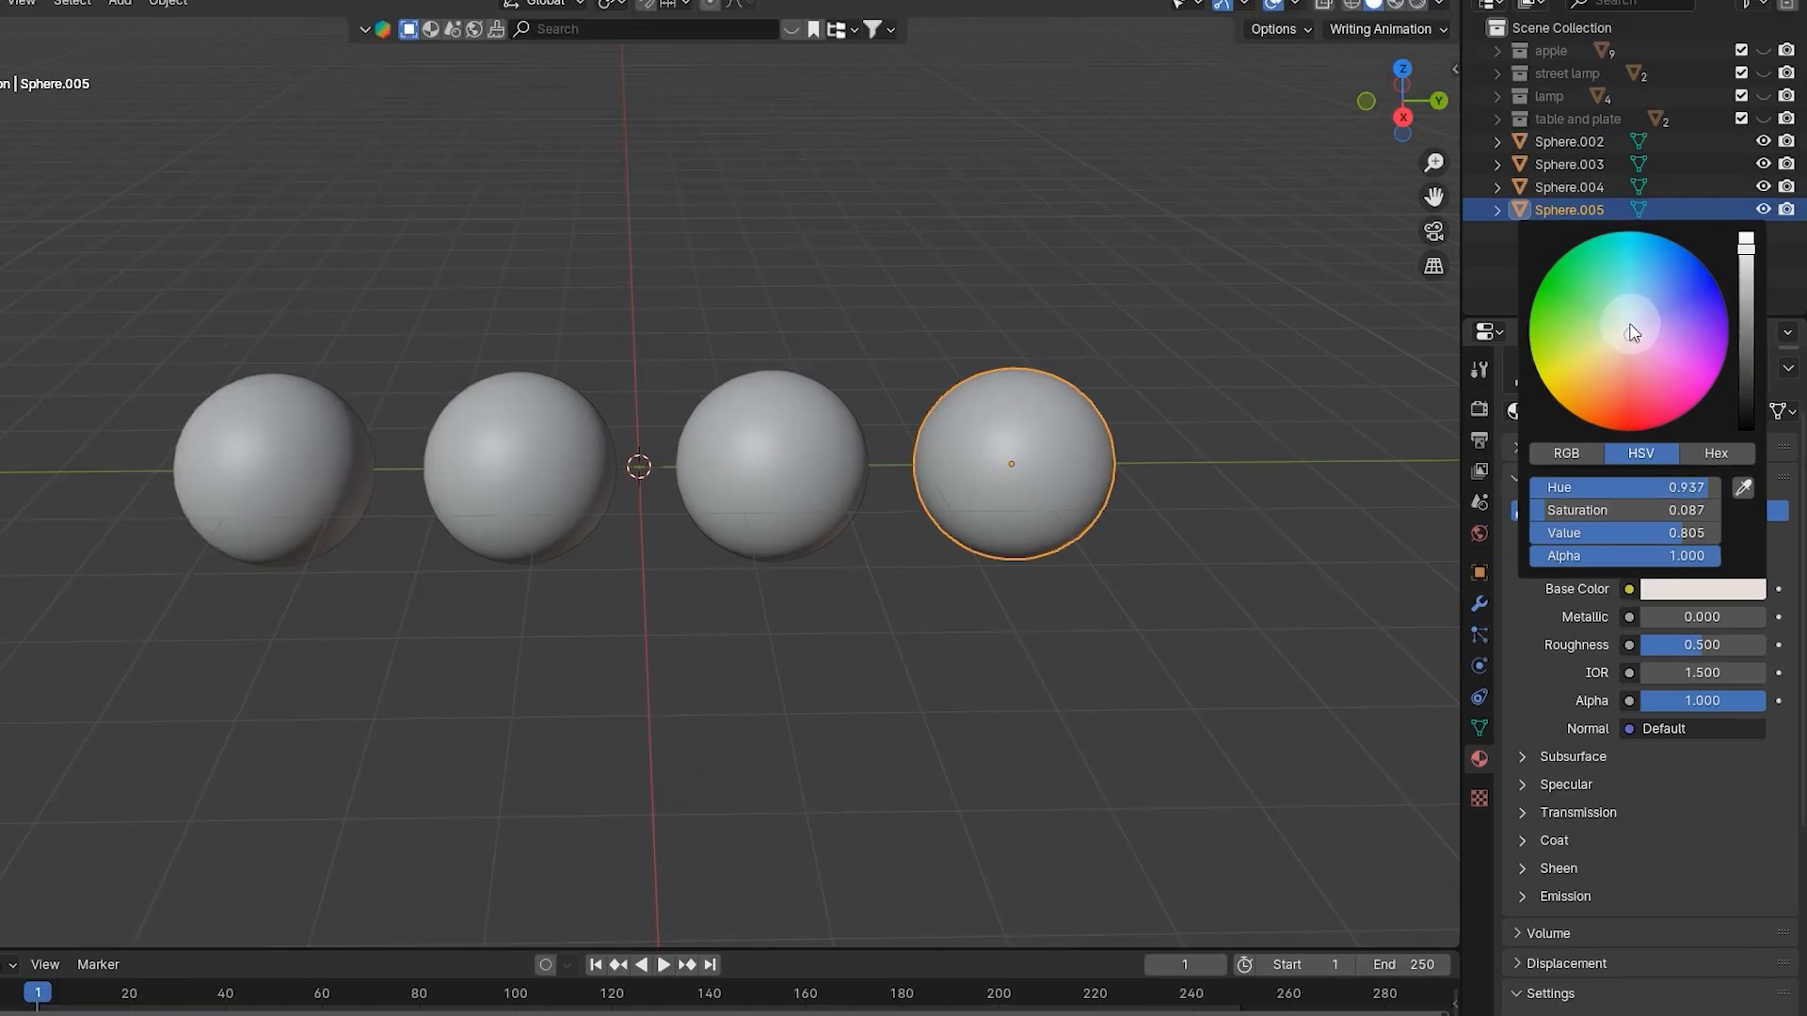
left_click(1648, 362)
left_click(1696, 590)
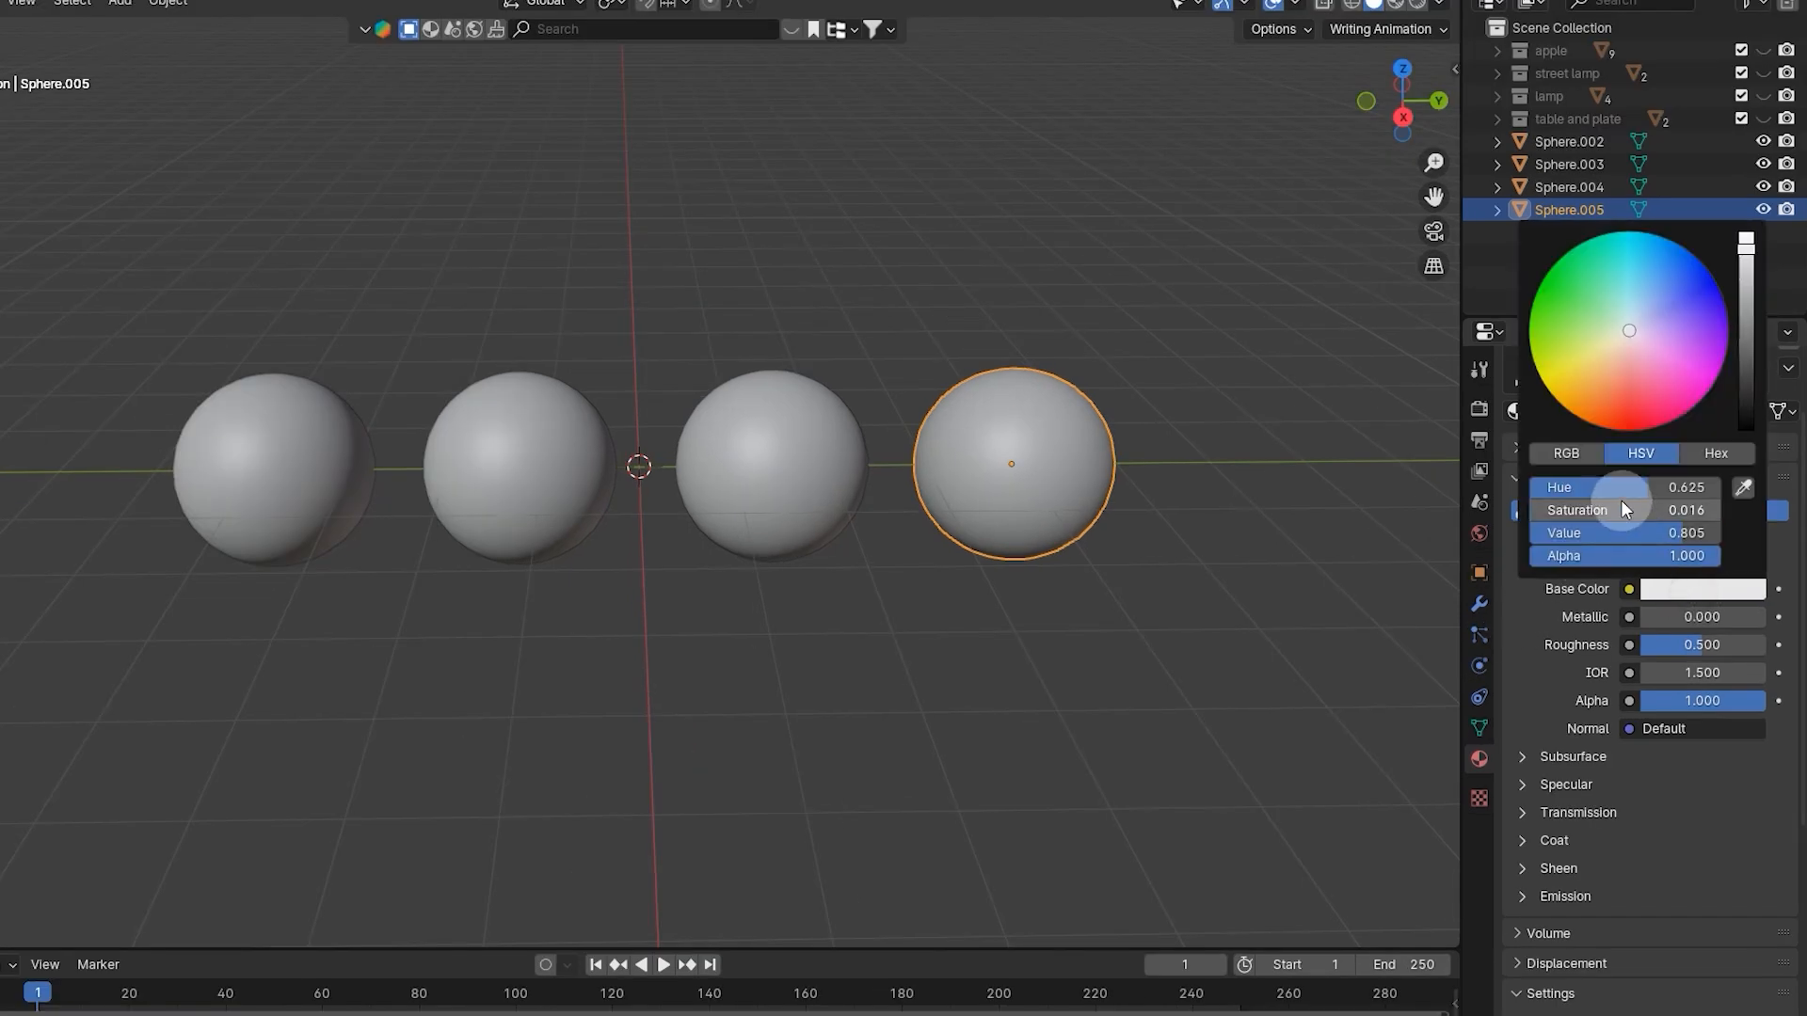
mouse_move(1617, 512)
left_mouse_down()
mouse_move(1564, 510)
mouse_move(1721, 510)
mouse_move(1699, 510)
left_mouse_up()
left_click_drag(1648, 487, 1530, 489)
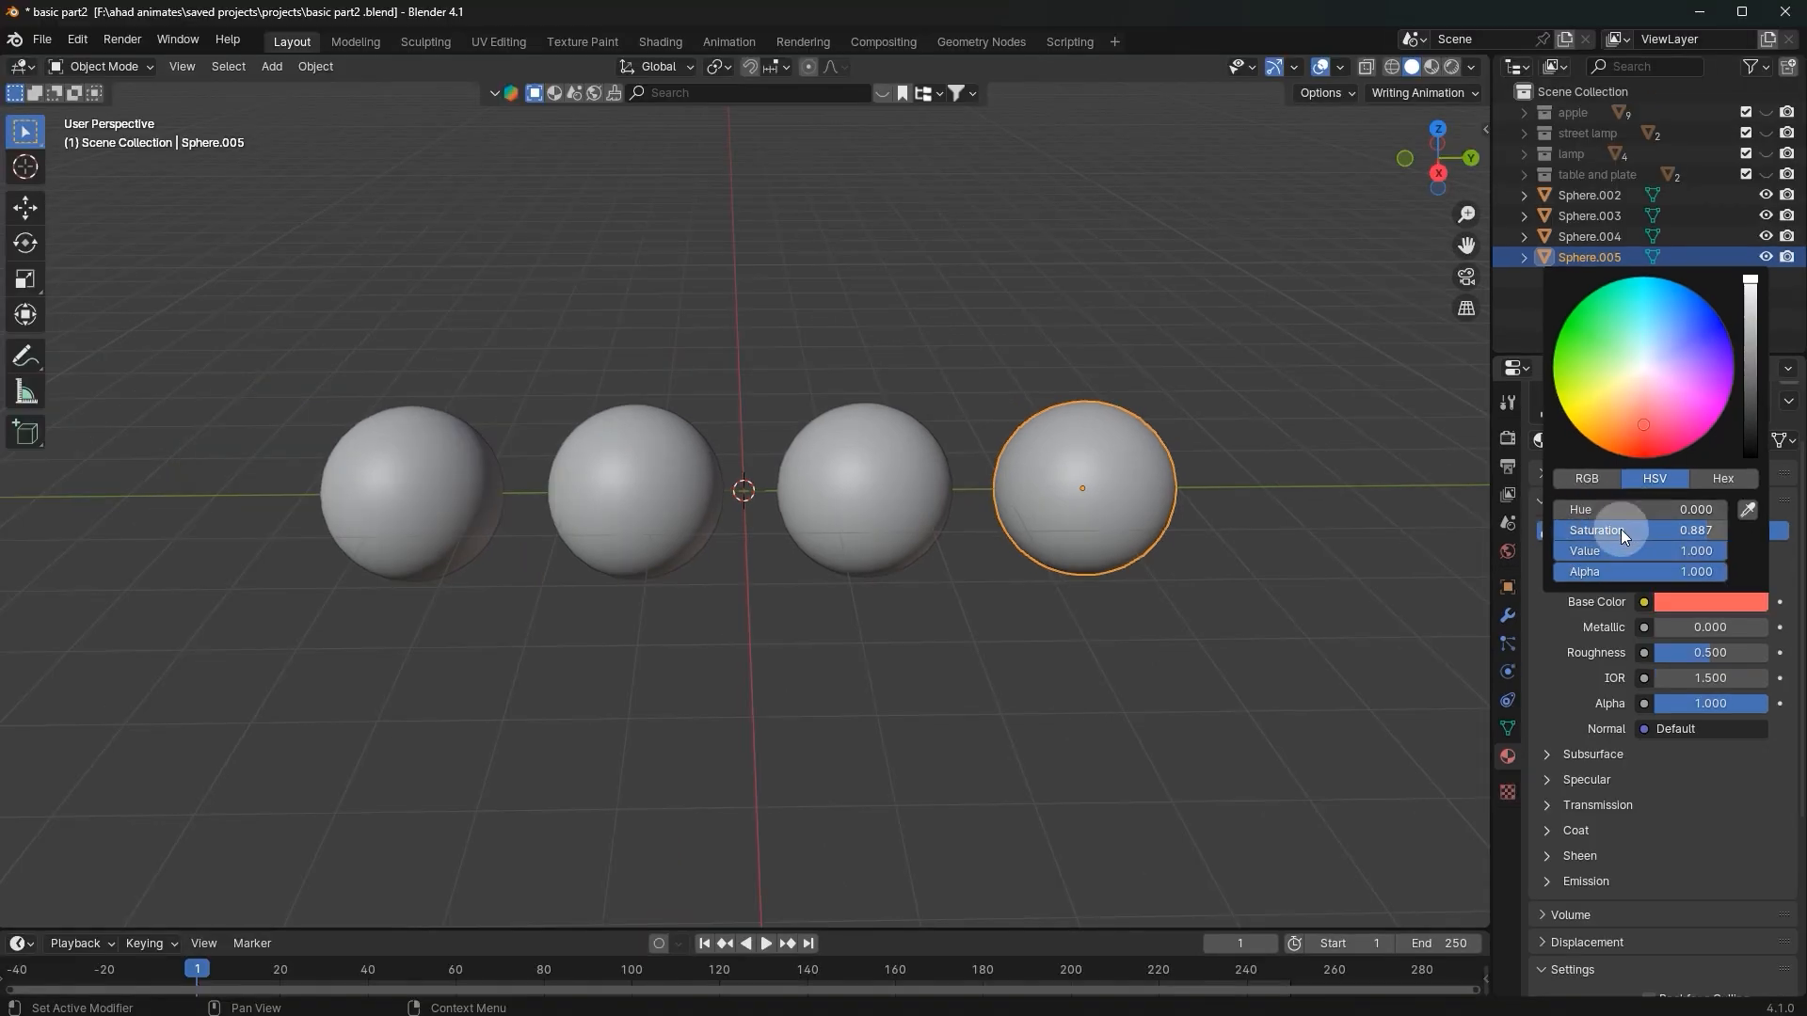
left_click_drag(1620, 533, 1593, 527)
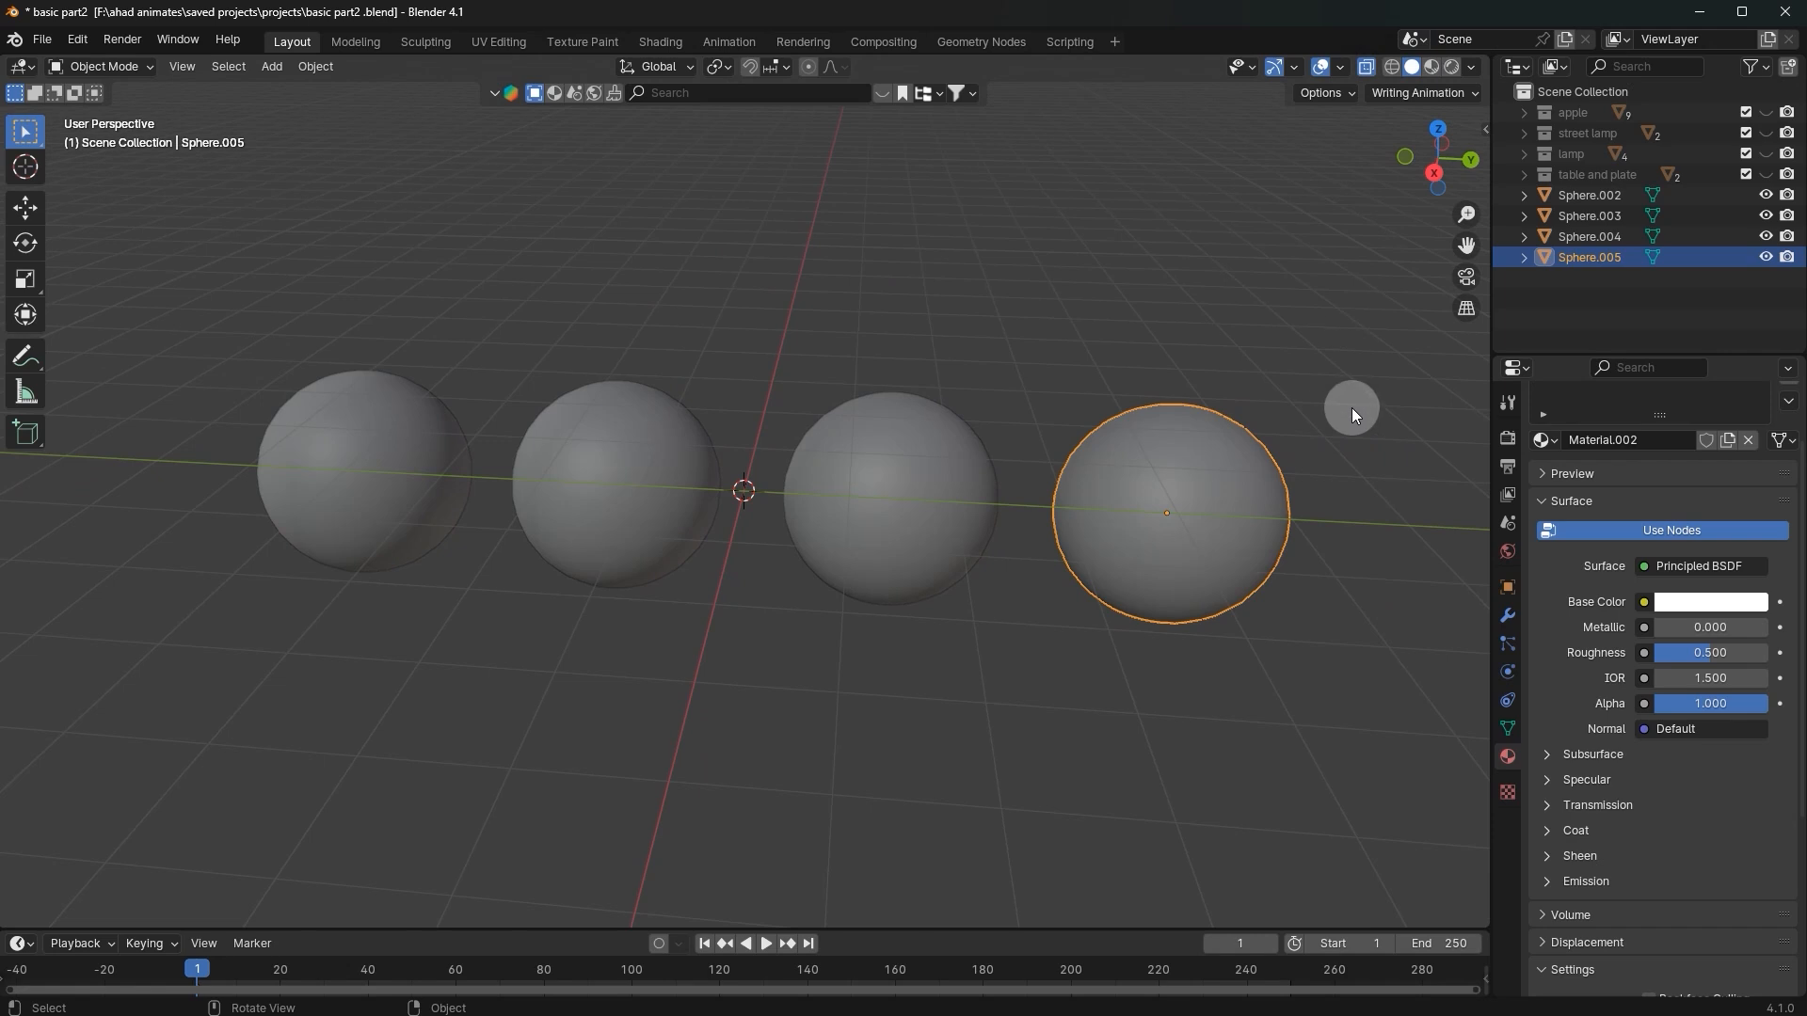
Step: Enter Edit Mode on the positive Y end sphere and box-select its mesh with X-ray off
middle_click_drag(1337, 151, 1121, 249)
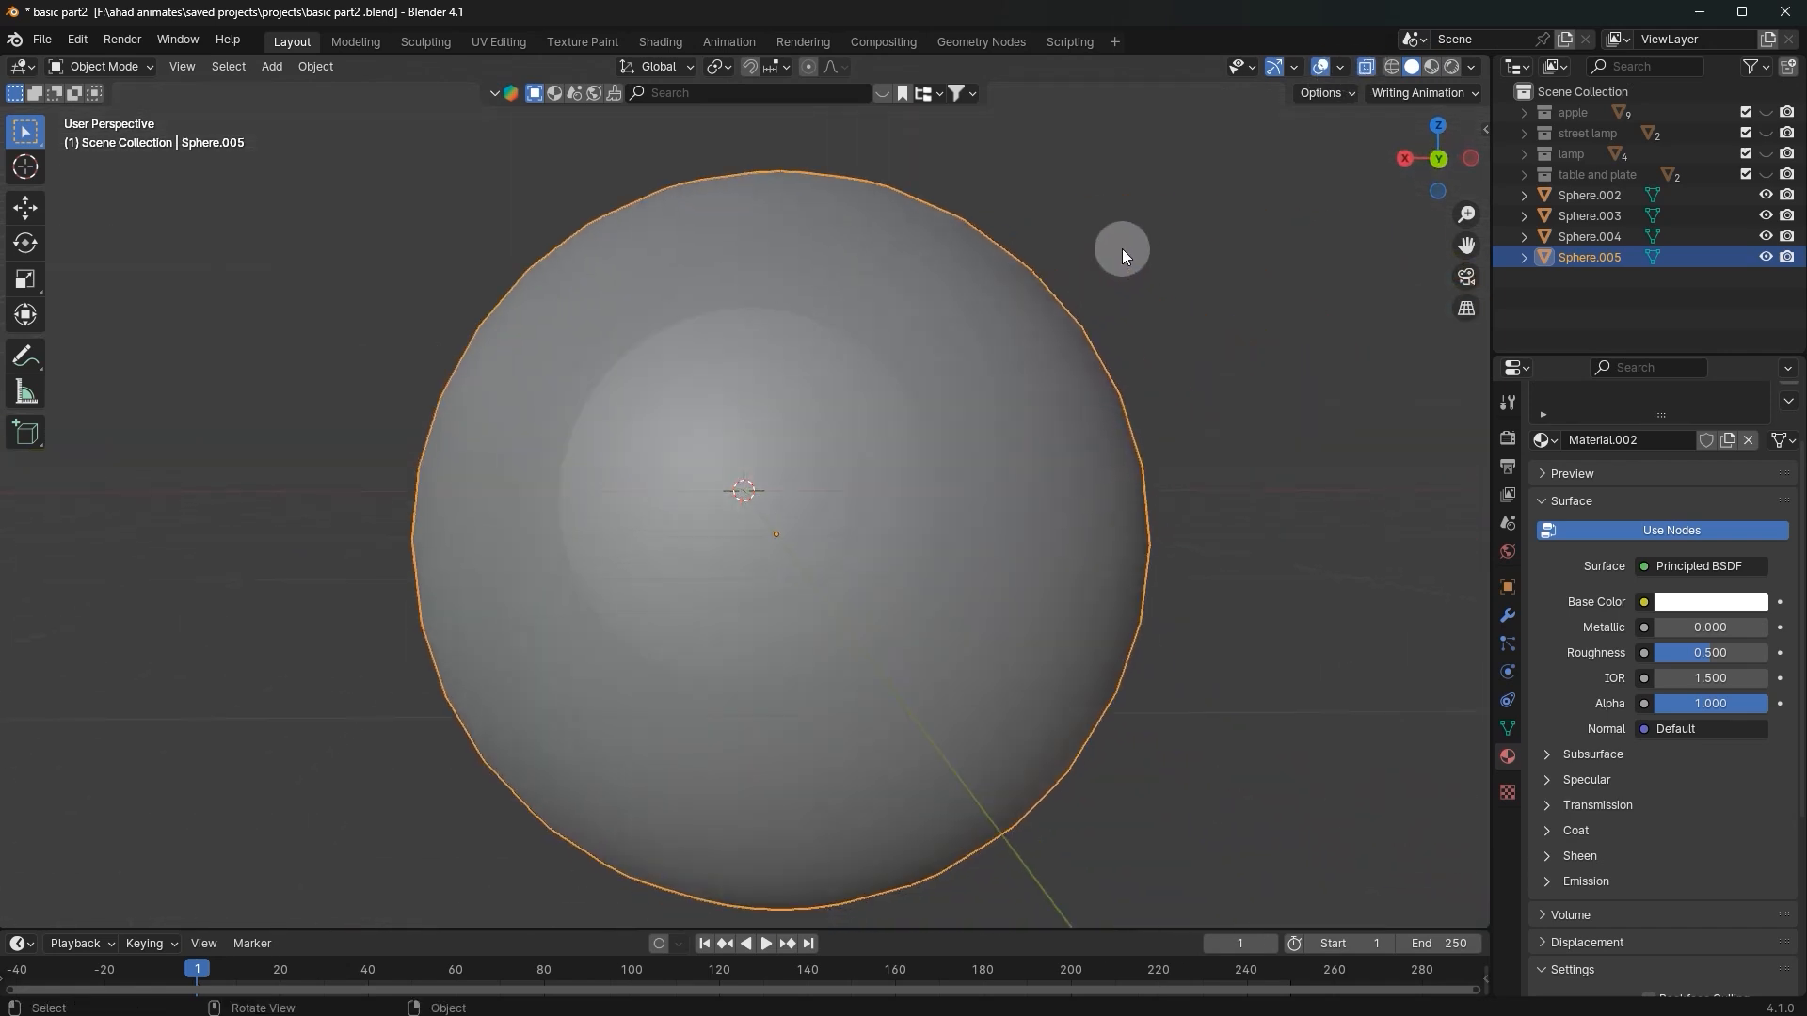
left_click(1250, 173)
left_click_drag(1290, 220, 471, 838)
middle_click_drag(471, 838, 963, 303)
left_click(1145, 518)
left_click(1150, 480)
key("Tab")
middle_click_drag(863, 351, 1214, 153)
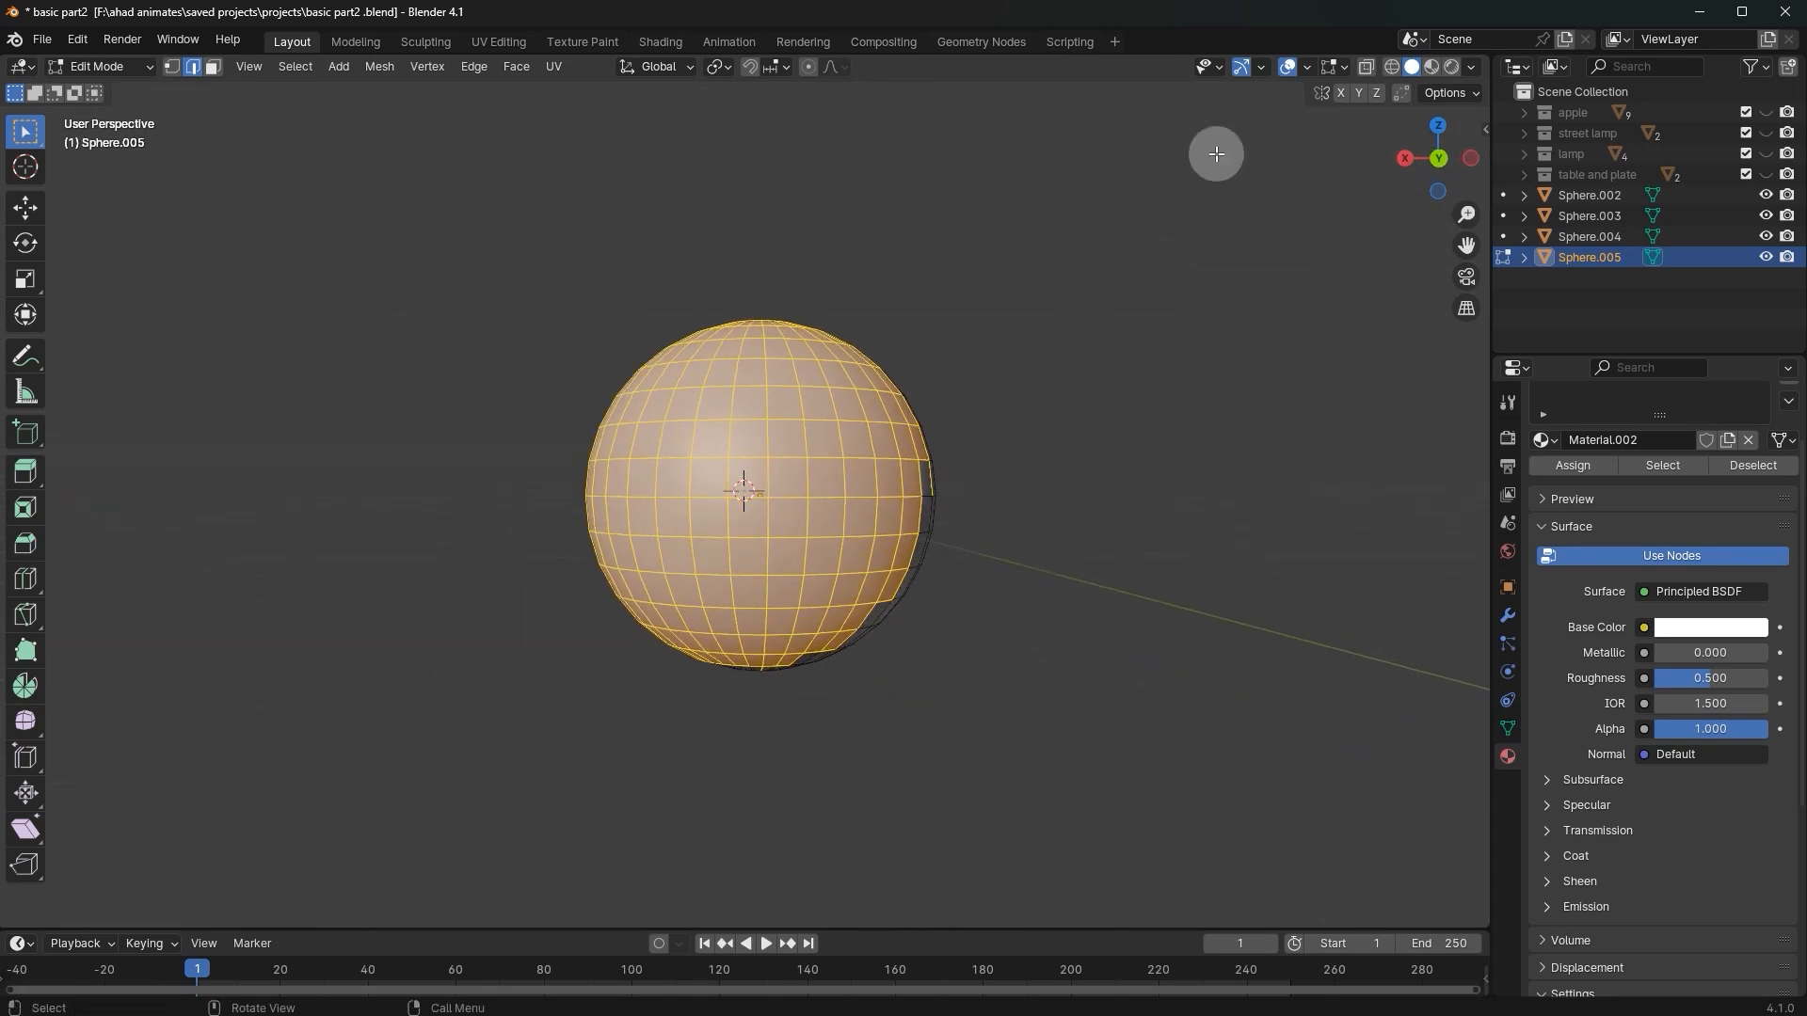
Step: Box-select the end sphere's mesh with X-ray on, then return to Object Mode with X-ray off
left_click(1365, 67)
left_click_drag(1107, 242, 508, 772)
middle_click_drag(669, 602, 1030, 461)
left_click(1194, 234)
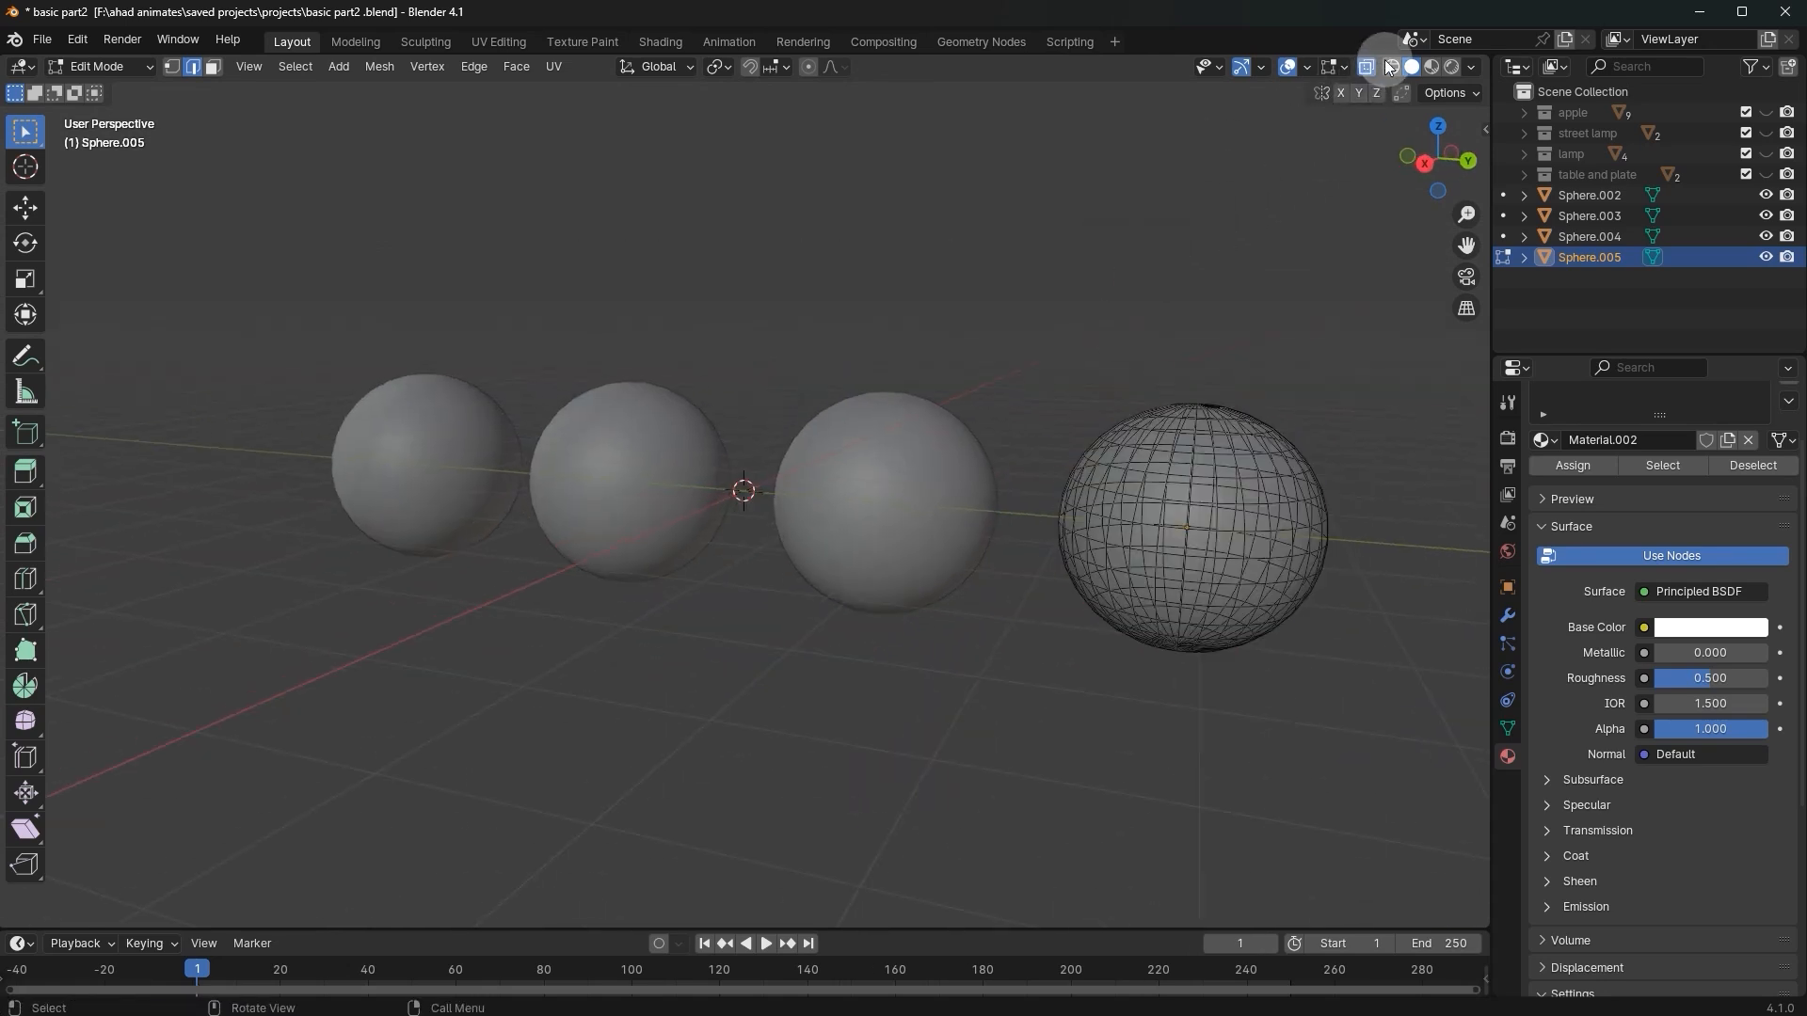
left_click(1365, 66)
key("Tab")
middle_click_drag(1157, 242, 1268, 147)
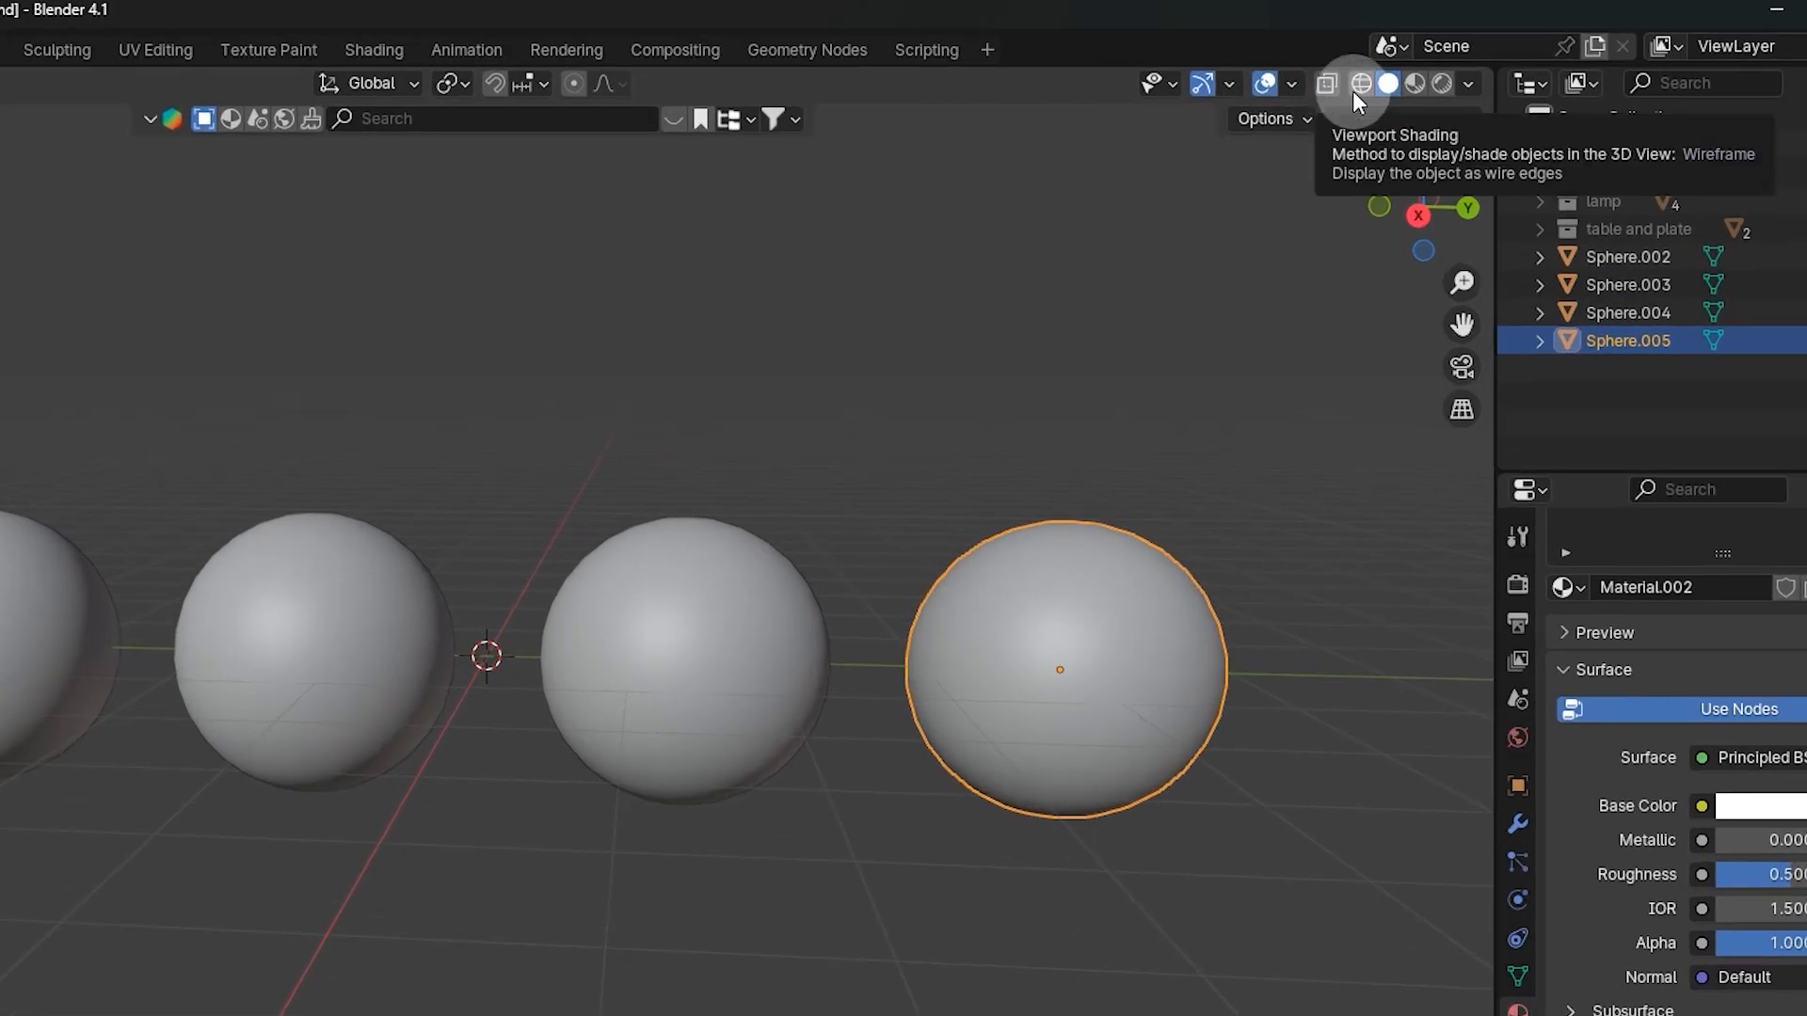
Step: Switch the viewport to Wireframe shading and view the row of spheres with nothing selected
left_click(1360, 83)
left_click(987, 378)
middle_click_drag(527, 547, 551, 548)
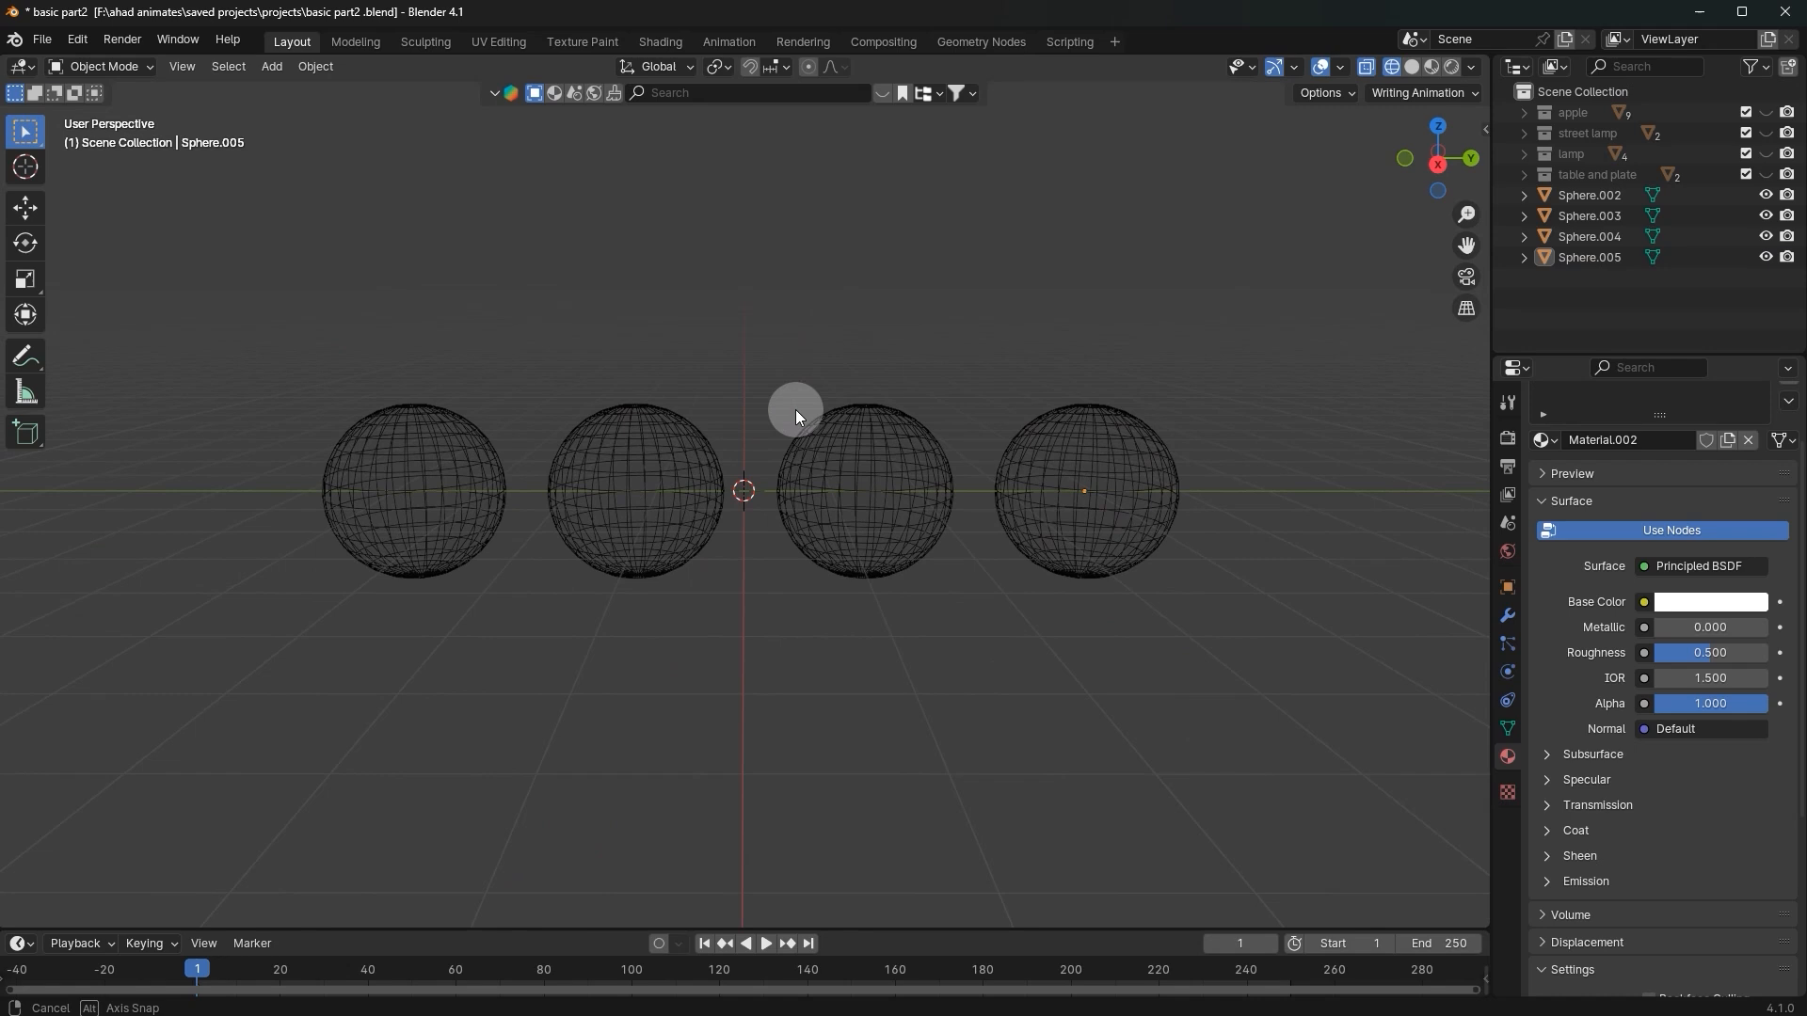
middle_click_drag(794, 410, 616, 516)
Step: Examine the mesh of the second sphere from the negative Y end in Edit Mode, then return to Object Mode and deselect it
left_click(615, 515)
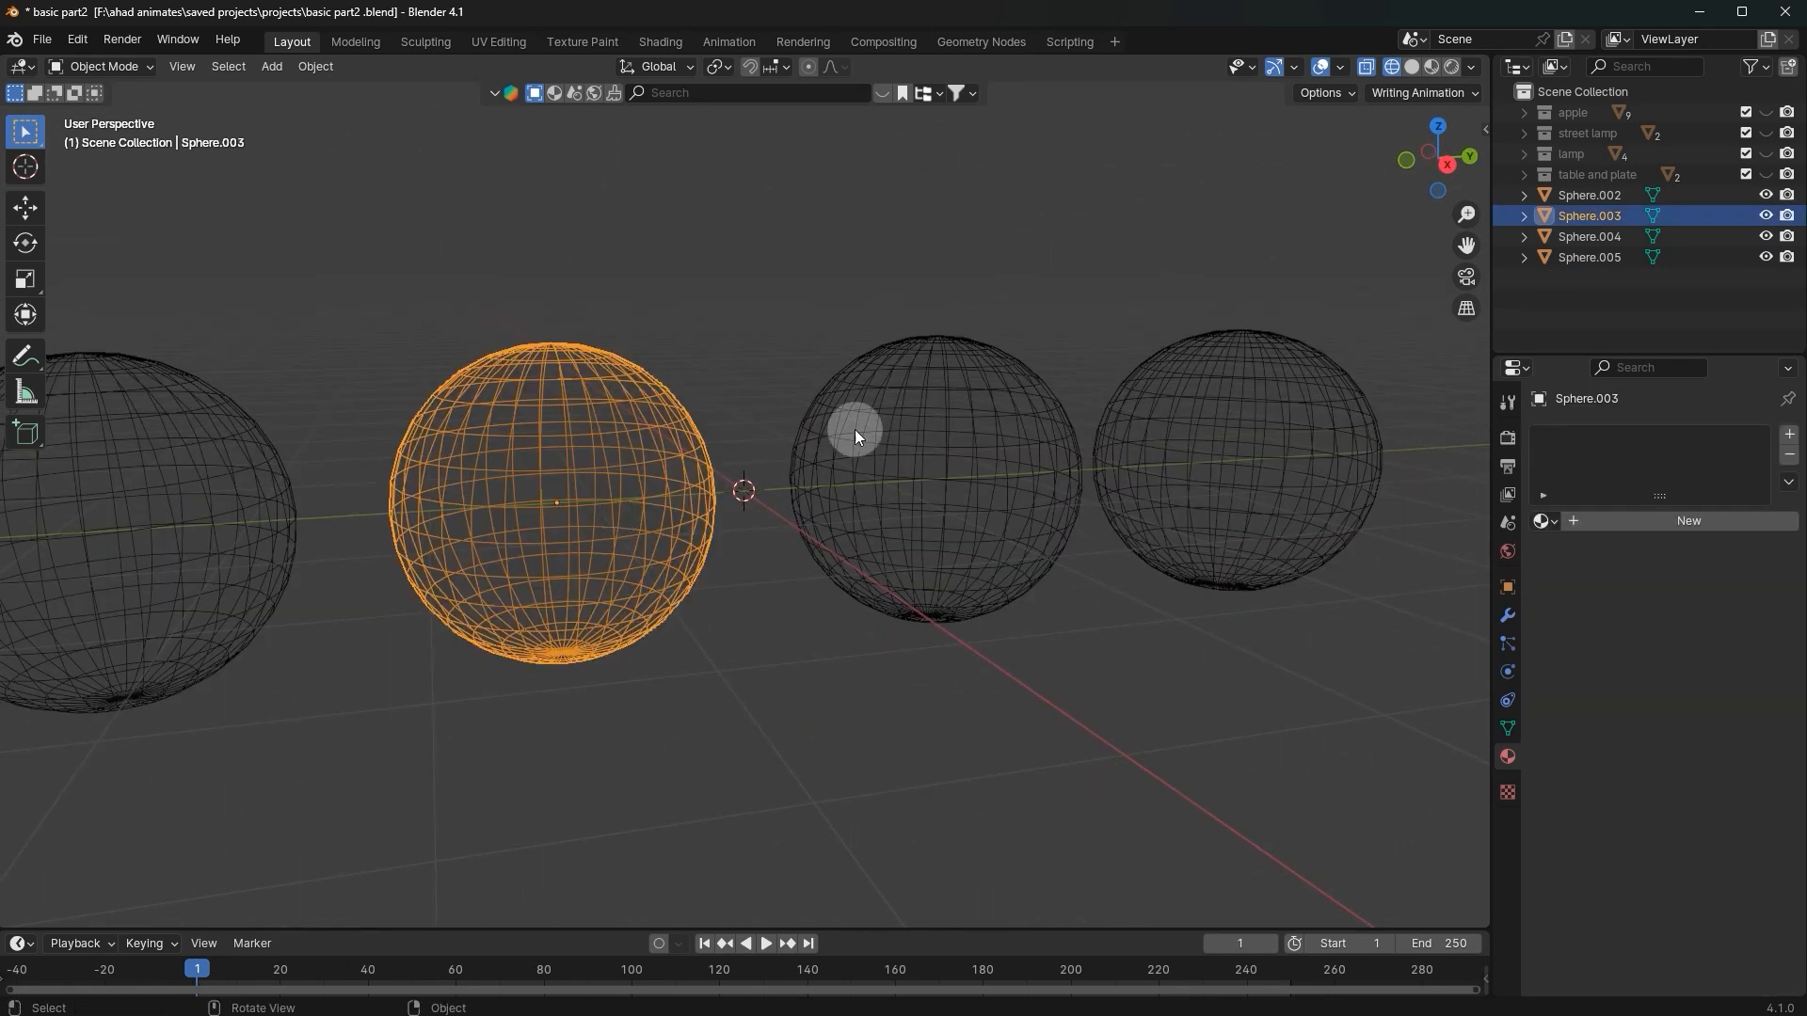
left_click(1105, 726)
left_click(678, 528)
key("Tab")
left_click(734, 649)
middle_click_drag(734, 649, 540, 455)
key("1")
key("Tab")
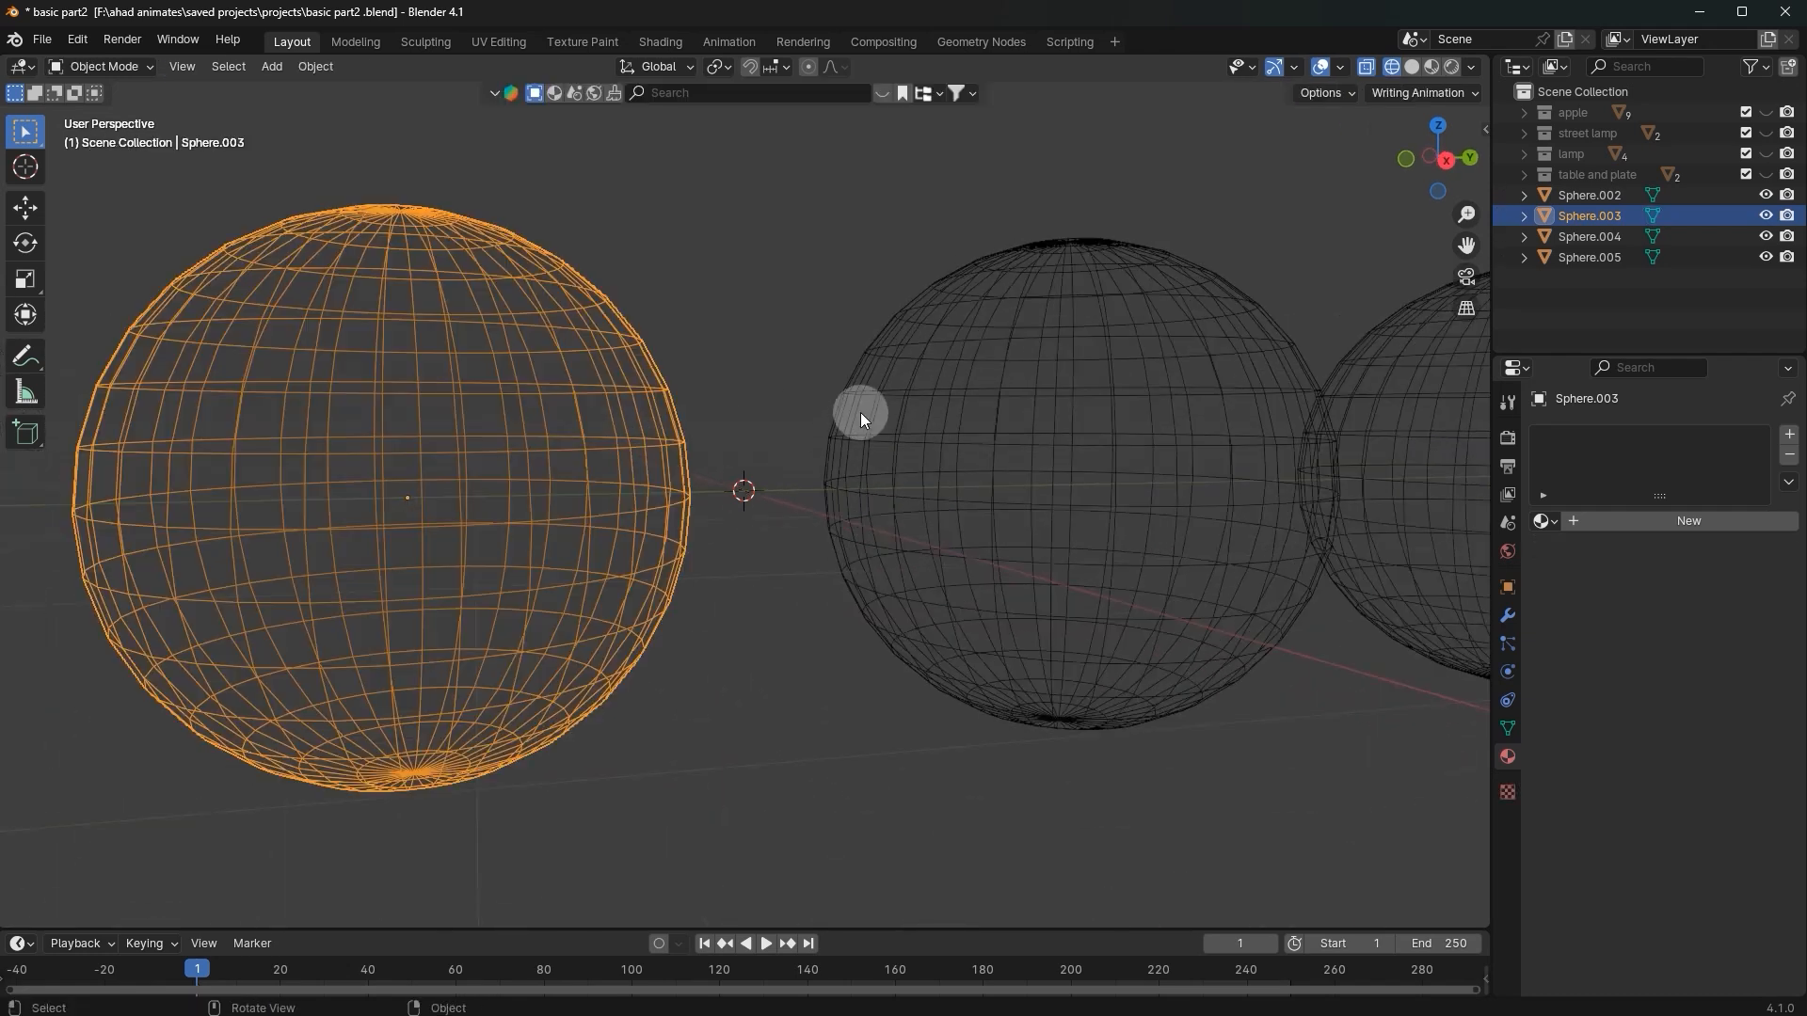
scroll(1104, 439, "down", 5)
left_click(1135, 651)
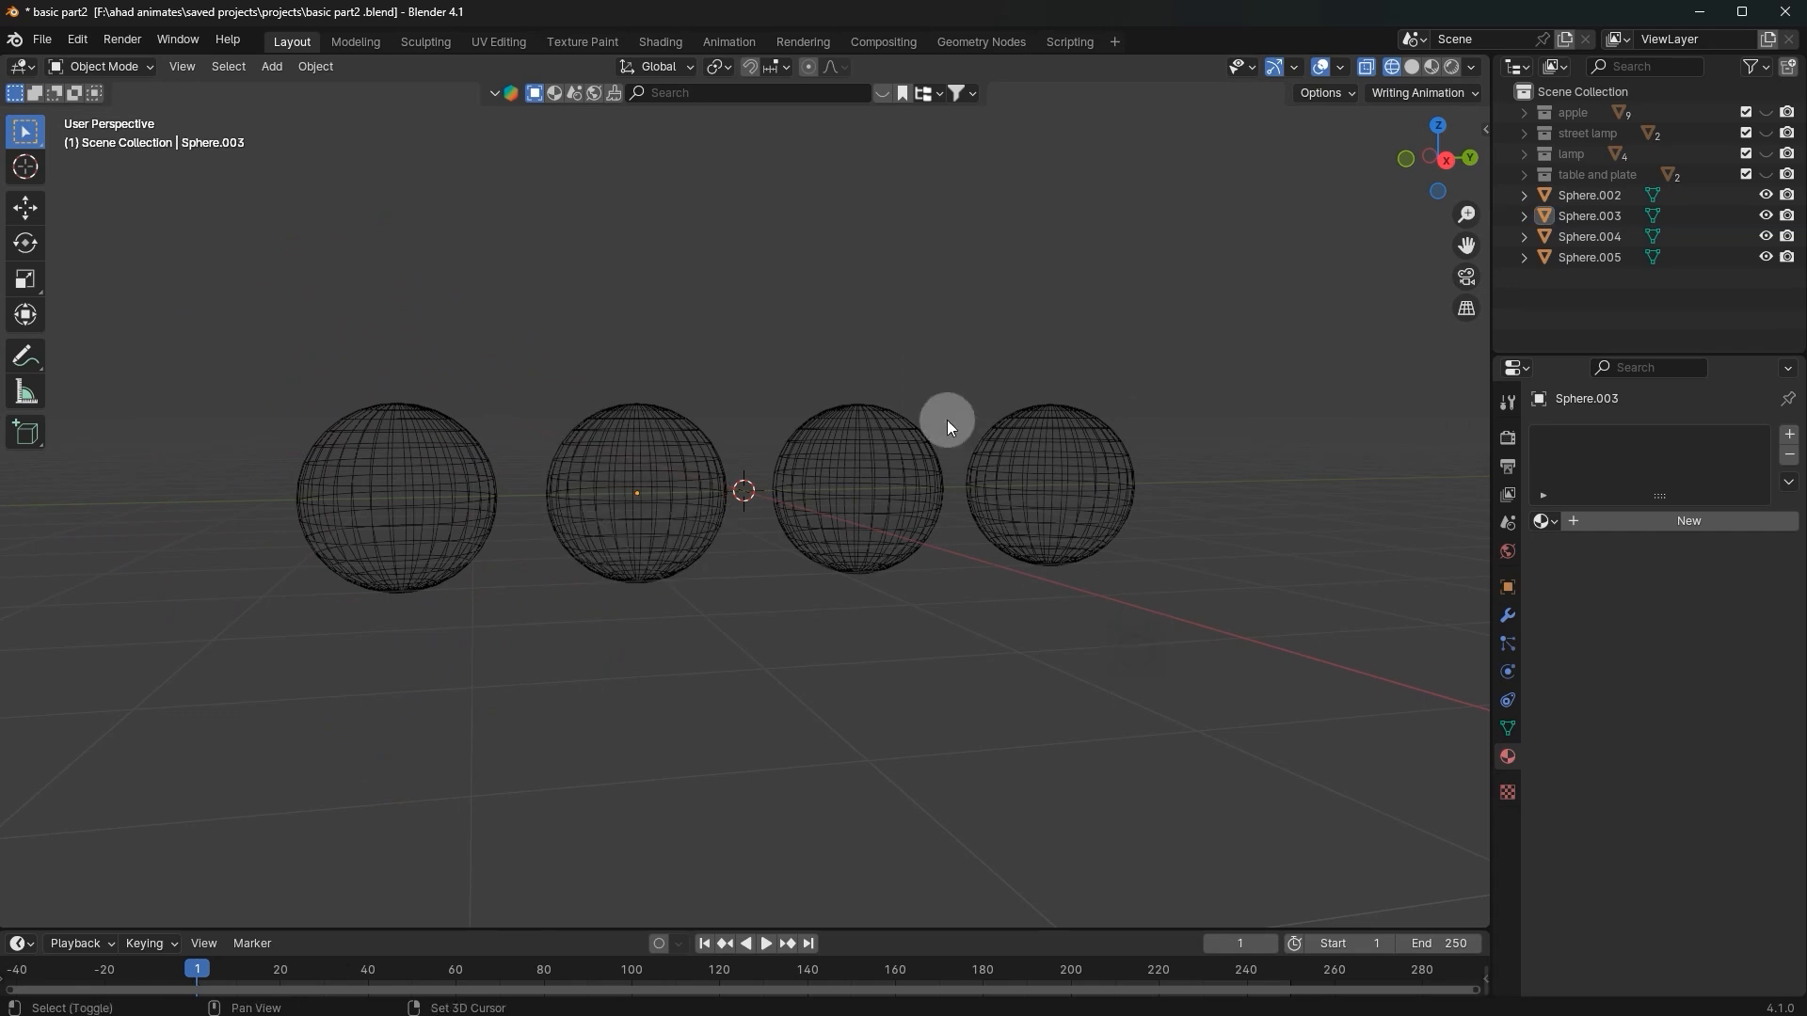
Step: Add a cube at the origin, between the two middle spheres
key("shift+a")
left_click(1028, 440)
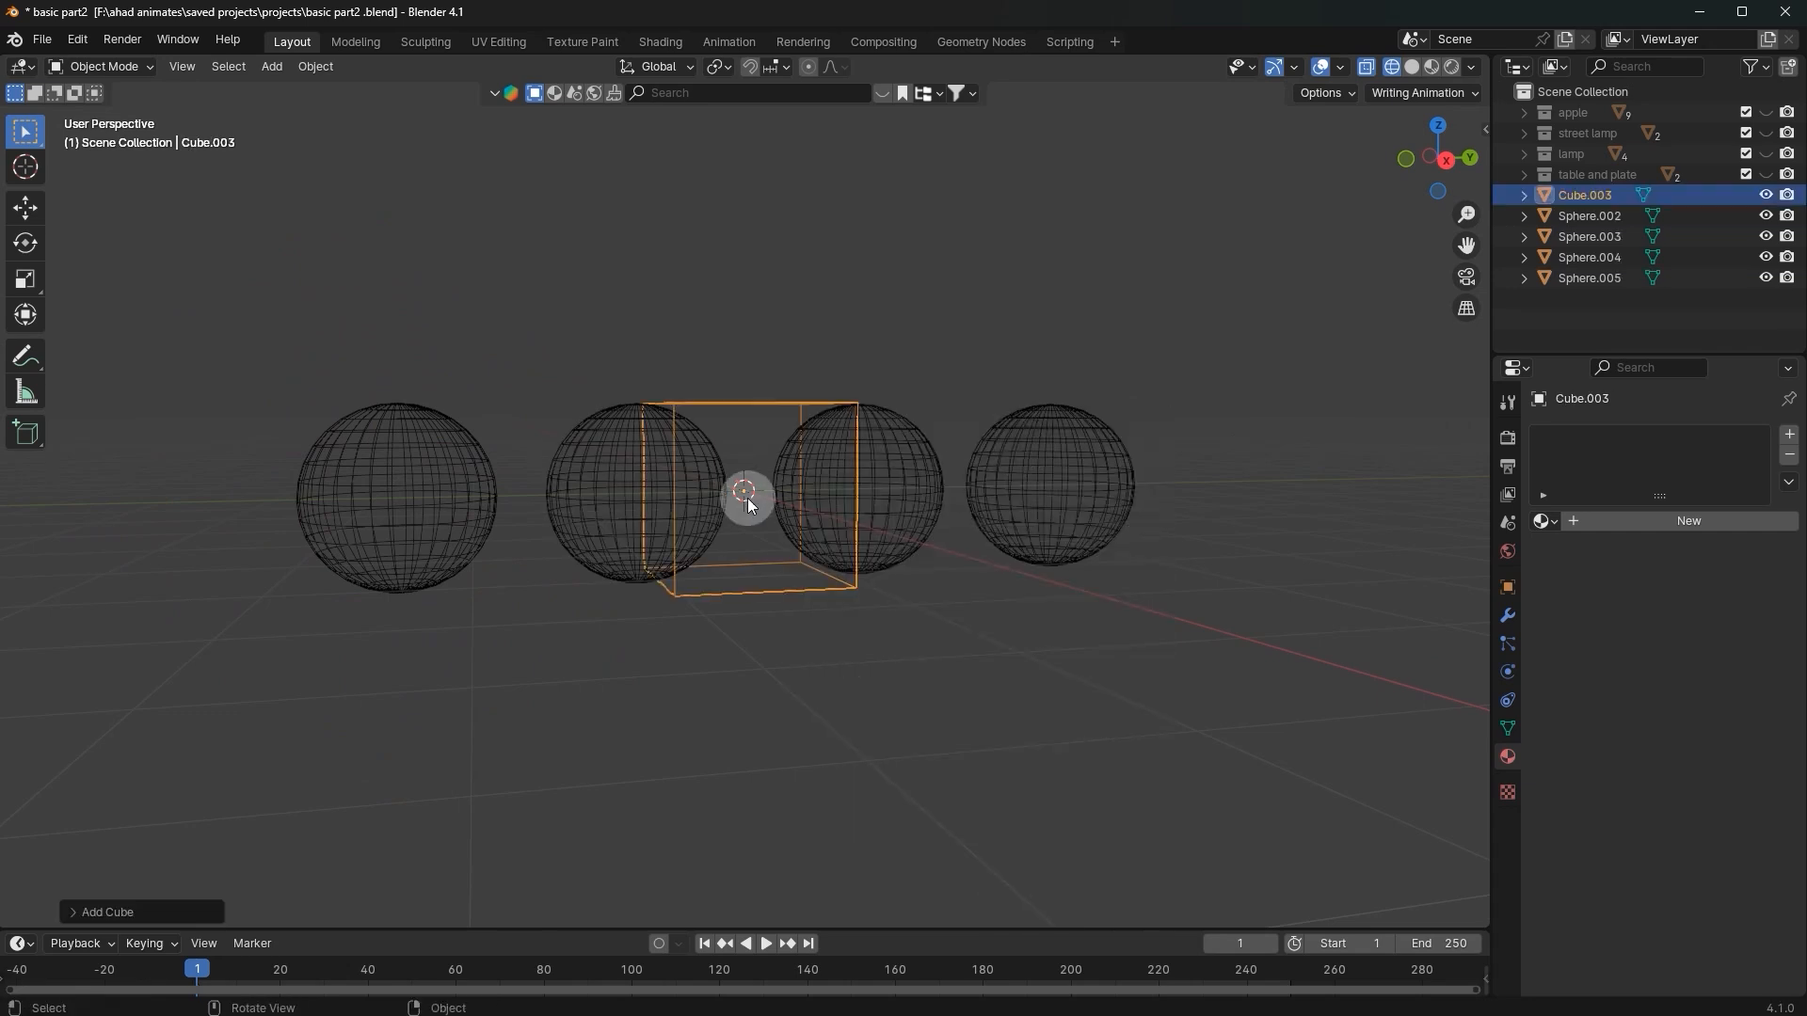
scroll(860, 450, "up", 1)
scroll(860, 450, "up", 2)
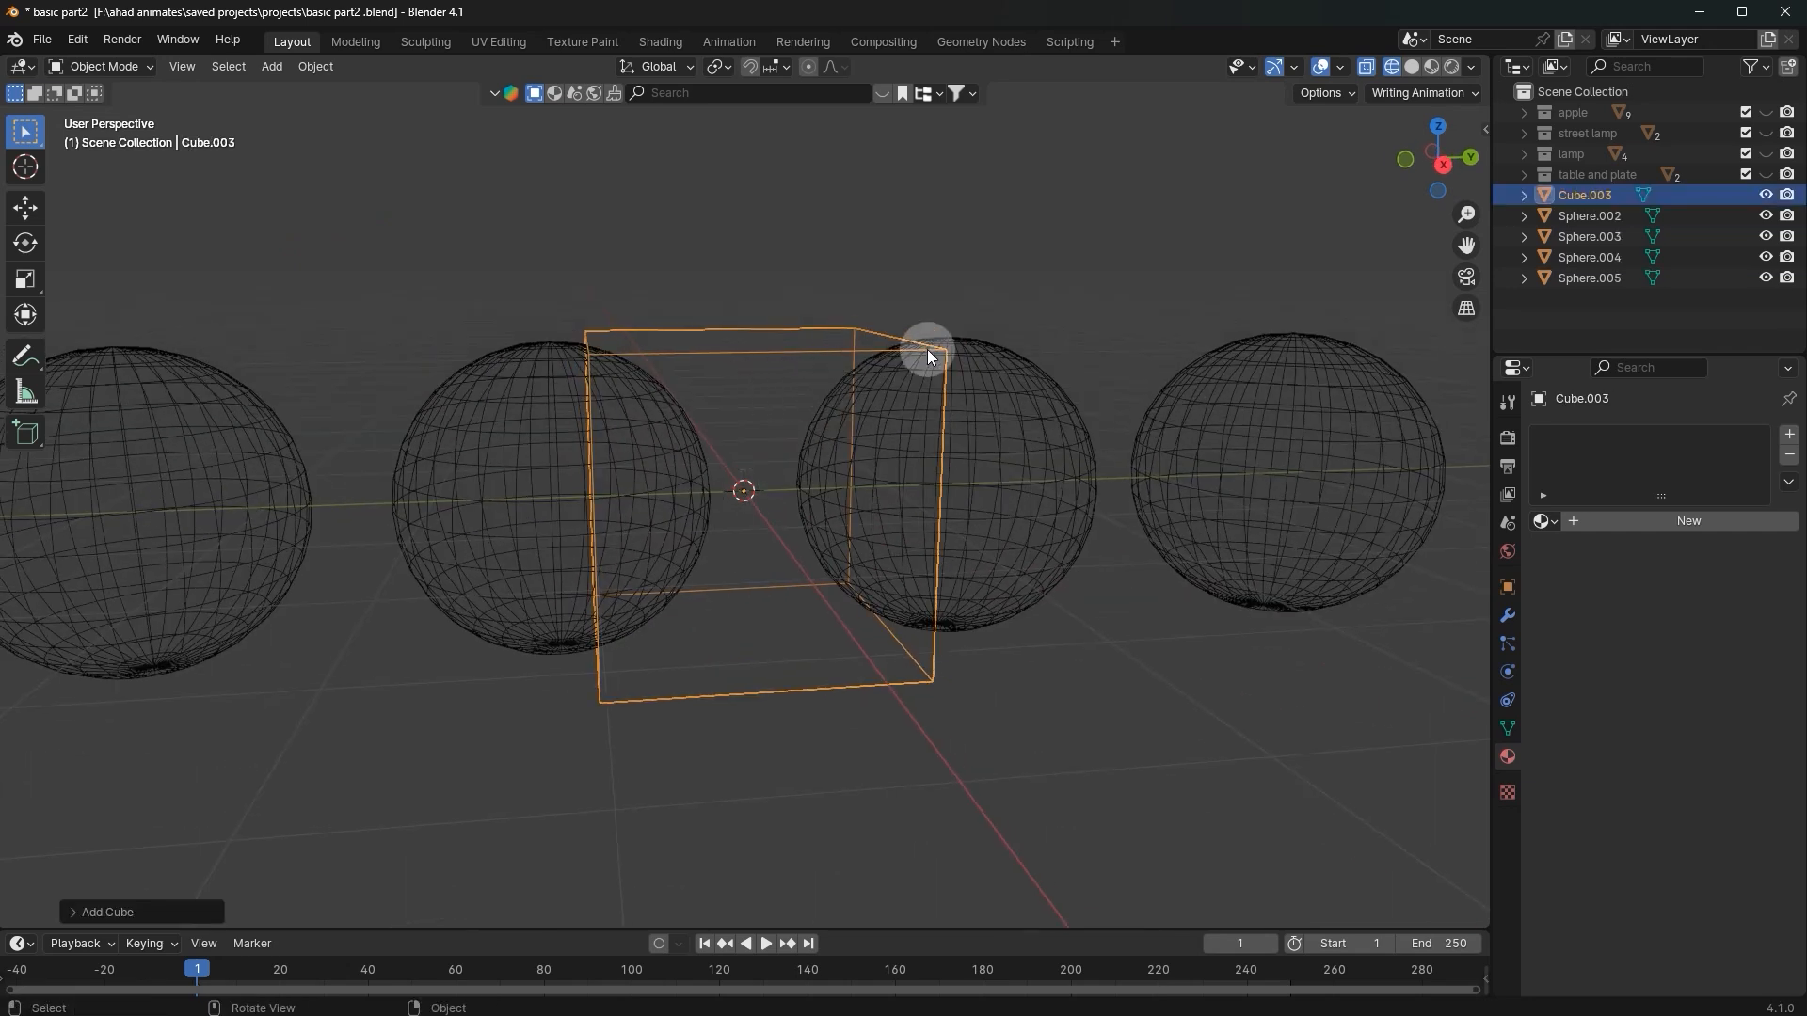
Step: Cut one horizontal edge loop around the middle of the cube and return to Object Mode
left_click(1062, 444)
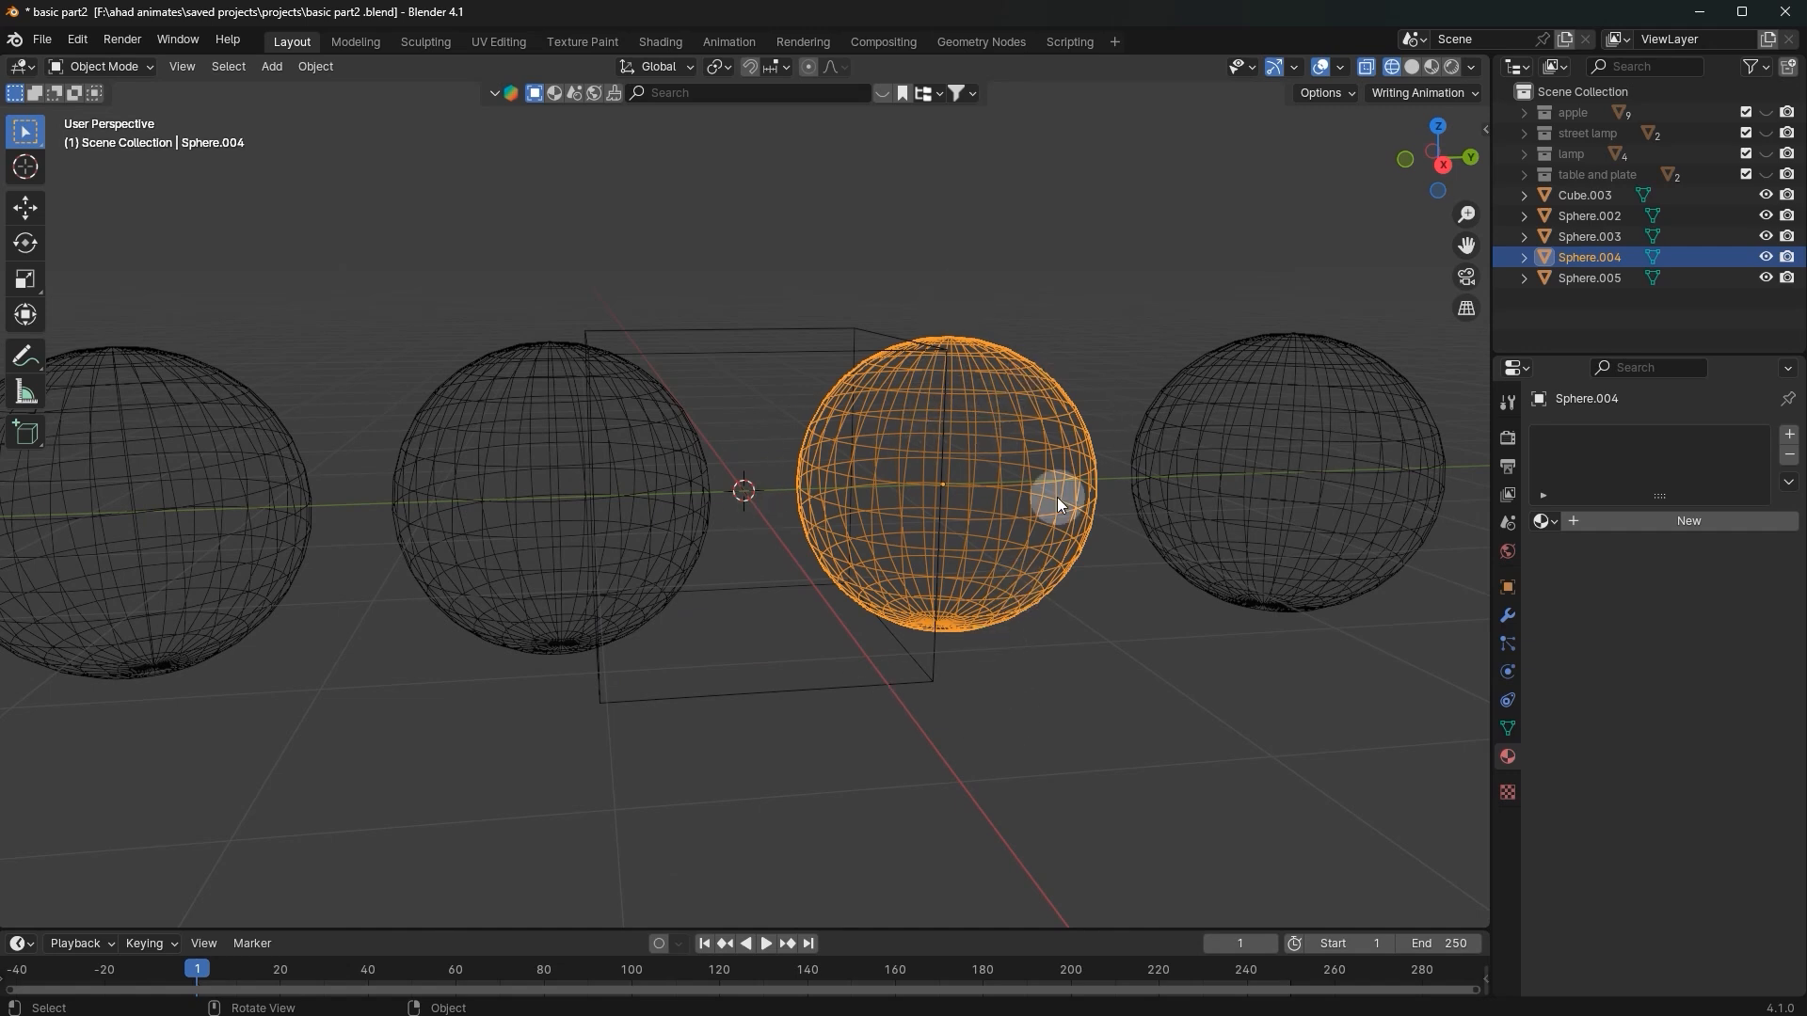
left_click(739, 350)
key("Tab")
key("Tab")
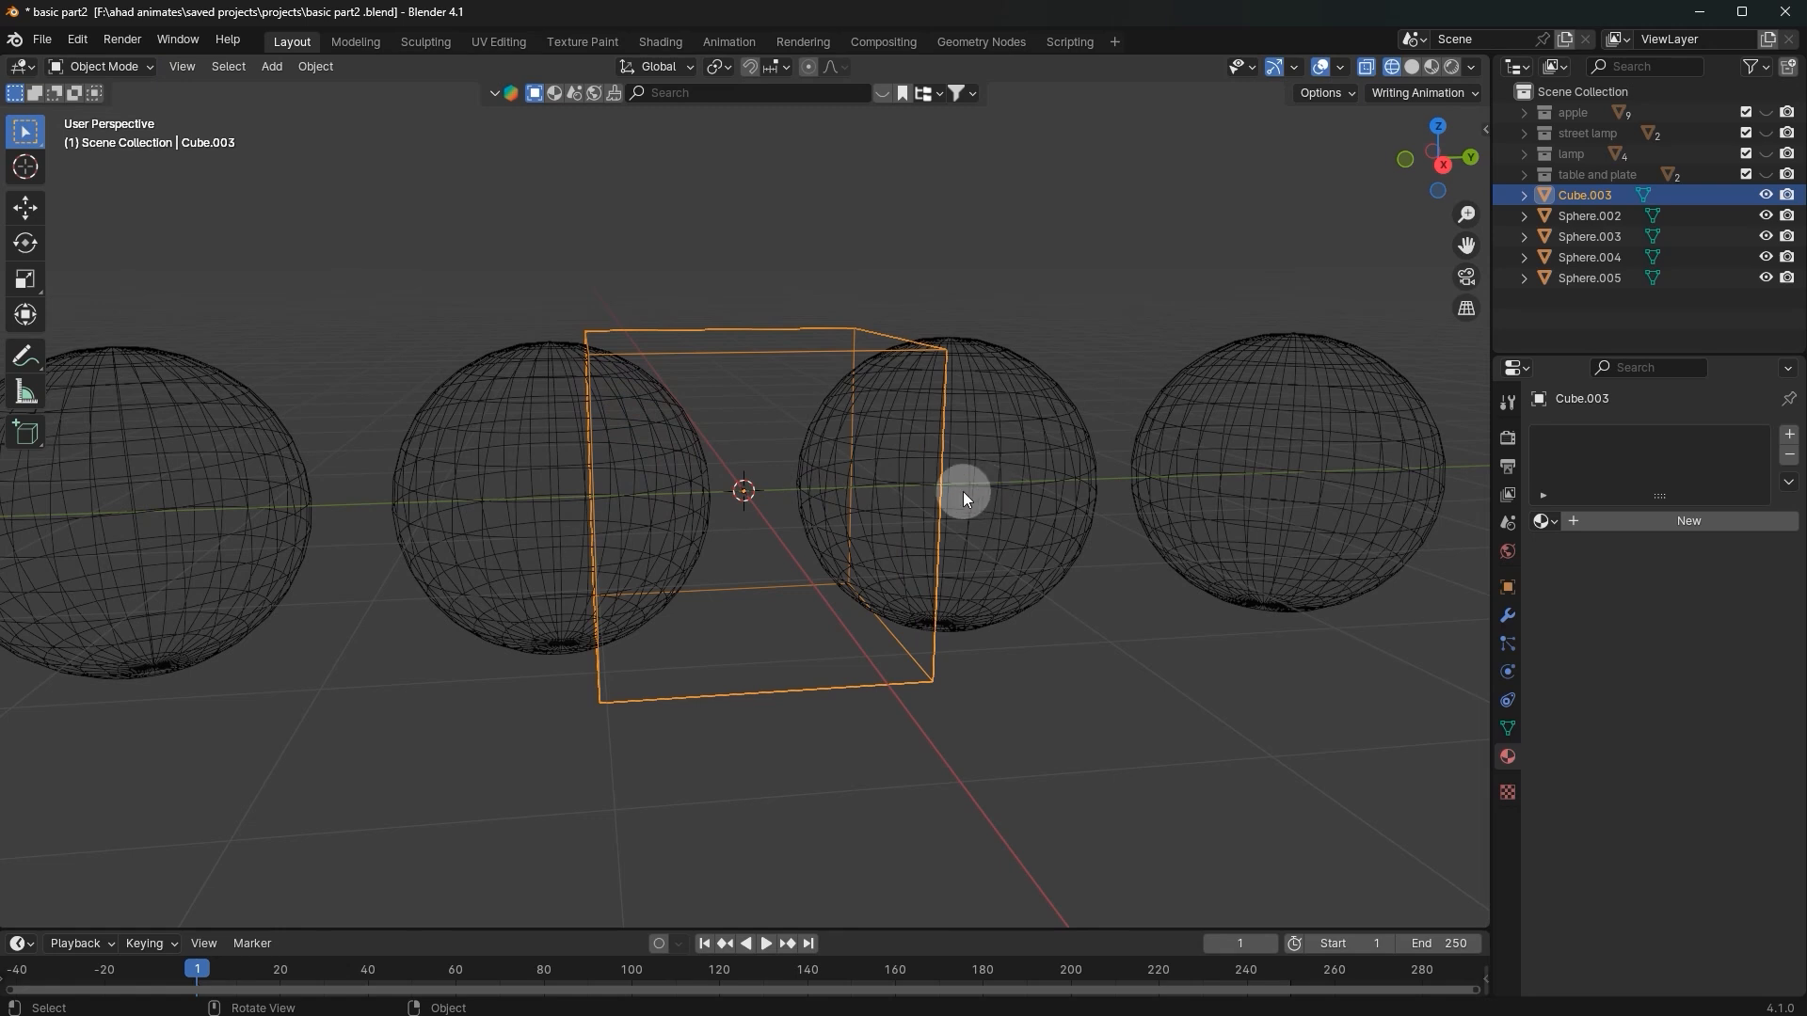
key("Tab")
key("ctrl+r")
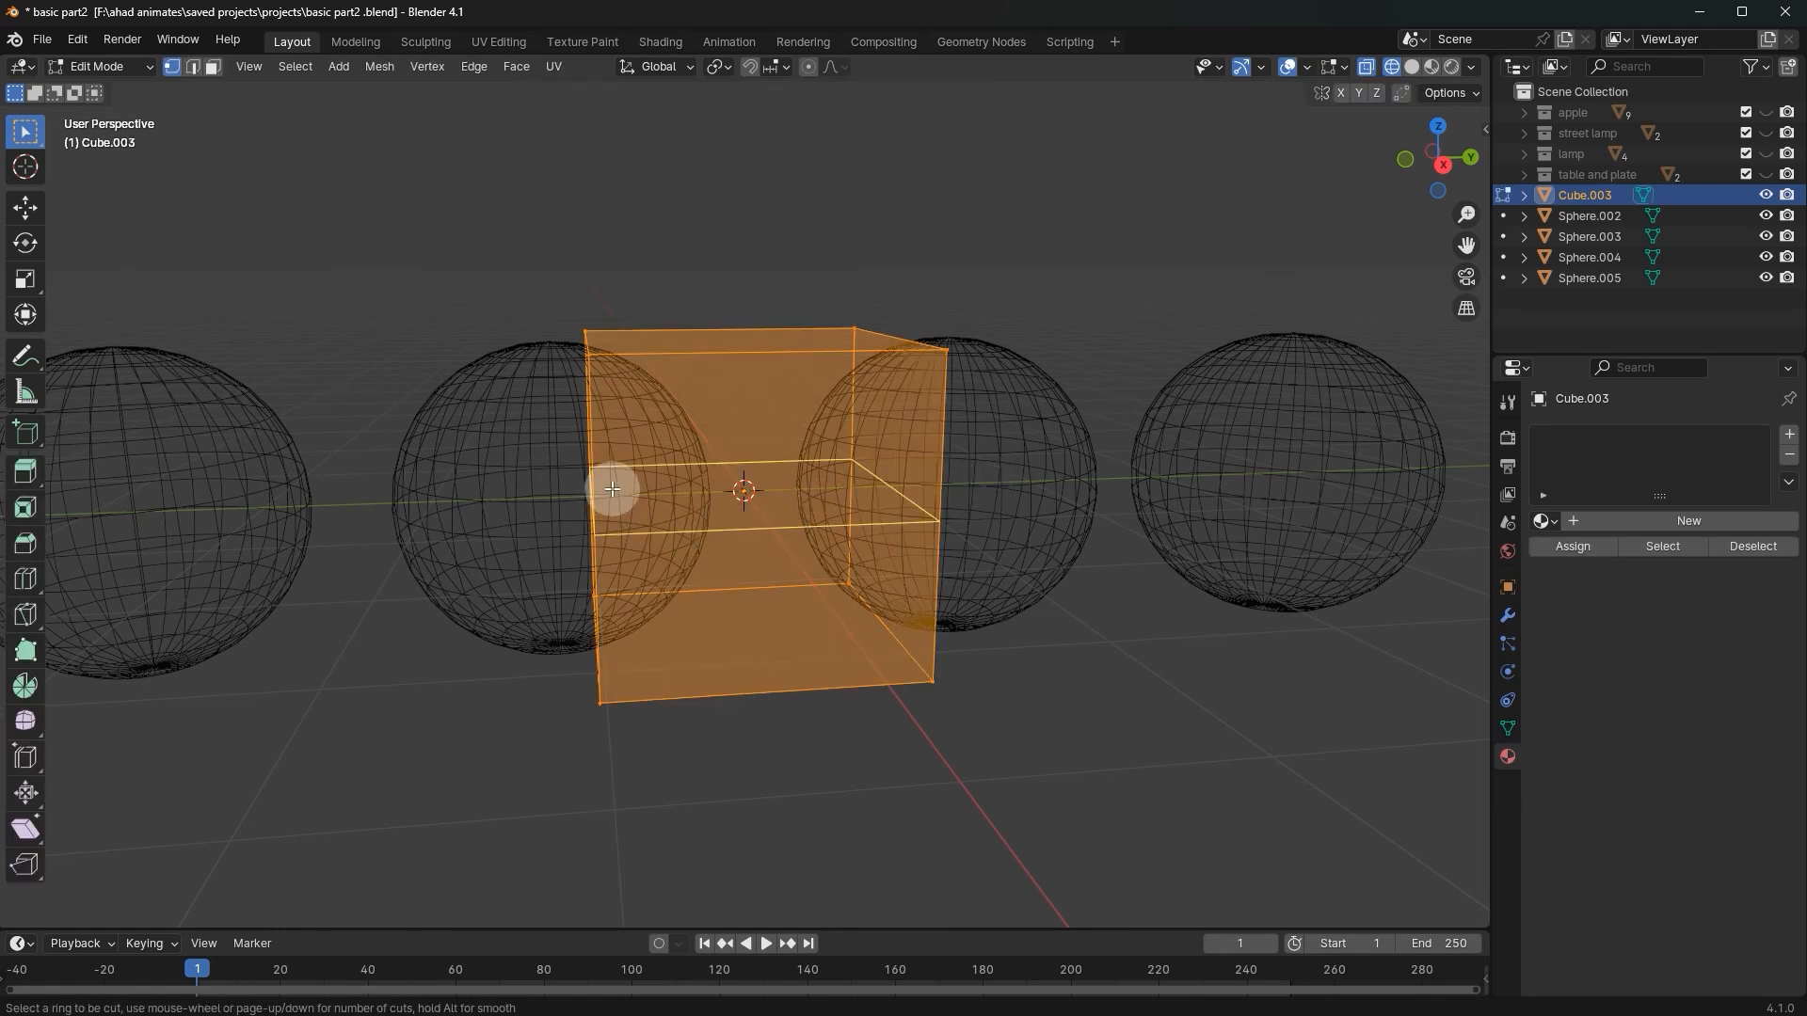
left_click(612, 490)
left_click(613, 489)
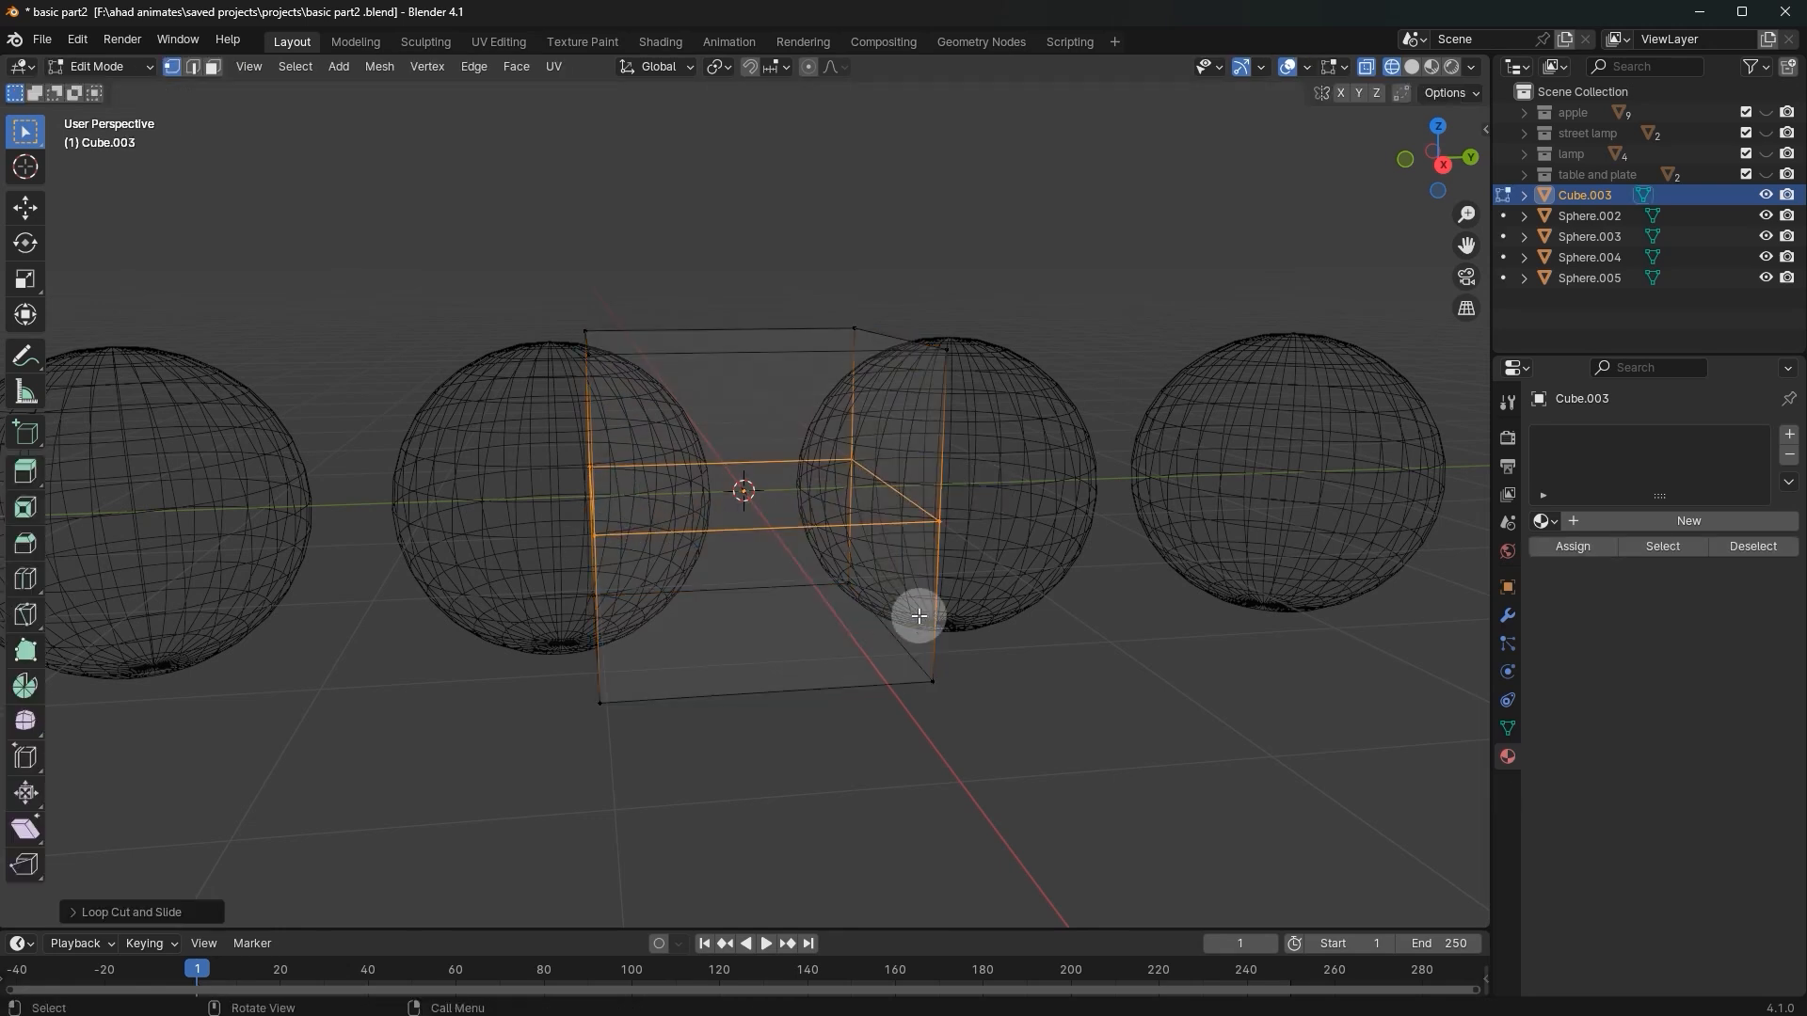
key("Tab")
Step: View the cube's wireframe from another angle and delete the cube
left_click(885, 741)
middle_click_drag(884, 741, 887, 680)
scroll(887, 681, "up", 1)
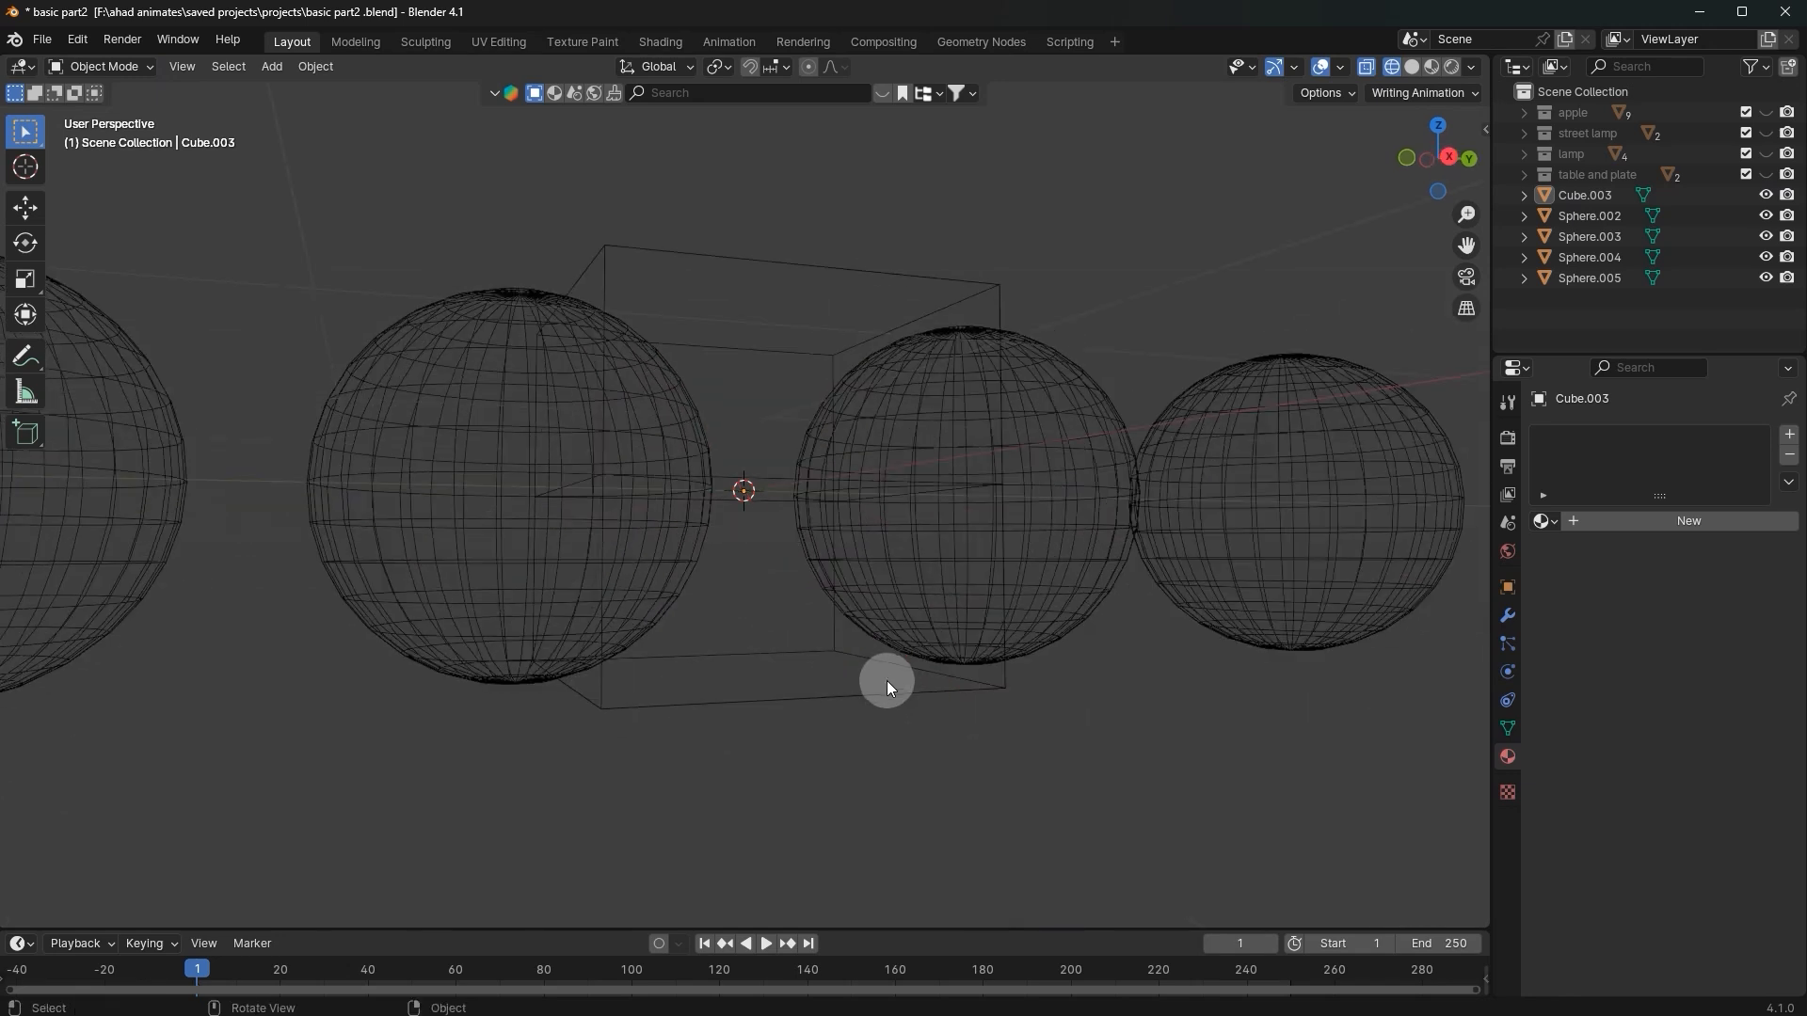
left_click(886, 683)
middle_click_drag(943, 515, 900, 523)
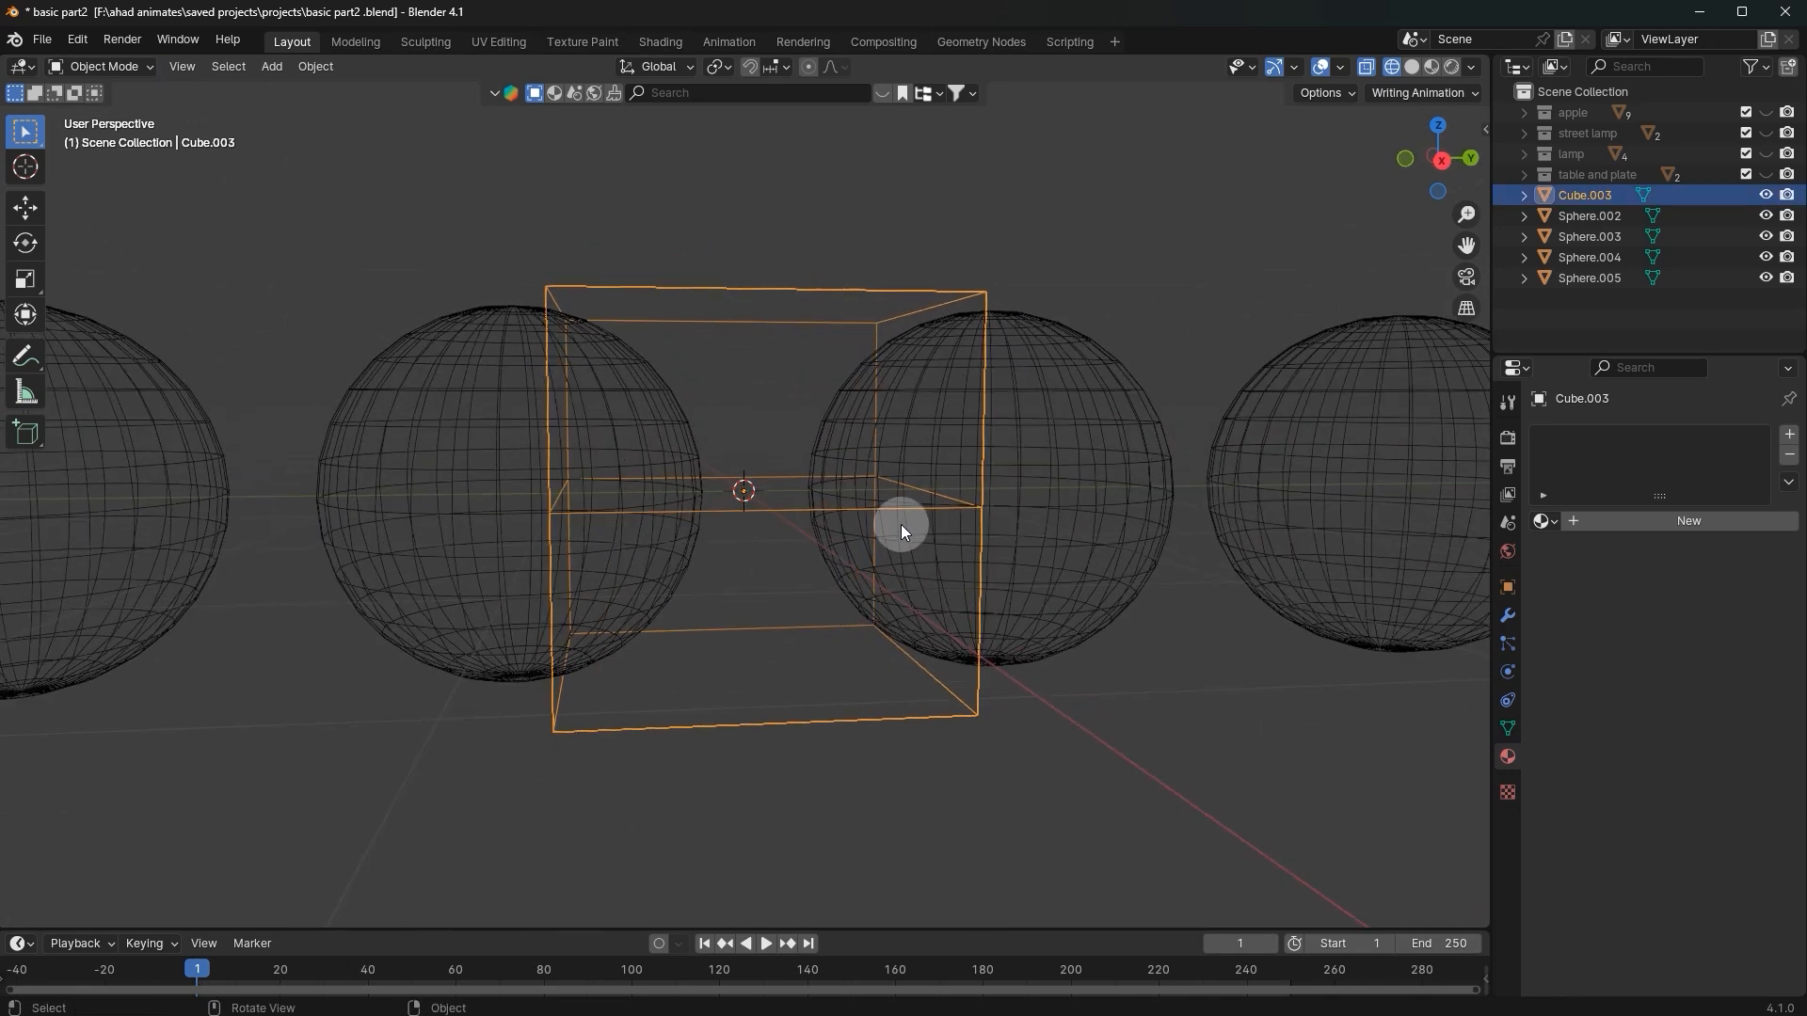
key("Delete")
Step: Compare the wireframe spheres with X-ray off and on
left_click_drag(1426, 142, 1270, 117)
left_click(1368, 66)
scroll(1012, 280, "down", 2)
middle_click_drag(1011, 281, 907, 235)
left_click(1366, 66)
middle_click_drag(268, 533, 414, 563)
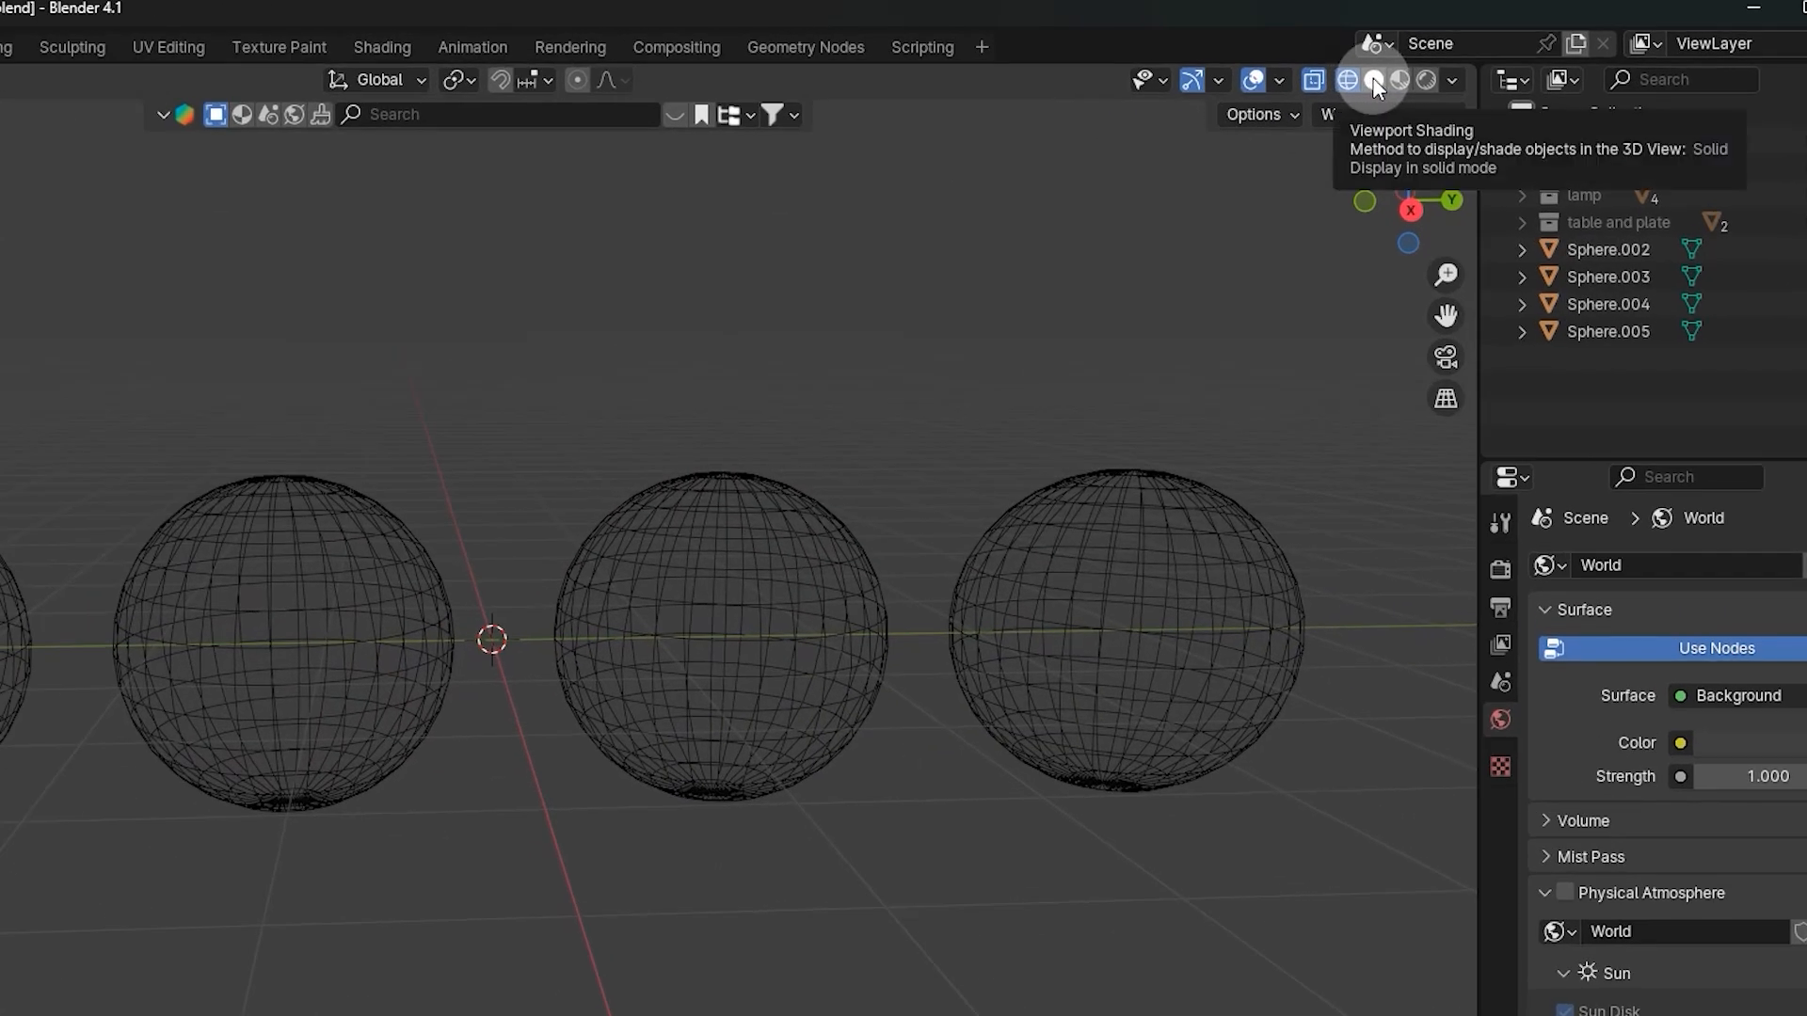
Step: Switch the viewport to Solid shading and look along the row of spheres
left_click(1374, 81)
middle_click_drag(1137, 302, 903, 234)
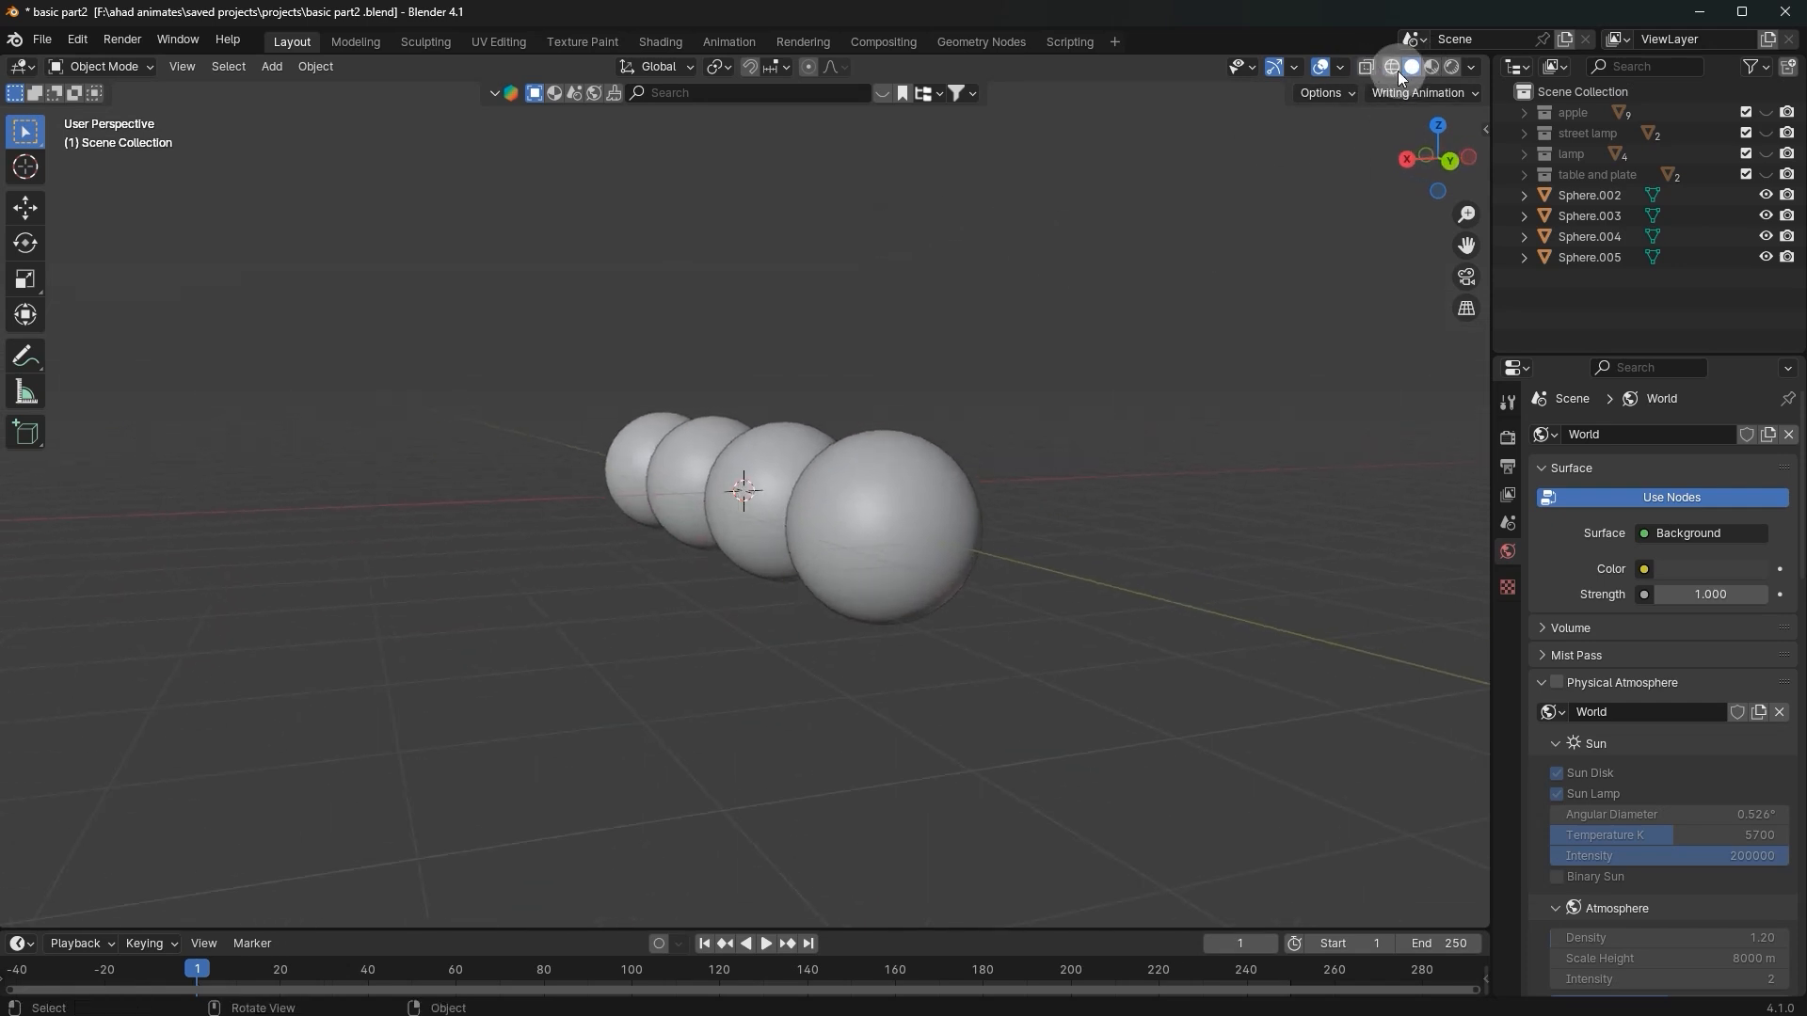
scroll(1088, 226, "up", 3)
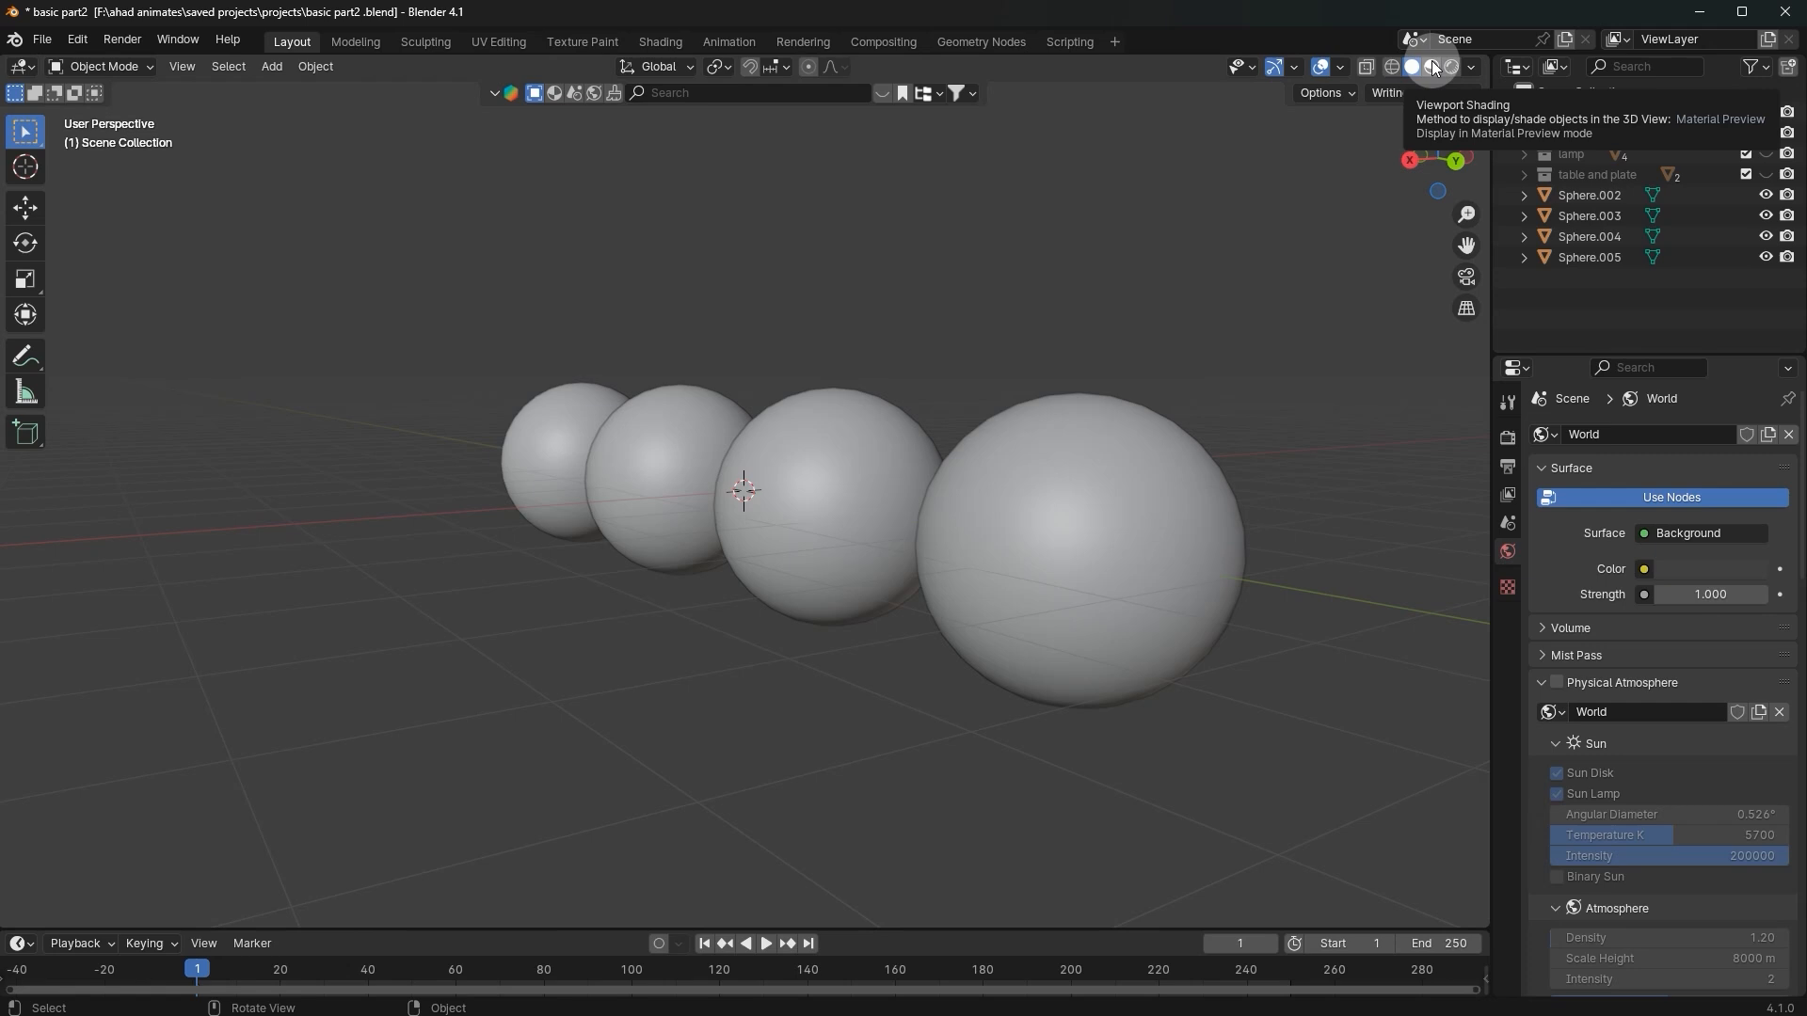
Step: Switch the viewport to Material Preview shading and examine the spheres' surfaces
left_click(1431, 67)
mouse_move(1130, 198)
middle_mouse_down()
mouse_move(1097, 207)
mouse_move(1120, 212)
middle_mouse_up()
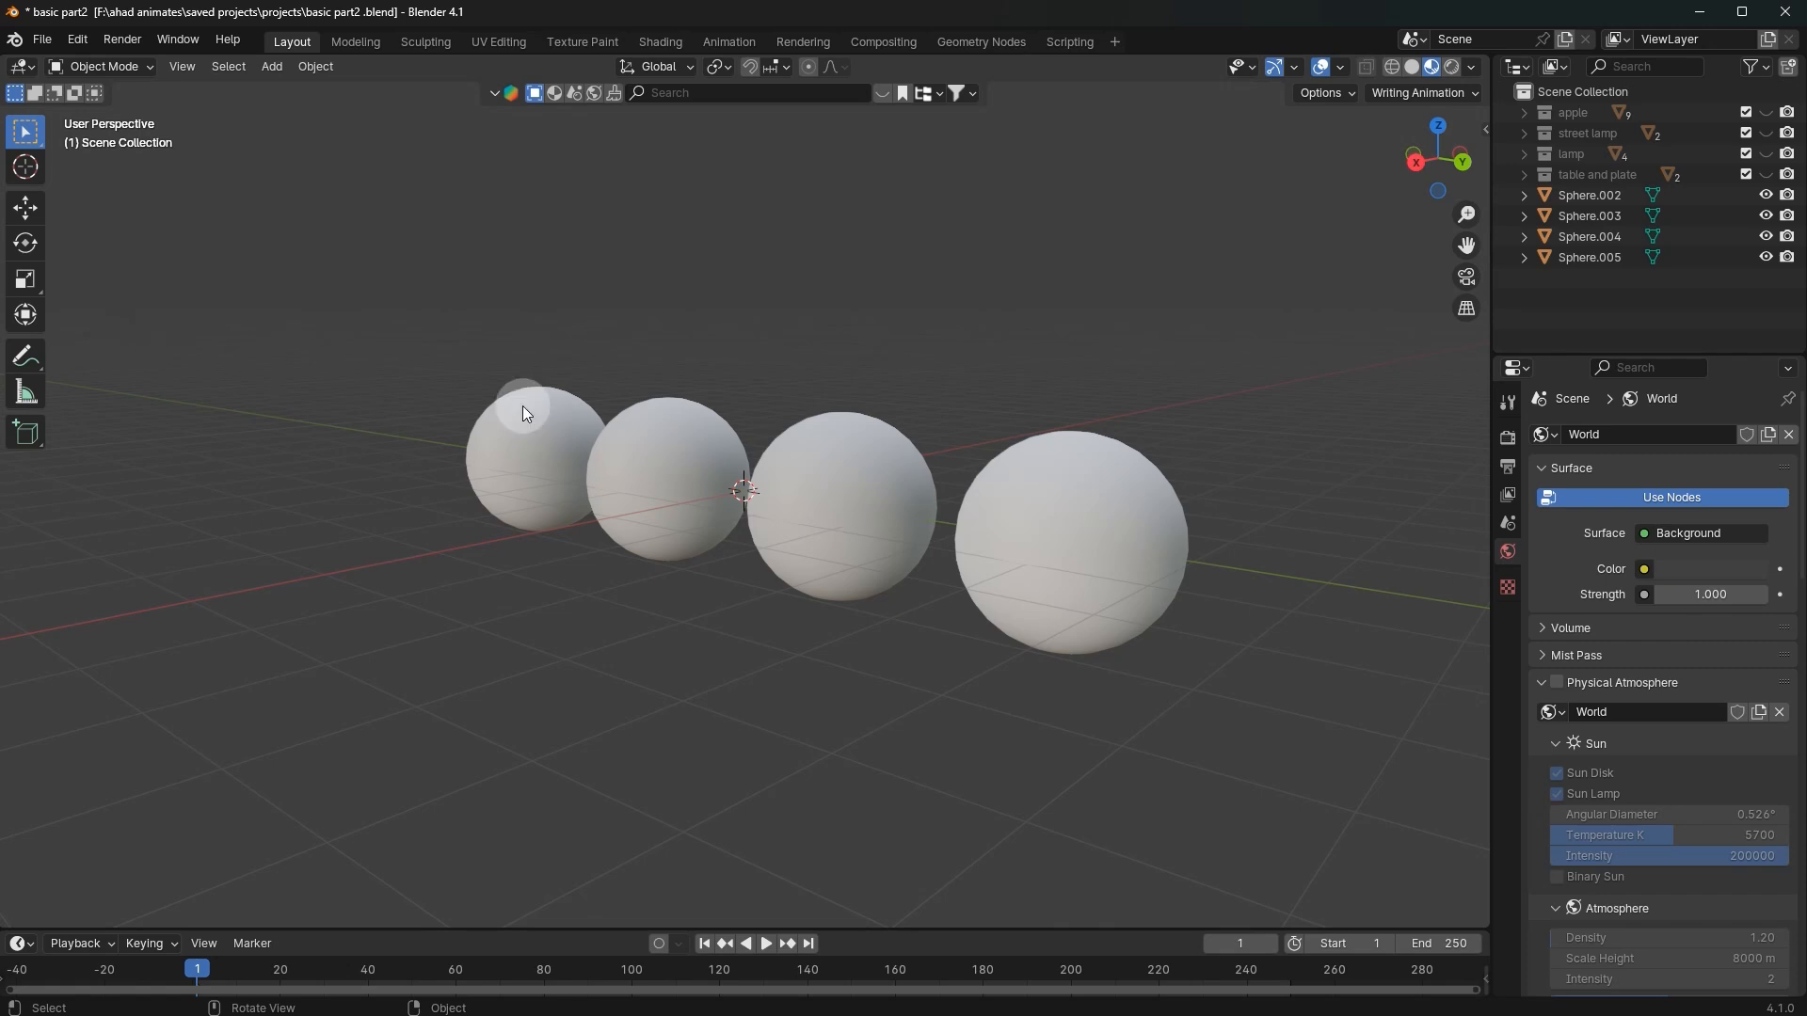
middle_click_drag(821, 444, 764, 435)
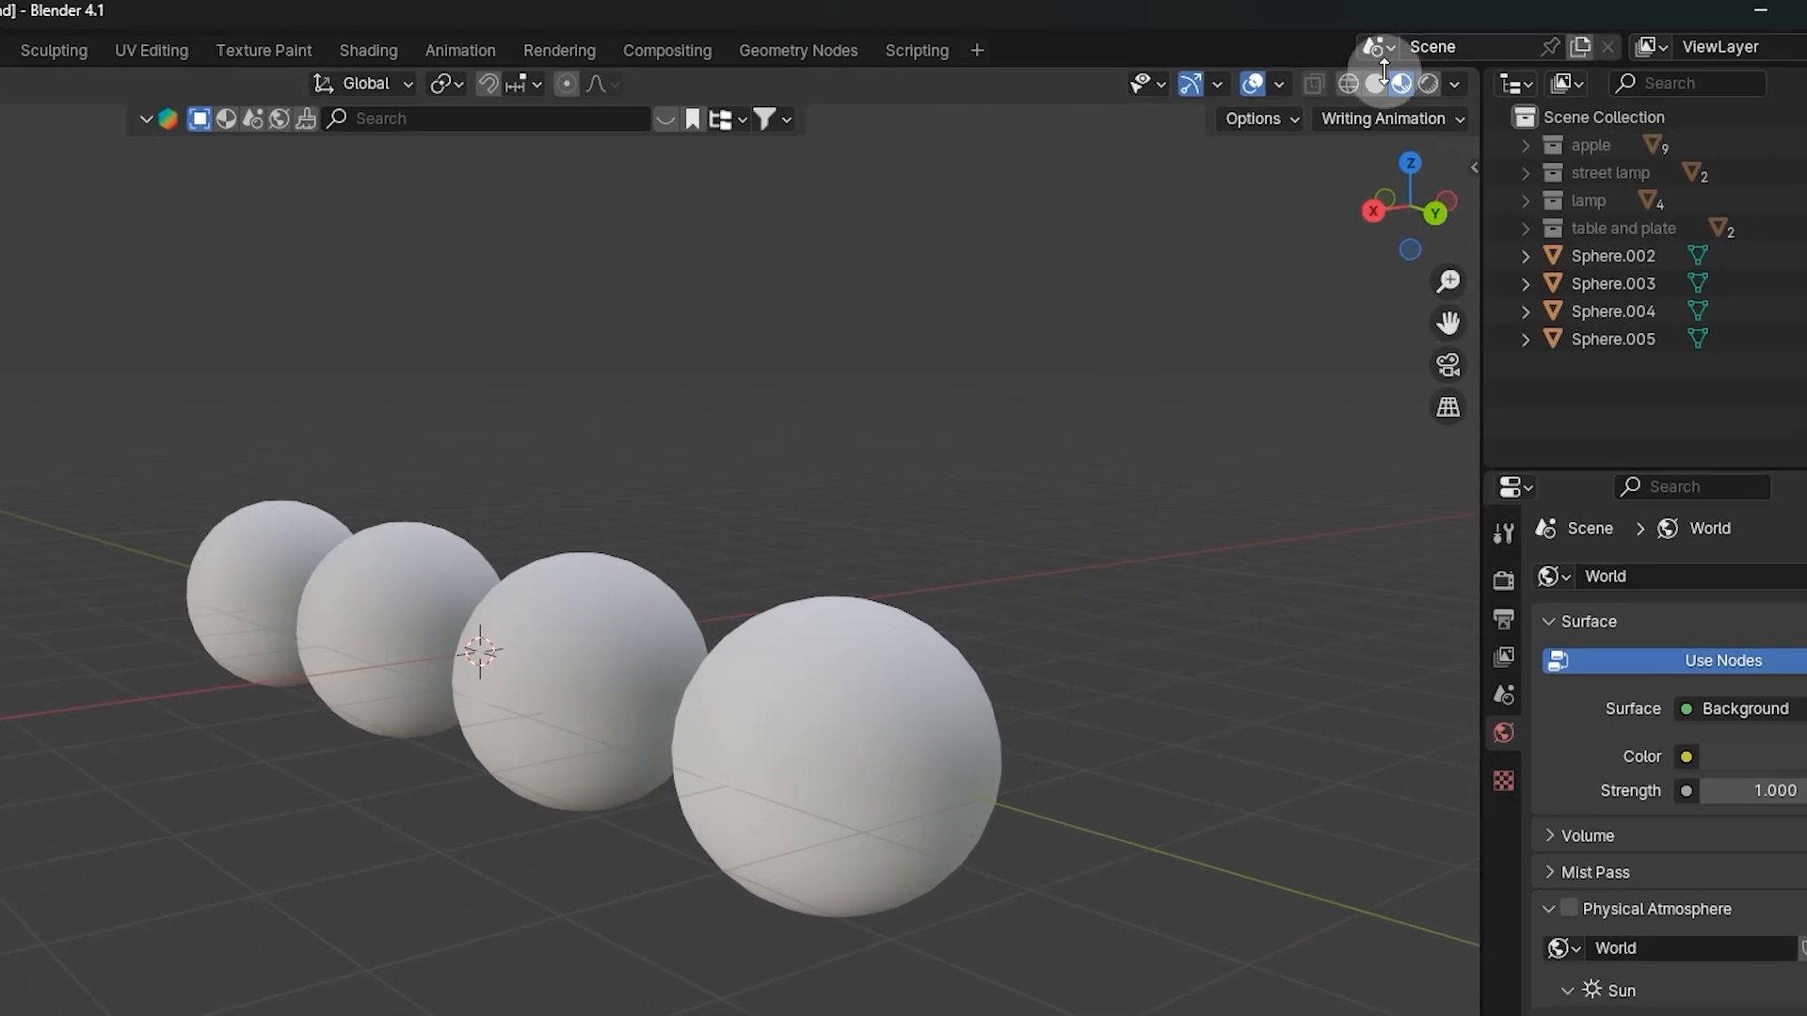
Step: Compare the spheres in Solid and Material Preview shading, finishing in Solid
left_click(1410, 67)
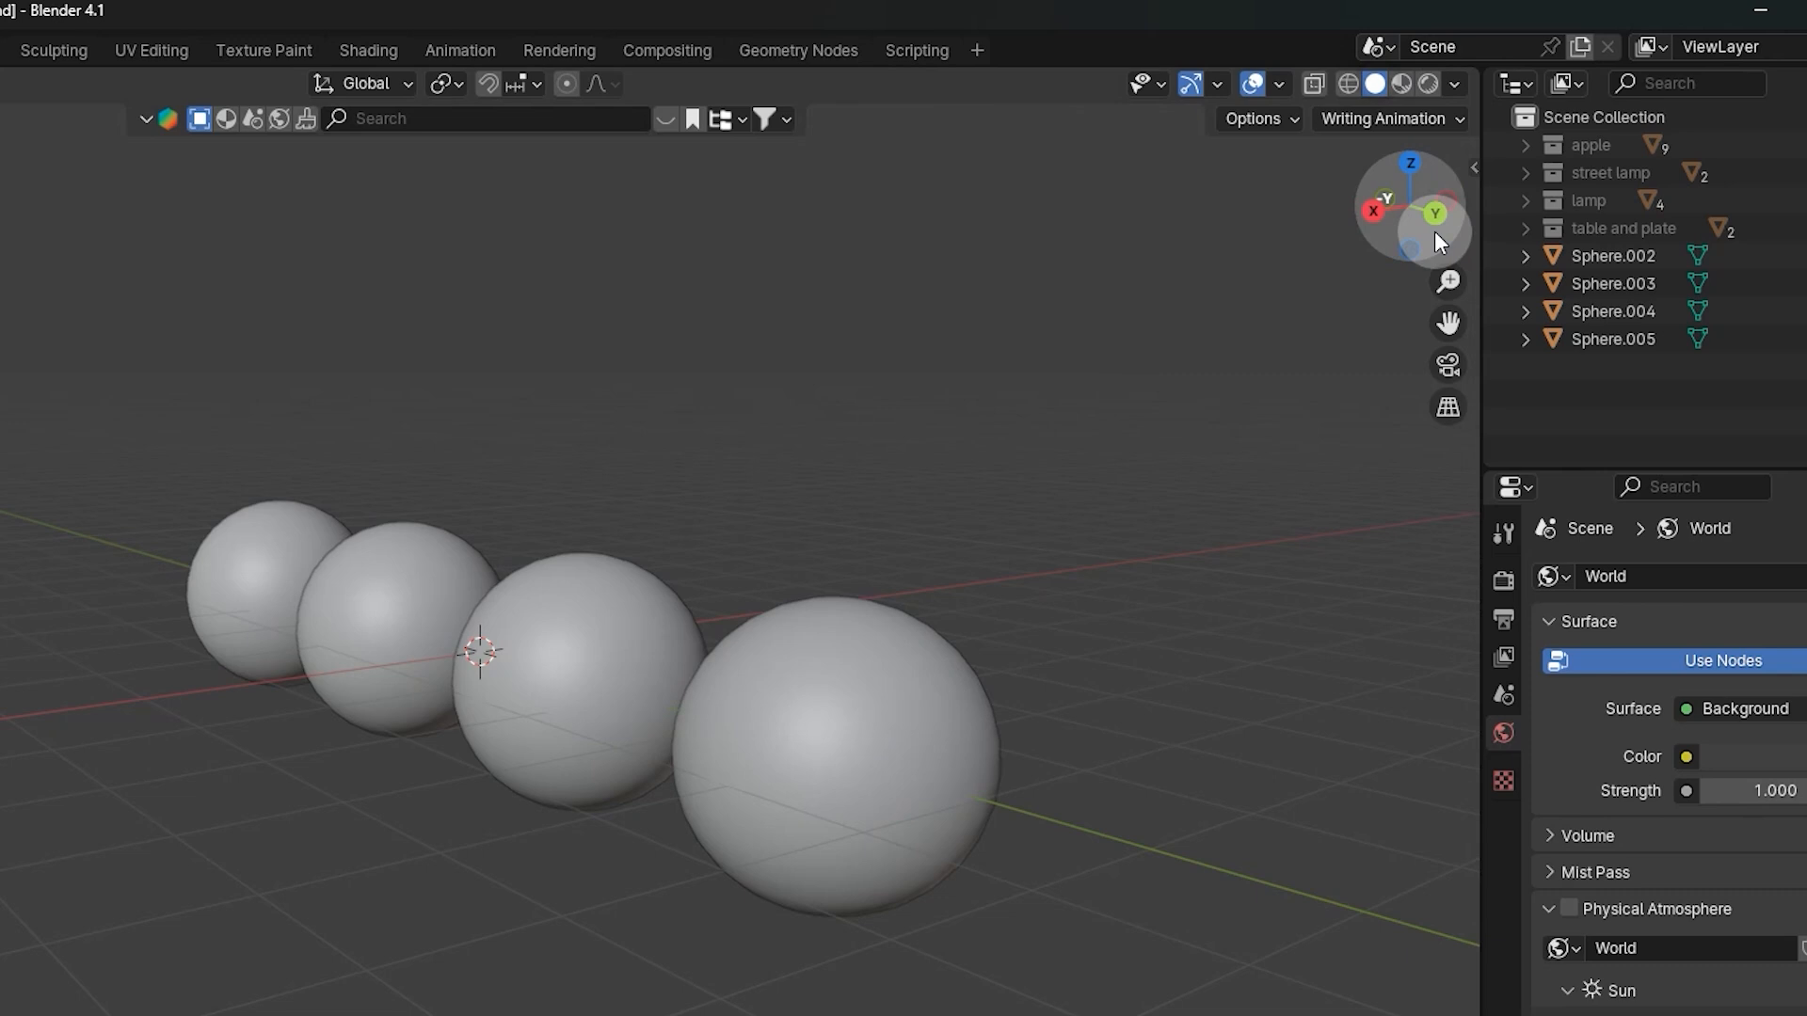
left_click(1400, 85)
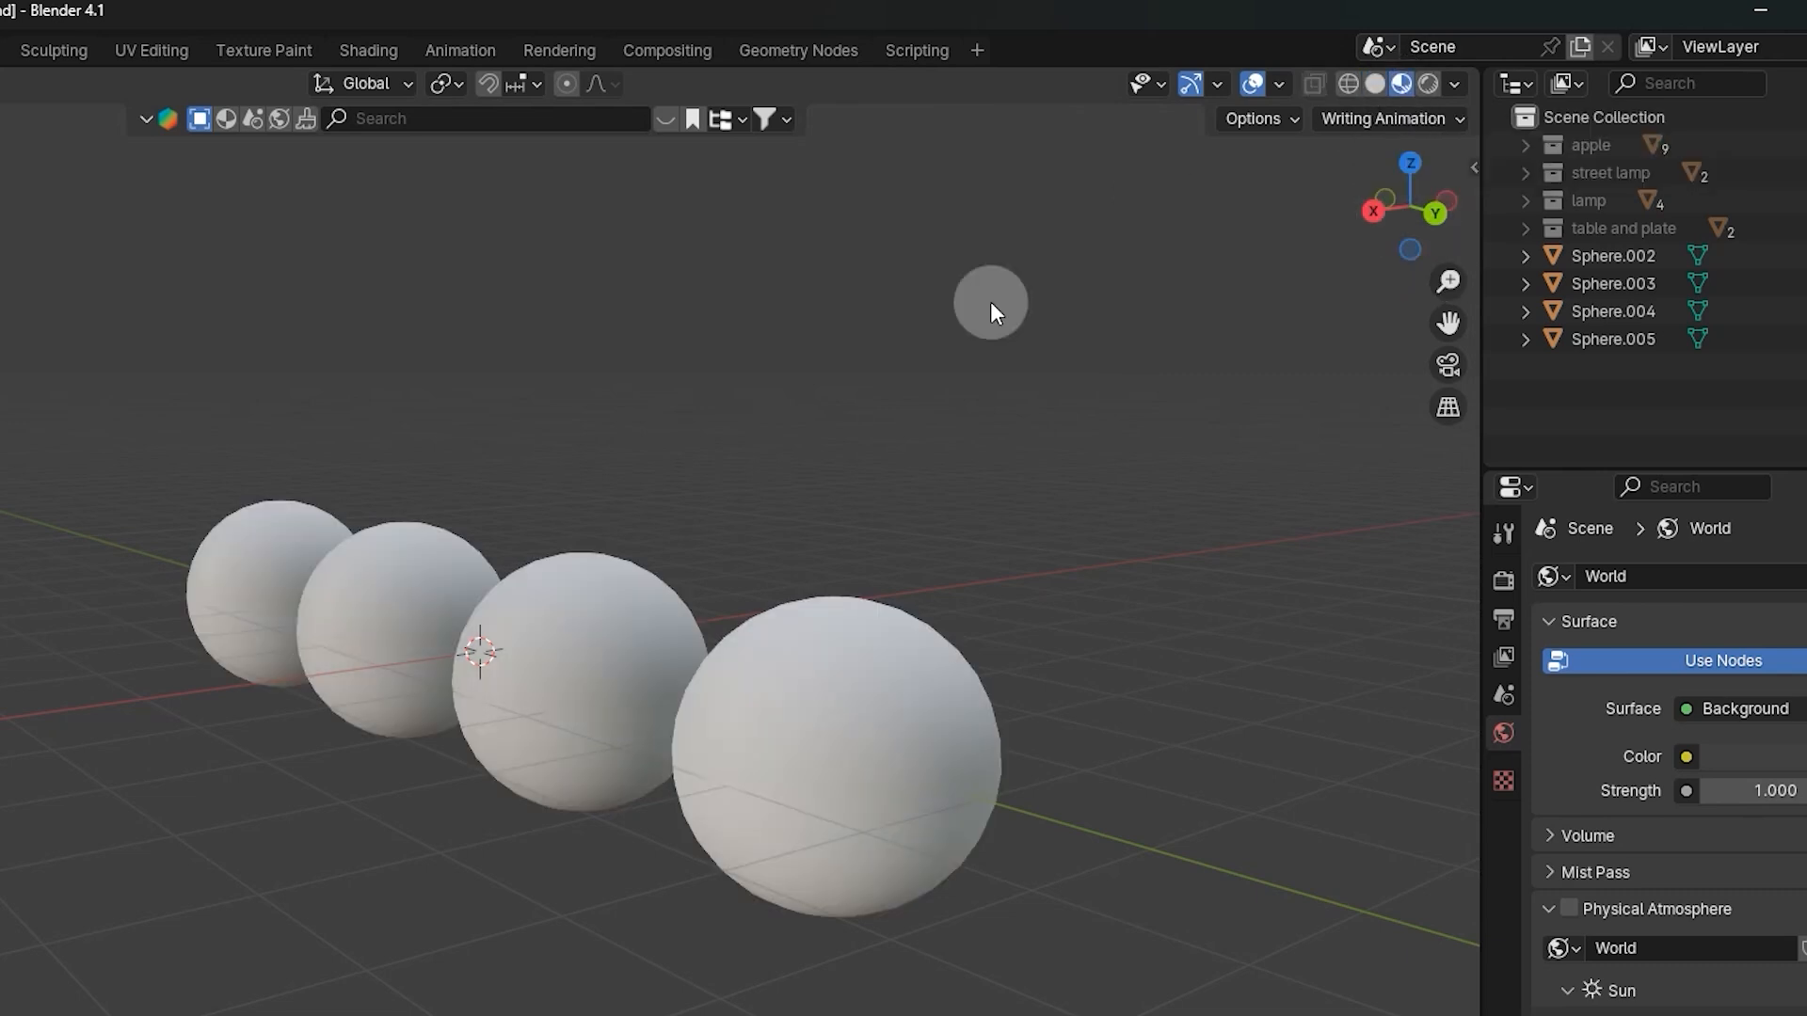
left_click(1375, 84)
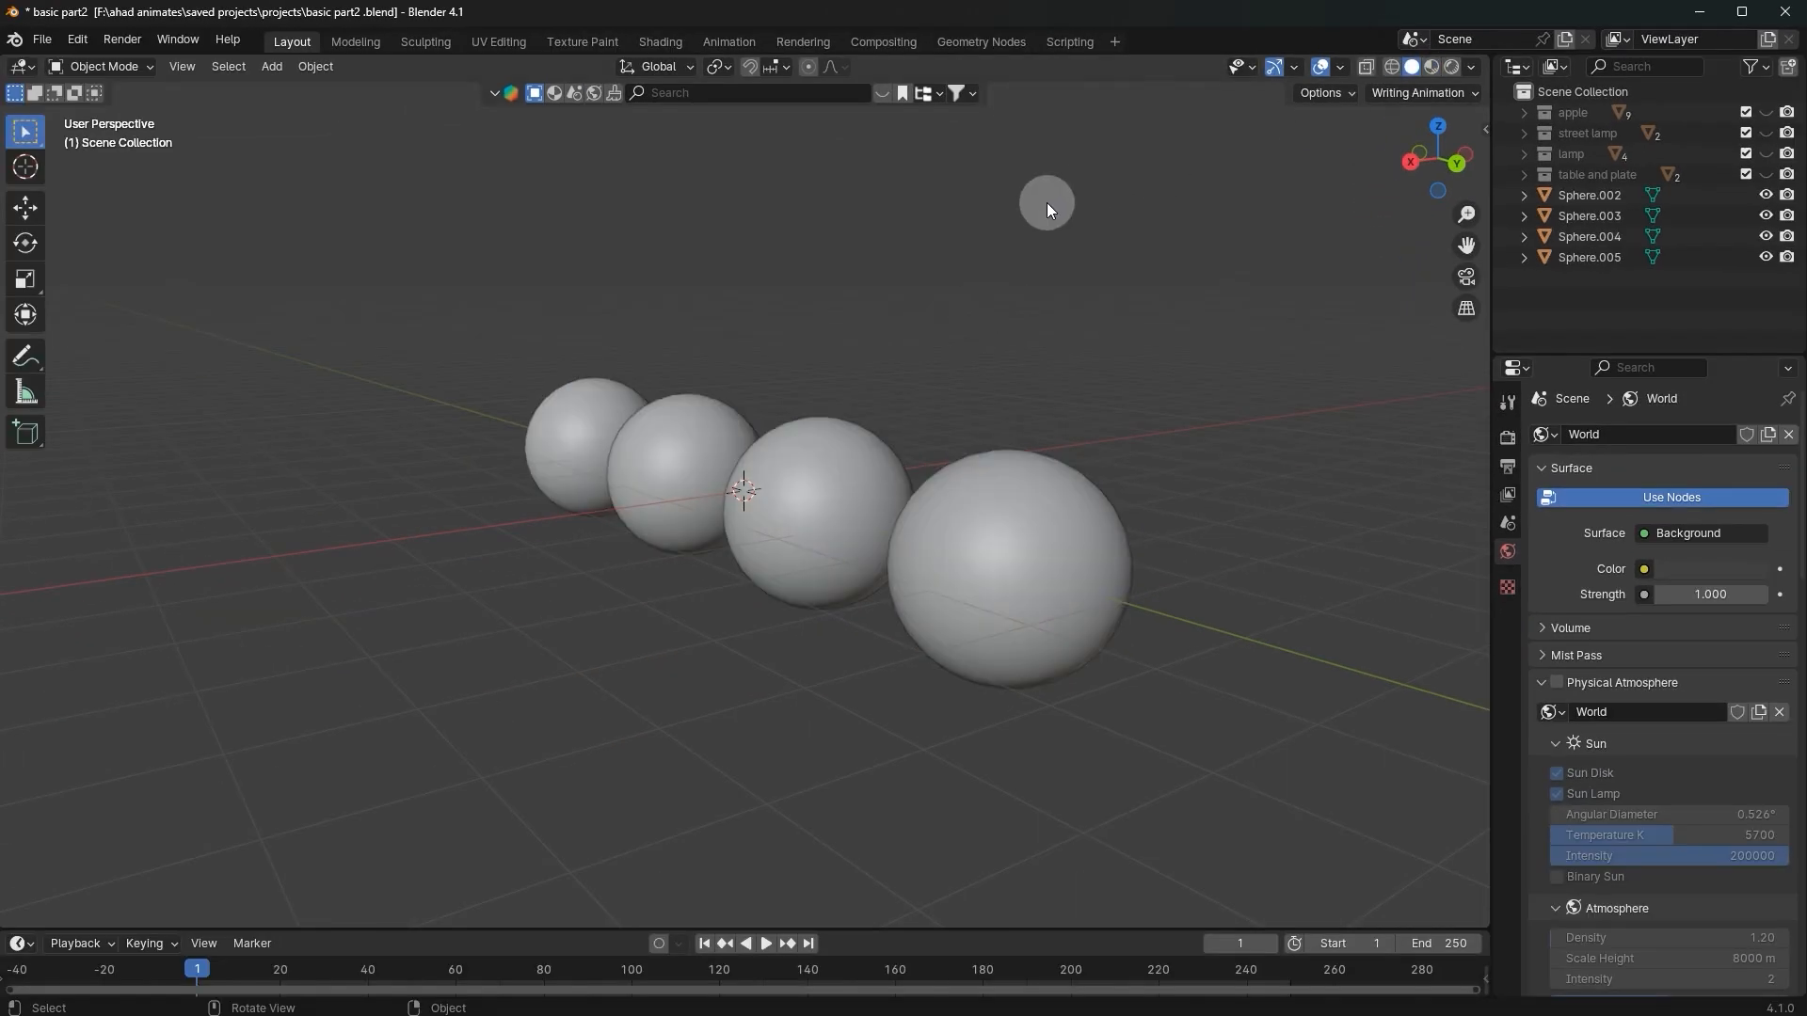
Step: Compare the spheres in Material Preview and Rendered shading, finishing in Material Preview
left_click(1422, 72)
middle_click_drag(1063, 269, 1077, 335)
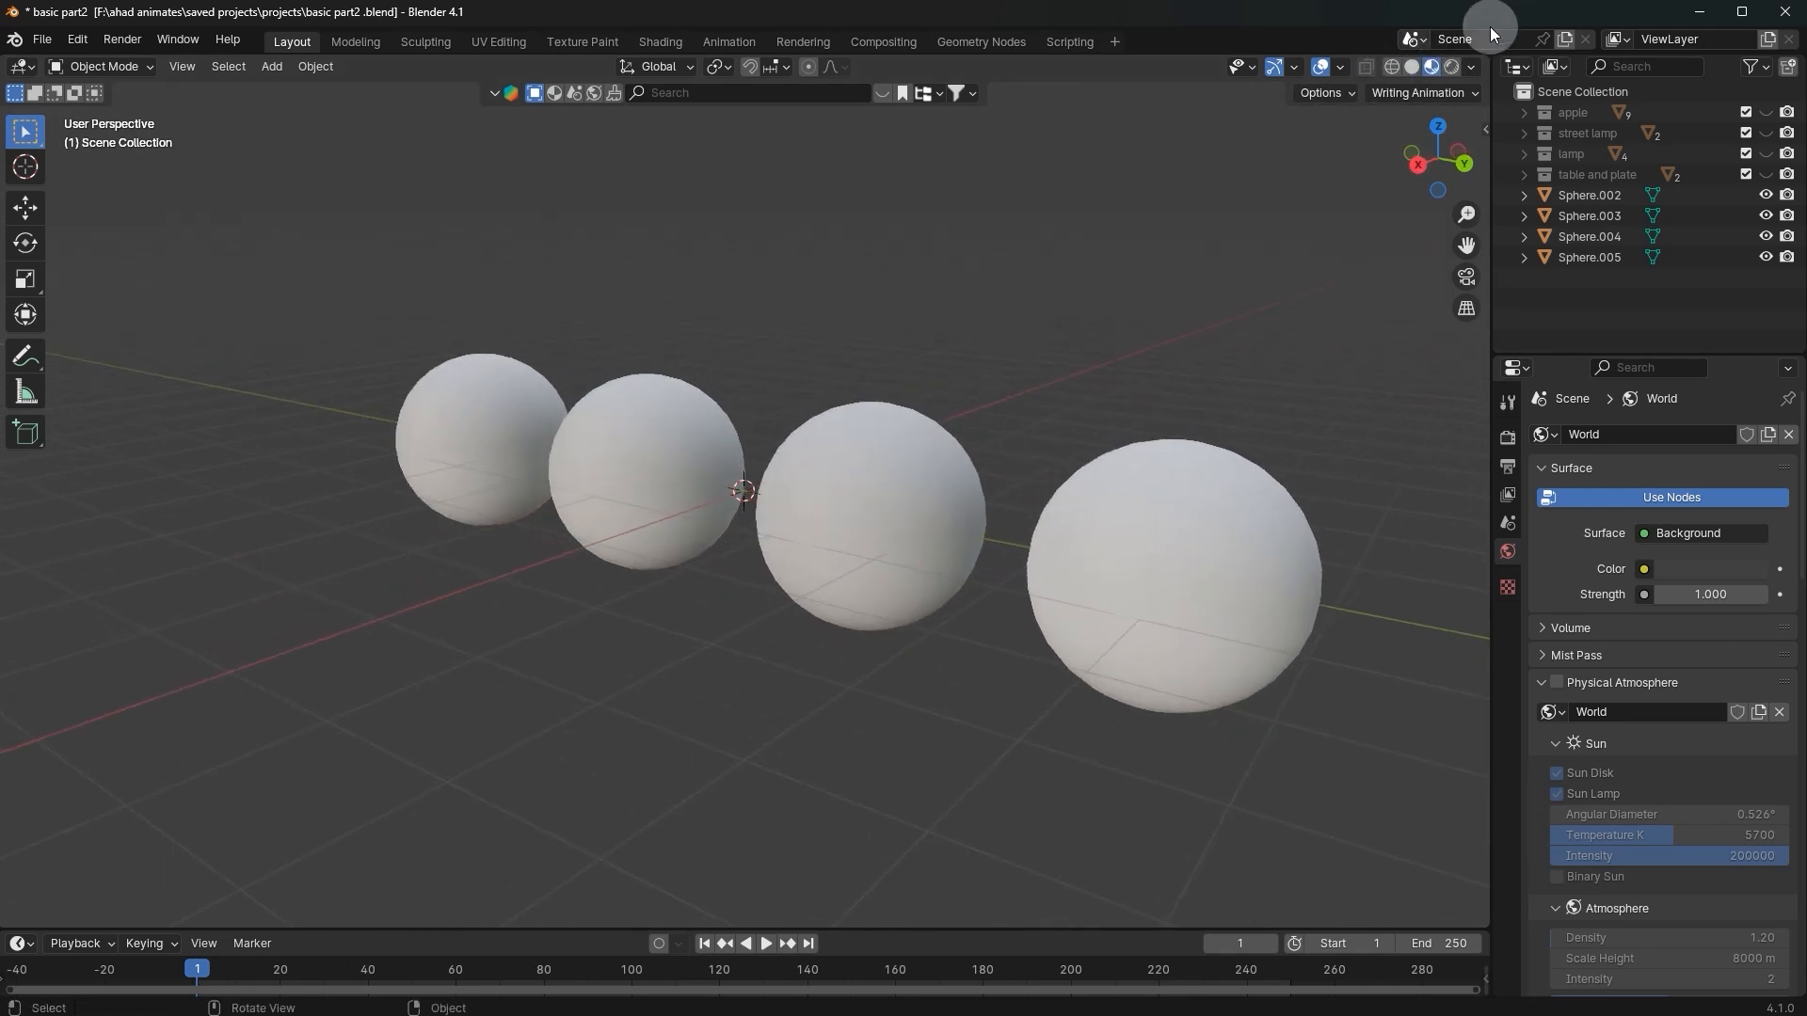
left_click(1451, 68)
middle_click_drag(1114, 216, 1054, 184)
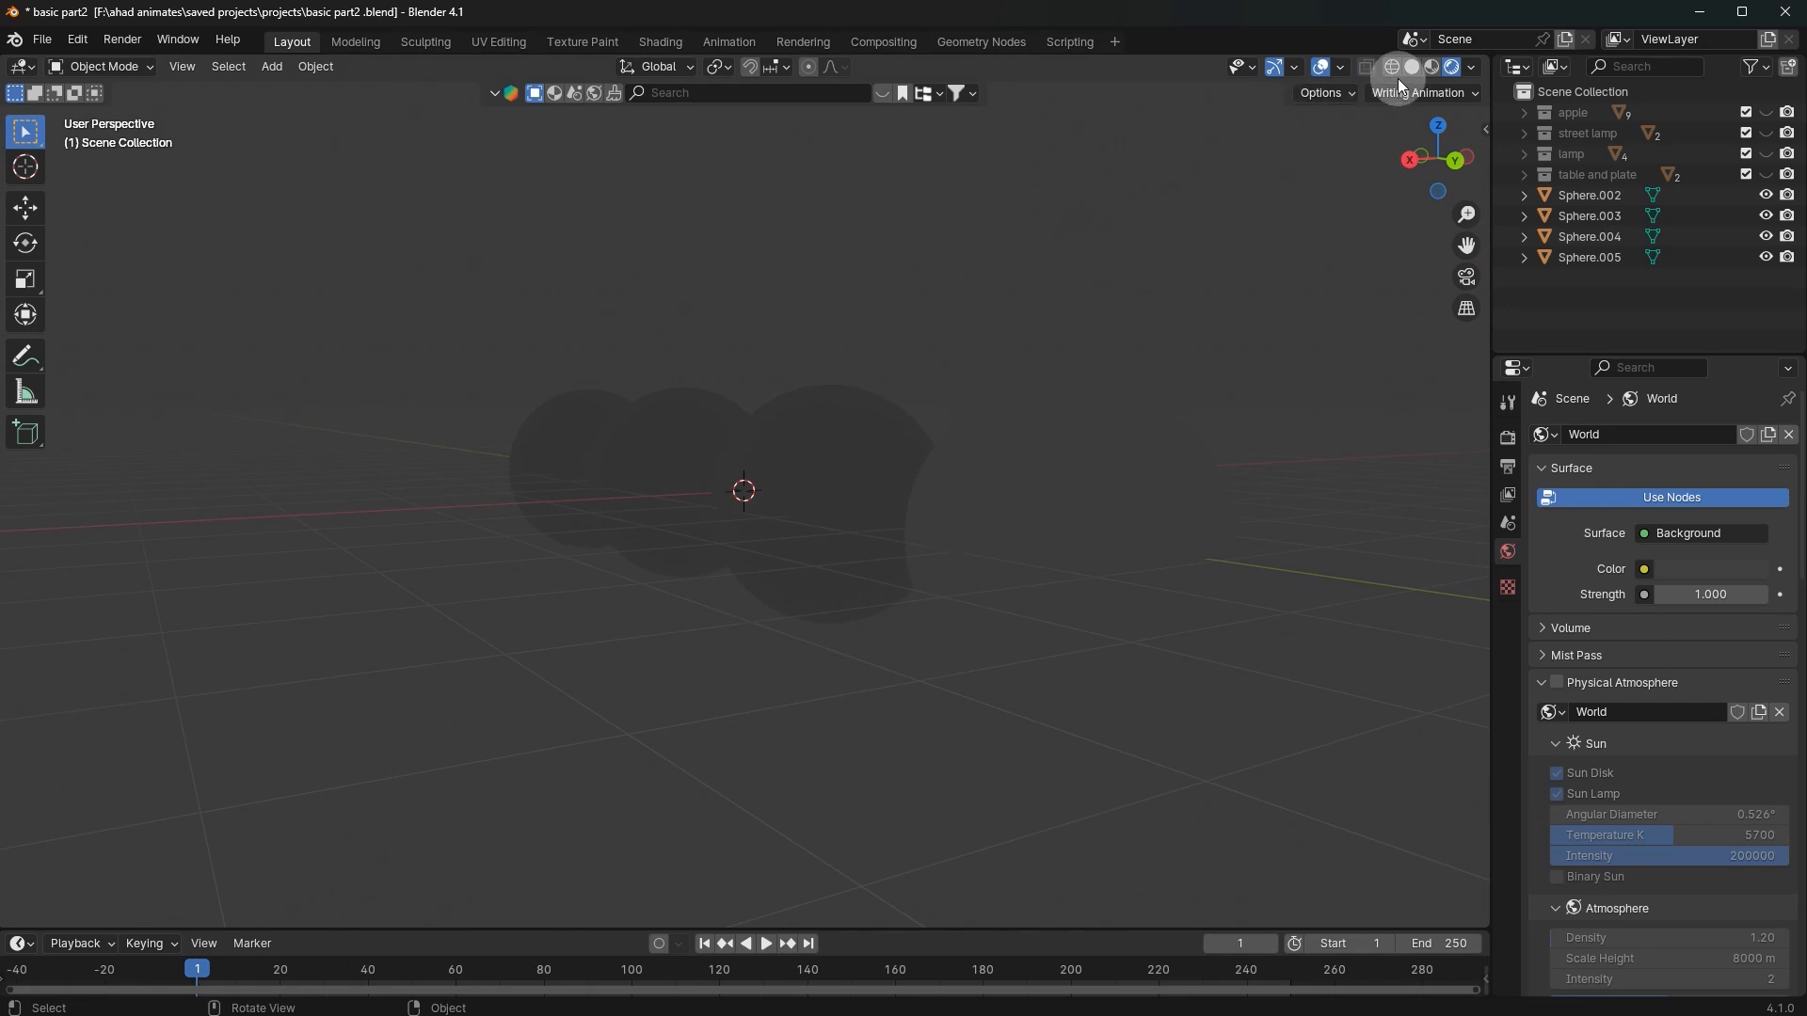
middle_click_drag(918, 194, 376, 348)
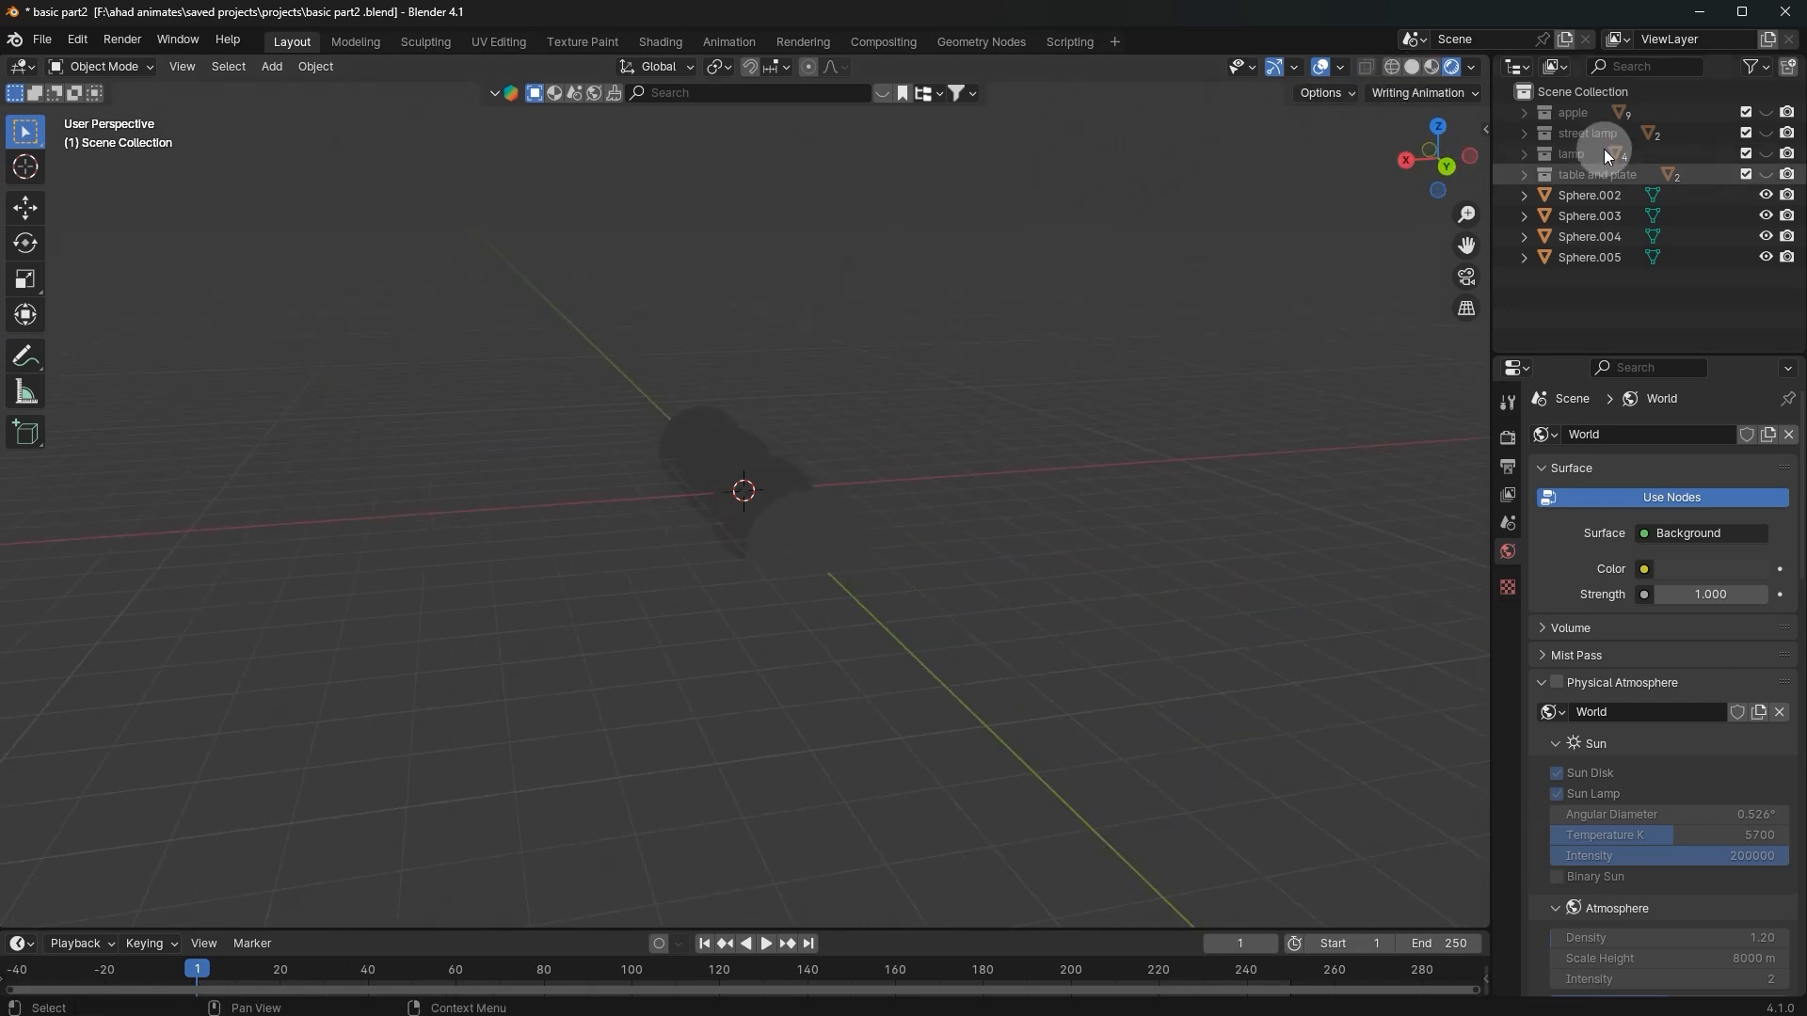
mouse_move(1122, 336)
middle_mouse_down()
mouse_move(1278, 421)
mouse_move(737, 331)
mouse_move(1041, 453)
mouse_move(1065, 517)
mouse_move(1018, 478)
middle_mouse_up()
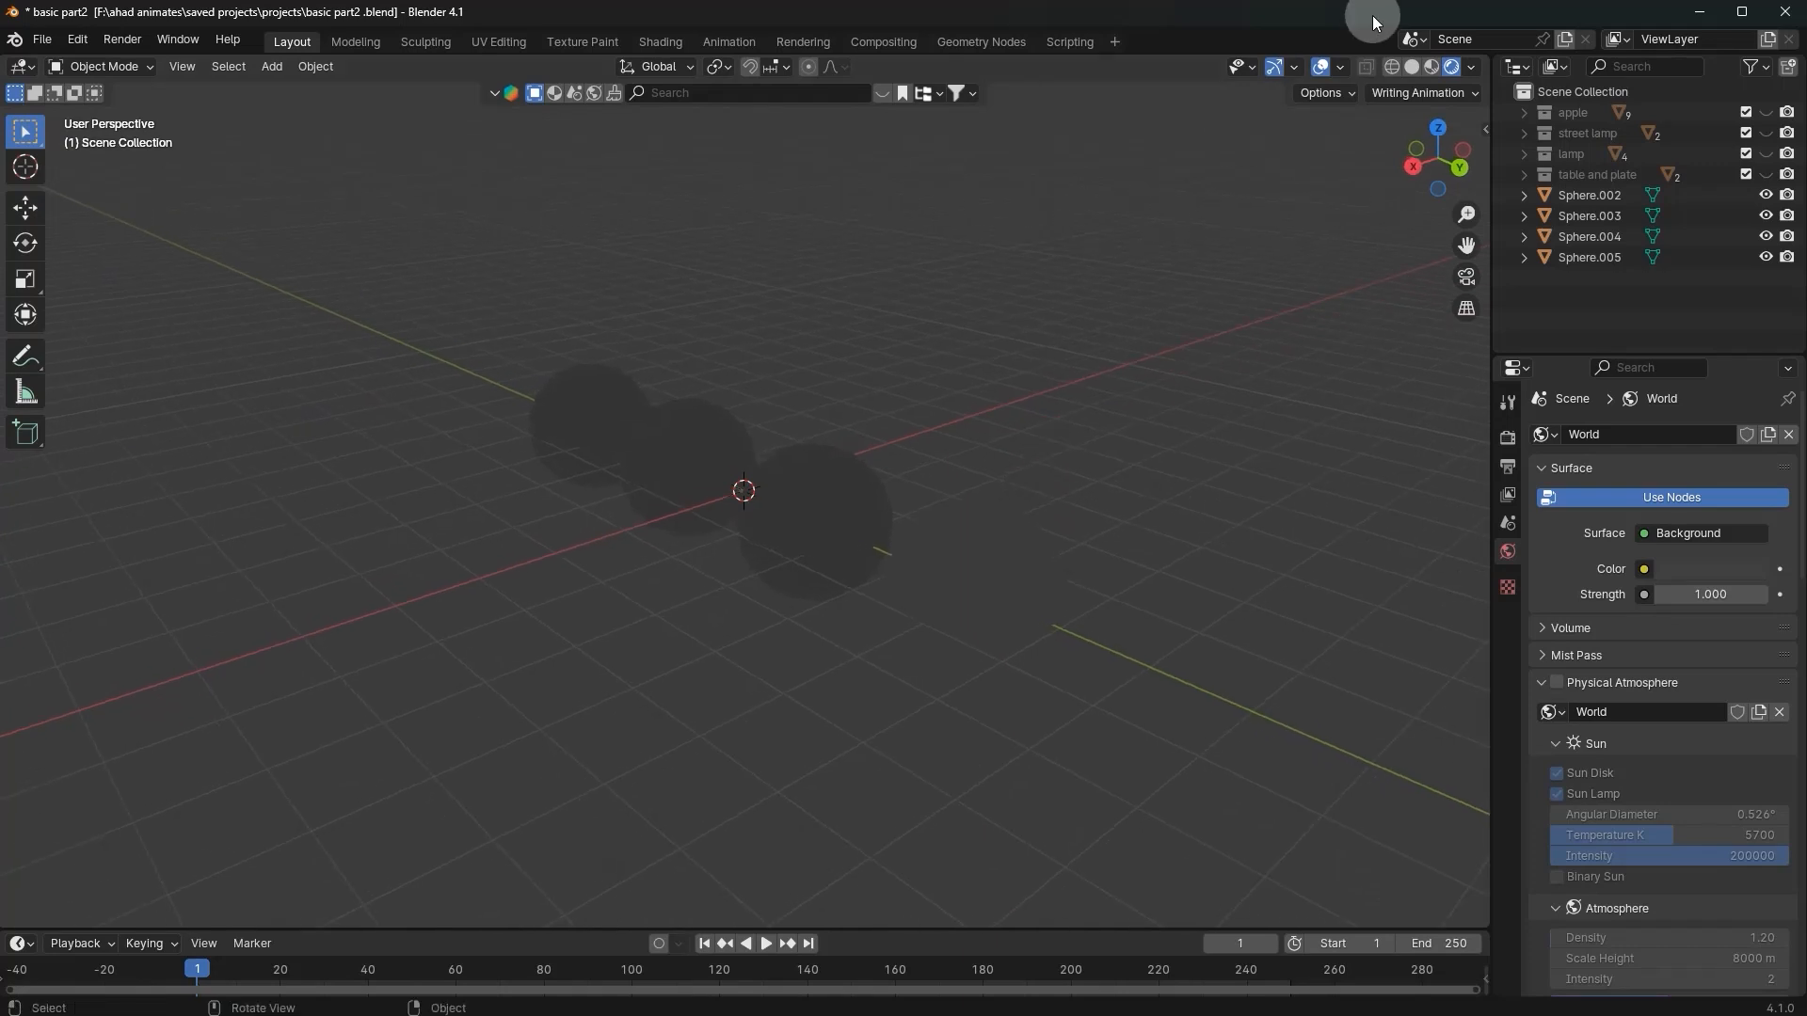
left_click(1439, 68)
middle_click_drag(1234, 326, 1227, 273)
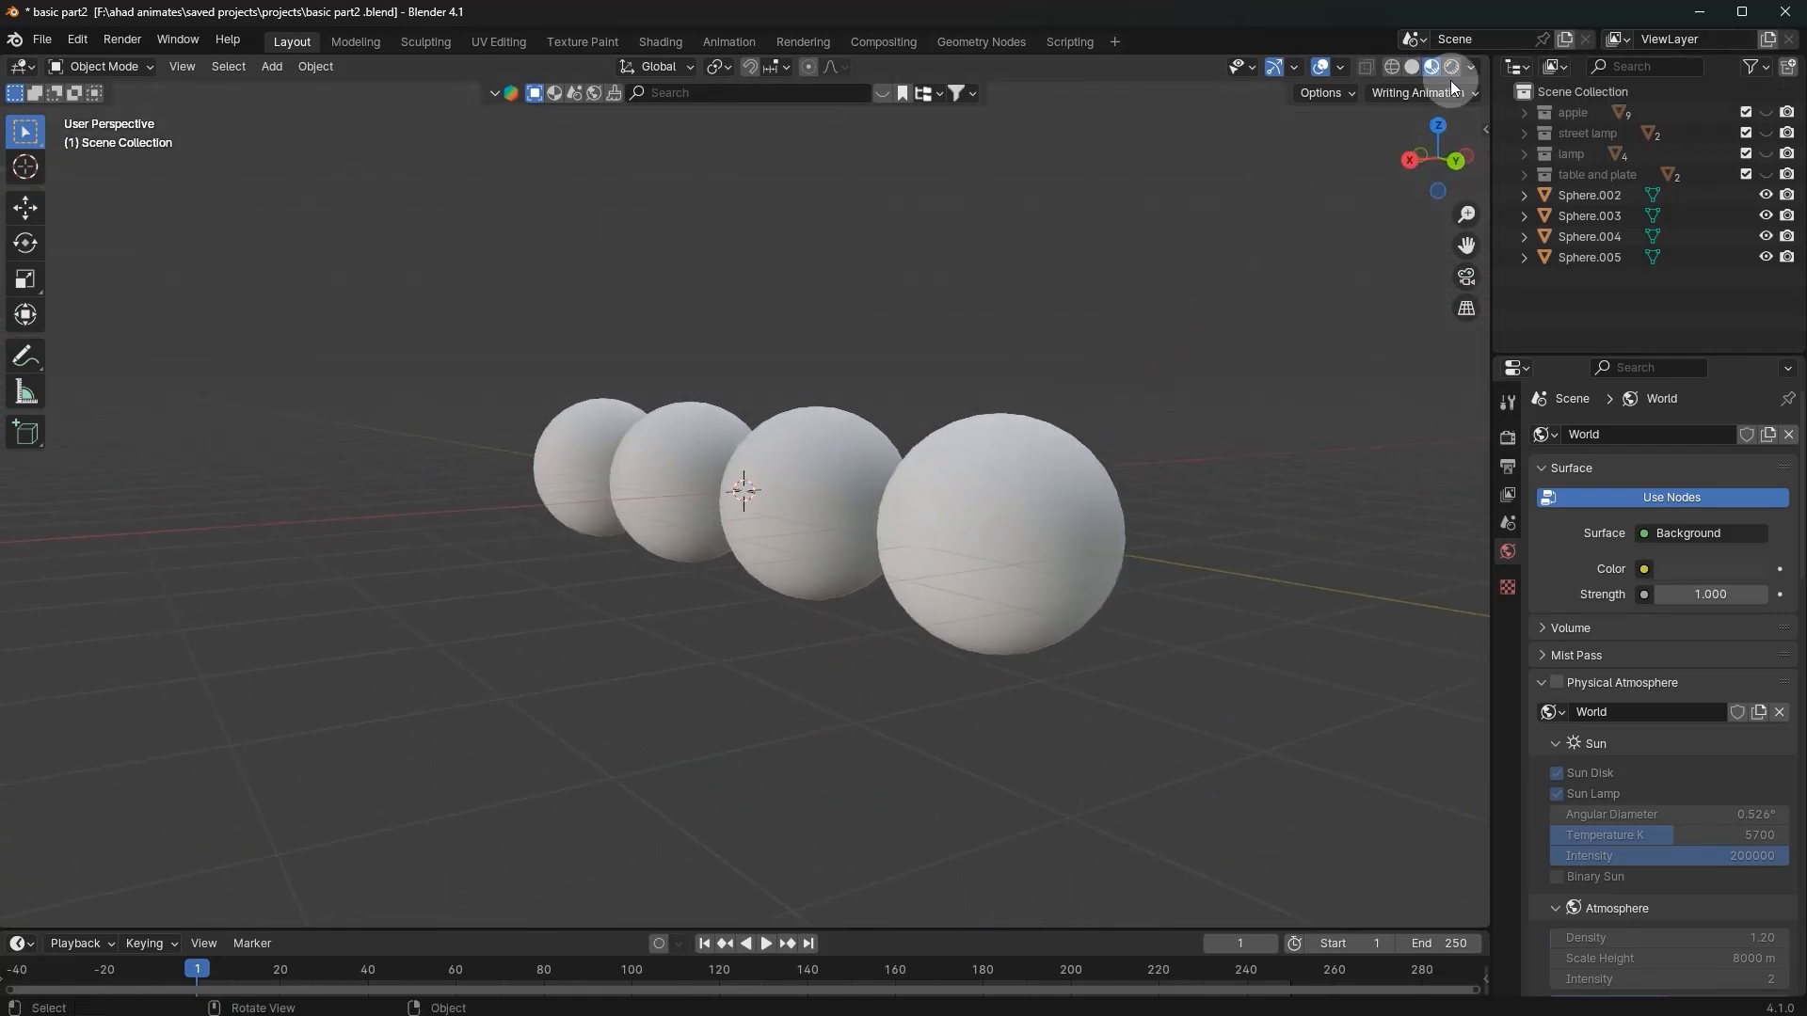
Step: Try a green base colour on the end sphere, Sphere.005, and settle on a very pale lavender
left_click(1084, 468)
middle_click_drag(1117, 471, 1214, 656)
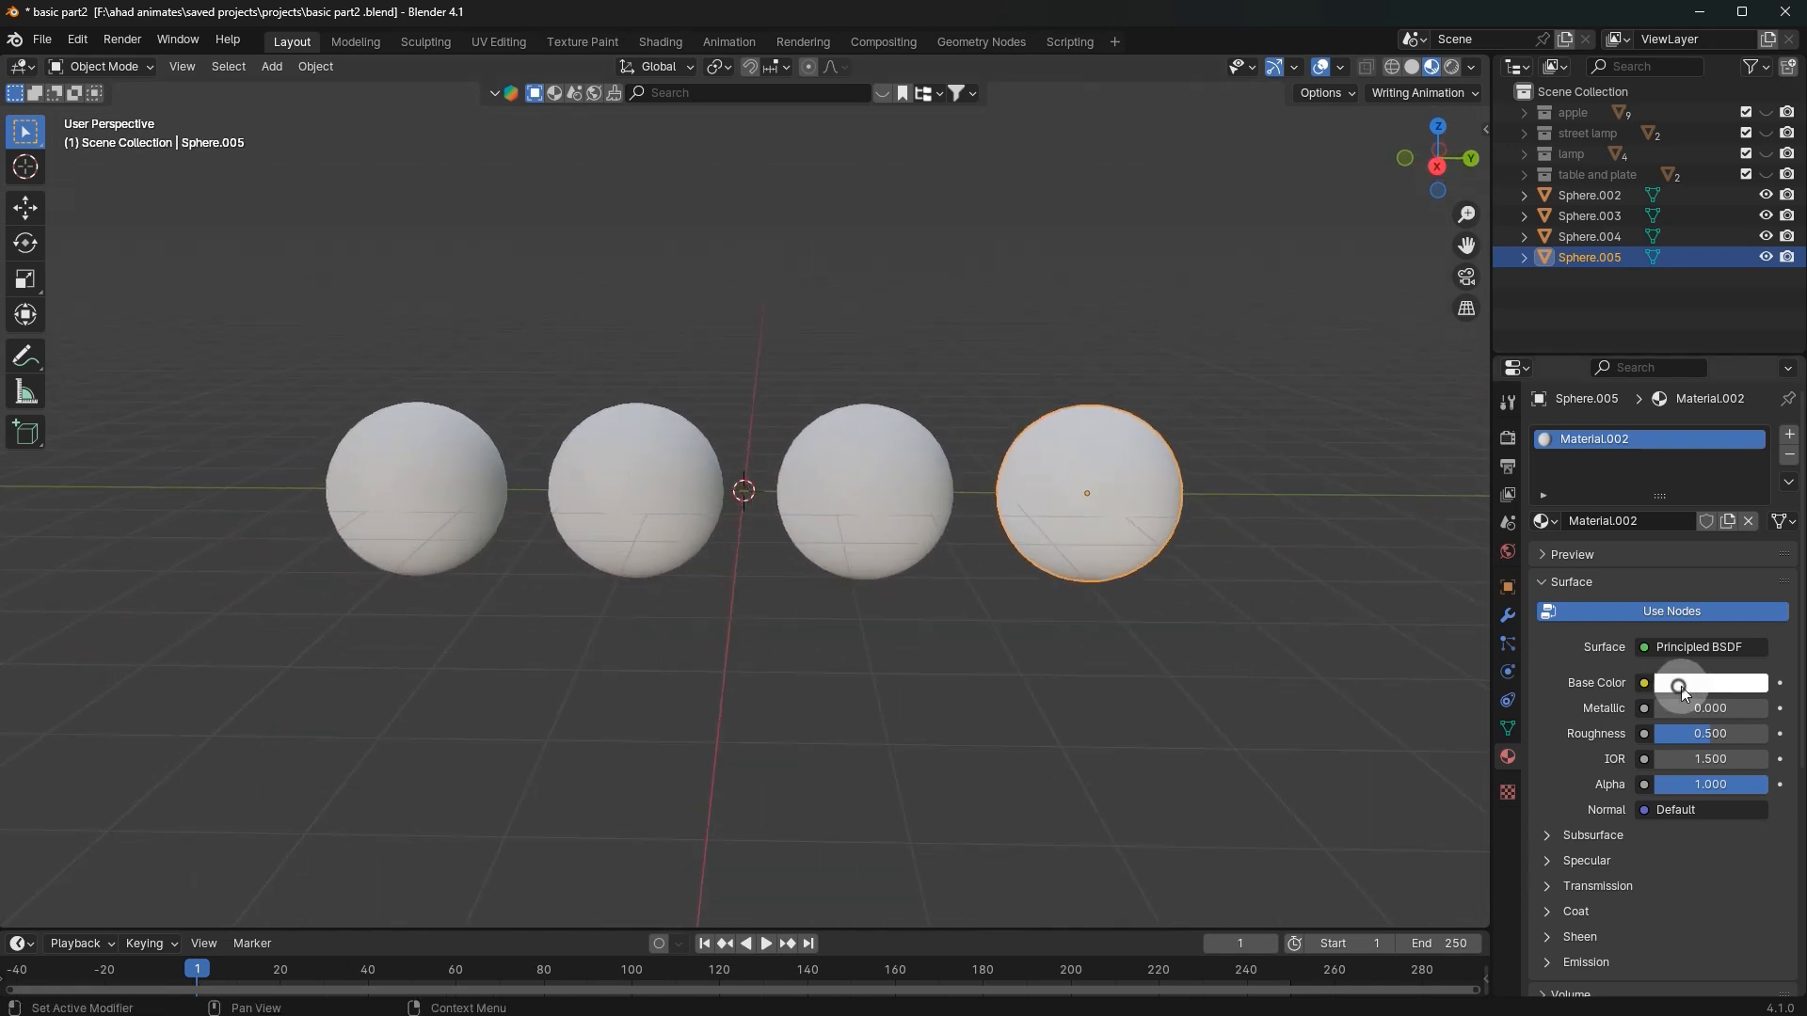
left_click(1710, 682)
left_click_drag(1634, 472, 1582, 421)
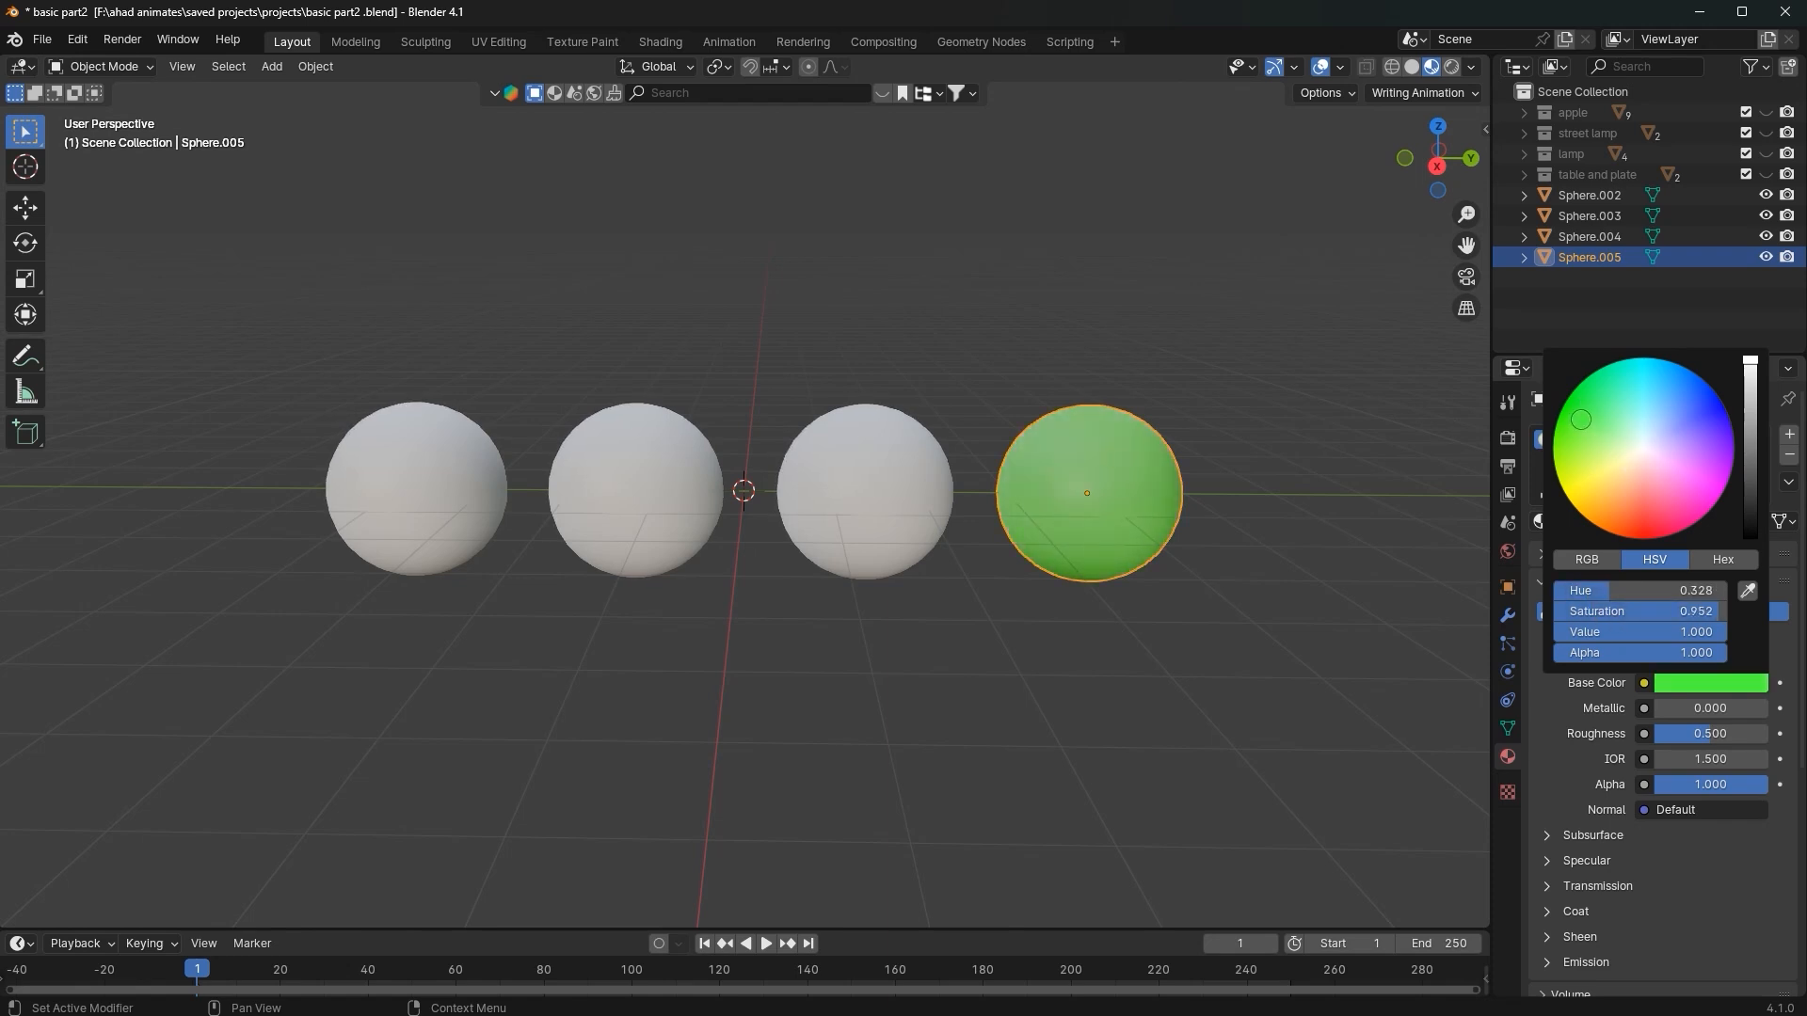
left_click_drag(1755, 381, 1650, 446)
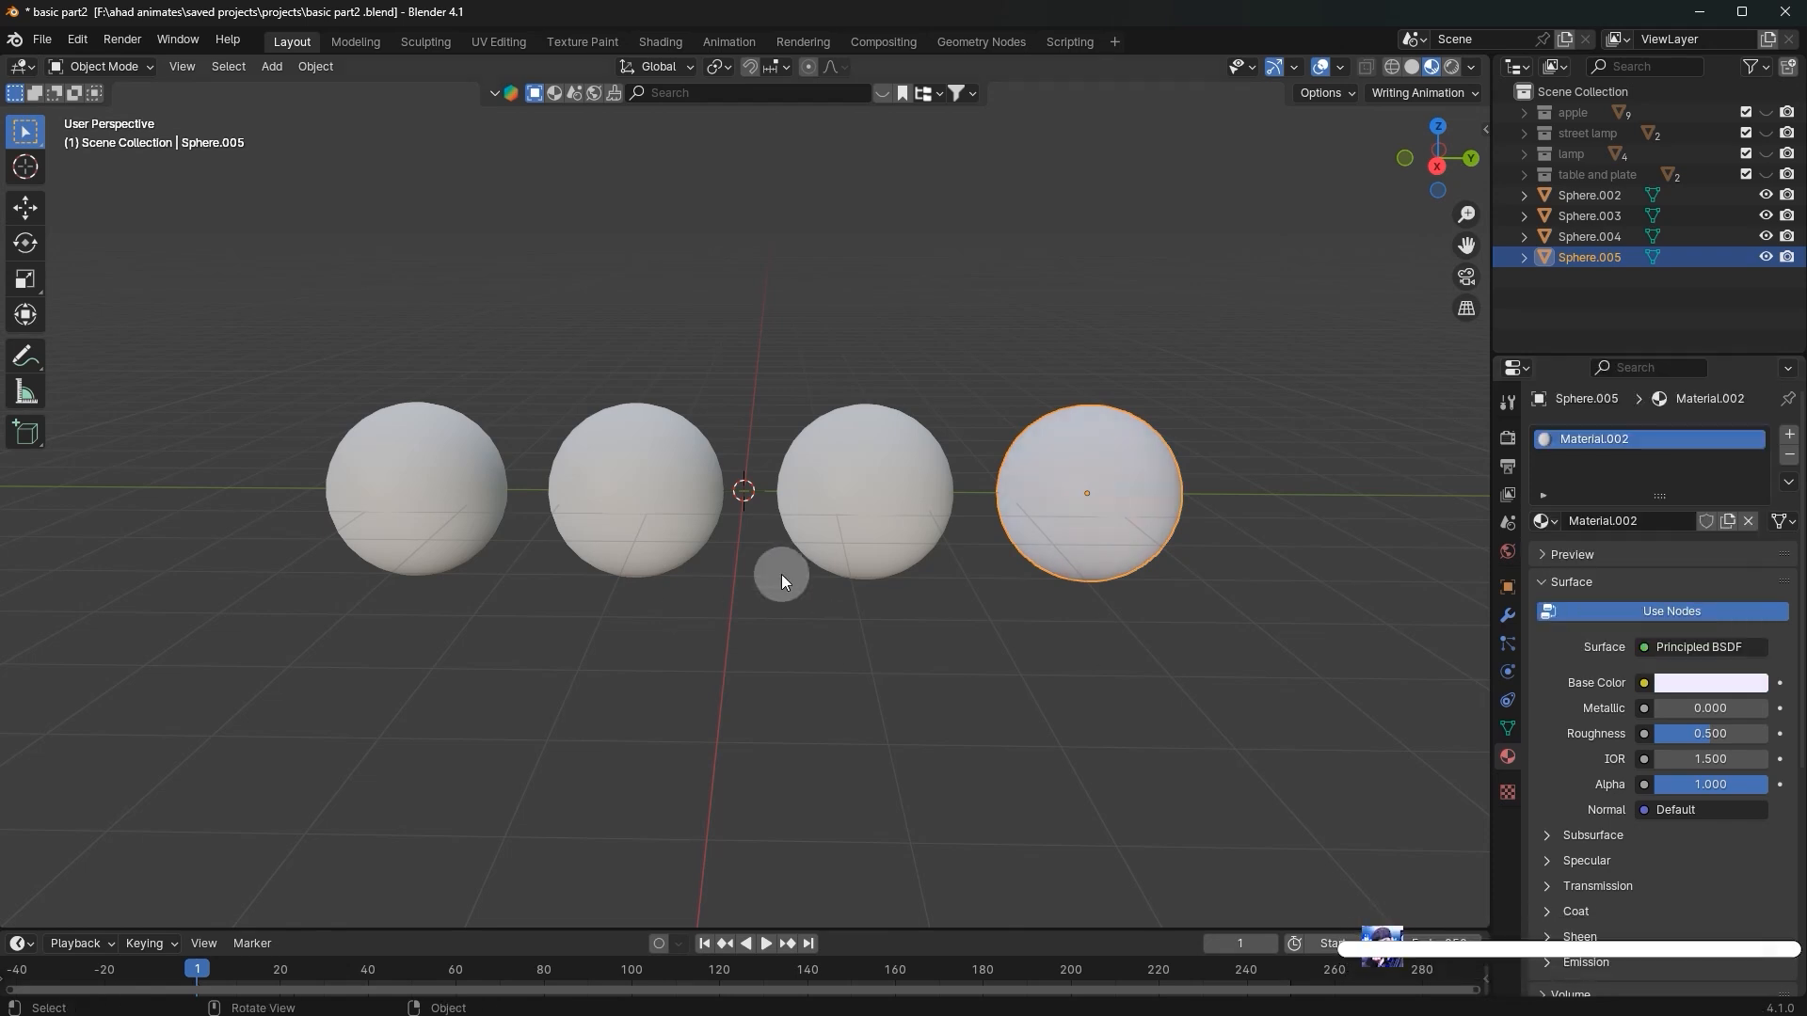
Step: Set Metallic to 1.000 on Sphere.005's material and inspect its surface from several angles
scroll(1684, 603, "down", 2)
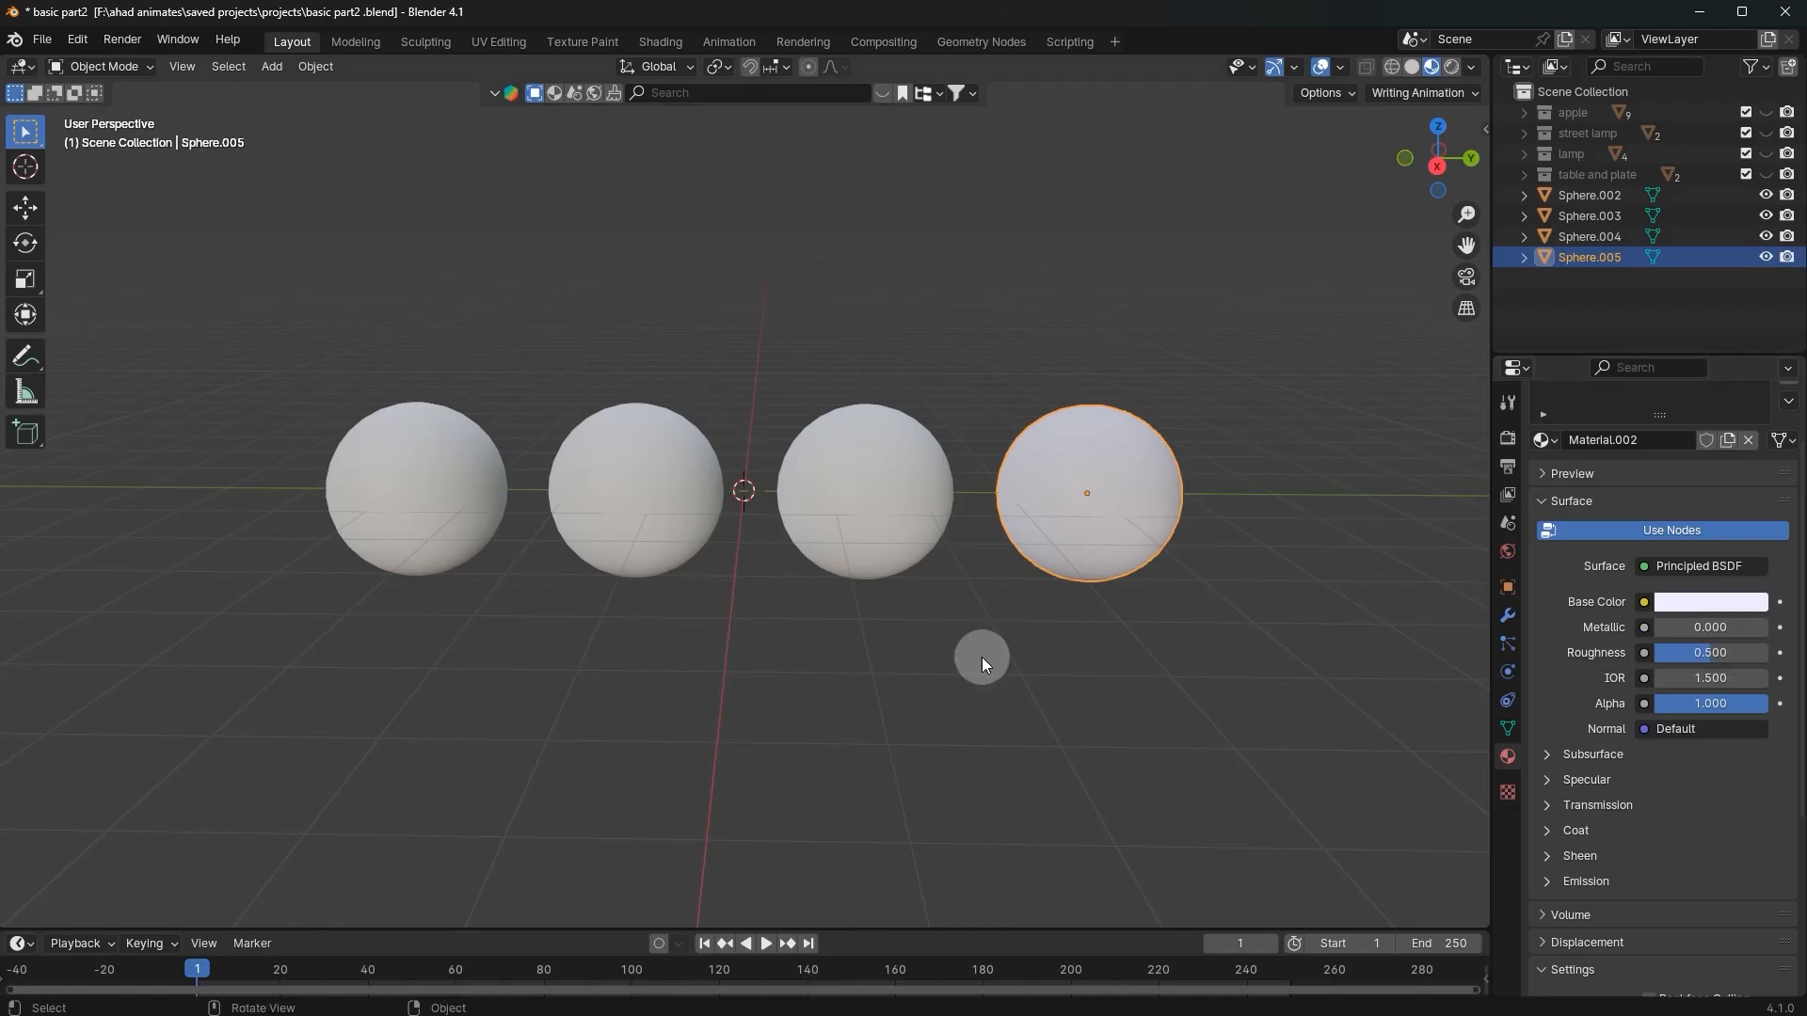
left_click(877, 575)
left_click(973, 478)
middle_click_drag(1075, 527, 1487, 591)
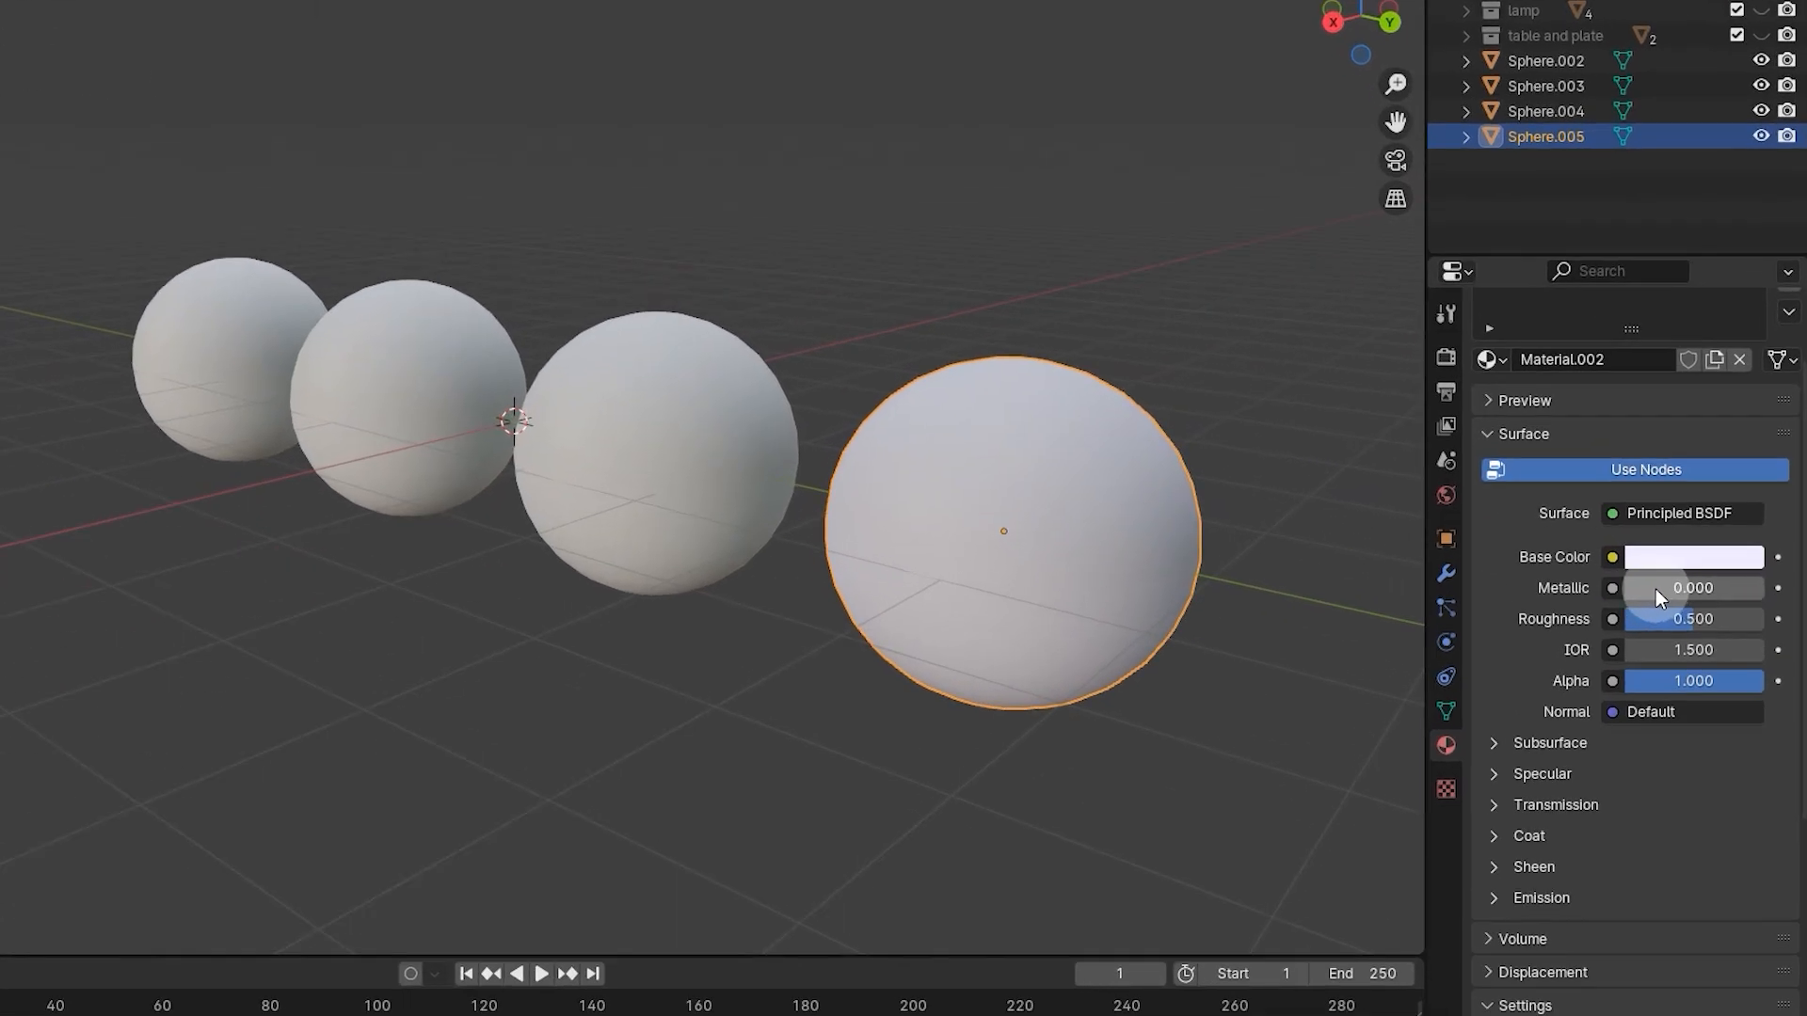
left_click_drag(1656, 589, 1788, 589)
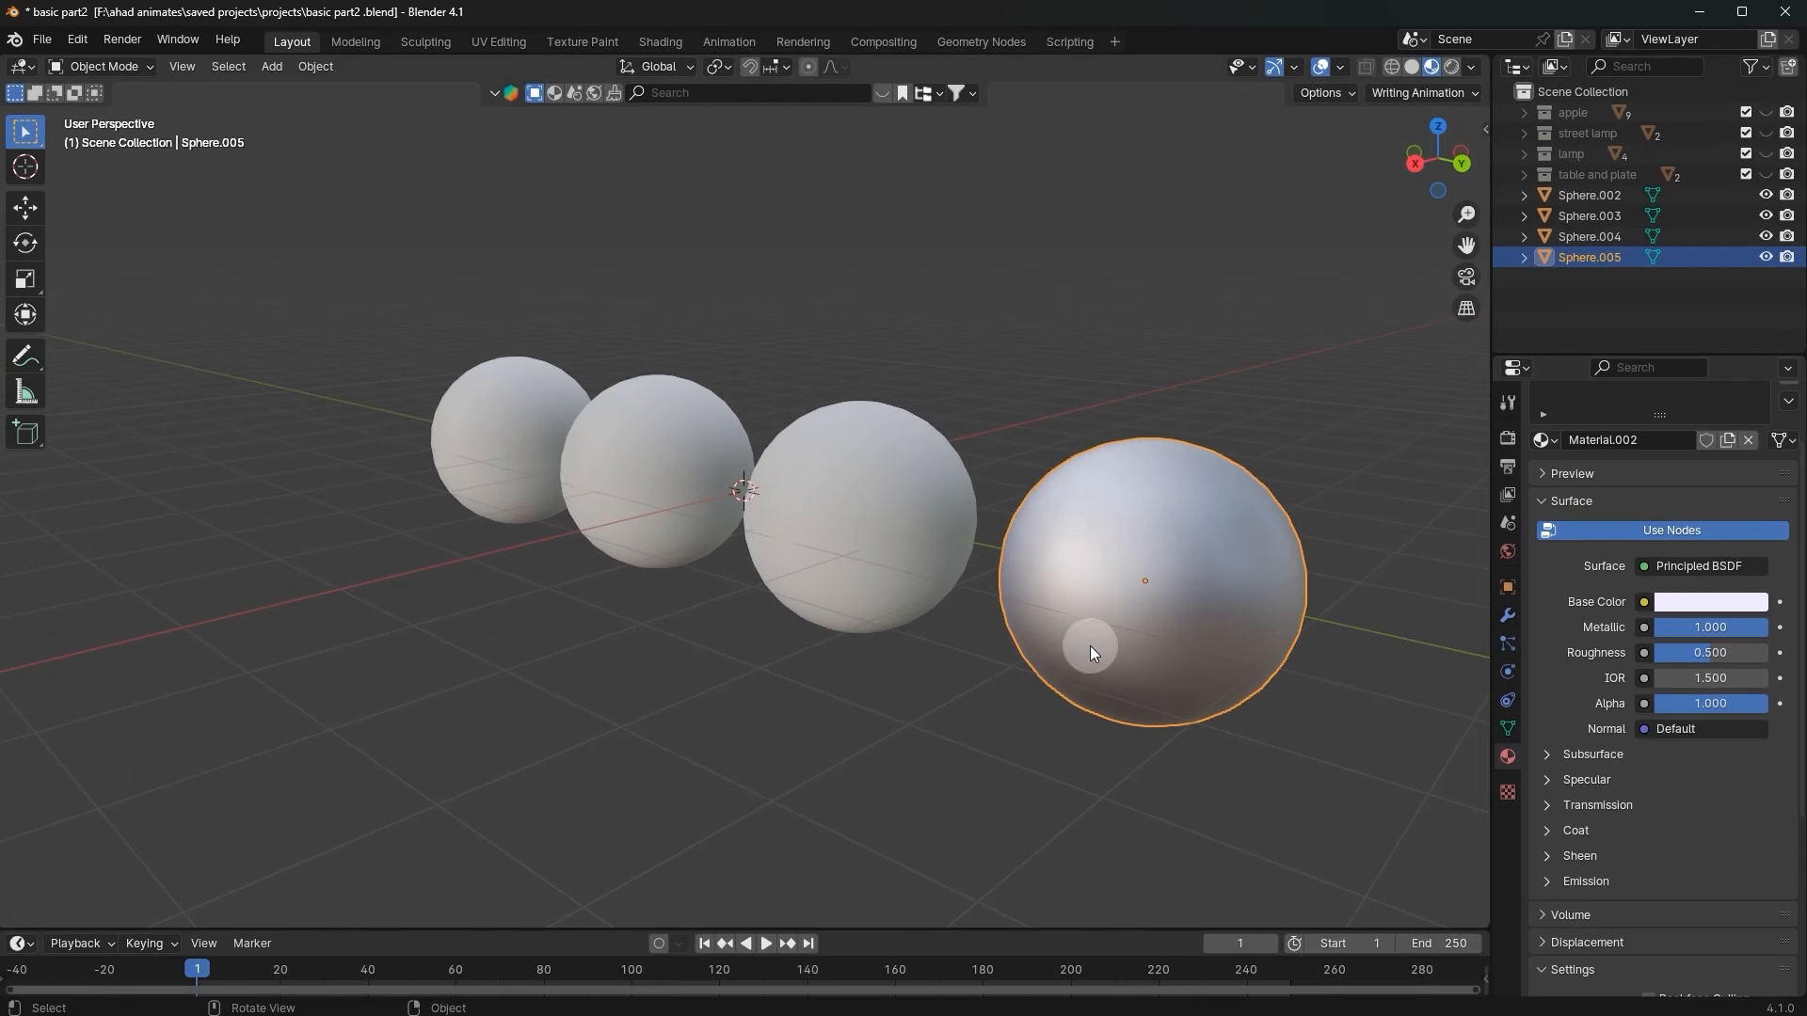
scroll(945, 537, "up", 1)
middle_click_drag(945, 538, 950, 536)
middle_click_drag(1101, 585, 1028, 580)
left_click(1122, 252)
scroll(1076, 514, "down", 1)
middle_click_drag(1076, 514, 1603, 601)
Step: Lower Sphere.005's Metallic to 0.557 for comparison and return it to 1.000
left_click(1153, 525)
left_click_drag(1741, 626, 1678, 627)
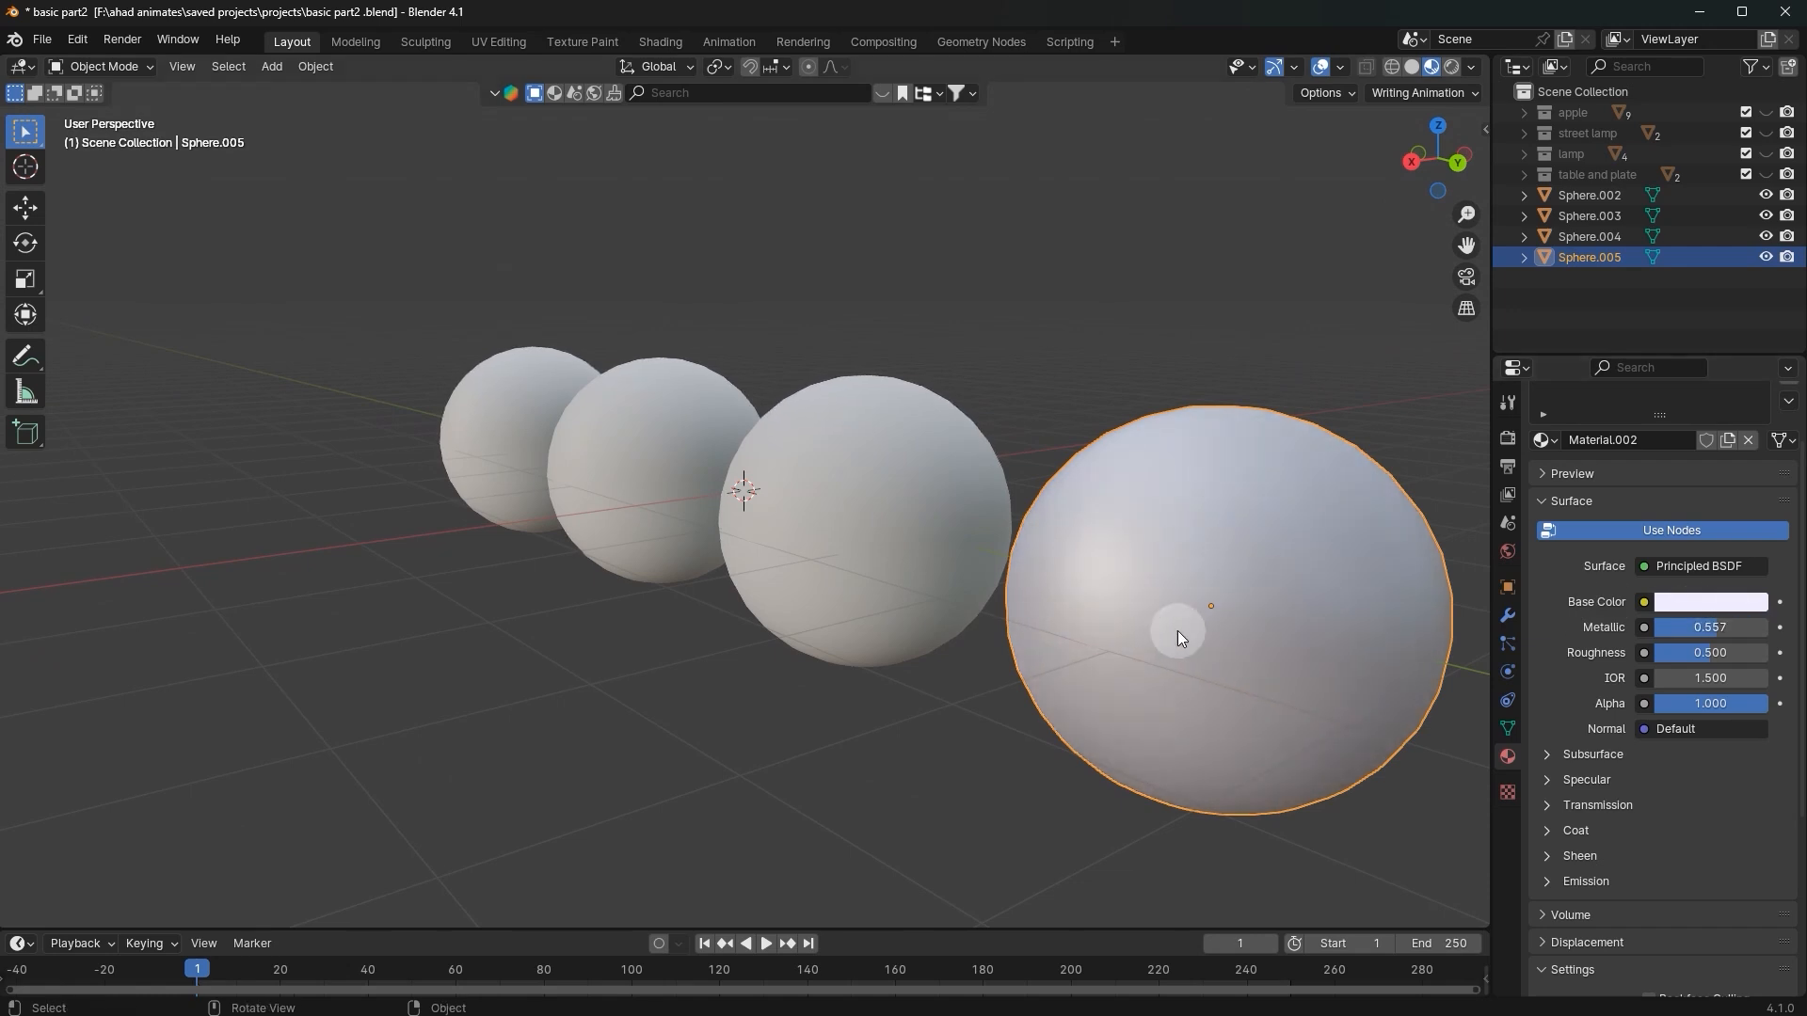
left_click(1217, 405)
middle_click_drag(1218, 418, 1169, 392)
left_click(1026, 453)
mouse_move(1709, 627)
left_mouse_down()
mouse_move(1656, 627)
mouse_move(1770, 627)
left_mouse_up()
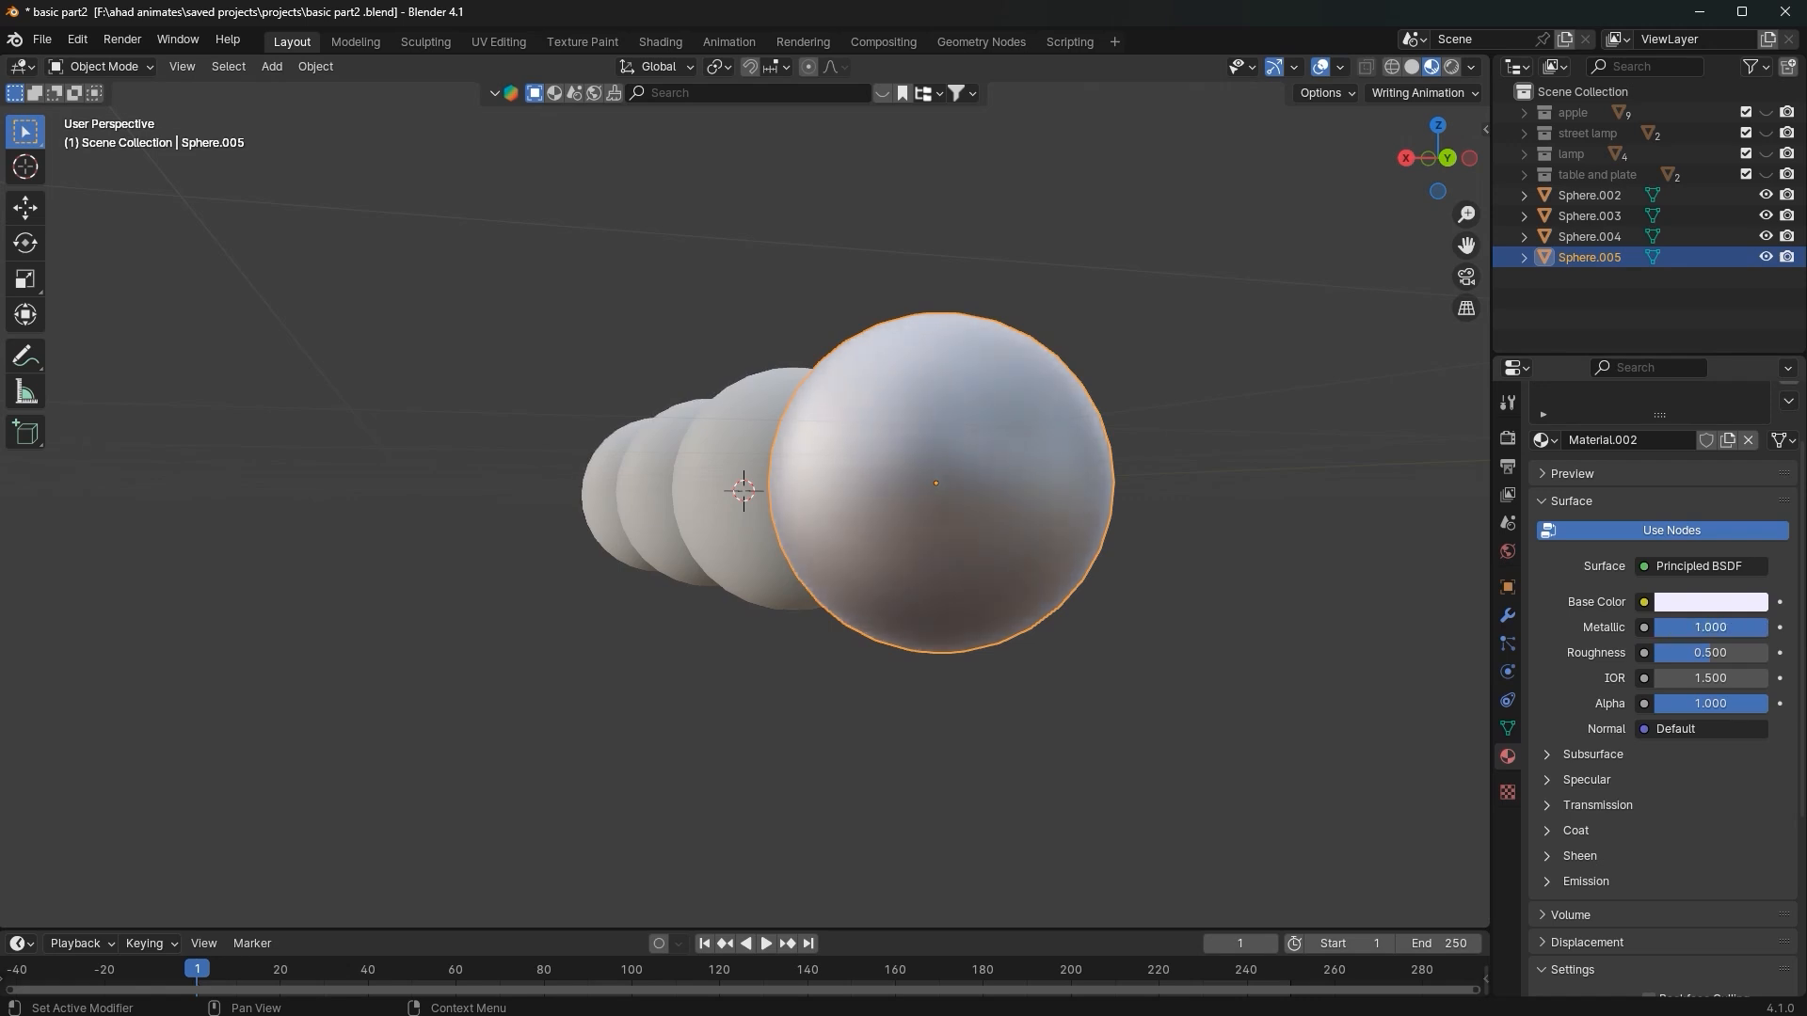
Step: Inspect the metallic Sphere.005 up close and lower its Roughness to 0.115
left_click(1070, 792)
middle_click_drag(1069, 792, 1209, 813)
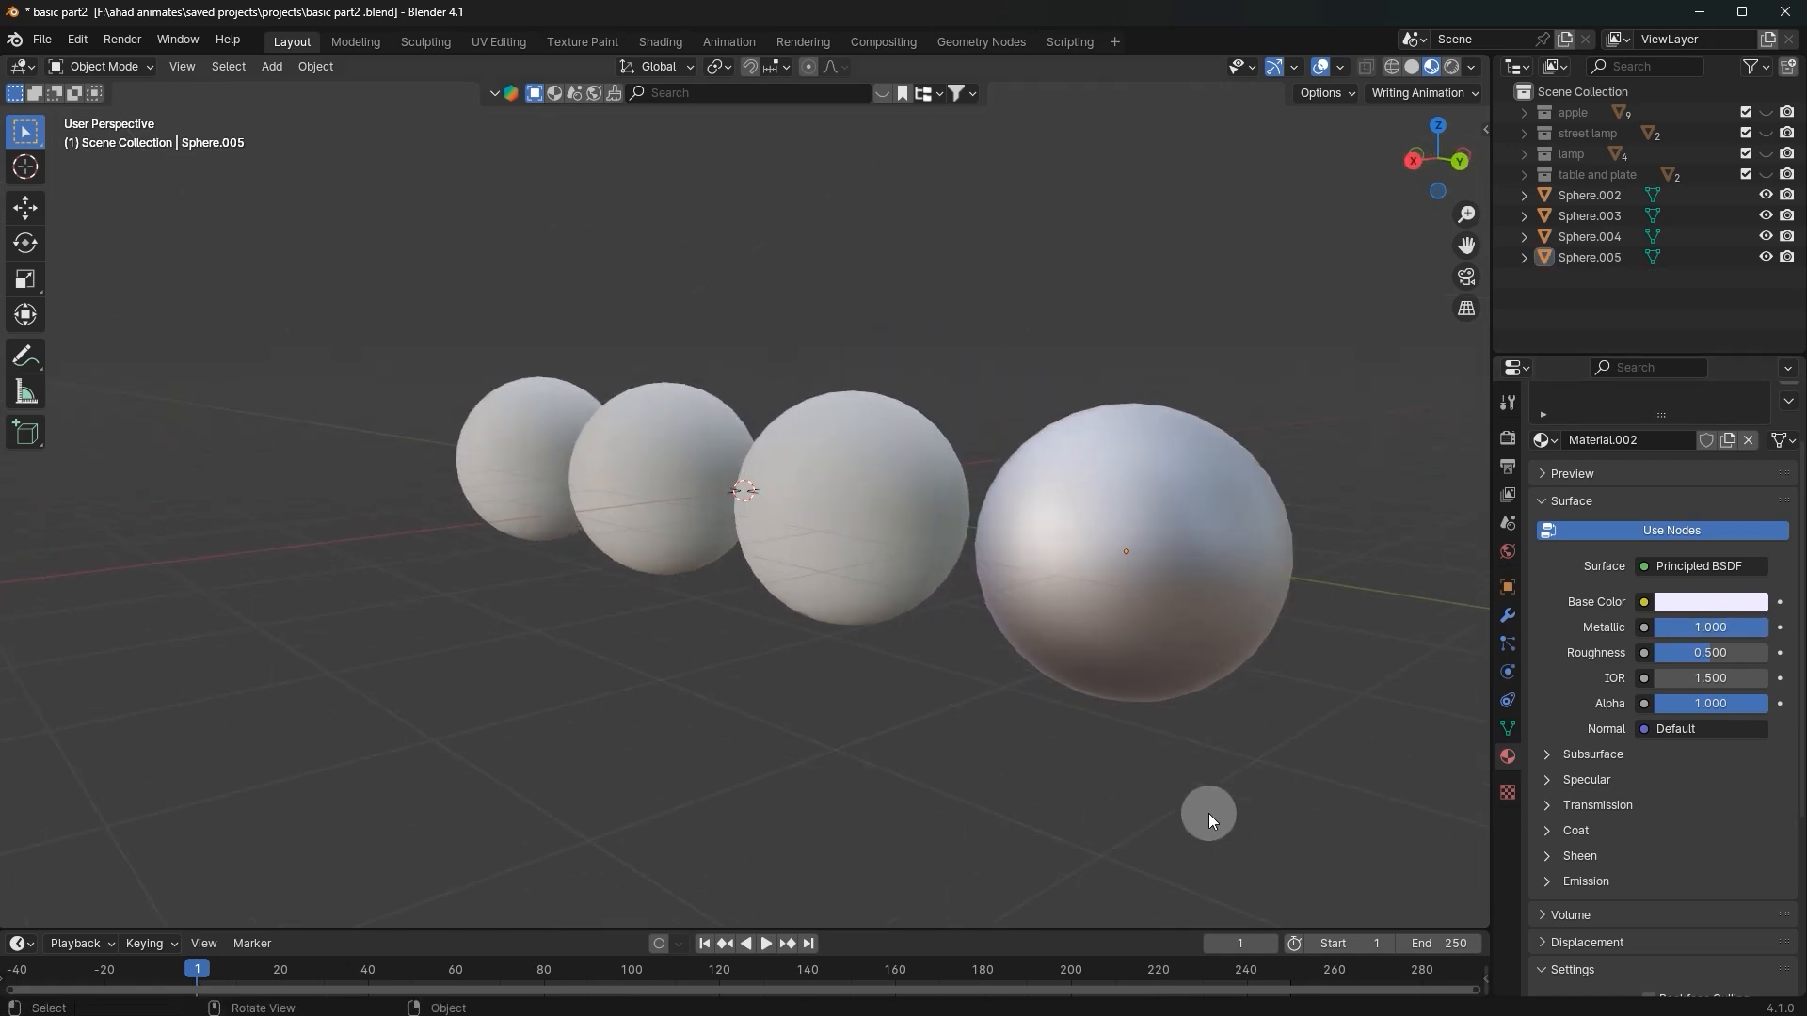
left_click(1198, 612)
scroll(1276, 620, "up", 2)
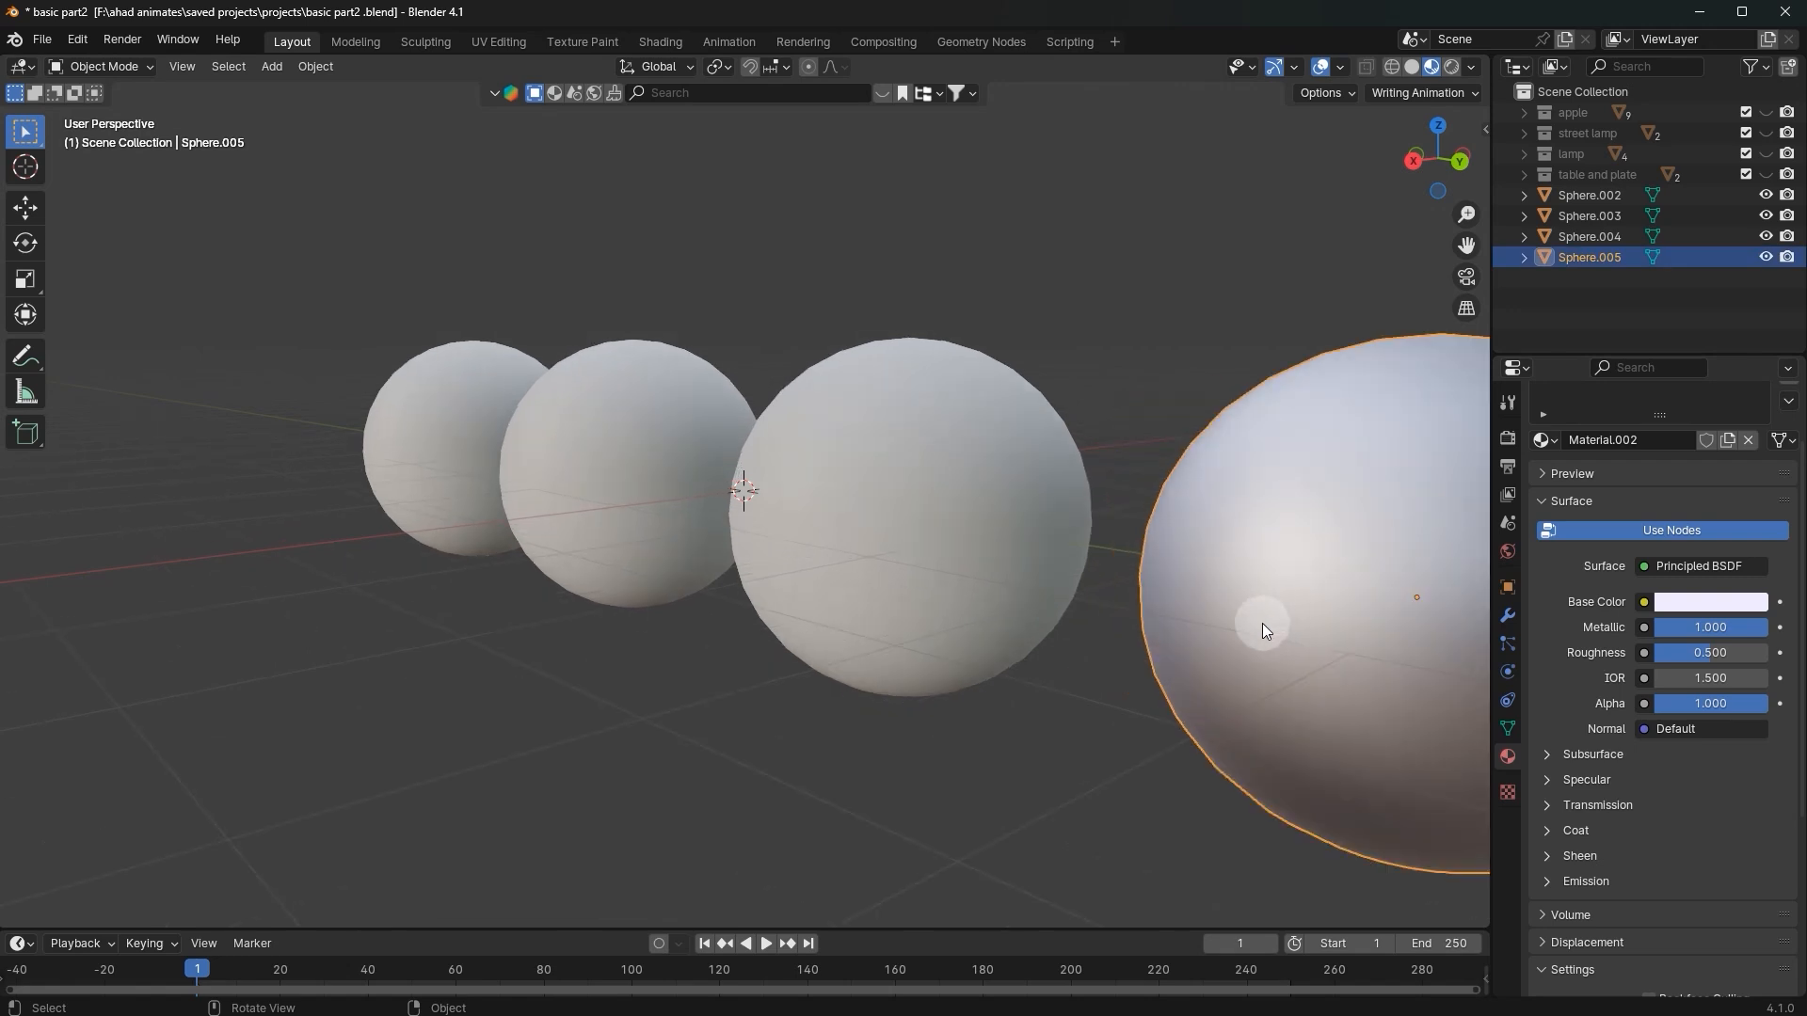
middle_click_drag(1257, 623, 1134, 504)
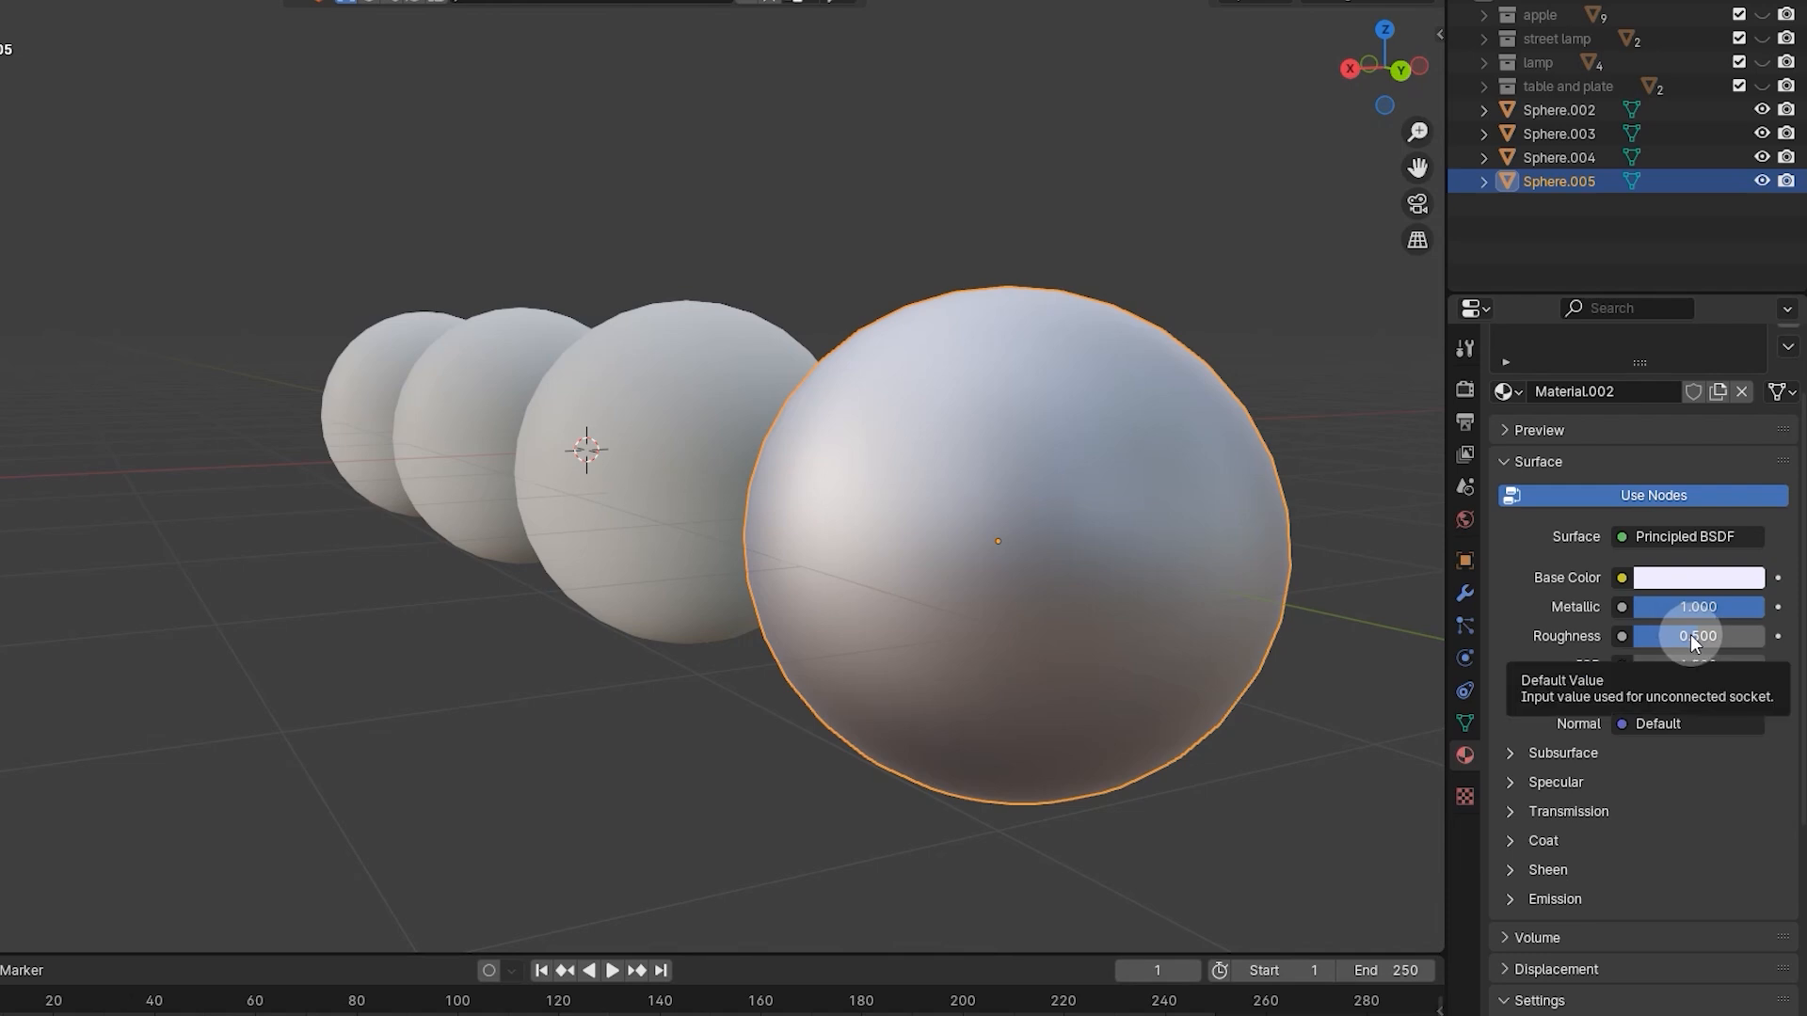
mouse_move(997, 499)
middle_mouse_down()
mouse_move(918, 506)
mouse_move(1013, 524)
middle_mouse_up()
left_click(1087, 150)
left_click(1218, 479)
mouse_move(1692, 638)
left_mouse_down()
mouse_move(1701, 652)
mouse_move(1667, 653)
left_mouse_up()
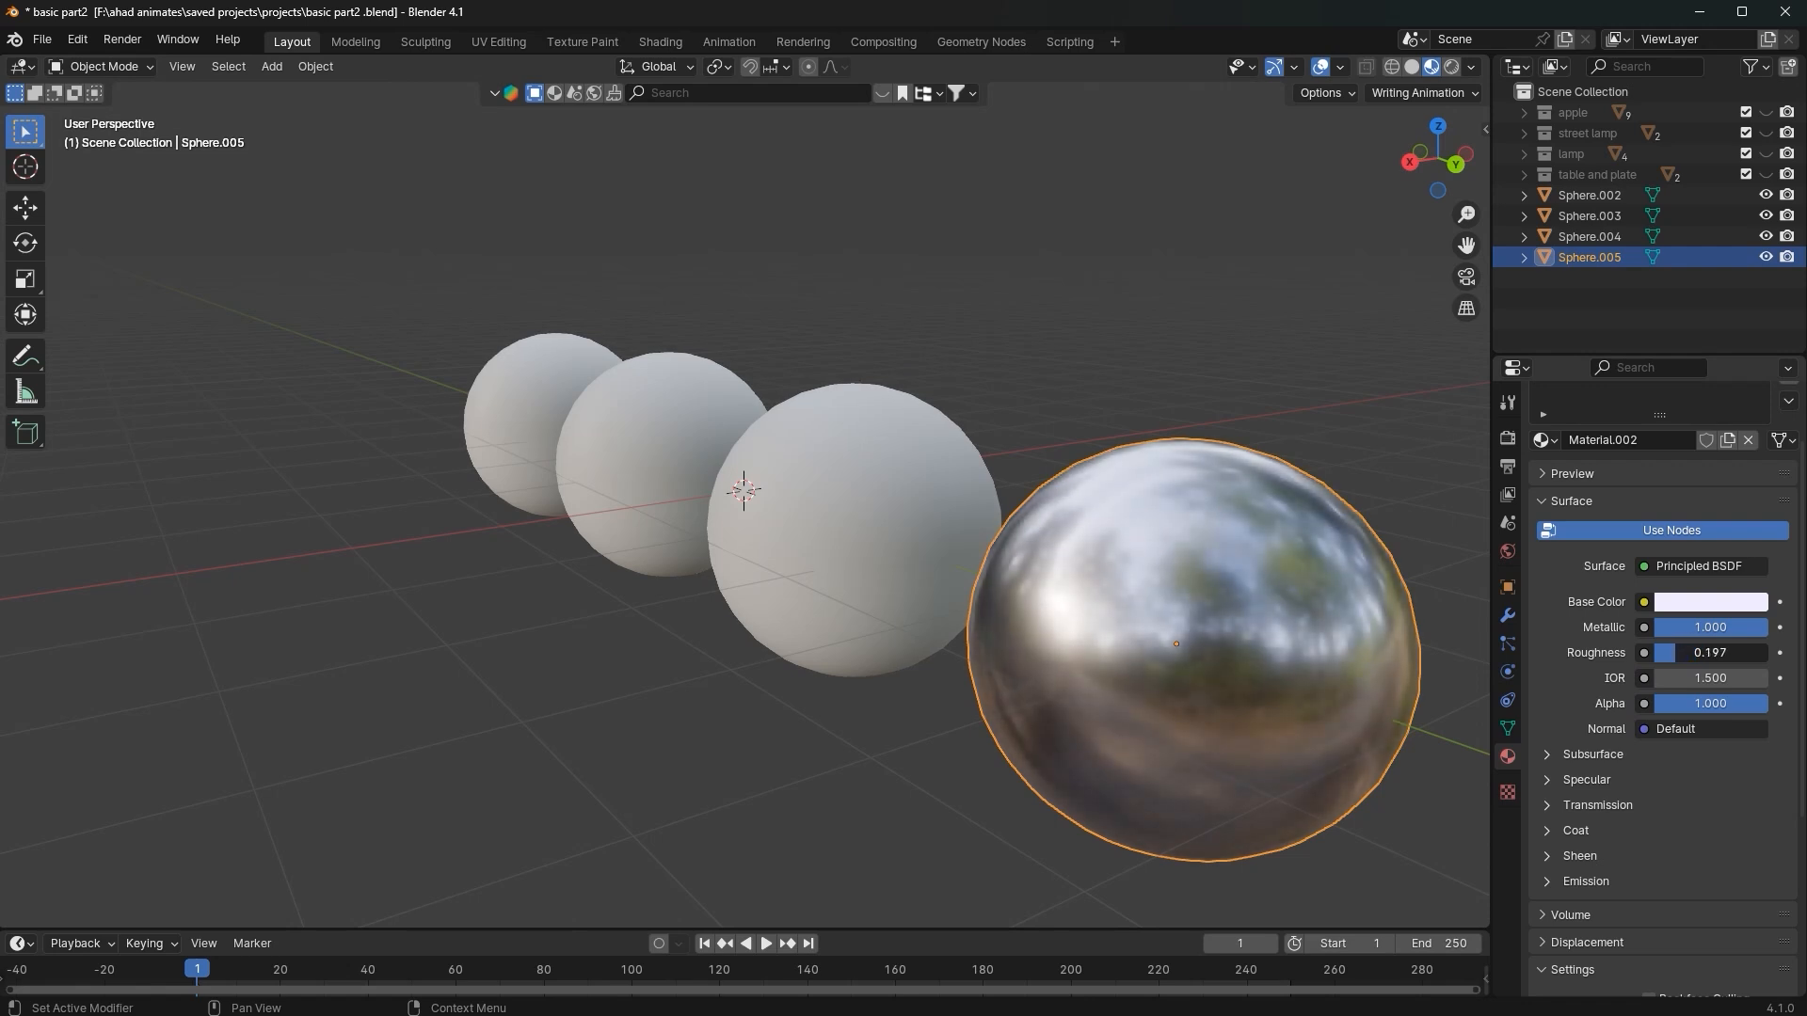
Step: Examine the polished metallic sphere's reflections and the row of white spheres from several sides
middle_click_drag(1322, 715, 1291, 670, "ctrl")
scroll(1121, 591, "down", 1)
scroll(884, 495, "down", 2)
middle_click_drag(885, 495, 1125, 479)
left_click_drag(1124, 479, 1089, 585)
middle_click_drag(927, 463, 958, 431)
scroll(816, 528, "up", 3)
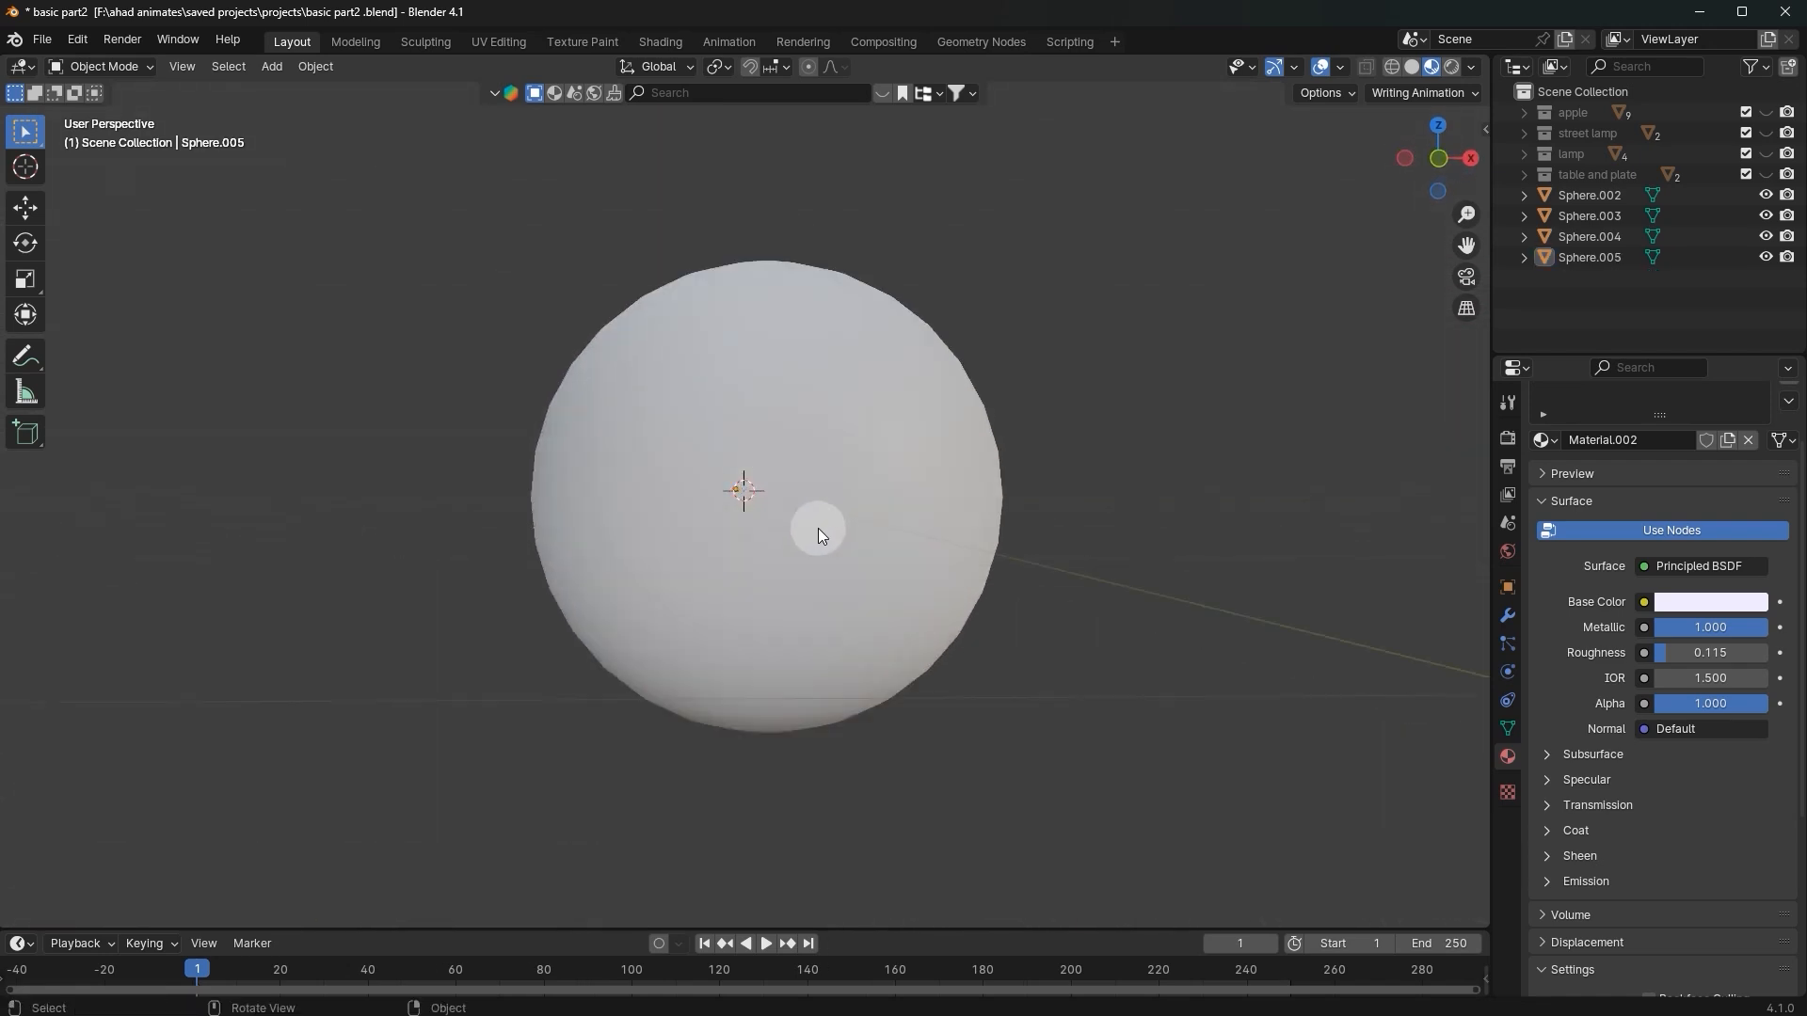
middle_click_drag(817, 528, 983, 590)
scroll(1028, 517, "up", 1)
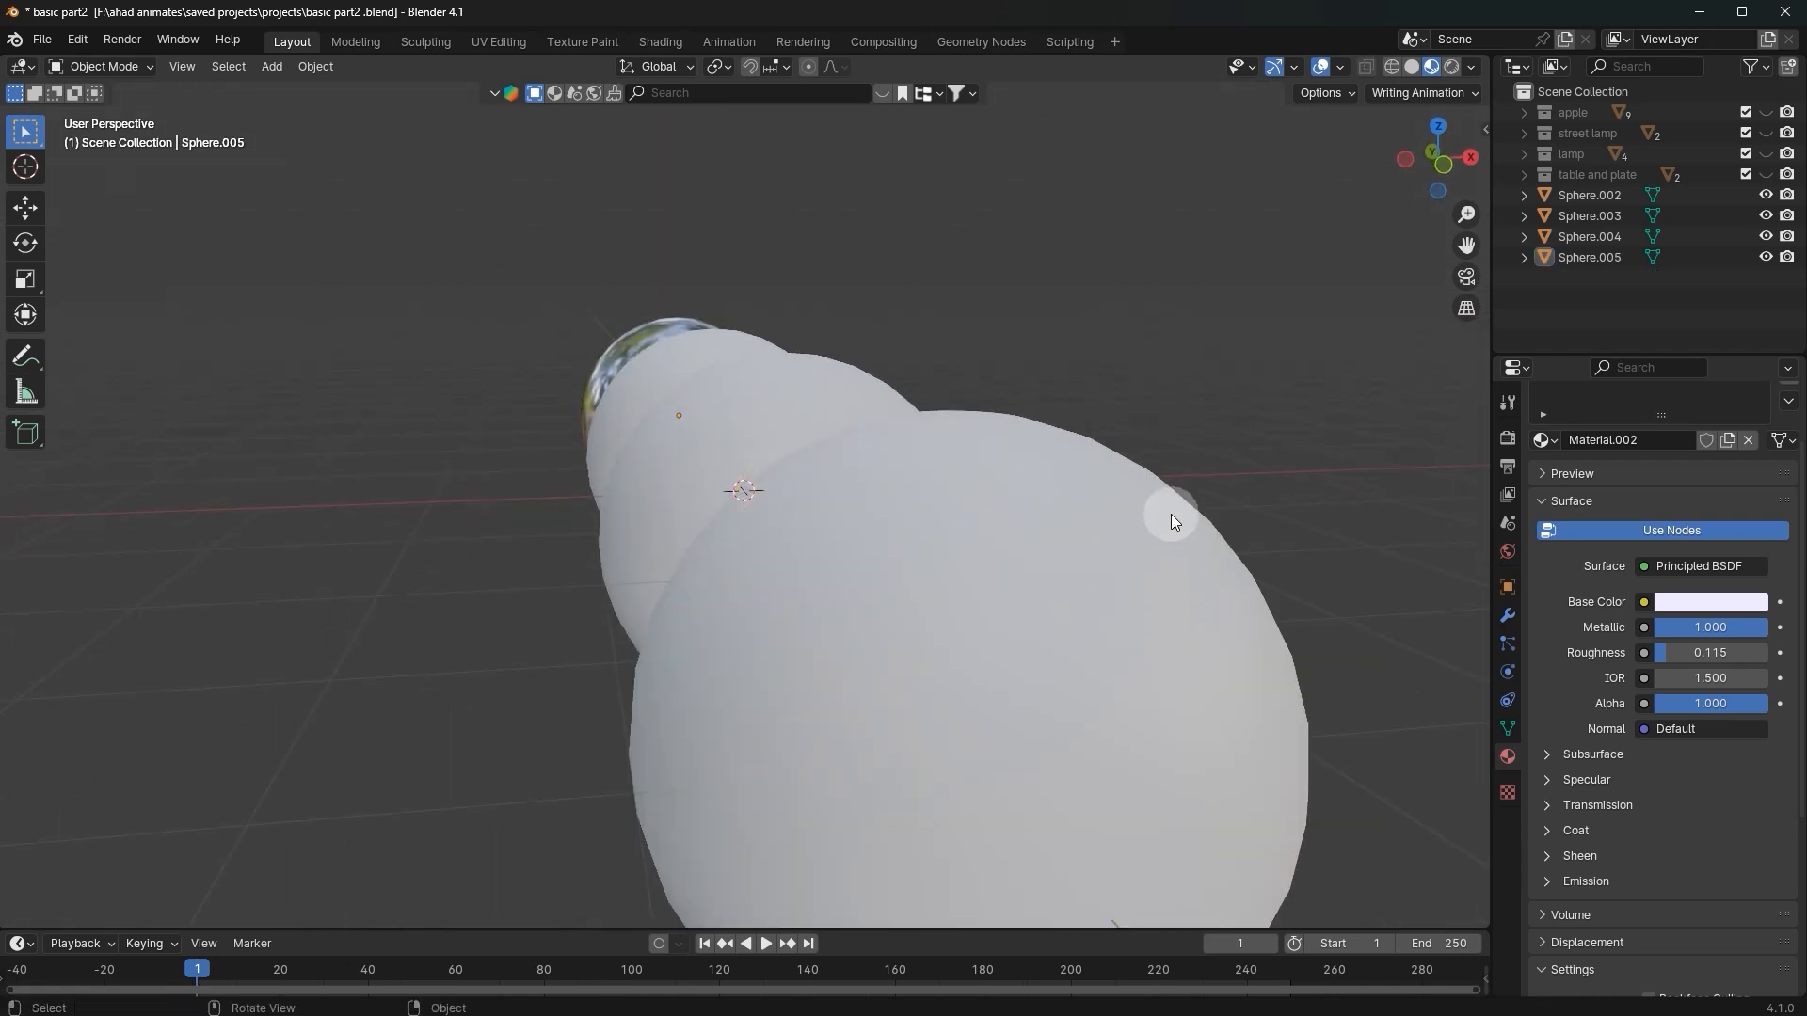
key("n")
left_click(1480, 226)
key("n")
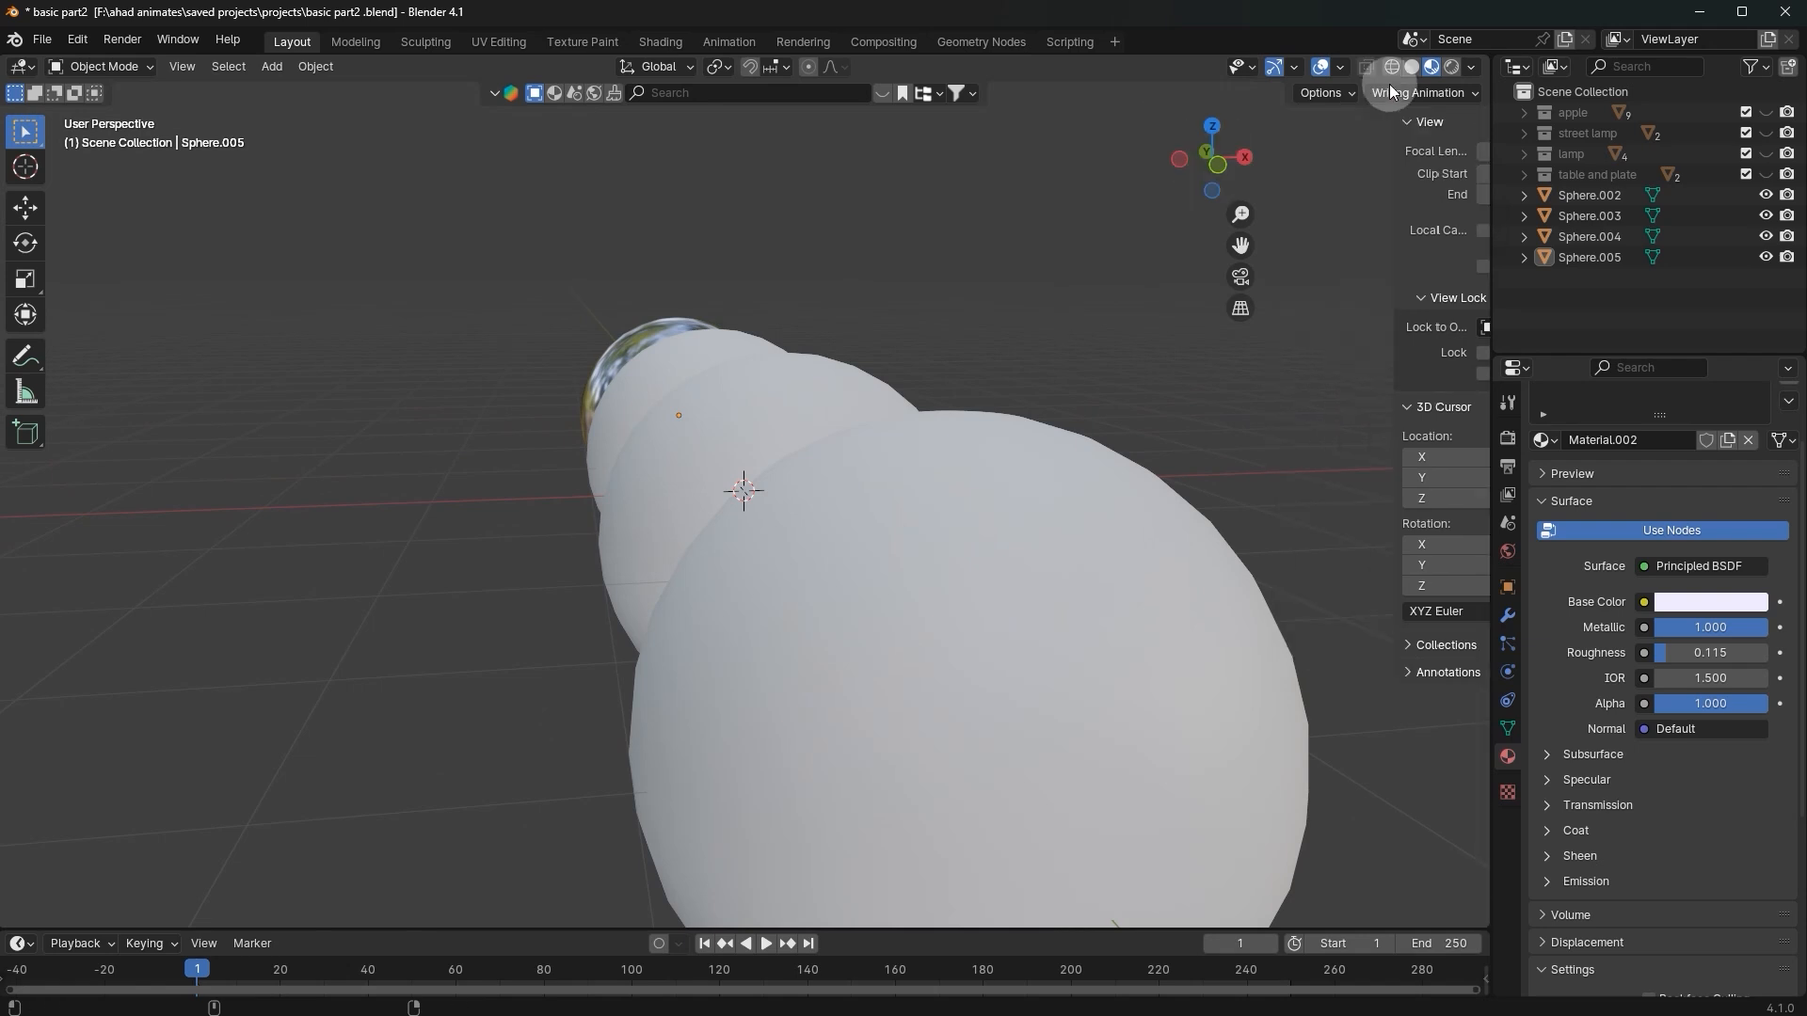
Step: Turn Scene Lights and Scene World on for the Material Preview, view the spheres, and turn both off again
left_click(1471, 67)
left_click(1354, 167)
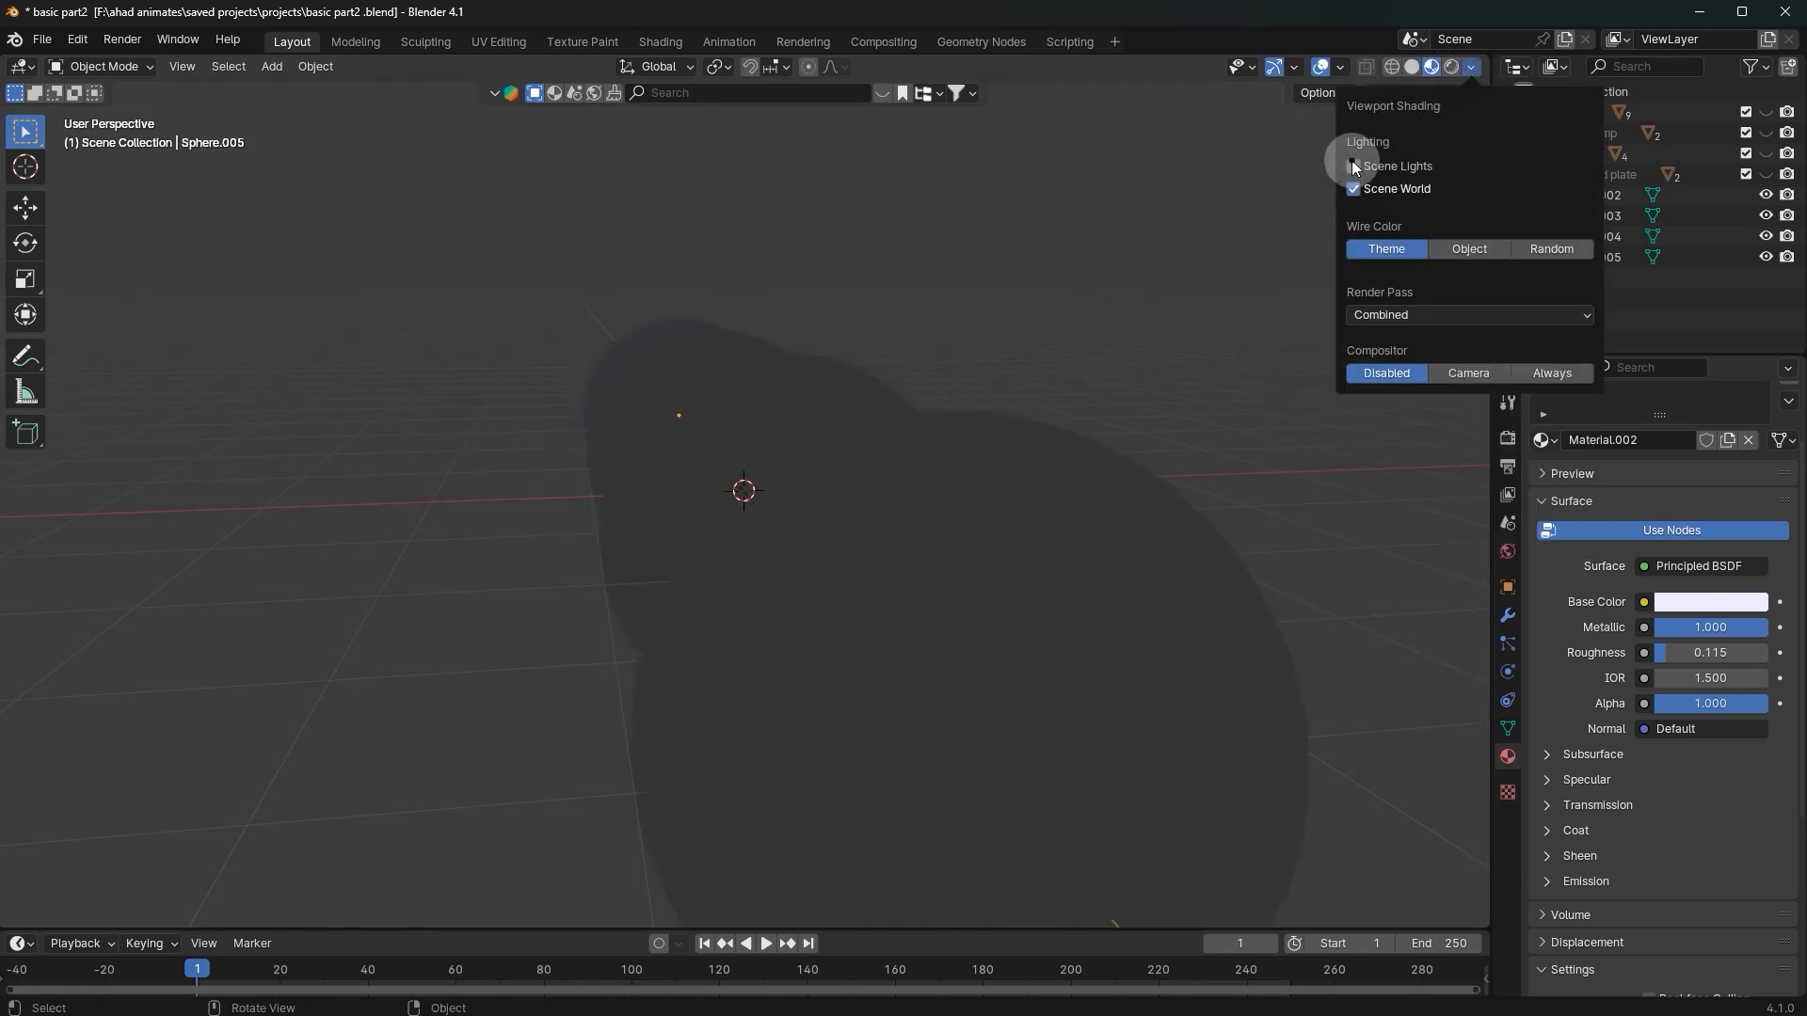
mouse_move(835, 303)
middle_mouse_down()
mouse_move(901, 398)
mouse_move(873, 379)
mouse_move(850, 288)
mouse_move(859, 302)
mouse_move(822, 336)
mouse_move(964, 241)
middle_mouse_up()
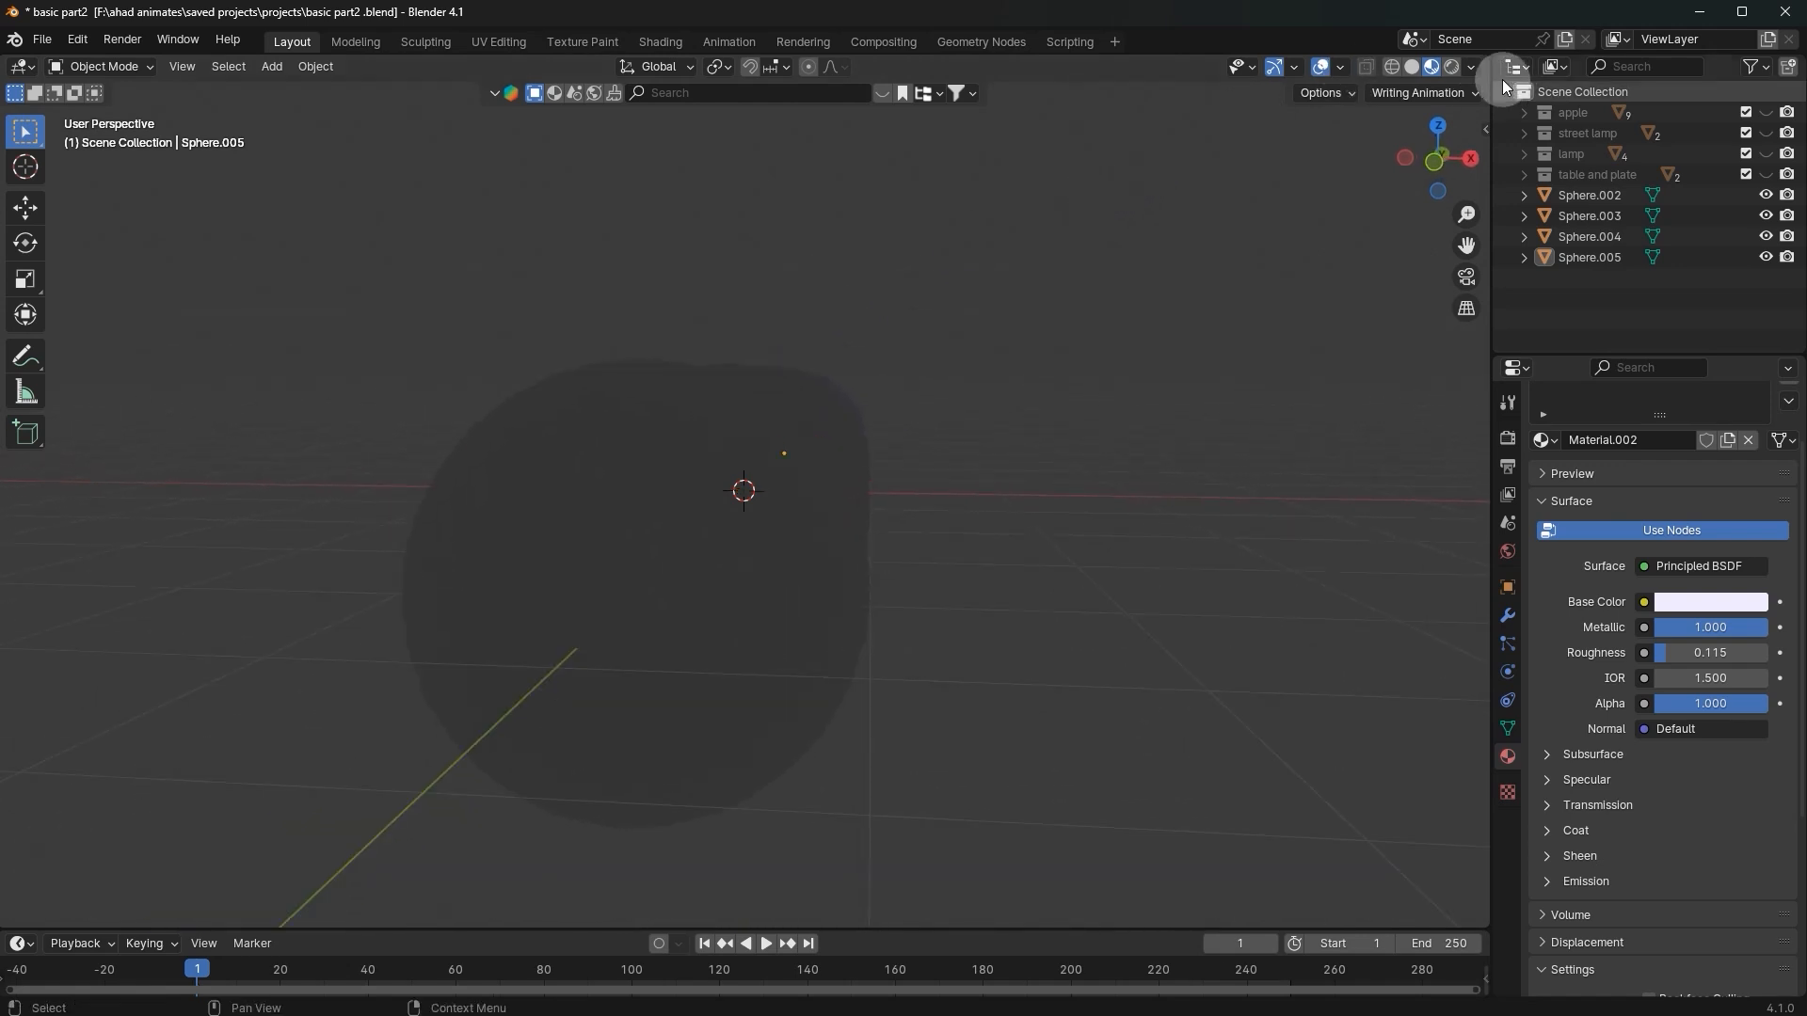
left_click(1470, 65)
left_click(1353, 167)
left_click(1355, 190)
mouse_move(991, 280)
middle_mouse_down()
mouse_move(907, 282)
mouse_move(990, 250)
middle_mouse_up()
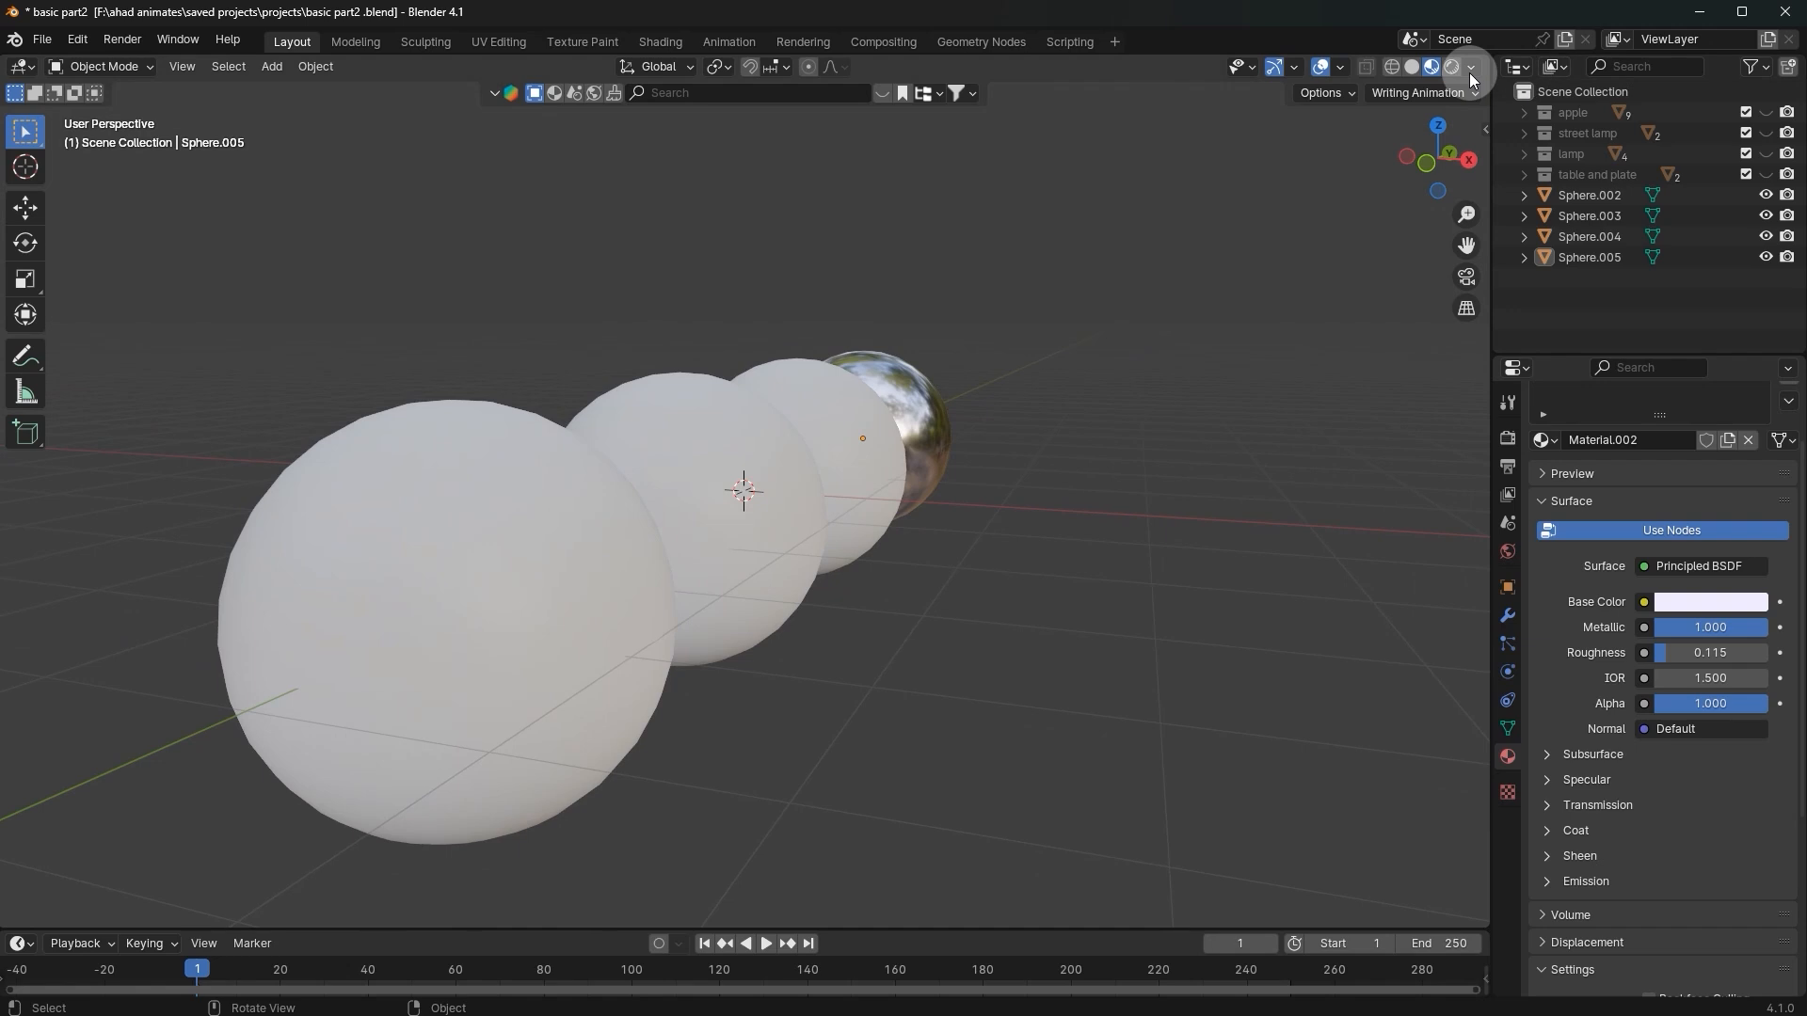
Step: Try the blue-sky field and street environment lighting presets and examine the metallic sphere's reflections
left_click(1471, 67)
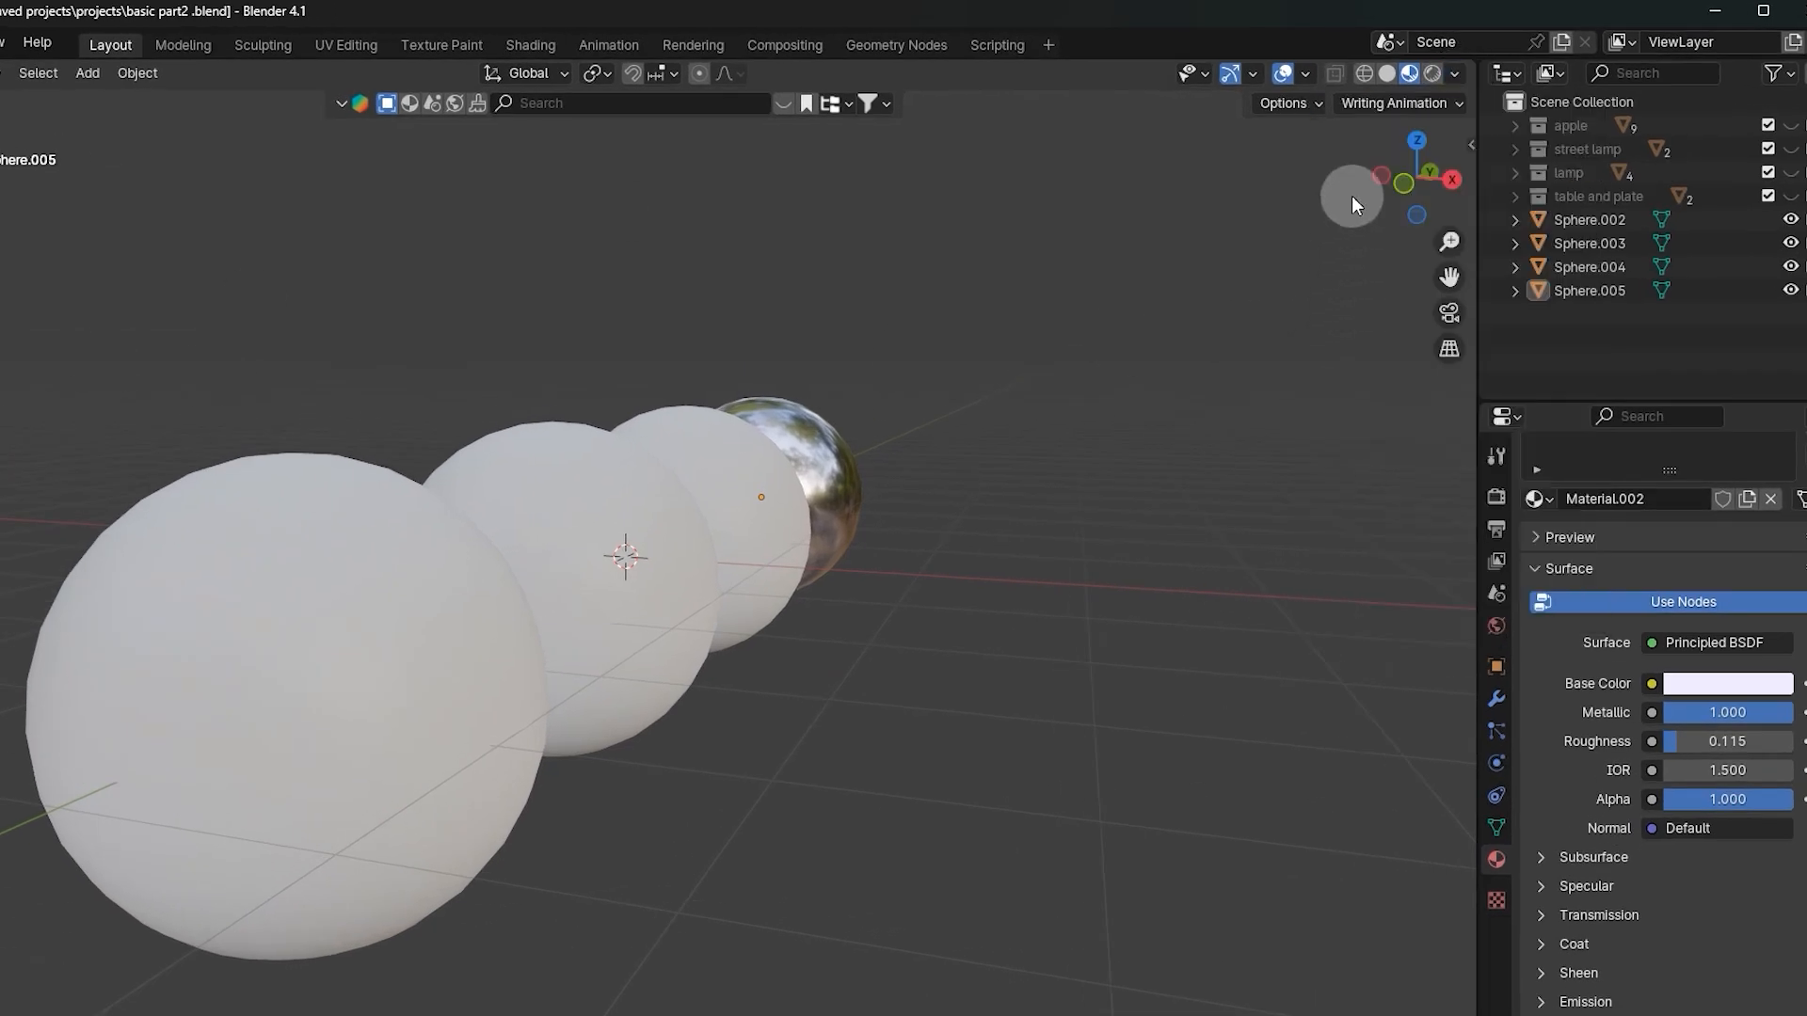
left_click(1455, 73)
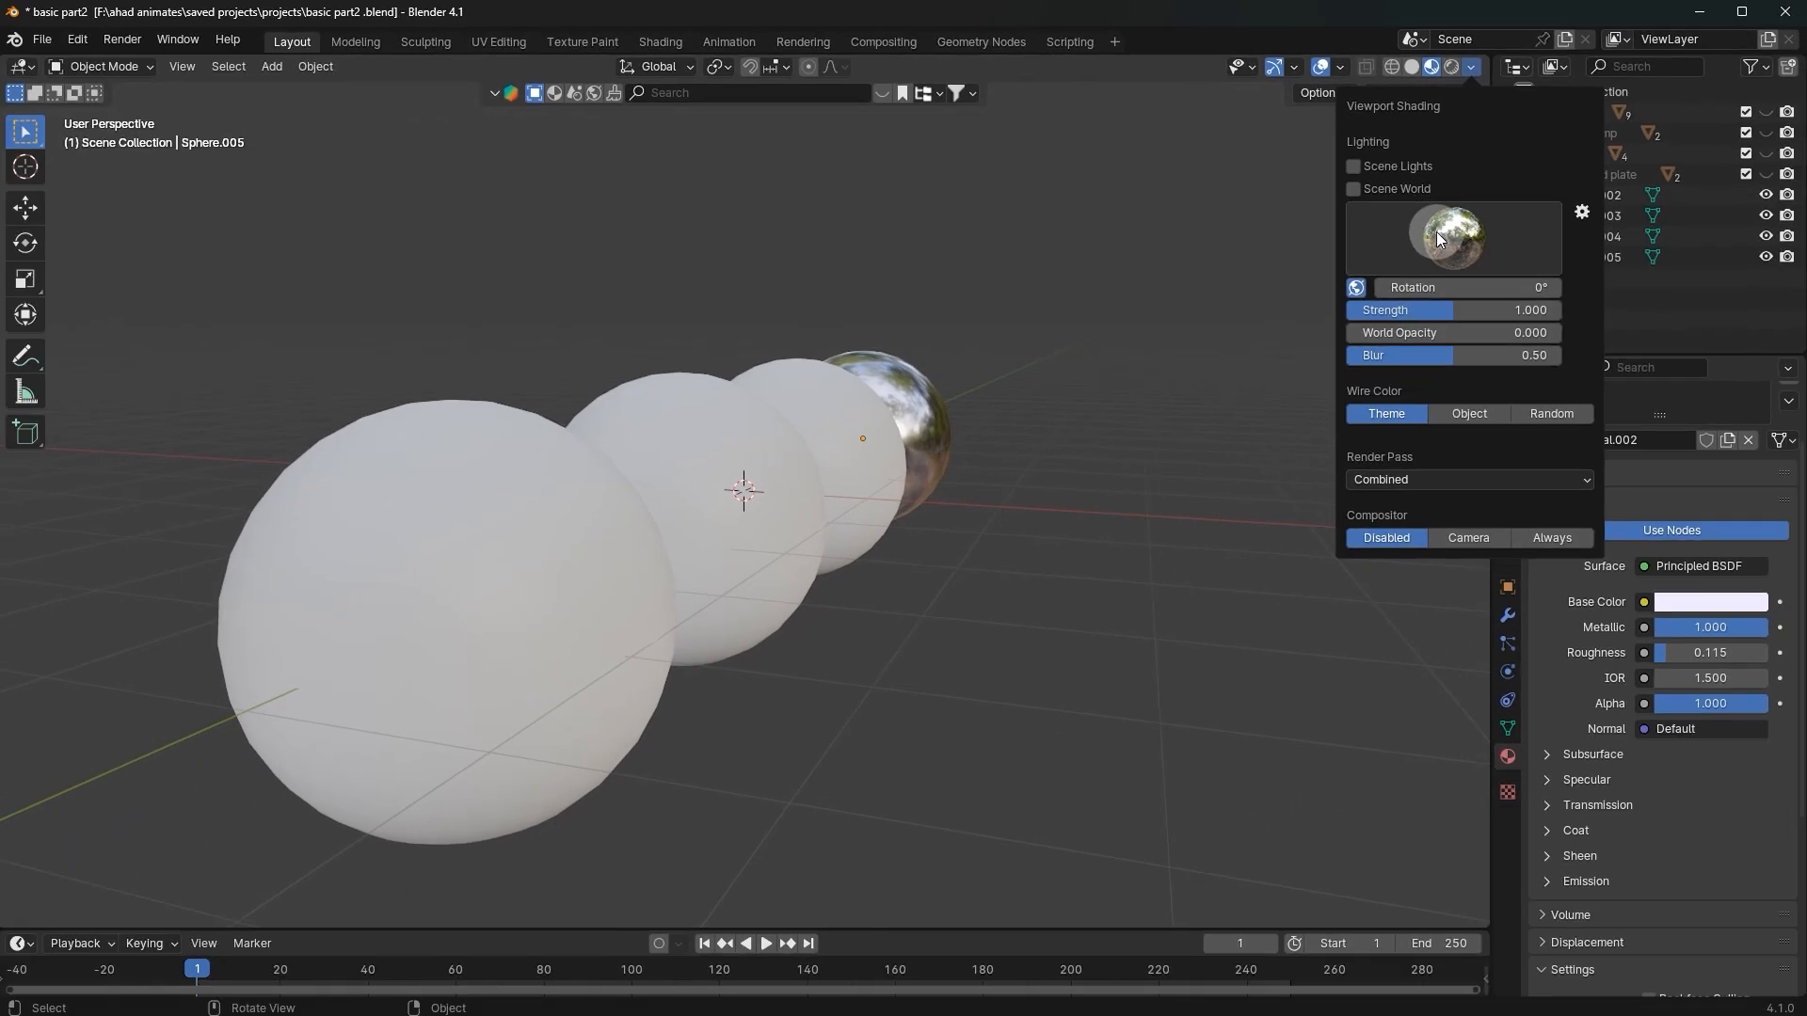
left_click(1414, 262)
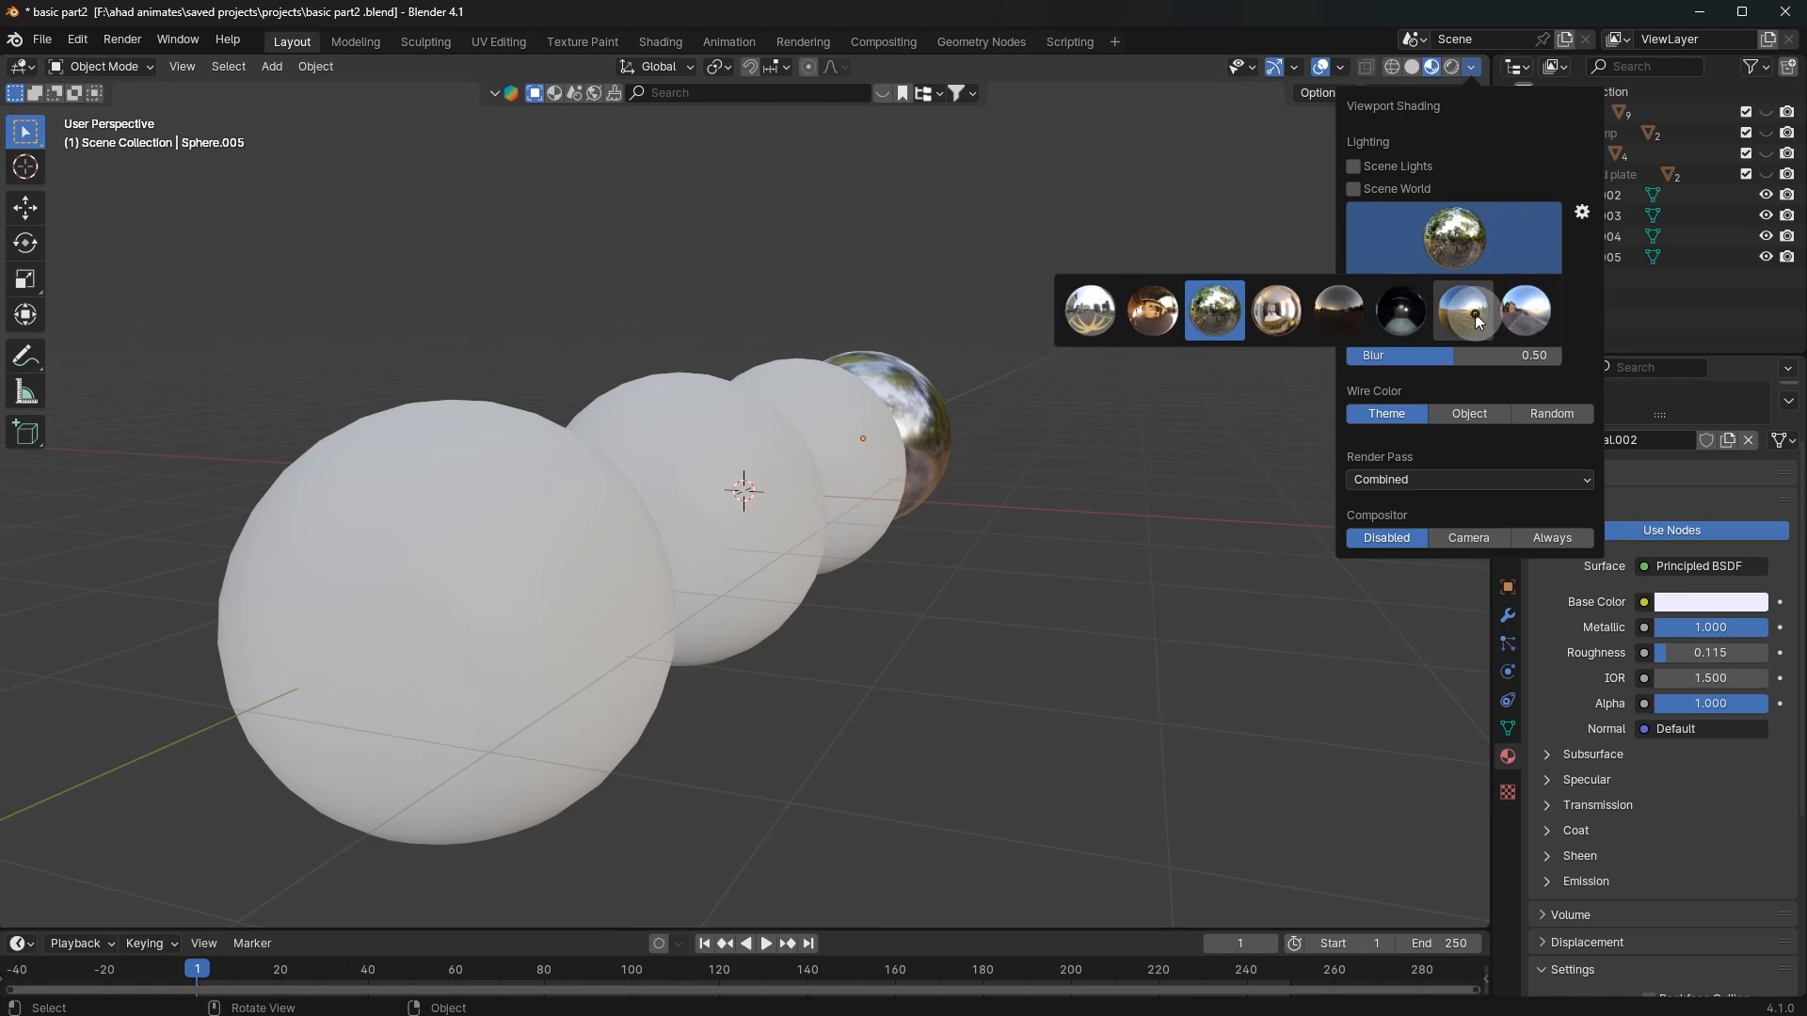
left_click(1532, 313)
left_click(1466, 239)
left_click(1529, 299)
left_click(1480, 250)
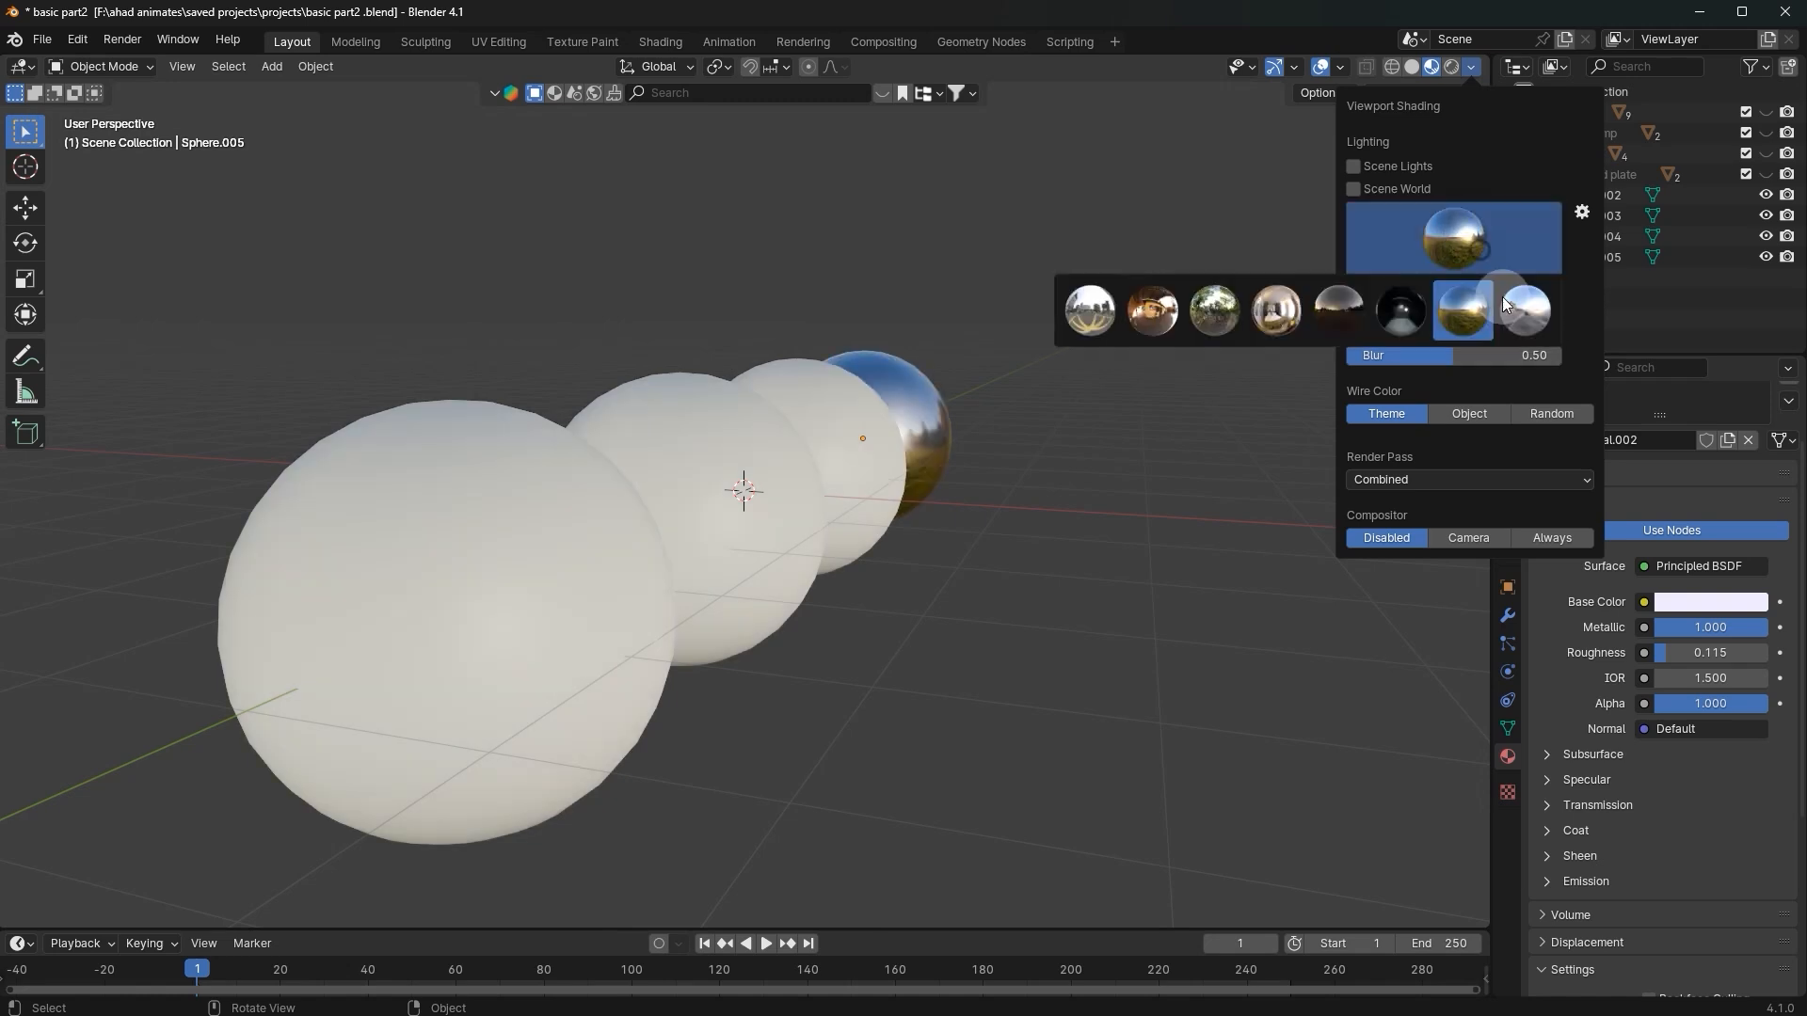
left_click(1514, 309)
scroll(1064, 354, "up", 1)
mouse_move(1064, 354)
middle_mouse_down()
mouse_move(775, 359)
mouse_move(828, 395)
middle_mouse_up()
Step: Set the Material Preview environment lighting to the bright indoor room preset
left_click(1472, 67)
left_click(1456, 241)
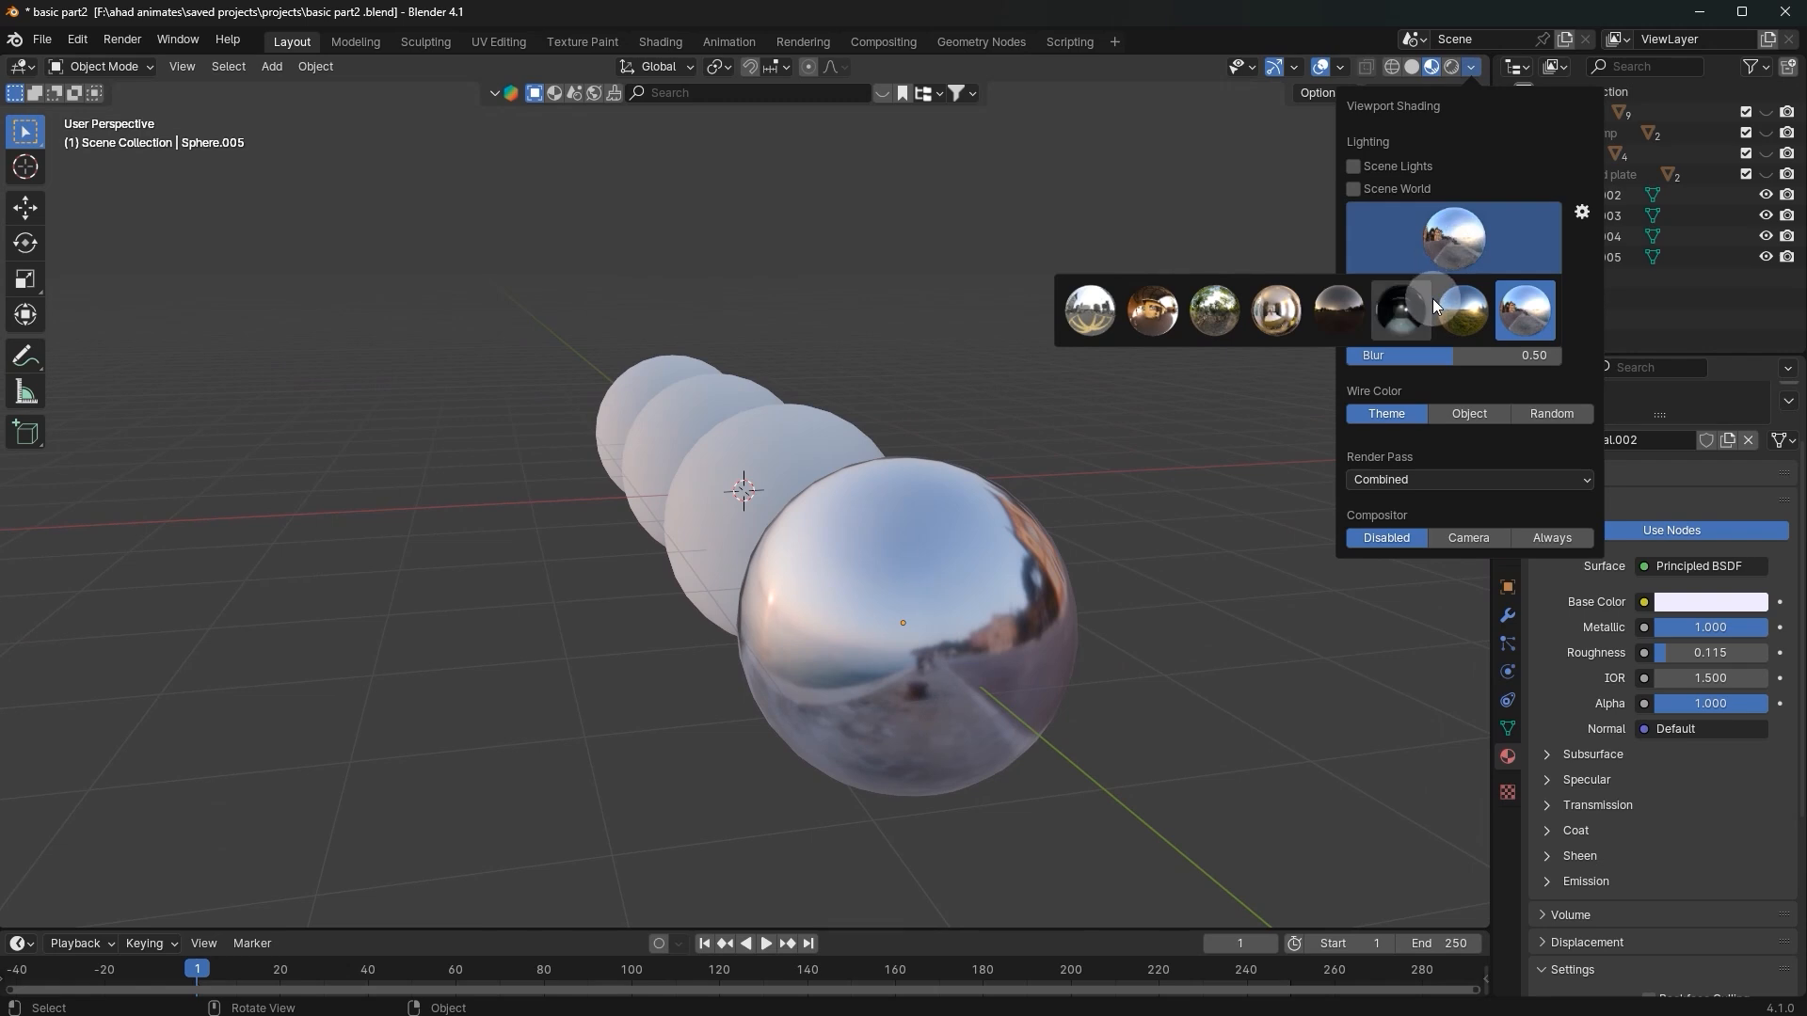
left_click(1273, 307)
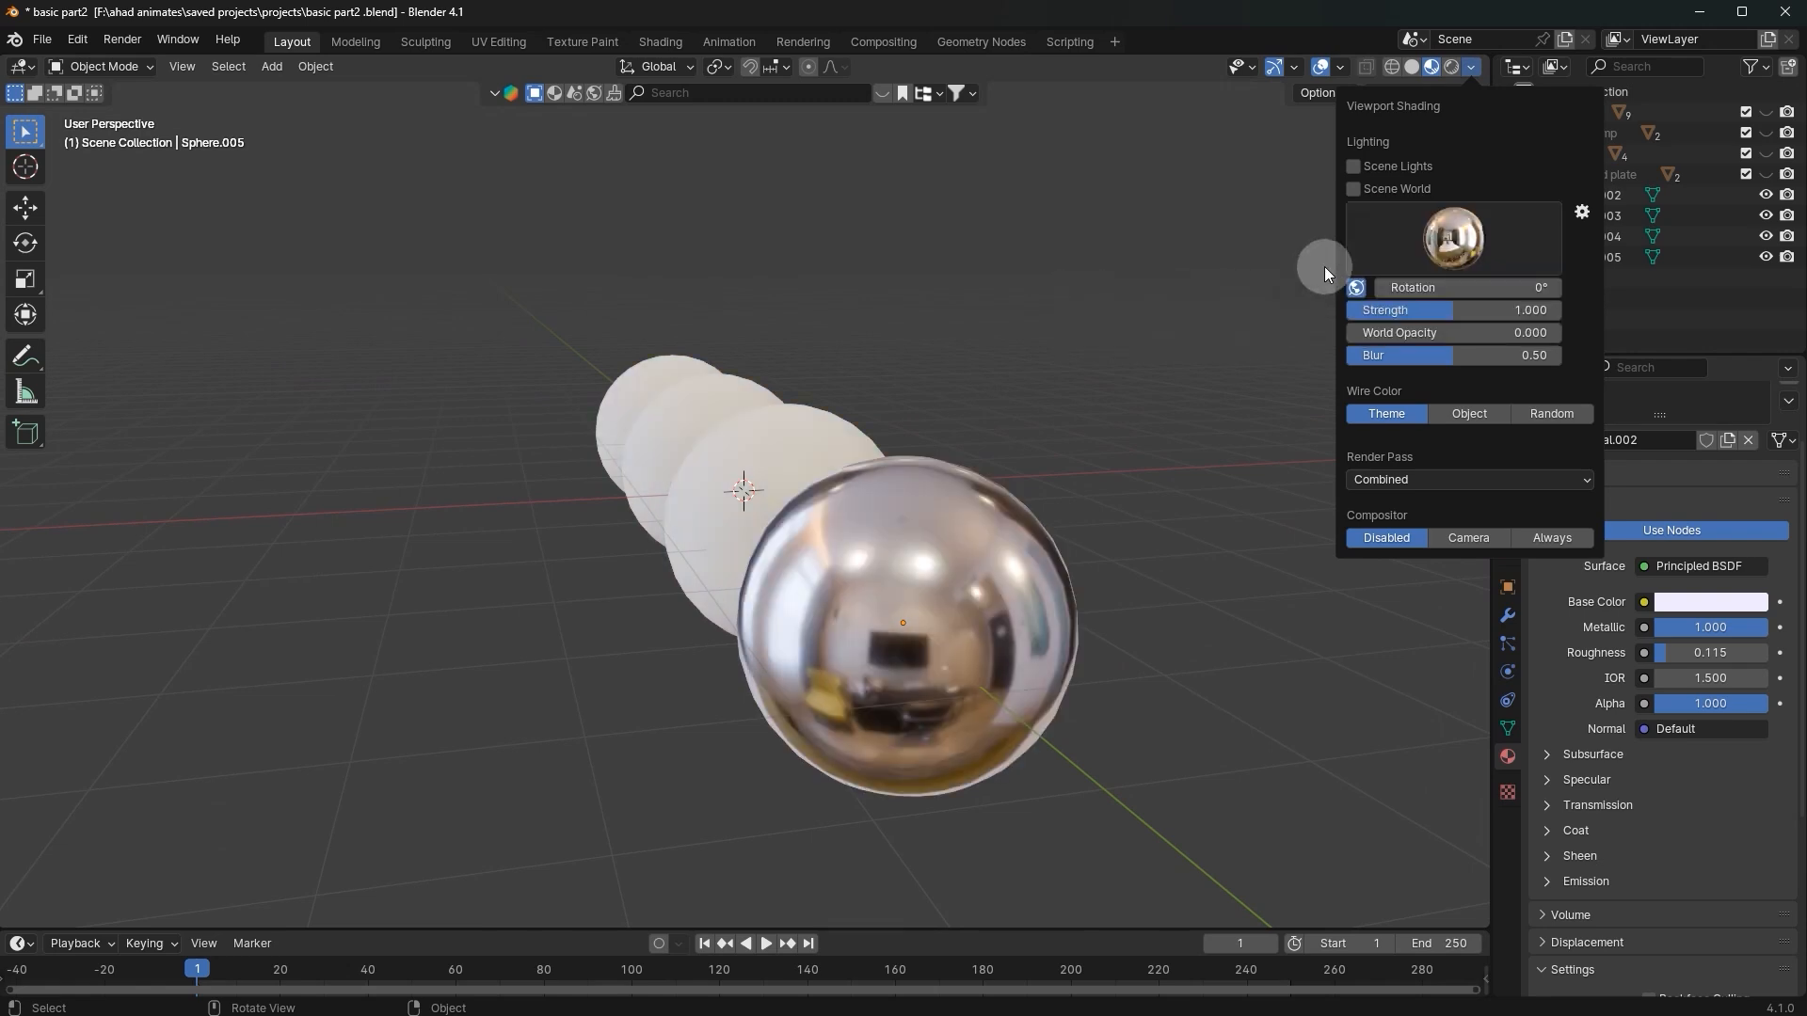
middle_click_drag(958, 443, 992, 465)
Step: Try Roughness at 1.000 on Sphere.005's metallic material, examine it, and set the value to 0.180
left_click(1202, 612)
middle_click_drag(1203, 612, 1210, 428)
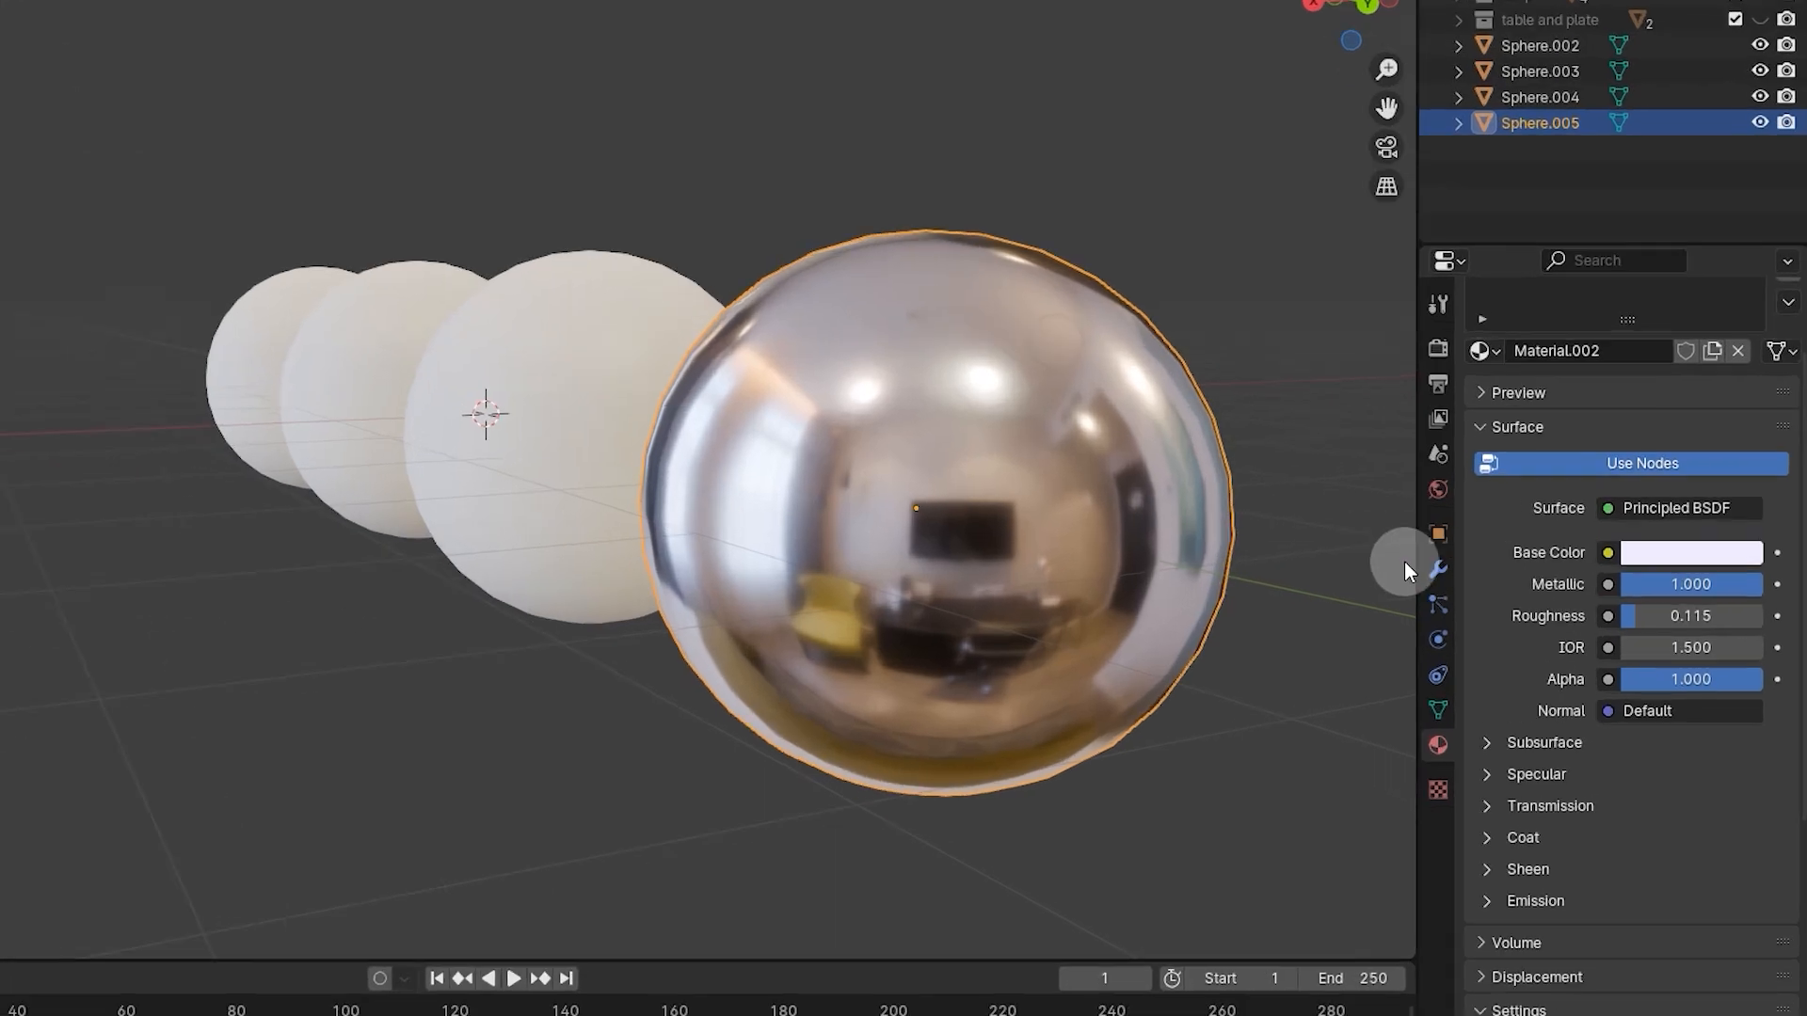
left_click_drag(1684, 652, 1762, 598)
left_click(1071, 150)
scroll(1545, 661, "up", 3)
mouse_move(1224, 550)
middle_mouse_down()
mouse_move(1205, 527)
mouse_move(1233, 551)
middle_mouse_up()
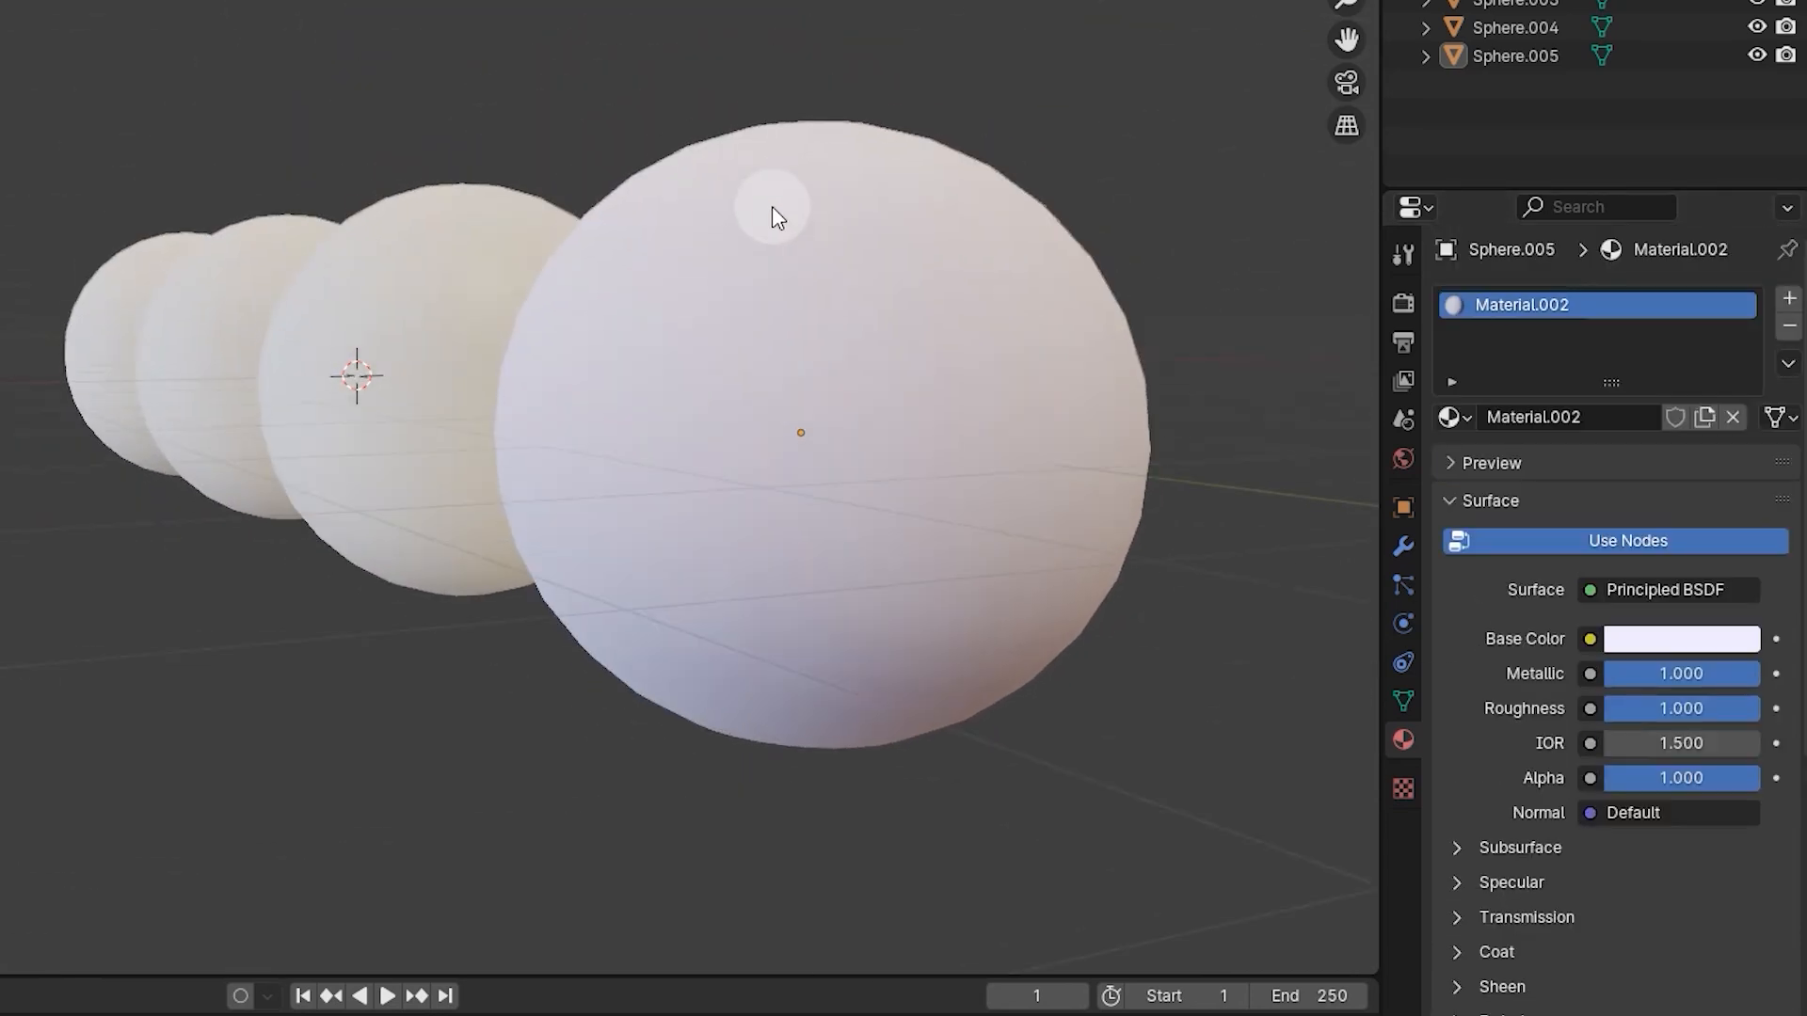
mouse_move(1700, 712)
left_mouse_down()
mouse_move(1564, 711)
mouse_move(1674, 735)
left_mouse_up()
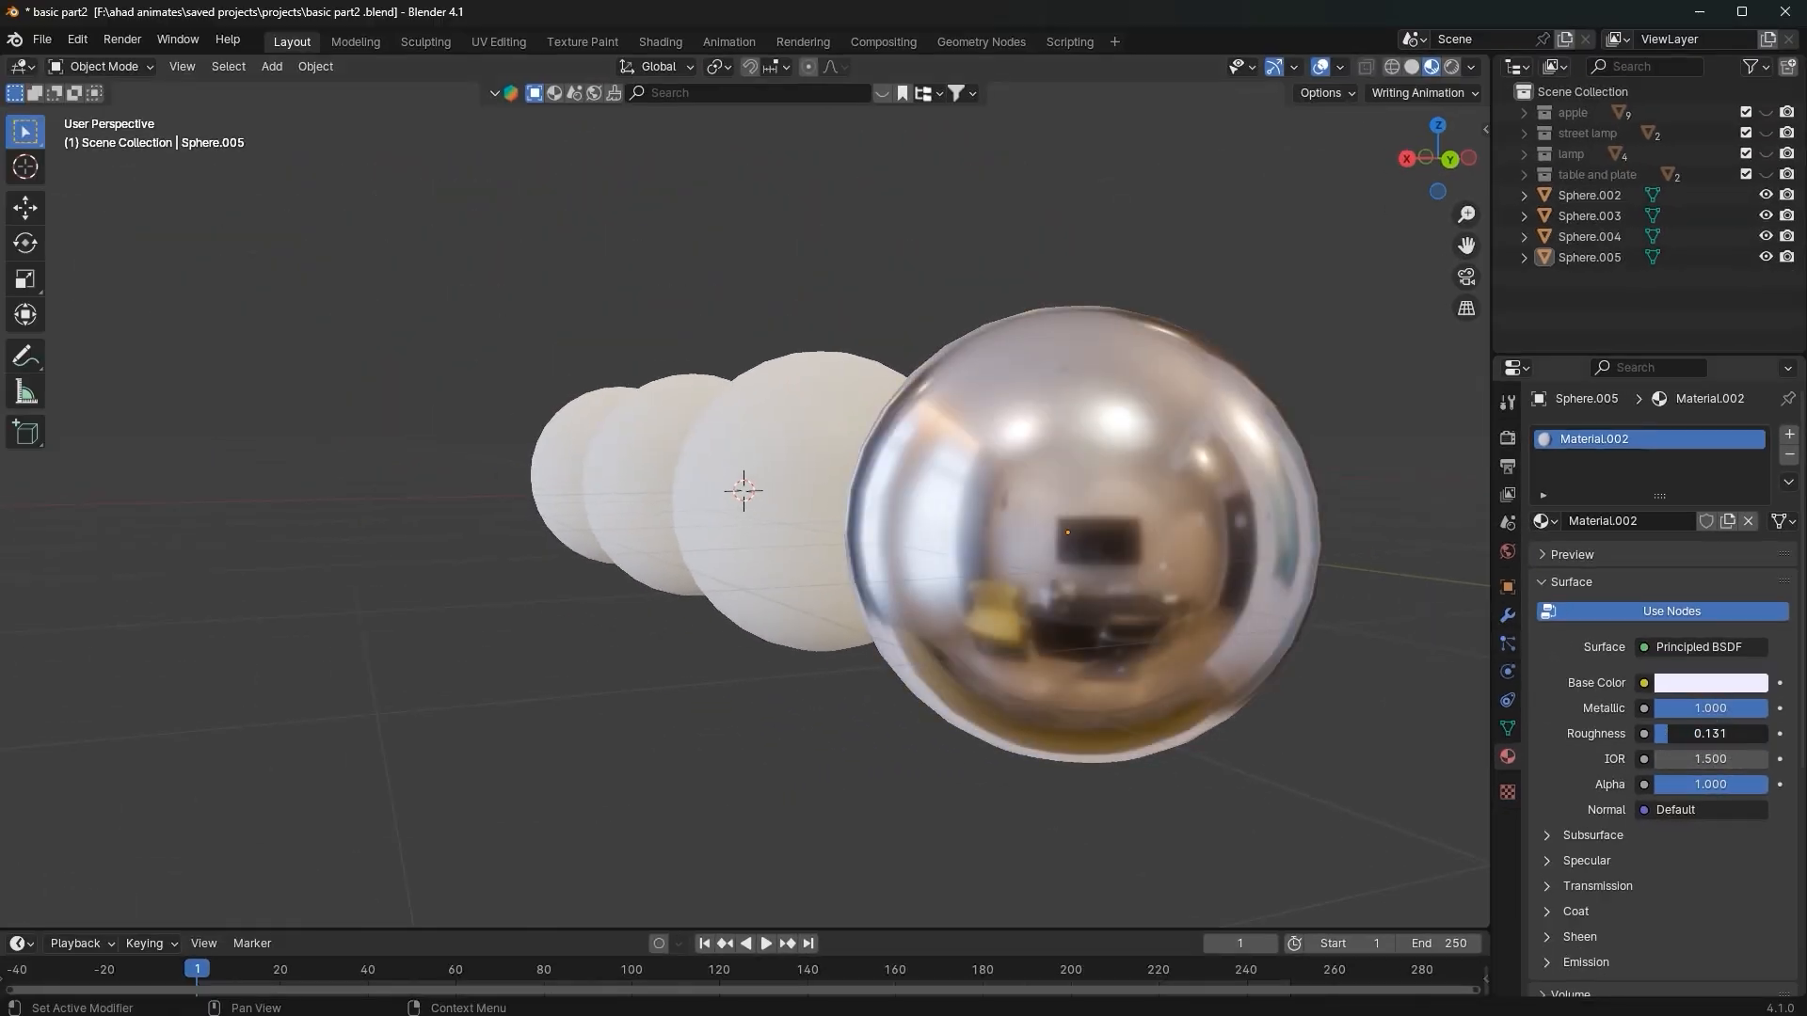
Step: Darken the metallic material's base colour to grey and compare it with the white spheres
left_click(1682, 684)
mouse_move(1748, 491)
left_mouse_down()
mouse_move(1751, 536)
mouse_move(1751, 414)
mouse_move(1750, 466)
left_mouse_up()
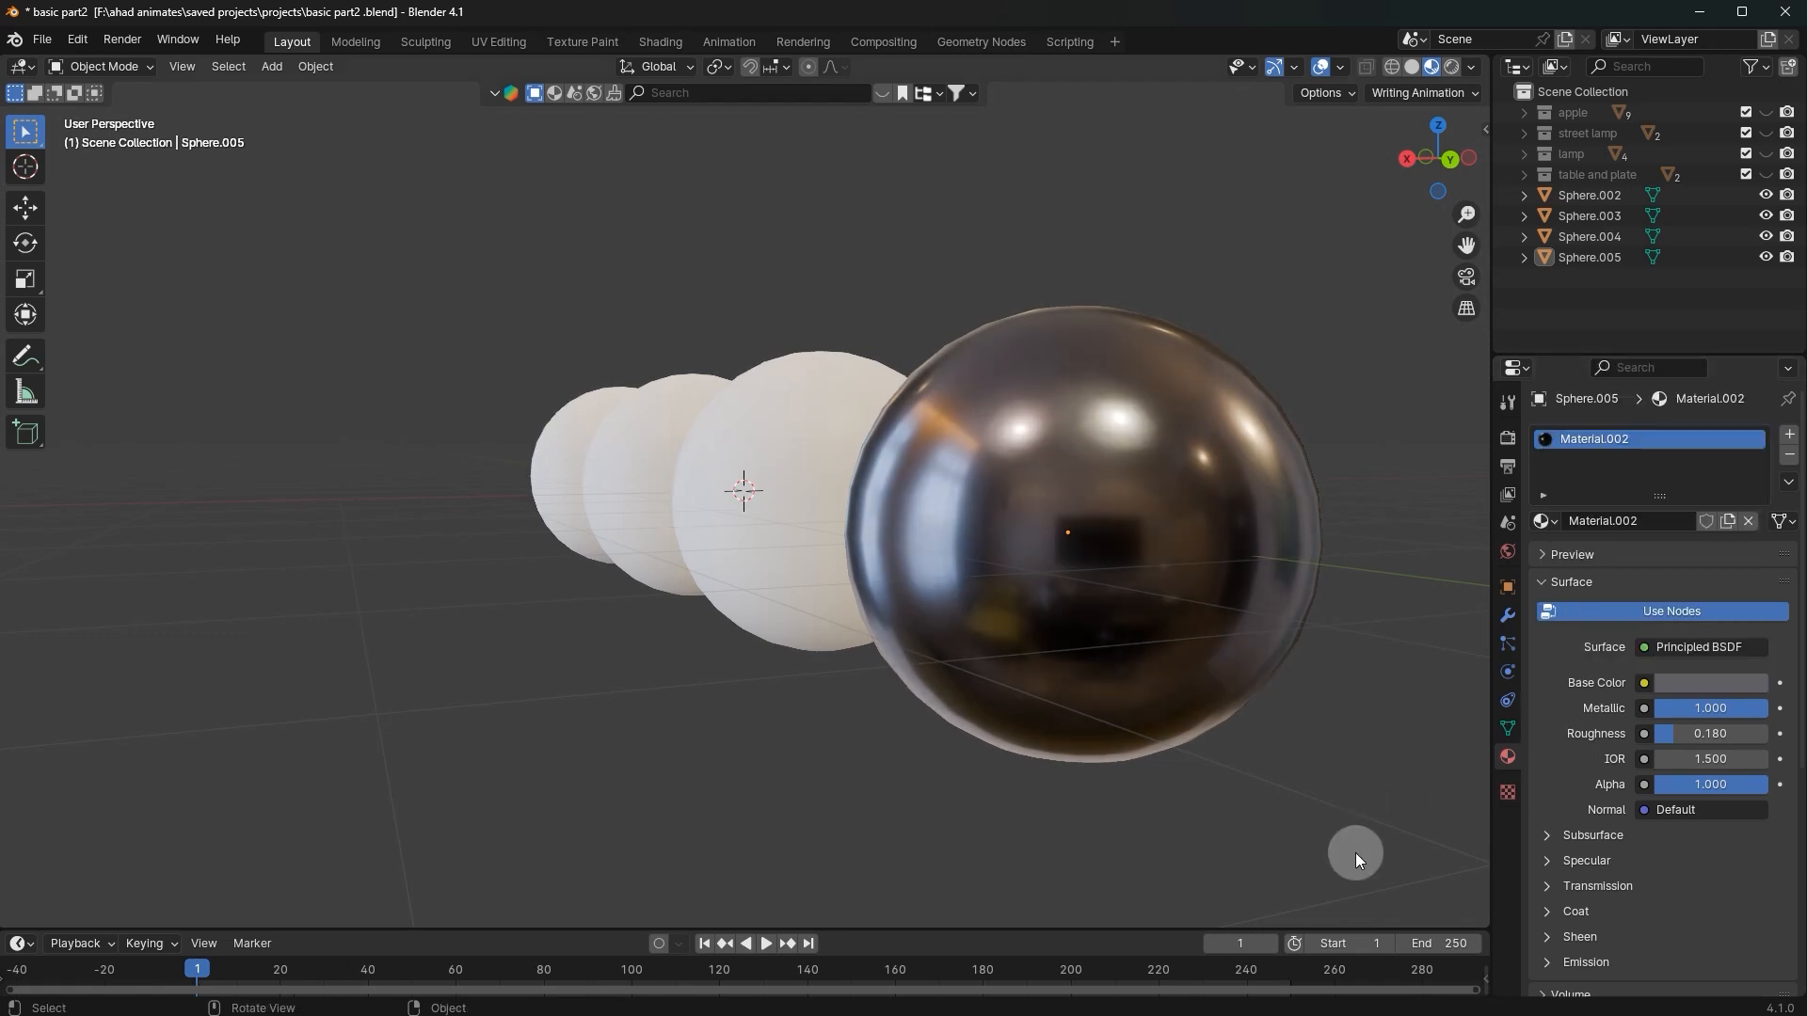
scroll(1642, 730, "down", 2)
middle_click_drag(990, 661, 1206, 523)
middle_click_drag(1141, 474, 1120, 621)
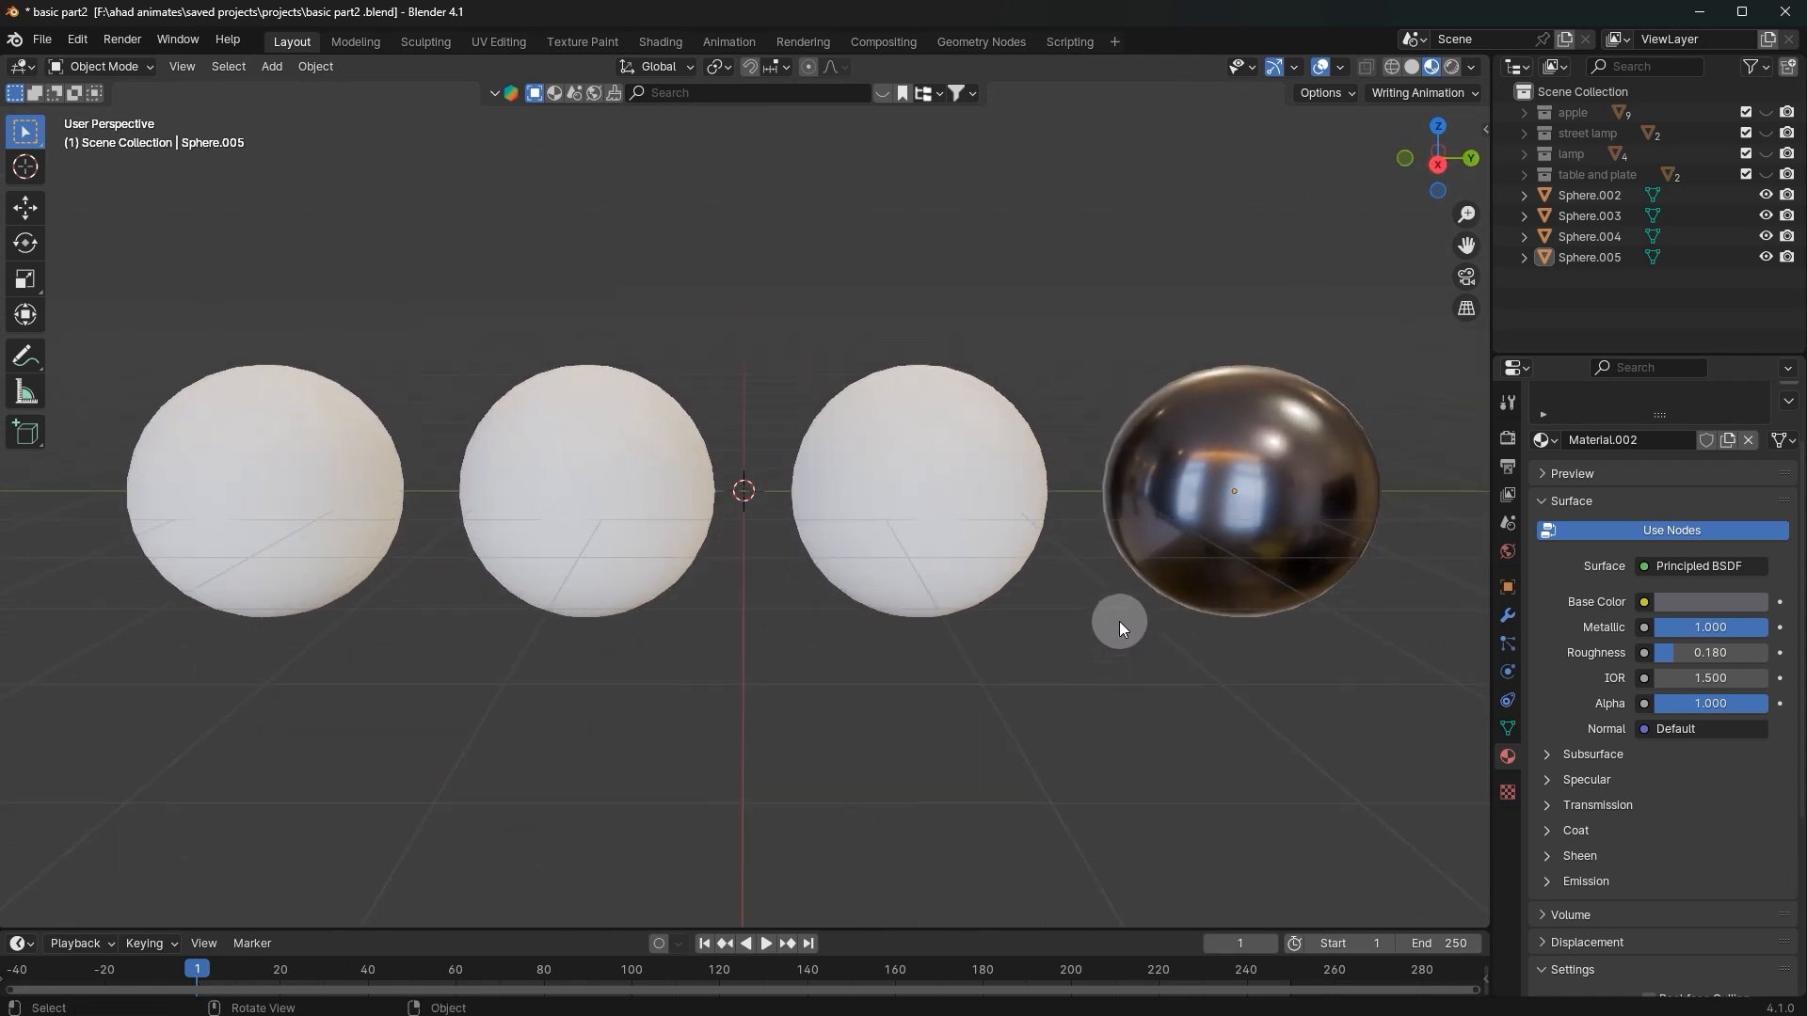
Step: Add a new material to Sphere.004 and set its base colour to light blue
scroll(1082, 613, "up", 1)
left_click(1037, 604)
left_click(894, 520)
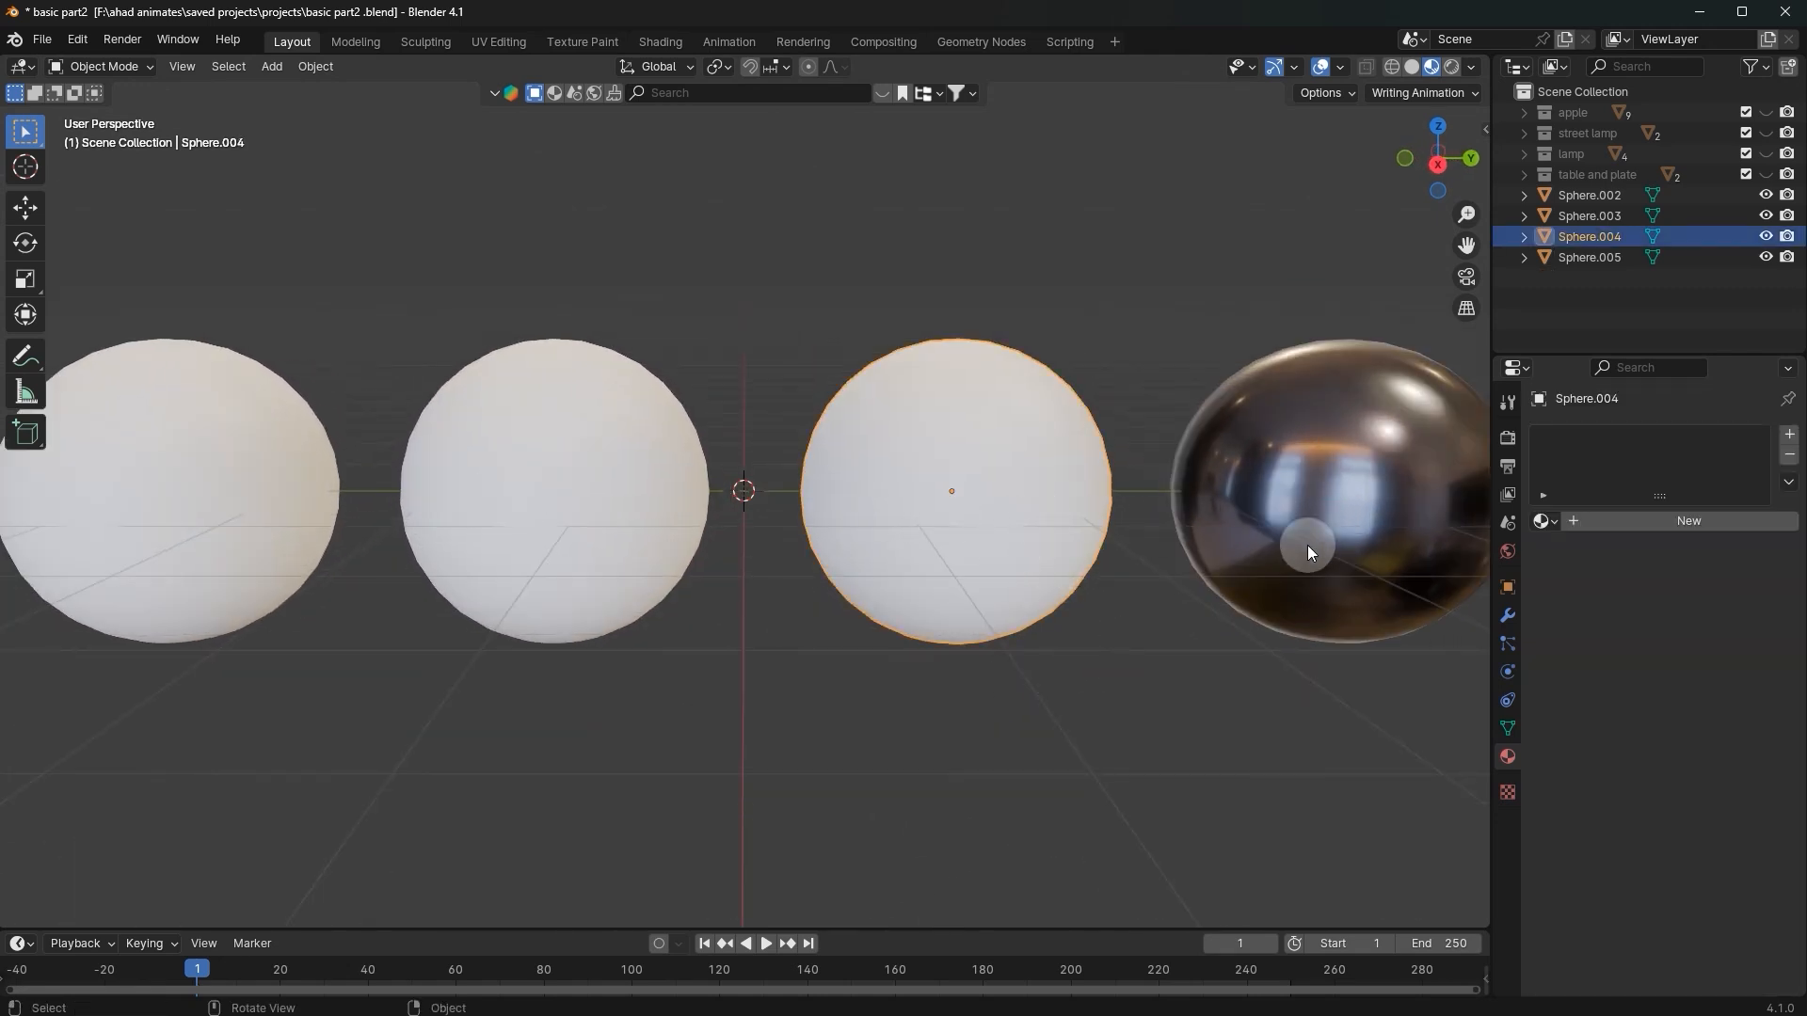
left_click(1669, 517)
scroll(1713, 657, "down", 2)
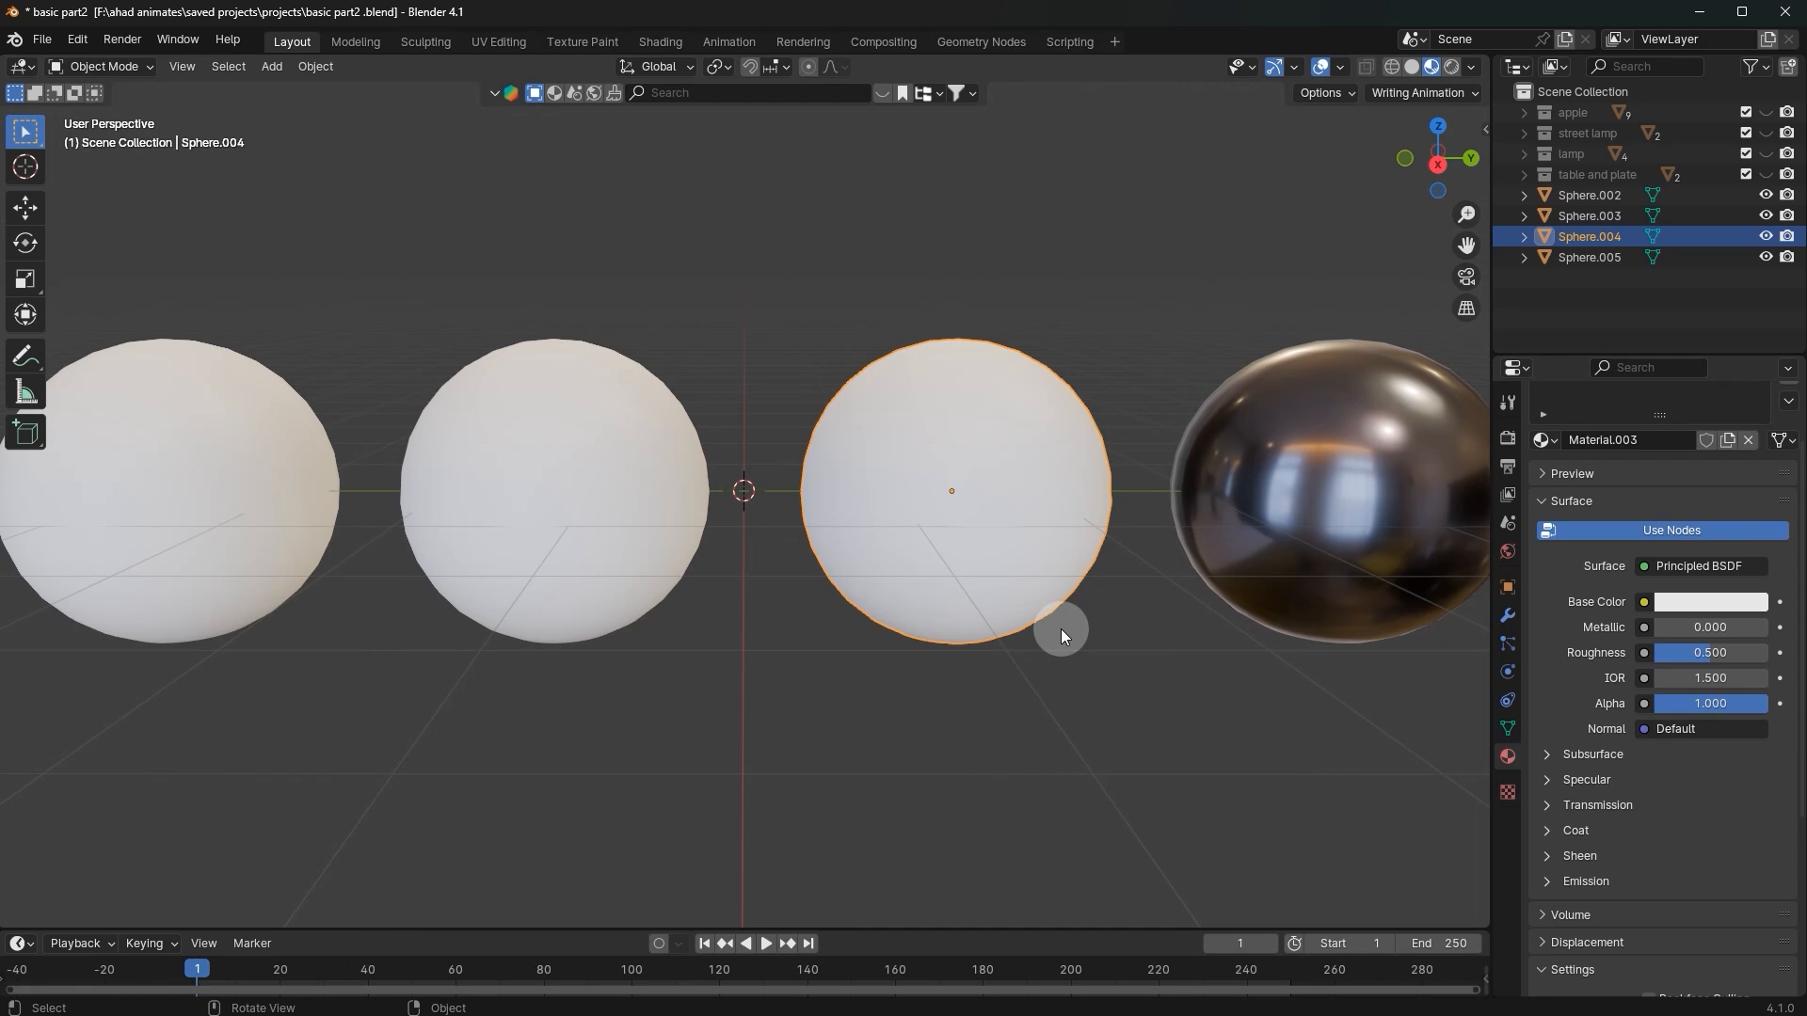
scroll(1059, 675, "up", 2)
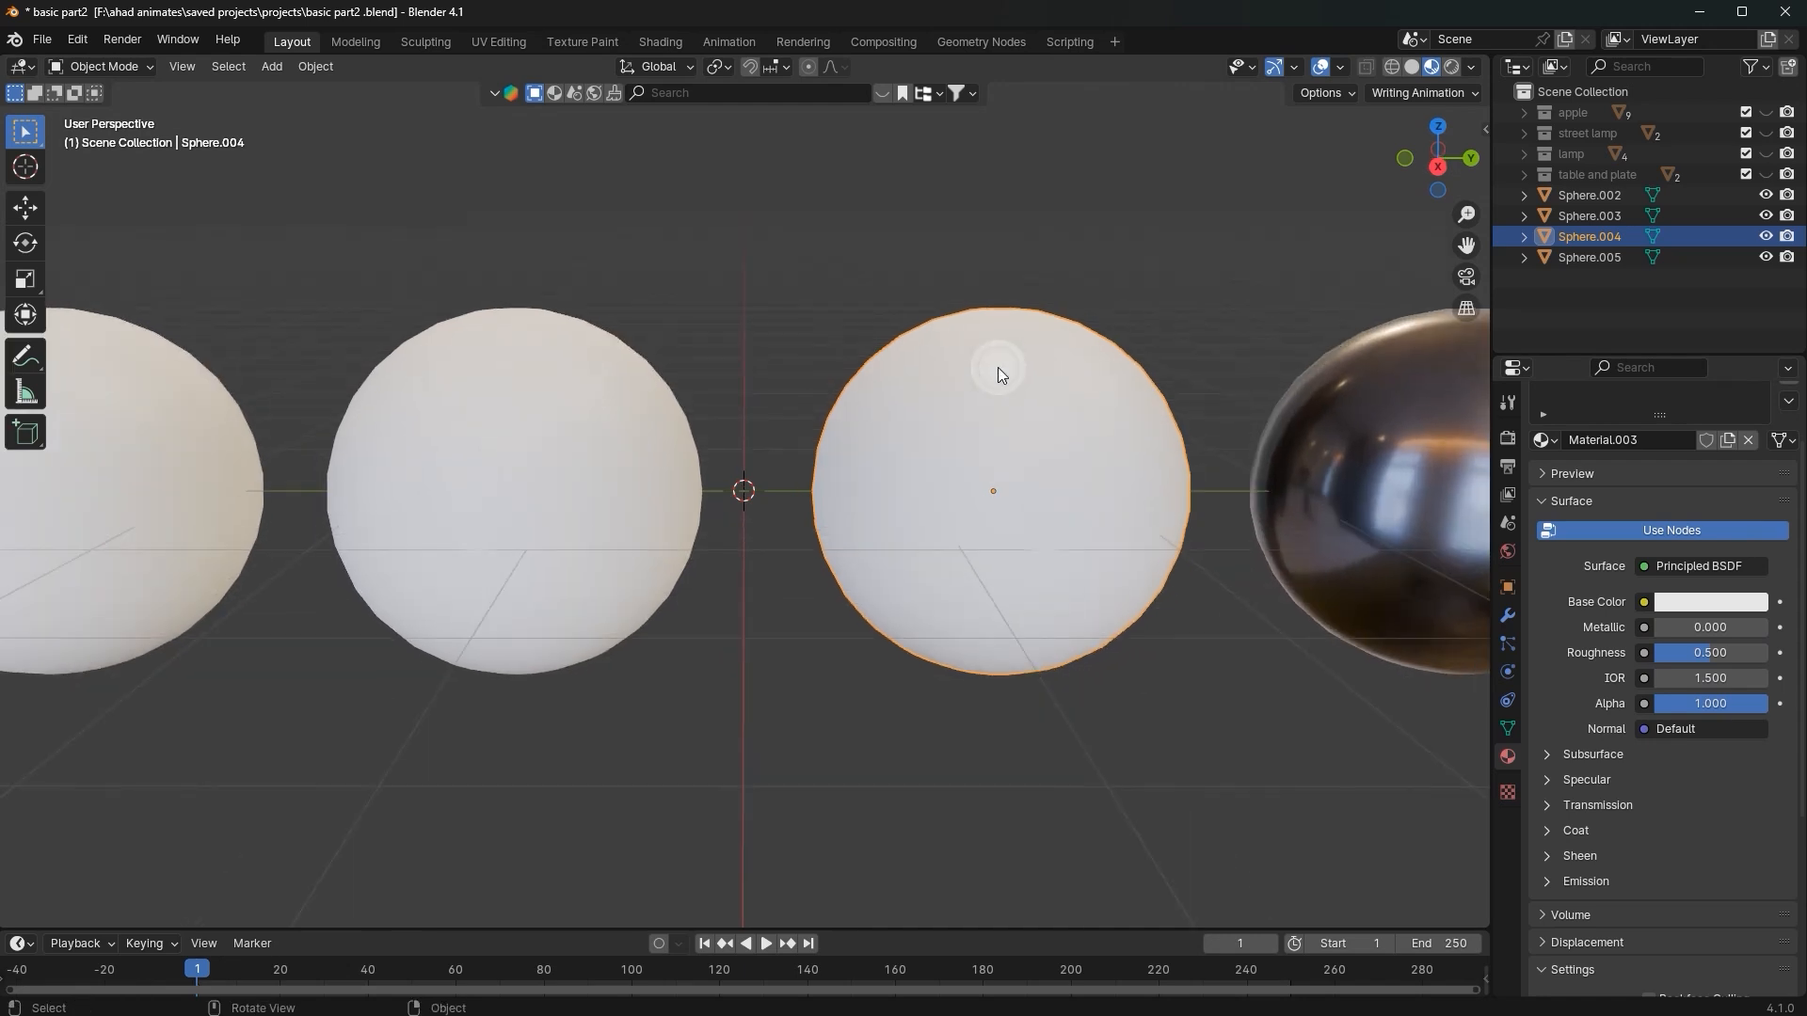
left_click(1756, 604)
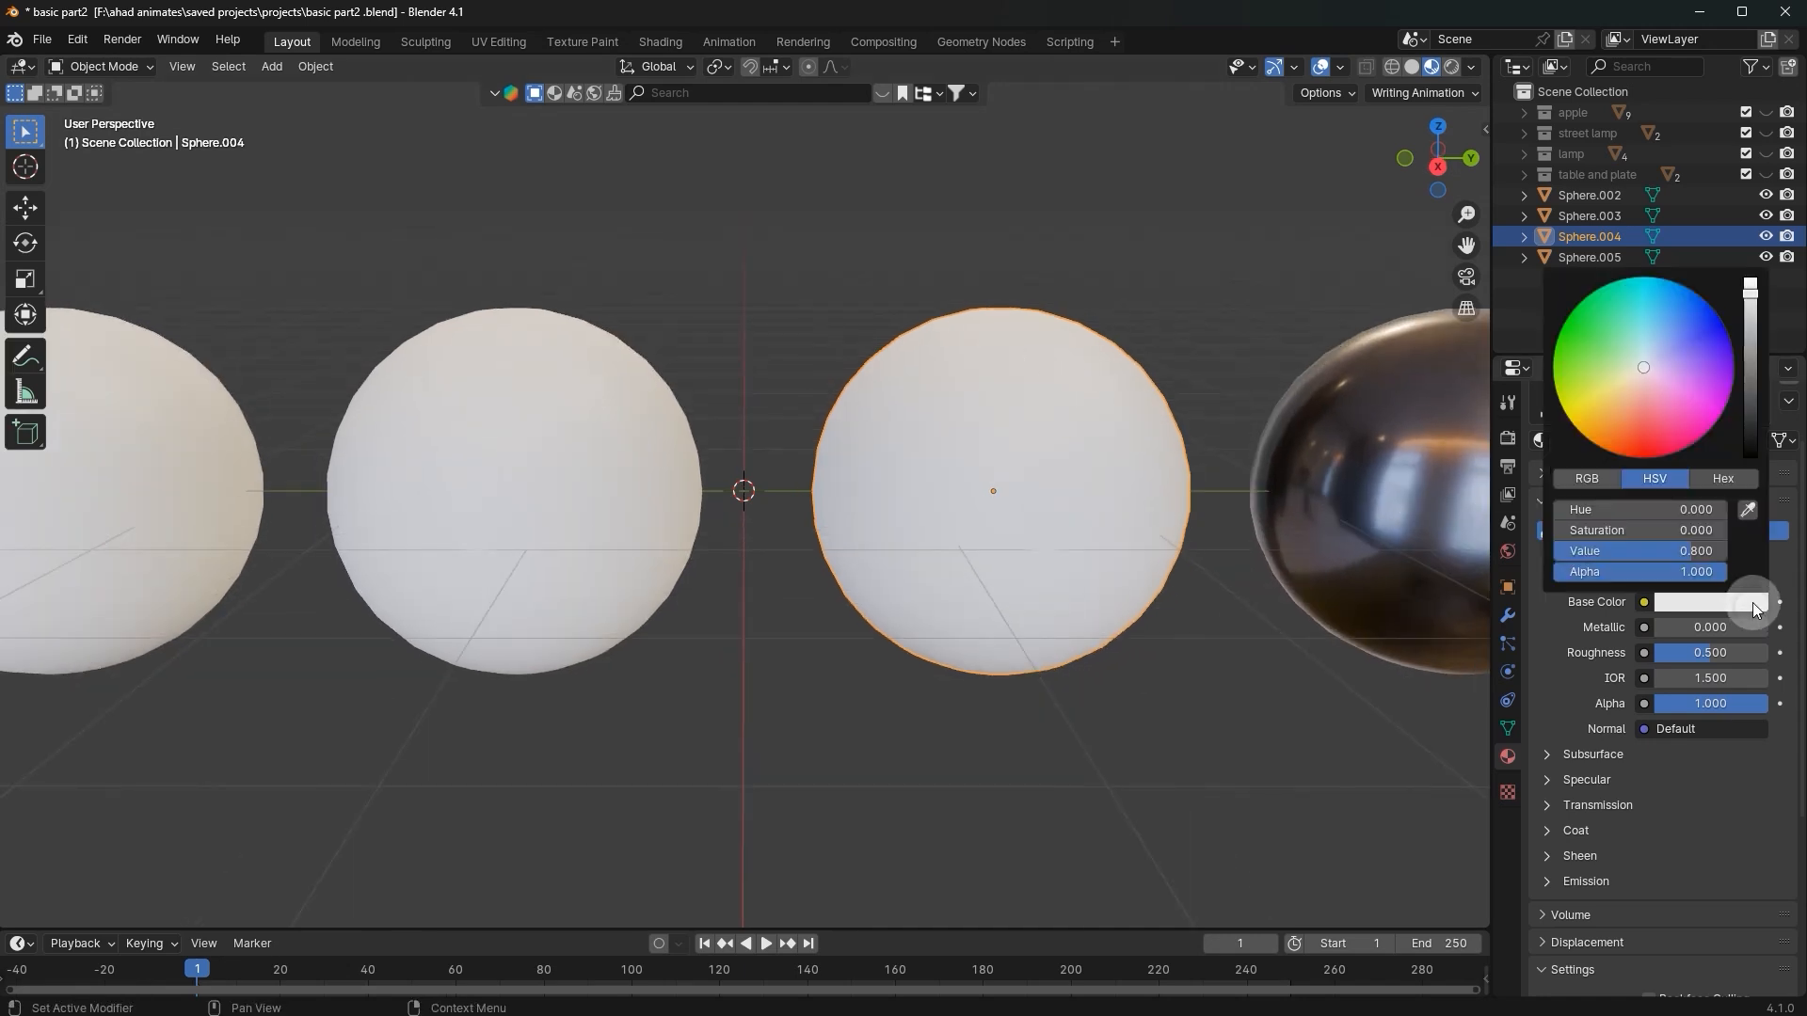
left_click(1682, 329)
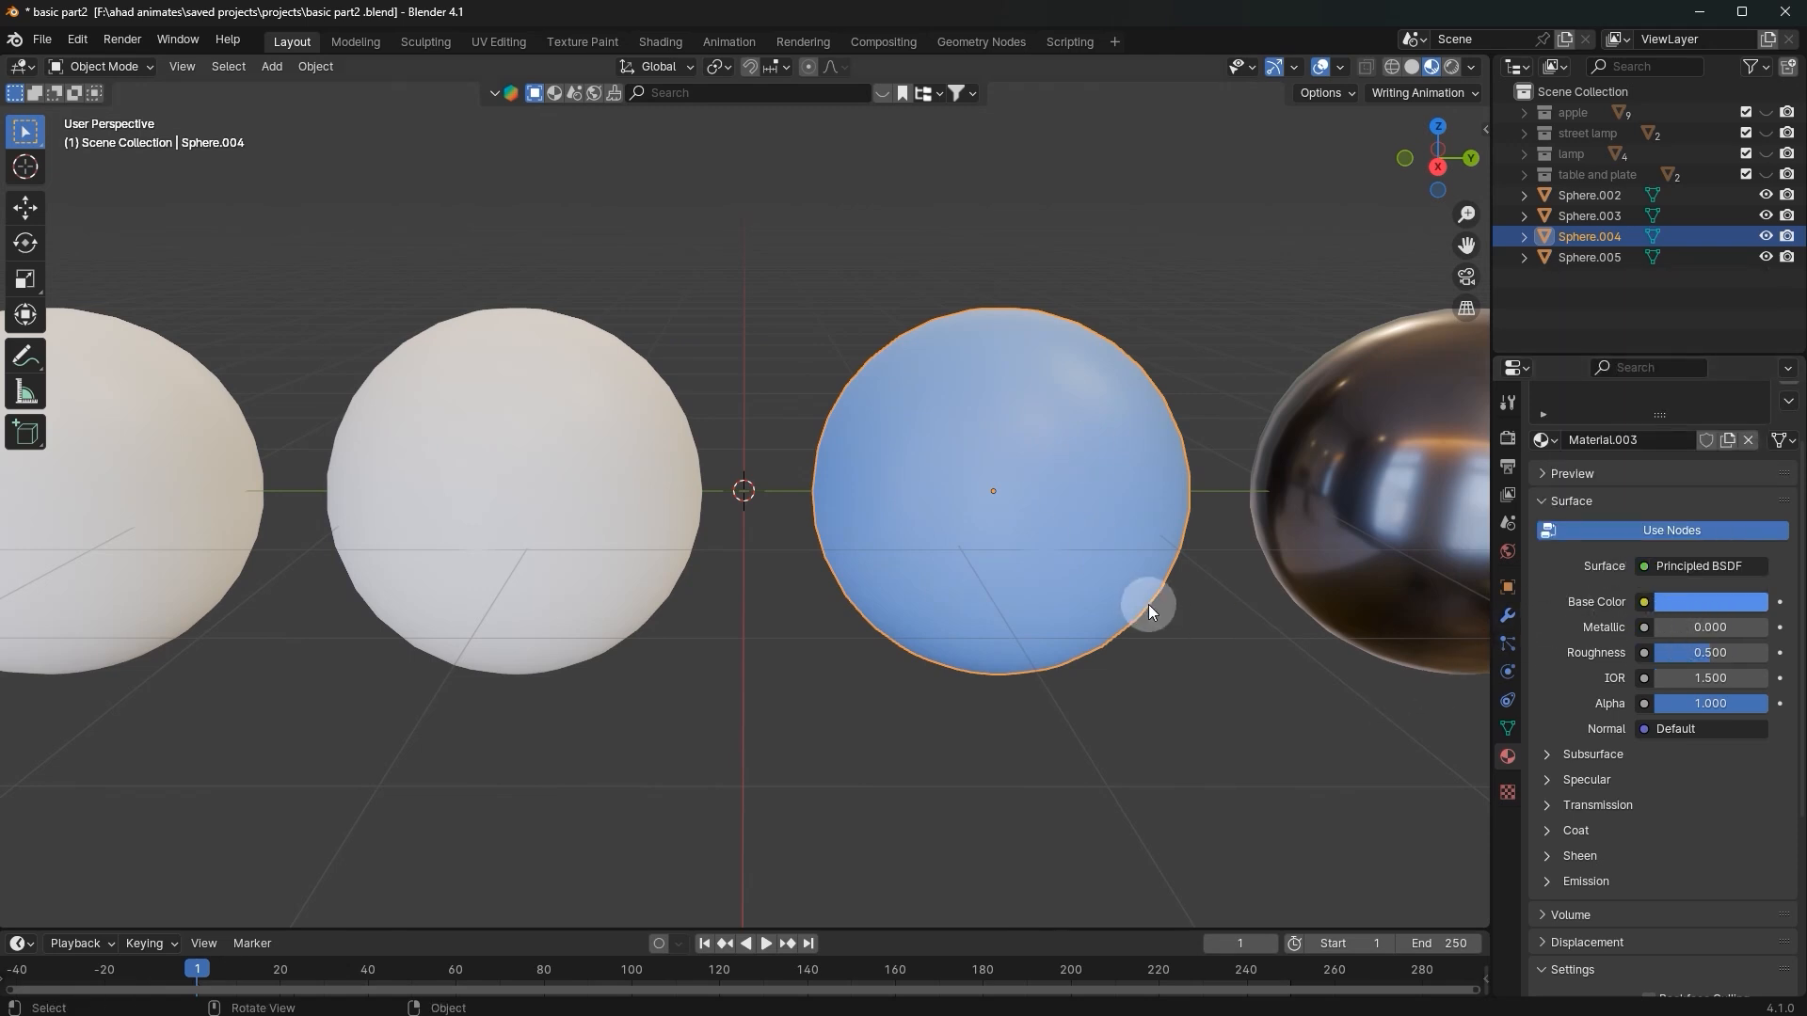
Step: Set the blue material's Roughness to 0.000 and its Transmission weight to 1.000
left_click_drag(1714, 652, 1656, 652)
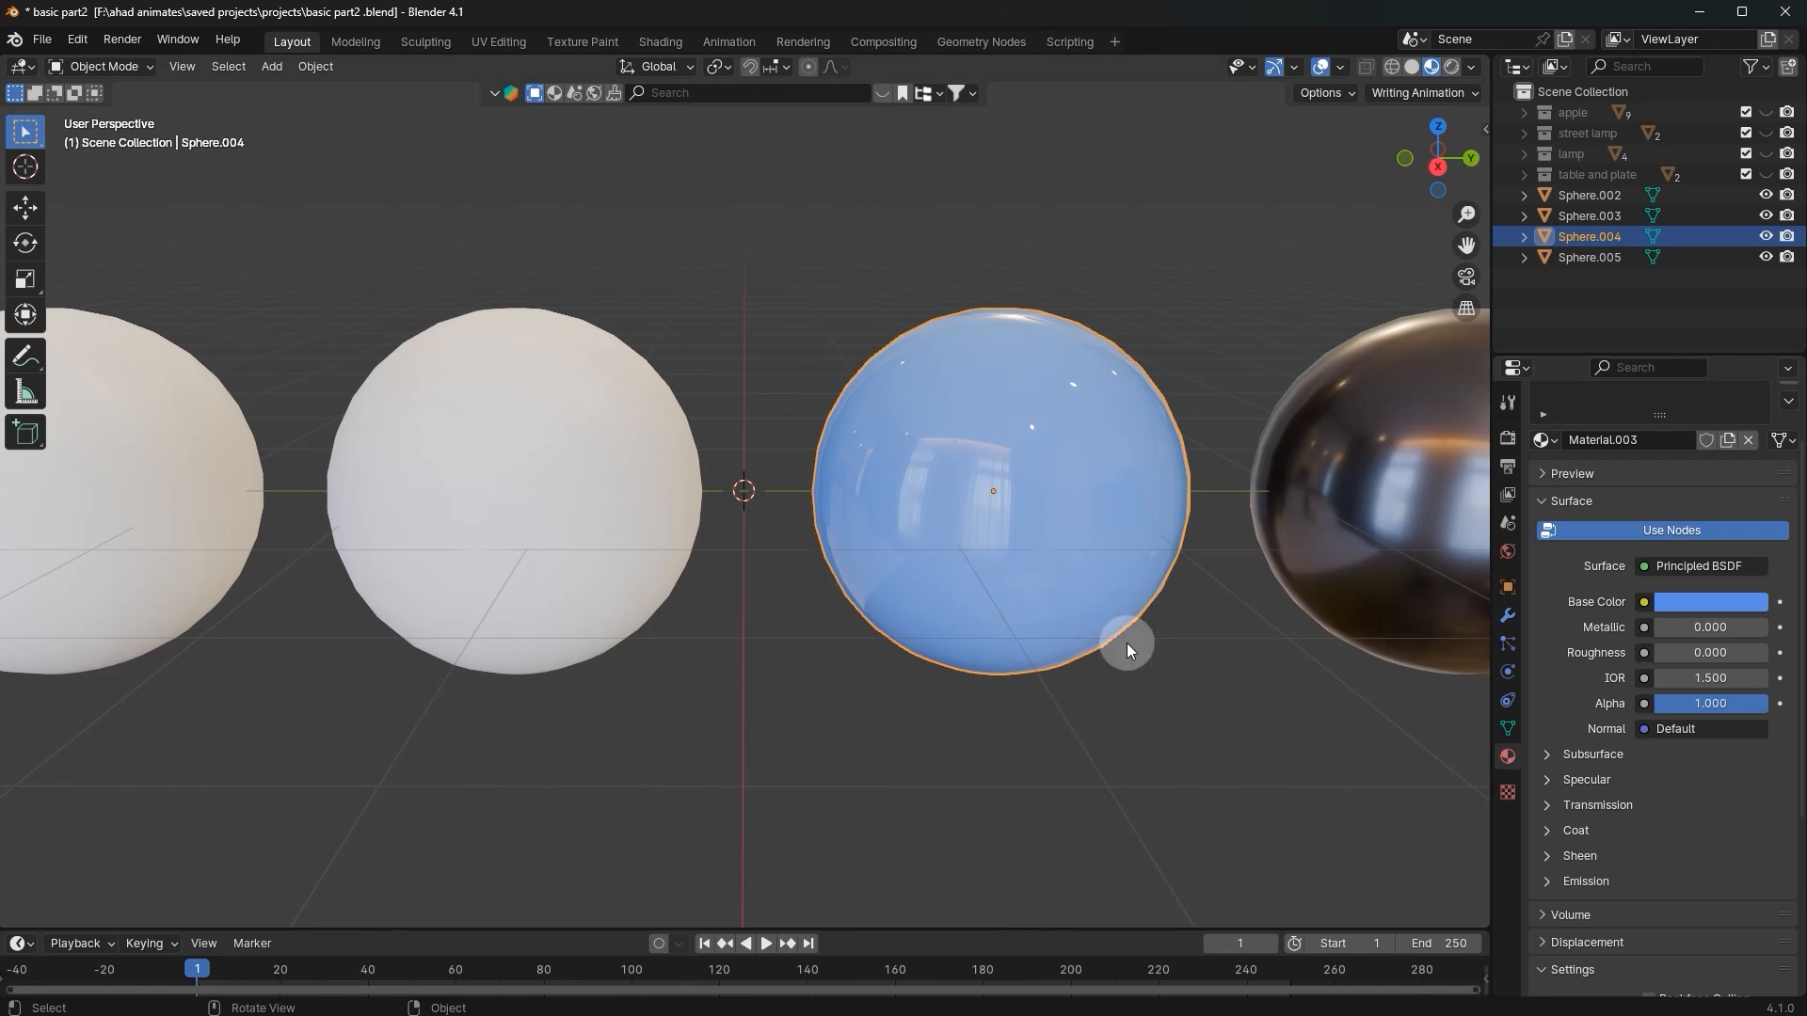
scroll(1148, 653, "up", 2)
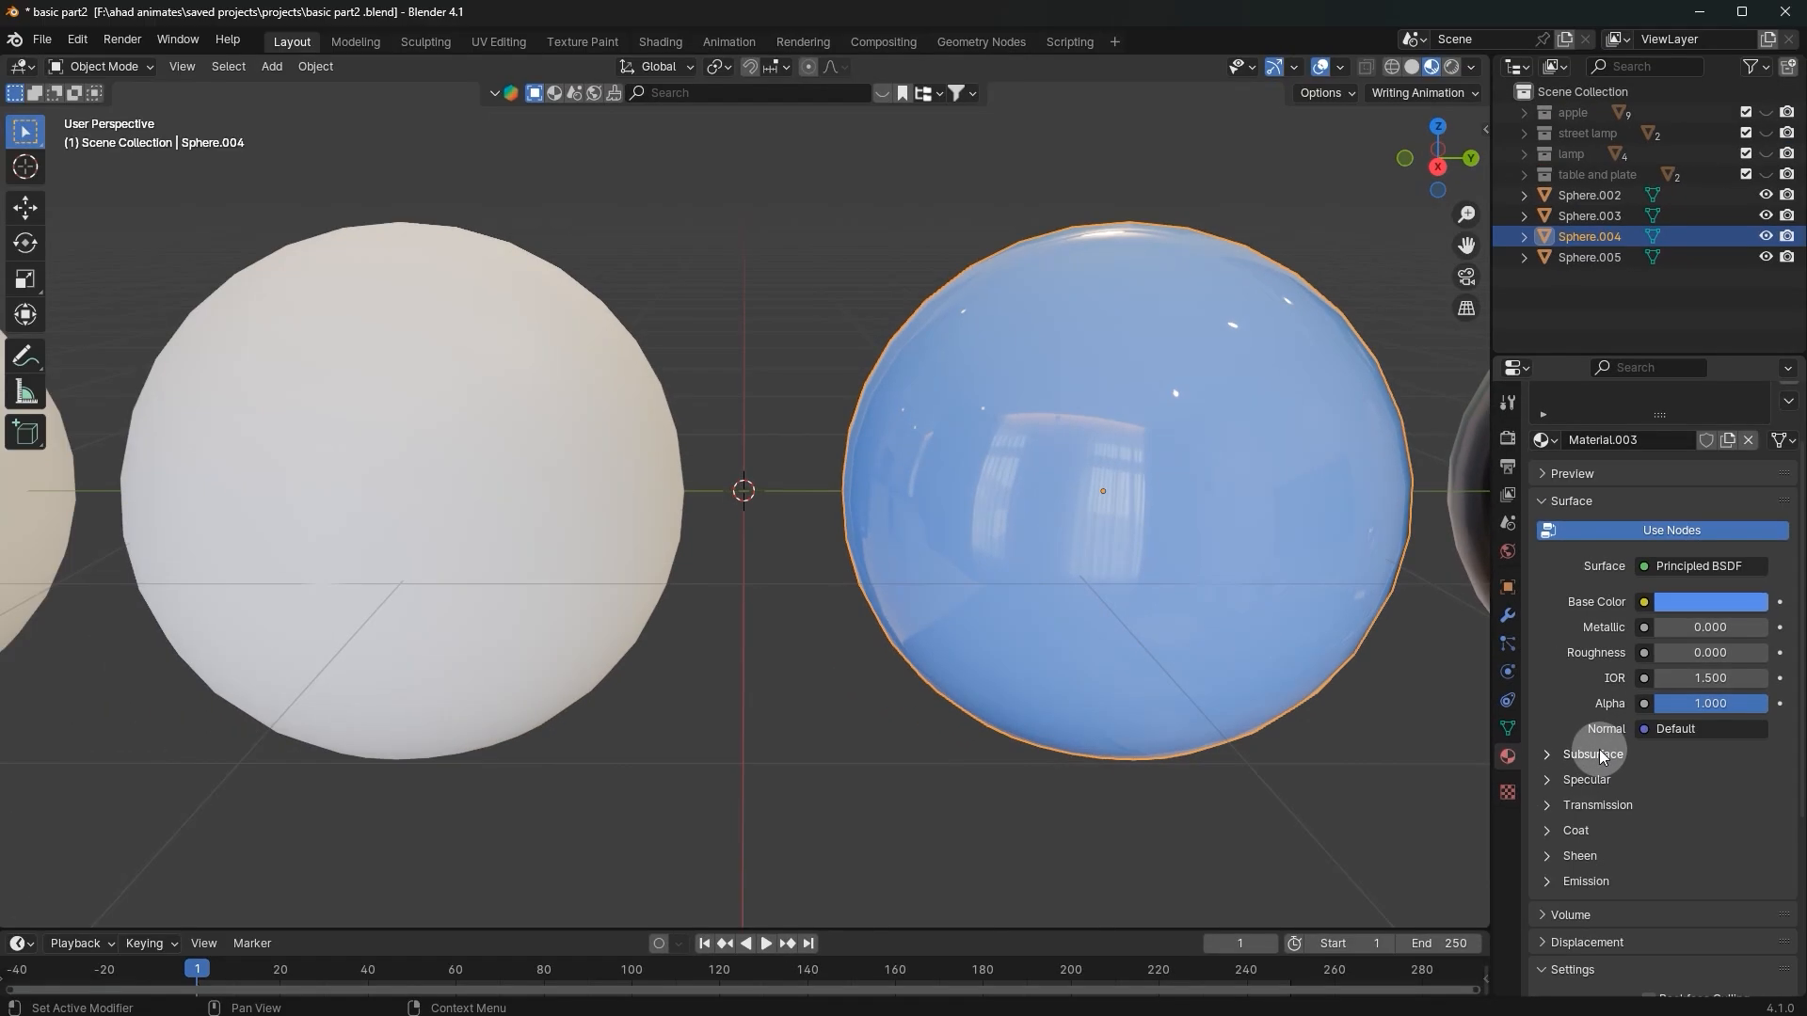
left_click(1588, 806)
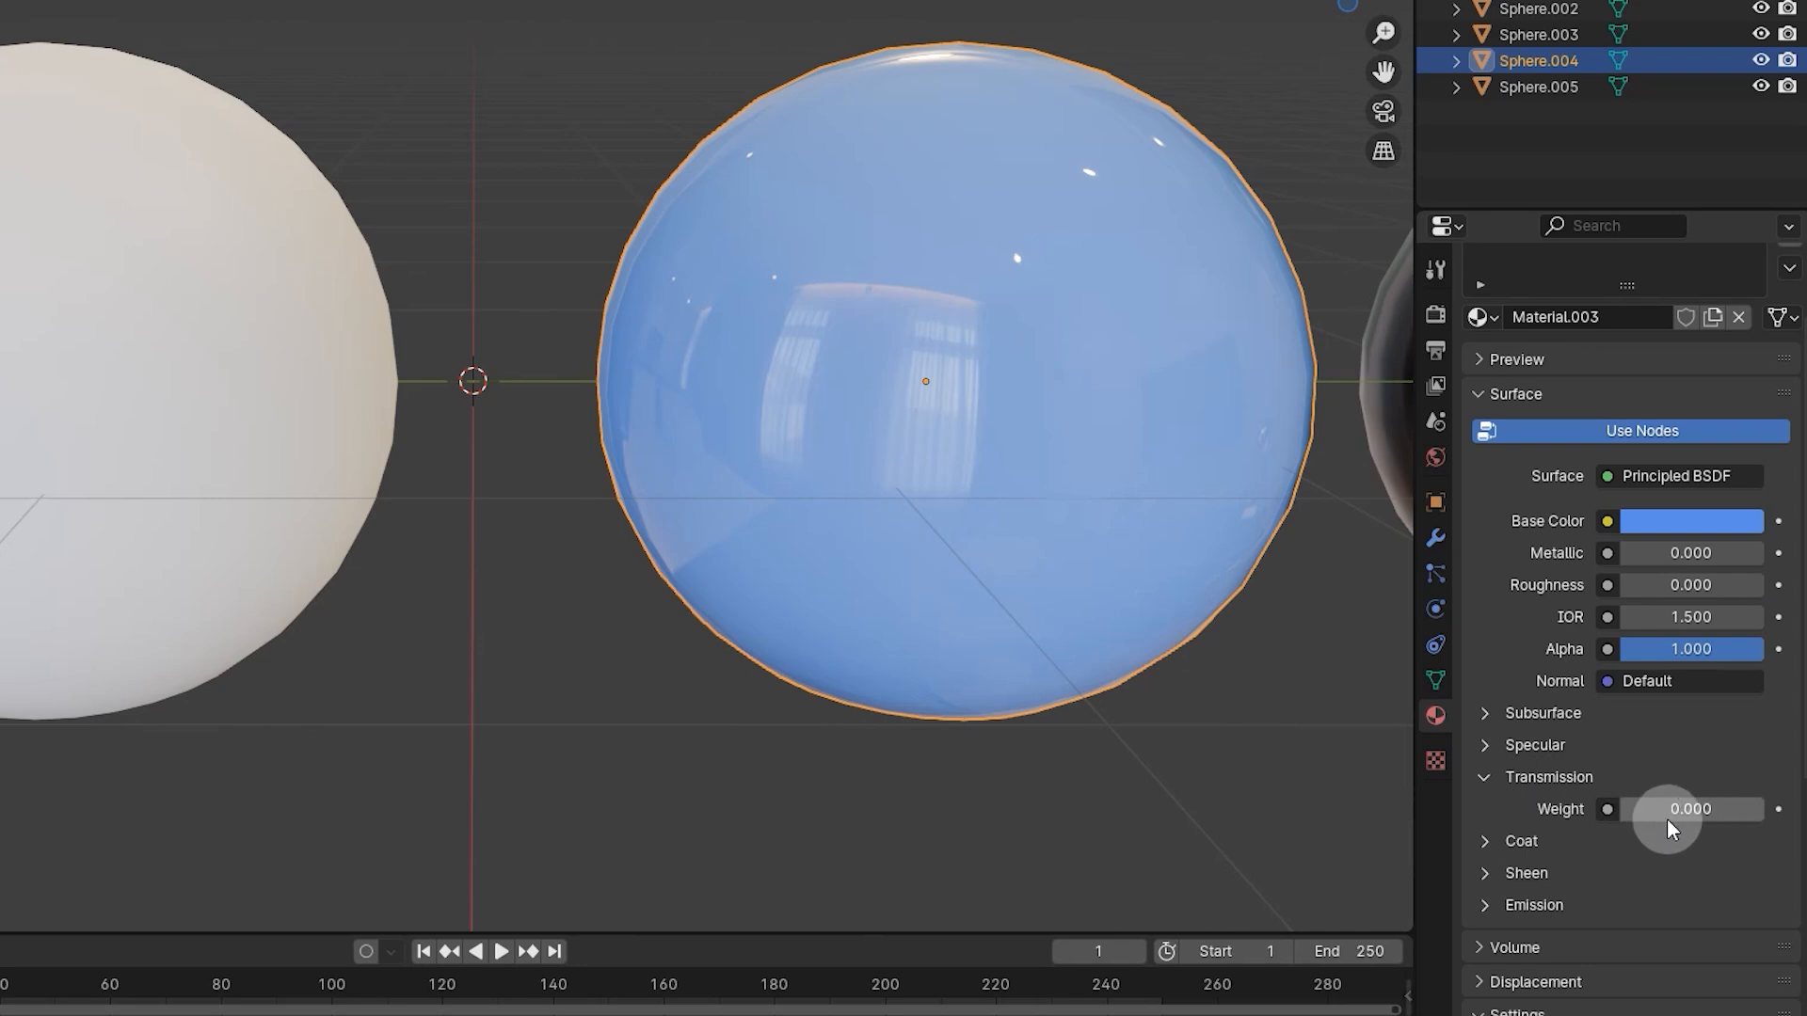
left_click_drag(1646, 805, 1761, 806)
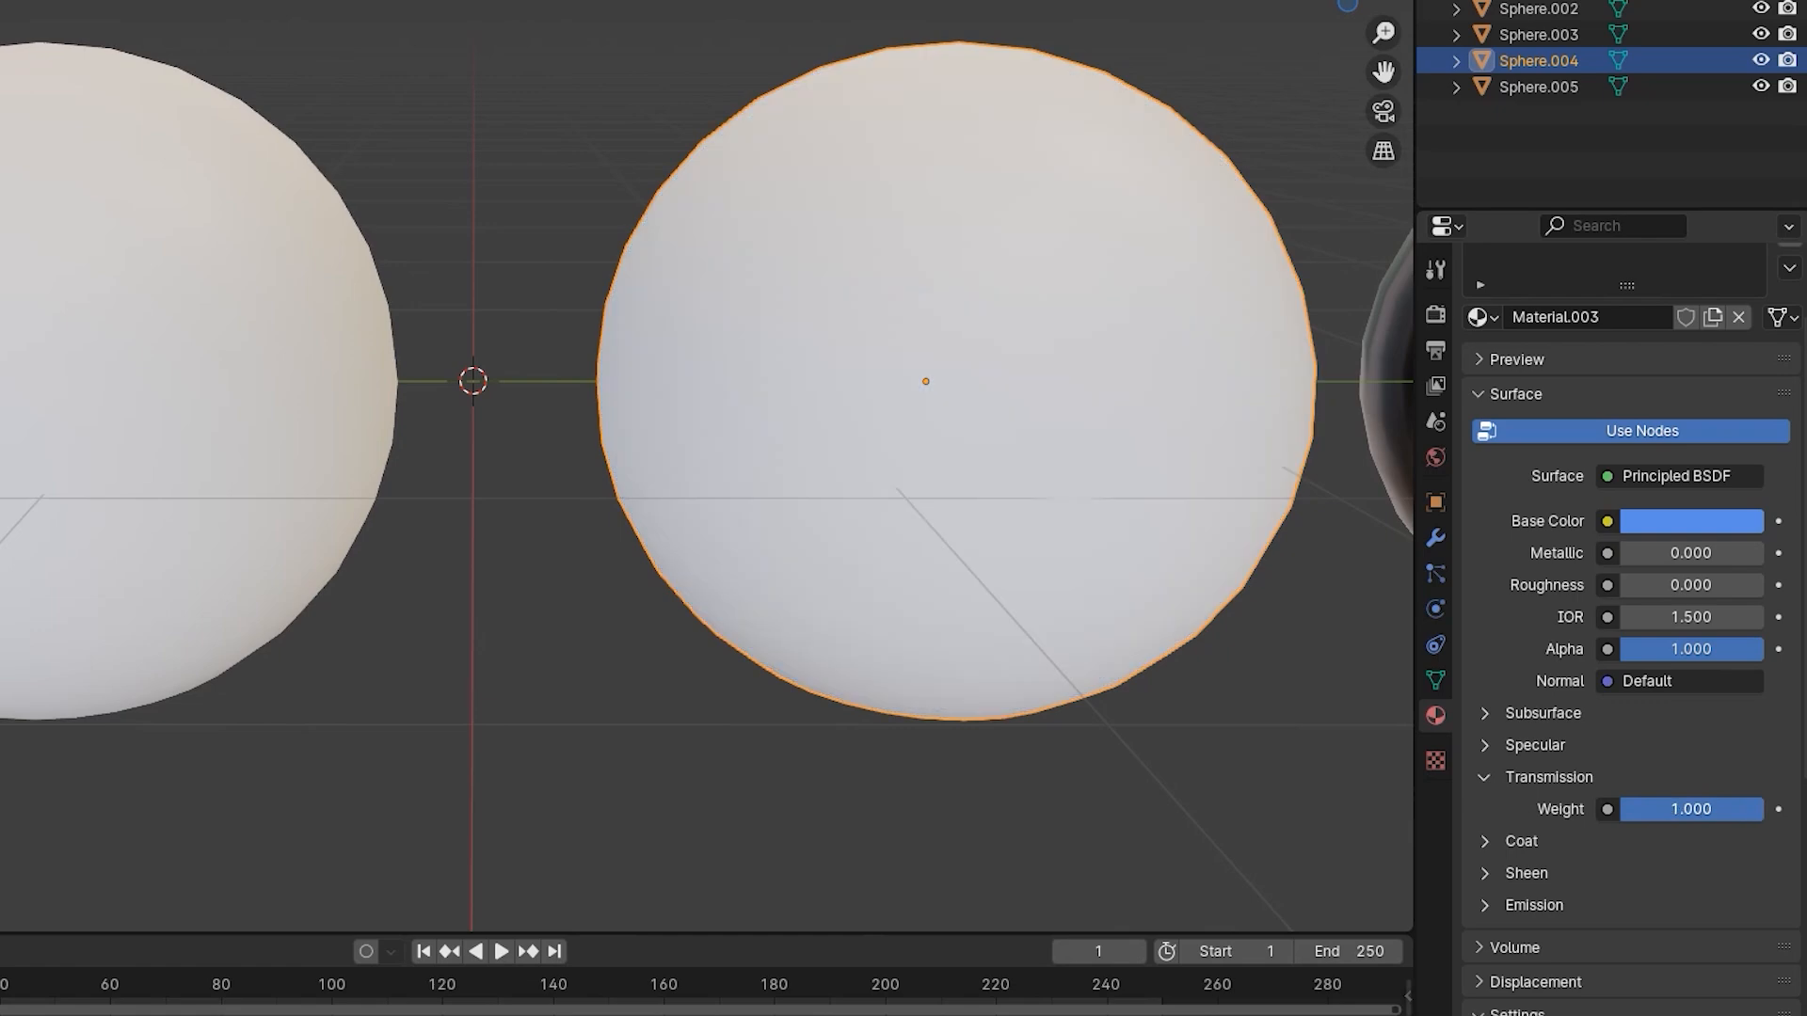
Step: Examine the transmissive blue sphere up close and from several angles beside the other spheres
middle_click_drag(742, 608, 505, 589)
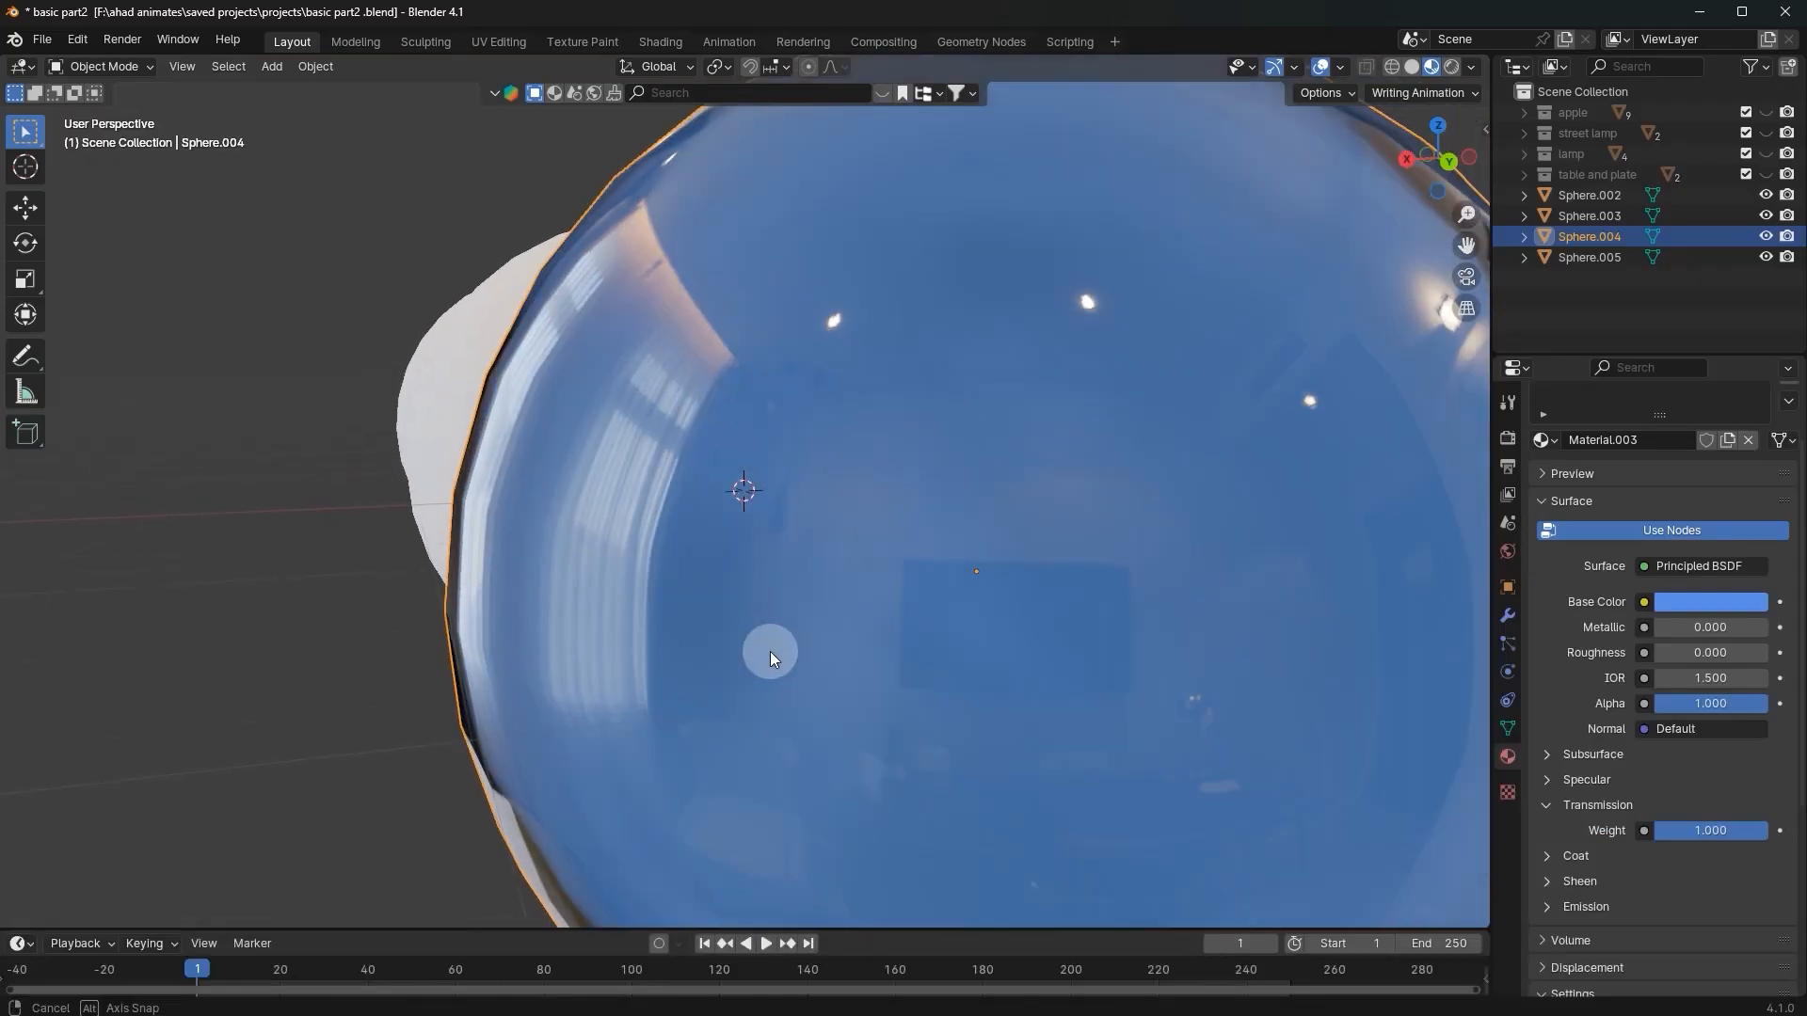
scroll(772, 651, "down", 2)
middle_click_drag(828, 654, 1039, 683)
left_click(1054, 838)
middle_click_drag(1054, 838, 867, 828)
left_click(611, 375)
left_click(748, 201)
left_click(873, 420)
middle_click_drag(873, 420, 815, 391)
left_click(1266, 147)
scroll(1003, 303, "down", 4)
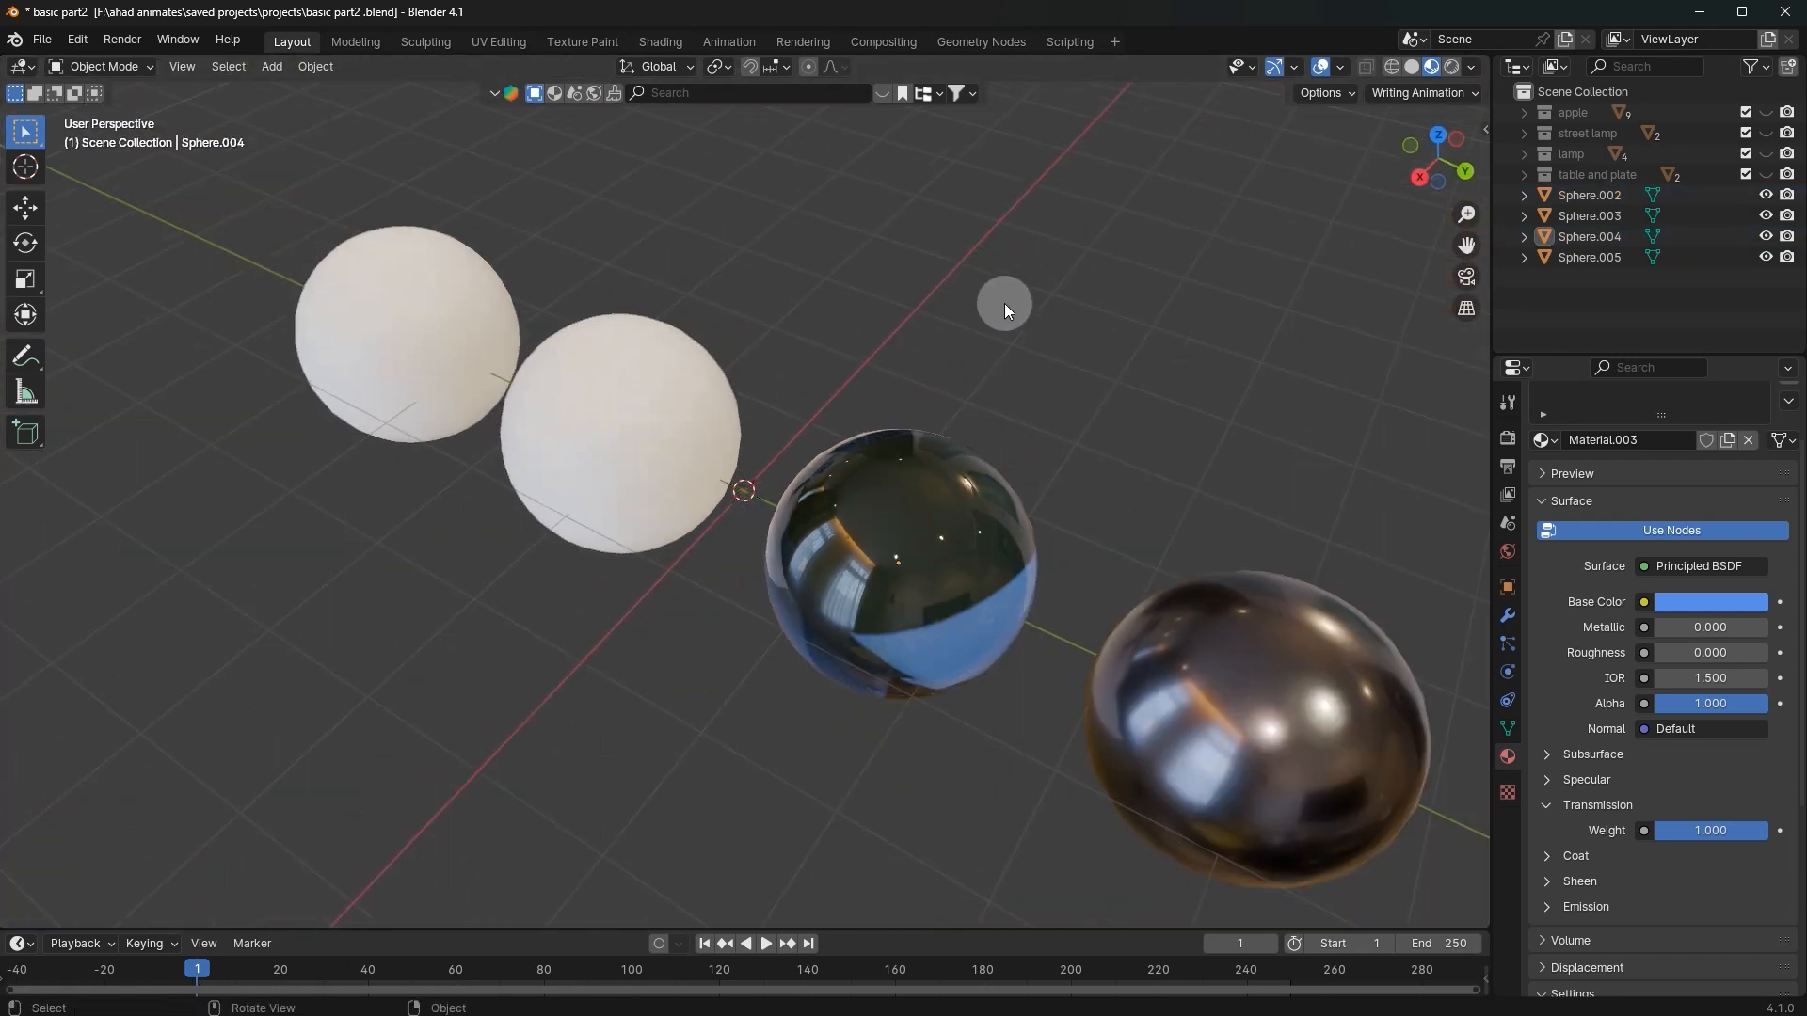
middle_click_drag(1003, 303, 1153, 131)
middle_click_drag(1336, 289, 1160, 531)
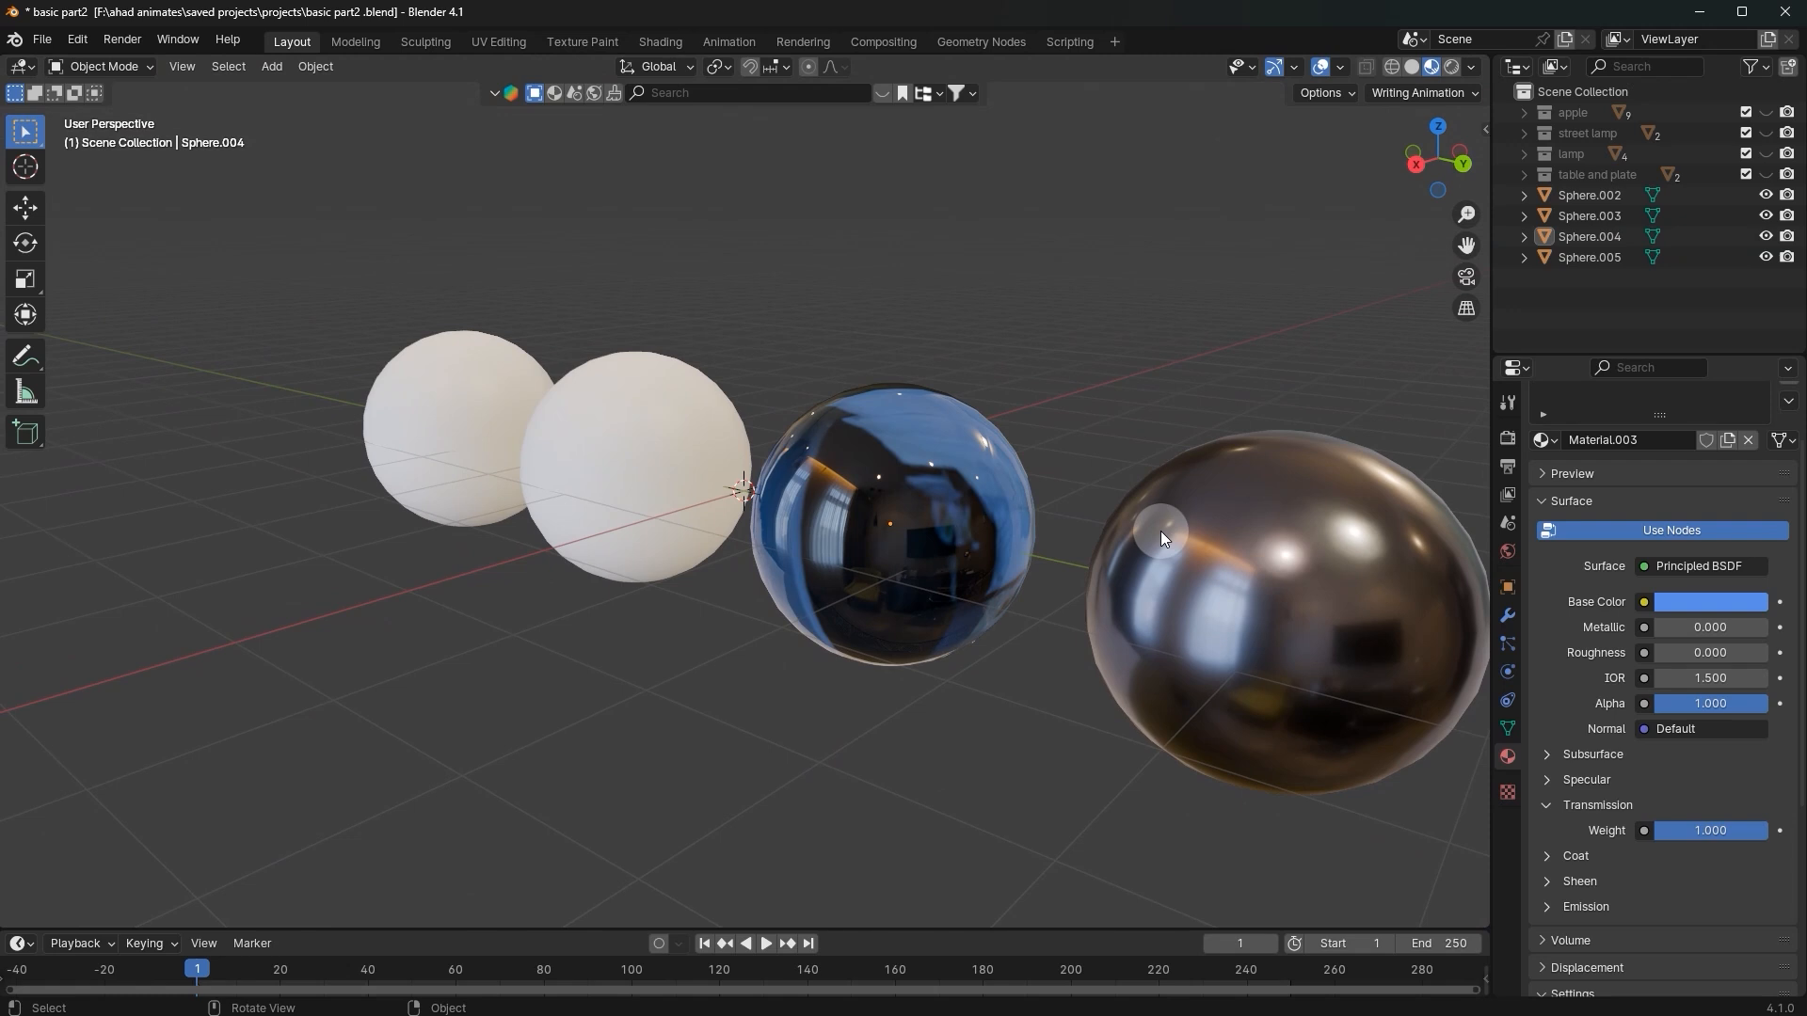
Step: Preview the spheres in Rendered shading, return to Material Preview, and examine the blue sphere's refraction
left_click(1450, 67)
scroll(1167, 386, "up", 2)
mouse_move(1167, 395)
middle_mouse_down()
mouse_move(1128, 395)
mouse_move(1335, 155)
middle_mouse_up()
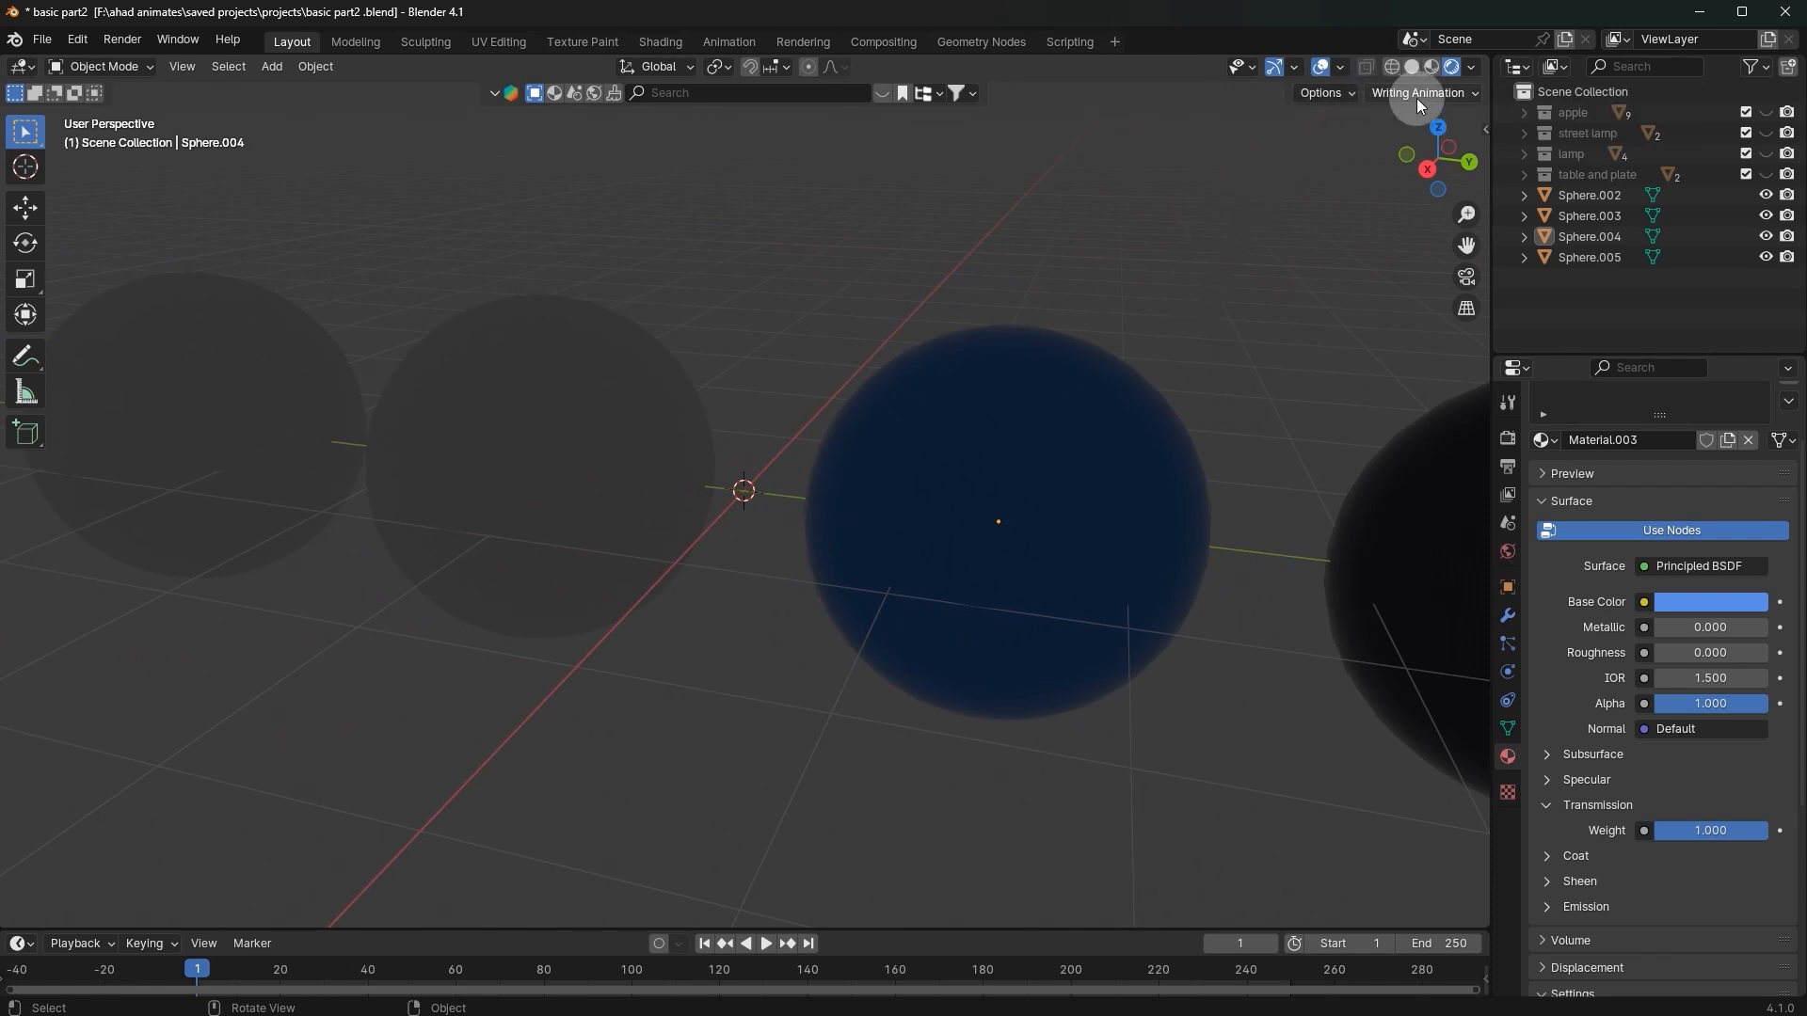
left_click(1429, 67)
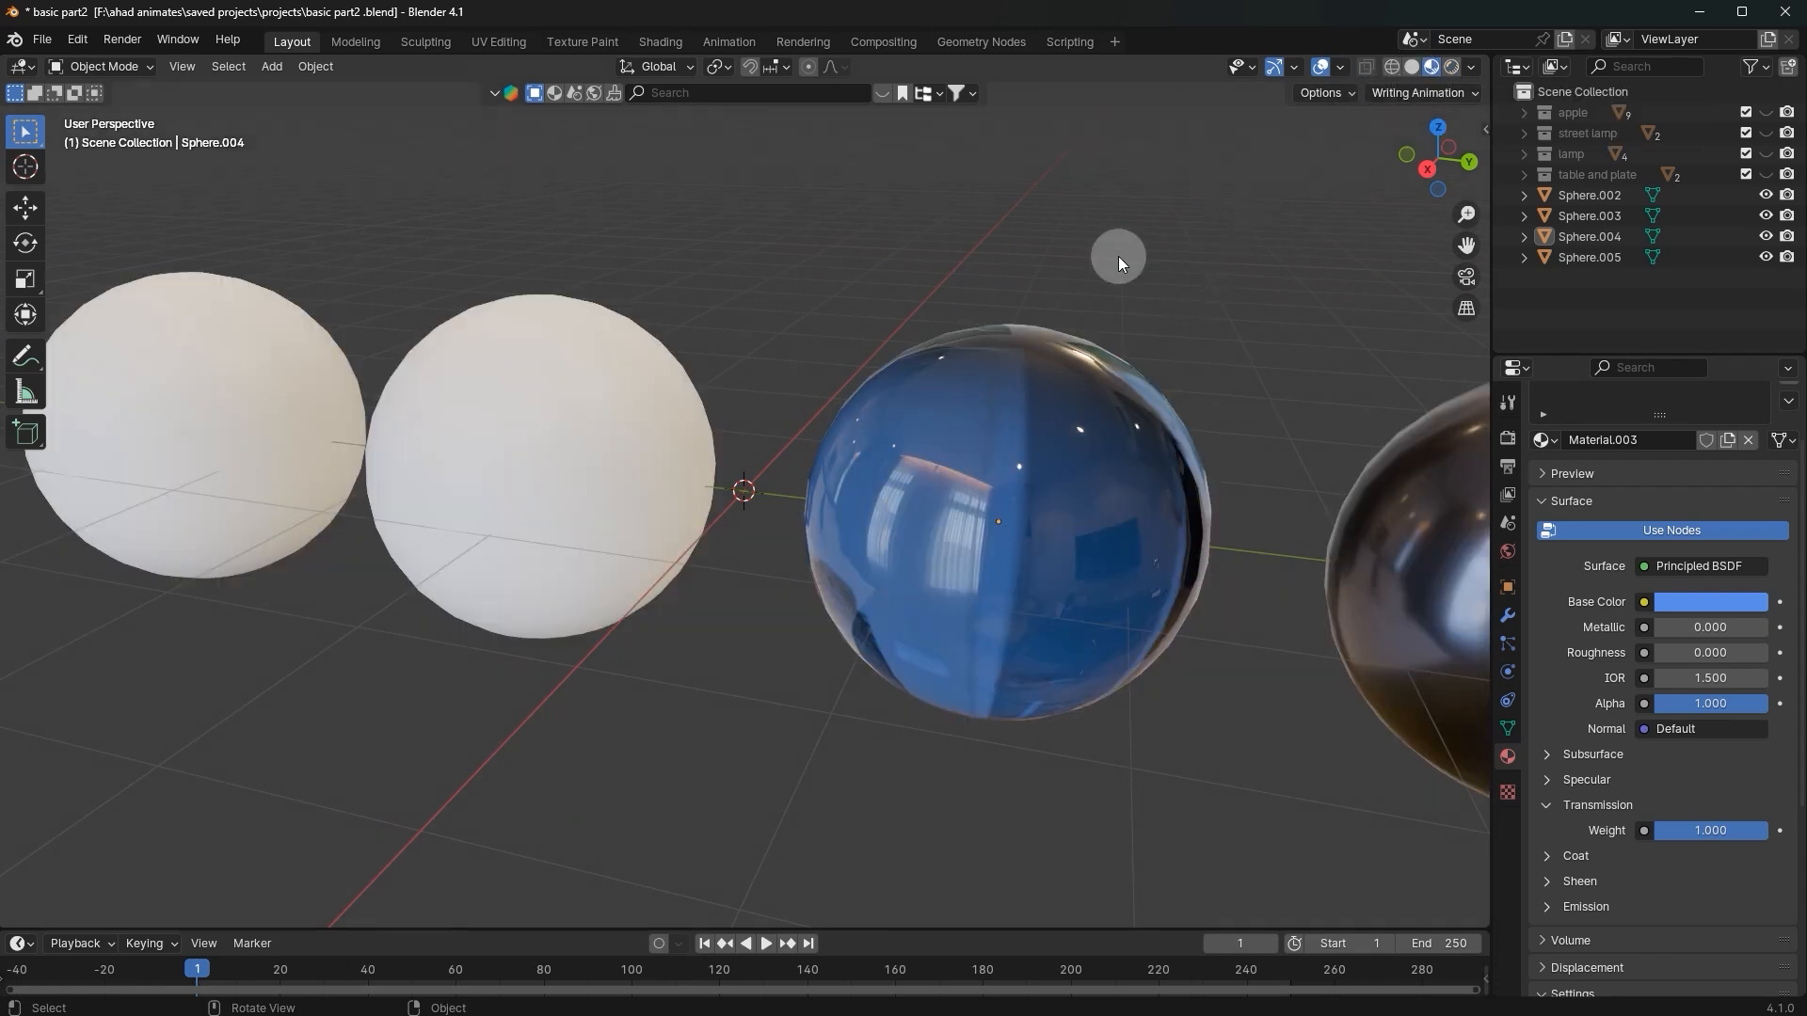
middle_click_drag(1118, 256, 882, 546)
scroll(981, 532, "down", 3)
middle_click_drag(936, 404, 668, 459)
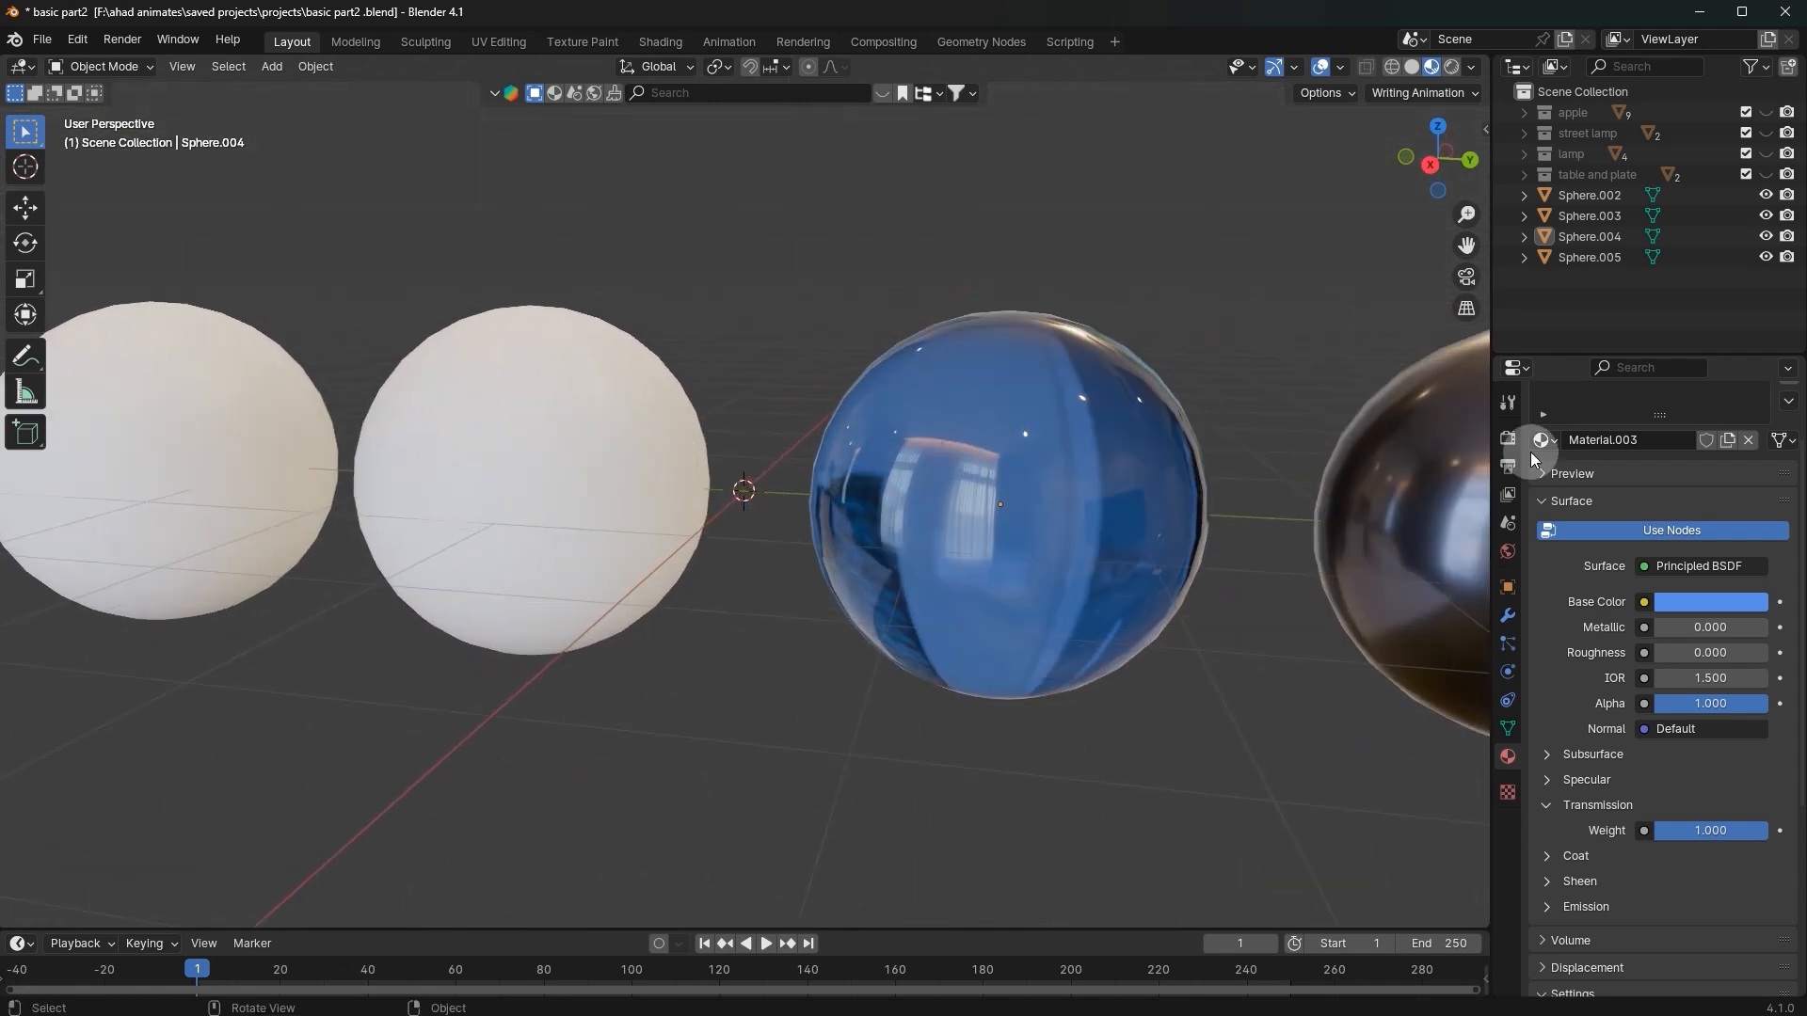
Step: Try Metallic at 1.000 on the blue transmissive material, examine the reflections, and set it back to 0.000
mouse_move(1710, 652)
left_mouse_down()
mouse_move(1741, 652)
mouse_move(1710, 652)
left_mouse_up()
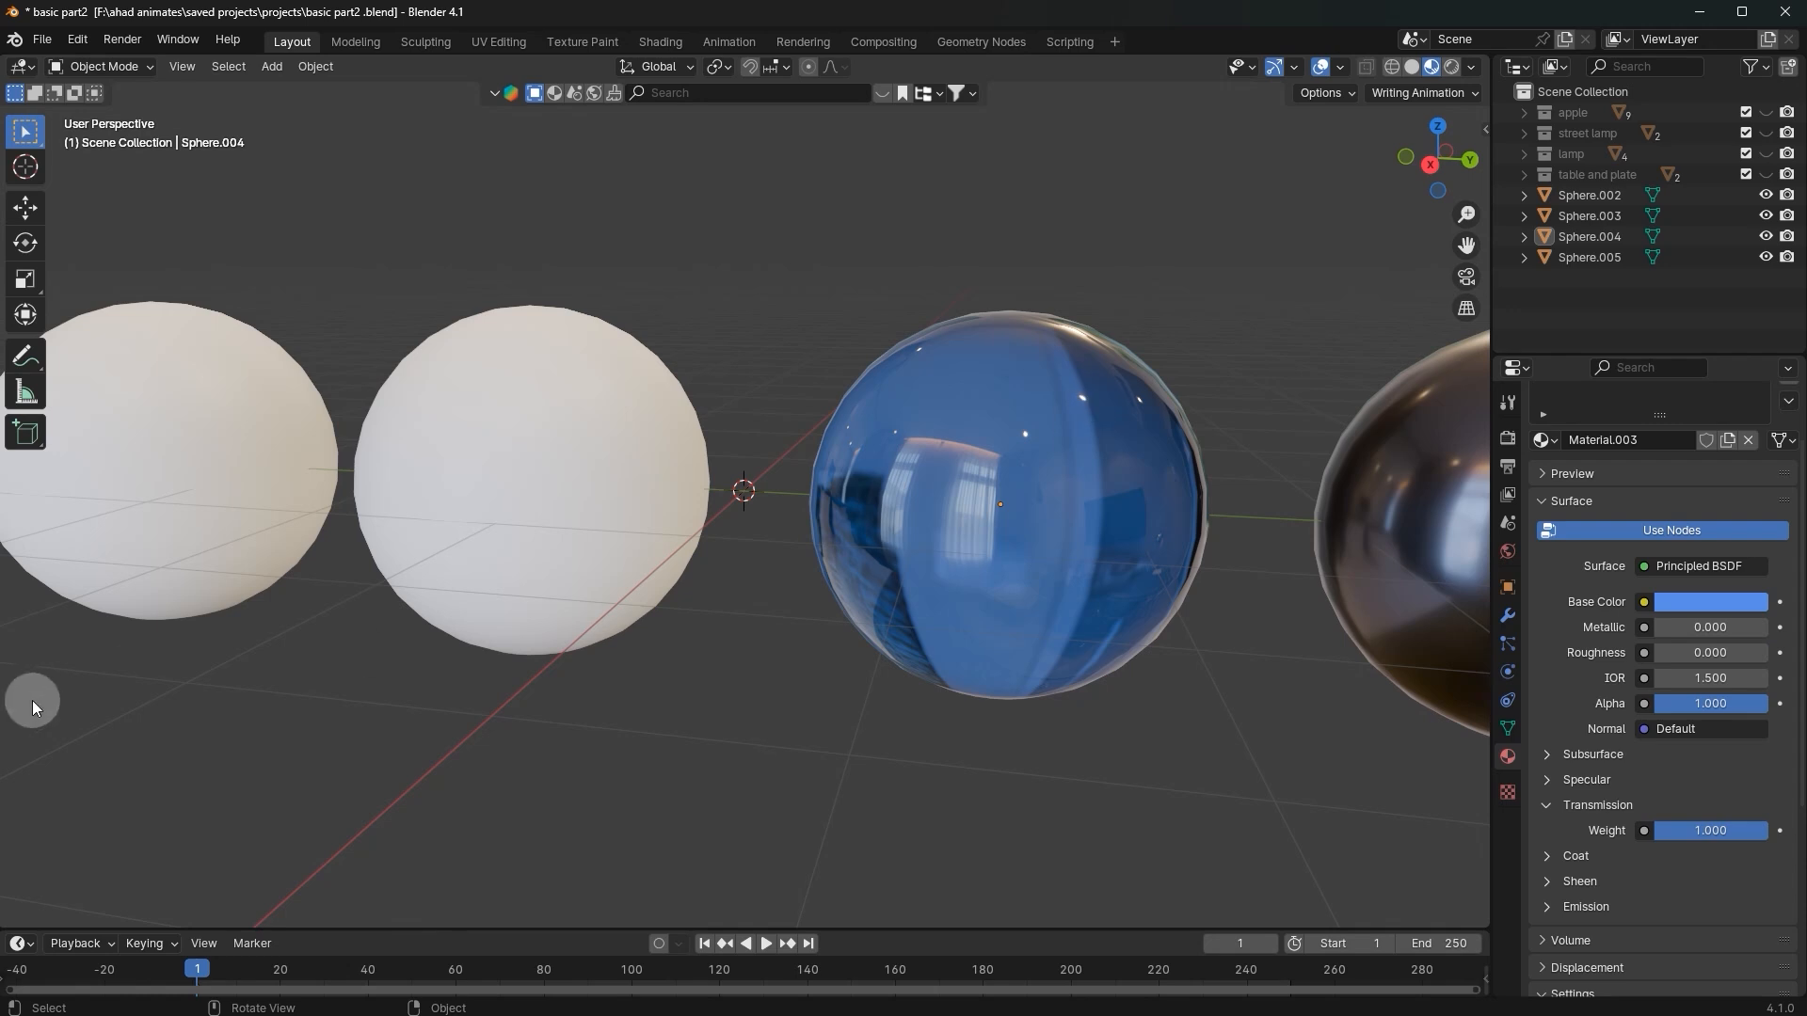
left_click(1679, 629)
type("1")
key("Return")
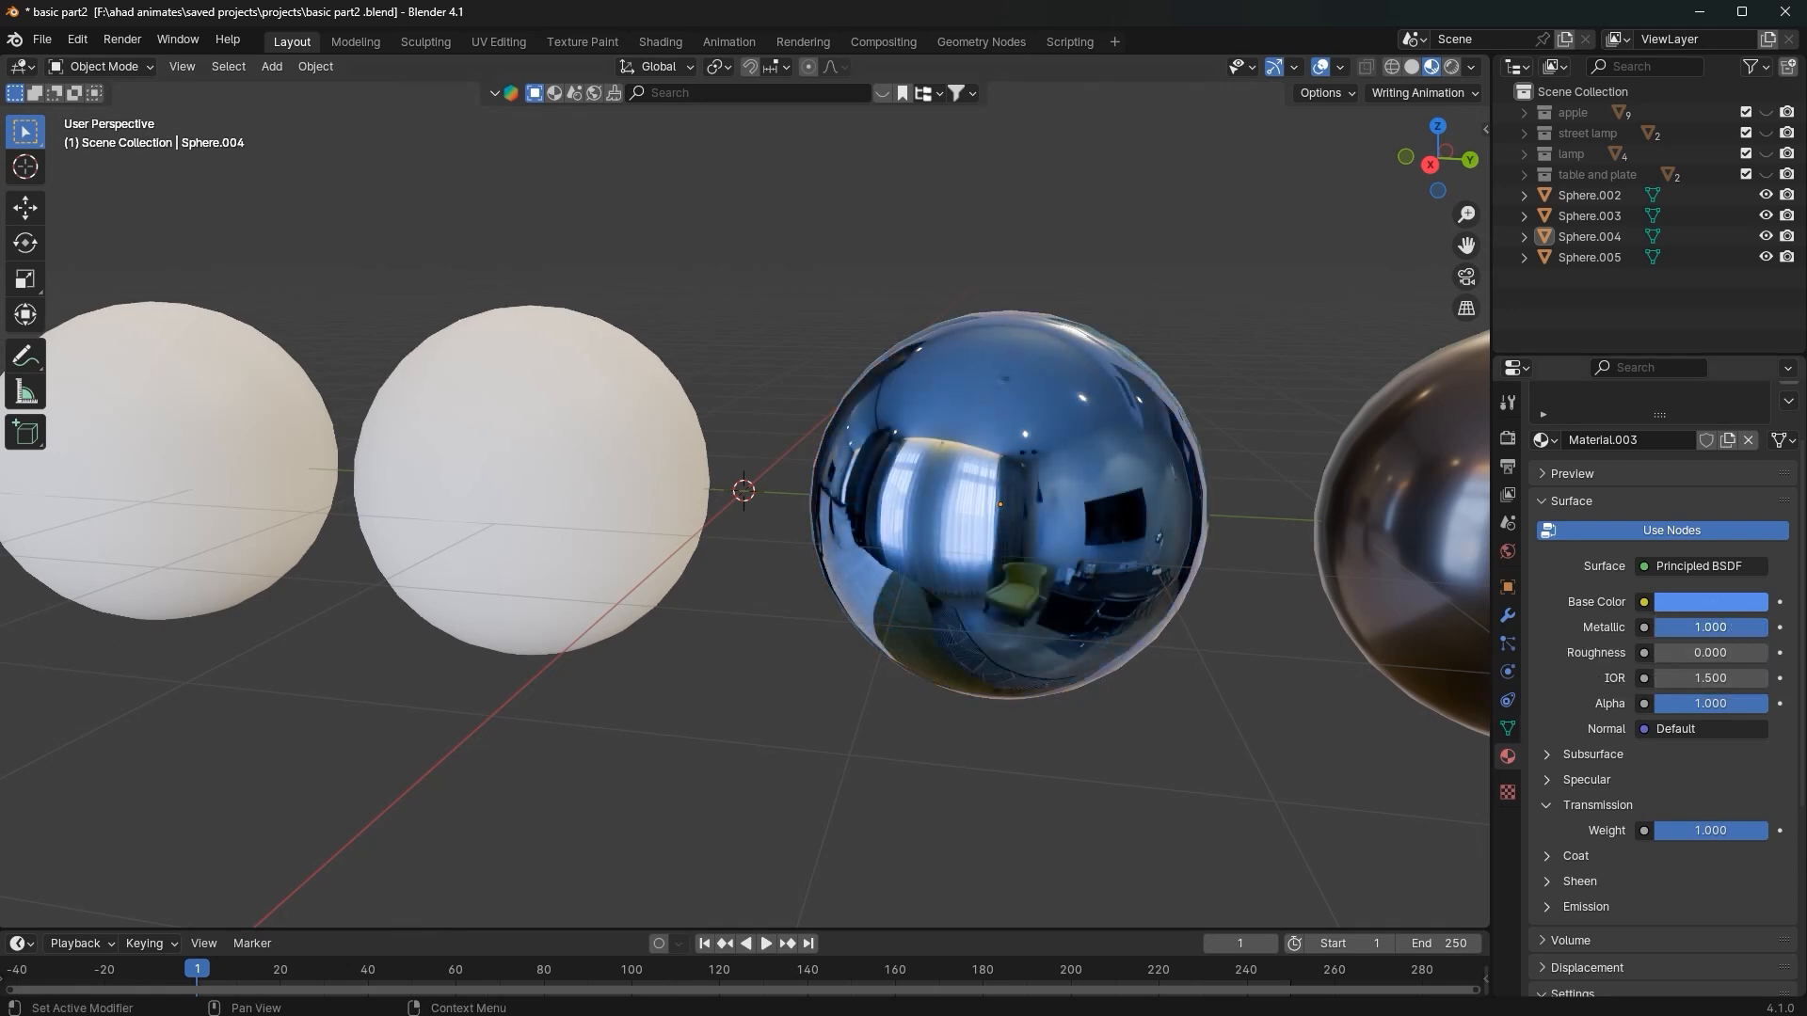
scroll(1271, 823, "up", 1)
middle_click_drag(1273, 822, 1047, 505)
left_click_drag(1707, 628, 1590, 627)
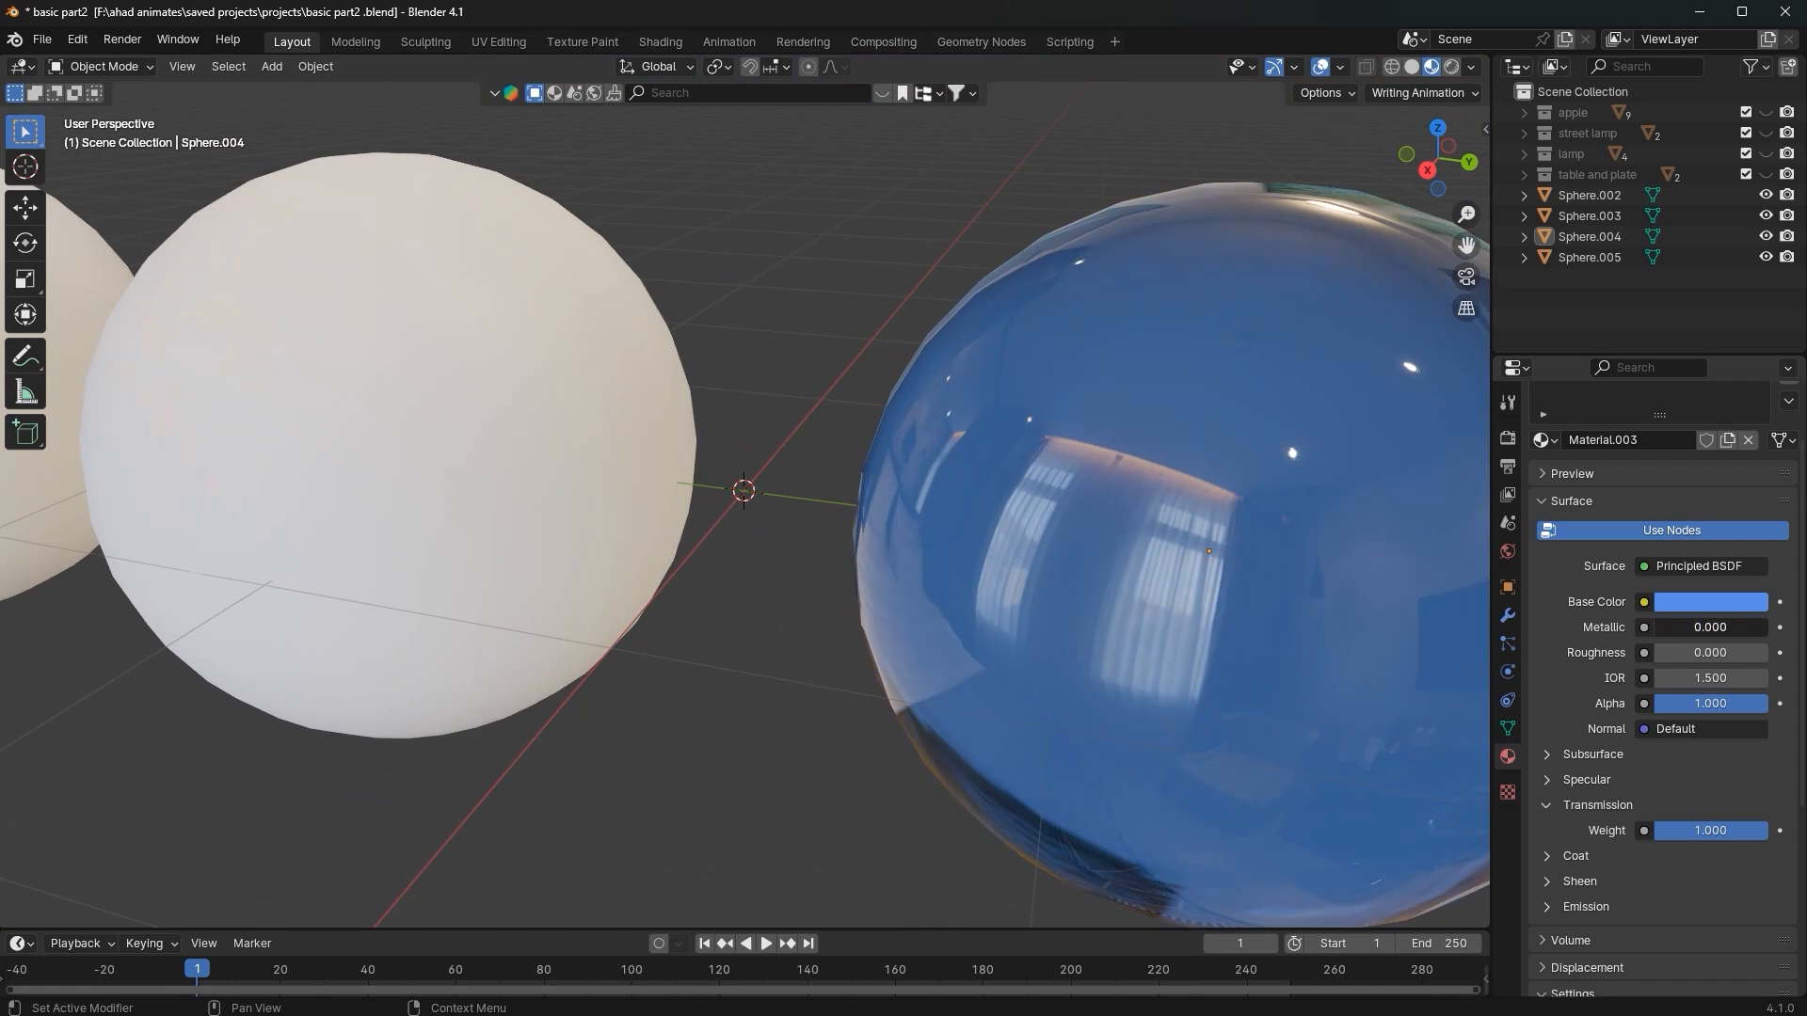
Step: Add a new material to Sphere.003 and set its base colour to orange
scroll(934, 730, "down", 3)
scroll(934, 730, "down", 3)
middle_click_drag(1071, 798, 1313, 669)
scroll(898, 335, "up", 3)
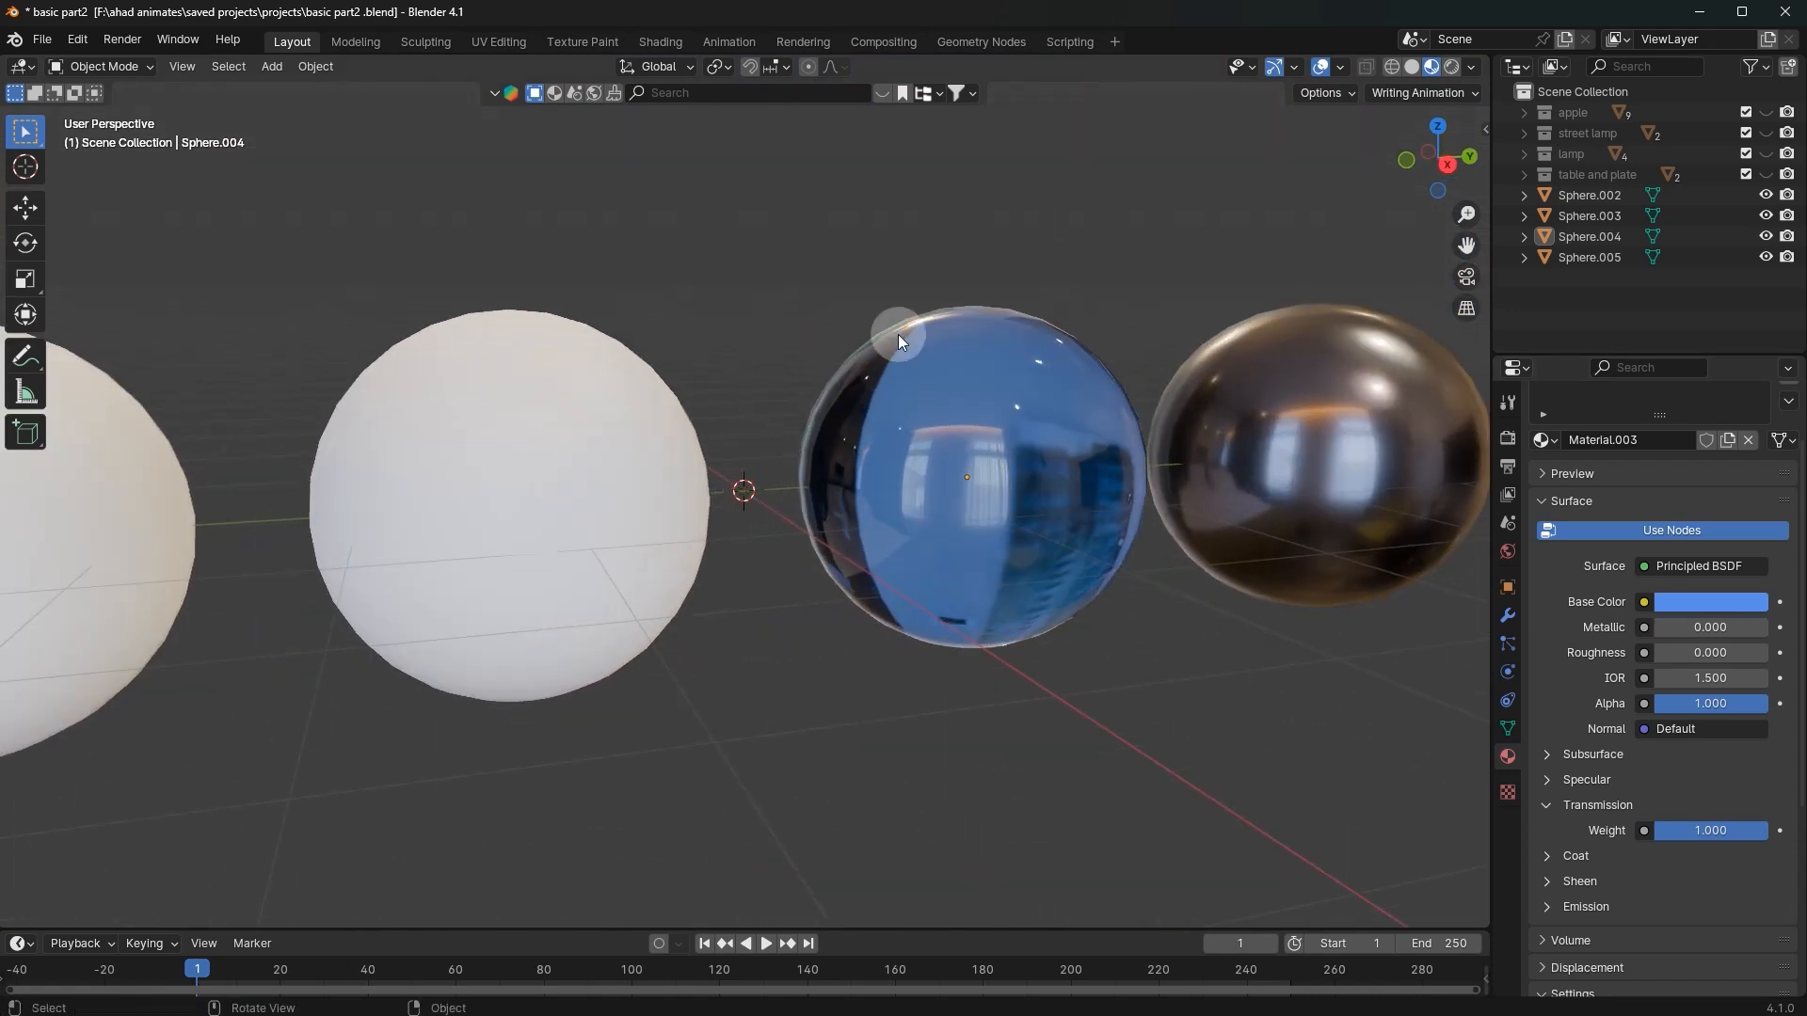
left_click(627, 446)
scroll(678, 466, "down", 2)
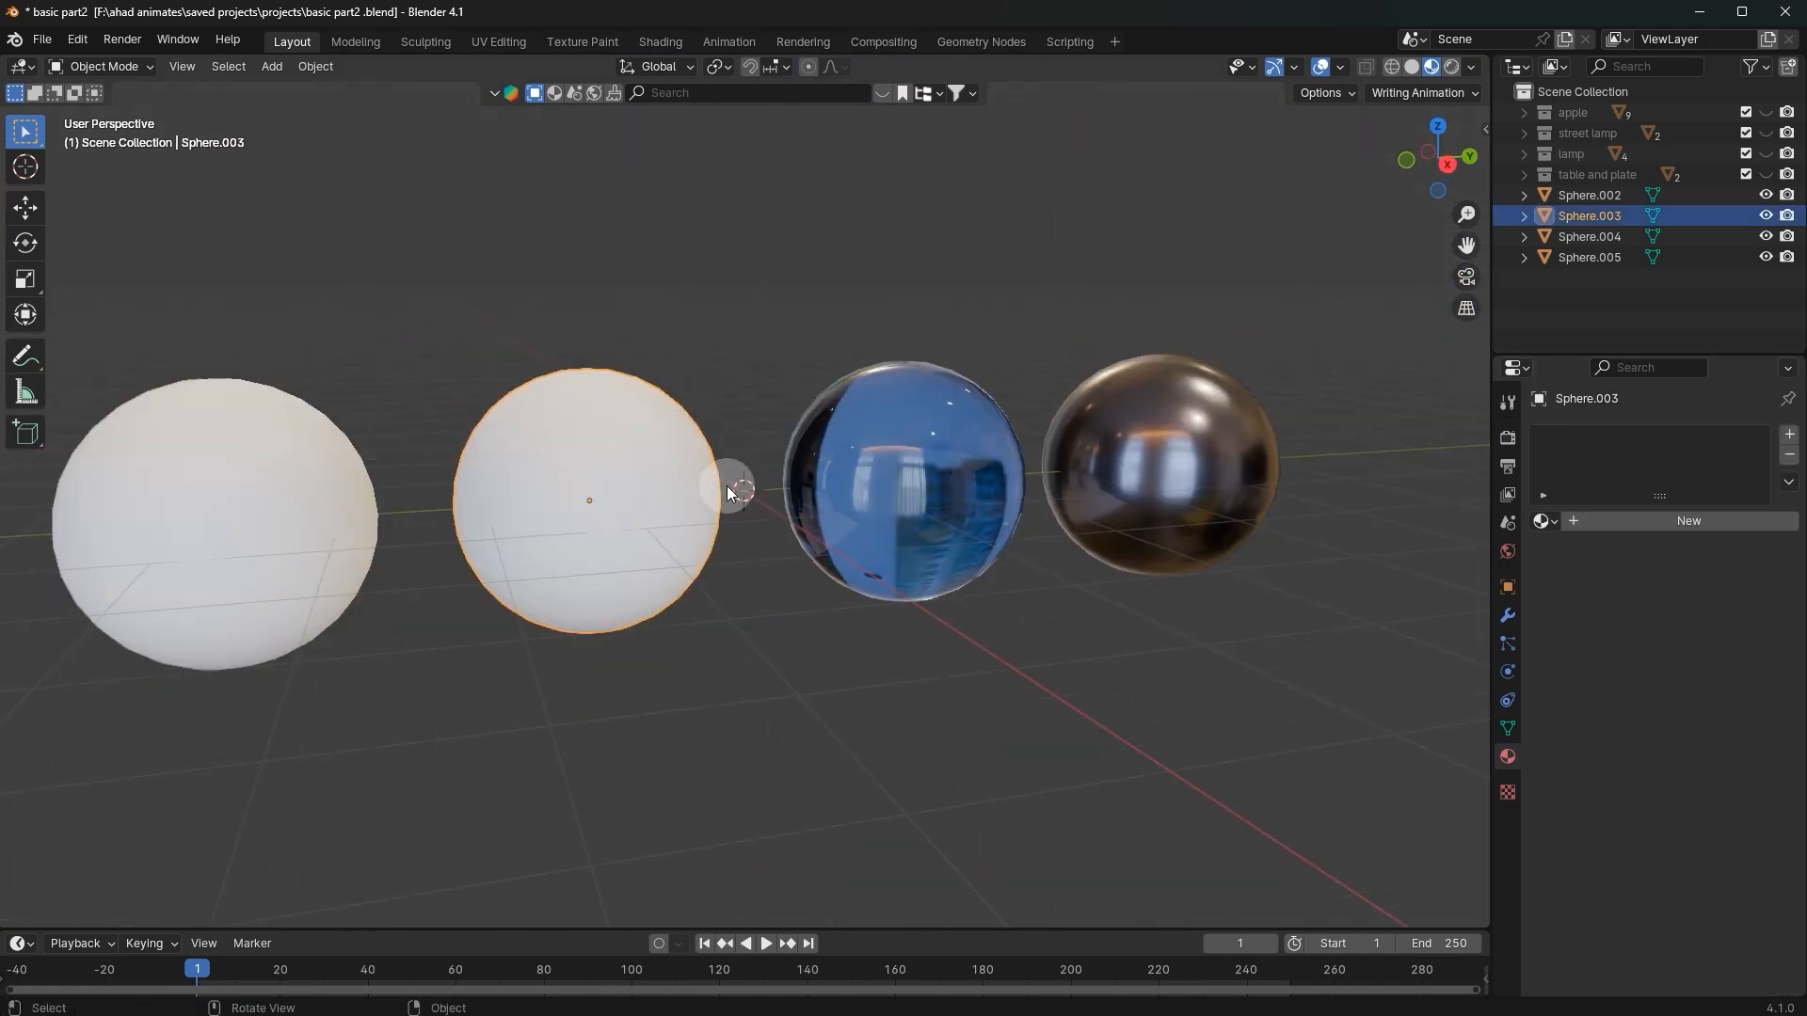
left_click(1753, 523)
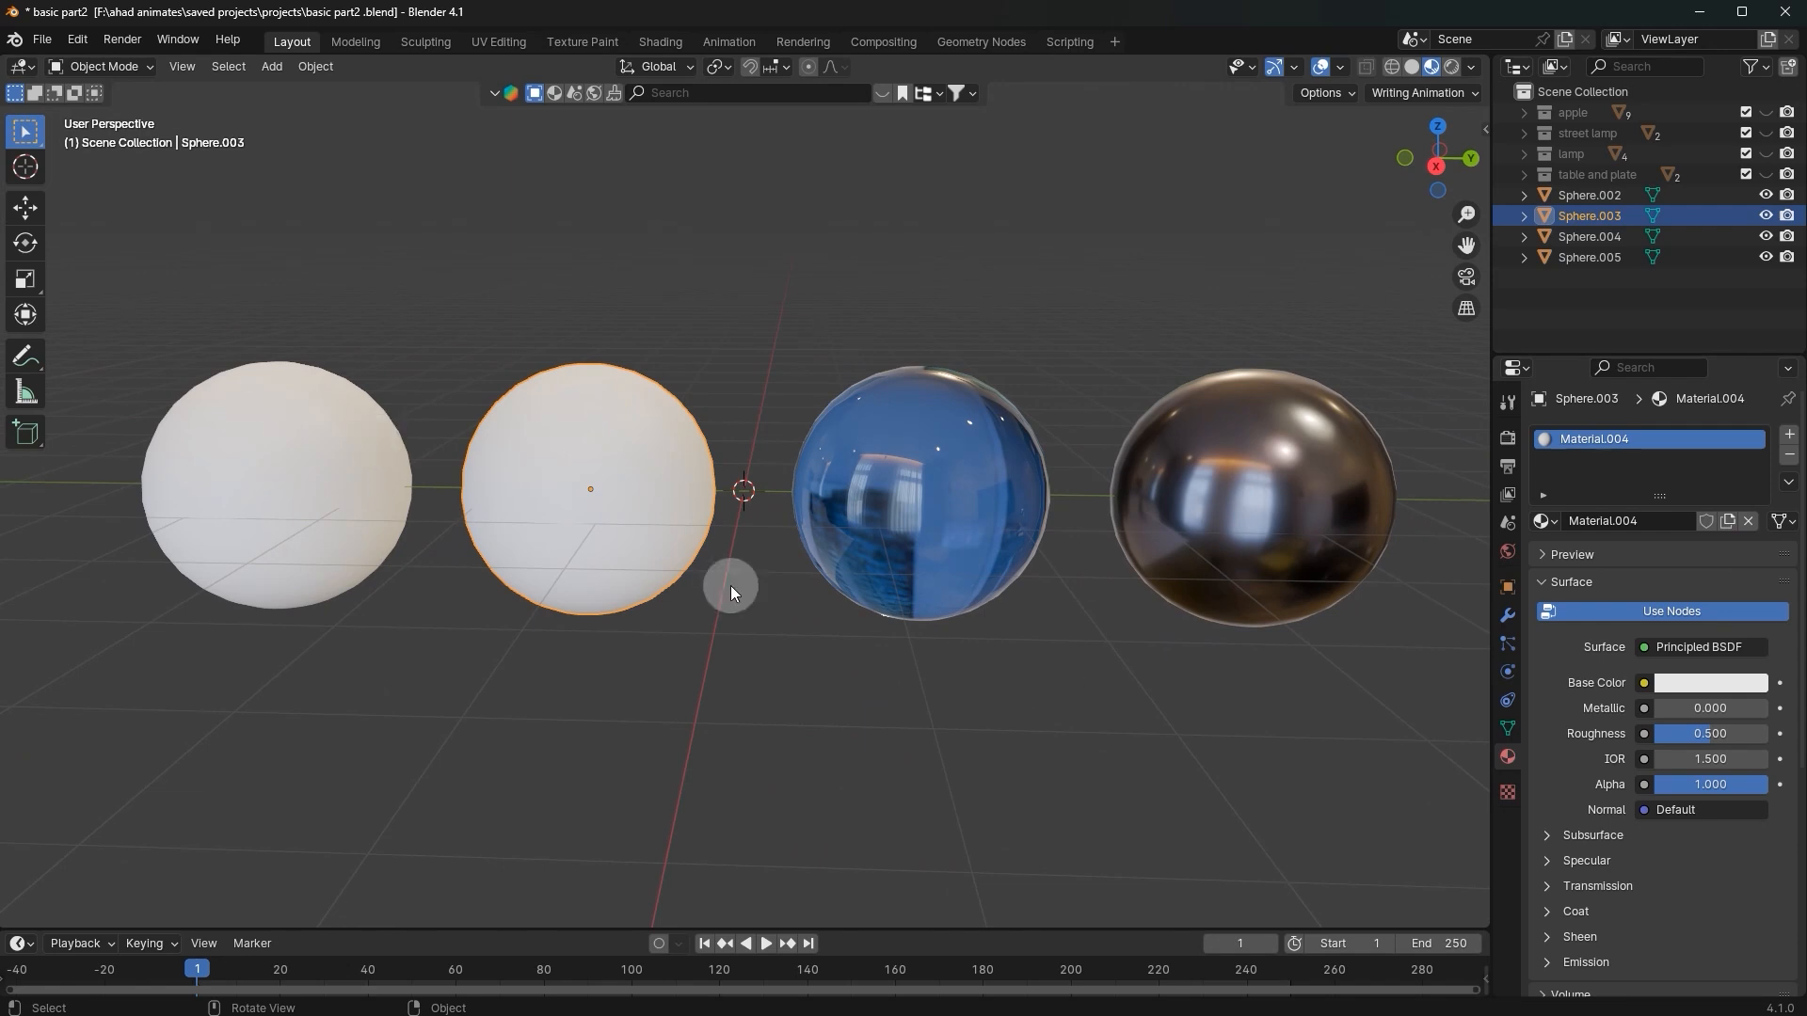
left_click(1709, 683)
left_click(1607, 496)
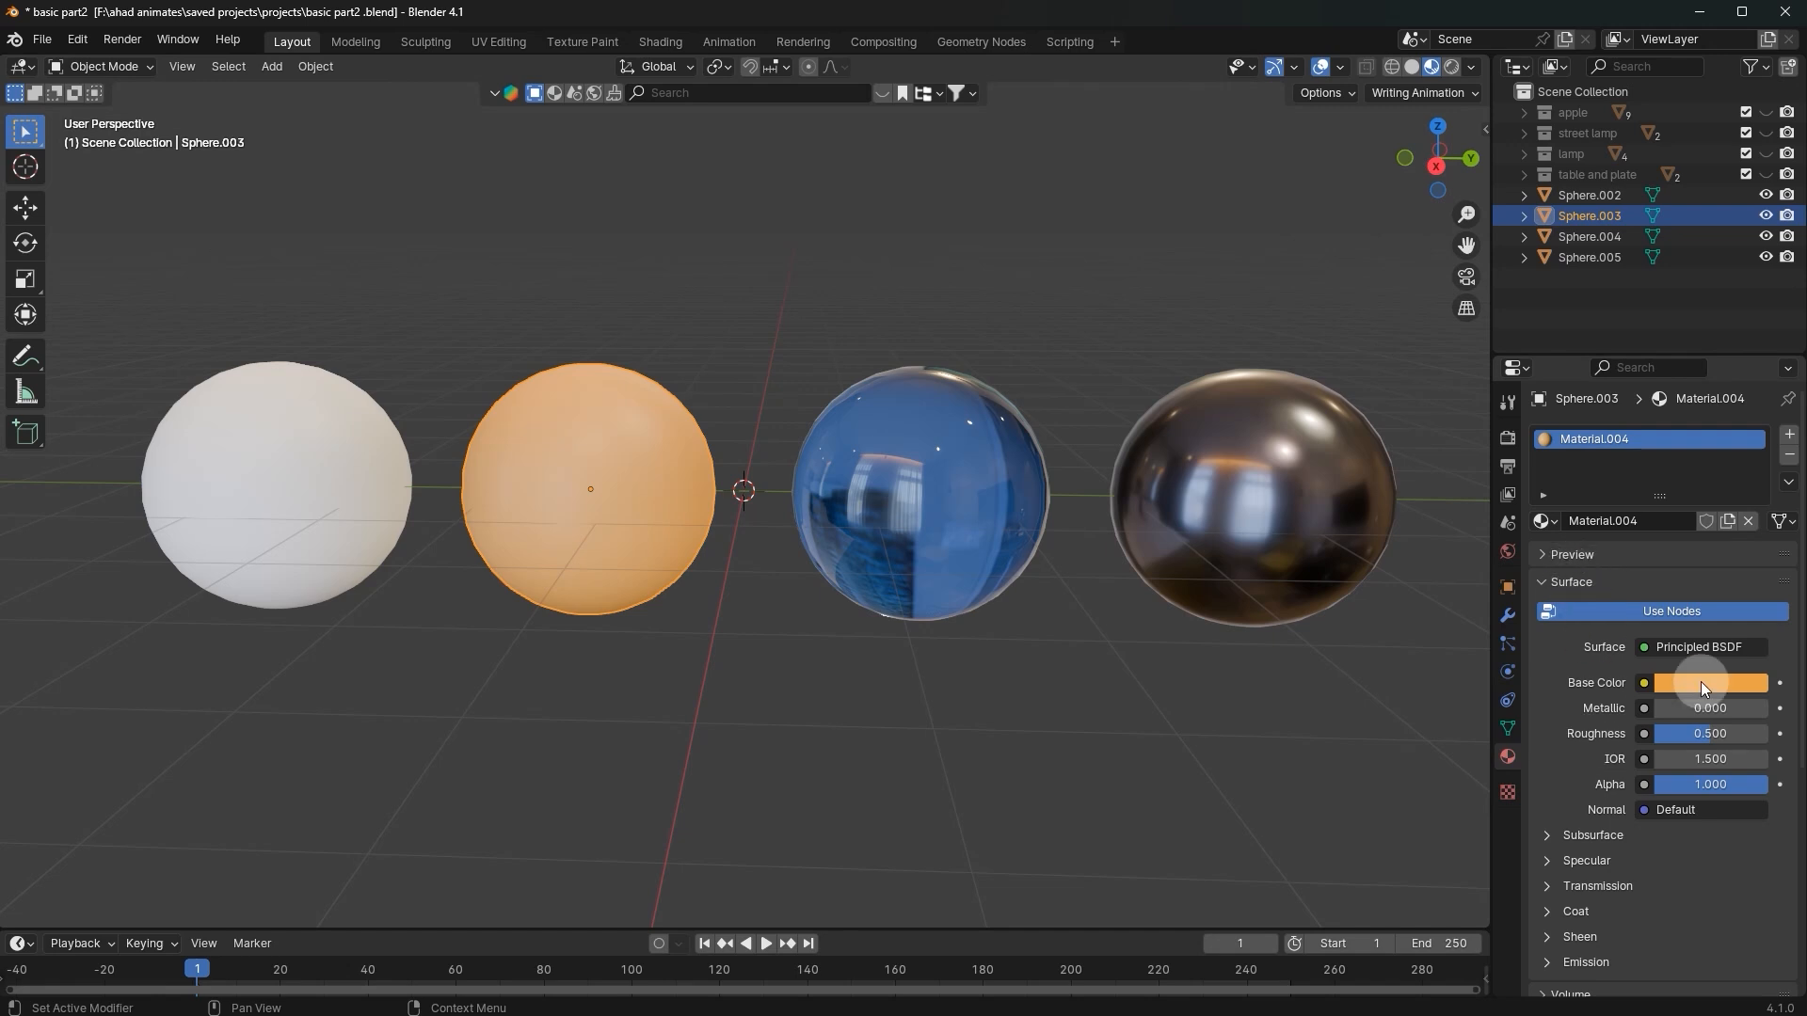
Step: Try an Emission strength of 26.600 on Sphere.003's orange material and compare it with the neighbouring Sphere.002
scroll(1572, 725, "down", 5)
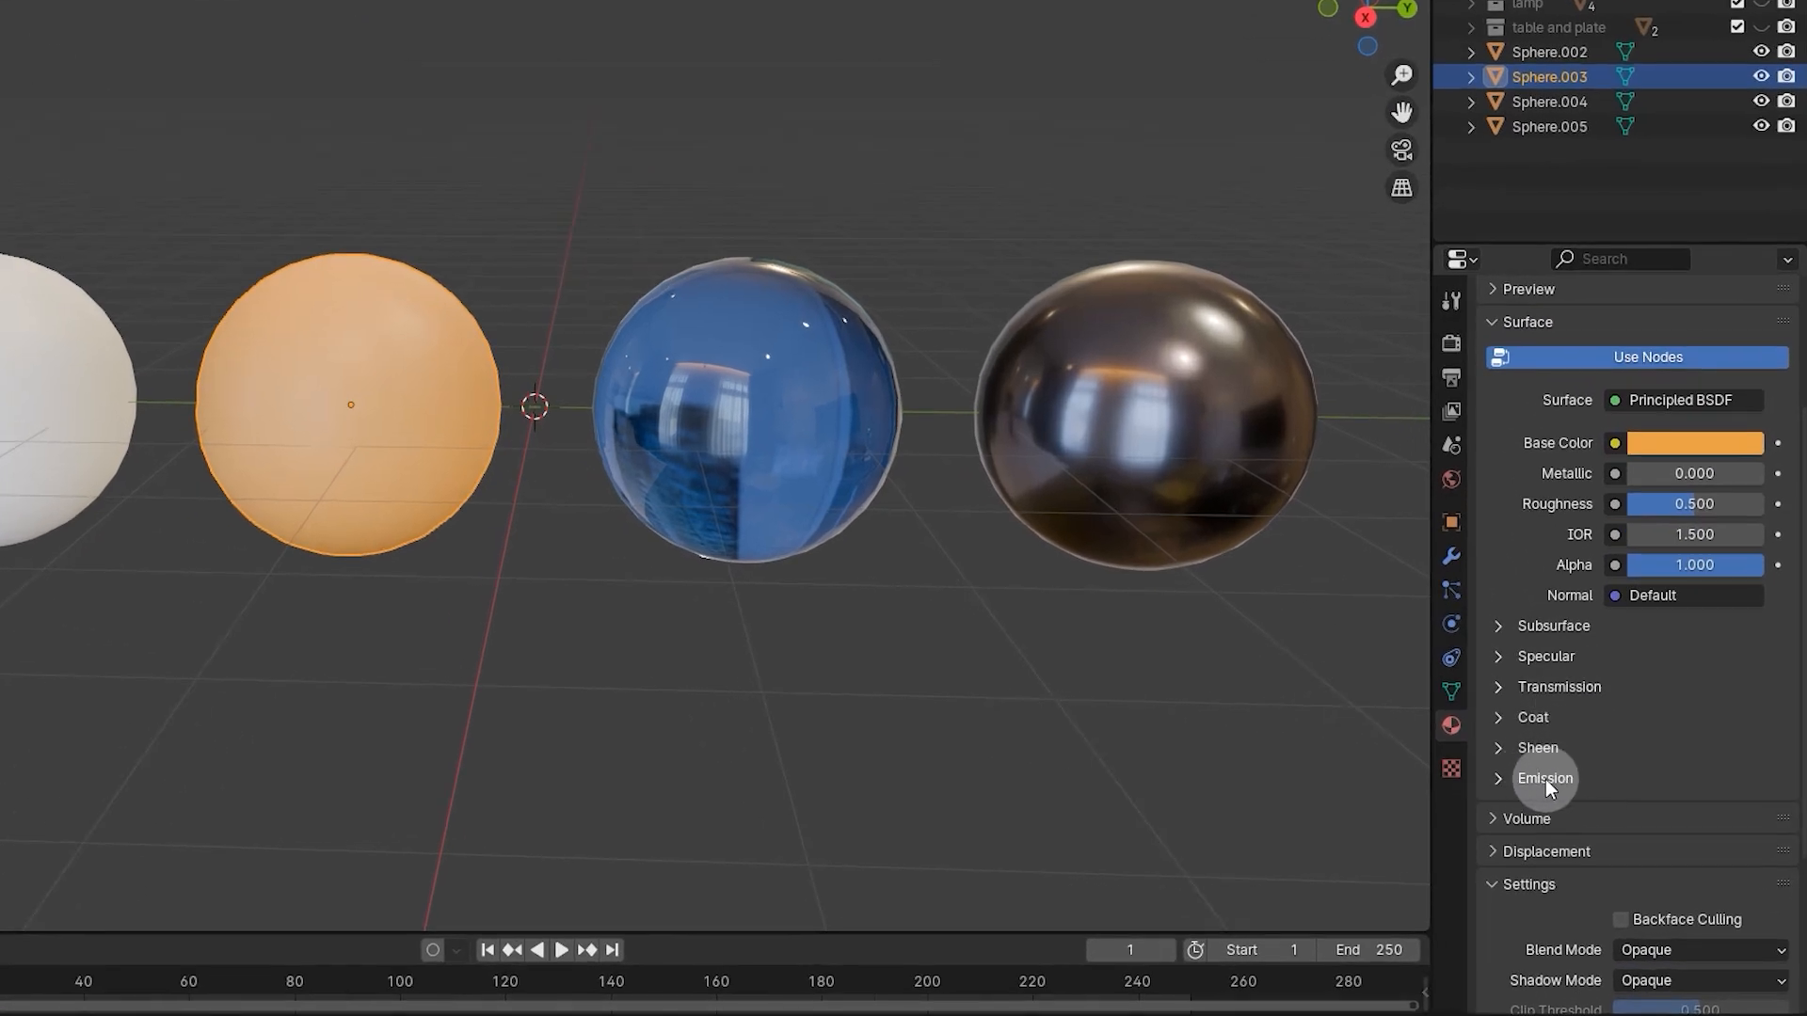
left_click(1545, 780)
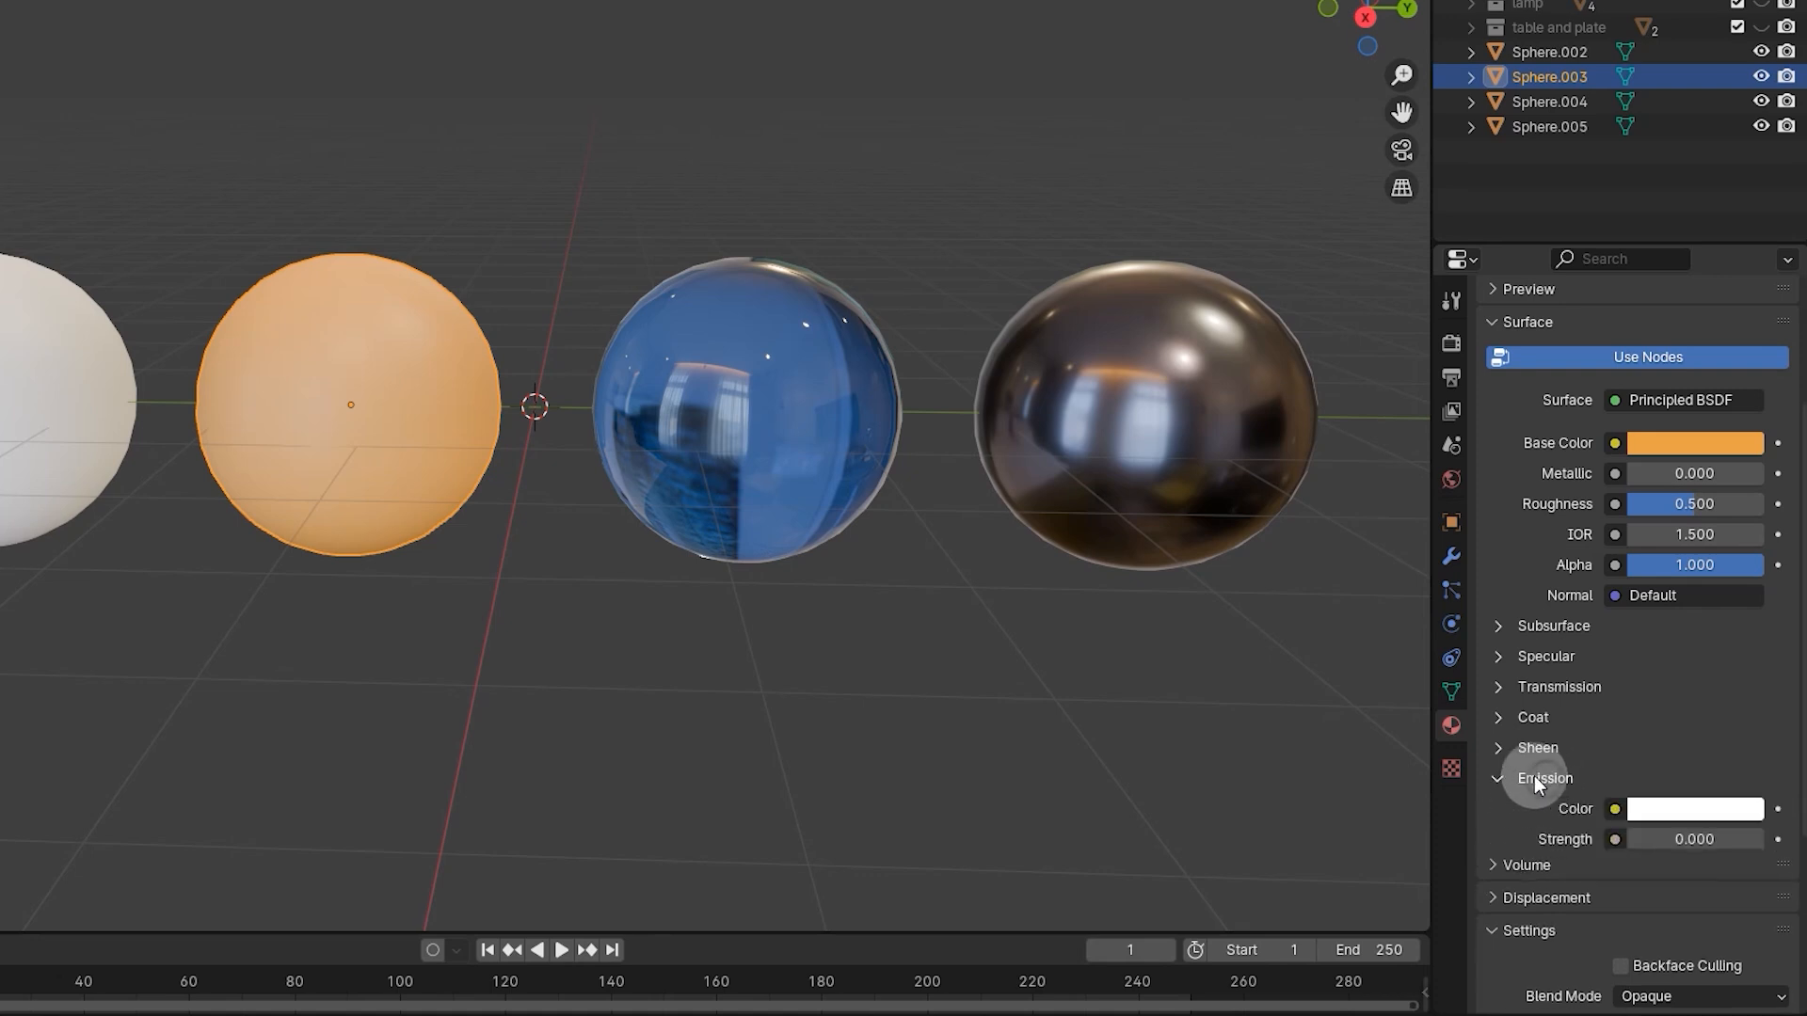
left_click(1691, 805)
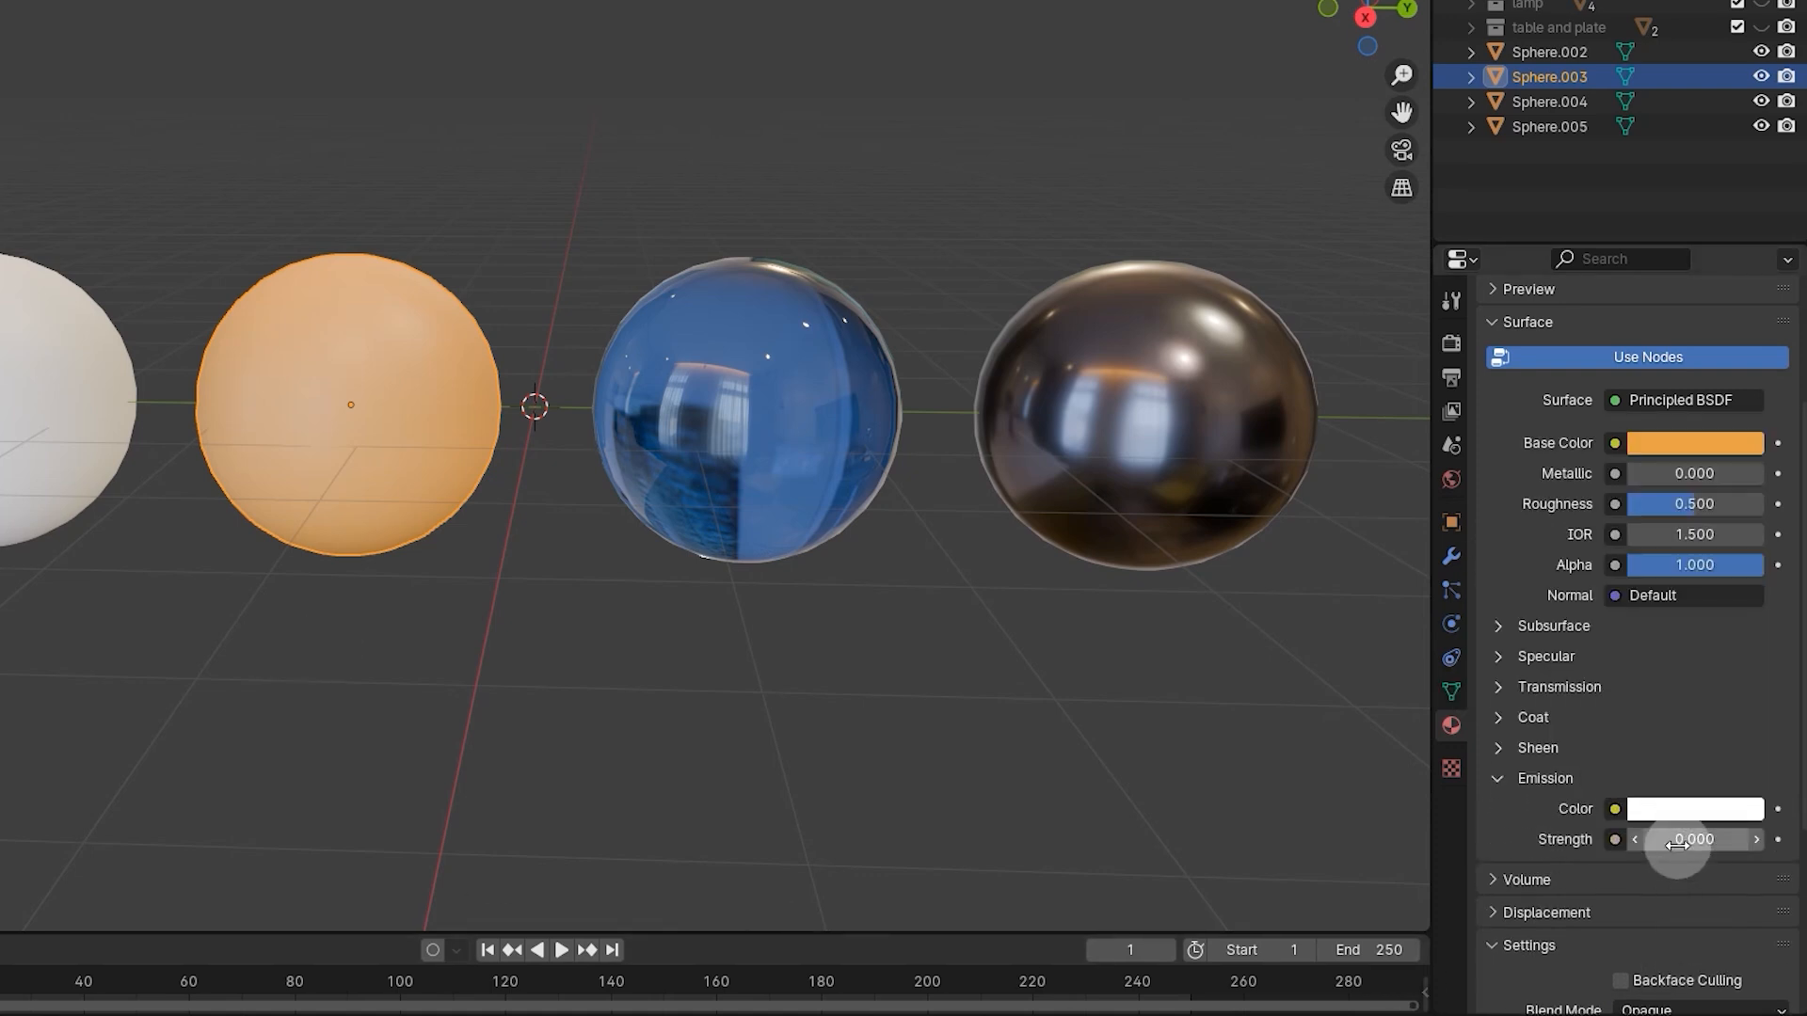
mouse_move(1672, 839)
left_mouse_down()
mouse_move(1779, 839)
mouse_move(1702, 840)
left_mouse_up()
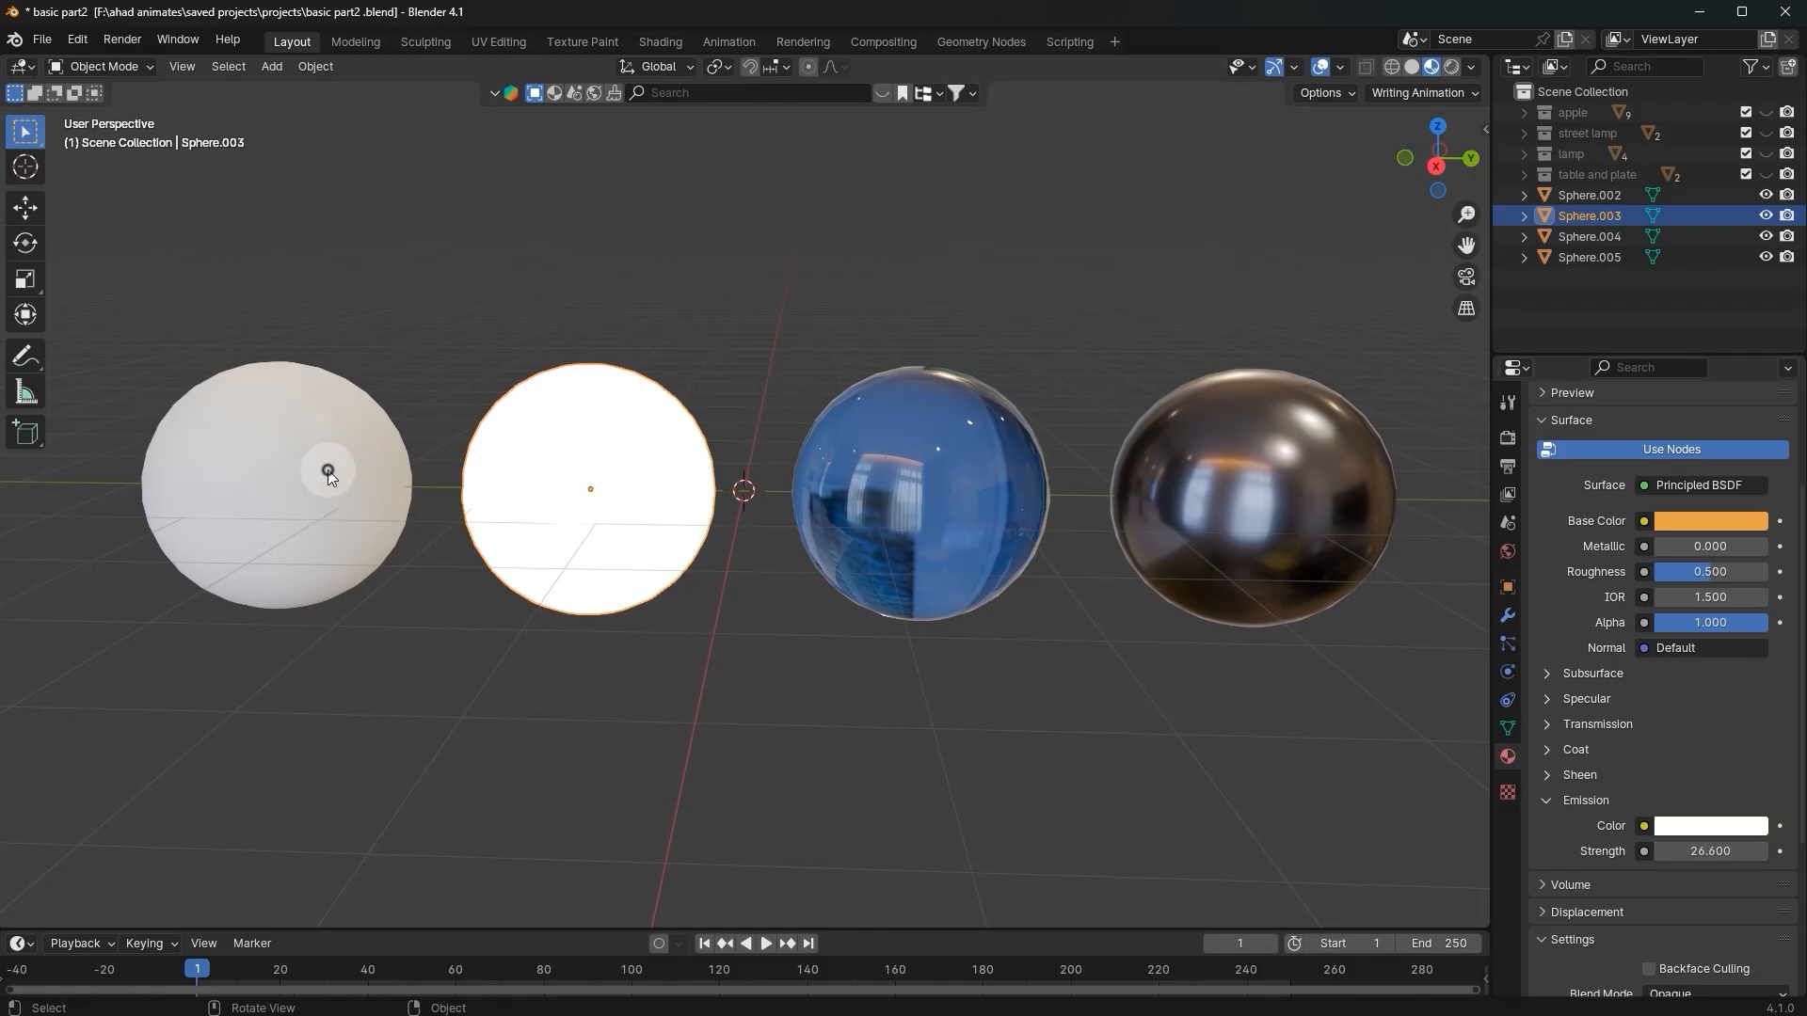
left_click(47, 378)
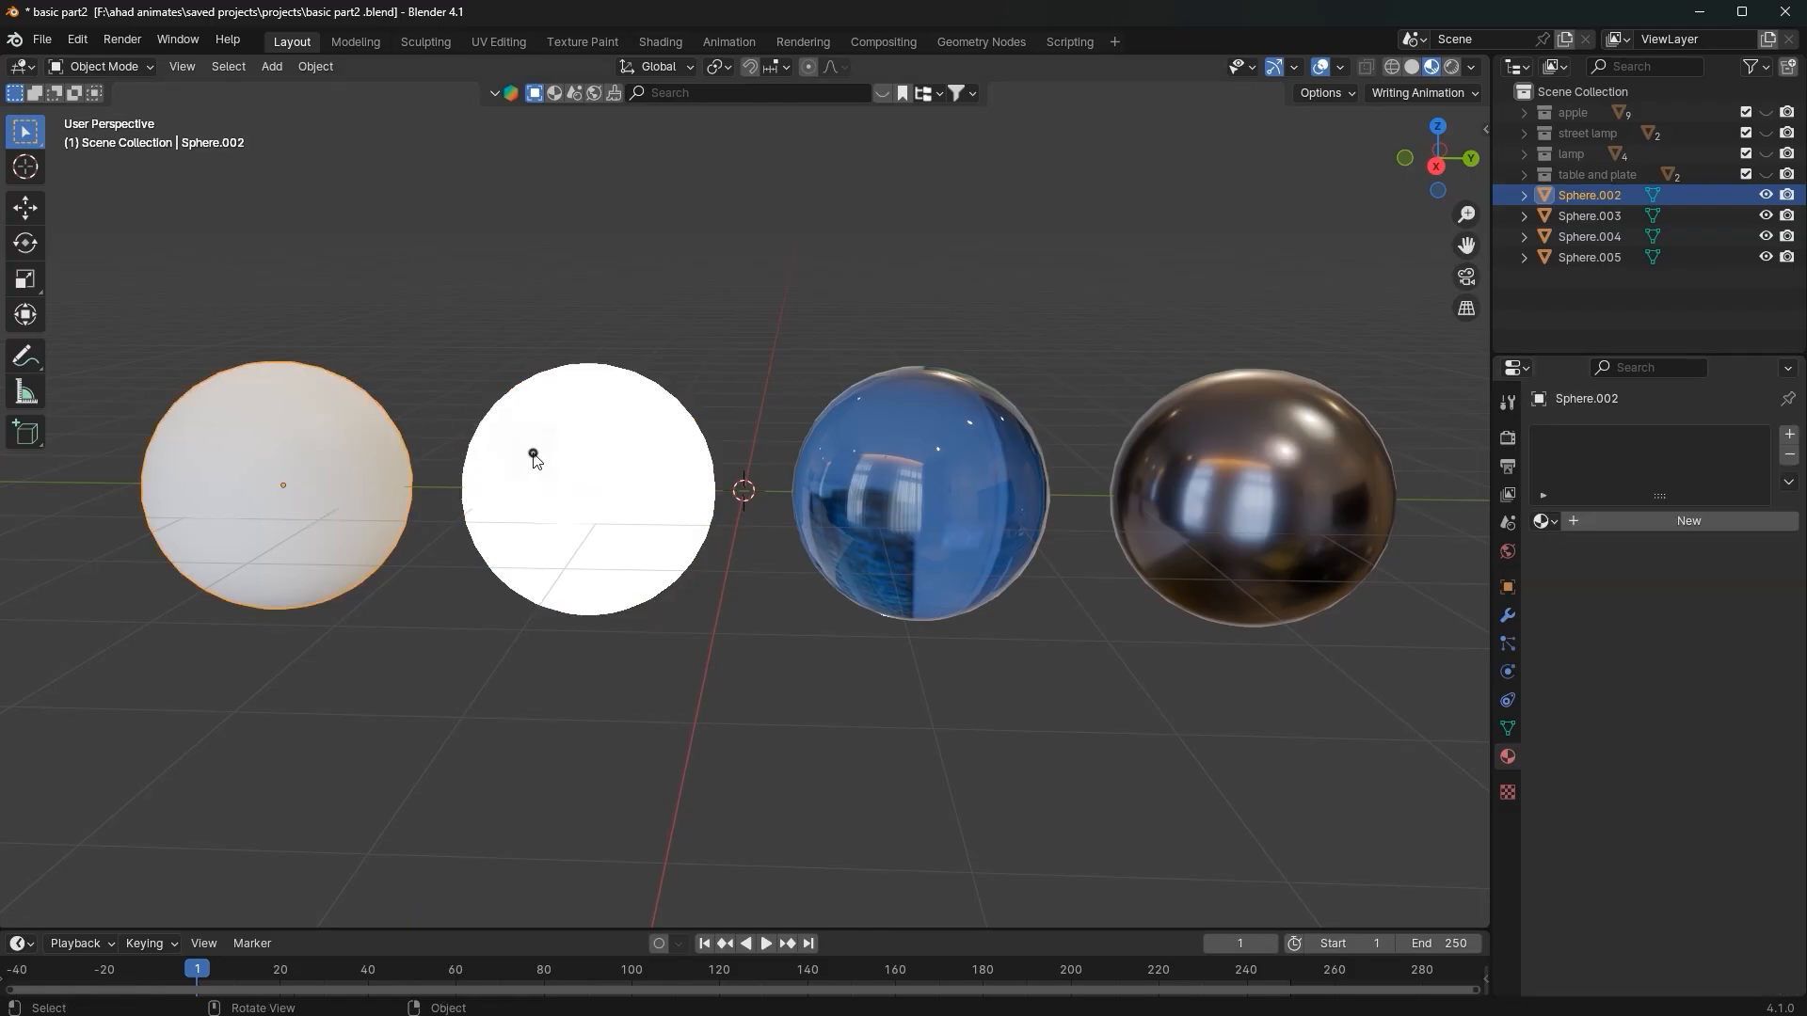
left_click(533, 455)
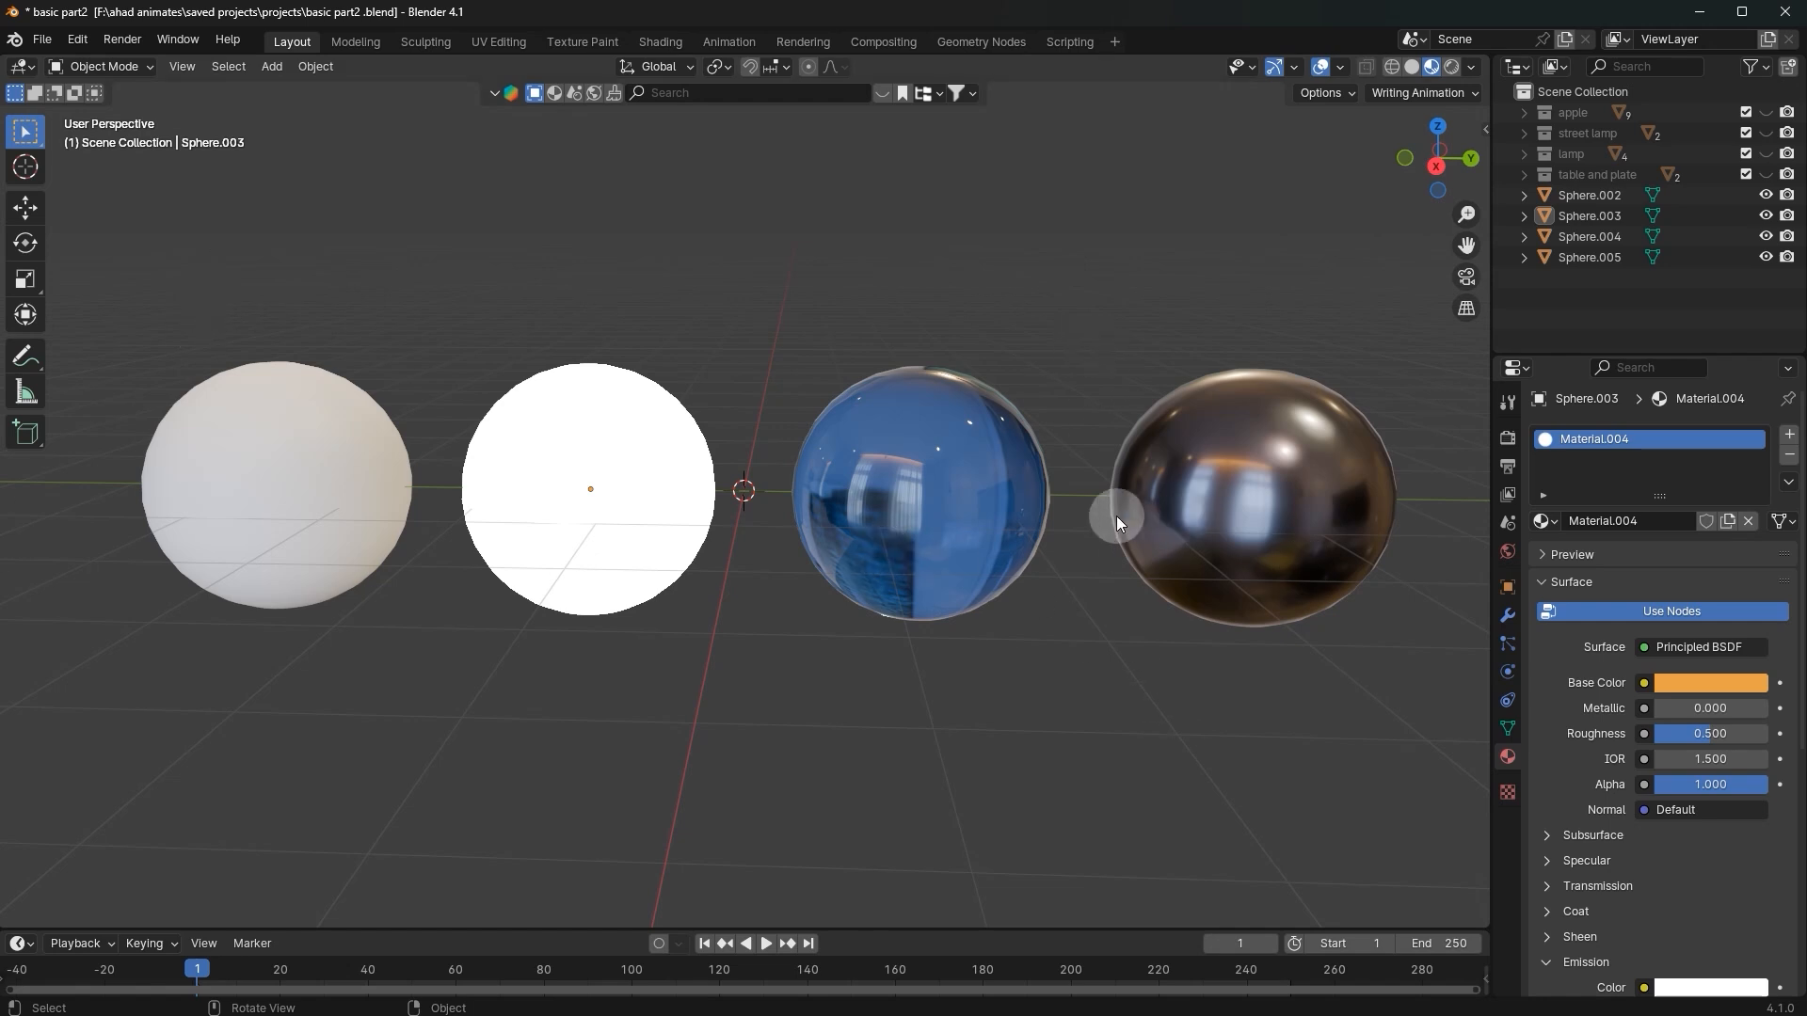
Step: Set the Emission strength of Sphere.003's material to 5 and tint its emission colour light orange
scroll(1758, 636, "down", 5)
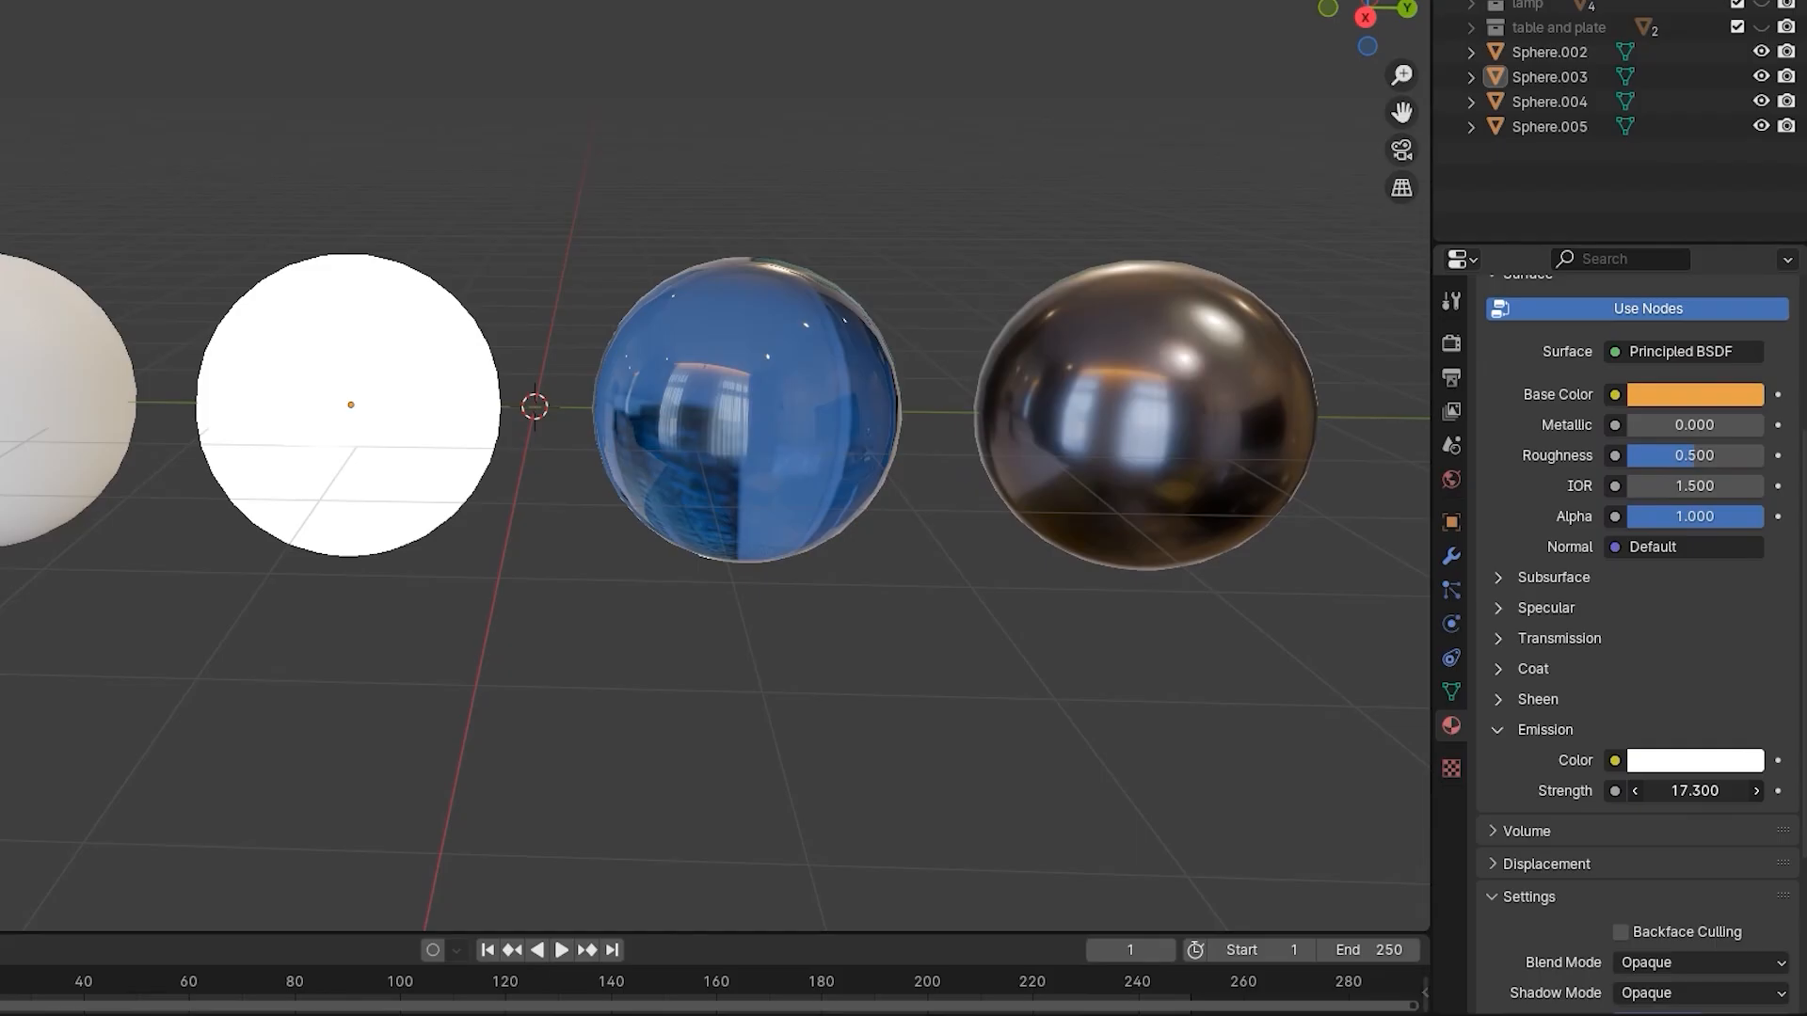
left_click_drag(1694, 790, 1576, 790)
left_click(1713, 791)
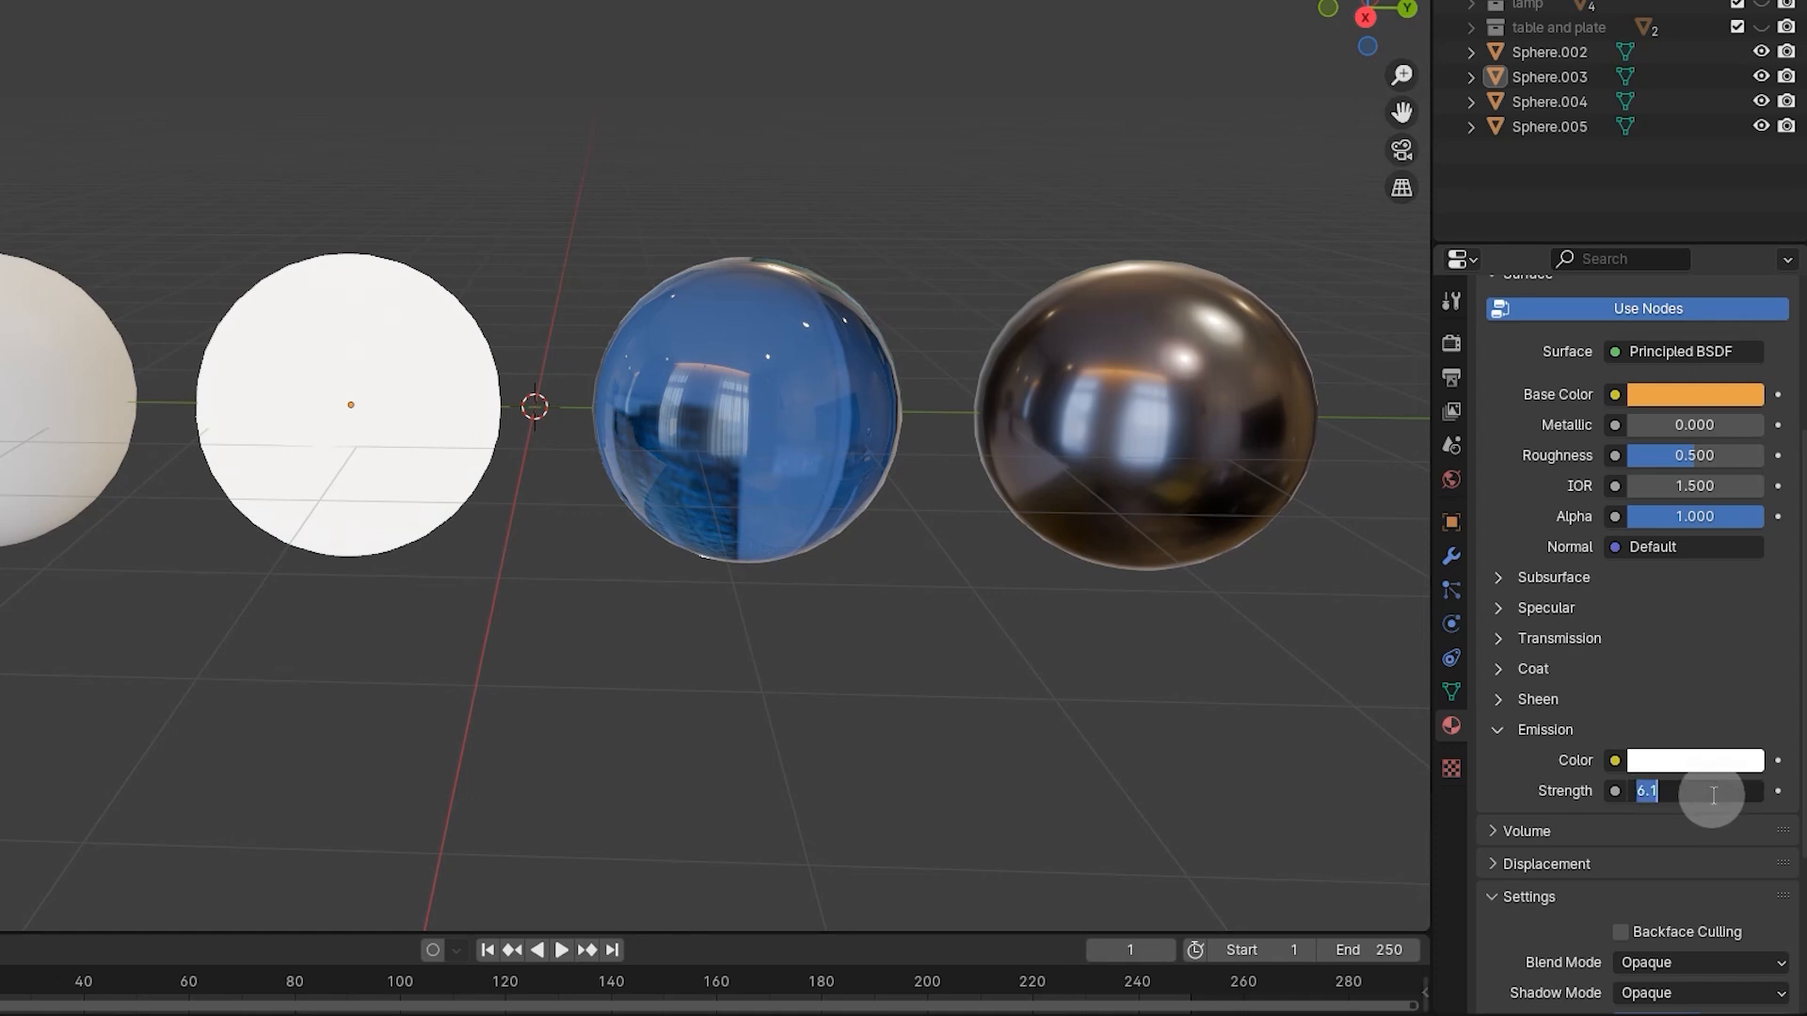
type("5")
key("Return")
left_click(1694, 763)
left_click(1575, 547)
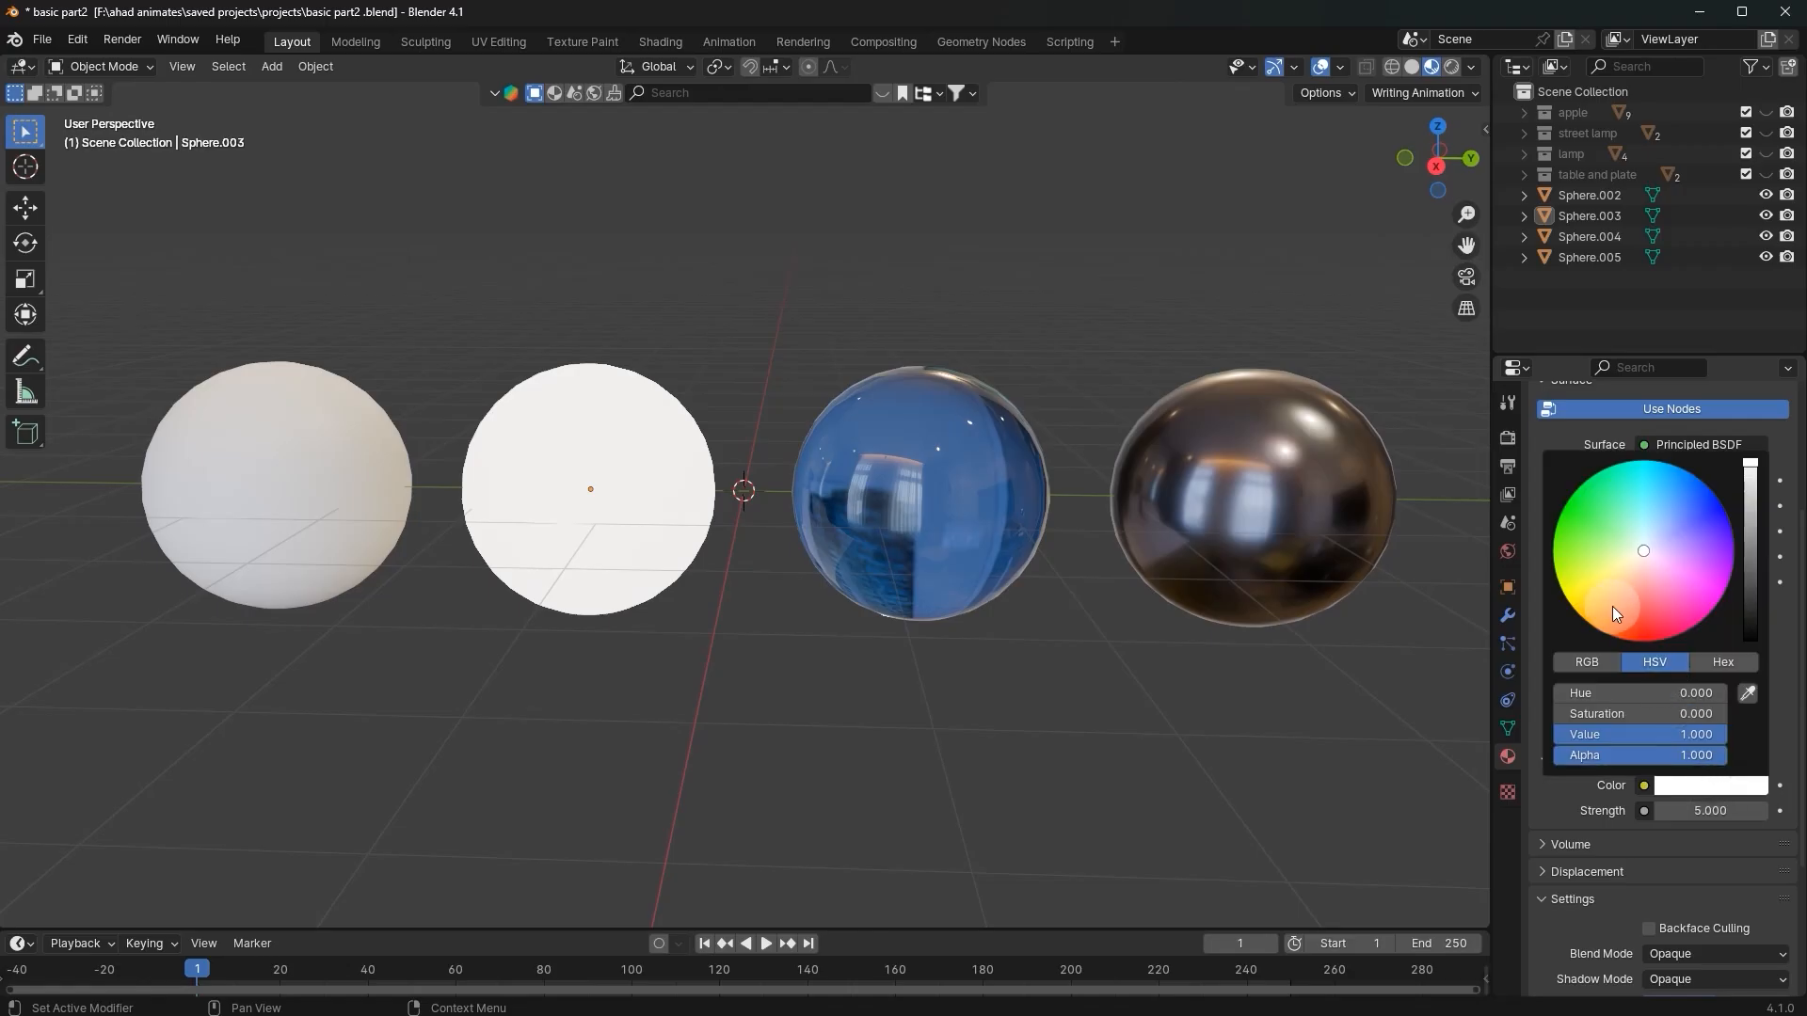
left_click_drag(1611, 606, 1606, 618)
Step: Add a new material to Sphere.002 and set its Metallic to 1.000 and Roughness to 0.000
middle_click_drag(788, 702, 501, 689)
left_click(350, 495)
middle_click_drag(350, 495, 1278, 463)
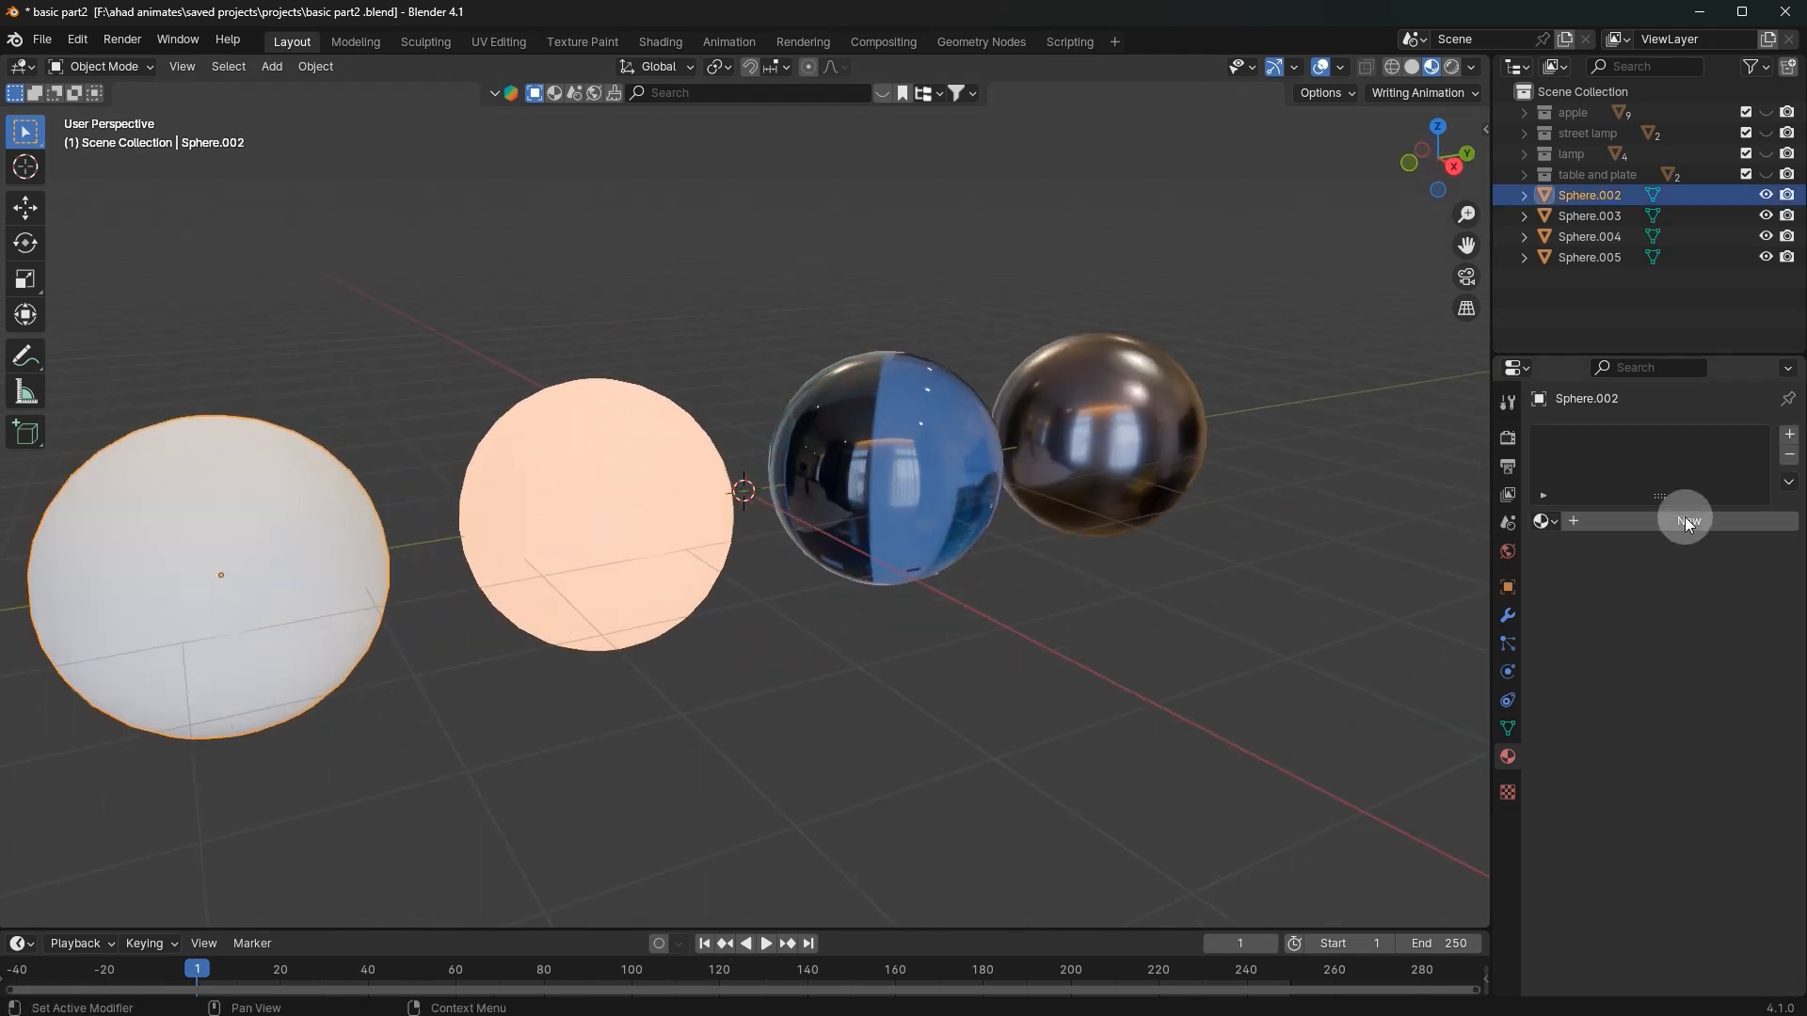
scroll(1656, 551, "down", 5)
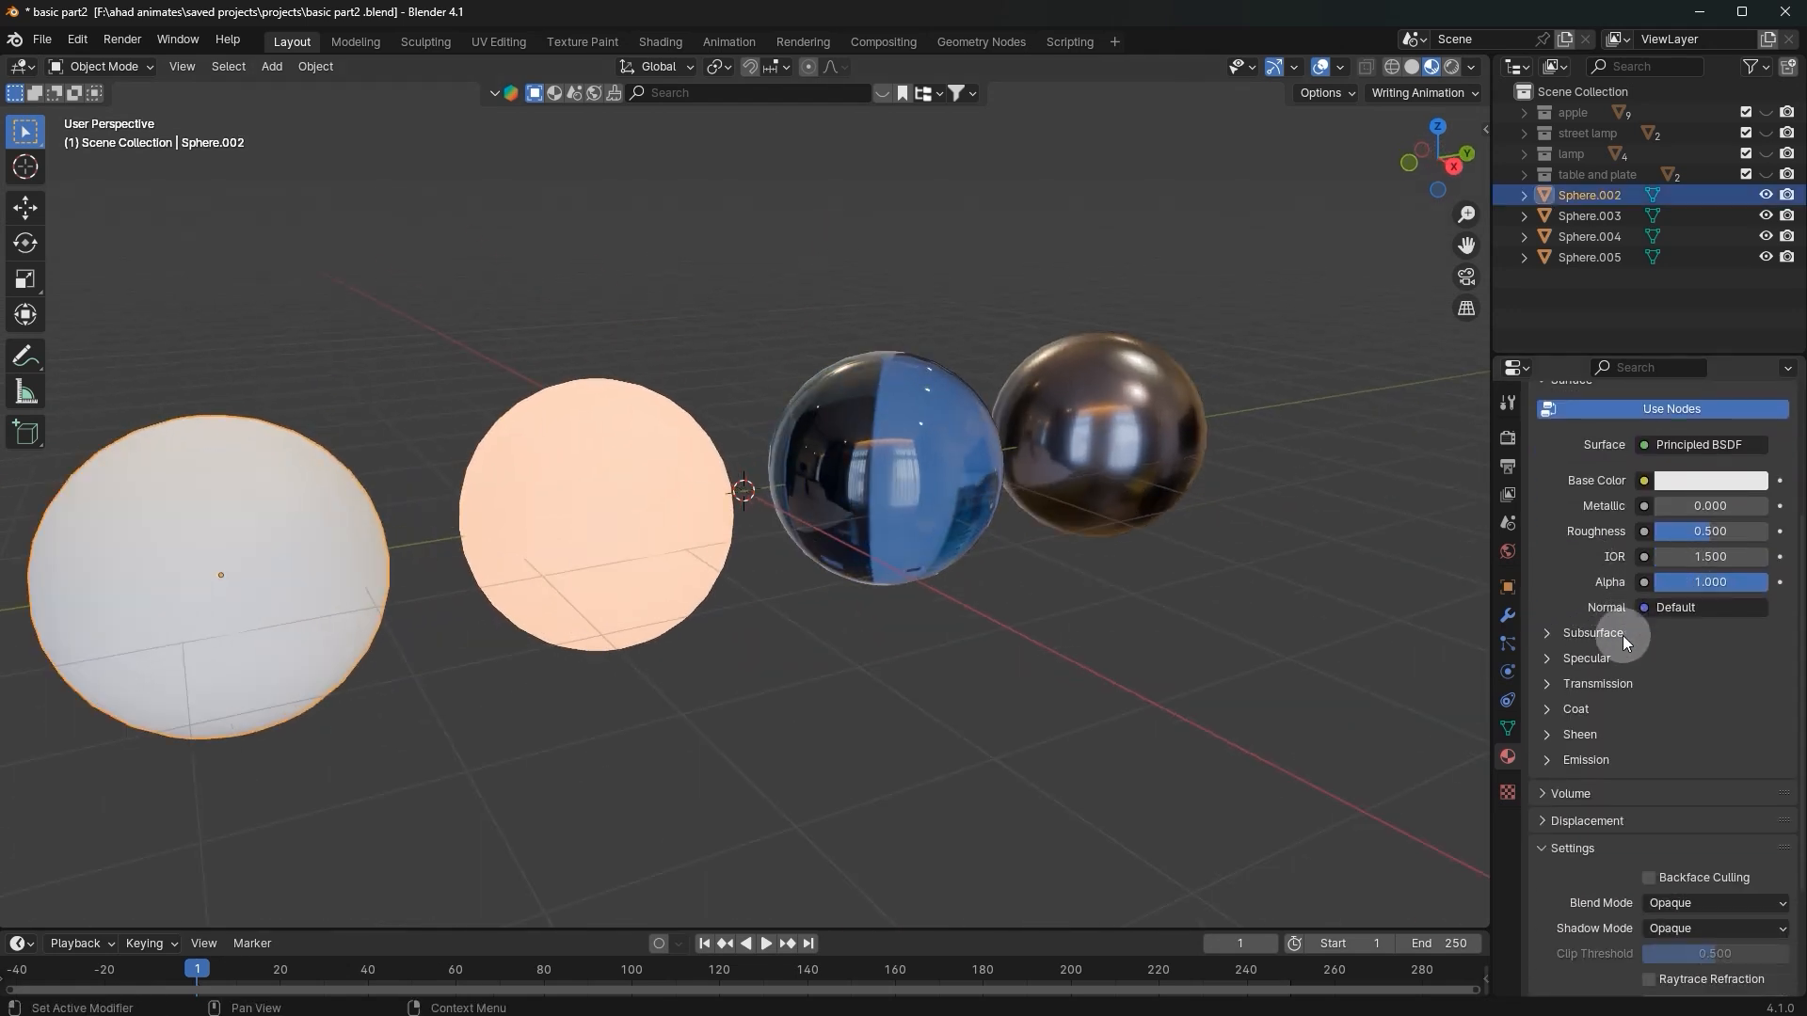
mouse_move(1705, 505)
left_mouse_down()
mouse_move(1758, 508)
mouse_move(1684, 533)
left_mouse_up()
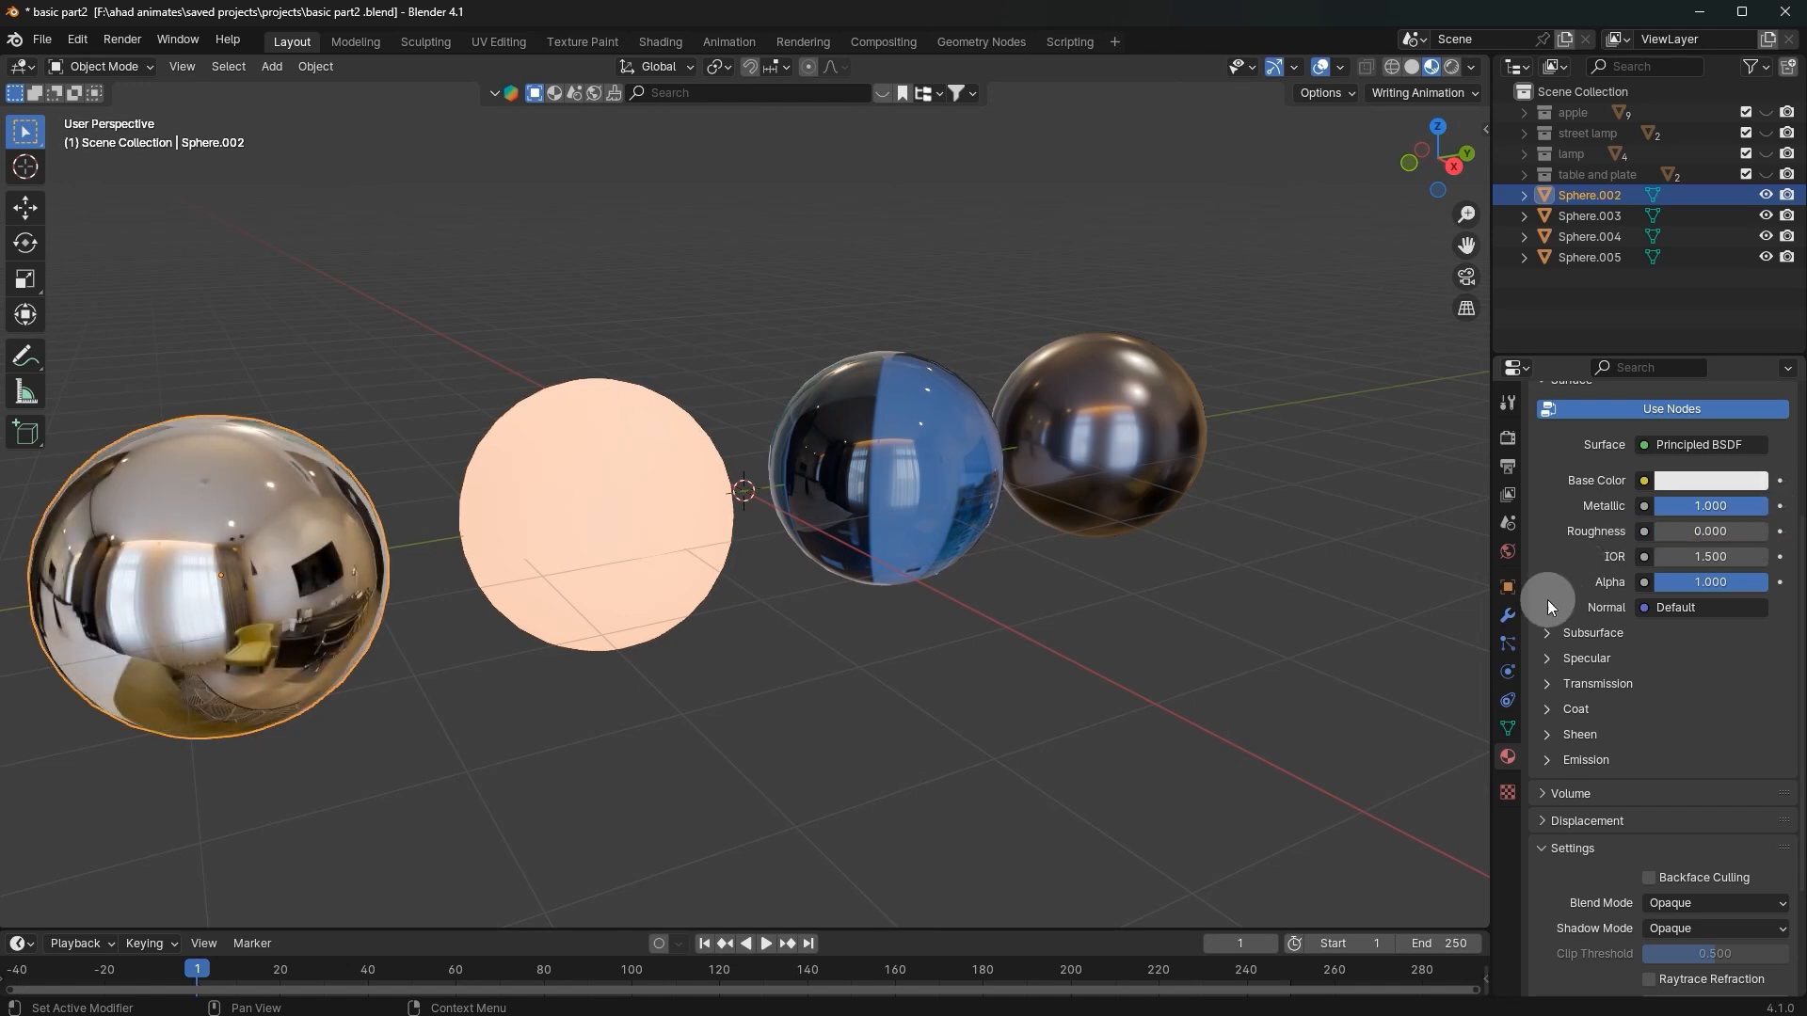
Step: Set Sphere.002's Transmission weight to 1.000 and its base colour to golden orange with hue 0.085 and saturation 0.913
left_click(1608, 683)
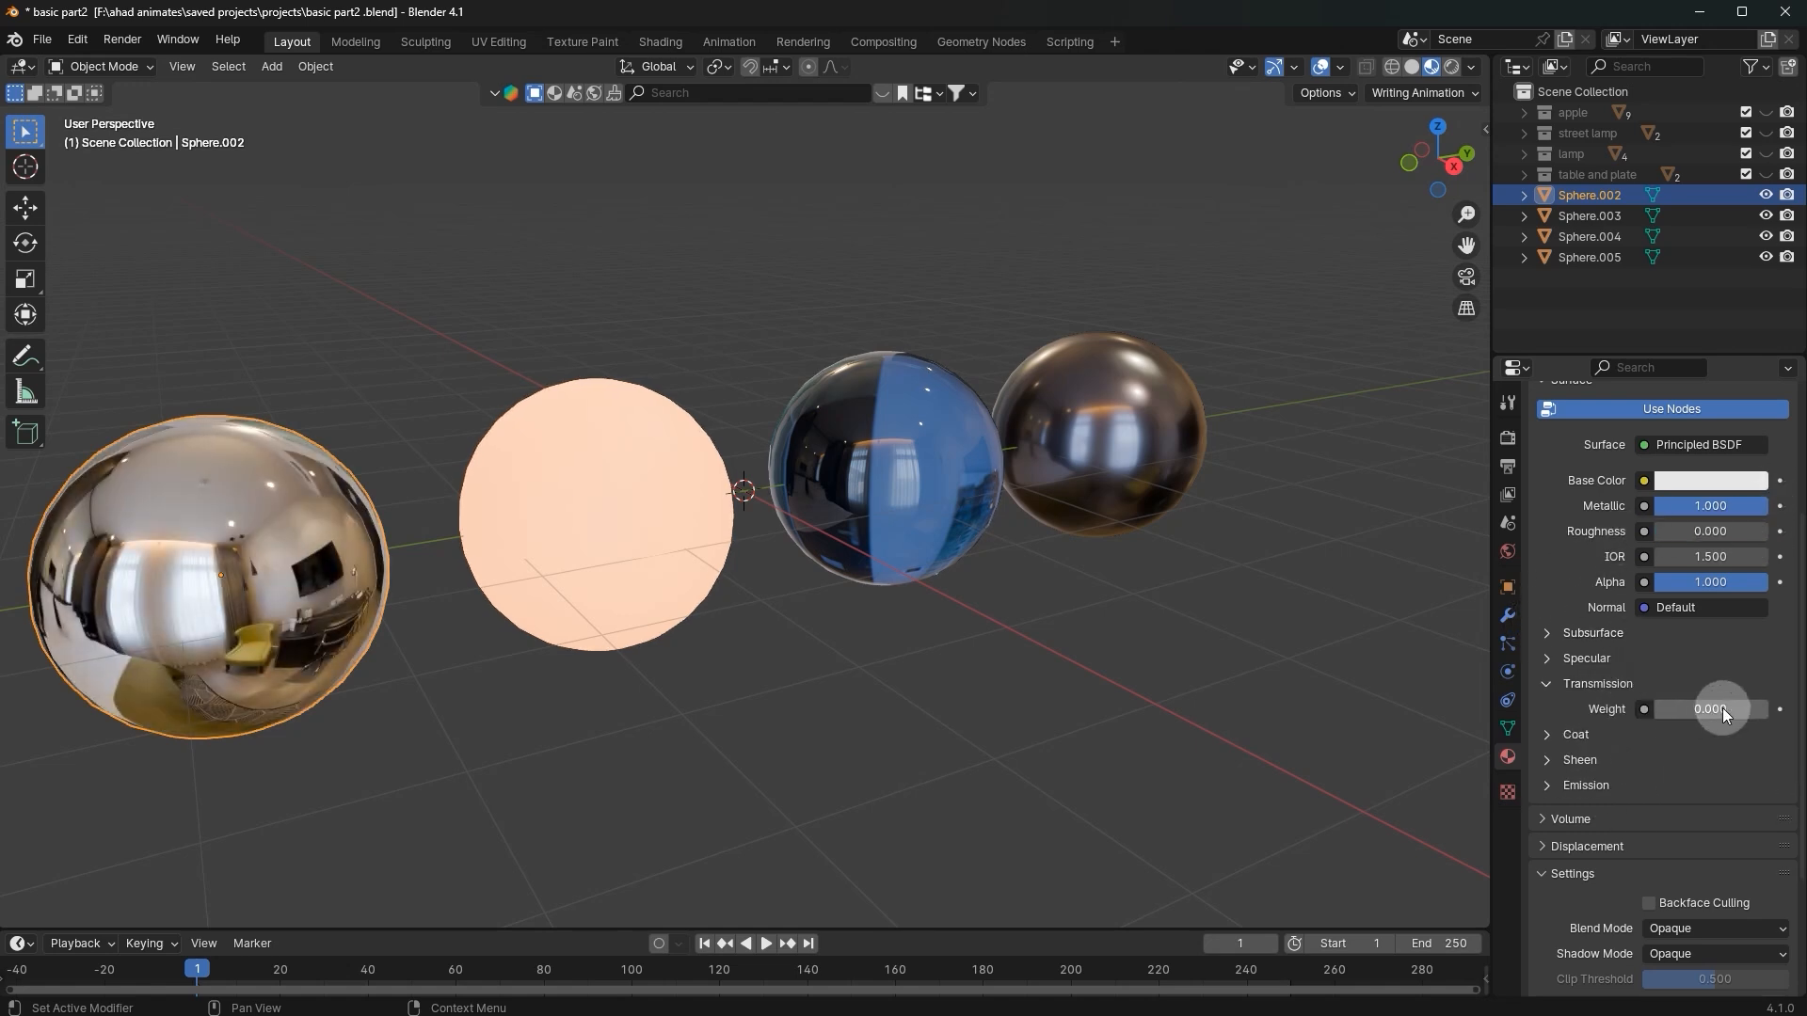
left_click_drag(1675, 708, 1708, 708)
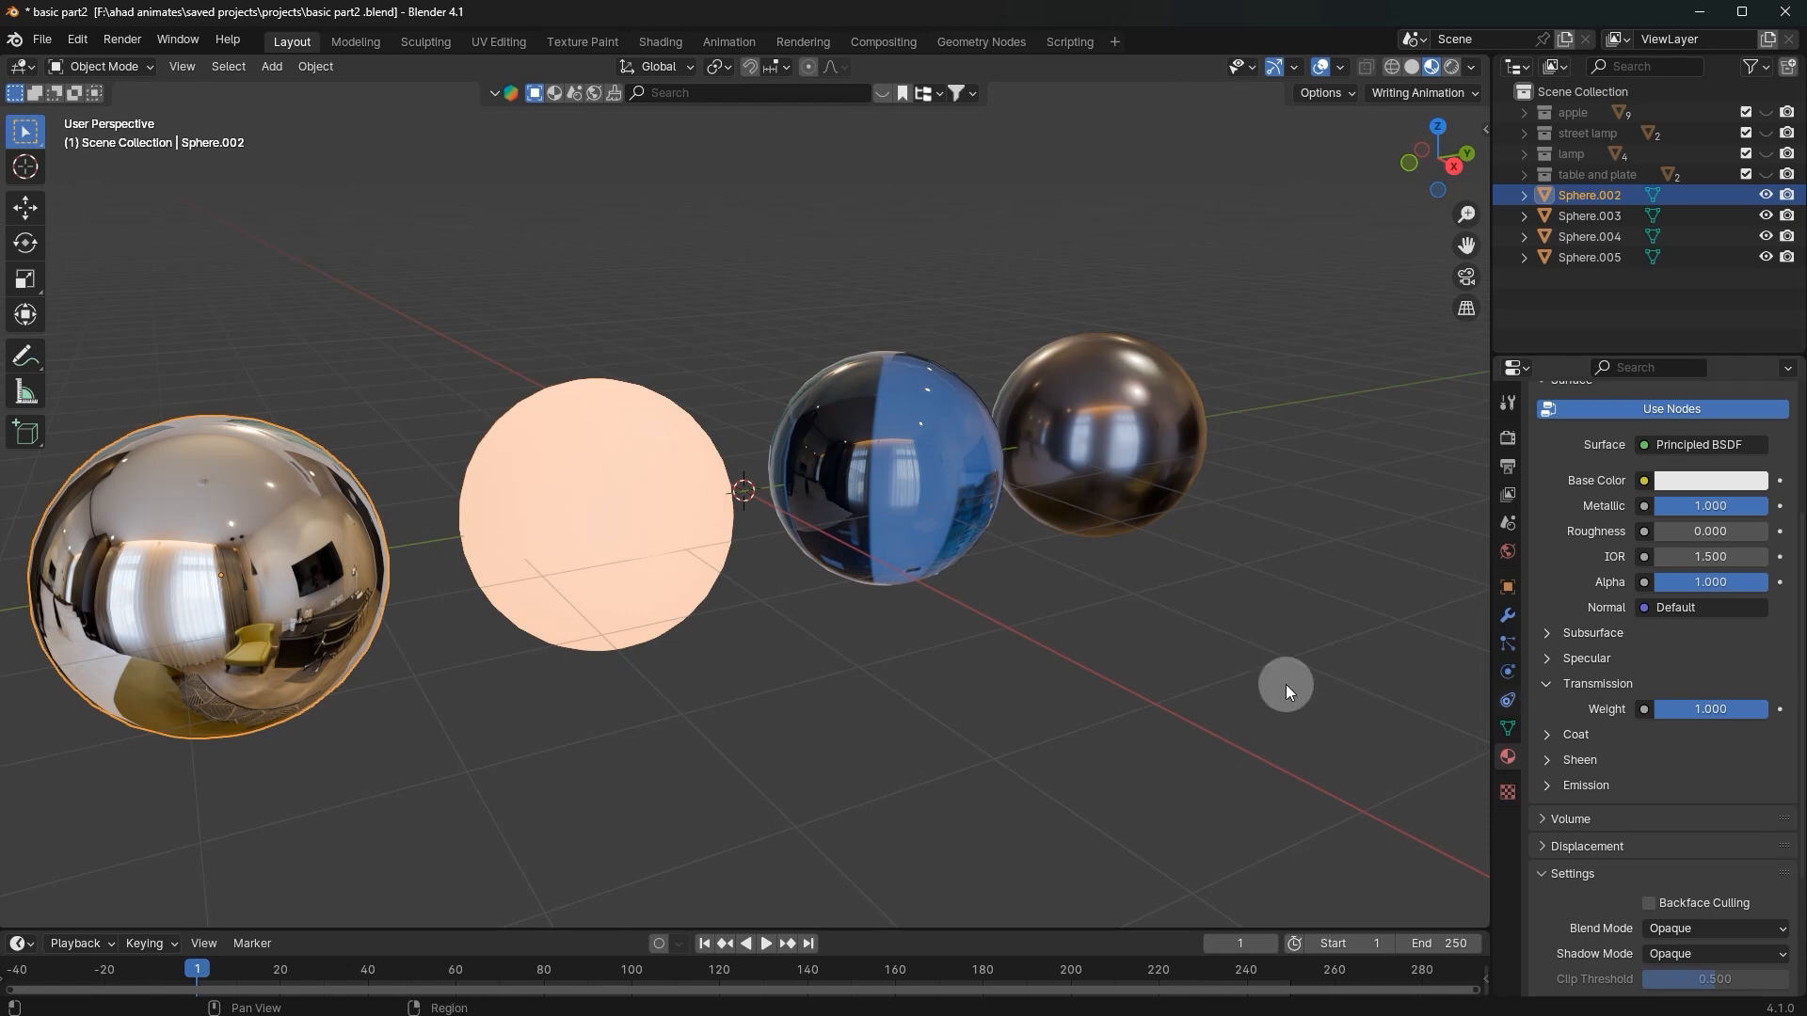
scroll(1285, 685, "up", 2)
left_click(1711, 484)
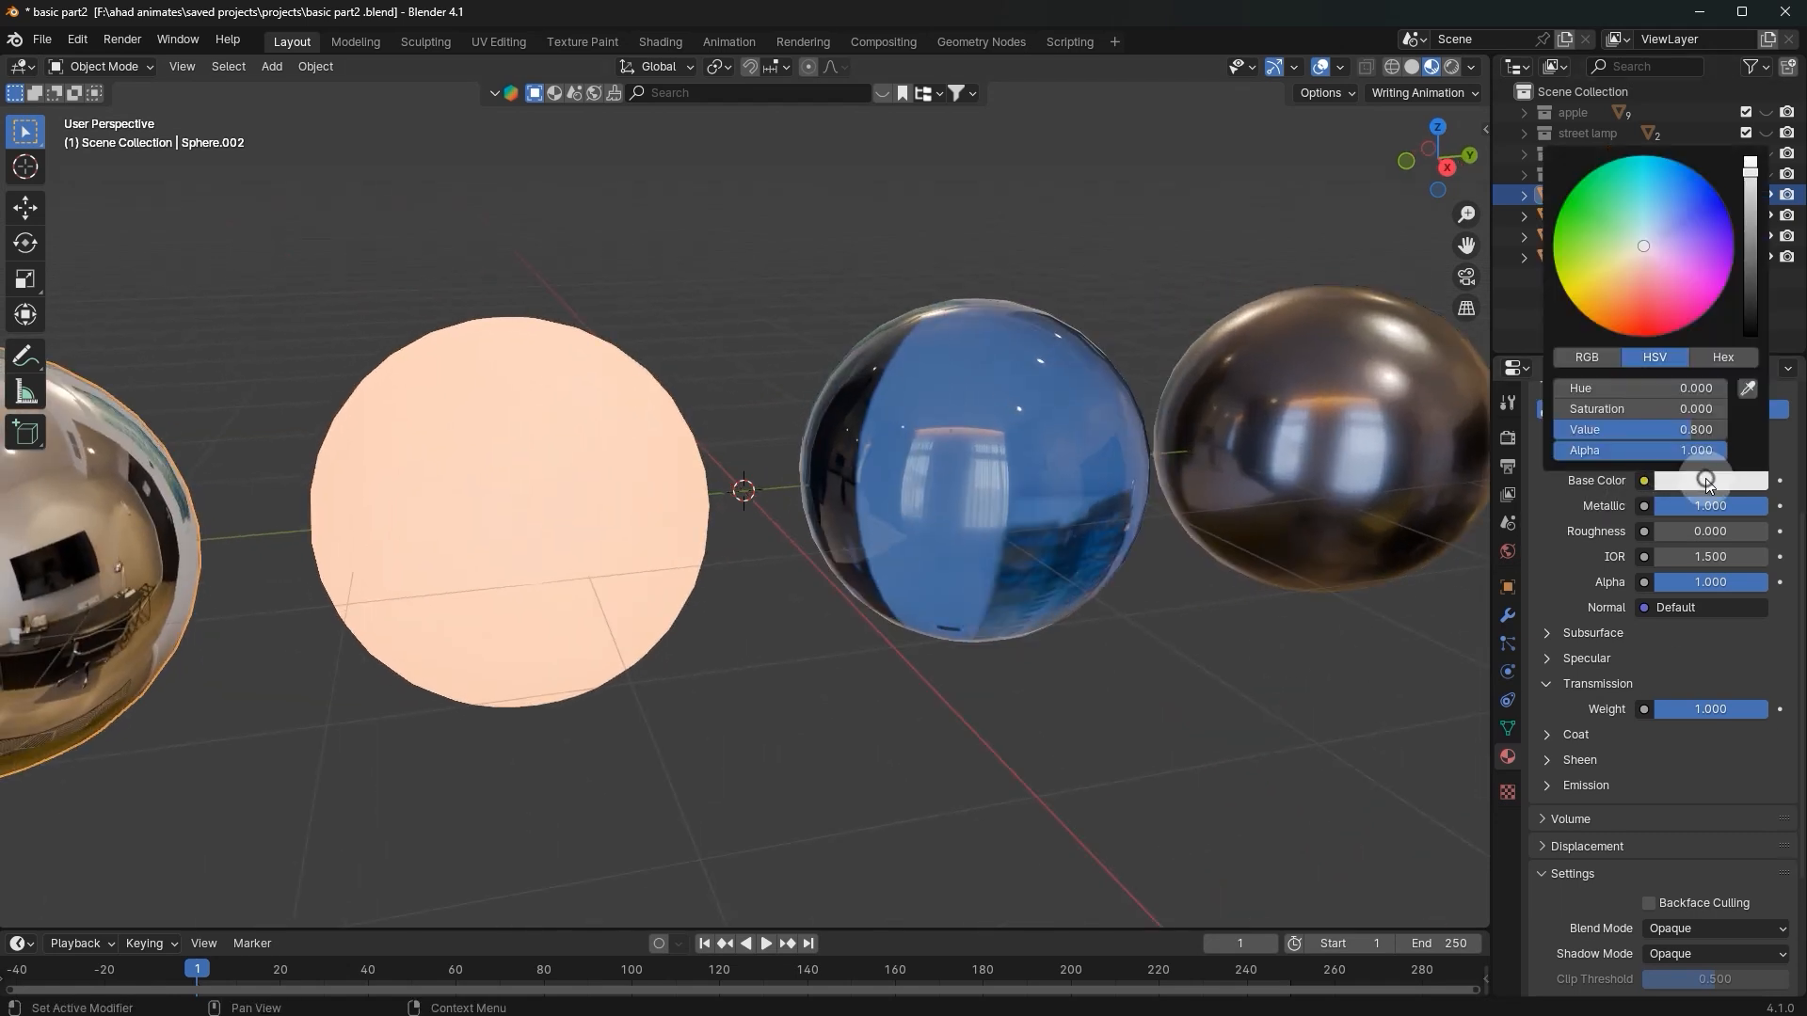
left_click_drag(1607, 281, 1604, 294)
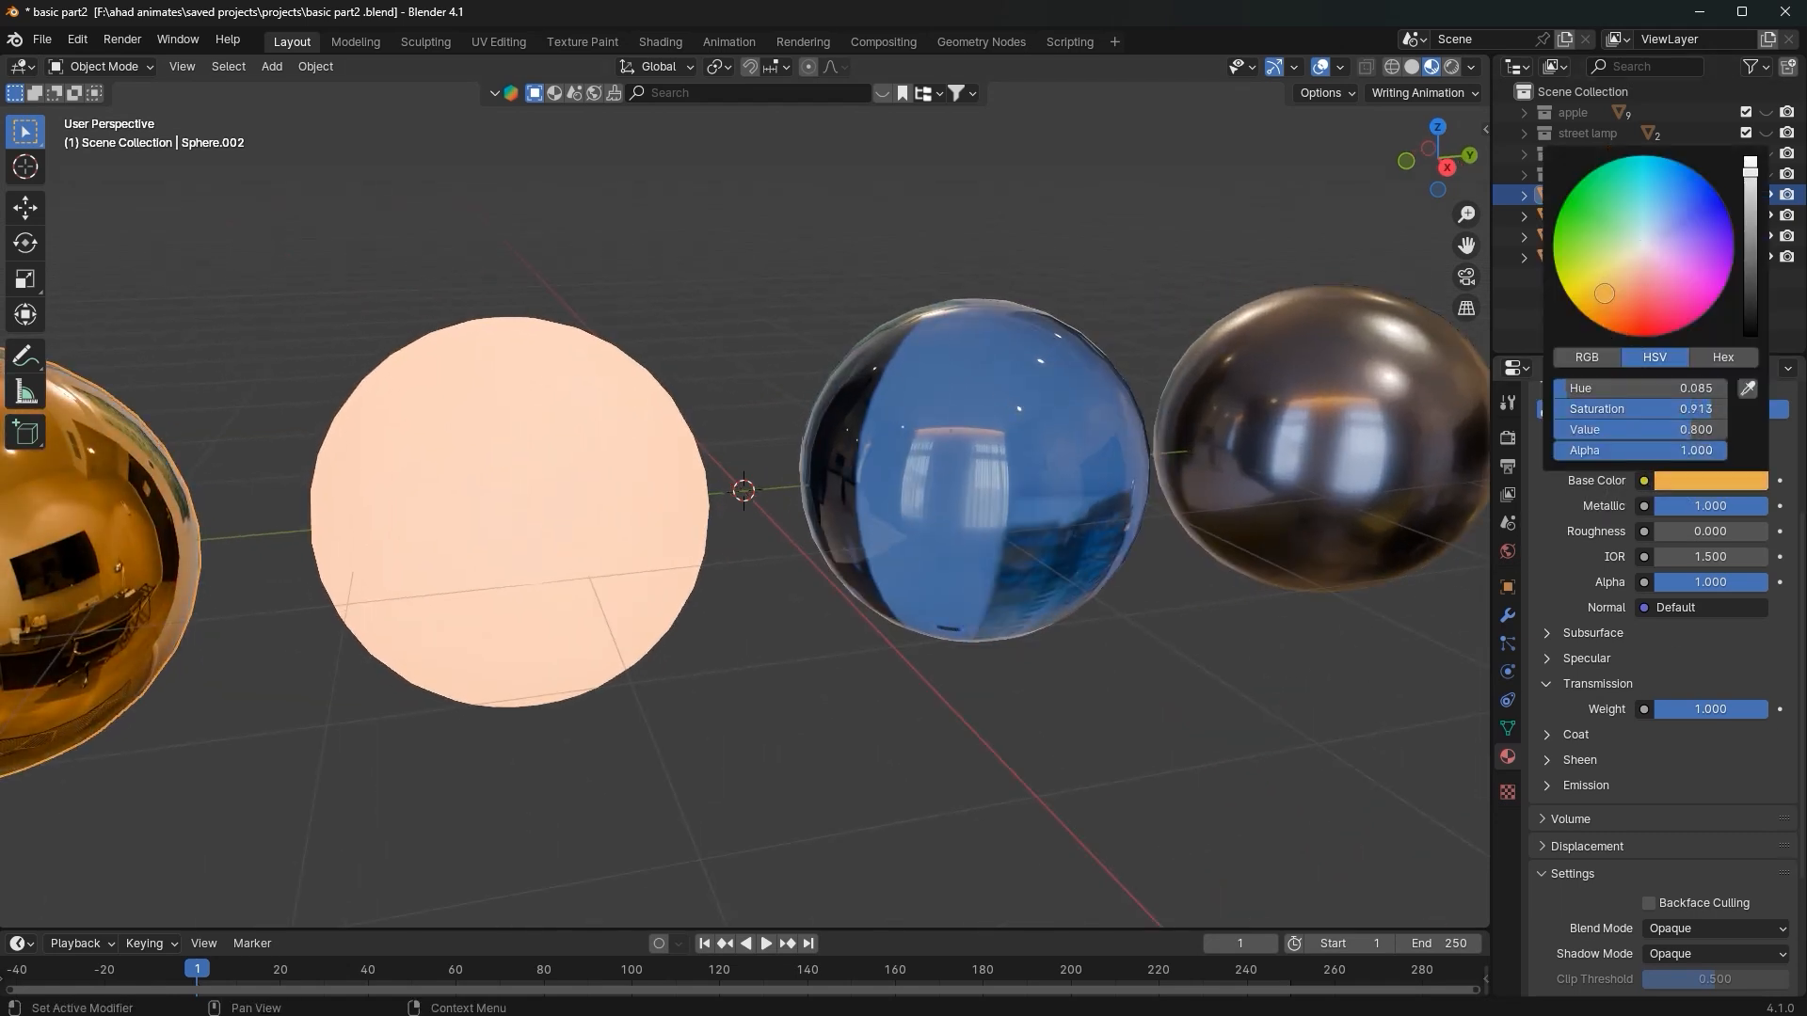
left_click(1087, 736)
Step: Set the gold material's Transmission weight to 0.000 and its Roughness to 0.090
scroll(956, 674, "down", 5)
middle_click_drag(956, 674, 867, 605)
scroll(985, 647, "up", 2)
scroll(1118, 655, "up", 3)
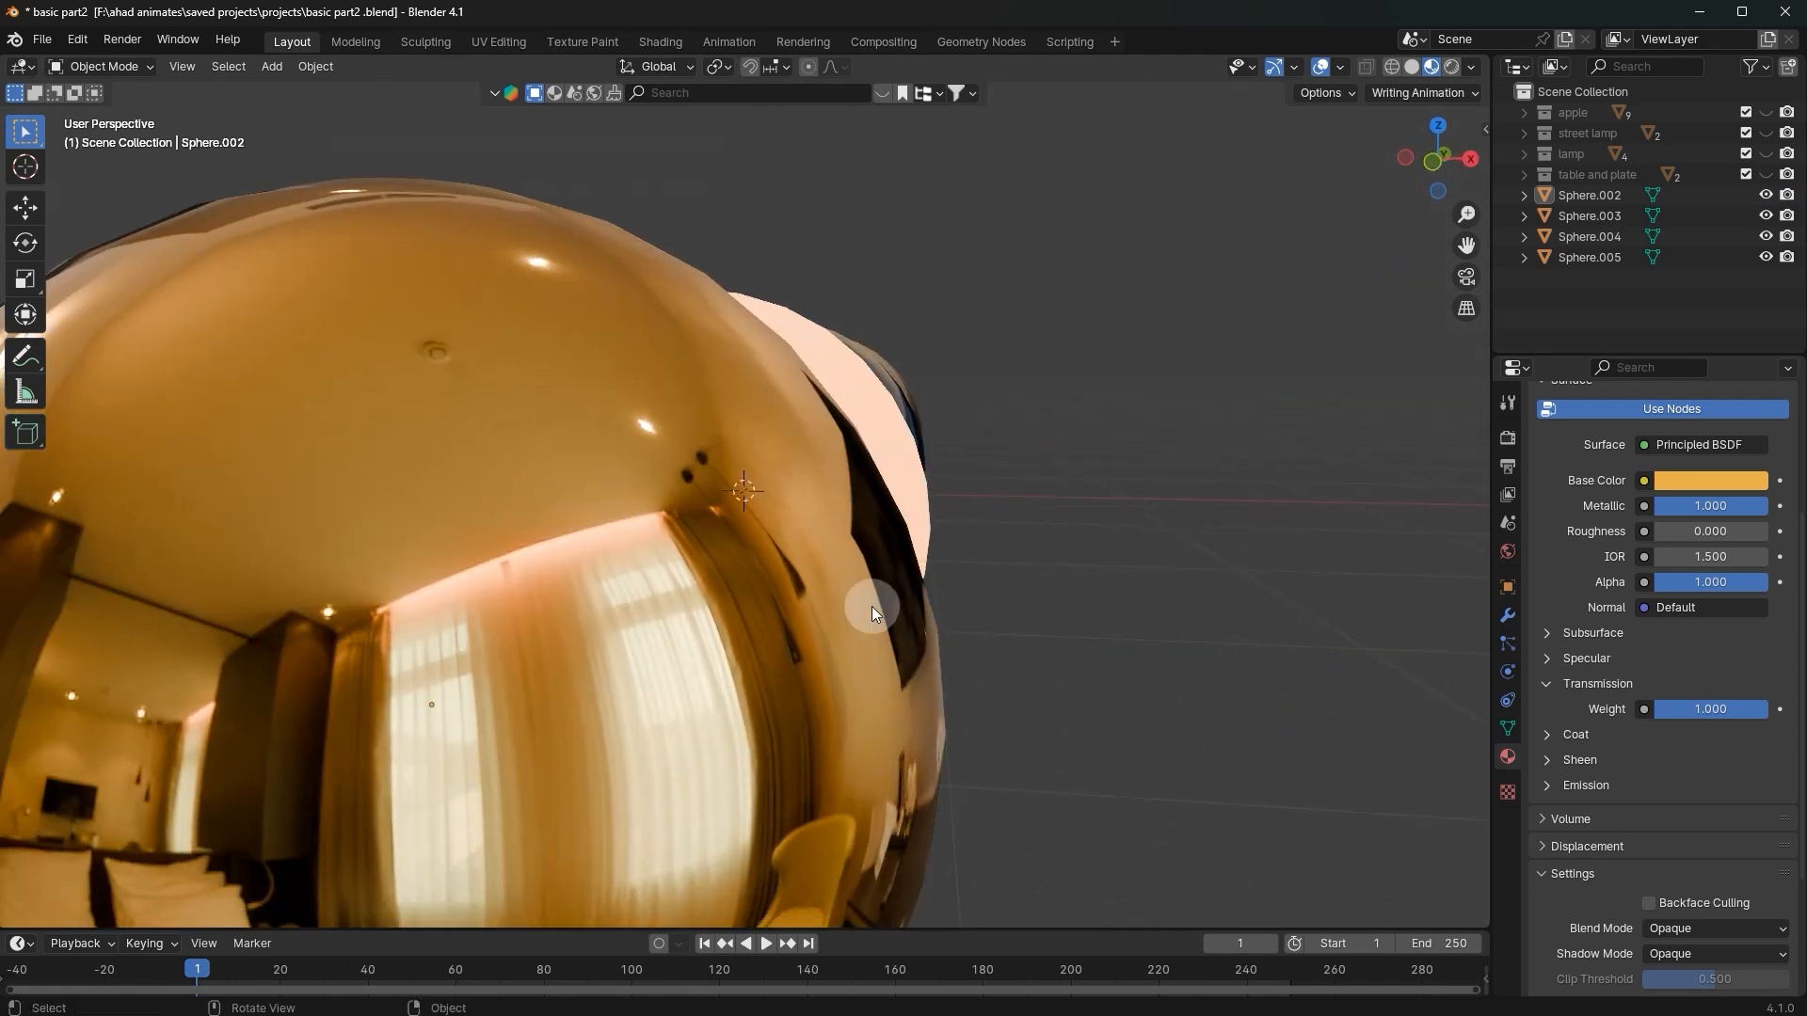
scroll(867, 605, "down", 3)
left_click(693, 605)
left_click_drag(1680, 531, 1690, 532)
left_click_drag(1731, 709, 1704, 709)
left_click_drag(1702, 529, 1701, 530)
Step: Compare the gold Sphere.002 with the other spheres and examine its reflections up close
left_click(1202, 633)
middle_click_drag(1202, 633, 1143, 659)
left_click(263, 576)
left_click(1049, 452)
left_click(1150, 533)
middle_click_drag(604, 584, 459, 690)
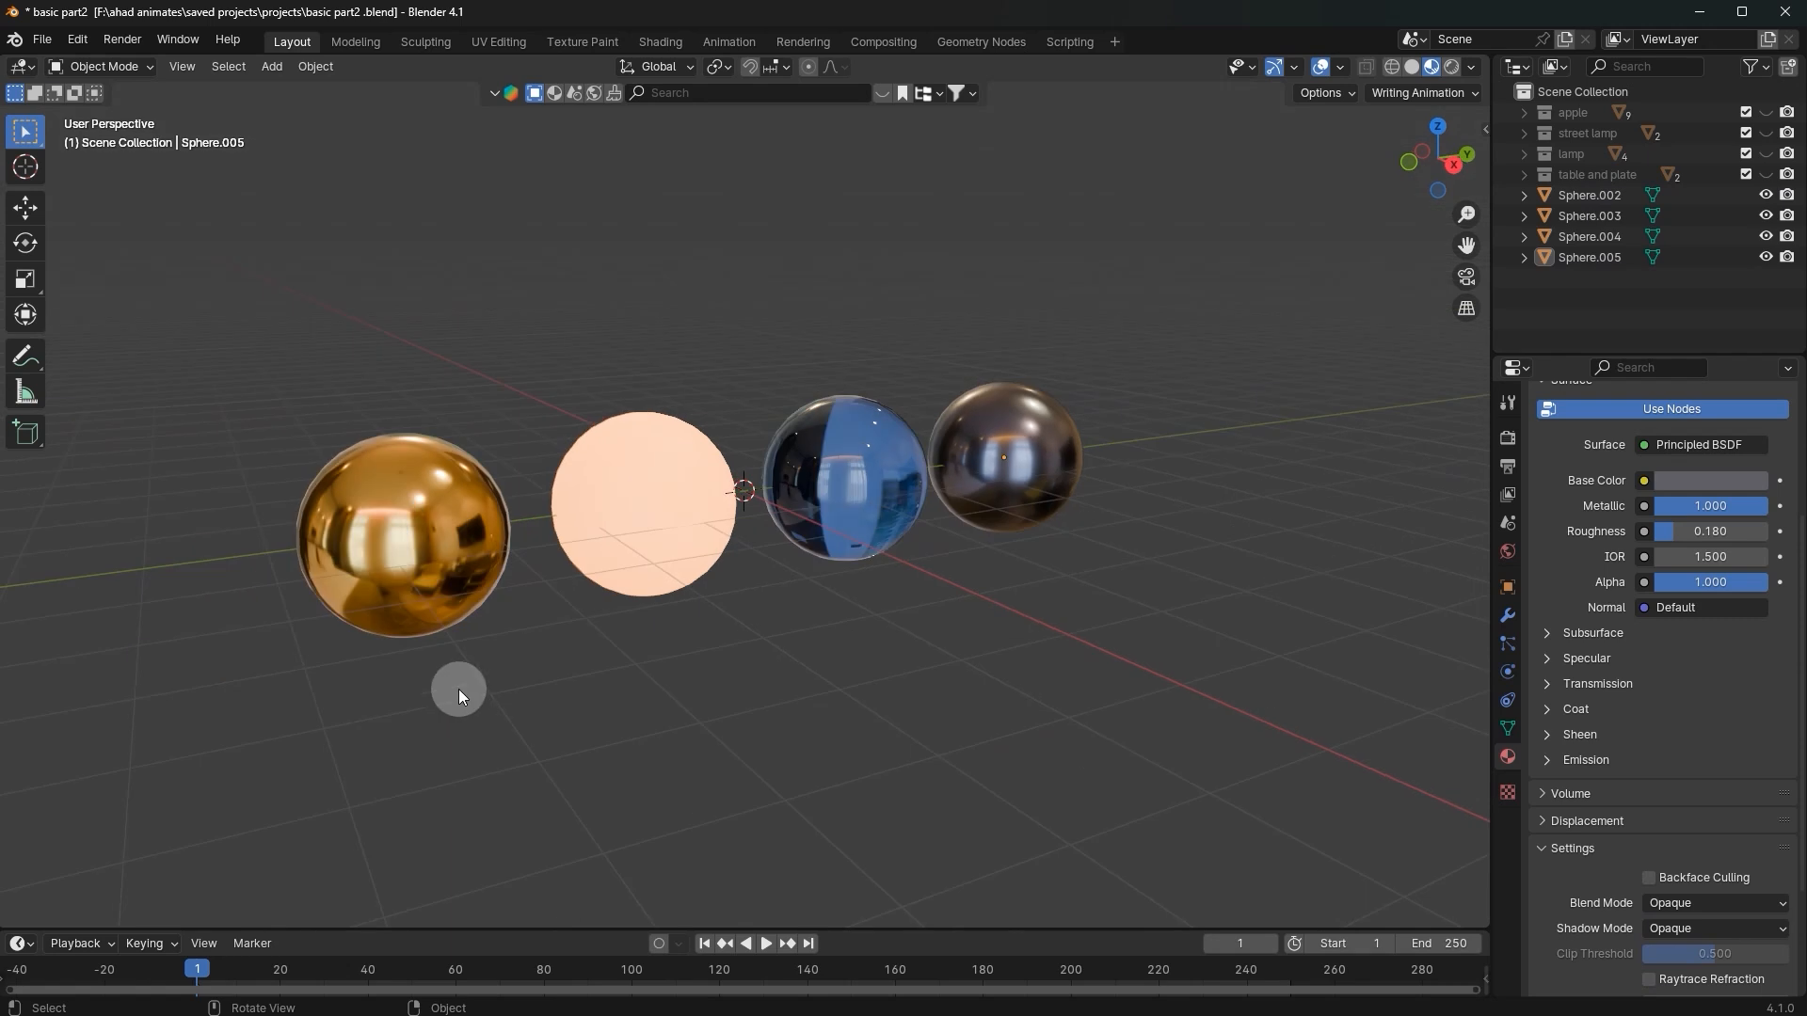
middle_click_drag(294, 614, 421, 576)
left_click(583, 620)
middle_click_drag(584, 619, 489, 542)
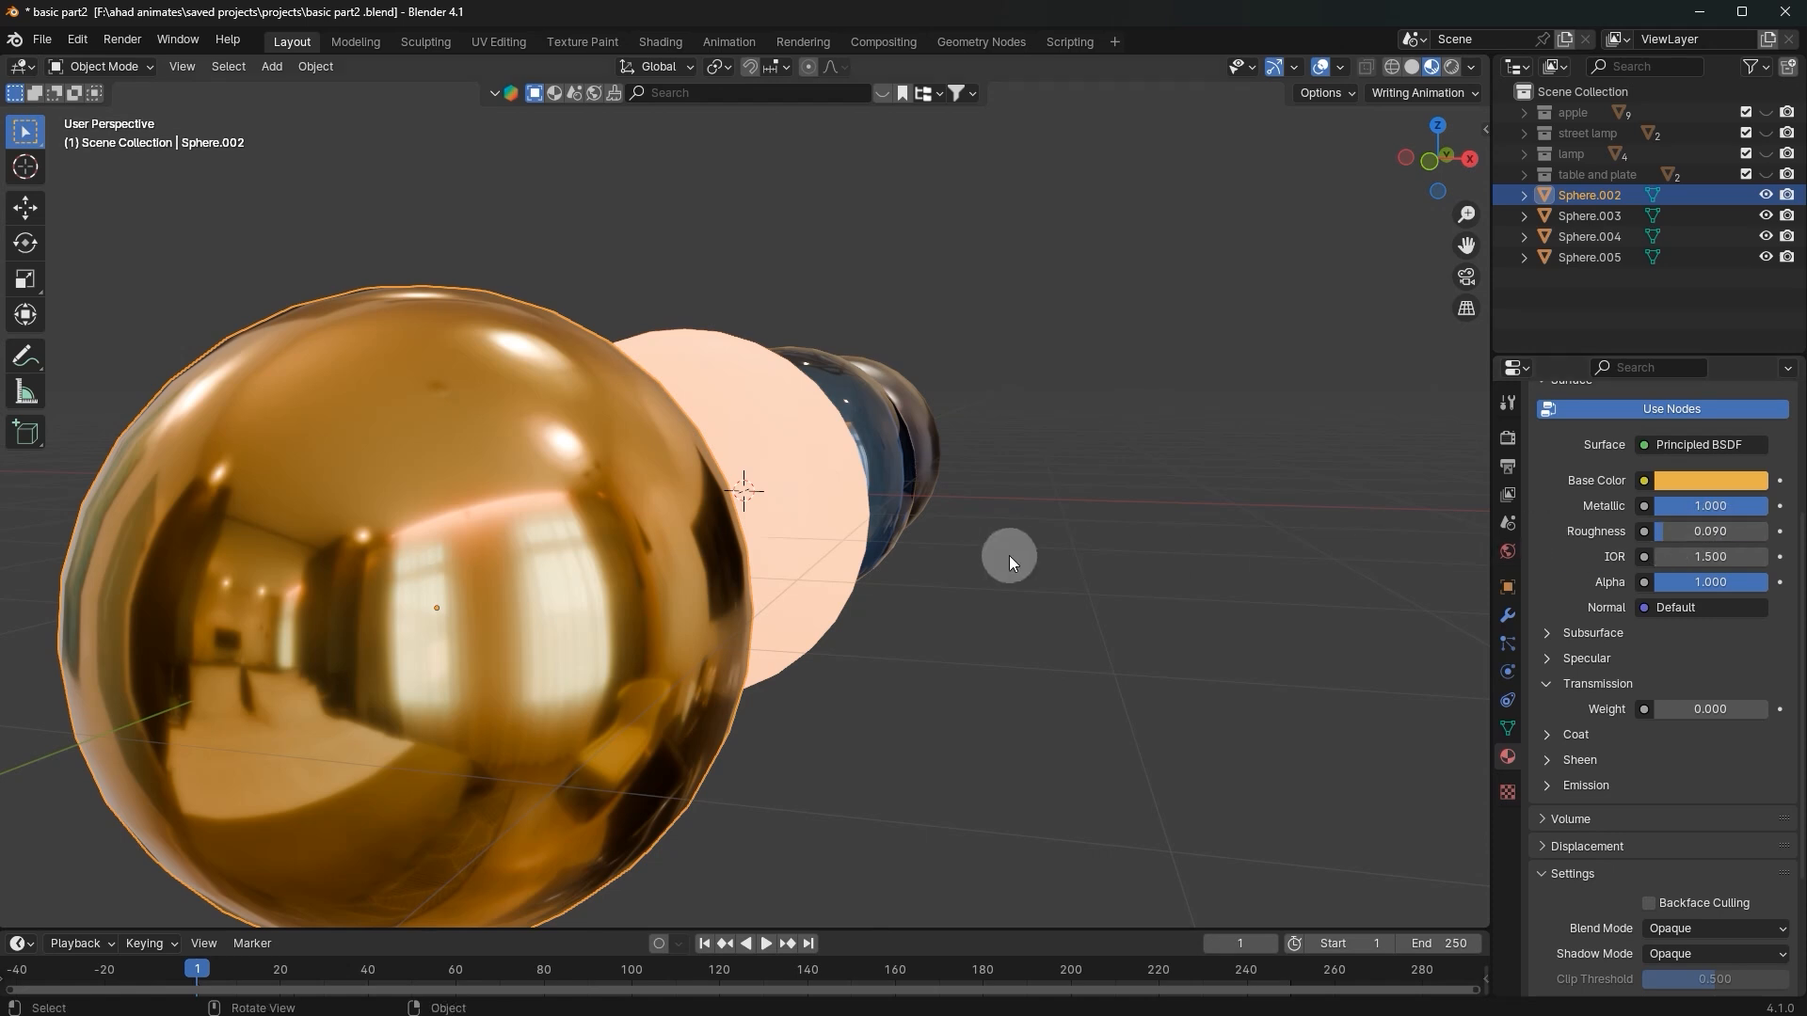
Step: Give Sphere.002's gold material a Coat with weight 1.000, roughness 0.000 and a light orange tint of hue 0.097 and saturation 0.586
left_click(1589, 735)
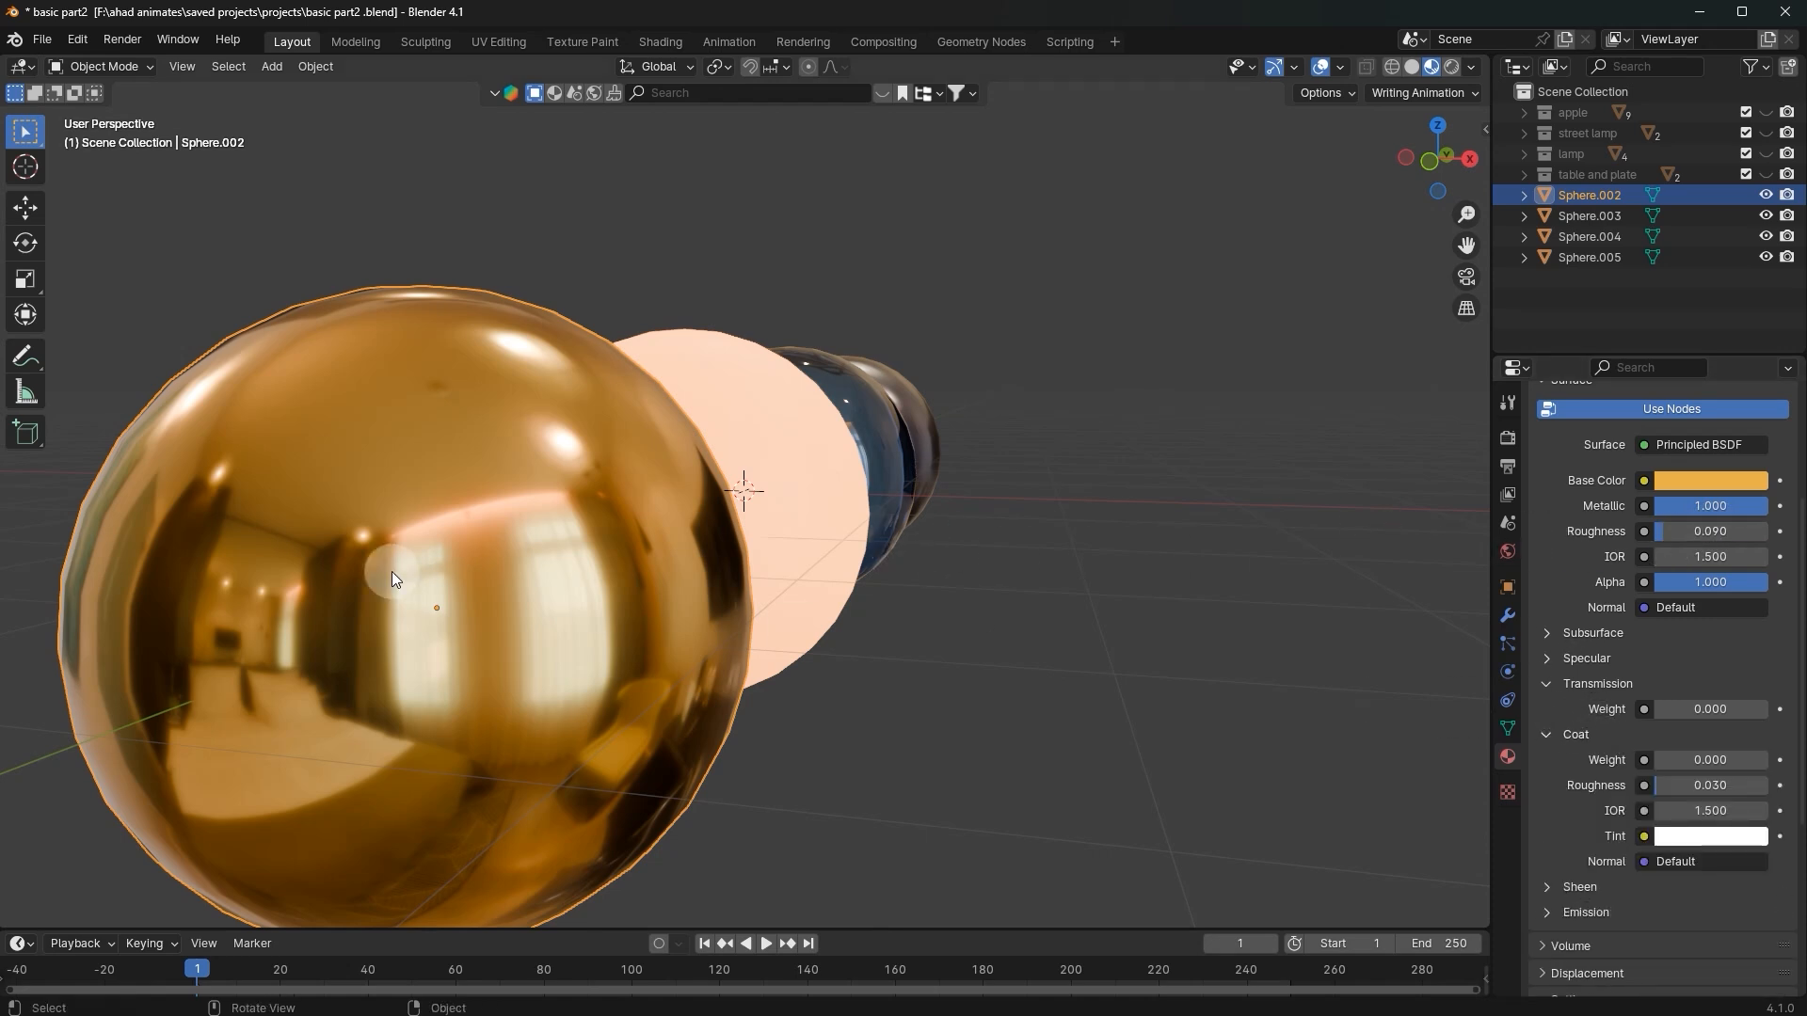
left_click(1551, 735)
left_click(1559, 685)
left_click(1570, 709)
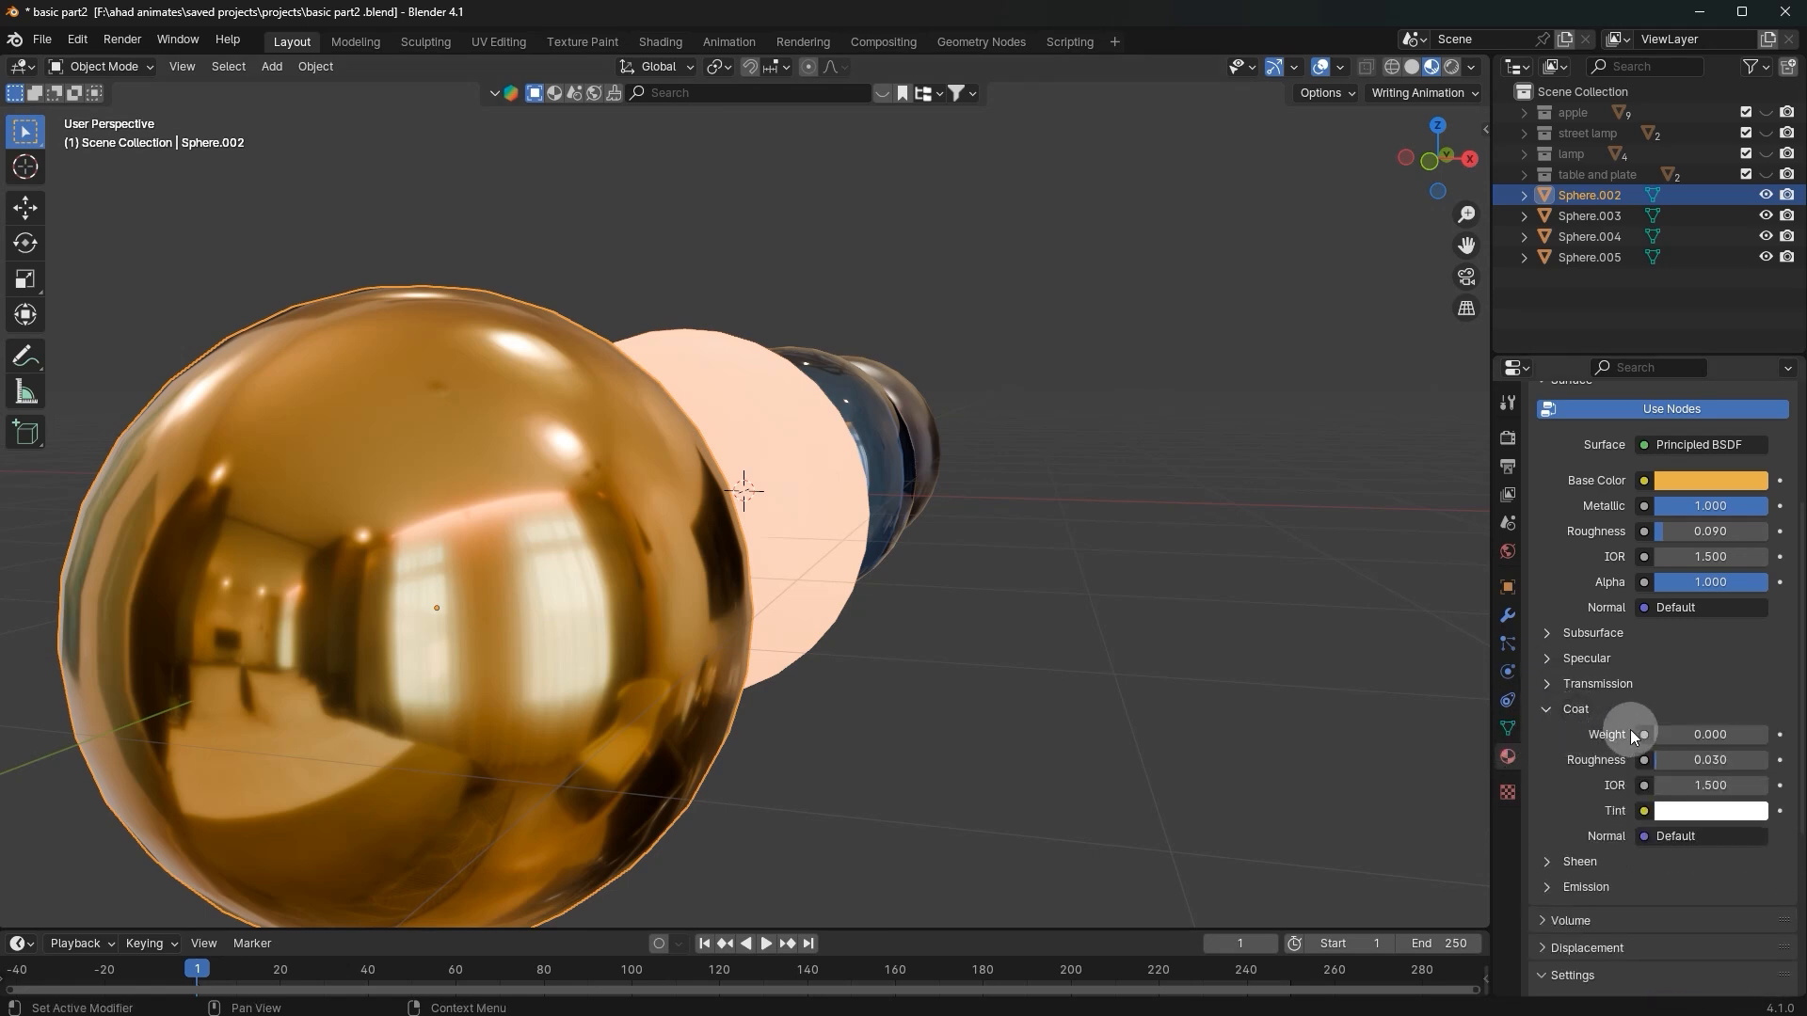
left_click_drag(1671, 733, 1737, 739)
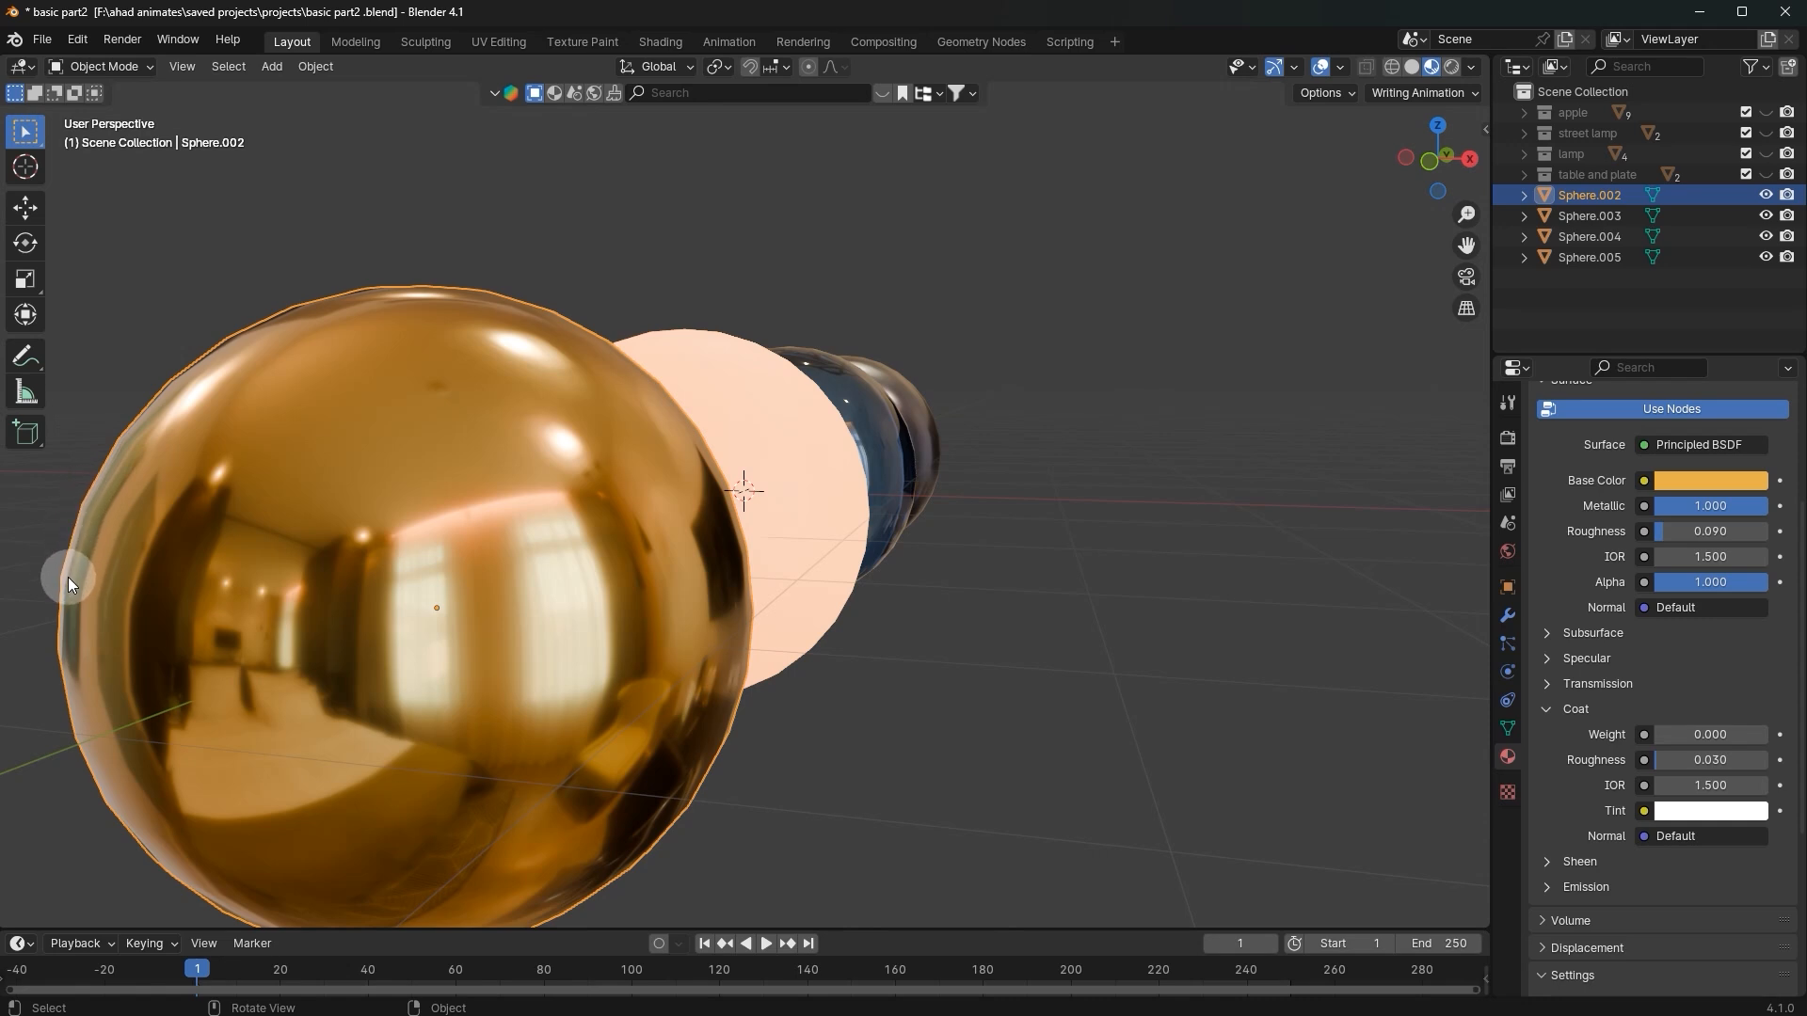
mouse_move(1666, 735)
left_mouse_down()
mouse_move(1768, 735)
mouse_move(1657, 735)
mouse_move(1746, 759)
mouse_move(1654, 760)
left_mouse_up()
left_click(1164, 563)
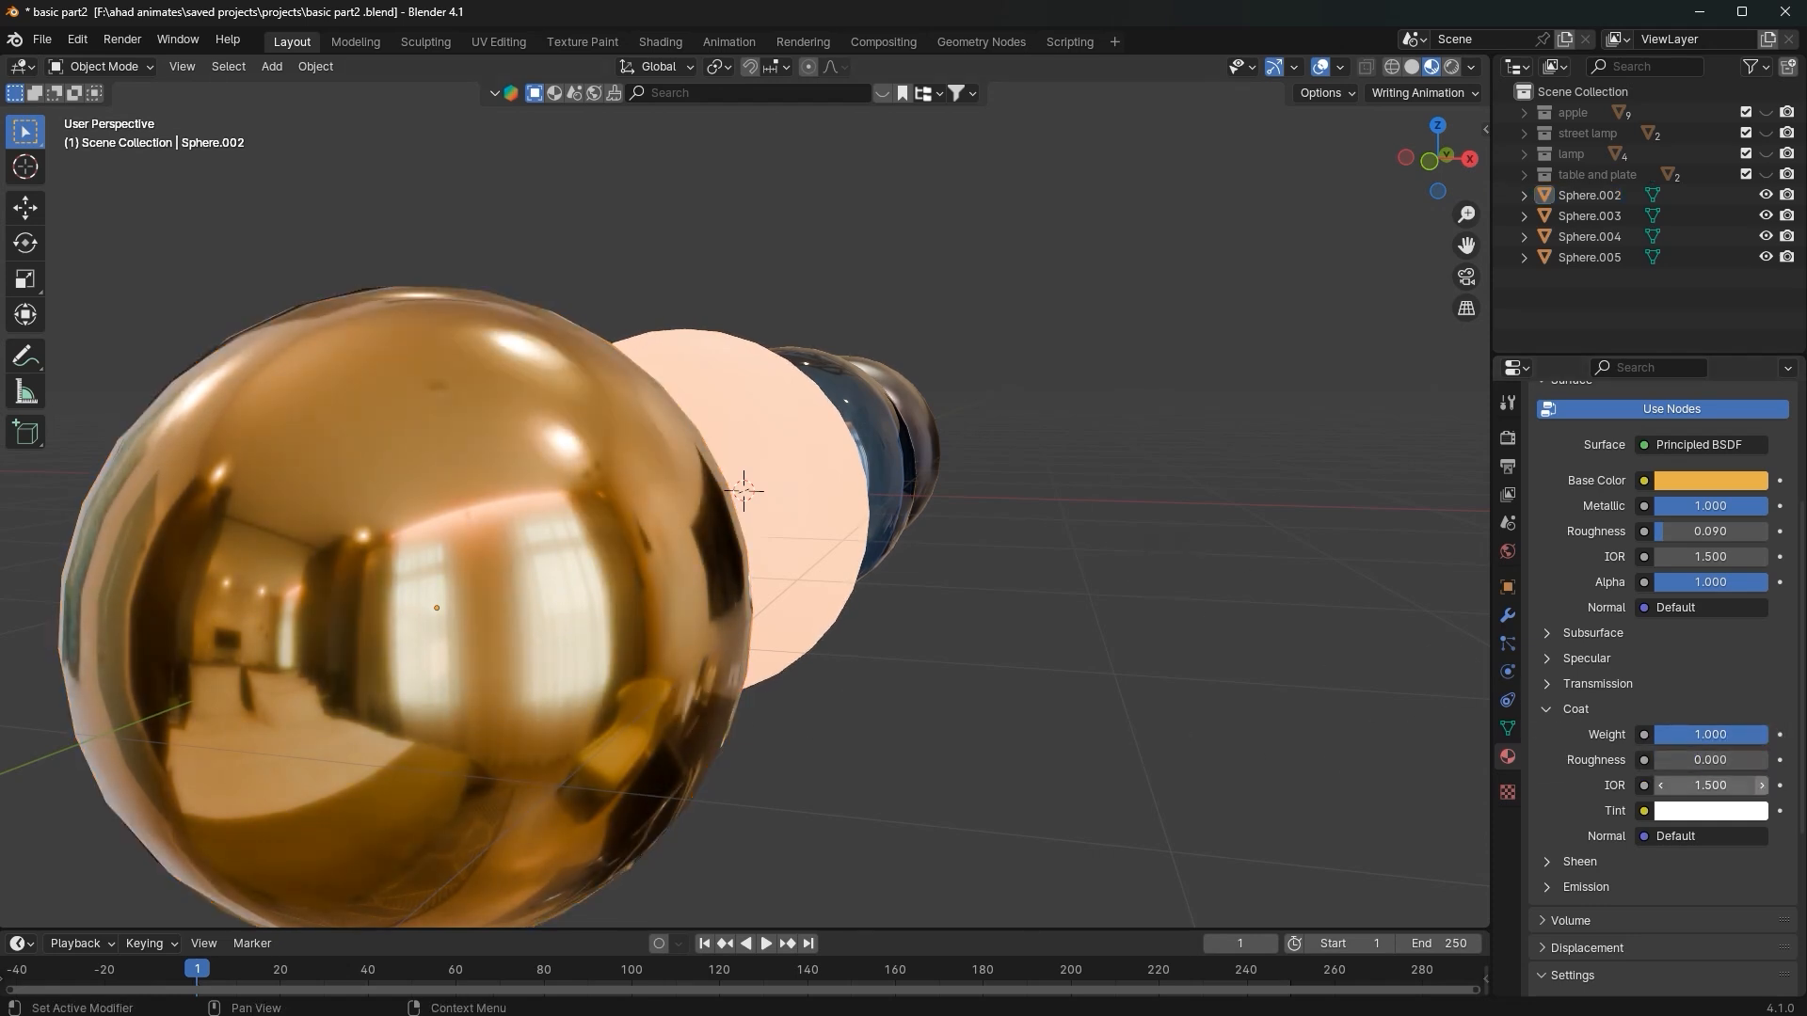
left_click(1711, 810)
left_click_drag(1632, 617, 1625, 596)
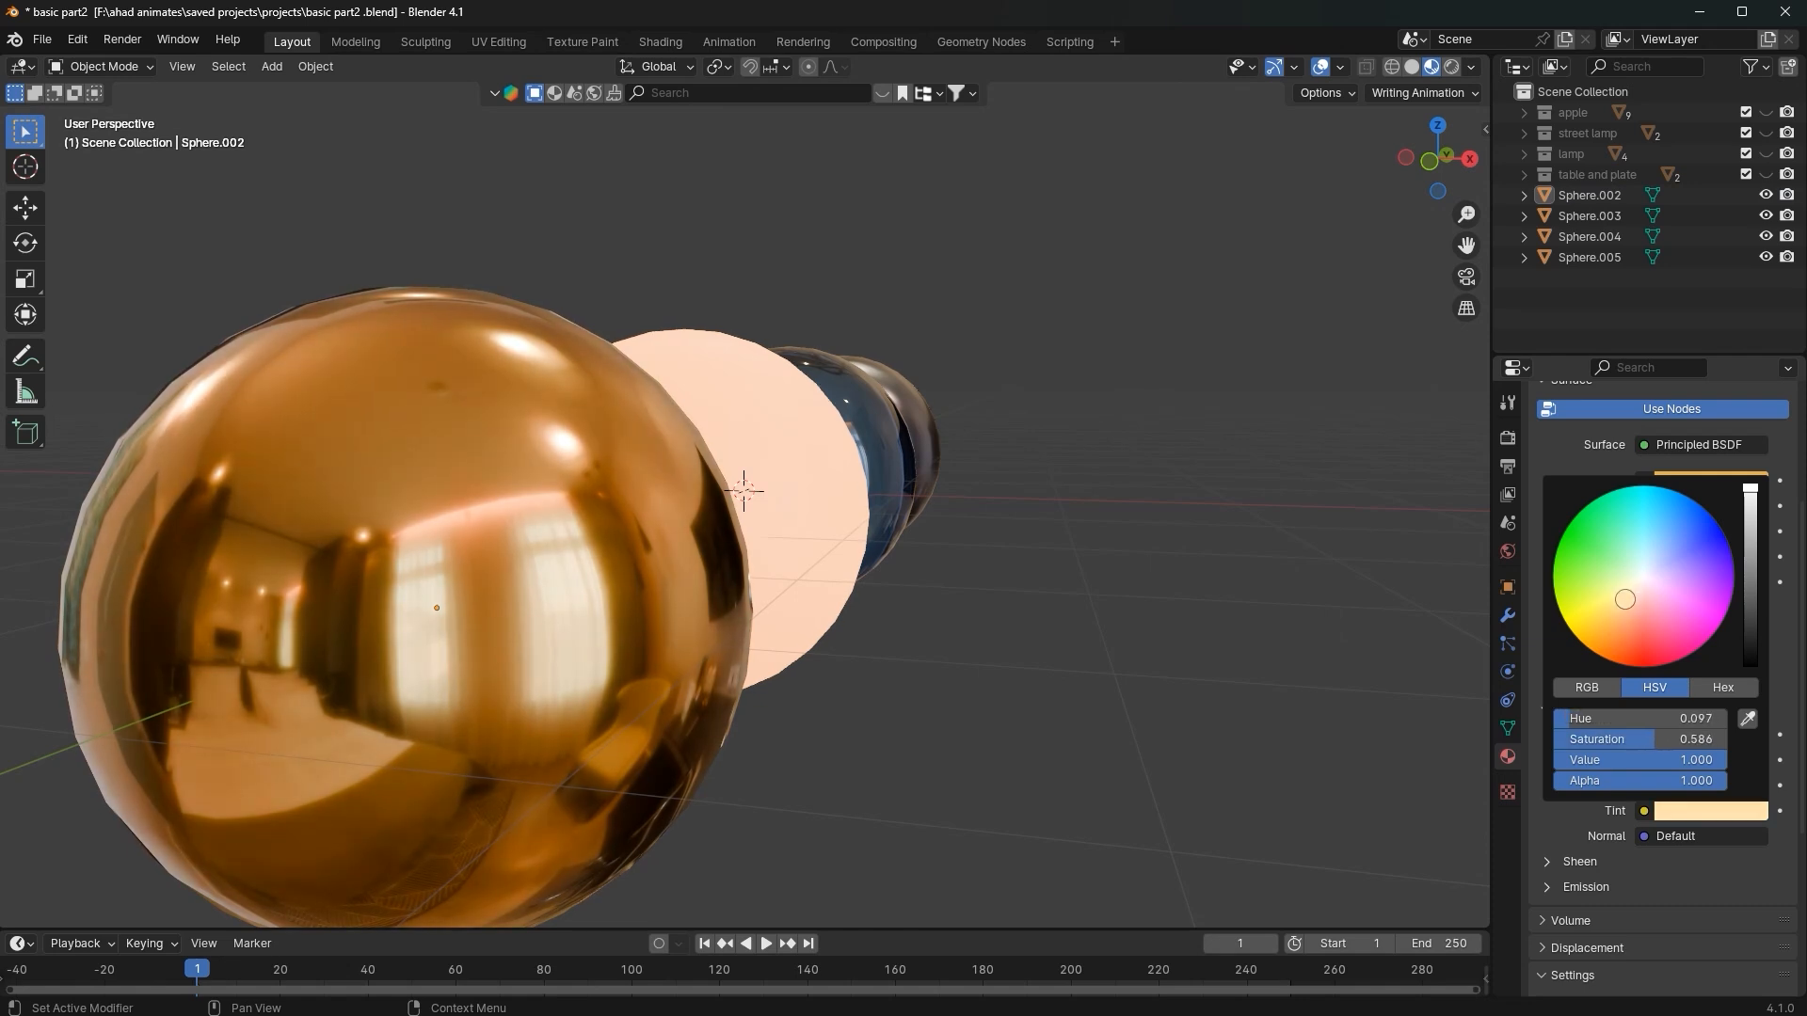
Step: Examine the gold, emissive, blue transmissive and dark metallic spheres from several angles to compare their materials
scroll(1273, 595, "down", 1)
middle_click_drag(1273, 594, 1131, 544)
scroll(1138, 621, "down", 4)
left_click(522, 480)
middle_click_drag(522, 480, 689, 623)
left_click(681, 489)
left_click(505, 510)
scroll(729, 656, "up", 1)
left_click(686, 543)
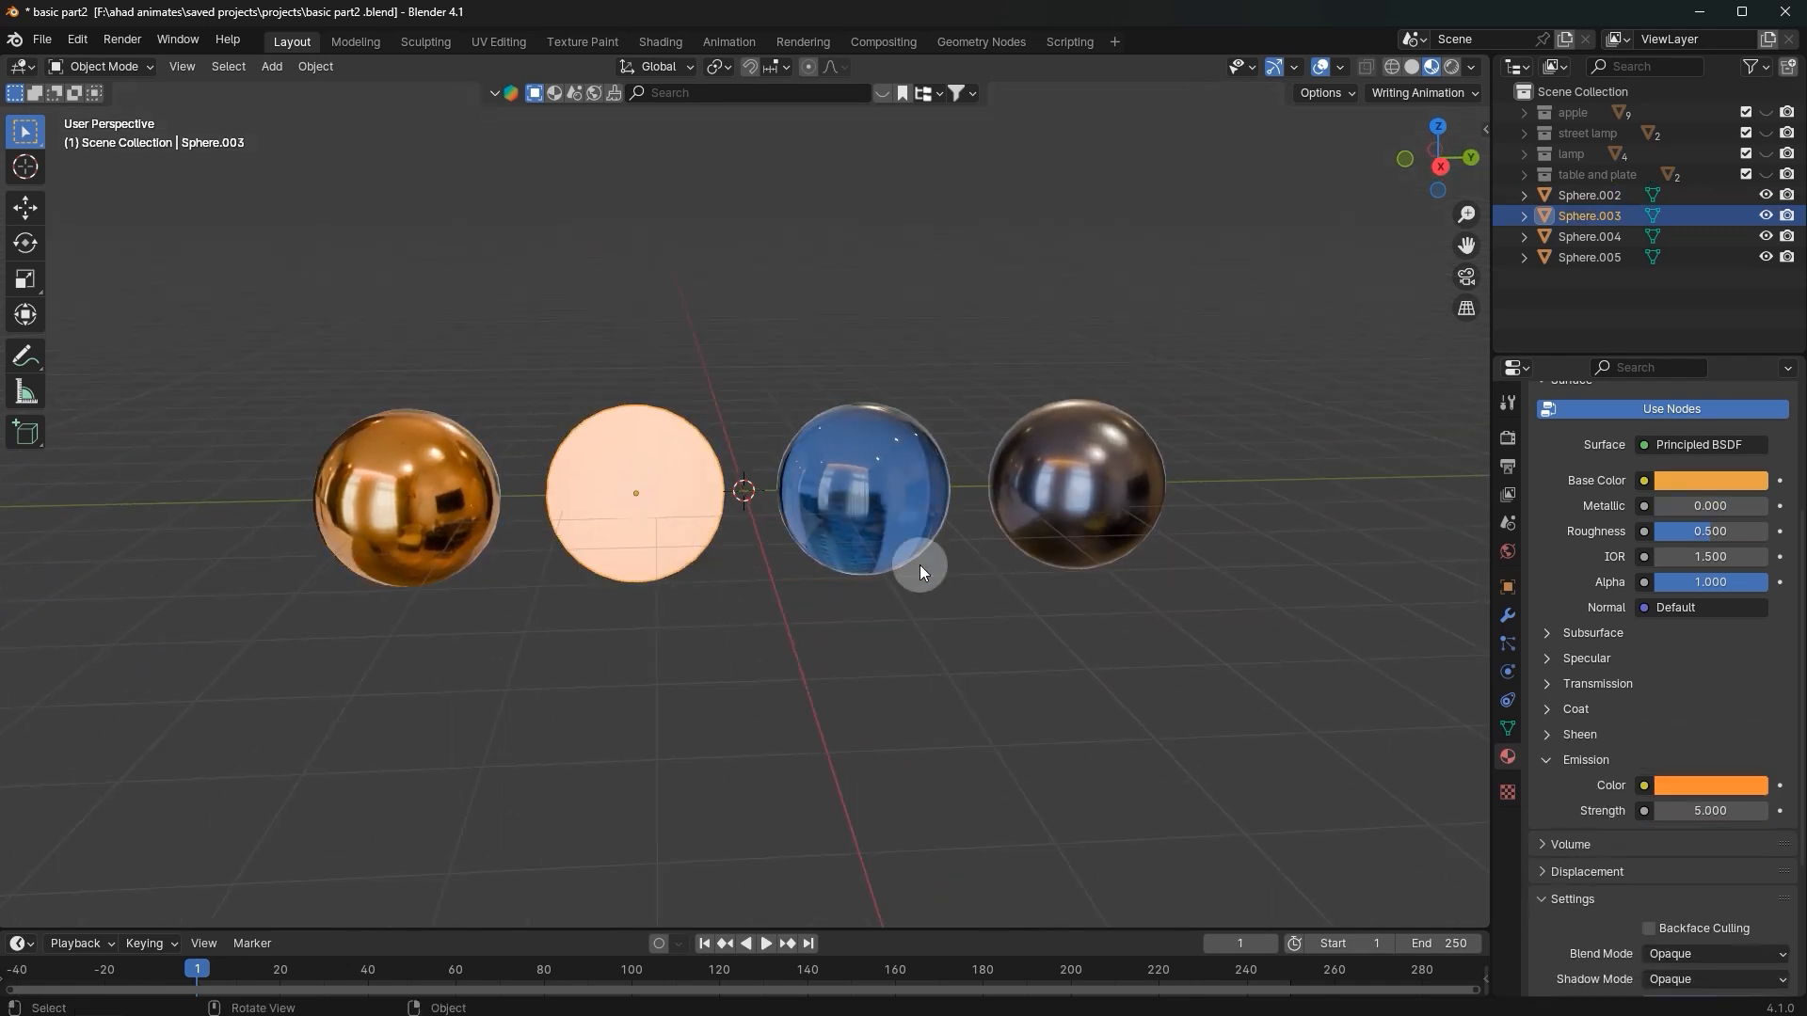
left_click(918, 564)
scroll(1013, 635, "up", 2)
left_click(1173, 561)
middle_click_drag(1172, 561, 965, 607)
left_click(974, 231)
scroll(565, 529, "down", 2)
middle_click_drag(541, 529, 733, 525)
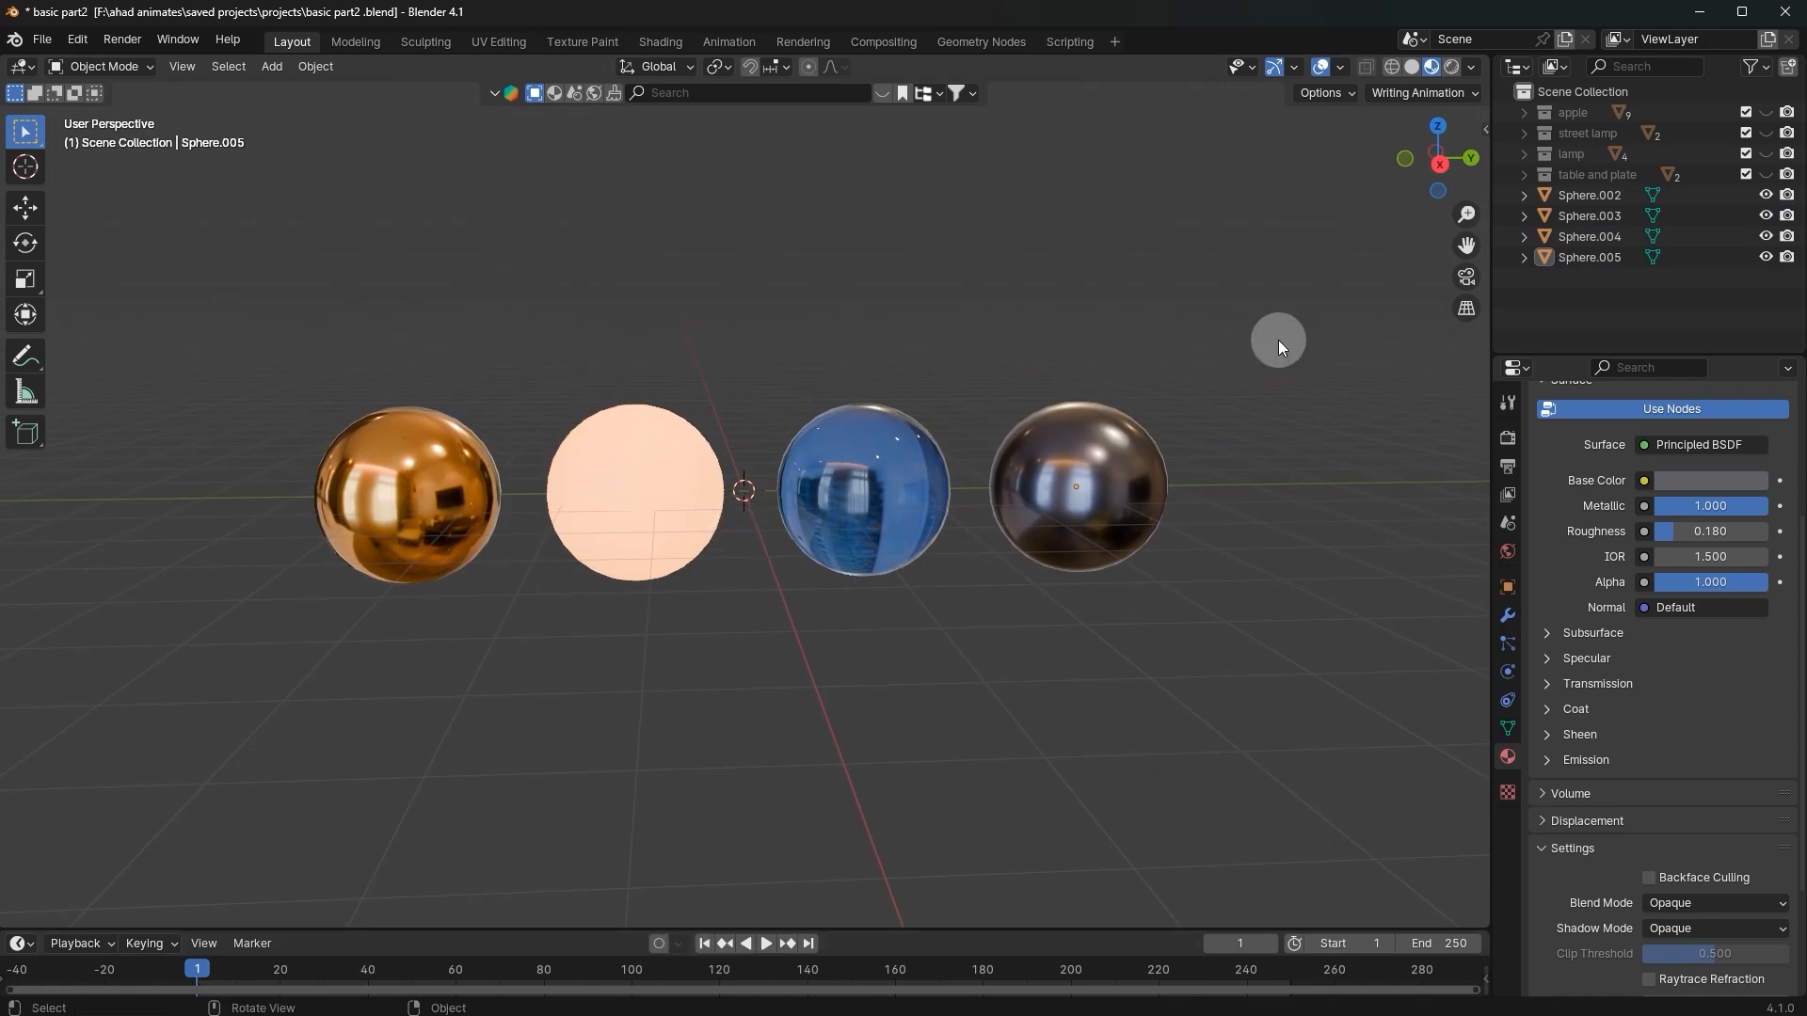
scroll(705, 397, "up", 1)
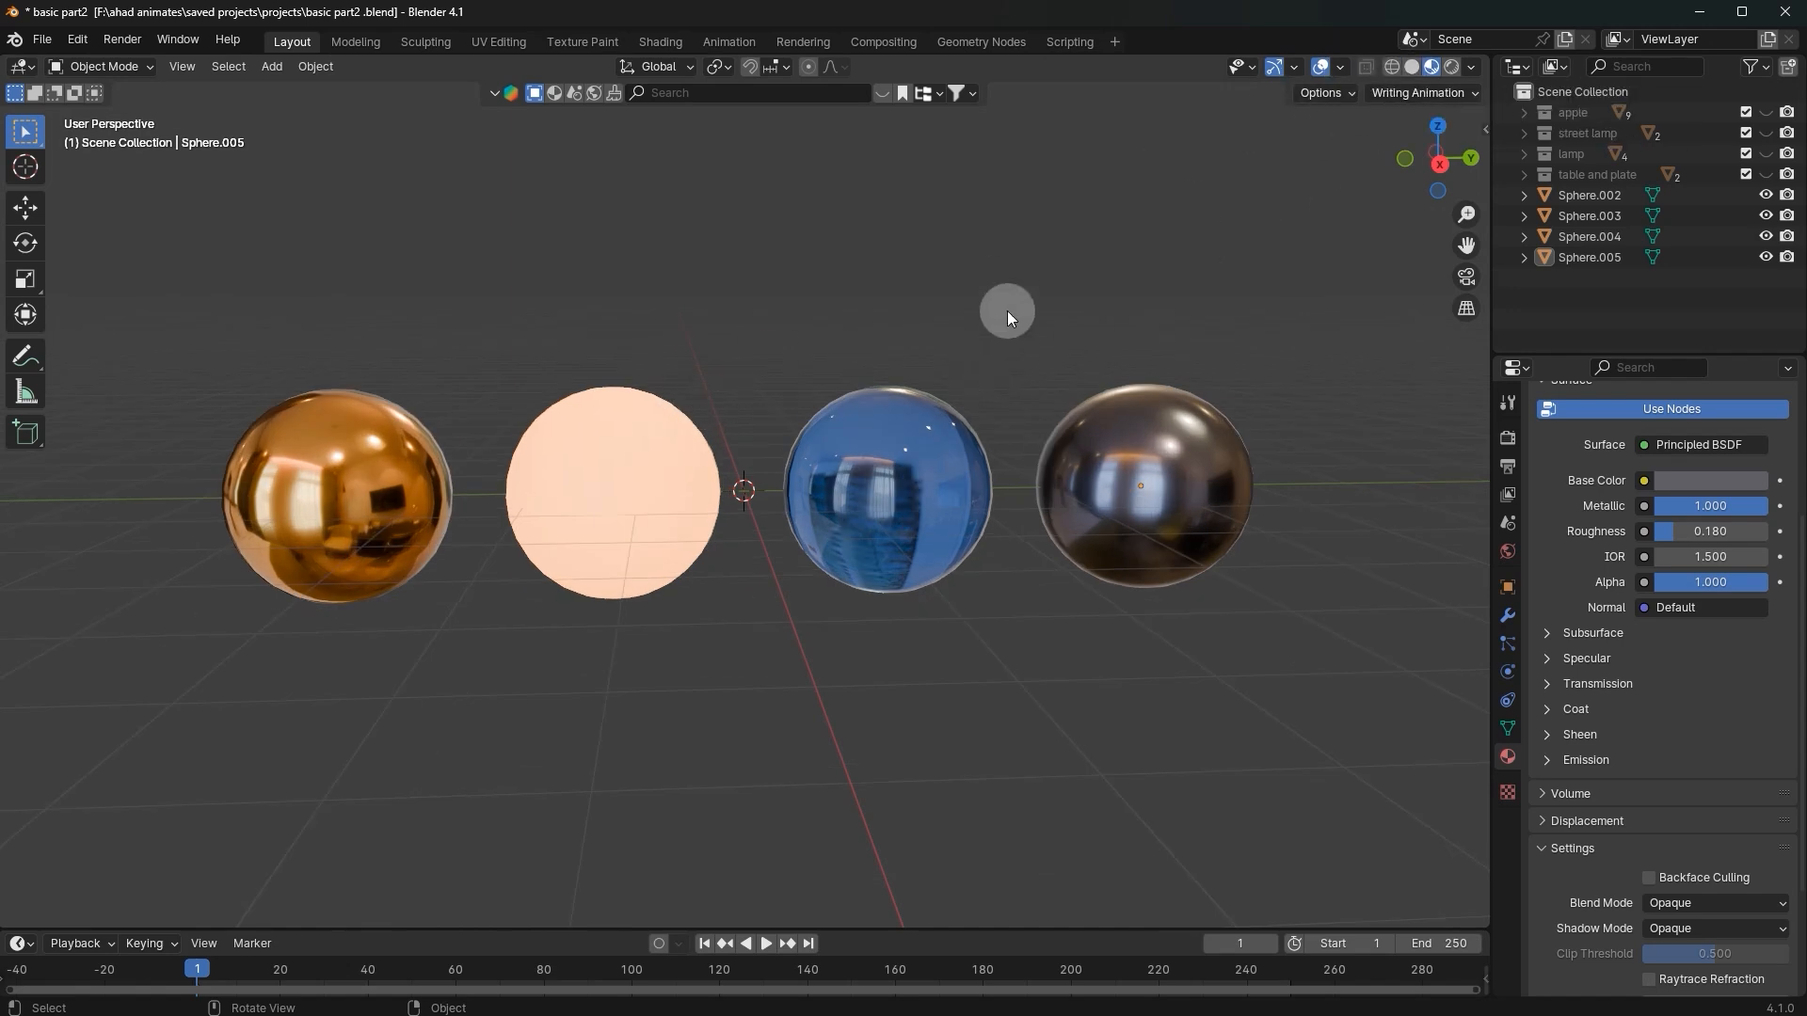
key("shift+a")
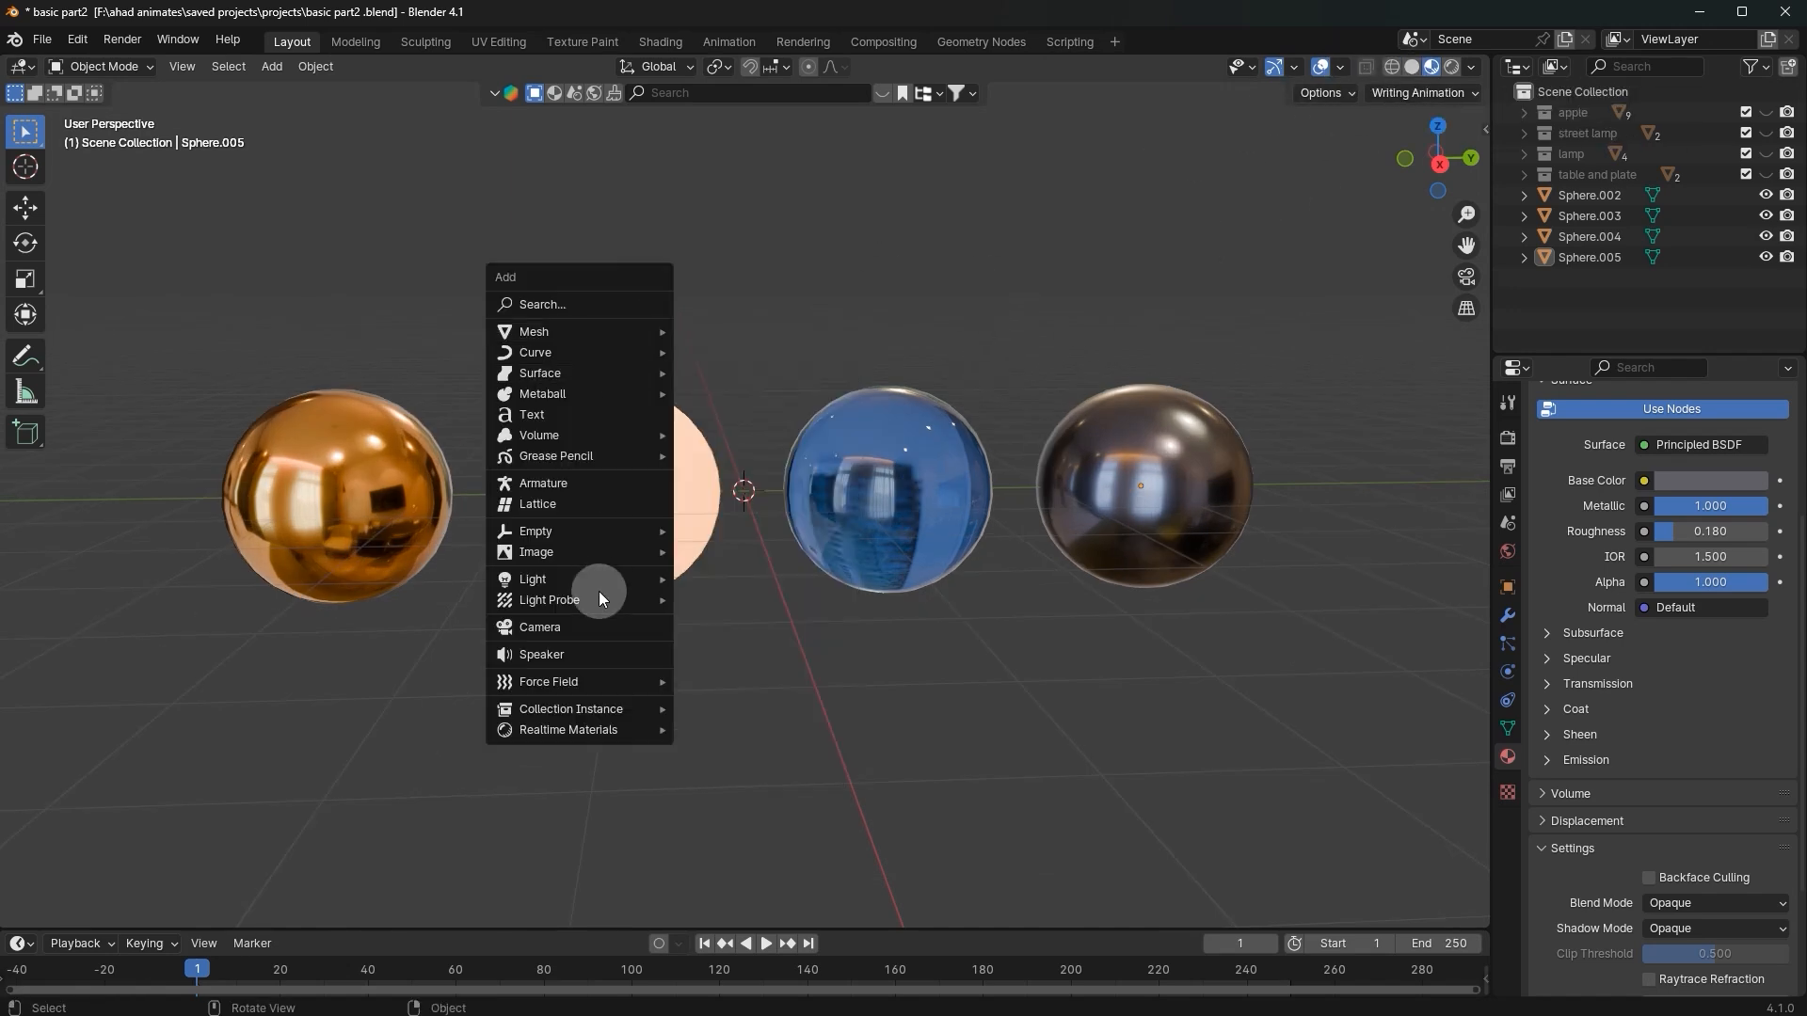
mouse_move(545, 599)
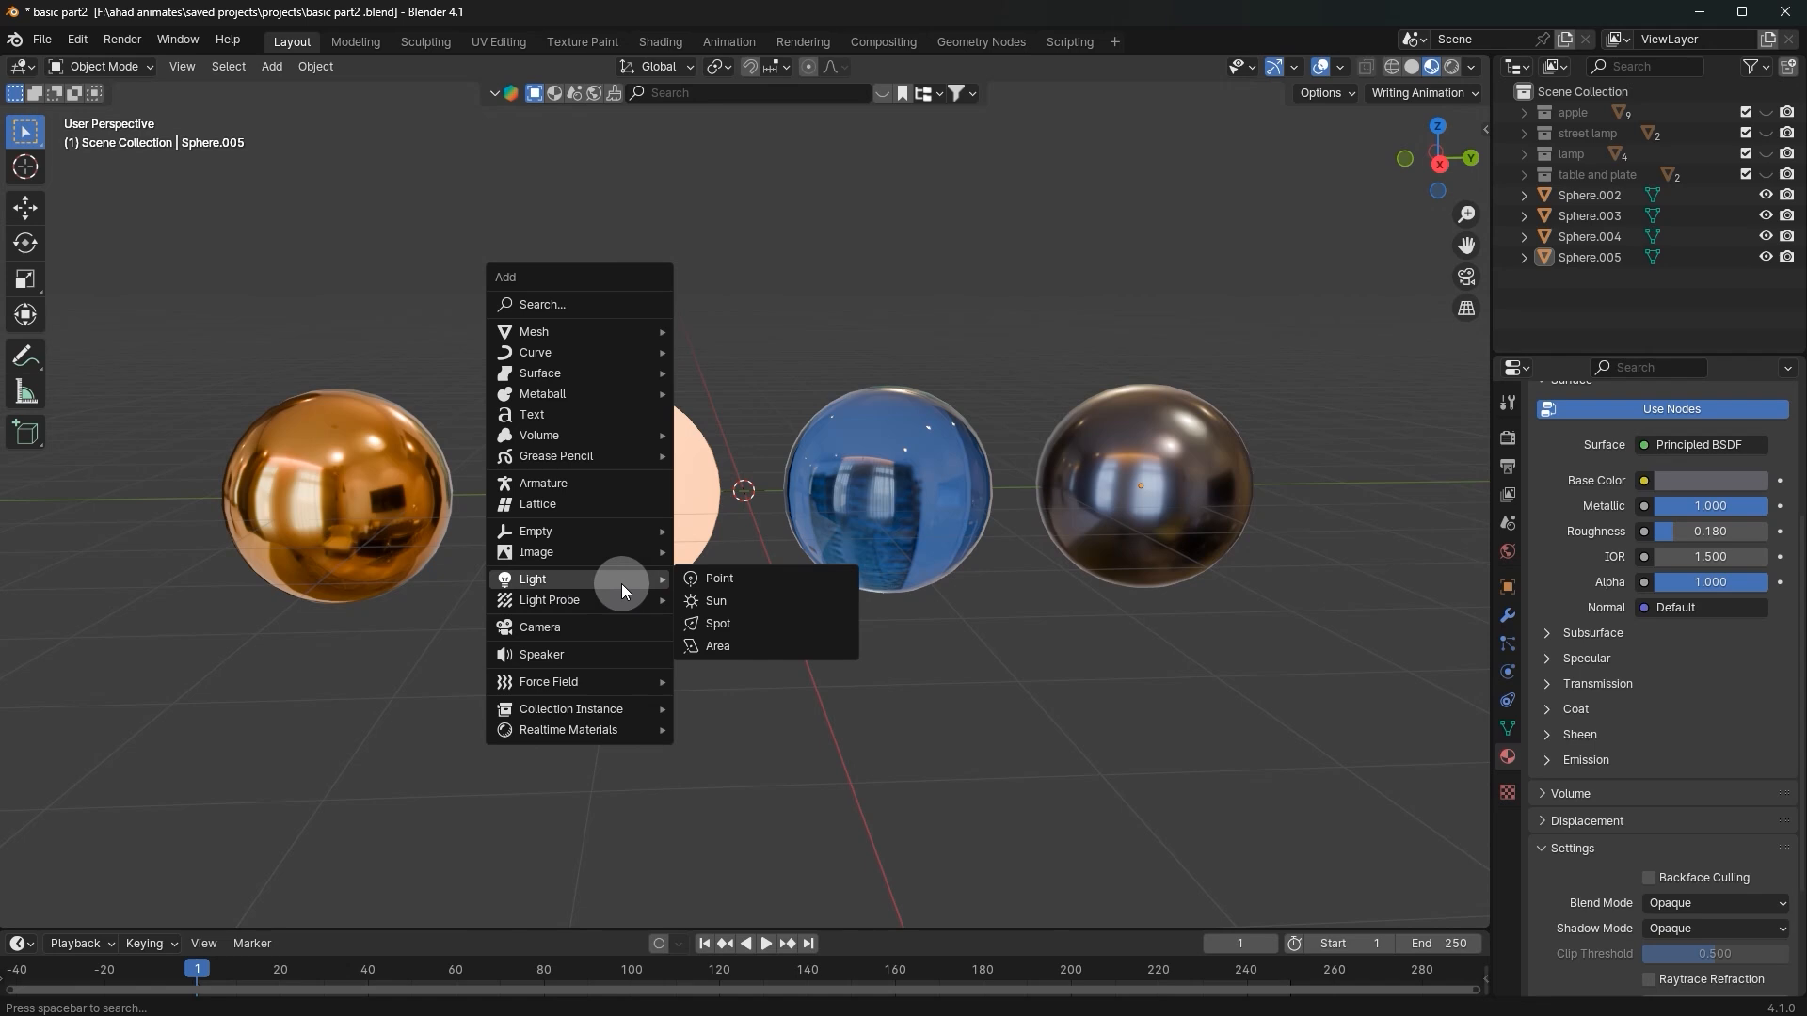
key("Escape")
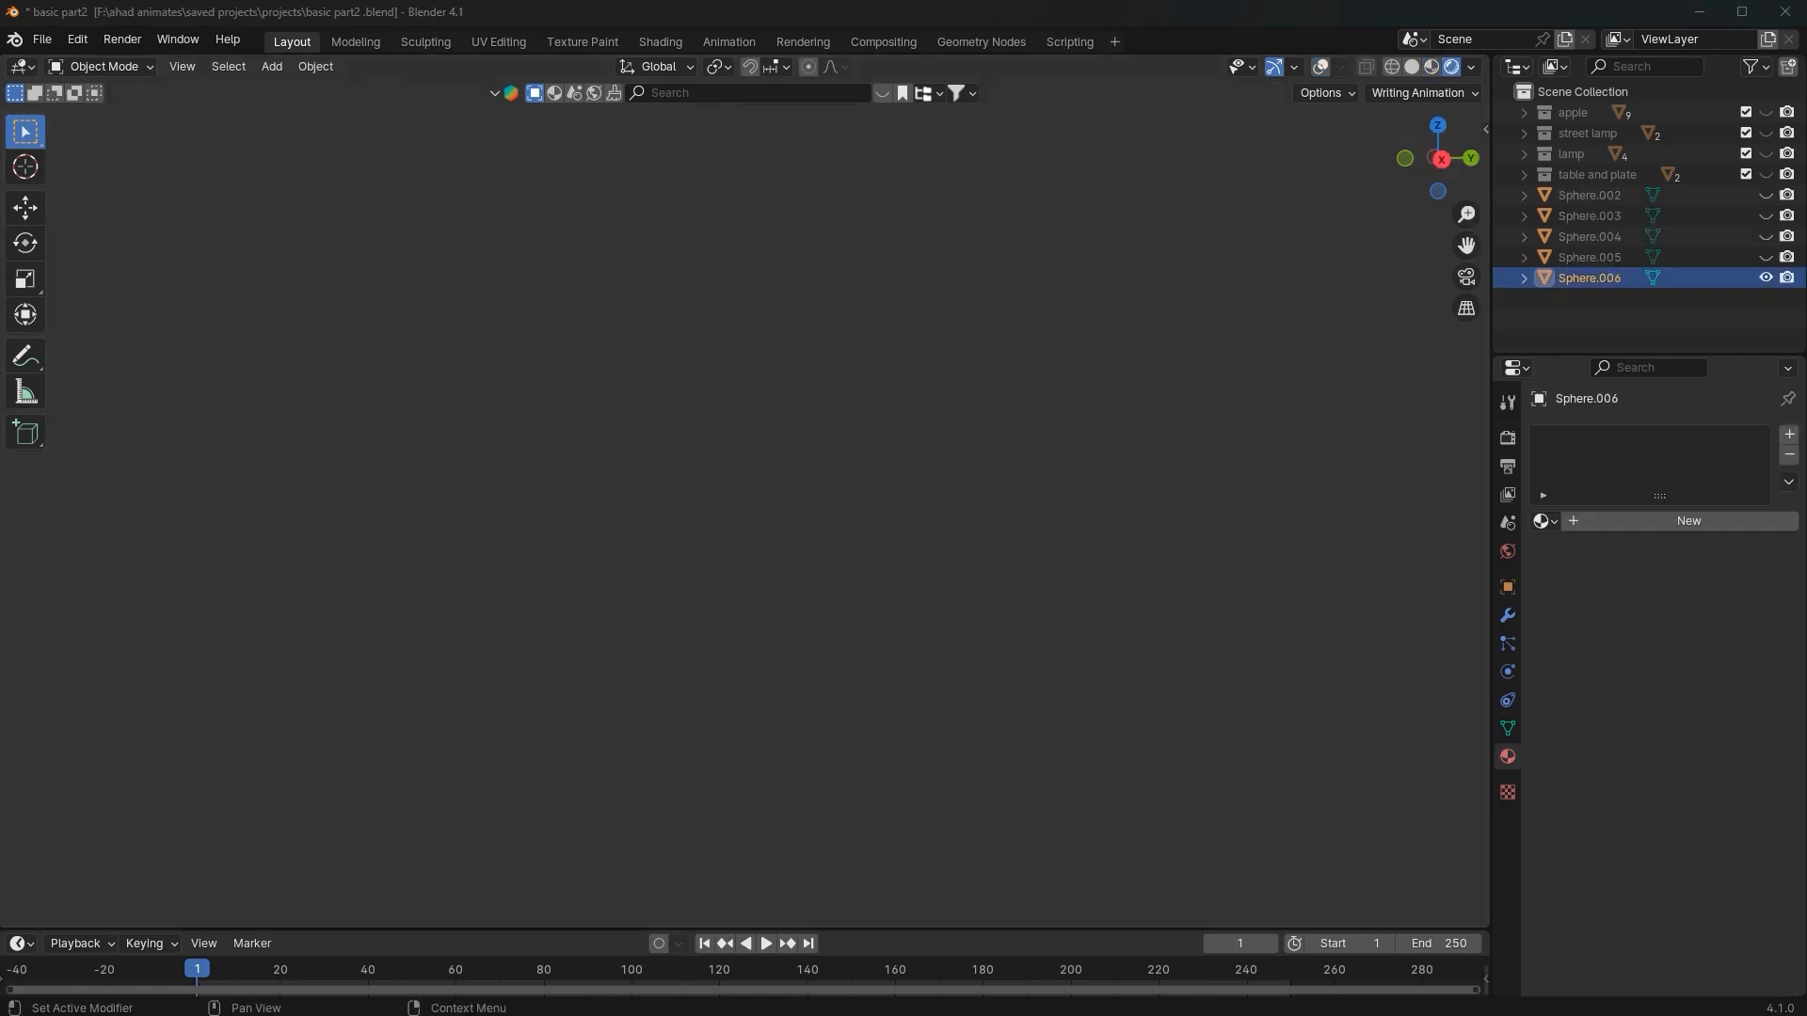
Step: Add a Point light at the scene origin and show the viewport overlays
middle_click_drag(696, 624, 697, 624)
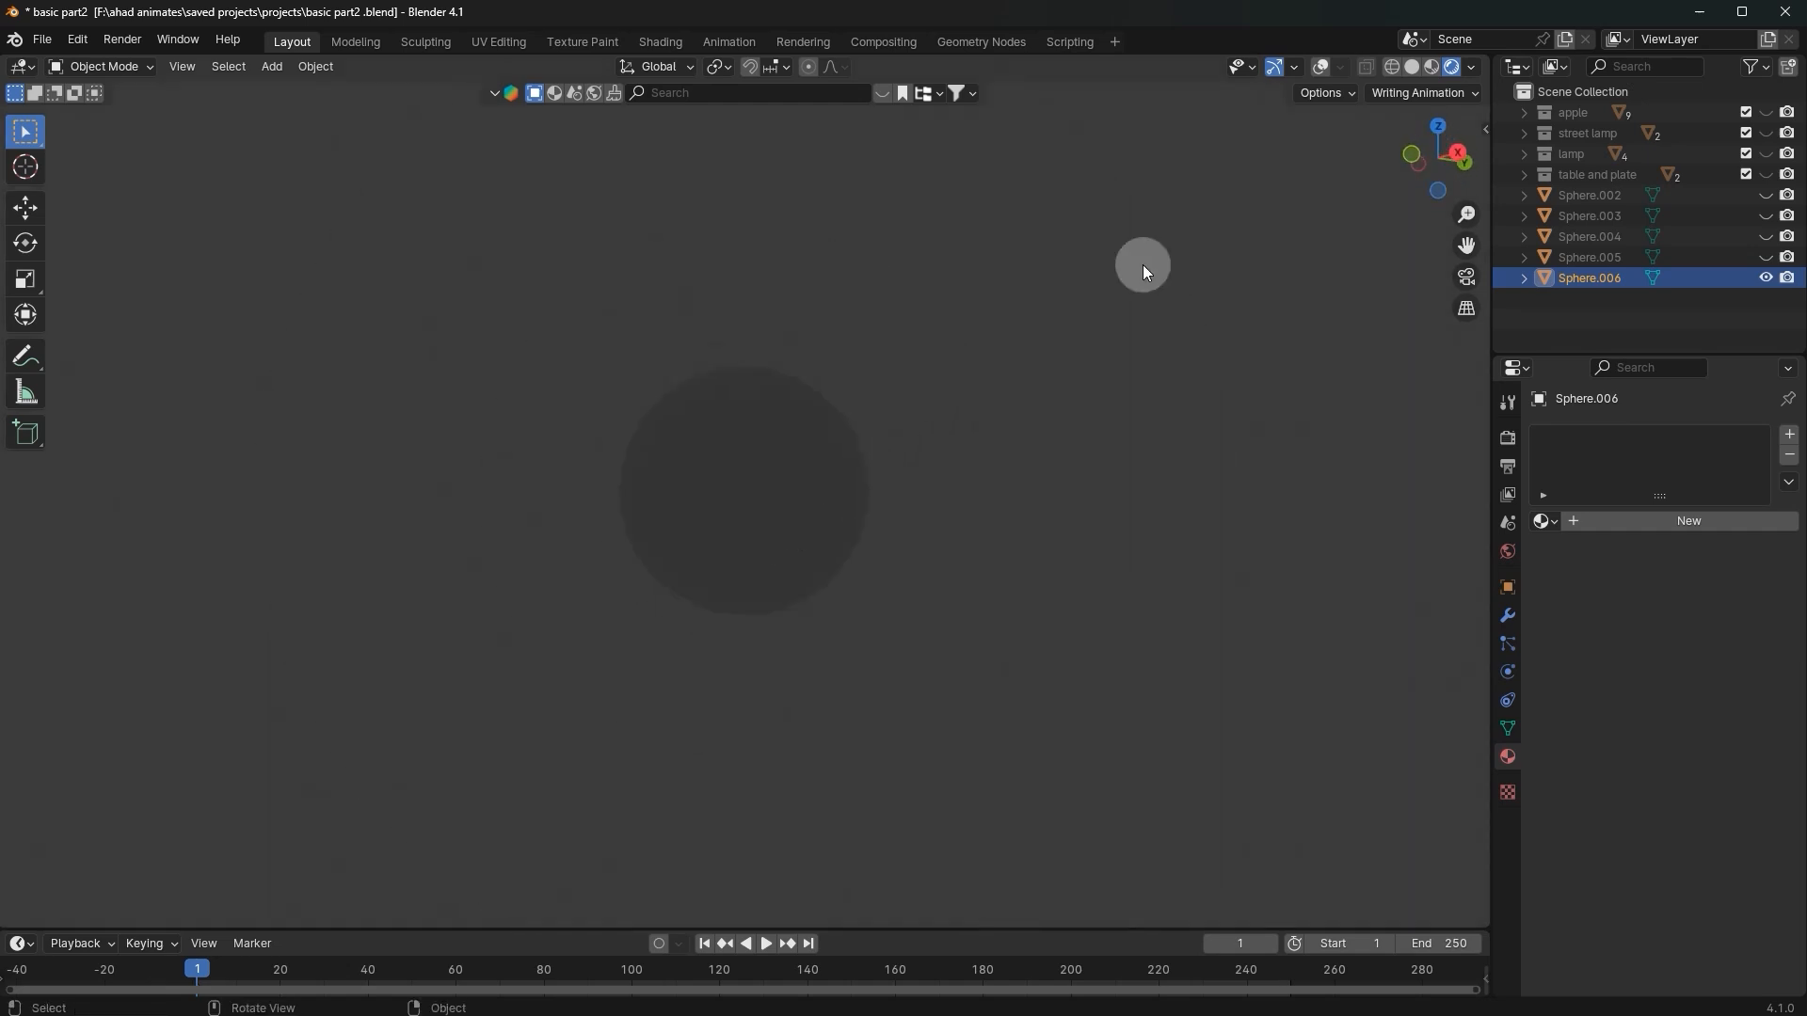
left_click(1320, 67)
left_click(1320, 67)
middle_click_drag(1214, 356, 1258, 235)
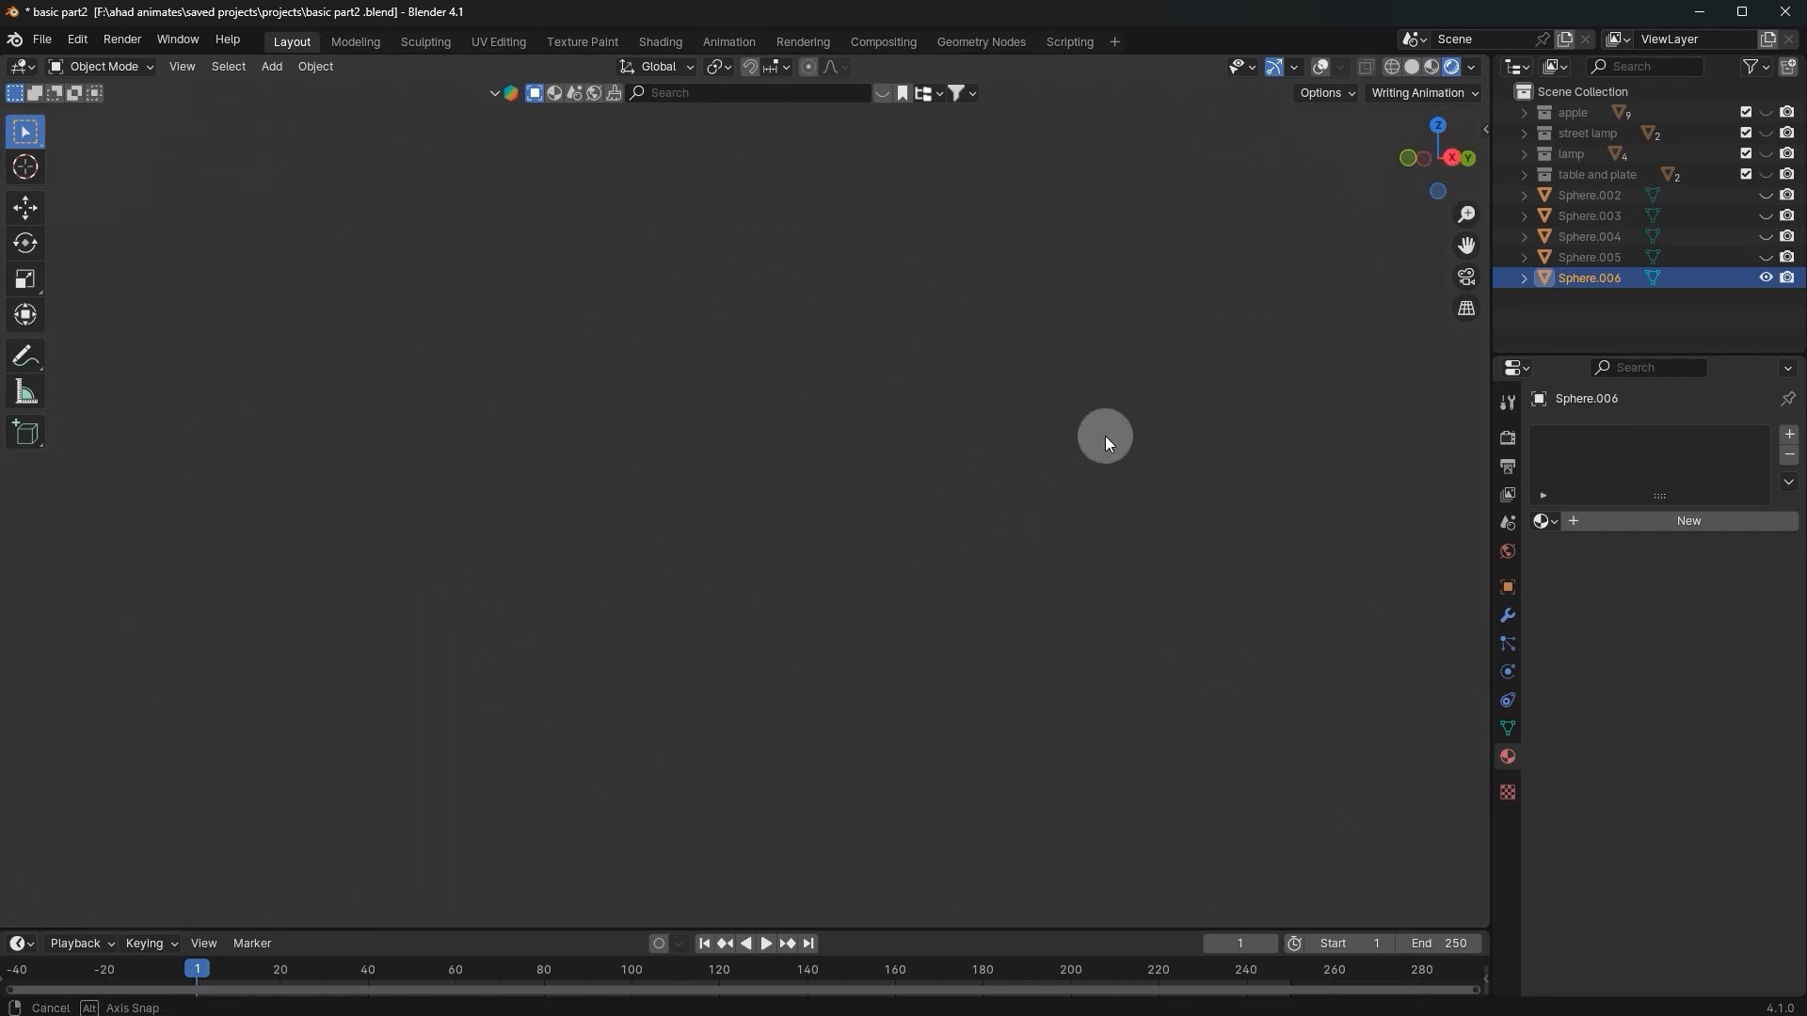
key("shift+a")
mouse_move(752, 324)
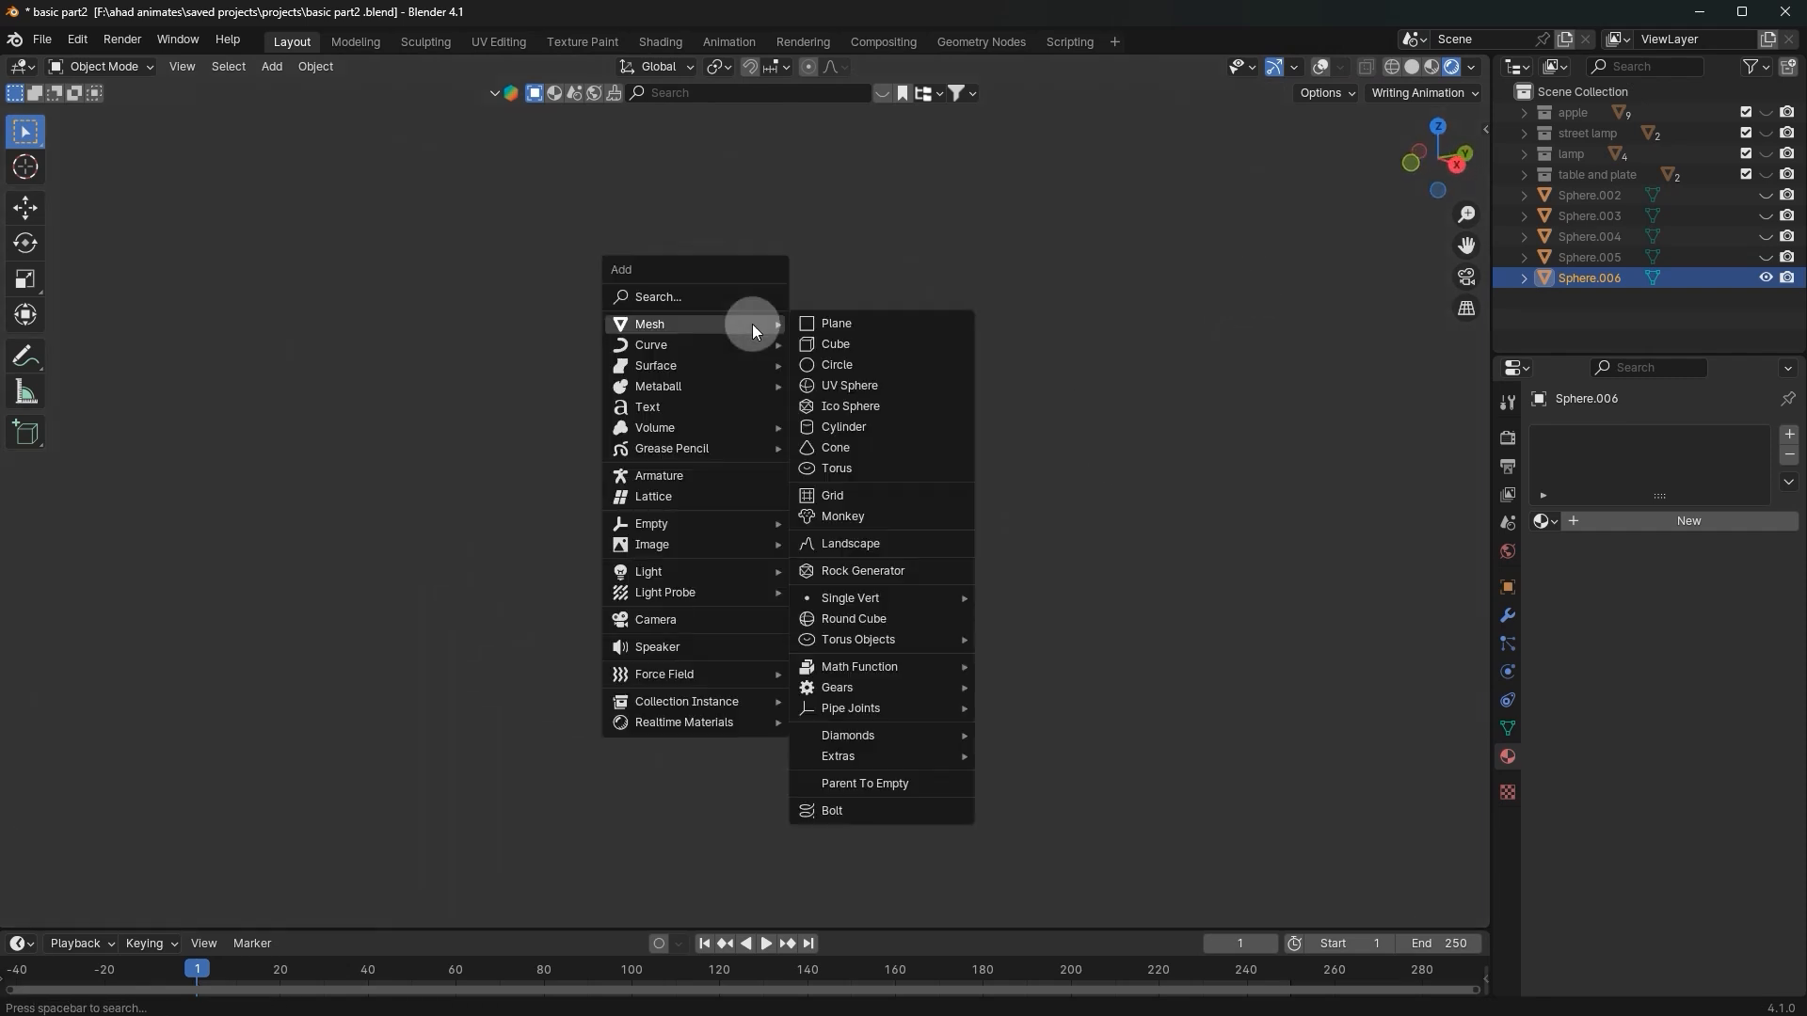
mouse_move(743, 564)
left_click(802, 563)
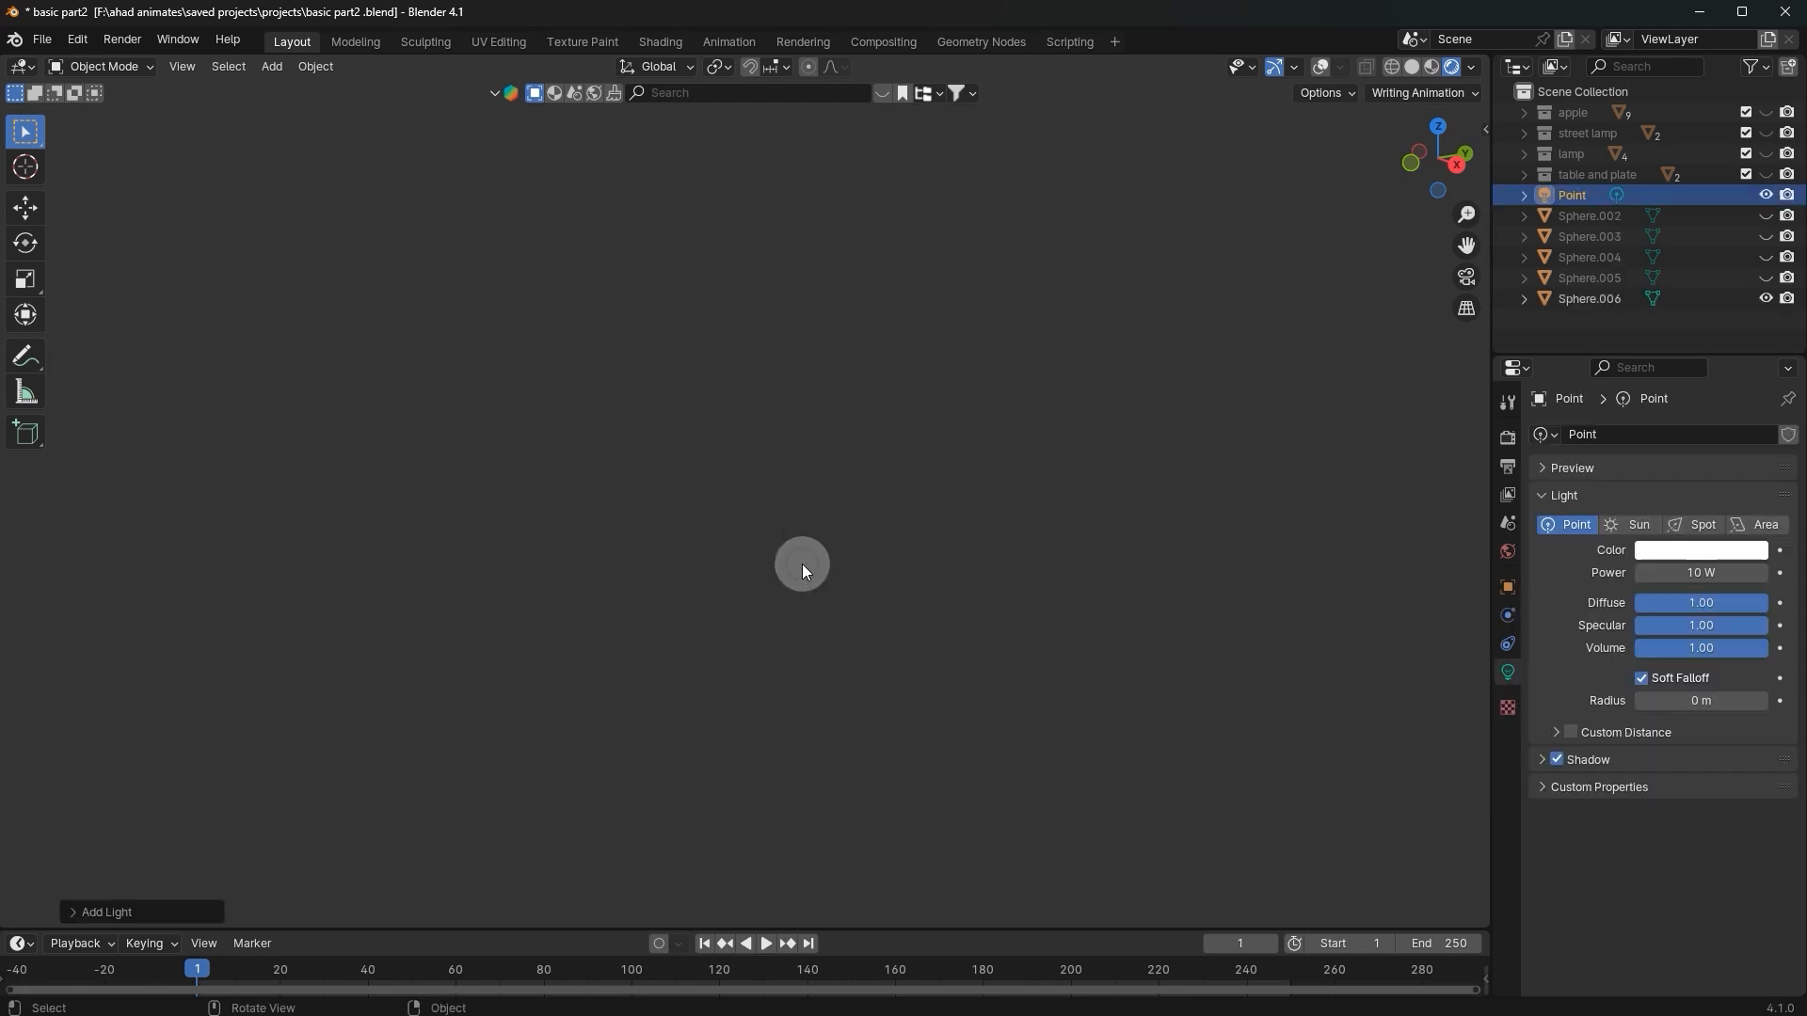
left_click(1320, 66)
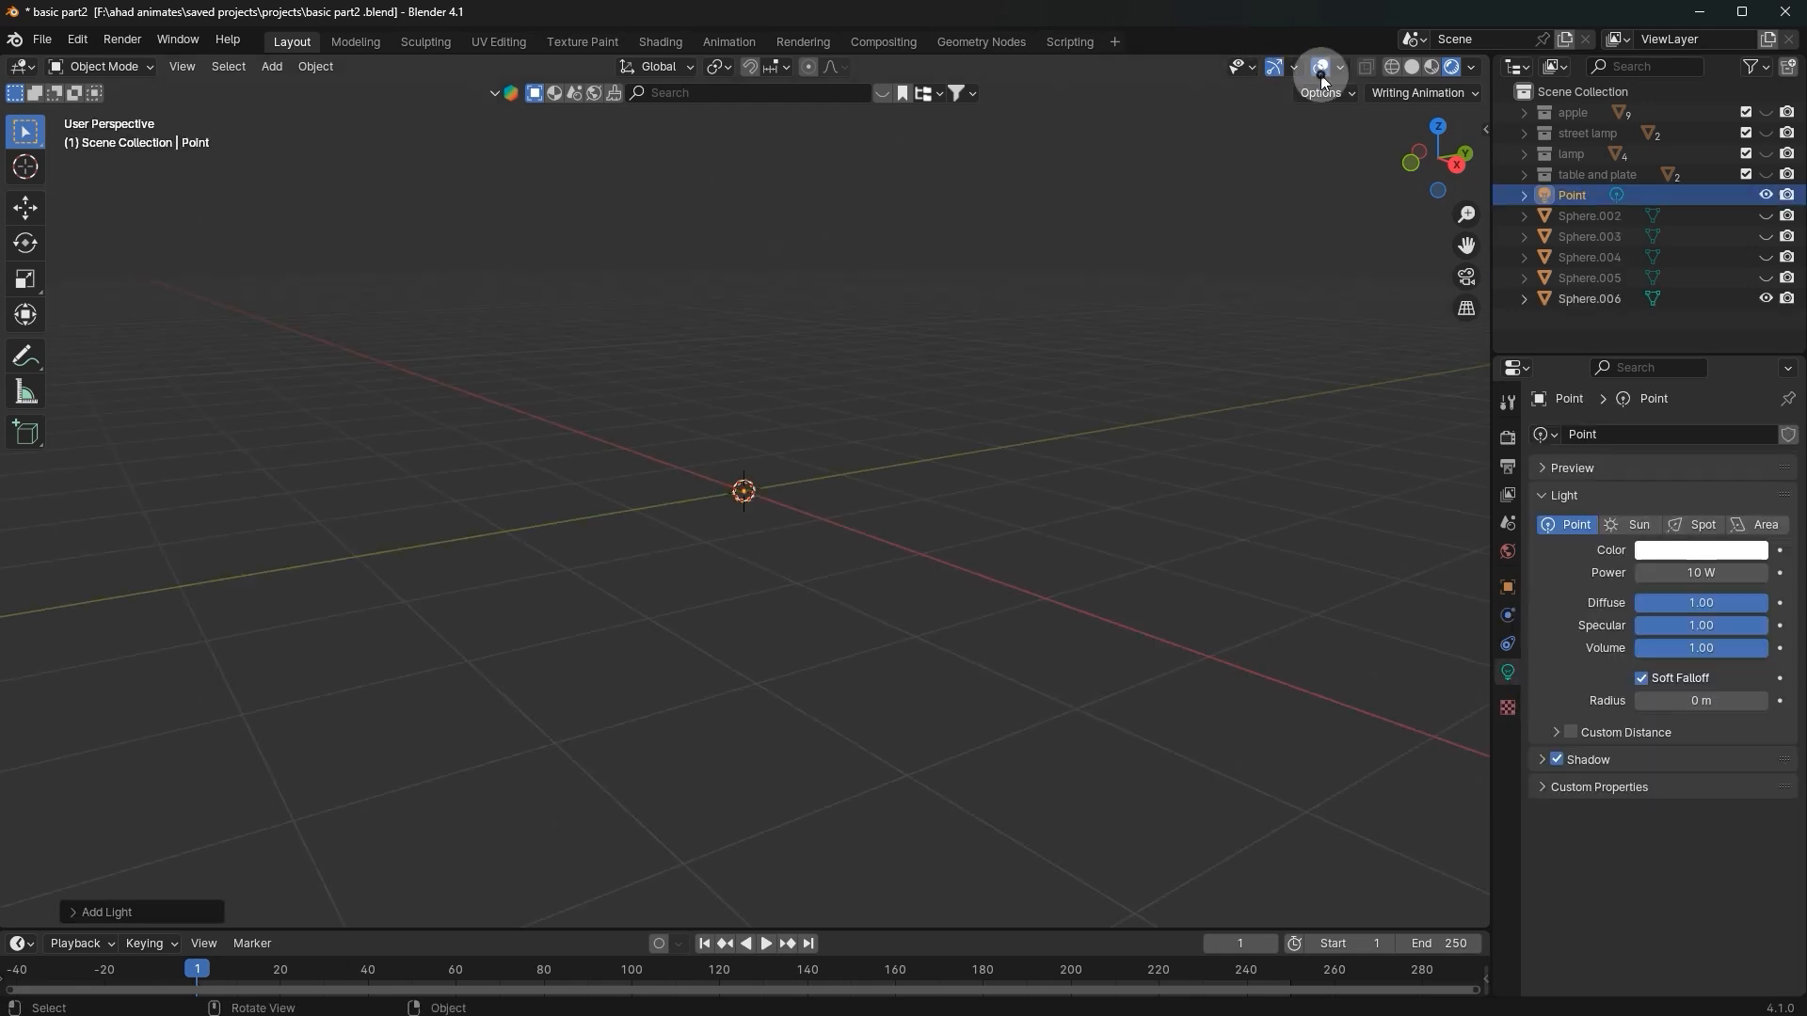
Step: Scale down the large Sphere.006 uniformly, keeping it around the Point light at the origin
left_click(1195, 224)
key("s")
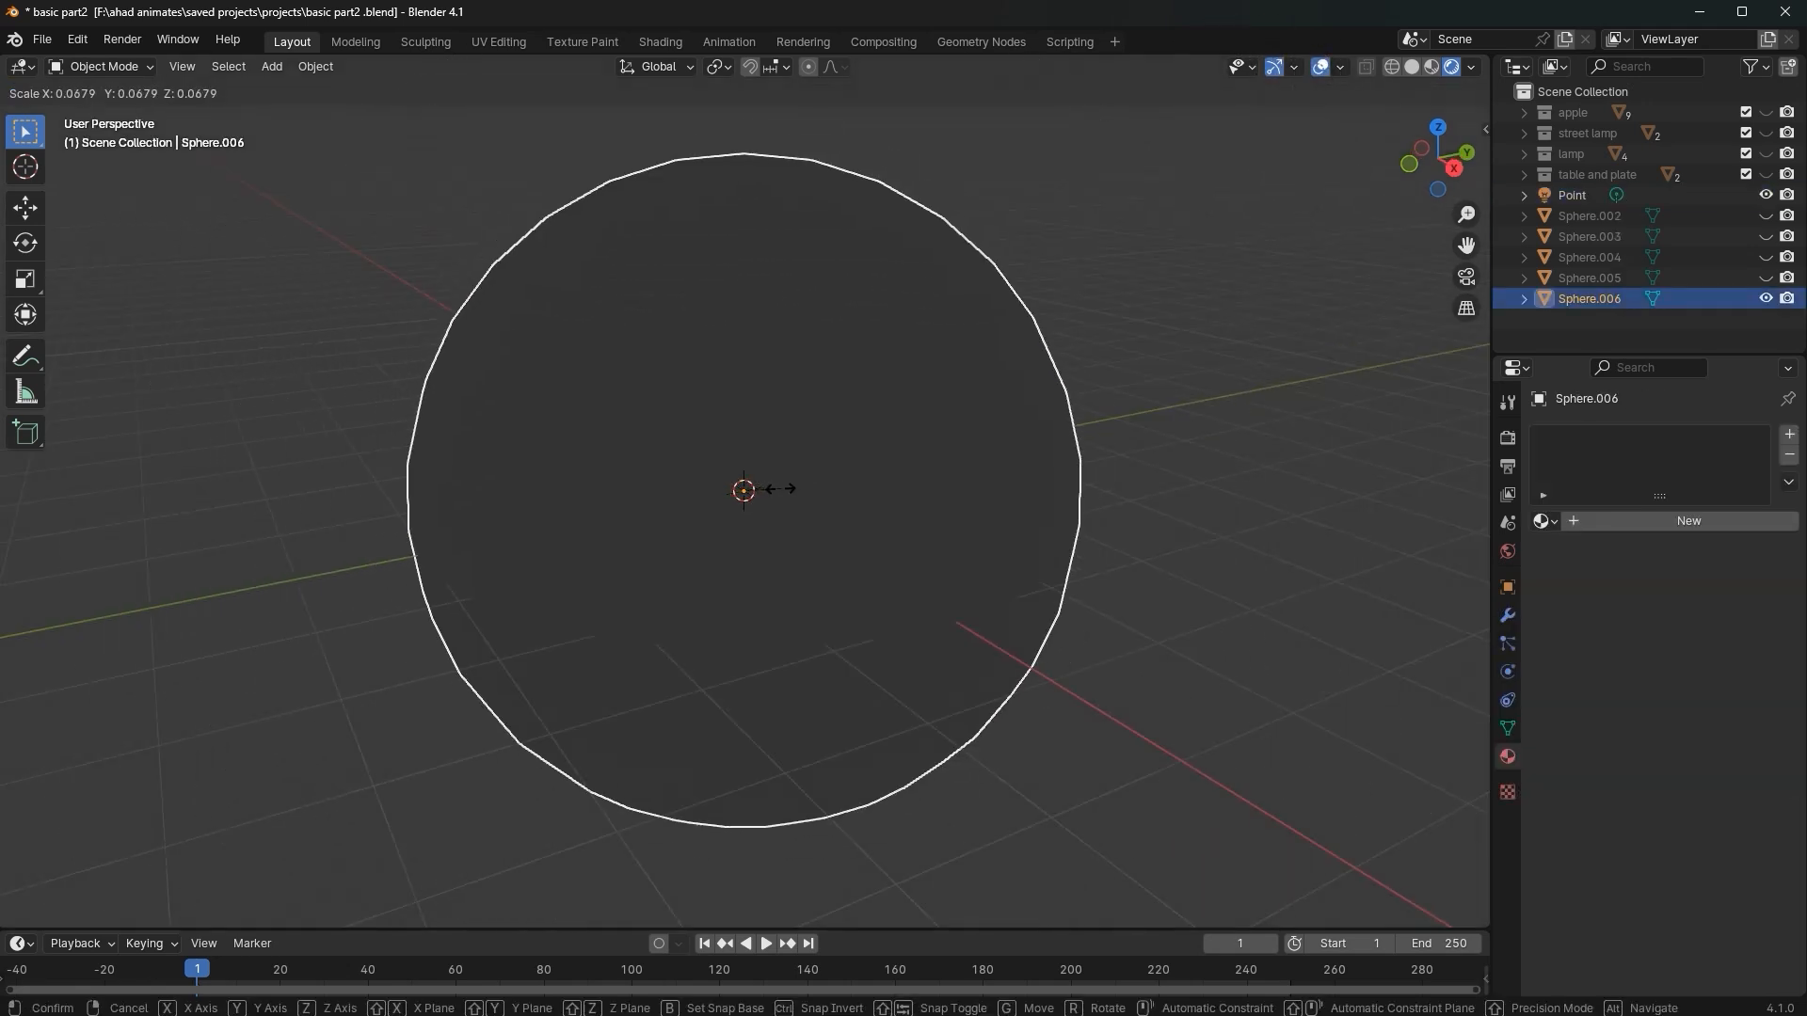
left_click(824, 494)
scroll(873, 471, "up", 5)
middle_click_drag(873, 472, 880, 463)
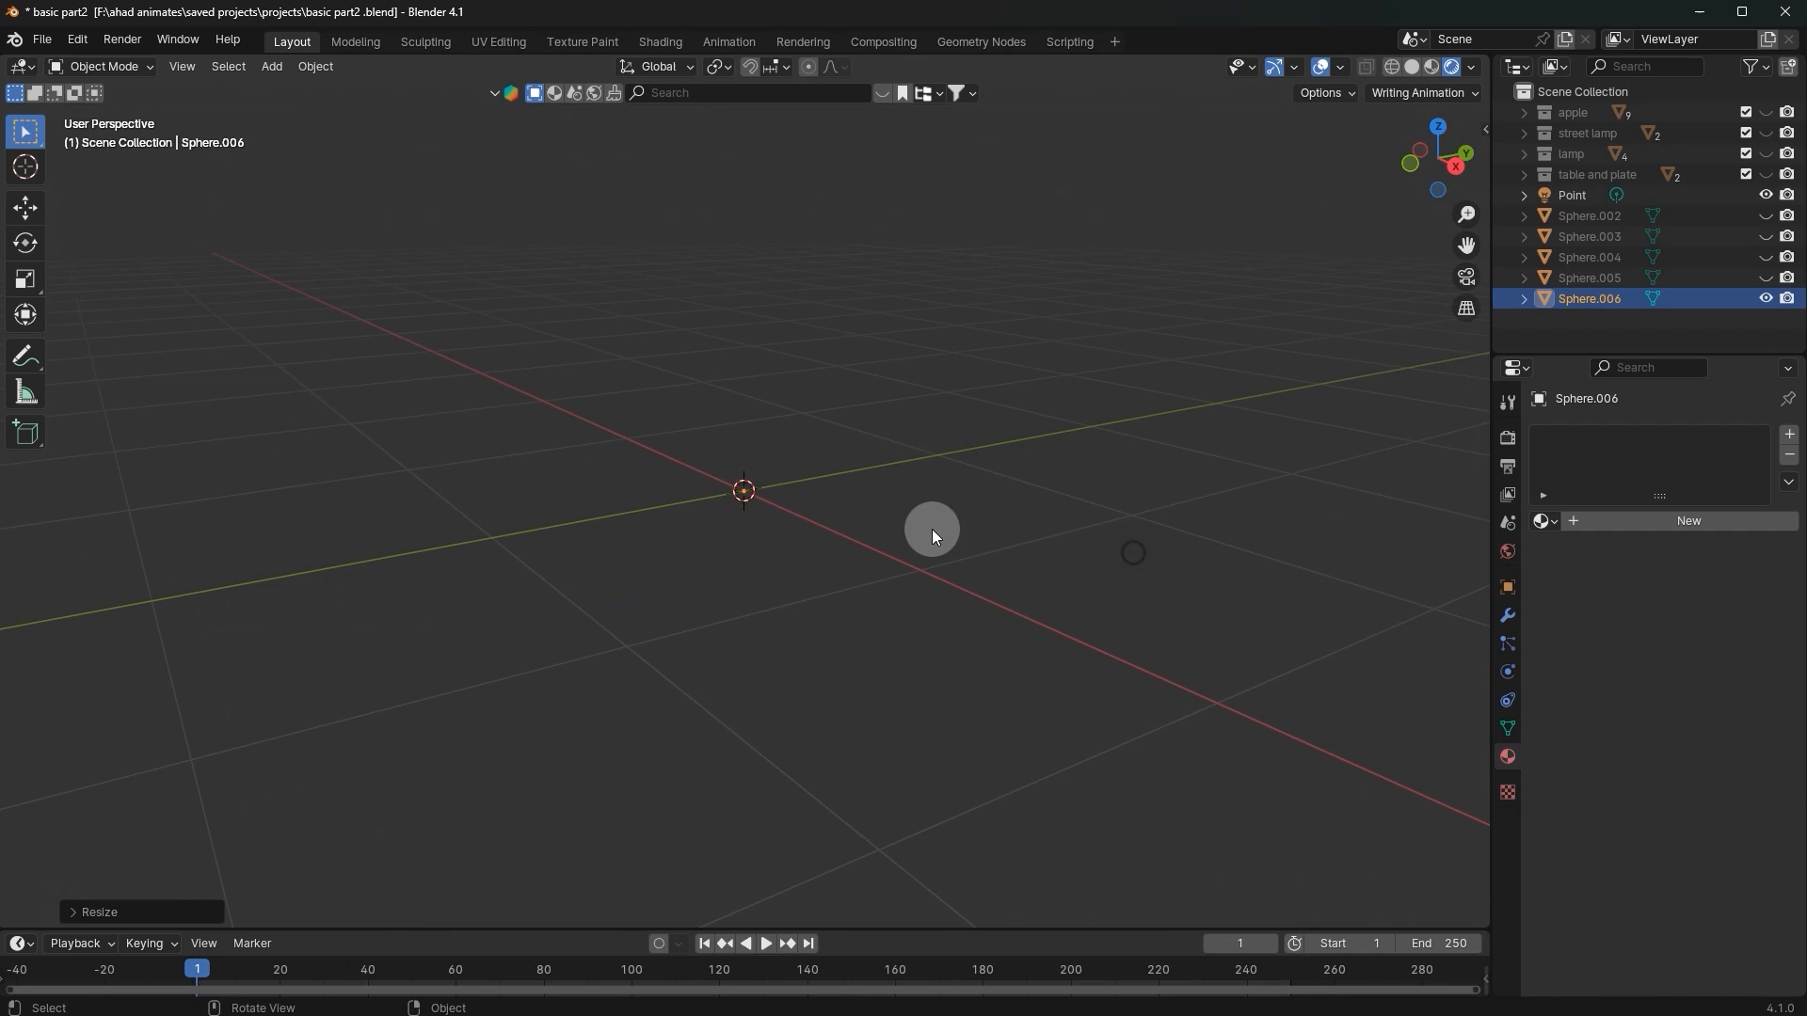
Step: Raise the Point light's power to about 1426.6 W
left_click(750, 488)
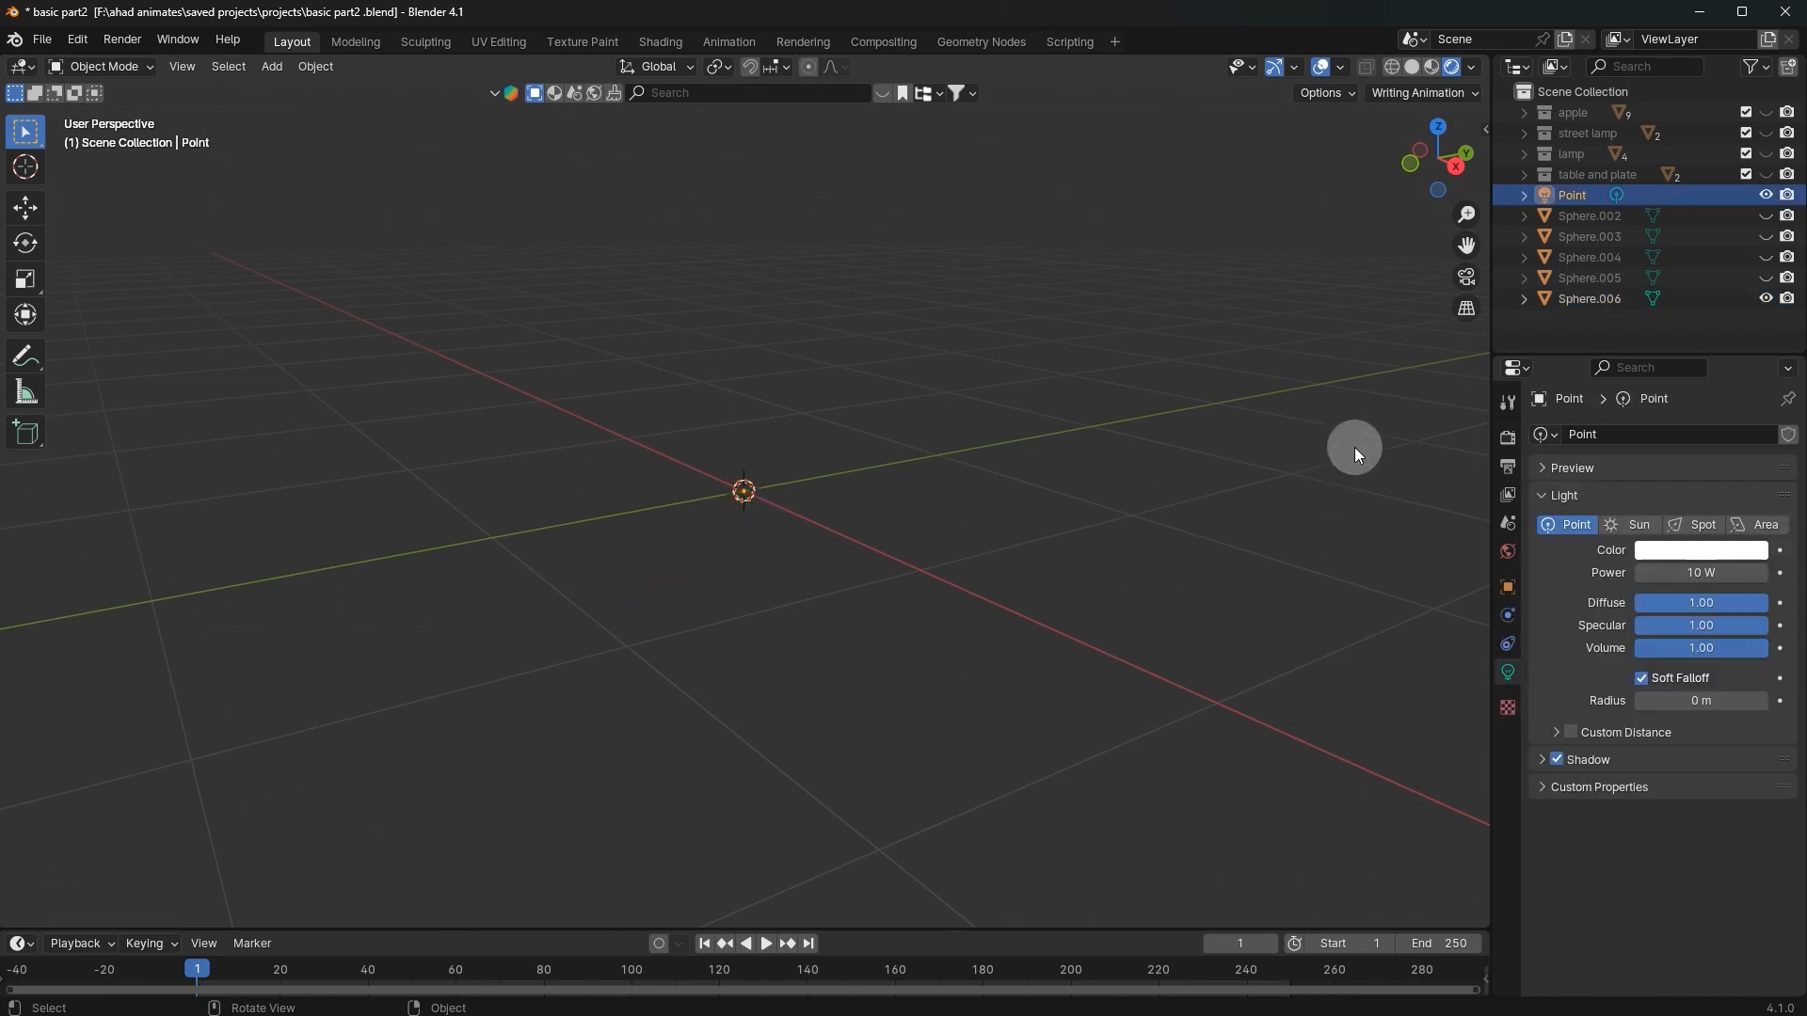
mouse_move(1713, 569)
left_mouse_down()
mouse_move(1788, 570)
mouse_move(1693, 572)
left_mouse_up()
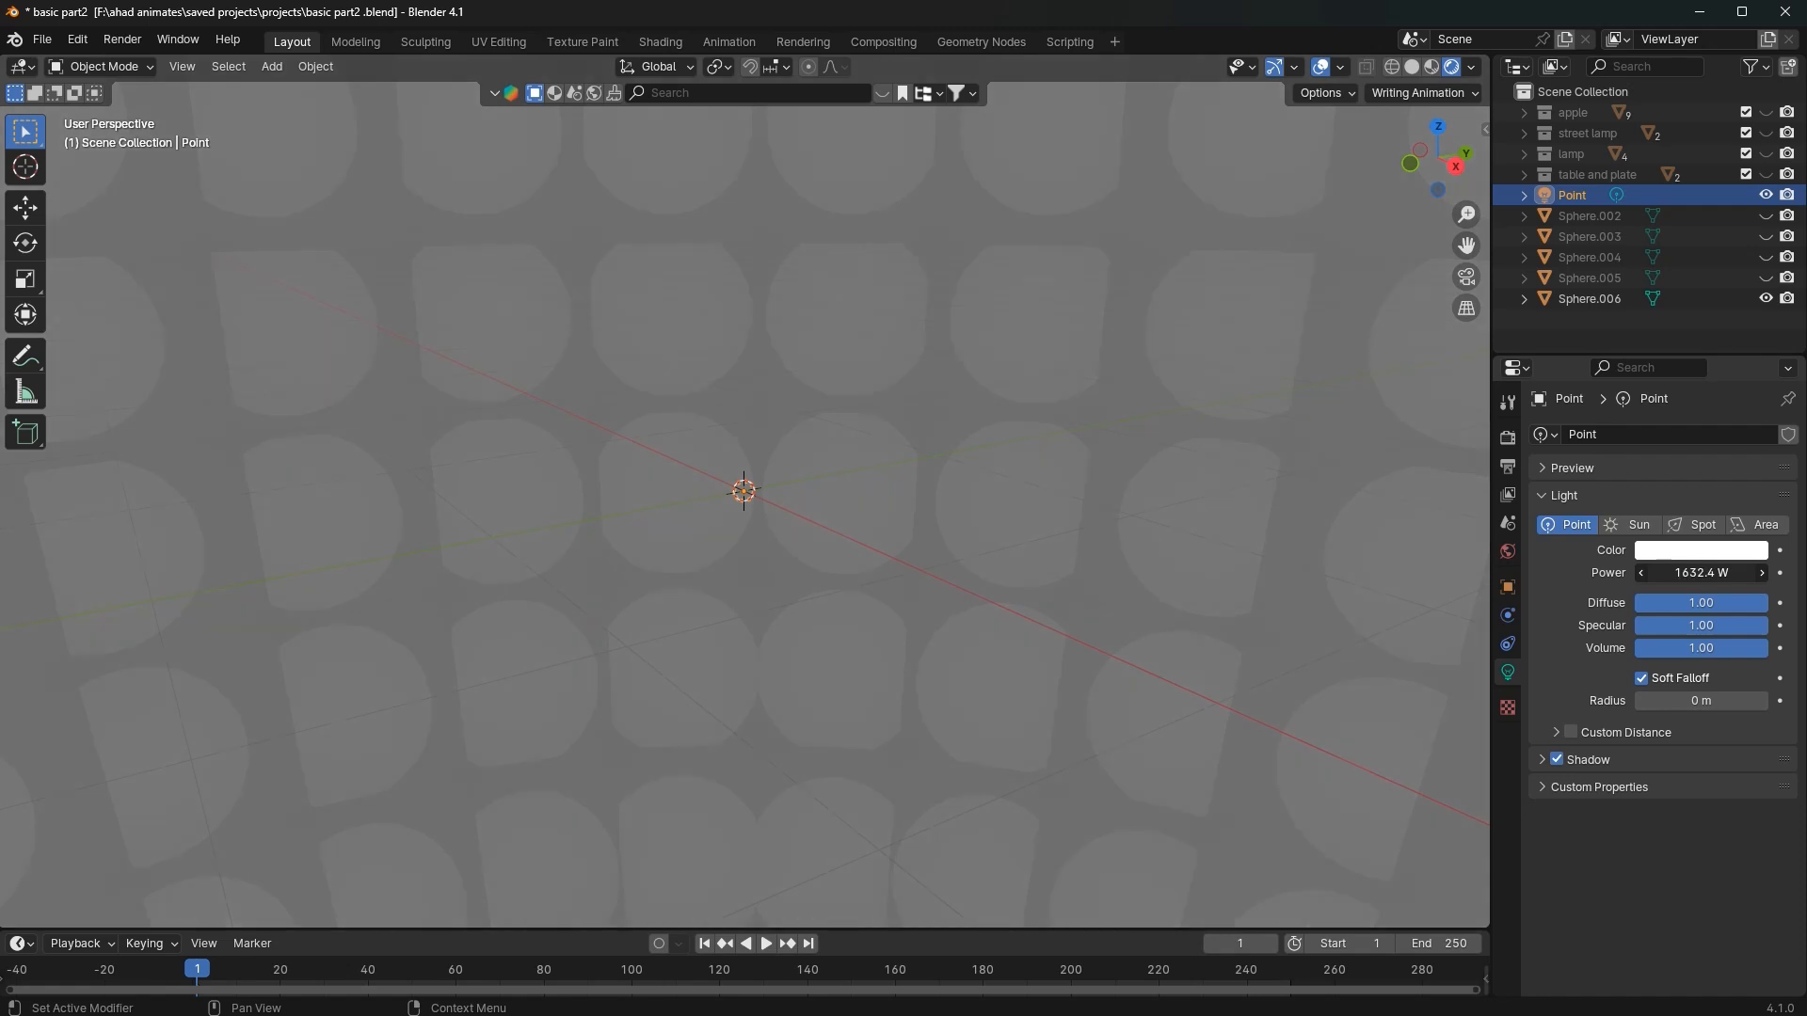
middle_click_drag(866, 635, 701, 636)
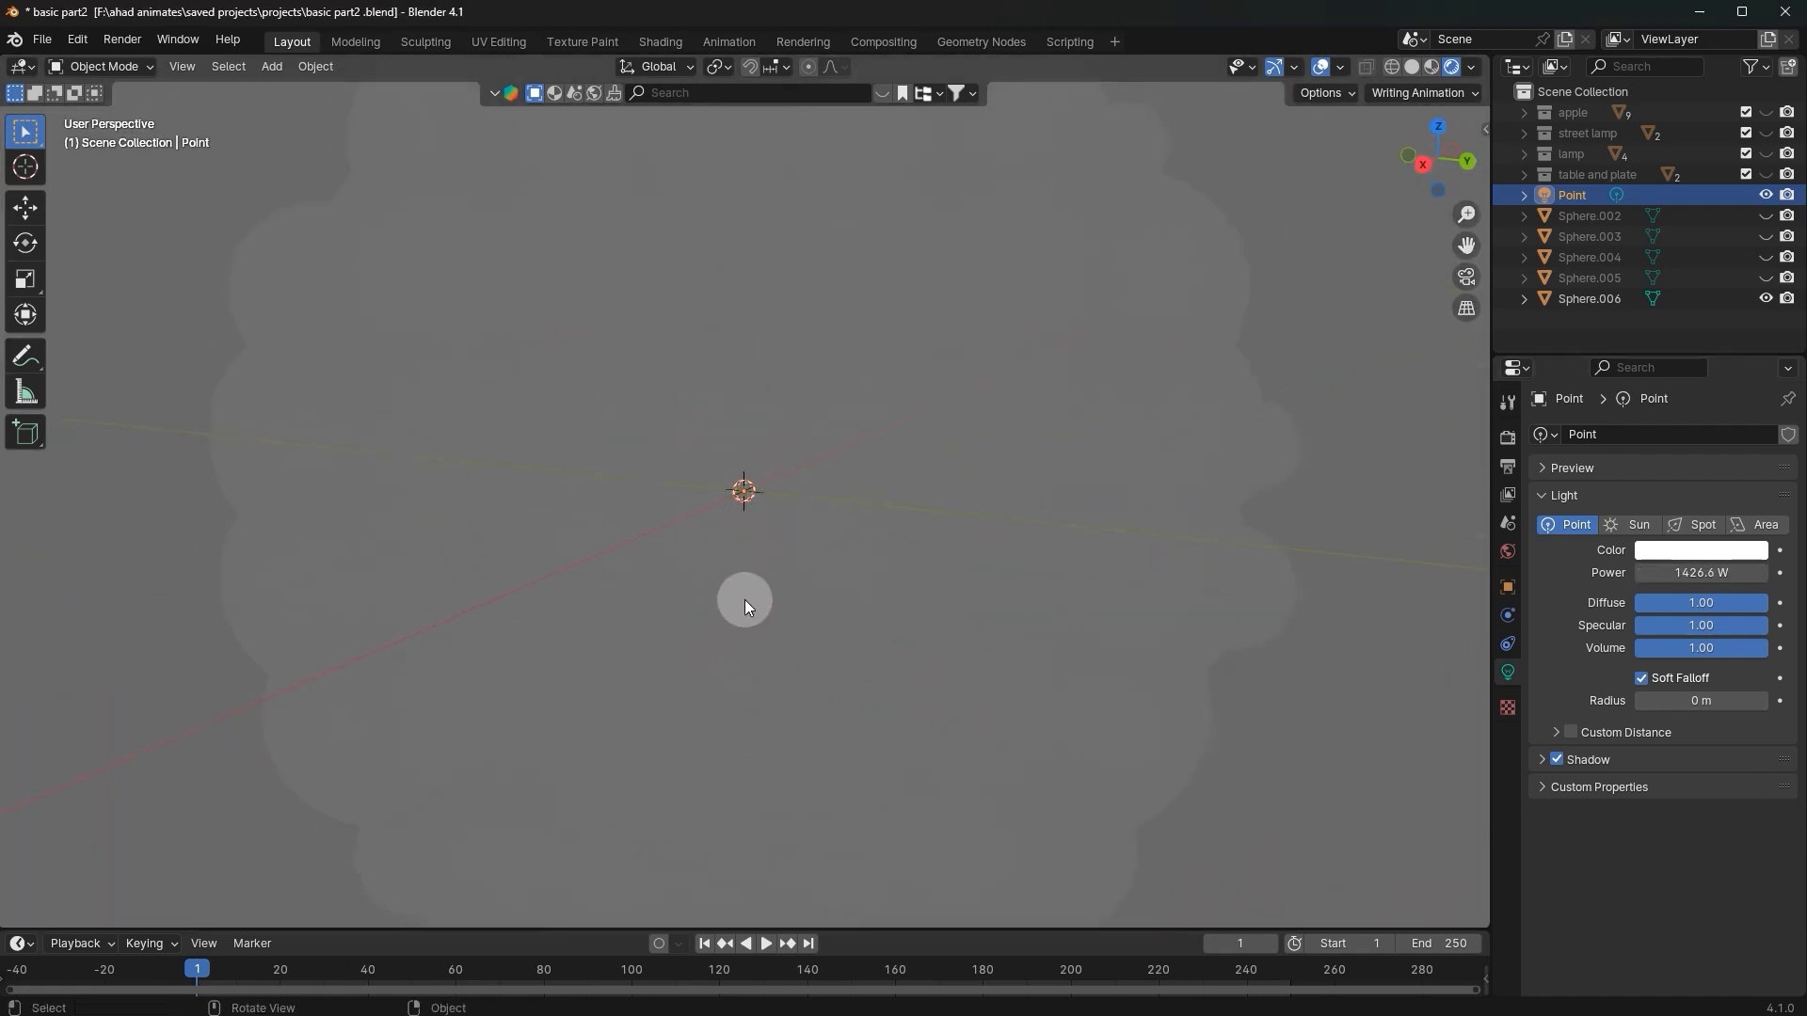
Step: Move the Point light freehand to a spot slightly above and beside the scene origin
middle_click_drag(864, 537, 1153, 339)
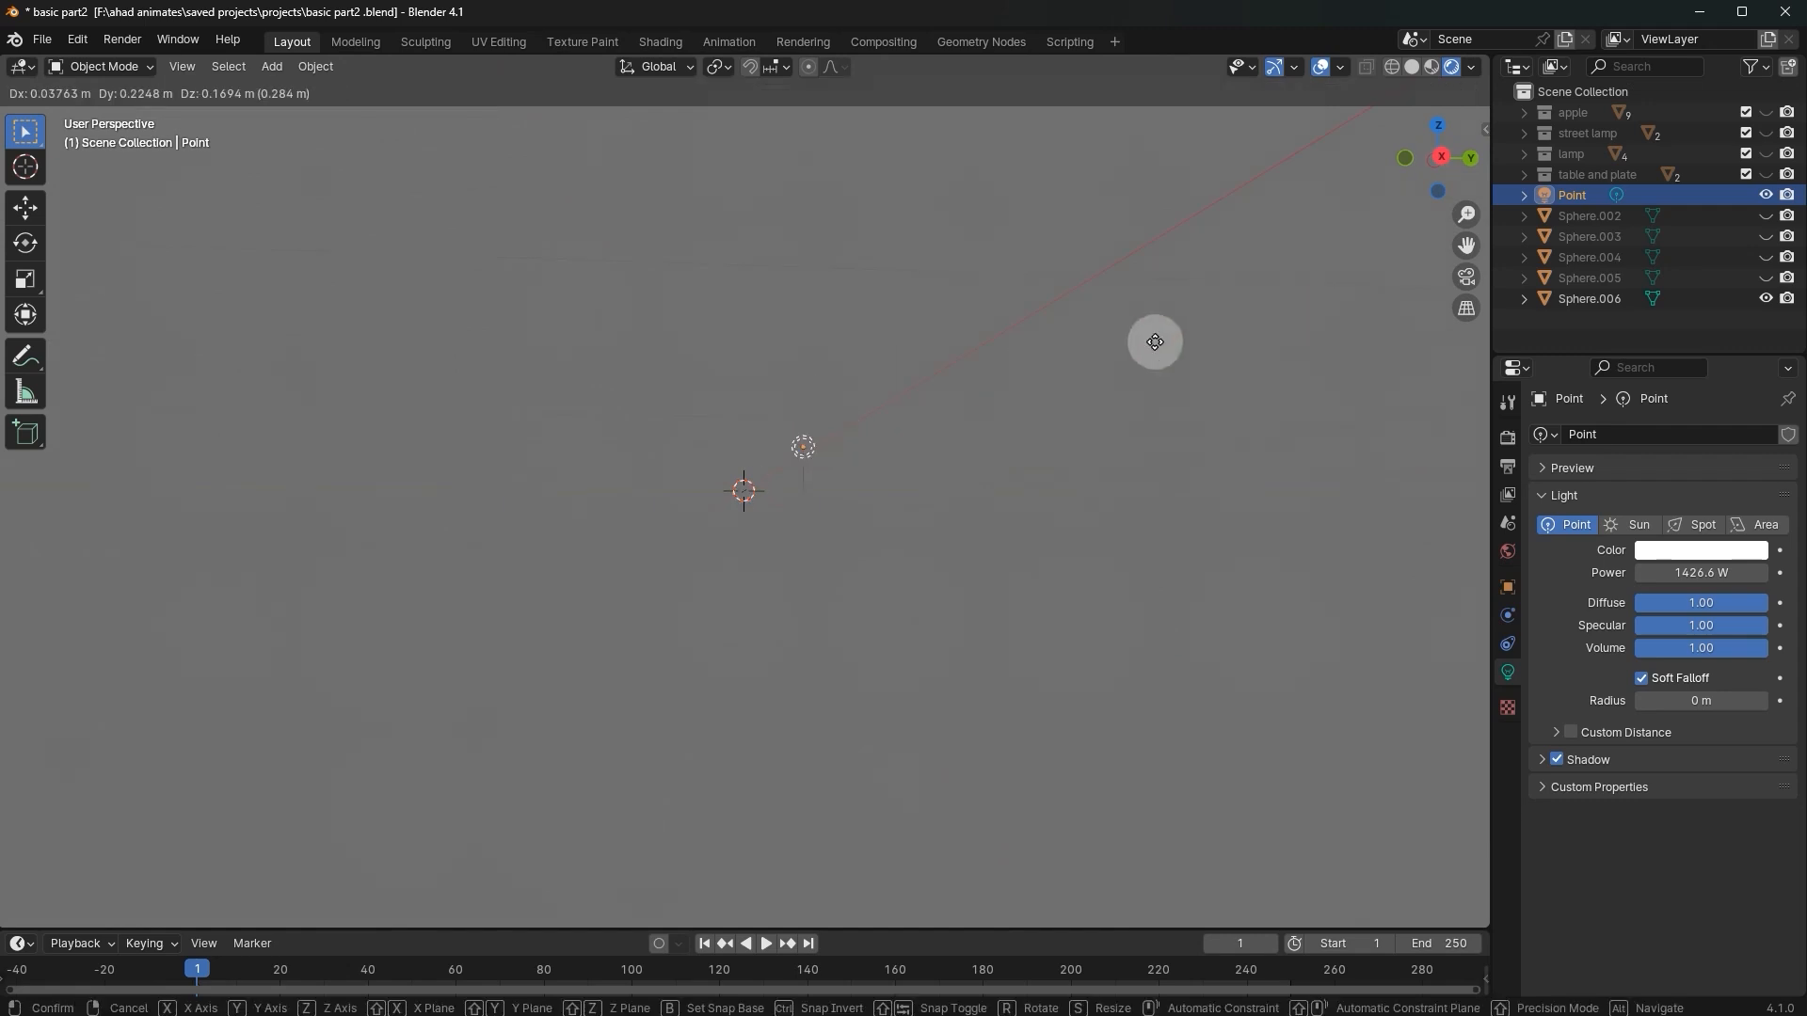
middle_click_drag(1058, 505, 1094, 516)
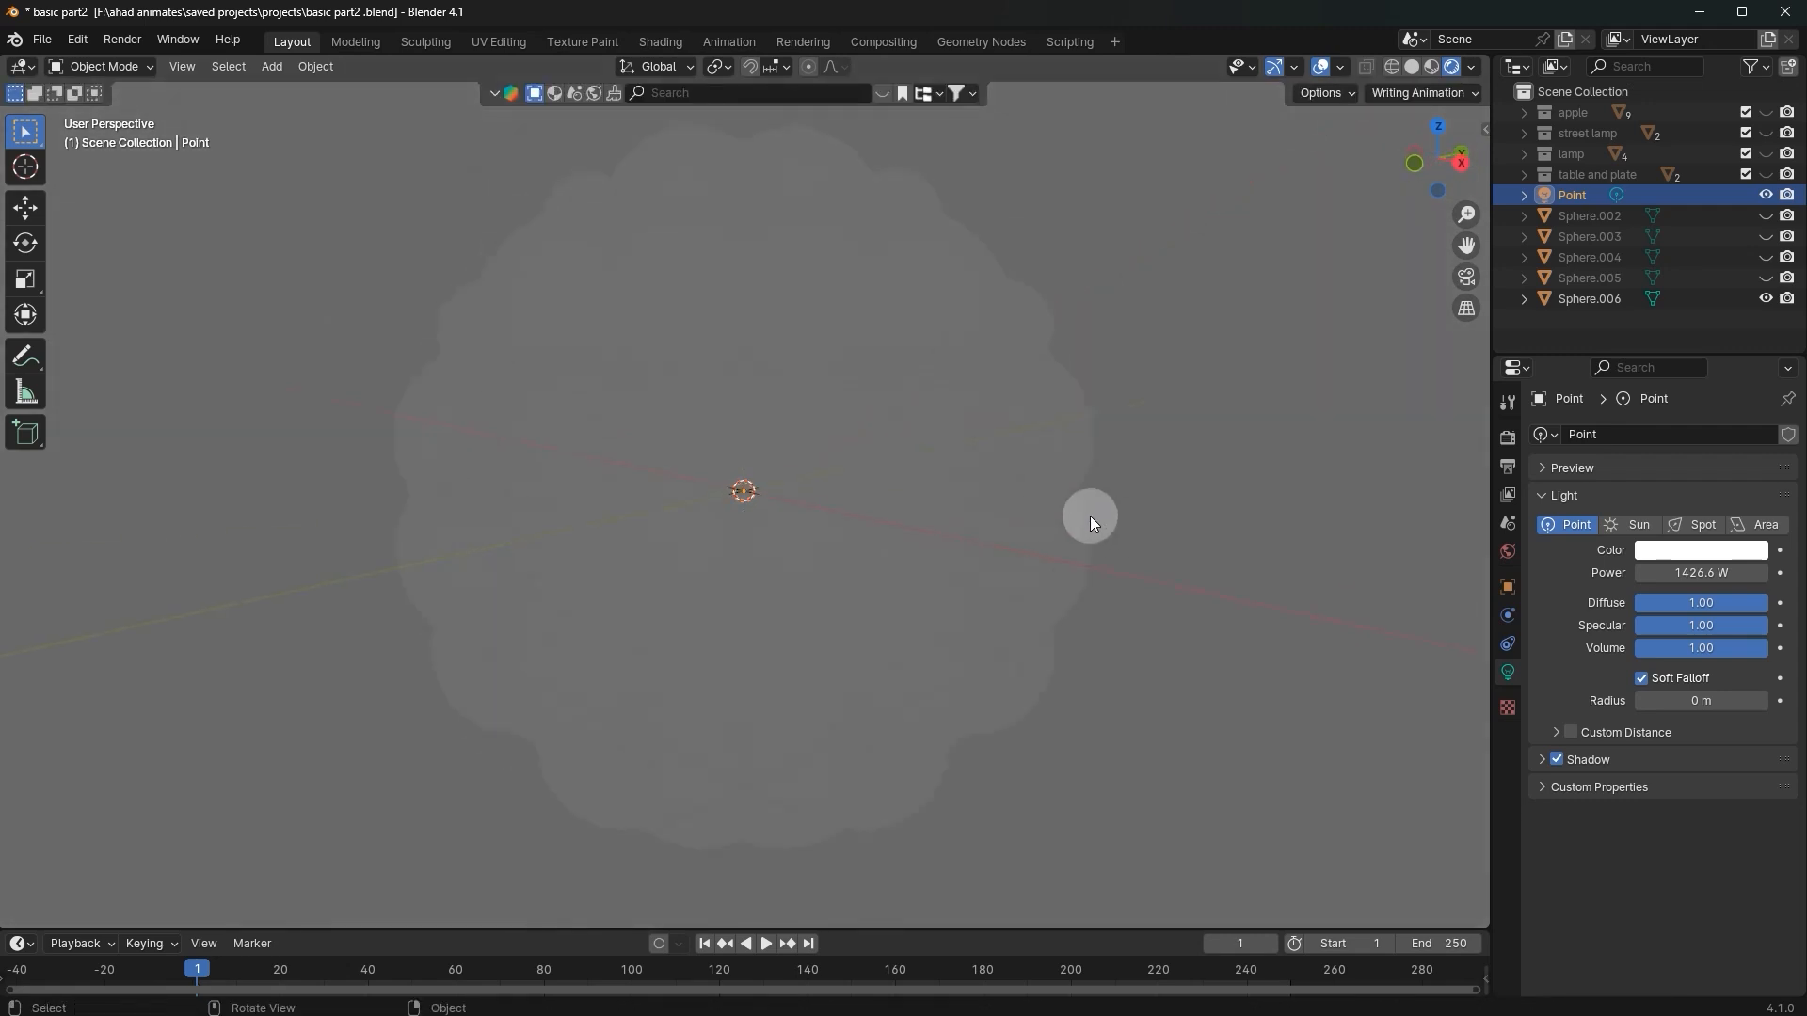
key("shift+a")
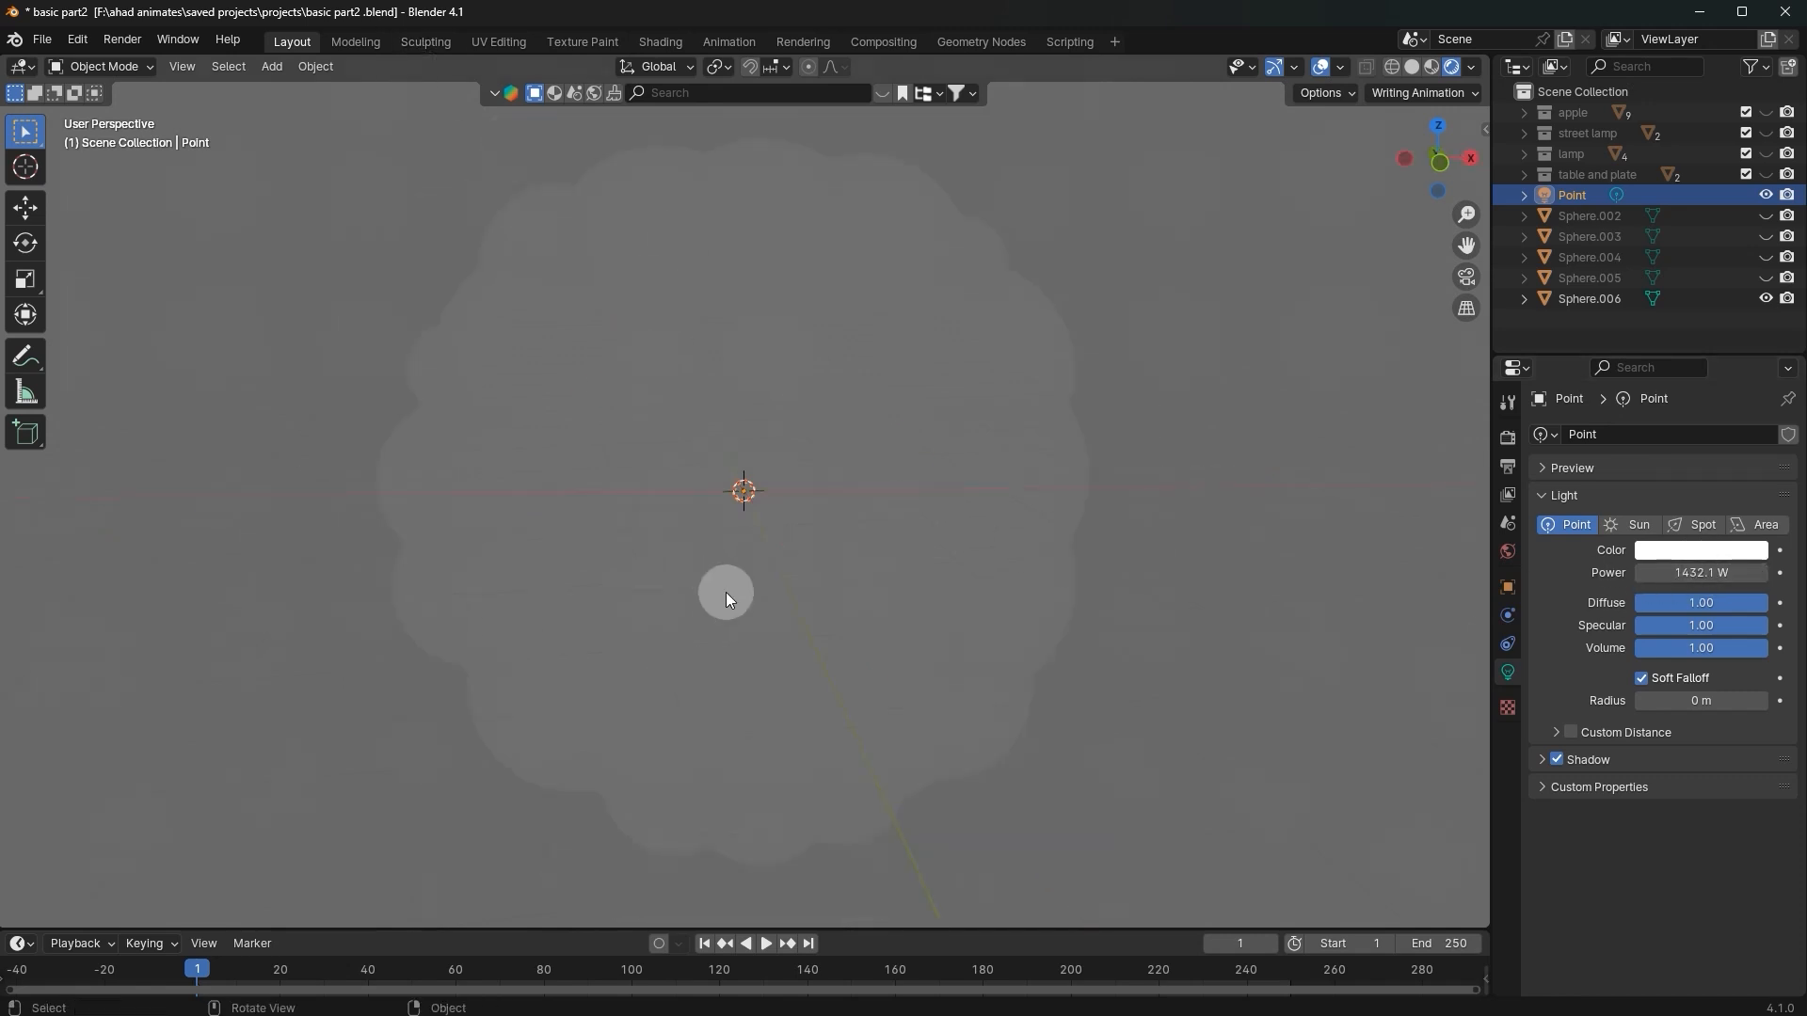
key("g")
left_click(967, 599)
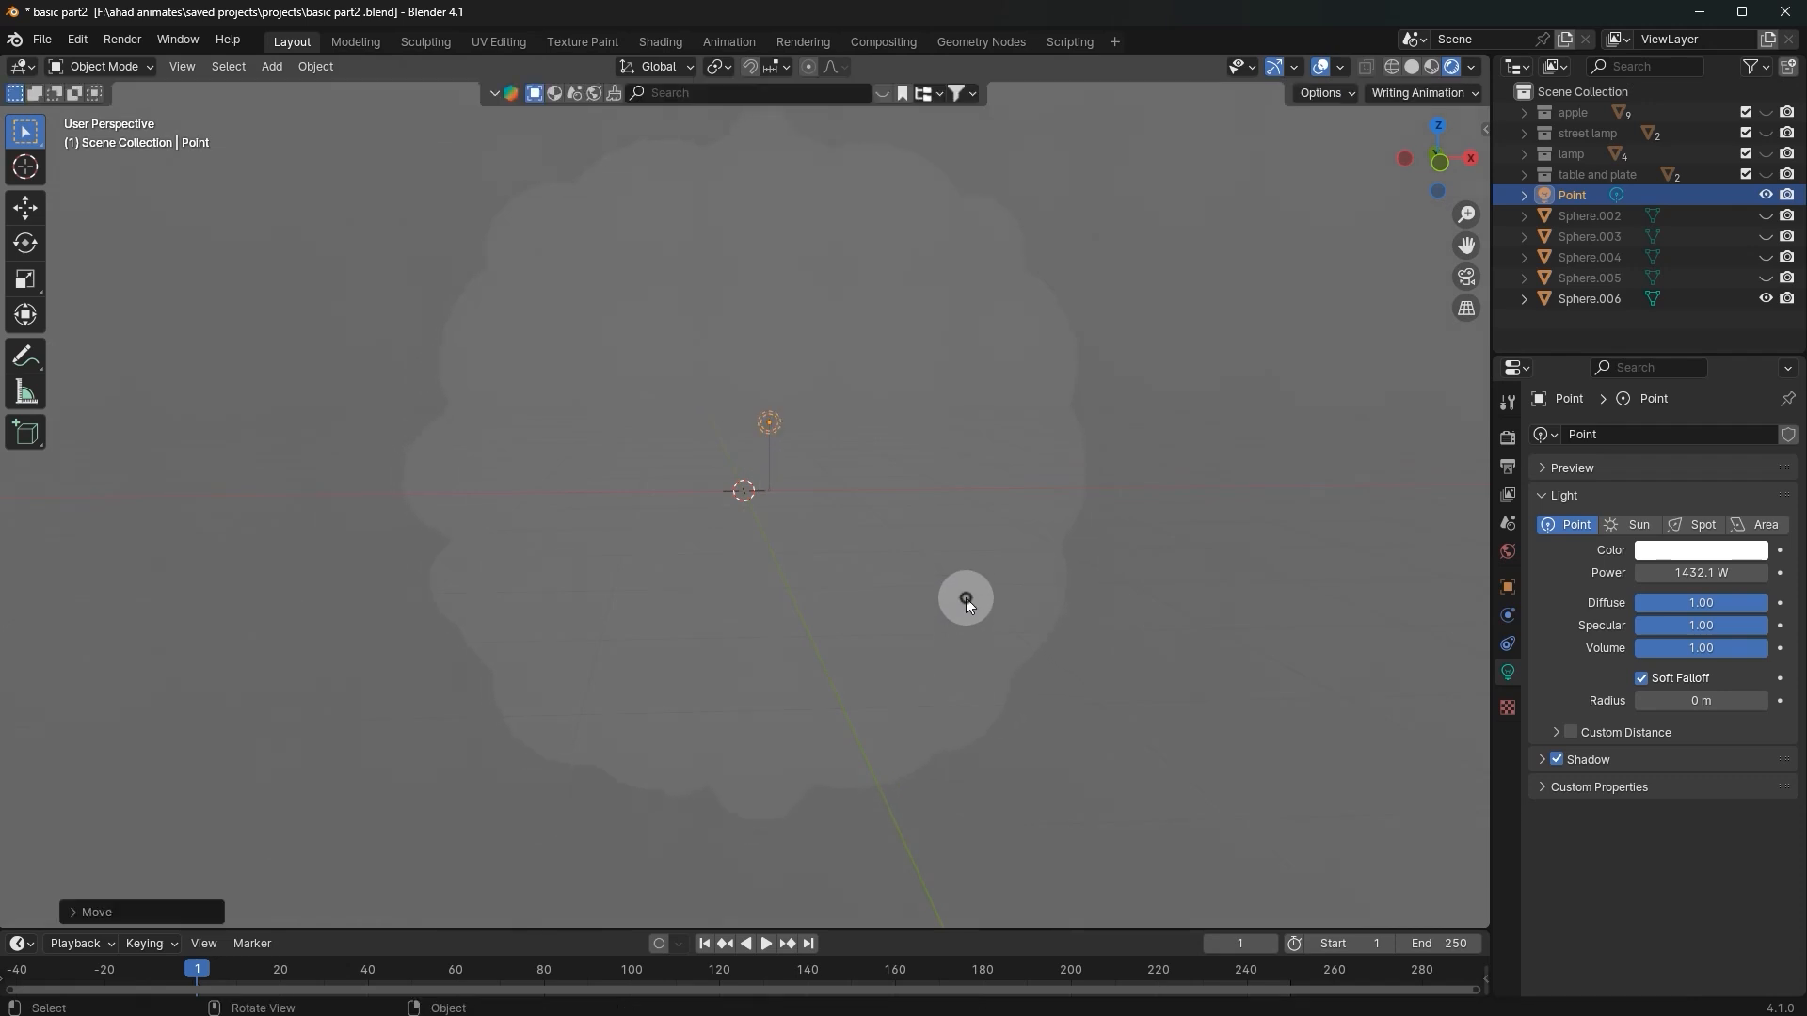
Step: Annotate the view with freehand arrows radiating from the Point light in several directions and a round scribble beside it
left_click(27, 358)
left_click(27, 358)
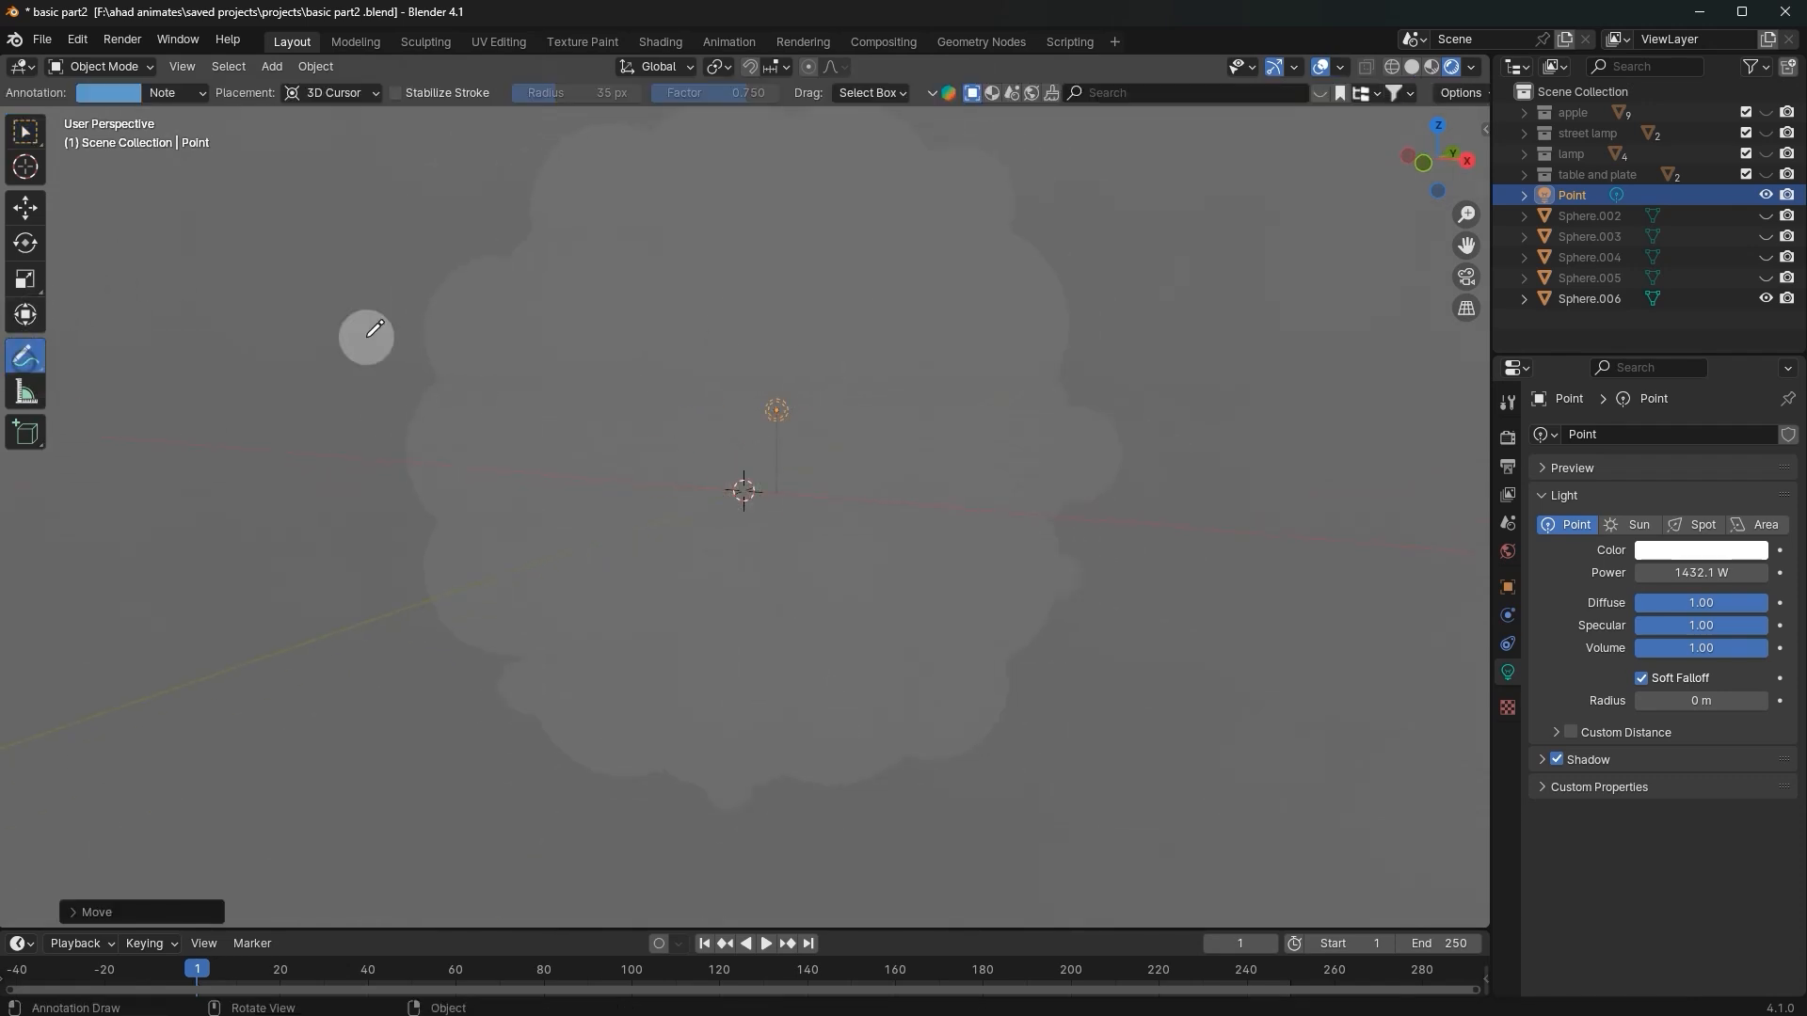
mouse_move(807, 390)
left_mouse_down()
mouse_move(991, 334)
mouse_move(1053, 368)
left_mouse_up()
mouse_move(781, 458)
left_mouse_down()
mouse_move(831, 561)
mouse_move(910, 602)
left_mouse_up()
left_click_drag(911, 552, 880, 607)
left_click_drag(734, 445, 407, 458)
mouse_move(415, 461)
middle_mouse_down()
mouse_move(904, 467)
mouse_move(700, 423)
middle_mouse_up()
left_click_drag(553, 403, 576, 461)
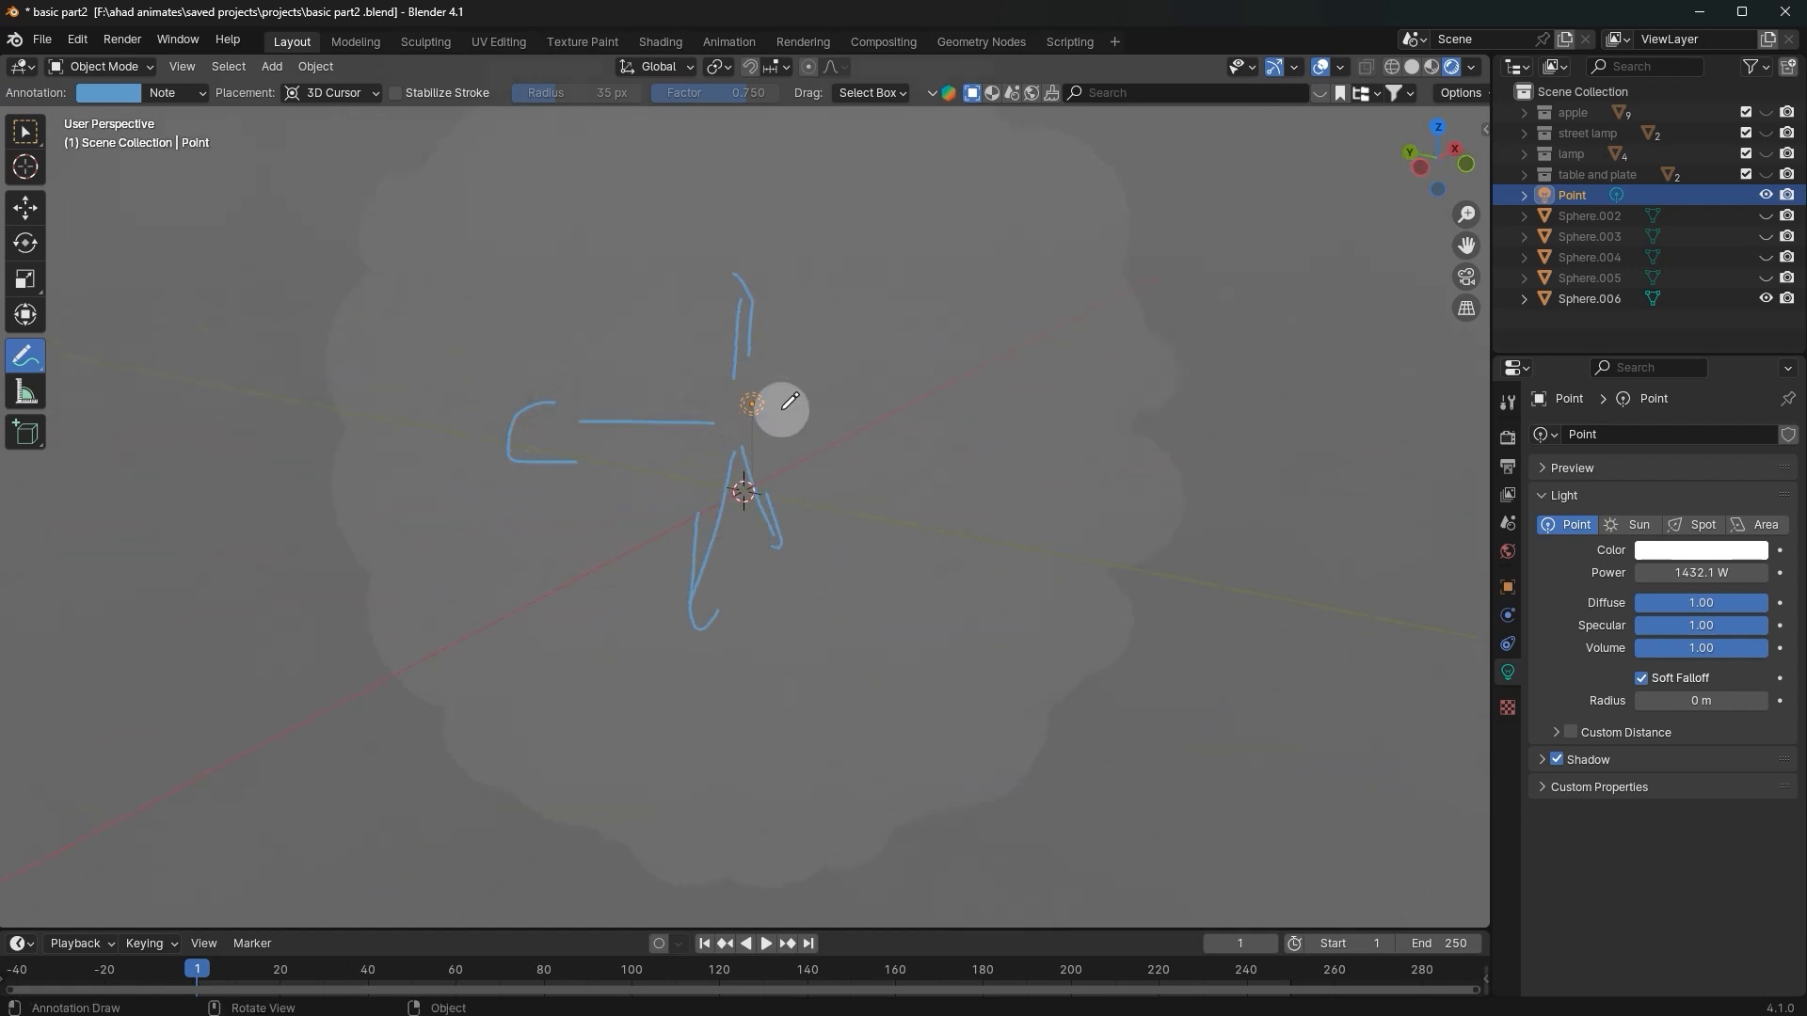
left_click_drag(941, 399, 1009, 399)
mouse_move(995, 381)
left_mouse_down()
mouse_move(1069, 428)
mouse_move(999, 451)
left_mouse_up()
middle_click_drag(1009, 448, 871, 472)
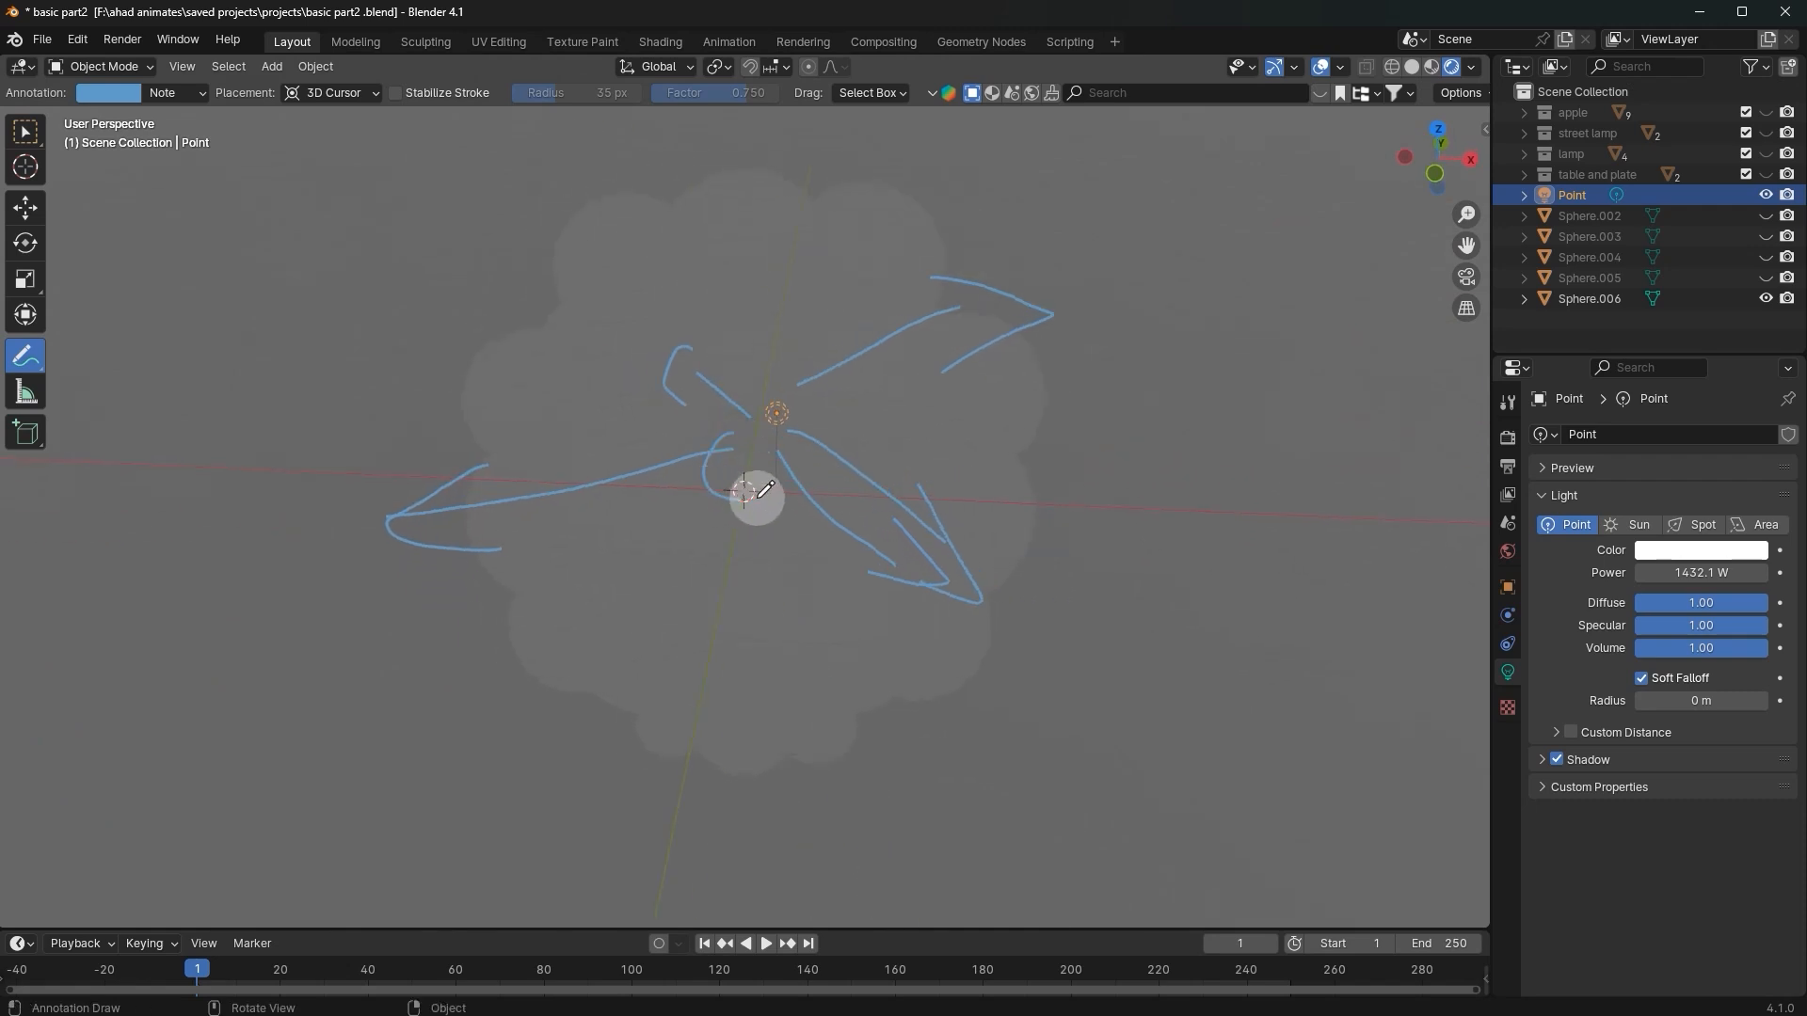
mouse_move(750, 486)
middle_mouse_down()
mouse_move(738, 460)
mouse_move(782, 420)
mouse_move(883, 367)
mouse_move(764, 384)
middle_mouse_up()
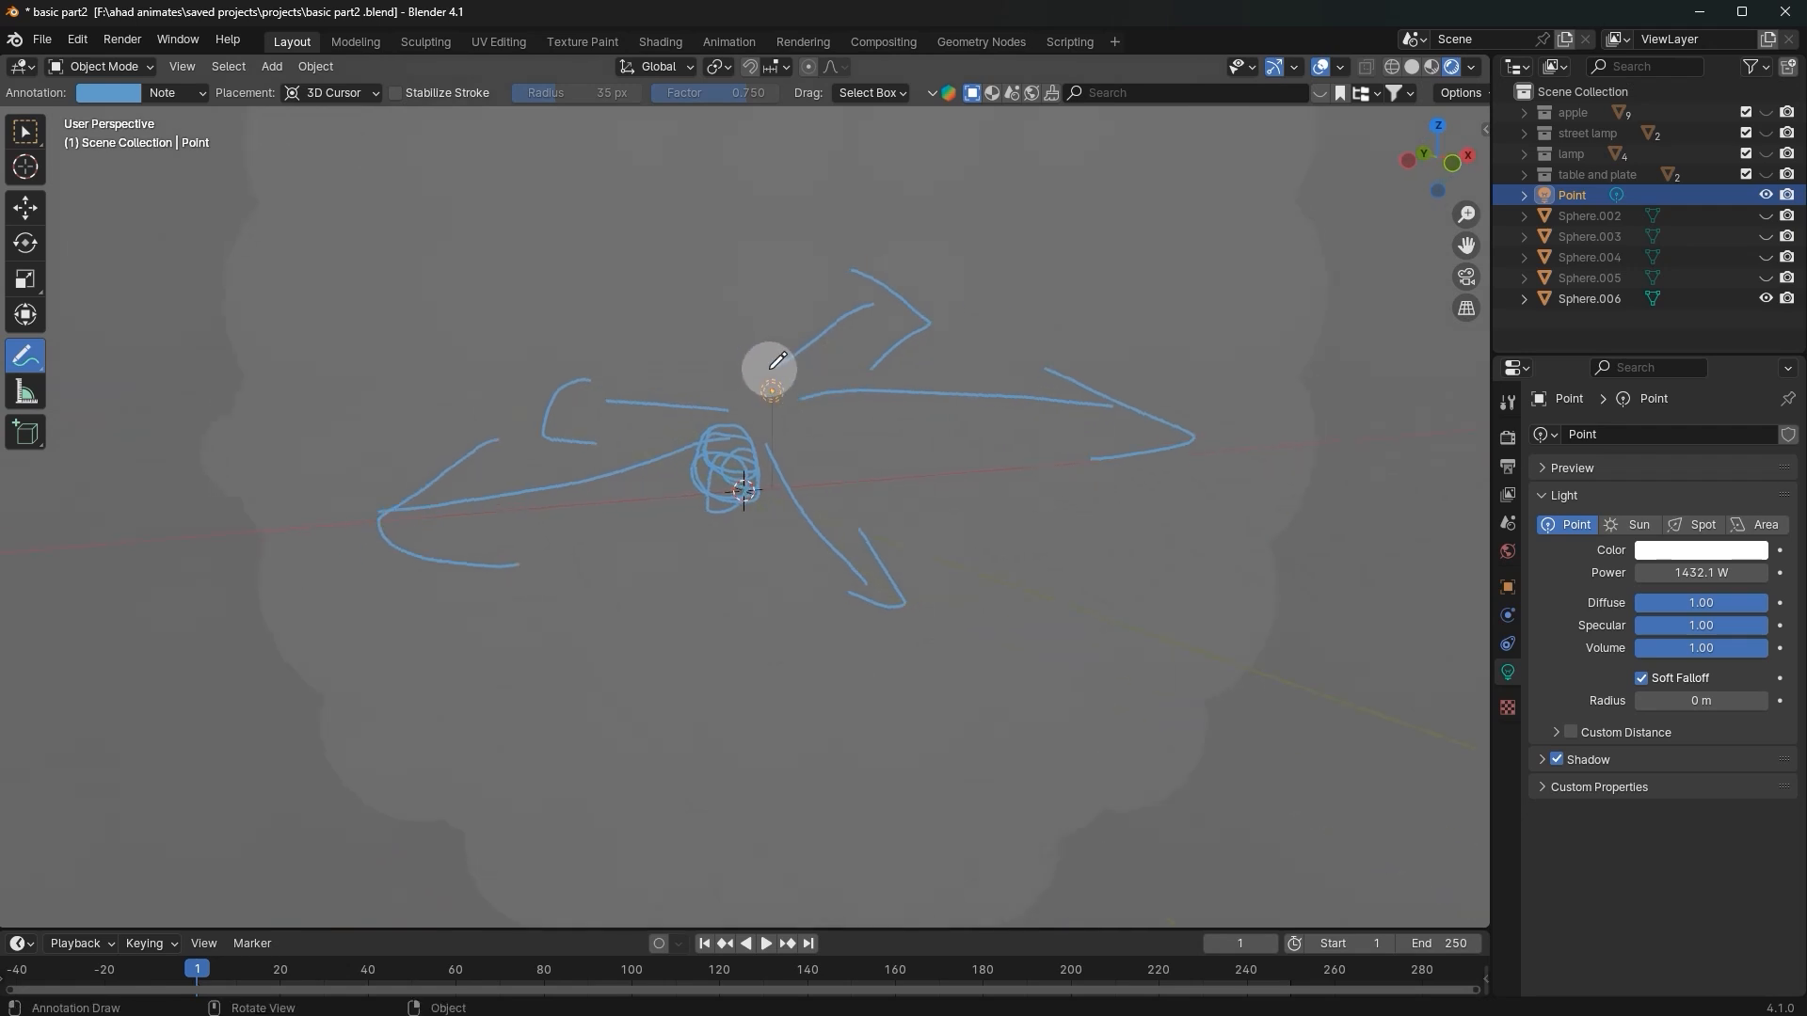
middle_click_drag(766, 392, 867, 392)
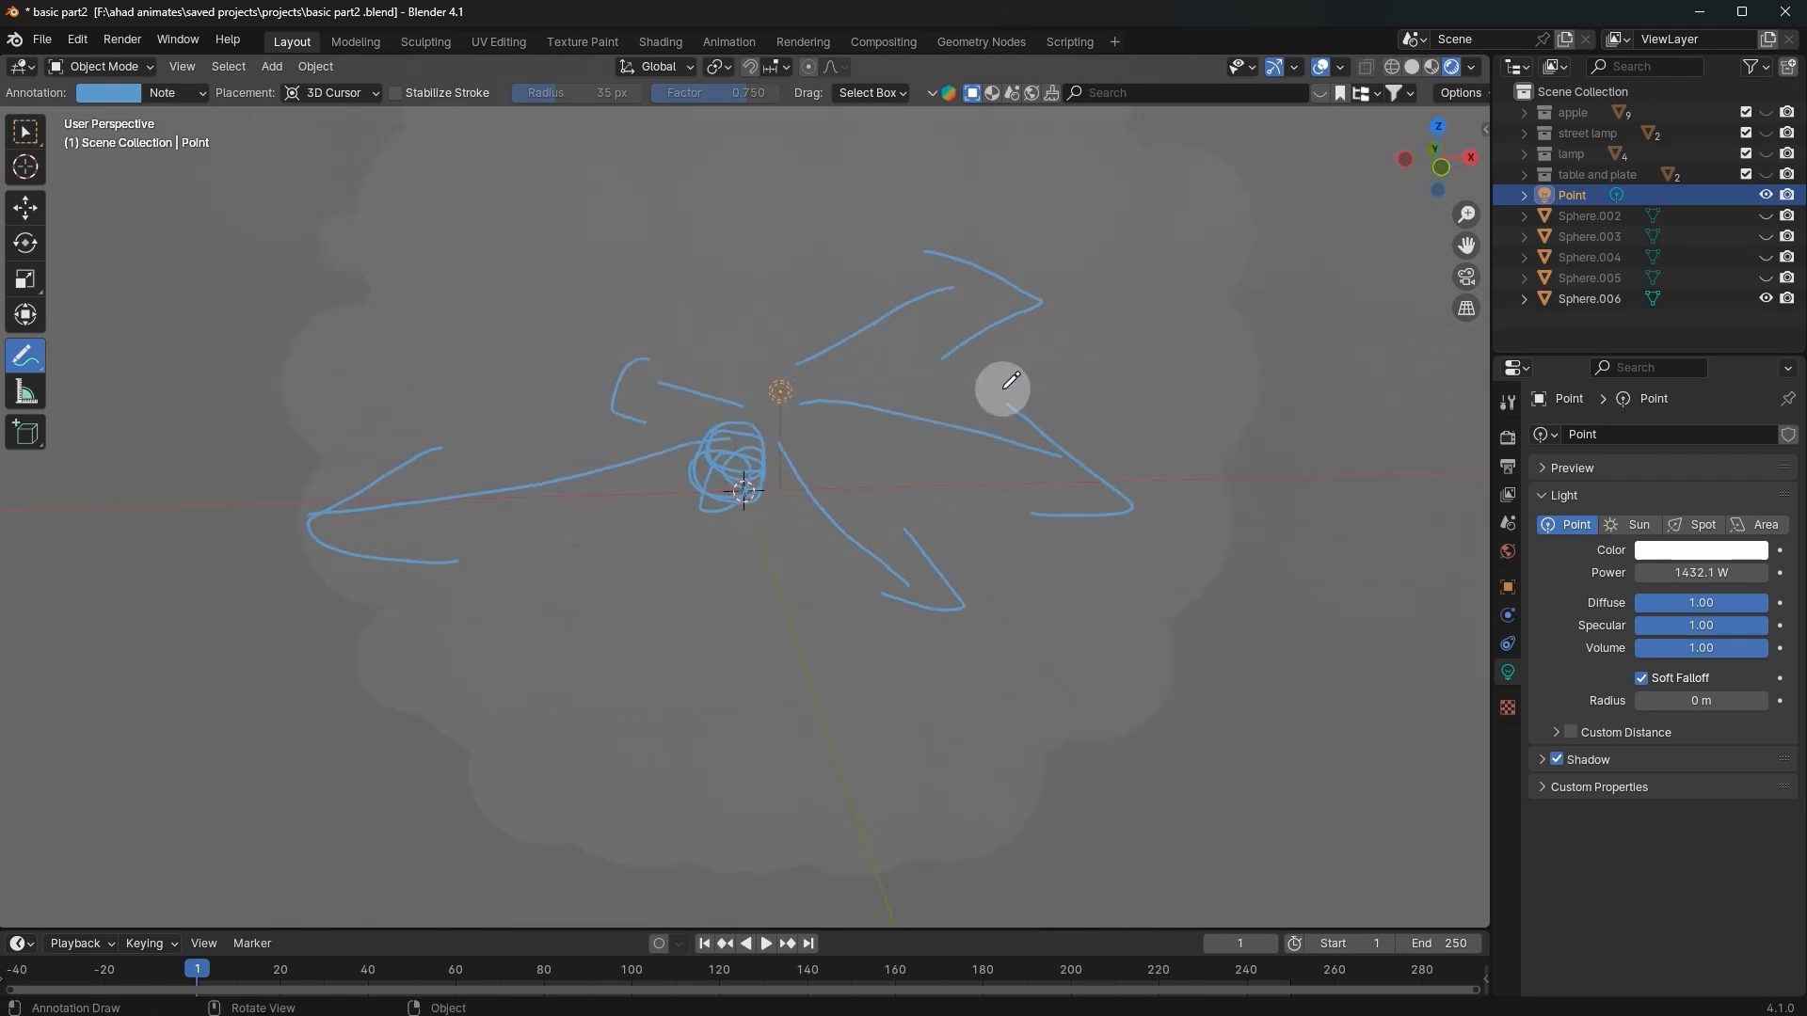
mouse_move(1017, 517)
middle_mouse_down()
mouse_move(1230, 427)
mouse_move(1254, 371)
mouse_move(737, 460)
mouse_move(504, 432)
mouse_move(540, 468)
middle_mouse_up()
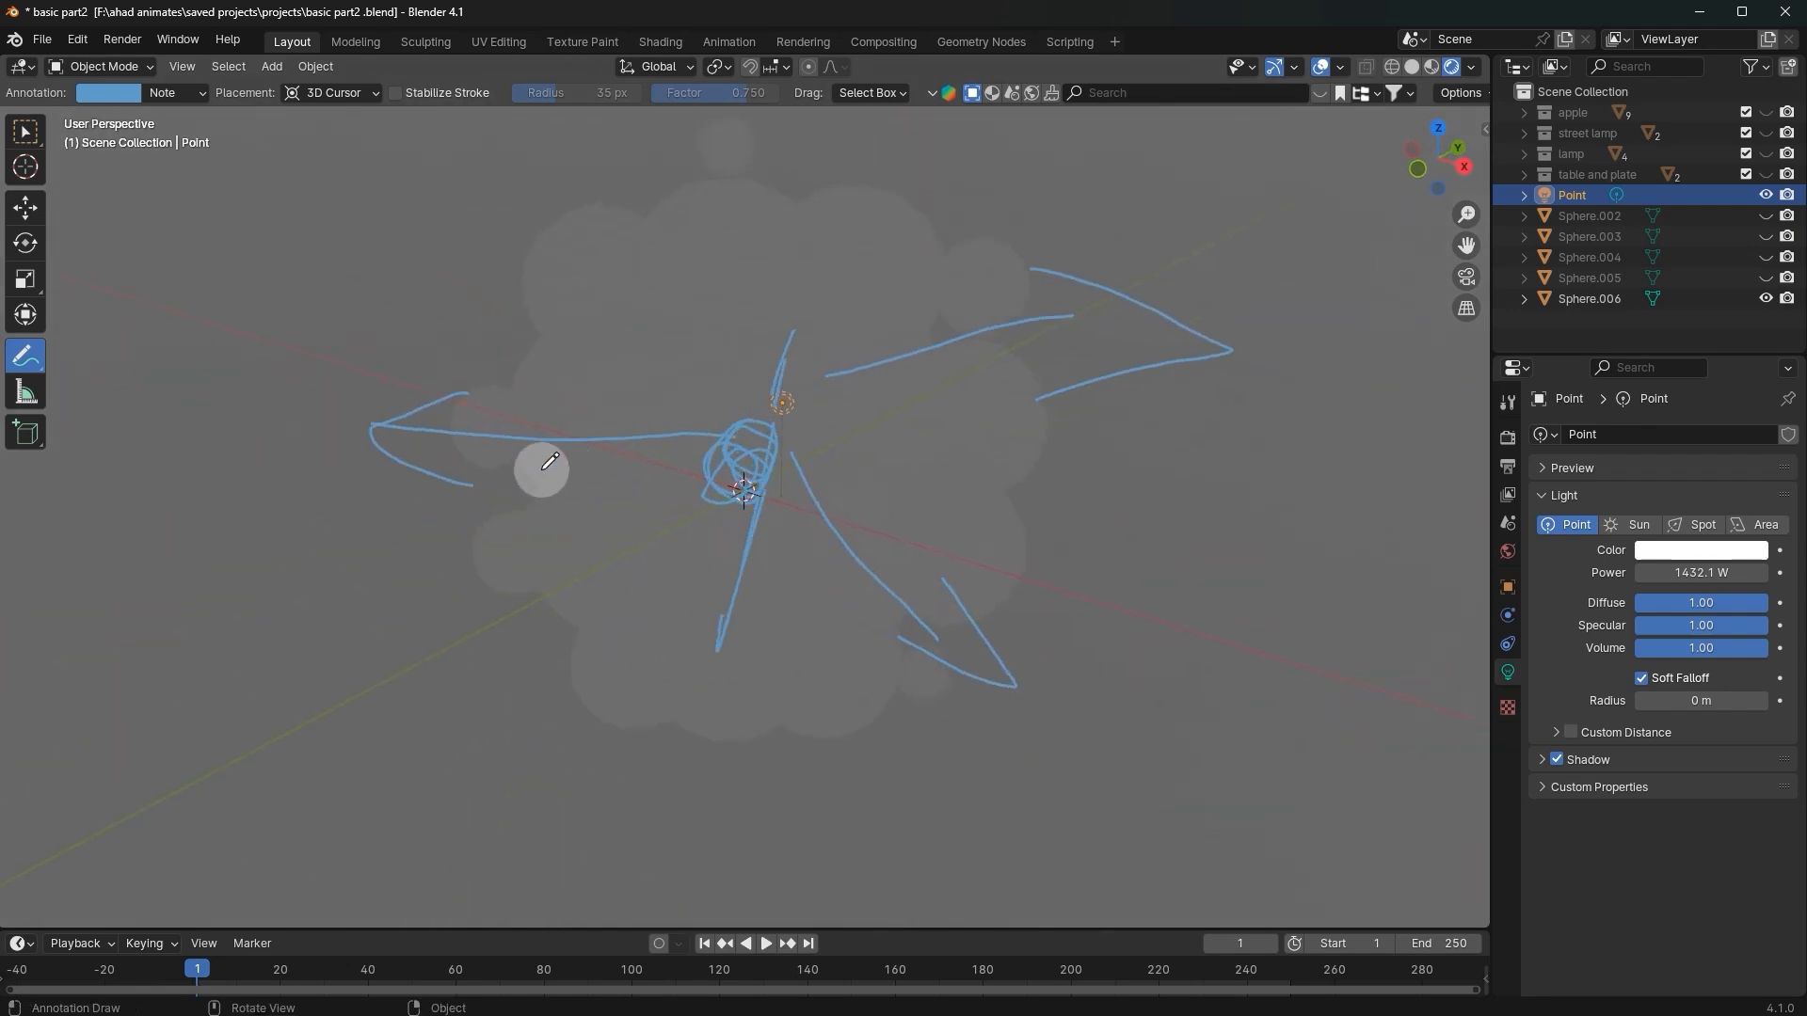
Step: Erase all annotation strokes around the Point light and return to the Select Box tool
mouse_move(1412, 303)
left_mouse_down("ctrl")
mouse_move(557, 504)
mouse_move(686, 541)
mouse_move(438, 783)
mouse_move(1228, 618)
left_mouse_up("ctrl")
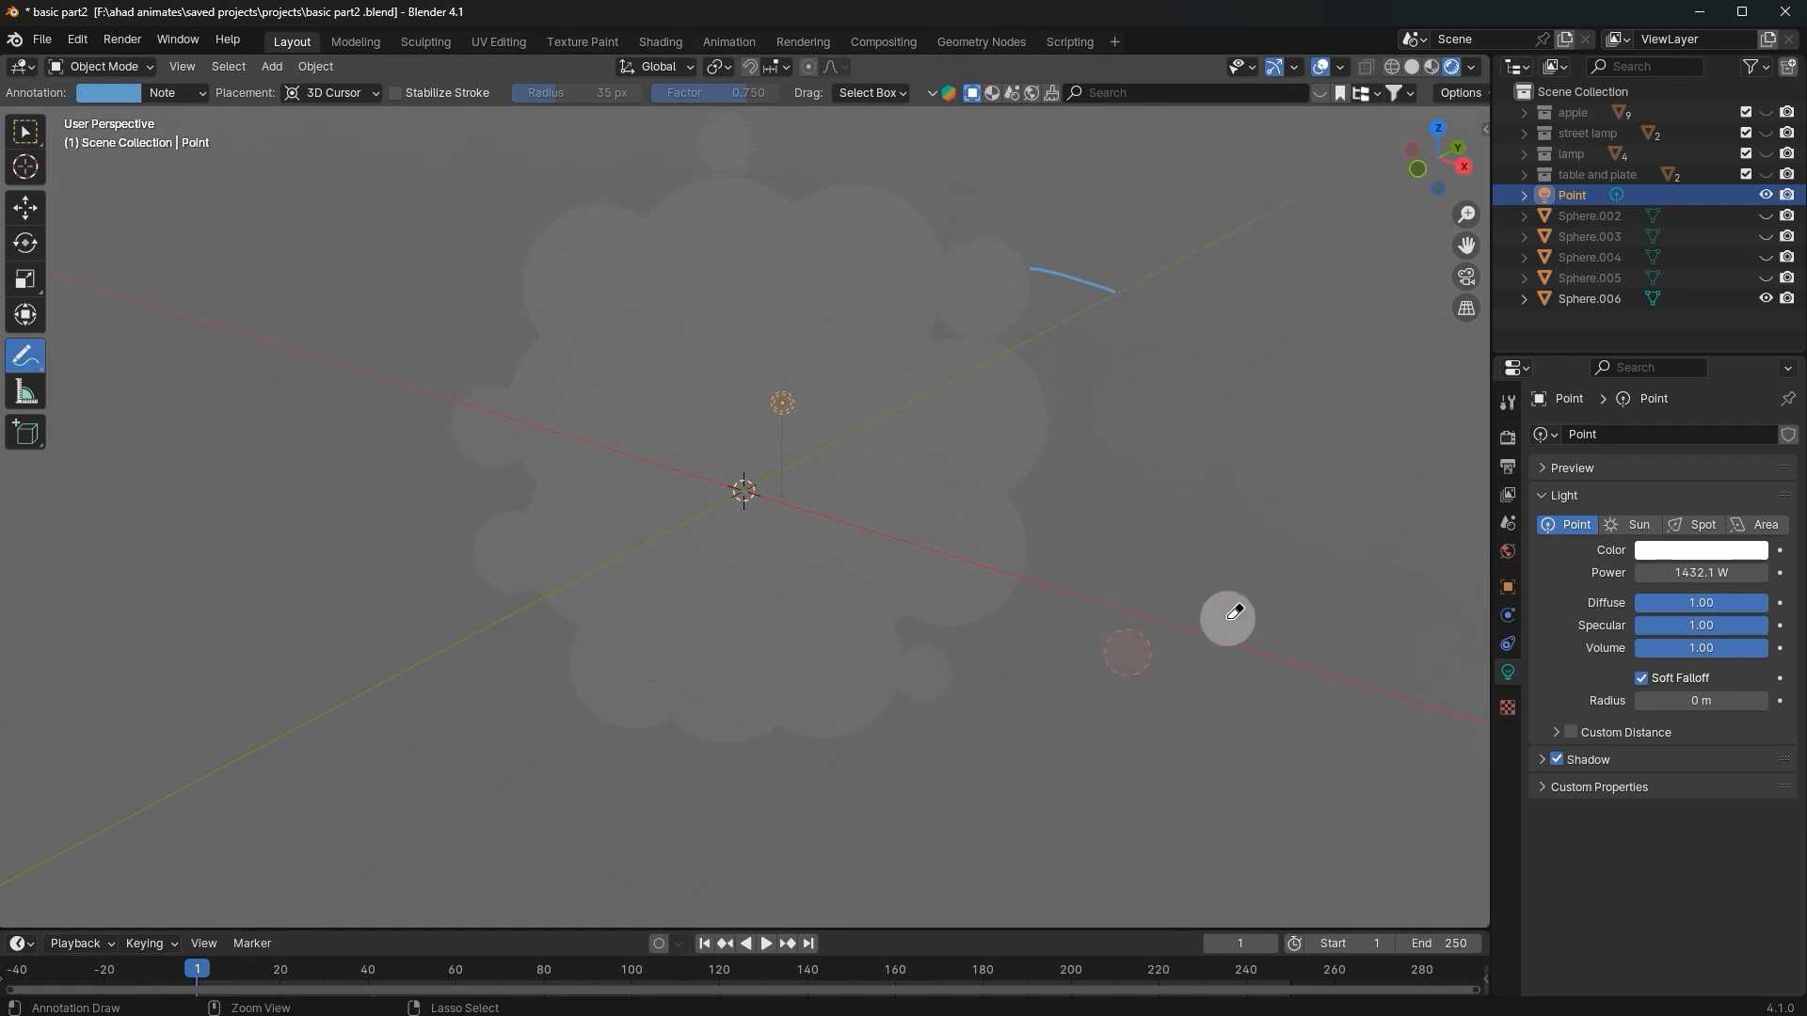
left_click_drag(1090, 301, 1013, 282, "ctrl")
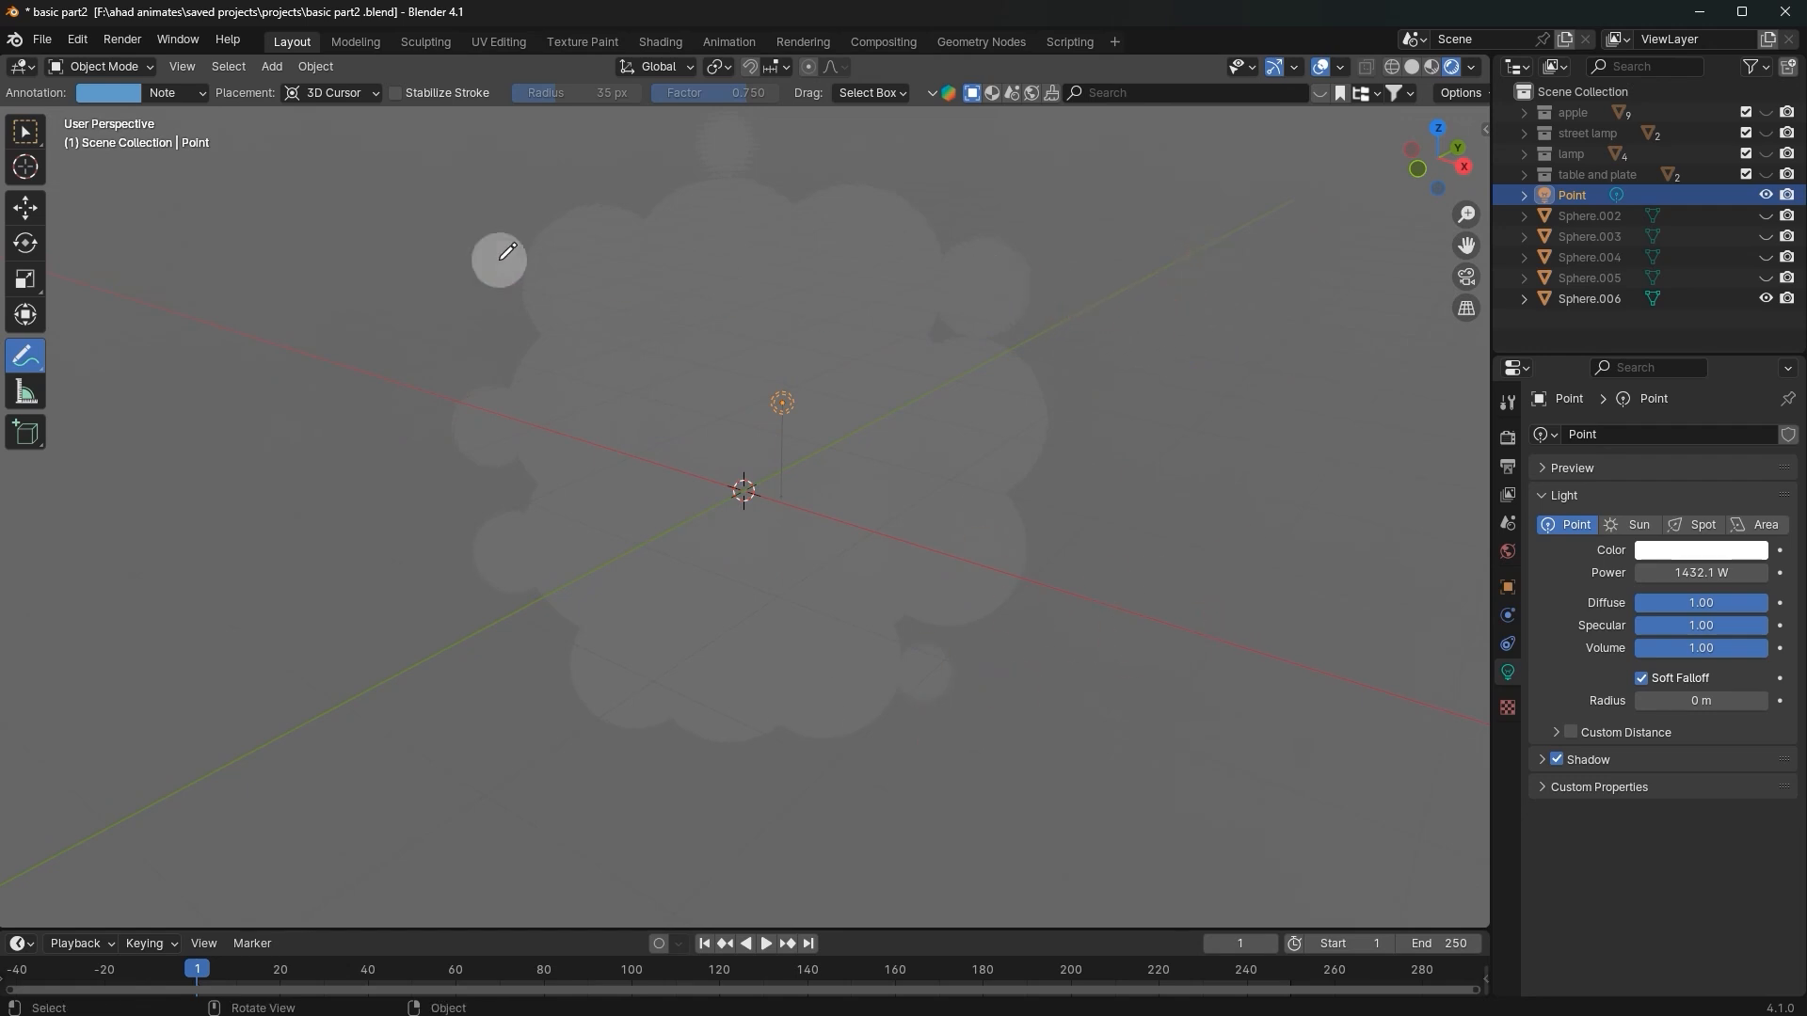
left_click(30, 140)
Step: Delete the Point light from the scene
key("Delete")
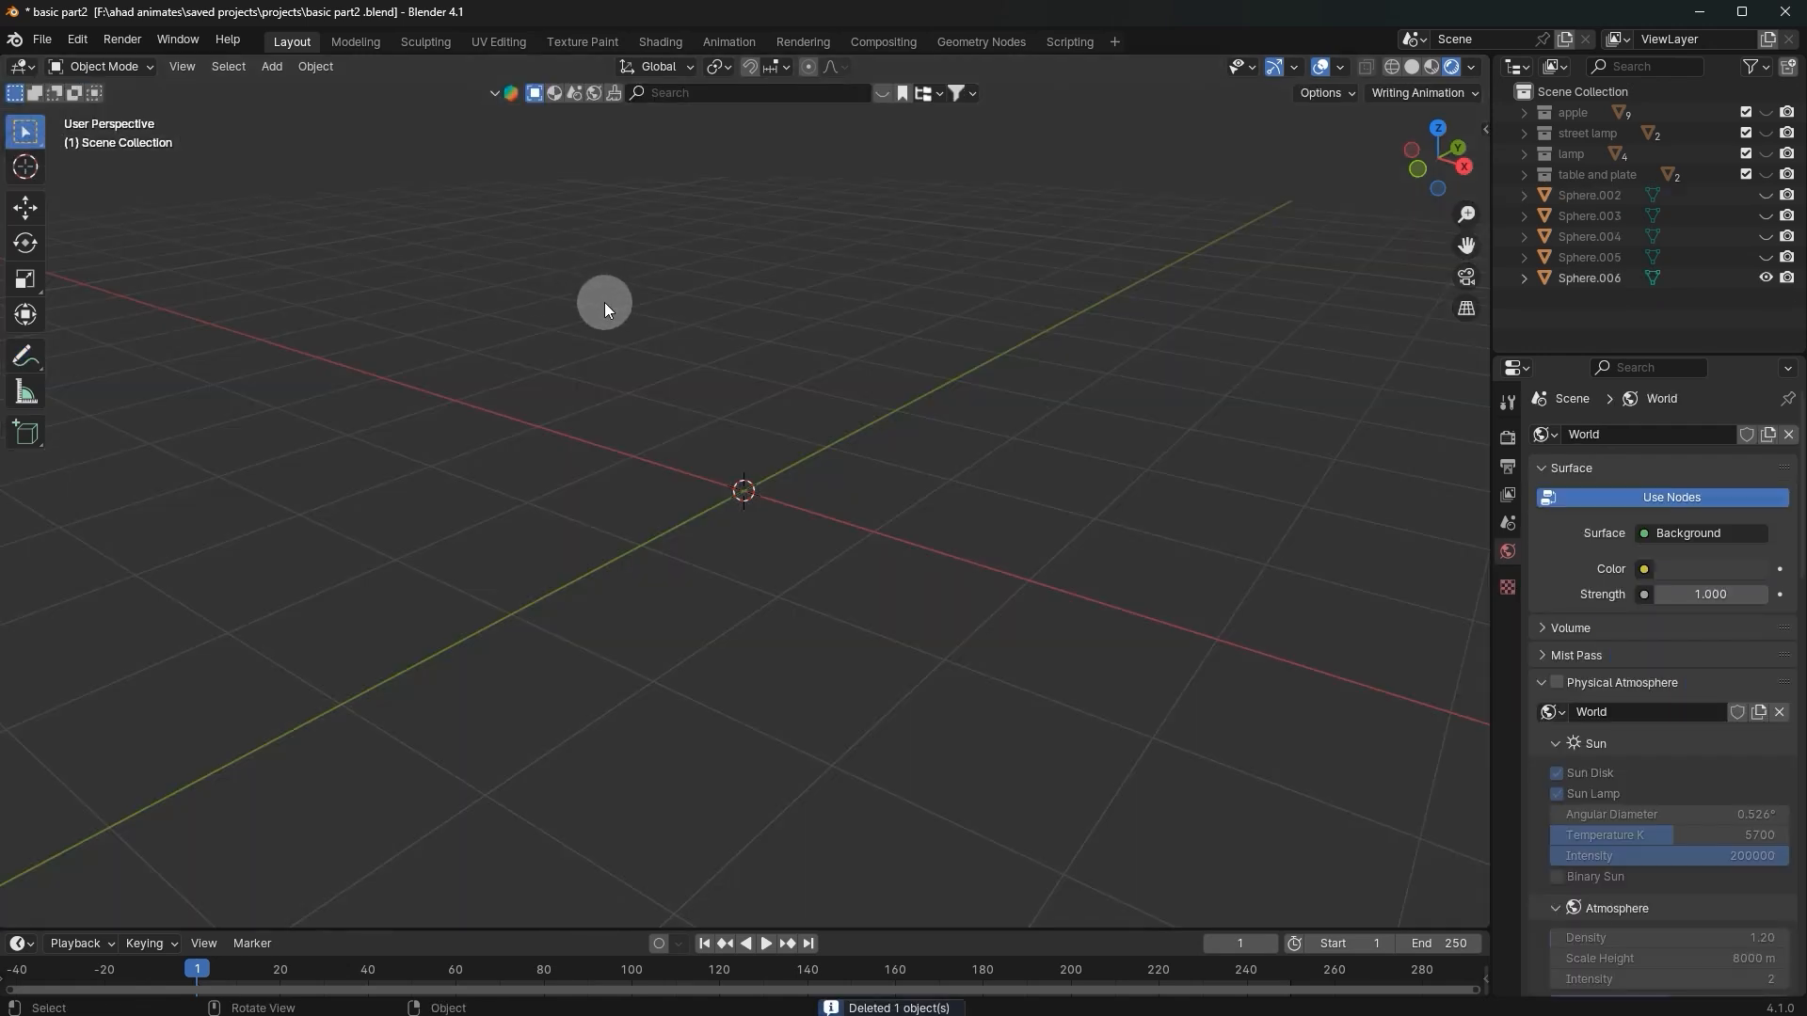
key("ctrl+z")
key("Delete")
Step: Add a Sun light at the scene origin
key("shift+a")
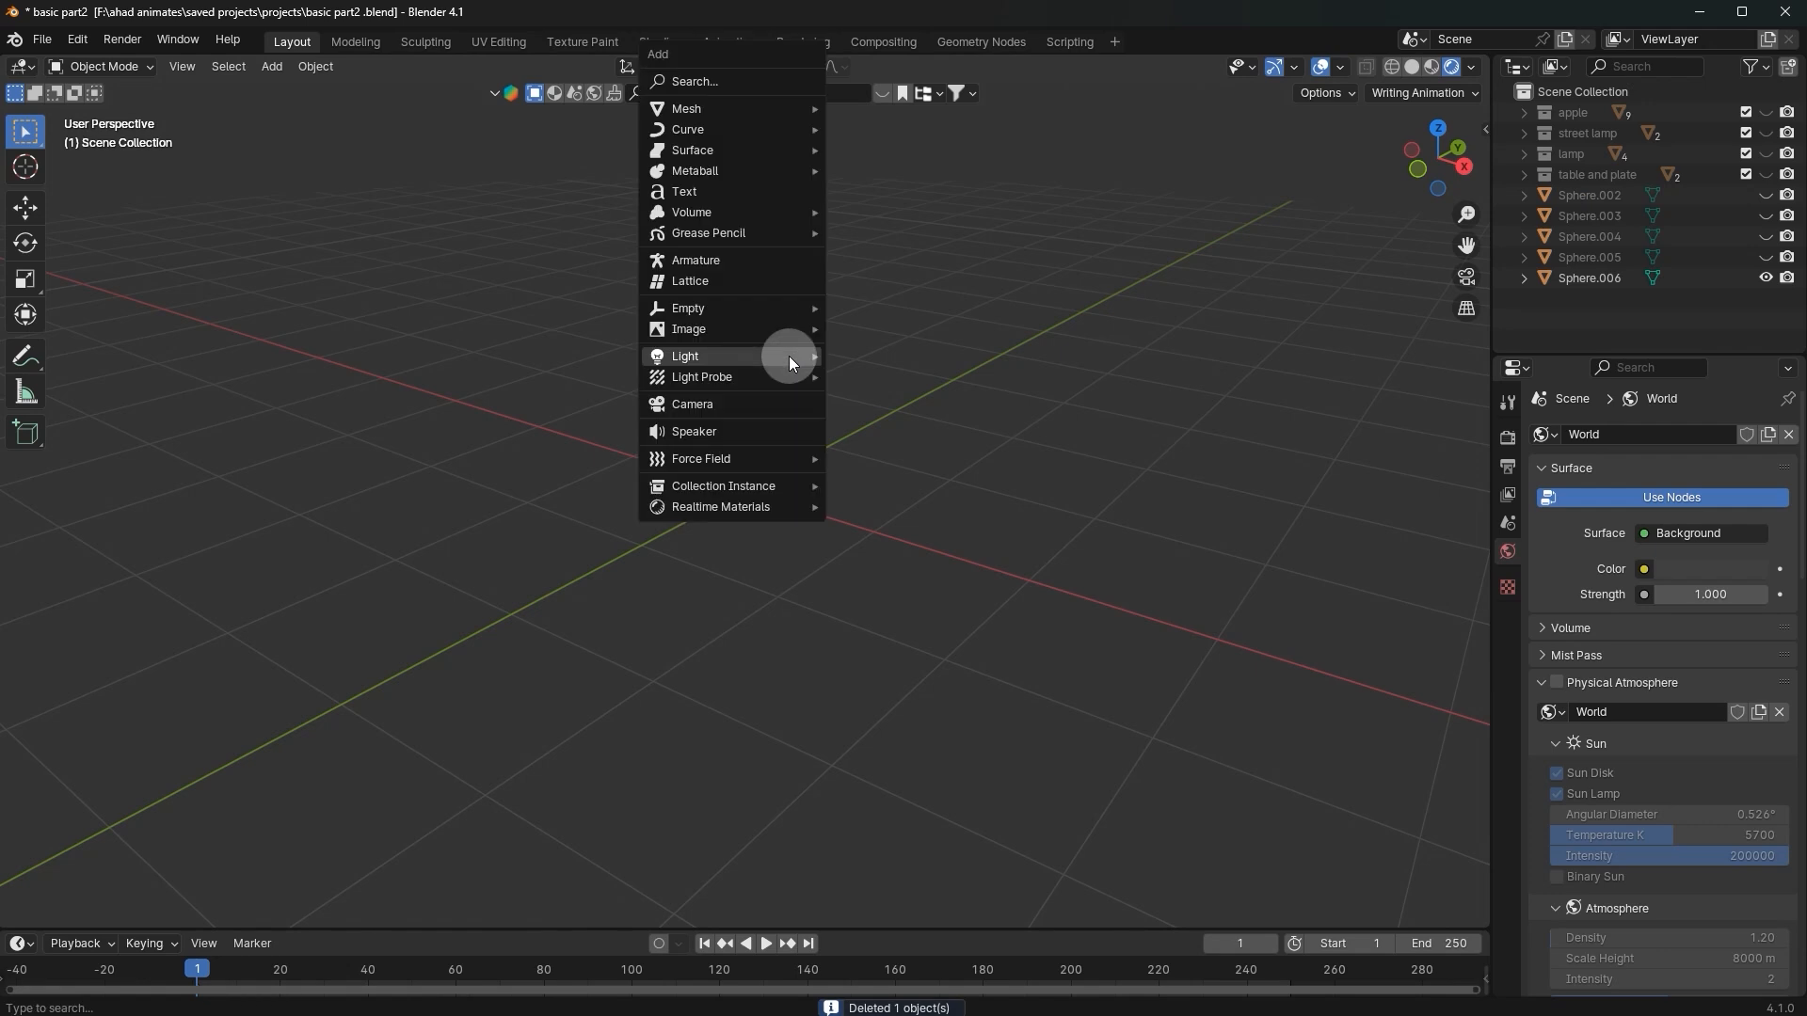
mouse_move(789, 356)
left_click(890, 376)
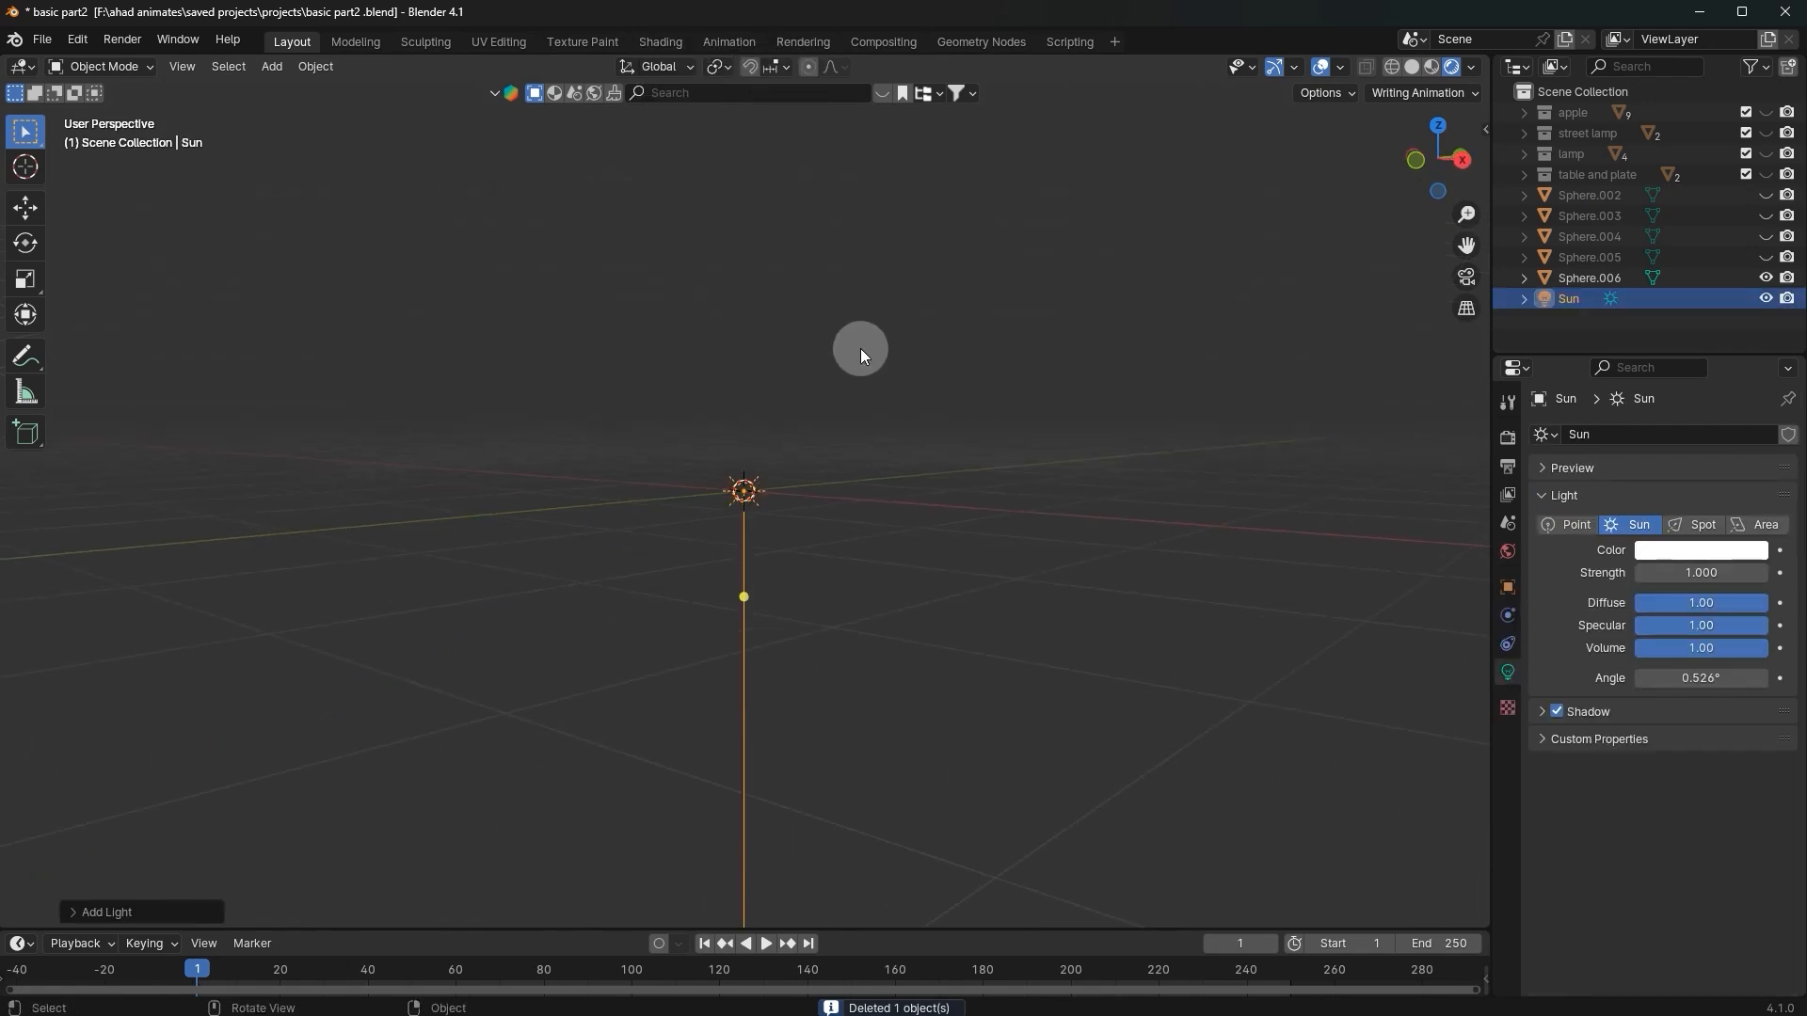
key("g")
right_click(908, 317)
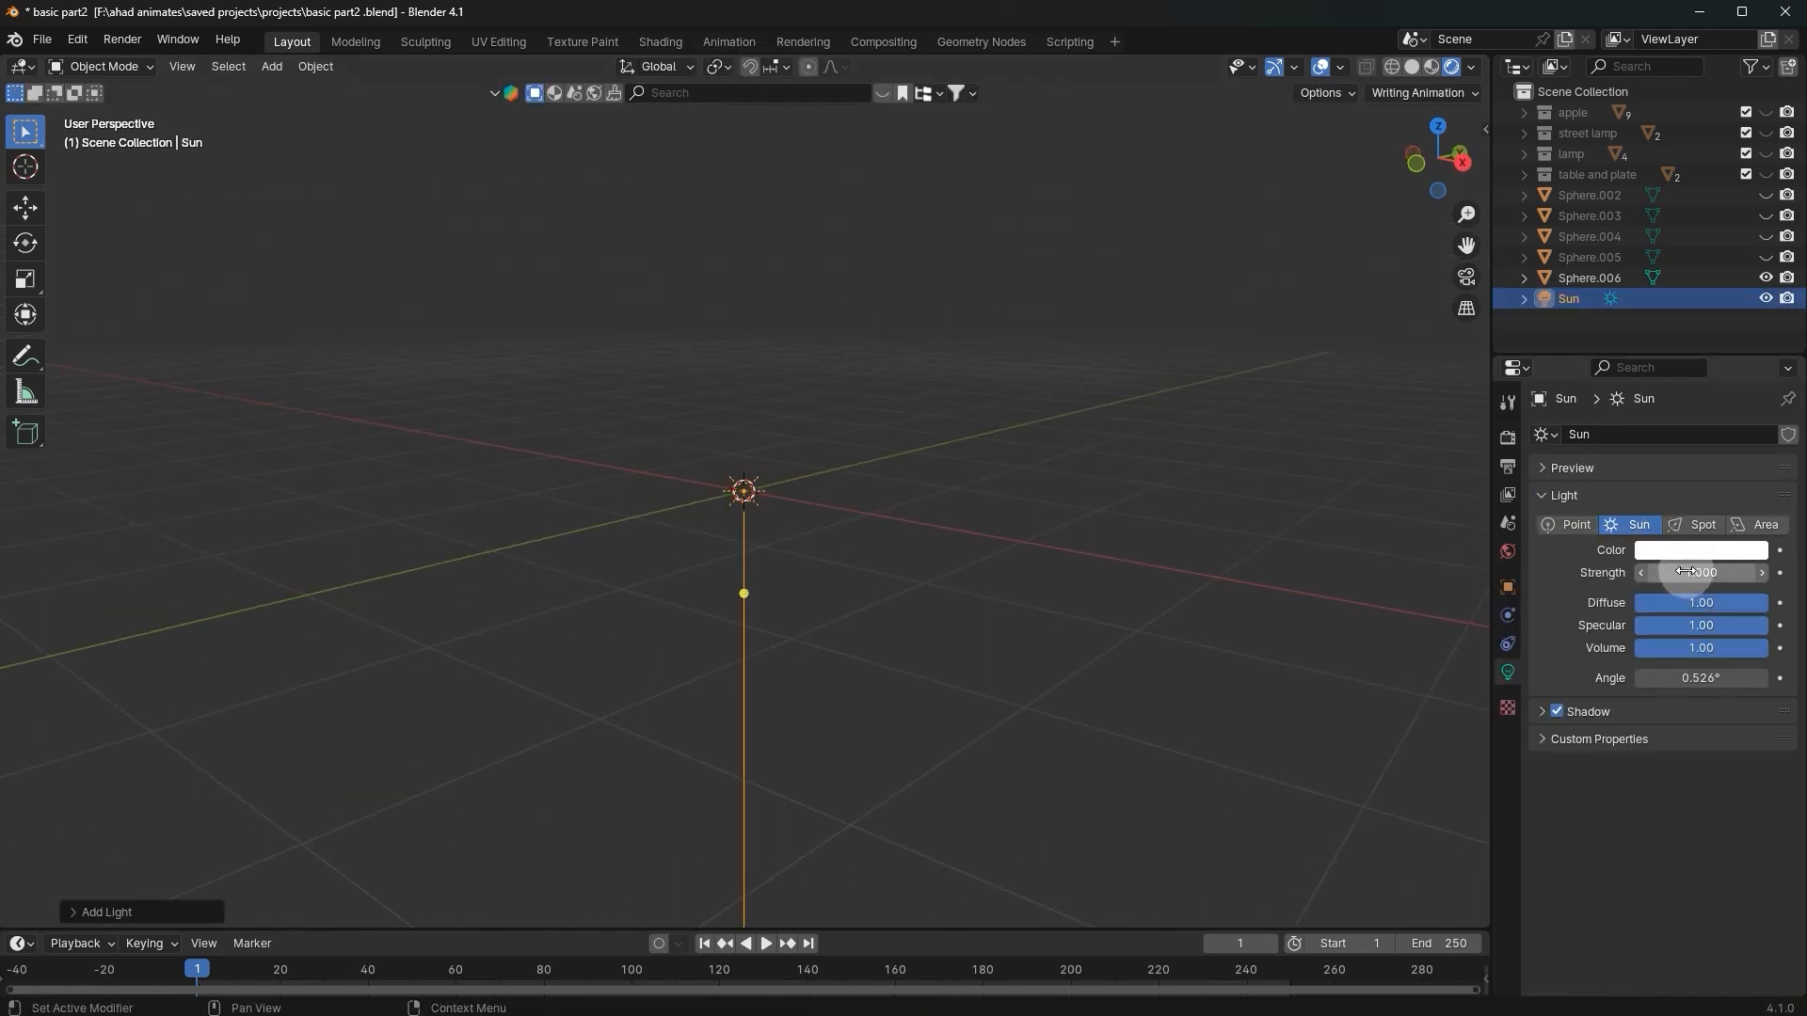
Step: Set the Sun light's strength to 10 and try moving the light above the sphere
left_click_drag(1701, 573, 1765, 572)
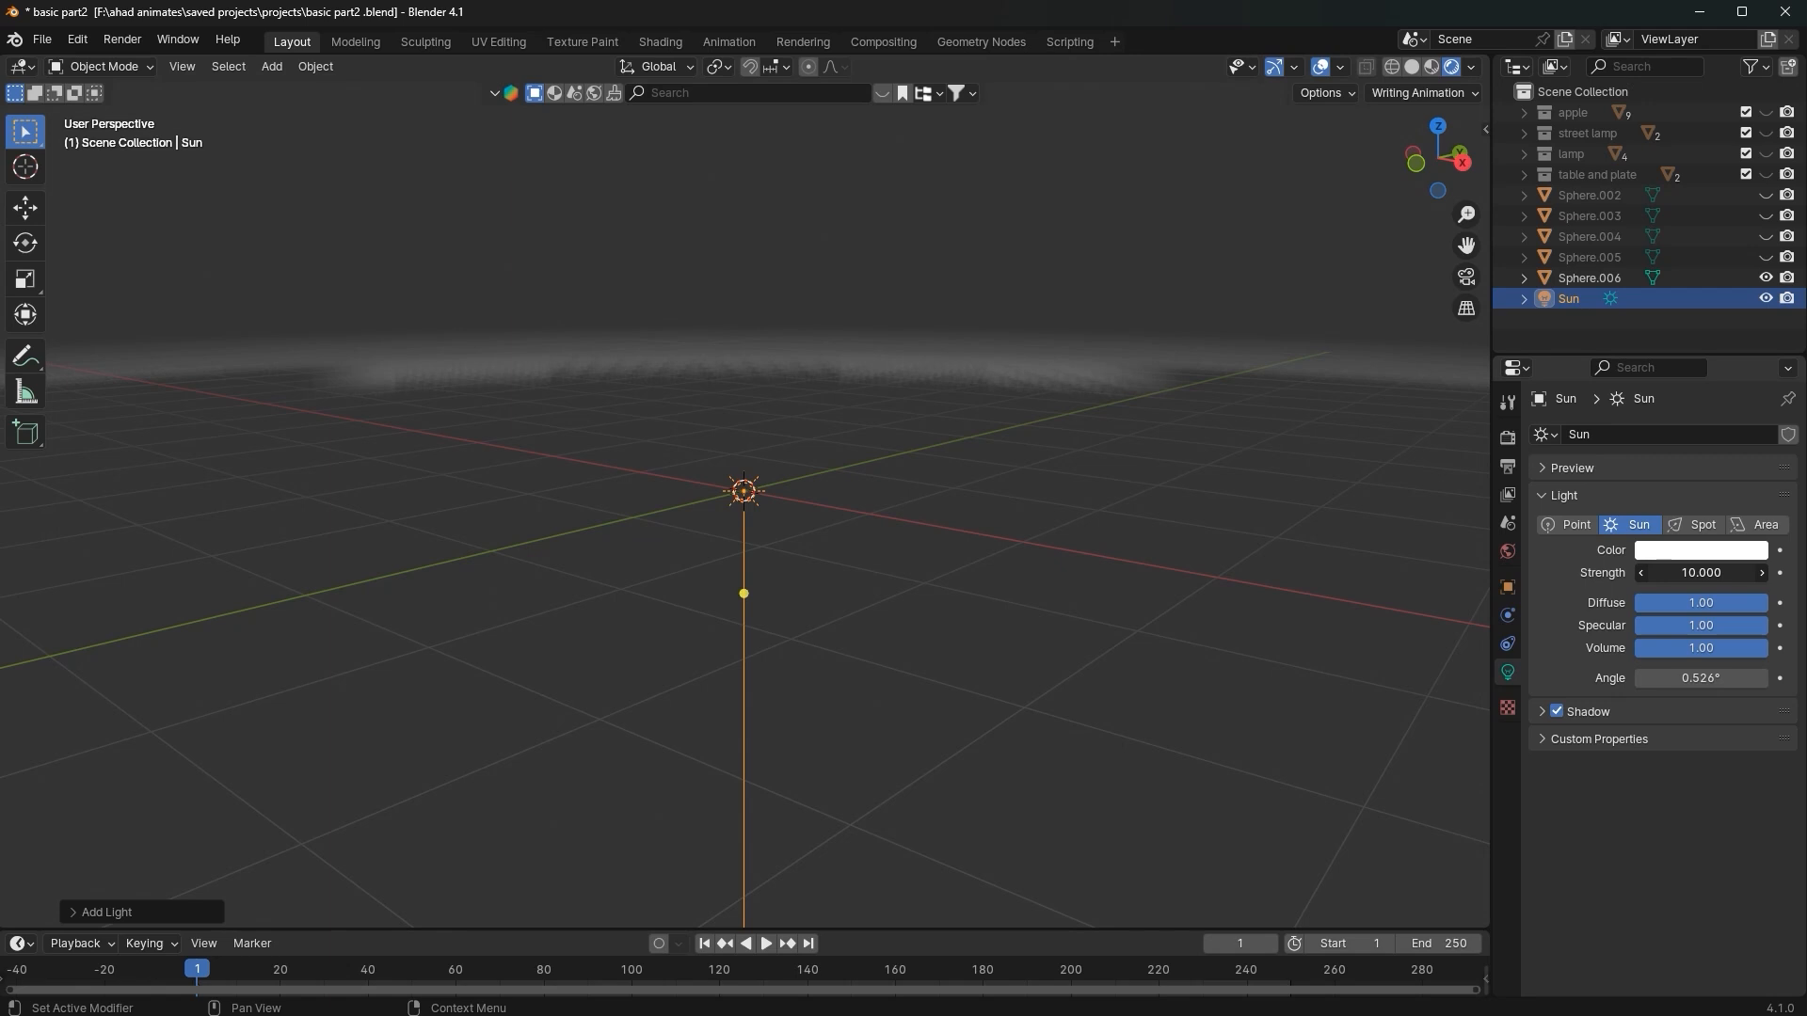
key("g")
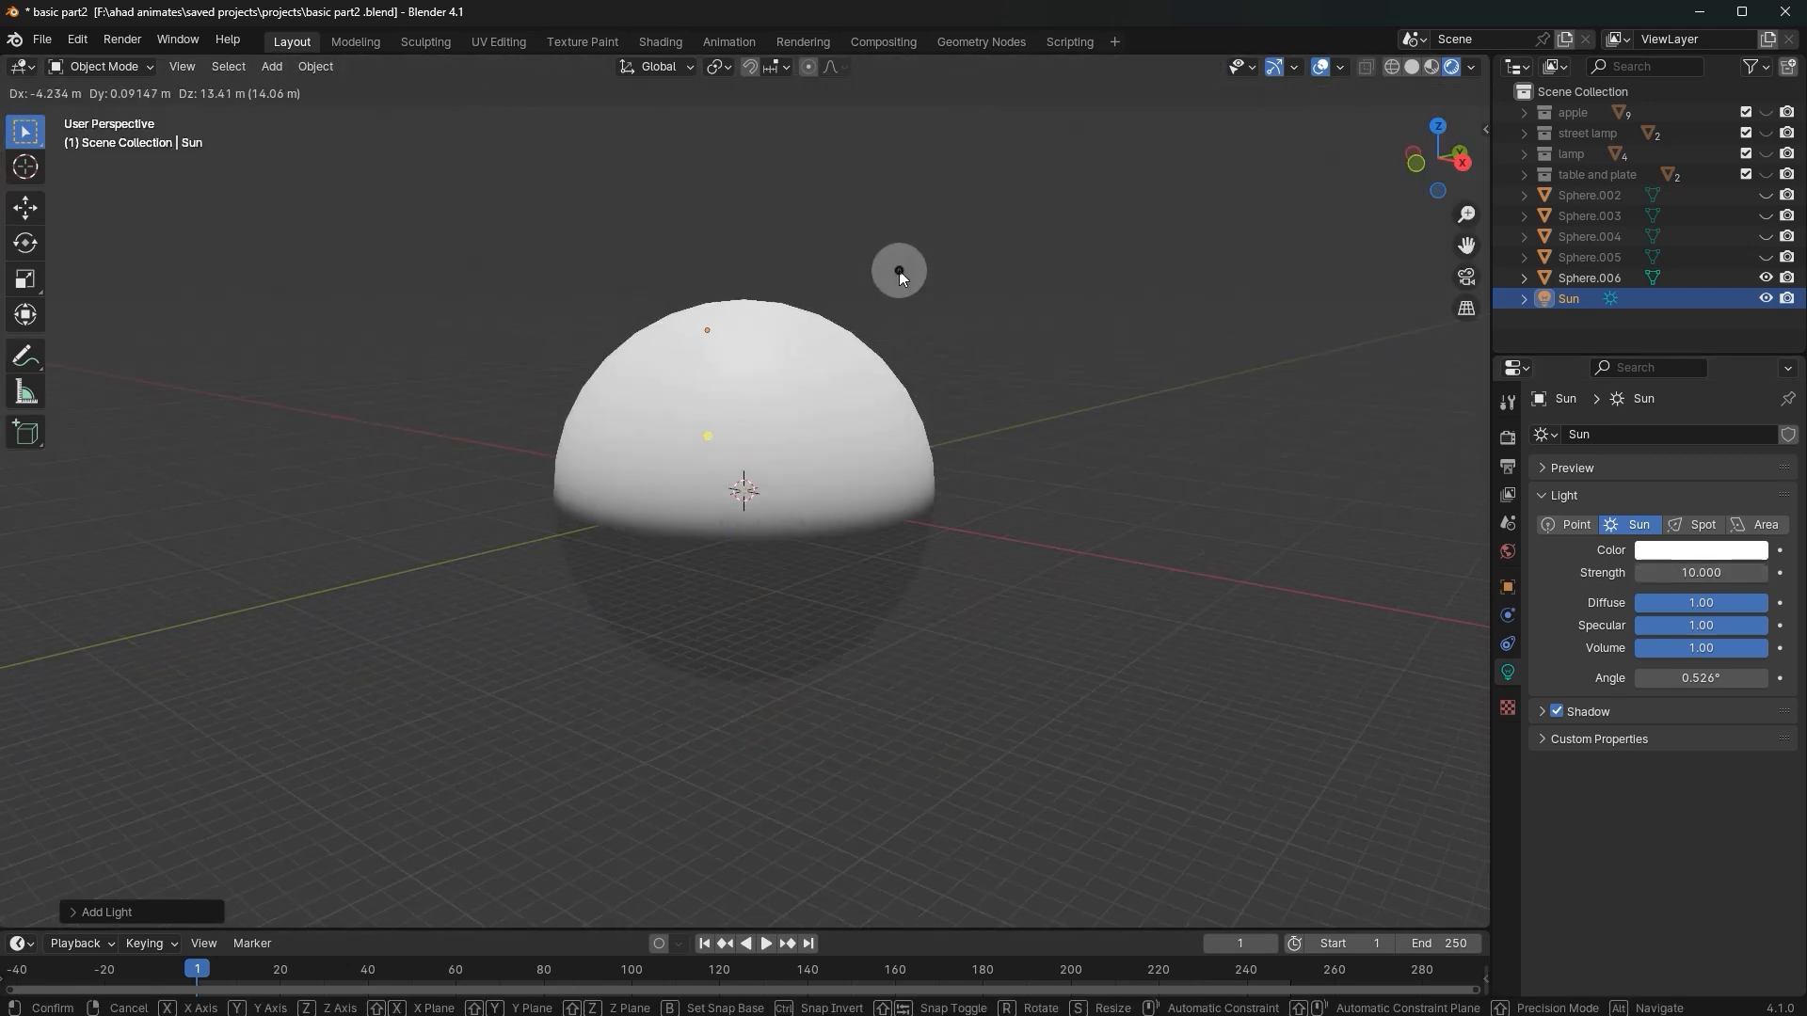
right_click(900, 271)
scroll(1042, 468, "up", 9)
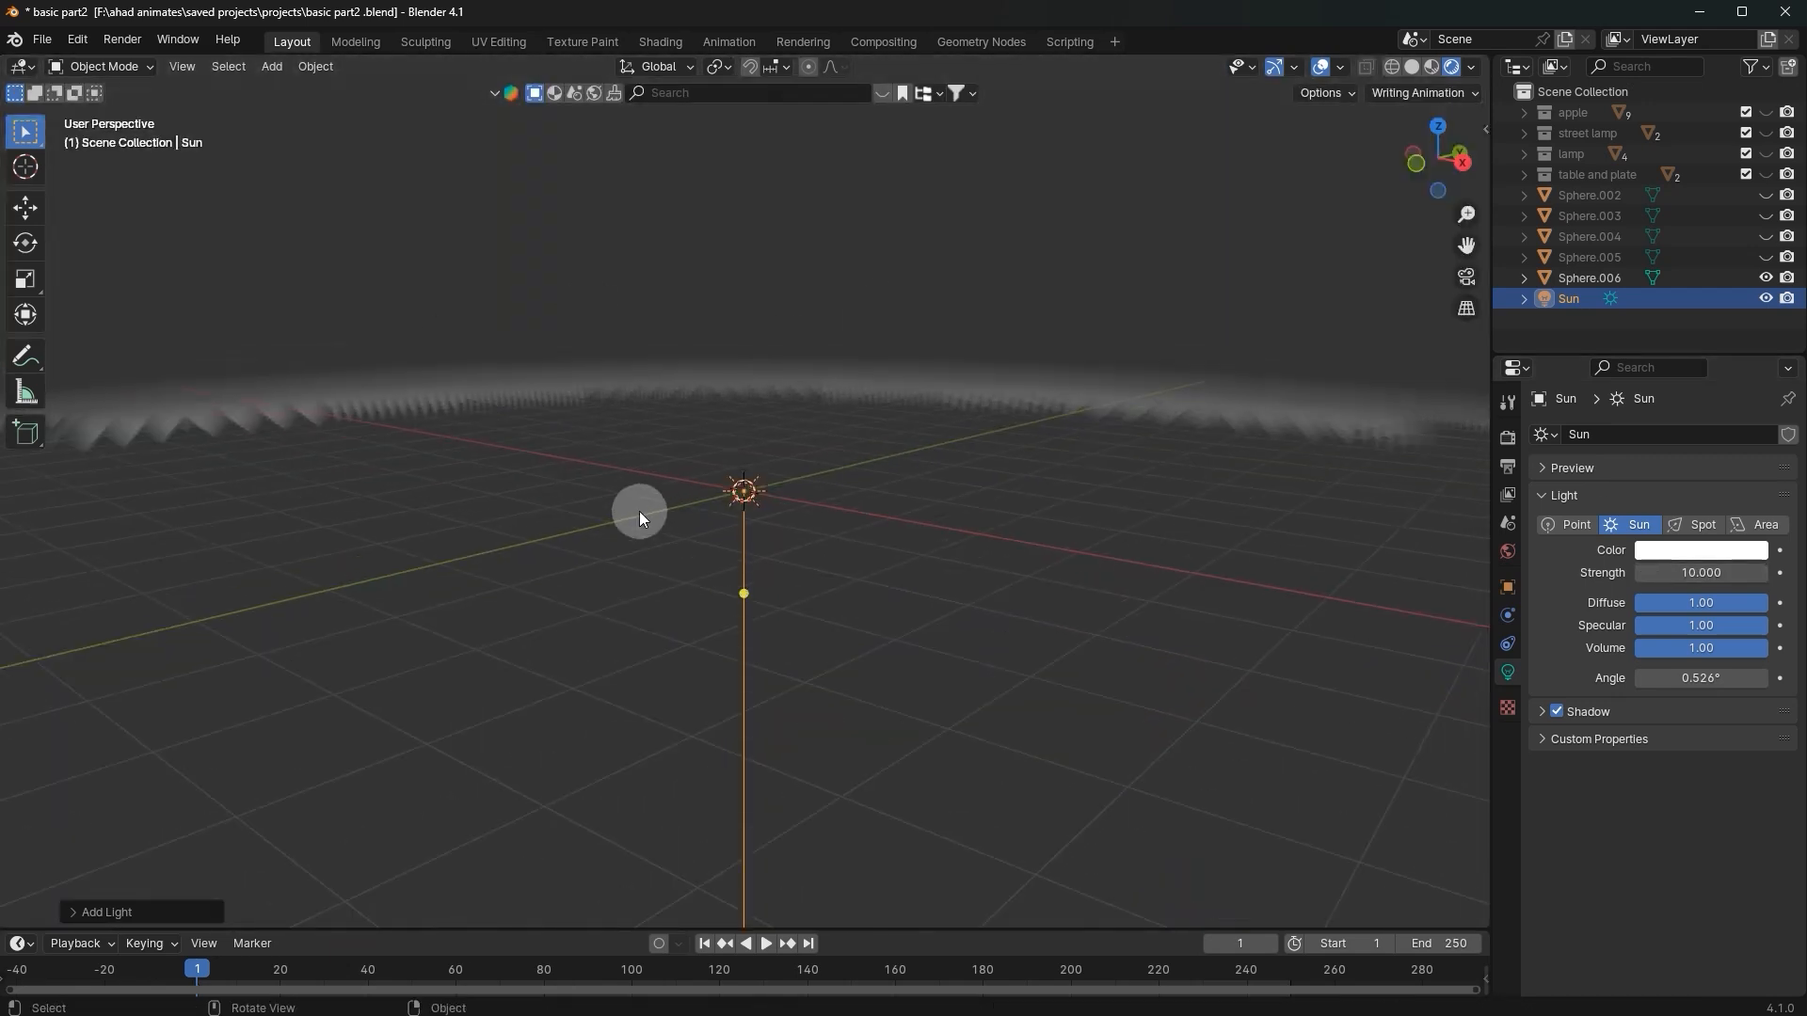
scroll(730, 371, "down", 8)
middle_click_drag(776, 414, 887, 426)
Step: Rotate the Sun light freehand to shine on the sphere from the side
key("r")
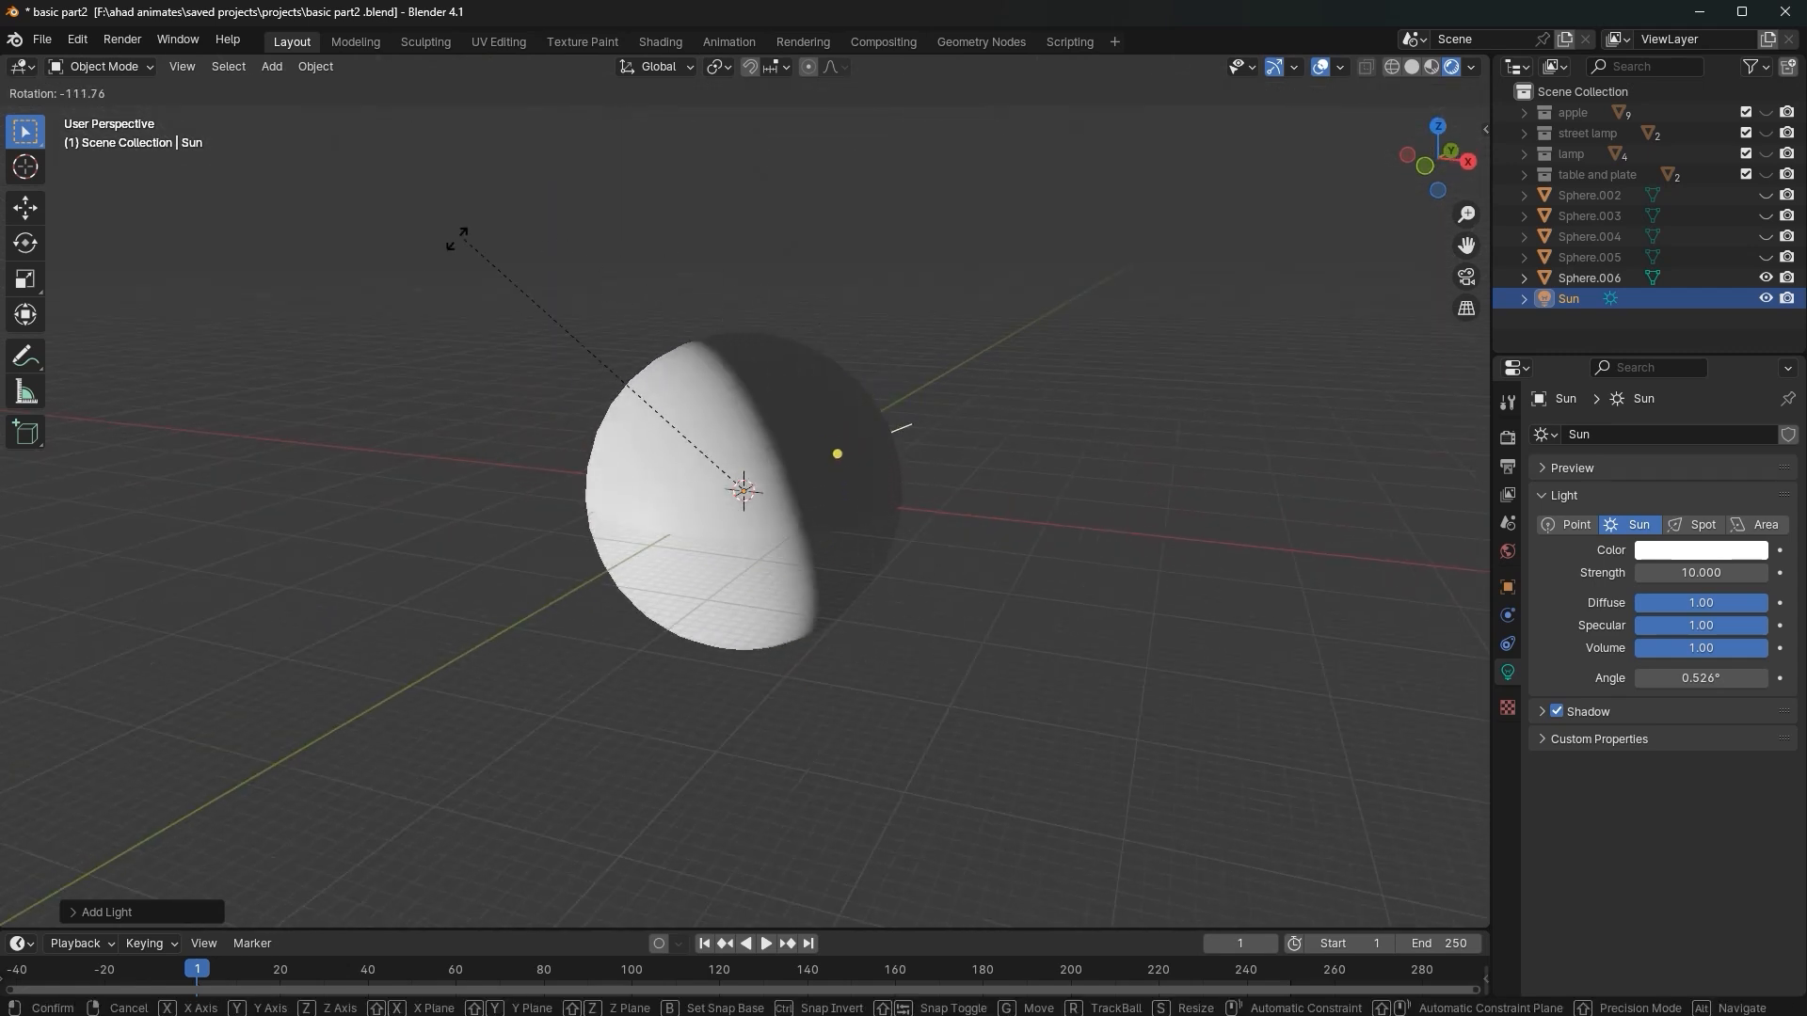
key("z")
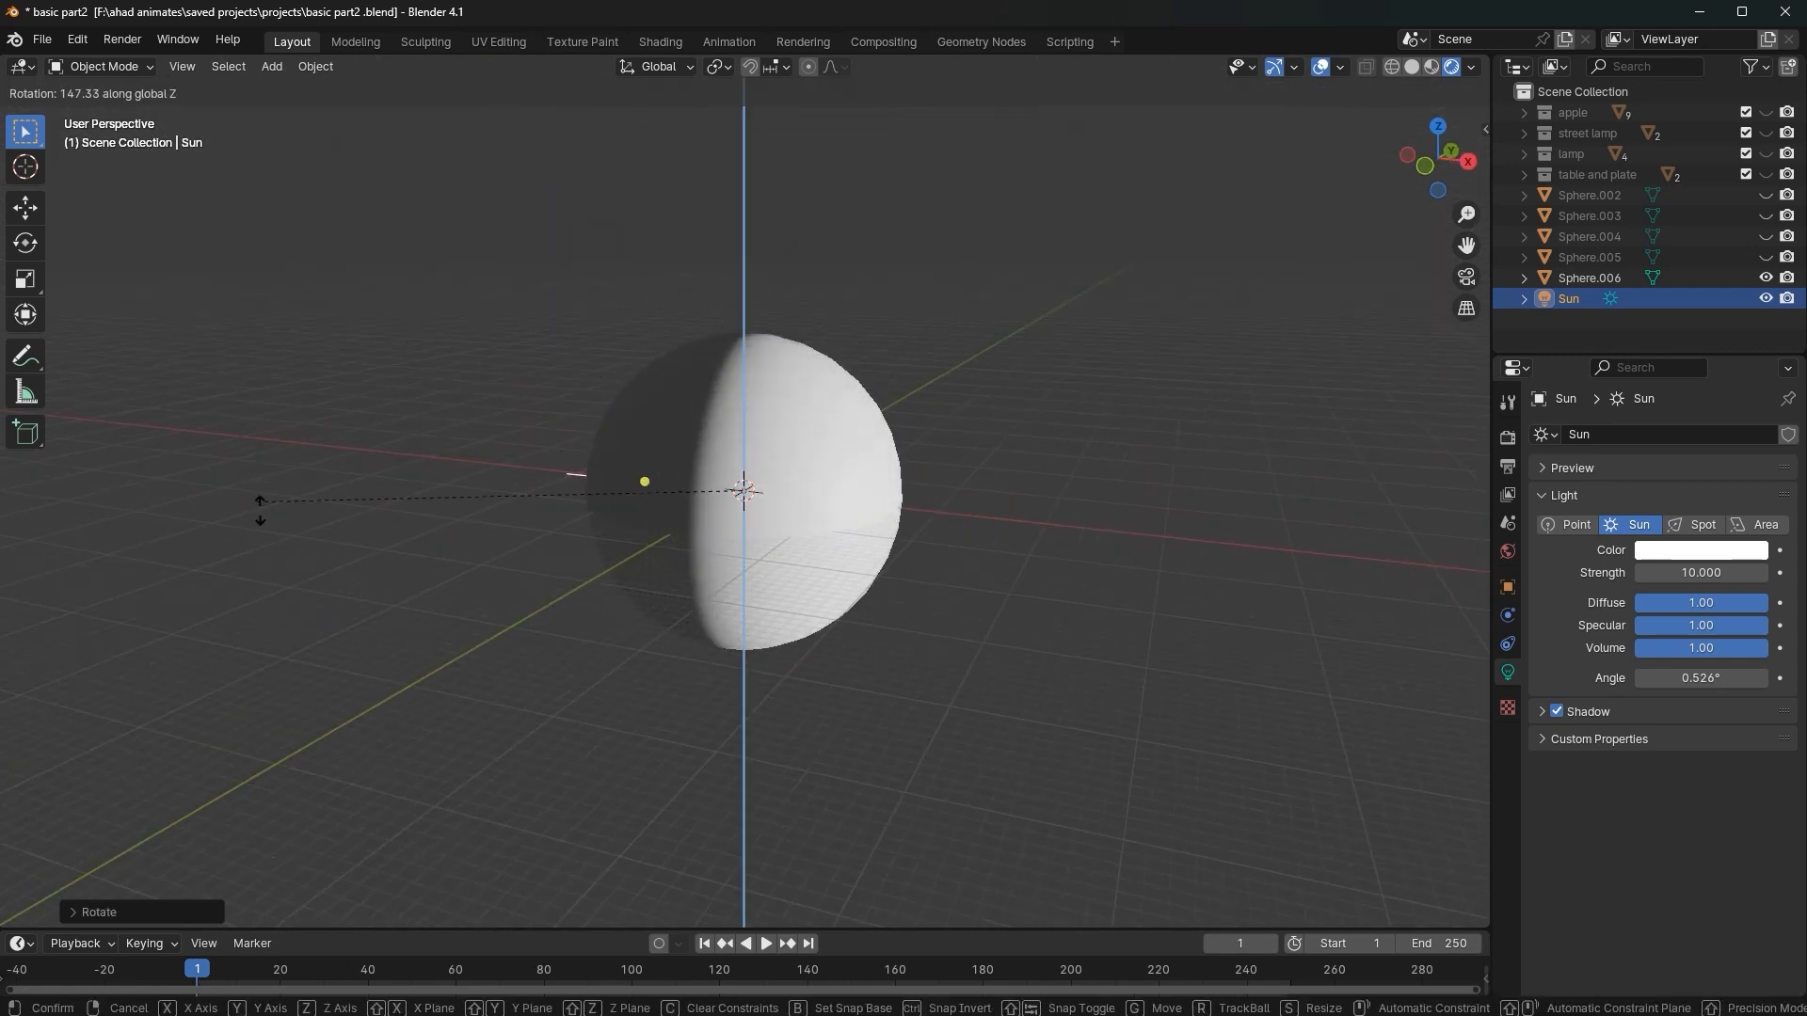
right_click(258, 512)
Step: Lower the Sun light's strength to 1.3 and try rotating it around the Z axis and freely
left_click_drag(1700, 572, 1664, 565)
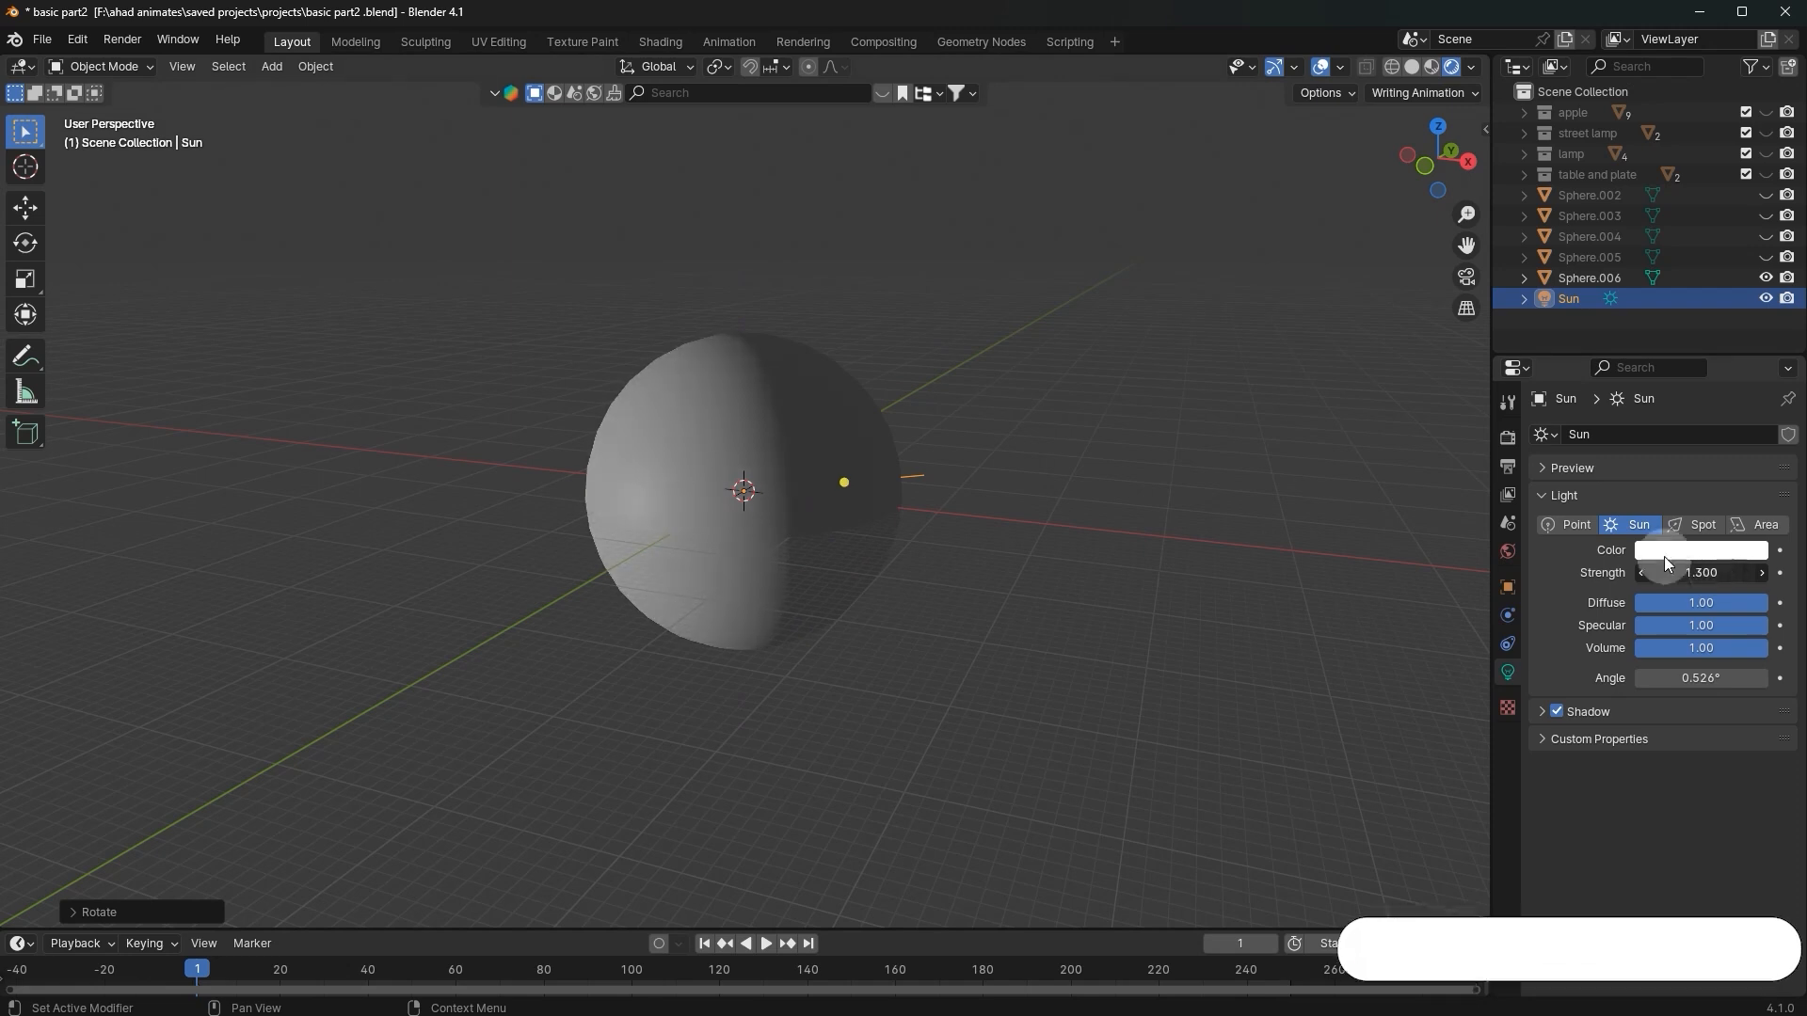
key("r")
key("z")
right_click(984, 670)
key("r")
key("r")
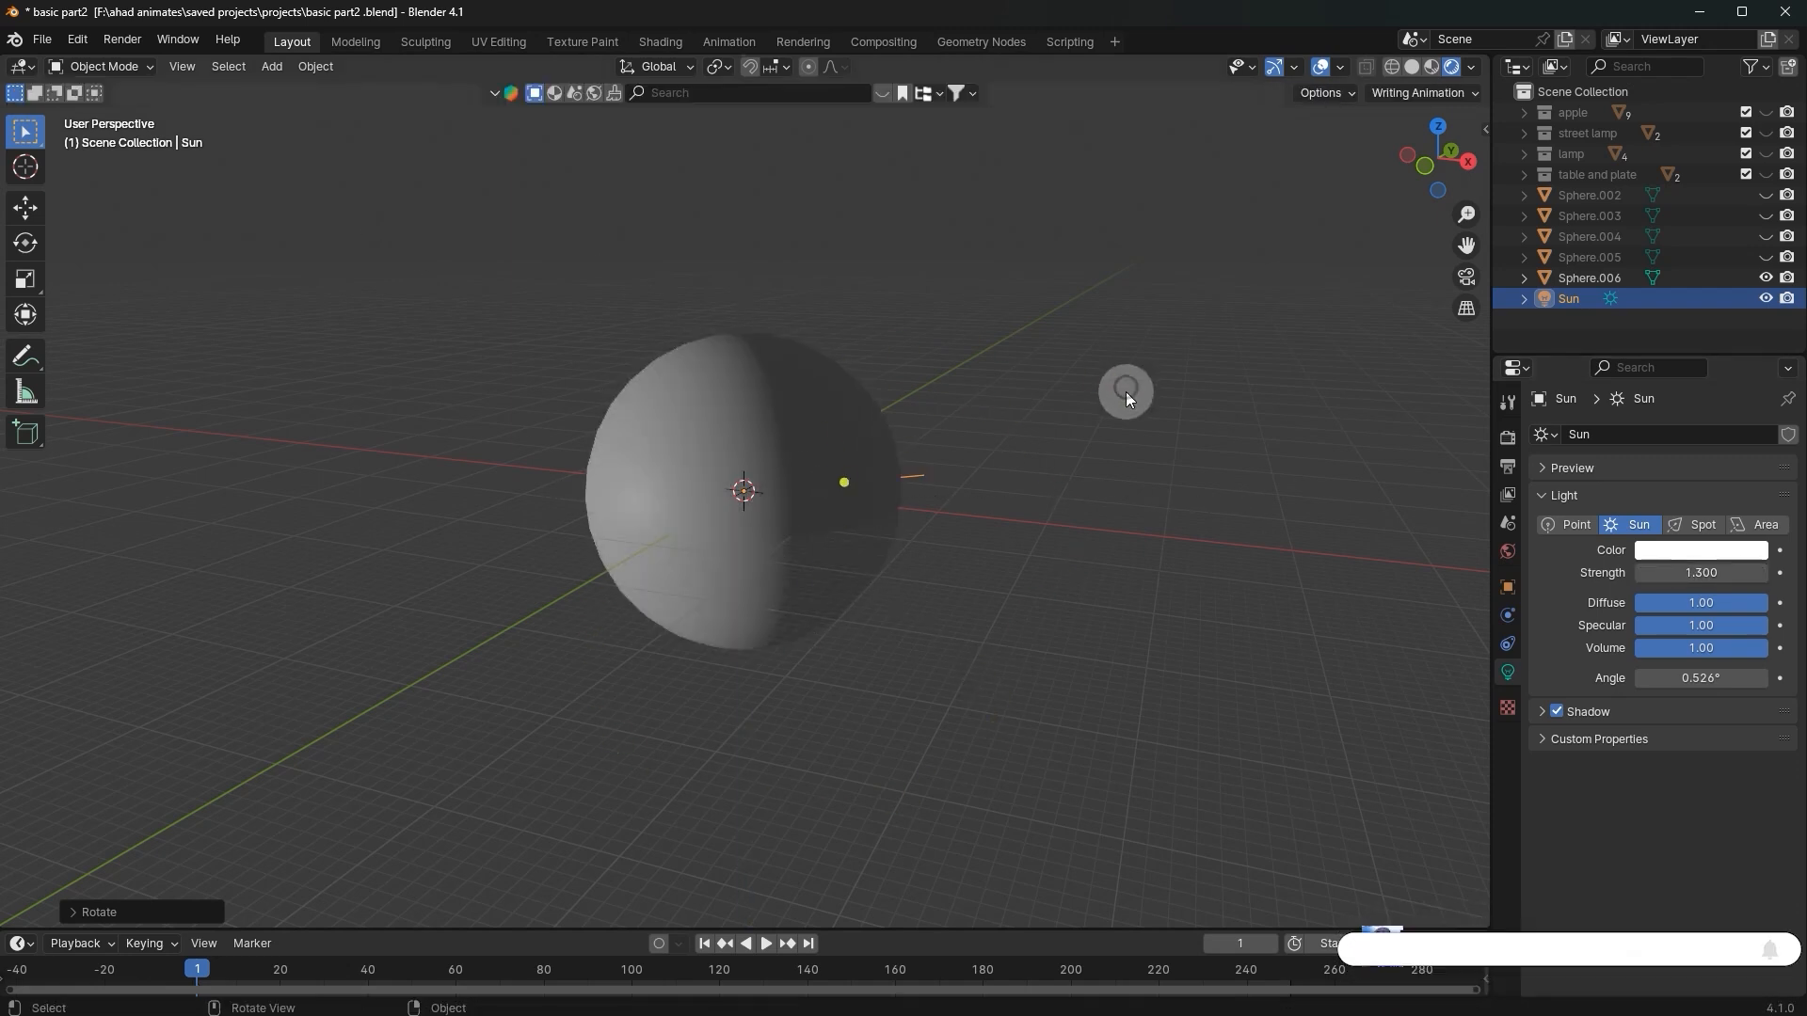
Step: Create a new material on Sphere.006 with a light blue base color and a roughness of 0.336
left_click(845, 405)
left_click(834, 478)
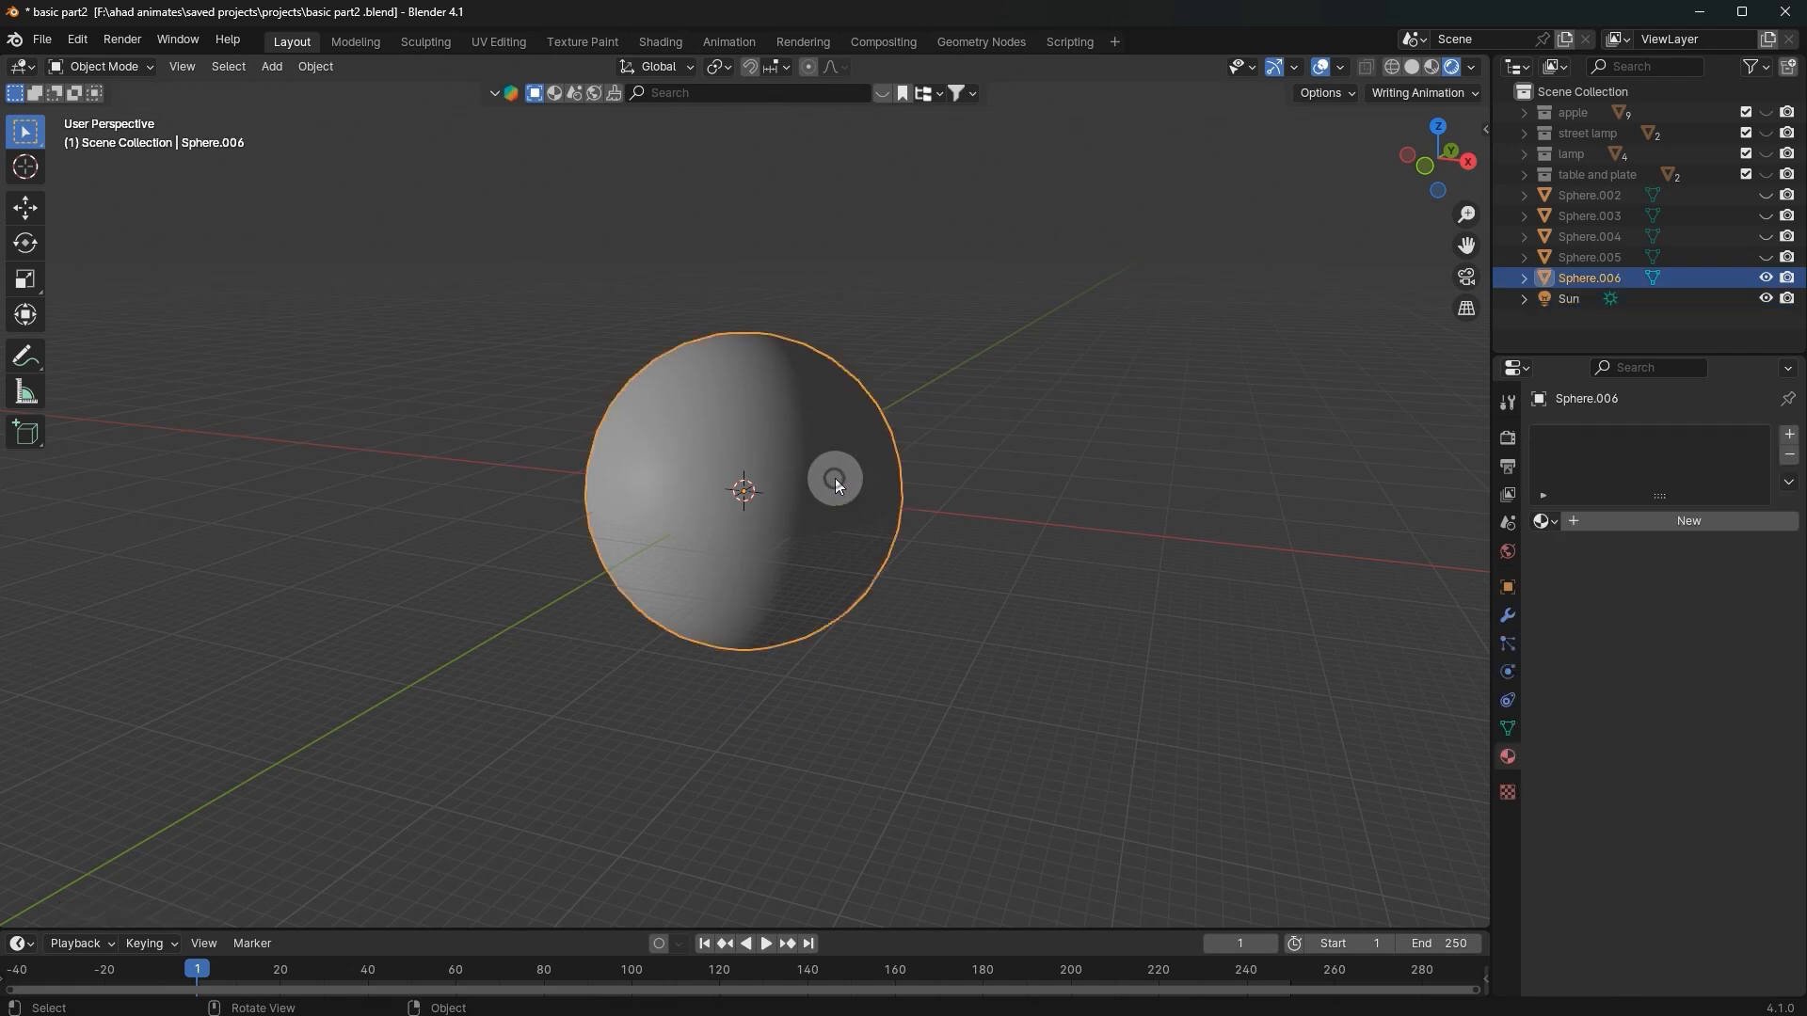
left_click(1607, 520)
left_click(1725, 684)
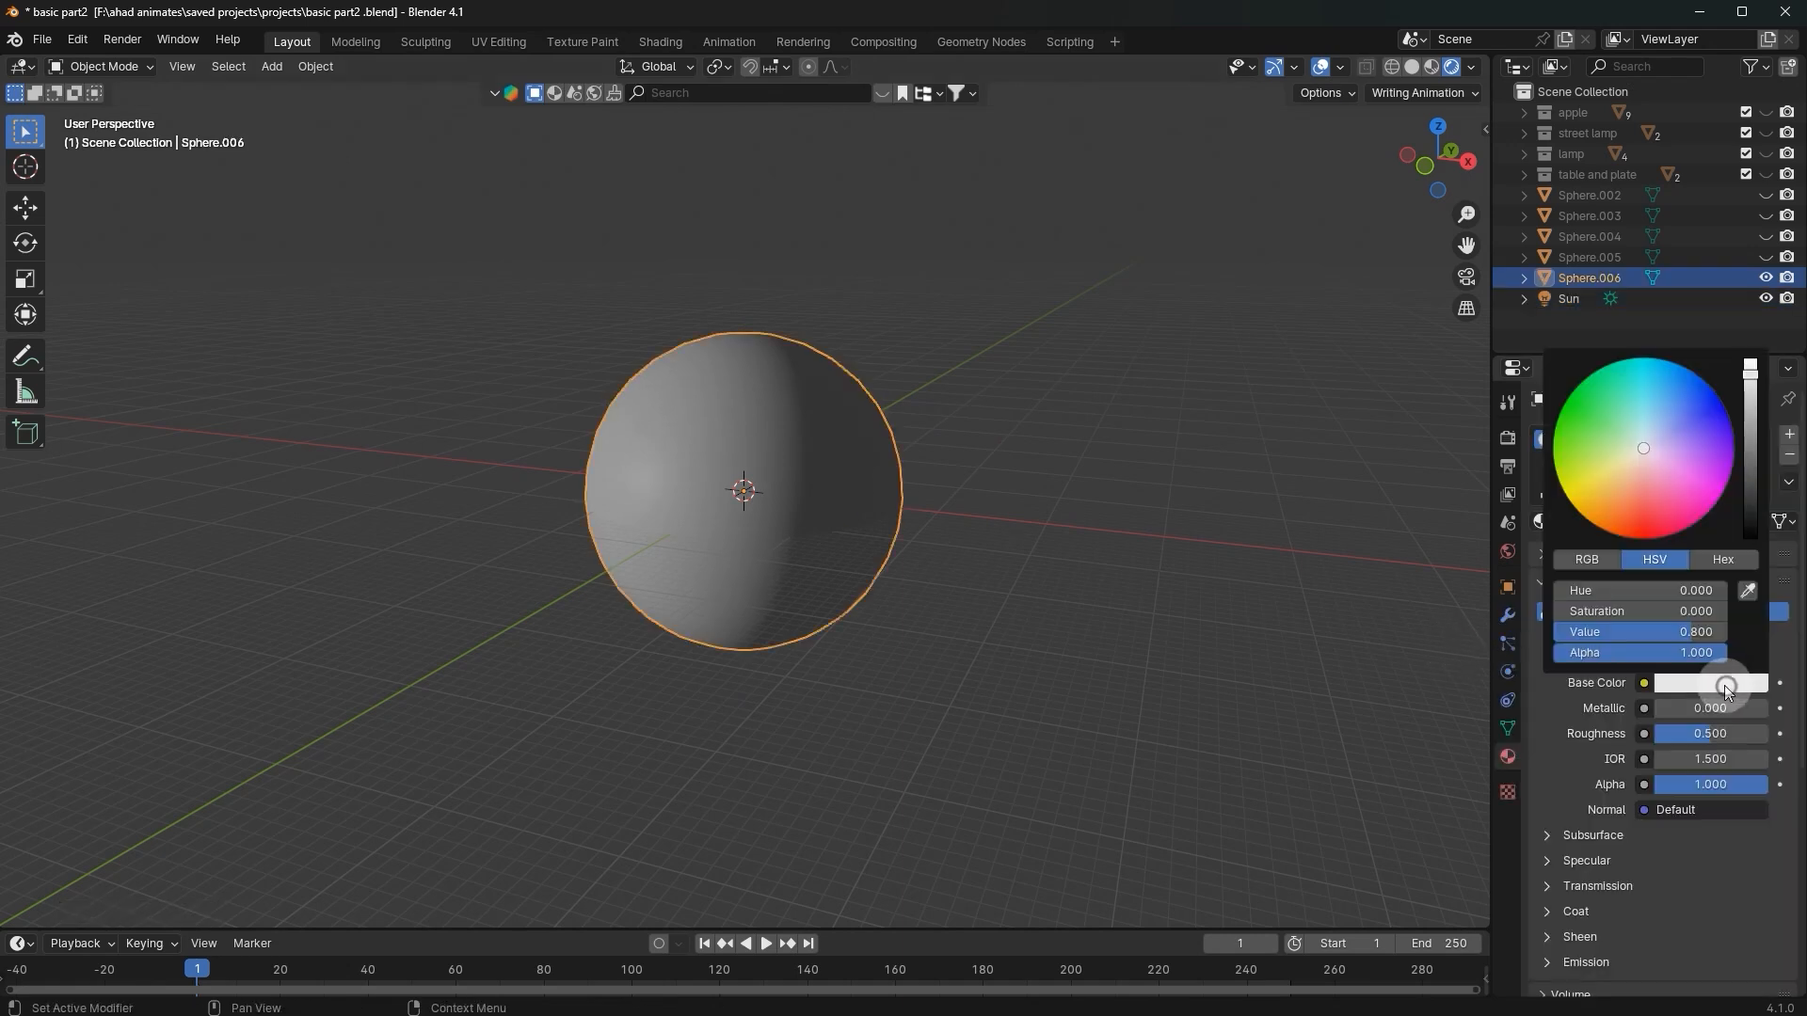
left_click(1684, 399)
left_click_drag(1704, 733, 1675, 733)
left_click(1061, 617)
scroll(1061, 616, "up", 1)
middle_click_drag(1059, 614, 967, 610)
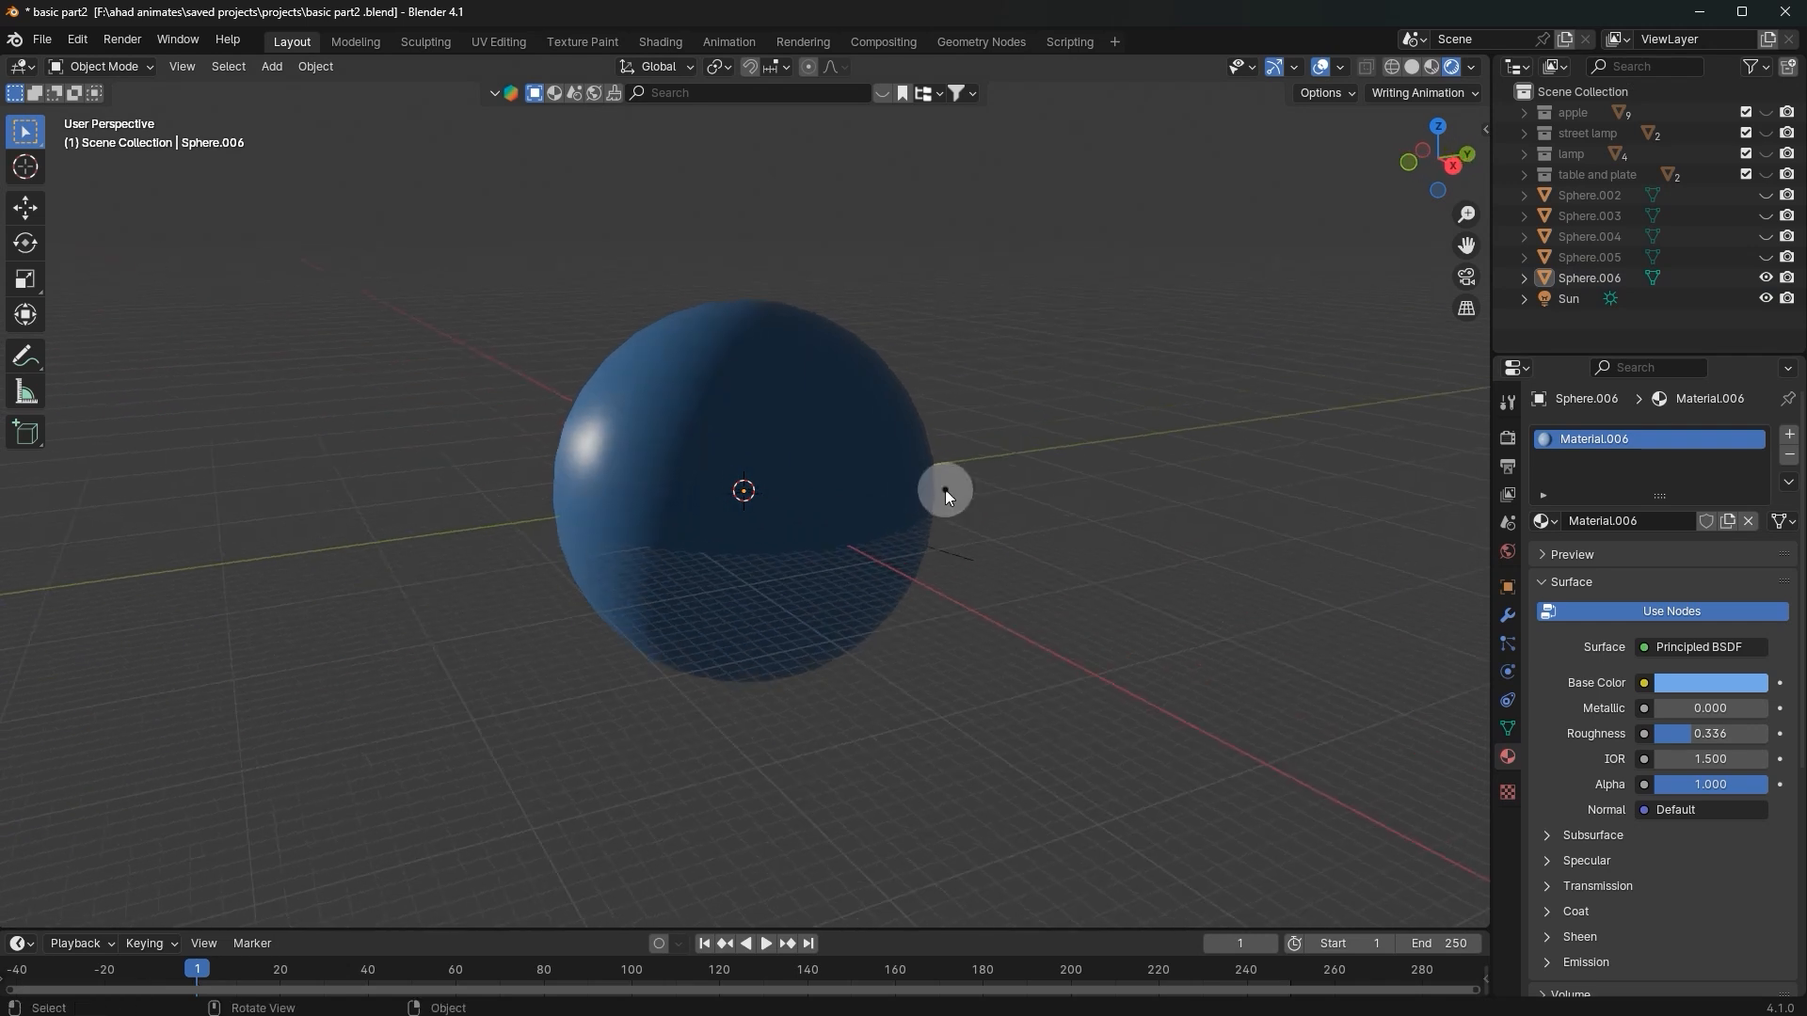
Step: Raise the Sun light's strength to 2.02 and delete the light
left_click(943, 497)
left_click(956, 555)
key("r")
right_click(1070, 595)
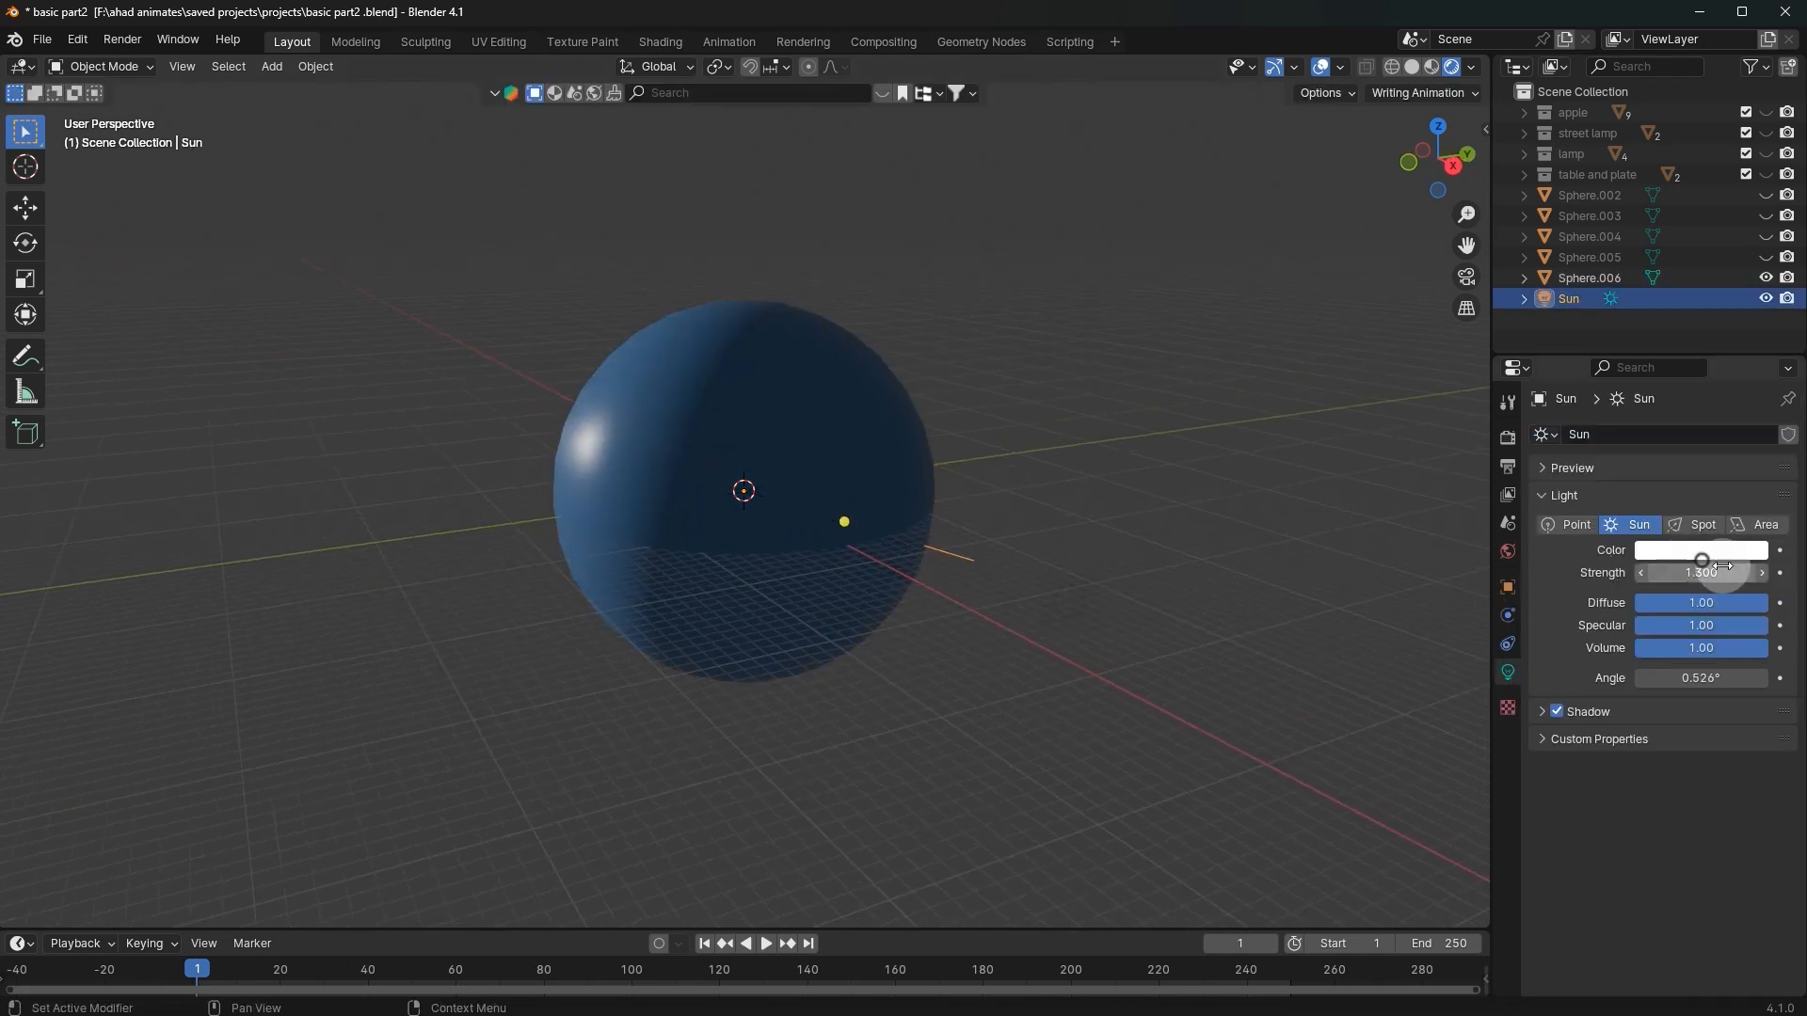
left_click_drag(1722, 565, 1767, 565)
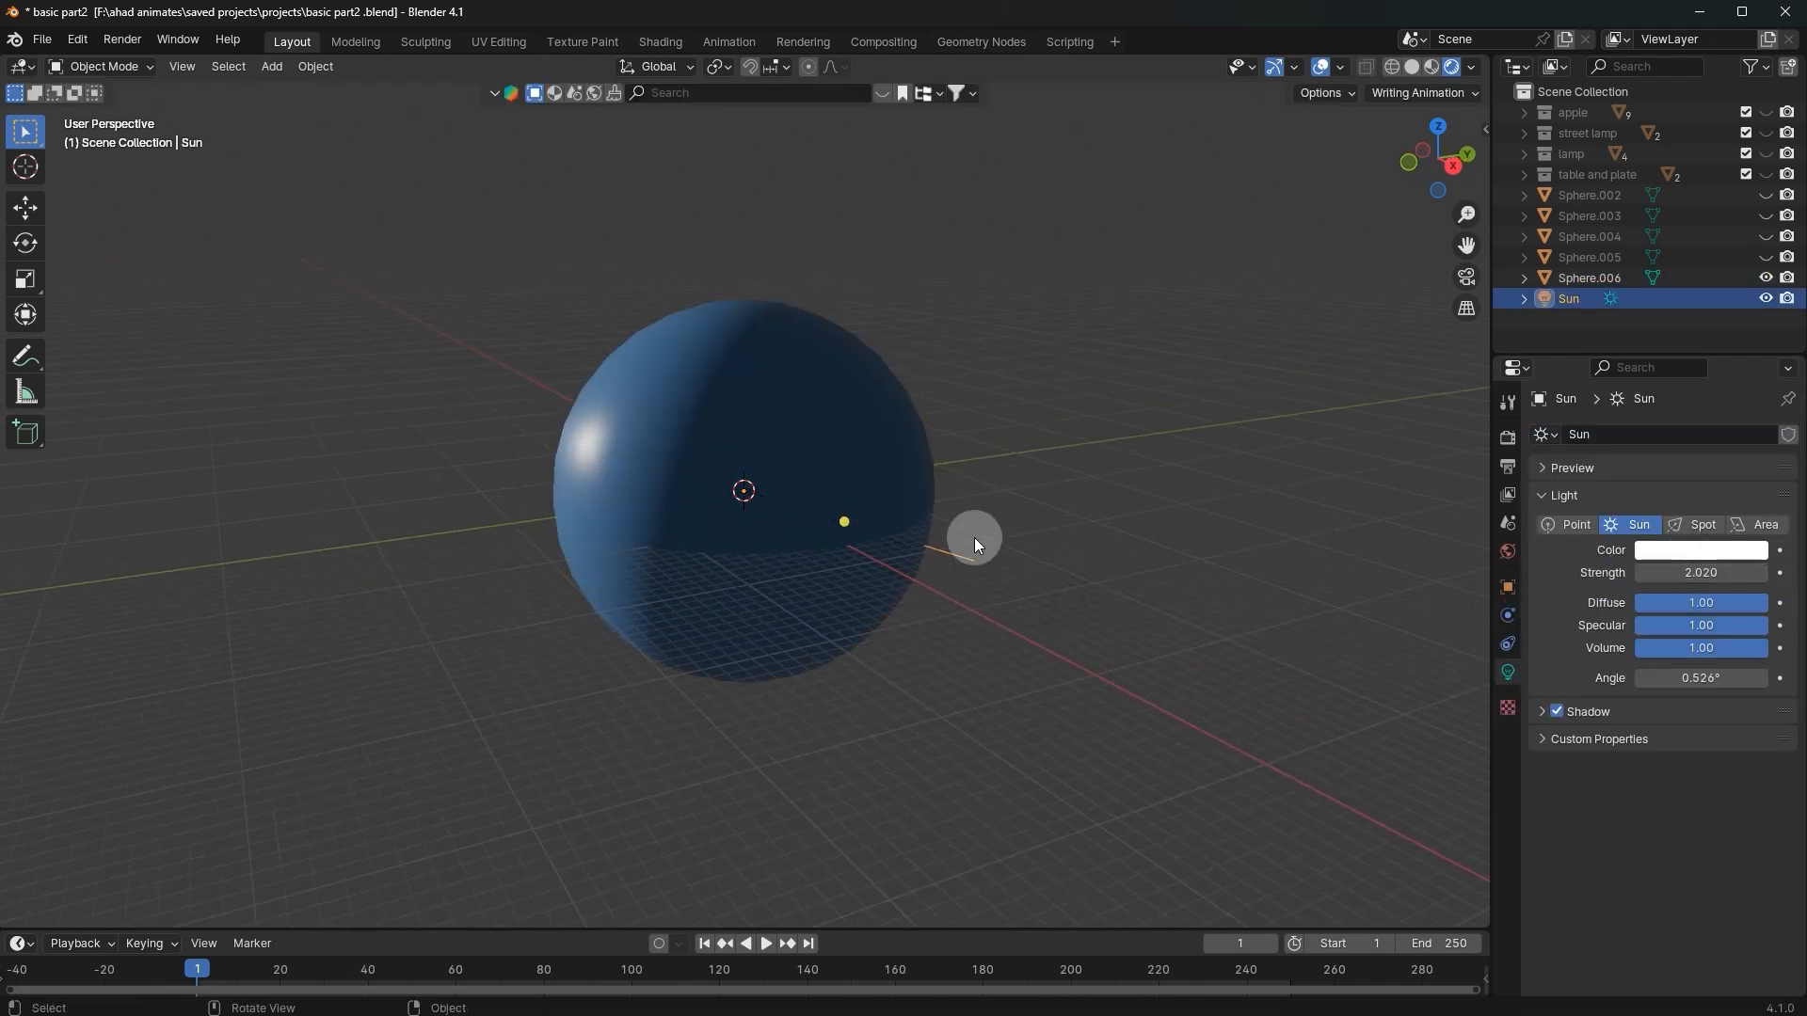
key("Delete")
Step: Remove the saturation from Sphere.006's base color to make it white, and set its roughness to 0.467
scroll(783, 472, "up", 7)
left_click(782, 471)
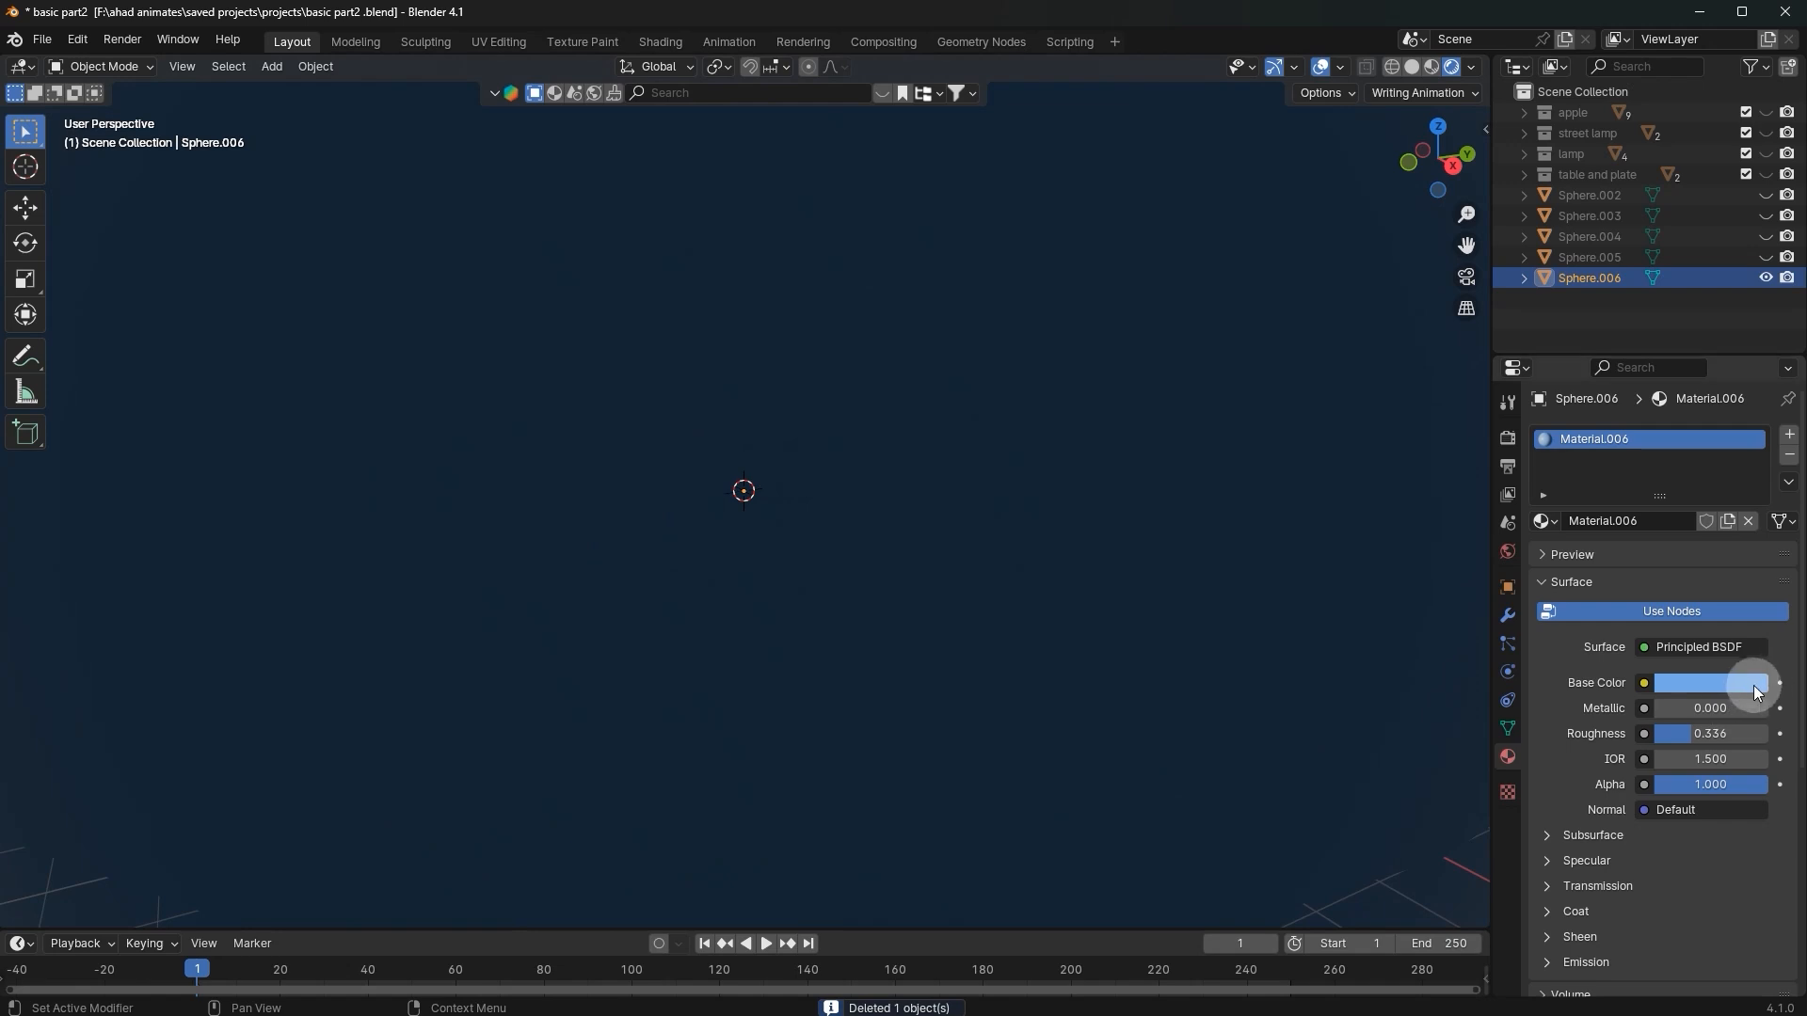
left_click(1756, 688)
left_click_drag(1688, 610, 1553, 611)
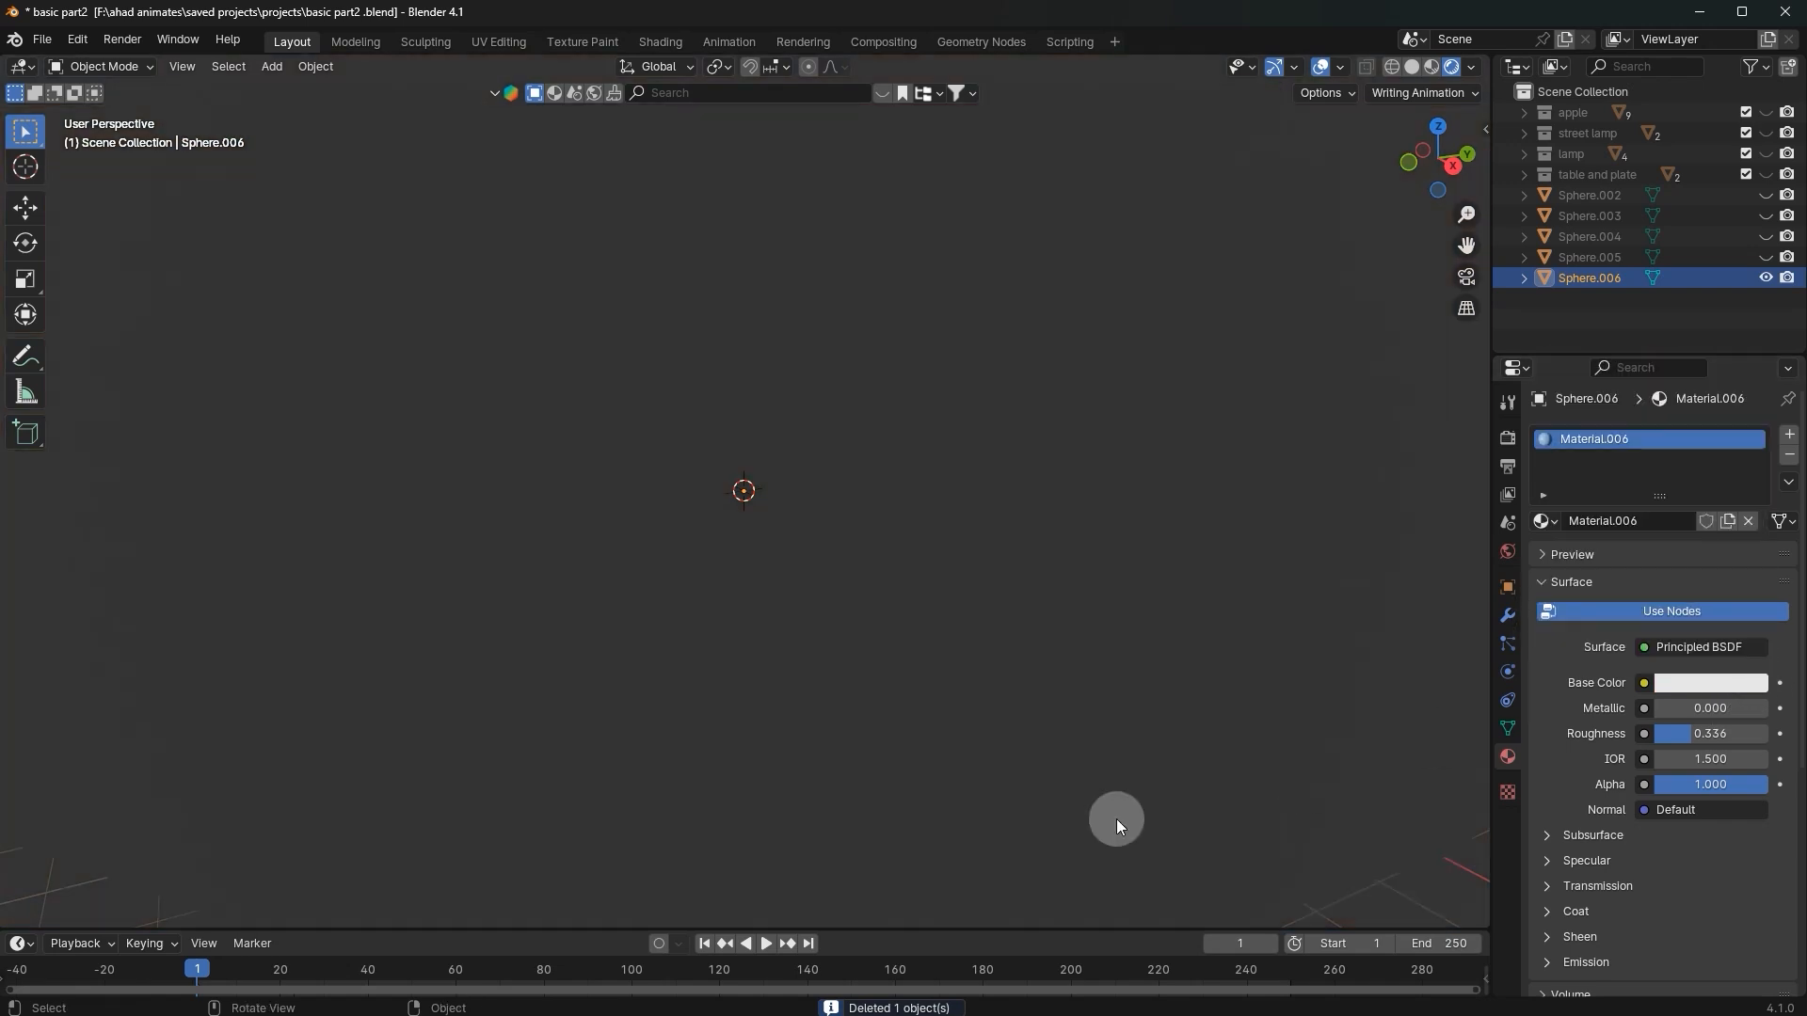
scroll(1167, 574, "up", 1)
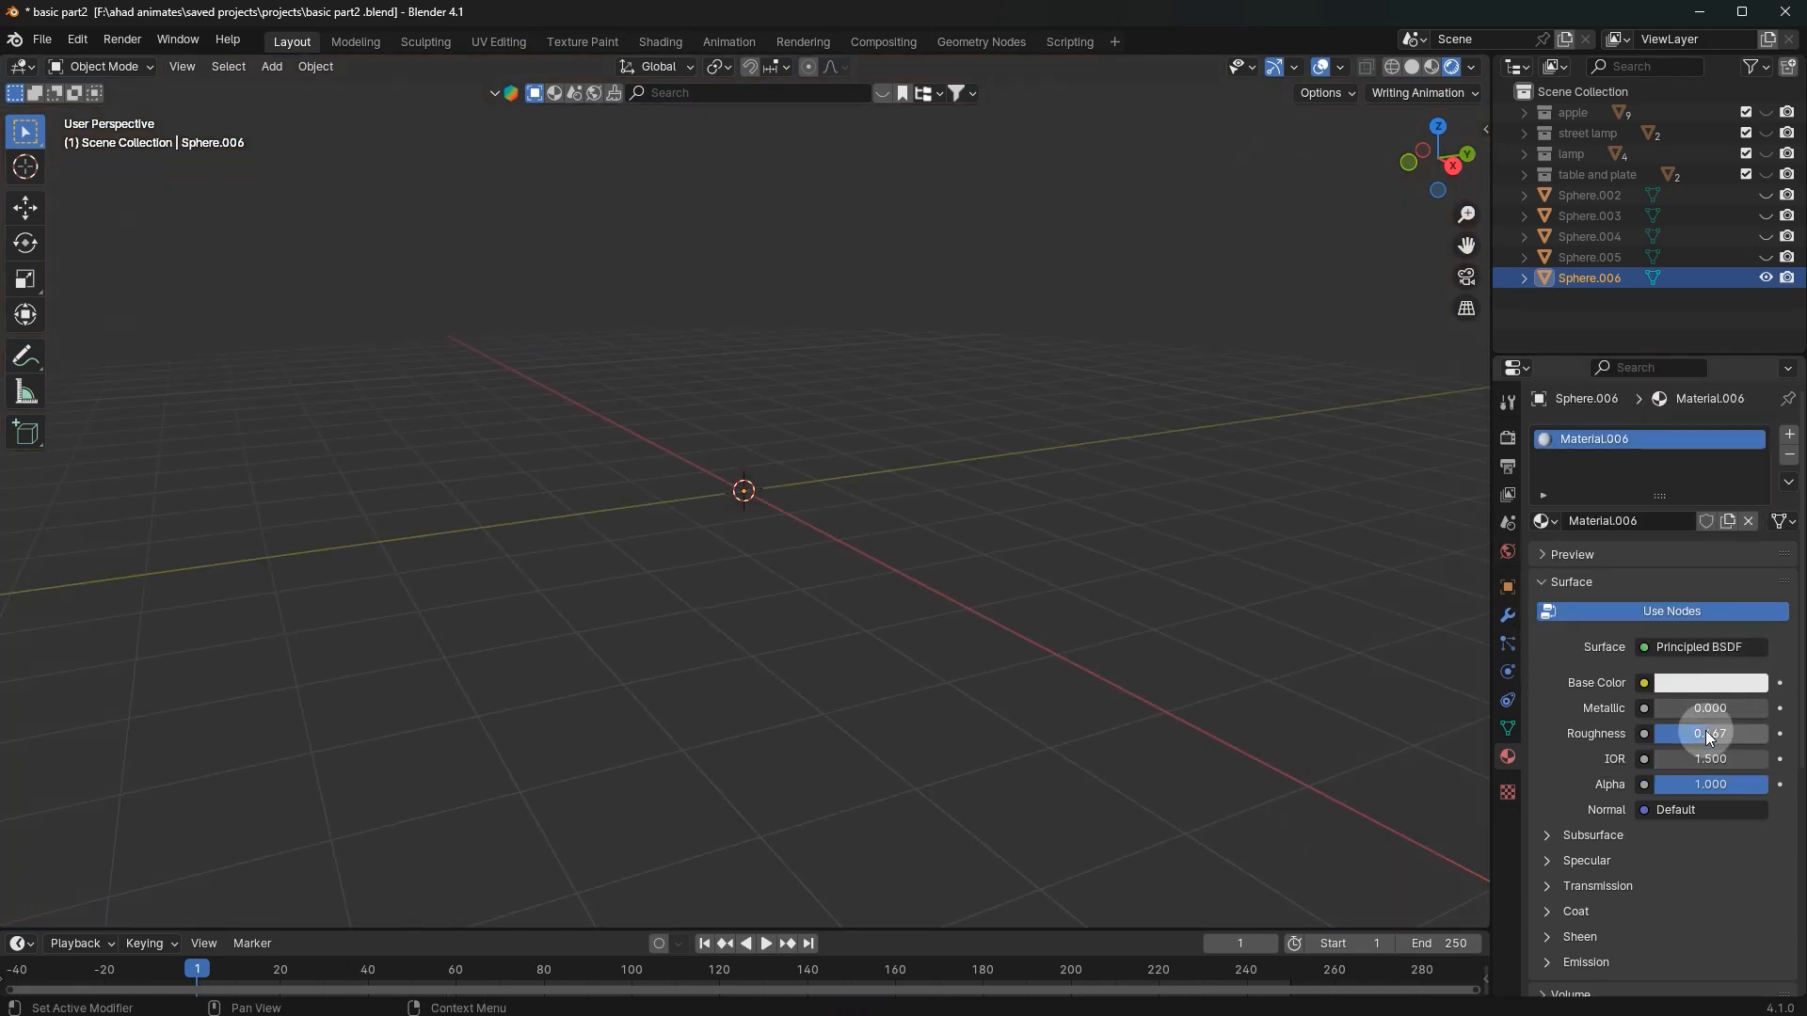
Step: Add a Spot light at the scene origin and move it freehand straight up along the Z axis
key("shift+a")
mouse_move(933, 428)
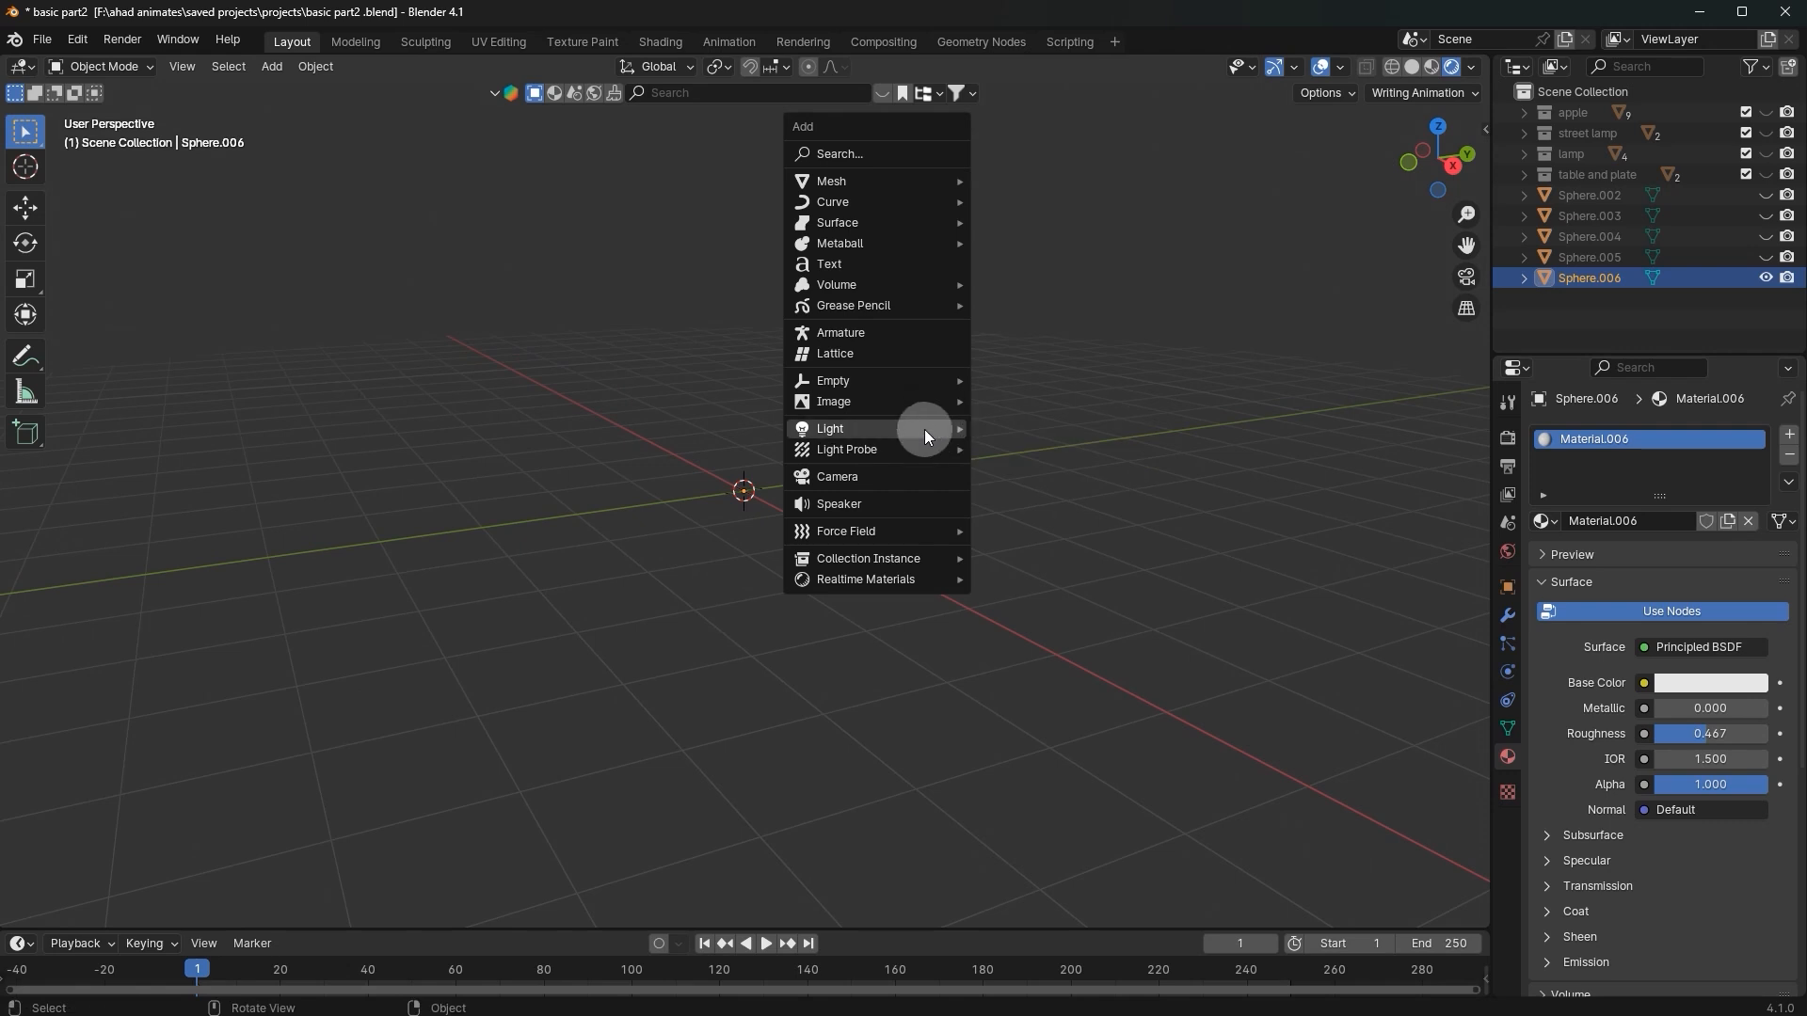
left_click(1047, 471)
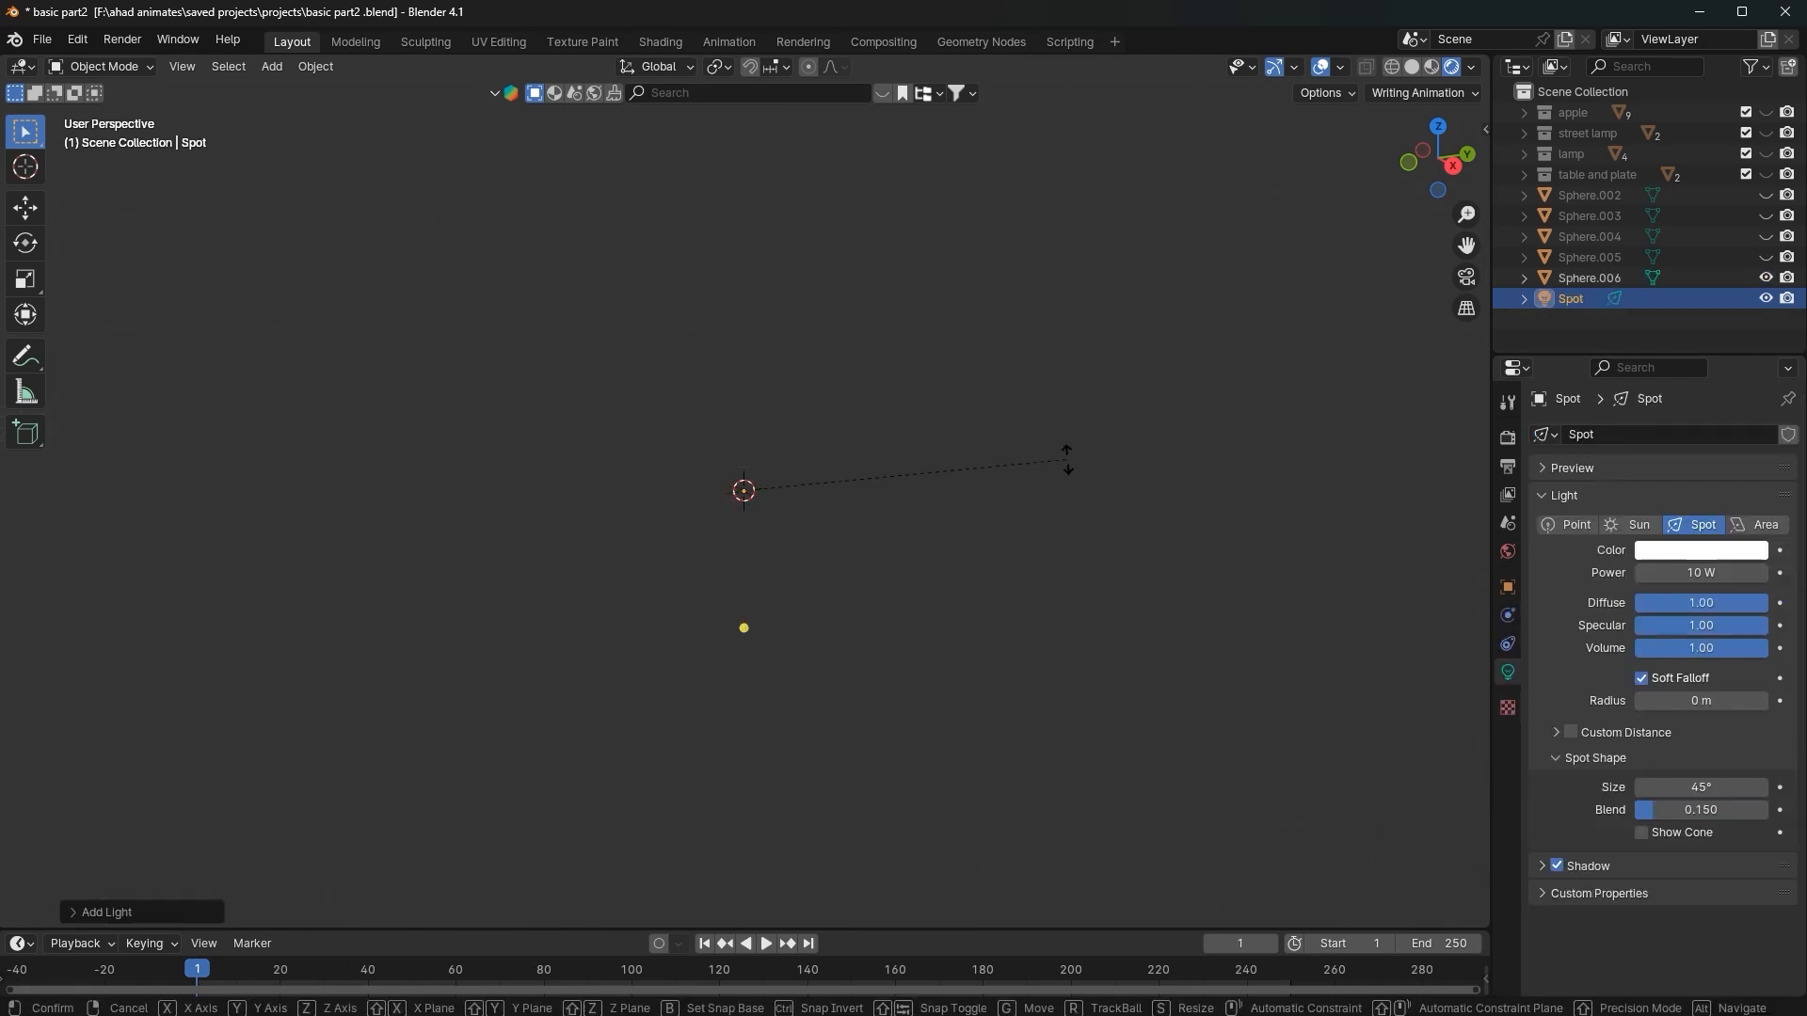
key("g")
key("z")
left_click(1044, 254)
middle_click_drag(1045, 254, 1071, 521)
Step: Raise the Spot light's power to about 2167.3 W
mouse_move(1764, 577)
left_mouse_down()
mouse_move(1799, 576)
mouse_move(1751, 574)
mouse_move(1784, 574)
left_mouse_up()
middle_click_drag(892, 411, 761, 501)
key("r")
key("Escape")
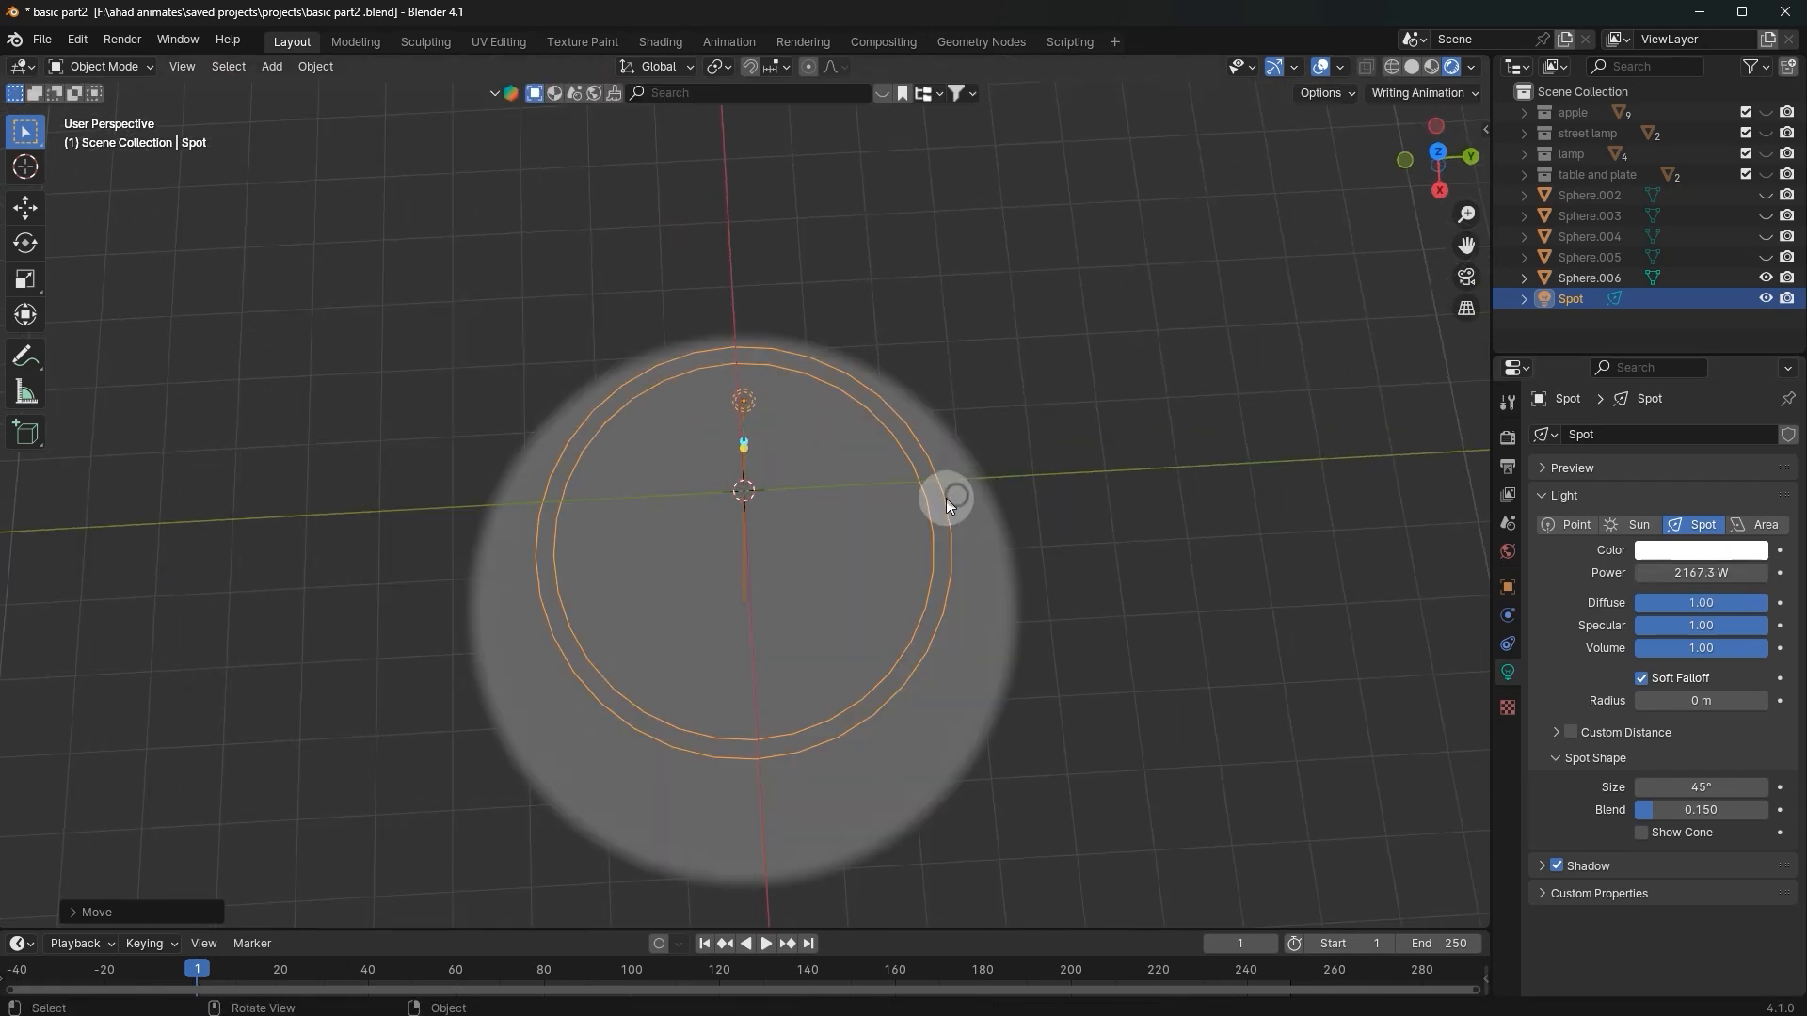
Step: Rotate the Spot light freely with the trackball to tilt its beam diagonally downward onto the sphere's inner surface
key("r")
key("r")
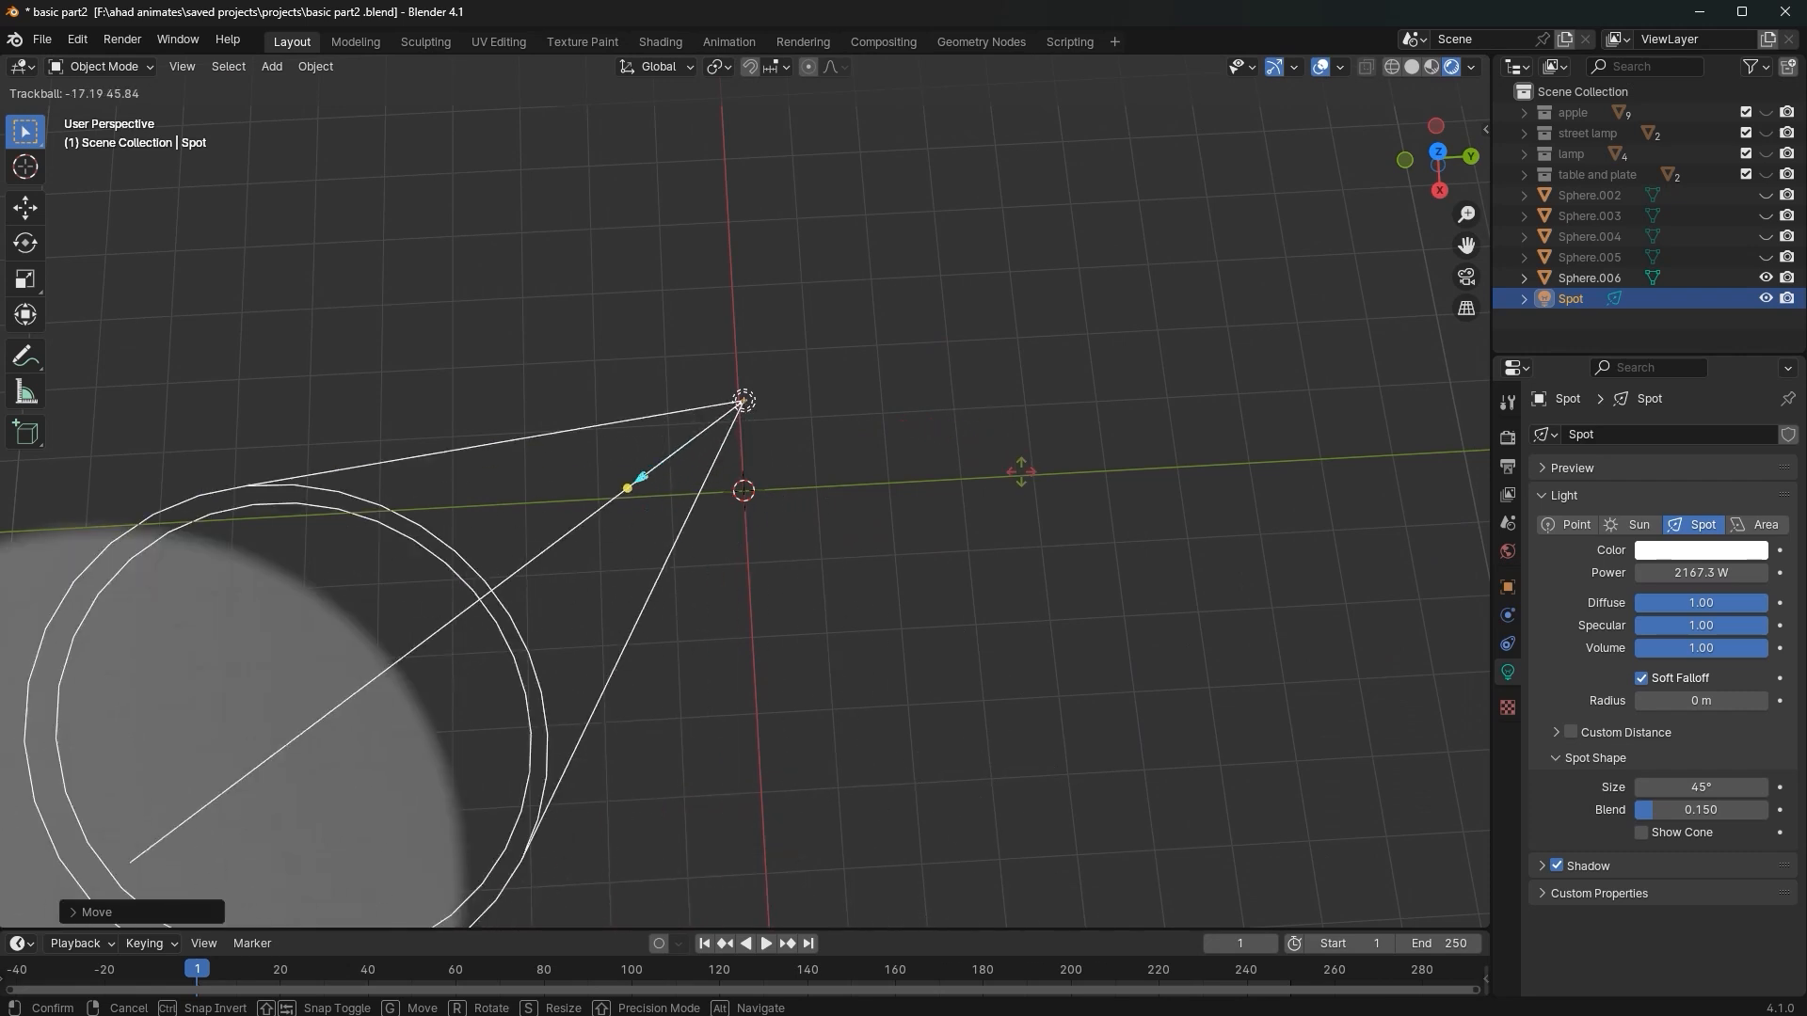
right_click(1018, 520)
middle_click_drag(949, 470, 980, 291)
key("r")
key("r")
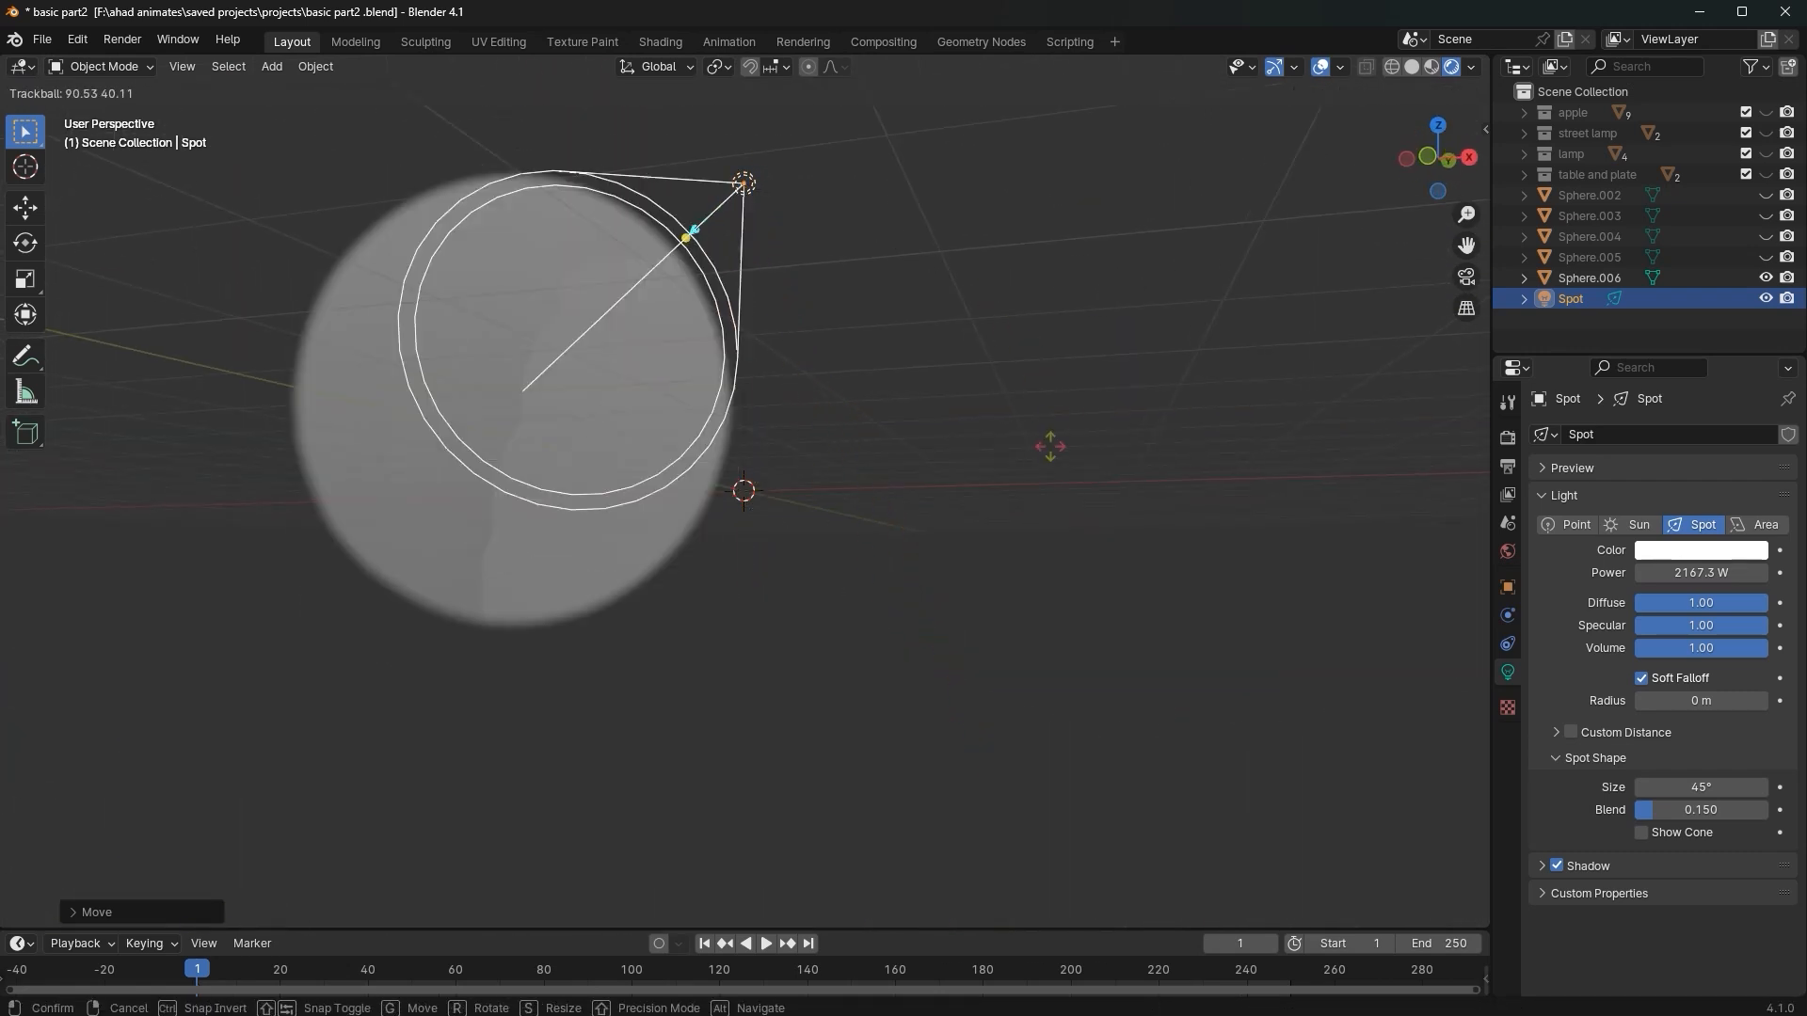
left_click(989, 320)
Step: Add a cube at the scene origin and hide the viewport toolbar
key("shift+a")
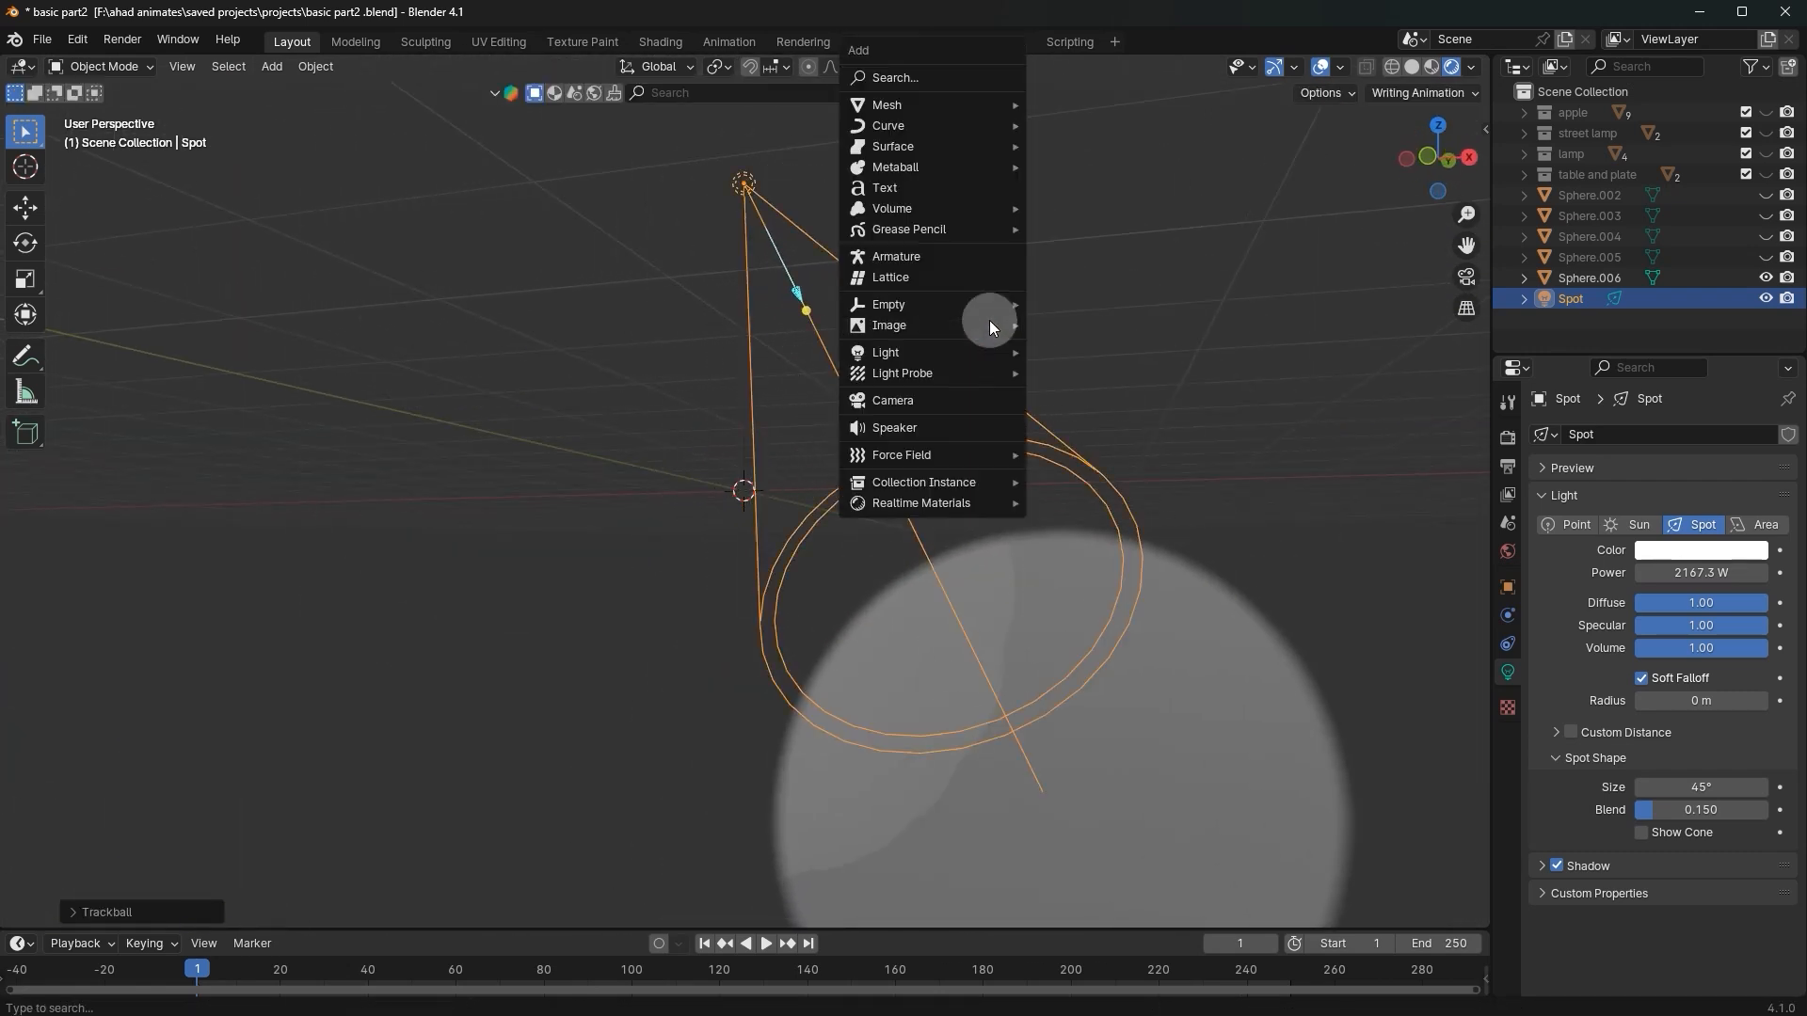
mouse_move(988, 106)
left_click(1082, 126)
key("t")
middle_click_drag(1199, 500, 767, 425)
left_click(1109, 542)
key("ctrl+z")
Step: Move the cube freehand into the Spot light's beam, casting a shadow on the sphere's inner surface
key("z")
key("g")
key("z")
right_click(817, 429)
key("g")
left_click(1130, 565)
middle_click_drag(1098, 546, 1325, 438)
scroll(1035, 489, "down", 3)
key("g")
left_click(842, 561)
Step: Reposition the cube freehand slightly closer to the Spot light, keeping it inside the beam
middle_click_drag(857, 516, 715, 625)
scroll(1086, 461, "up", 4)
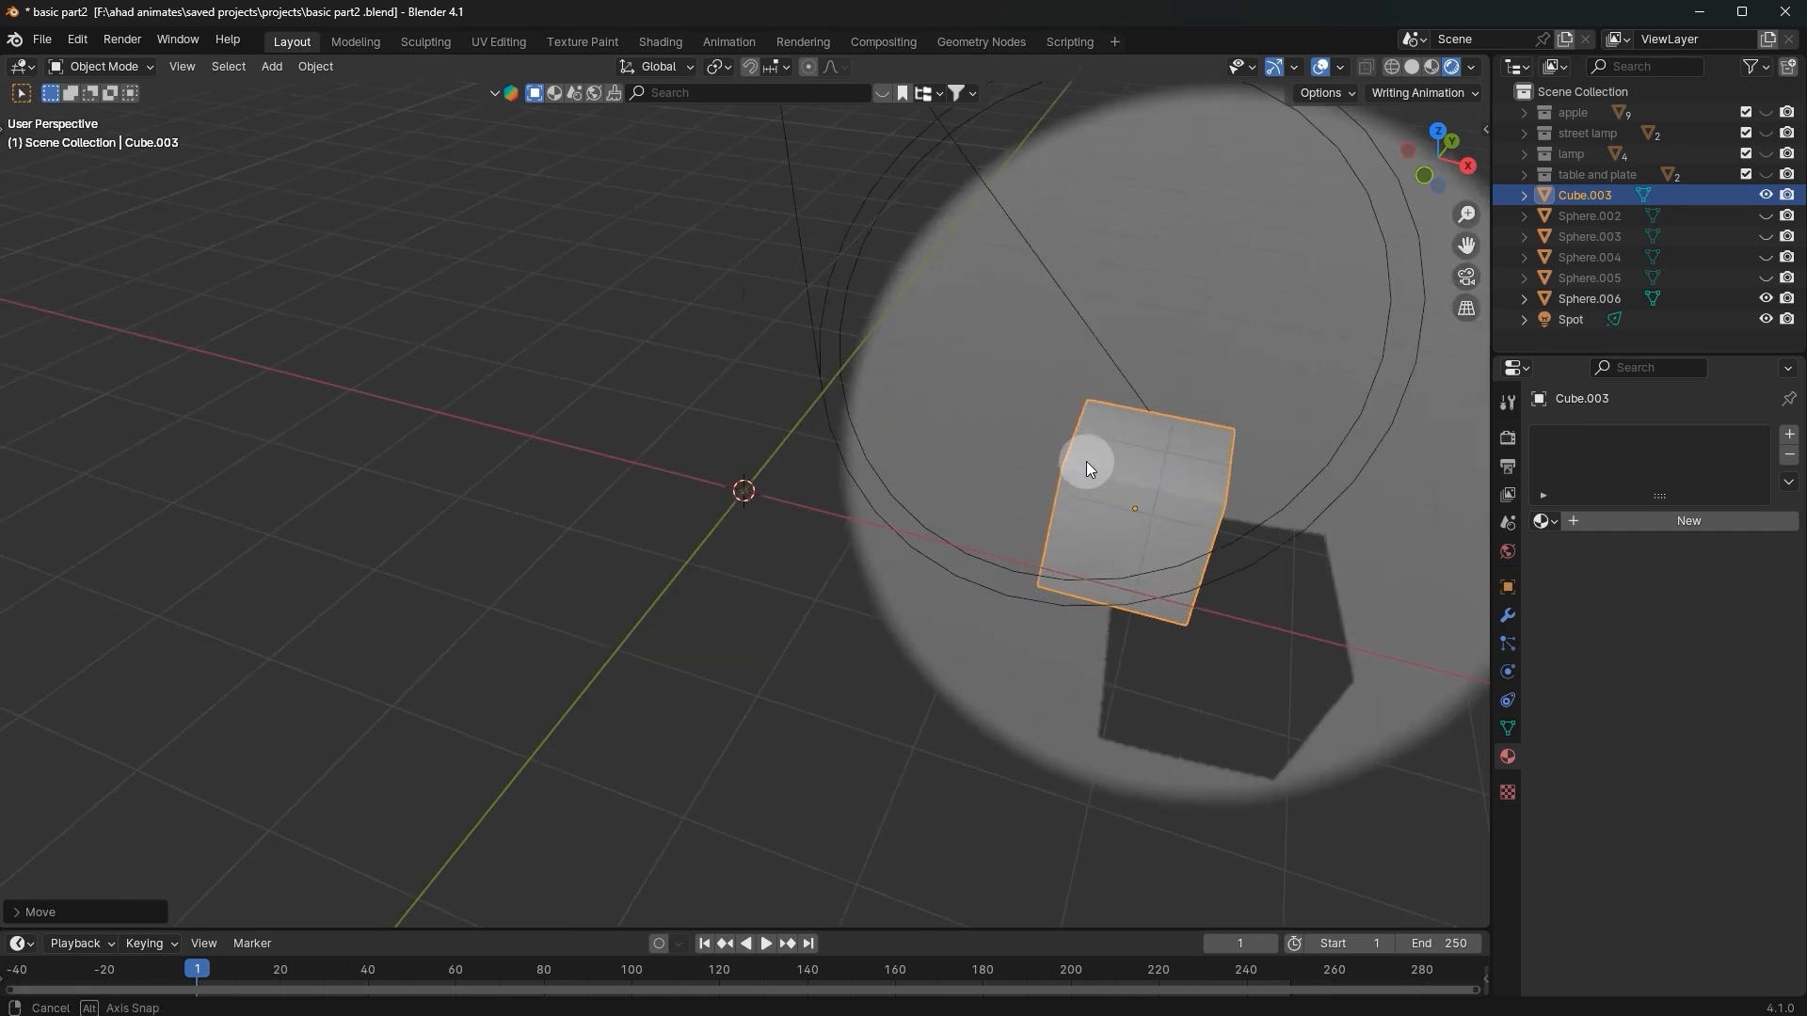
middle_click_drag(1086, 461, 1121, 435)
key("g")
left_click(1105, 314)
Step: Rotate the cube freehand in the Spot light's beam, then delete the cube
key("r")
key("r")
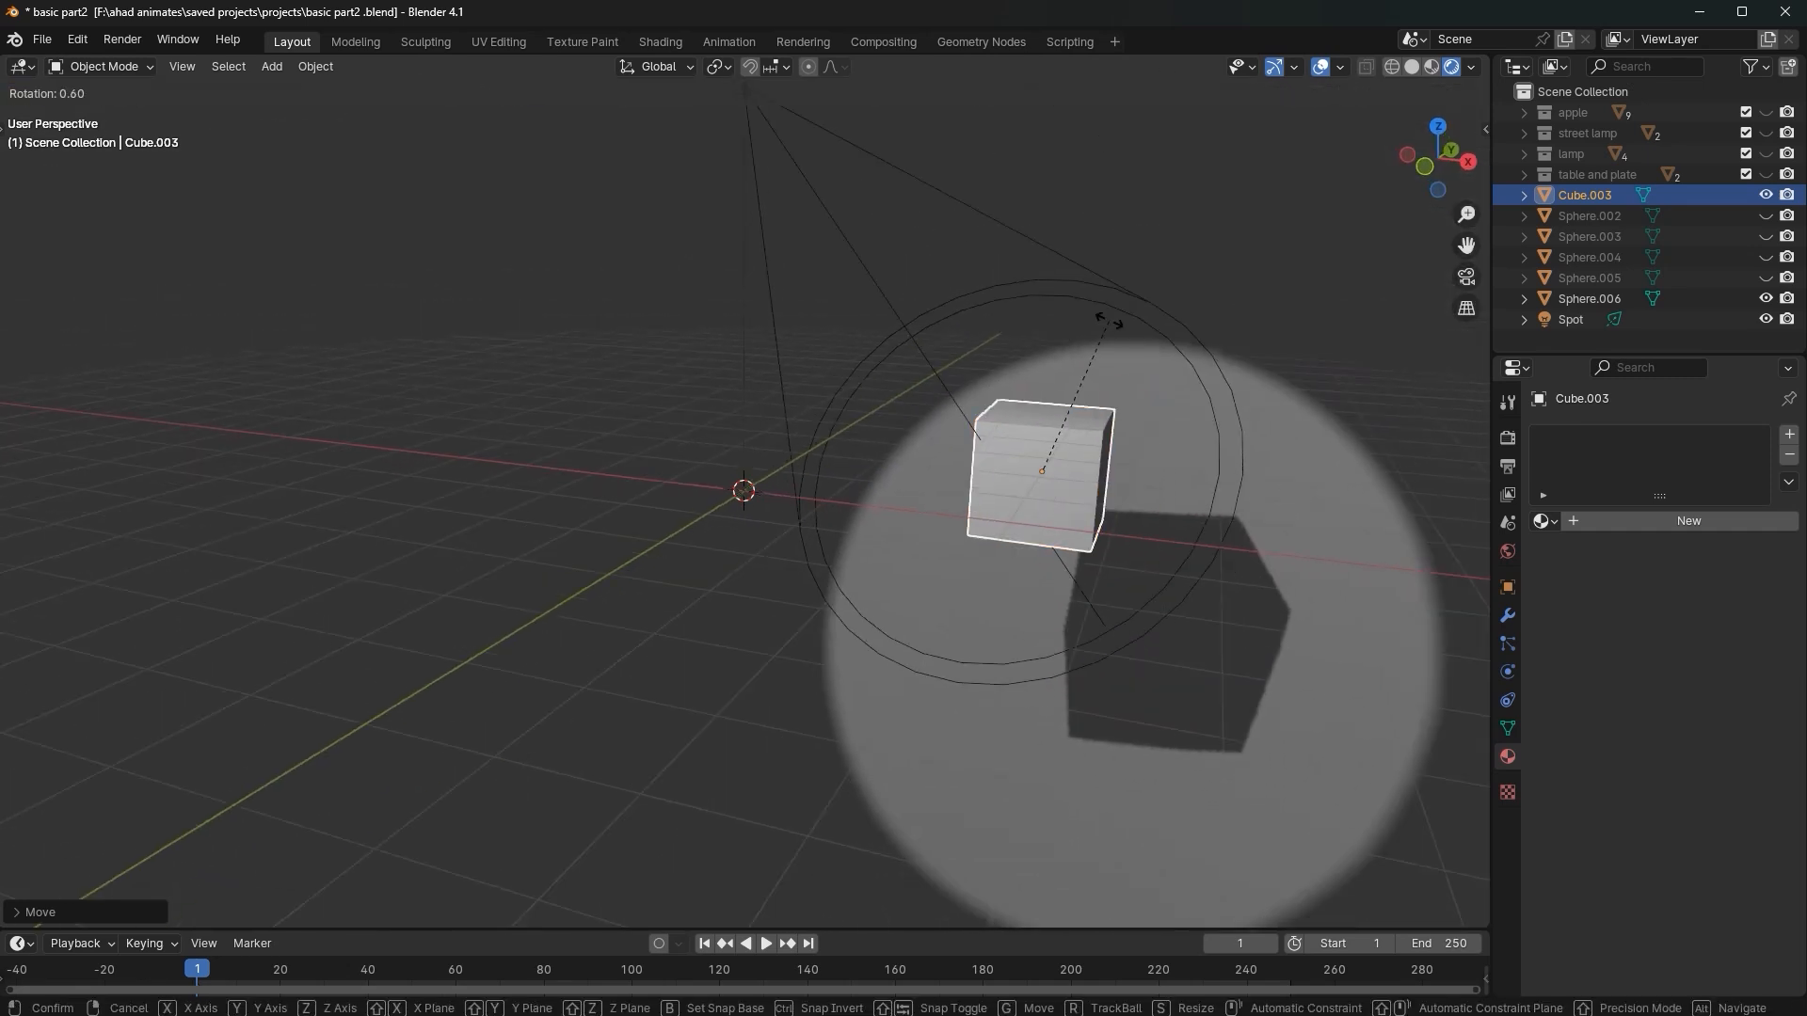
left_click(1099, 463)
key("Delete")
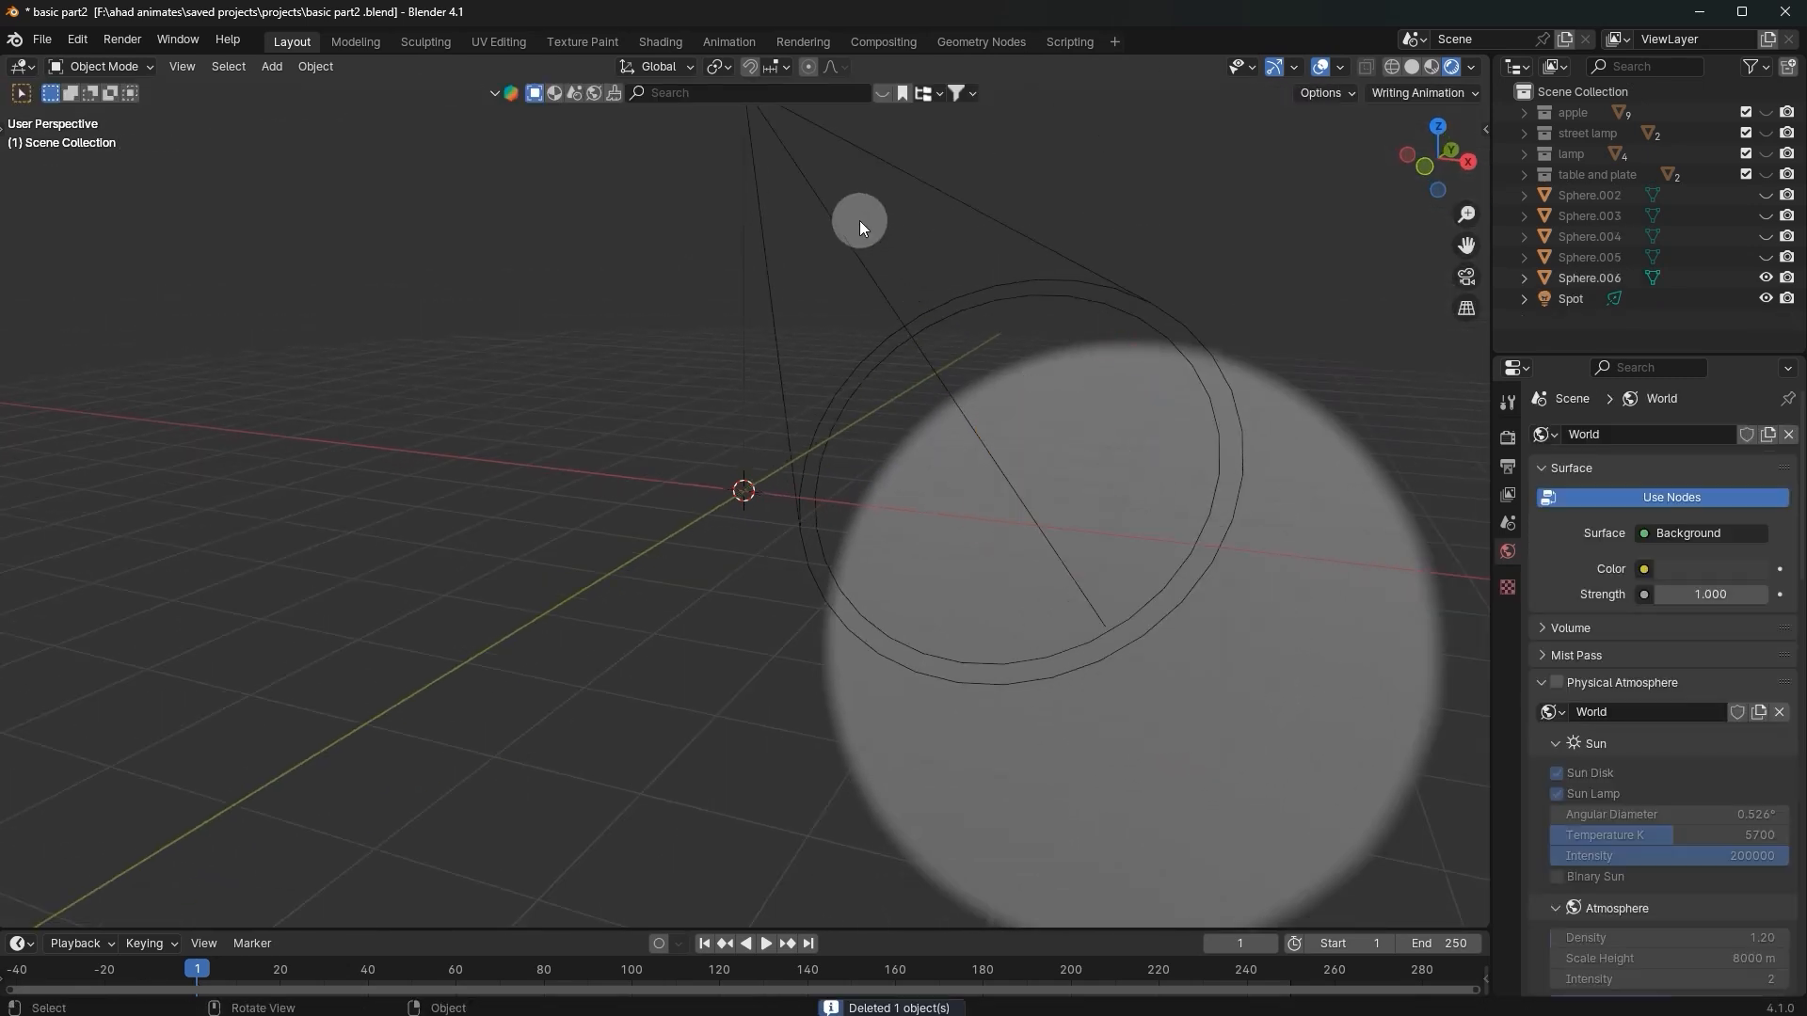
Step: Swing the Spot light's beam with a trackball rotation, then delete the Spot light
left_click(912, 179)
key("r")
key("r")
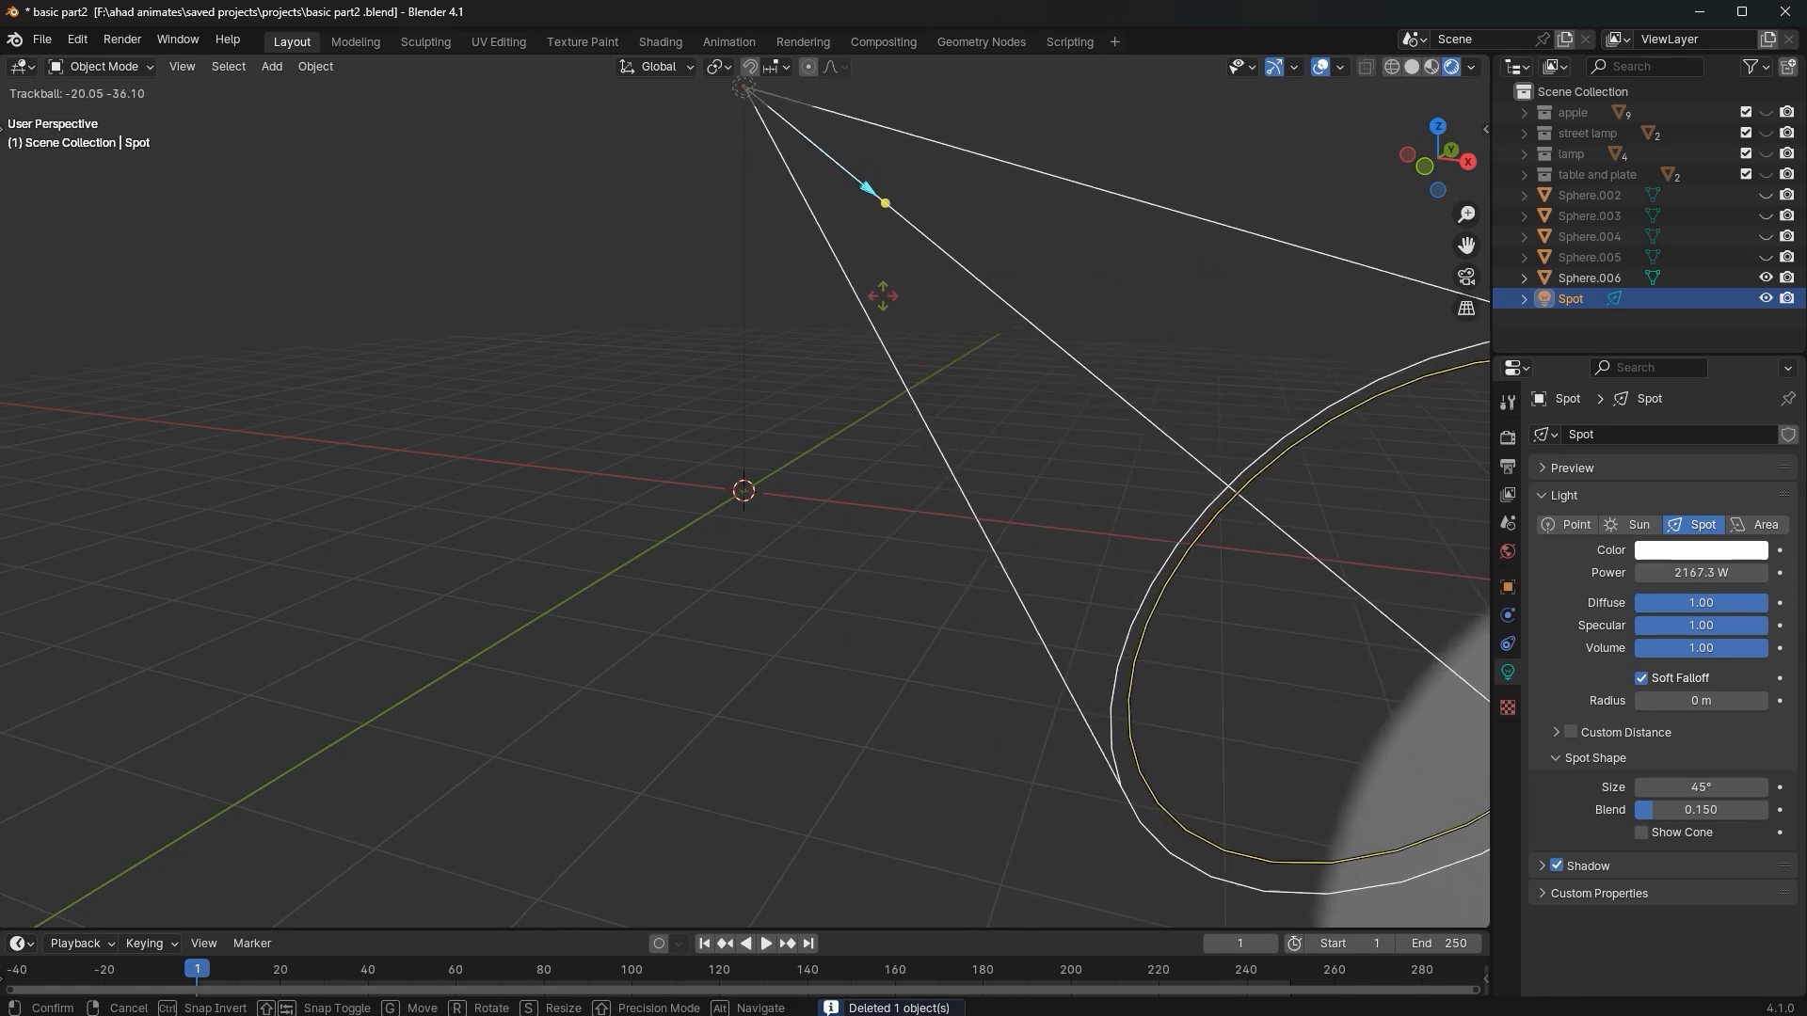
left_click(822, 369)
key("Delete")
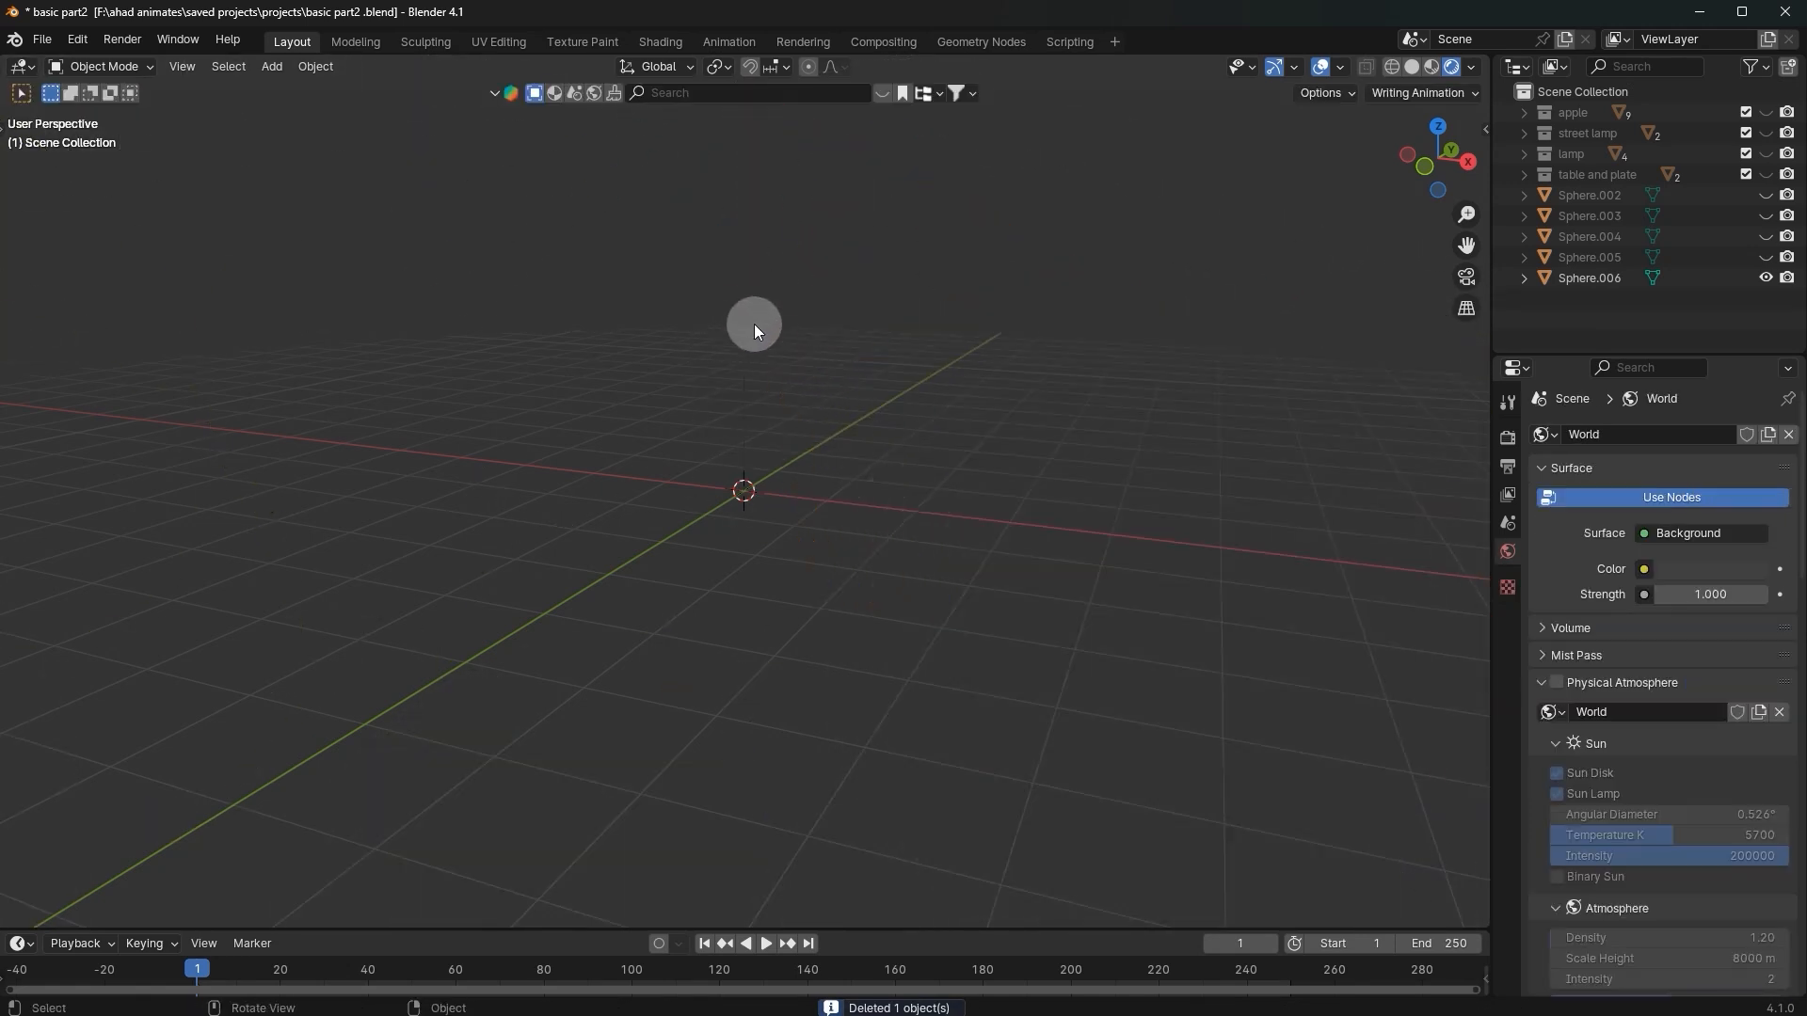
Step: Add an Area light at the scene origin
middle_click_drag(747, 311, 708, 380)
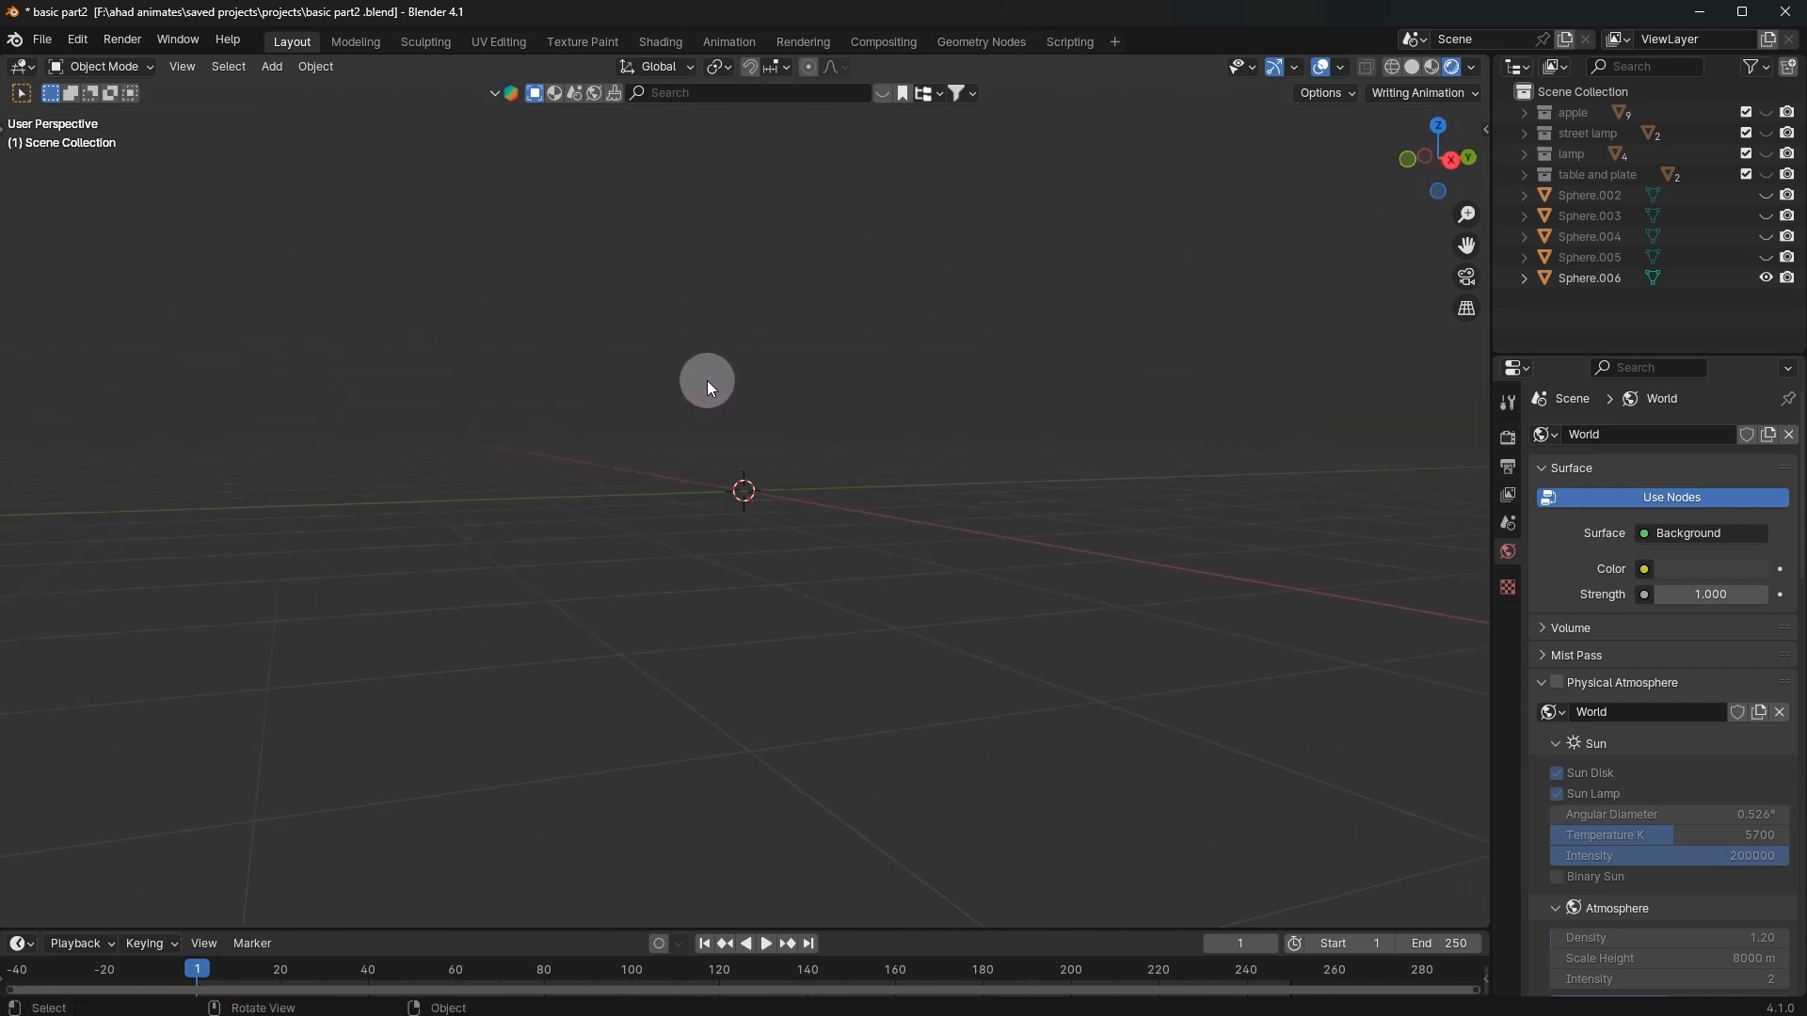
key("shift+a")
mouse_move(592, 635)
left_click(806, 707)
middle_click_drag(806, 707, 879, 376)
Step: Try rotating the Area light freehand about the global X axis, then undo the rotation
key("r")
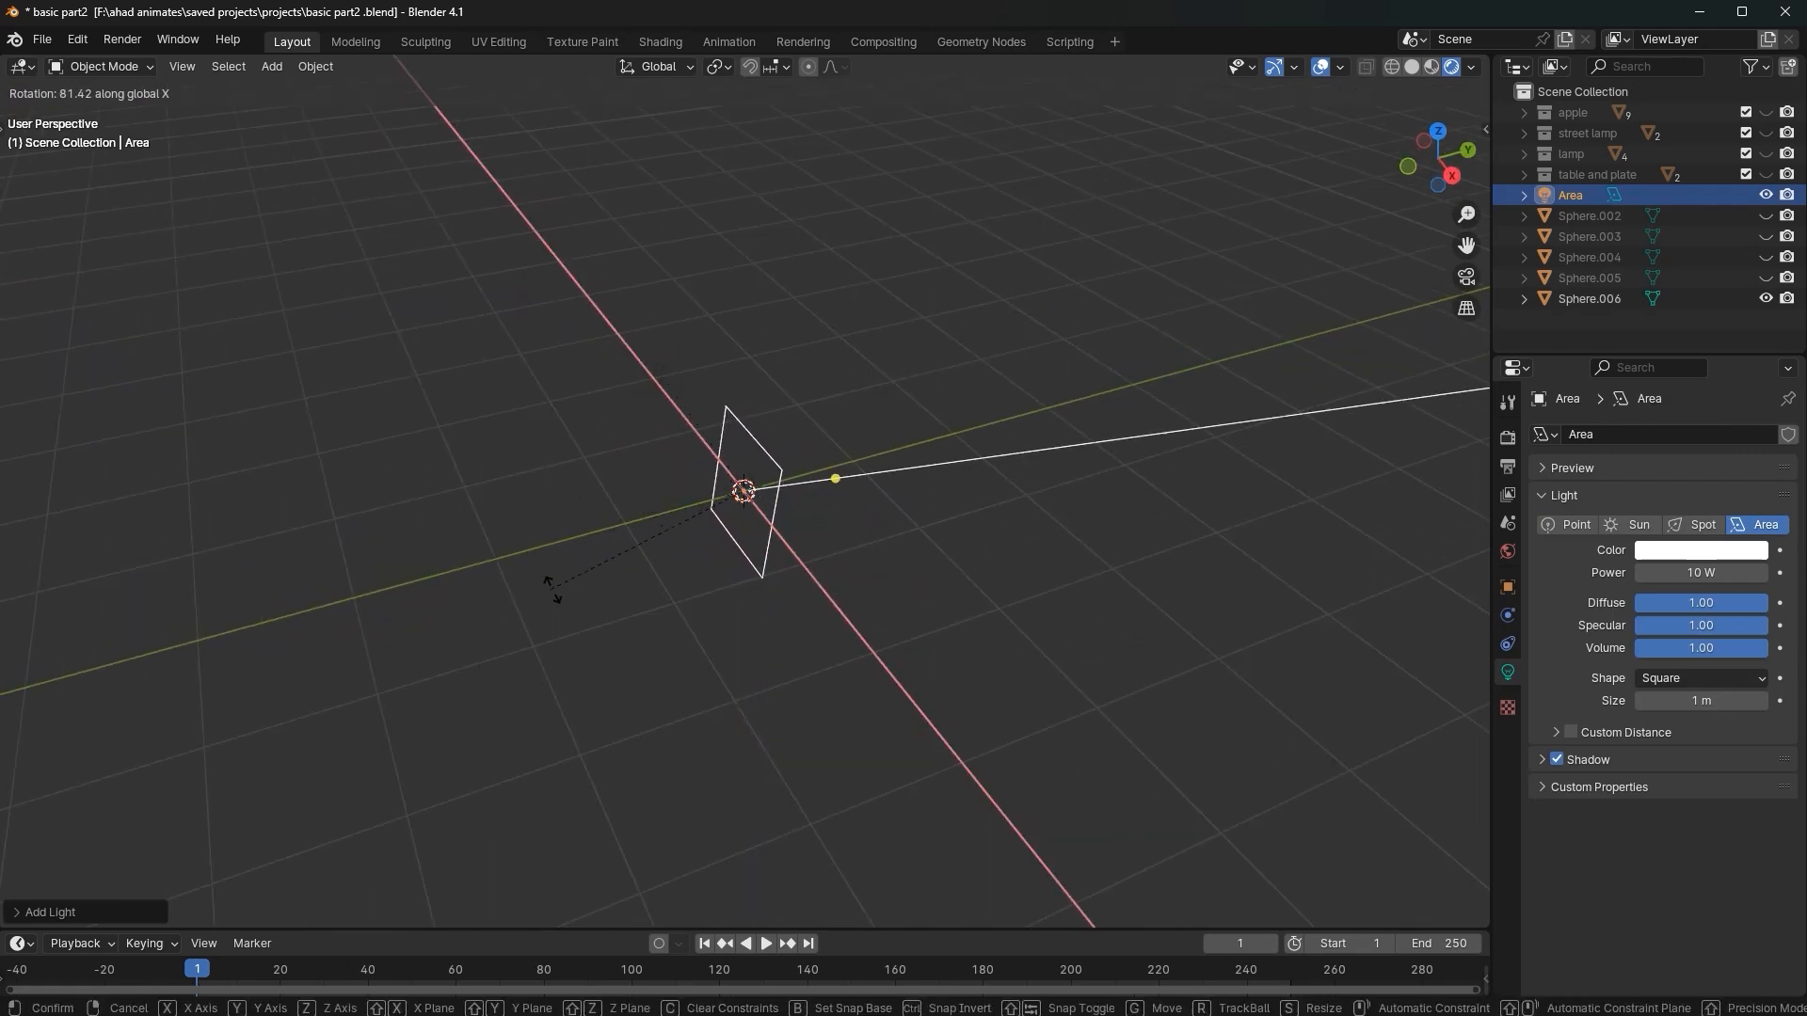
left_click(570, 610)
key("ctrl+z")
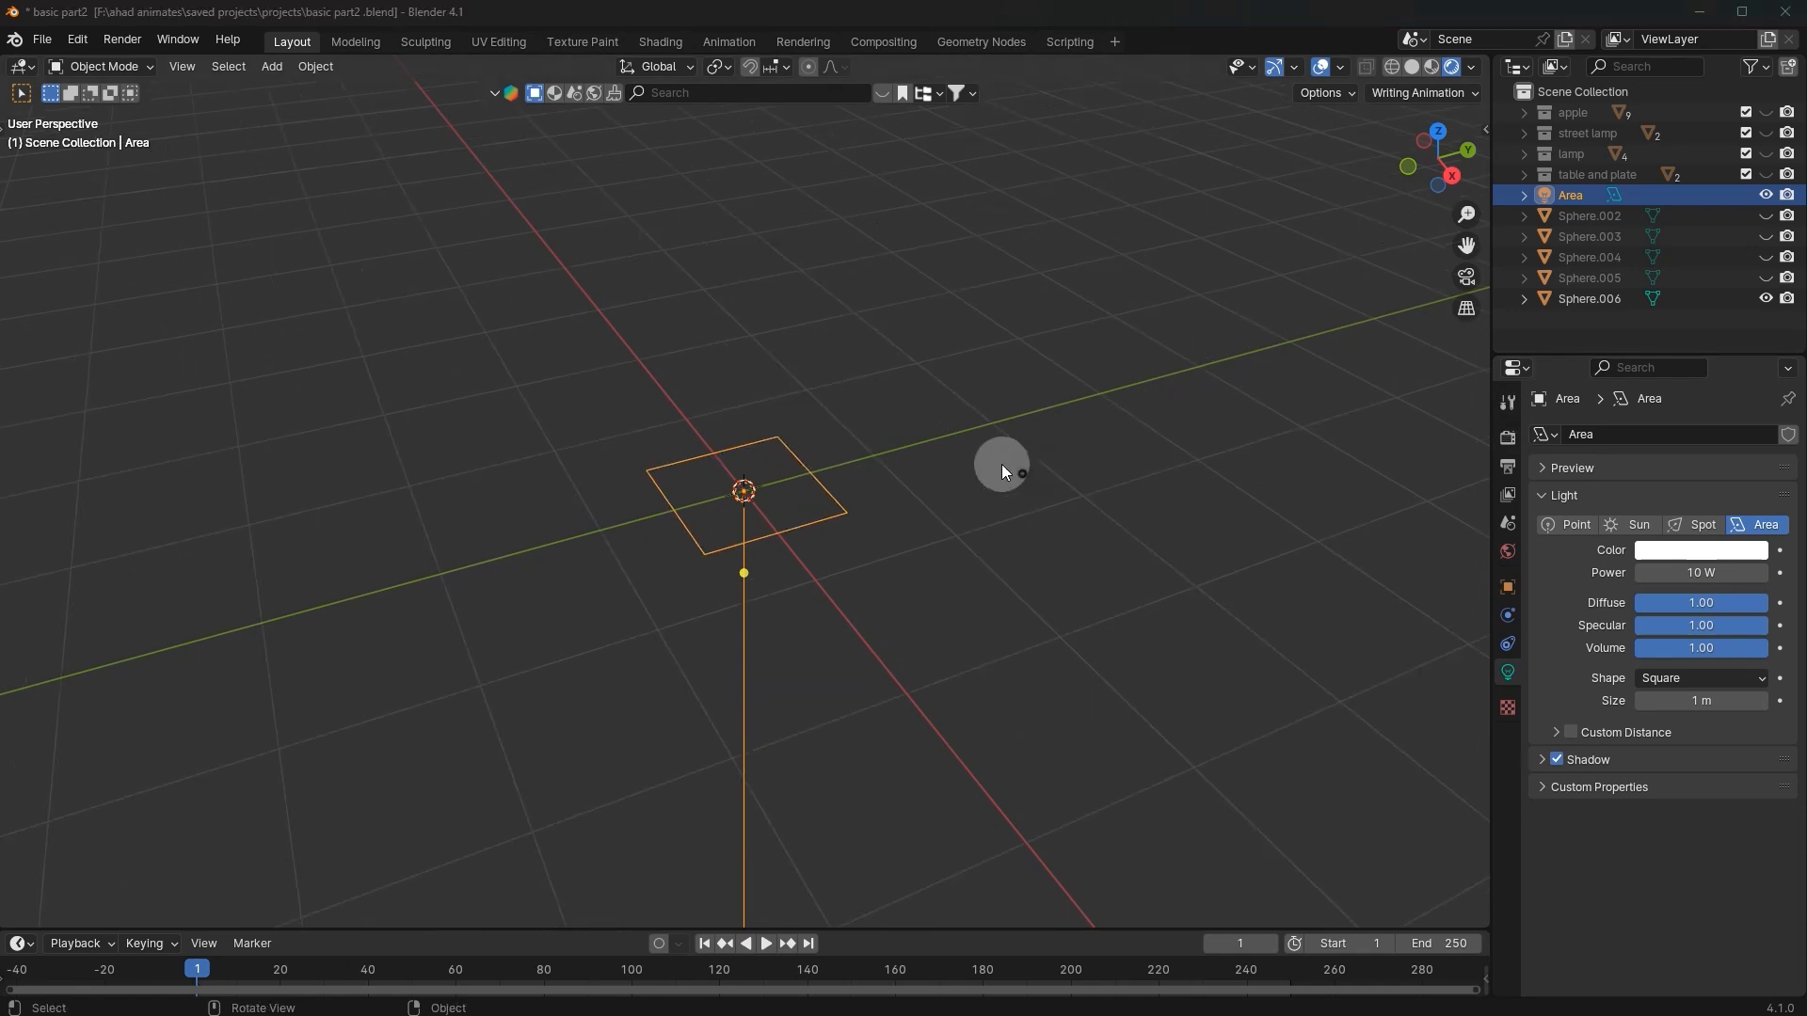
Step: Raise the Area light's power to about 571.6 W and rotate it about the X axis to face sideways
left_click_drag(1685, 573, 1778, 572)
key("r")
key("x")
left_click(730, 305)
middle_click_drag(730, 306, 515, 275)
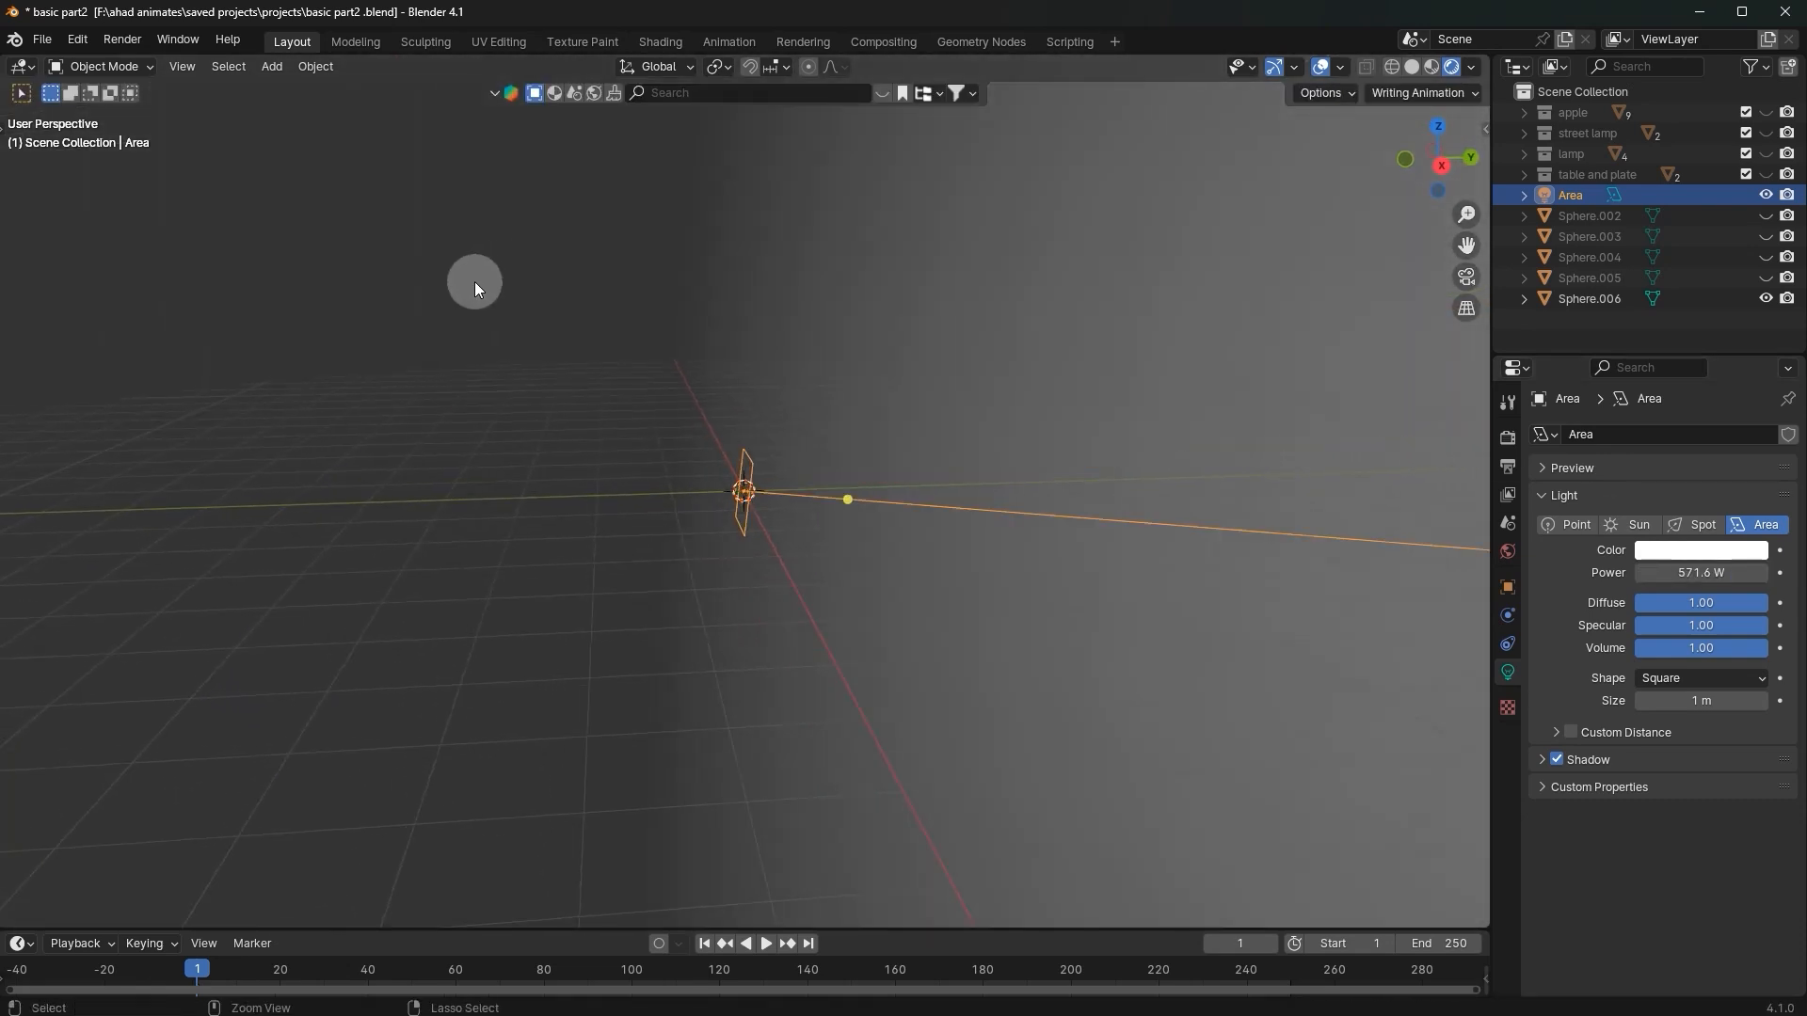
Step: Hide the Area light, try a Point light at the origin with increased power for comparison, and delete it
key("h")
key("shift+a")
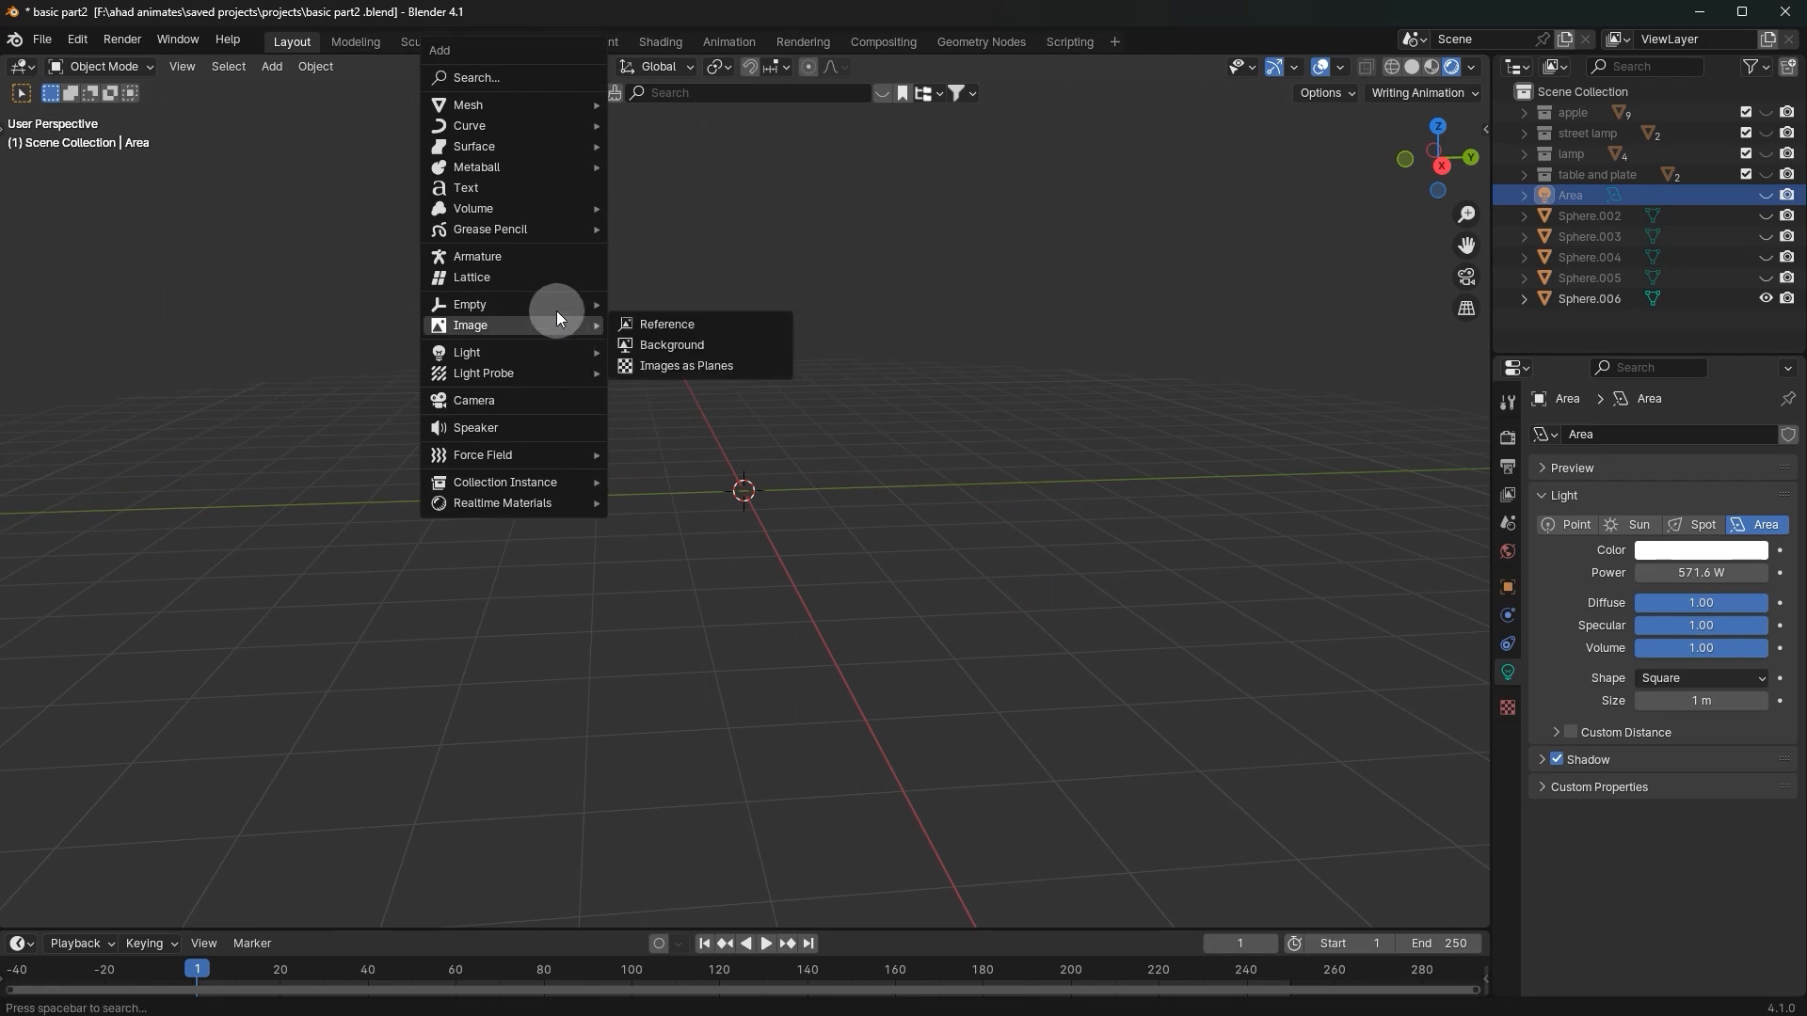
mouse_move(546, 348)
left_click(657, 354)
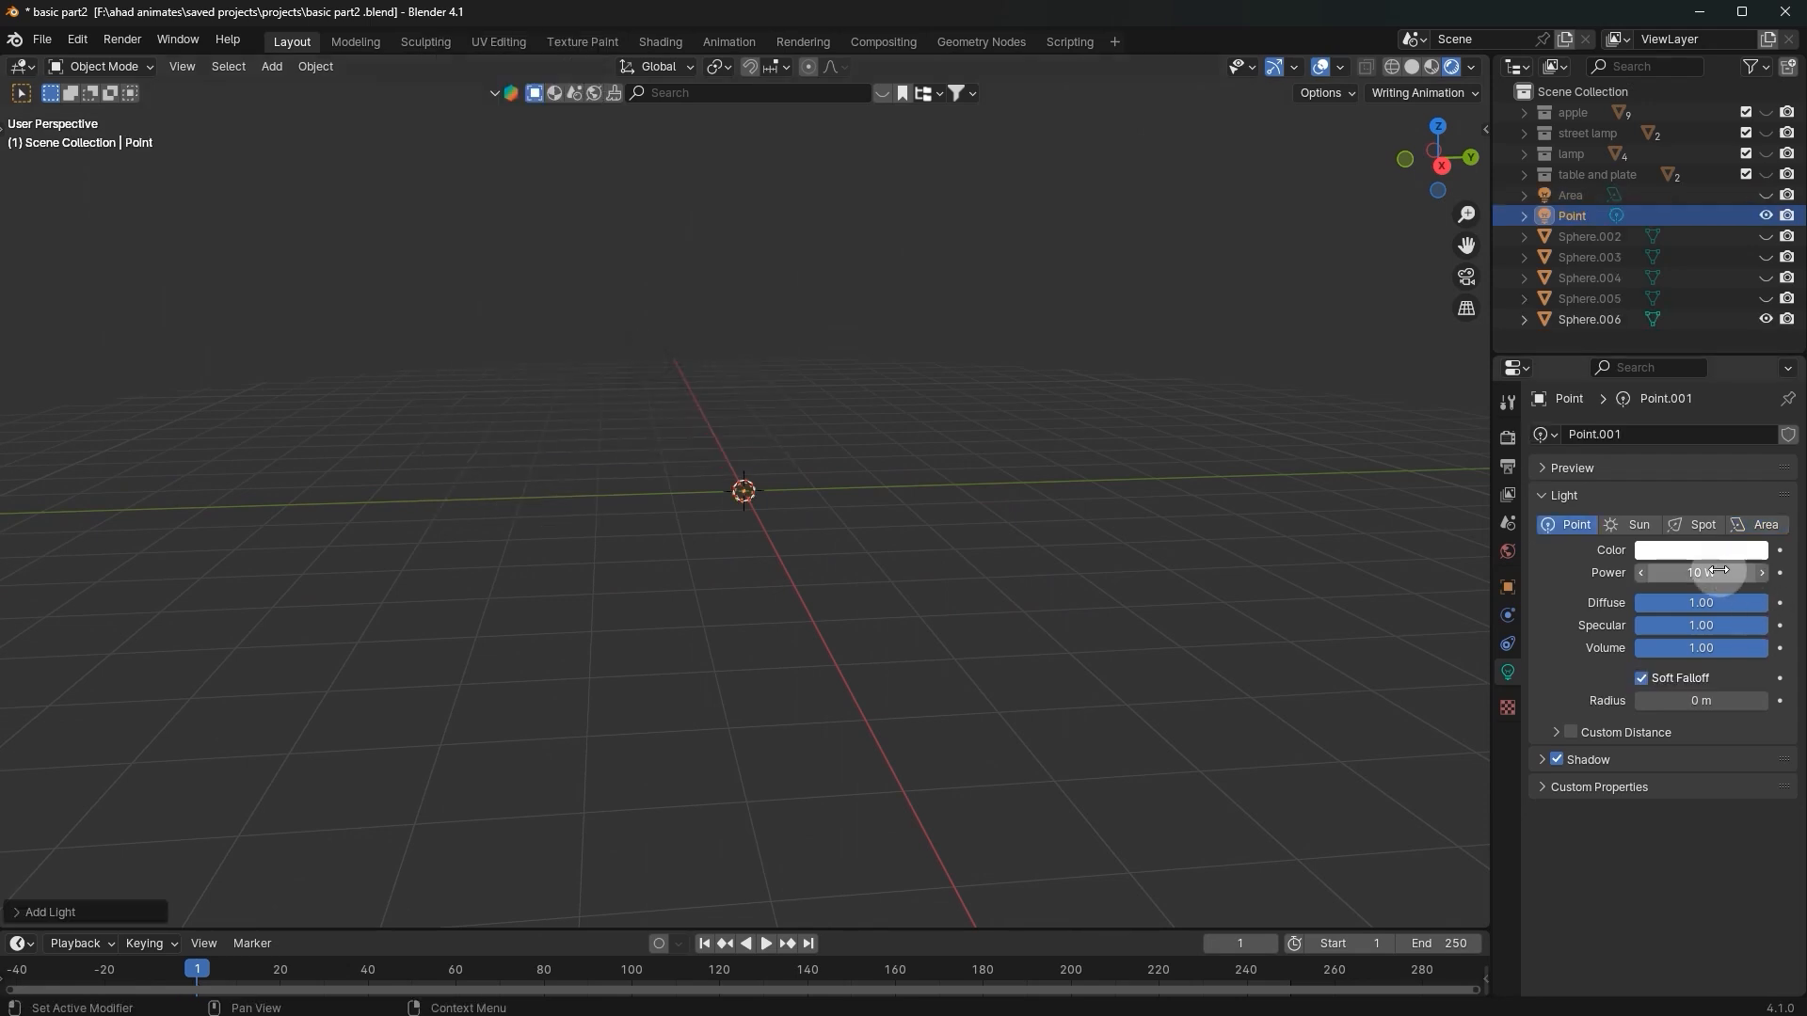
left_click_drag(1700, 573, 1769, 573)
middle_click_drag(584, 442, 677, 382)
key("Delete")
Step: Reveal all hidden objects, then hide the four material spheres again
key("alt+h")
left_click(915, 427)
left_click(602, 461, "shift")
left_click(282, 461, "shift")
left_click(1307, 442, "shift")
key("h")
Step: Try scaling the Area light up freehand to compare its lighting, then cancel the scaling
middle_click_drag(1296, 437, 806, 471)
left_click(750, 484)
middle_click_drag(992, 443, 852, 377)
key("s")
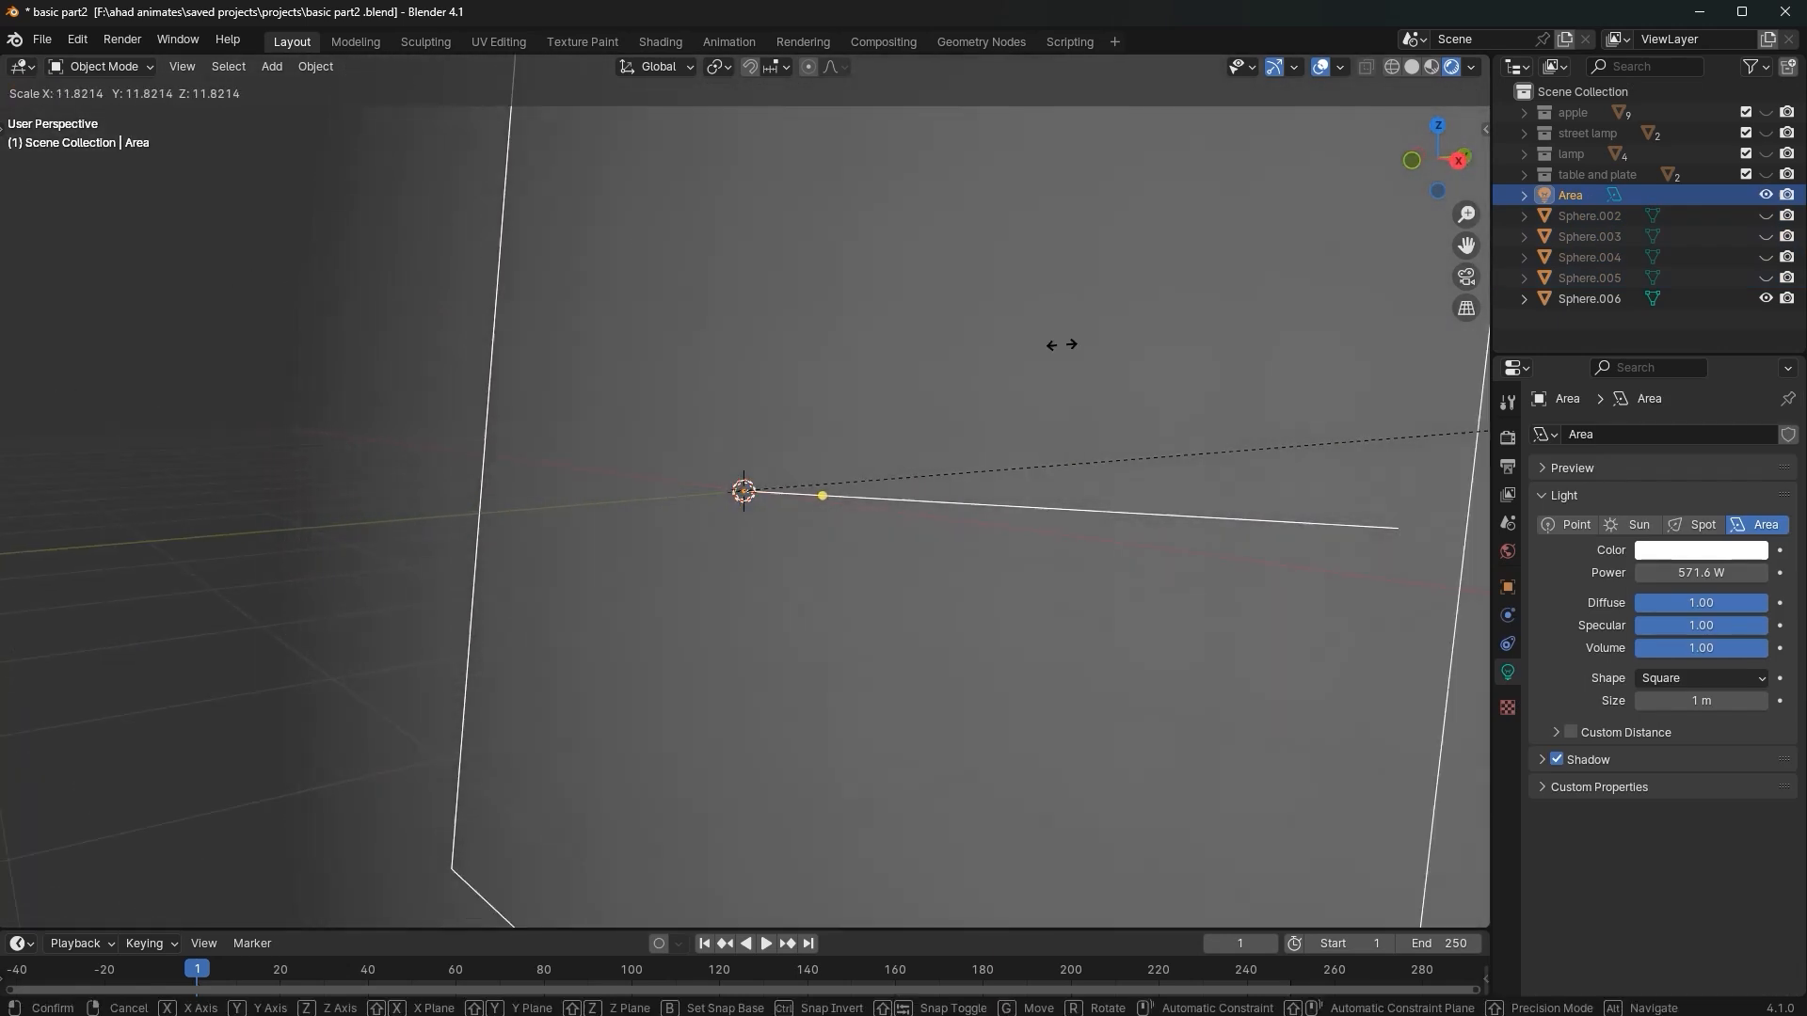
right_click(764, 339)
key("s")
right_click(824, 410)
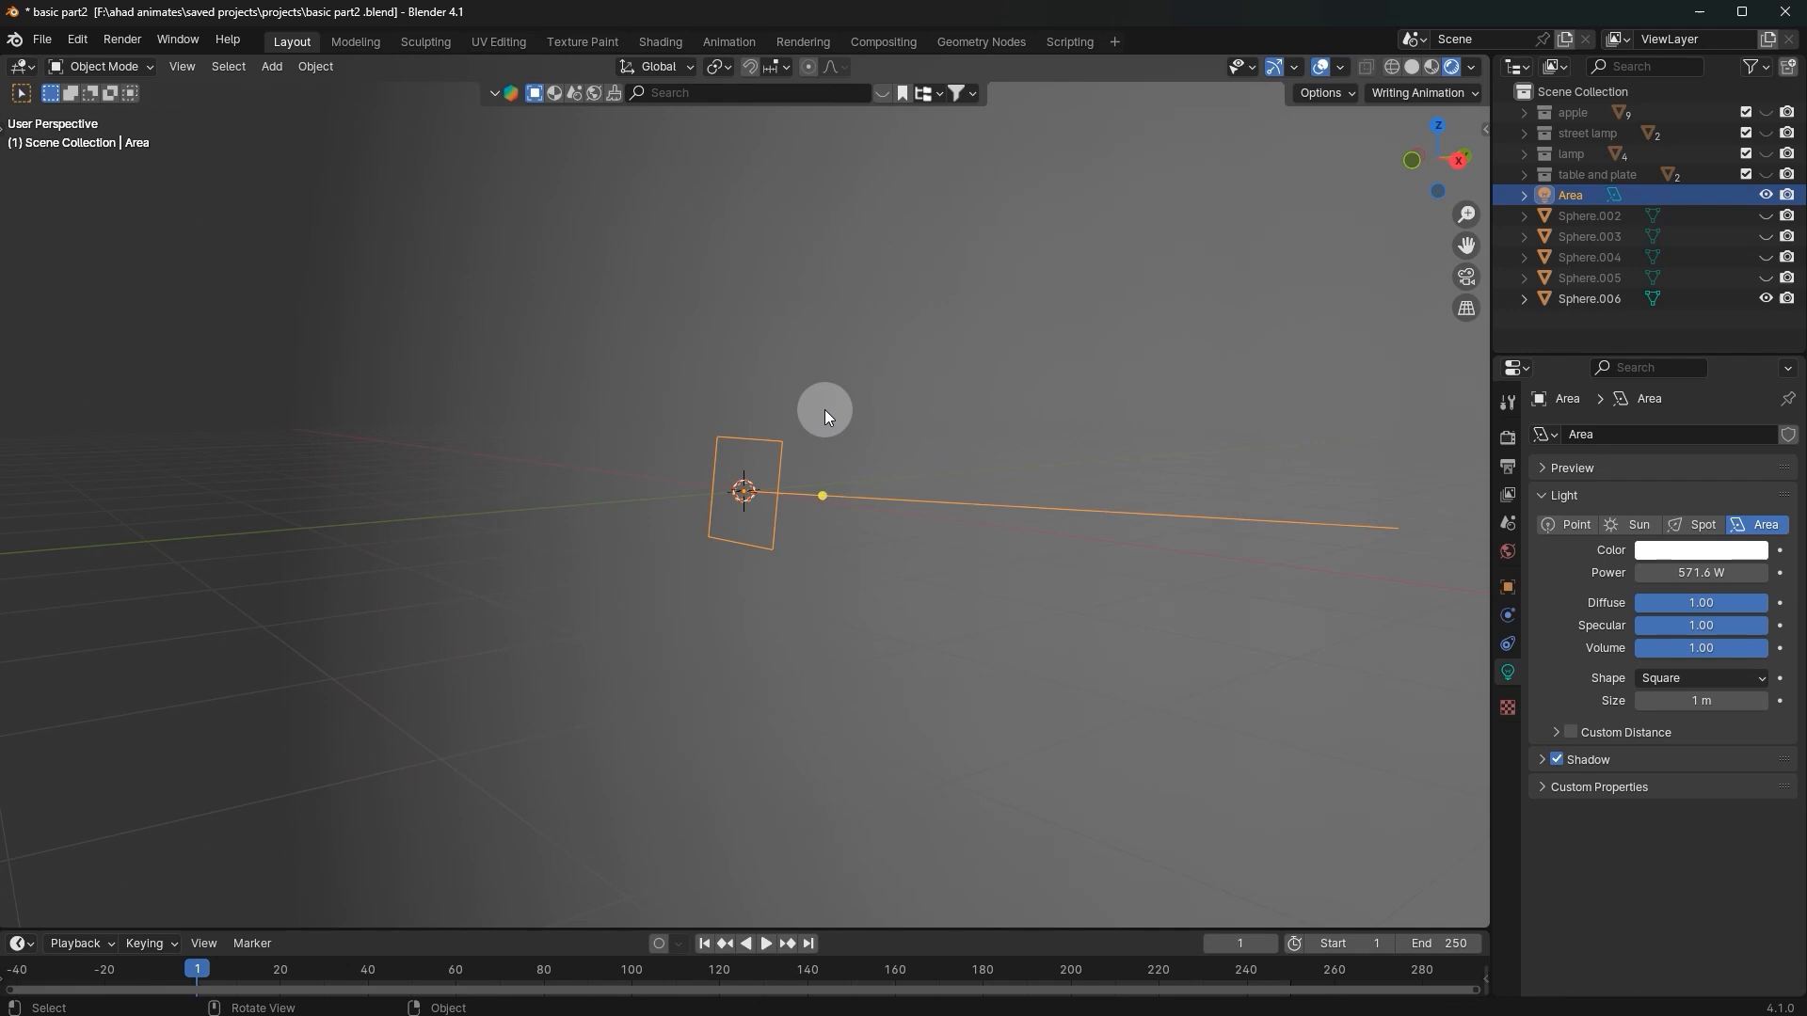
Step: Delete the Area light and the large sphere enclosing the scene
key("Delete")
left_click(963, 361)
key("Delete")
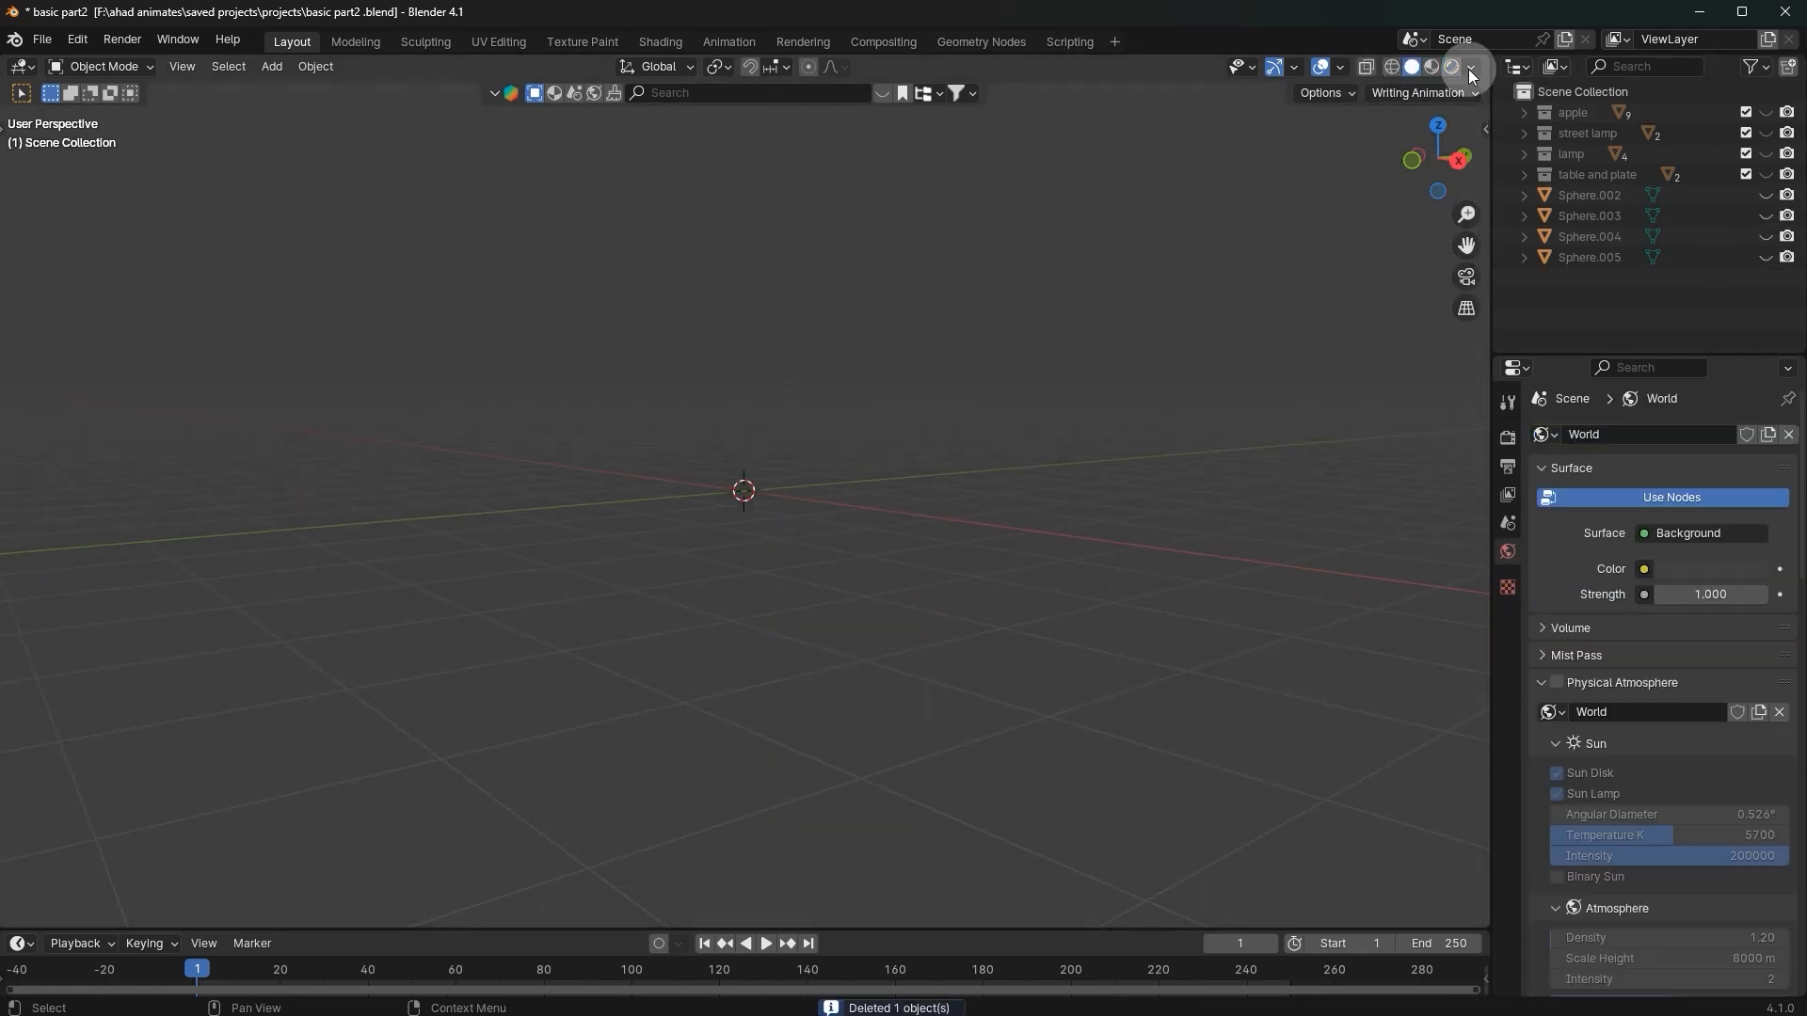
Step: Make the four material spheres visible and display the viewport in Material Preview shading
left_click_drag(1753, 200, 1752, 291)
scroll(1116, 436, "up", 3)
middle_click_drag(1116, 436, 888, 488)
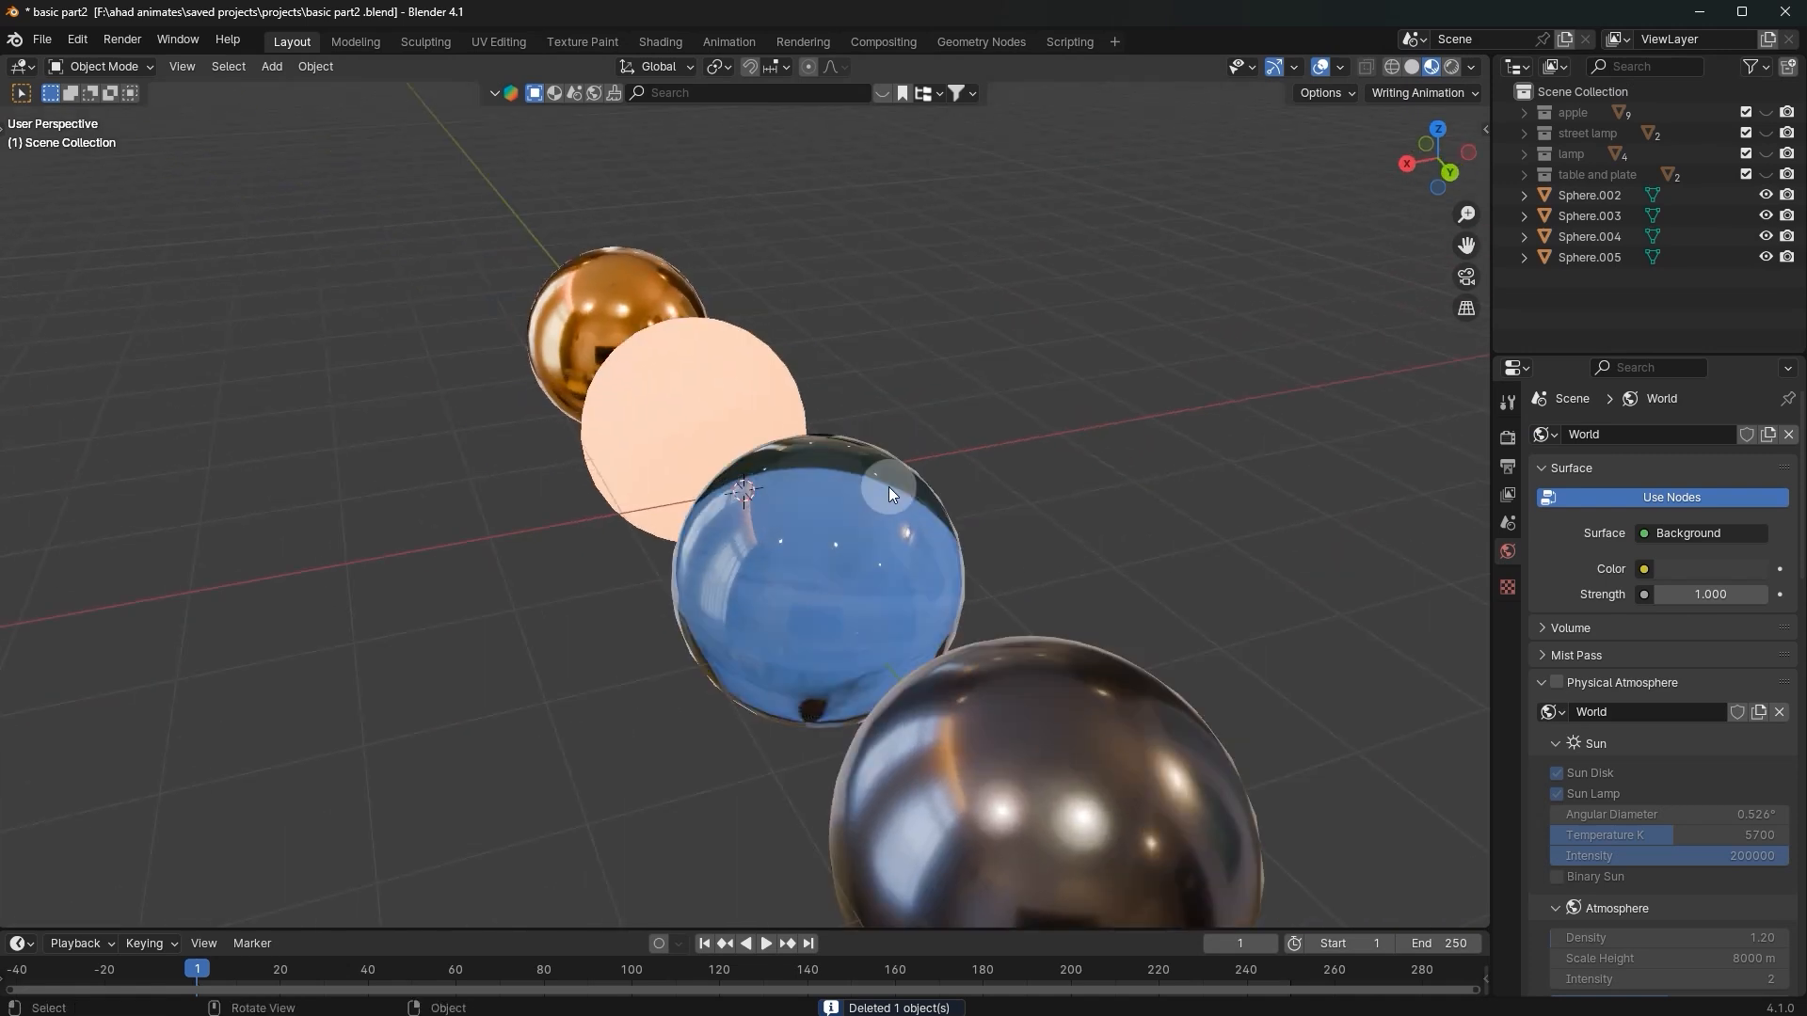
middle_click_drag(832, 363, 854, 341)
scroll(854, 340, "down", 1)
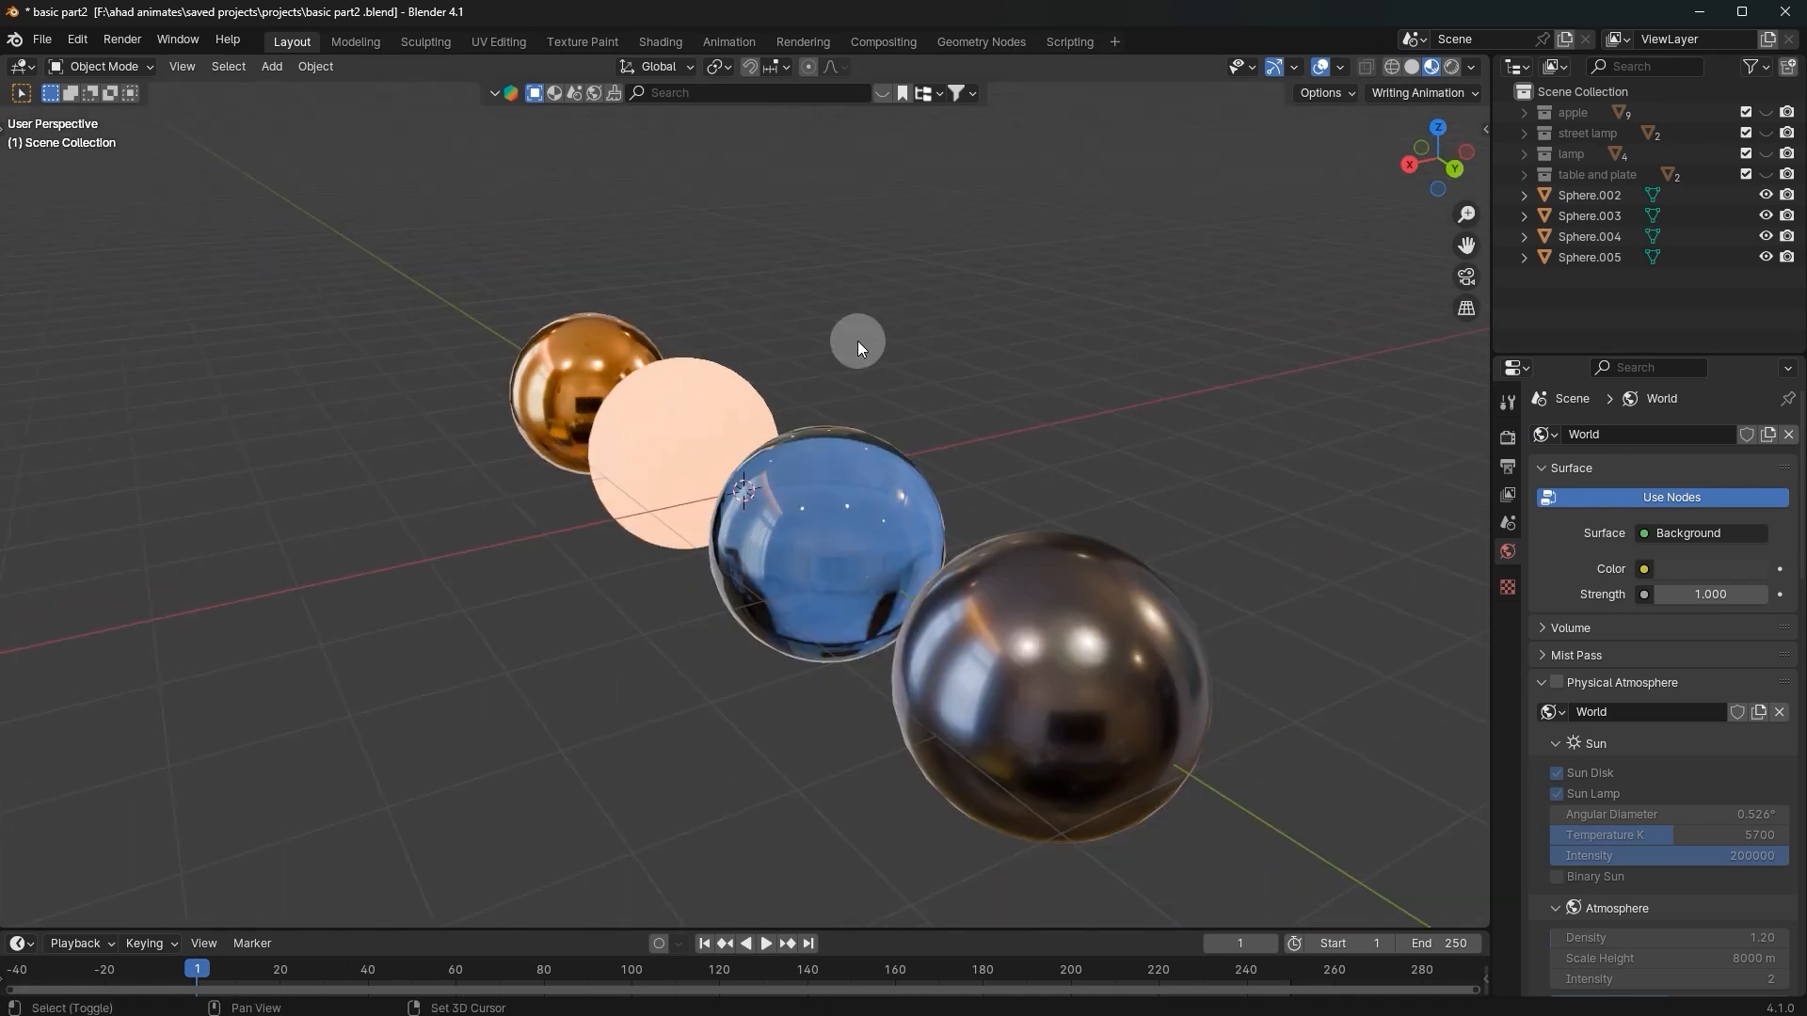
Step: Add a new Area light at the scene origin between the peach and blue spheres
key("shift+a")
mouse_move(861, 352)
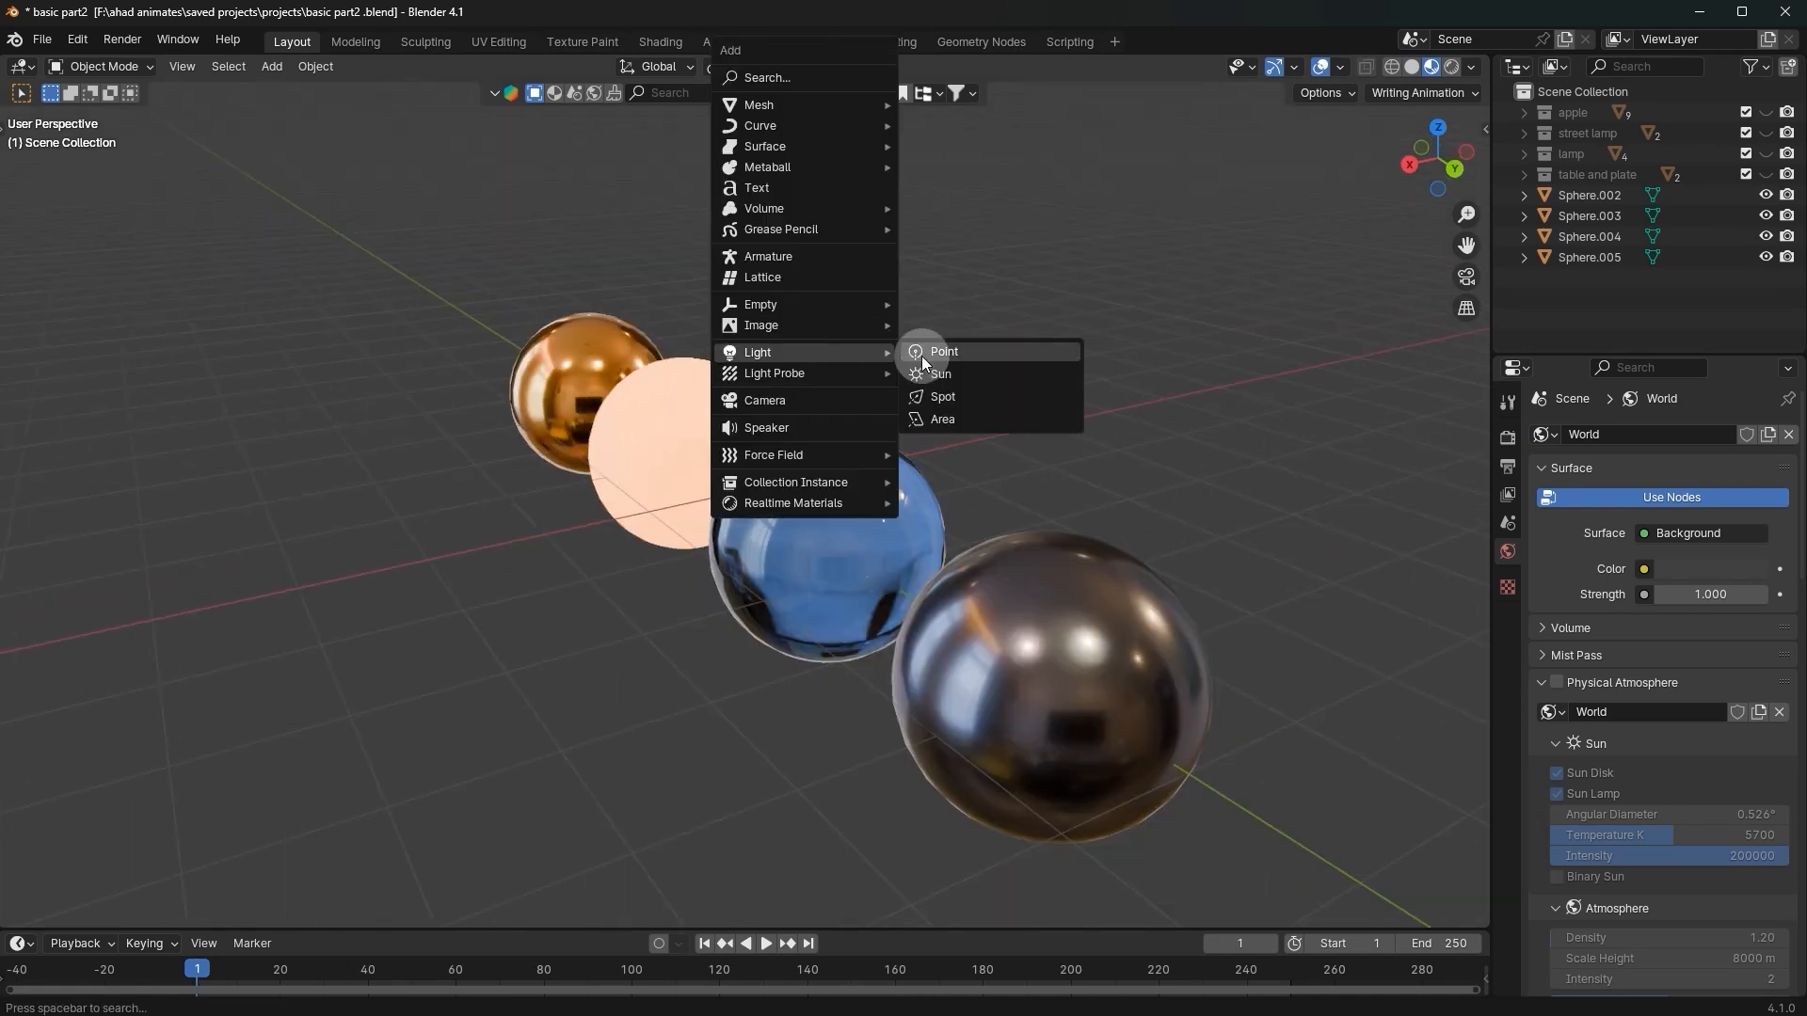
left_click(980, 421)
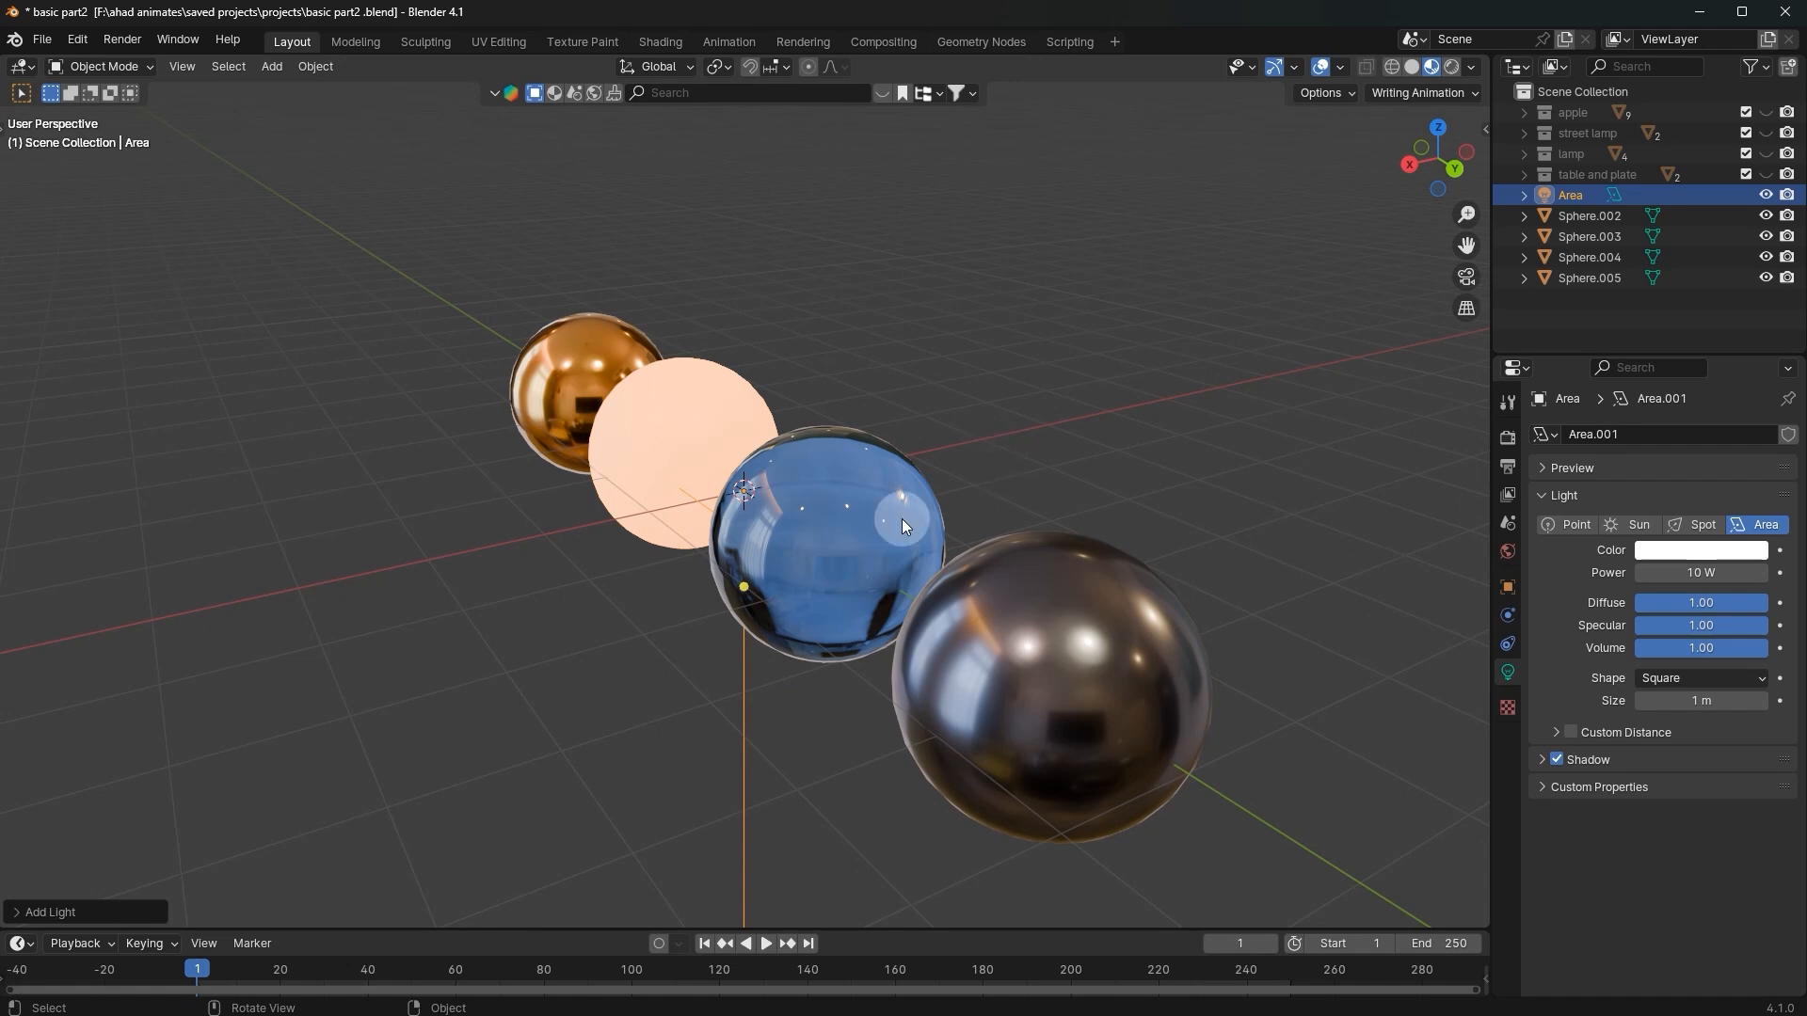
key("g")
right_click(715, 494)
middle_click_drag(892, 516, 889, 591)
scroll(941, 658, "down", 2)
Step: Raise the Area light along the Z axis above the spheres and switch the viewport to Rendered shading
key("g")
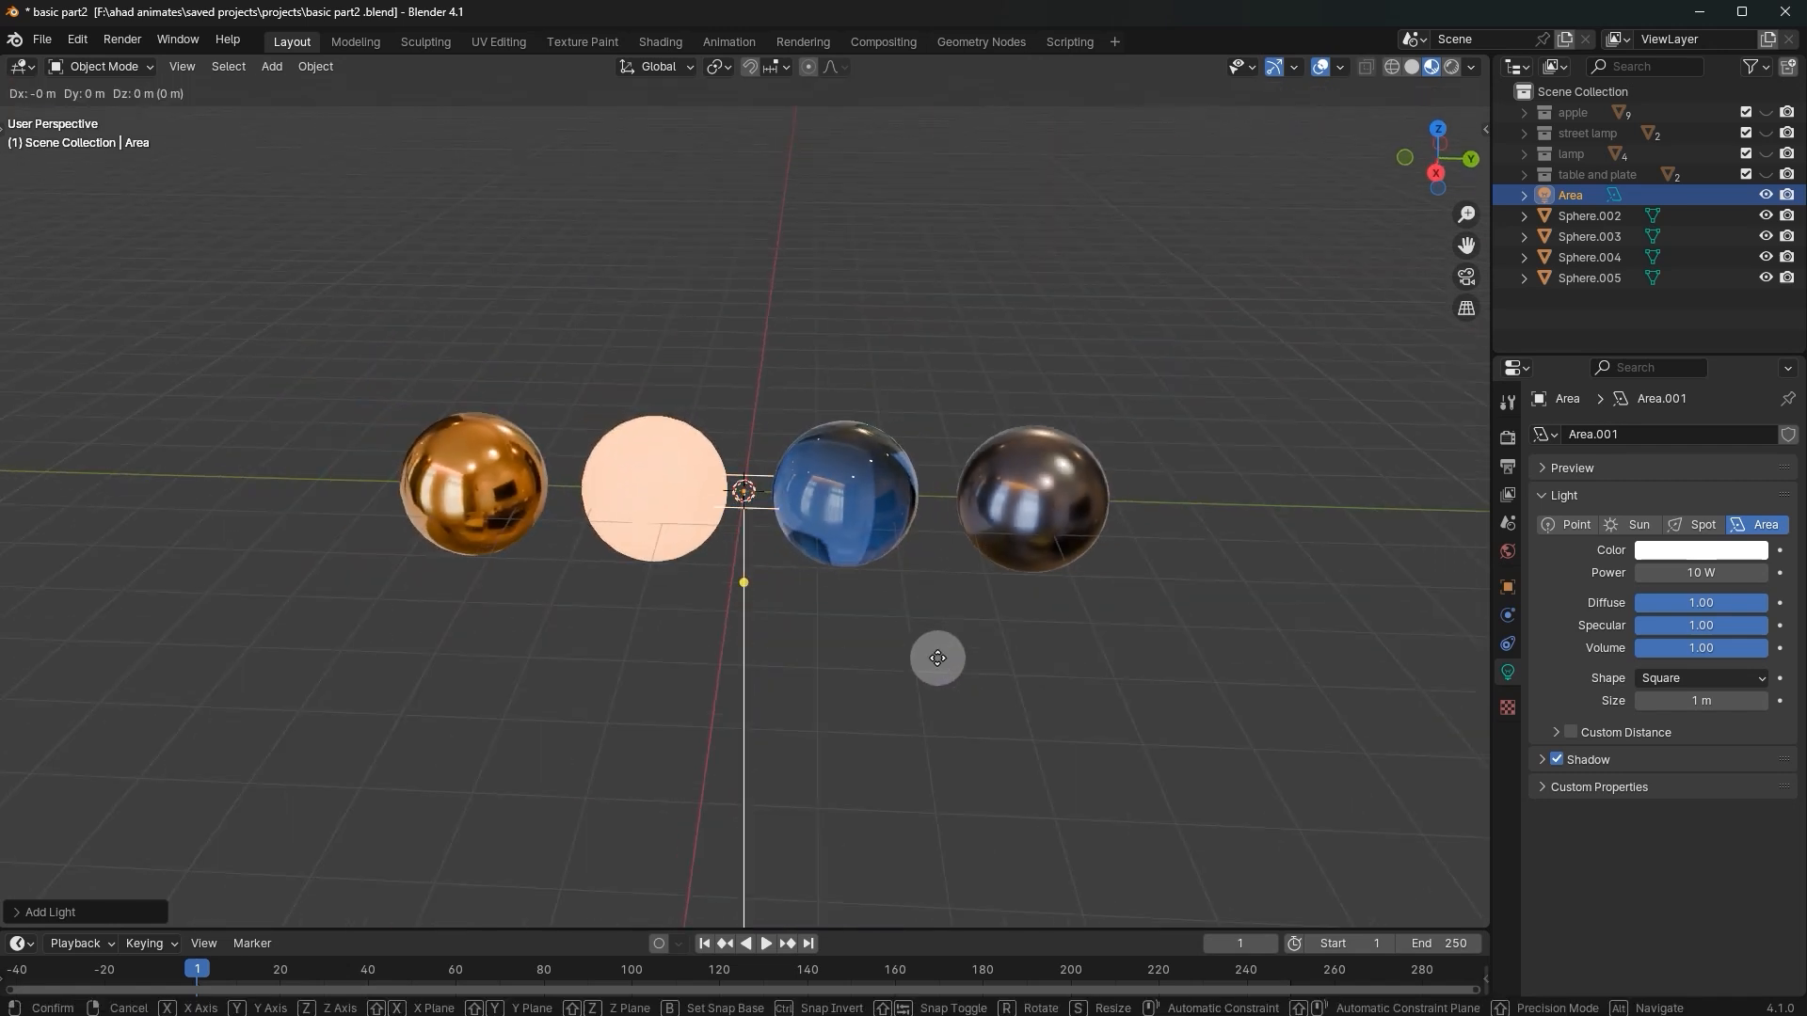
key("z")
left_click(739, 423)
left_click(1057, 284)
middle_click_drag(1058, 285, 956, 280)
left_click(765, 117)
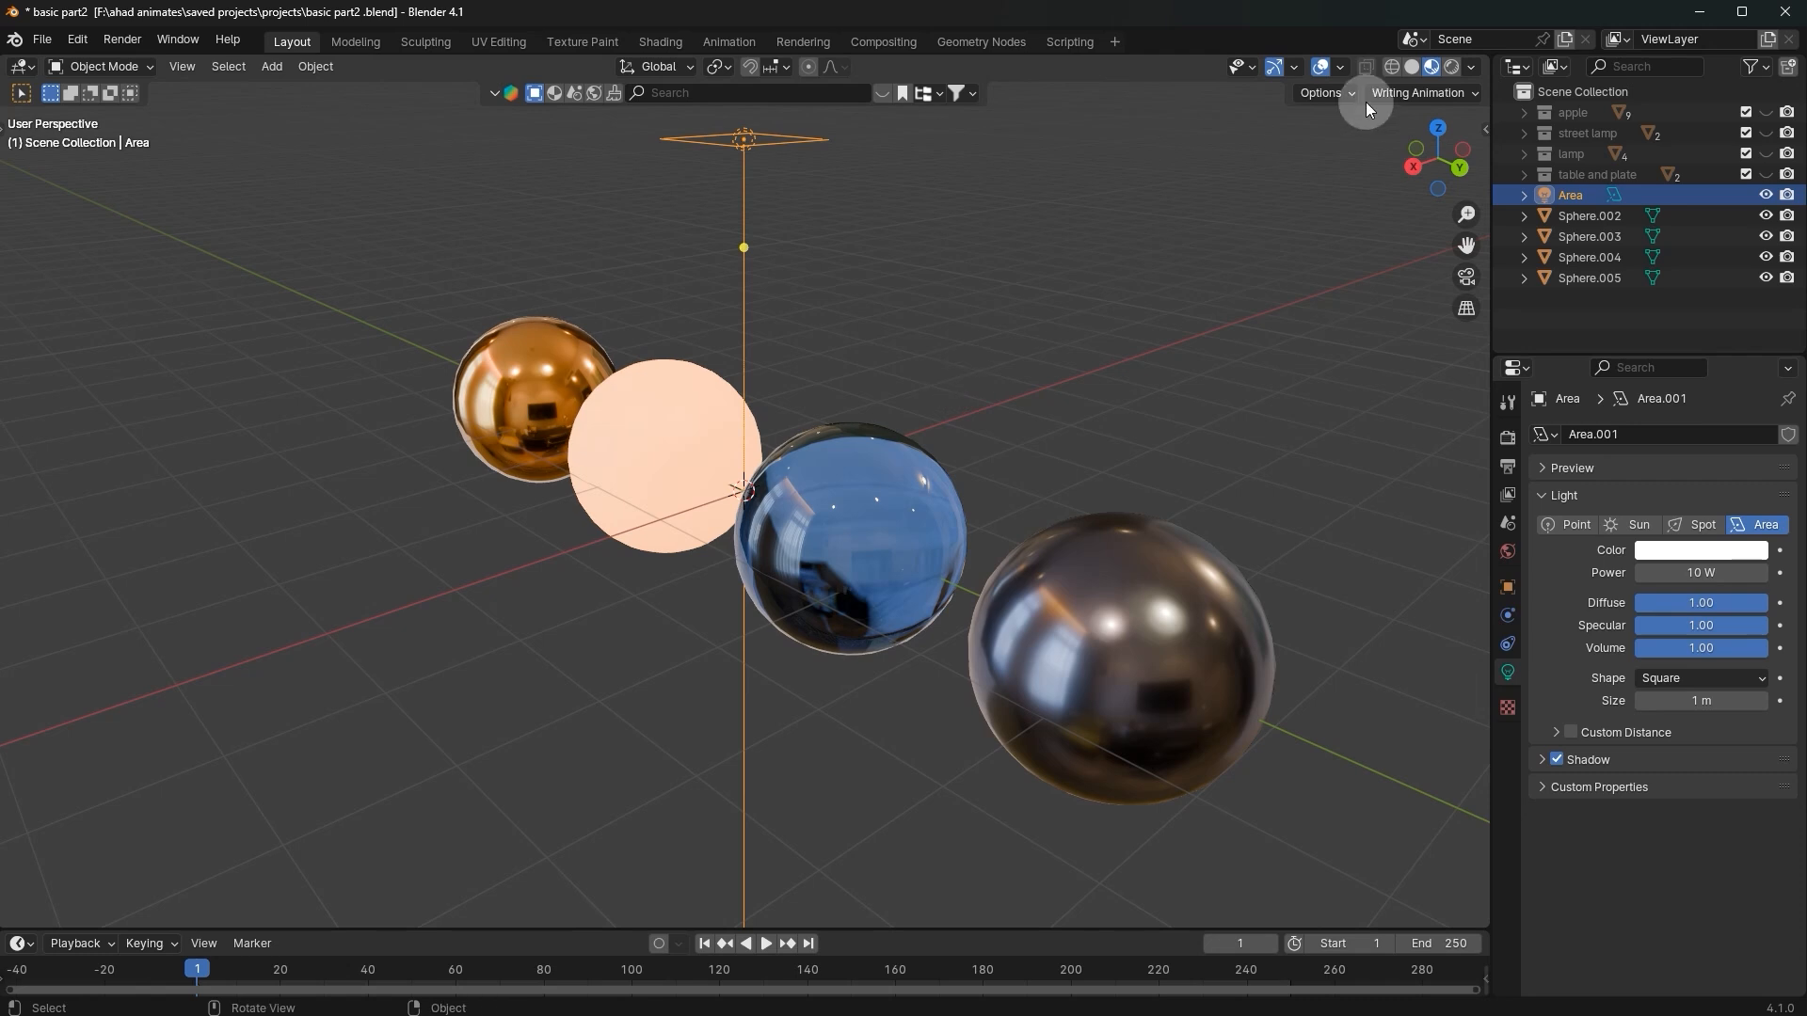
left_click(1454, 75)
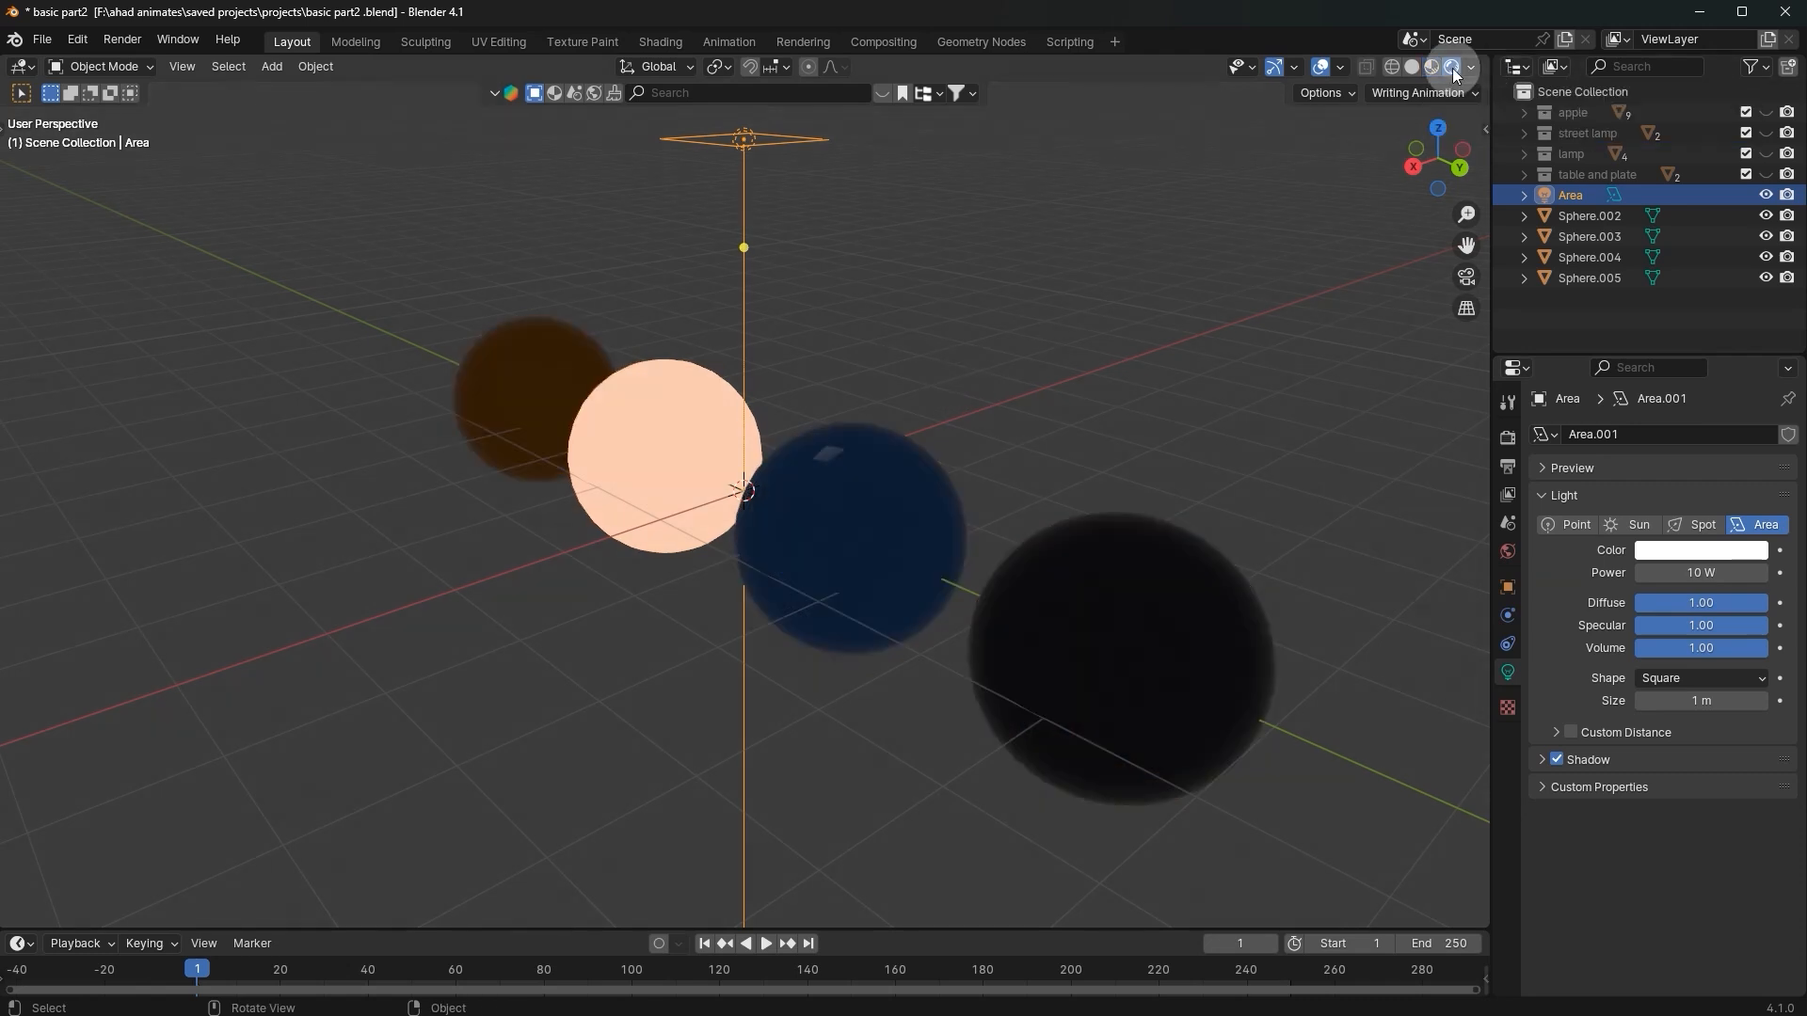
Step: Hide the Area light and restore it to compare the spheres with and without its light
key("g")
right_click(496, 267)
key("h")
key("ctrl+z")
scroll(961, 239, "up", 2)
middle_click_drag(962, 239, 973, 239)
key("h")
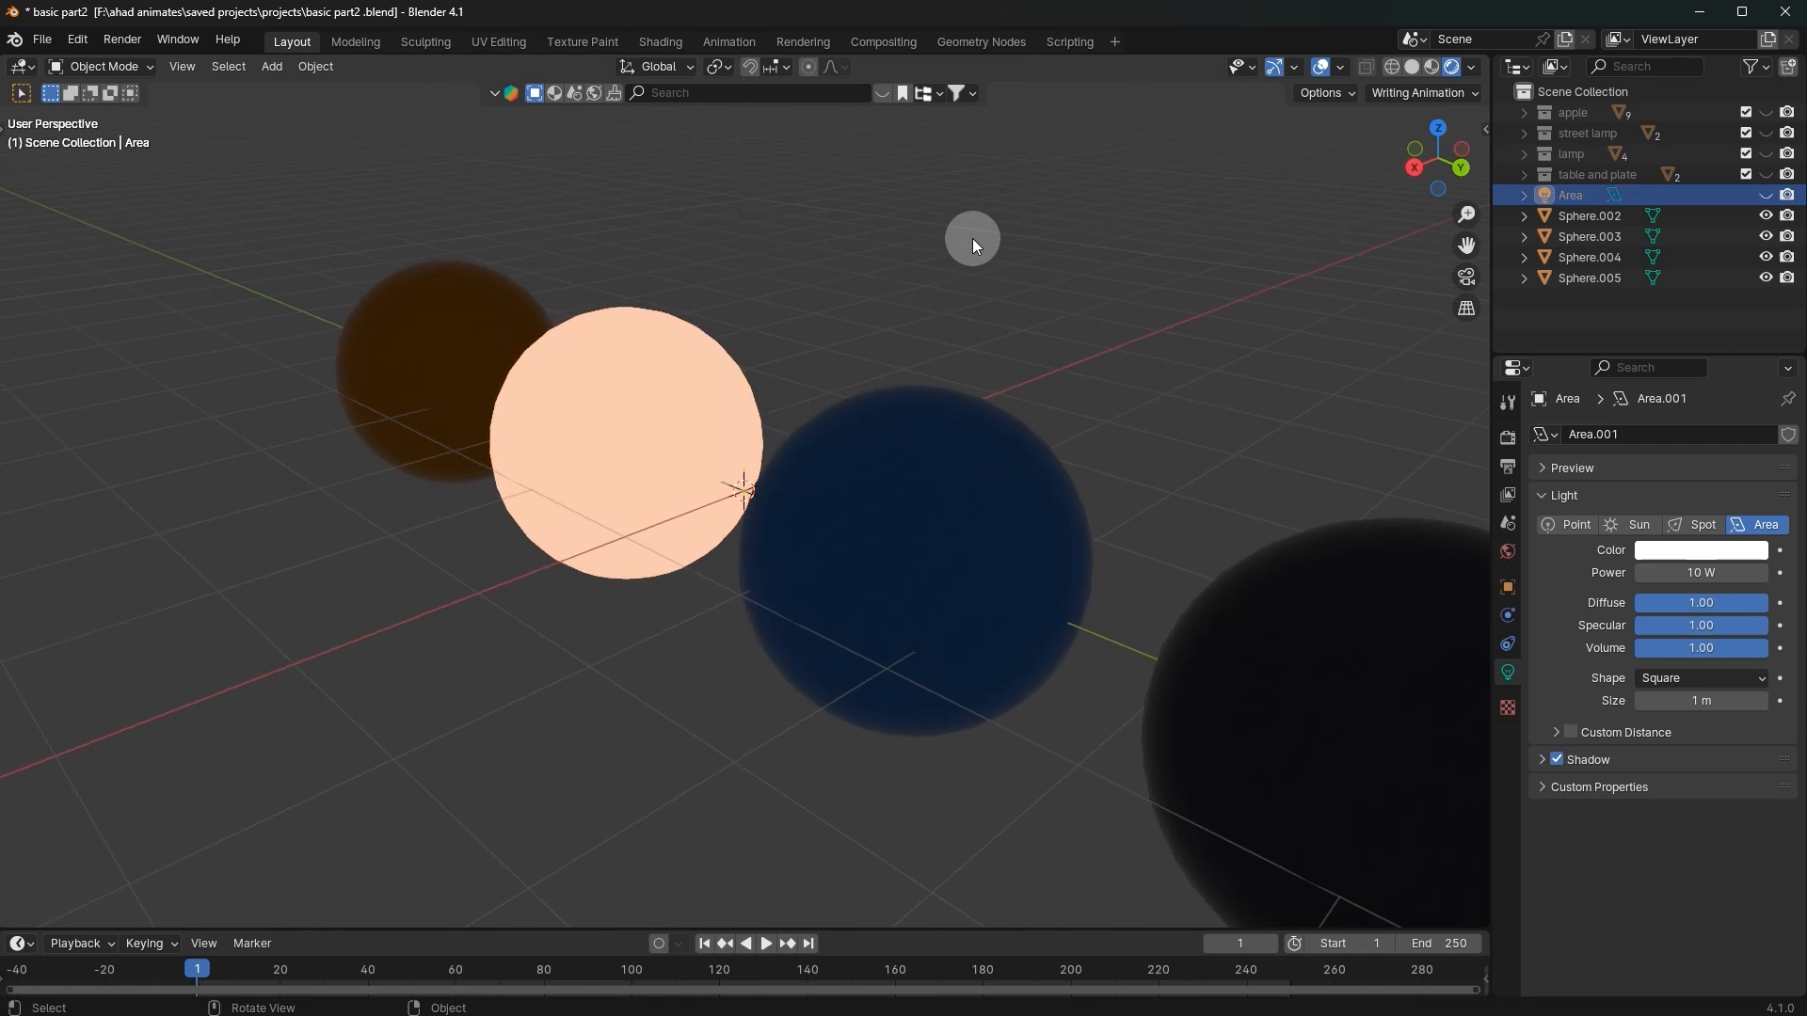
scroll(881, 431, "down", 1)
middle_click_drag(856, 452, 941, 424)
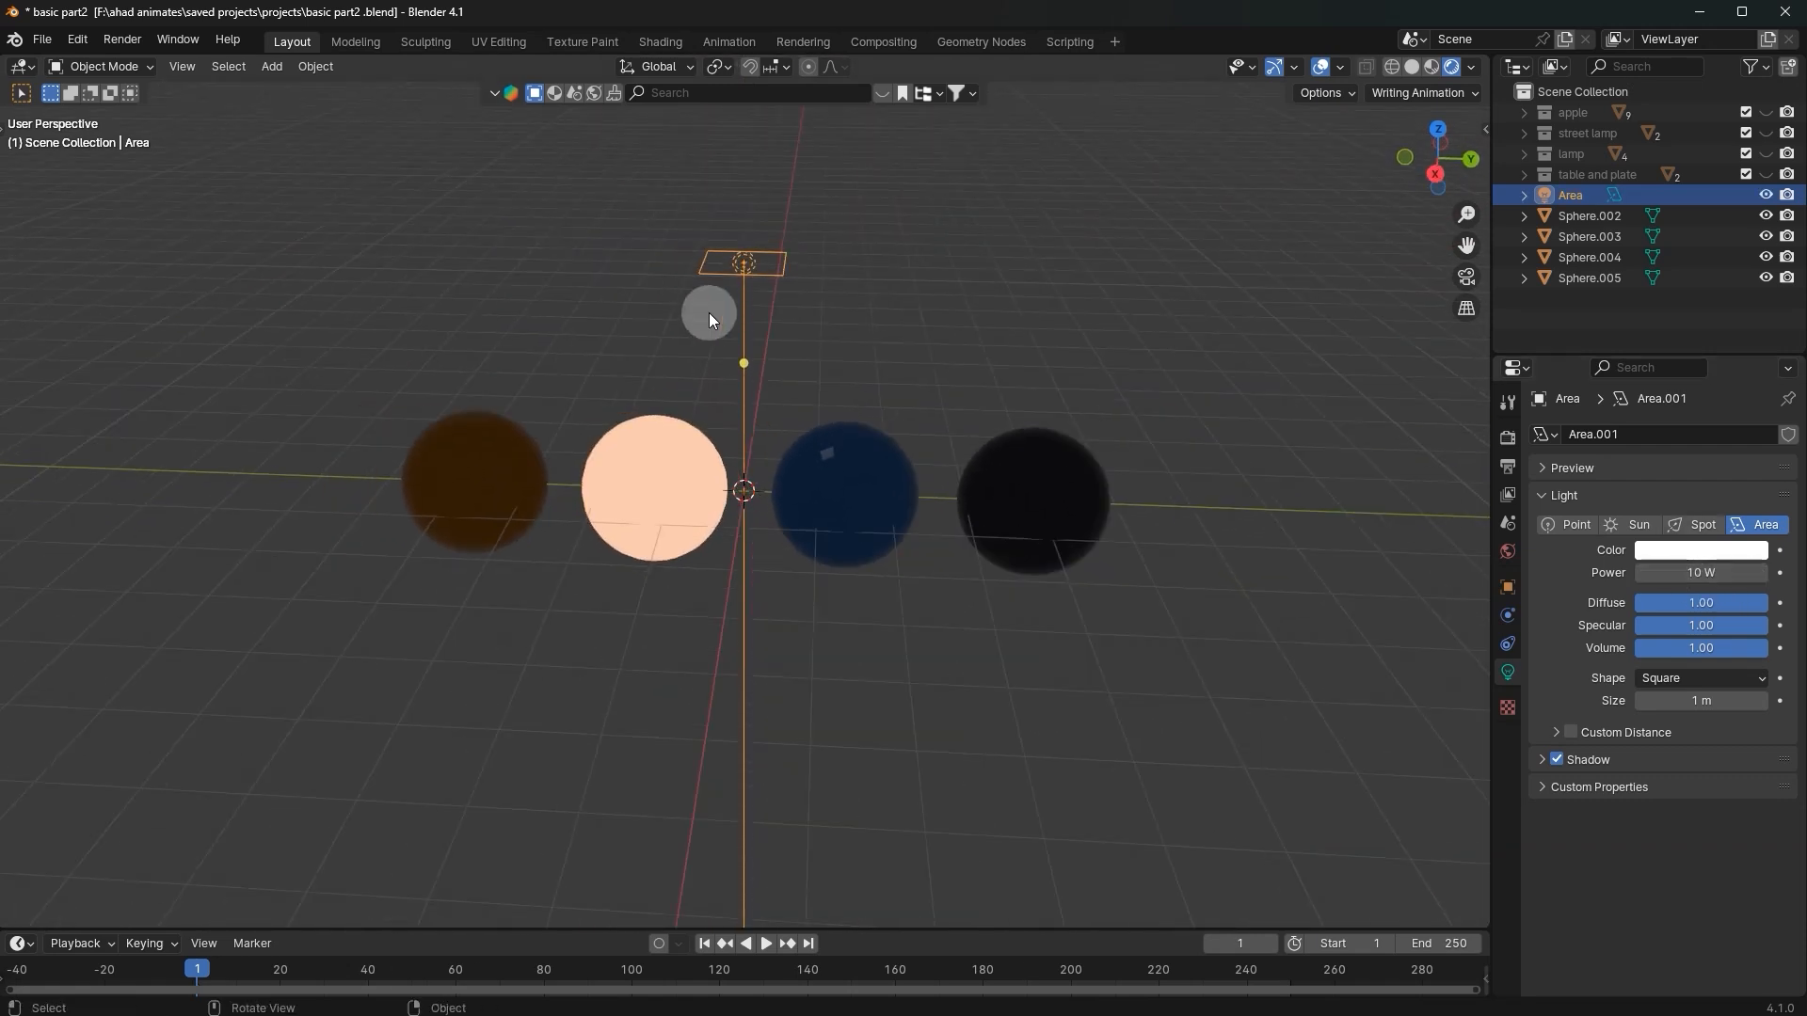
Step: Lower the Area light along the Z axis back to the scene origin between the spheres
key("g")
key("z")
left_click(715, 540)
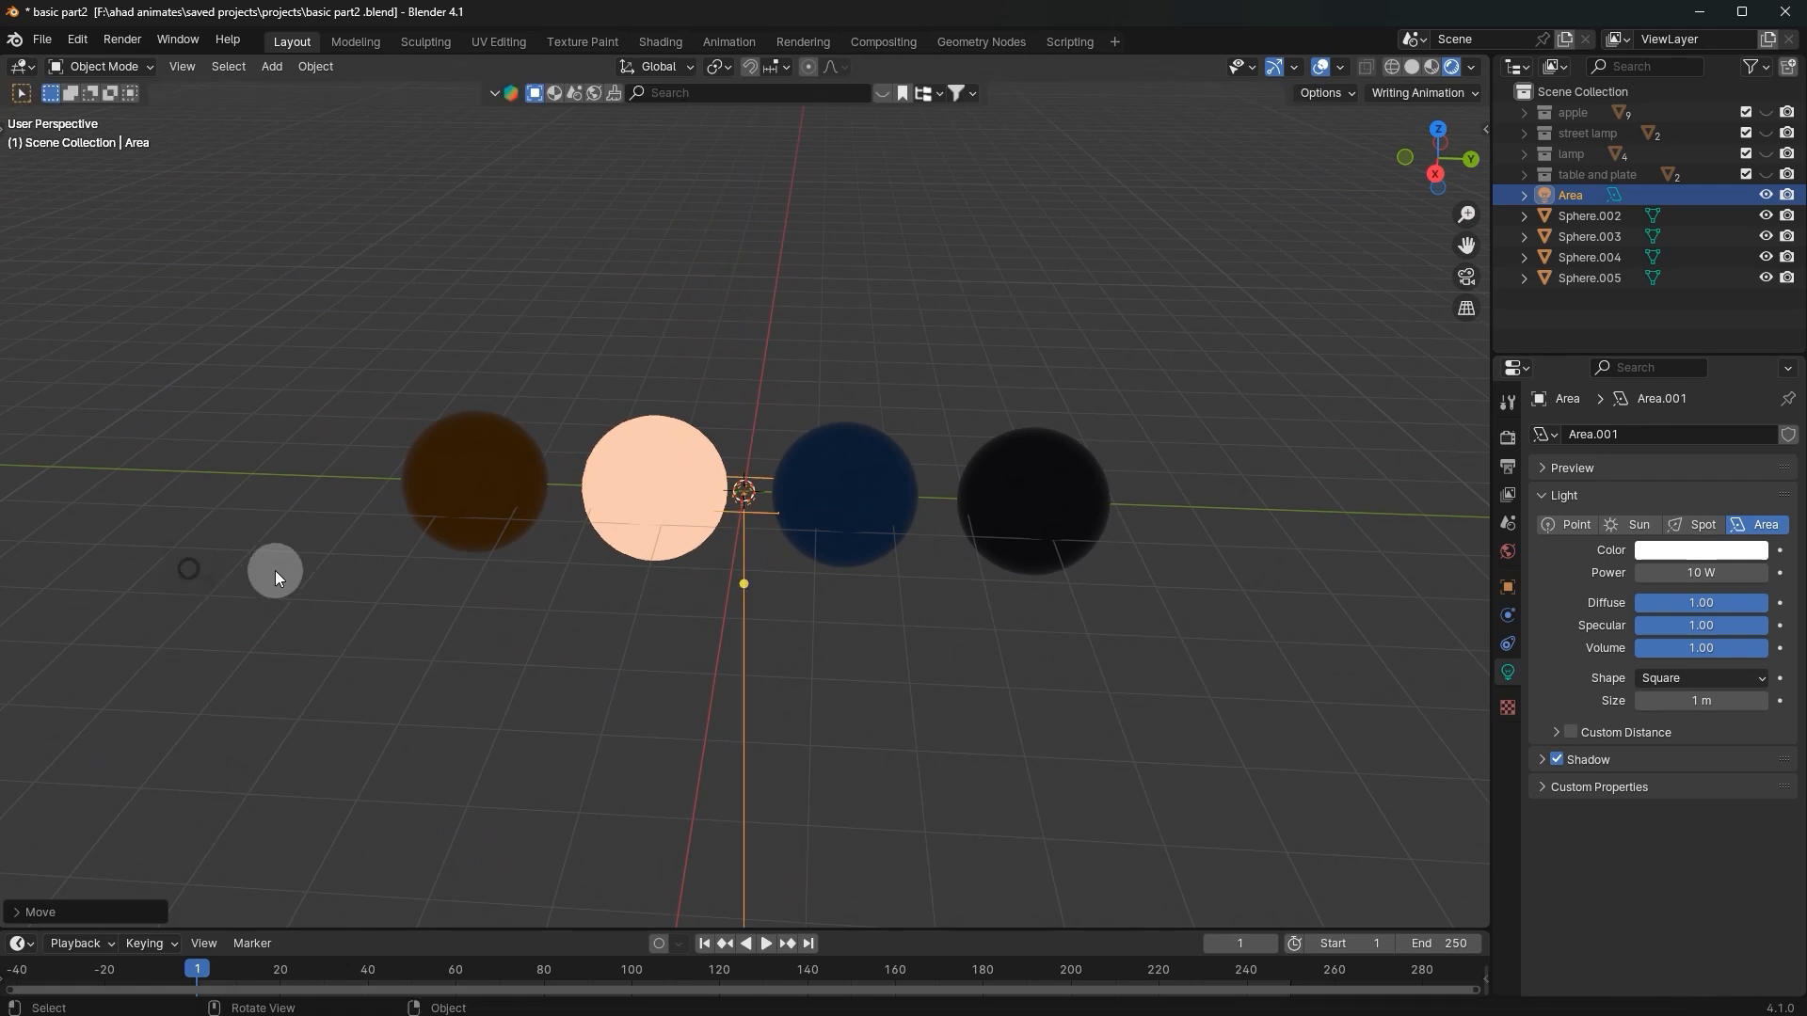
scroll(456, 324, "up", 5)
middle_click_drag(456, 324, 414, 271)
scroll(746, 542, "down", 4)
key("z")
key("z")
key("ctrl+z")
key("ctrl+z")
key("ctrl+z")
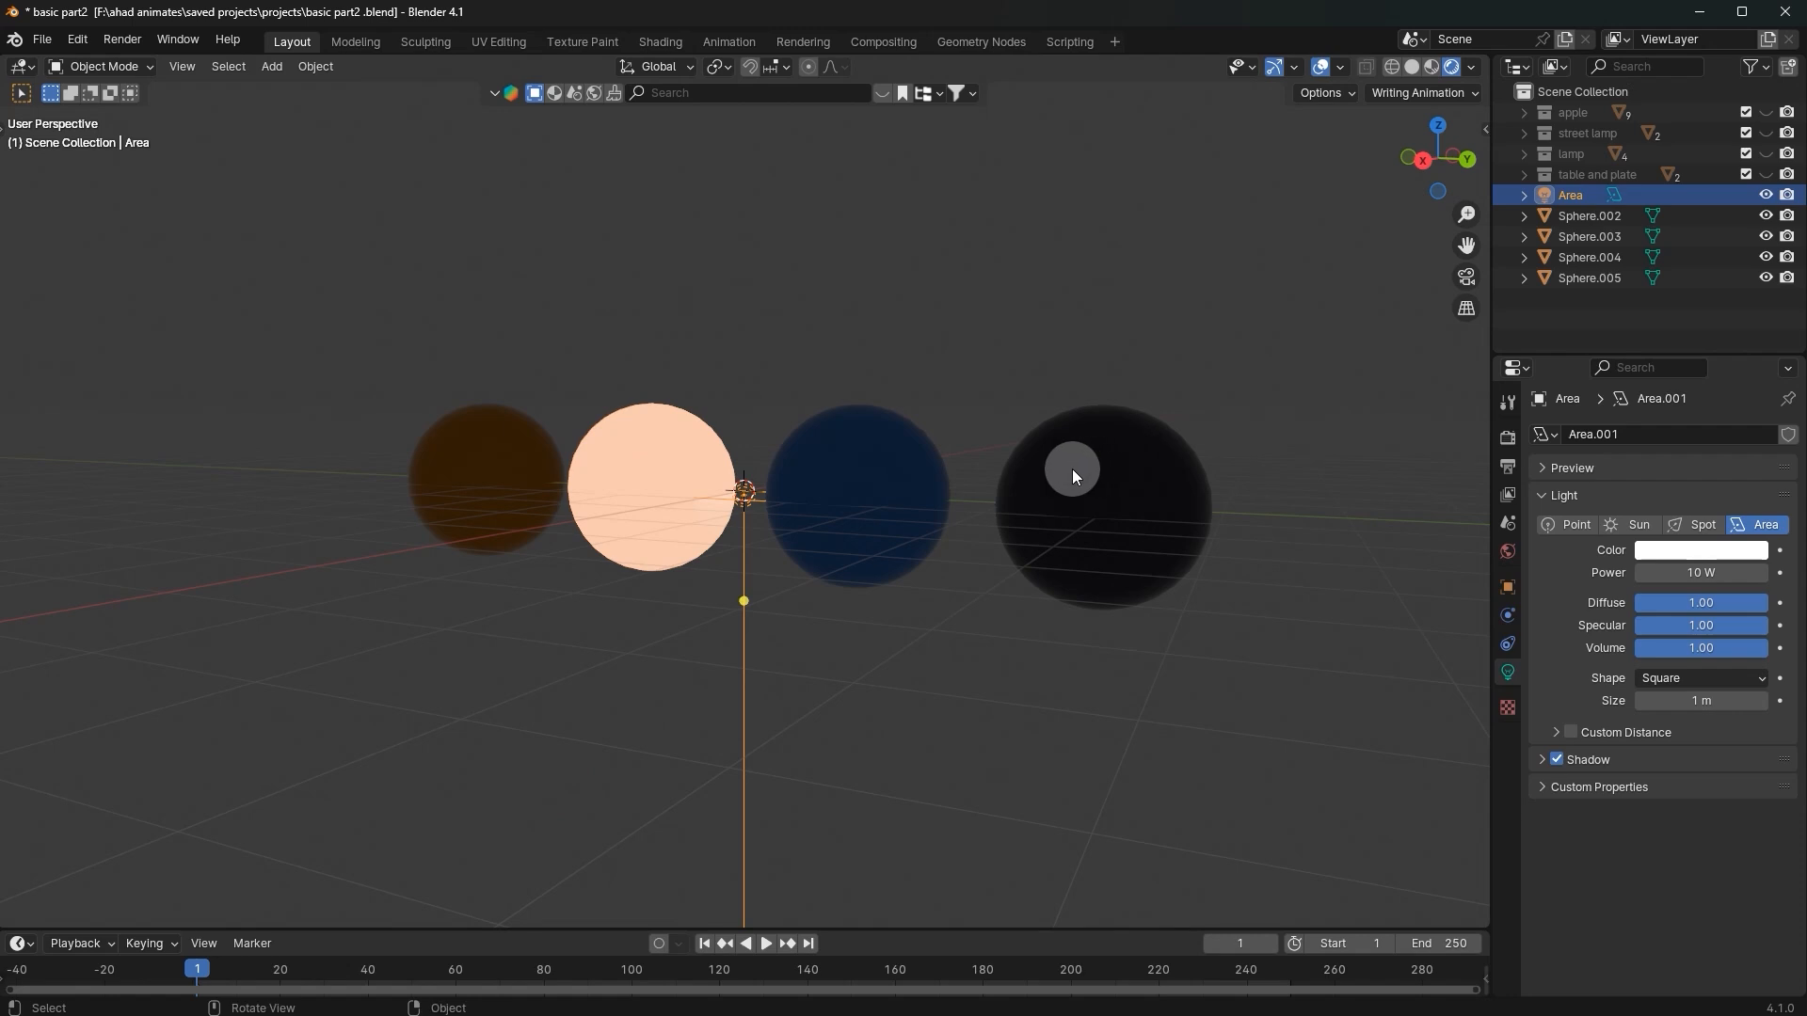
Step: Move the Area light up along the Z axis so it hangs above the row of spheres
key("g")
key("z")
left_click(1035, 230)
middle_click_drag(1035, 231, 821, 260)
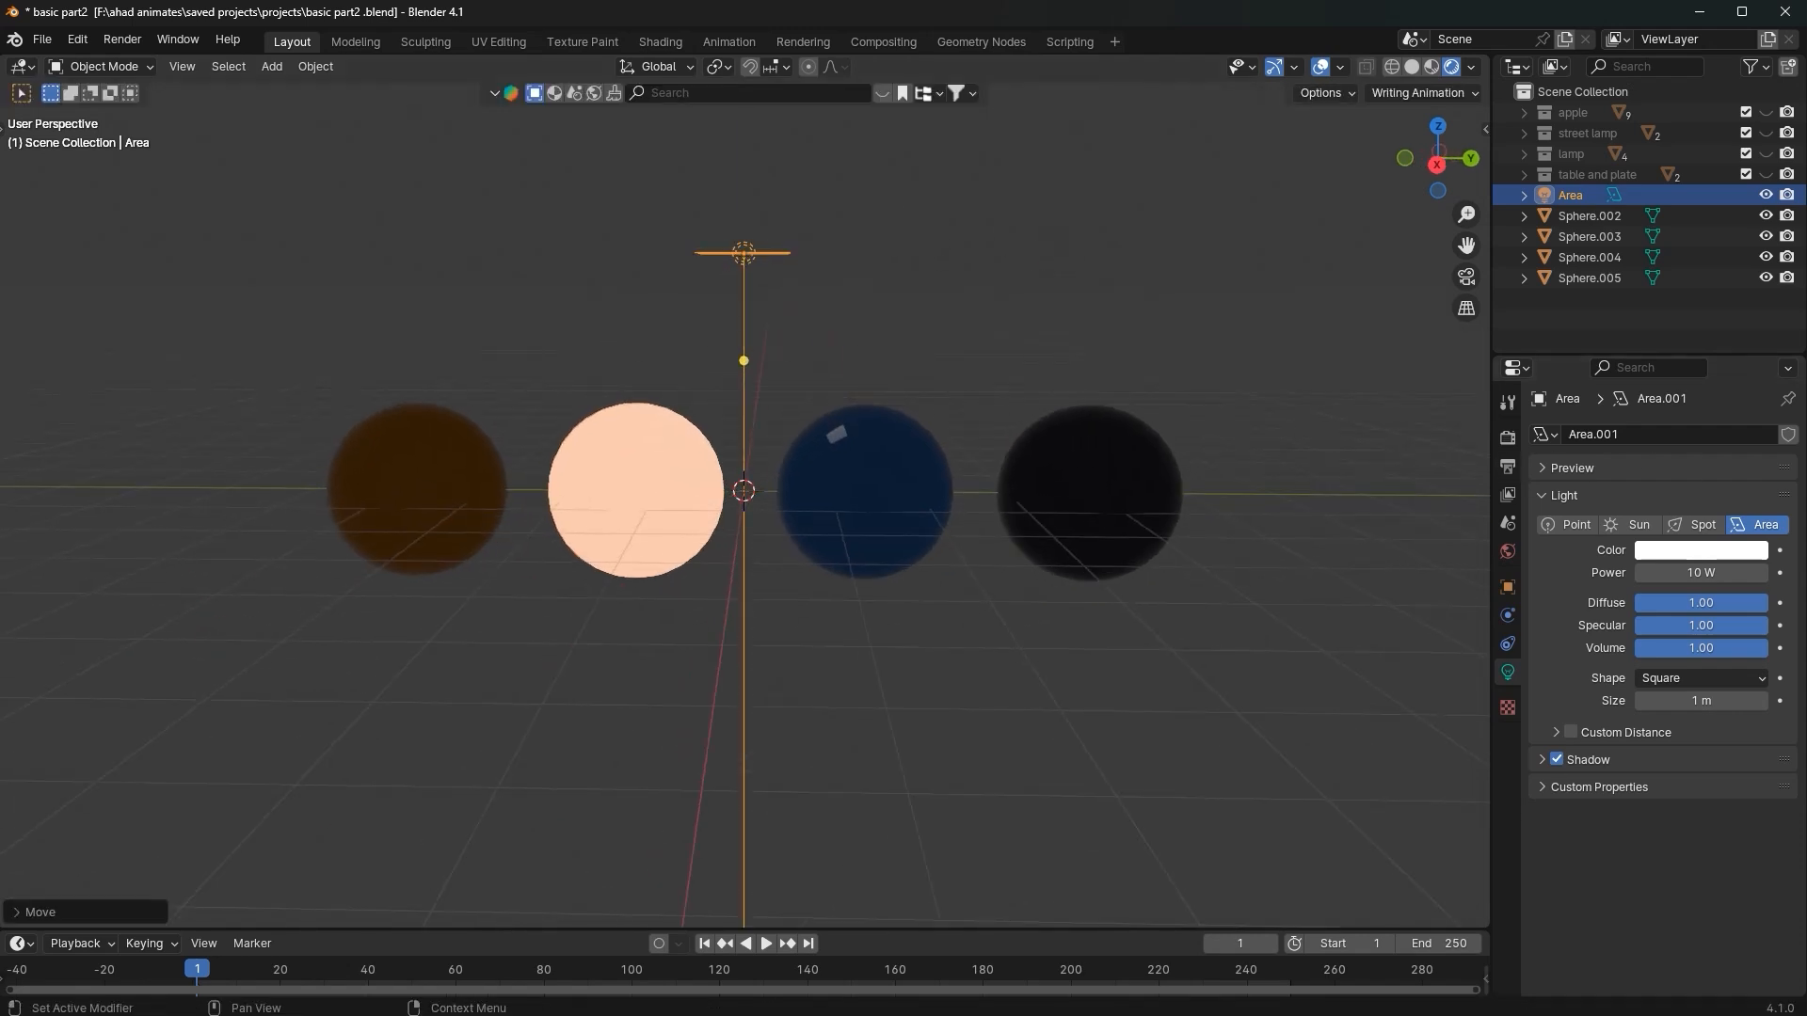
Step: Set the Area light's power to 2000 W
left_click_drag(1743, 580, 1792, 580)
left_click(1707, 557)
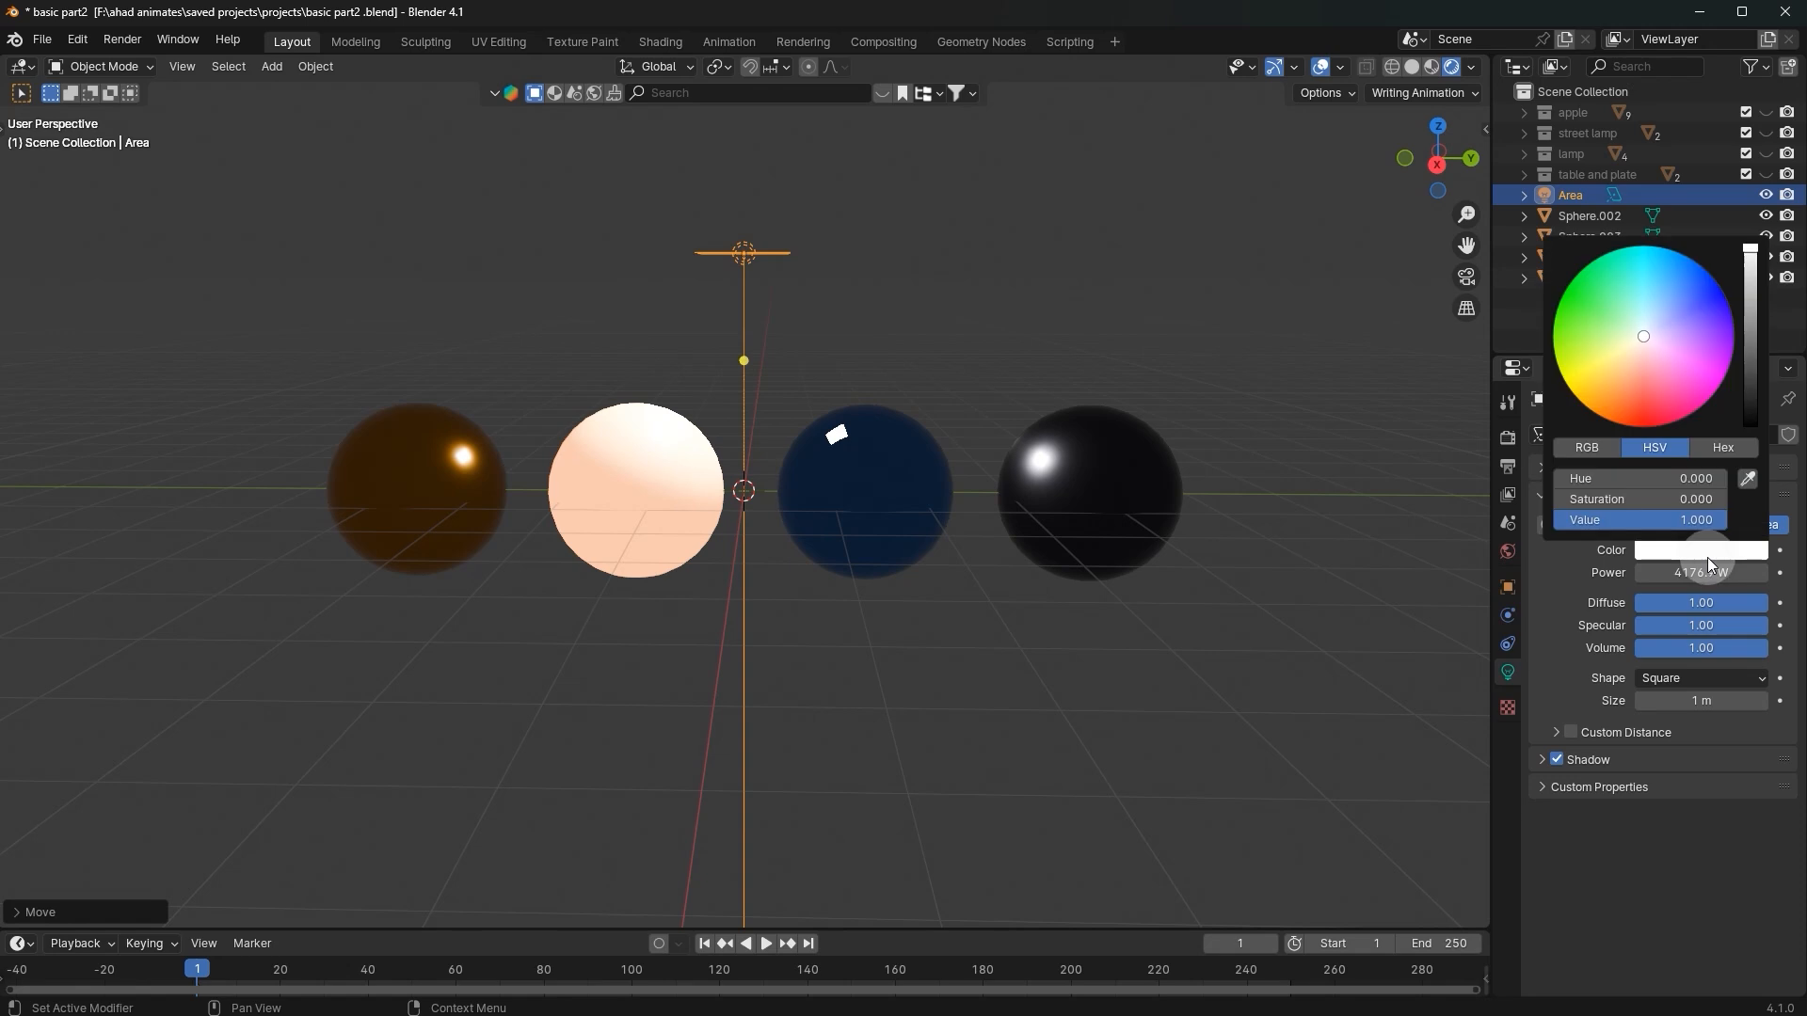
left_click(1694, 572)
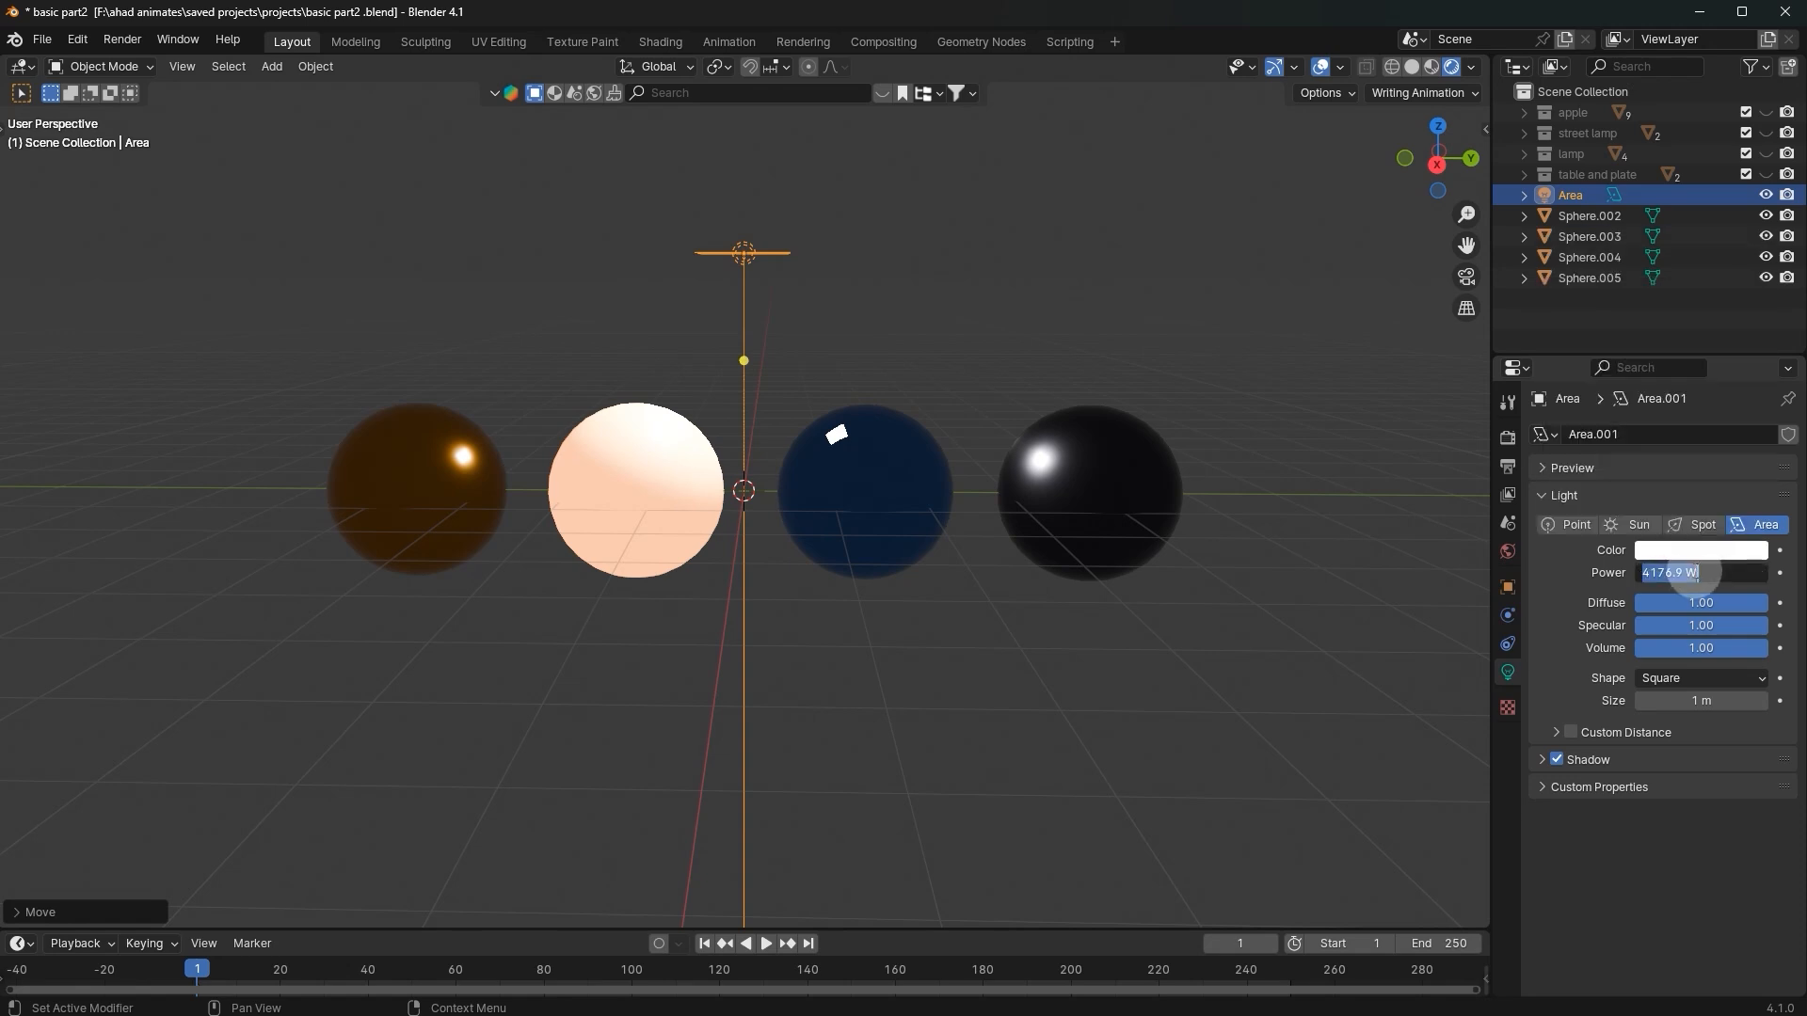
key("Return")
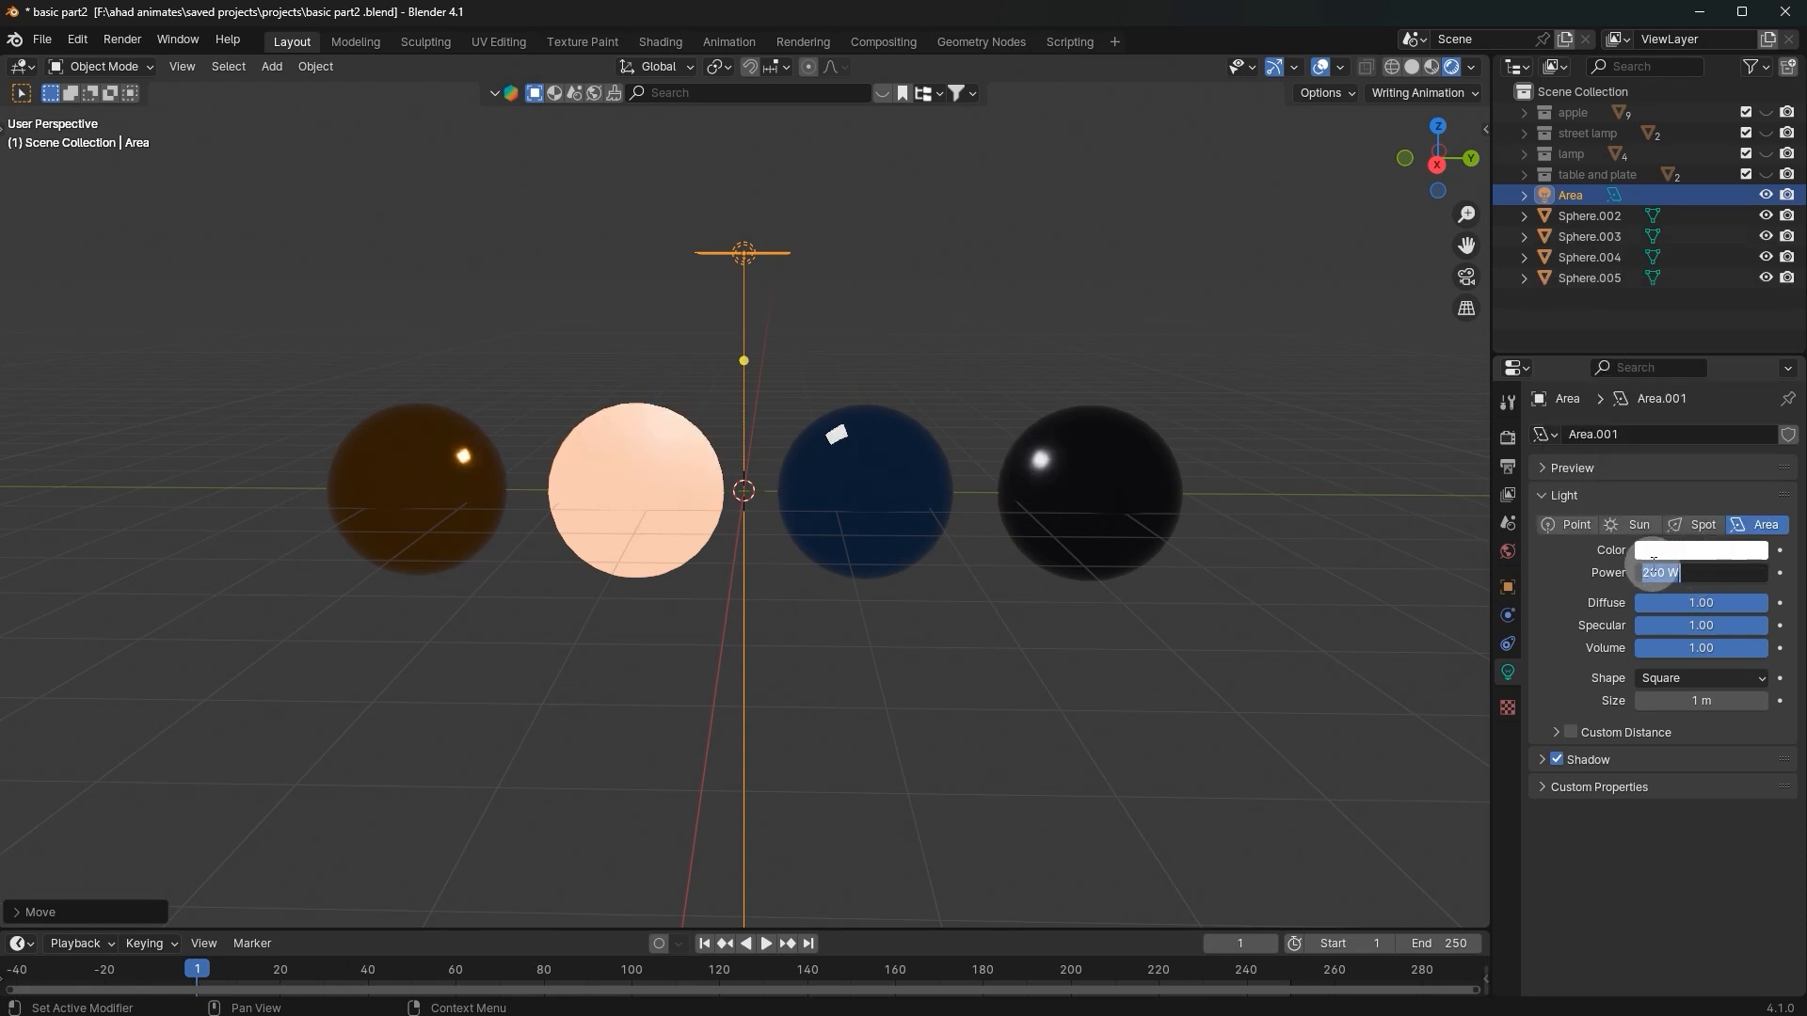
type("0")
key("Return")
middle_click_drag(790, 165, 688, 202)
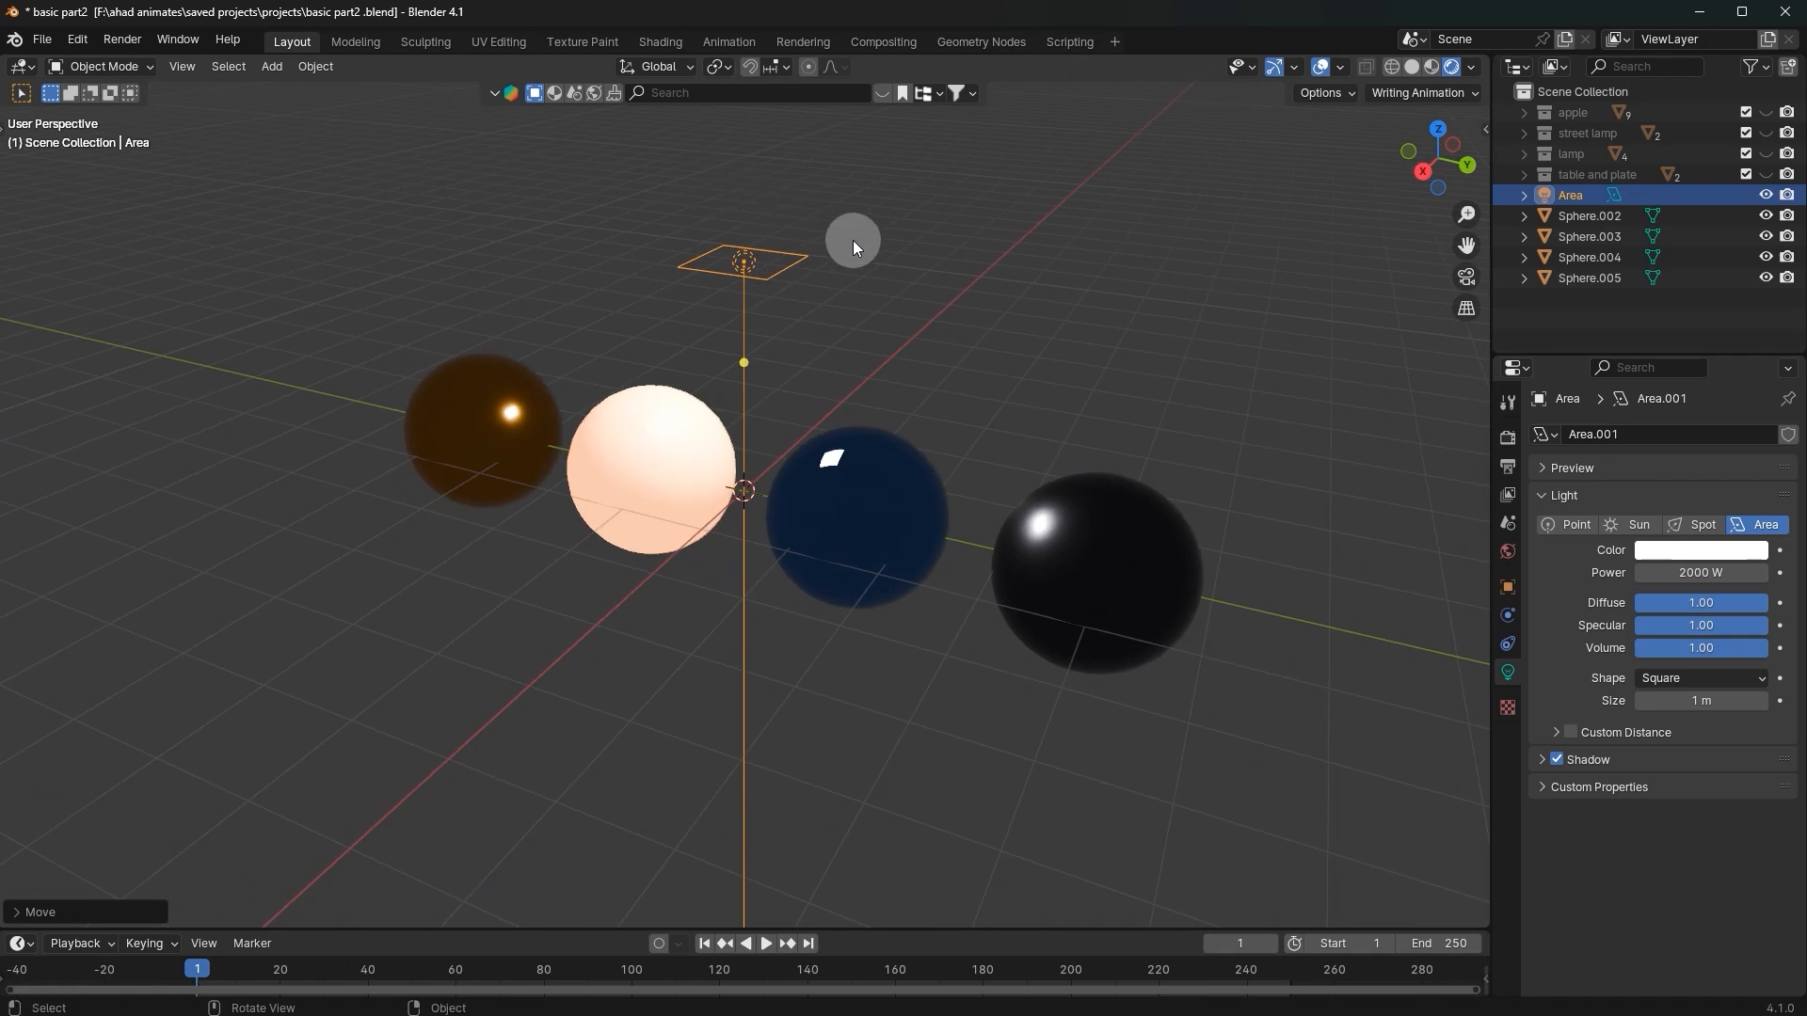
Step: Move the Area light higher above the spheres and try enlarging it freehand
key("g")
left_click(800, 90)
scroll(894, 179, "down", 3)
key("s")
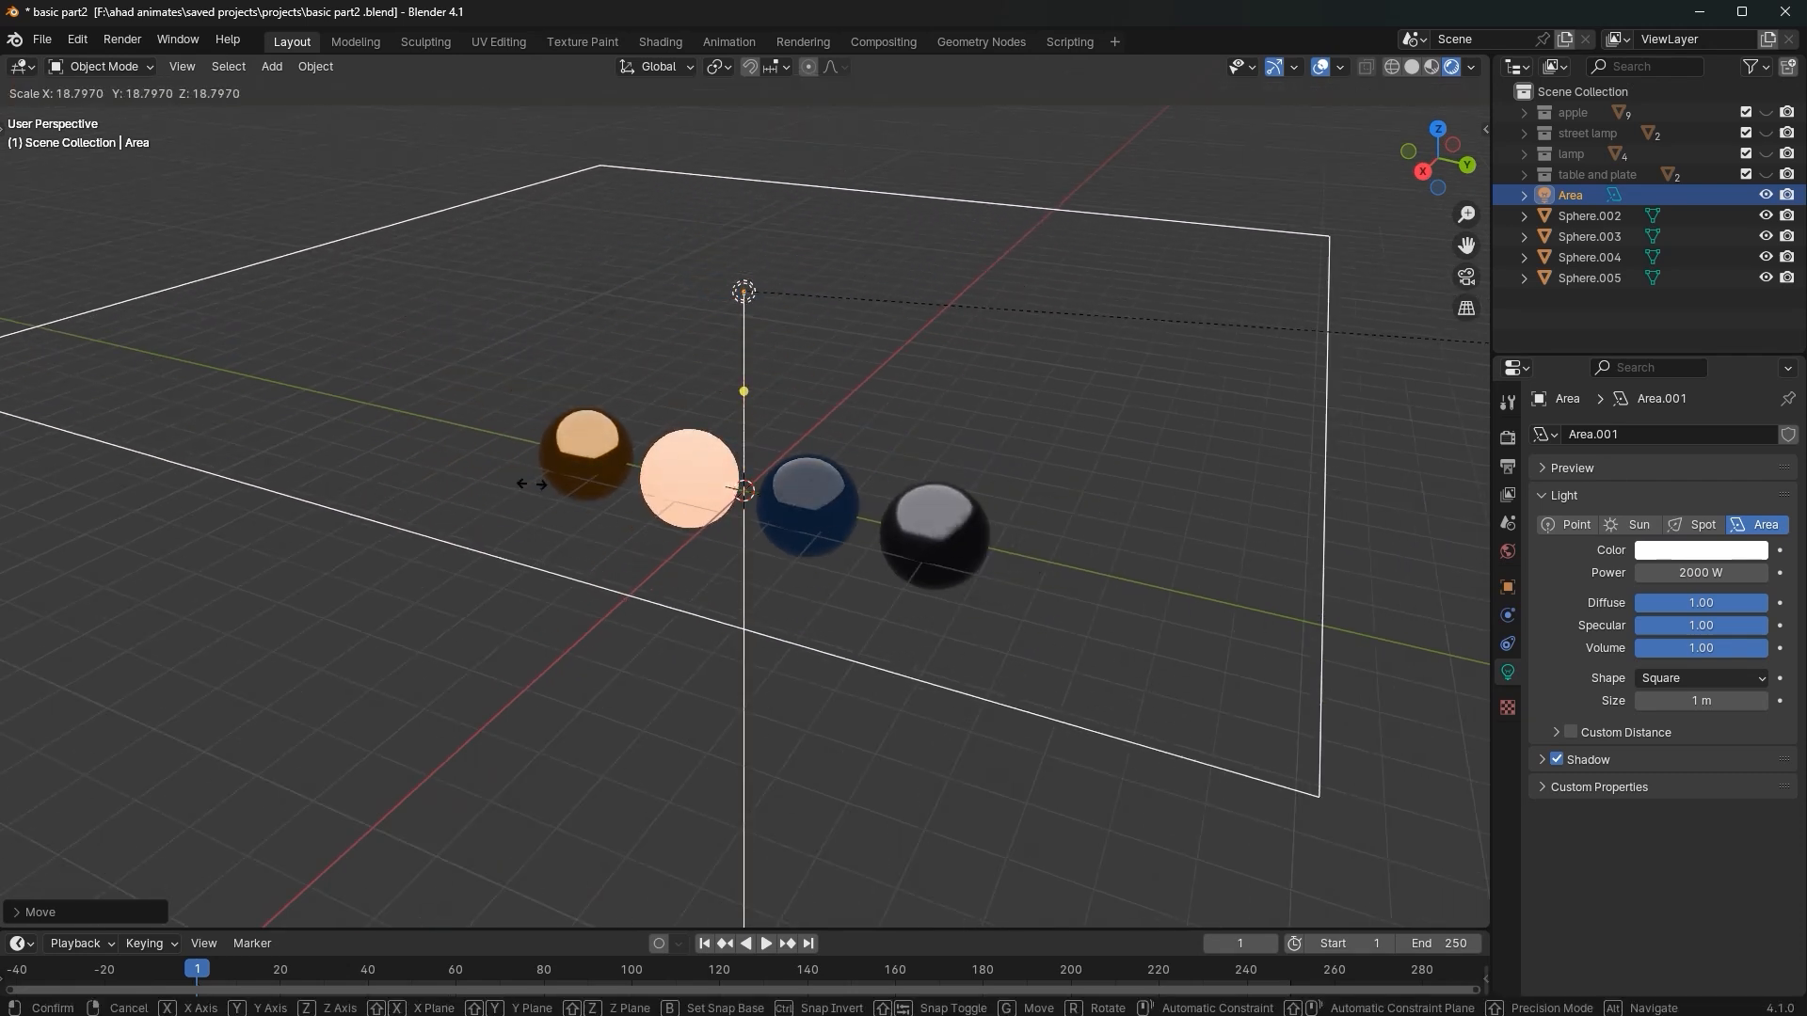
right_click(1290, 454)
Step: Scale the Area light up uniformly freehand so it covers the spheres from above
scroll(524, 354, "up", 1)
middle_click_drag(715, 452, 749, 640)
middle_click_drag(716, 554, 655, 504)
scroll(1078, 509, "down", 1)
middle_click_drag(1080, 514, 750, 359)
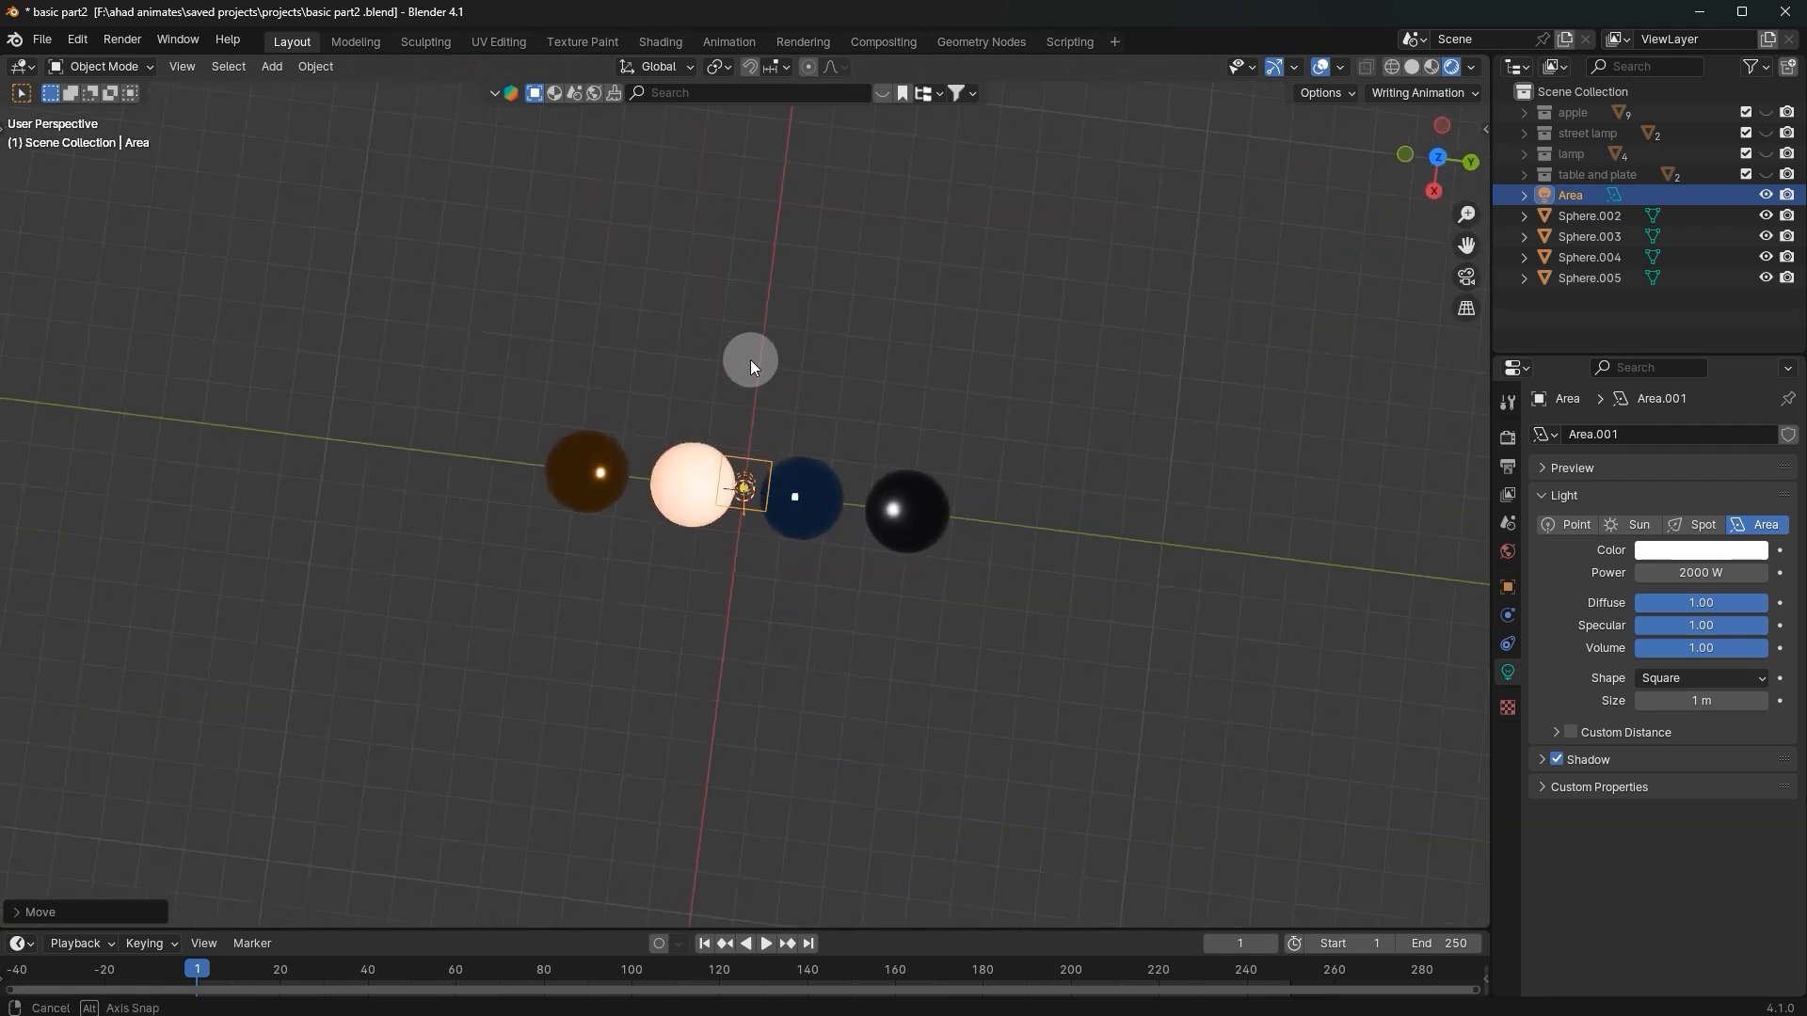
key("s")
left_click(1325, 319)
Step: Stretch the Area light along the Y axis over the row of spheres and readjust its overall scale freehand
key("s")
key("y")
left_click(137, 471)
middle_click_drag(584, 330, 492, 150)
key("s")
left_click(799, 268)
middle_click_drag(799, 268, 811, 322)
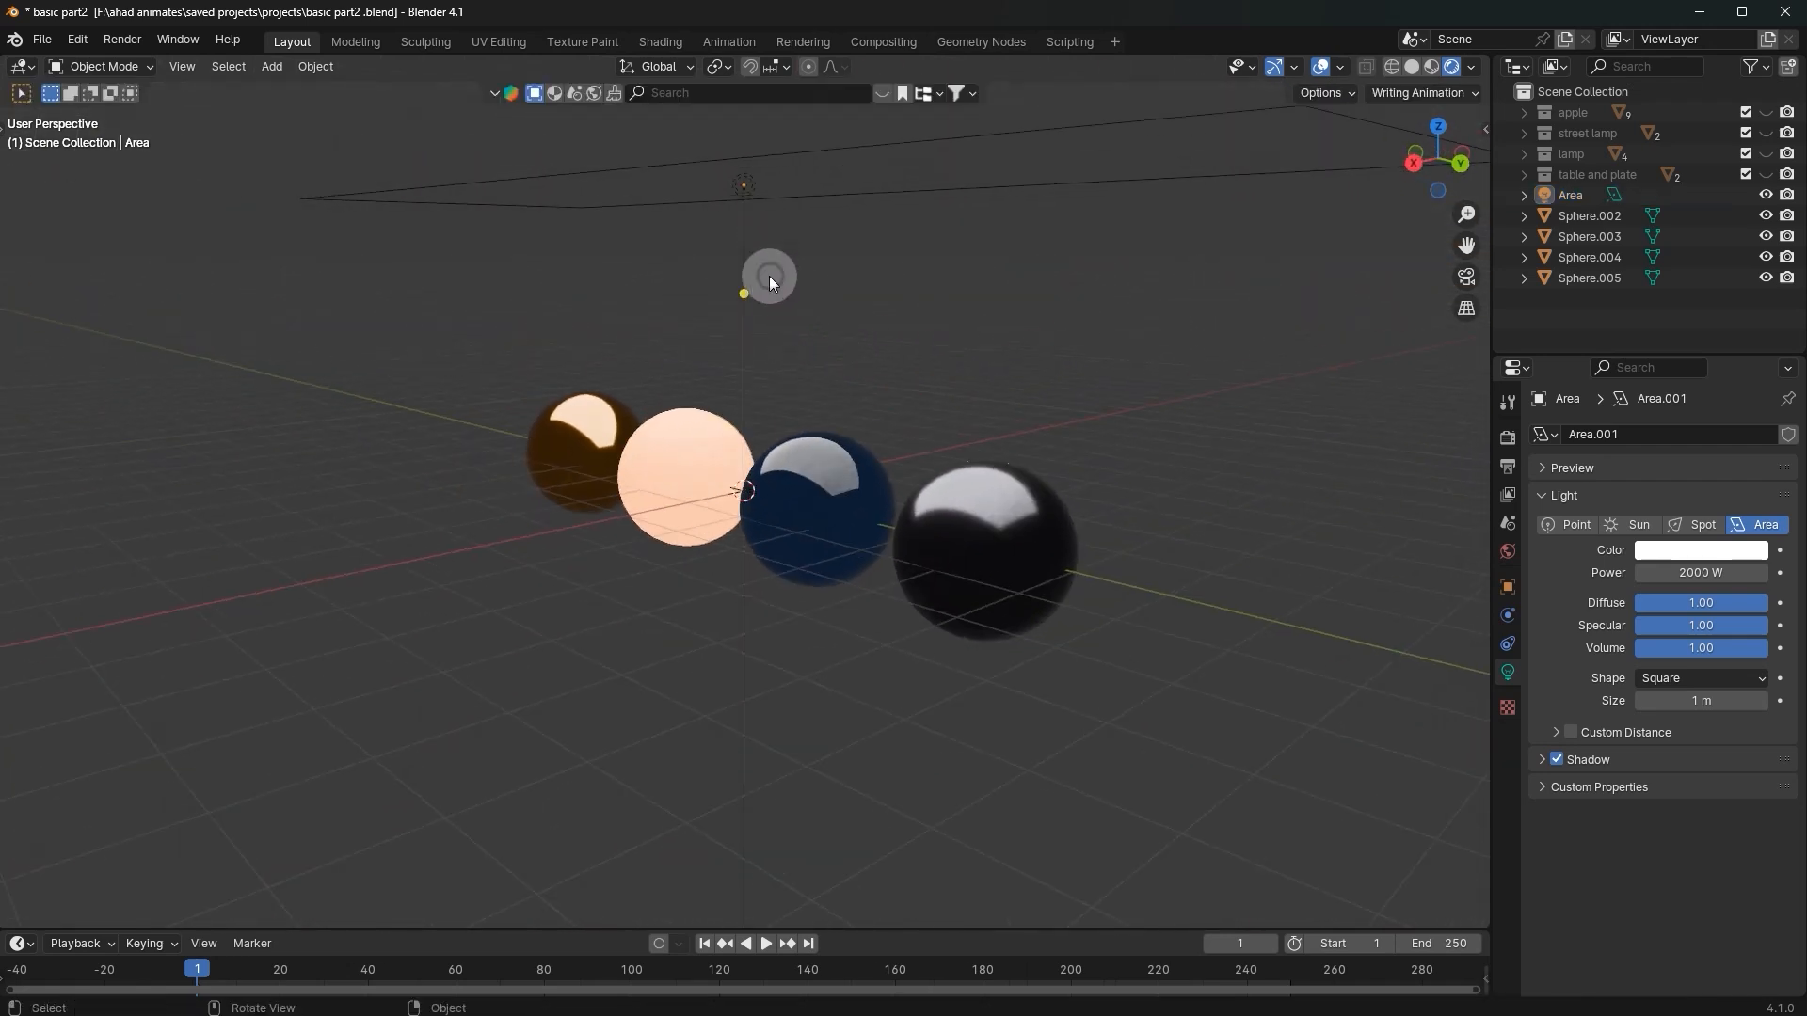
Step: Select the Area light above the spheres
left_click(738, 271)
key("g")
left_click(667, 369)
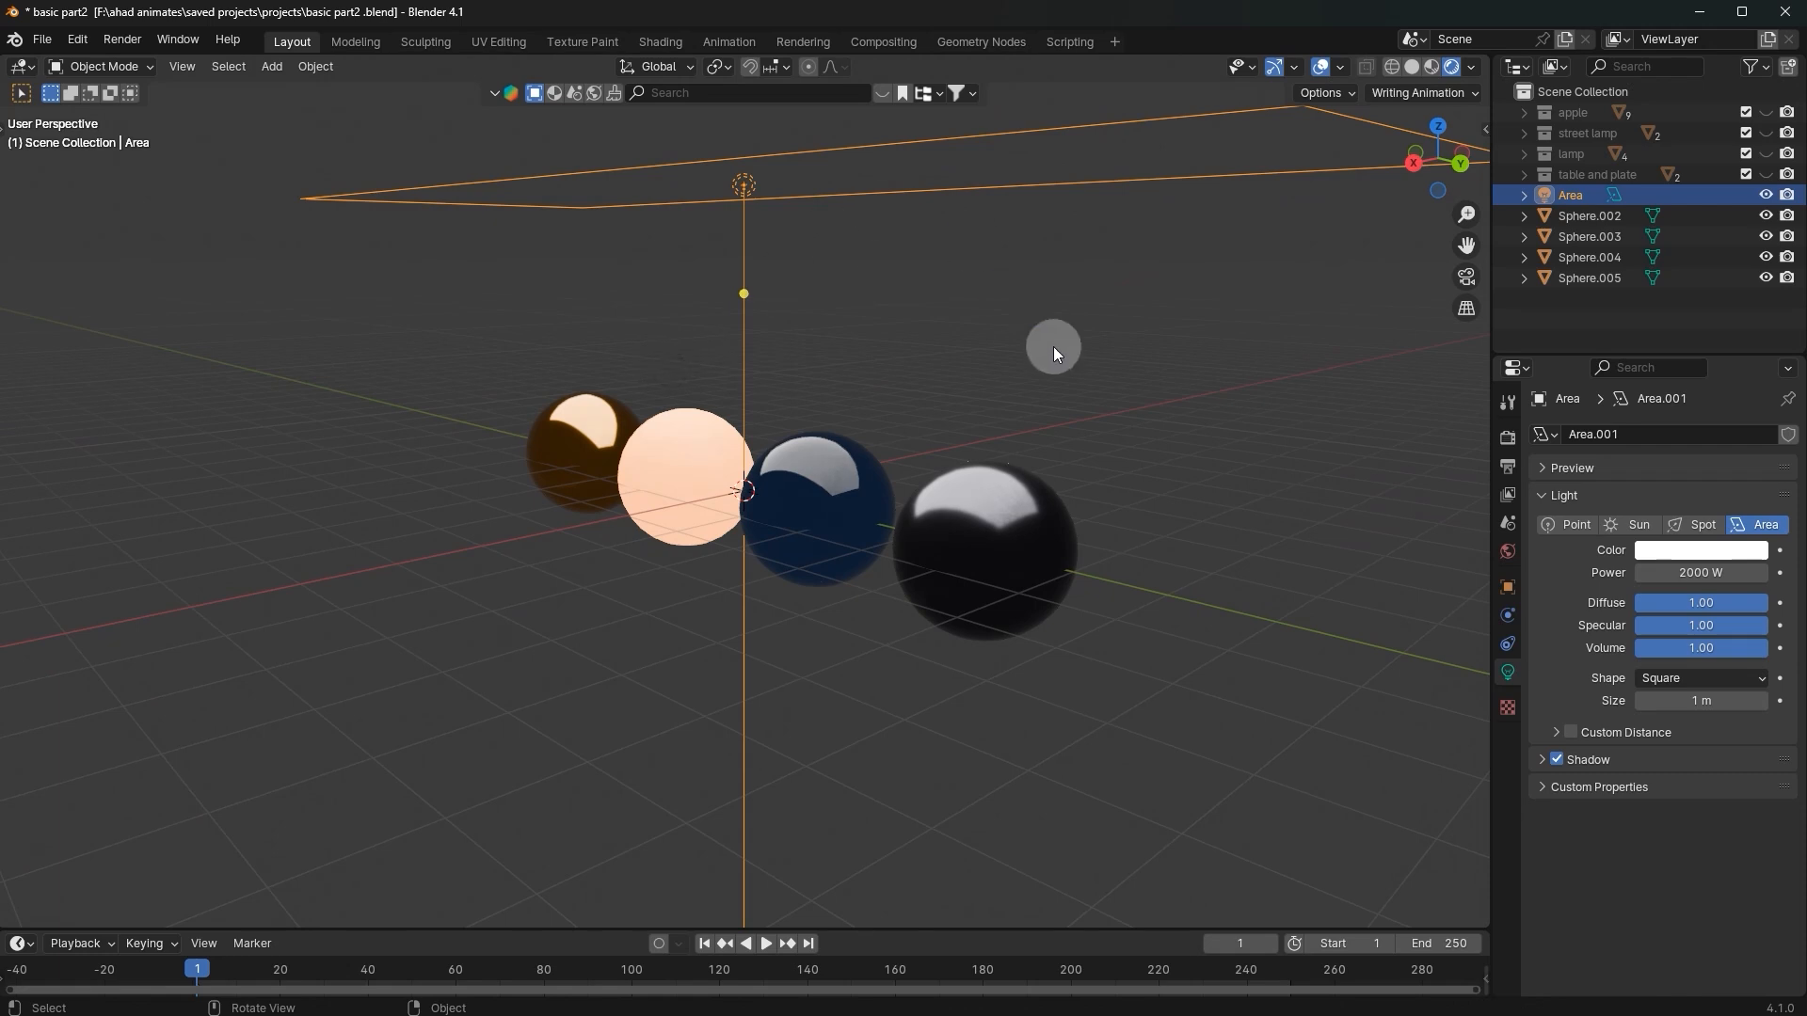
scroll(1053, 346, "down", 2)
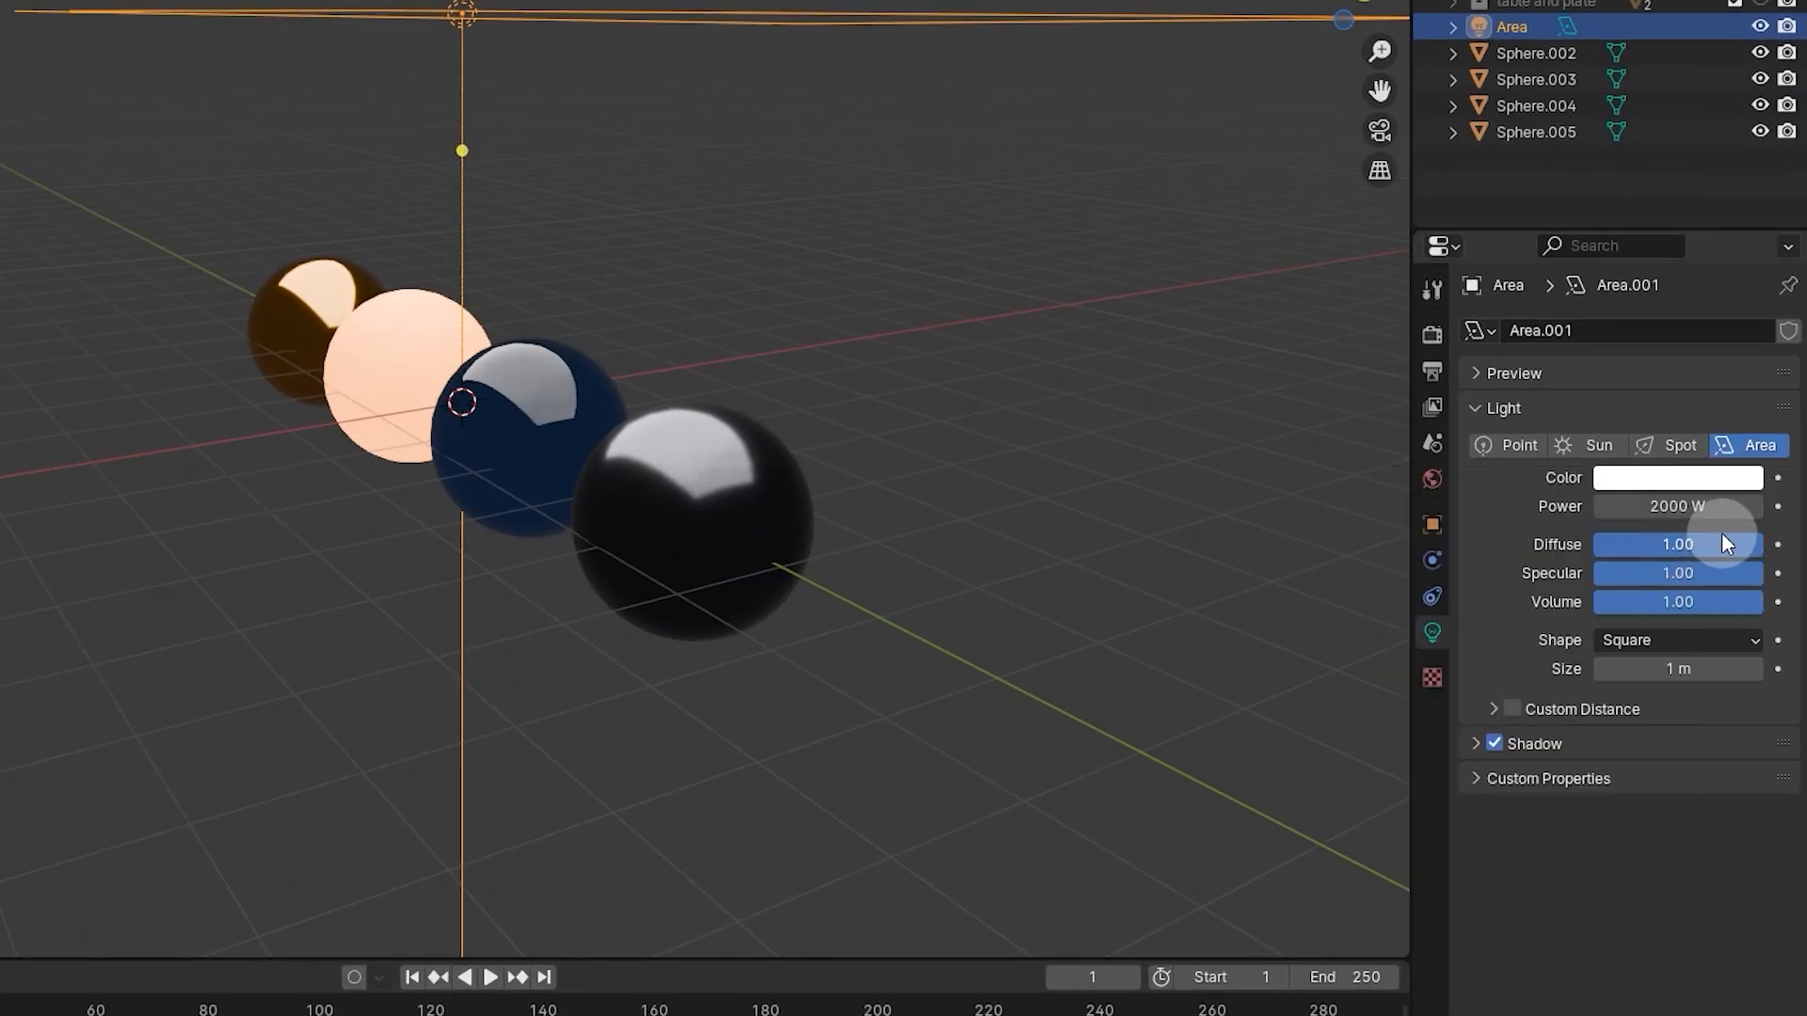
key("Escape")
mouse_move(1643, 544)
left_mouse_down()
mouse_move(1474, 544)
mouse_move(1643, 544)
left_mouse_up()
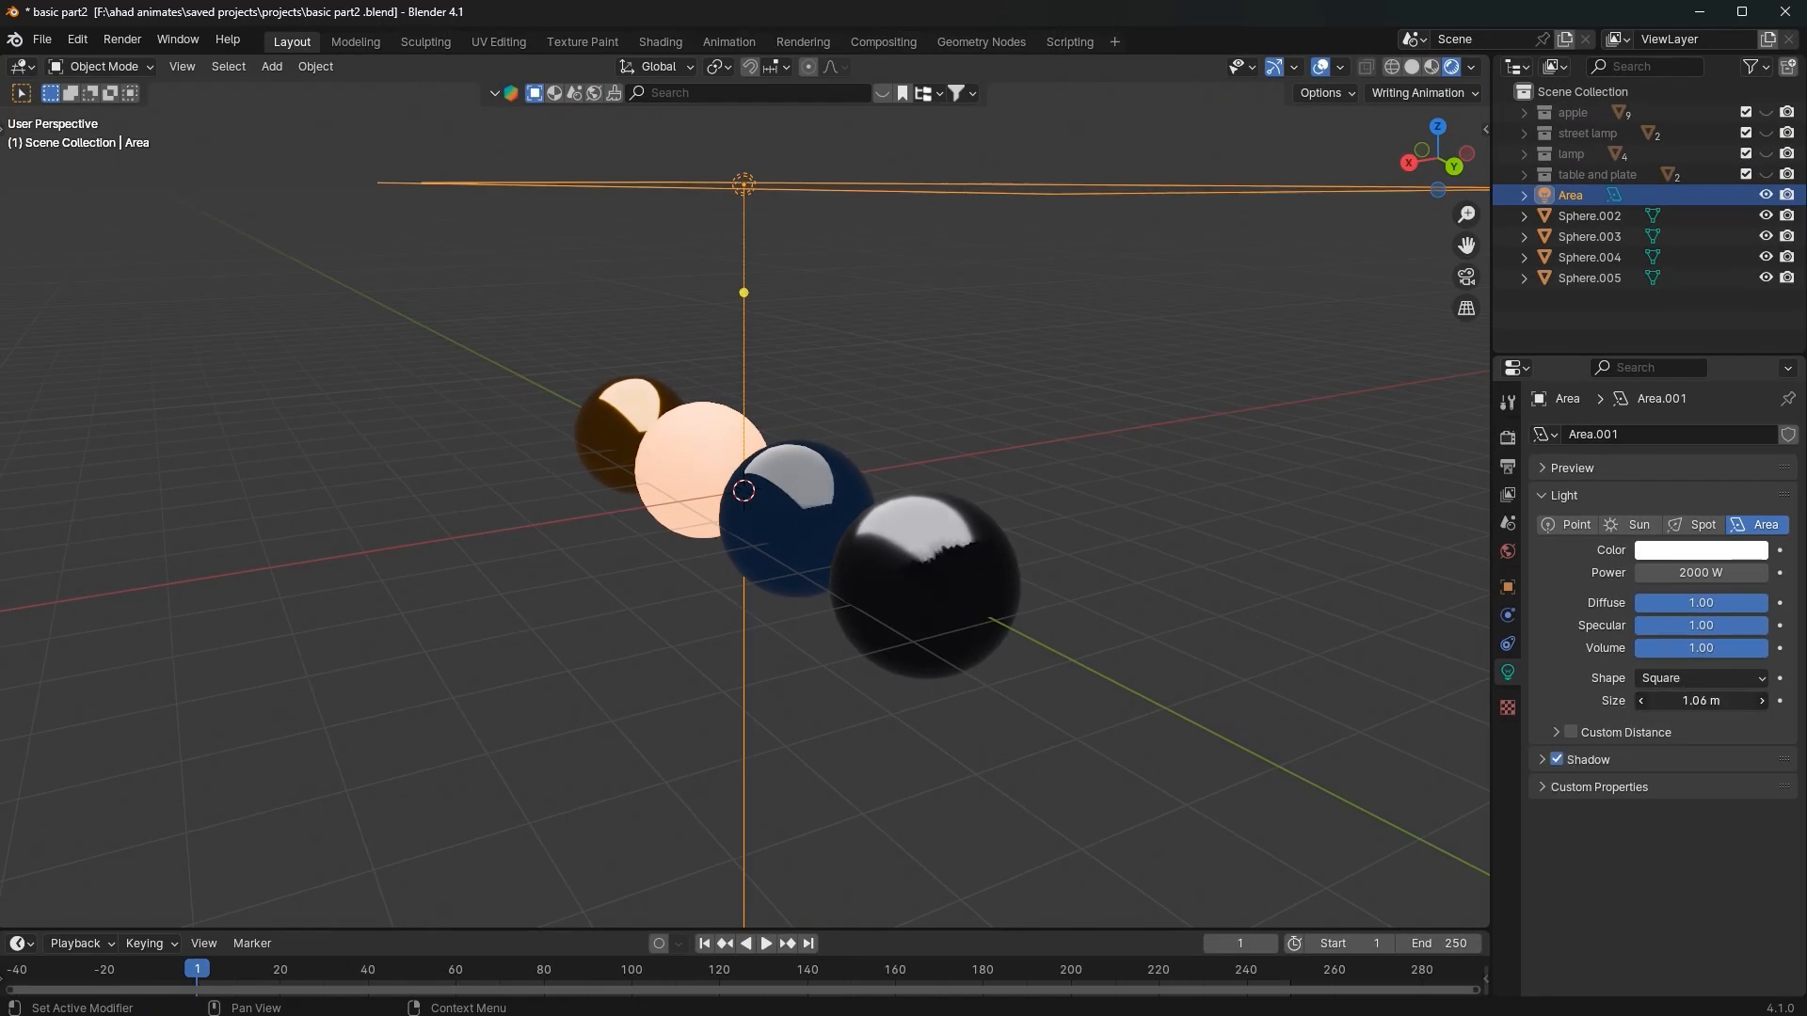
Step: Try enlarging the Area light through its Size value and with freehand uniform scaling, restoring its original size
left_click_drag(1701, 700, 1752, 701)
middle_click_drag(979, 470, 926, 527)
scroll(1035, 509, "down", 2)
key("ctrl+z")
key("s")
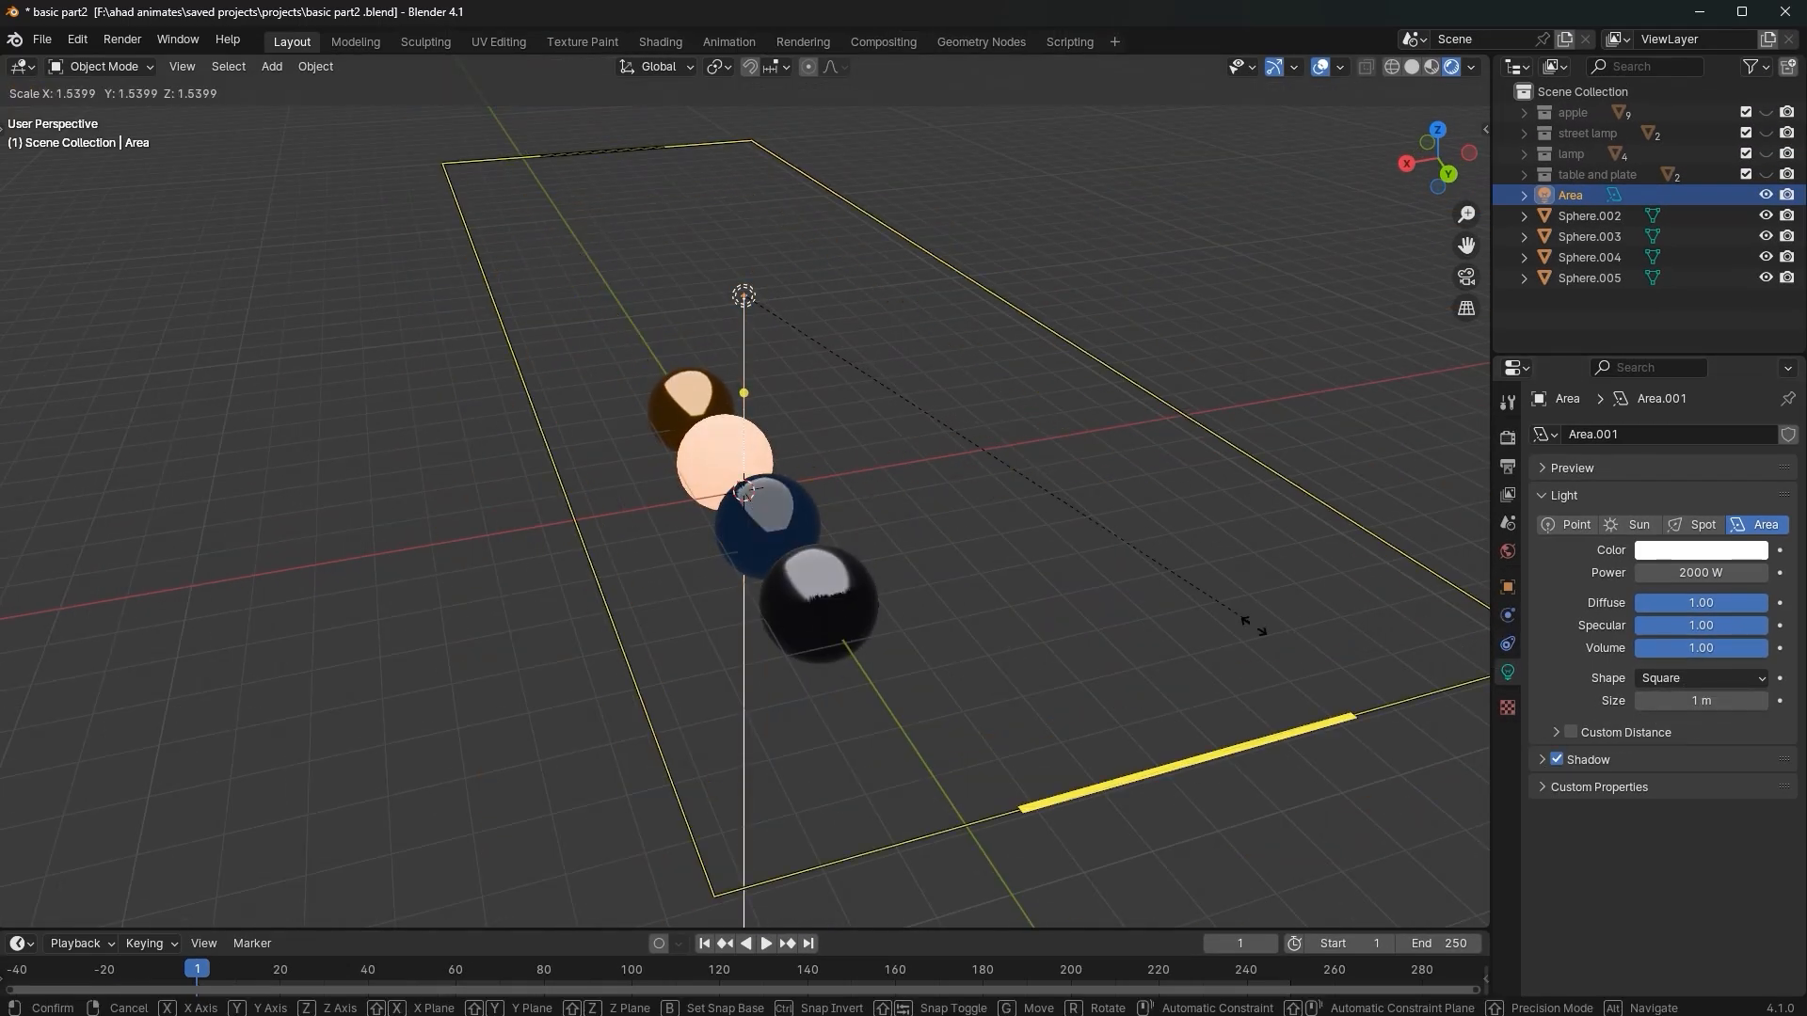
right_click(1113, 568)
key("s")
right_click(955, 554)
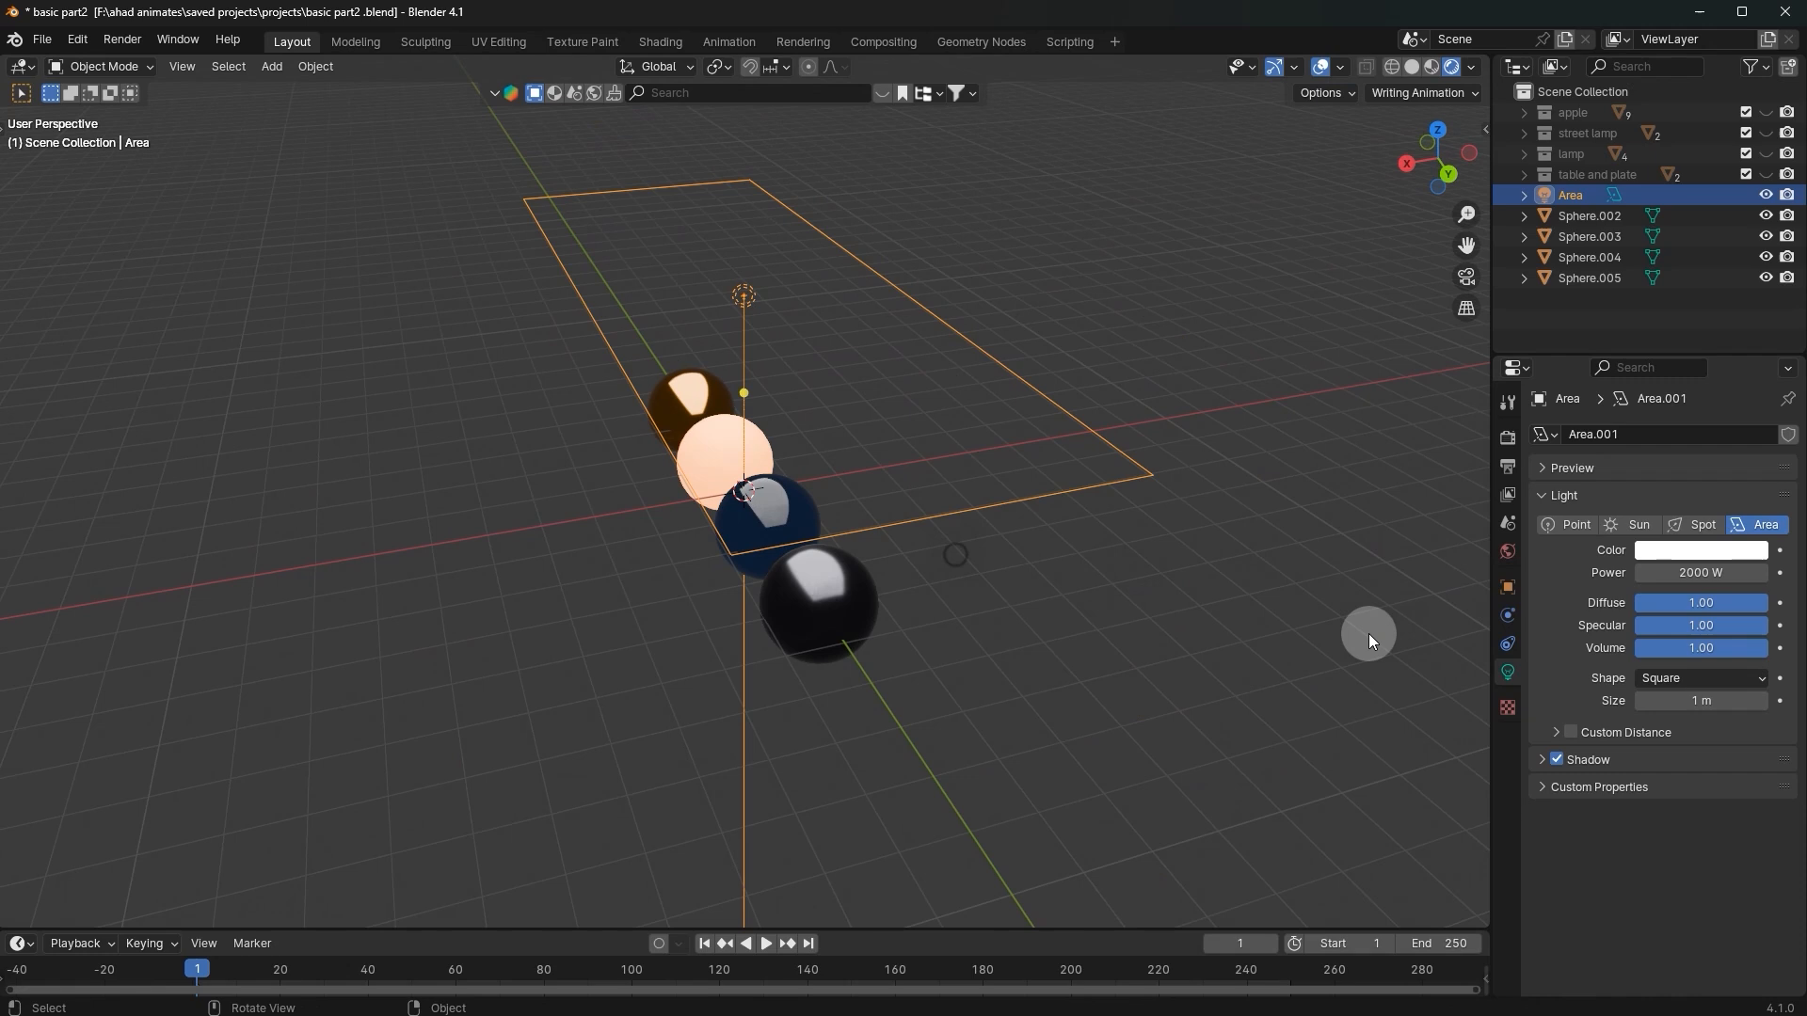
Step: Try the Area light's Rectangle, Square, Disk and Ellipse shapes in turn
left_click(1691, 679)
left_click(1683, 723)
left_click(1675, 685)
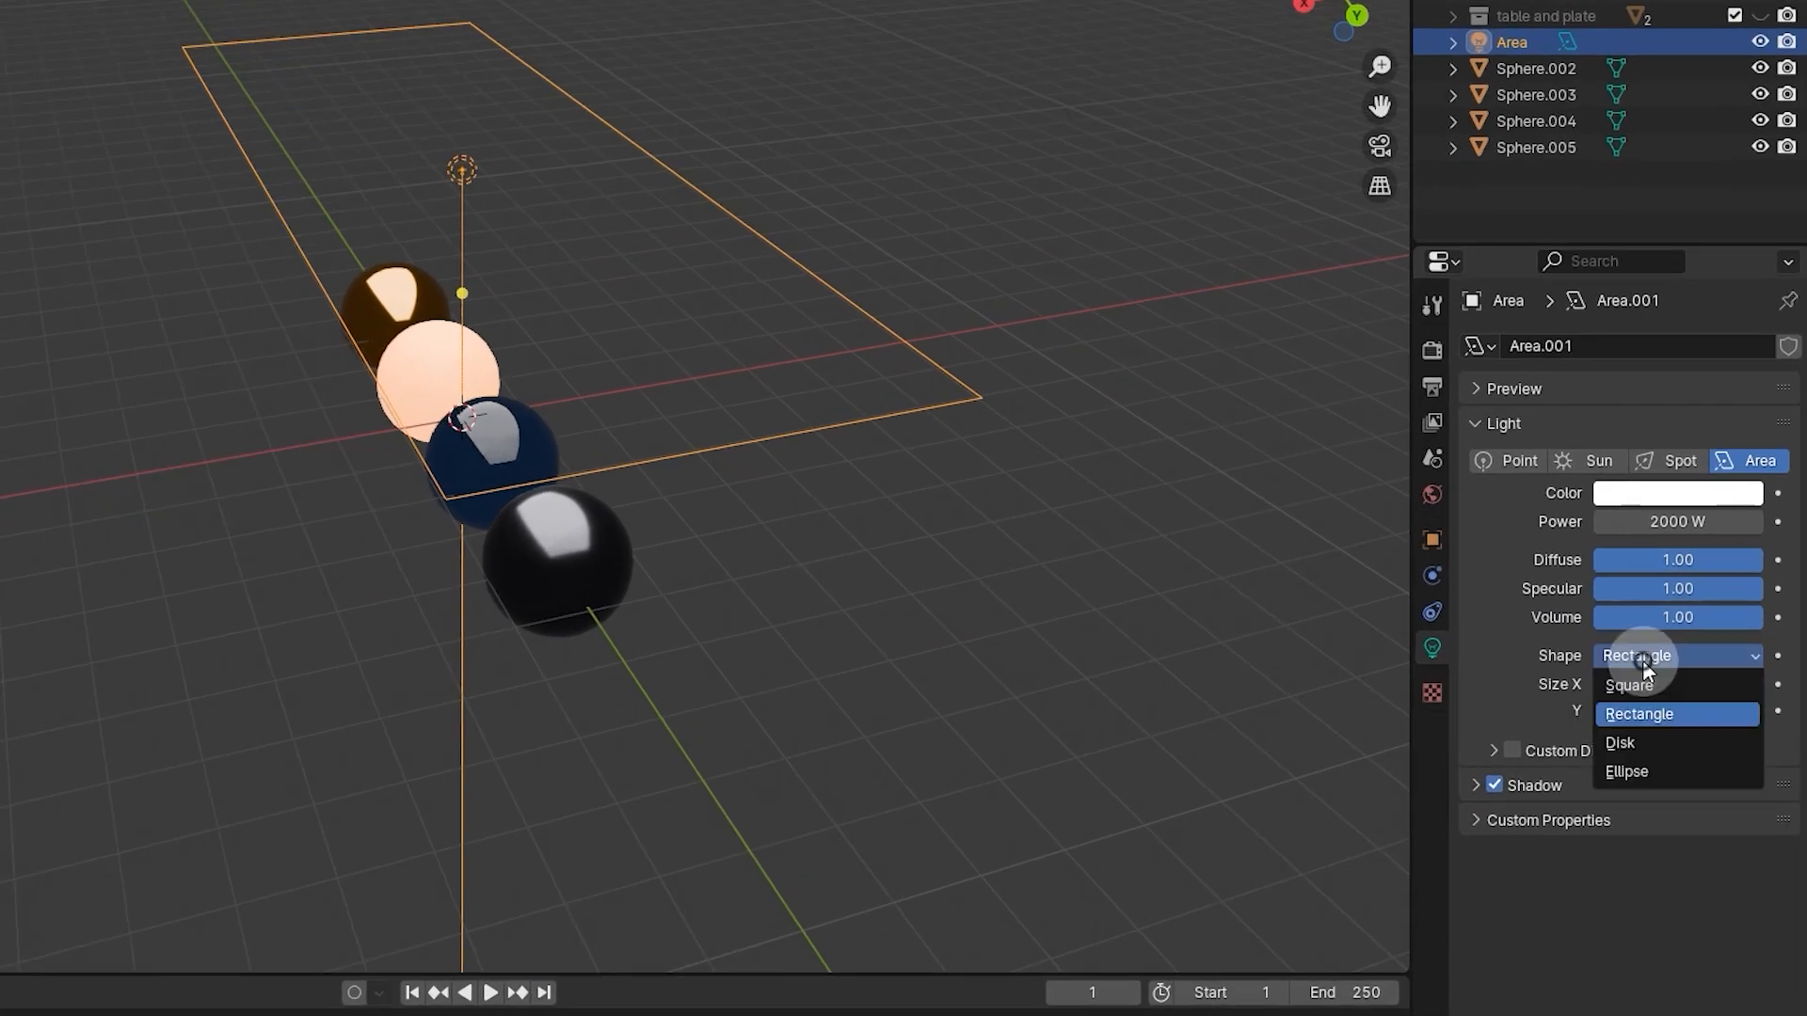
left_click(1633, 685)
left_click(1662, 656)
left_click(1682, 738)
left_click(1637, 656)
left_click(1670, 764)
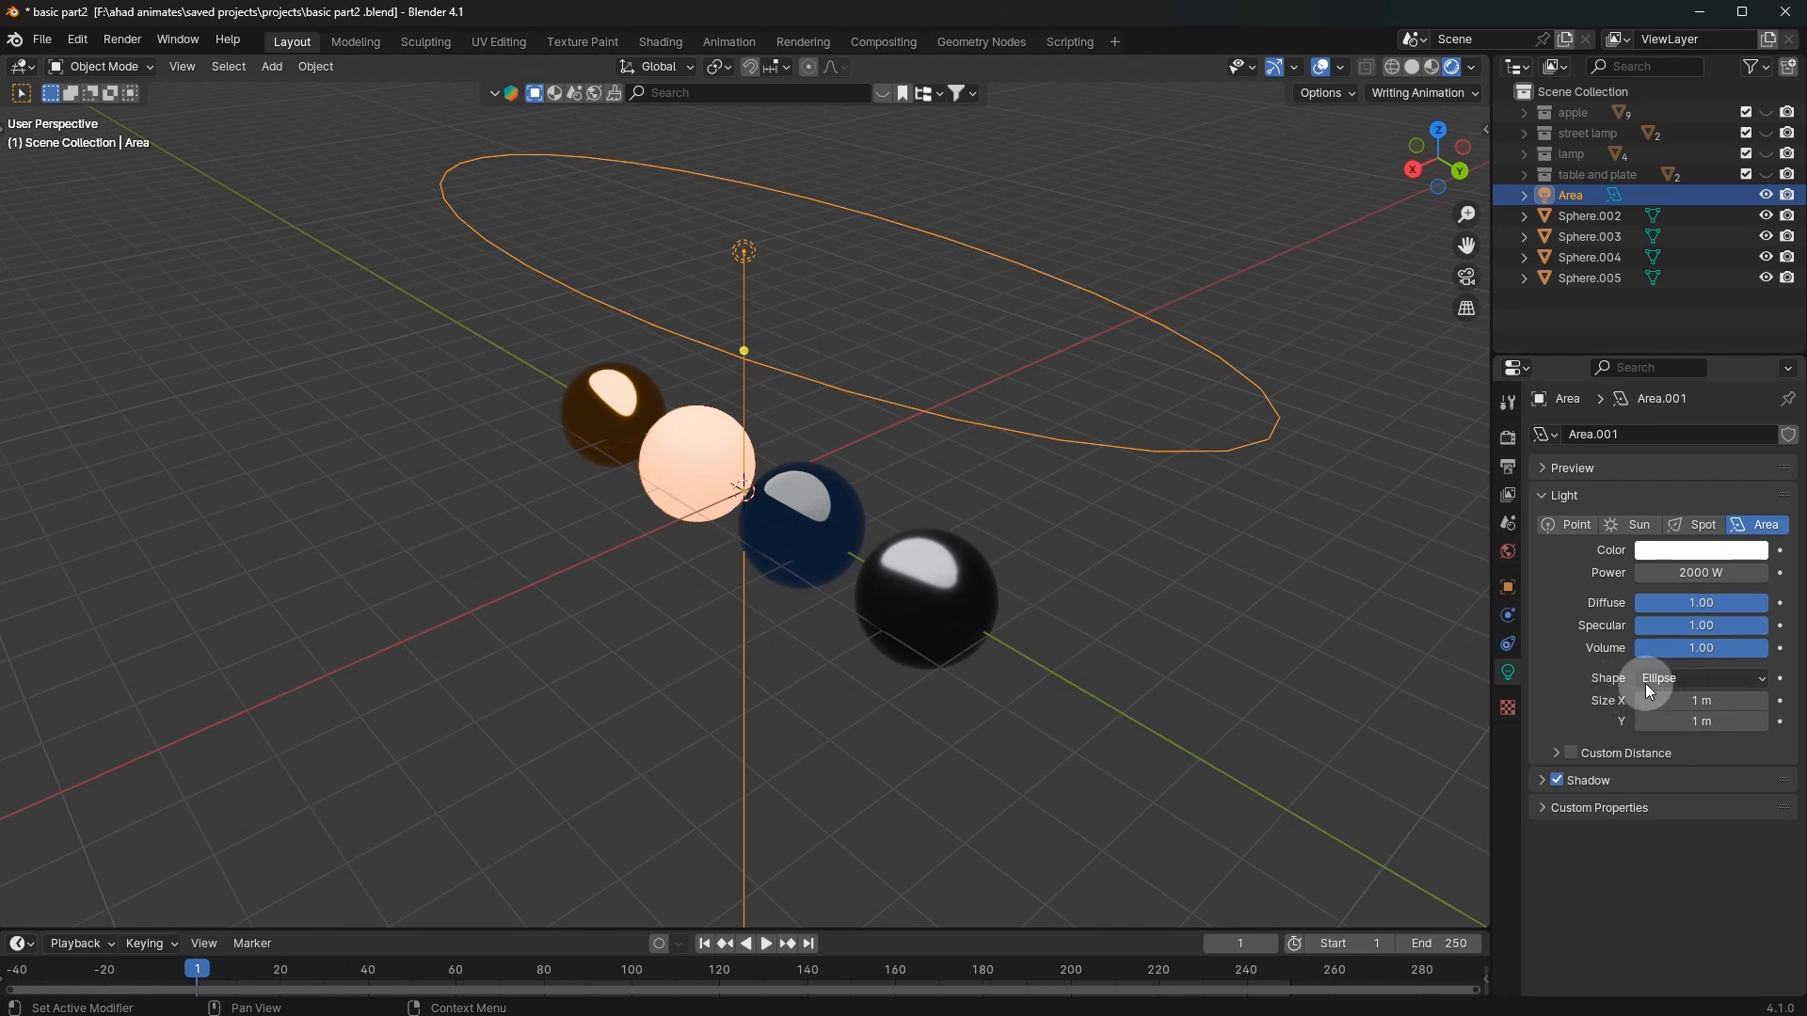
Step: Try stretching the elliptical Area light's Y size freehand to about 1.03 m, and undo the change
key("a")
key("x")
left_click_drag(1259, 461, 1267, 467)
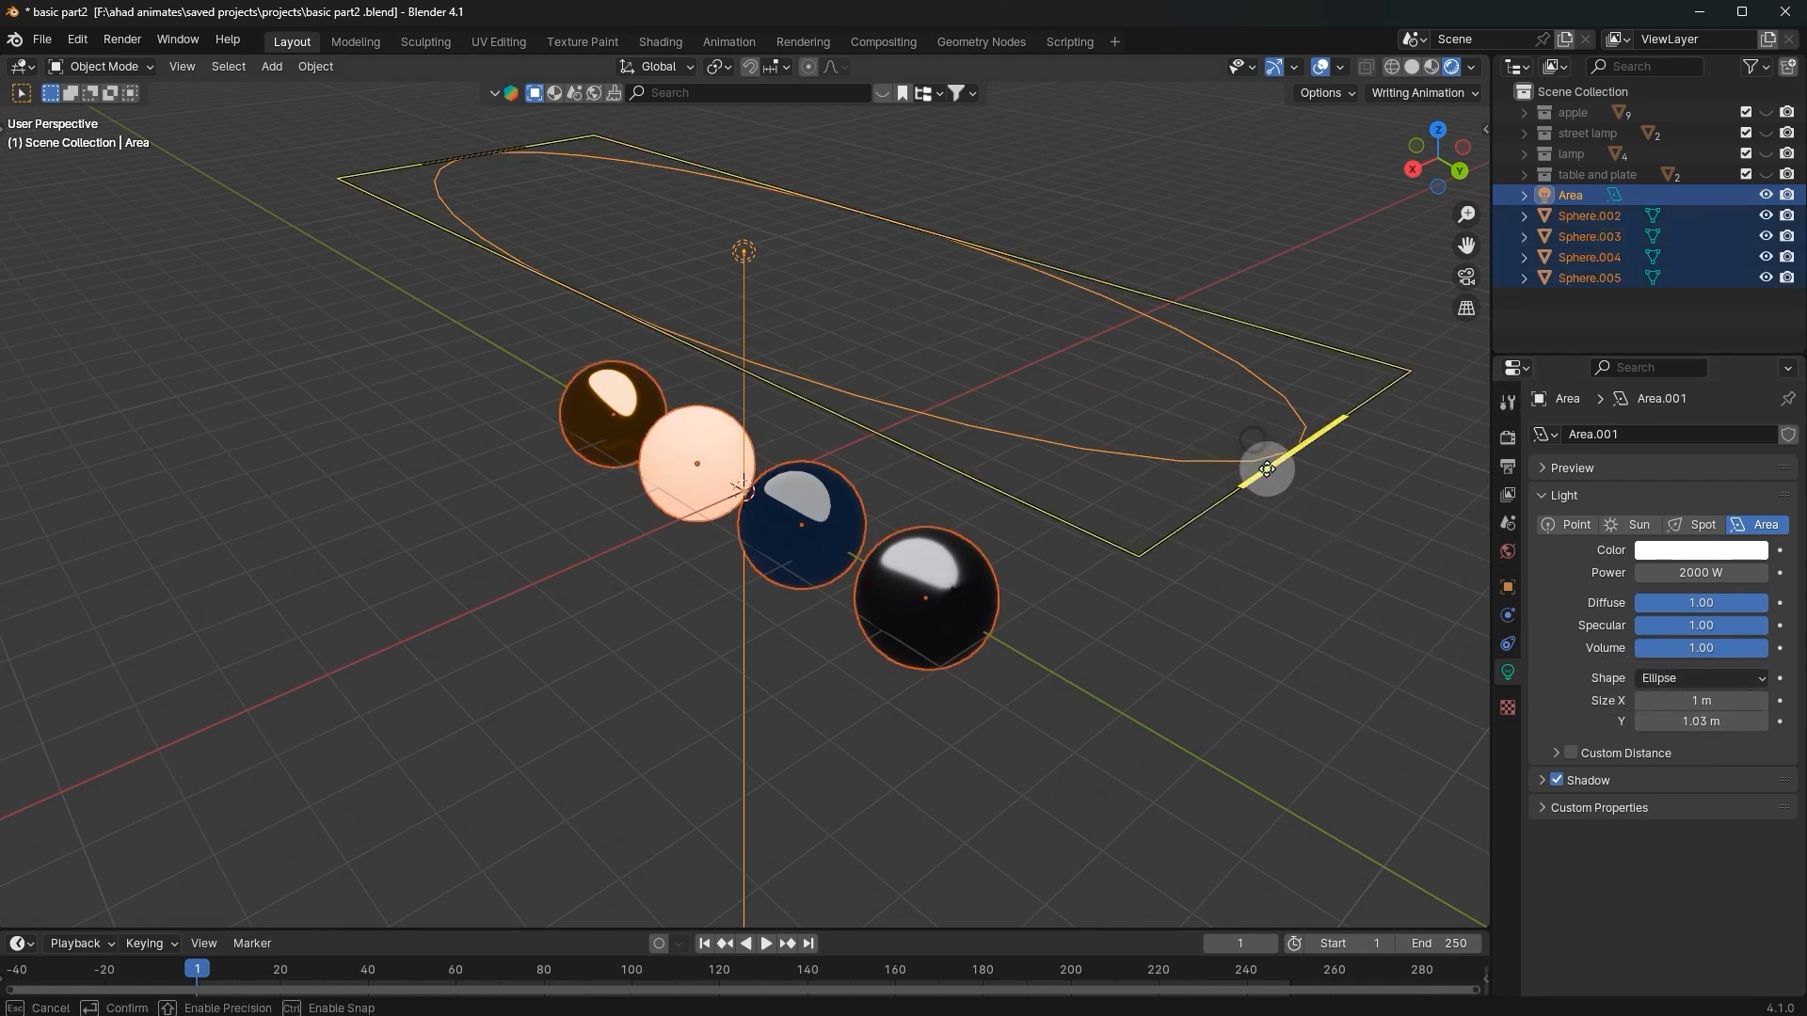
key("ctrl+z")
key("ctrl+z")
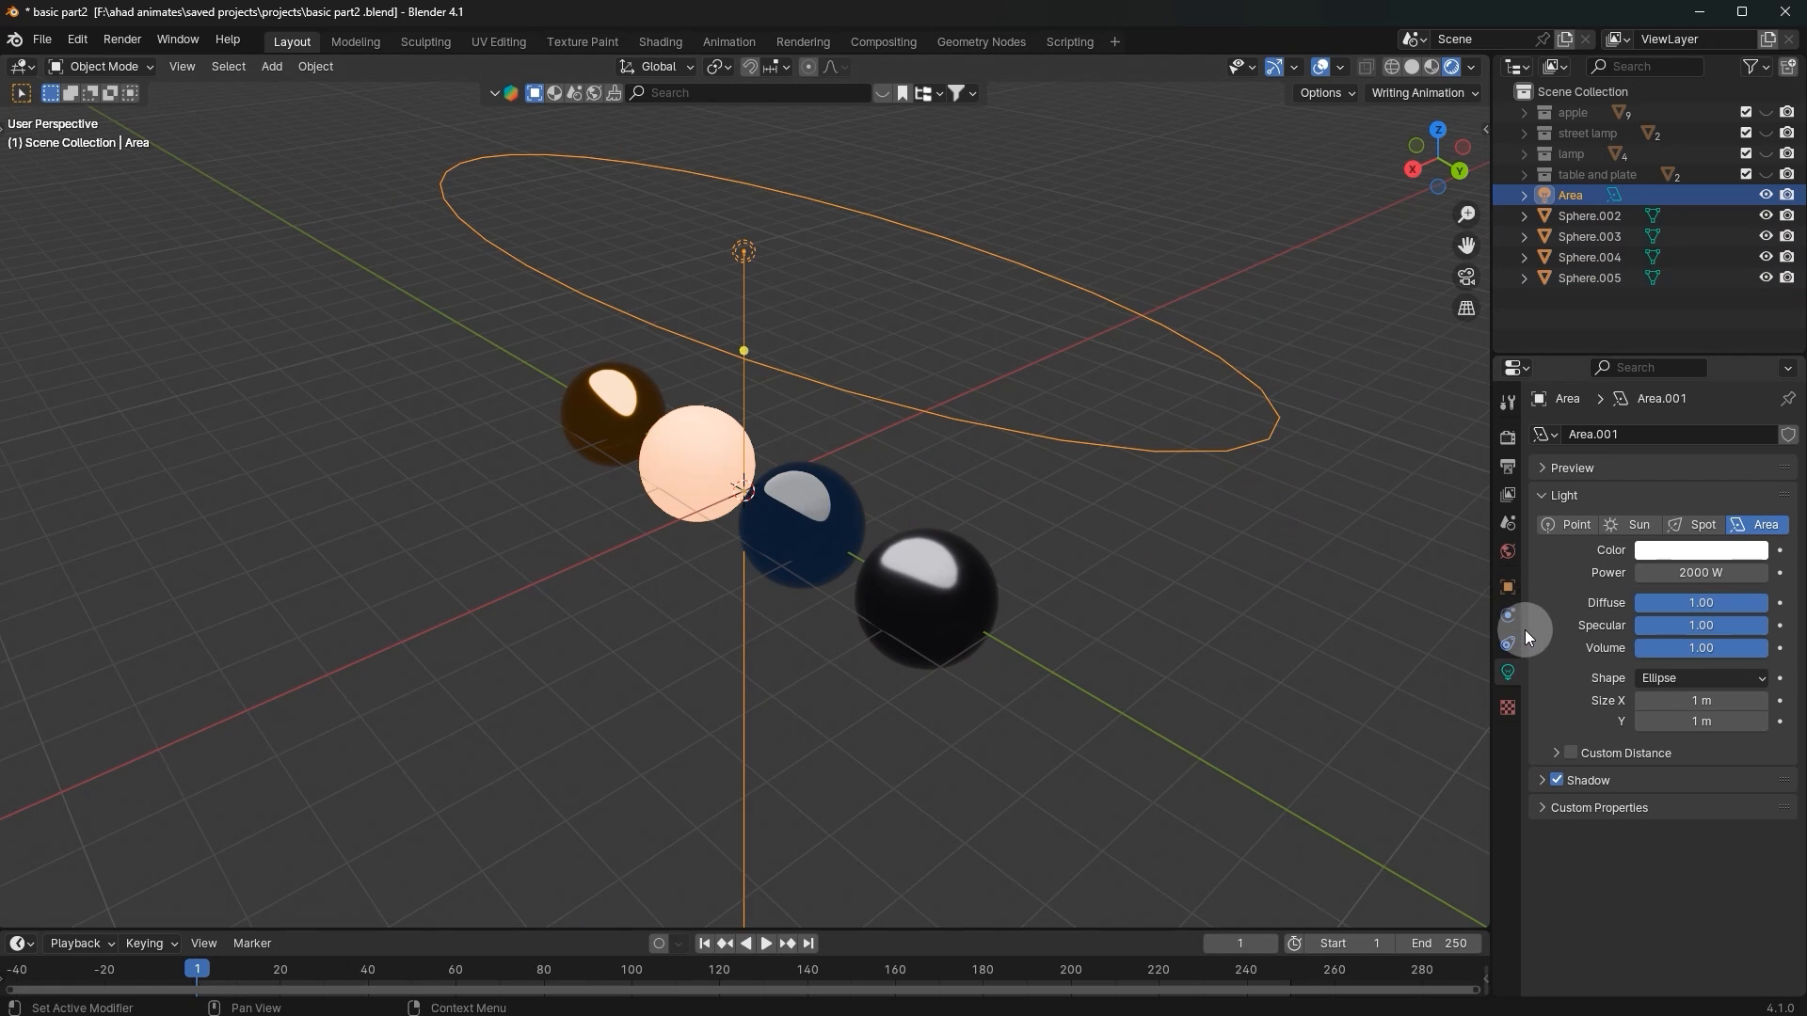
Step: Set the Area light's shape back to Square
left_click(1662, 697)
left_click(1703, 709)
middle_click_drag(1329, 557, 1341, 493)
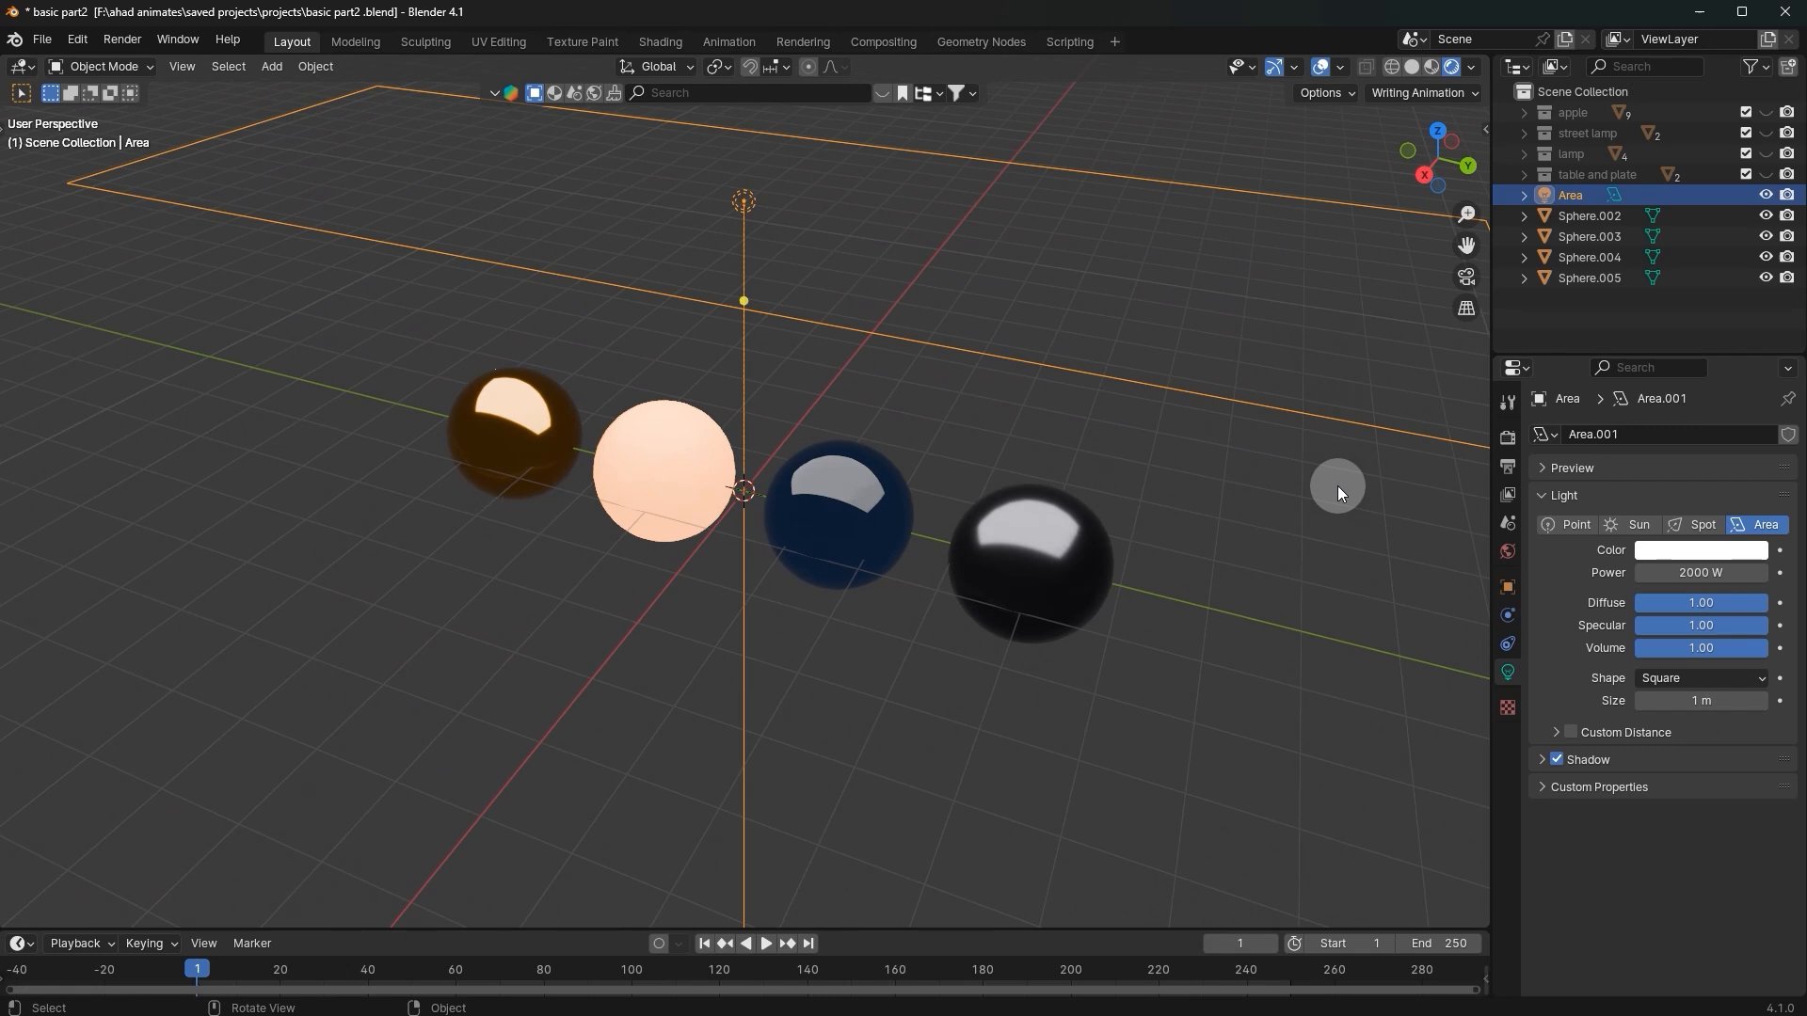
Step: Try tinting the Area light pale blue, and reset its colour to white with saturation 0
left_click(1701, 551)
left_click_drag(1613, 432, 1579, 400)
left_click_drag(1585, 268, 1662, 309)
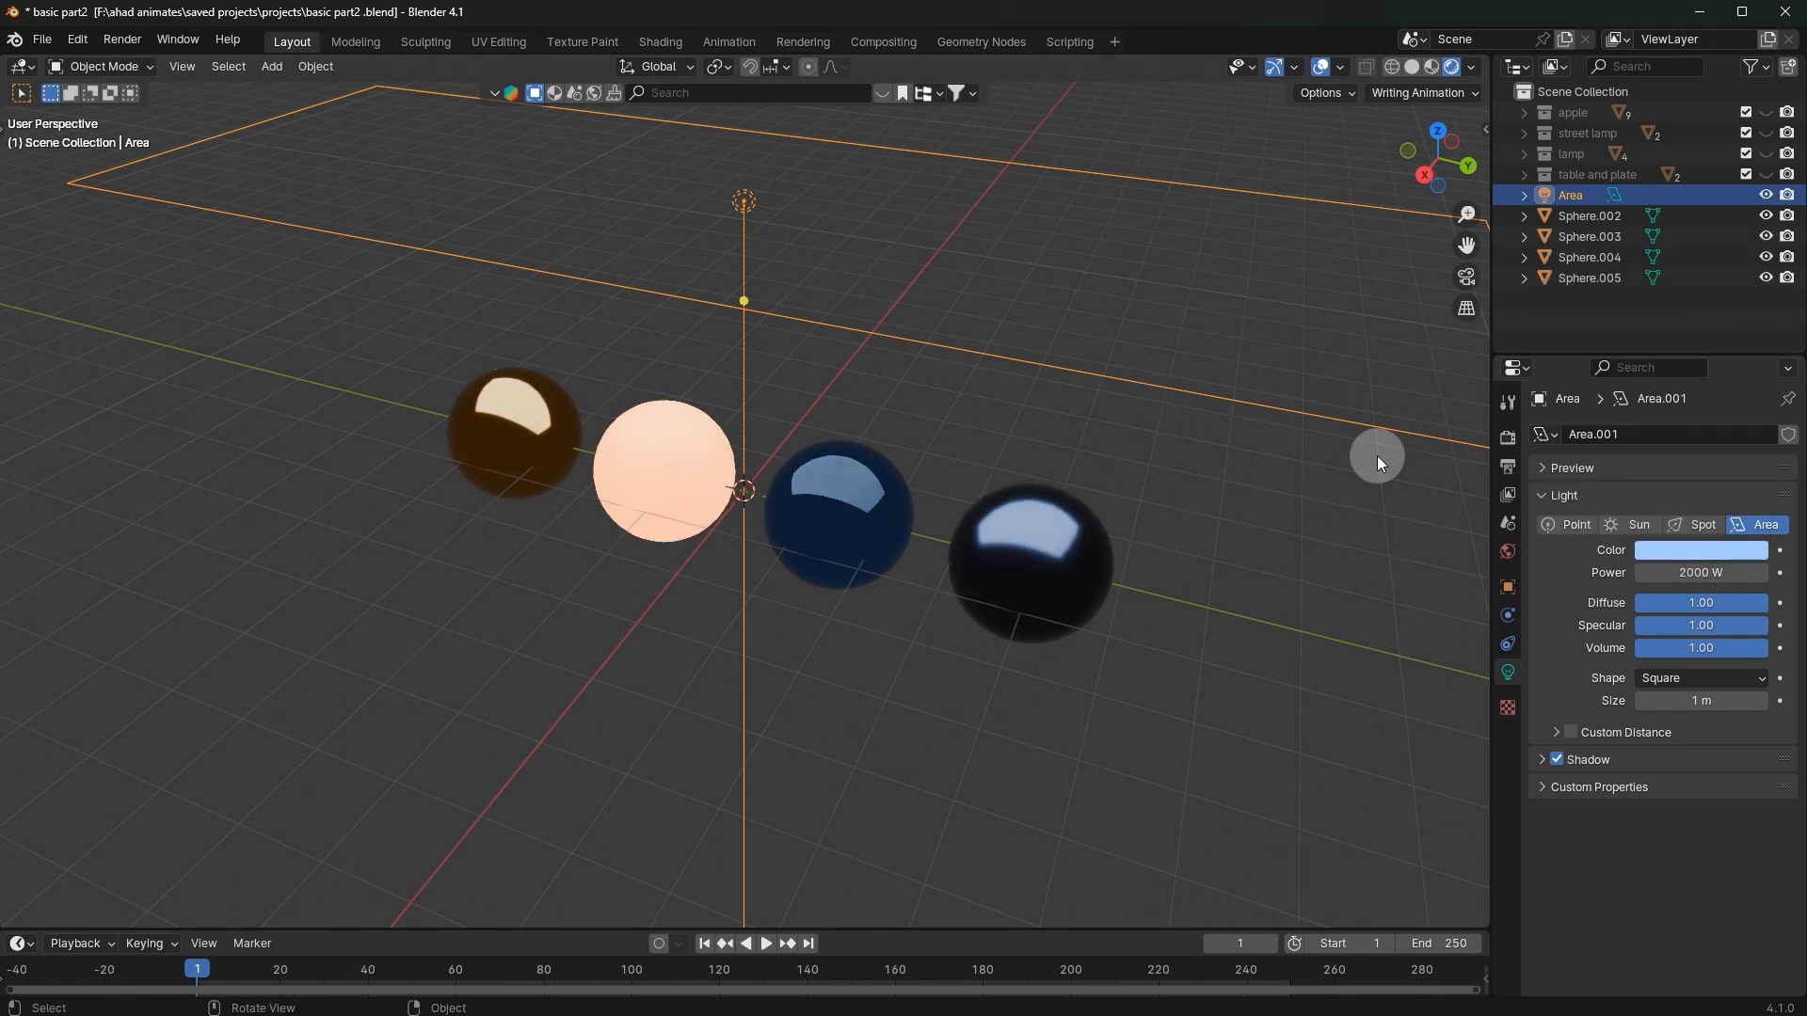
left_click(1716, 551)
left_click_drag(1680, 478, 1553, 498)
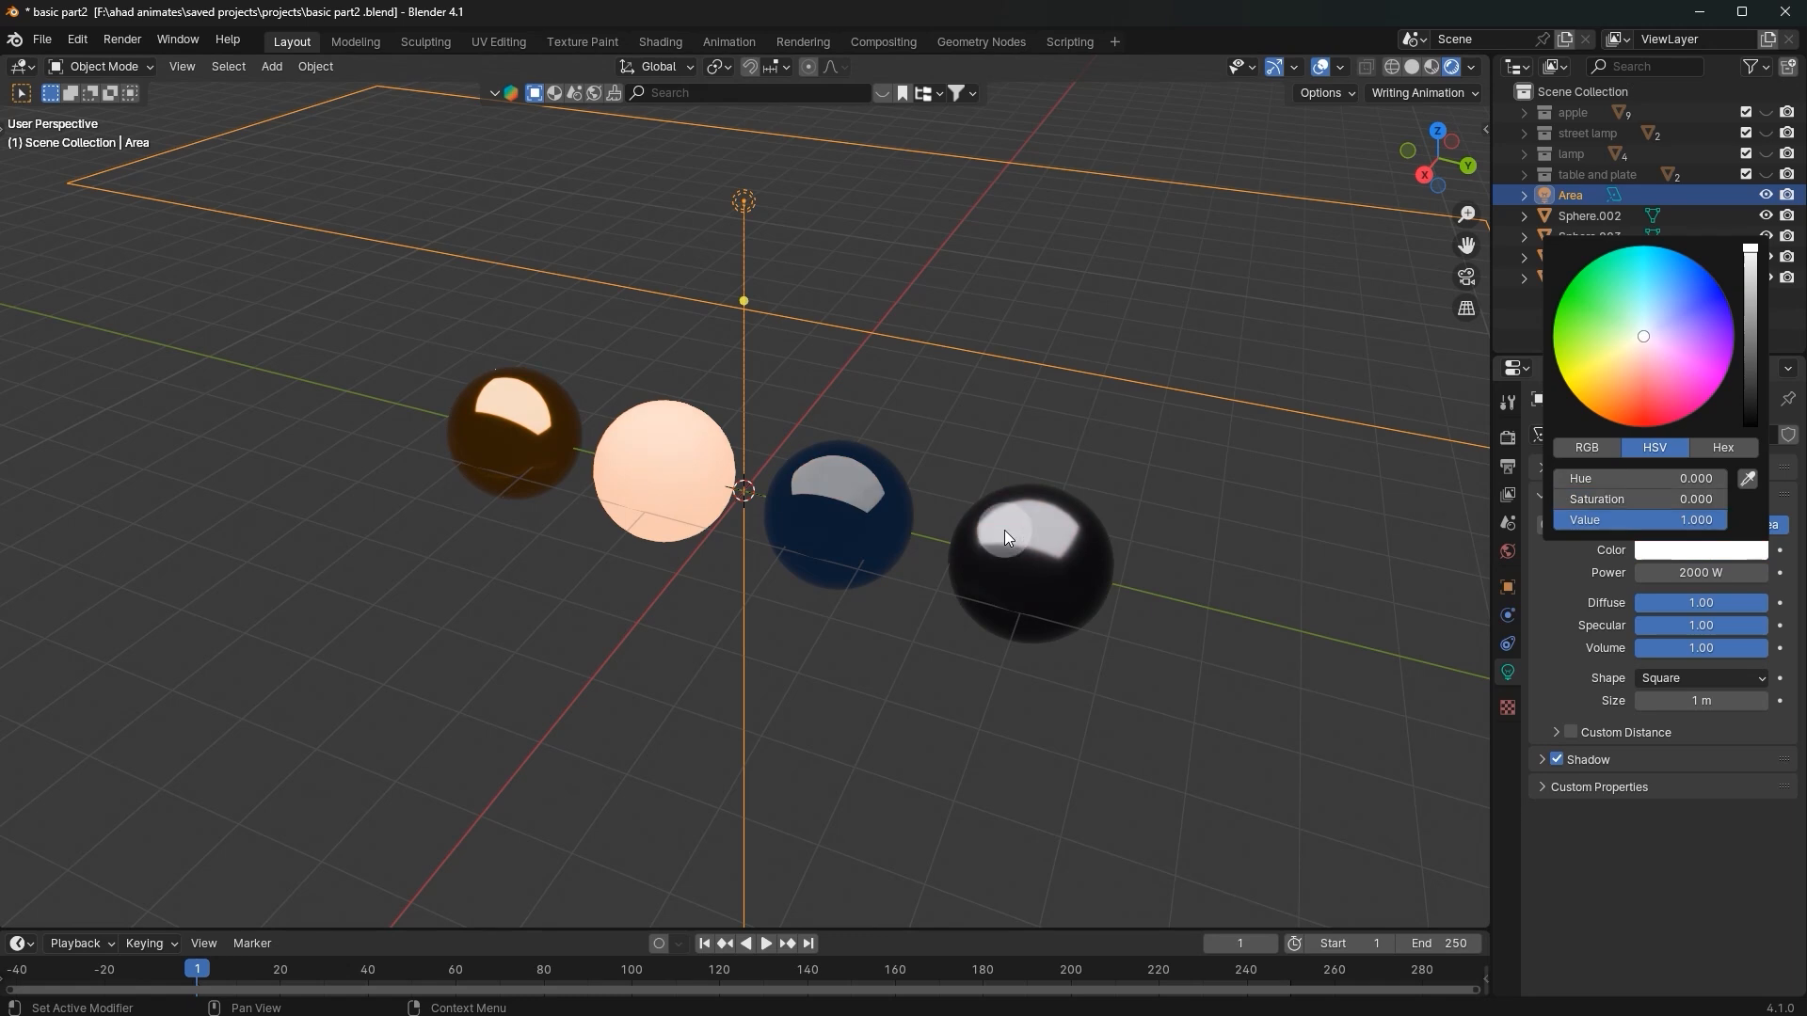
Step: Duplicate the Area light above the spheres and move the copy freehand to one side in front of the row
middle_click_drag(994, 245, 985, 240)
middle_click_drag(768, 216, 1004, 525)
middle_click_drag(805, 526, 534, 754)
middle_click_drag(678, 576, 859, 335)
key("shift+d")
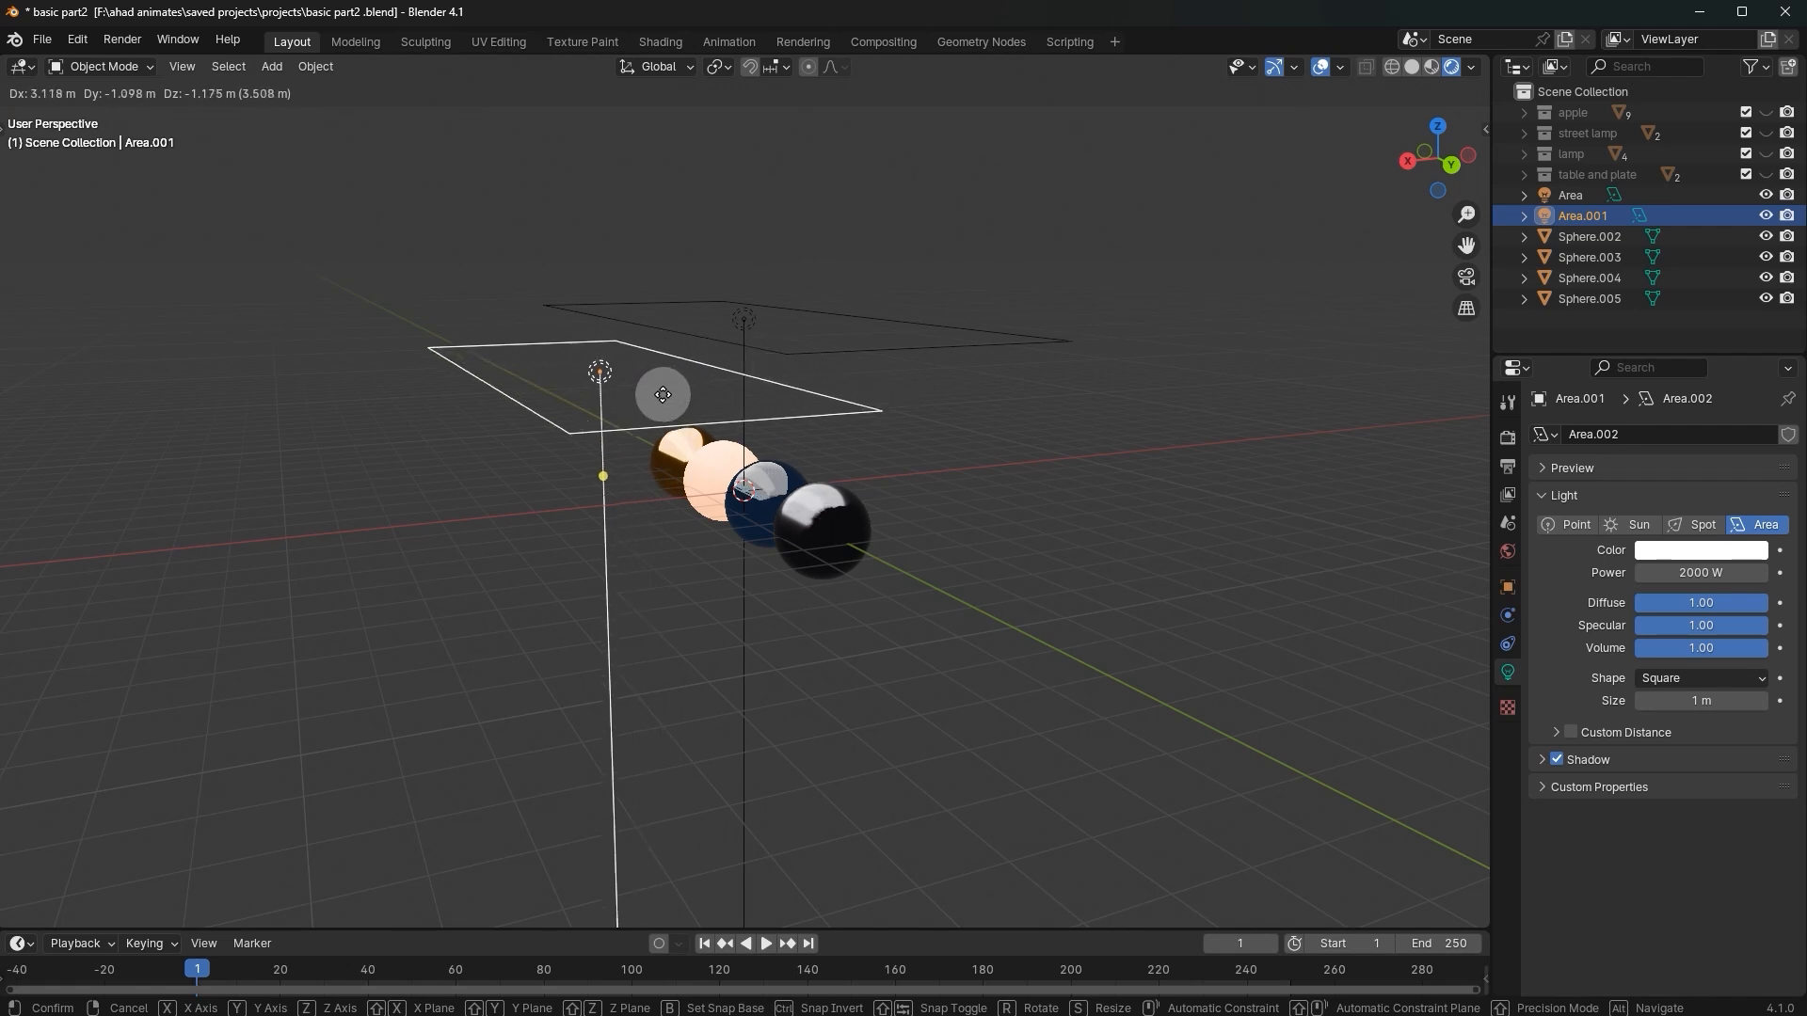
right_click(452, 461)
middle_click_drag(393, 502, 693, 402)
key("g")
left_click(953, 611)
Step: Shift the duplicated area light about 0.5 m in the negative direction along the global X axis
middle_click_drag(956, 617, 877, 725)
key("g")
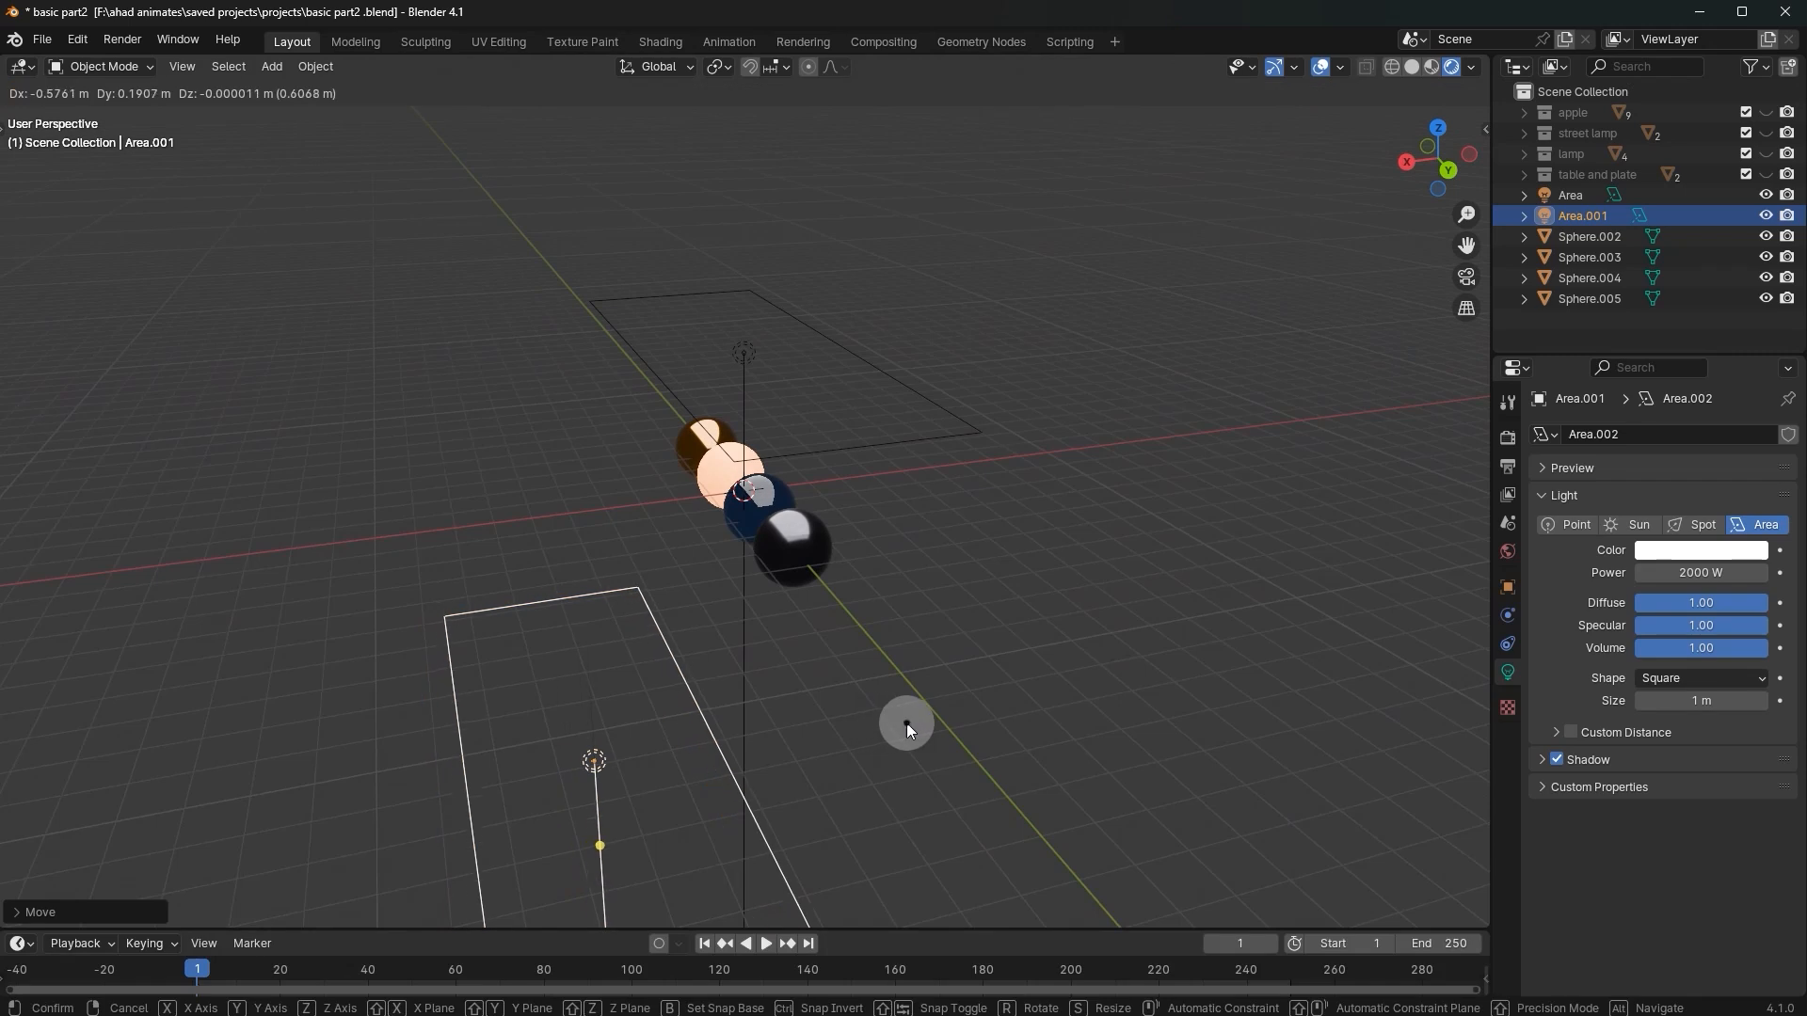
right_click(922, 722)
key("g")
key("z")
right_click(968, 714)
key("g")
key("y")
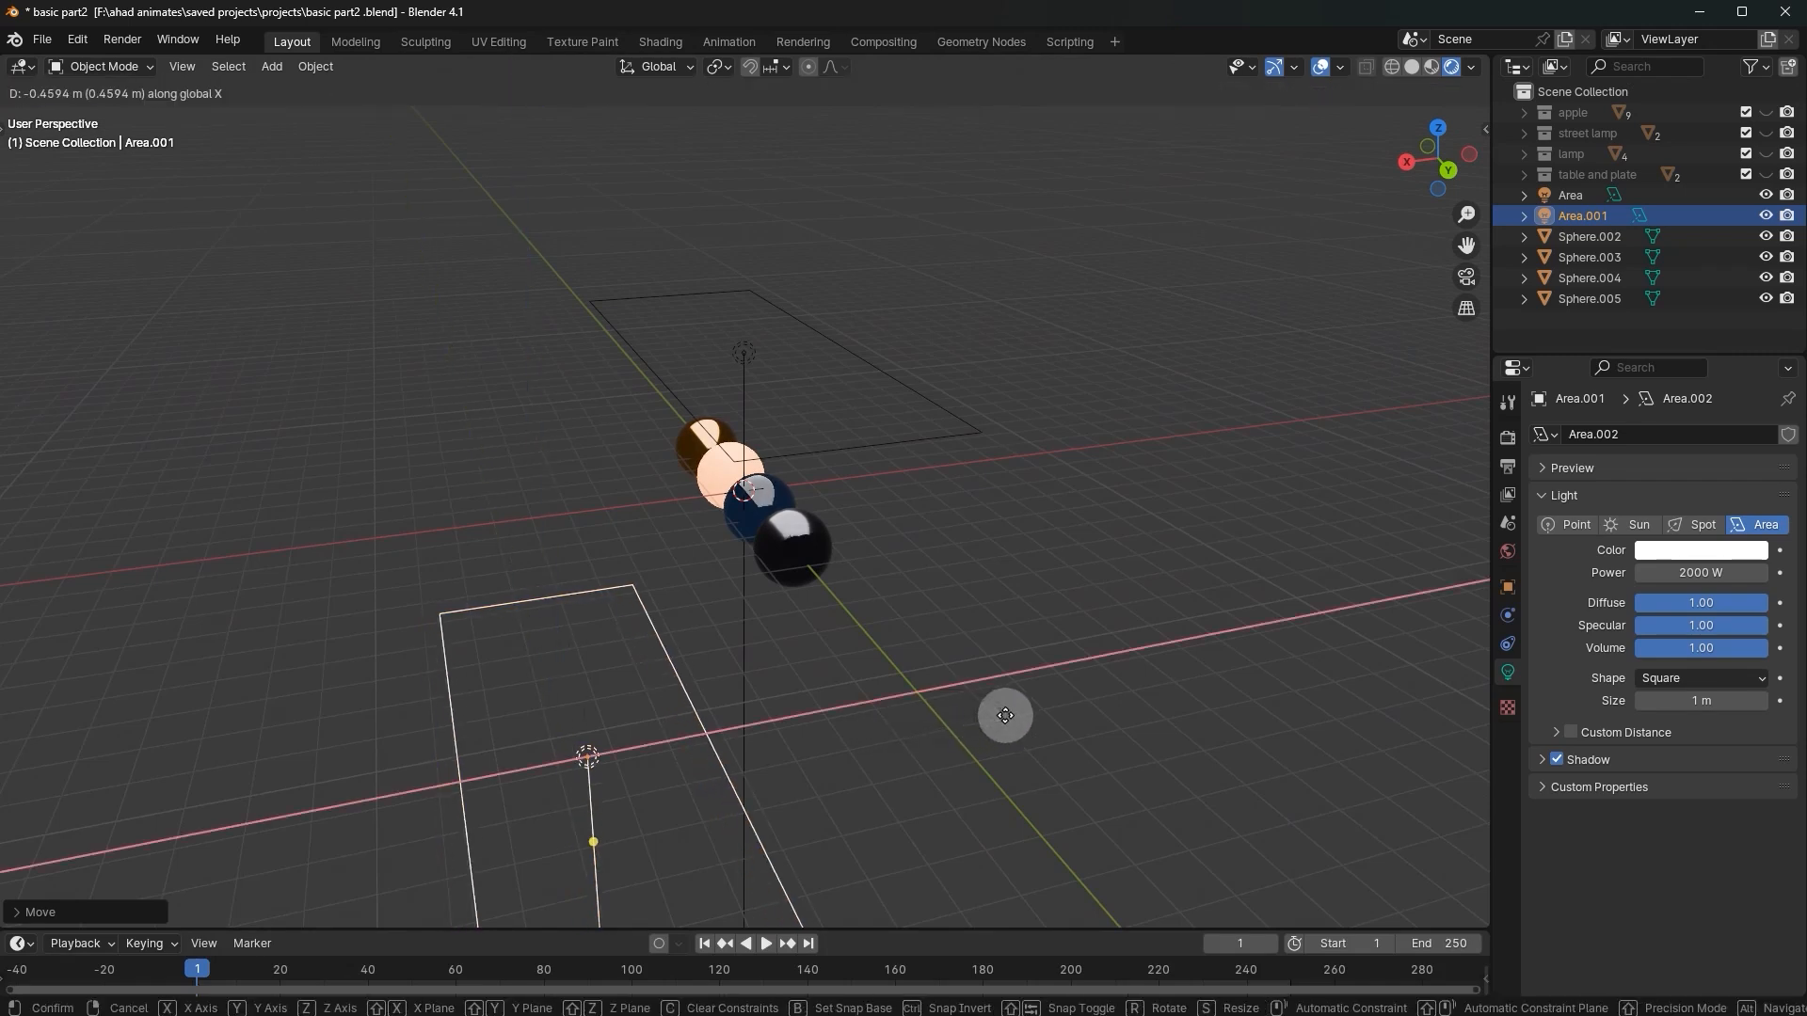
left_click(998, 713)
Step: Try rotating the duplicated area light freehand so it faces the spheres
middle_click_drag(766, 602, 685, 709)
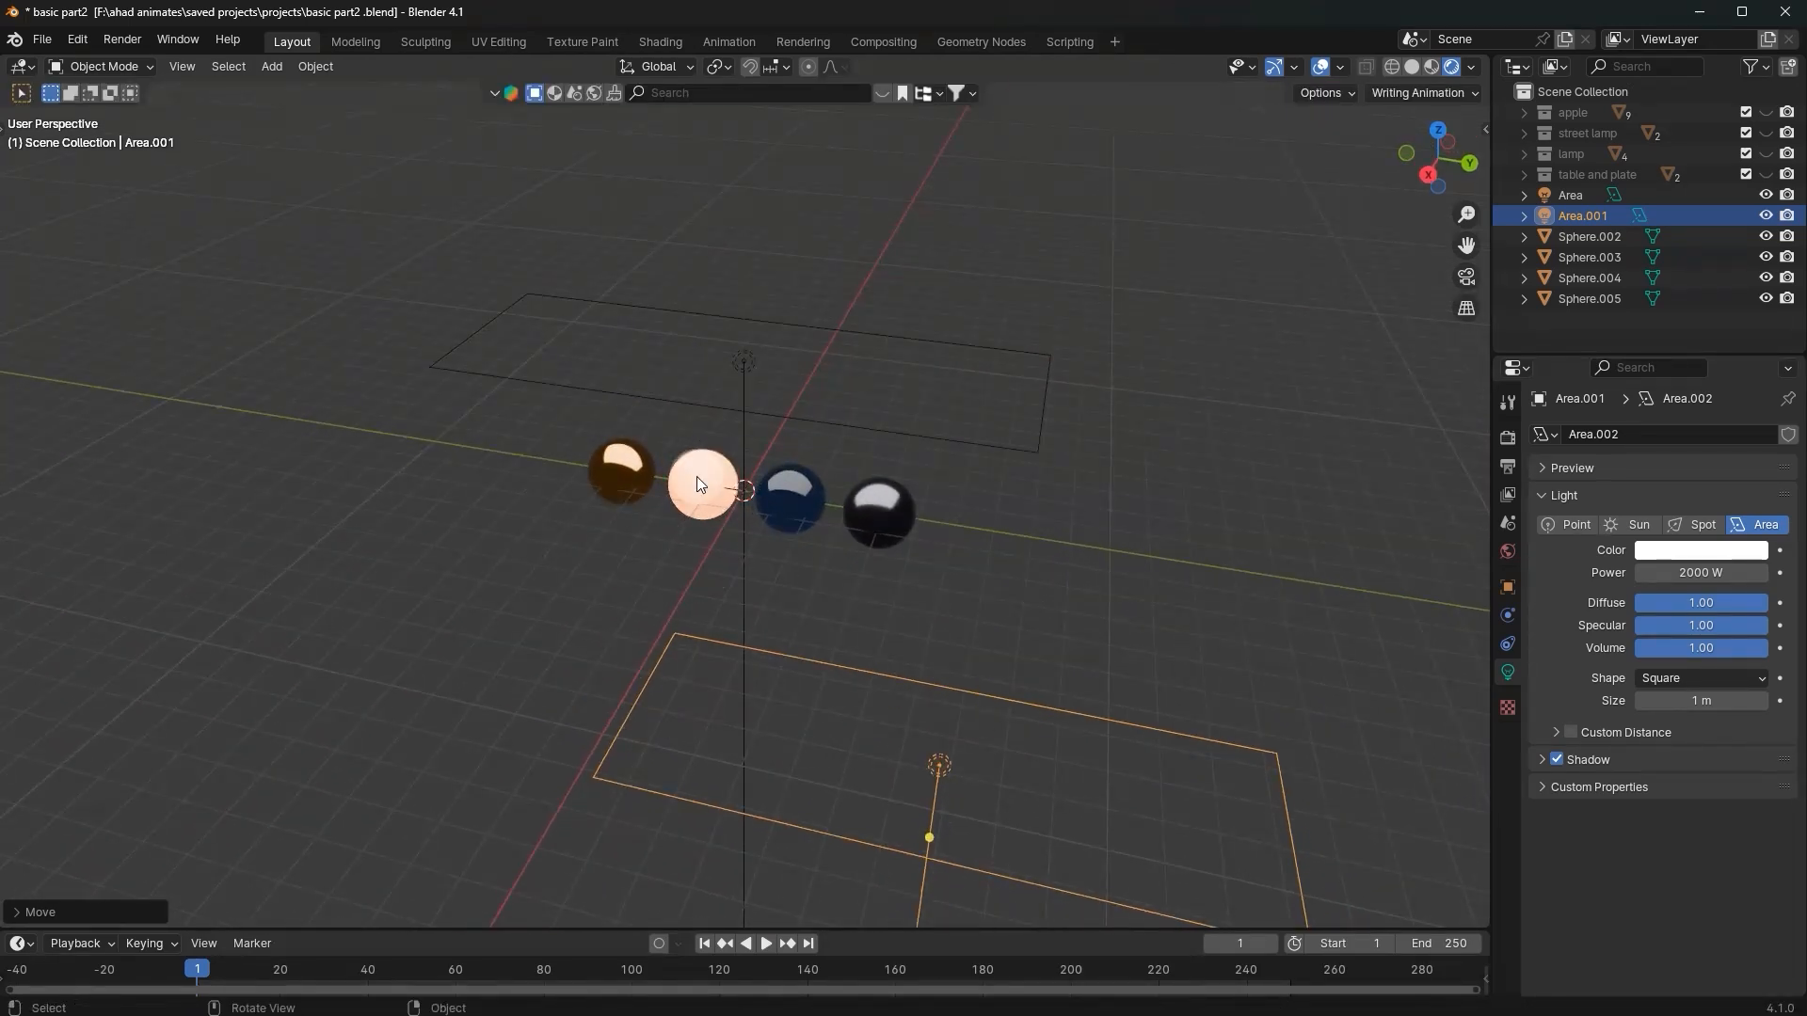
middle_click_drag(689, 516, 817, 484)
key("r")
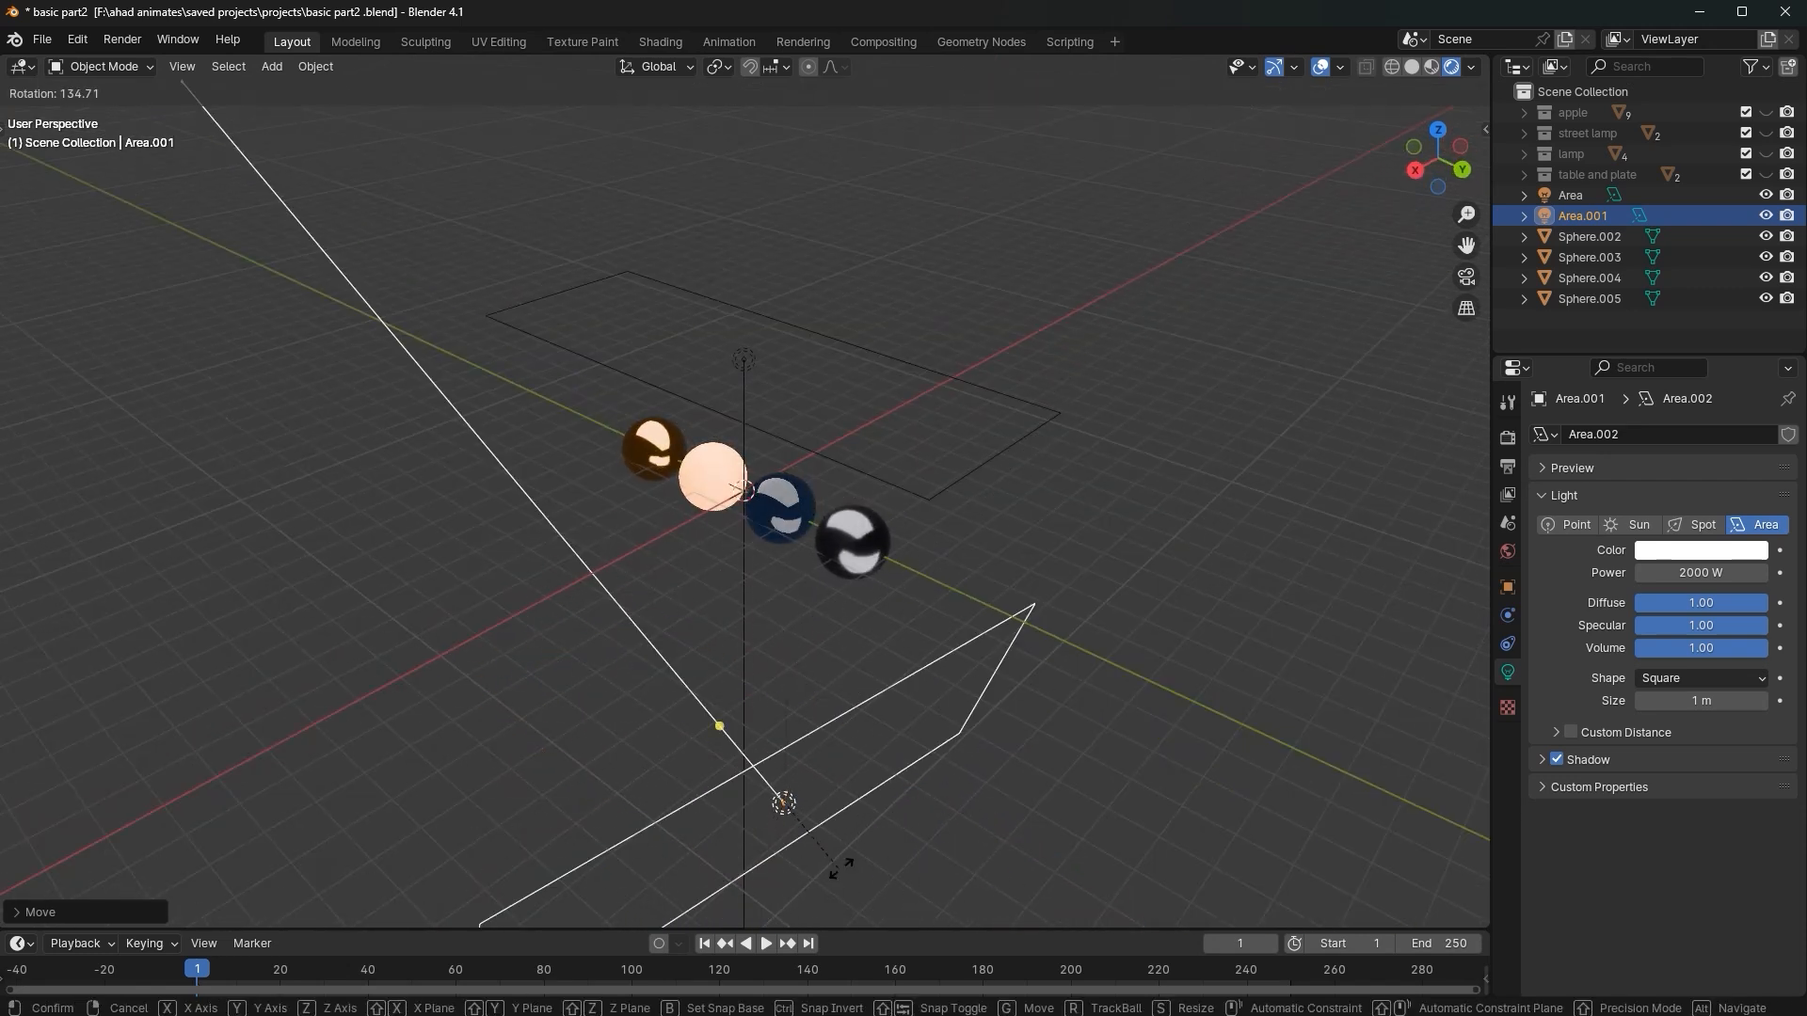
left_click(774, 824)
middle_click_drag(762, 693, 770, 679)
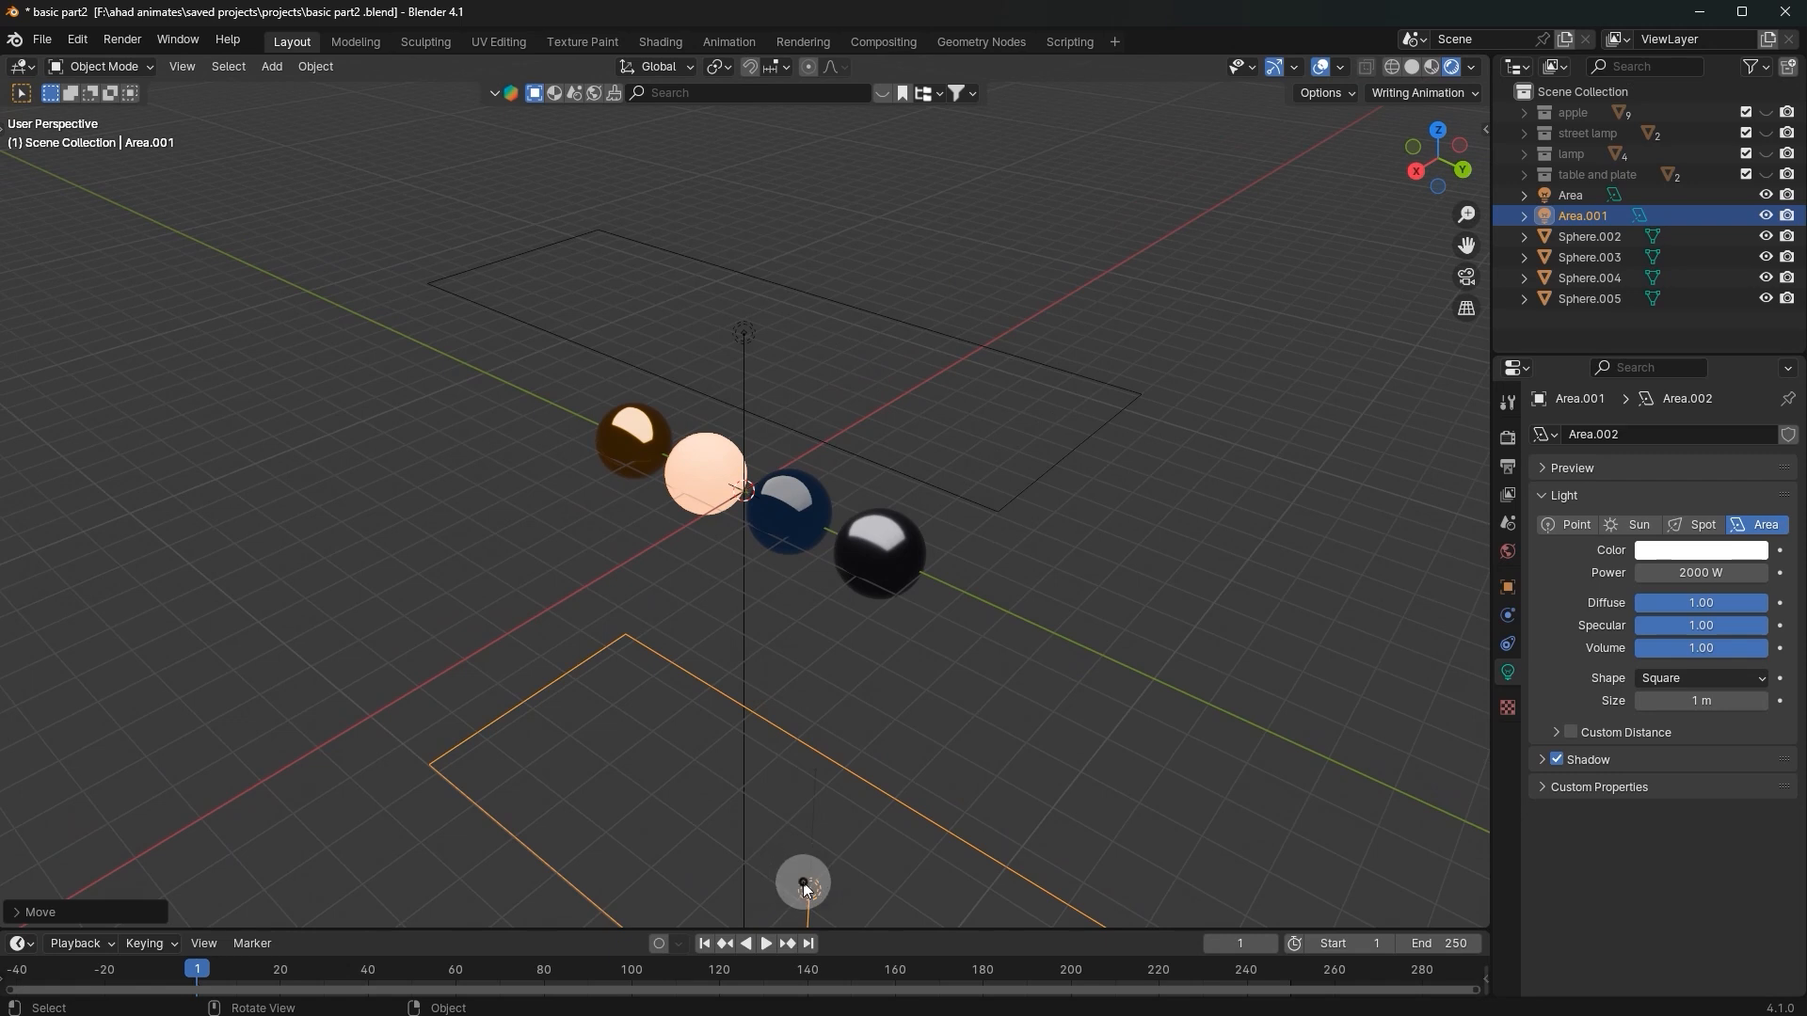
Step: Aim the duplicated area light at the spheres and rotate it about its local Z axis freehand
middle_click_drag(772, 776, 685, 766)
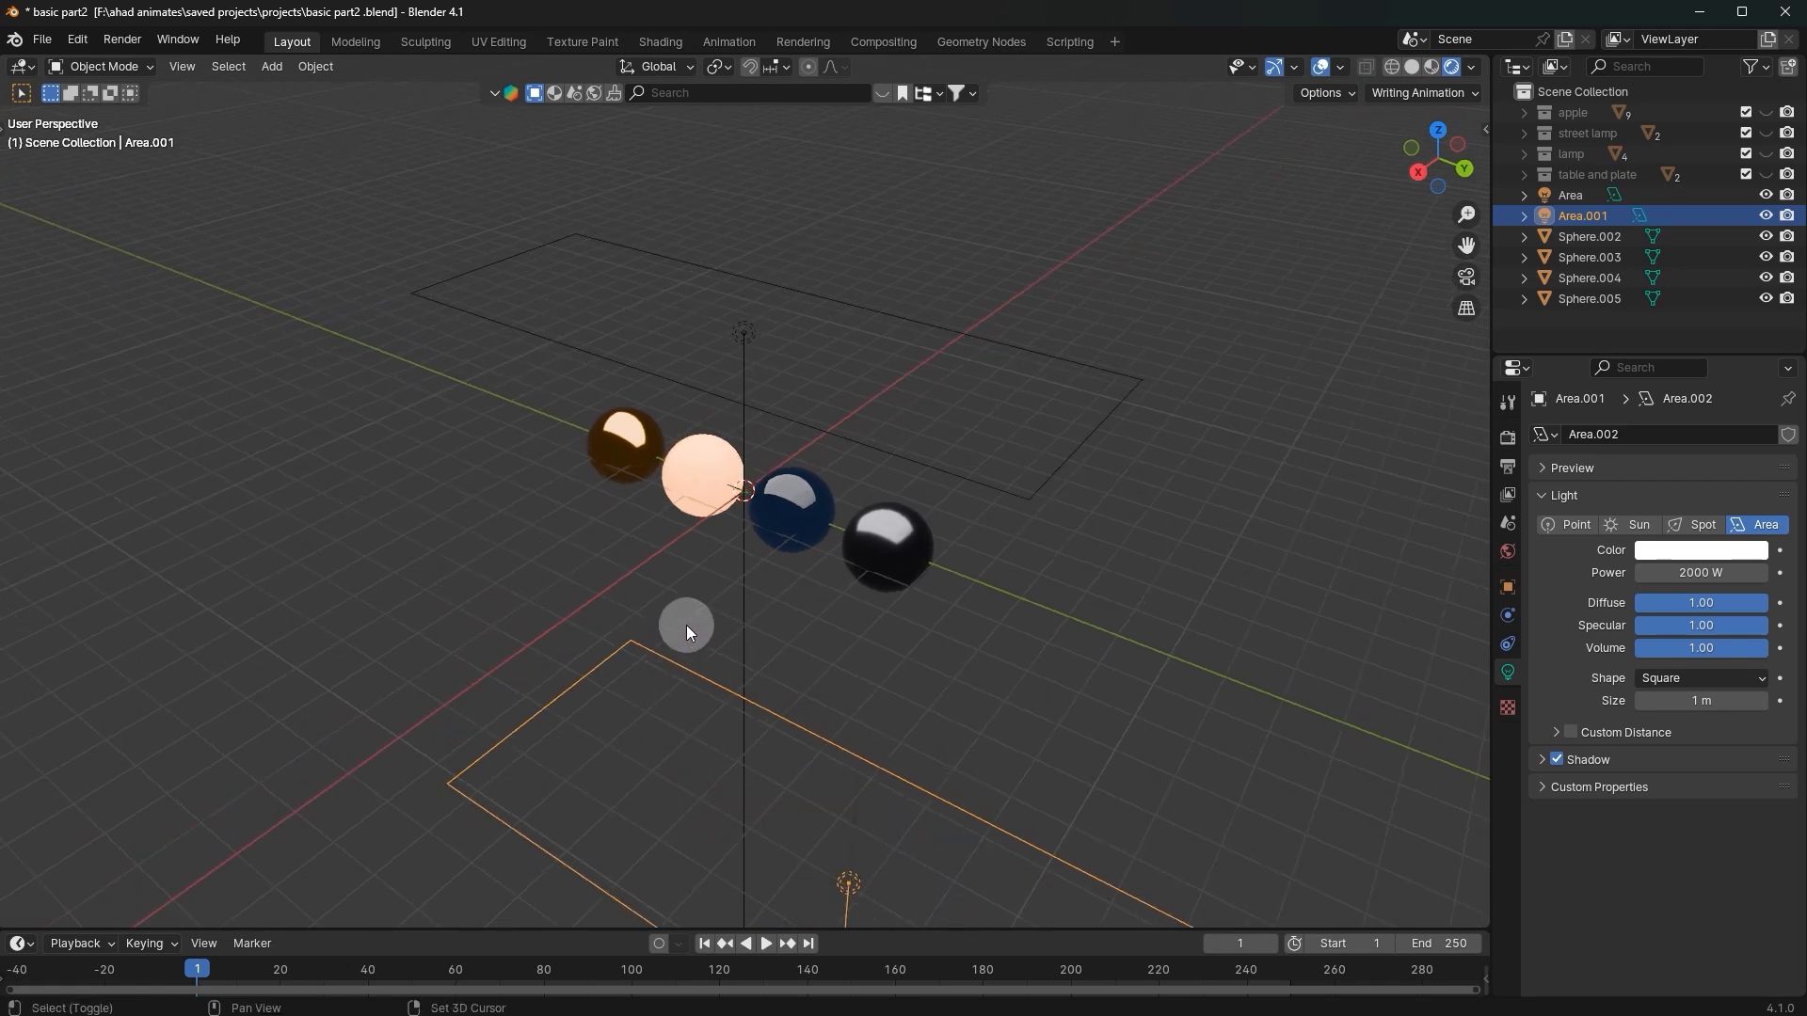
left_click_drag(686, 625, 757, 516)
middle_click_drag(862, 484, 817, 437)
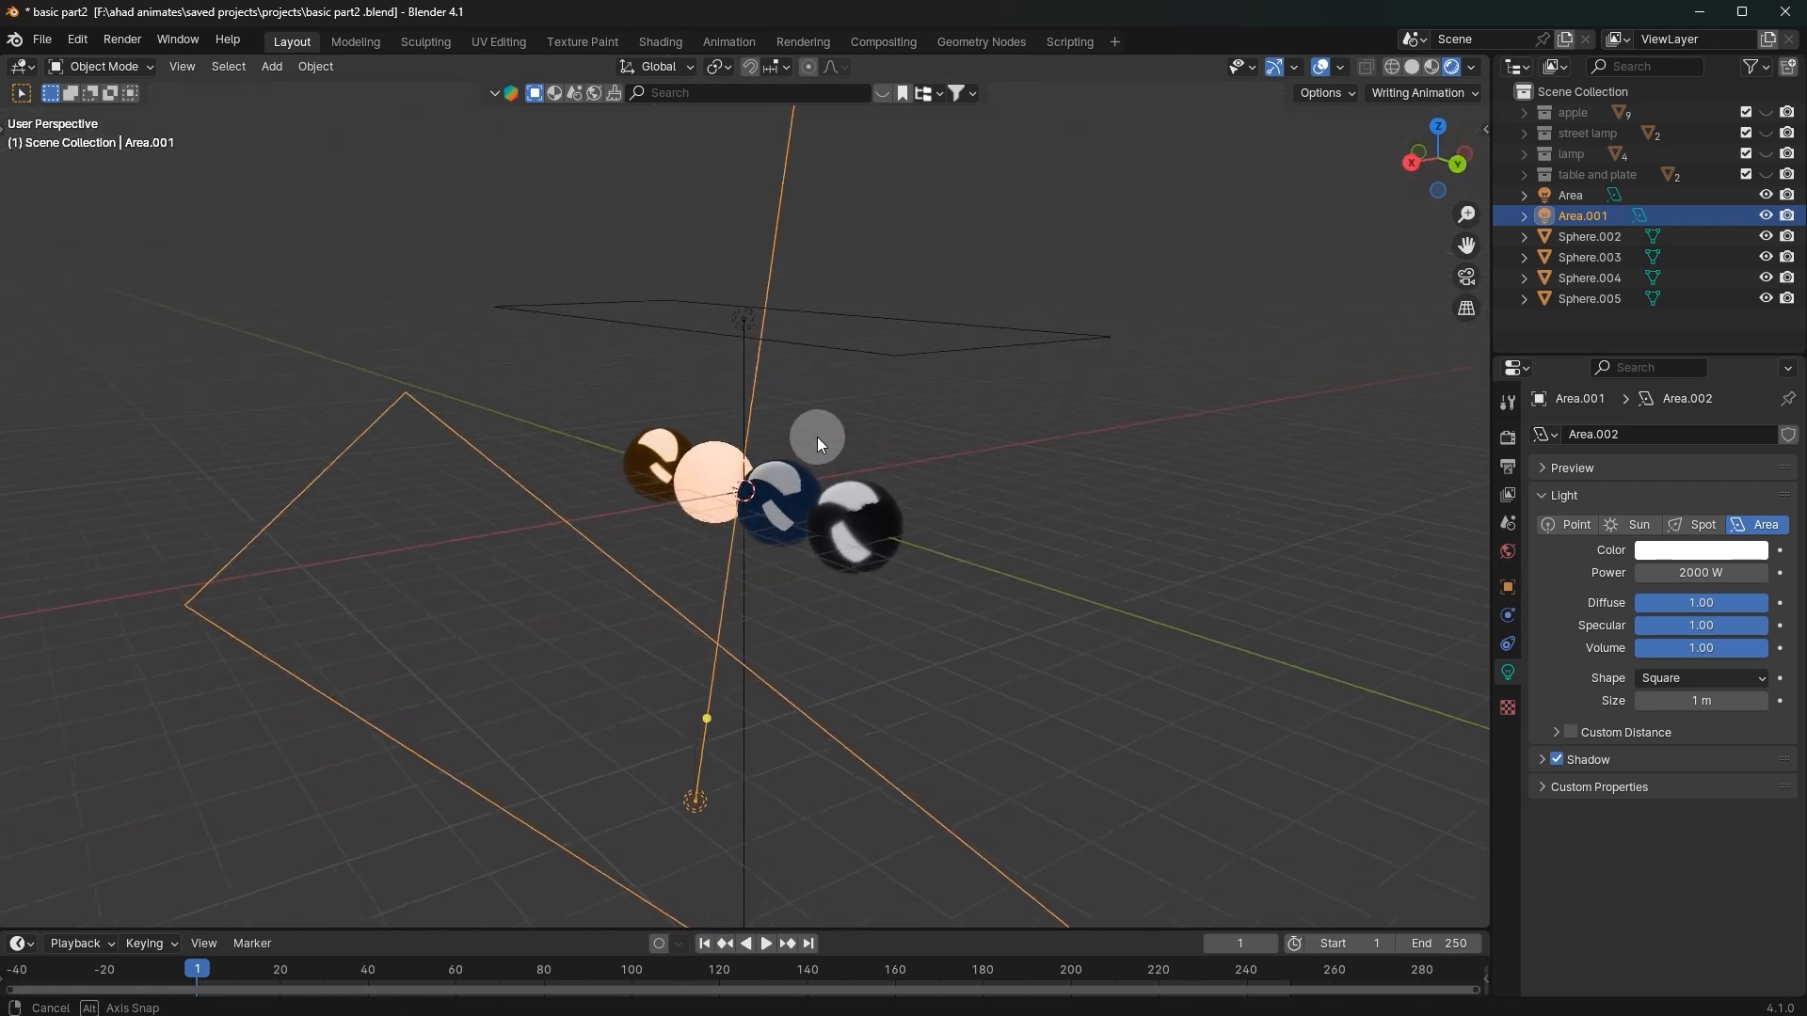
key("r")
key("z")
key("z")
left_click(744, 522)
Step: Shrink the duplicated area light along its local Y axis and readjust its overall scale freehand
middle_click_drag(743, 521, 1077, 546)
key("s")
key("y")
key("y")
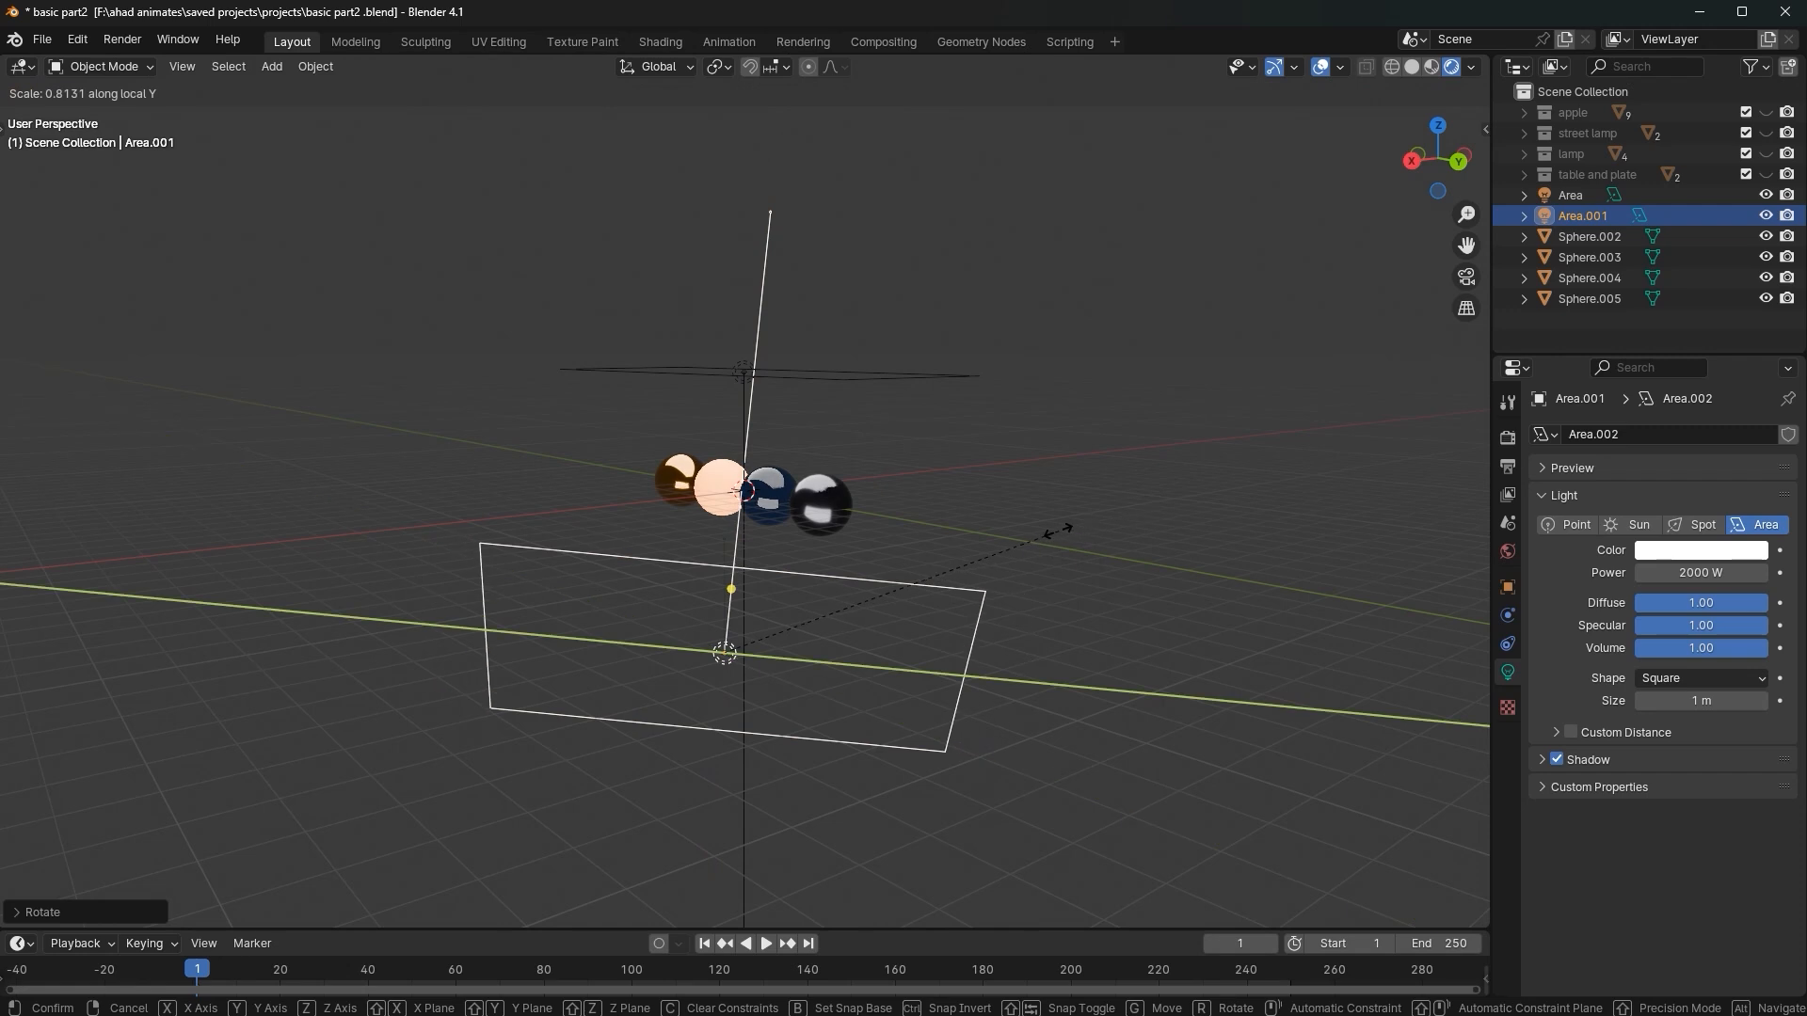
left_click(988, 542)
middle_click_drag(985, 532, 1162, 632)
left_click(1162, 632)
key("s")
left_click(1325, 645)
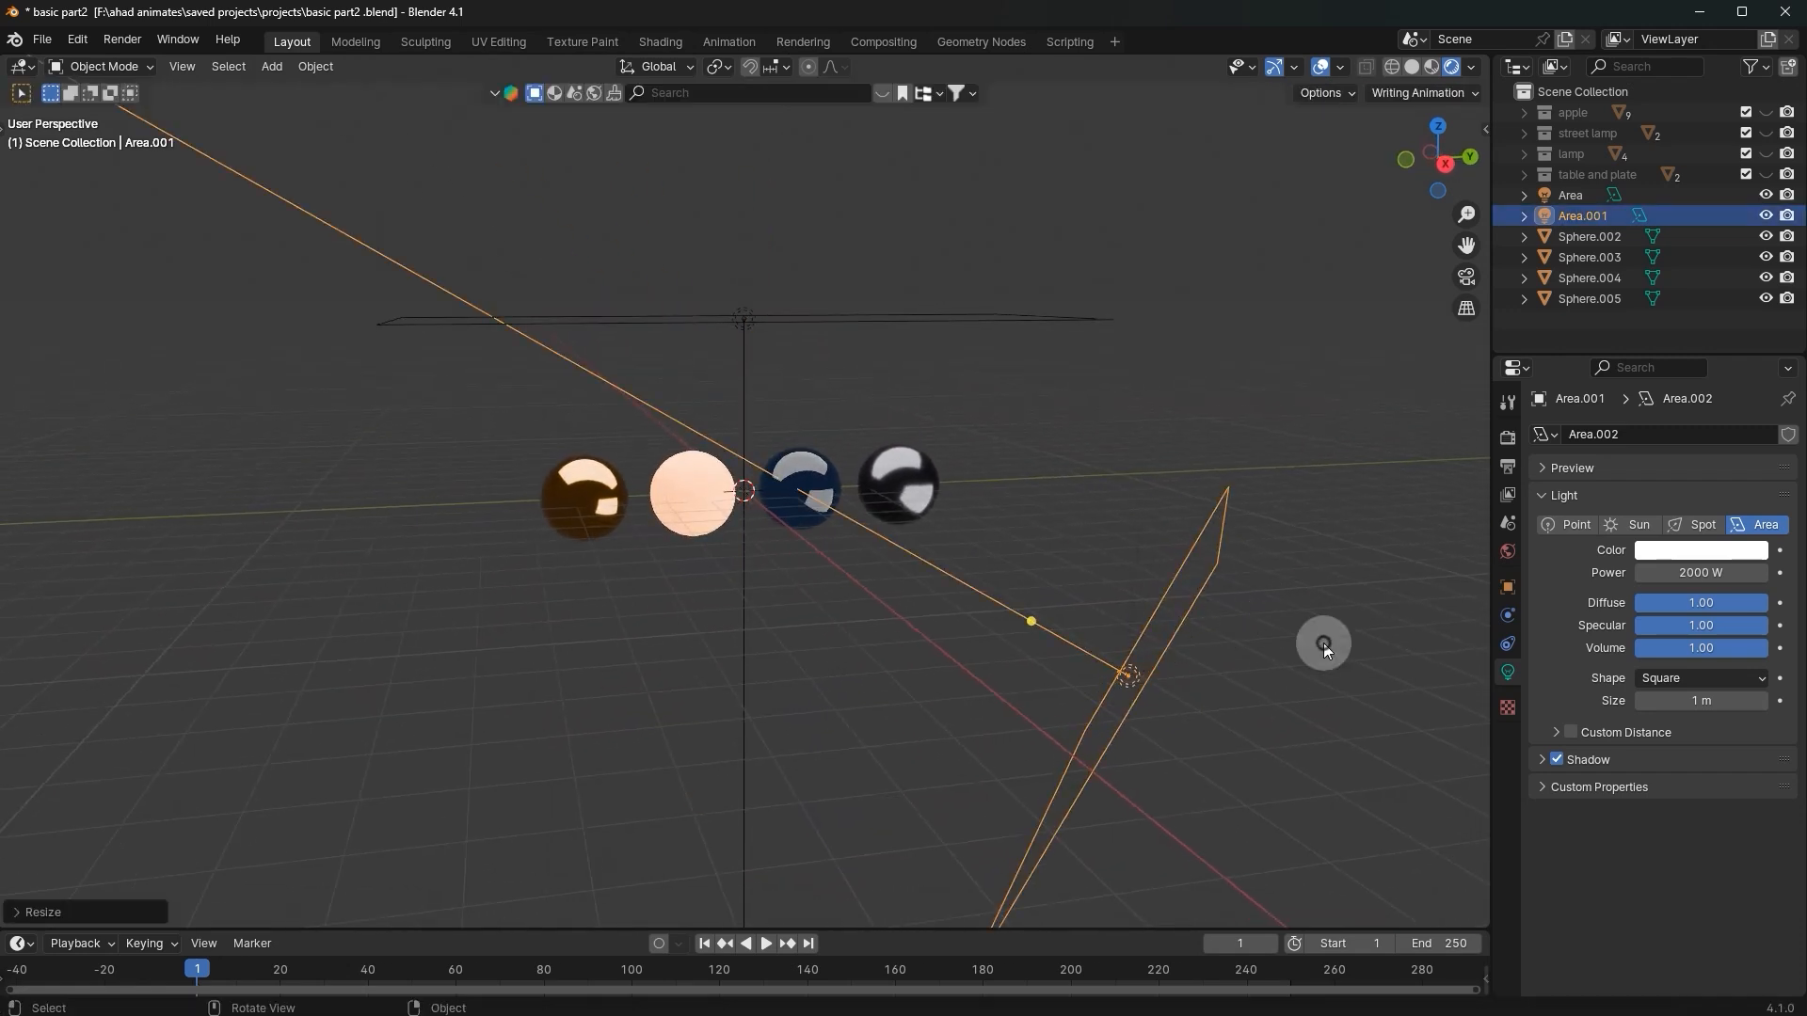
Step: Set the duplicated area light's power to 3000 W
left_click(1324, 643)
scroll(1054, 466, "up", 3)
middle_click_drag(1015, 477, 1177, 647)
left_click(1178, 647)
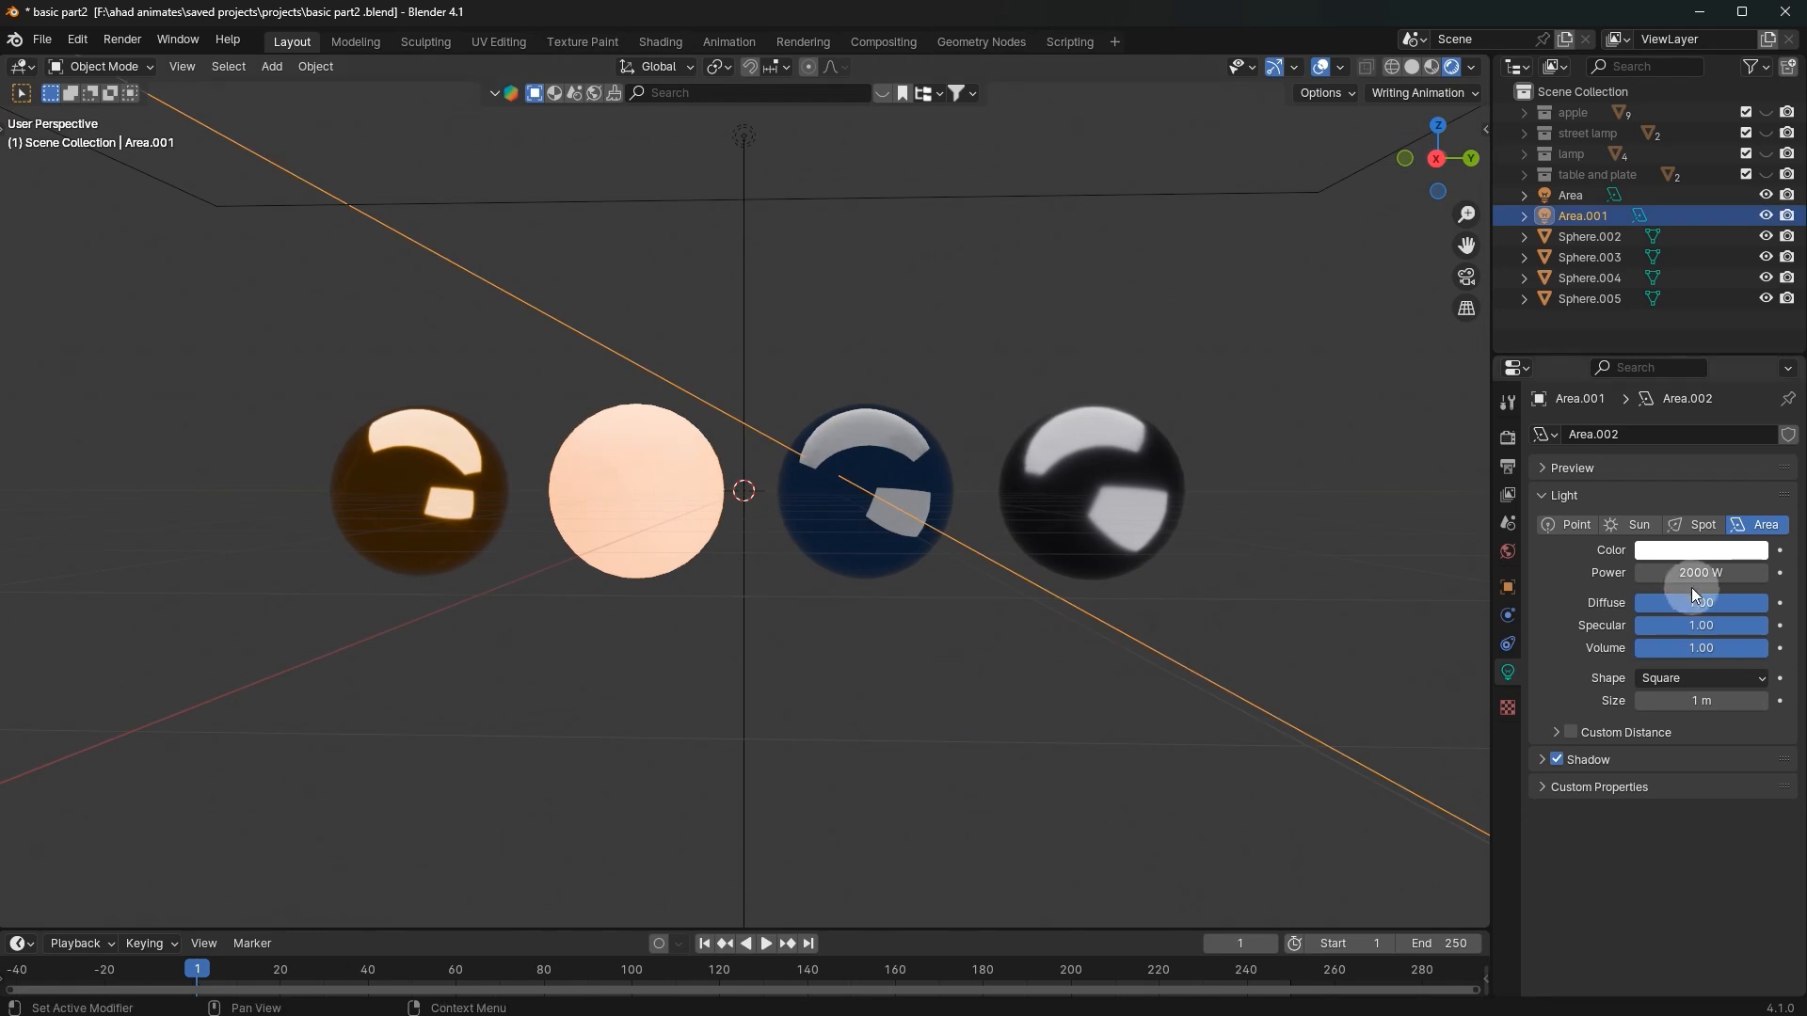
double_click(1680, 573)
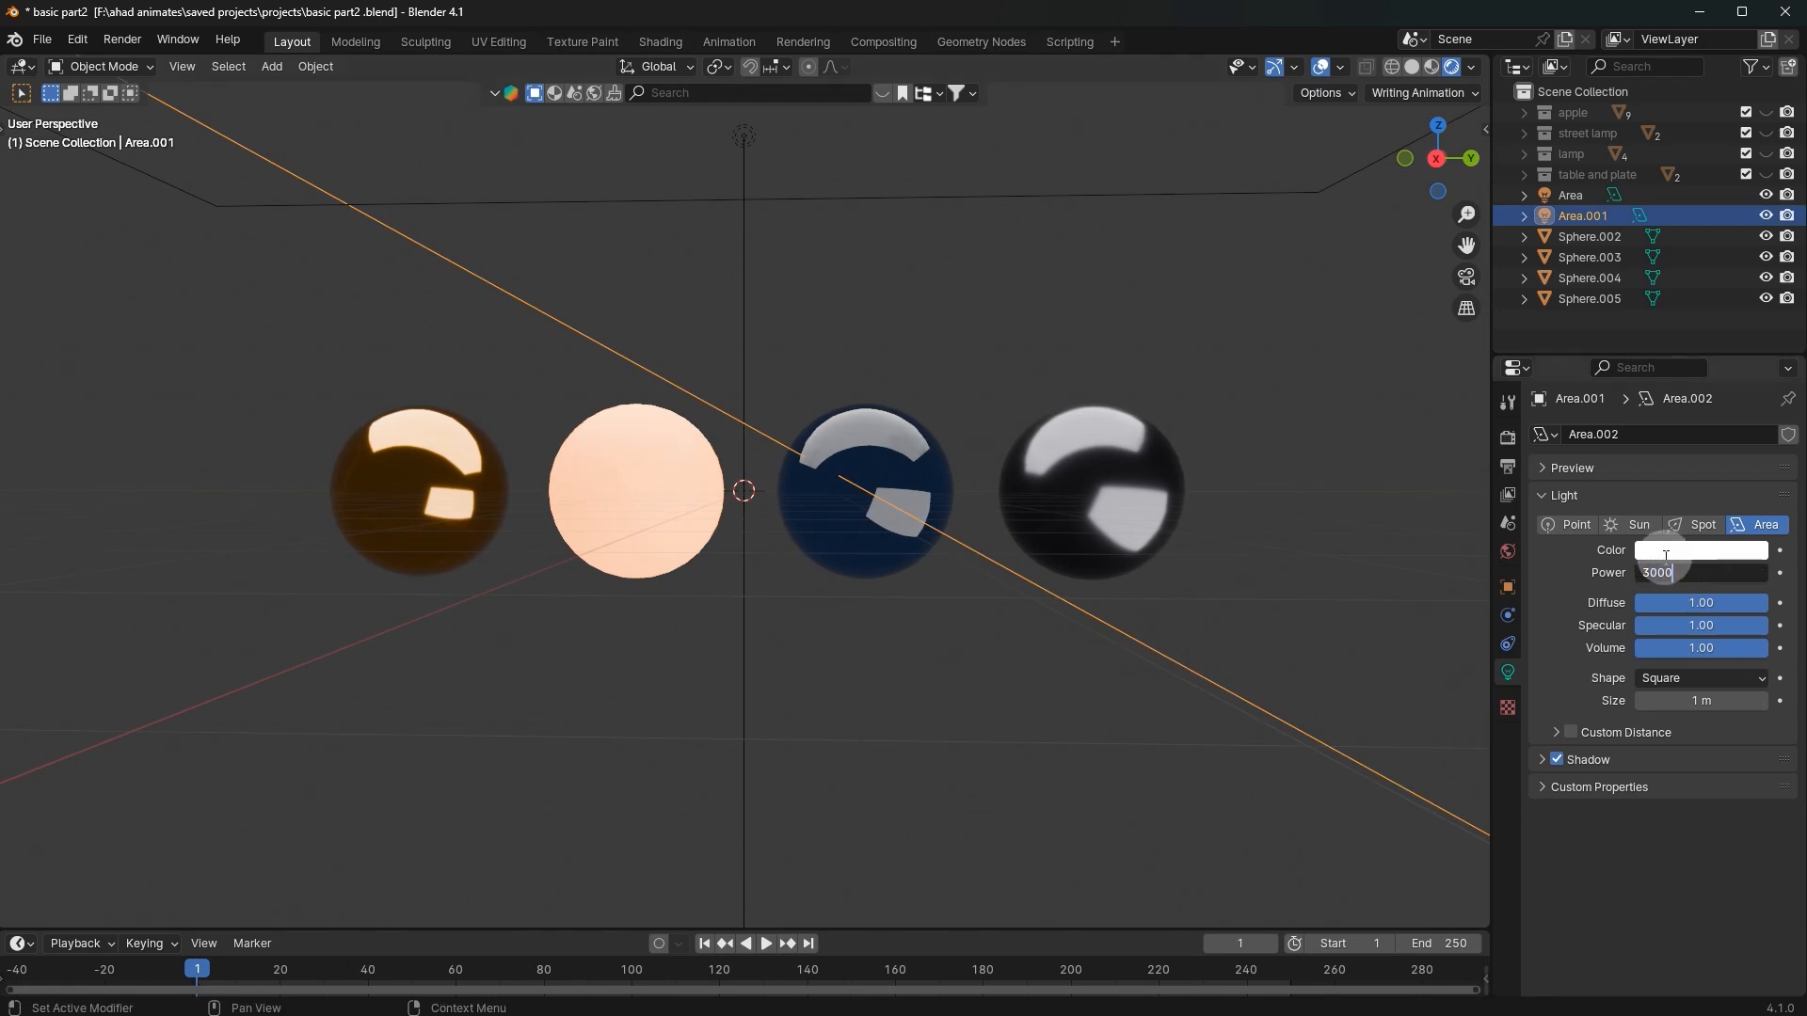
left_click(1379, 423)
Step: Duplicate the 3000 W area light and place the copy freehand beyond the brown sphere's end of the row
middle_click_drag(1346, 410, 1387, 403)
scroll(1177, 406, "down", 4)
middle_click_drag(998, 410, 952, 391)
left_click(1224, 690)
scroll(1223, 691, "down", 3)
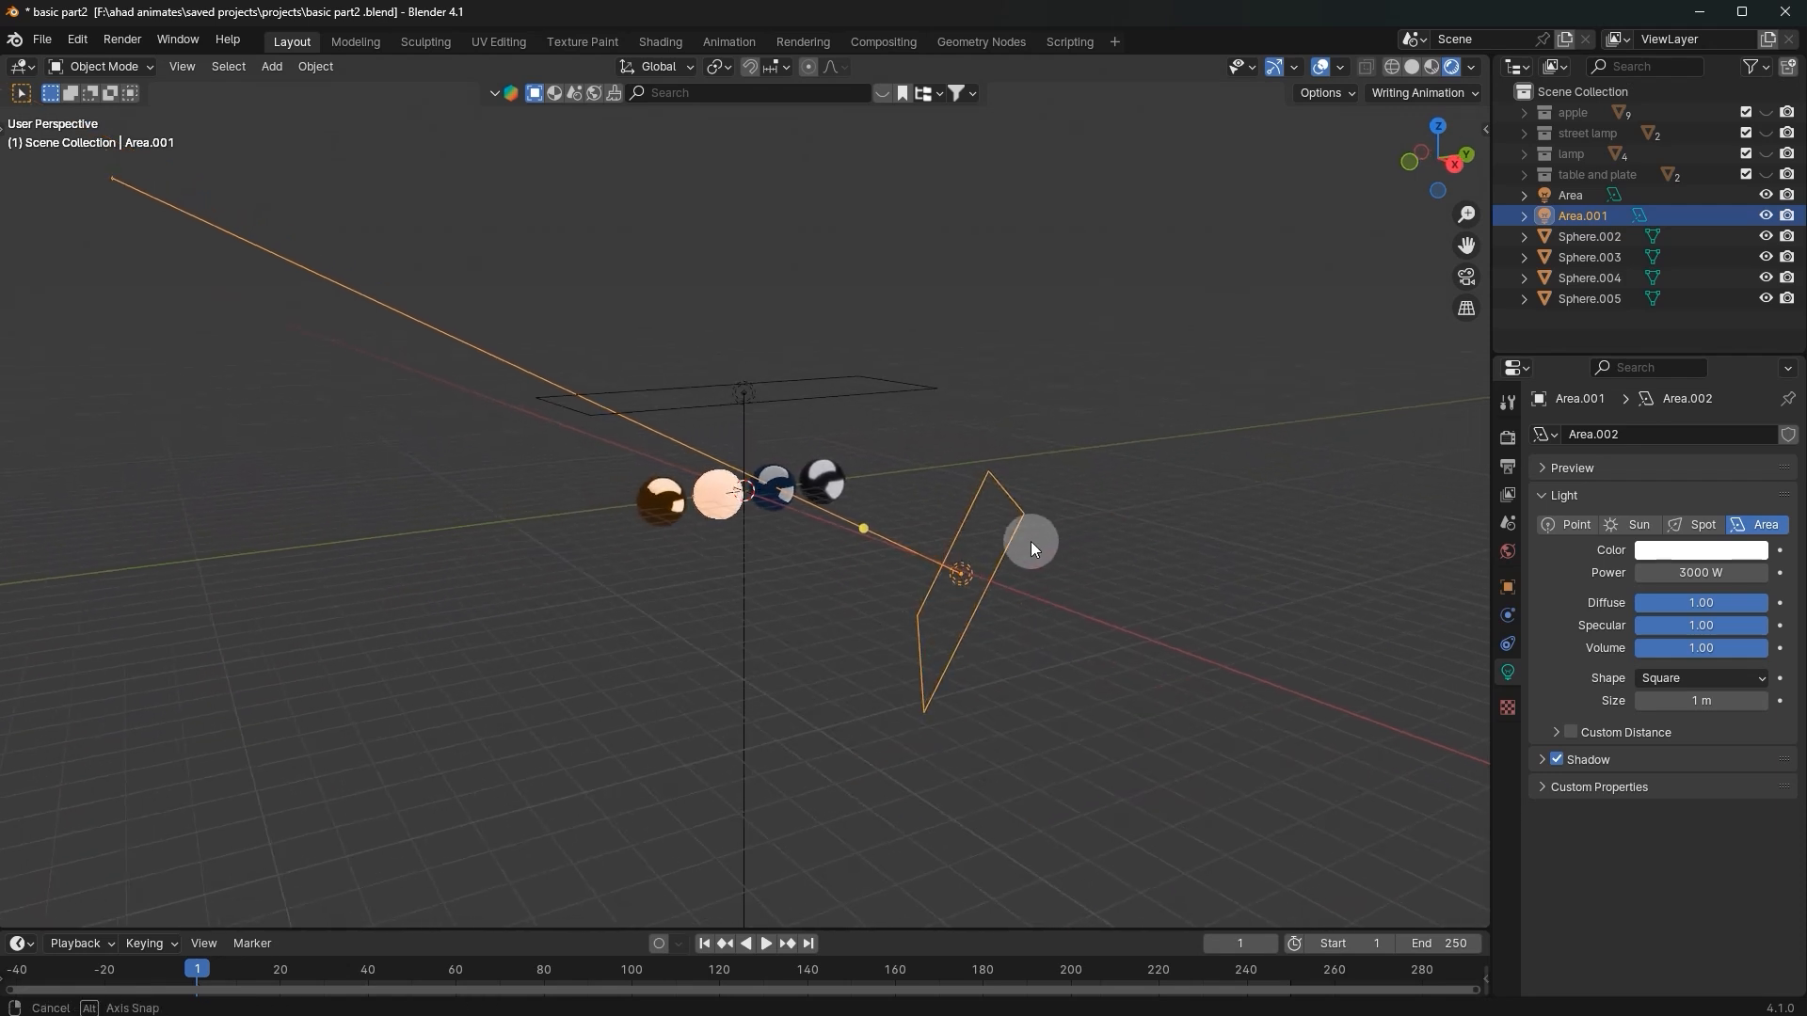
middle_click_drag(1030, 541, 1056, 526)
key("shift+d")
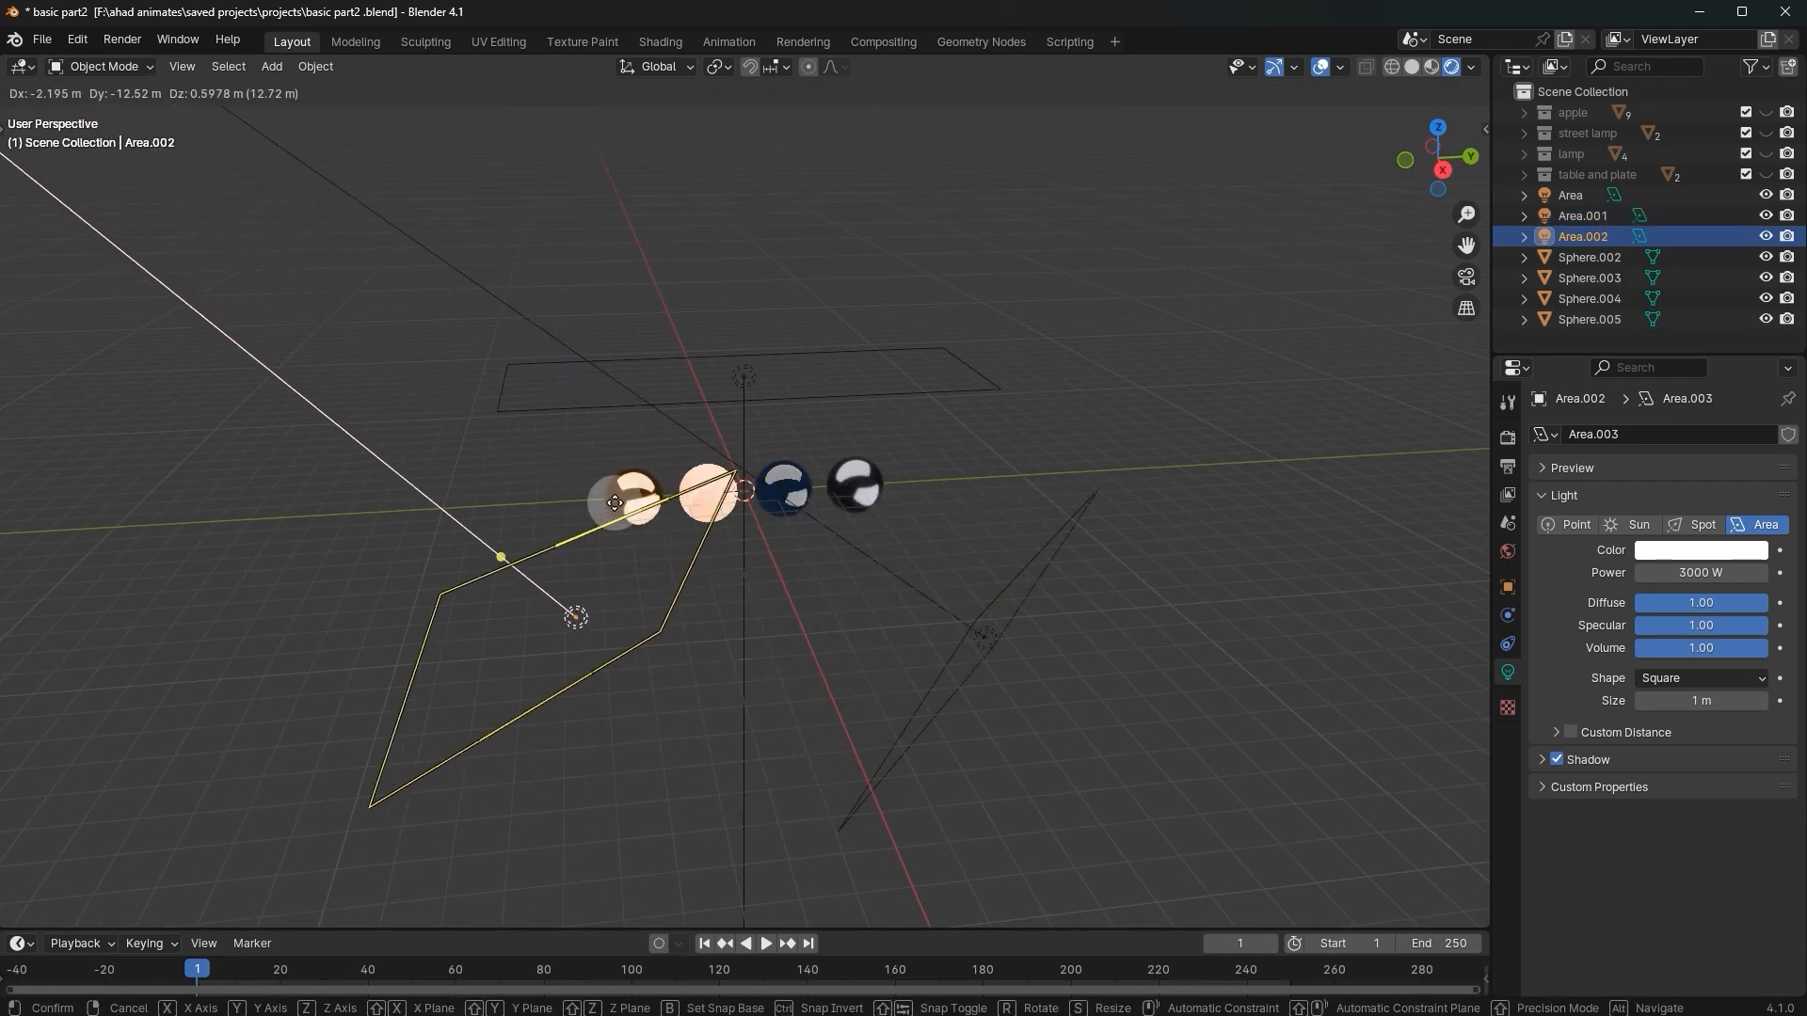
left_click(331, 493)
middle_click_drag(331, 493, 559, 578)
key("g")
left_click(615, 519)
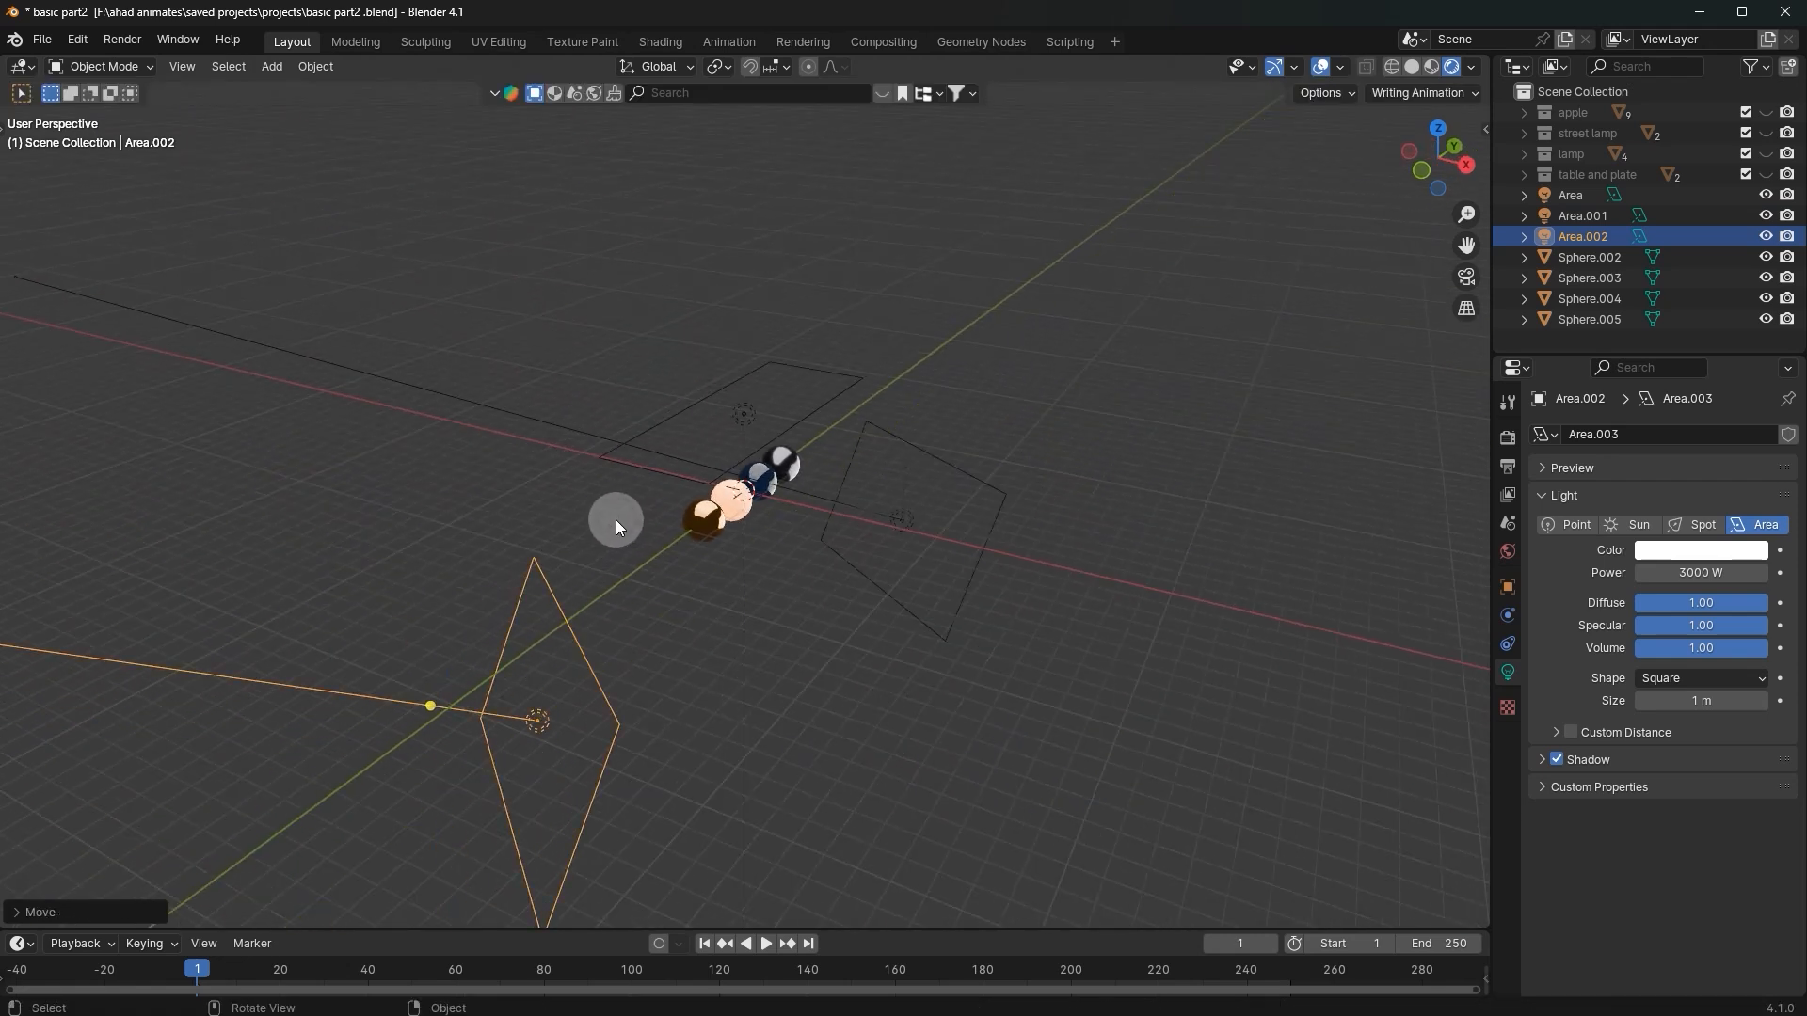
Step: Aim the second area light copy at the spheres and rotate it about its local Z axis freehand
key("shift+t")
left_click(710, 523)
scroll(878, 471, "up", 1)
middle_click_drag(878, 470, 952, 357)
key("r")
key("z")
key("z")
left_click(440, 368)
Step: Adjust the second area light copy's height along the Z axis and rescale it freehand
key("g")
key("z")
left_click(452, 350)
key("s")
key("z")
left_click(665, 253)
middle_click_drag(799, 260, 835, 301)
key("s")
left_click(662, 386)
Step: Set the second area light copy's power to 5000 W
scroll(817, 355, "up", 1)
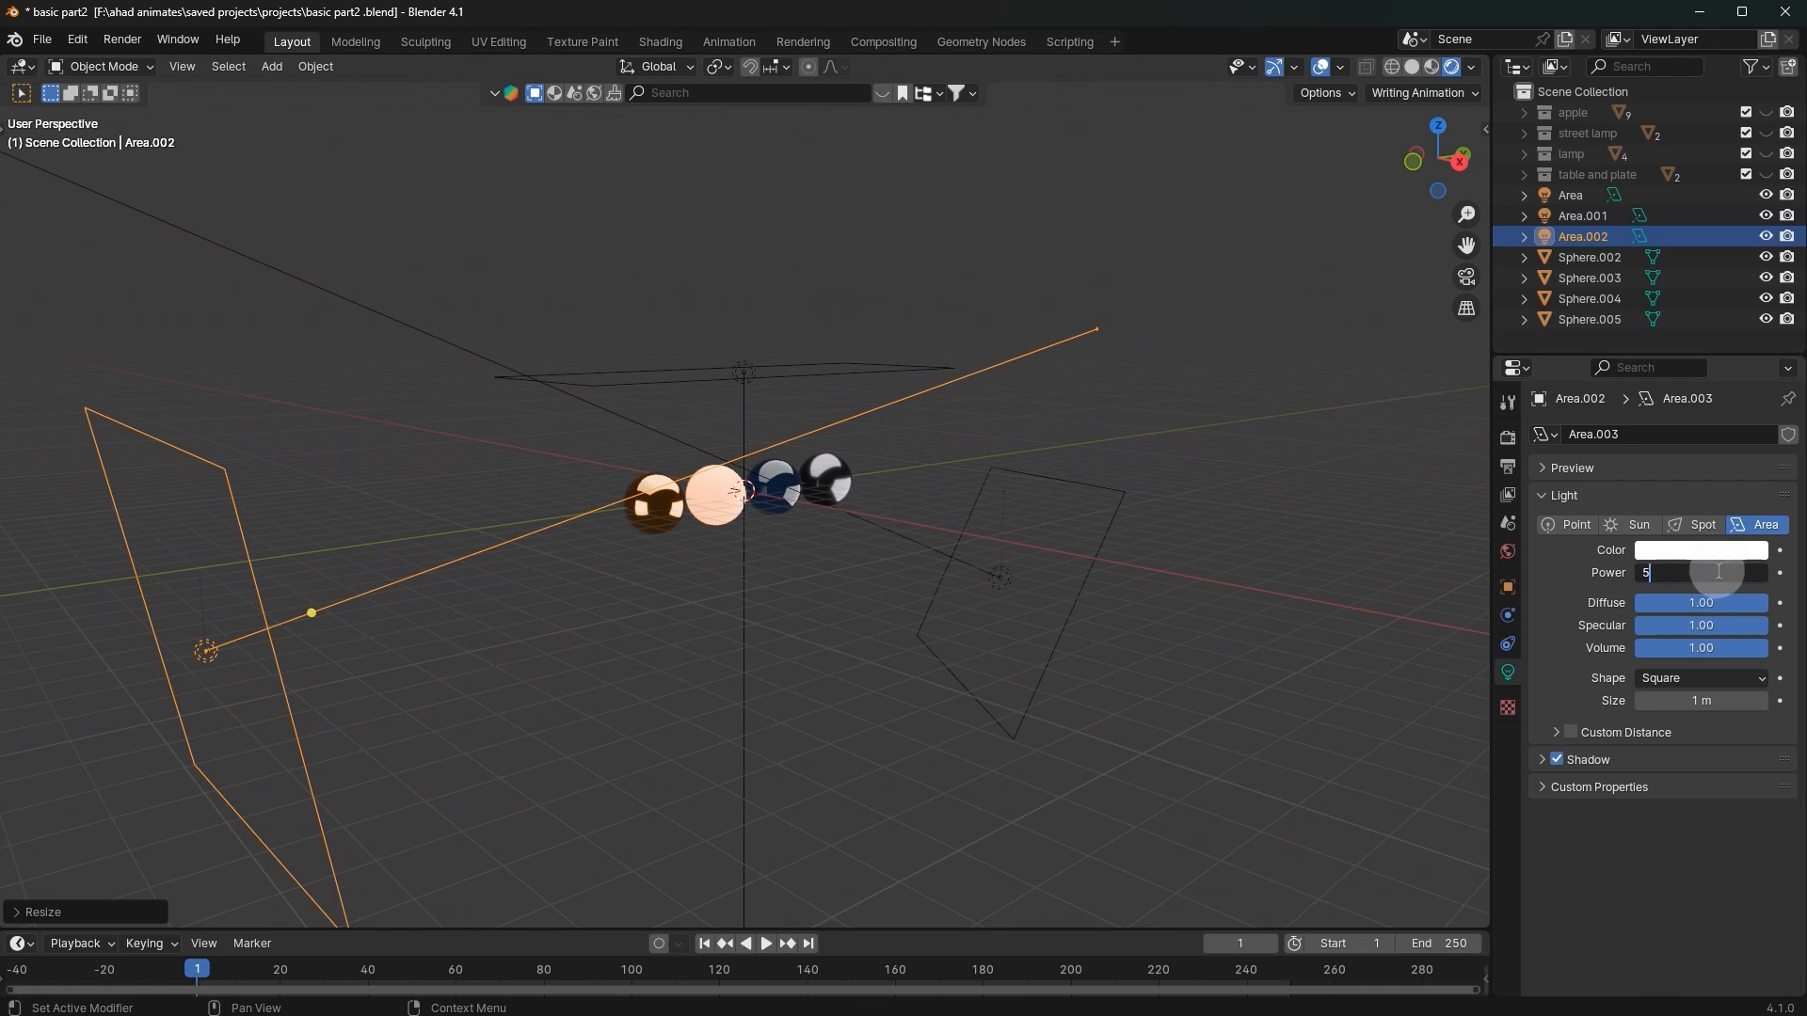
left_click(573, 651)
middle_click_drag(573, 651, 1155, 39)
Step: Hide the viewport overlays and view the row of lit spheres from the front
left_click(1318, 67)
left_click(1319, 67)
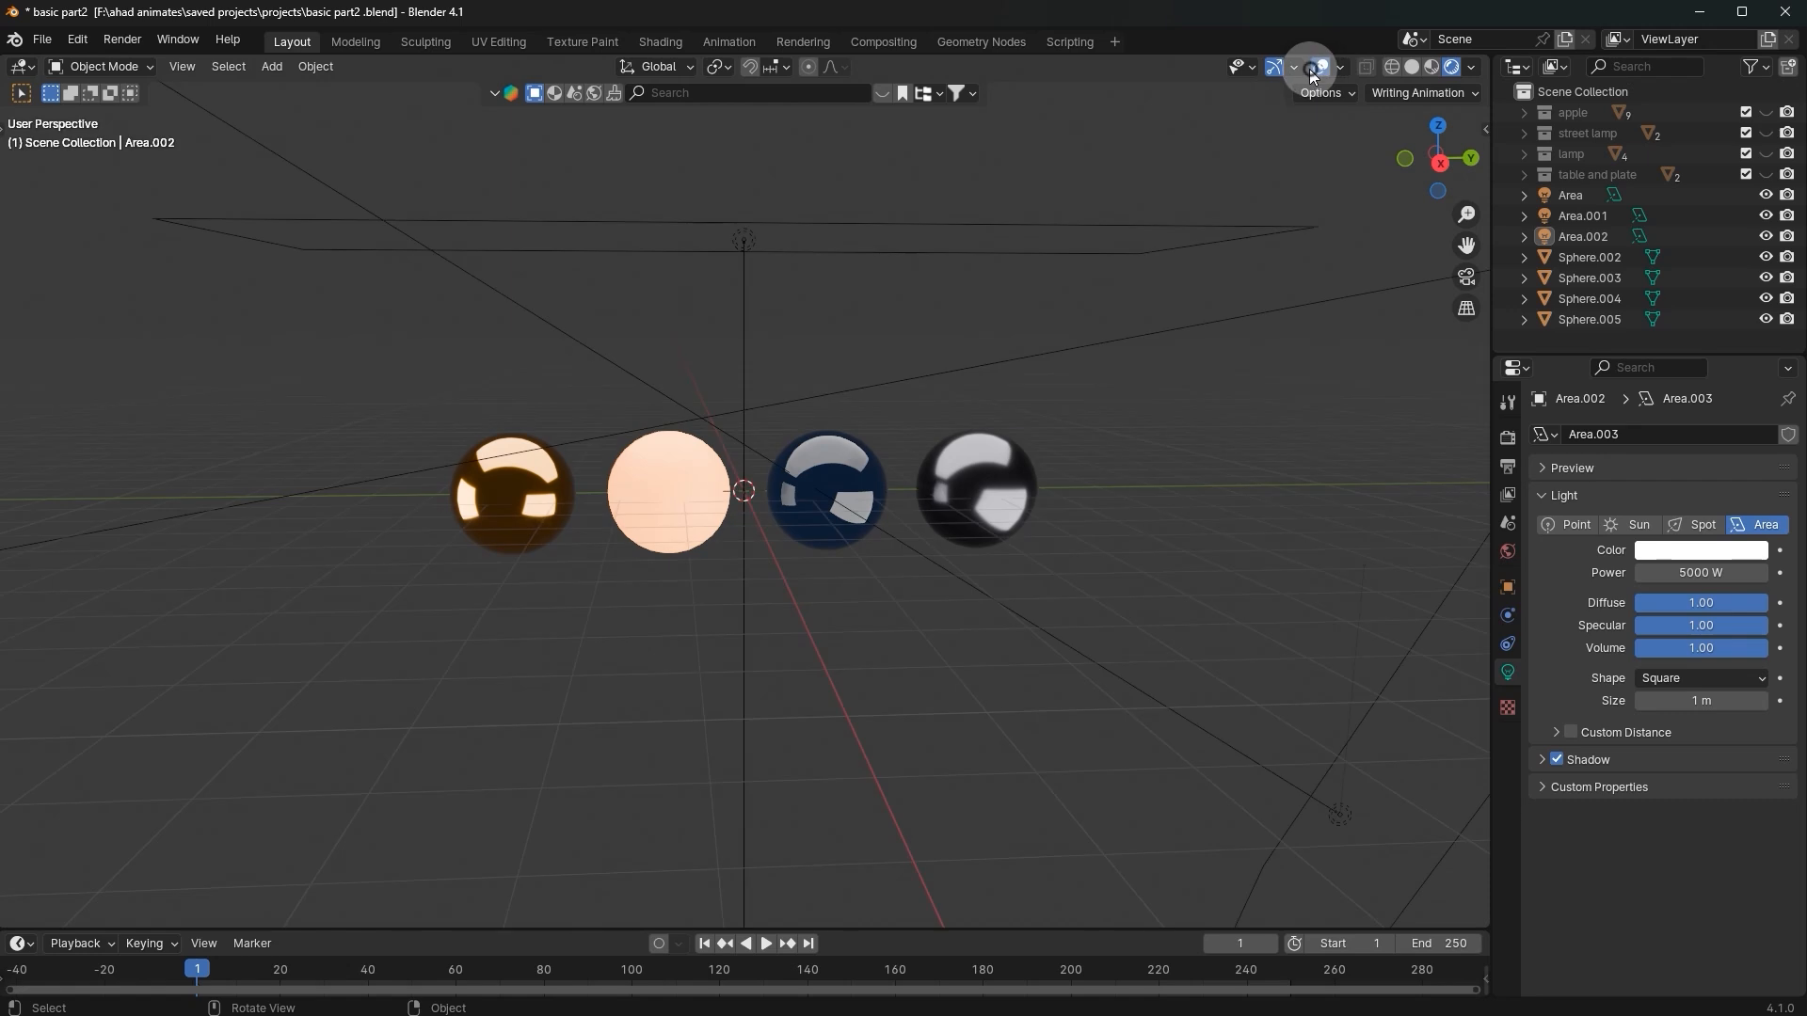
left_click(1321, 66)
middle_click_drag(659, 301, 499, 344)
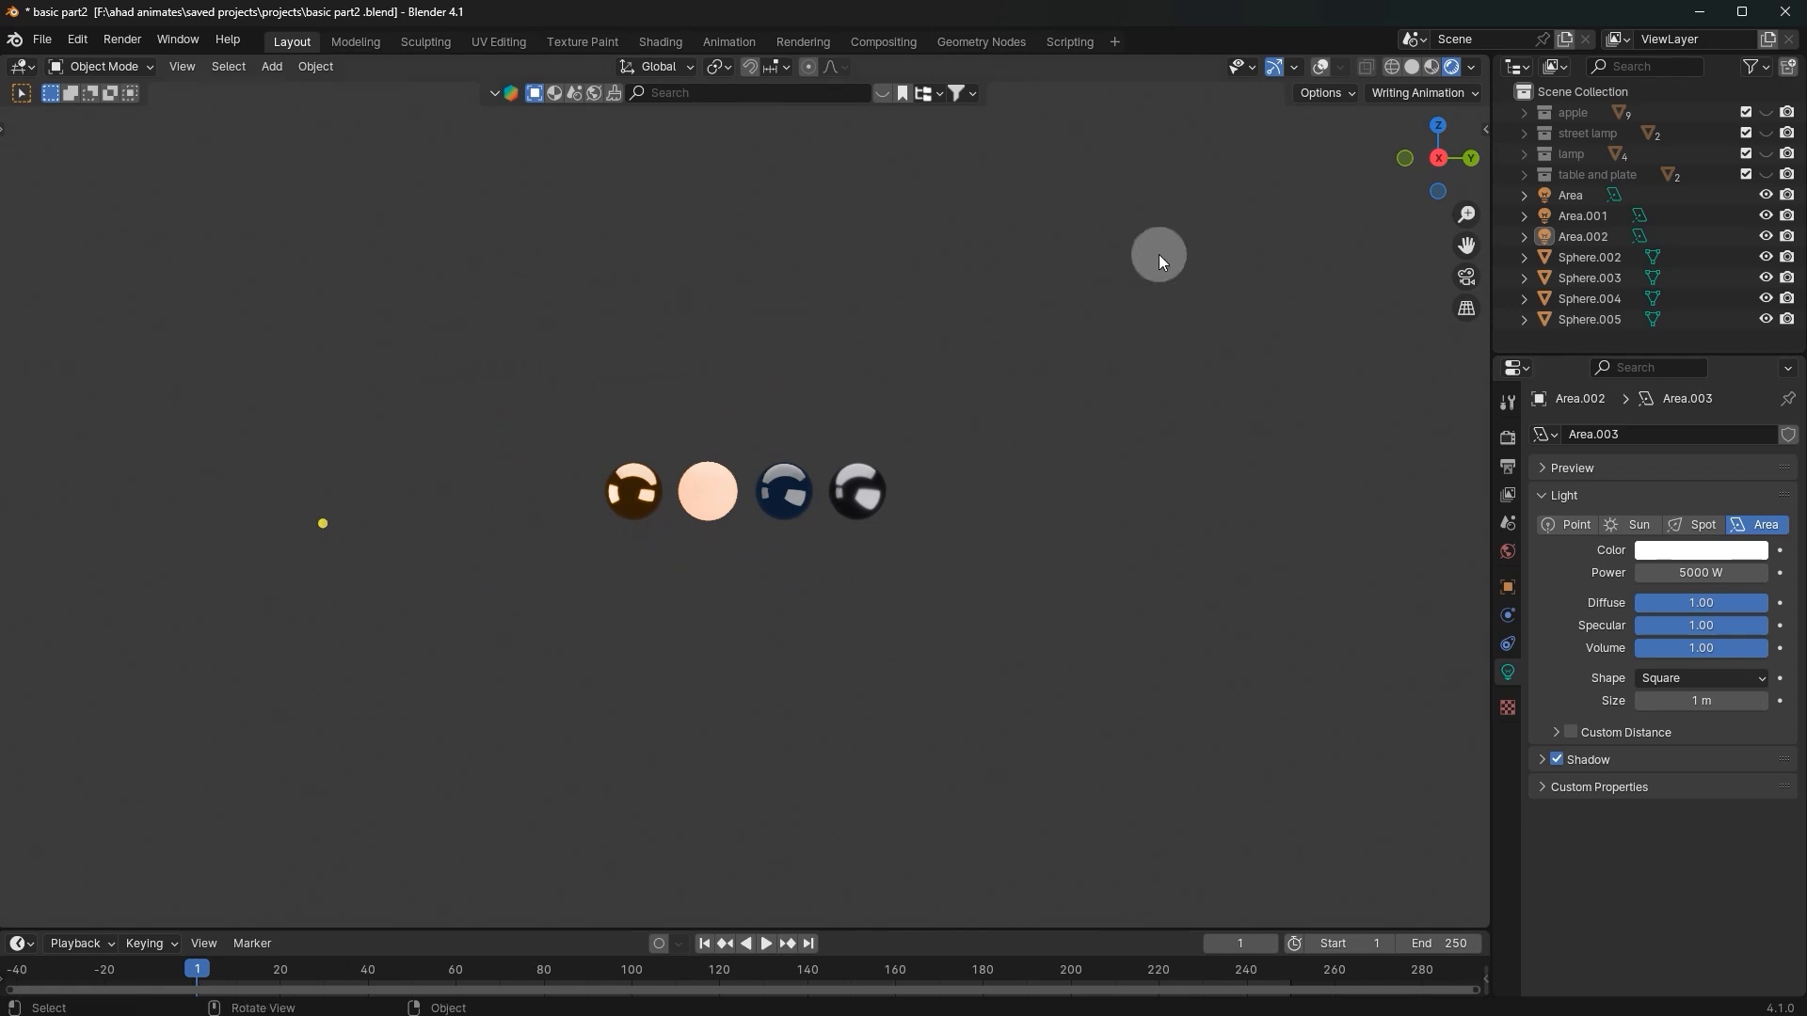
Step: Turn on the viewport overlays and select the 3000 W area light below the spheres
left_click(1320, 68)
middle_click_drag(1082, 565, 1025, 627)
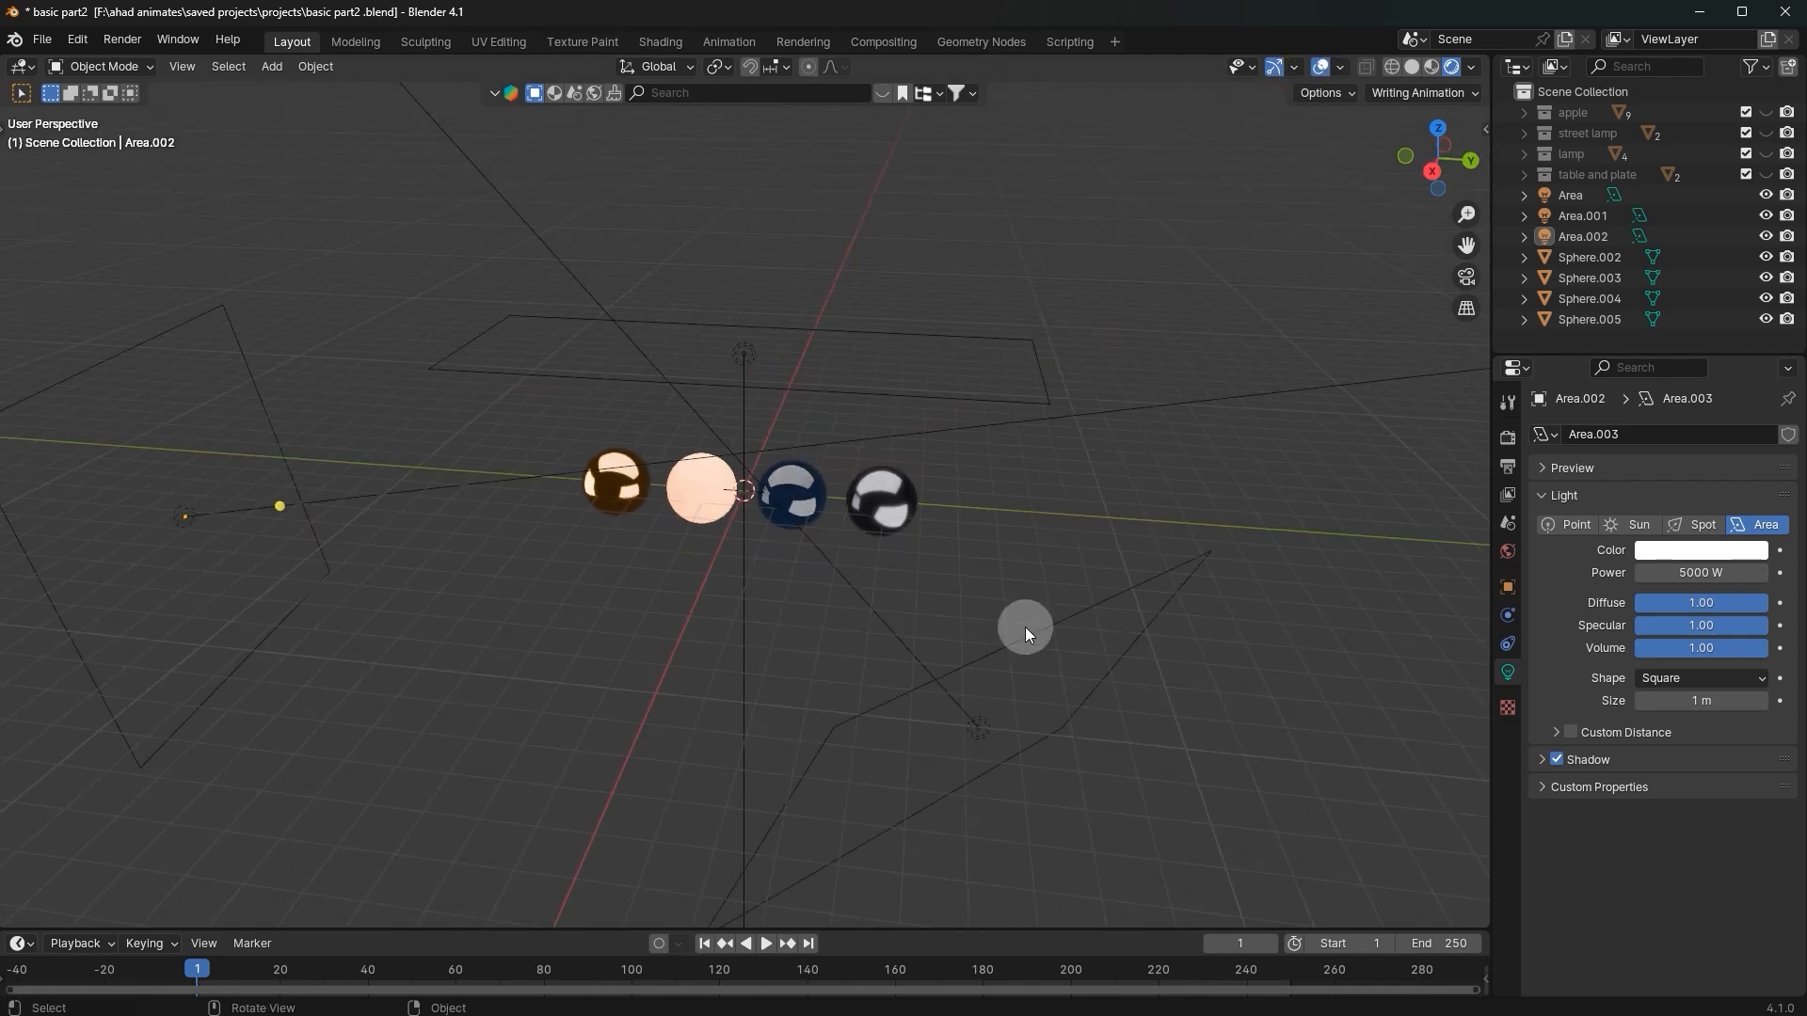
left_click(977, 726)
scroll(790, 451, "down", 2)
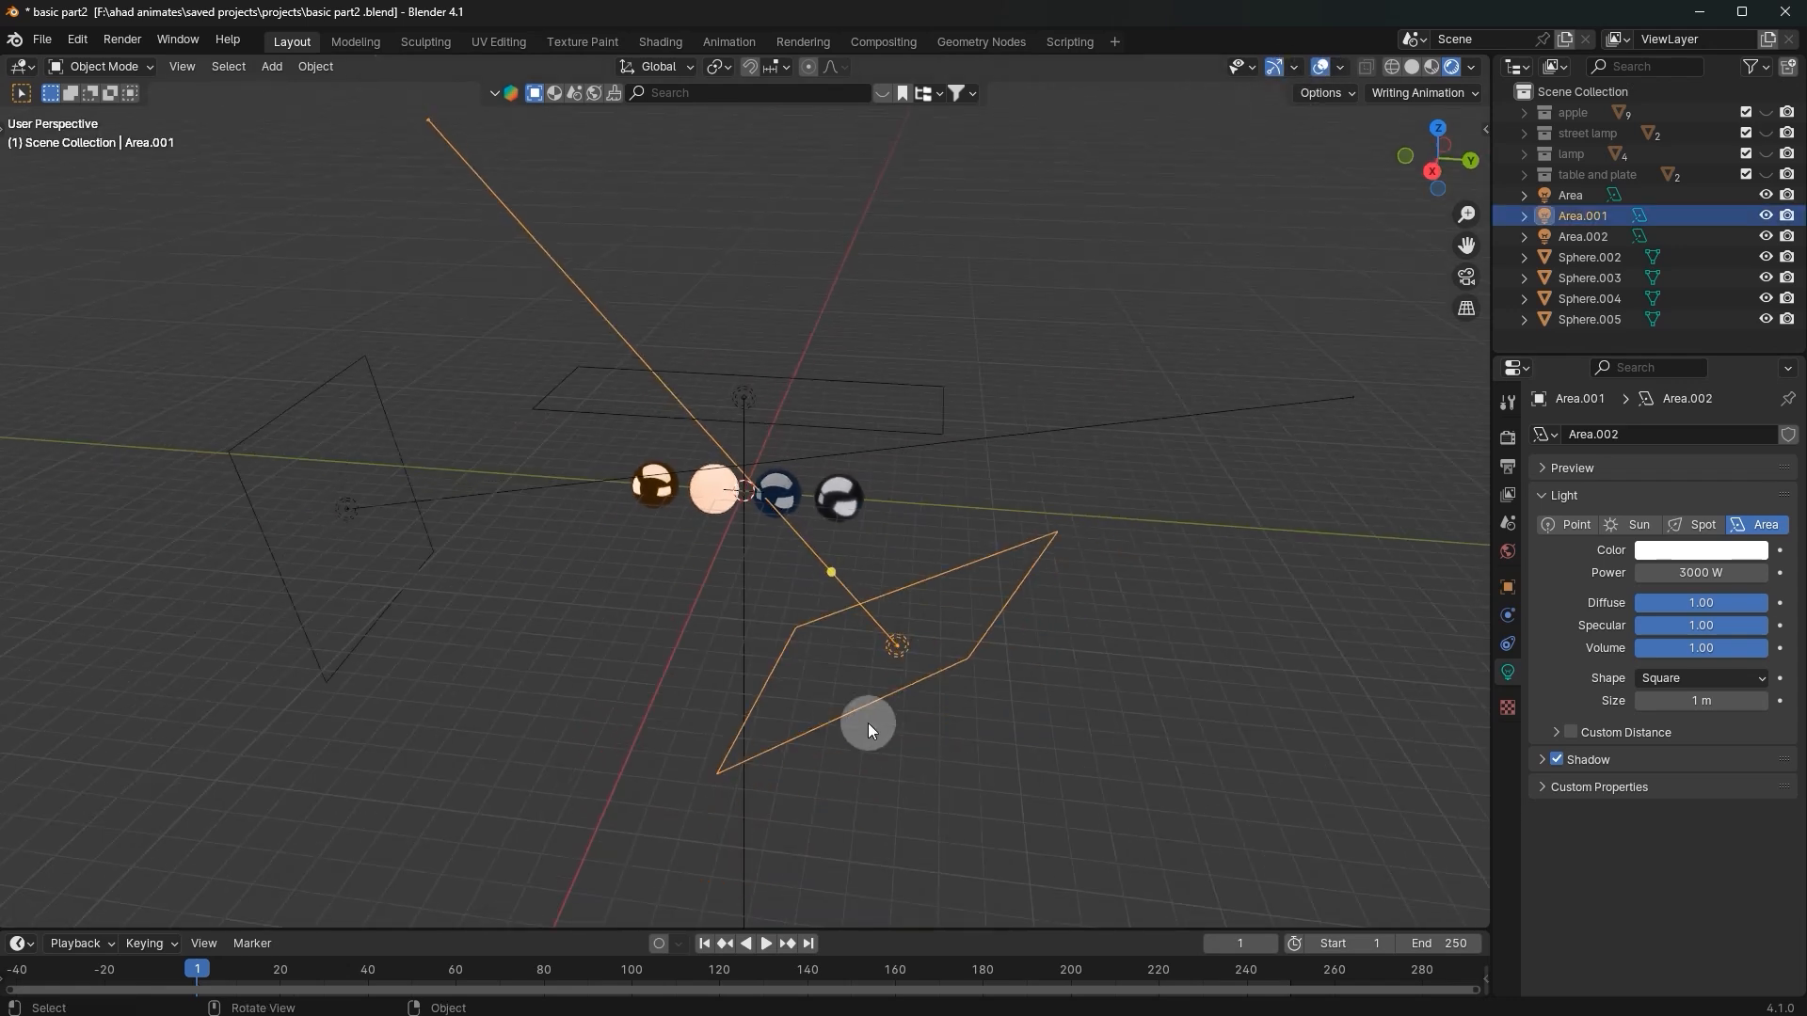
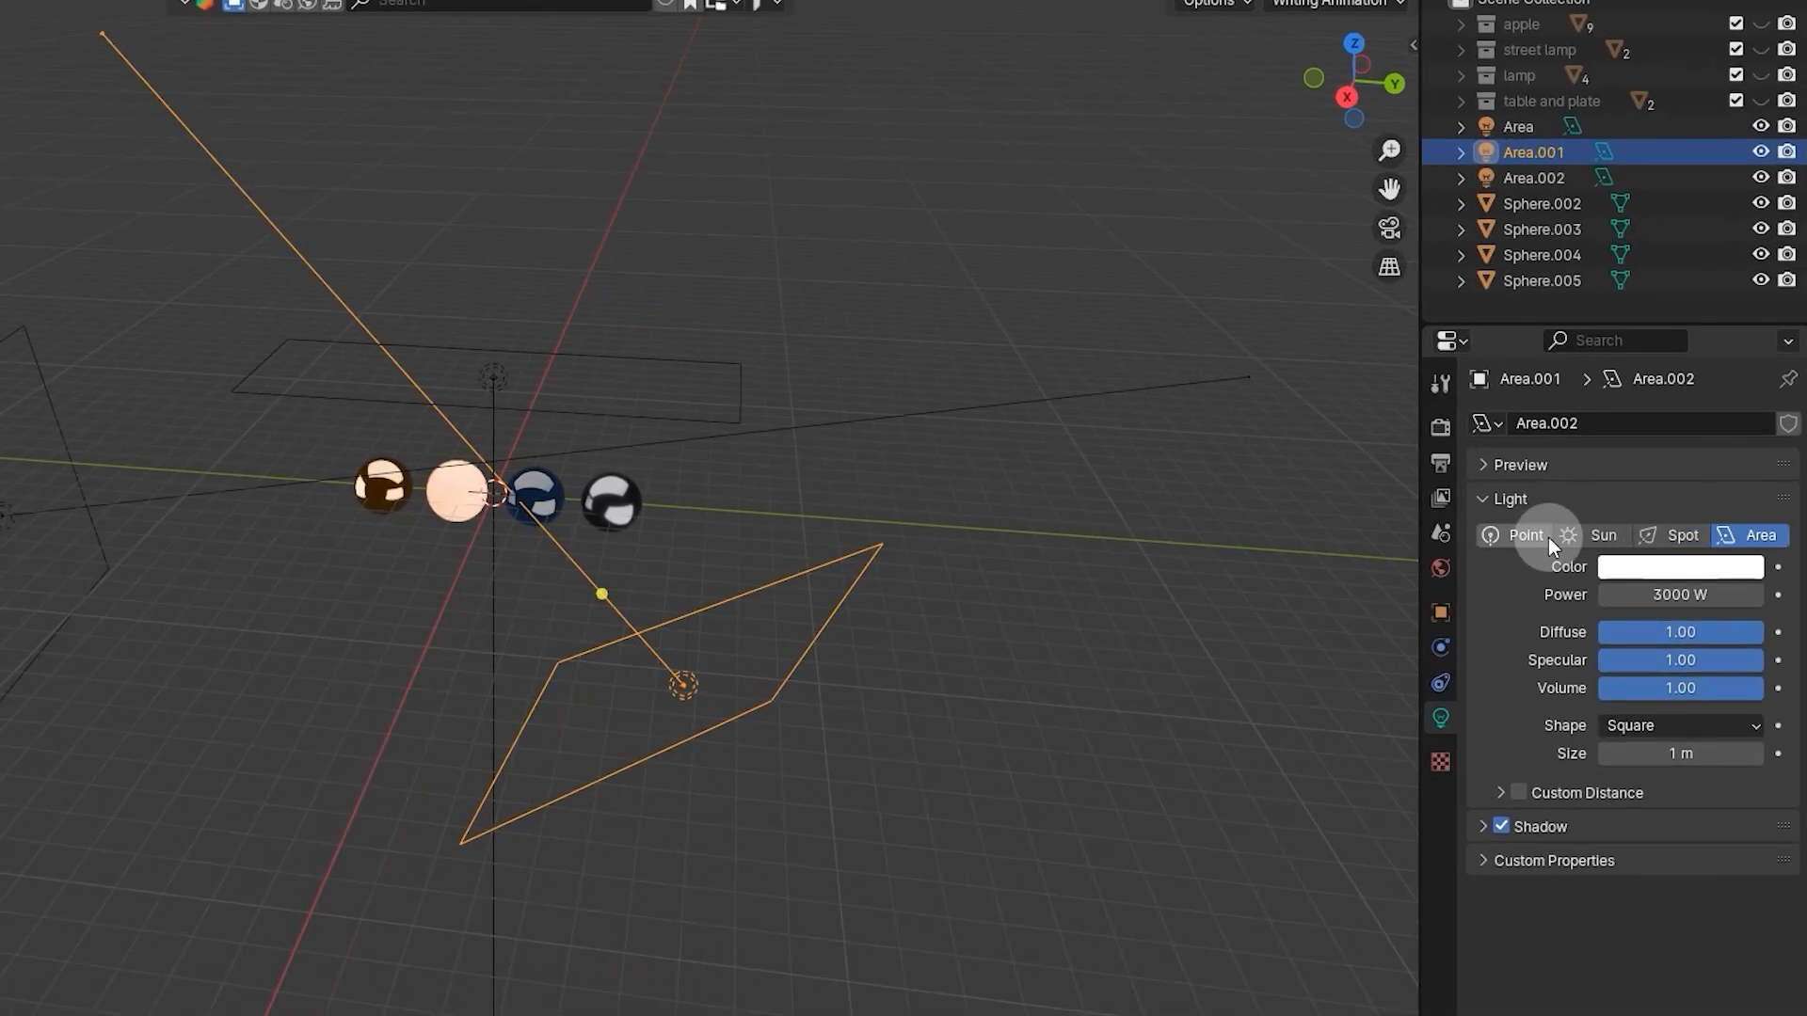
Step: Try the Spot, Sun, Point and Area types on the selected light, ending on Point, to compare the spheres' reflections
left_click(1667, 535)
left_click(1573, 534)
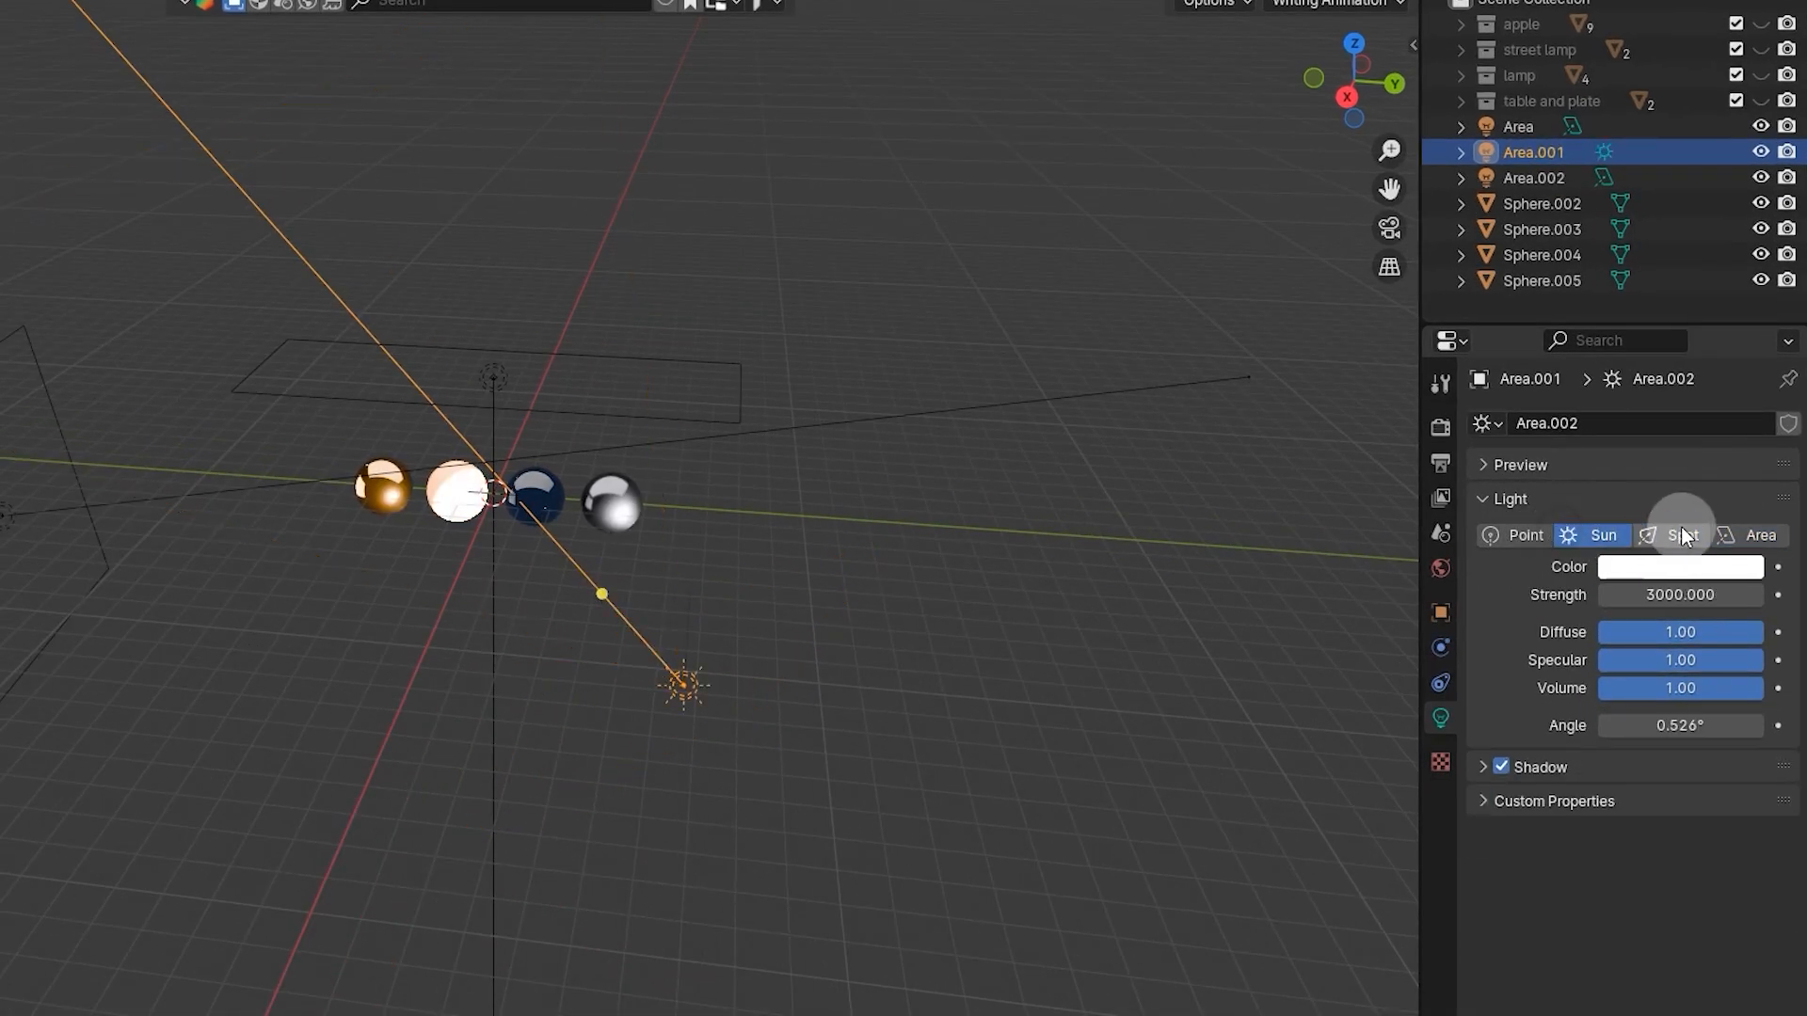
left_click(1525, 535)
middle_click_drag(898, 644, 944, 543)
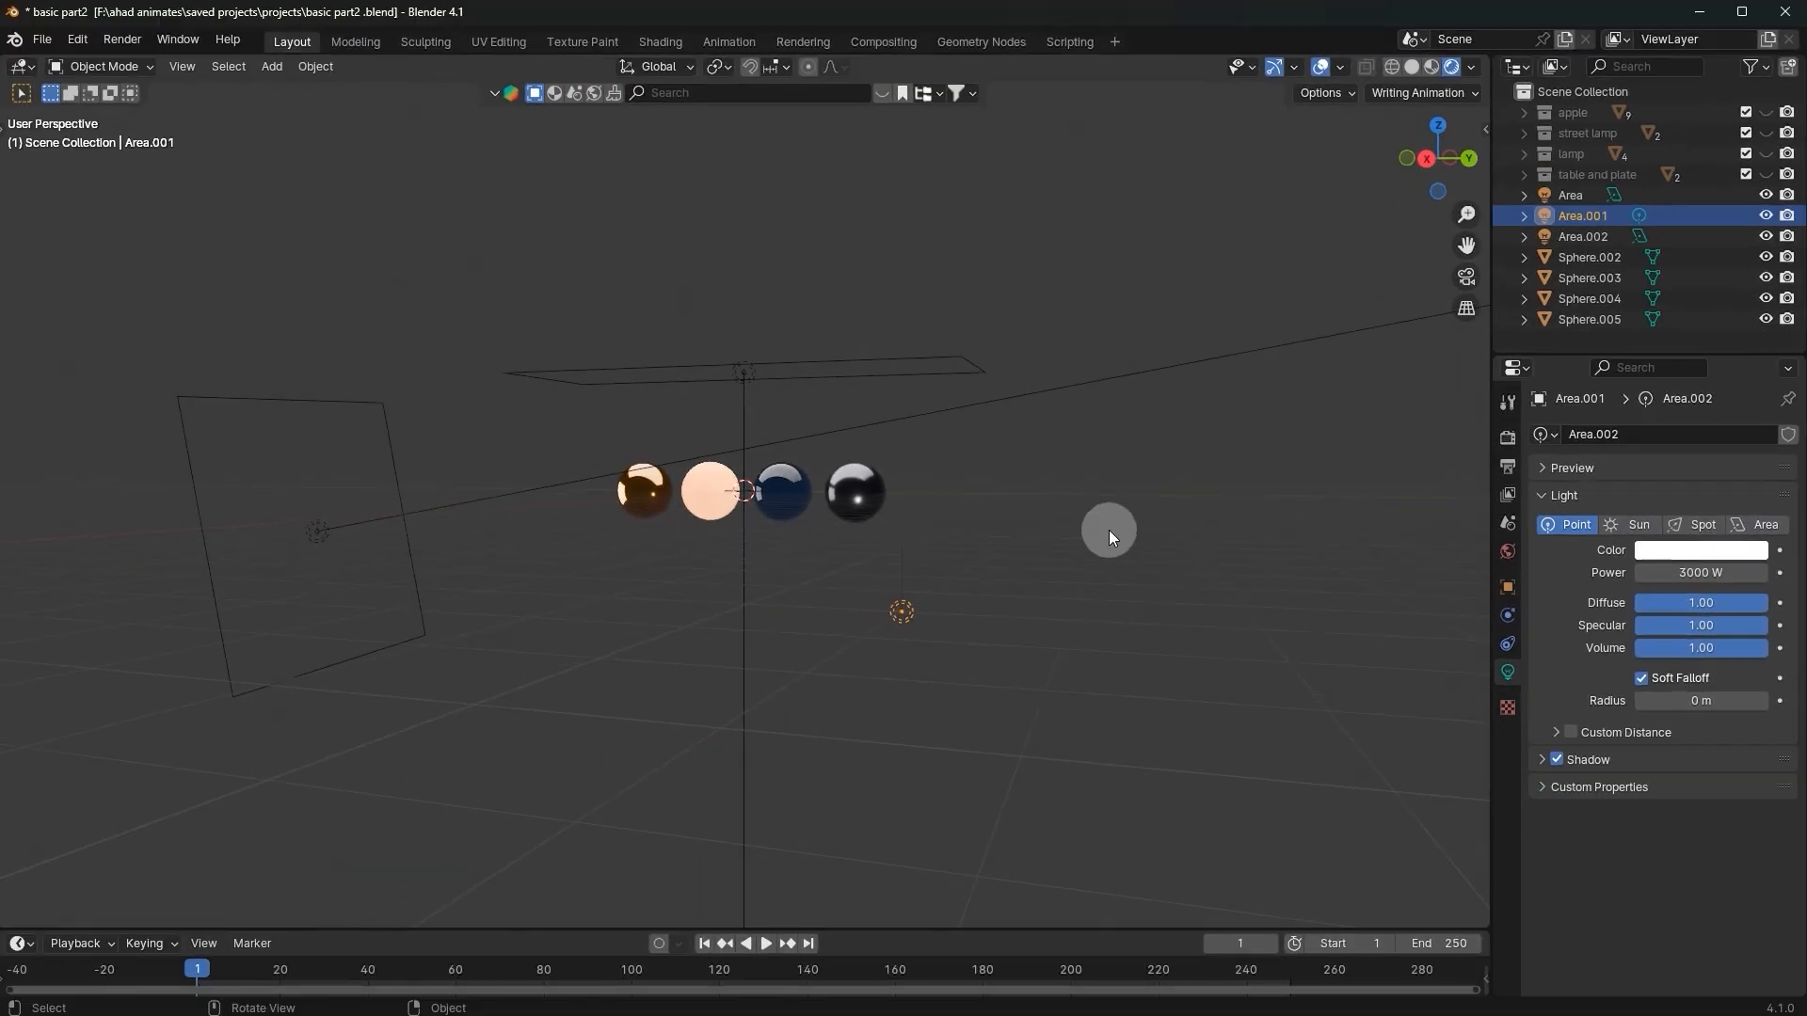
scroll(1114, 527, "up", 5)
left_click(1752, 525)
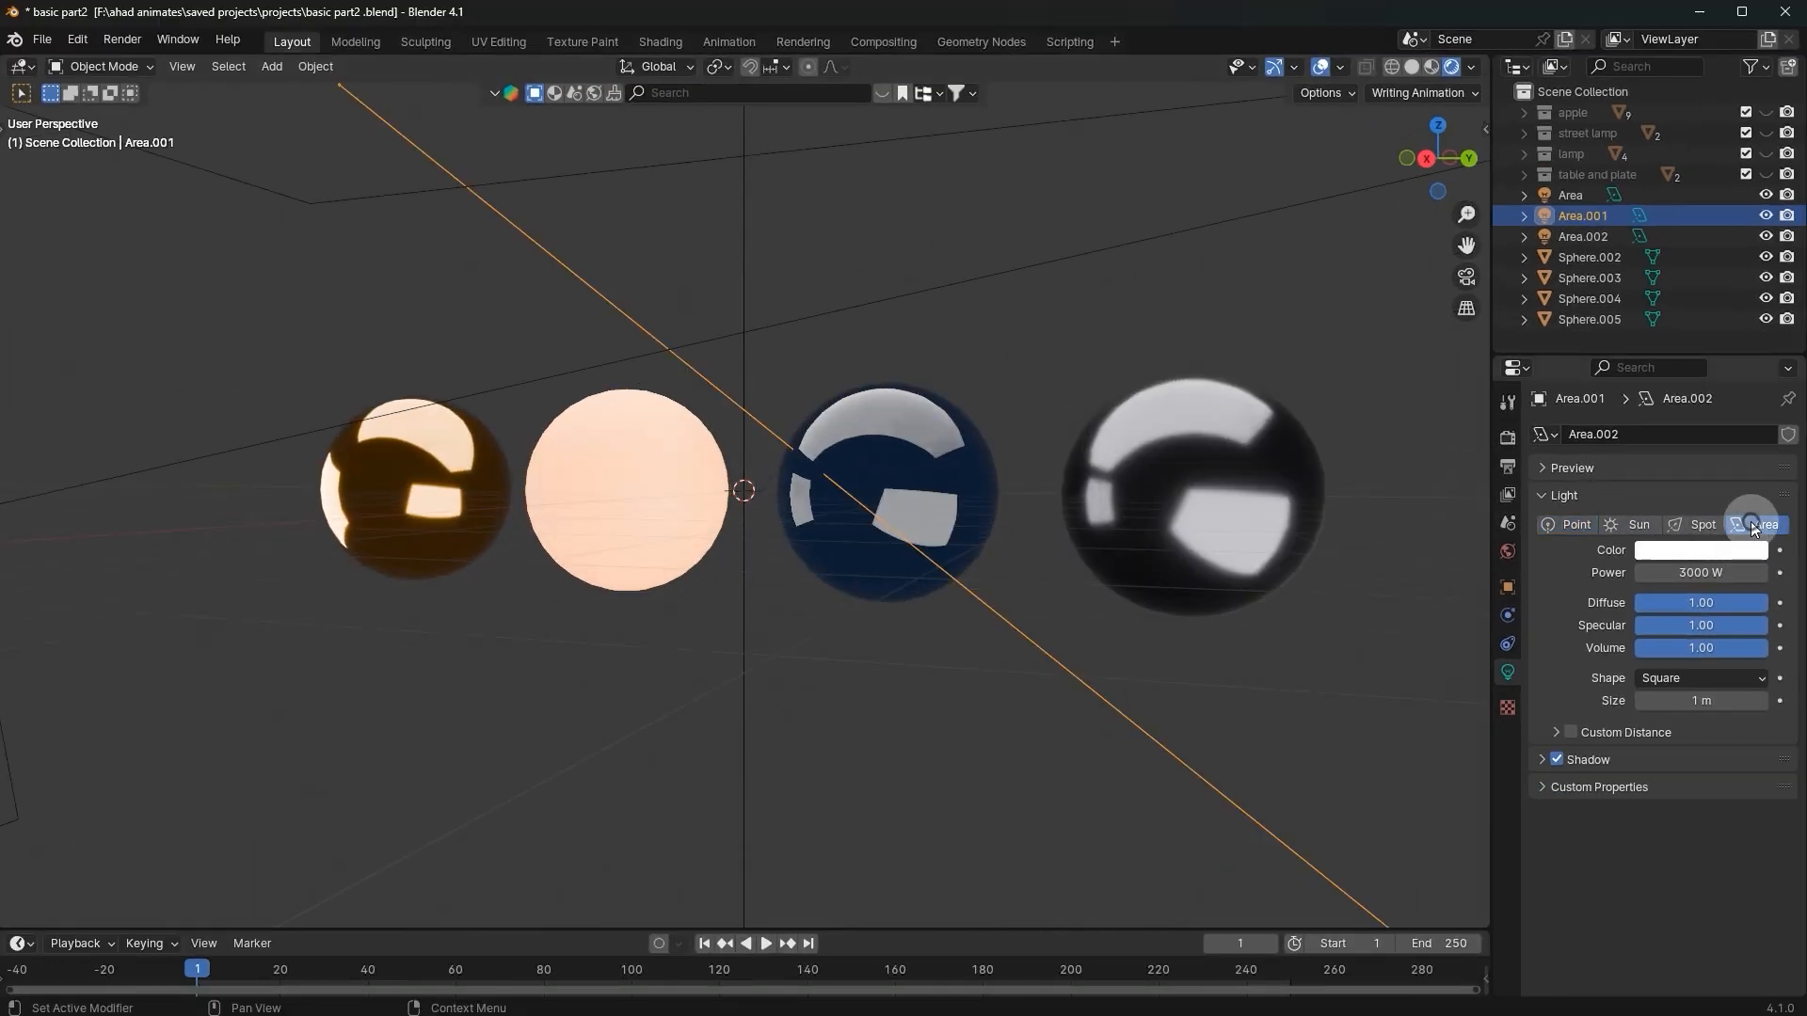
left_click(1574, 524)
scroll(806, 605, "down", 6)
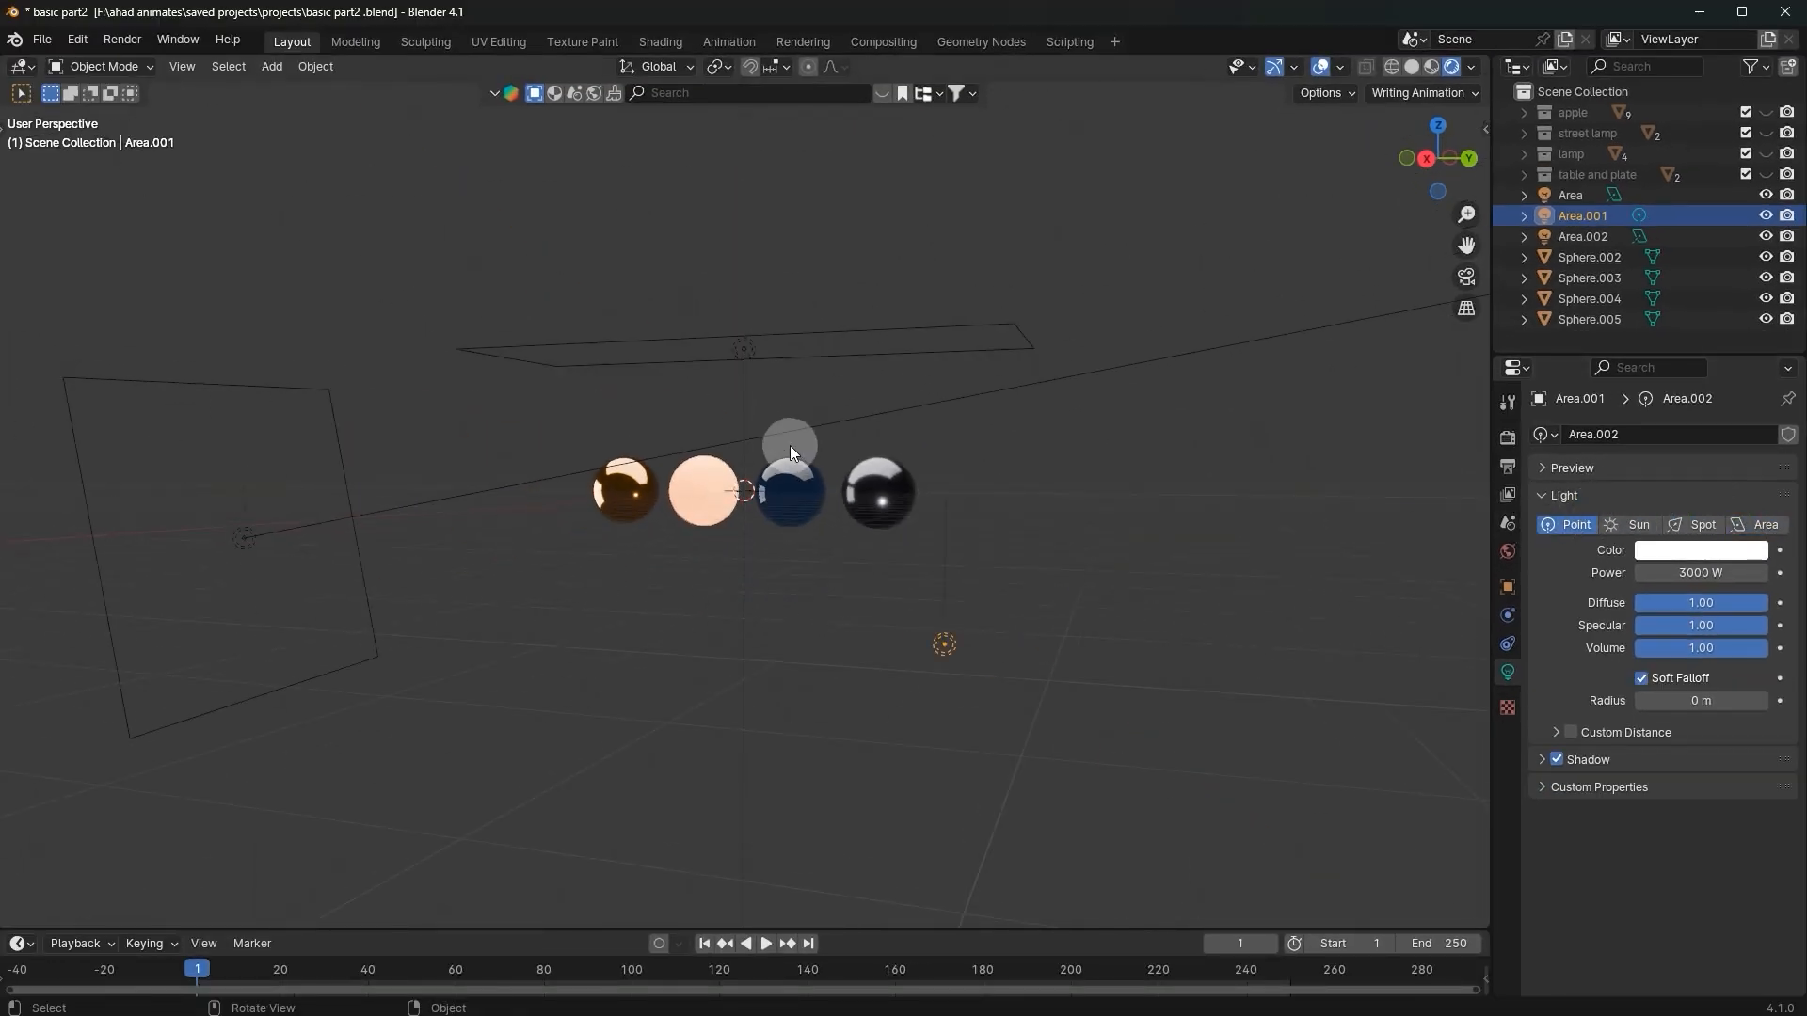
Step: Try the Spot type on the overhead light above the spheres and return it to Area
left_click(700, 352)
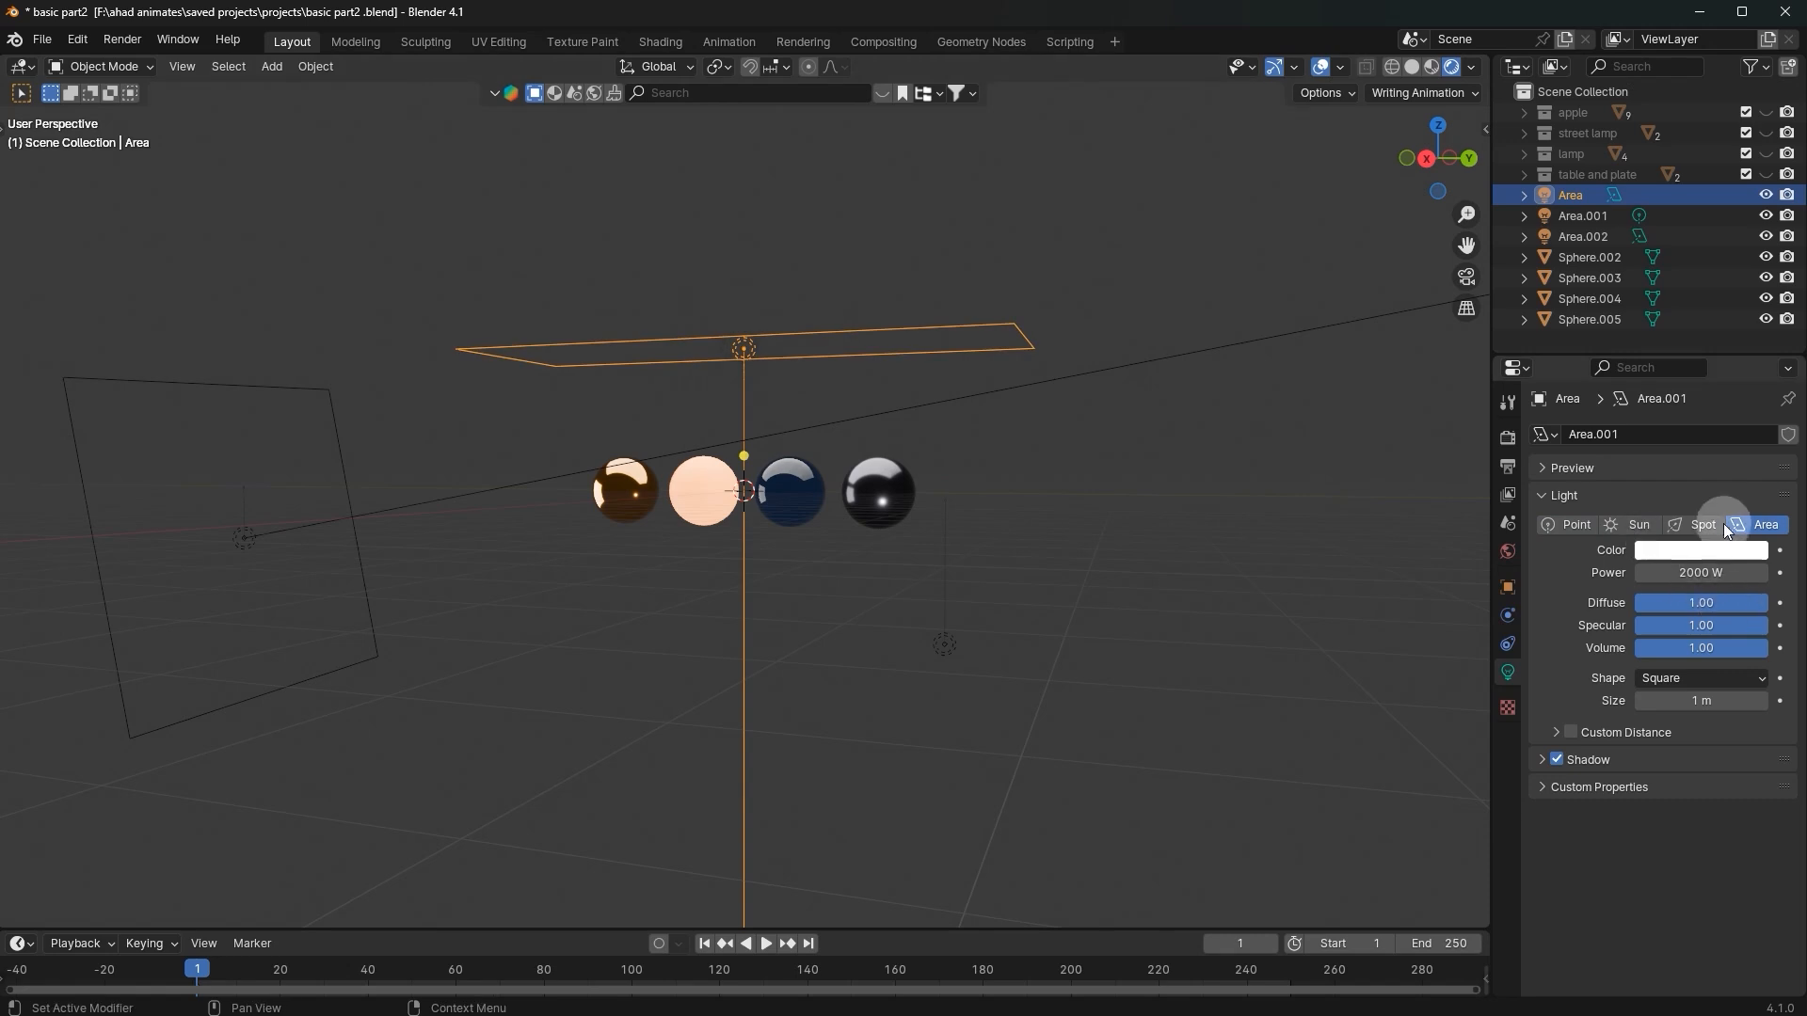
left_click(1699, 524)
left_click(1765, 524)
left_click(1722, 525)
left_click(1766, 524)
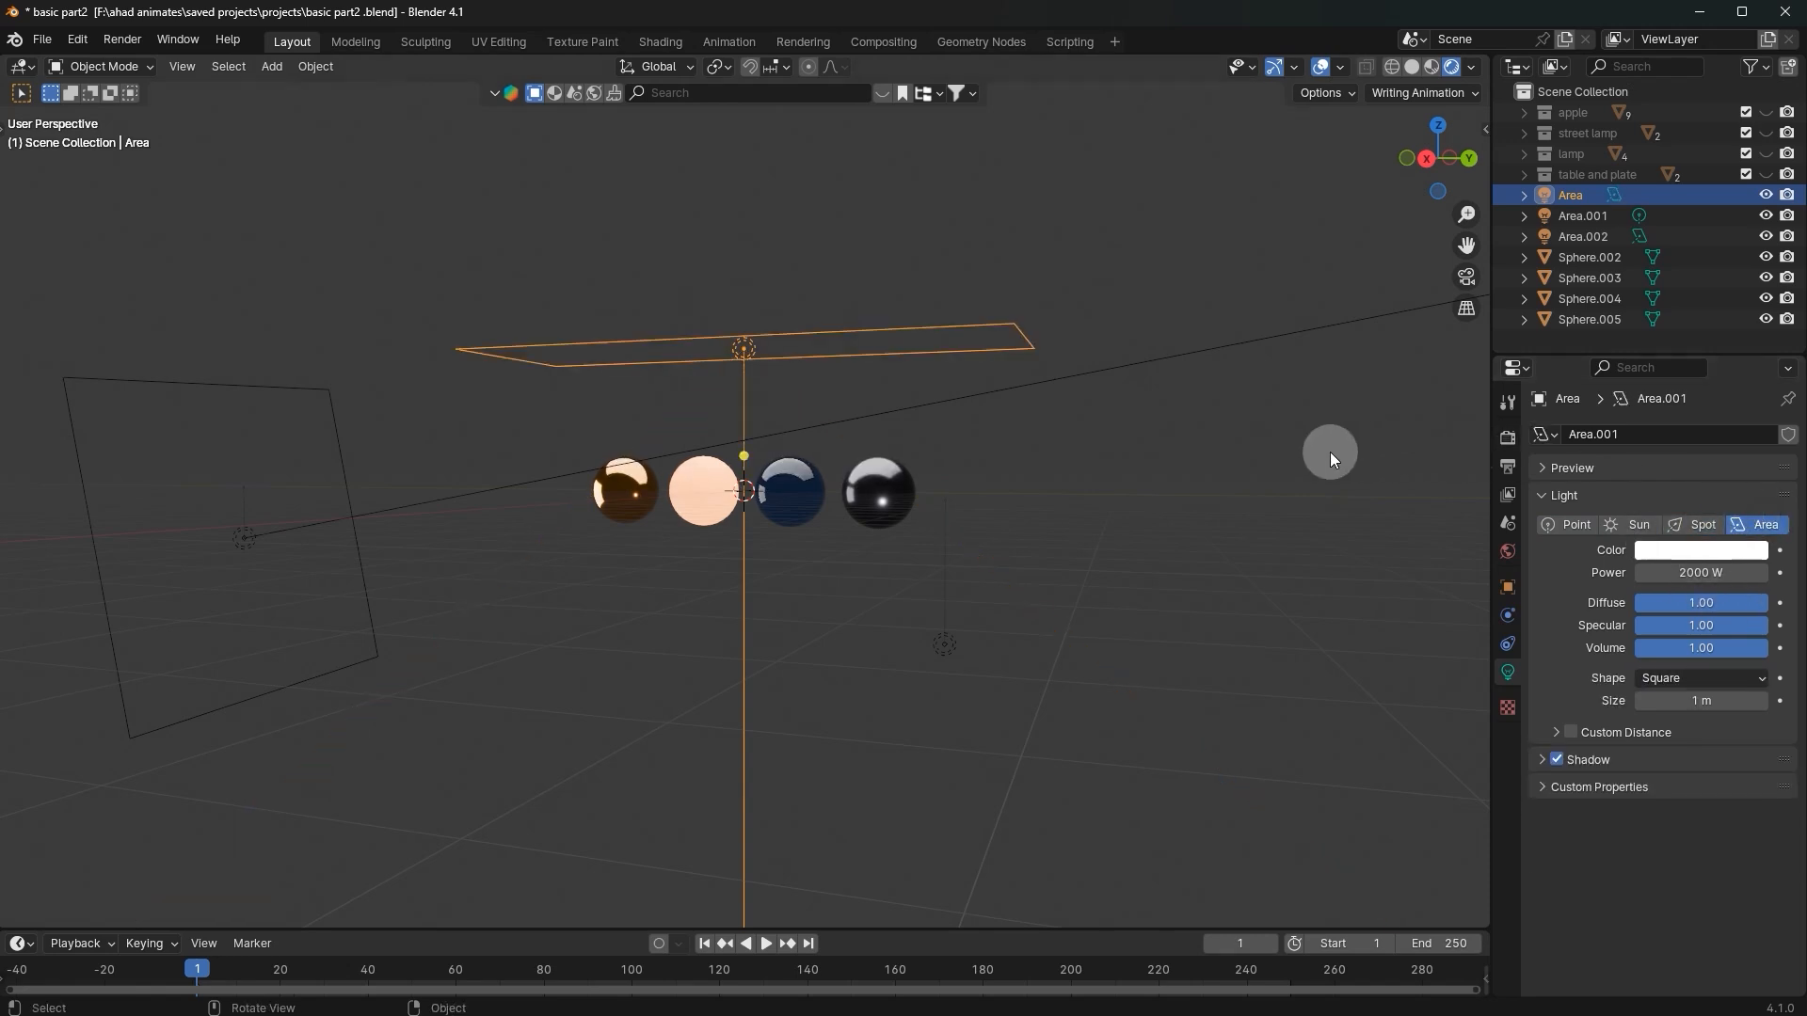
Step: Change the point light in front of the spheres back to an Area light and deselect it
left_click(1042, 485)
scroll(663, 498, "down", 4)
scroll(931, 551, "up", 4)
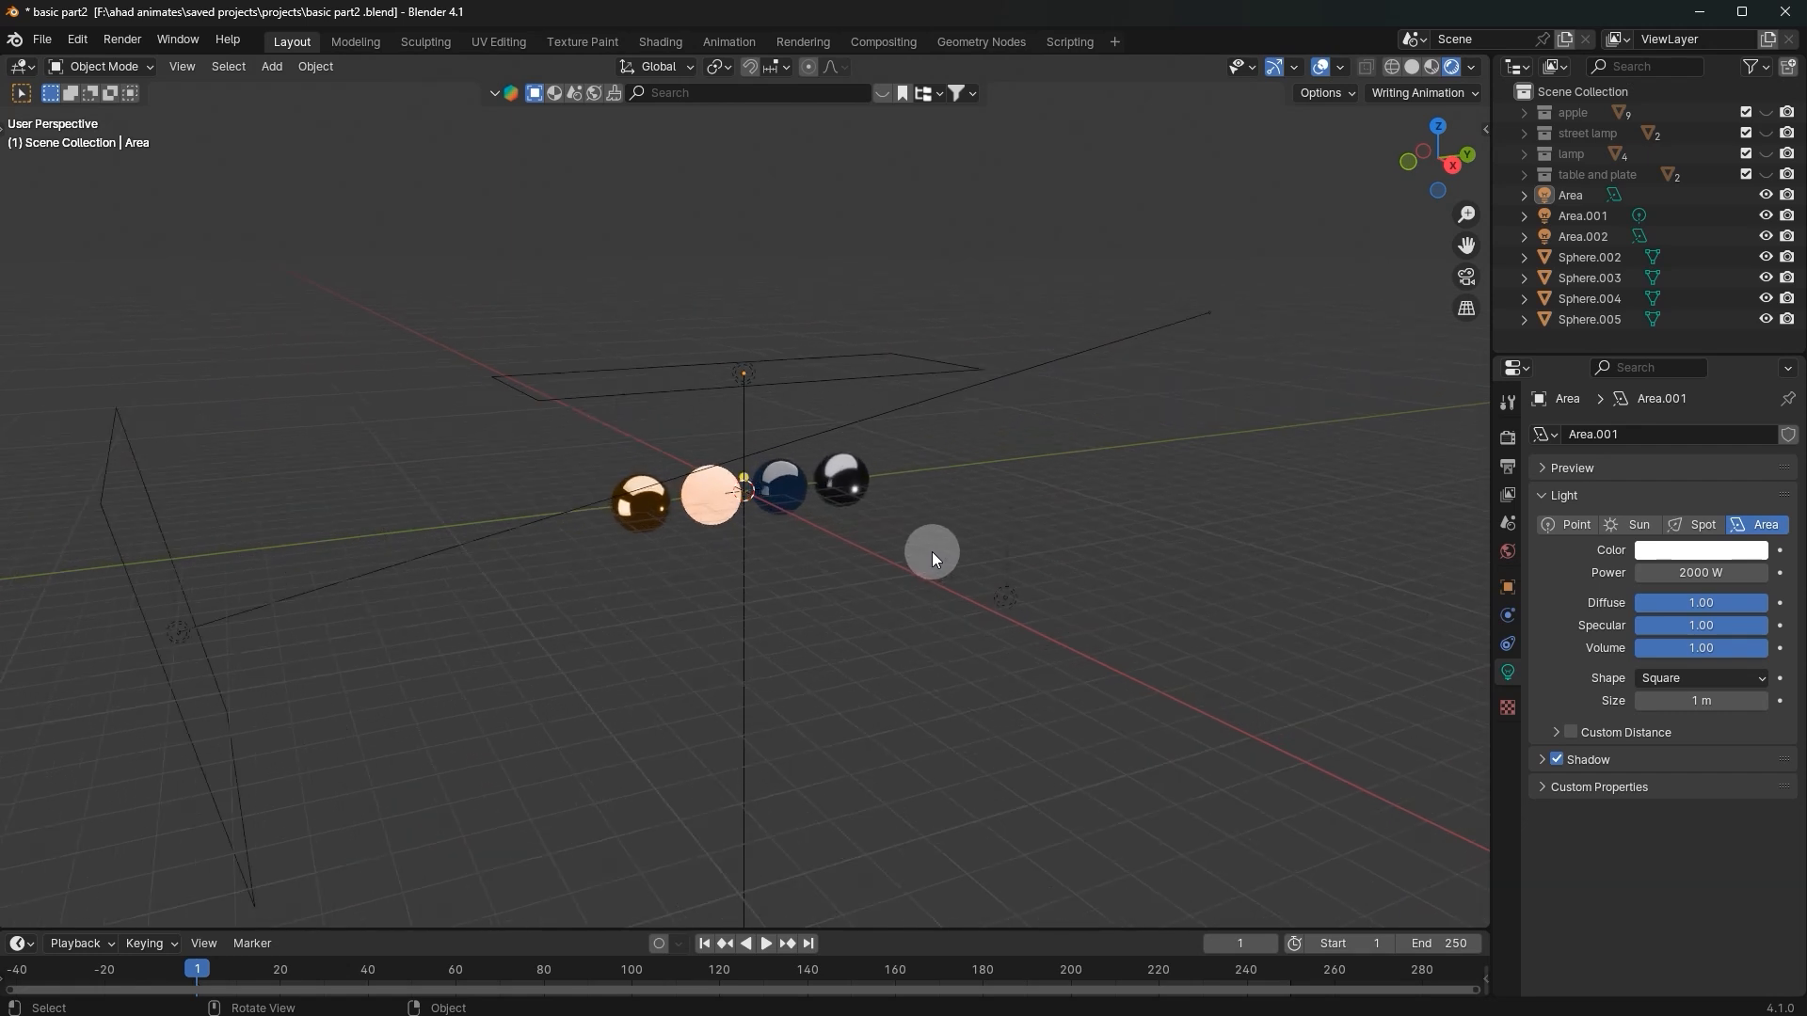
left_click(946, 596)
left_click(1764, 524)
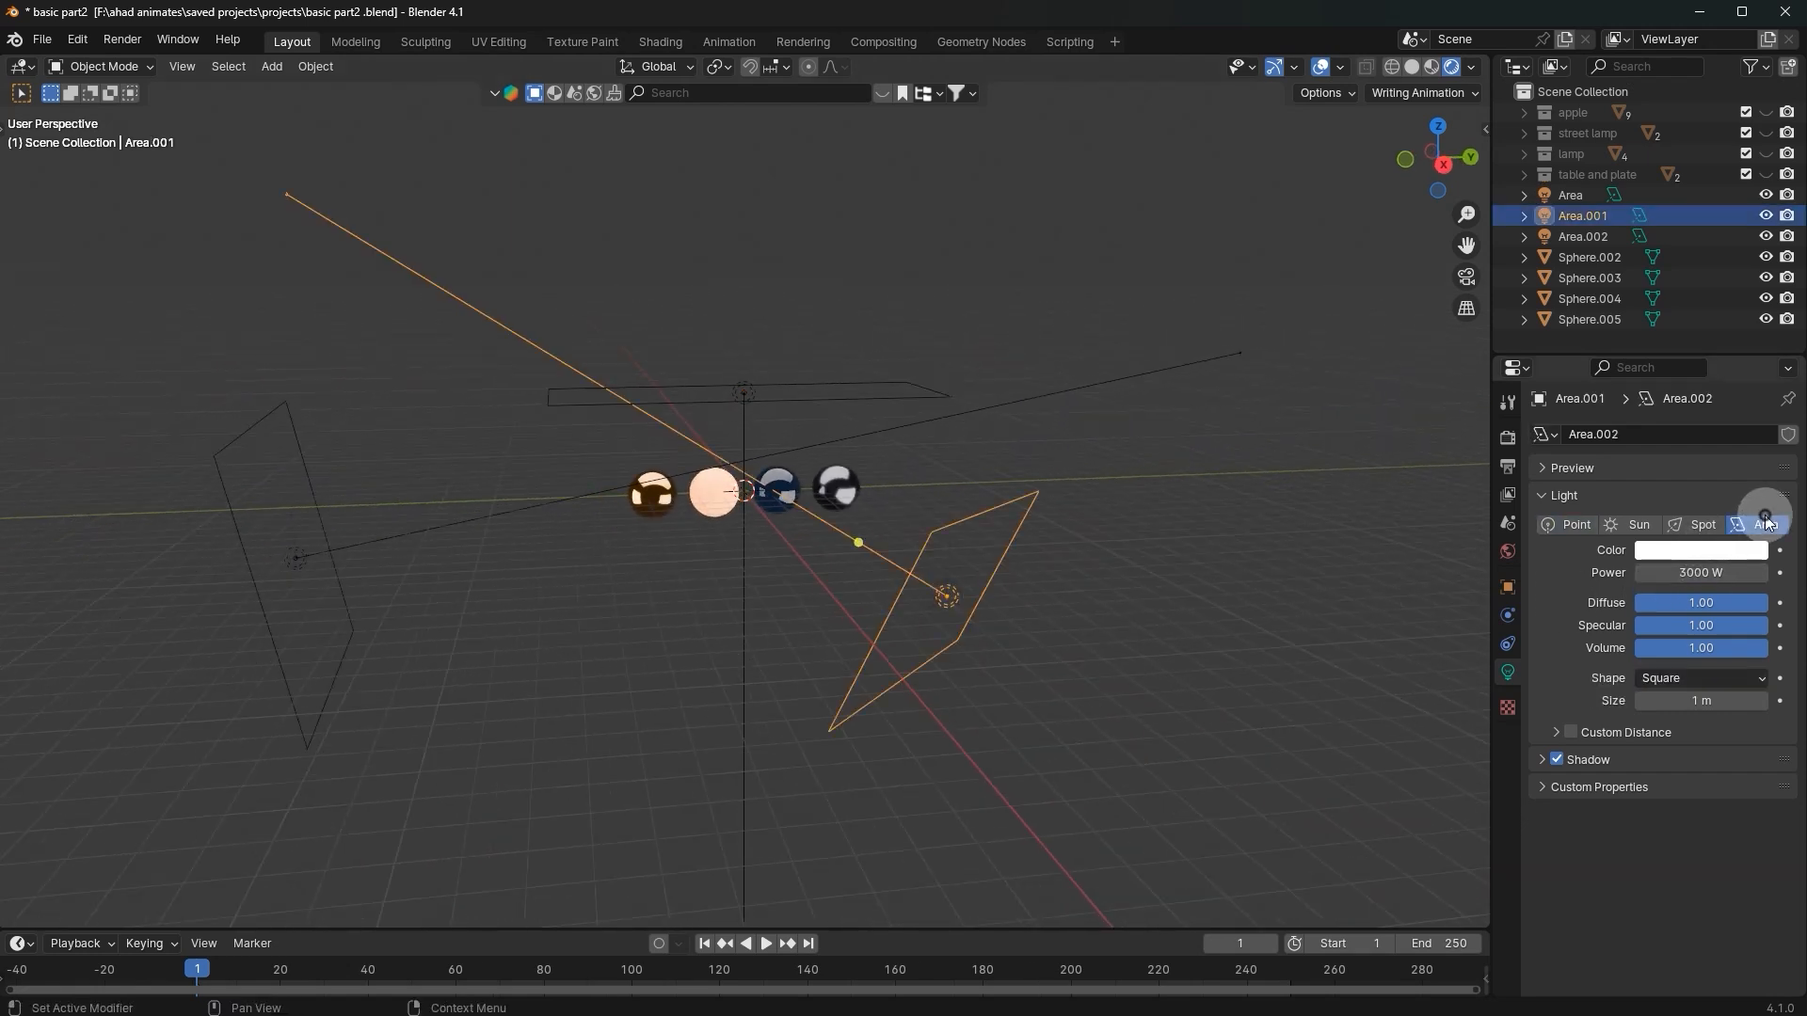
left_click(1088, 550)
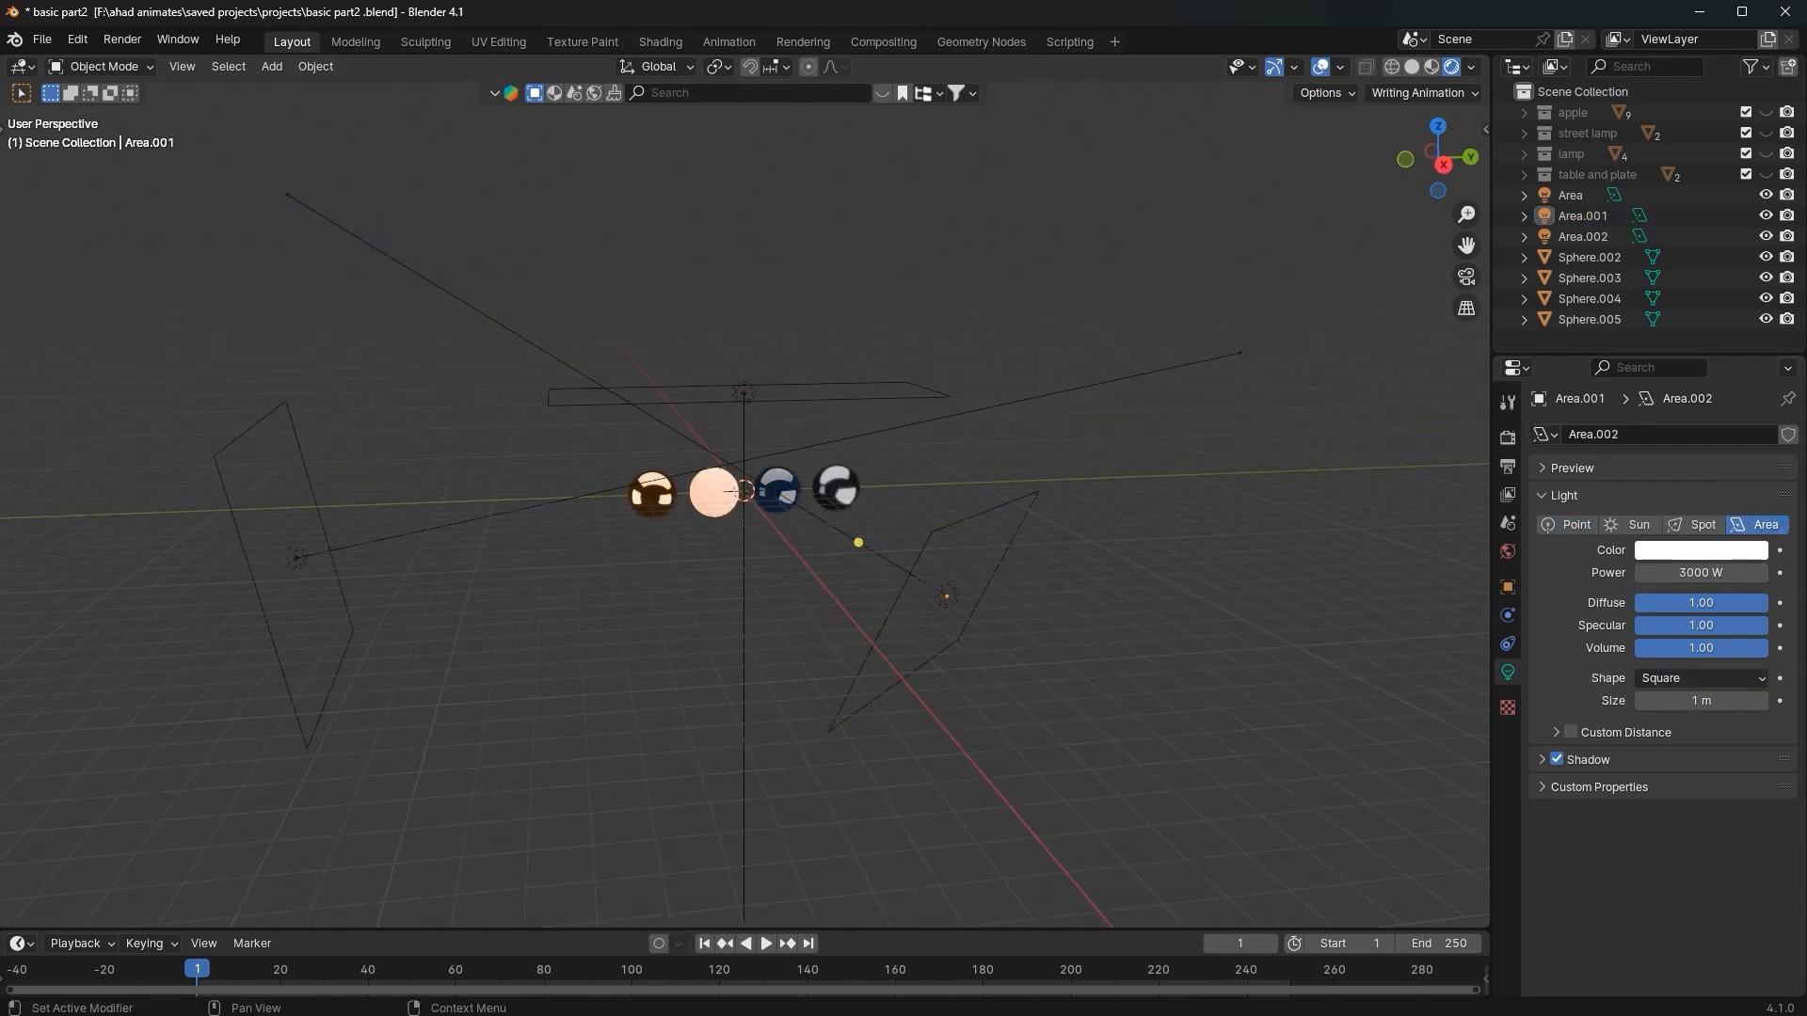
Step: Examine the area lights' reflections on the four spheres and the lower light's Shadow setting
scroll(871, 632, "up", 2)
scroll(894, 602, "up", 3)
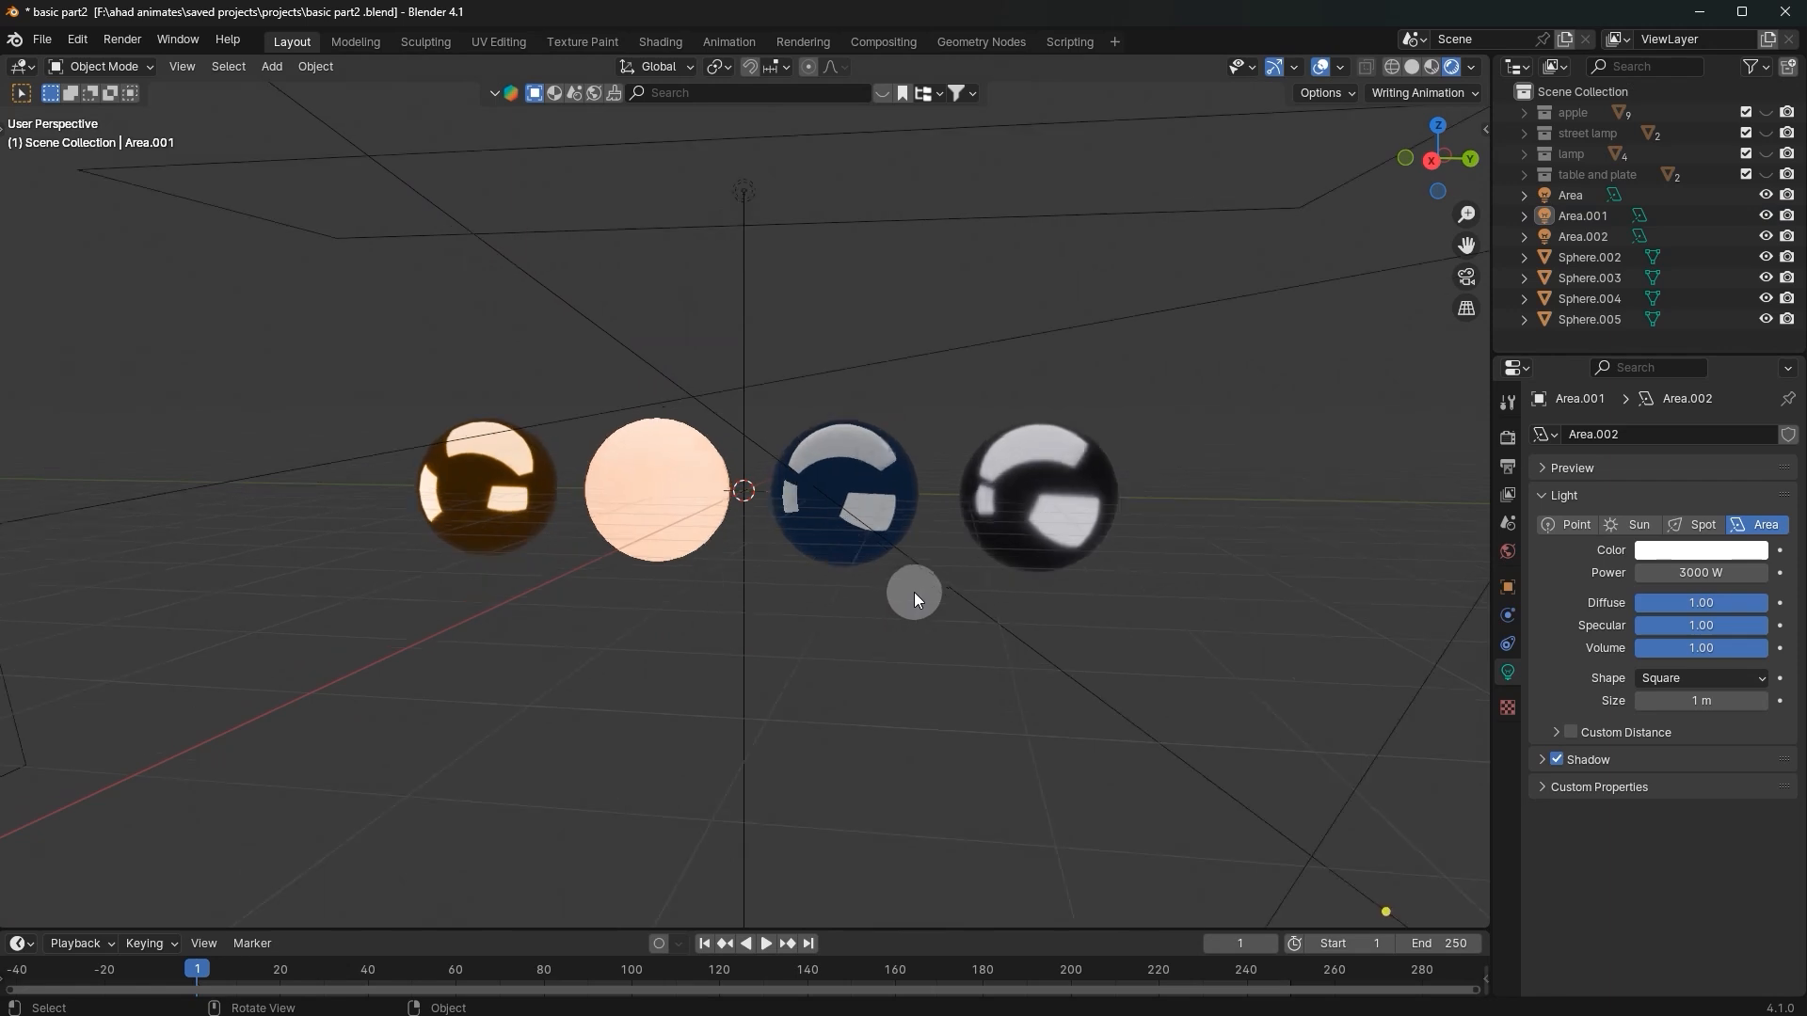
scroll(928, 538, "down", 4)
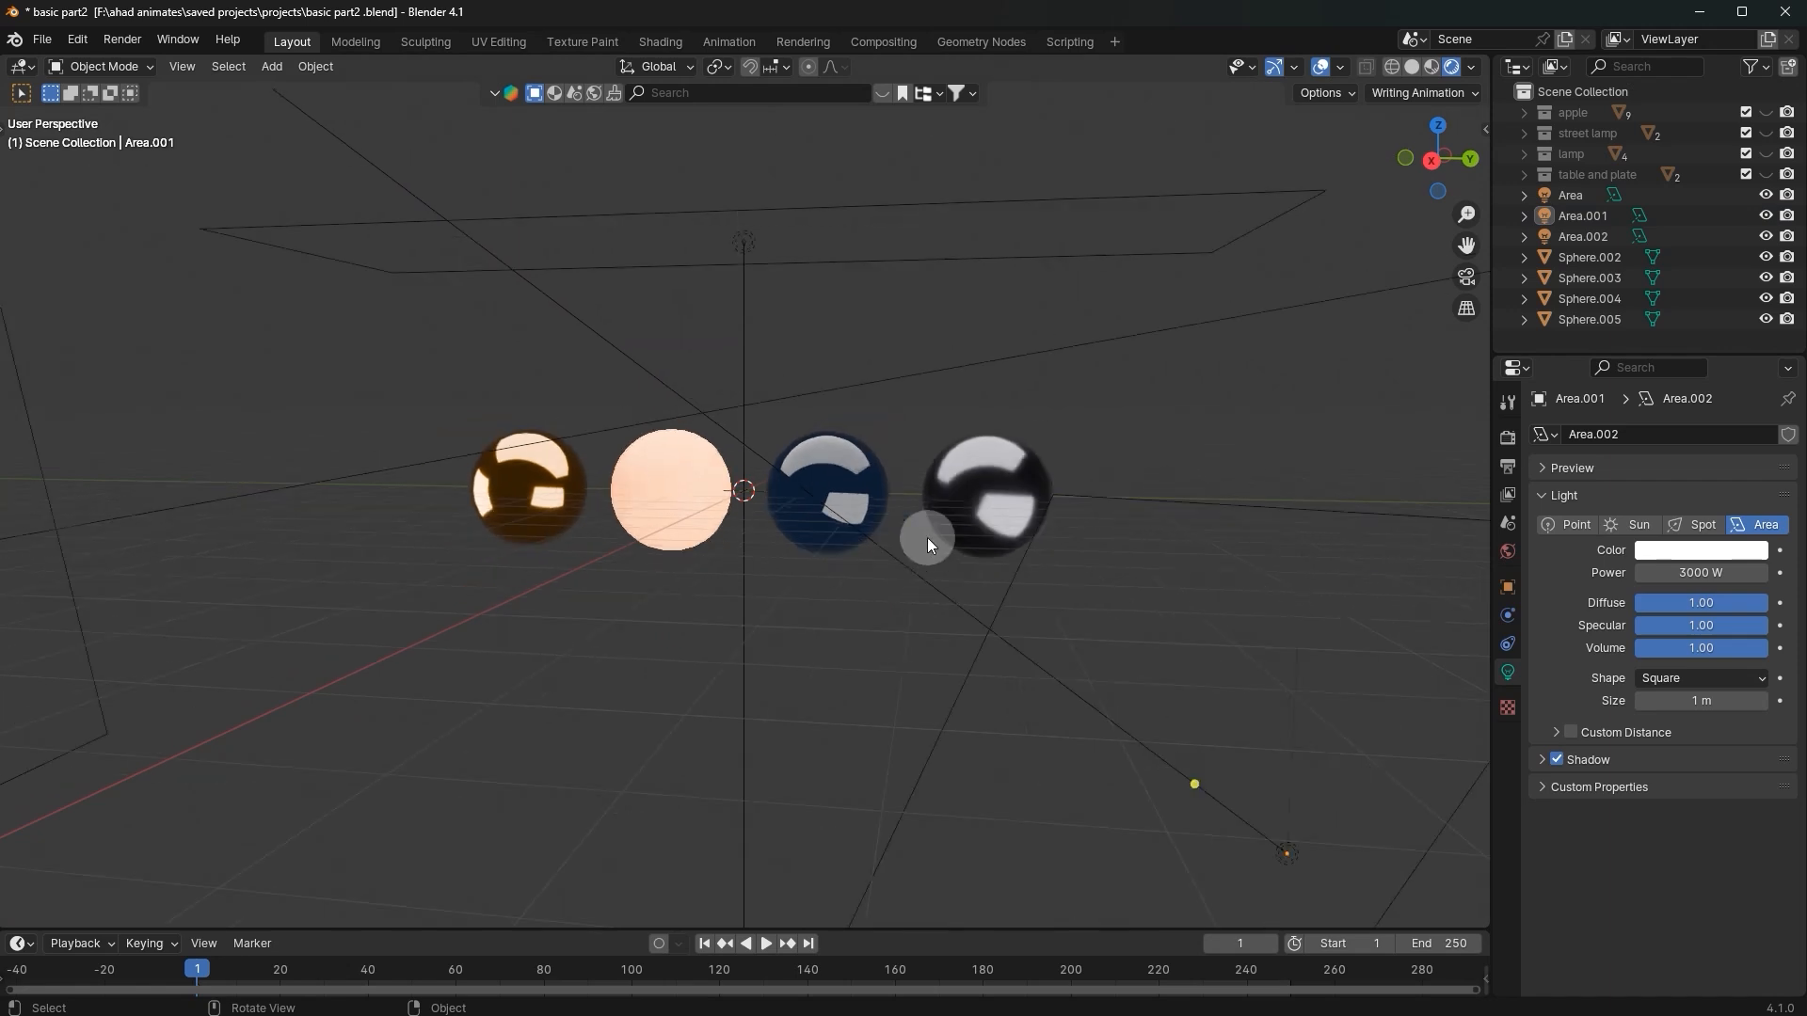
left_click(1005, 659)
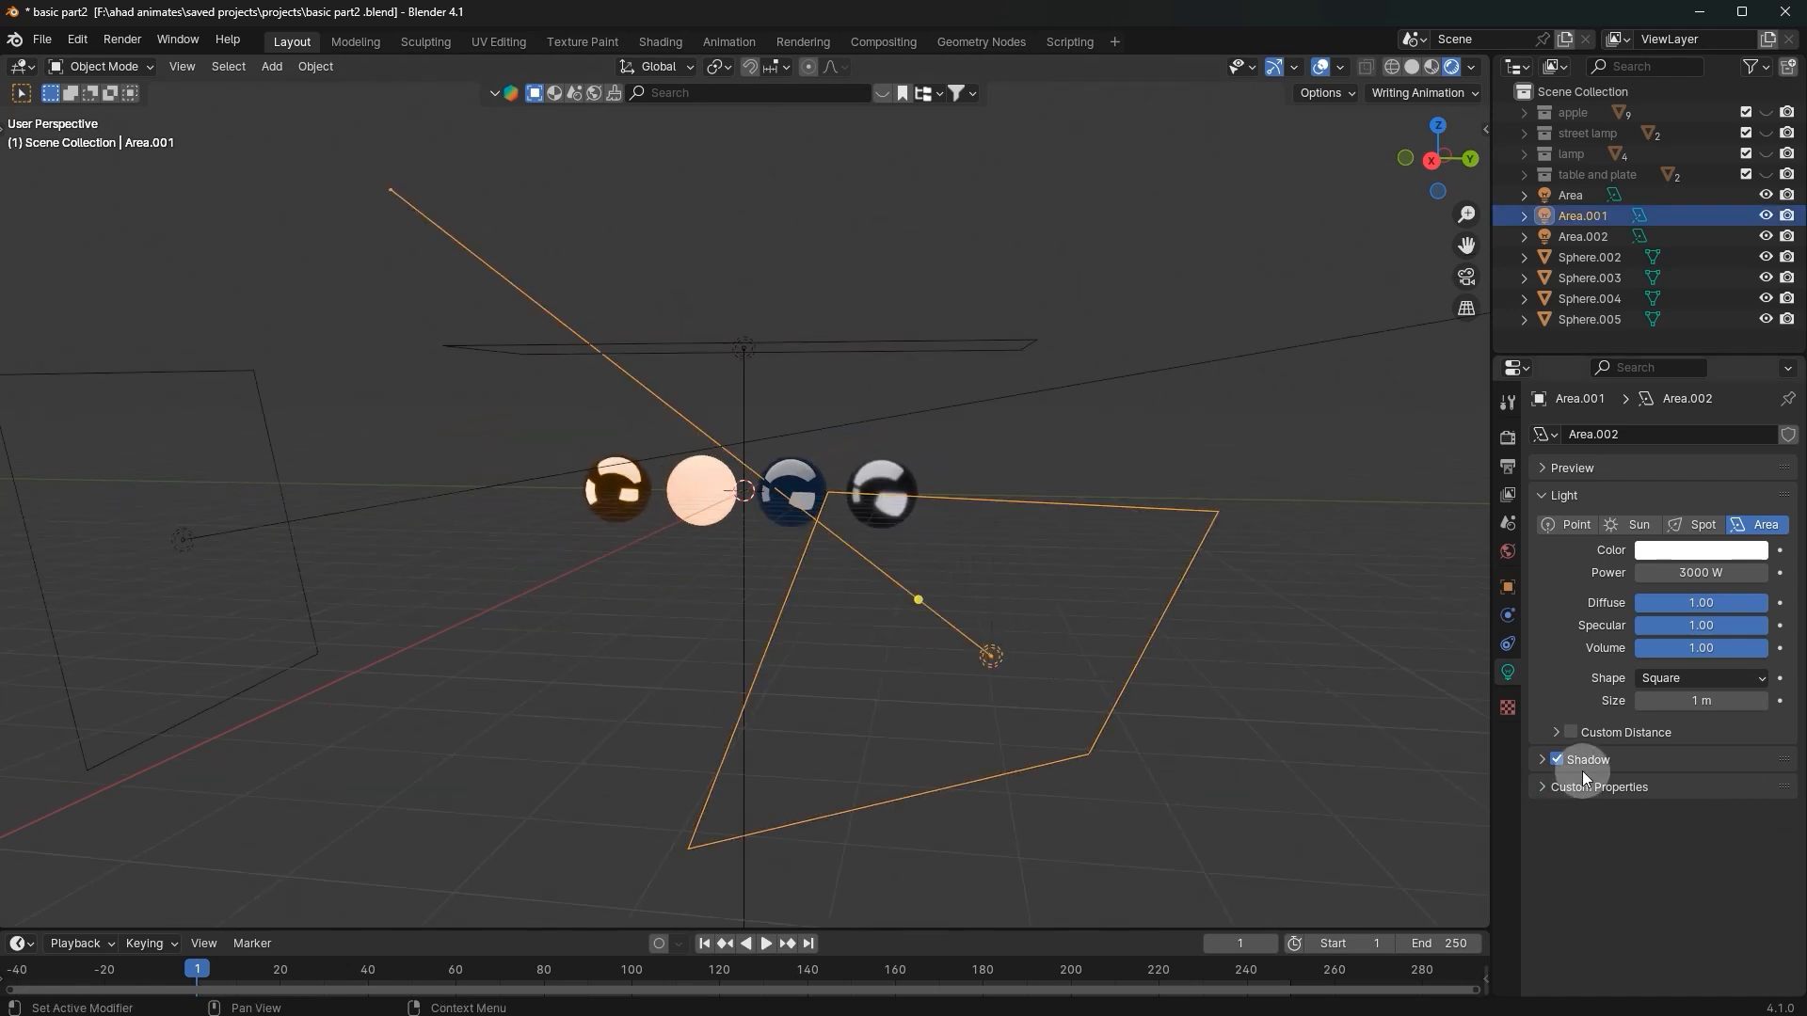
left_click(1557, 760)
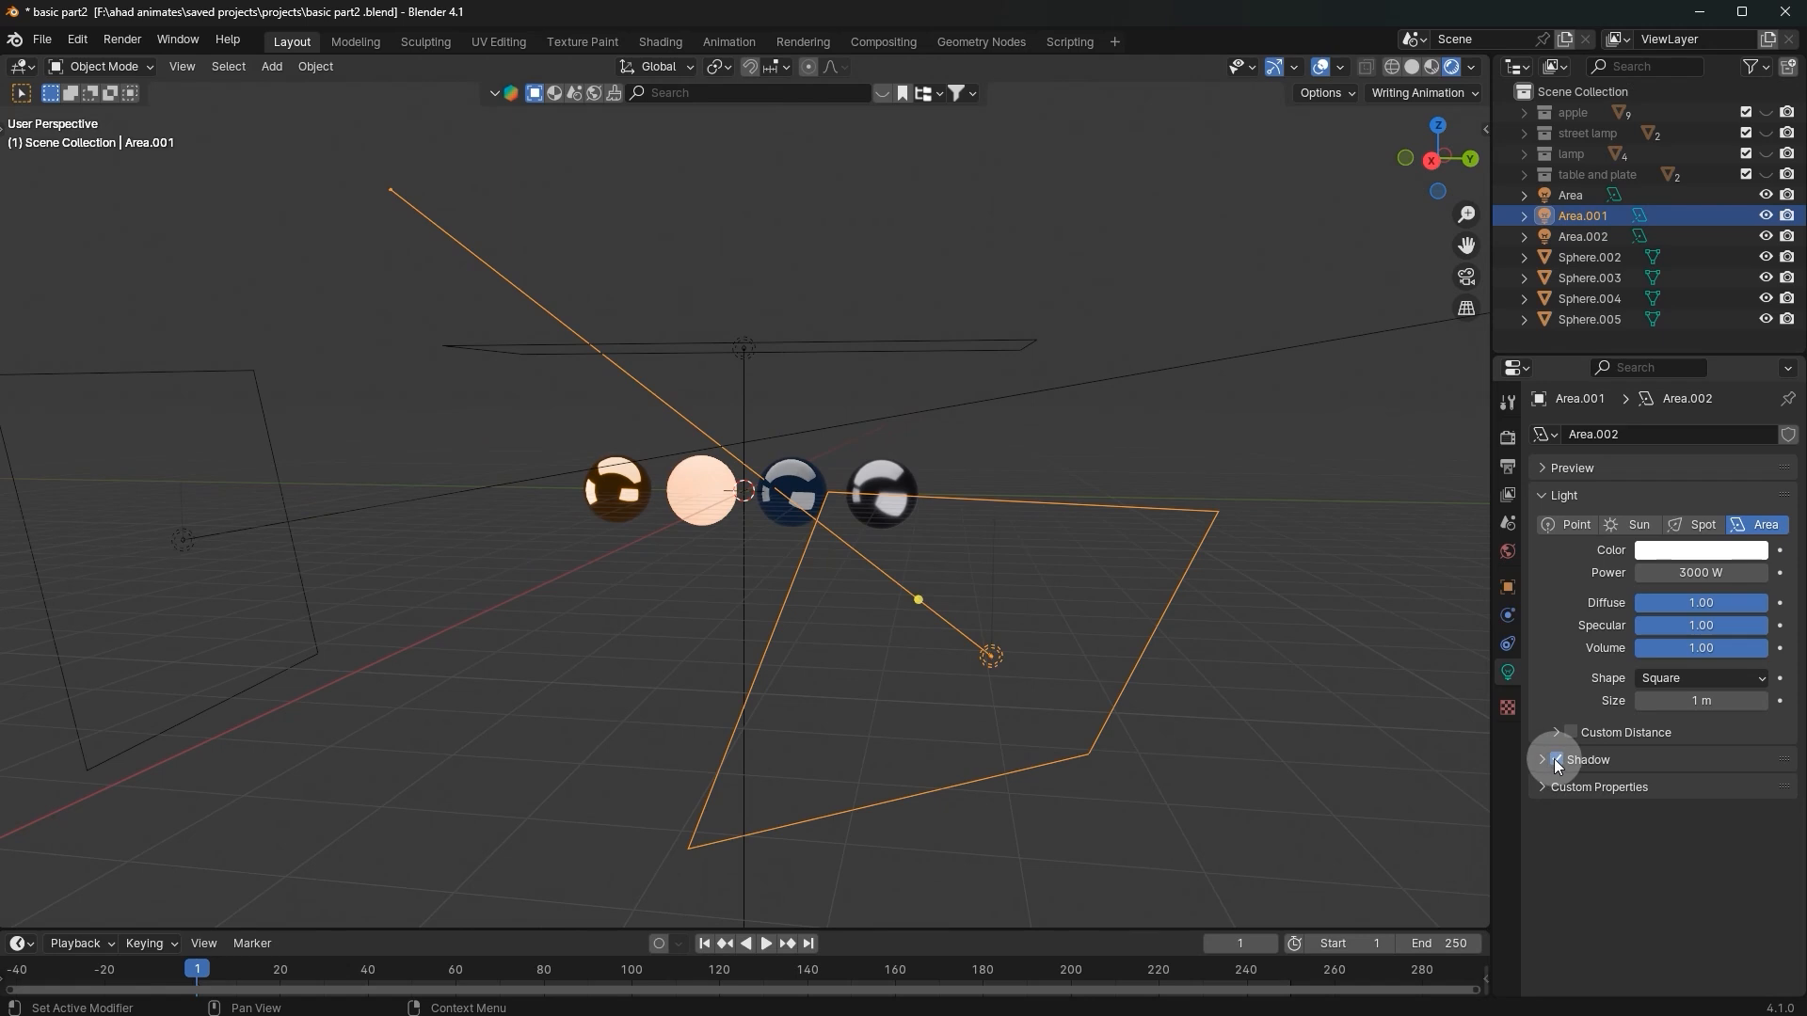
scroll(1268, 674, "up", 3)
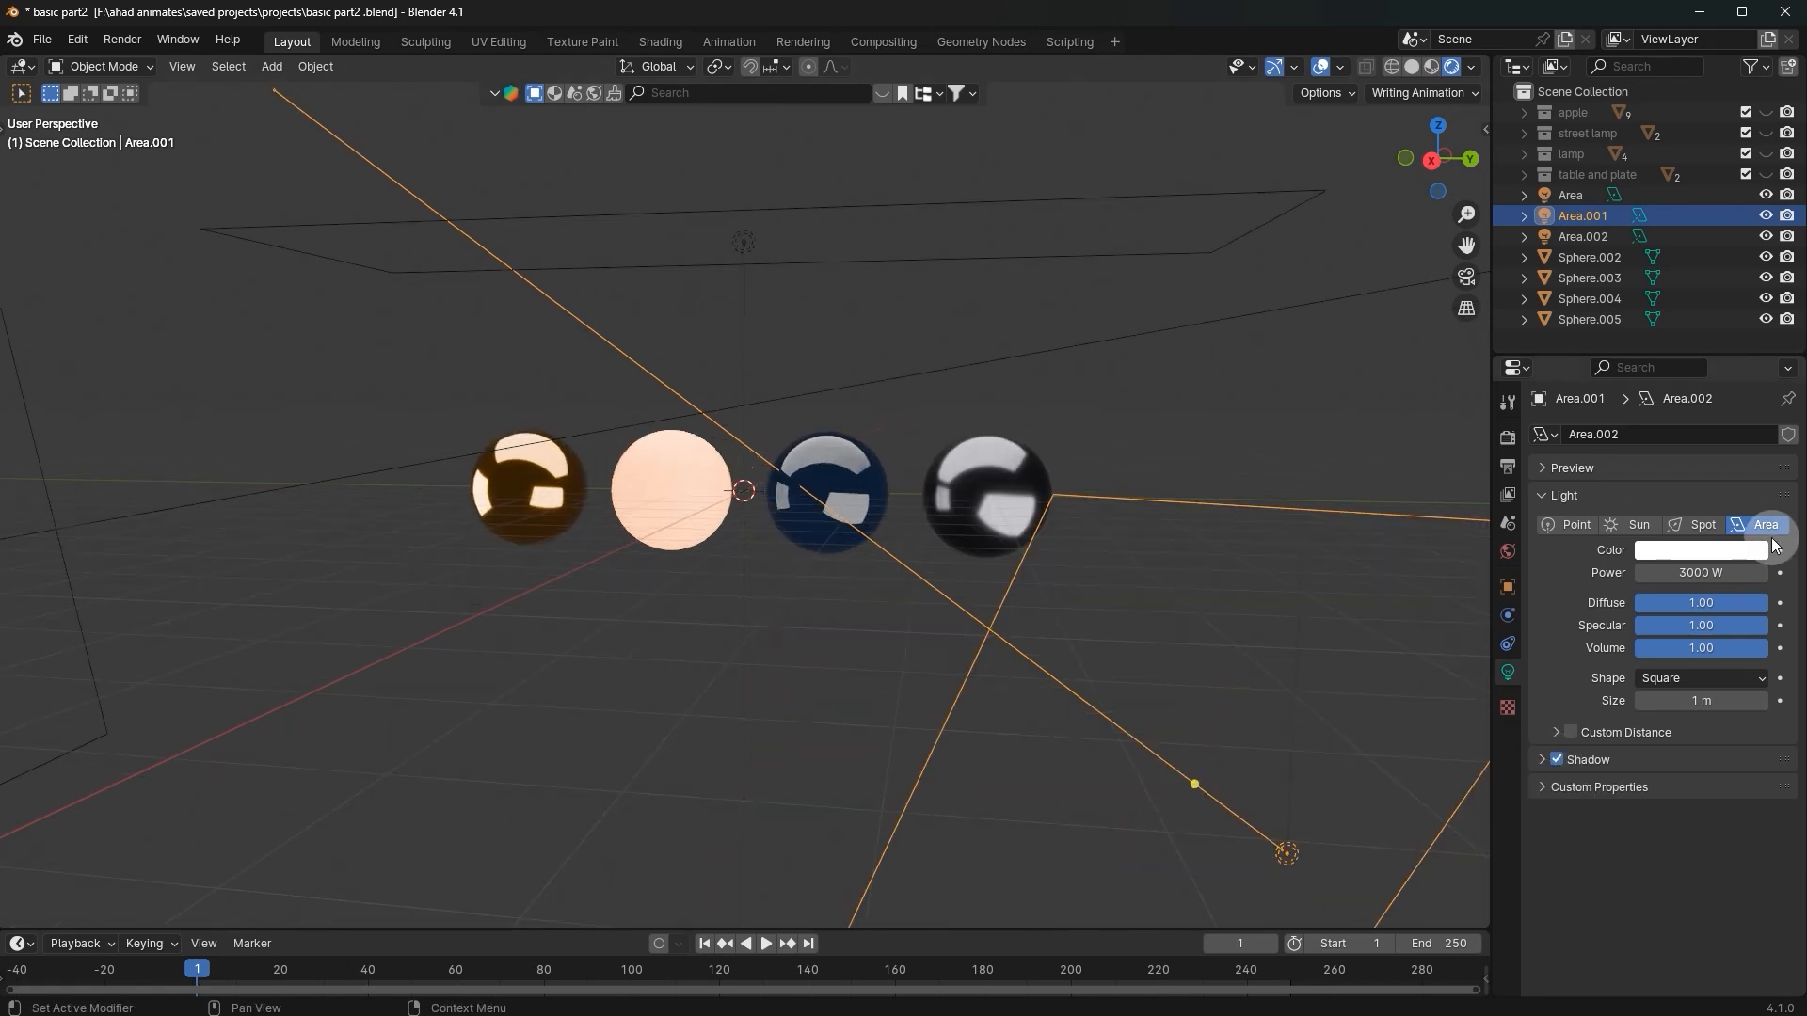
scroll(1312, 517, "down", 3)
middle_click_drag(1311, 516, 1355, 549)
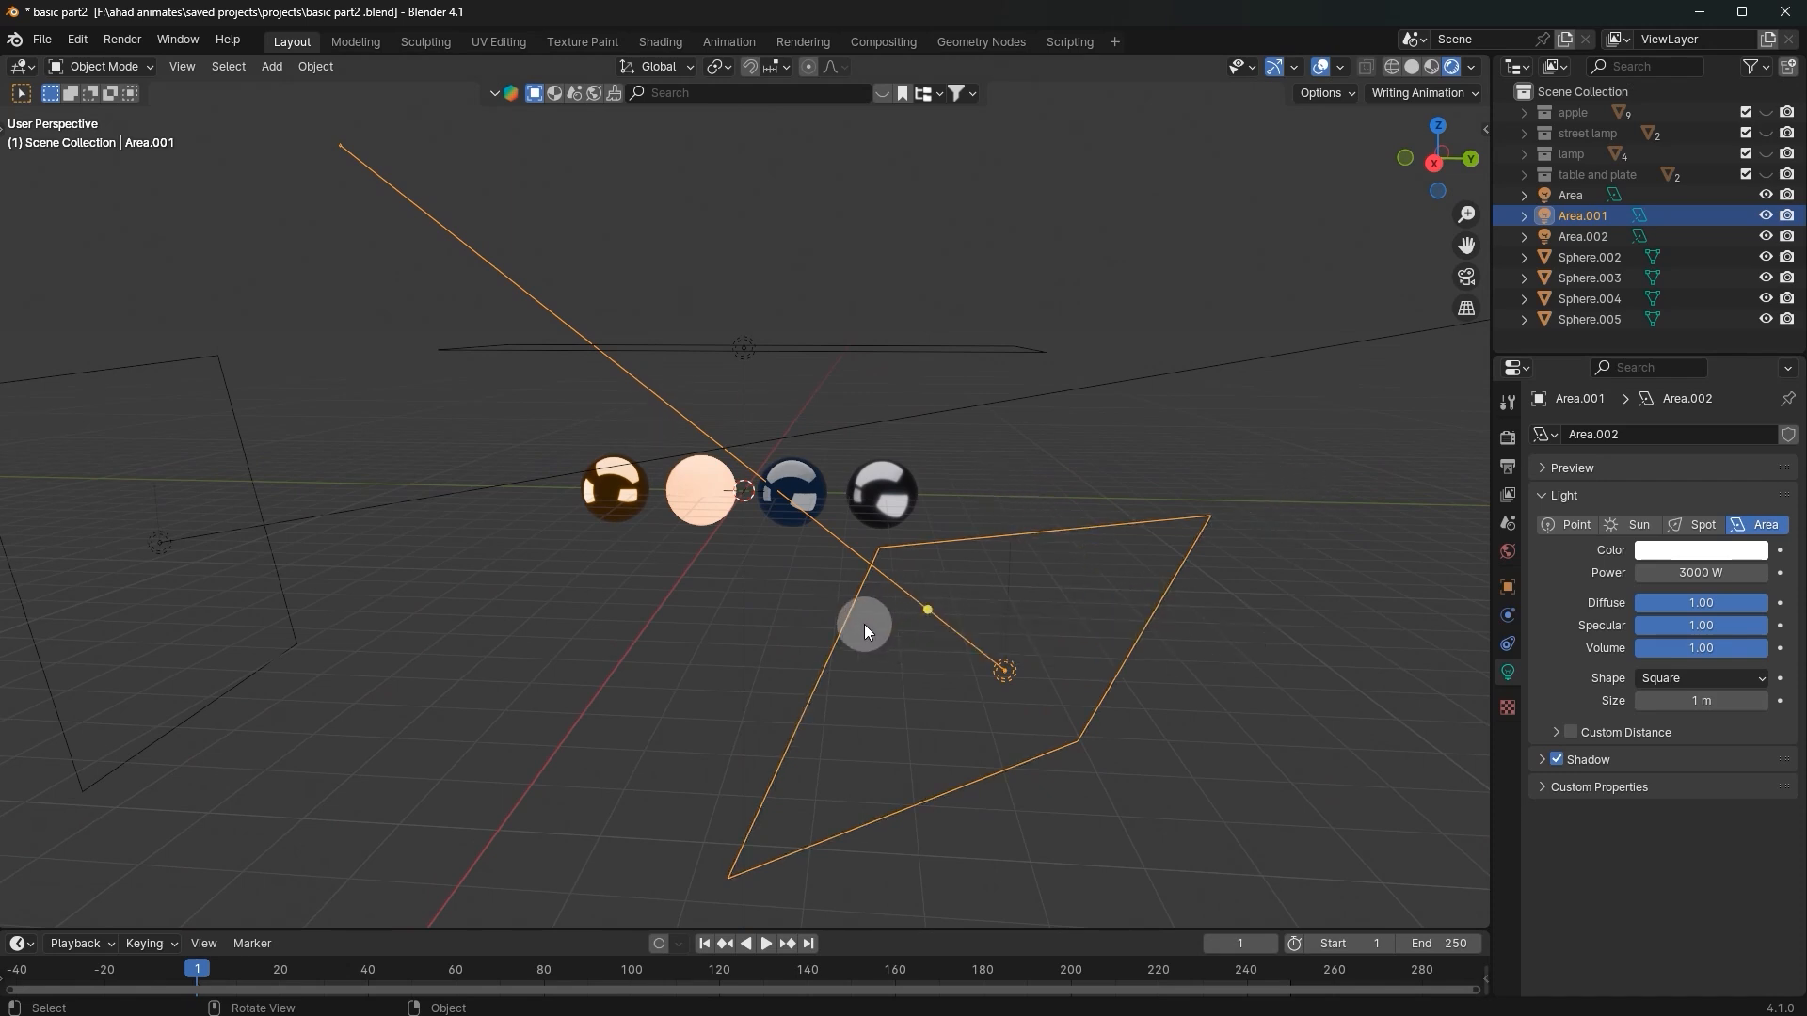
Step: Switch to solid shading and move all spheres and area lights into a new collection named "4 balls with light"
left_click_drag(1321, 748, 209, 314)
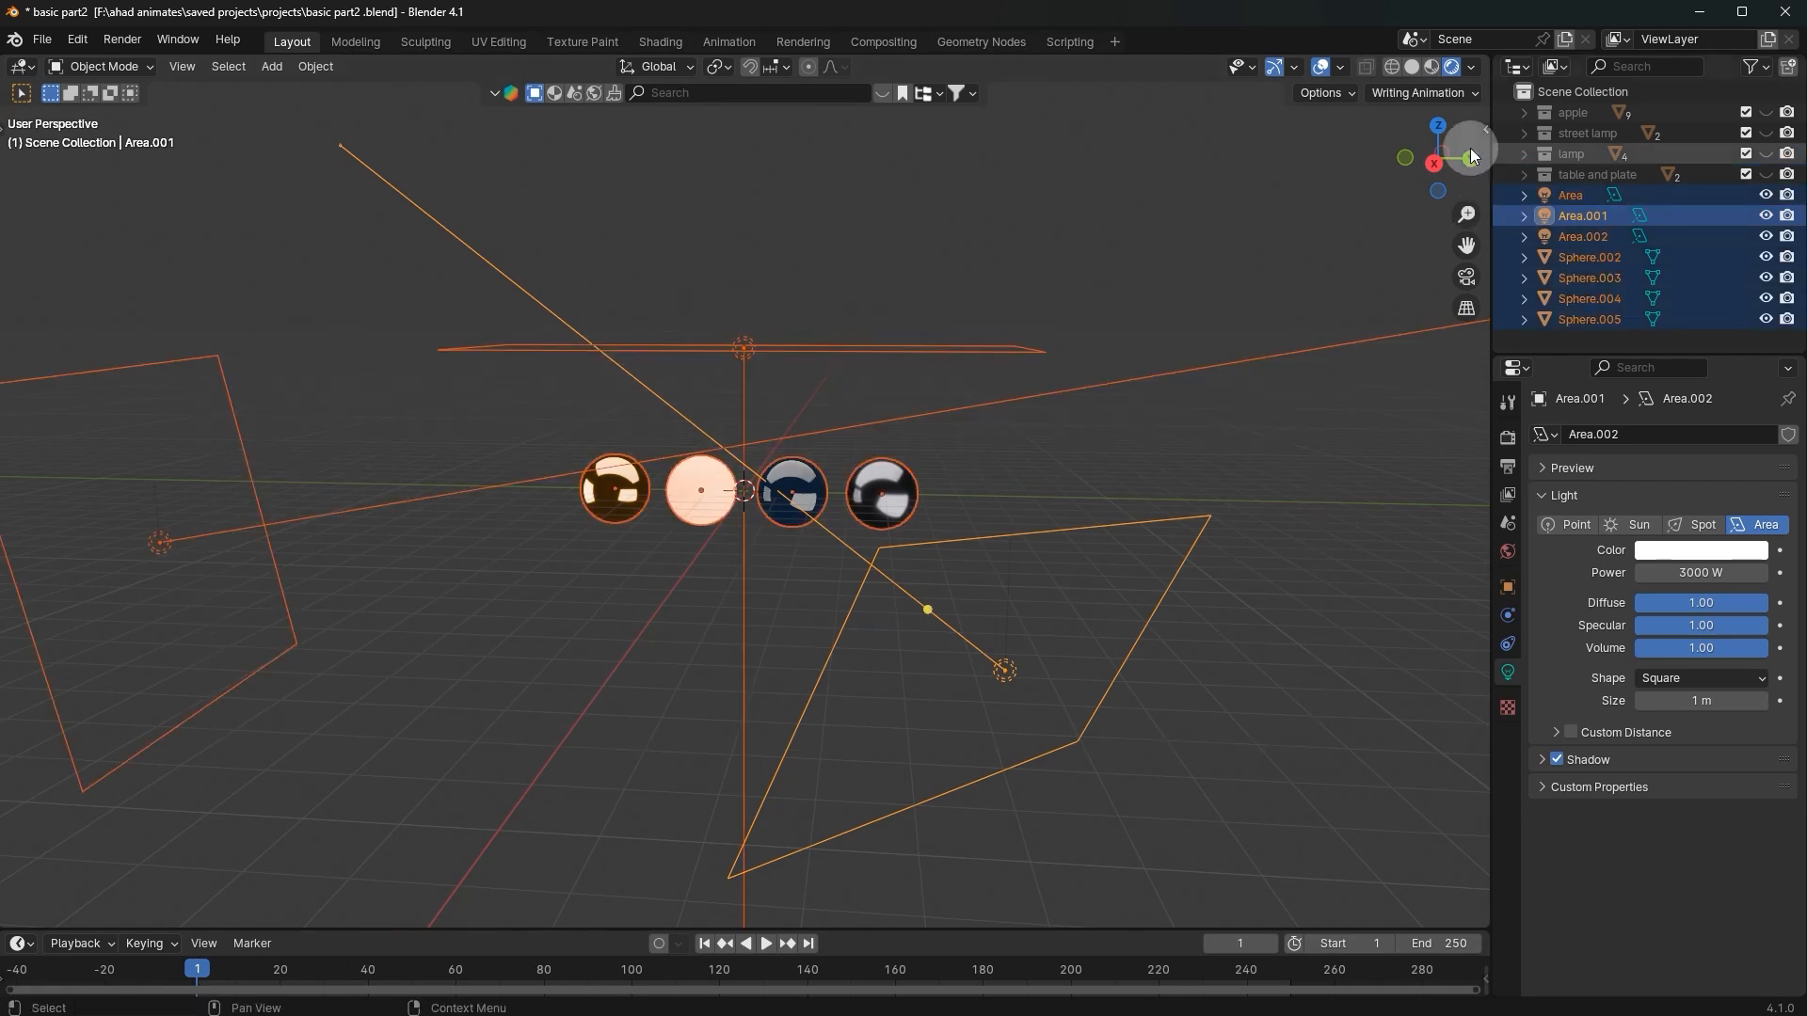
left_click(1408, 70)
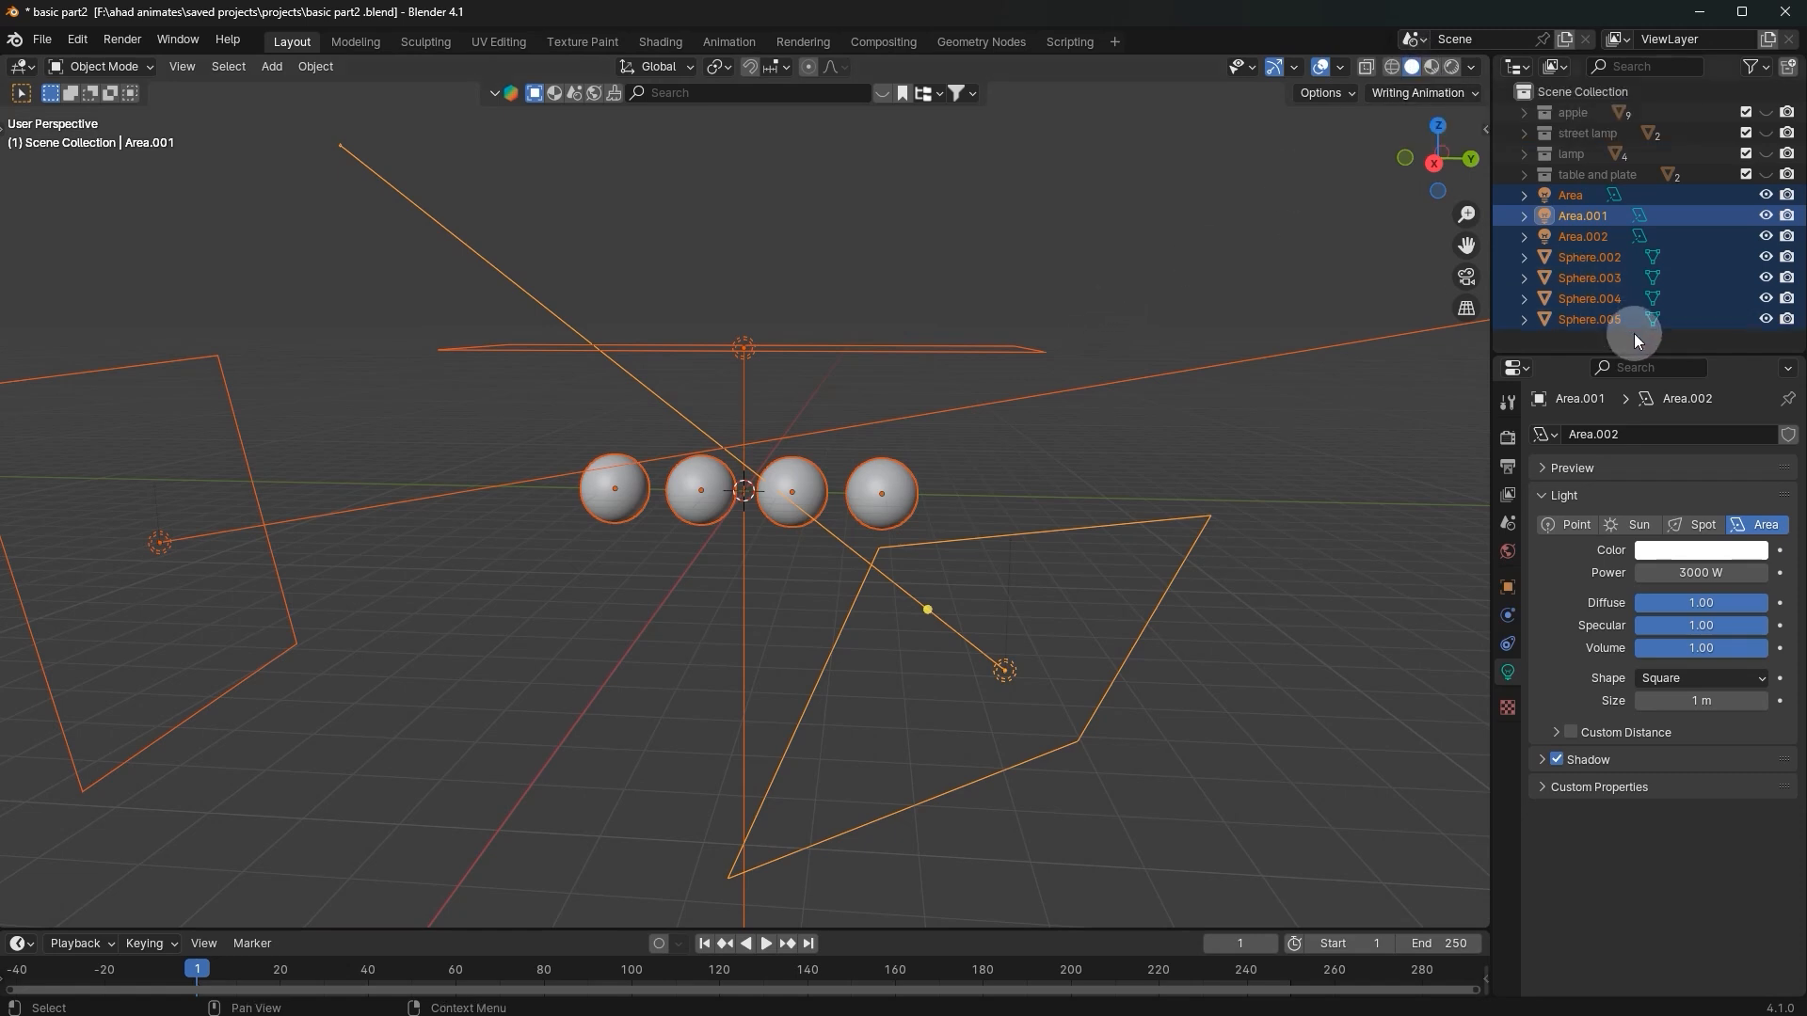
key("m")
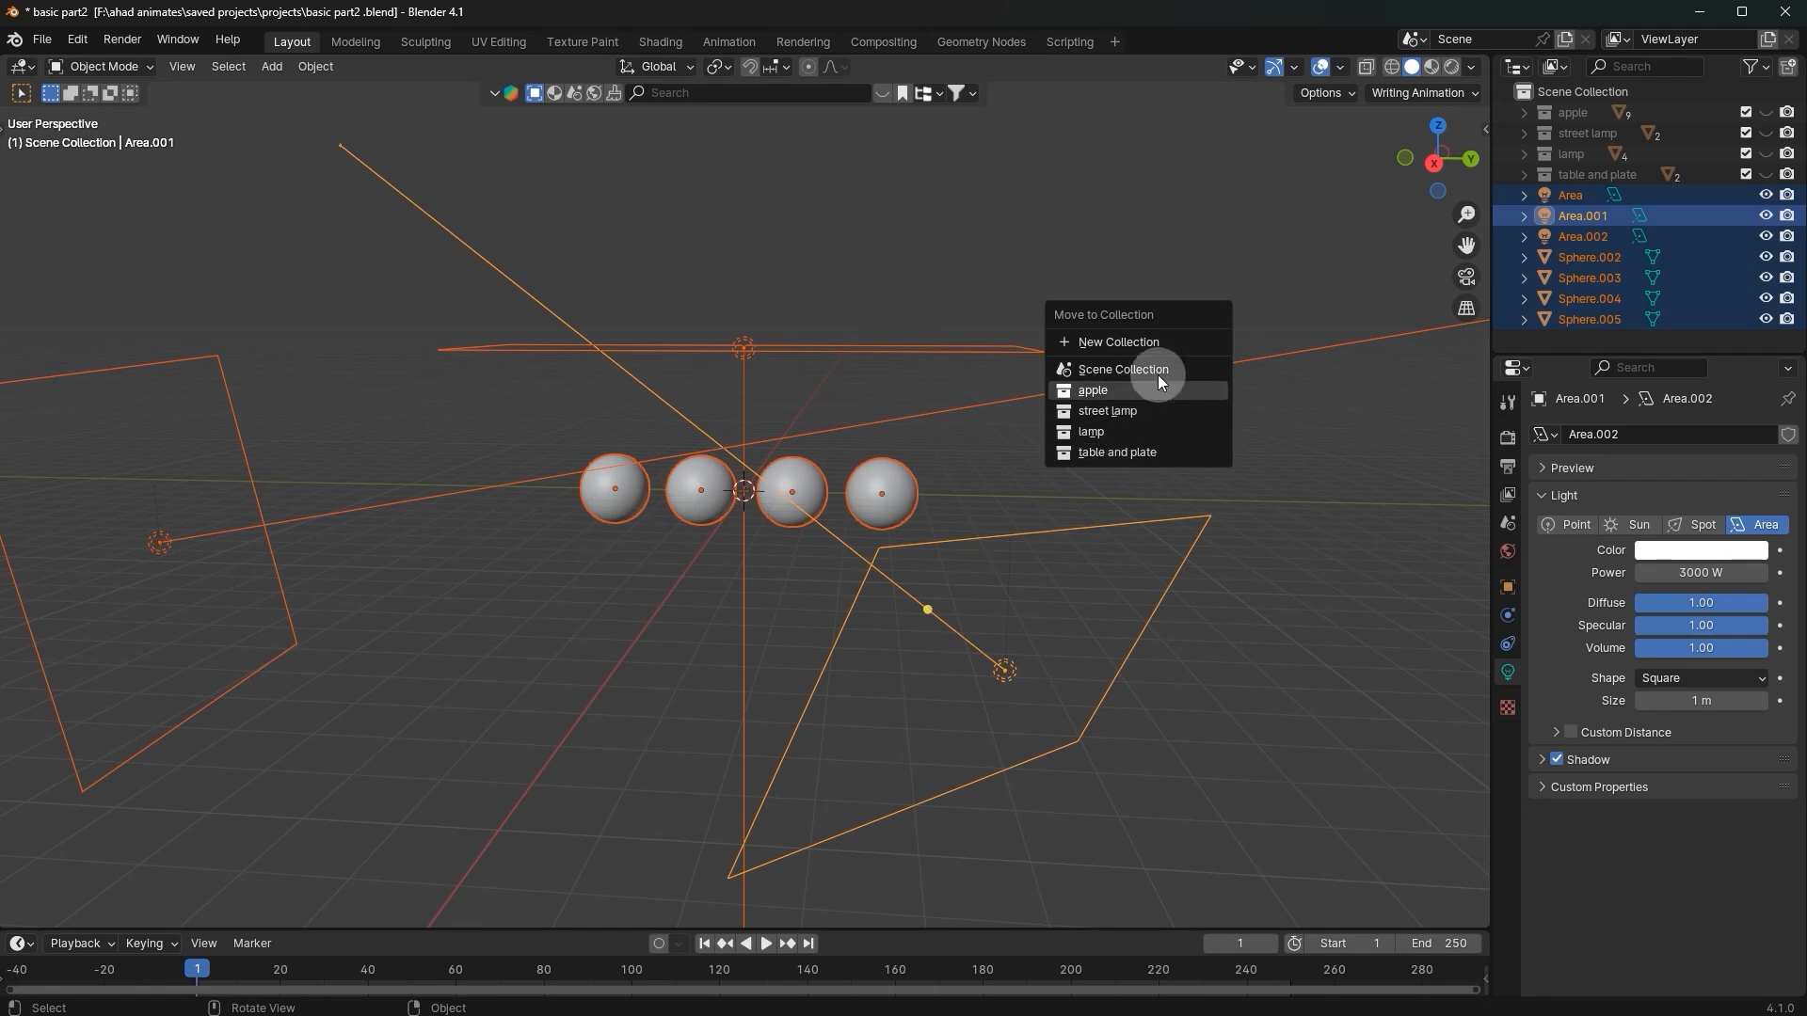
left_click(1118, 344)
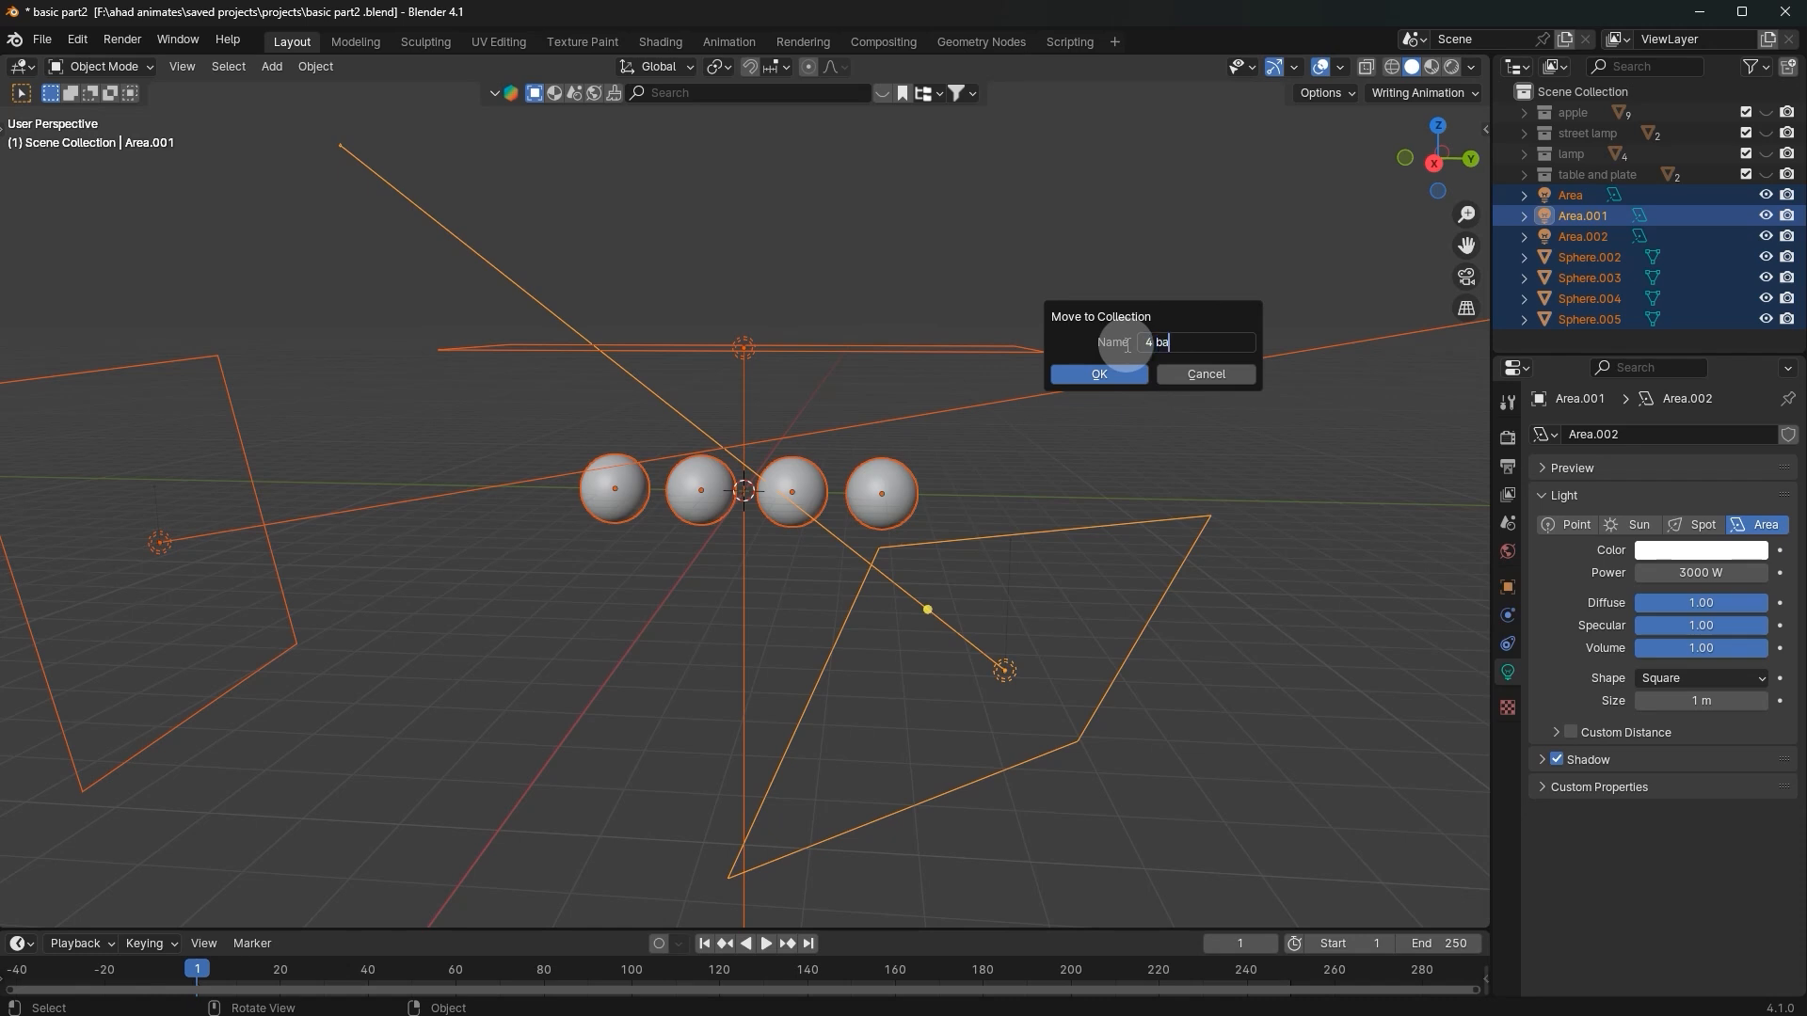
type("4 balls with light")
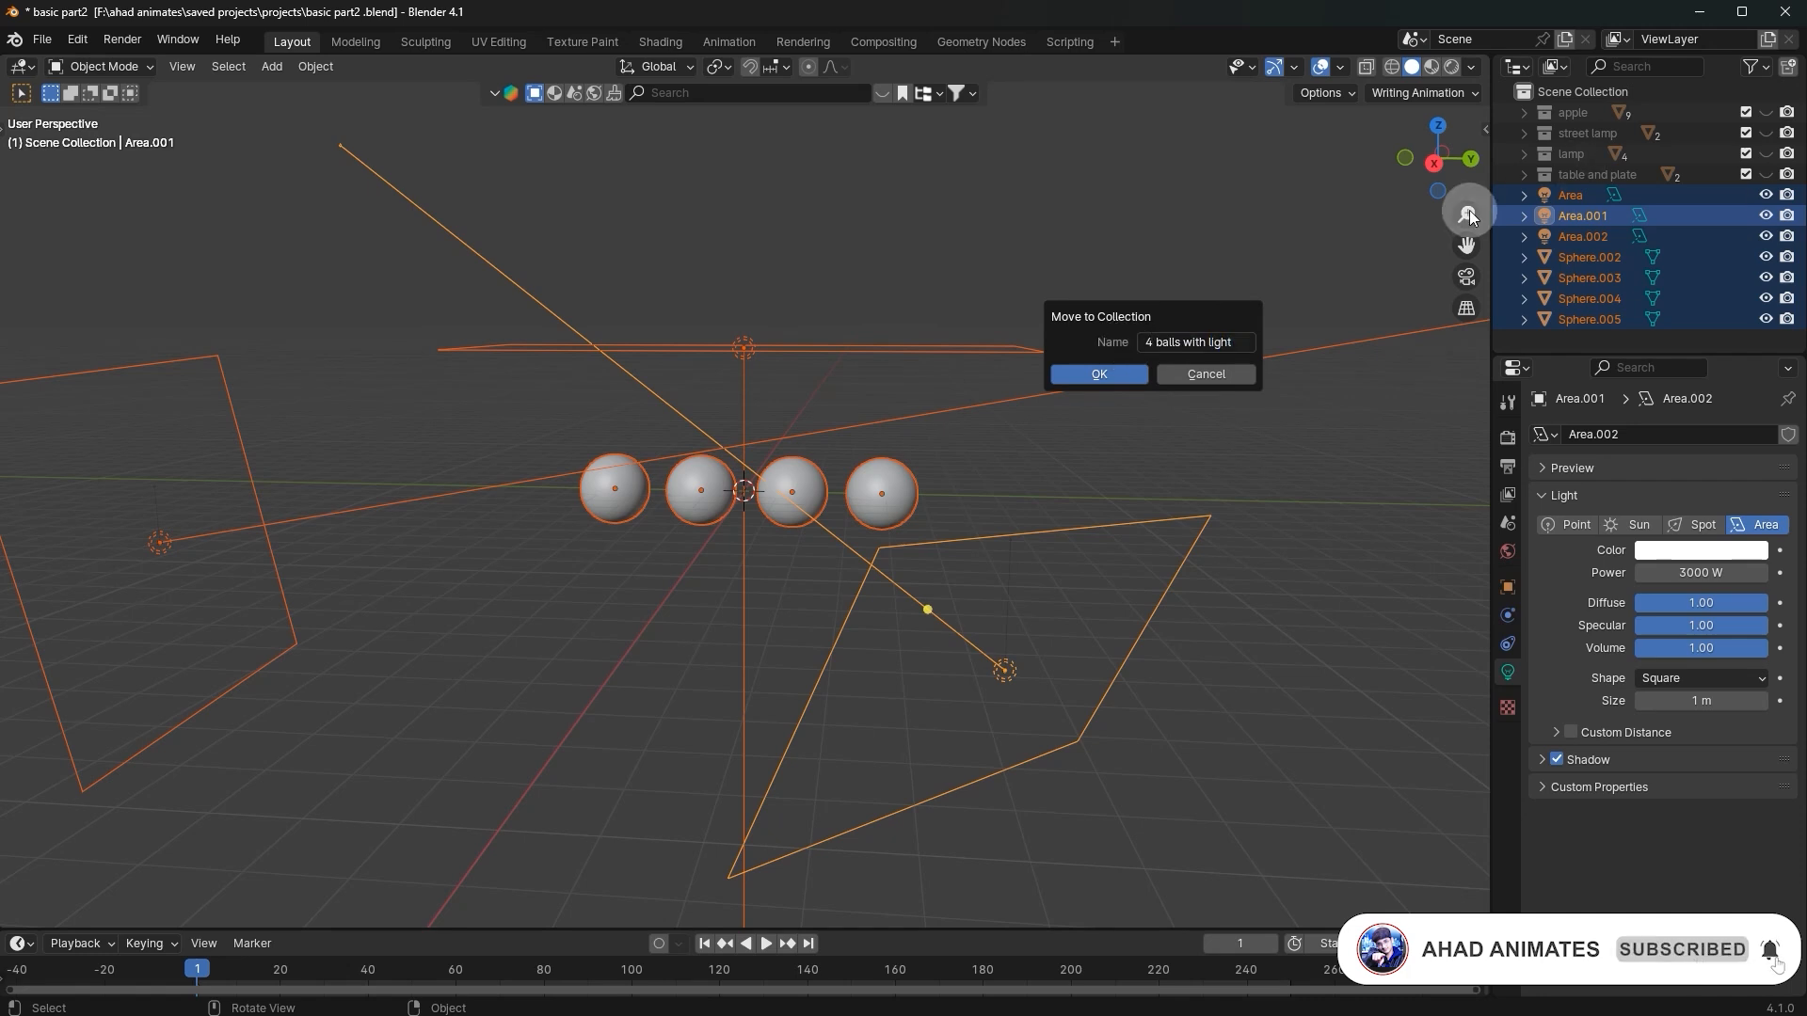
left_click(1135, 374)
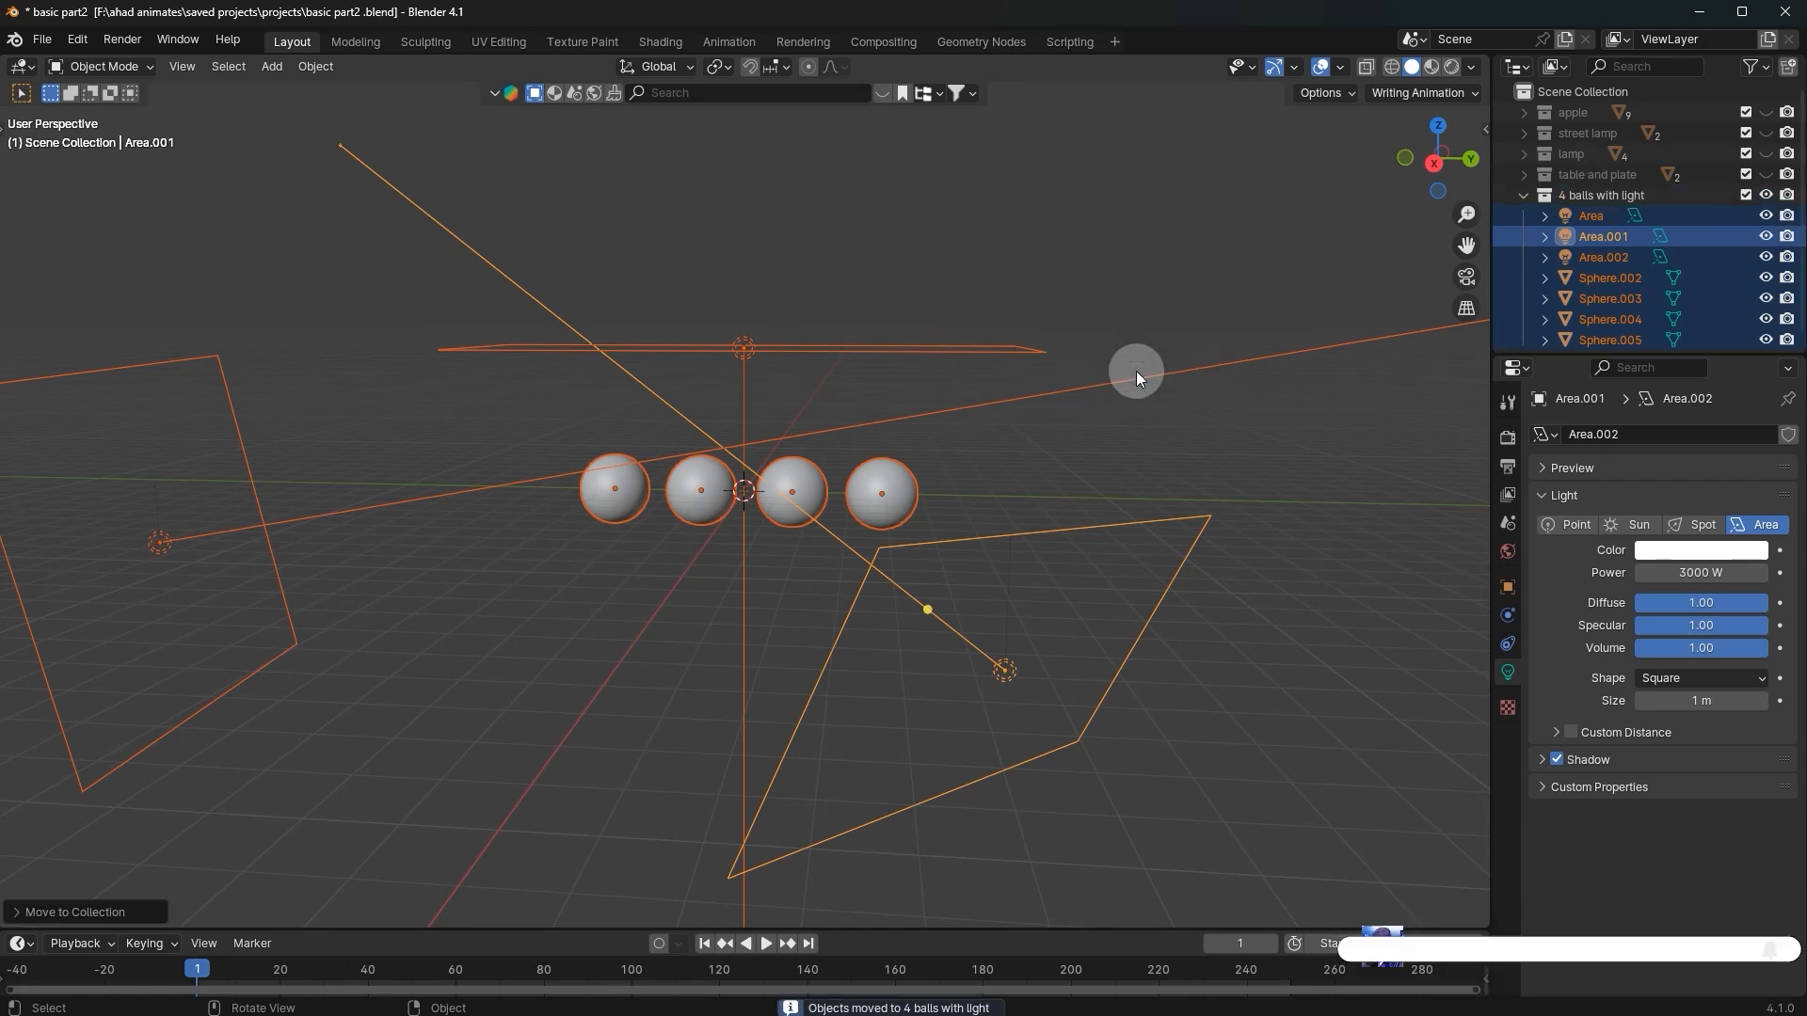
left_click(1524, 195)
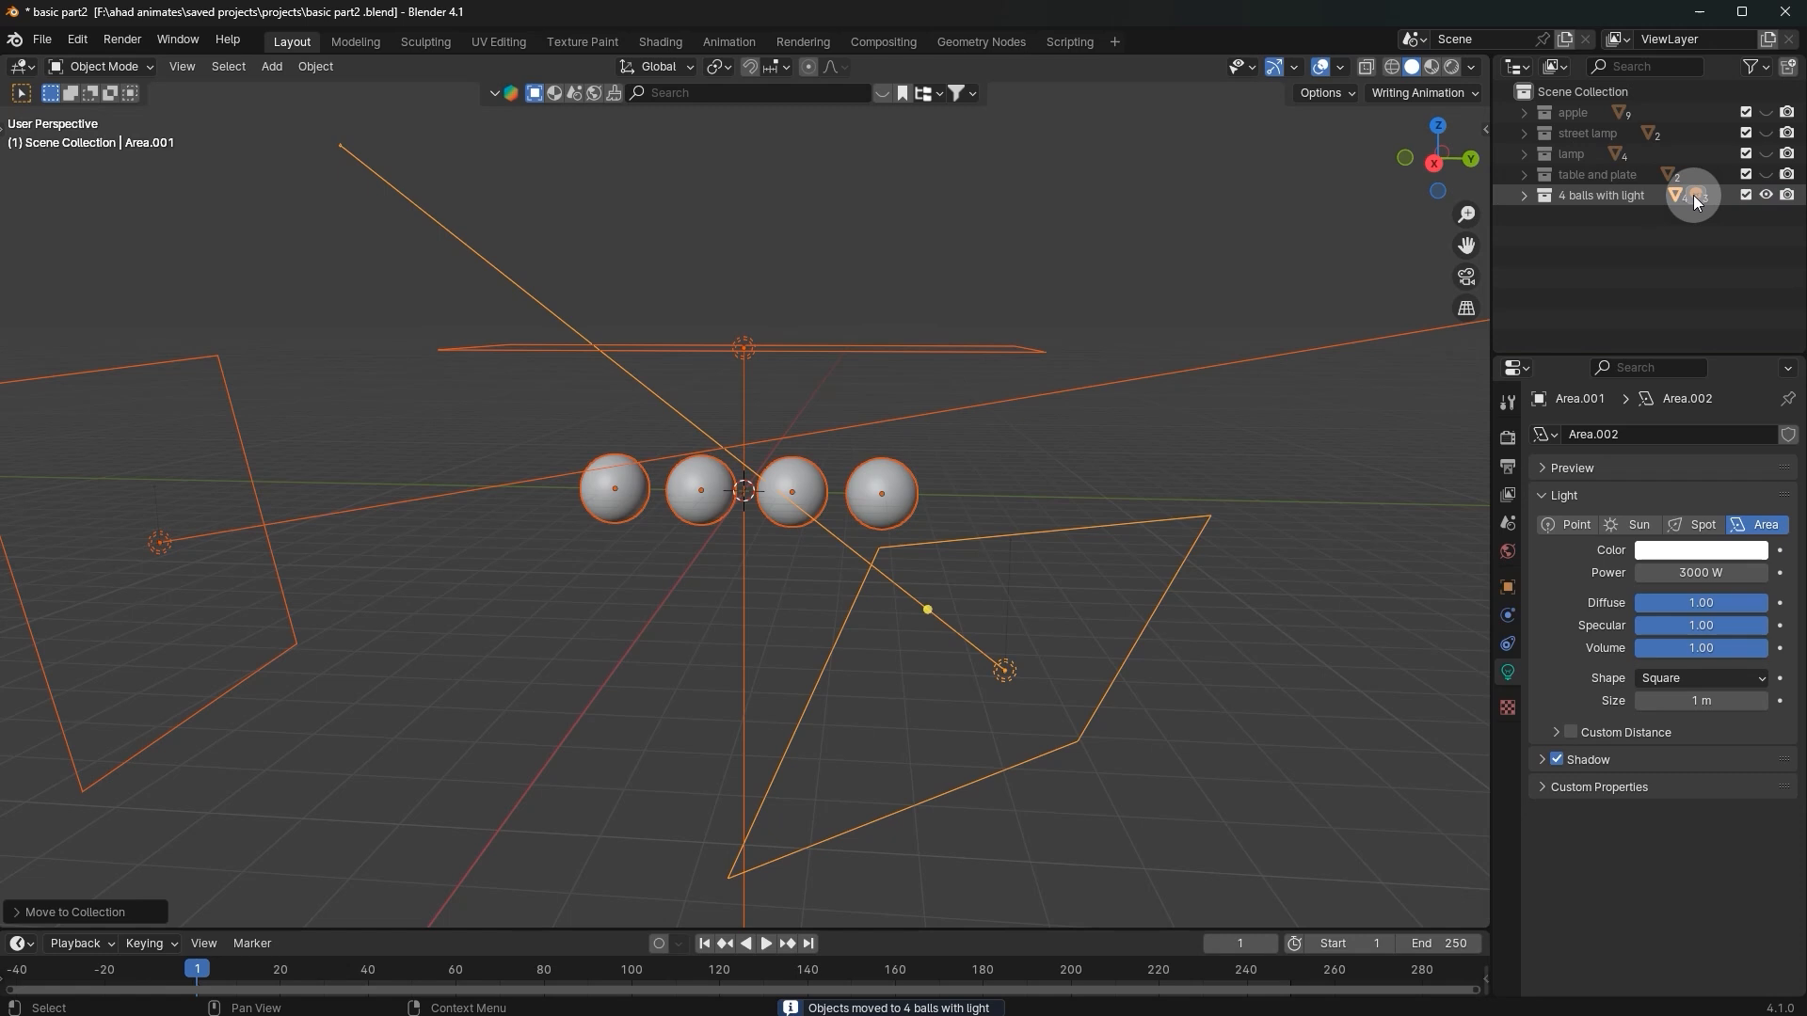
Step: Exclude the "4 balls with light" collection and unhide the apple, street lamp, lamp, and table and plate collections
left_click(1746, 195)
middle_click_drag(1177, 298, 1203, 327)
left_click(1765, 112)
left_click(1766, 133)
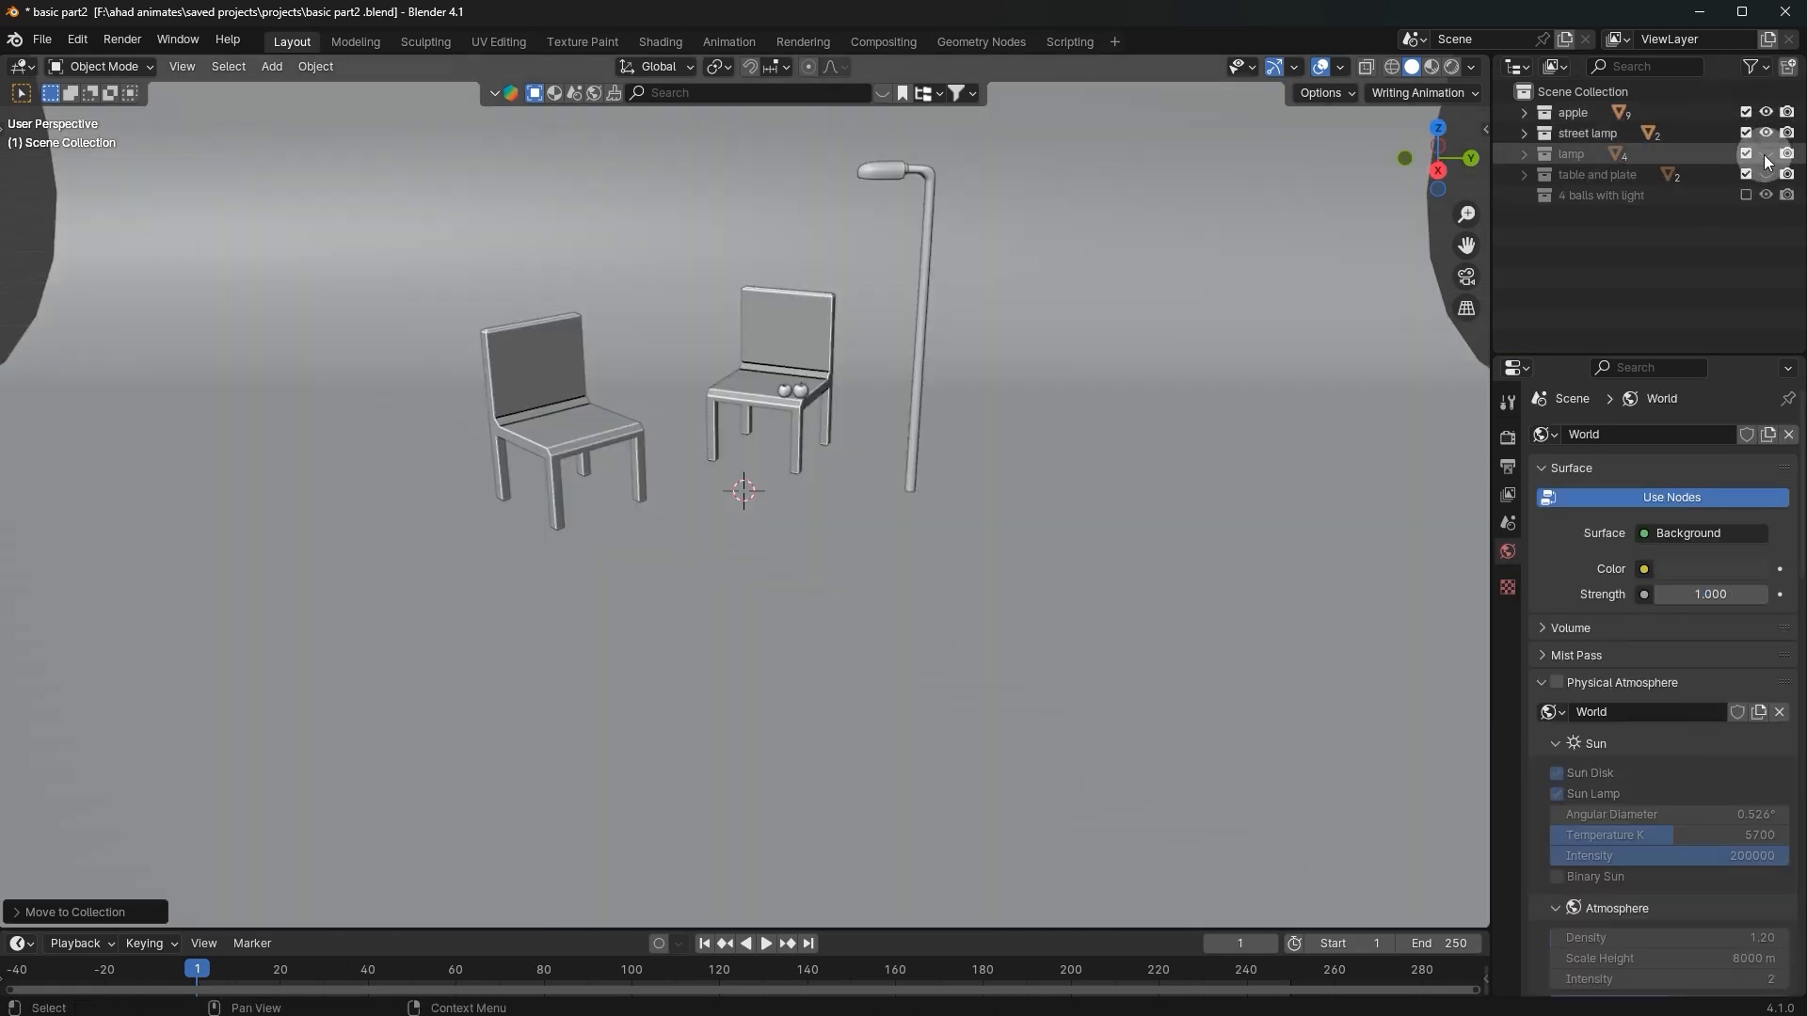
left_click(1766, 153)
left_click(1766, 174)
middle_click_drag(717, 269, 768, 320)
scroll(742, 273, "up", 2)
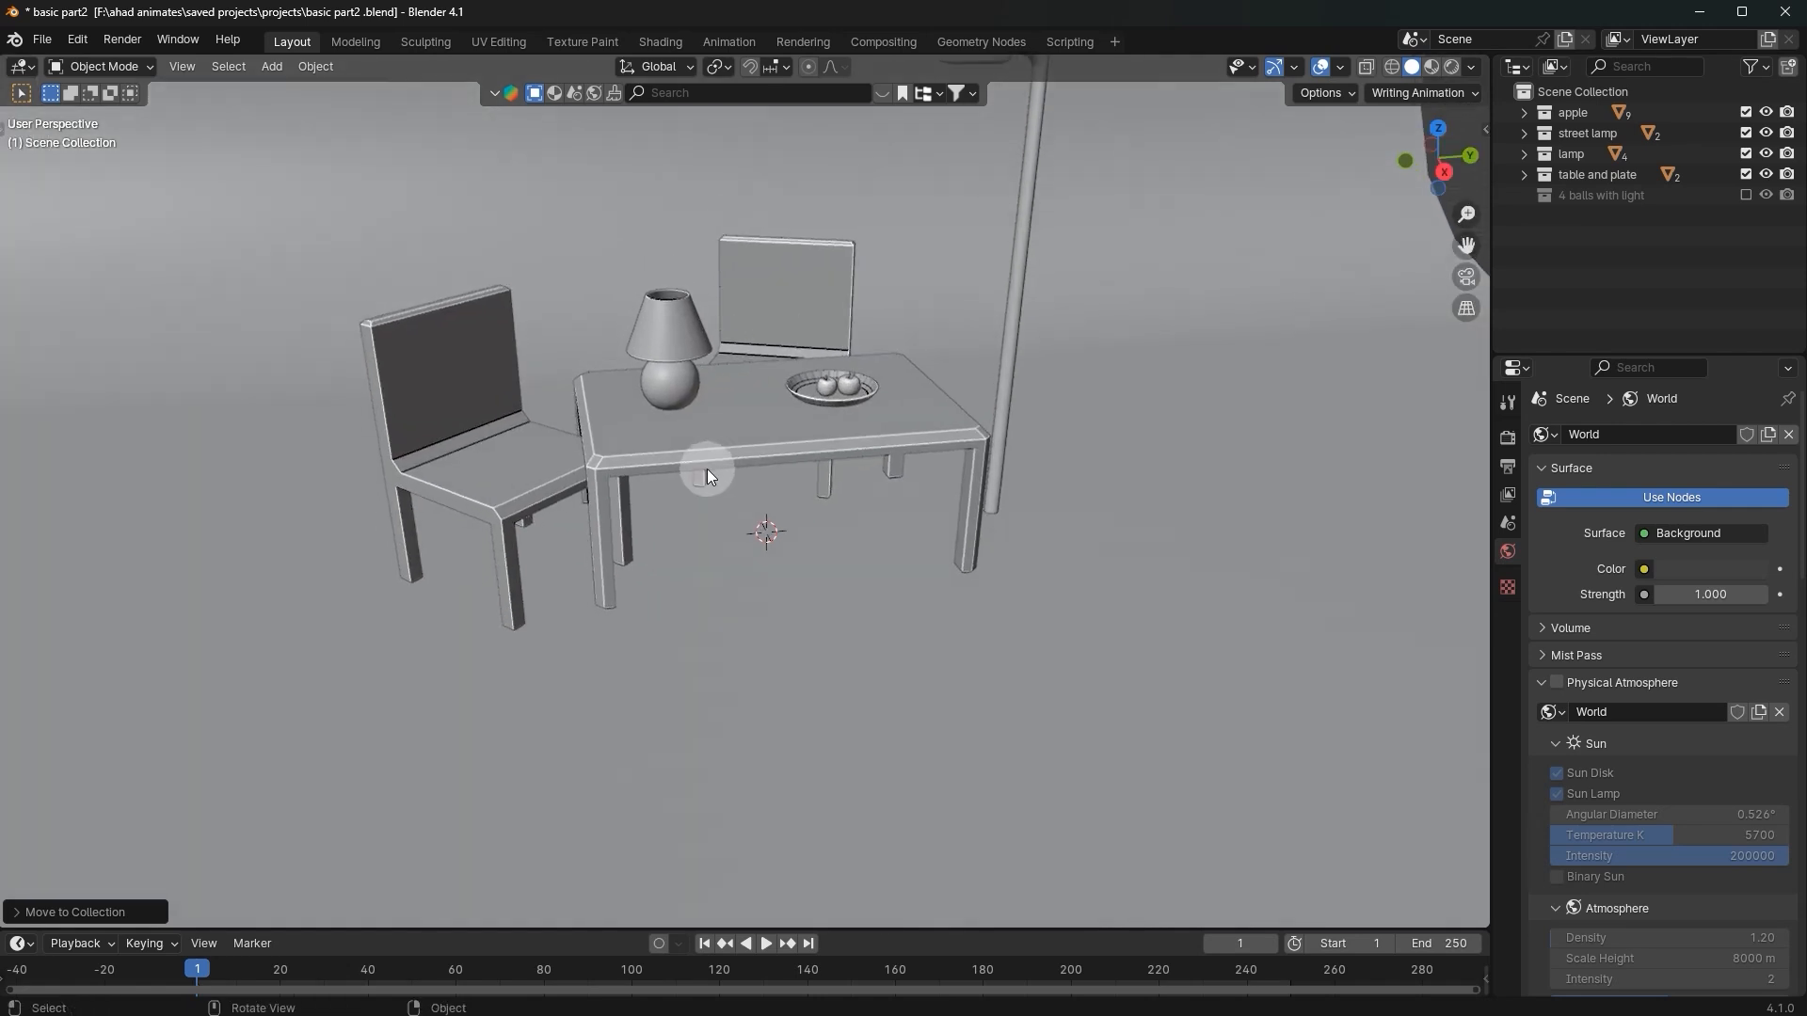
Step: Show the scene in Material Preview, select the table, and switch the preview lighting to the forest HDRI
left_click(1431, 66)
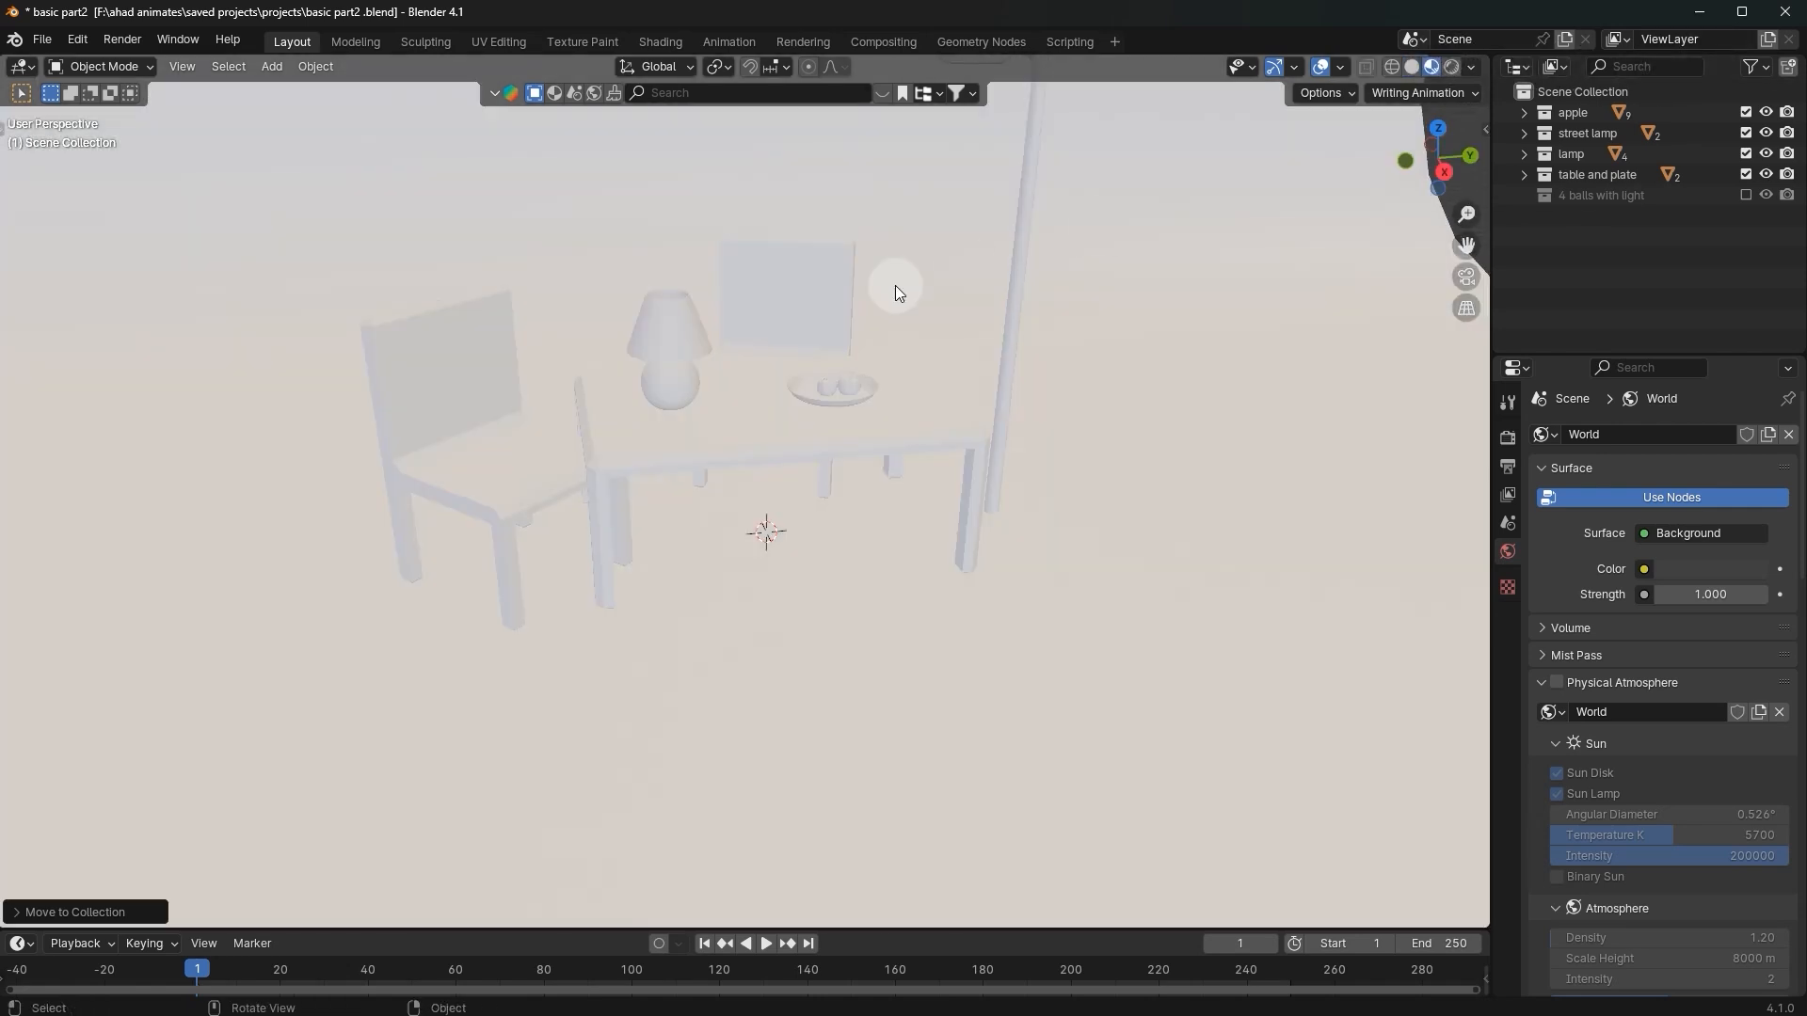
scroll(922, 391, "up", 2)
left_click(922, 391)
mouse_move(968, 391)
middle_mouse_down()
mouse_move(895, 403)
mouse_move(935, 399)
middle_mouse_up()
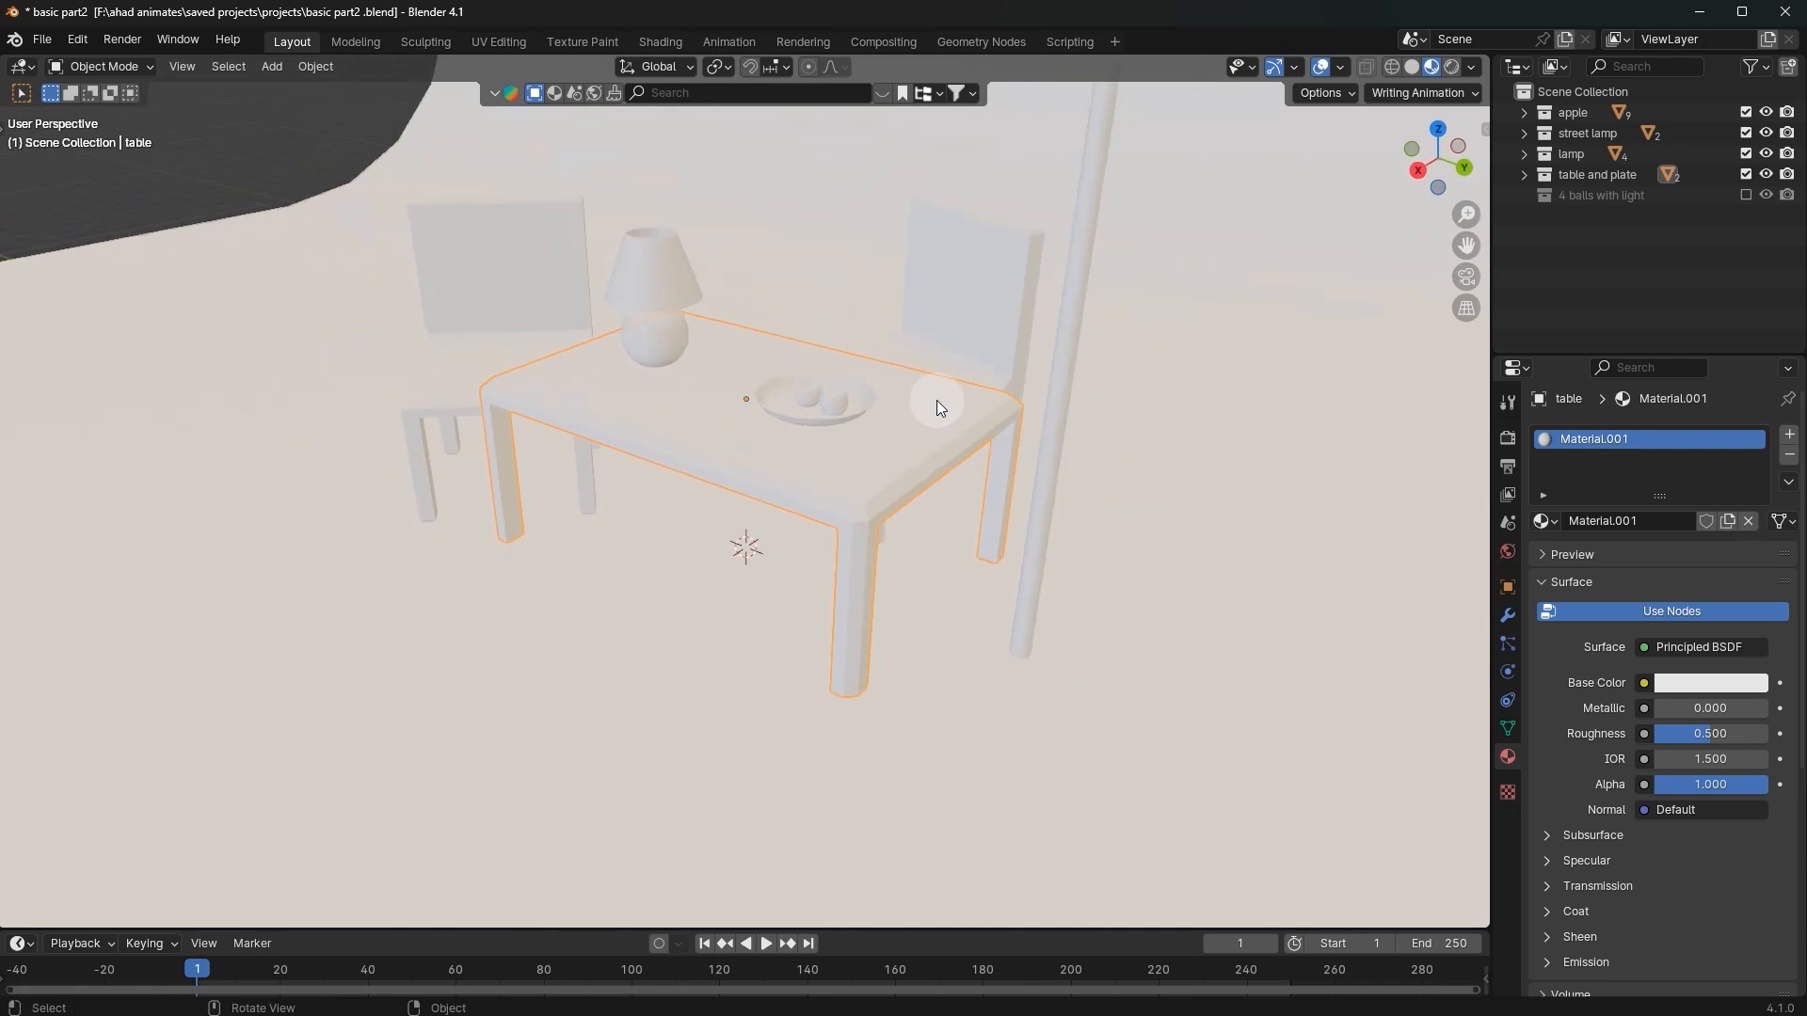
left_click(1472, 67)
left_click(1431, 230)
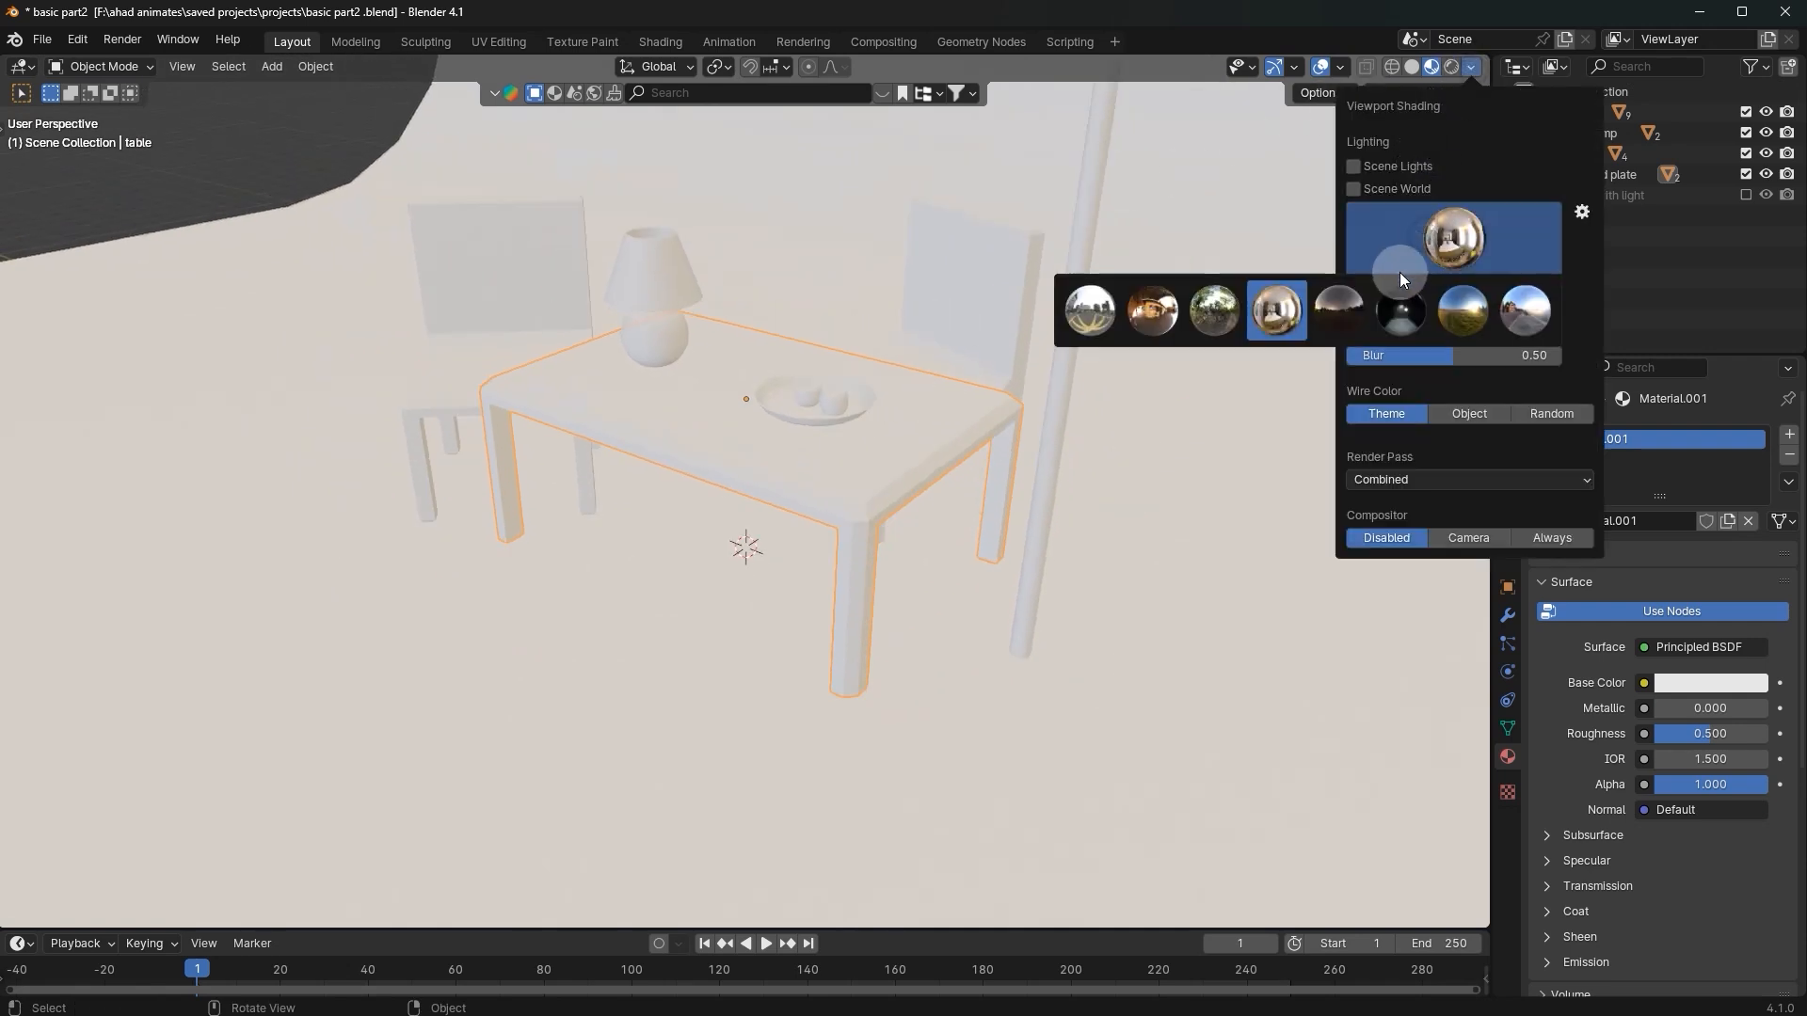
left_click(1216, 301)
mouse_move(1216, 301)
middle_mouse_down()
mouse_move(907, 444)
mouse_move(950, 444)
middle_mouse_up()
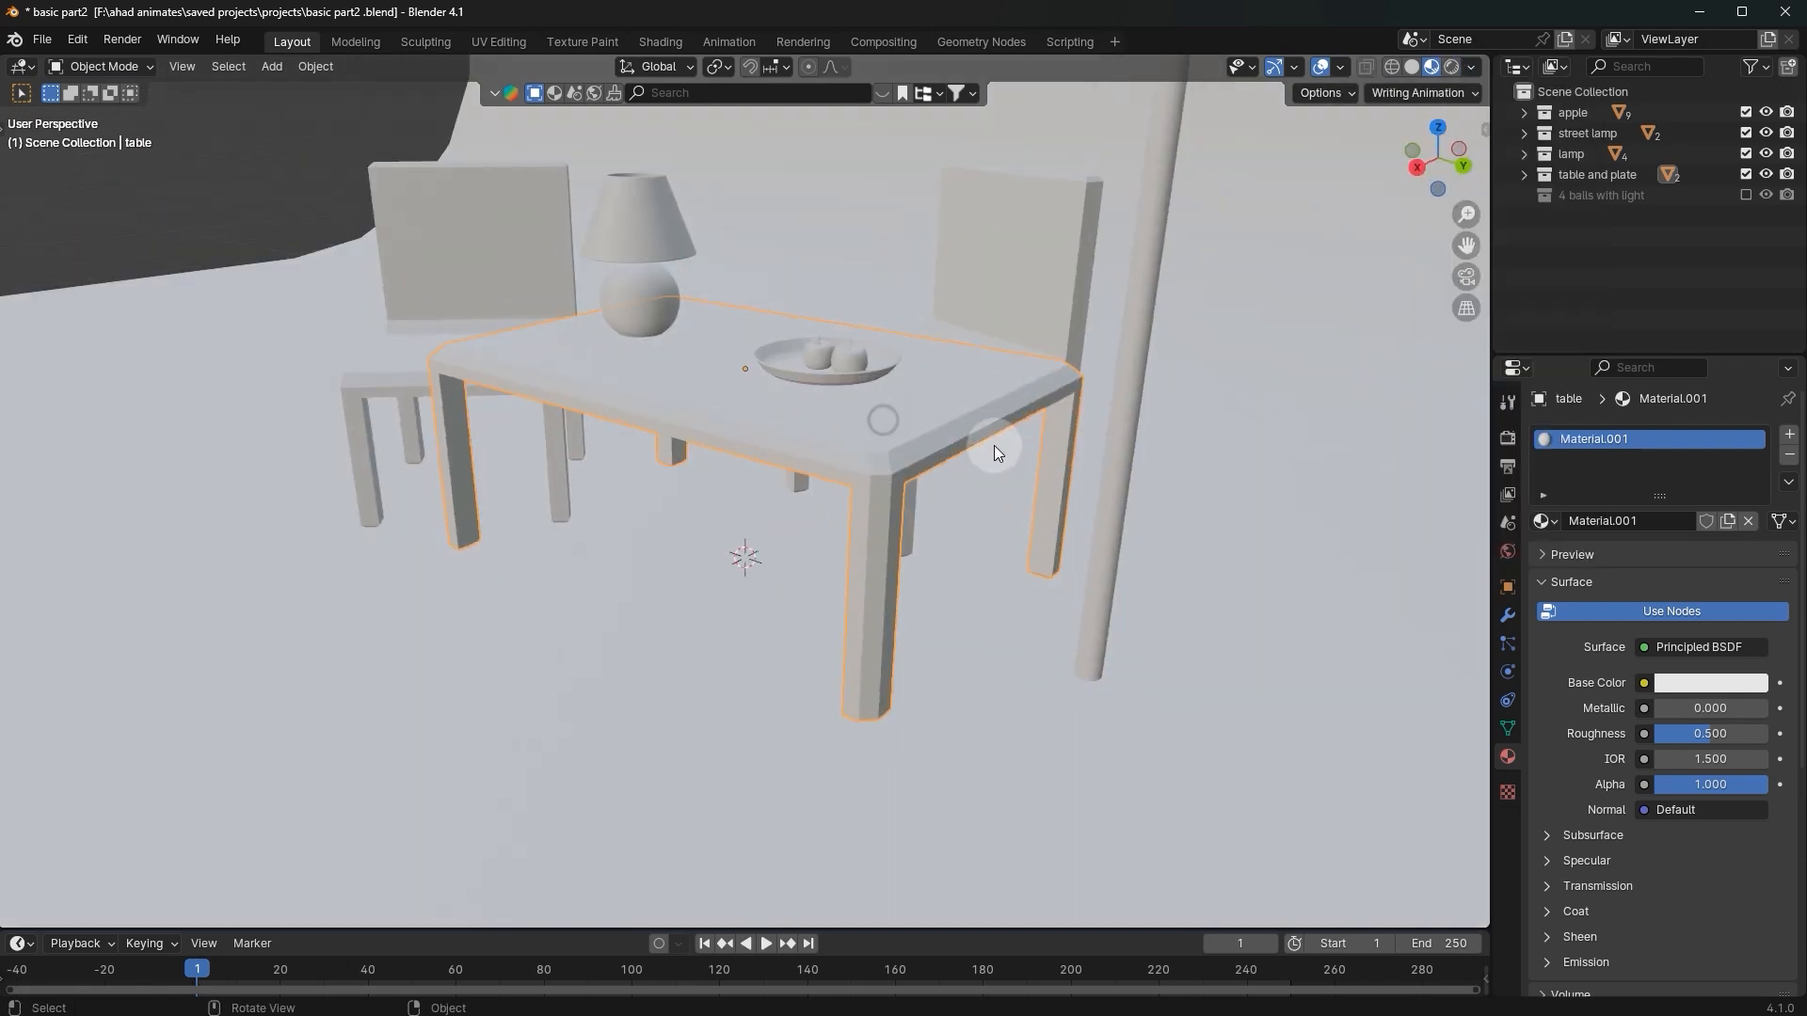
Step: Give the table's material a dark brown base colour with hue 0.047 and saturation 0.926, and set its roughness to 0.639
left_click(1688, 685)
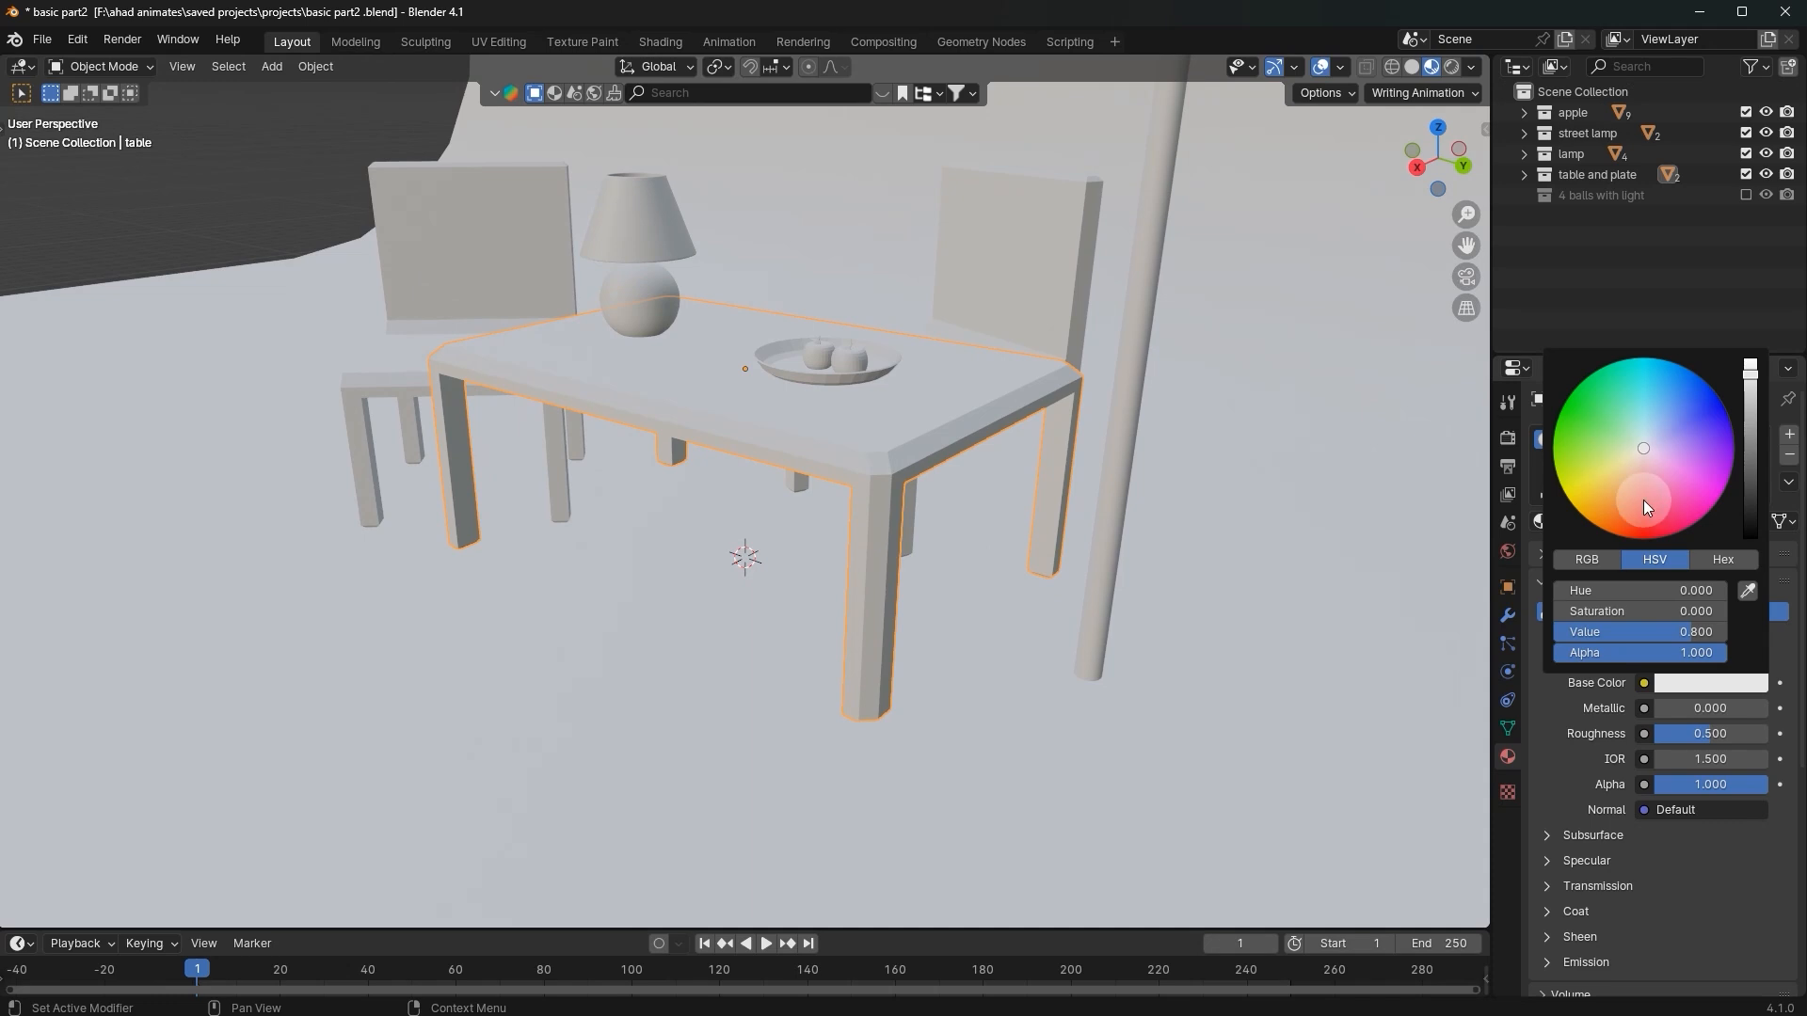
left_click(1612, 516)
left_click_drag(1611, 515, 1614, 504)
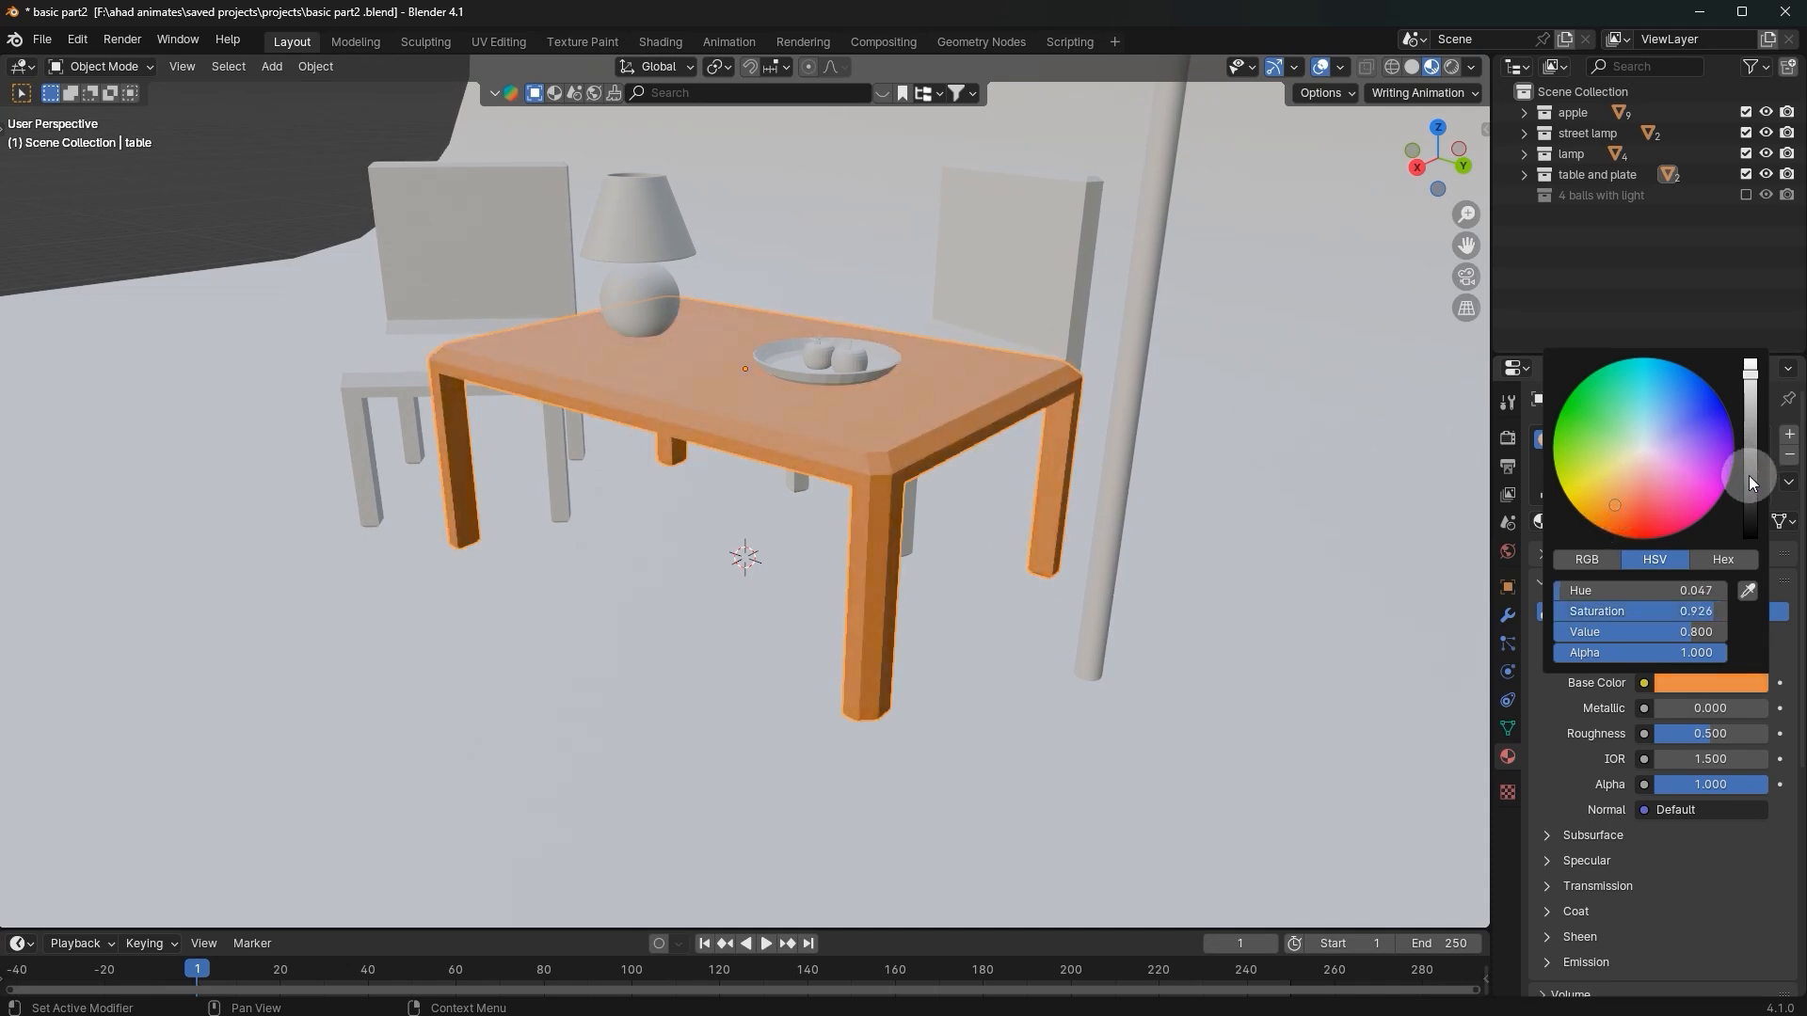
left_click(1751, 483)
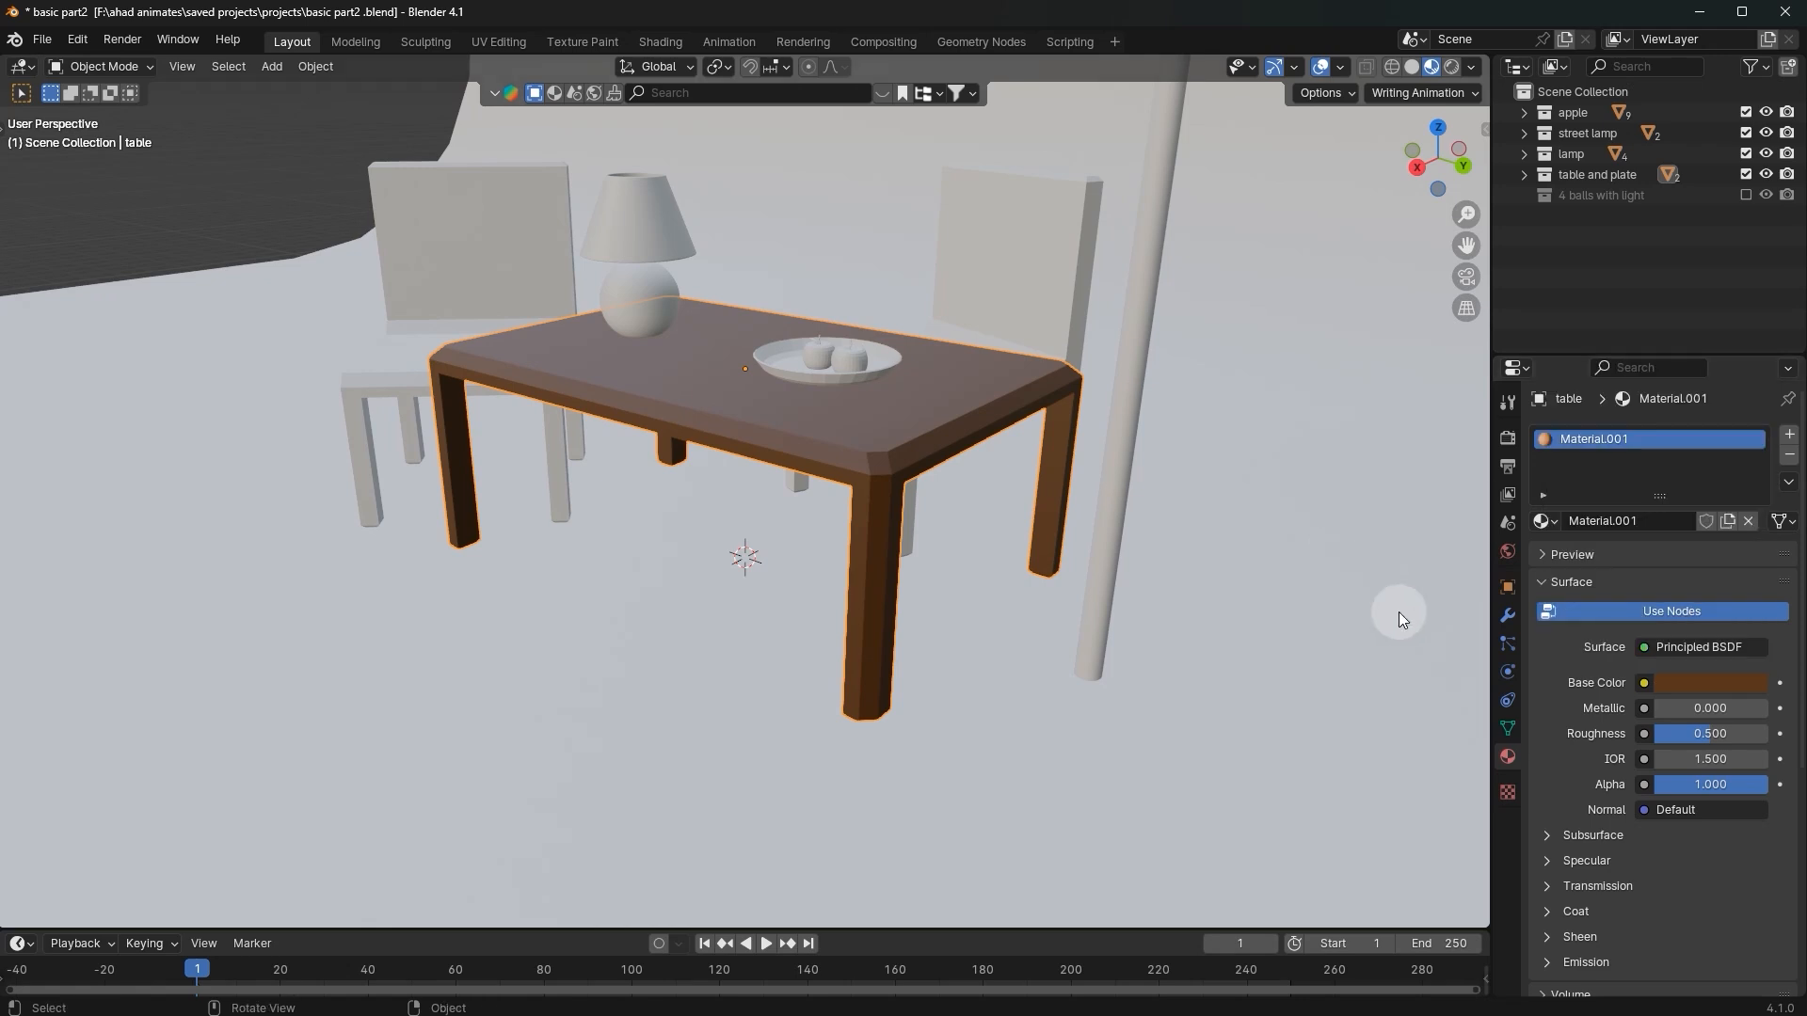
scroll(1127, 529, "up", 2)
left_click_drag(1682, 733, 1686, 733)
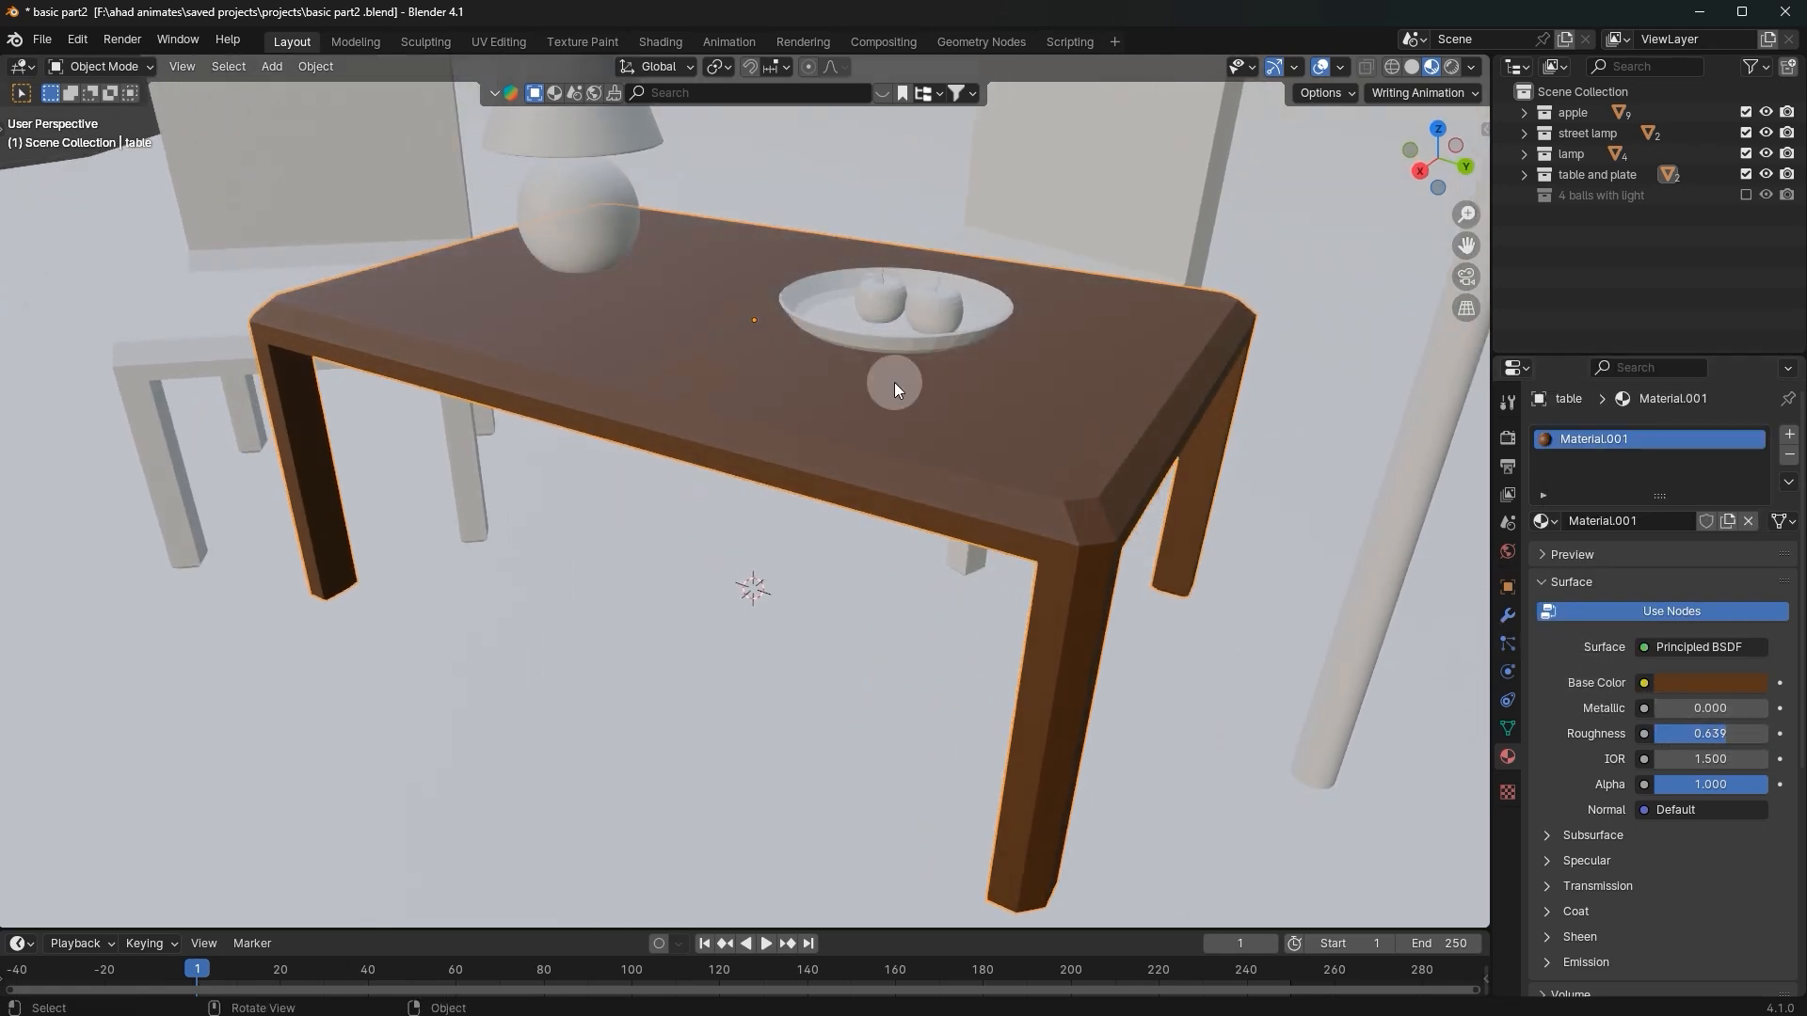
scroll(895, 382, "down", 5)
left_click(567, 440)
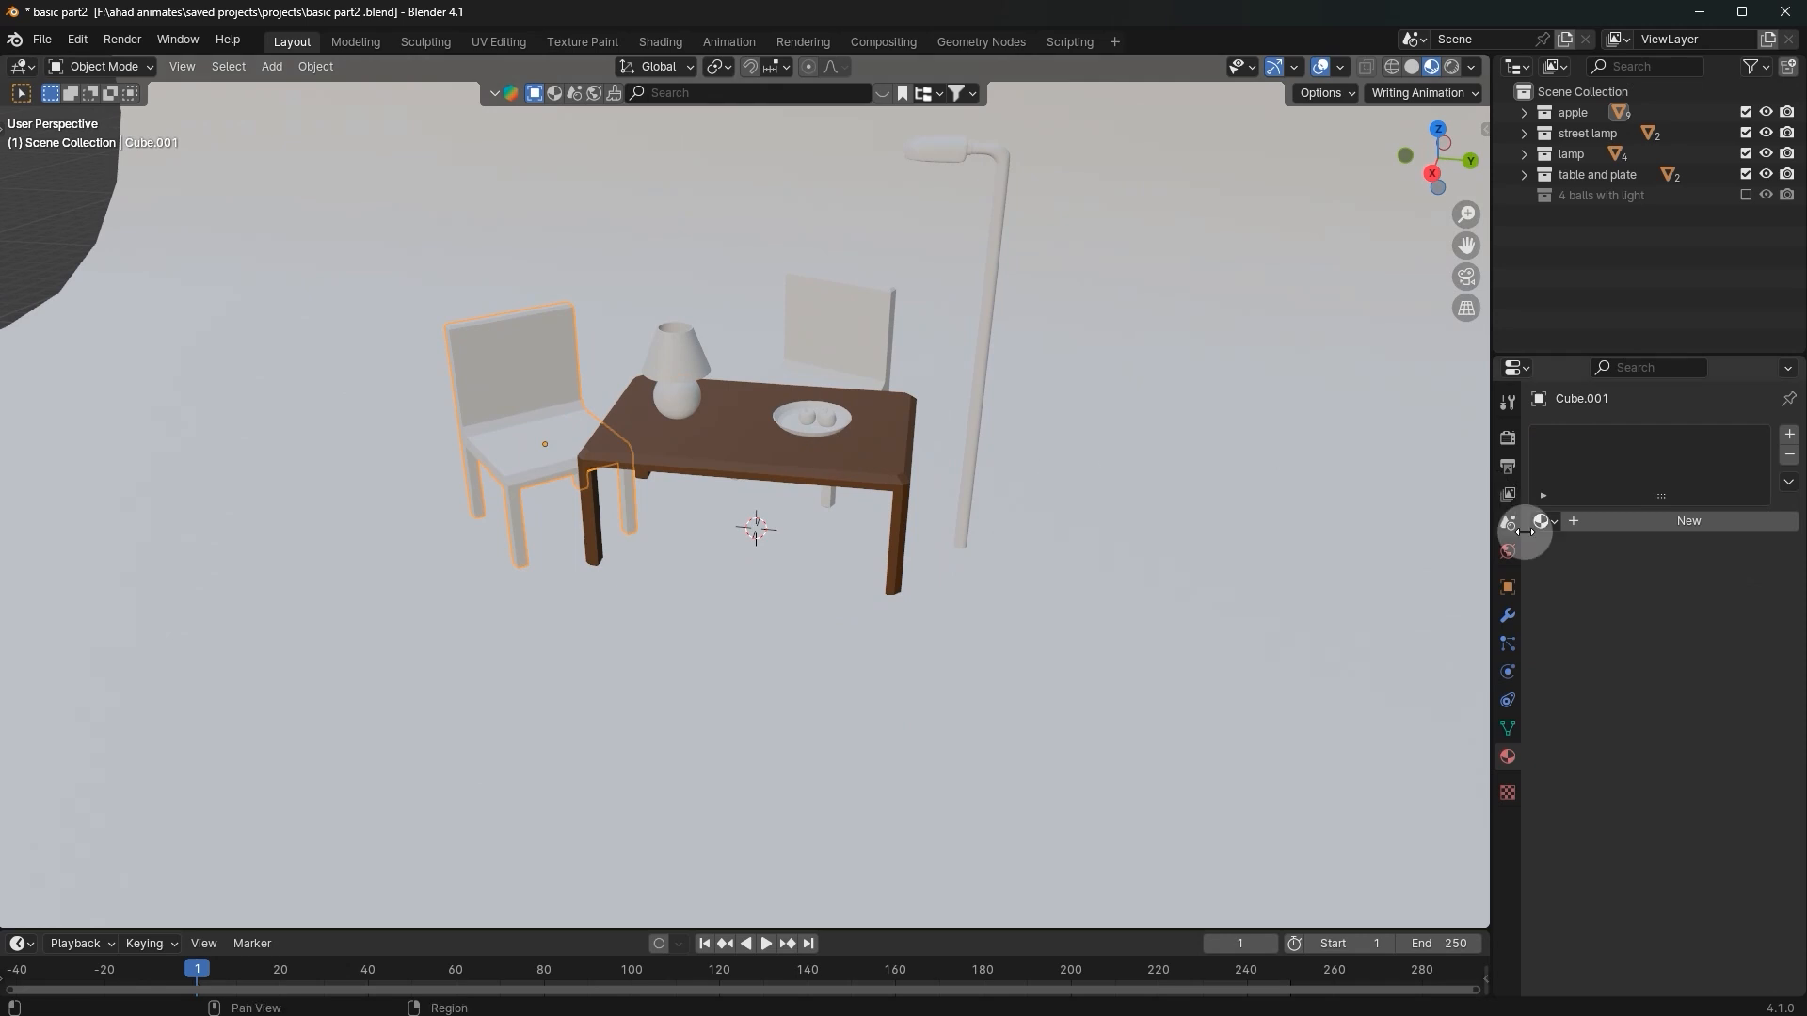
left_click(1664, 521)
left_click(1722, 684)
left_click(1635, 534)
key("ctrl+z")
key("ctrl+z")
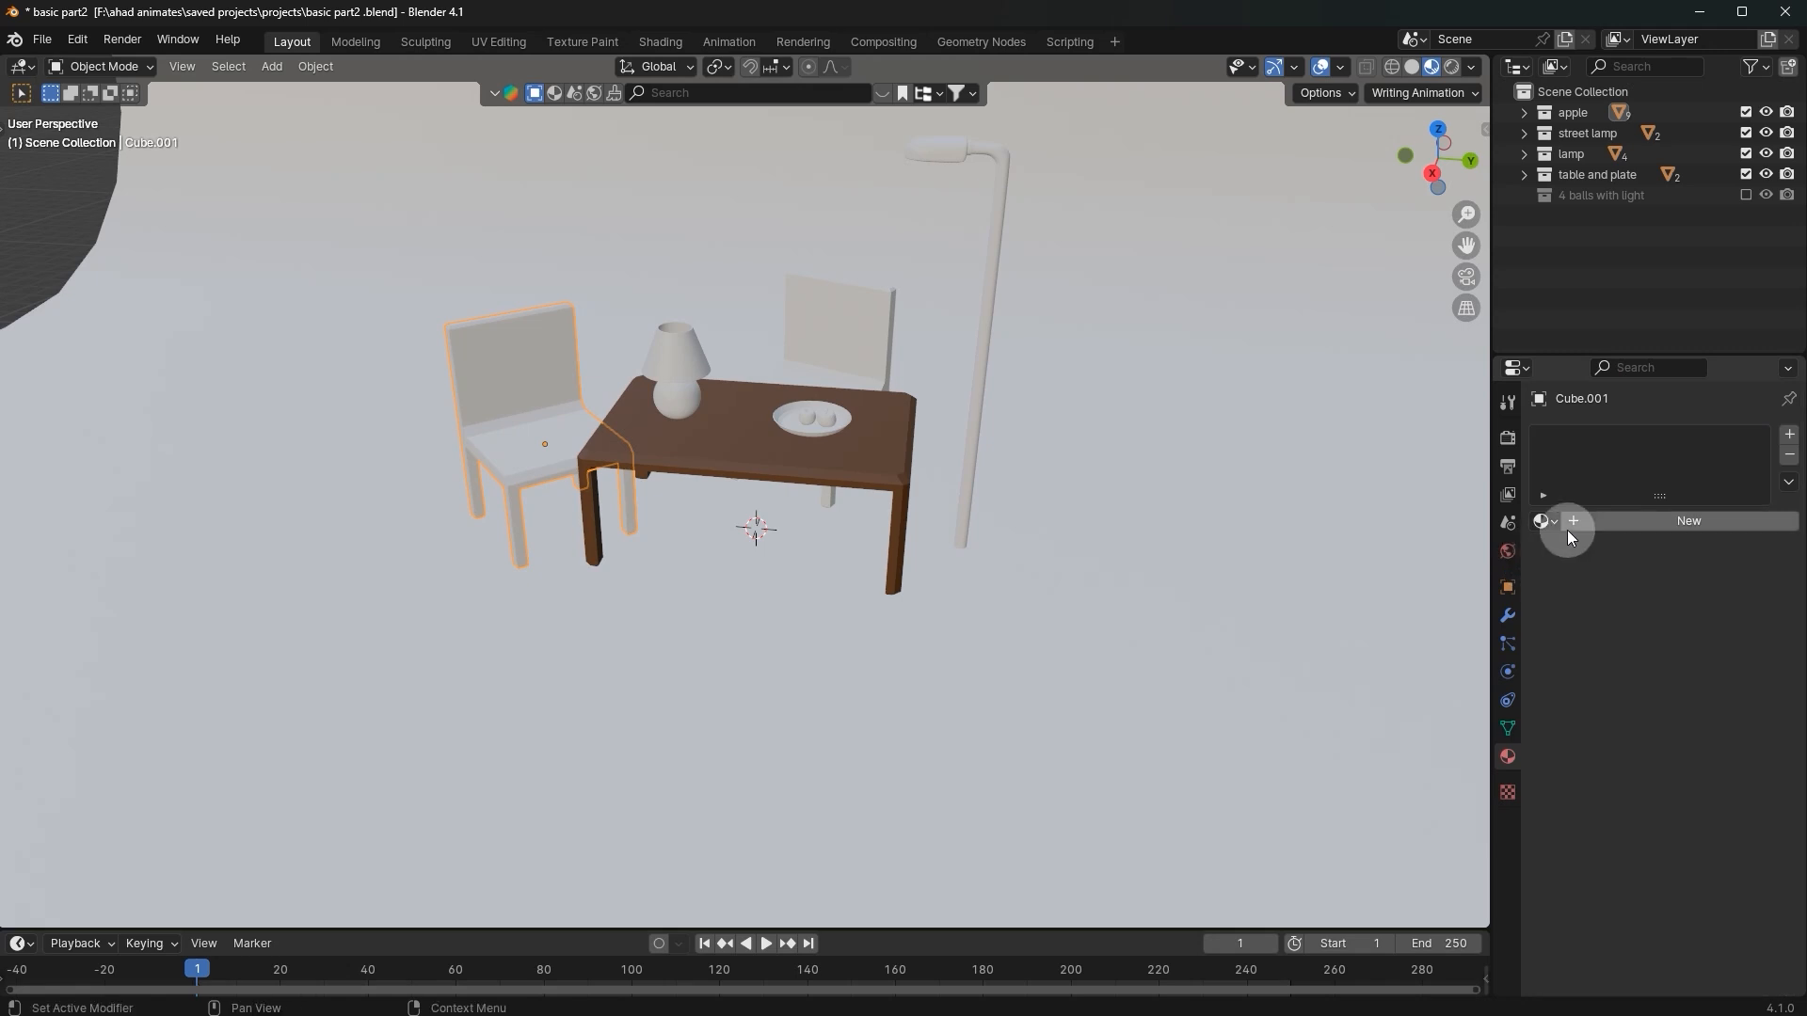
Step: Select the table and rename its brown material to "wood"
left_click(1550, 521)
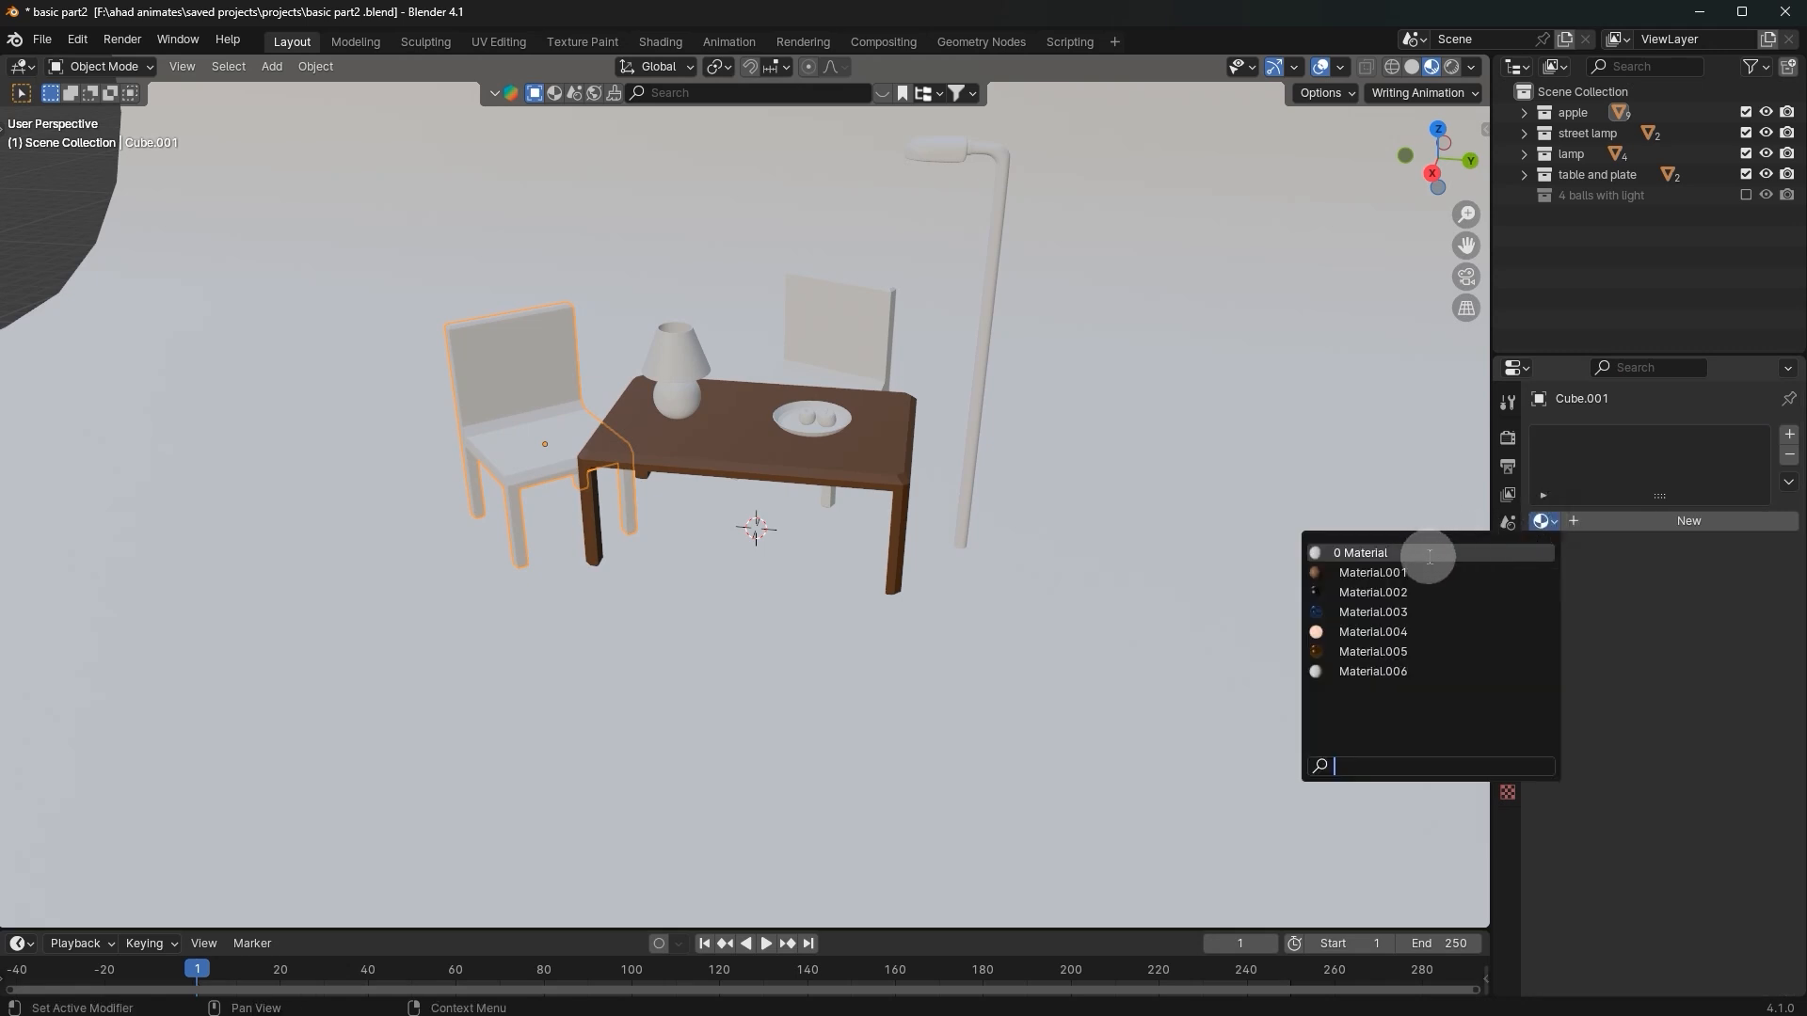
left_click(873, 511)
double_click(1592, 439)
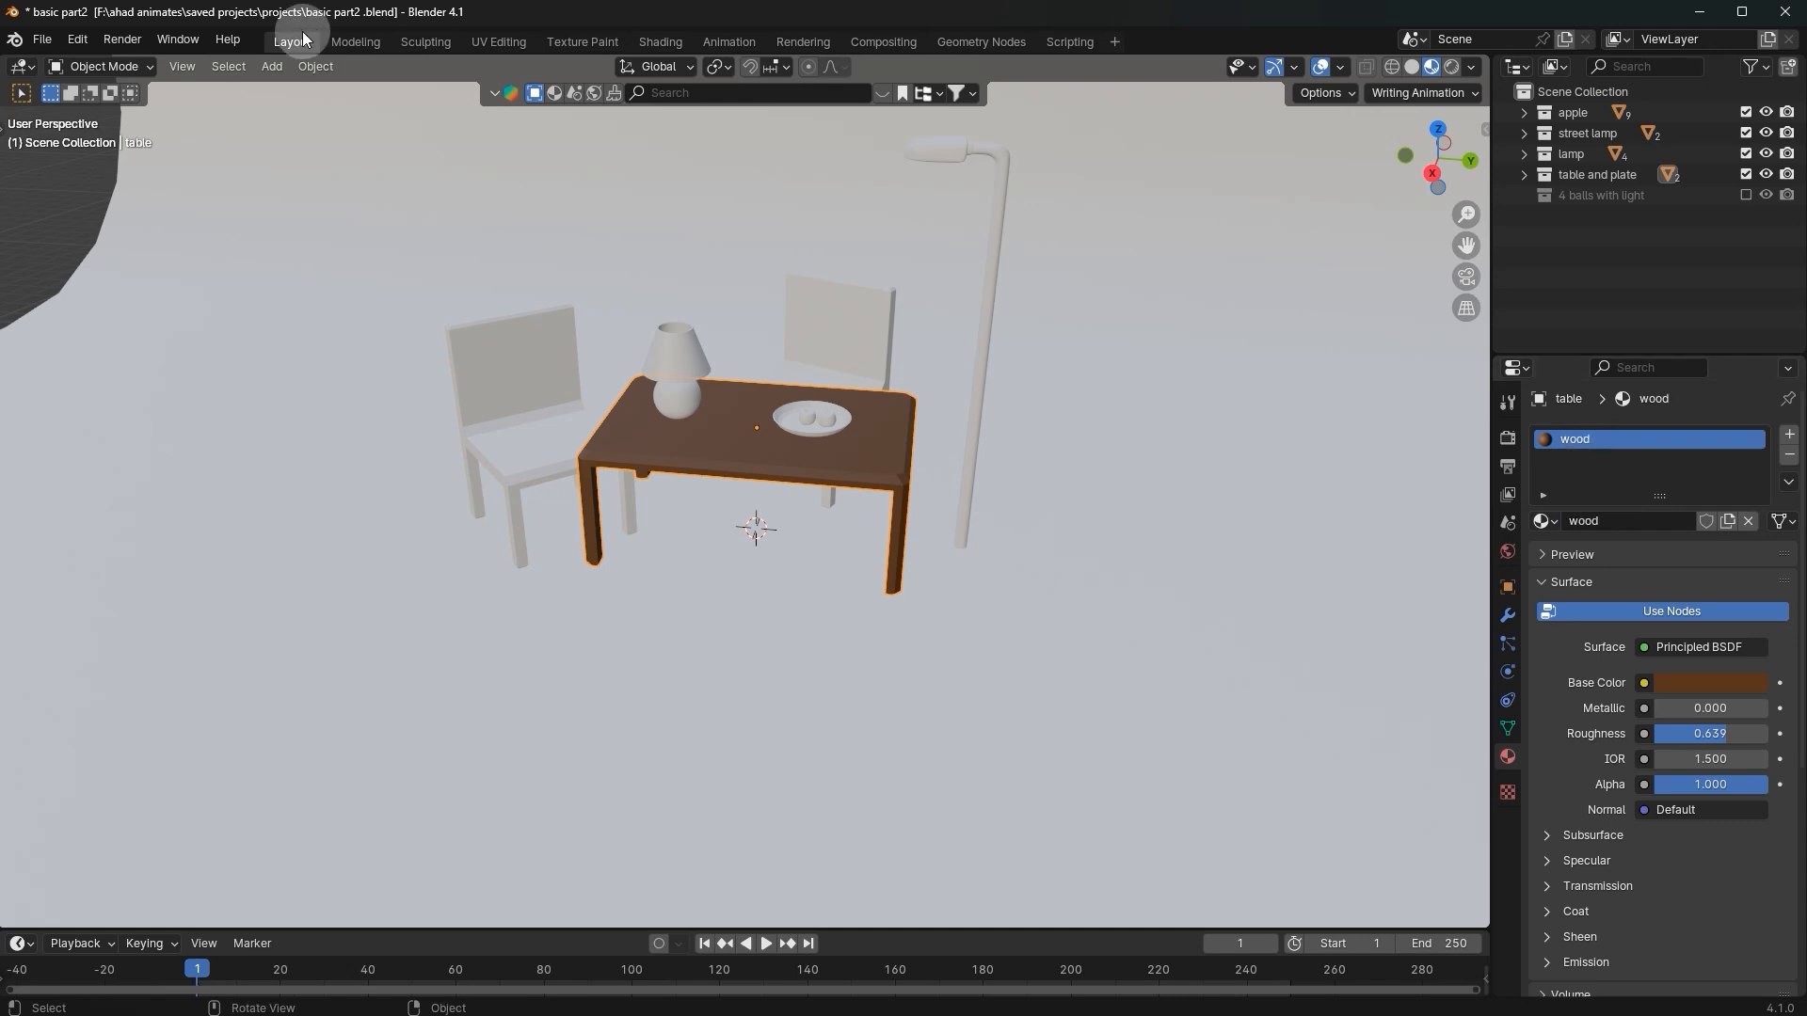
Step: Assign the existing "wood" material to the chair at the lamp end of the table
left_click(557, 437)
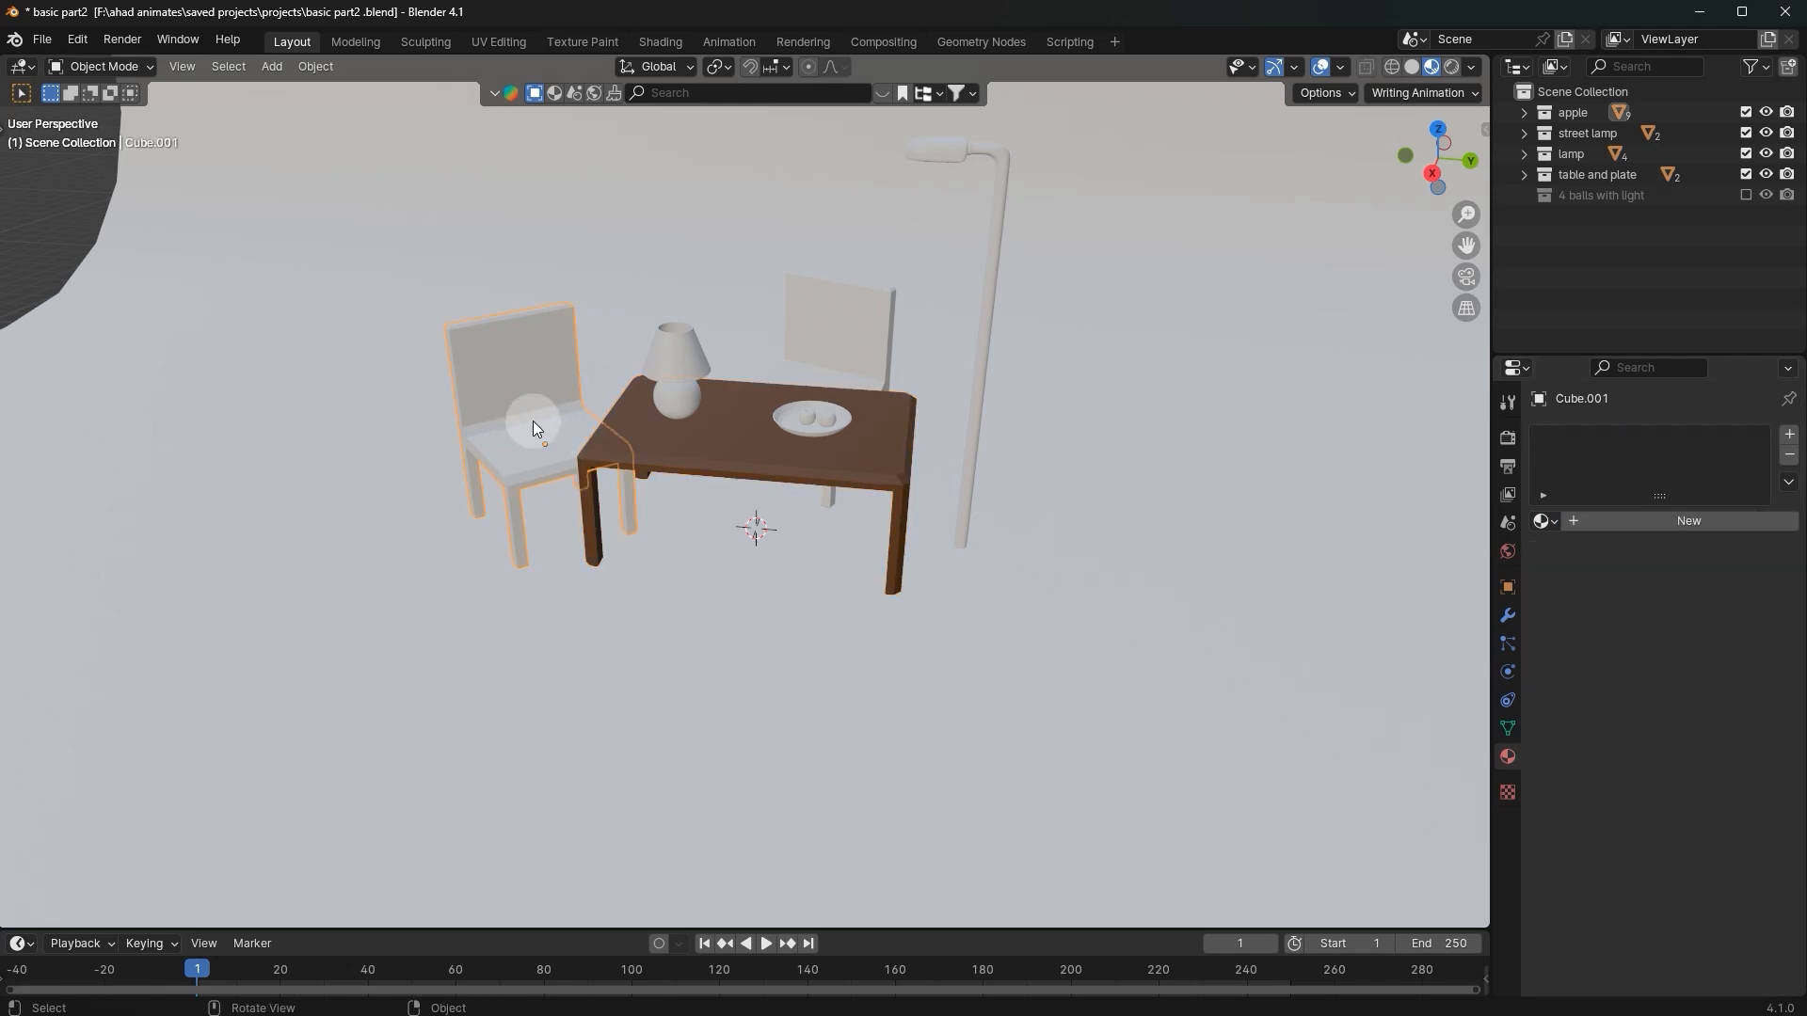
left_click(1544, 522)
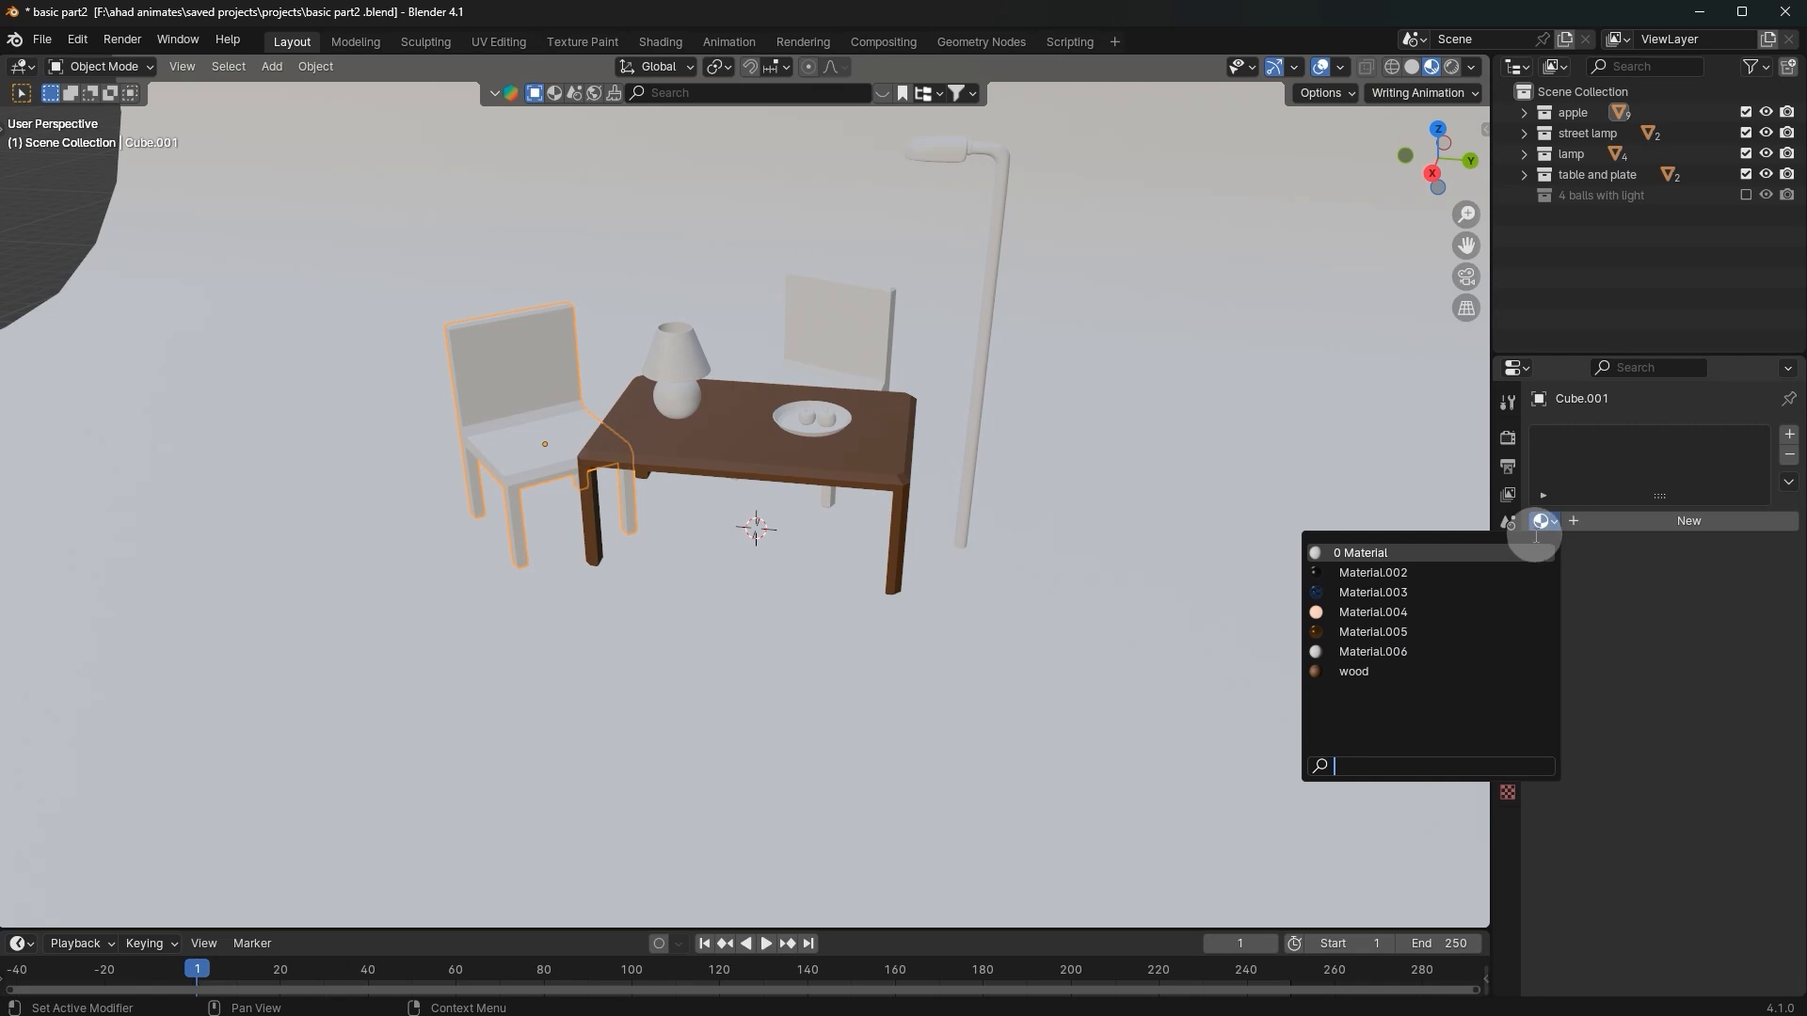
left_click(1428, 781)
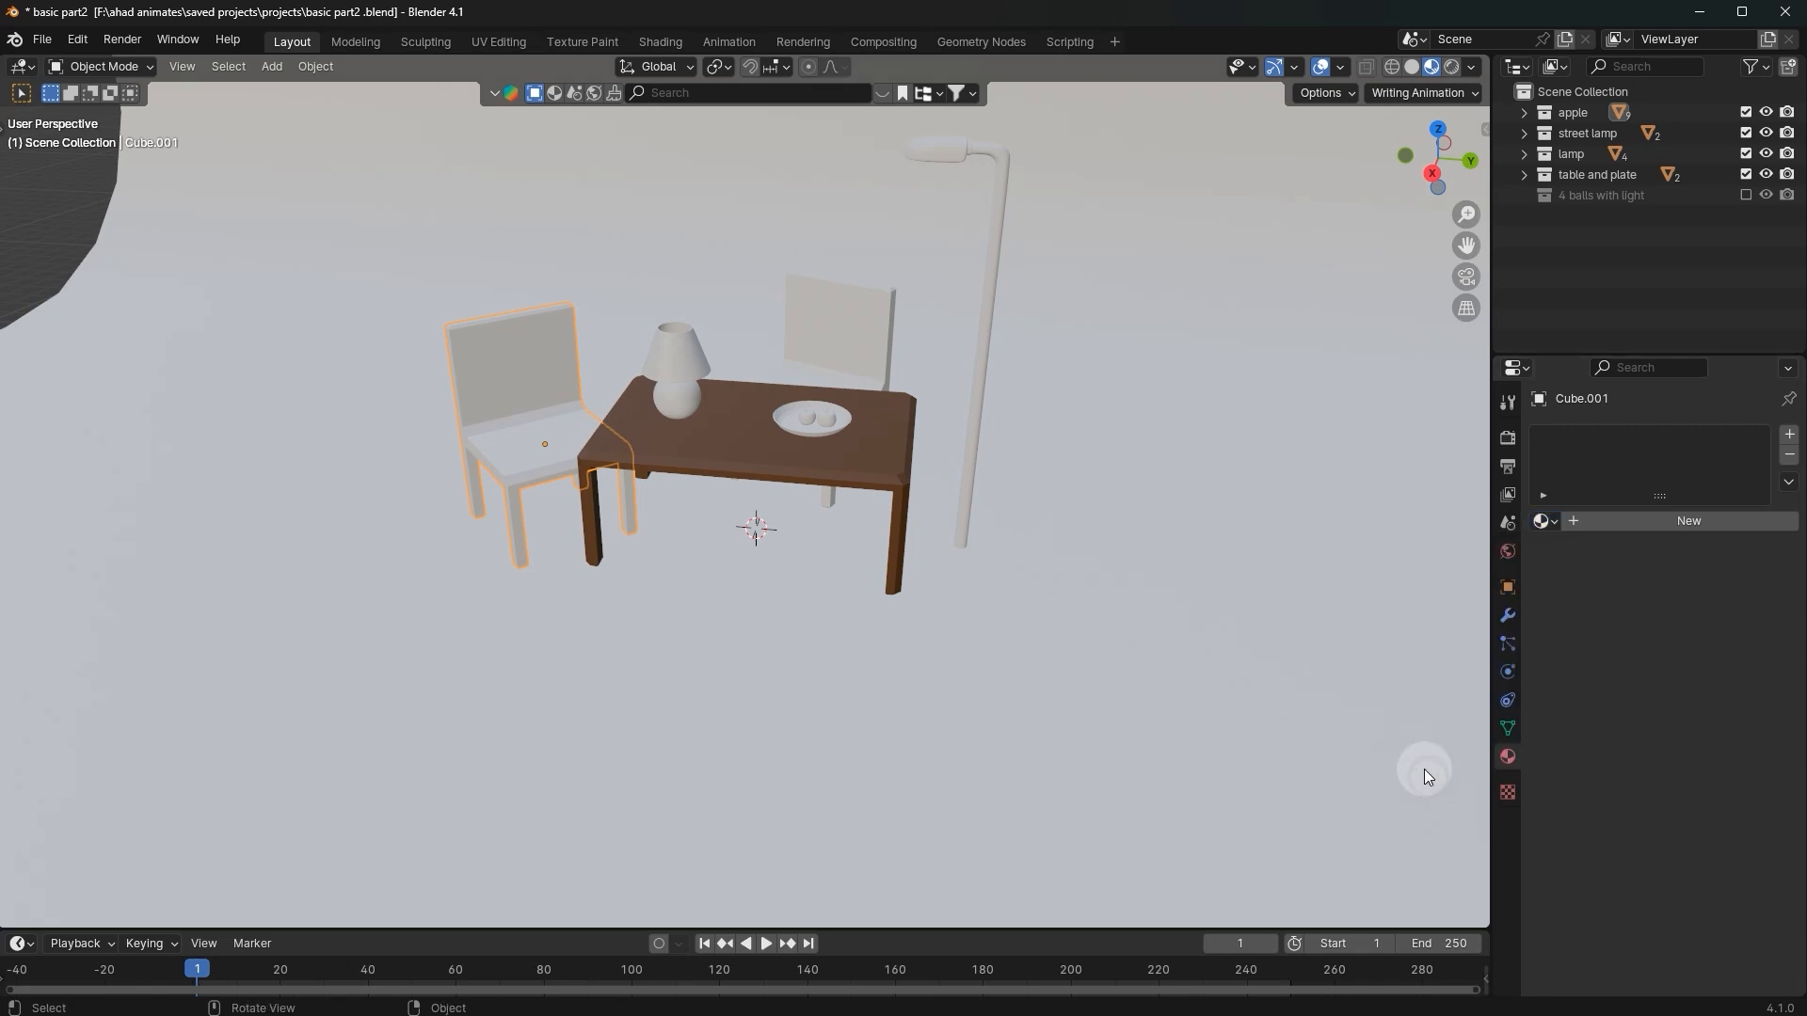
left_click(1532, 531)
type("wo")
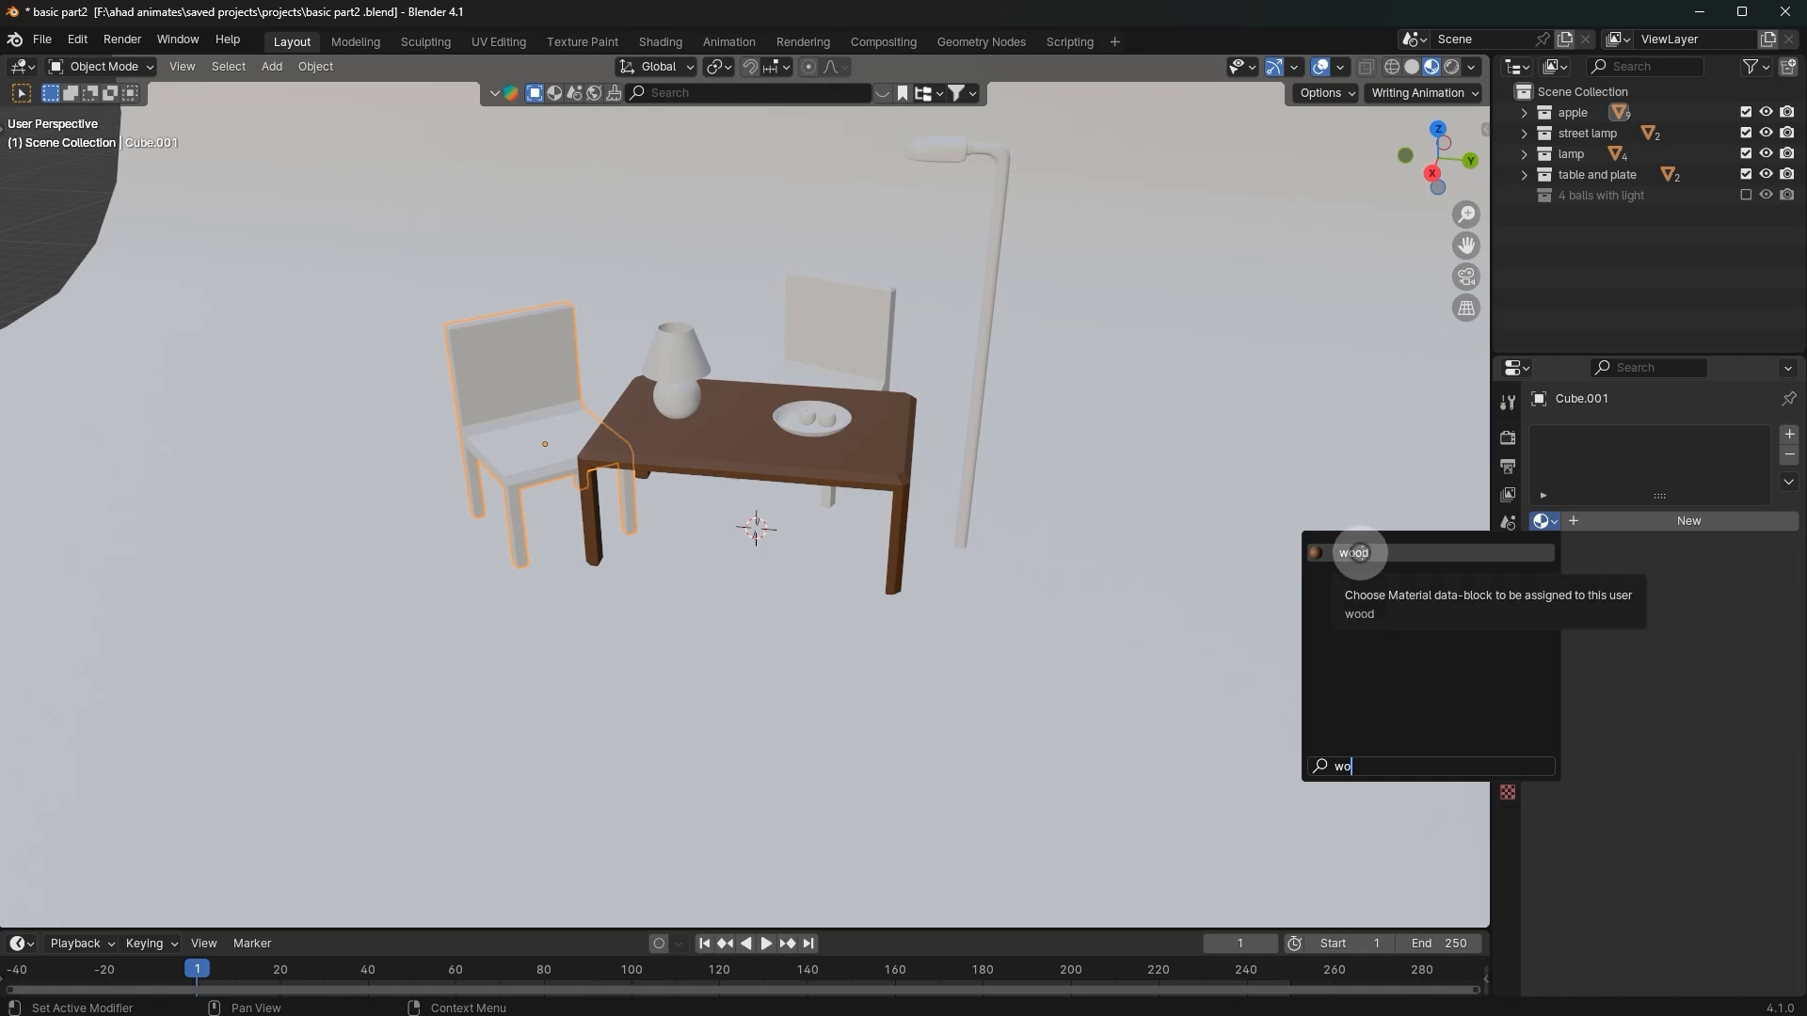
left_click(1359, 552)
Step: Assign the existing "wood" material to the second chair, behind the table
middle_click_drag(615, 435, 461, 499)
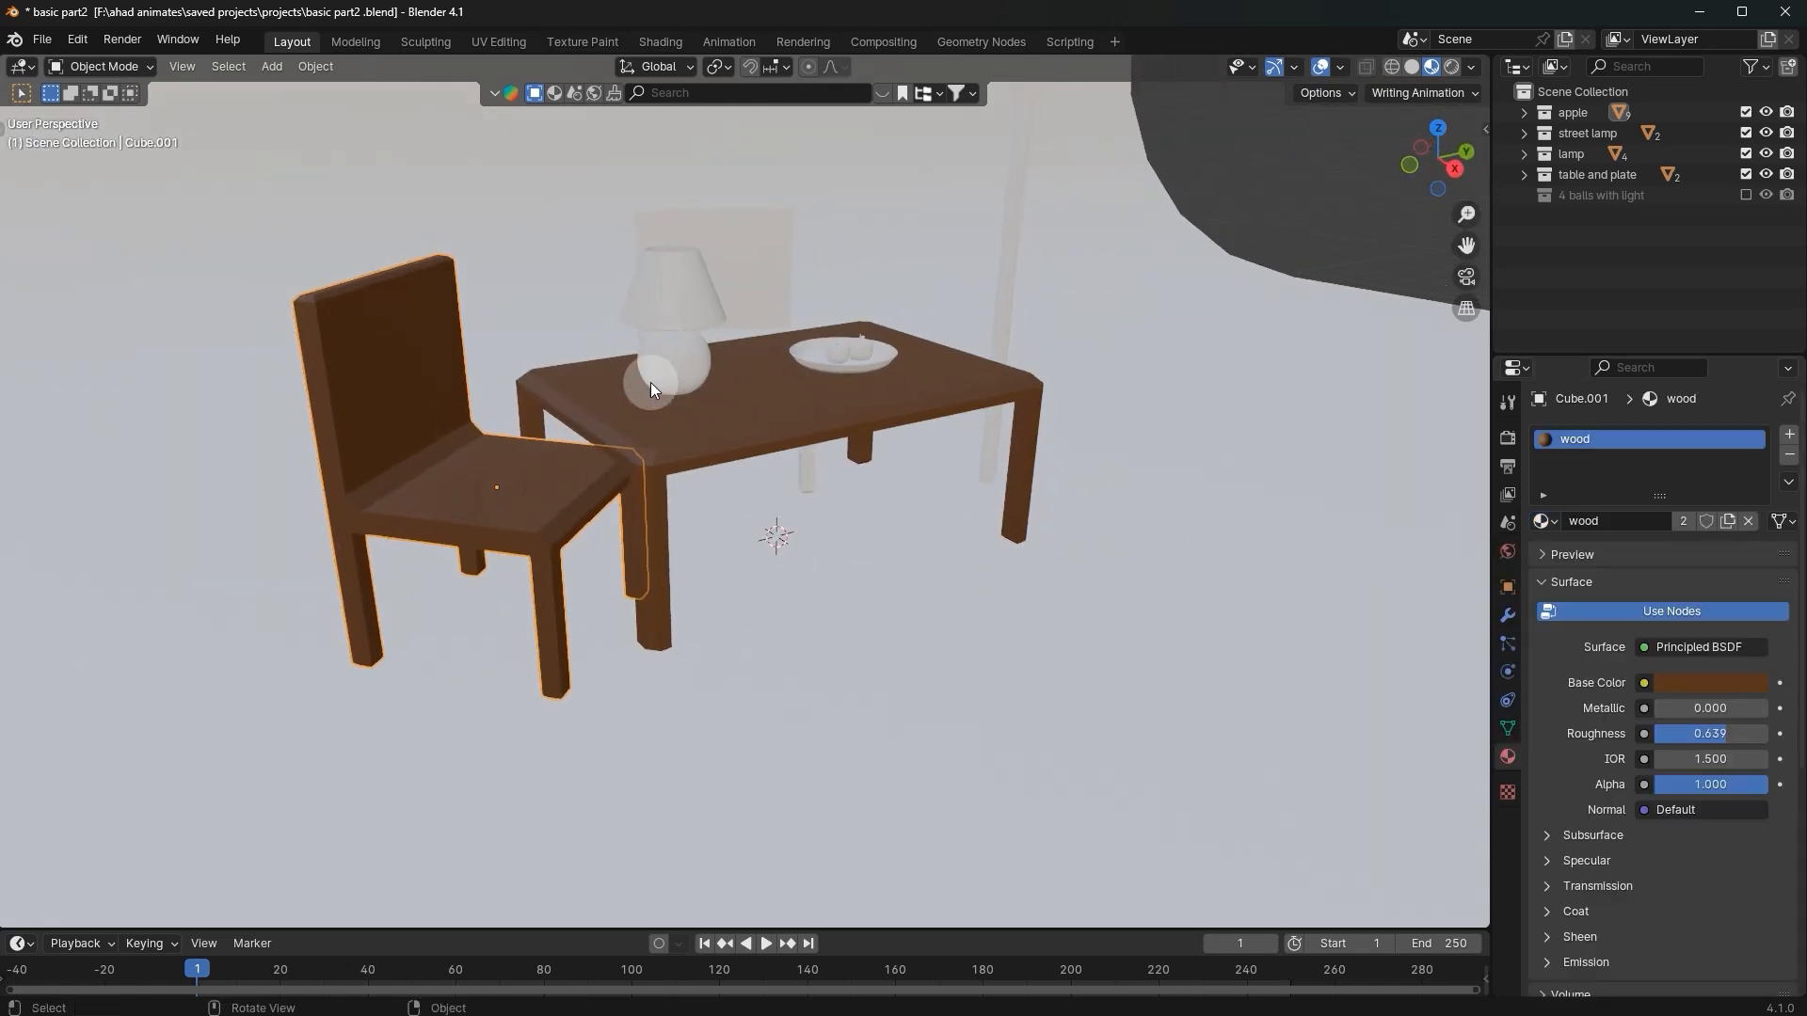
left_click(758, 253)
scroll(1318, 544, "up", 2)
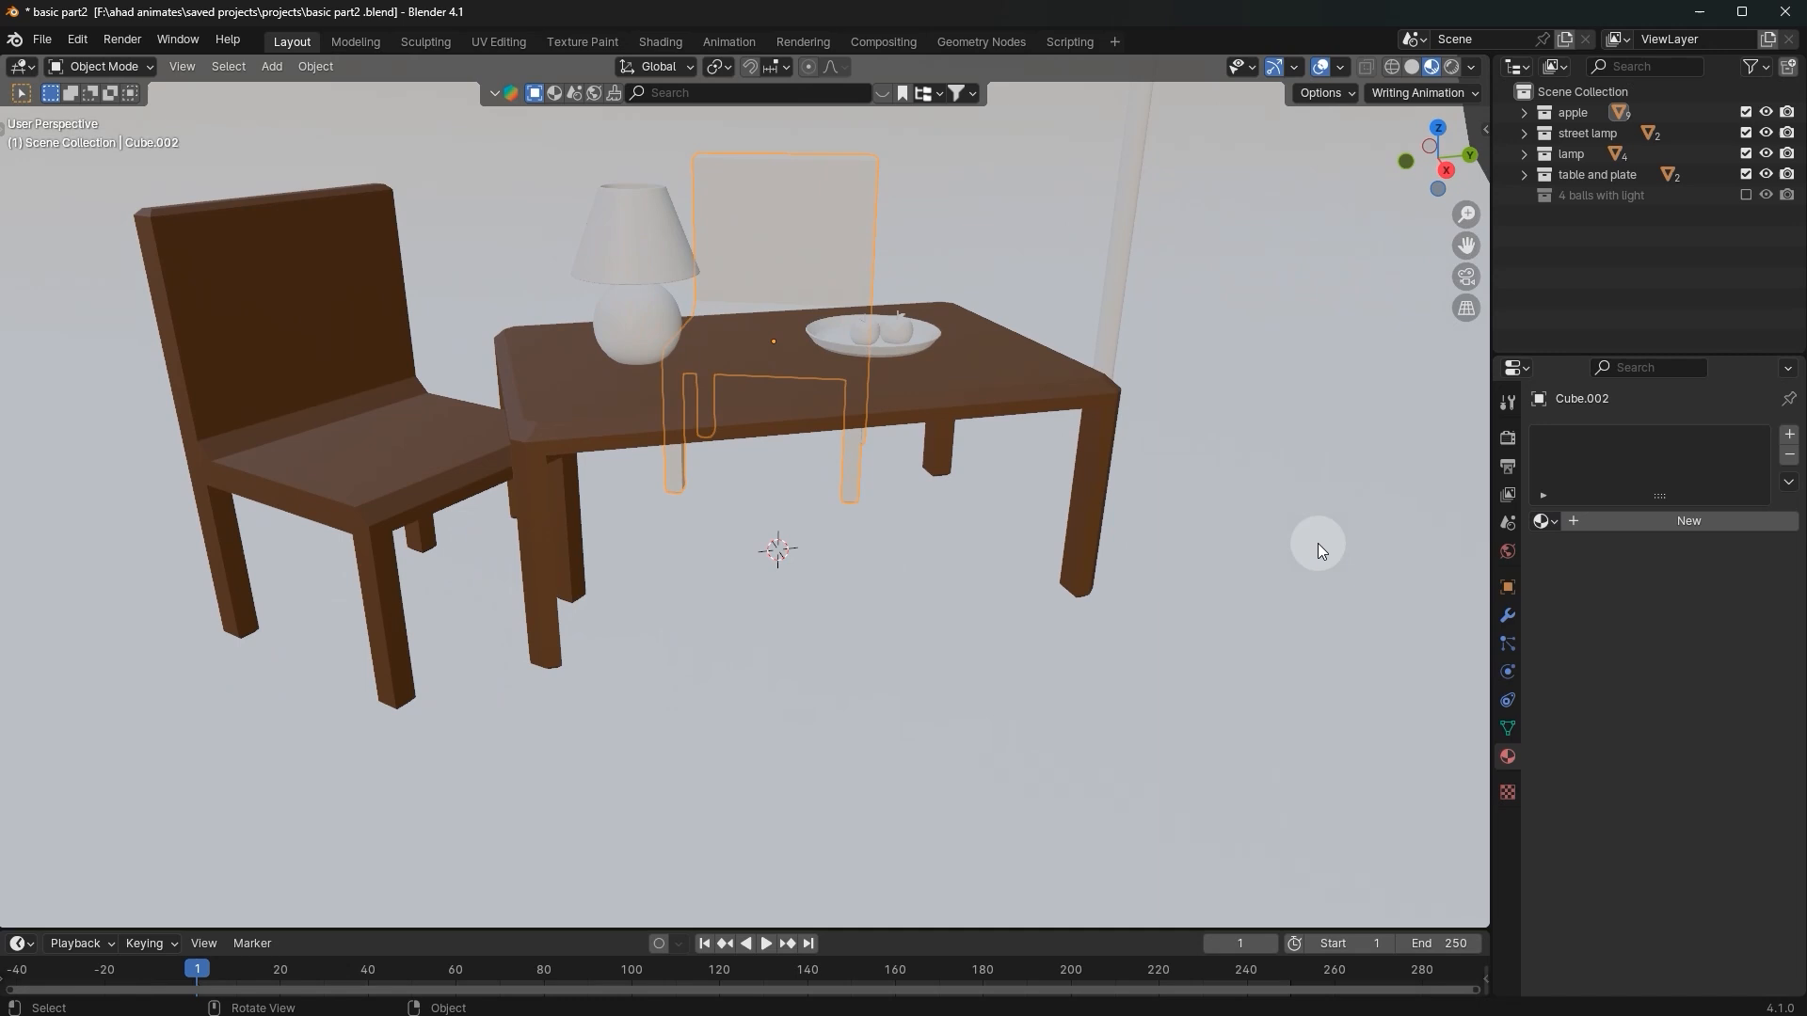
left_click(1544, 522)
left_click(1379, 657)
Step: Add a new material to the street lamp's pole and darken its base colour to a grey with value 0.252
scroll(1072, 580, "down", 7)
middle_click_drag(1044, 570, 824, 491)
left_click(556, 280)
scroll(556, 280, "up", 1)
middle_click_drag(556, 280, 955, 274)
left_click(950, 256)
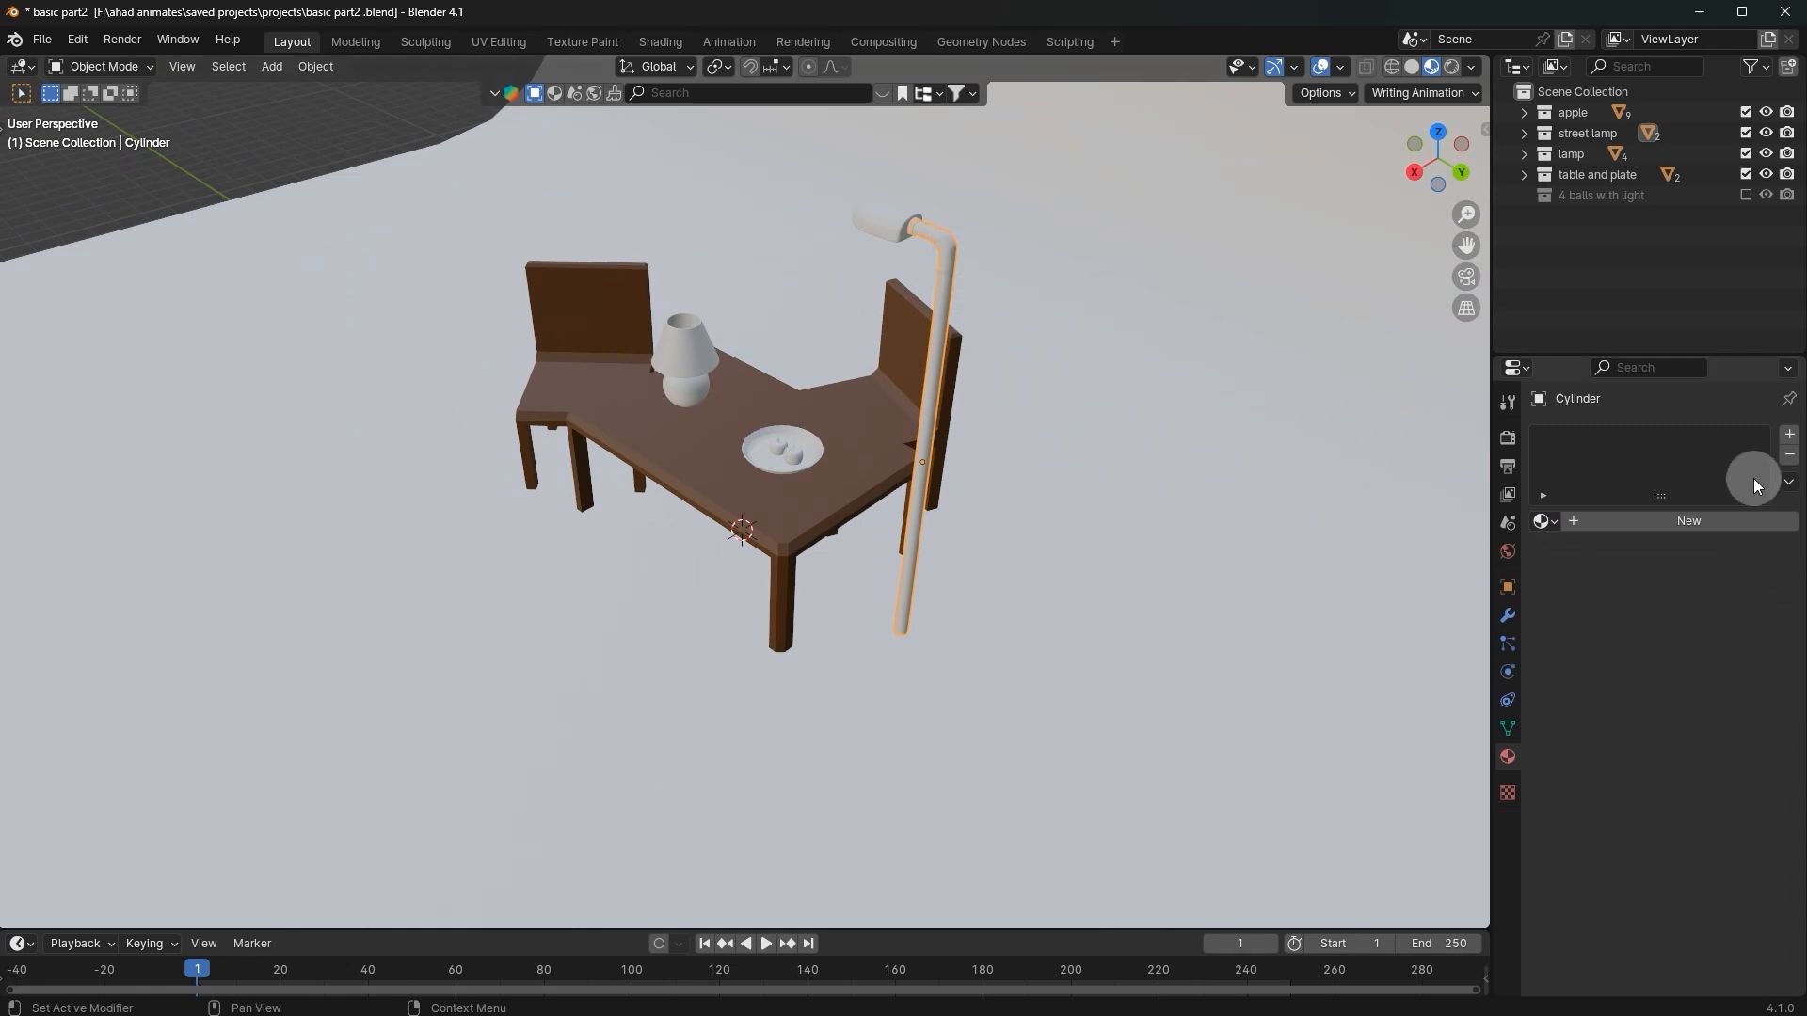
left_click(1683, 521)
left_click(1710, 684)
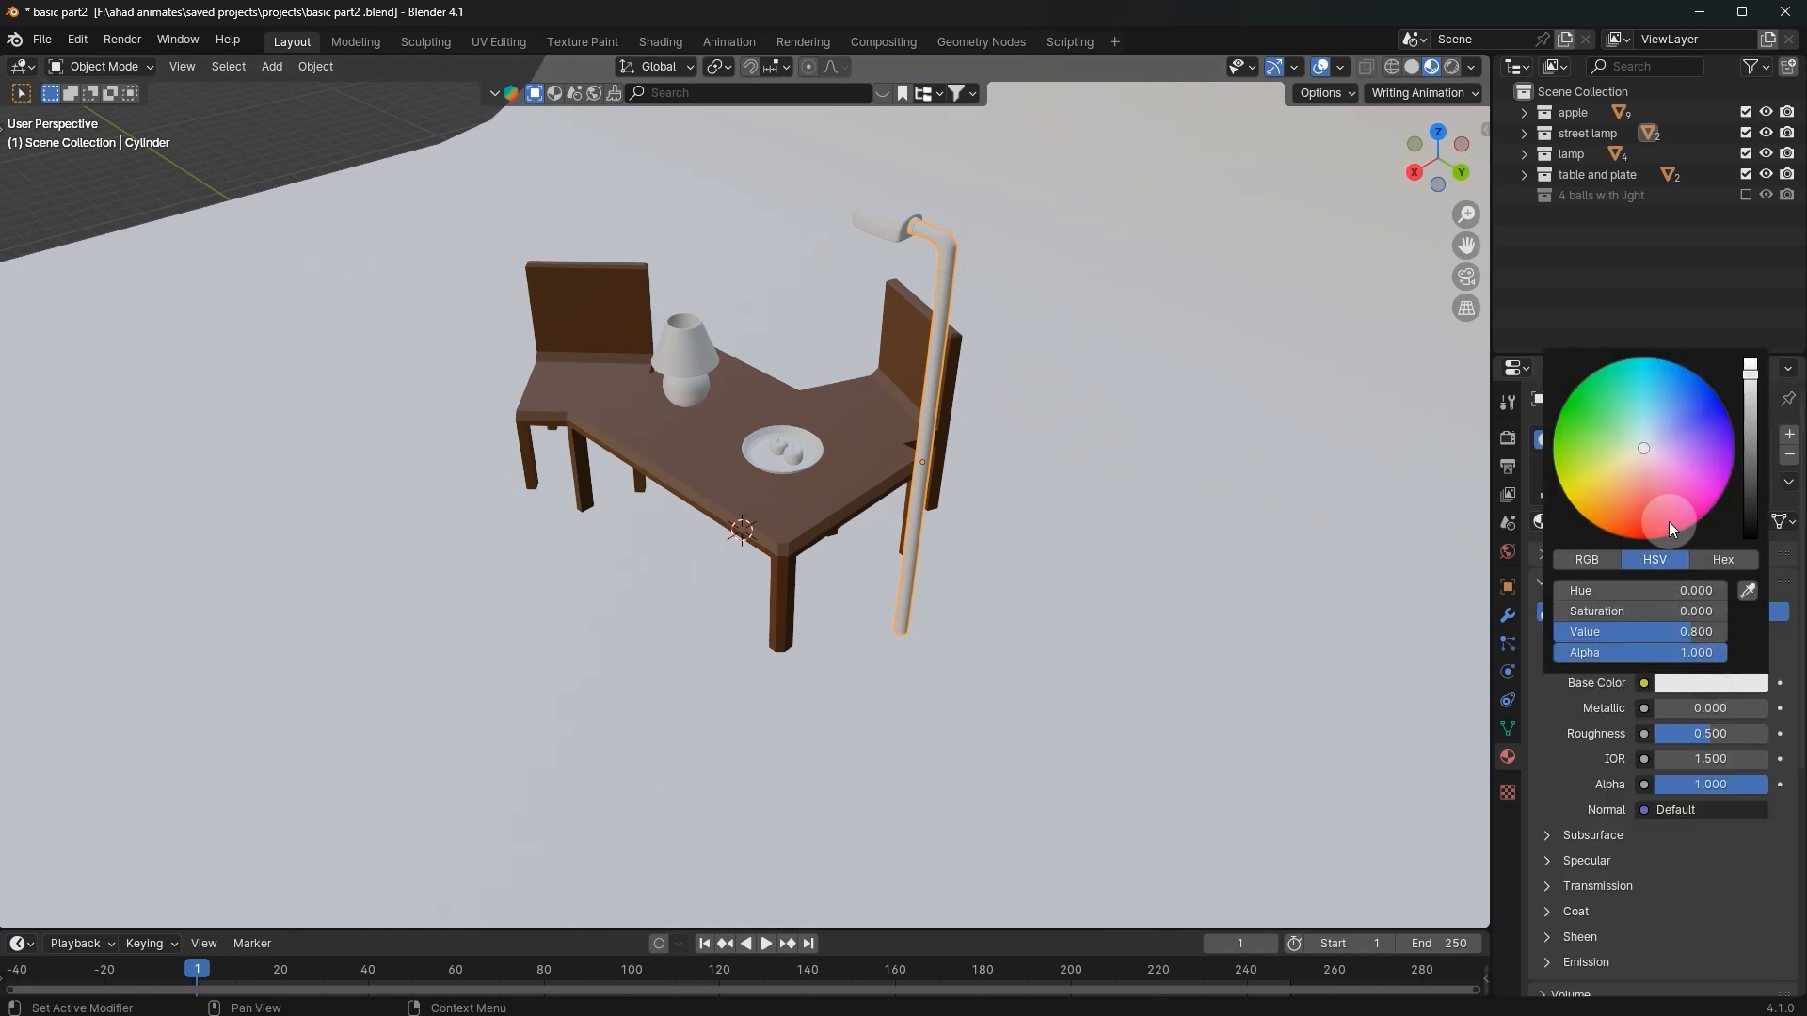
left_click_drag(1746, 471, 1750, 442)
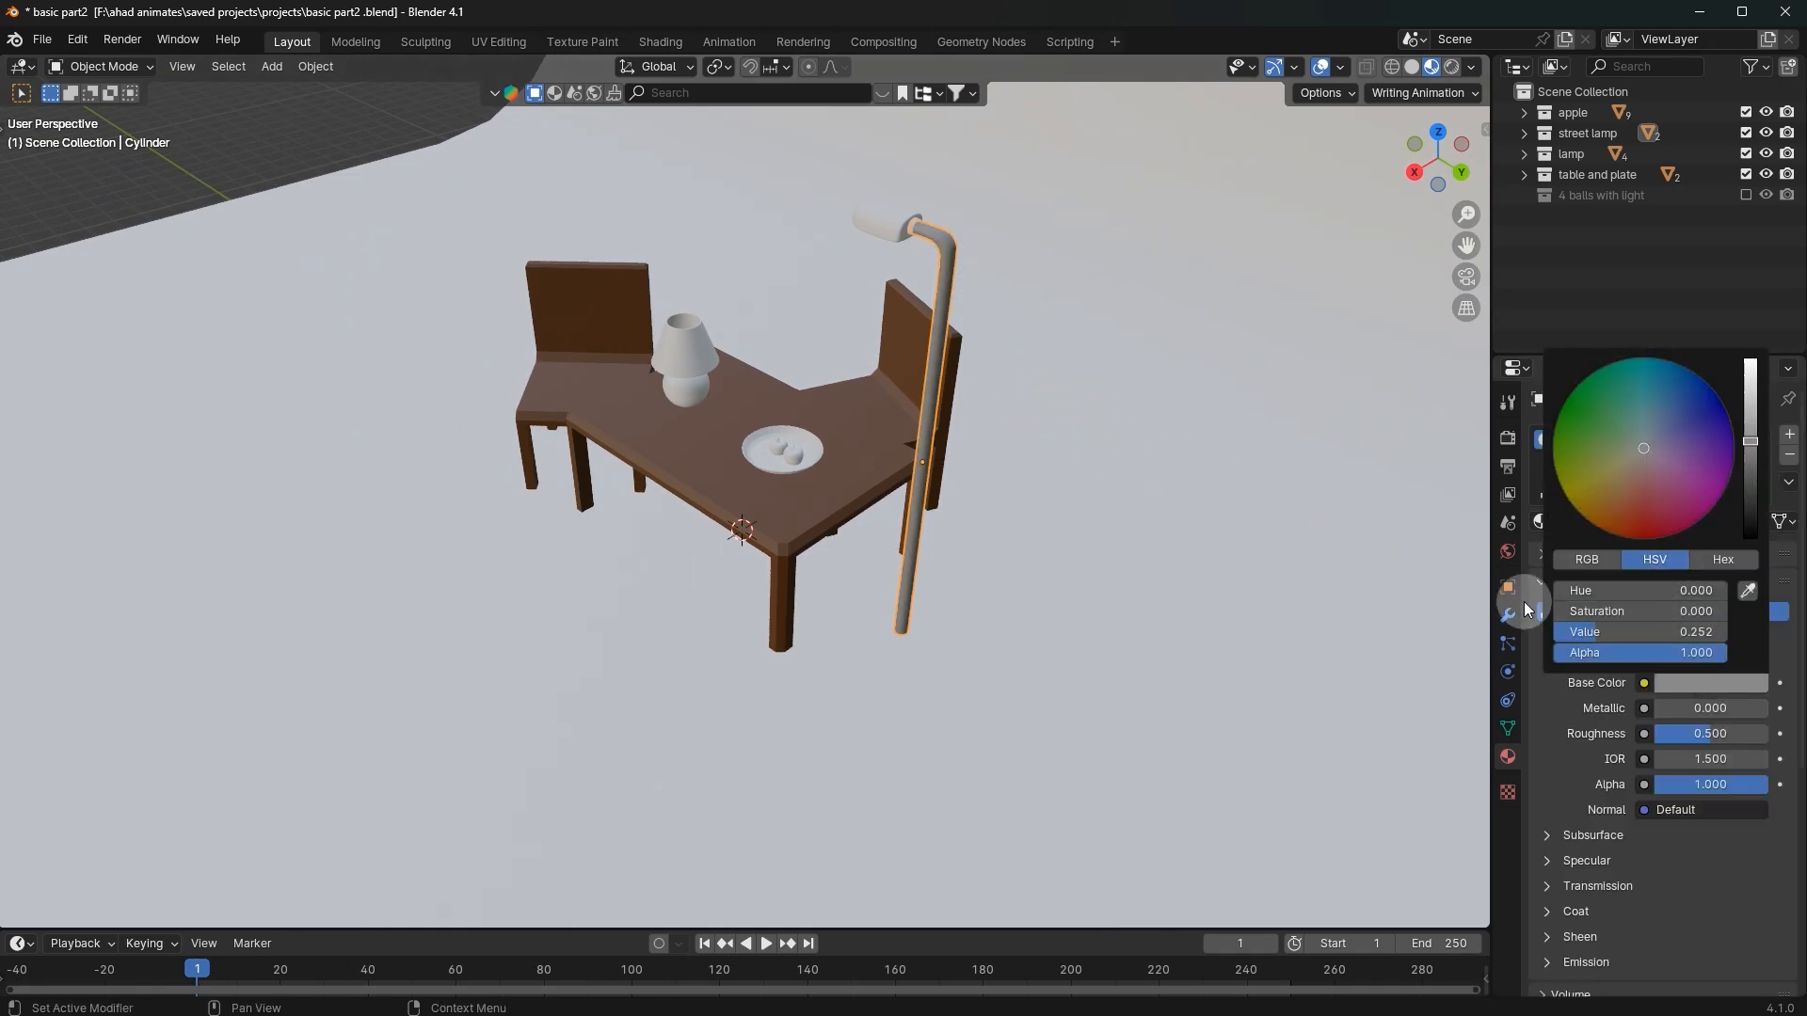
Step: Set the pole material's roughness to 0.3 and its metallic value to 0.7
left_click(1691, 732)
type("0.2")
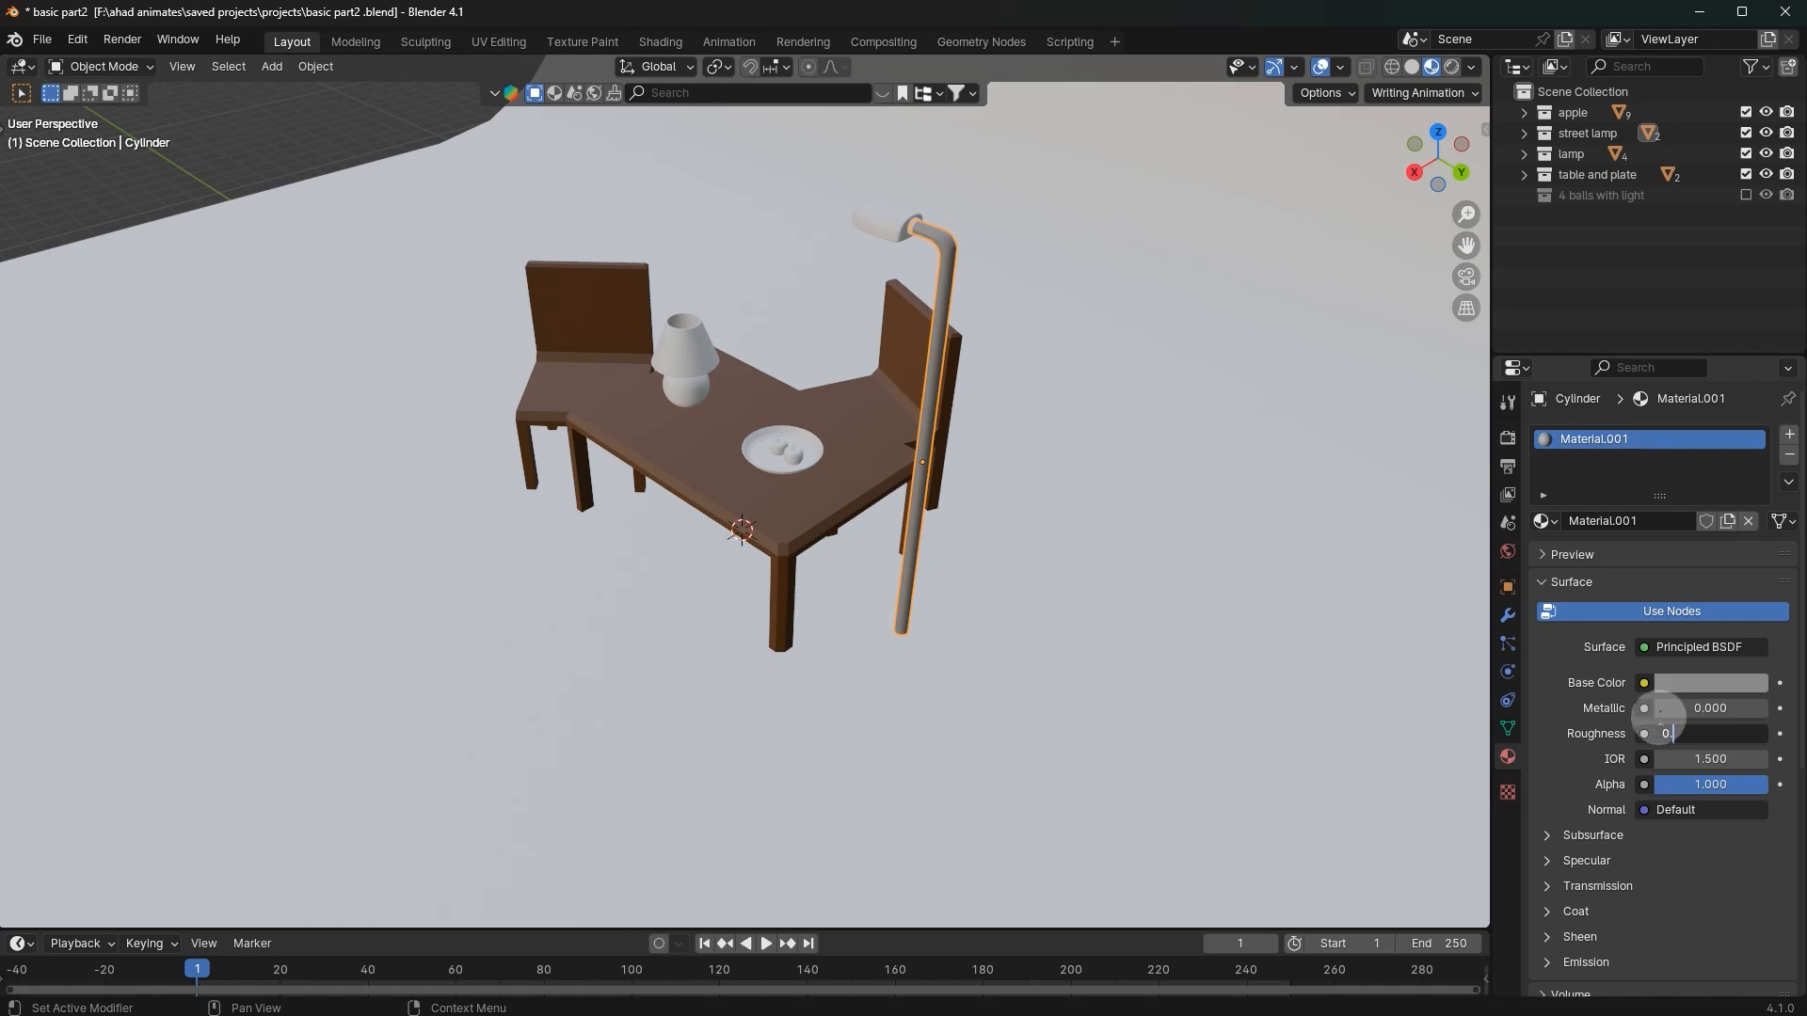
key("Return")
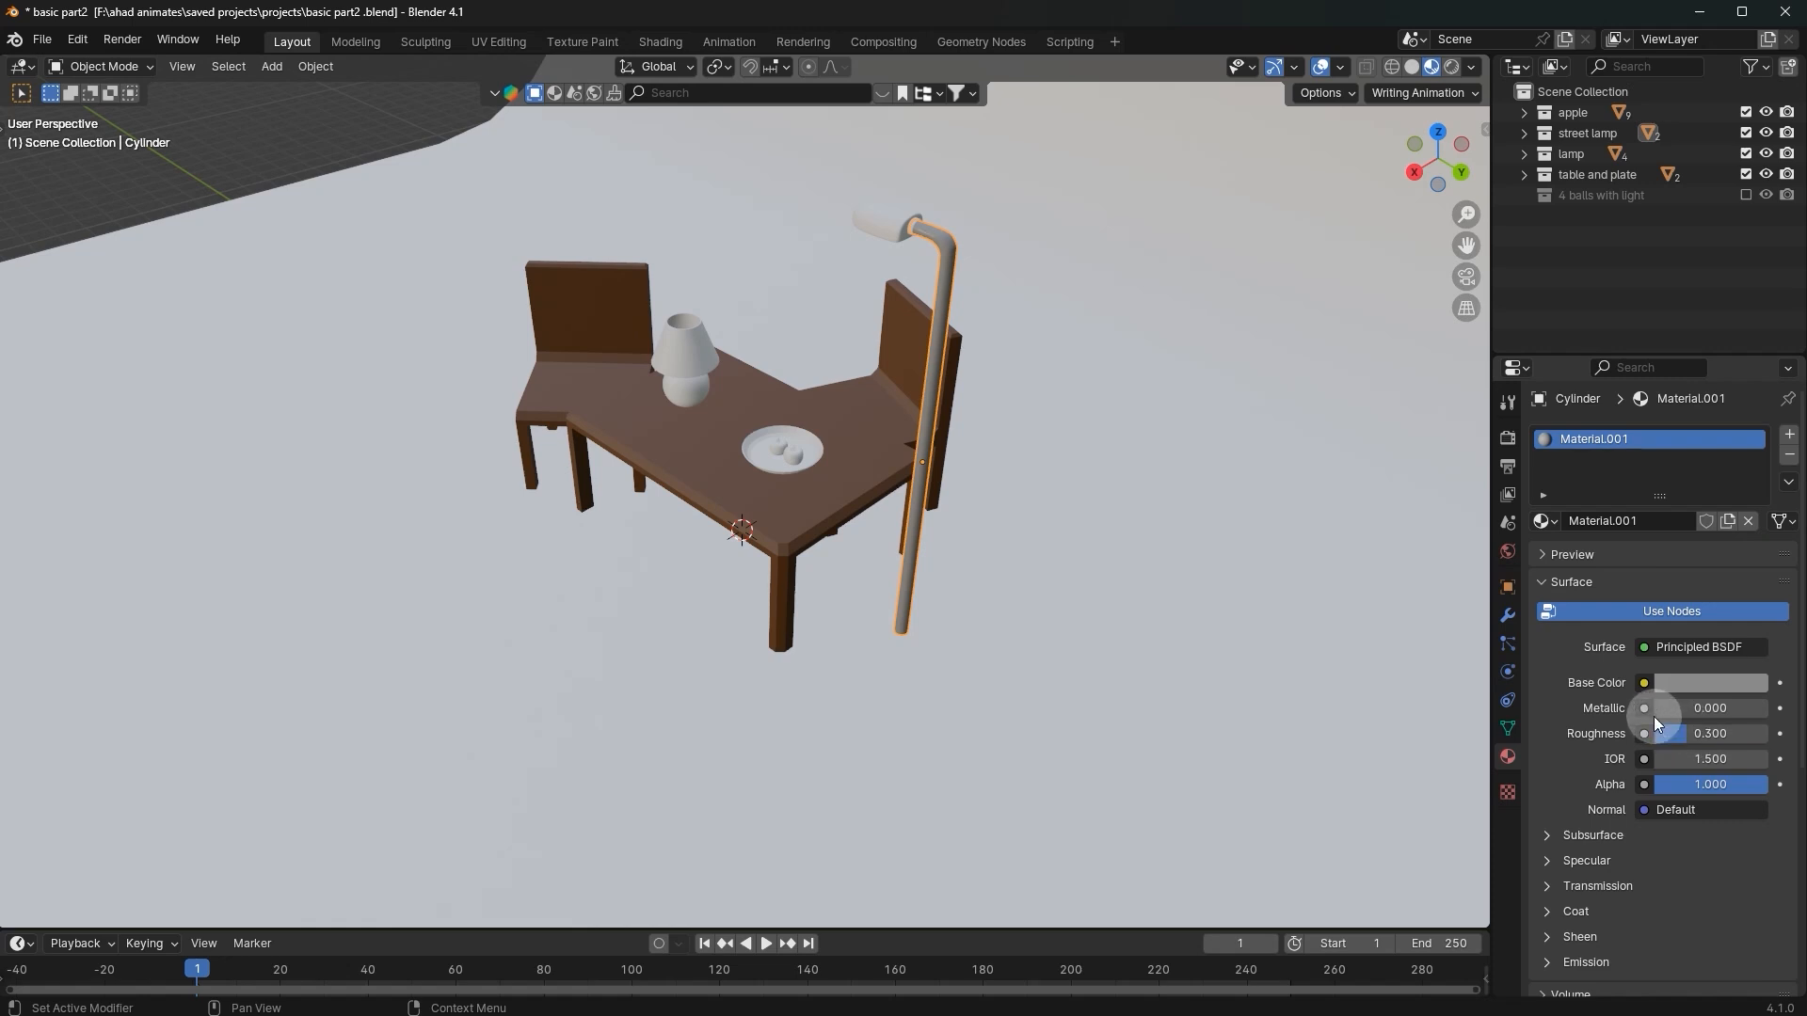
left_click_drag(1678, 708, 1725, 708)
left_click(1728, 708)
type("0..7")
key("Return")
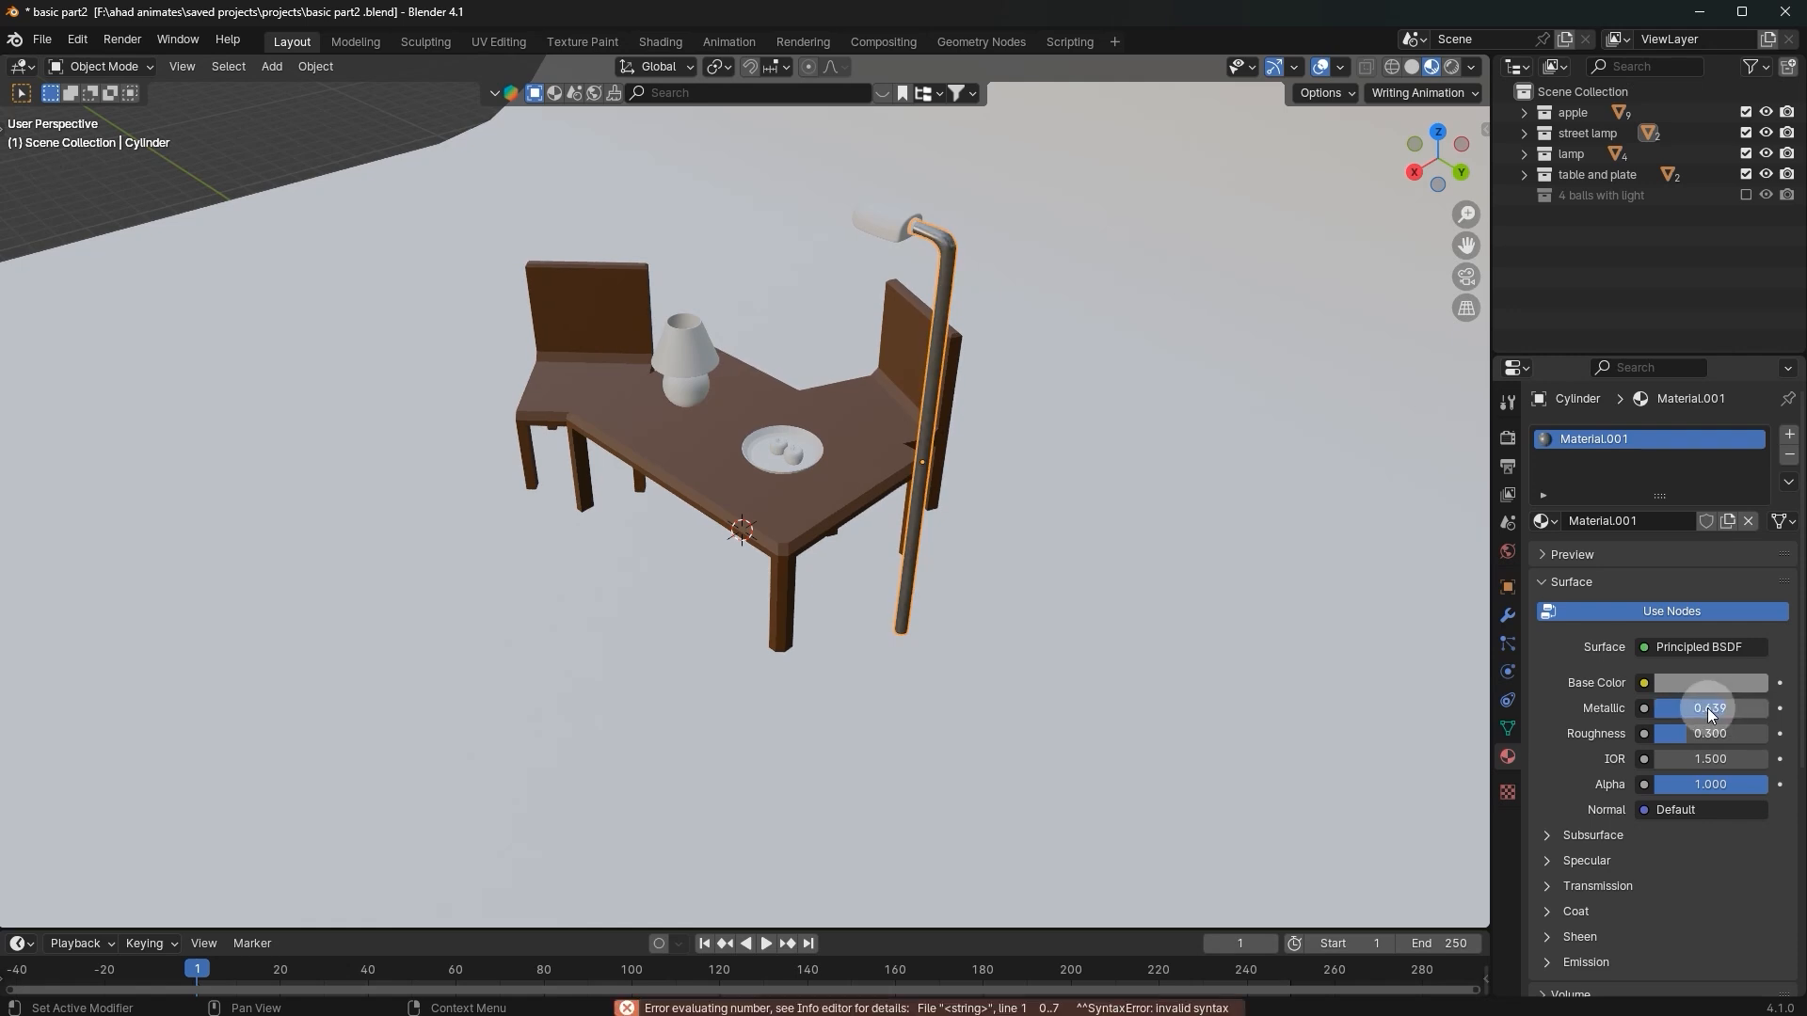
left_click(1723, 709)
type("0.7")
key("Return")
Step: Assign the pole's grey metallic material, Material.001, to the street lamp's head
middle_click_drag(1134, 670, 815, 276)
left_click(815, 276)
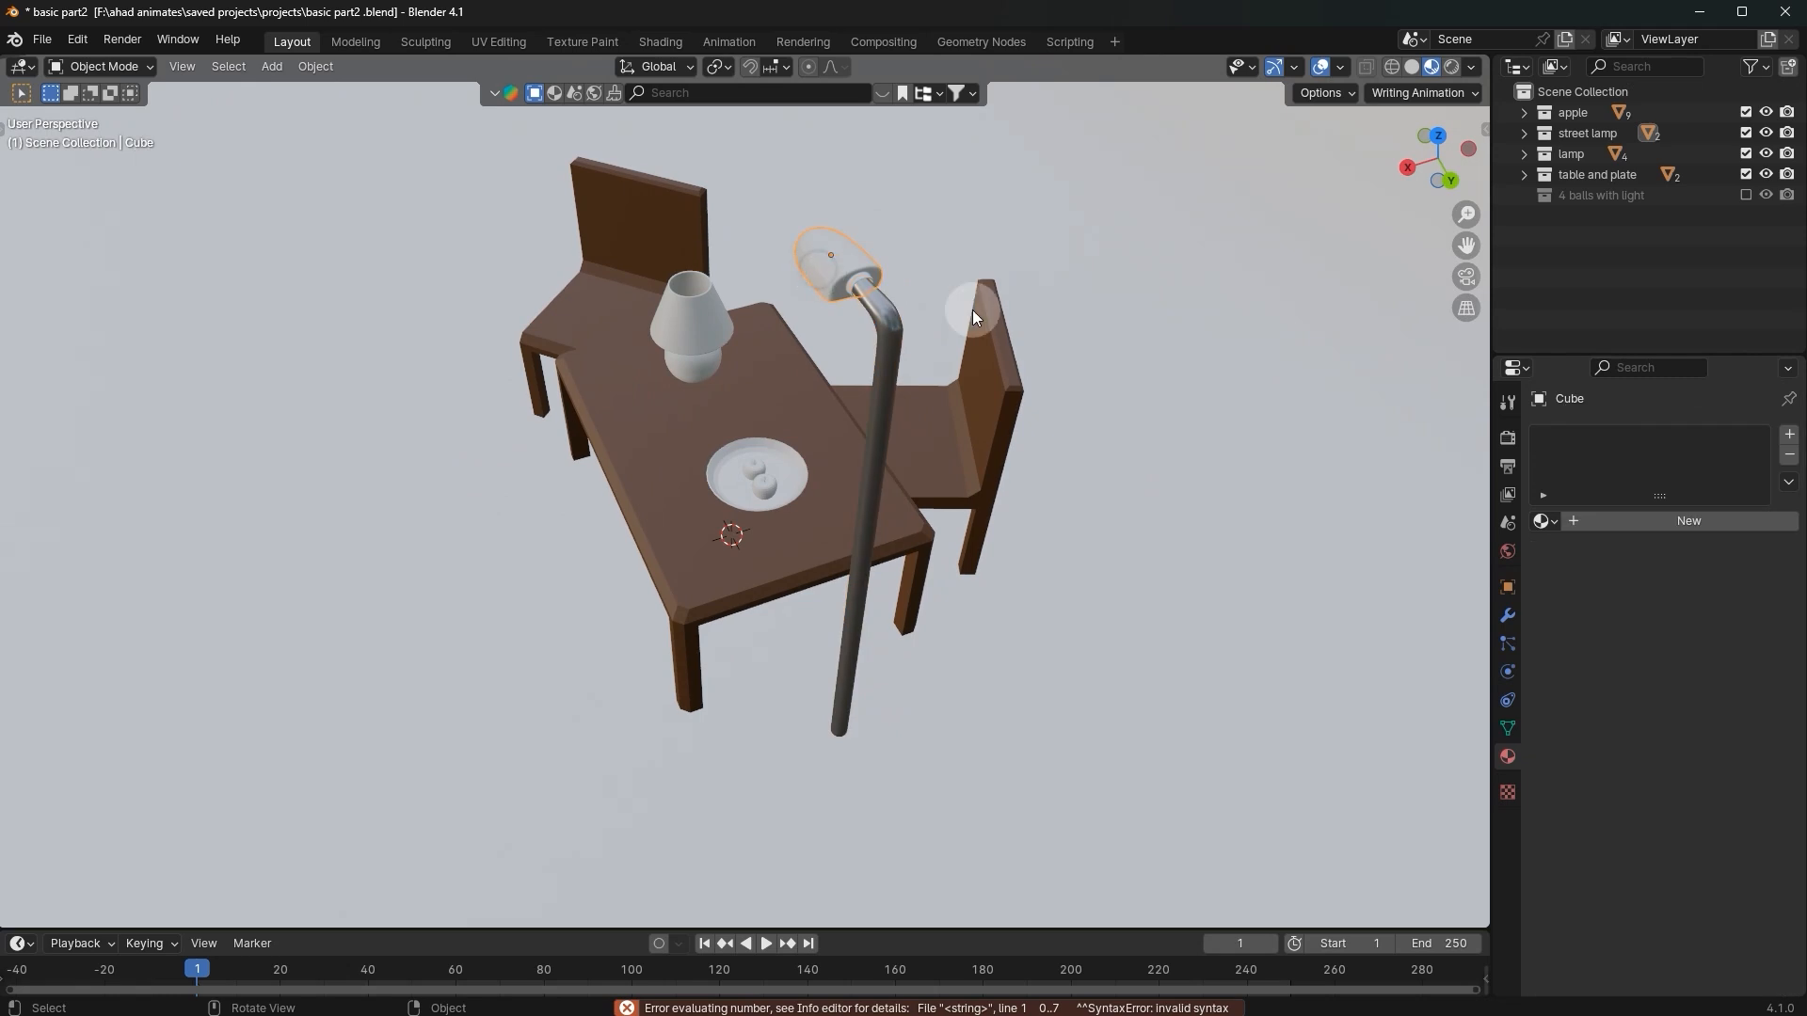
left_click(1543, 521)
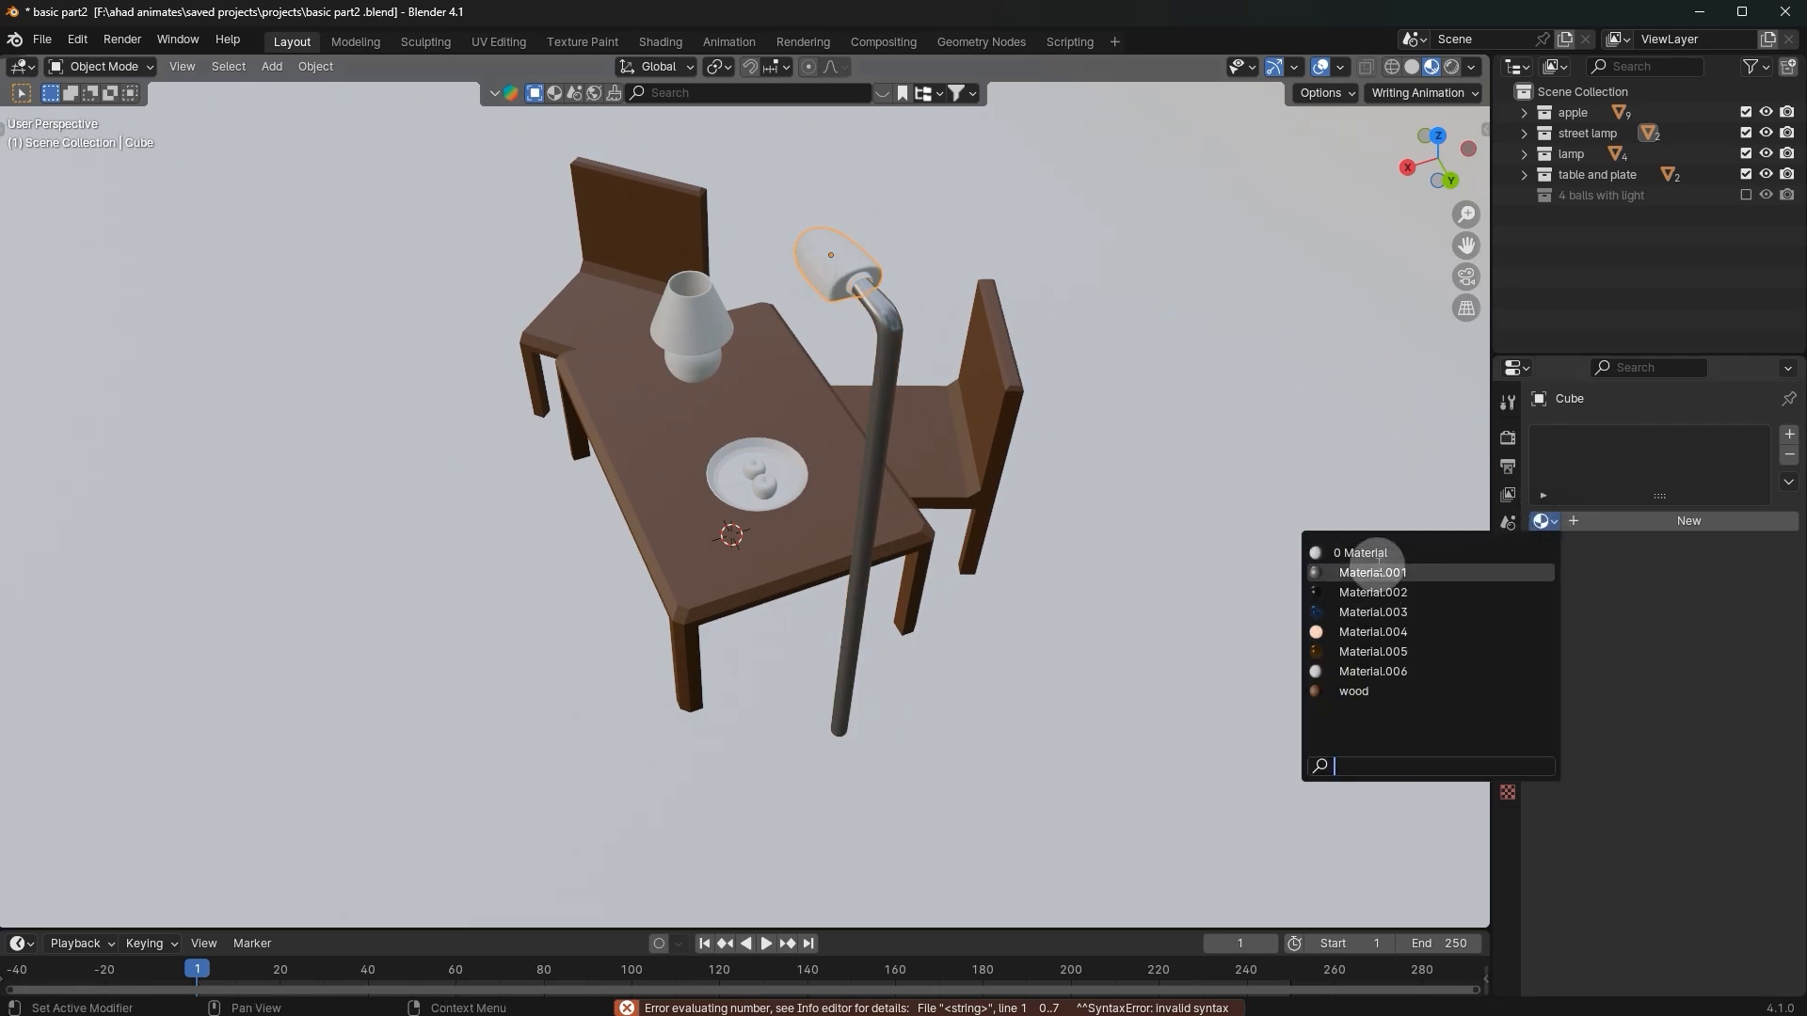
left_click(883, 329)
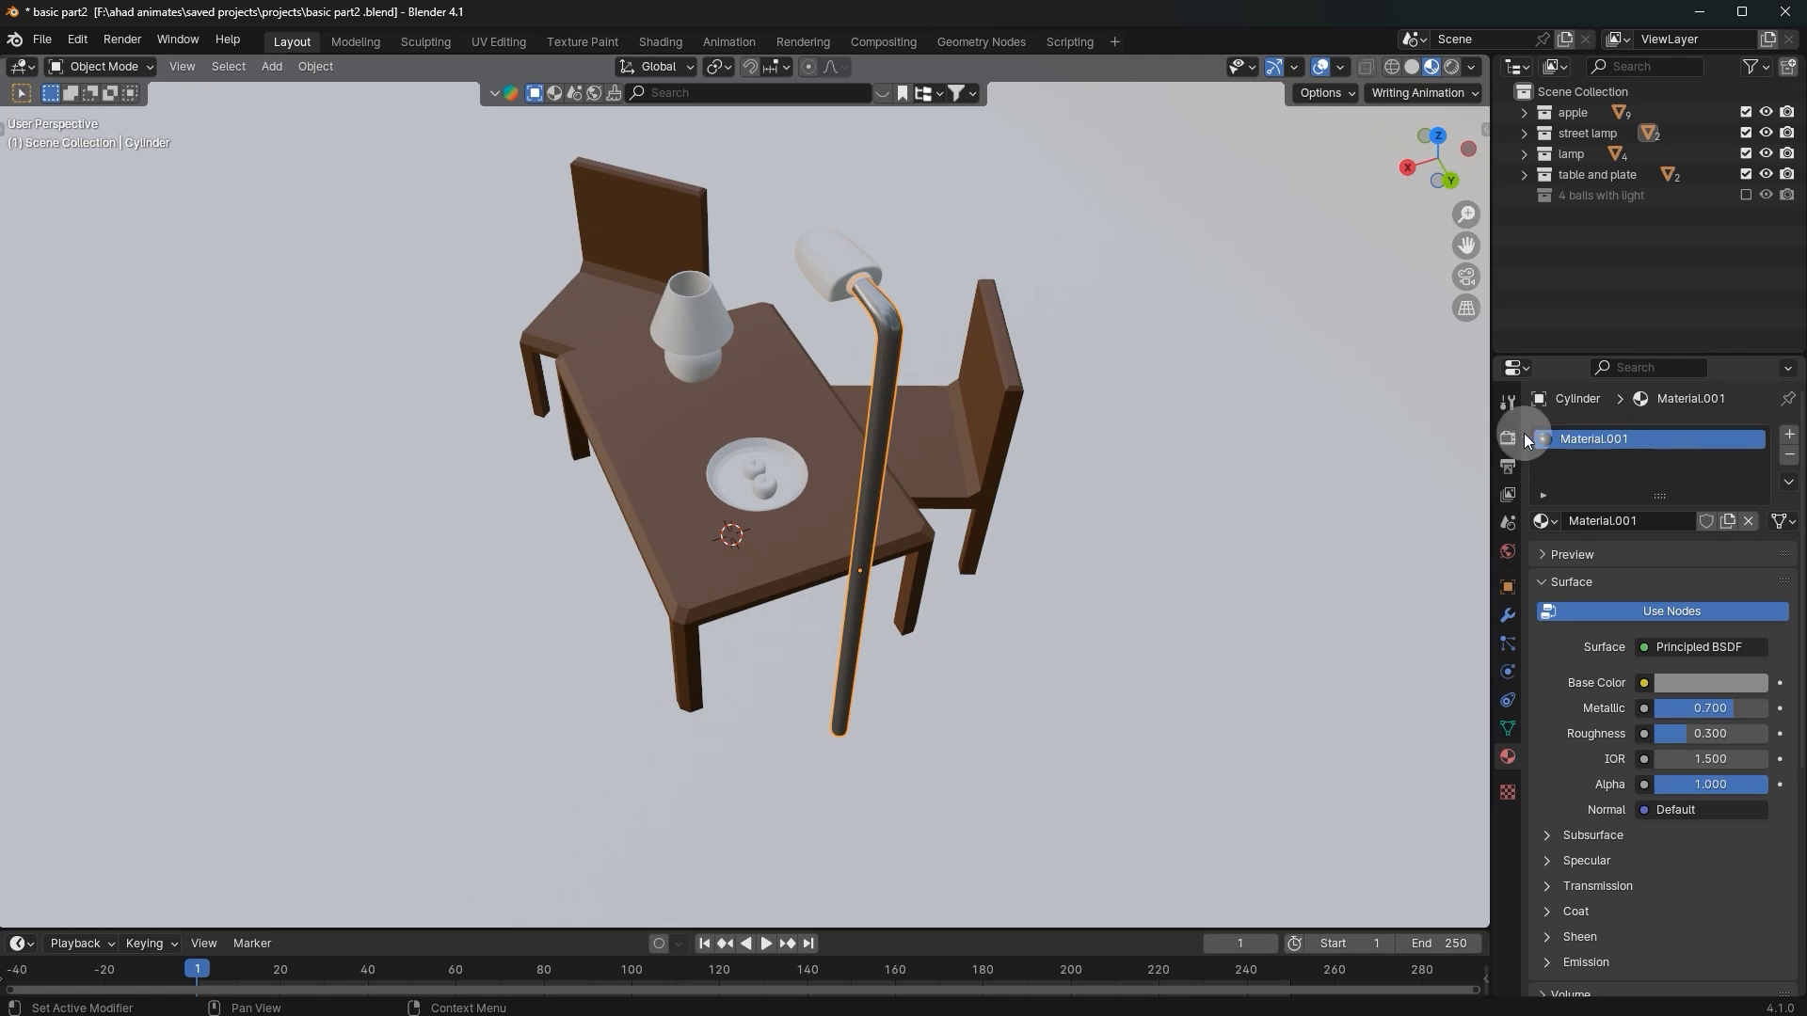
left_click(832, 269)
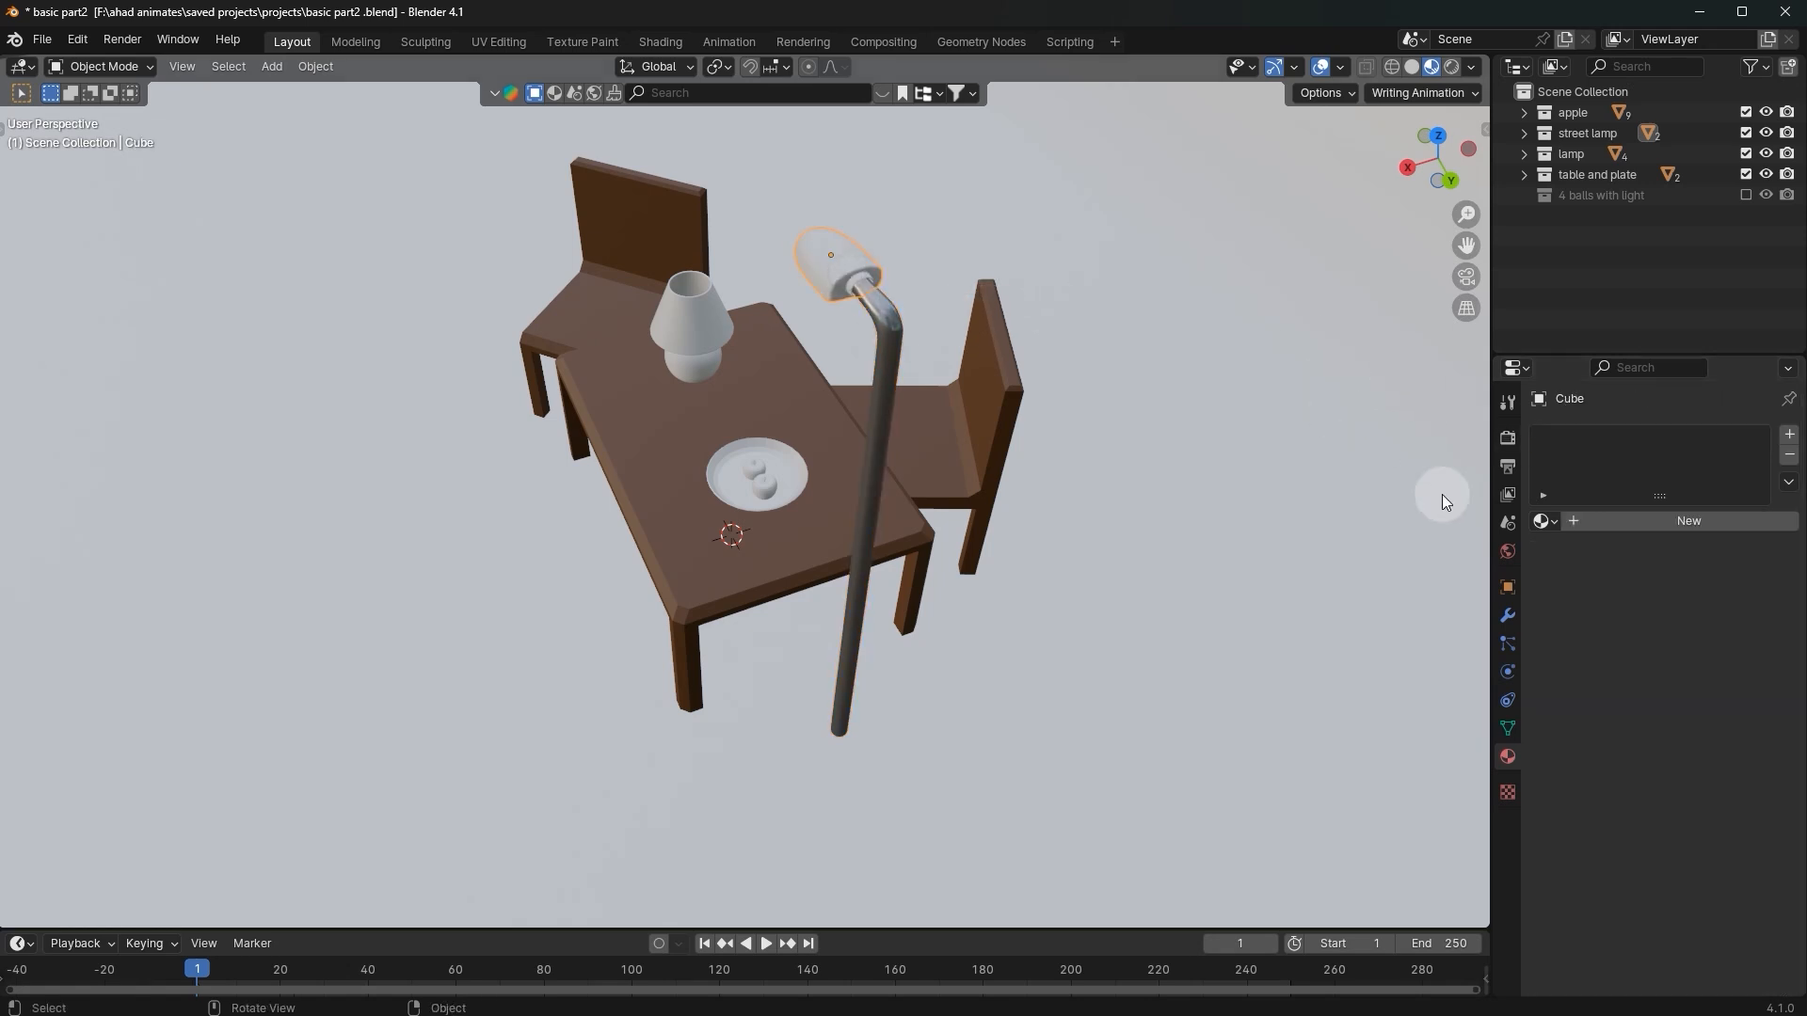
left_click(1544, 521)
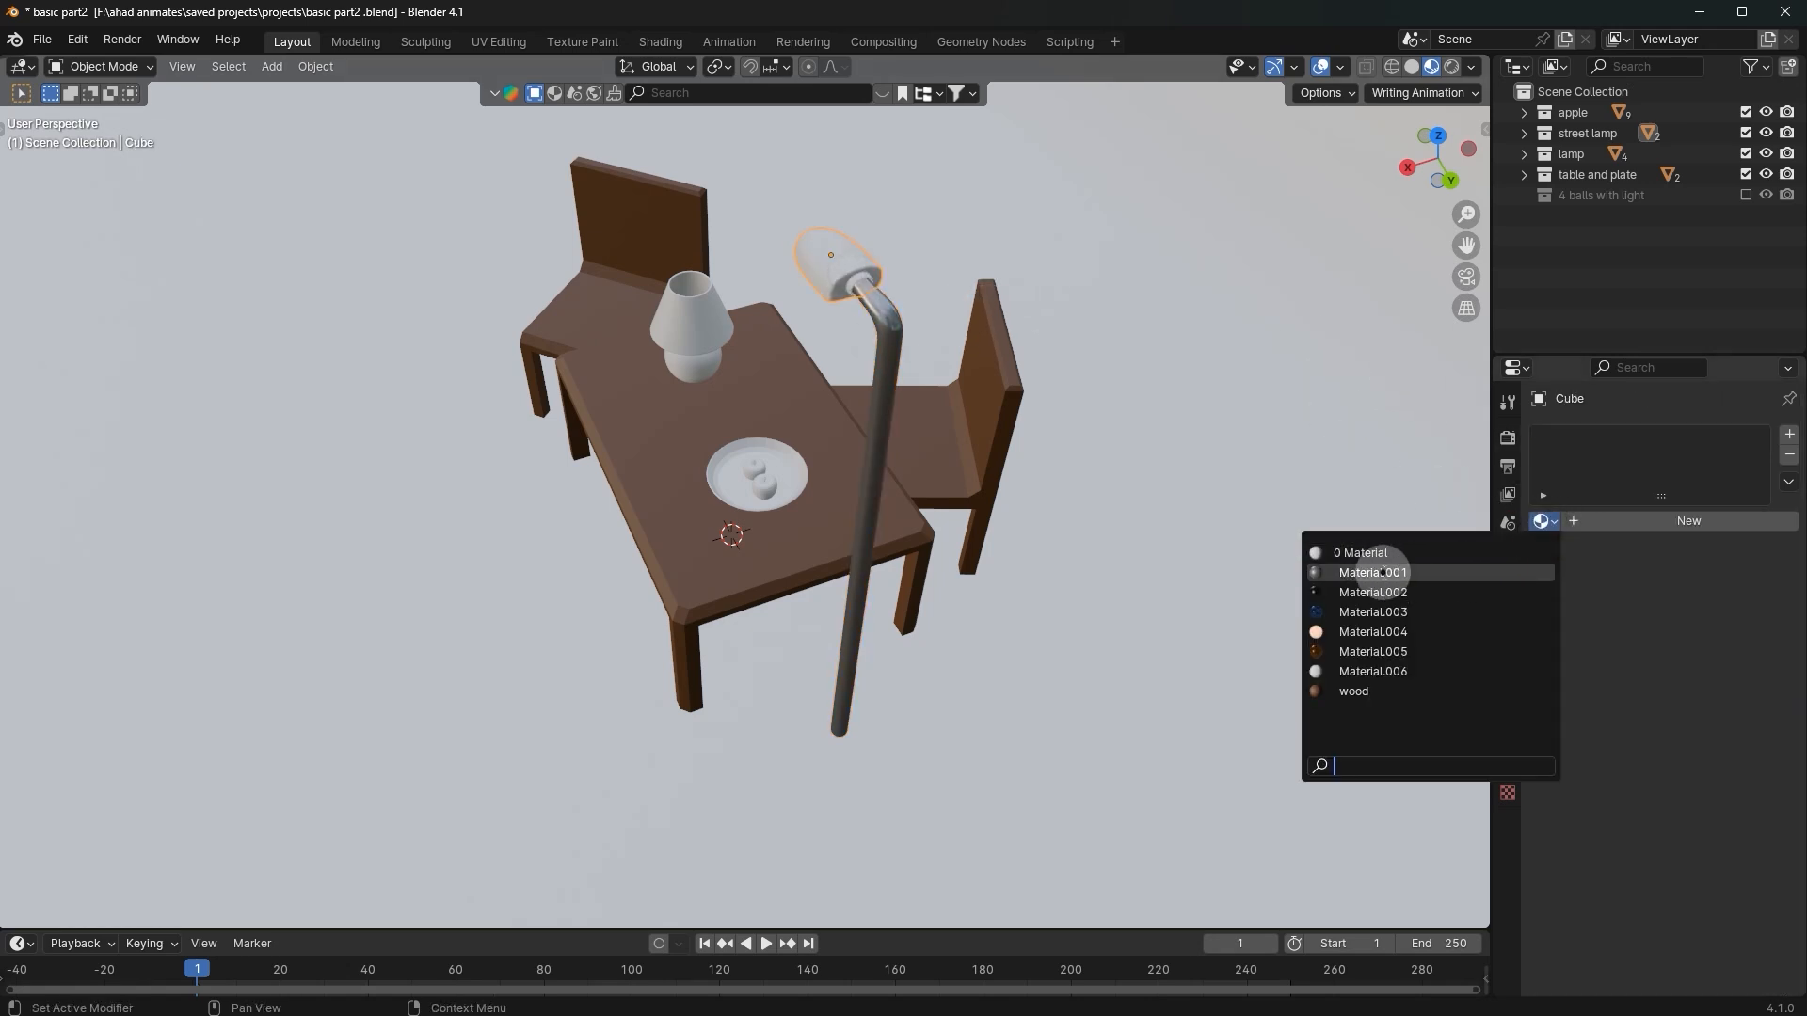
left_click(1372, 572)
Step: Add a new material to the table lamp's spherical base and give it a light blue base colour
middle_click_drag(1081, 466, 964, 440)
scroll(737, 371, "up", 2)
middle_click_drag(625, 357, 701, 345)
left_click(648, 352)
scroll(648, 351, "up", 1)
left_click(1632, 522)
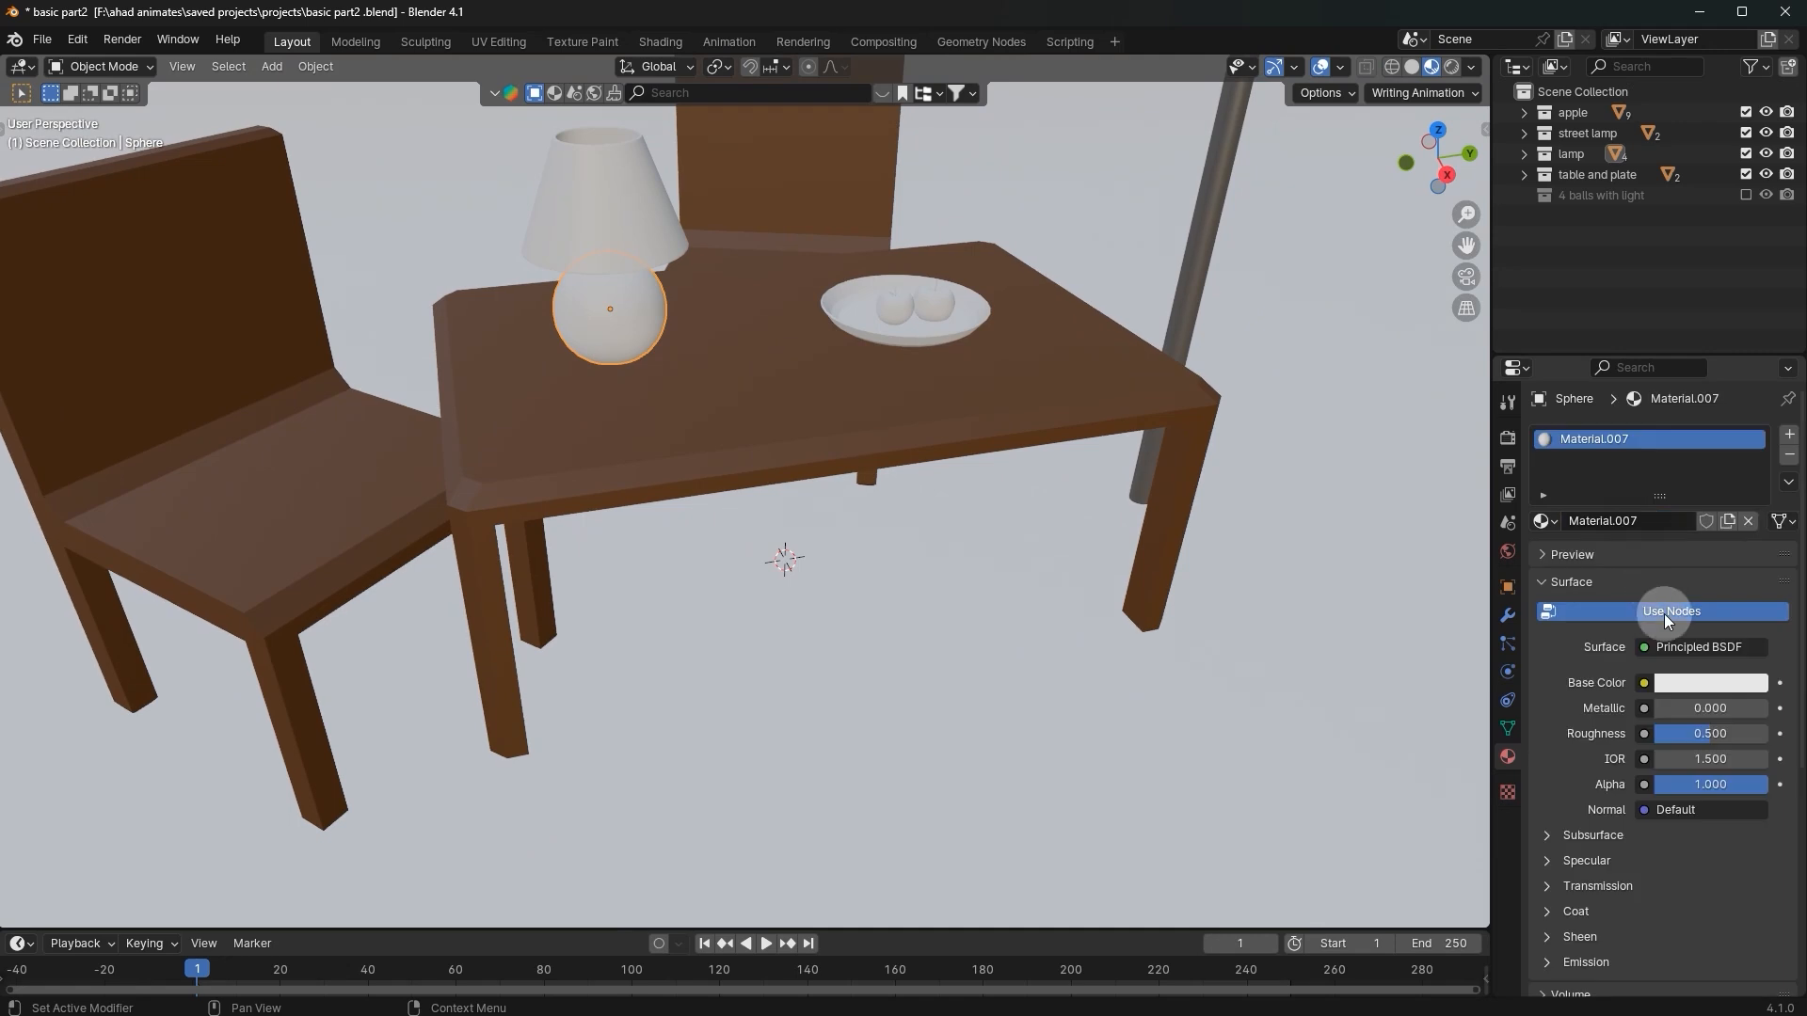
left_click(1710, 683)
left_click_drag(1657, 440, 1663, 426)
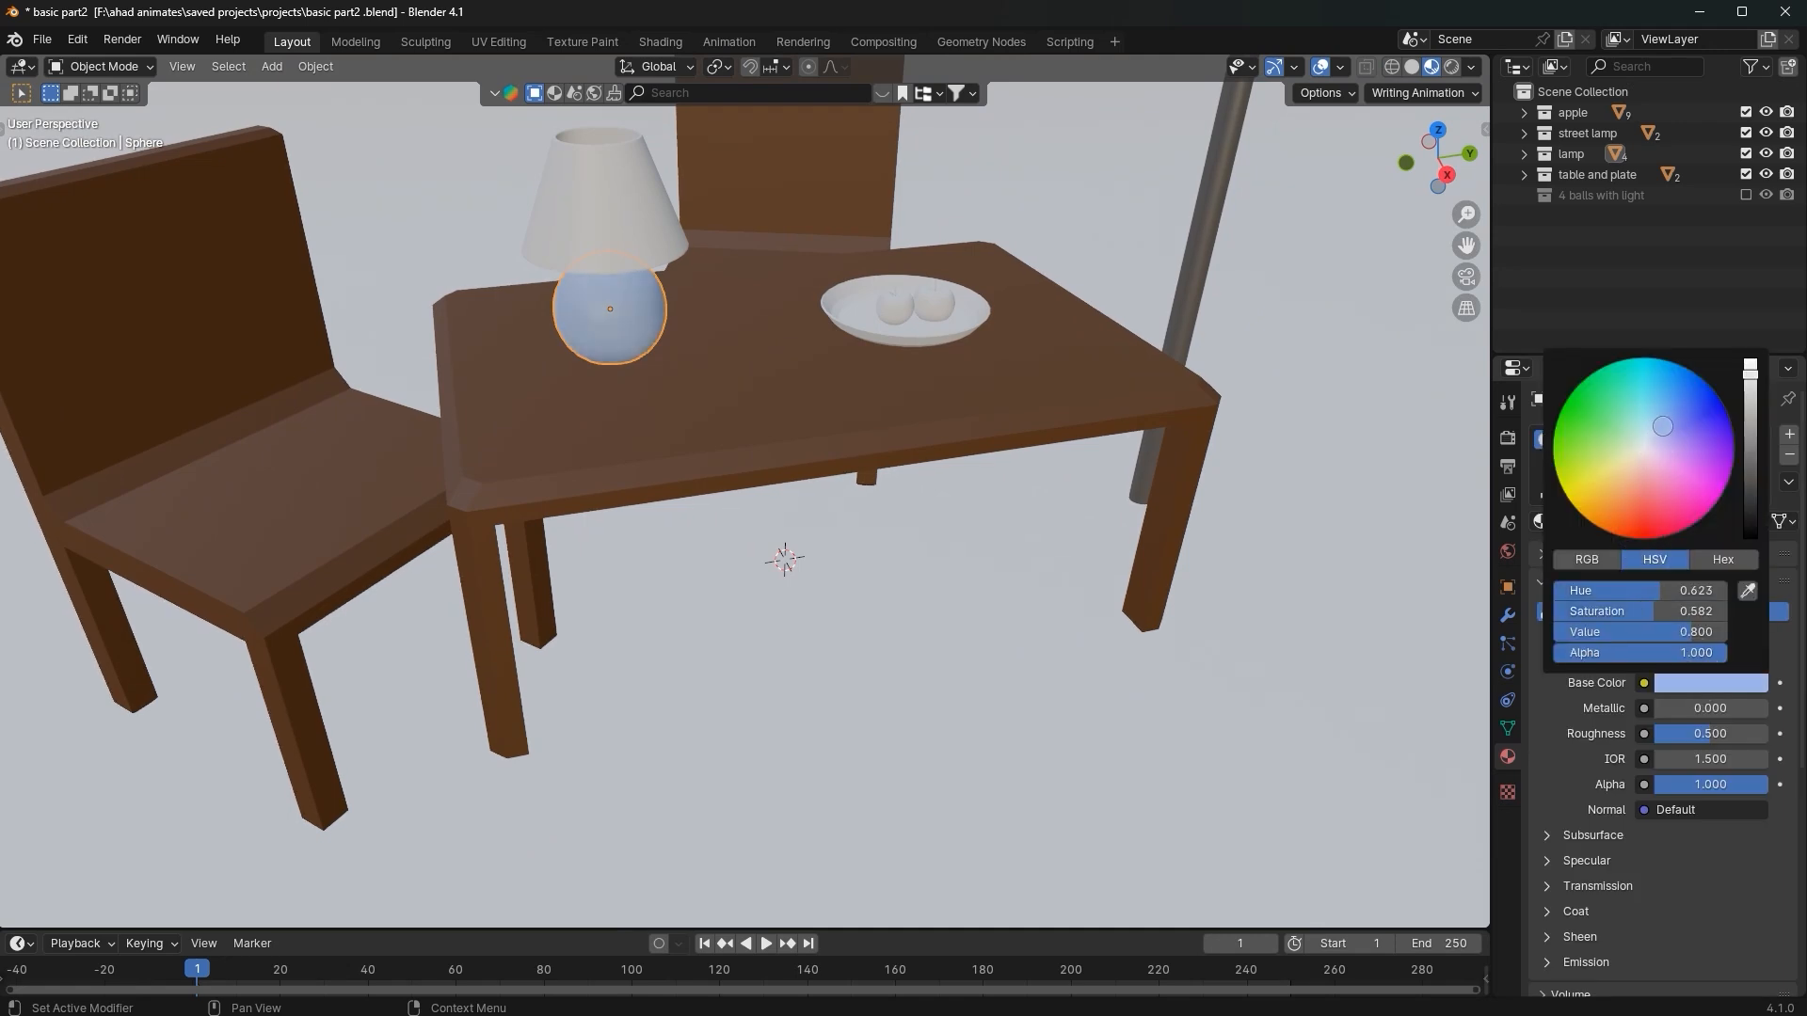
Step: Set the lamp base material to metallic about 0.254 and roughness about 0.287, and darken its base colour to a deep blue
left_click_drag(1671, 735, 1676, 733)
middle_click_drag(1223, 499, 1295, 828, "shift")
scroll(1217, 726, "up", 2)
middle_click_drag(1217, 726, 1221, 659)
scroll(1222, 659, "up", 2)
mouse_move(1721, 708)
left_mouse_down()
mouse_move(1761, 708)
mouse_move(1716, 733)
left_mouse_up()
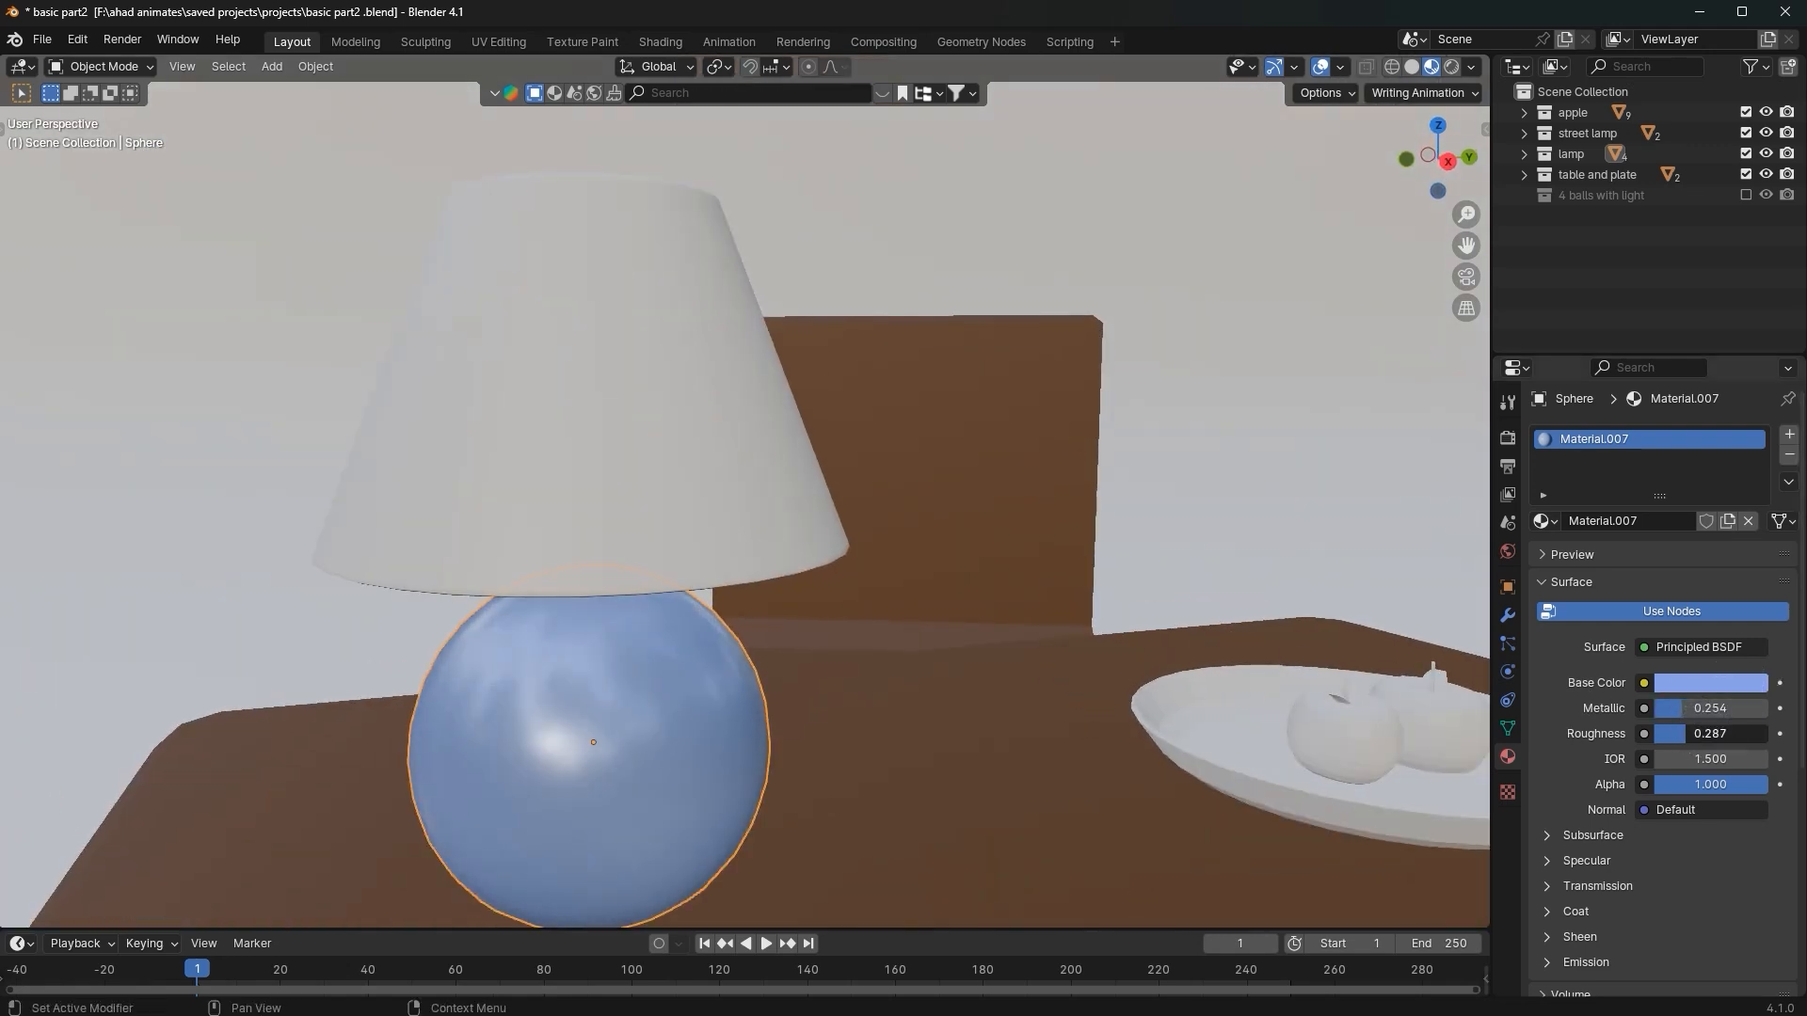
left_click(1706, 683)
left_click_drag(1750, 414, 1750, 453)
Step: Assign the grey metallic Material.001 to the table lamp's stem between the base and the shade
middle_click_drag(1070, 516, 721, 348)
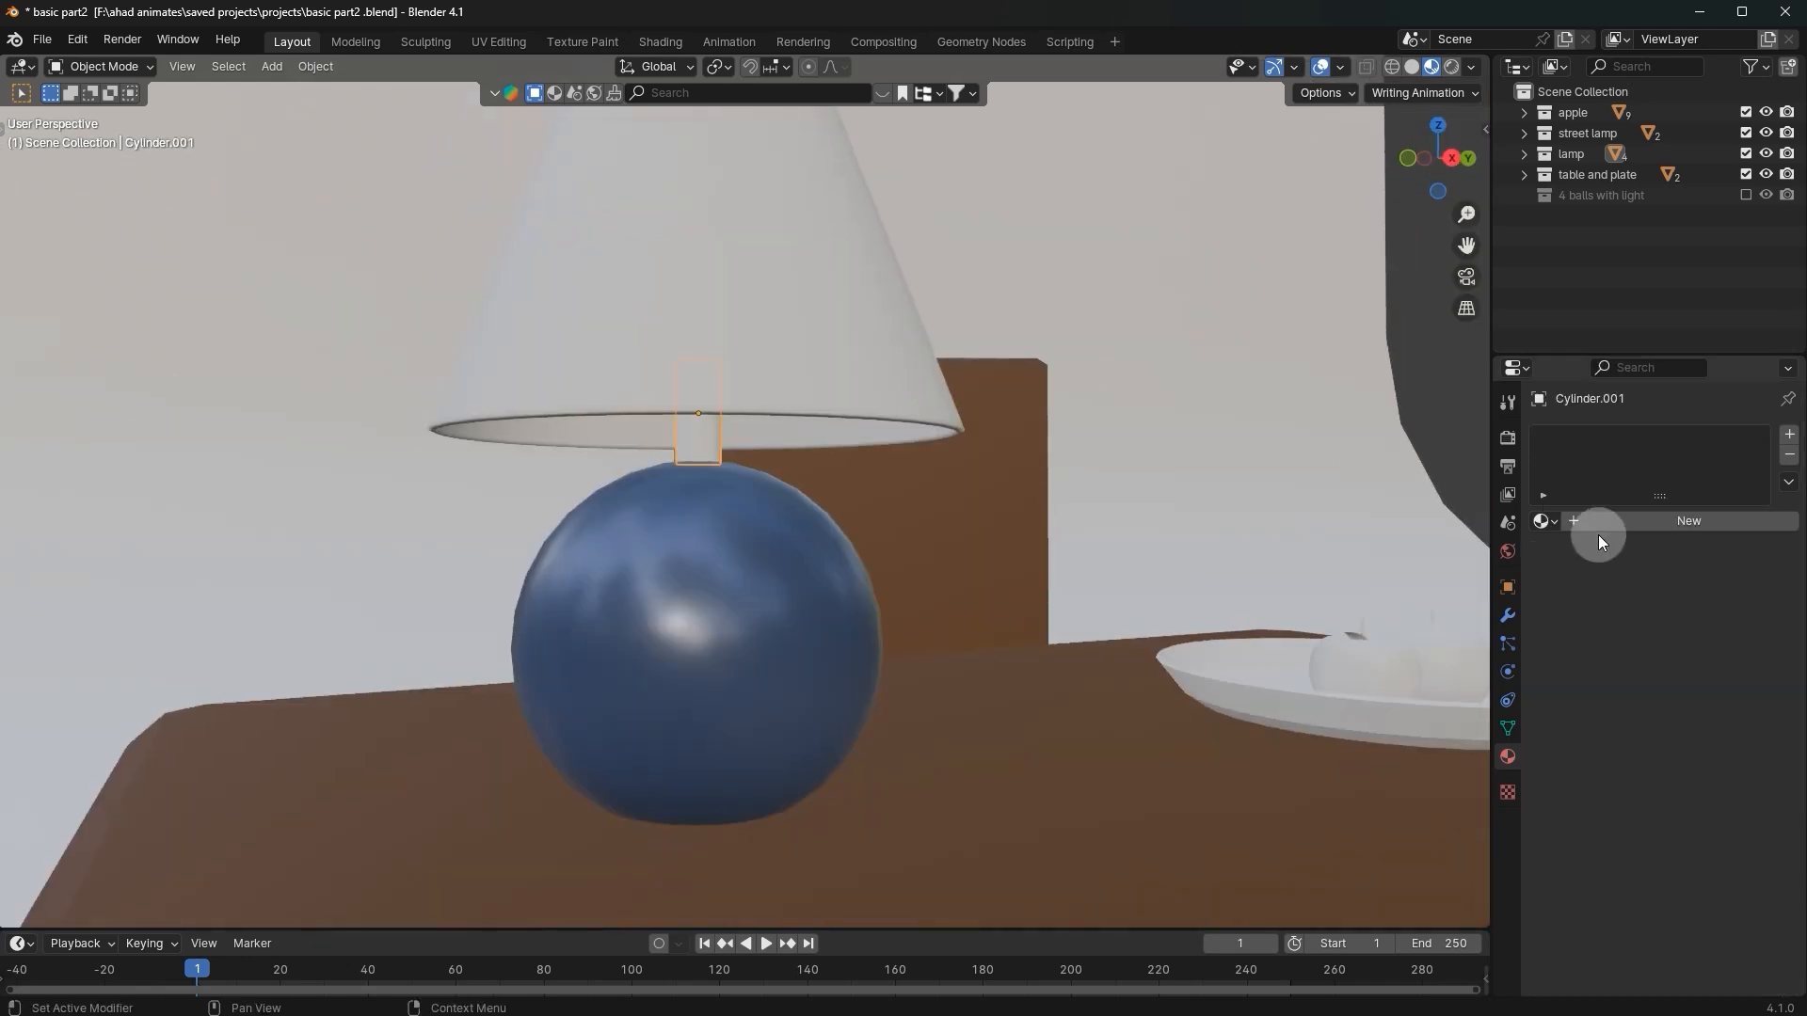
left_click(1543, 520)
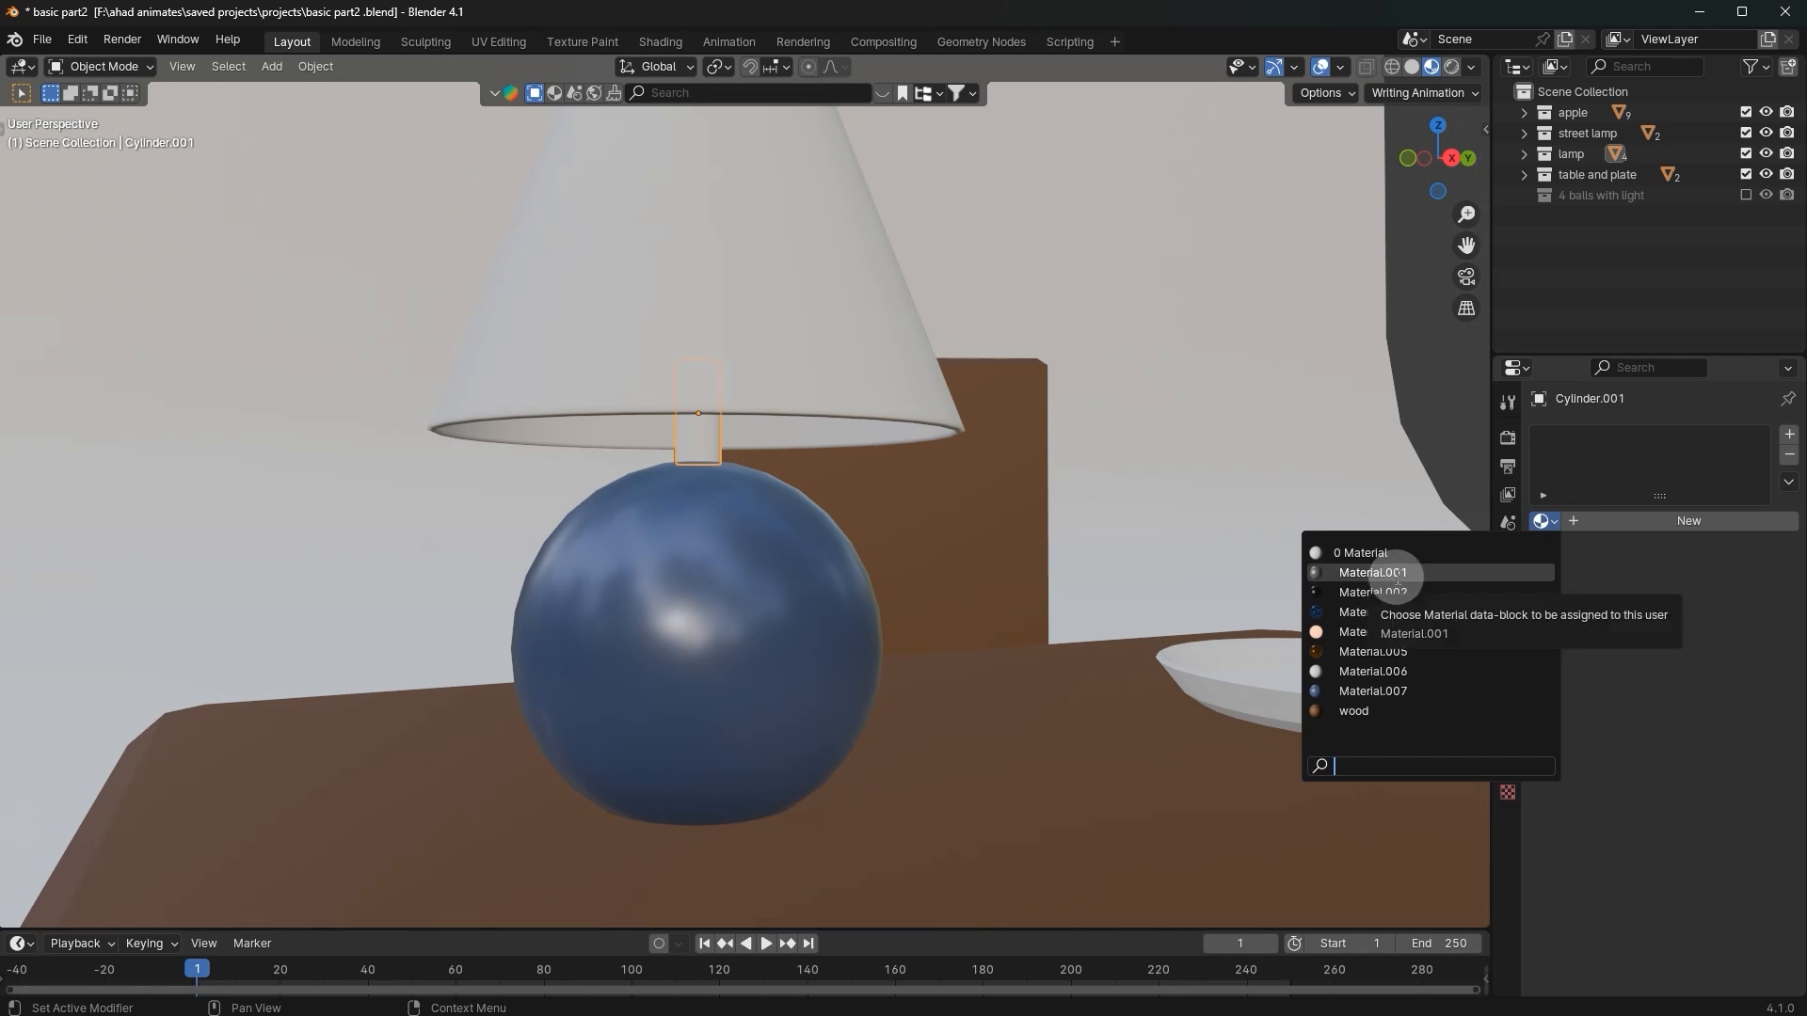
left_click(1396, 575)
Step: Give the lampshade a new material with a warm beige base colour, transmission weight 0.402 and roughness about 0.566
middle_click_drag(782, 468, 771, 456)
left_click(766, 347)
left_click(1673, 523)
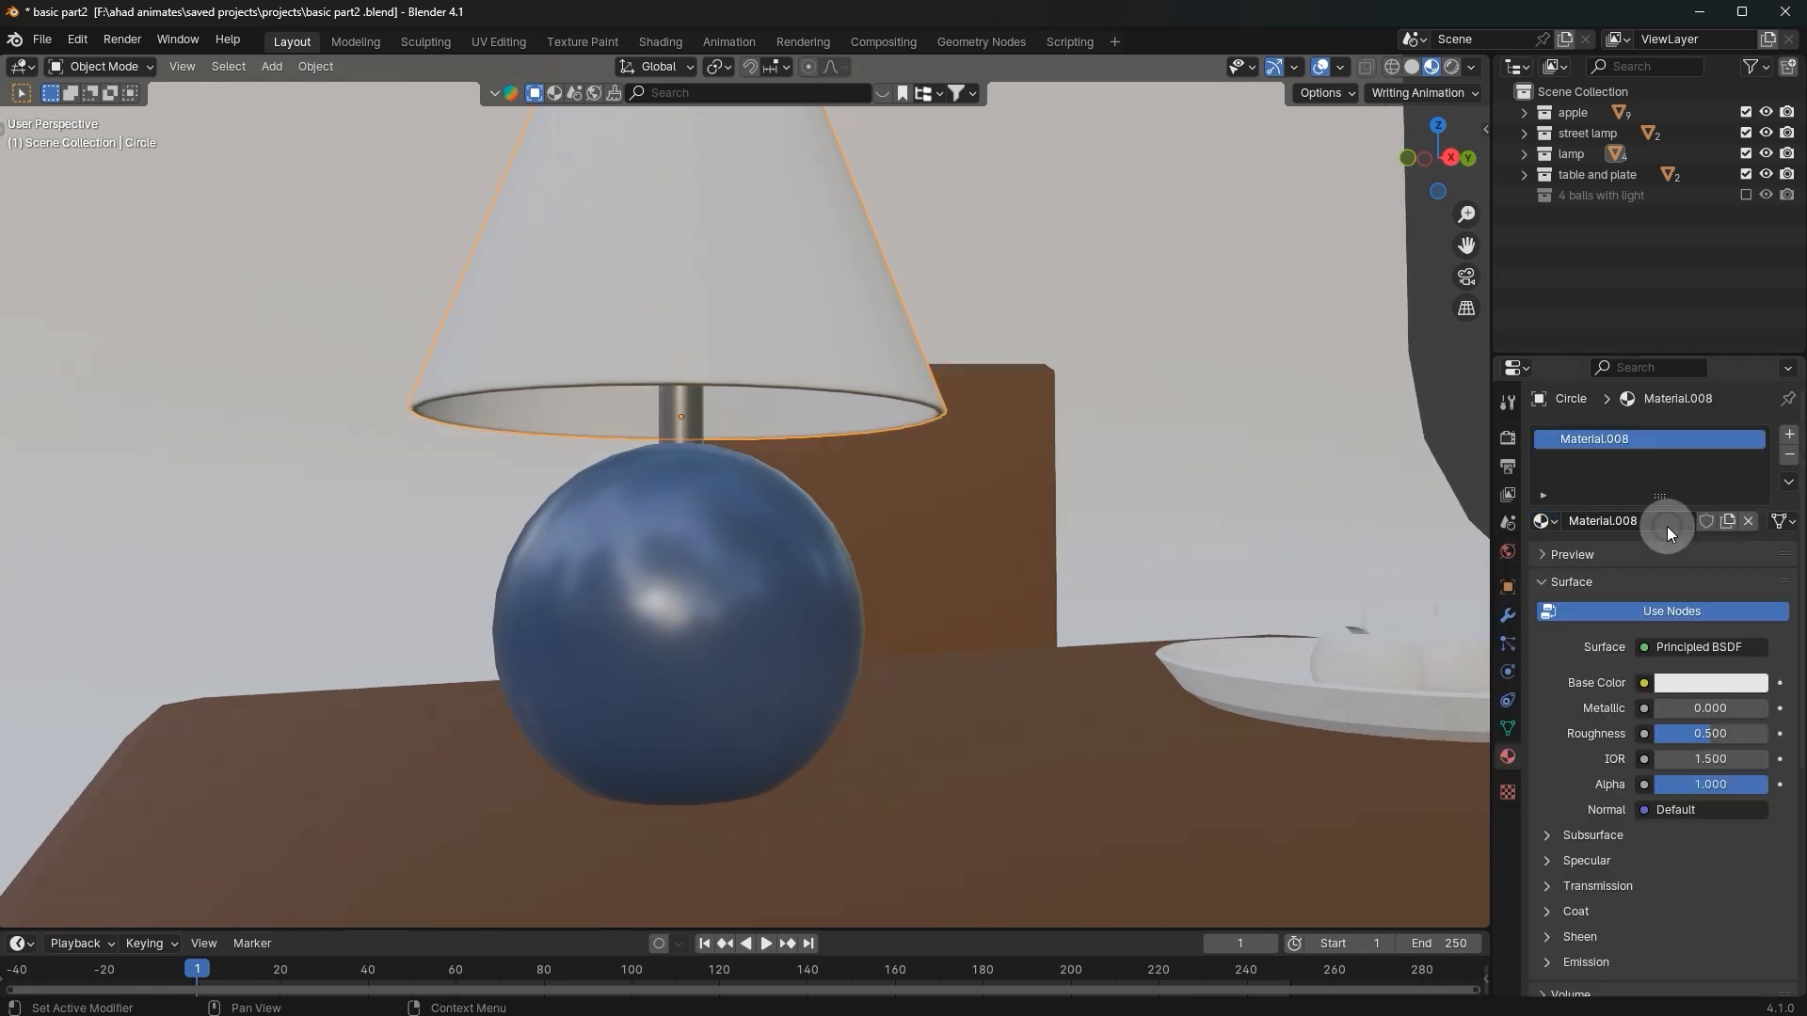
left_click_drag(1677, 911, 1696, 911)
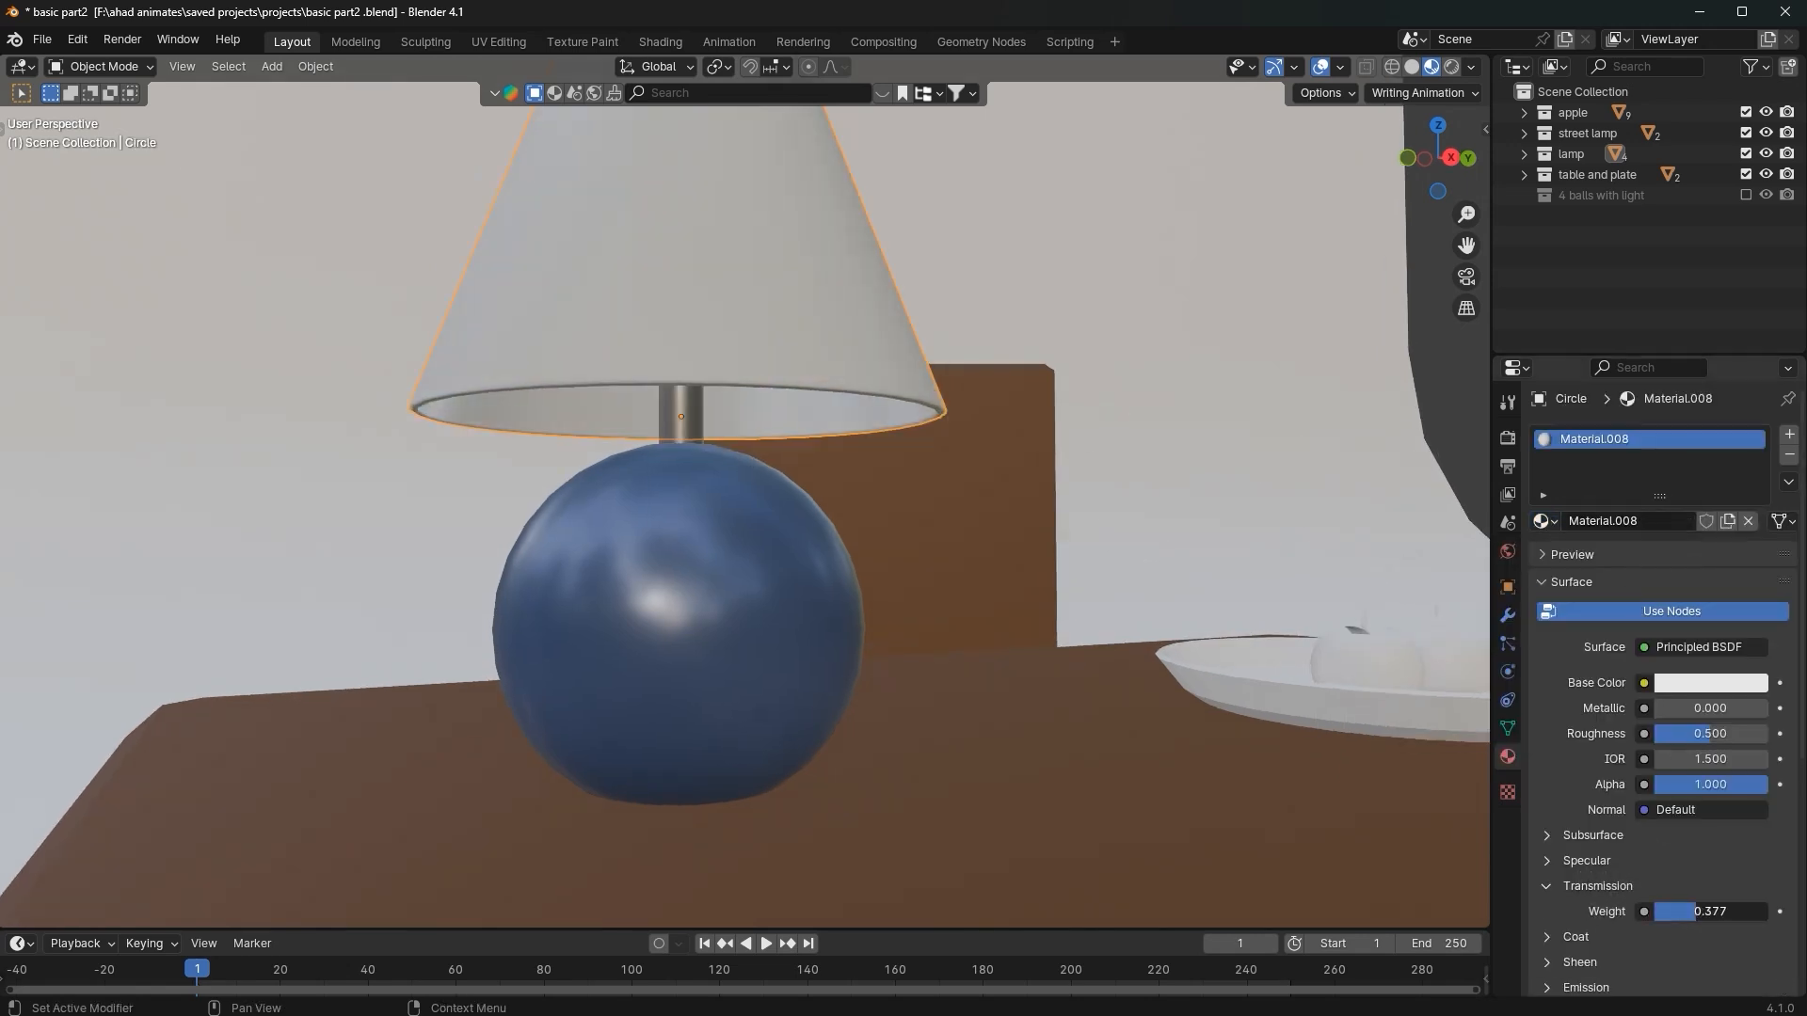
left_click(1703, 687)
left_click(1626, 474)
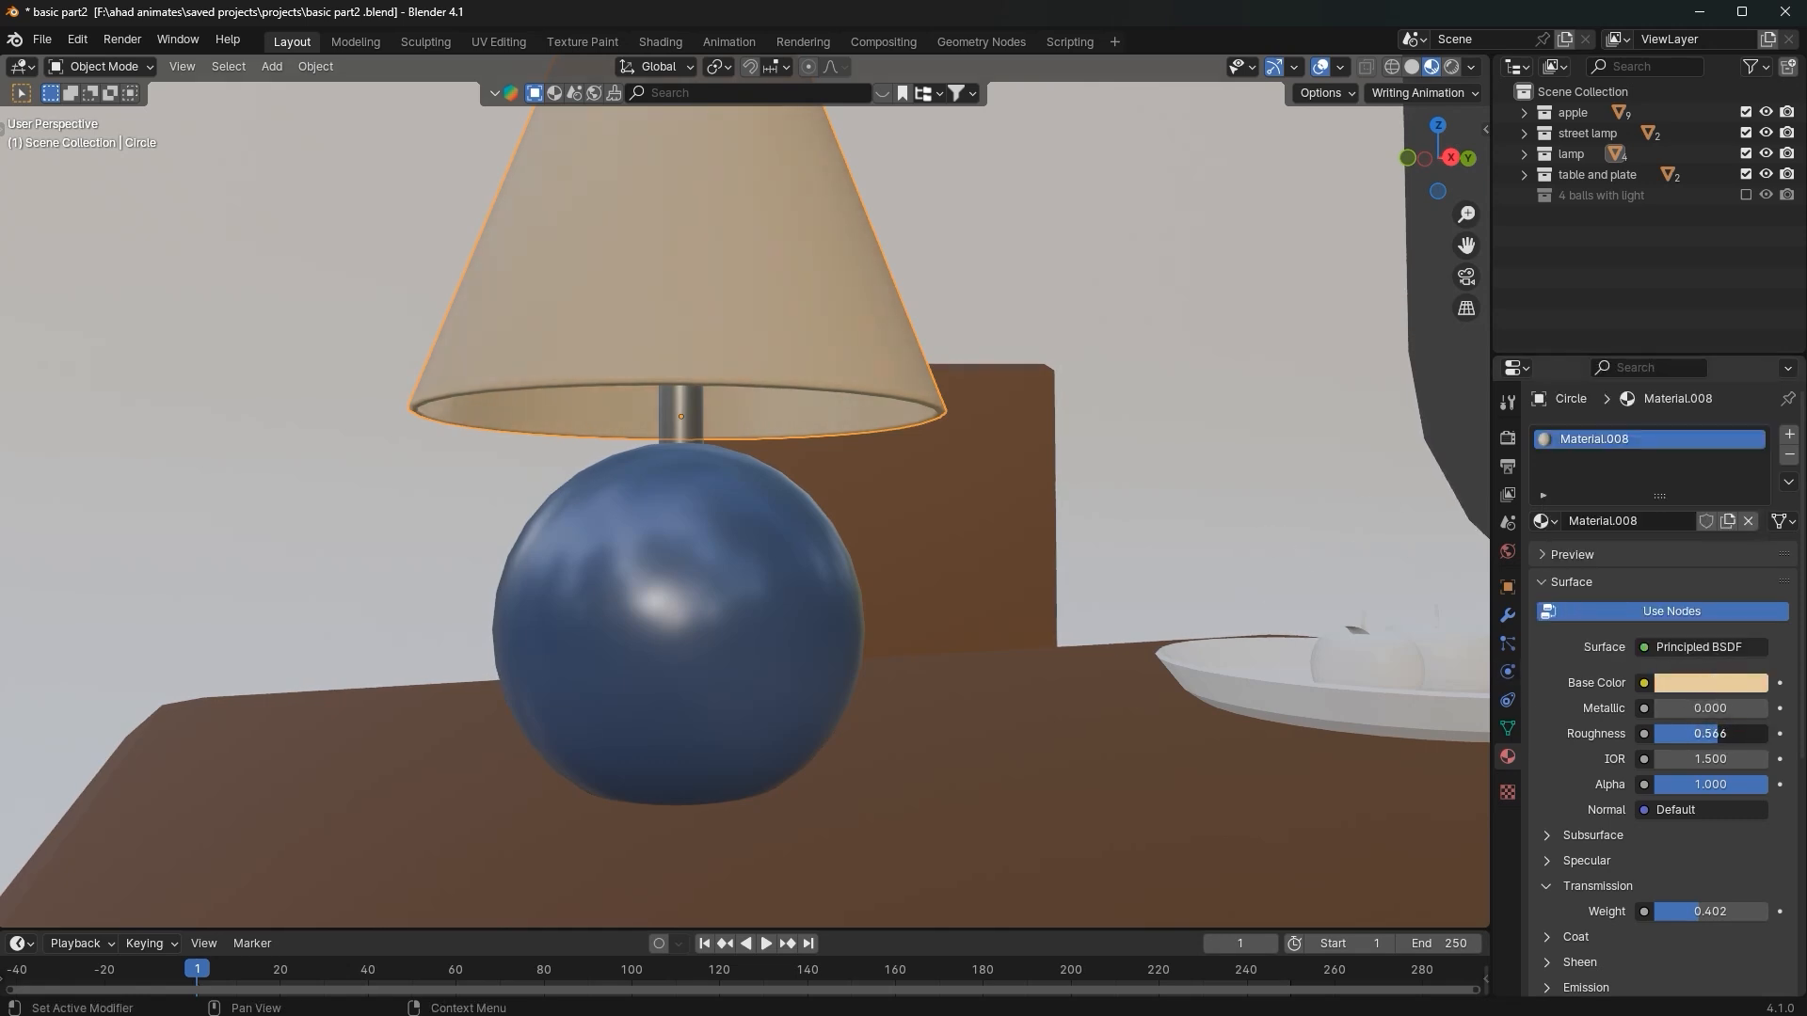
Step: Add a new material to the bulb inside the lampshade with emission strength 20 and a slightly warm emission colour
middle_click_drag(608, 478, 644, 428)
left_click(751, 188)
middle_click_drag(753, 189, 772, 280)
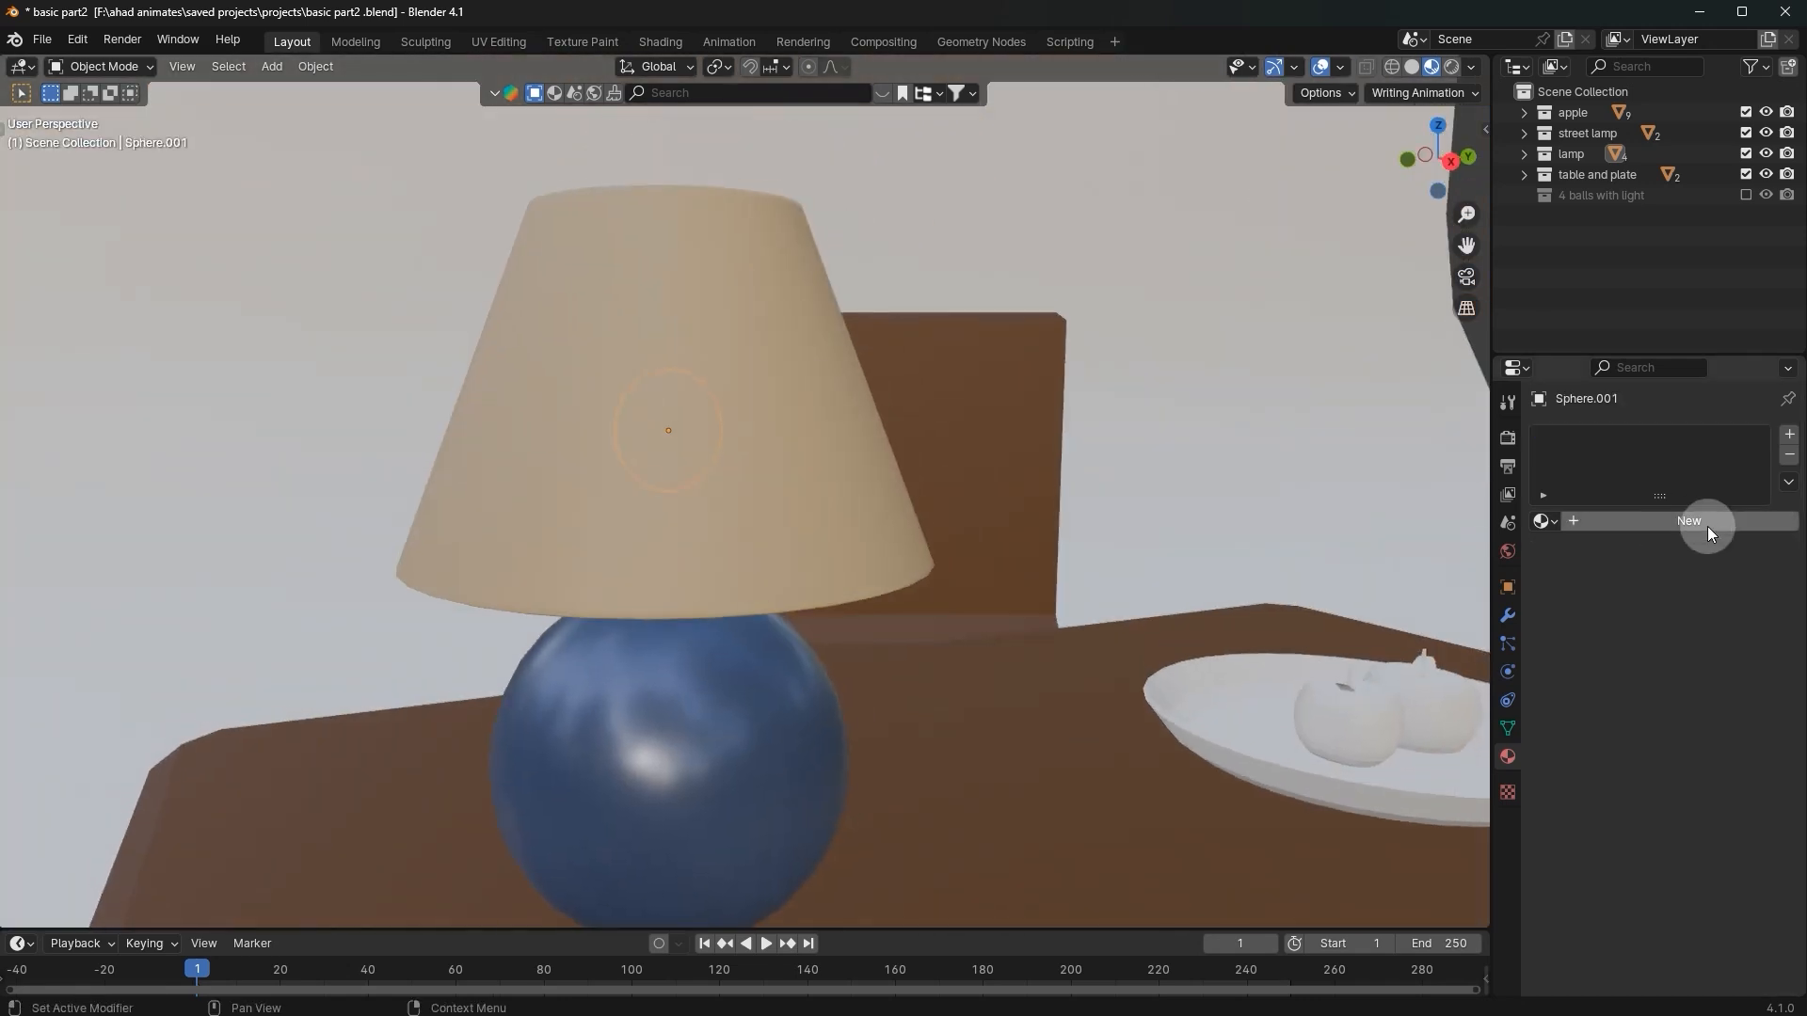
left_click(1707, 523)
scroll(1639, 753, "down", 3)
left_click(1622, 801)
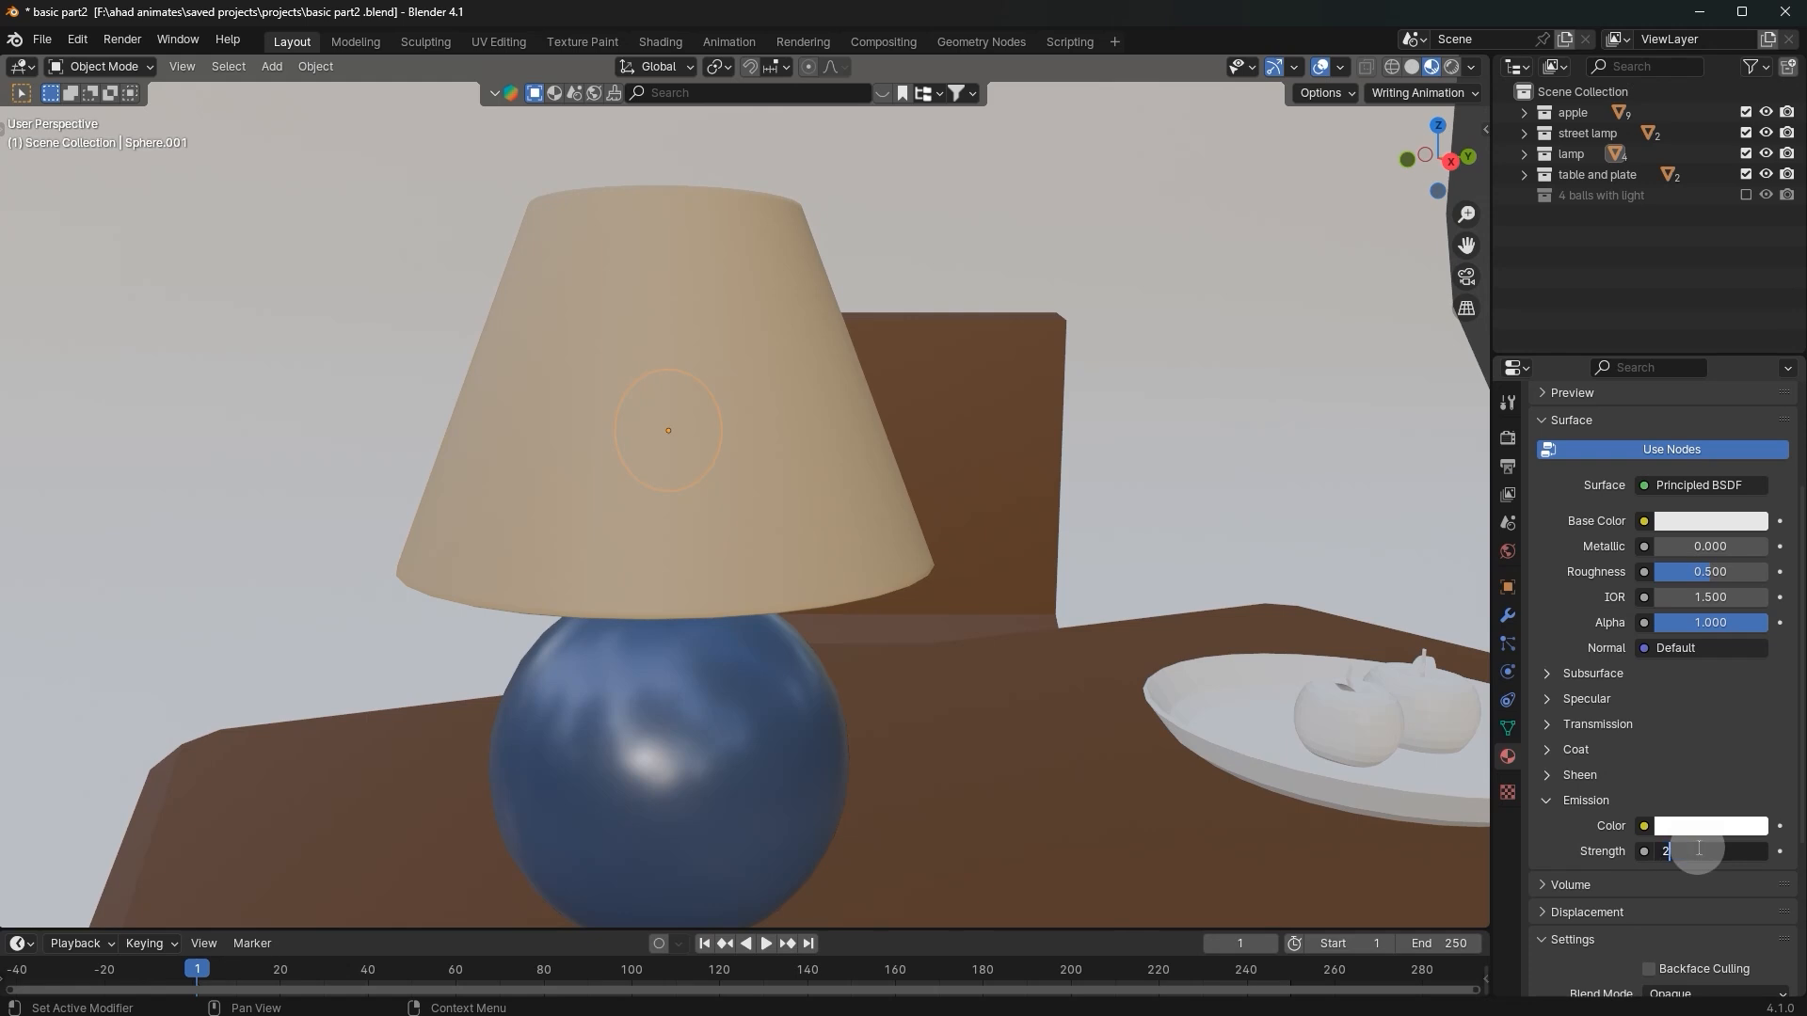
left_click(1694, 826)
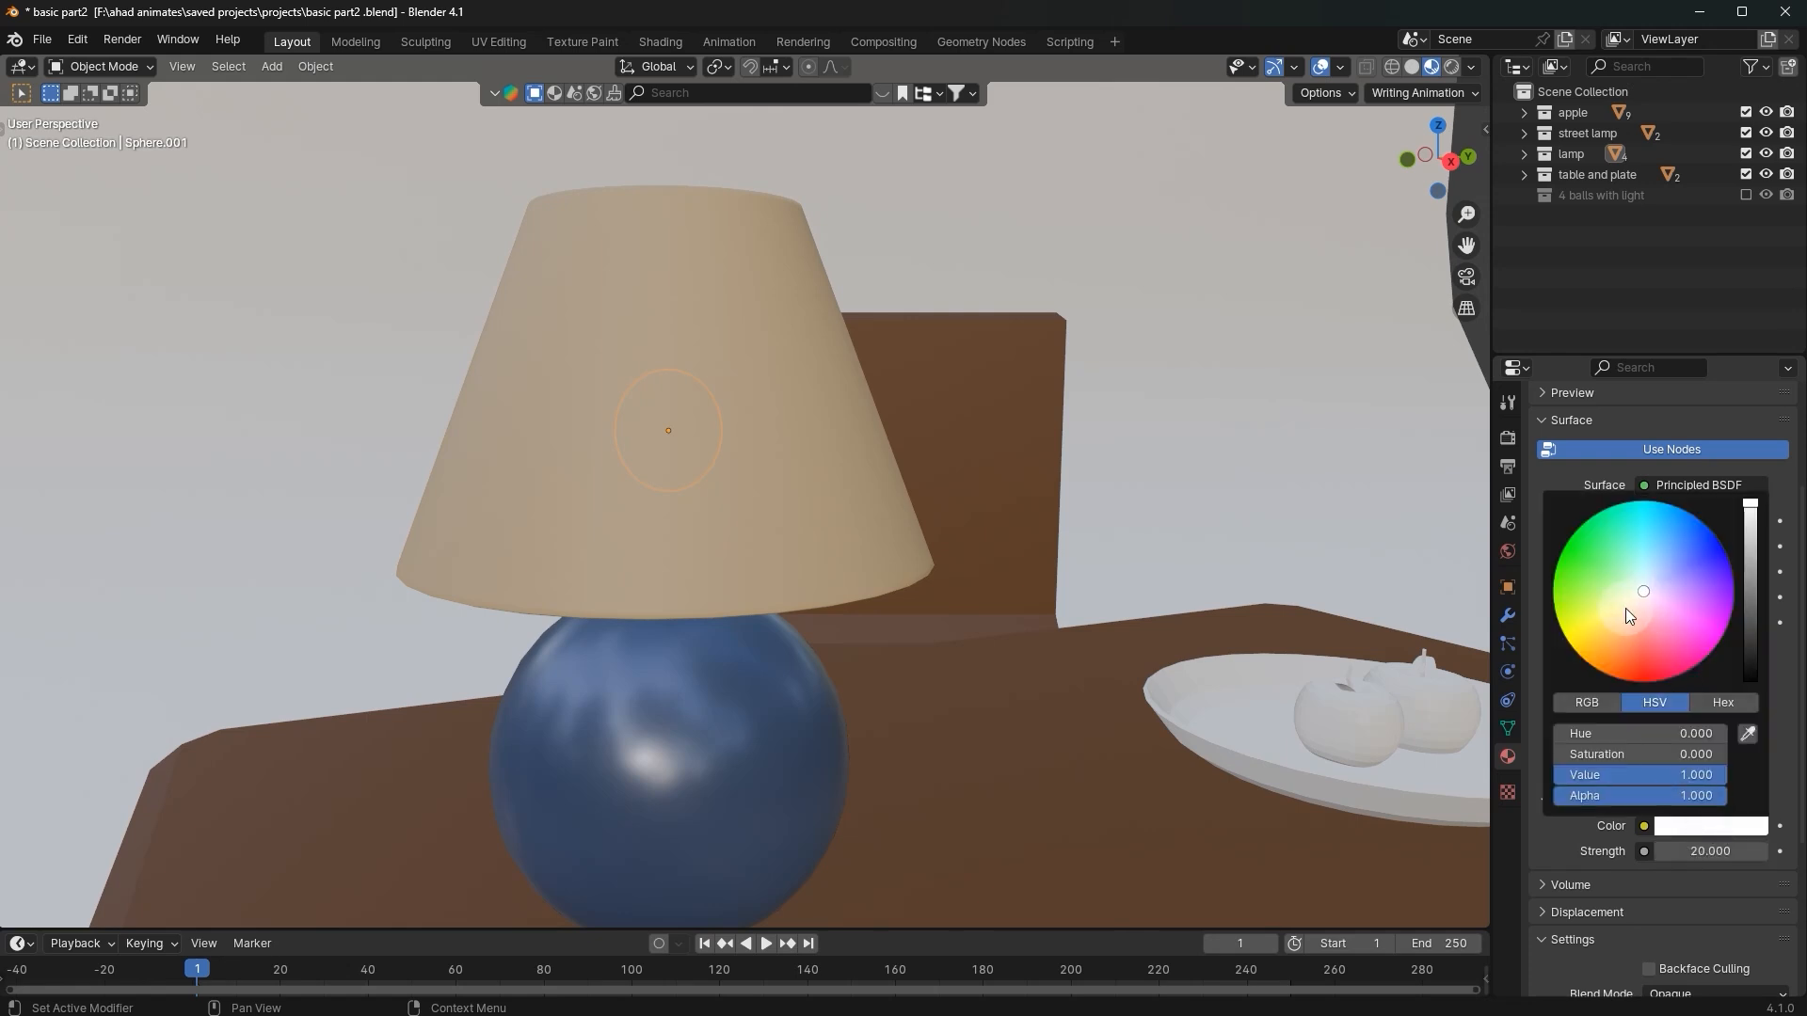
left_click(1628, 613)
Step: Try Shade Smooth and Shade Smooth by Angle on the plate under the apples
scroll(1098, 562, "down", 6)
middle_click_drag(1097, 563, 1054, 598)
scroll(1071, 715, "up", 3)
left_click(1073, 740)
middle_click_drag(1121, 680, 1099, 574)
right_click(1097, 573)
left_click(1098, 573)
scroll(1097, 573, "up", 2)
right_click(1097, 573)
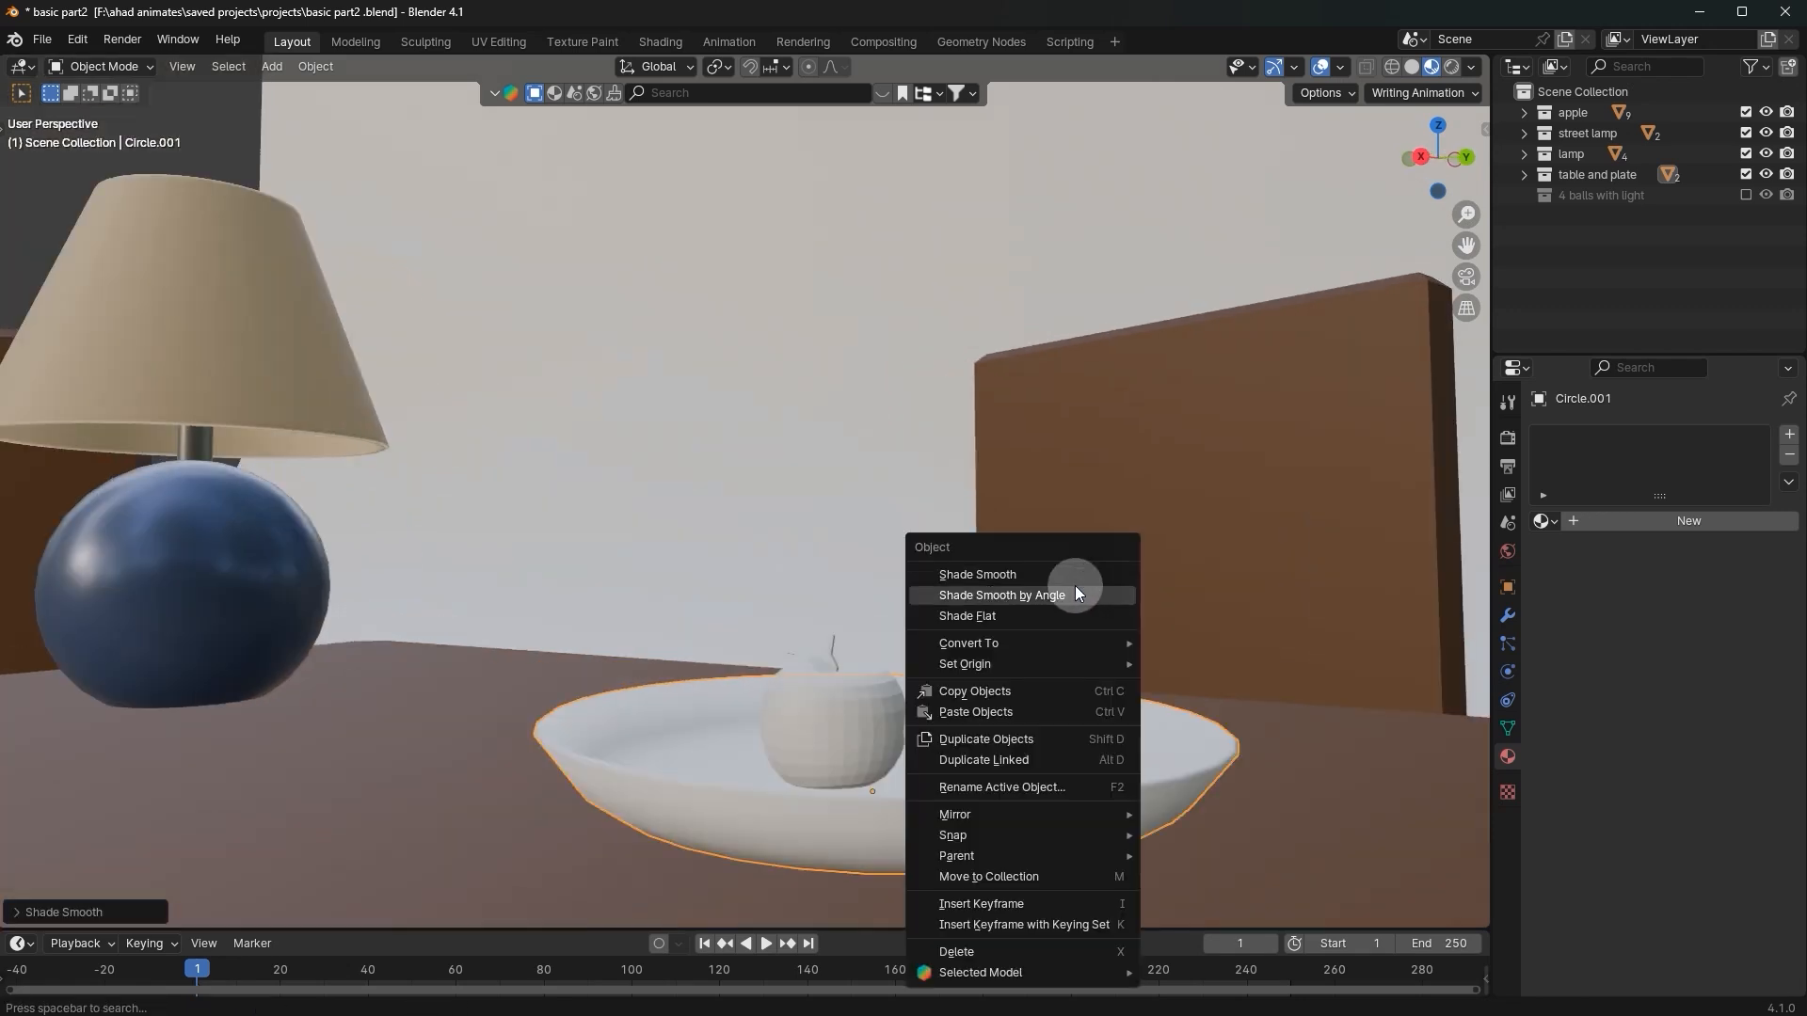
left_click(1074, 585)
Step: Apply Shade Flat to the plate
scroll(1074, 586, "up", 2)
middle_click_drag(1075, 585, 1056, 574)
scroll(1054, 573, "down", 3)
scroll(1056, 572, "up", 3)
right_click(1057, 572)
left_click(1030, 602)
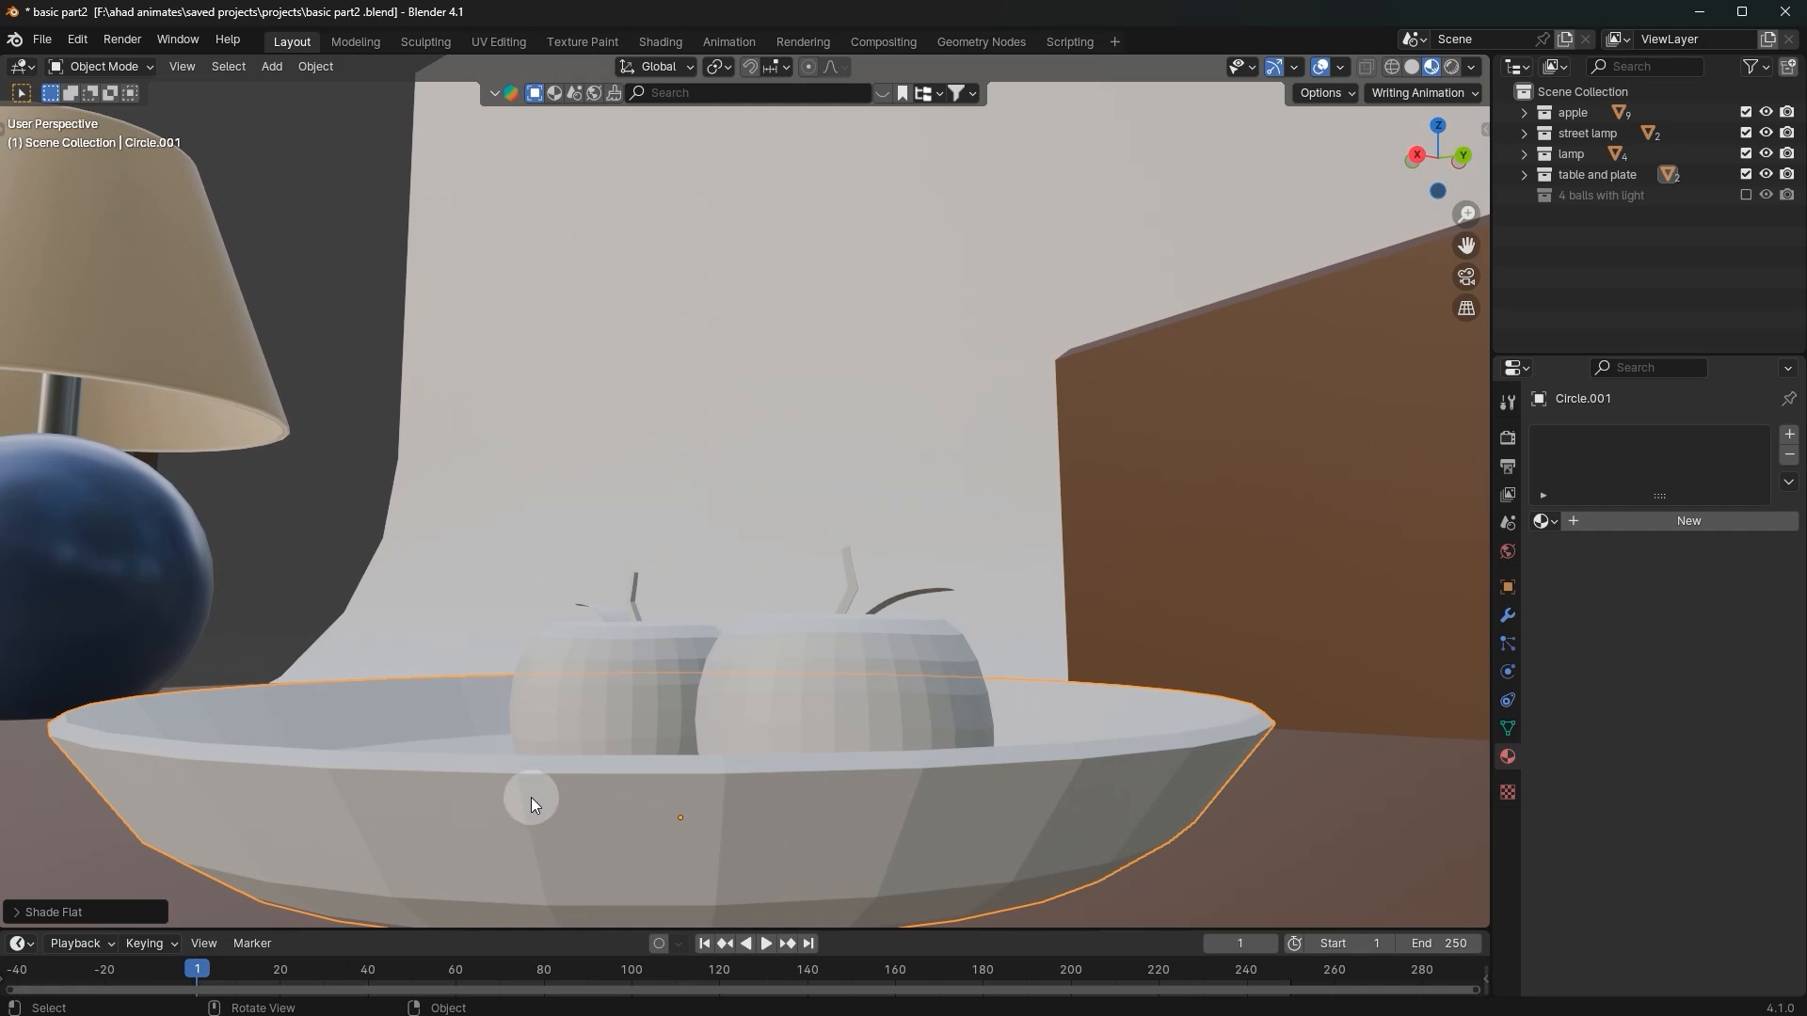
Step: Apply Shade Smooth to both apples on the plate
left_click(812, 686)
right_click(603, 601)
left_click(602, 595)
left_click(817, 661)
right_click(771, 602)
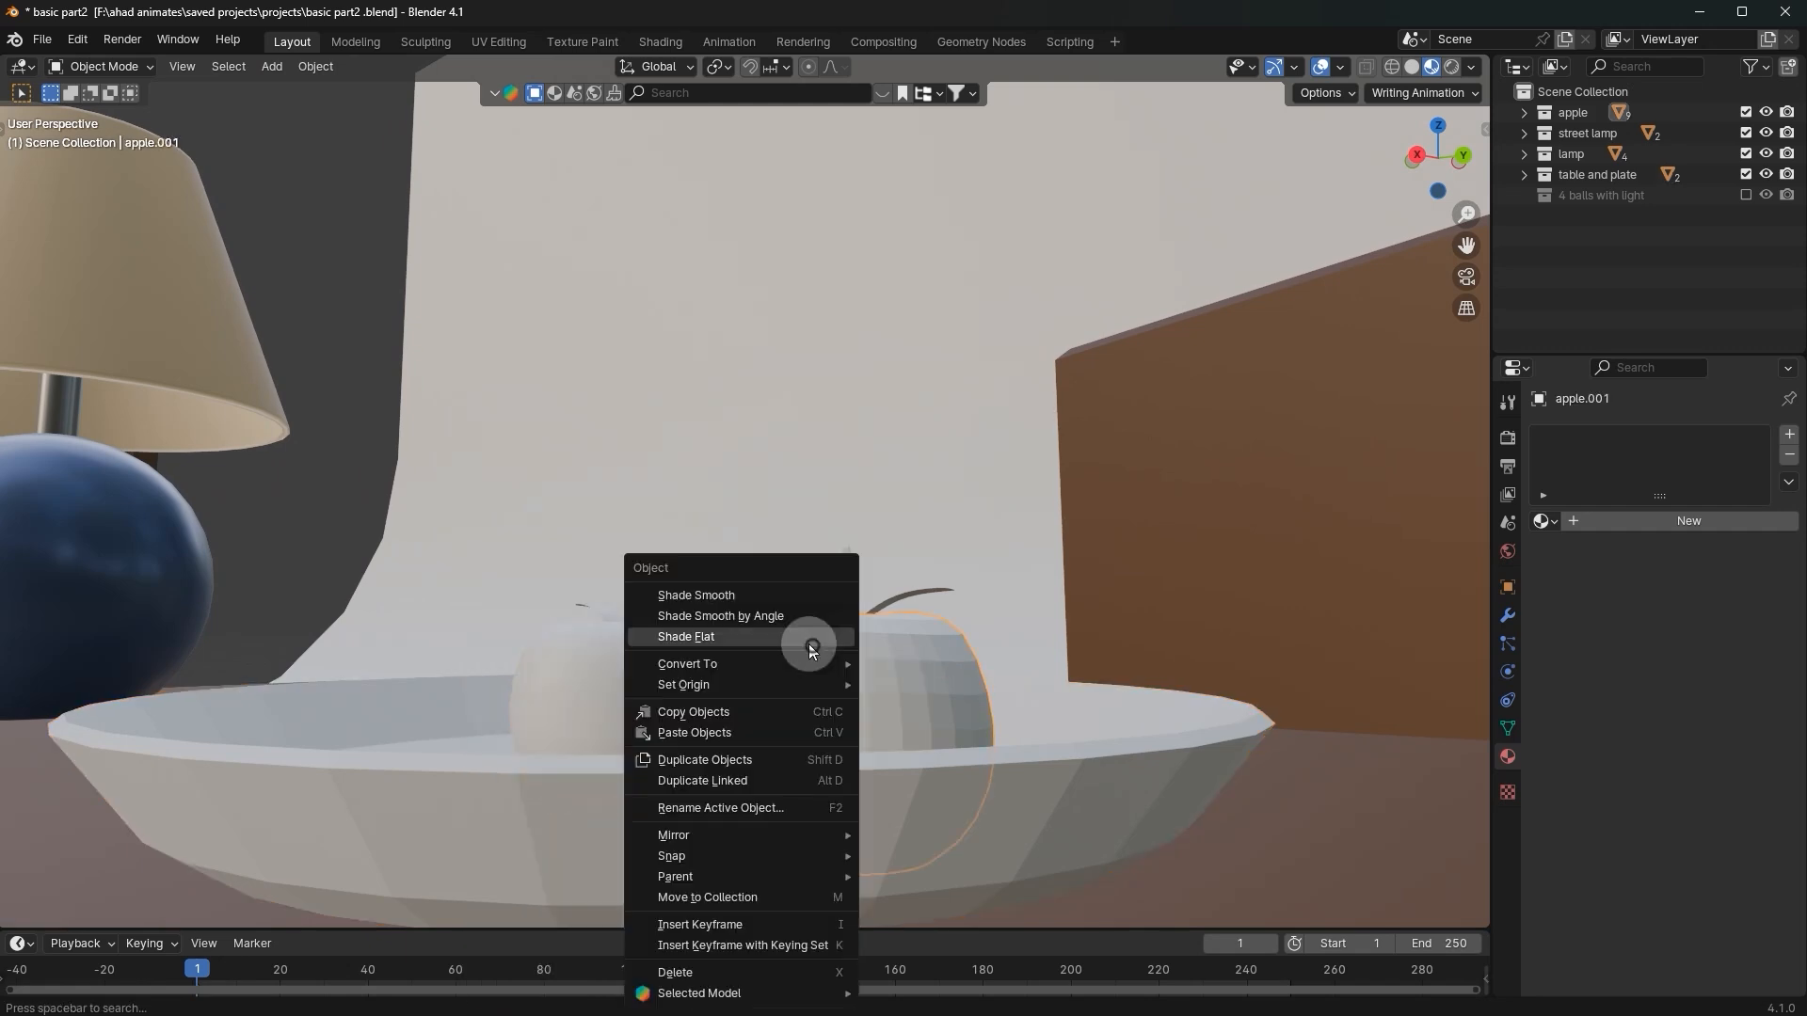
left_click(771, 597)
Step: Try Shade Smooth by Angle on the plate under the apples
left_click(889, 817)
right_click(838, 748)
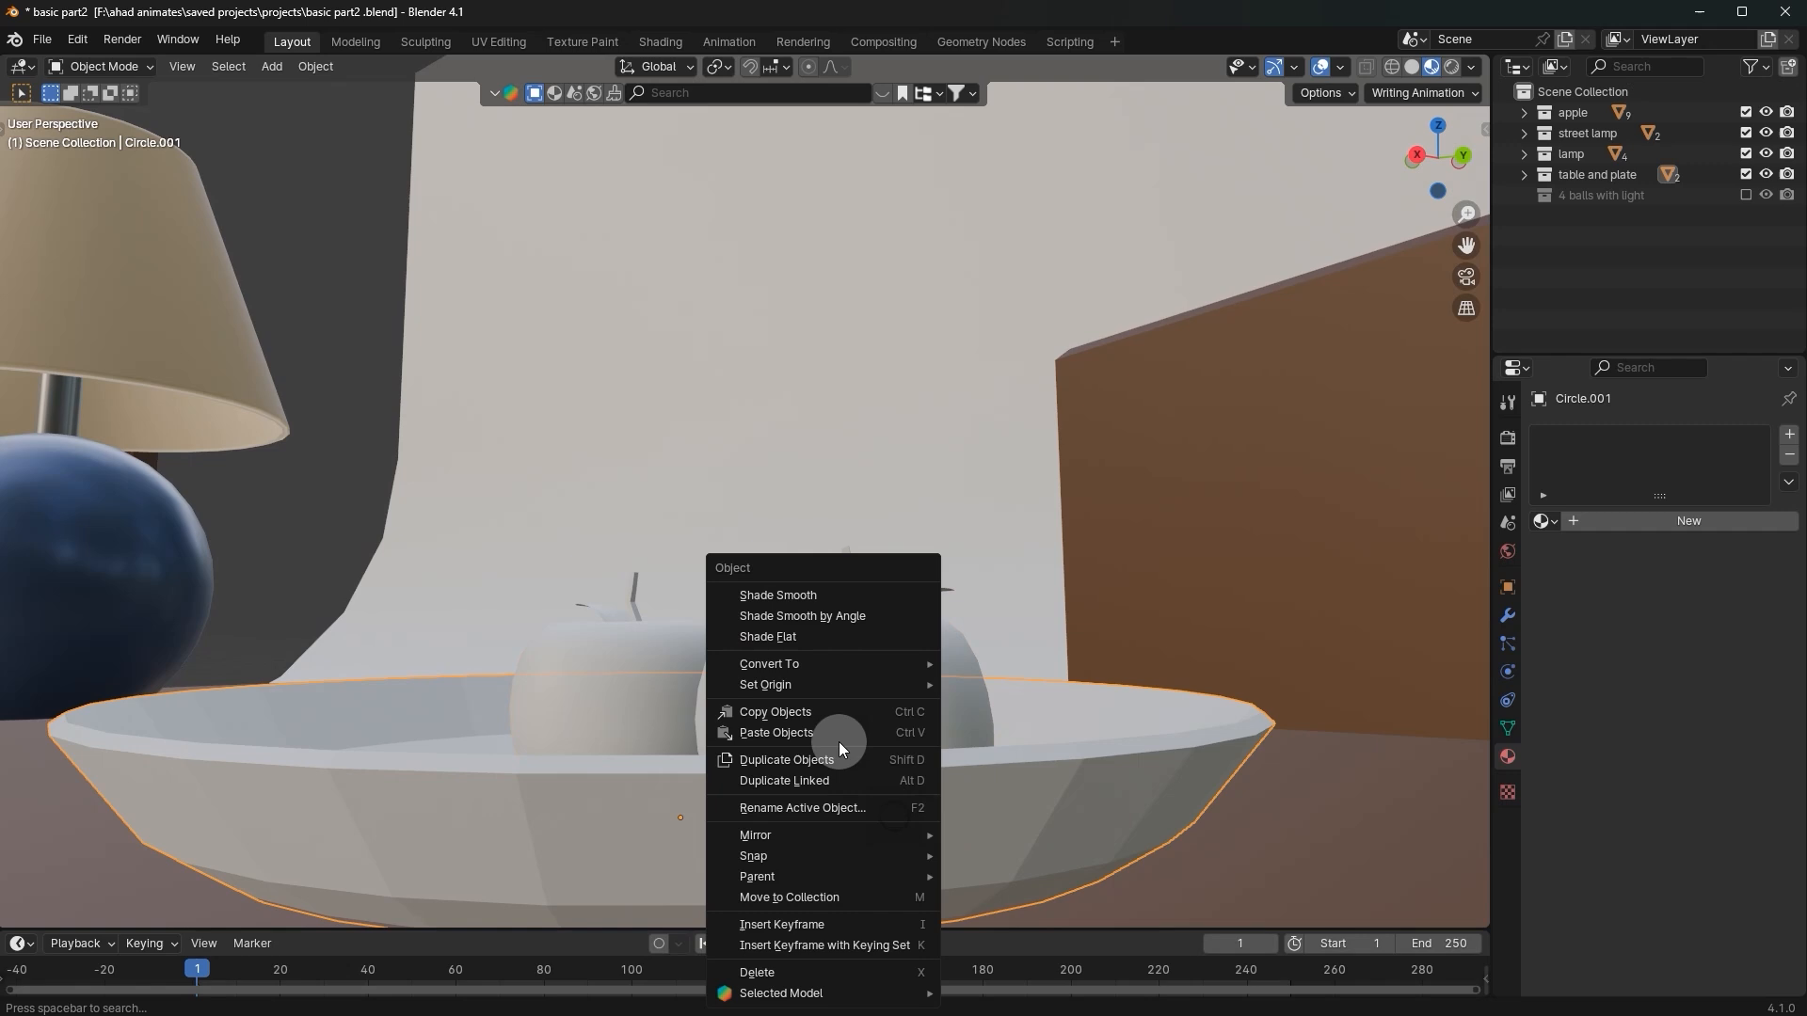
left_click(817, 616)
scroll(1098, 602, "down", 3)
mouse_move(1097, 602)
middle_mouse_down()
mouse_move(1075, 574)
mouse_move(1091, 607)
mouse_move(1083, 588)
middle_mouse_up()
scroll(1091, 607, "up", 3)
Step: Assign the existing metallic Material.001 to the plate
left_click(1544, 520)
left_click(1474, 576)
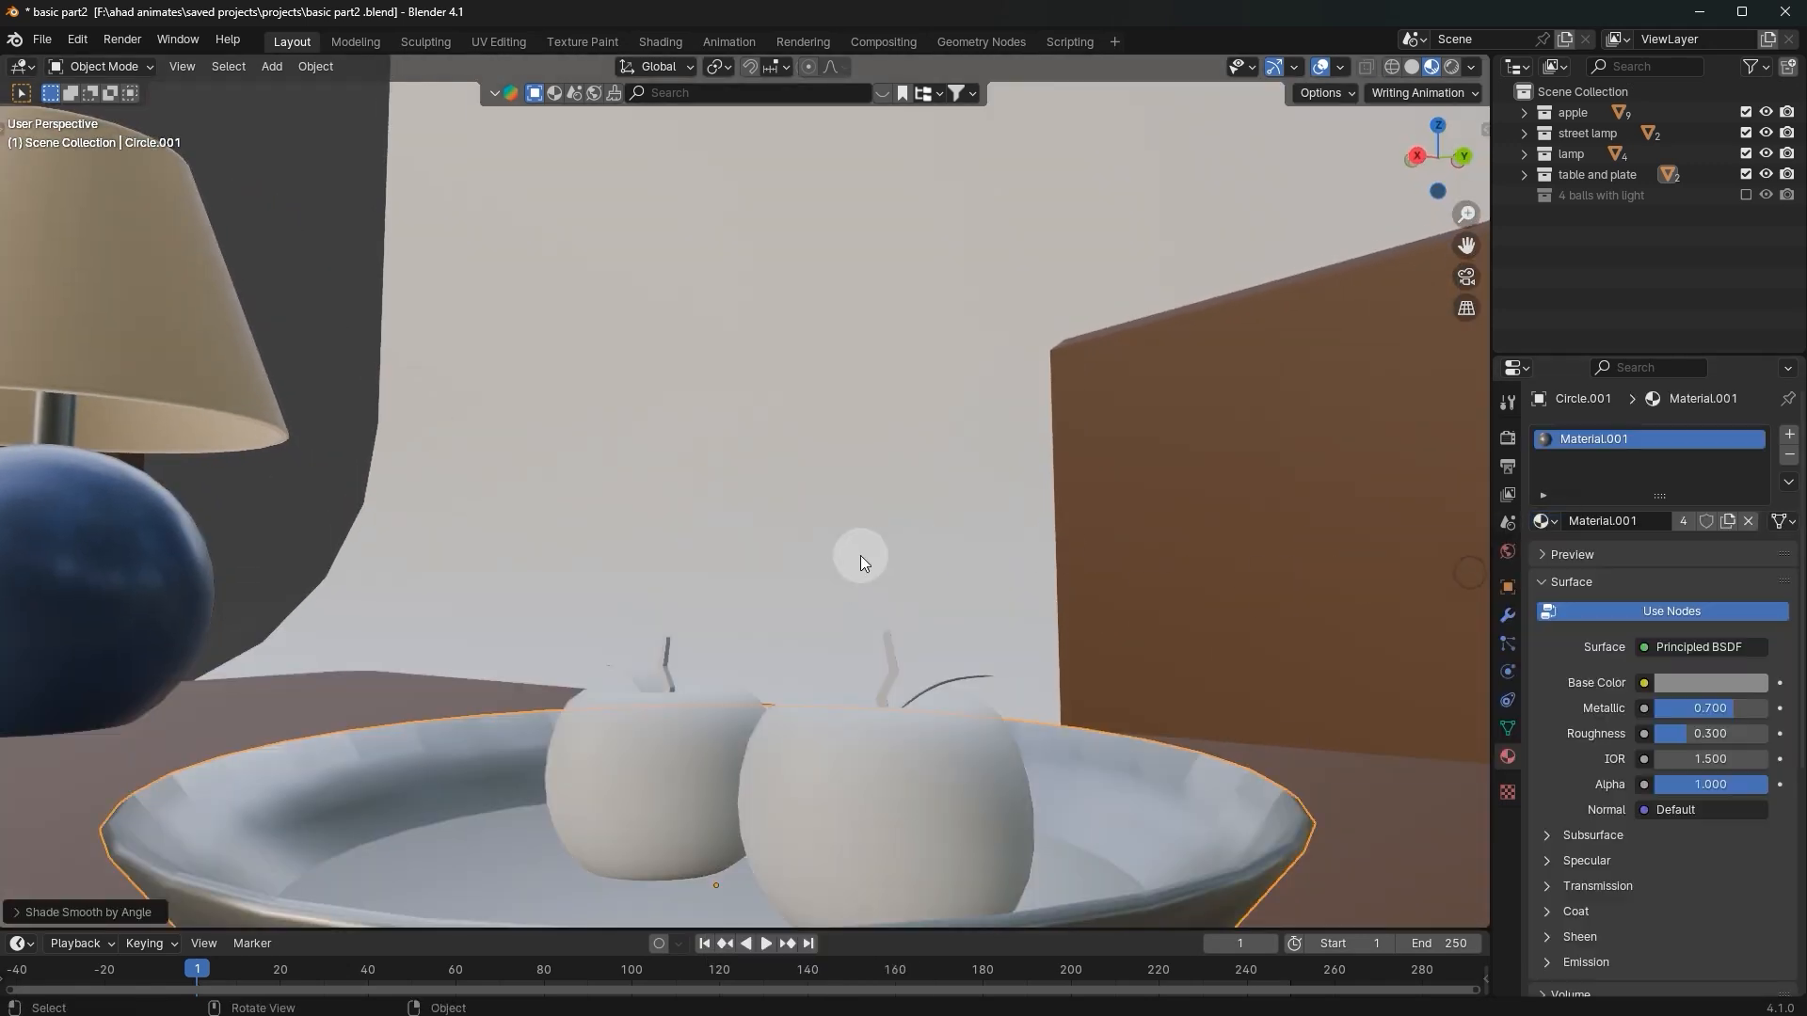
scroll(860, 555, "down", 4)
scroll(856, 604, "up", 2)
scroll(850, 569, "up", 2)
Step: Return the plate to Shade Flat
right_click(928, 587)
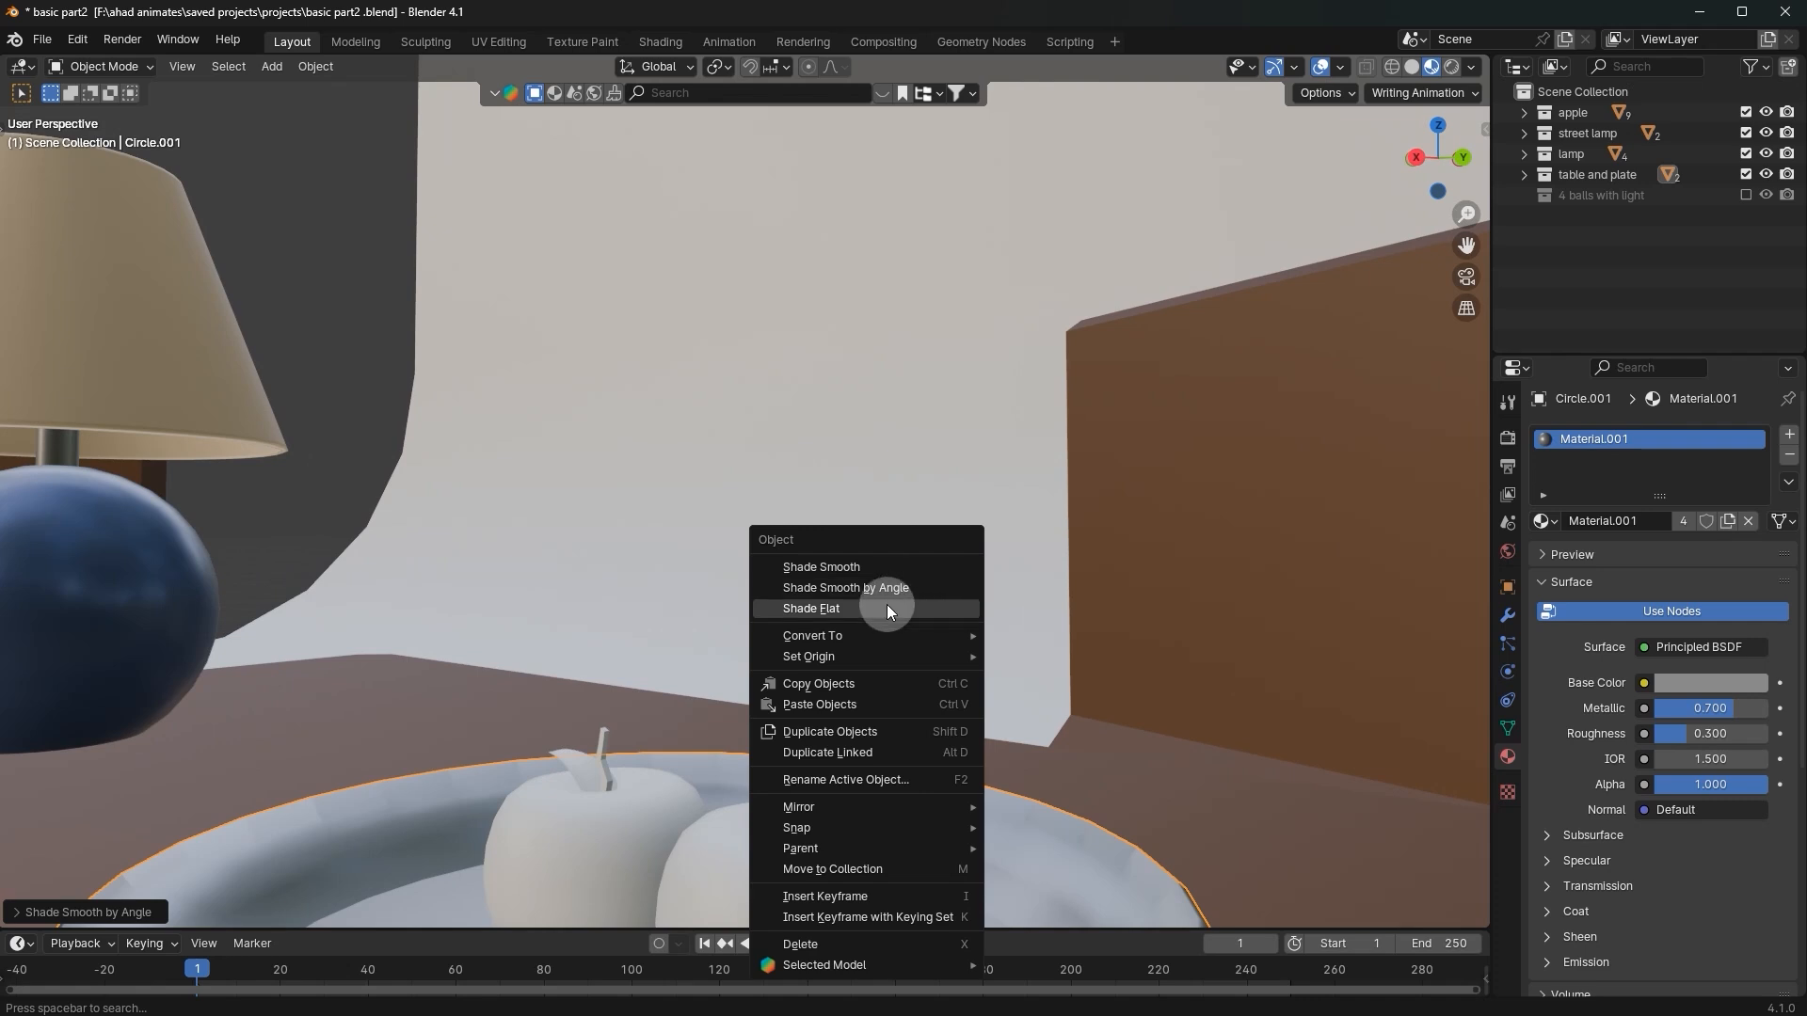
left_click(886, 609)
scroll(882, 604, "down", 3)
scroll(862, 595, "up", 3)
middle_click_drag(879, 600, 882, 596)
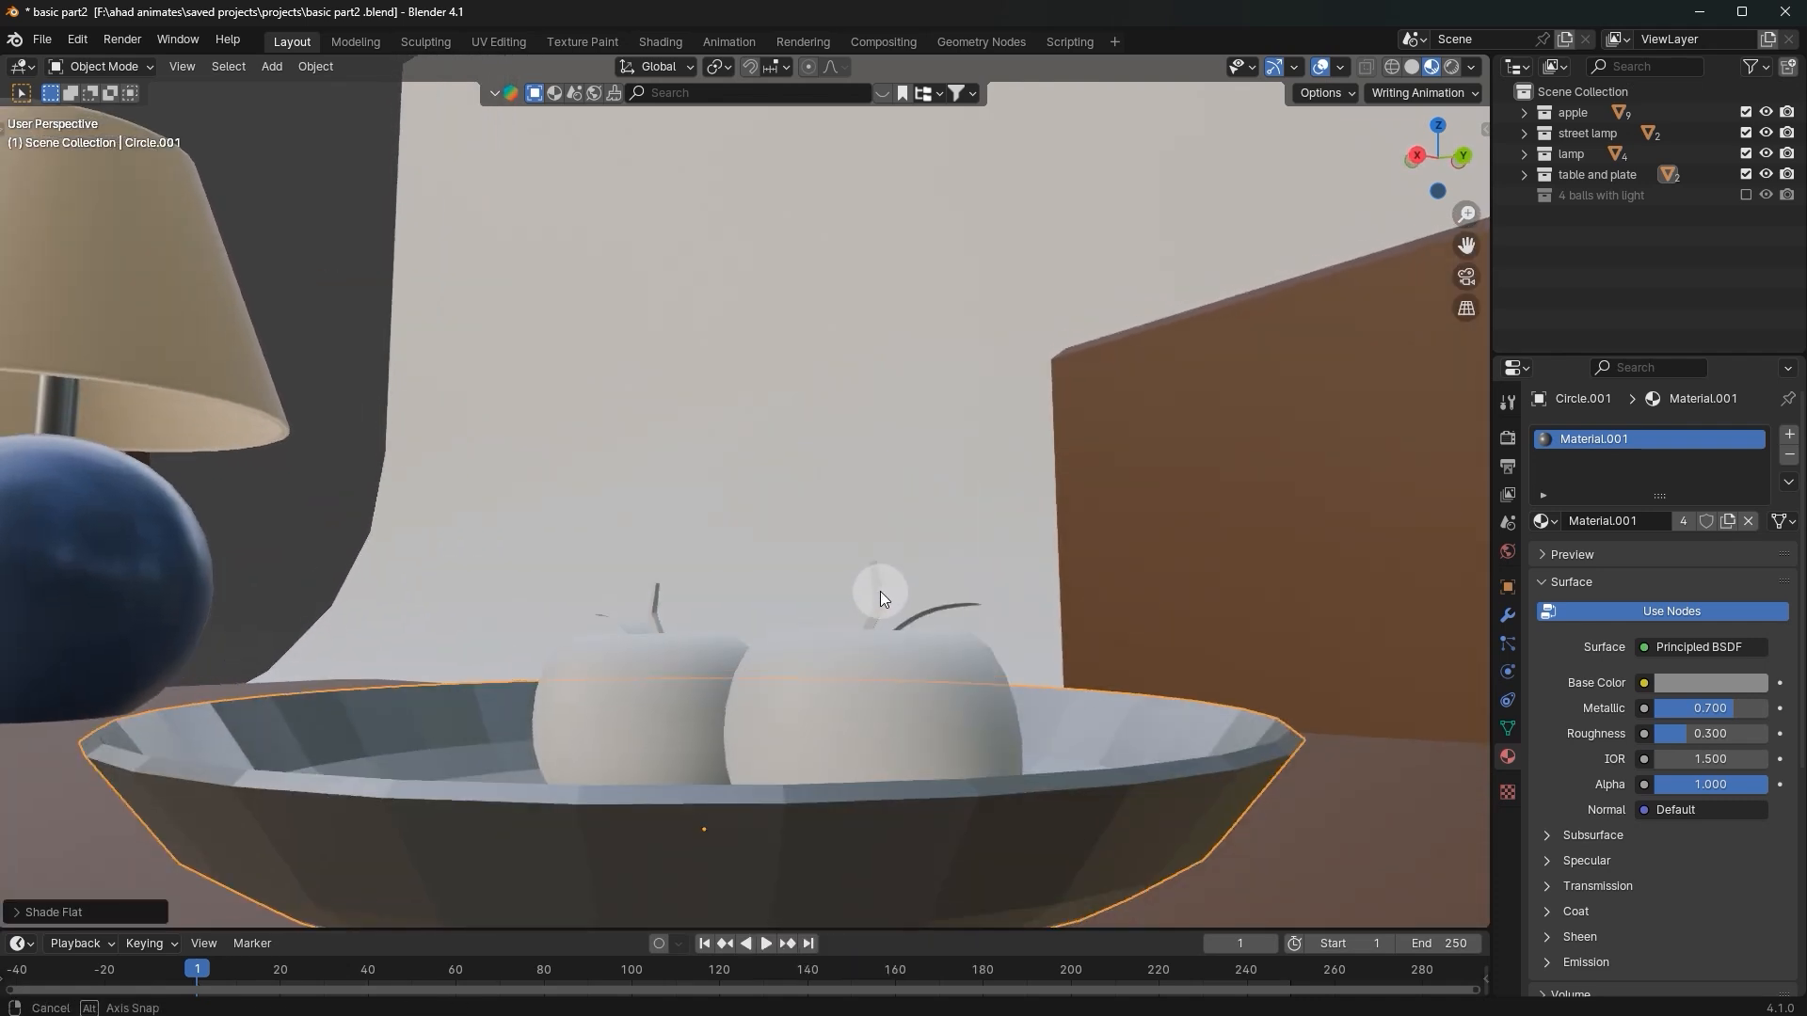
scroll(1023, 854, "down", 4)
scroll(832, 633, "up", 2)
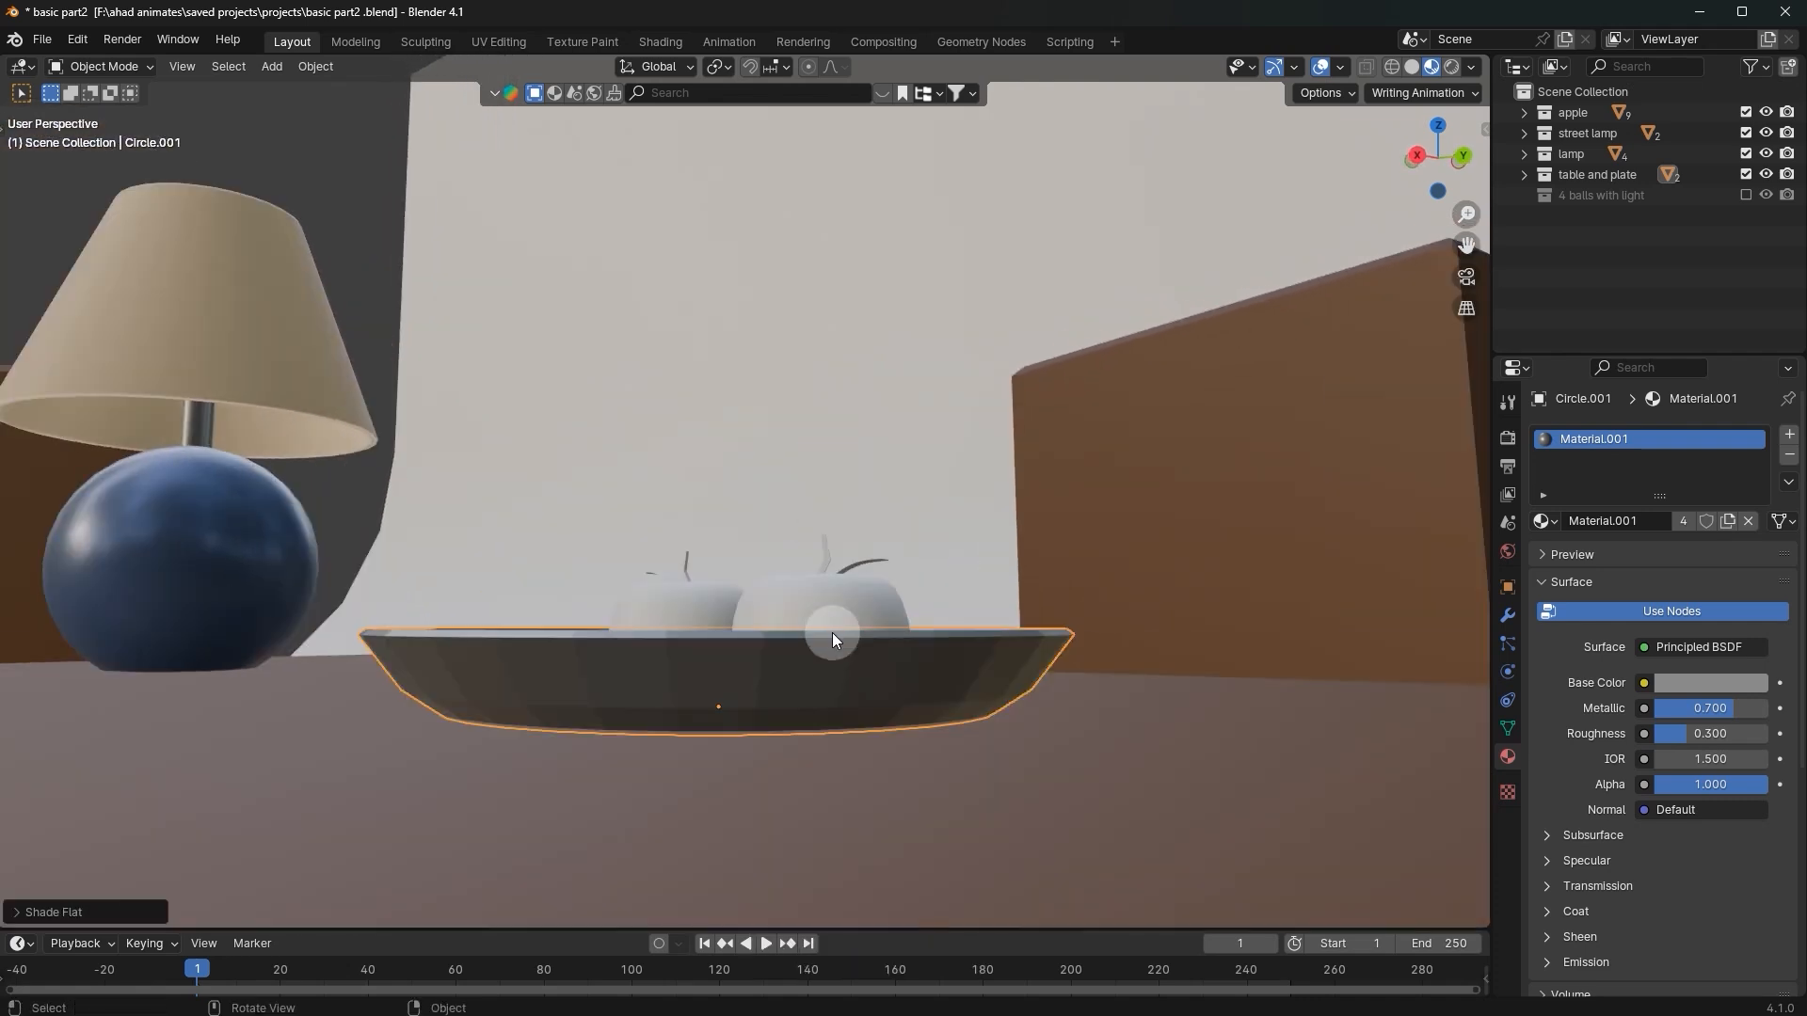
Step: Give the front apple a new material with a red base colour (hue 0.005, saturation 0.903, value 0.800) and roughness about 0.37
left_click(838, 621)
middle_click_drag(838, 621, 838, 761)
left_click(1631, 522)
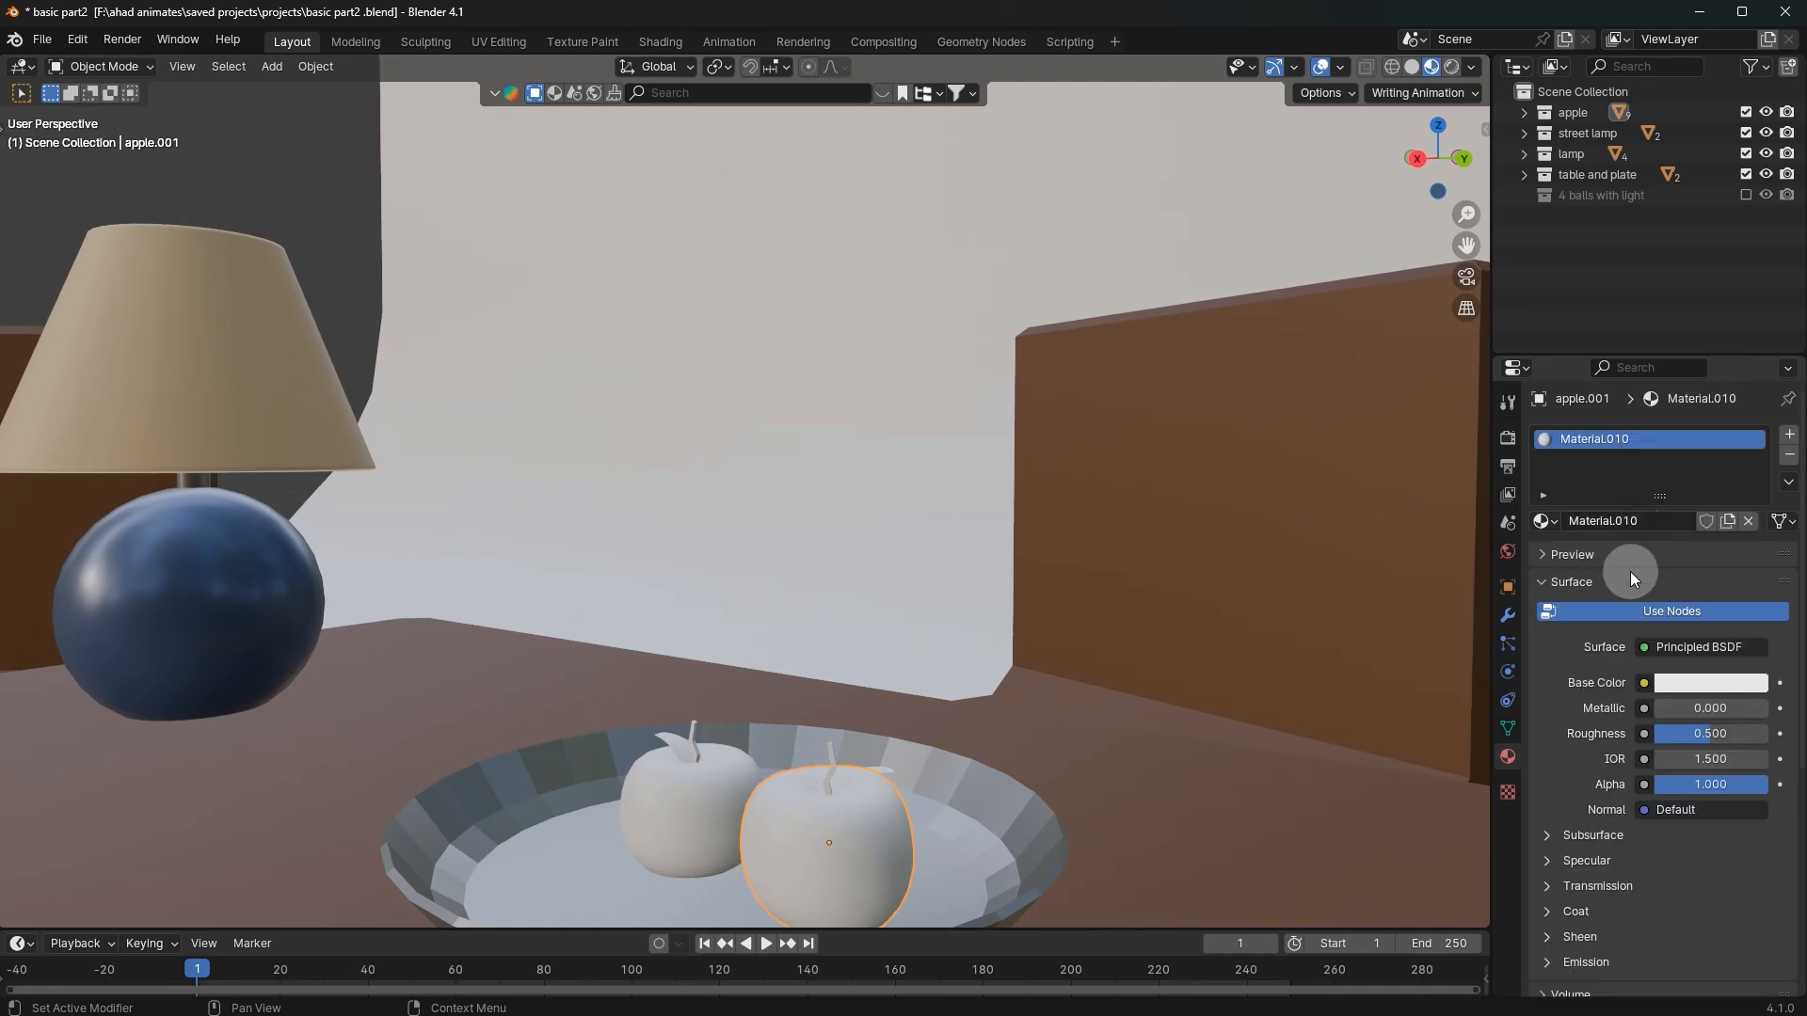
left_click(1713, 679)
left_click(1640, 506)
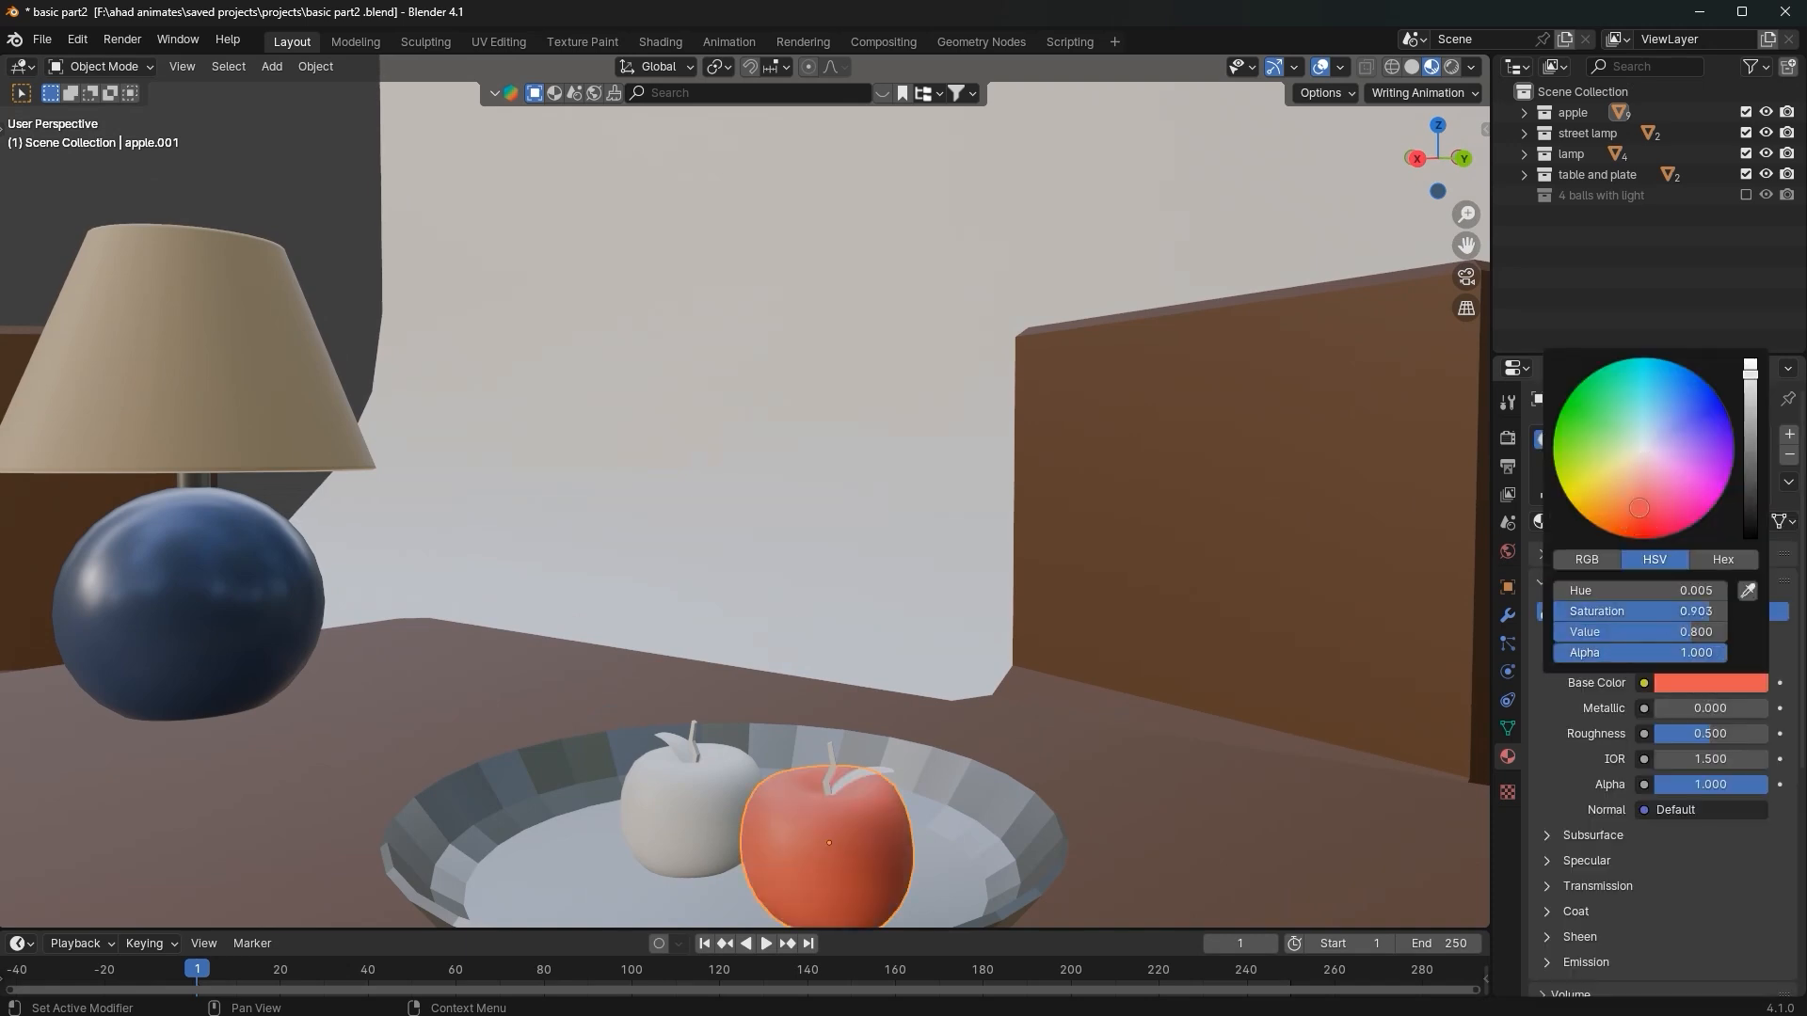
scroll(1050, 681, "up", 2)
middle_click_drag(1050, 681, 1092, 666)
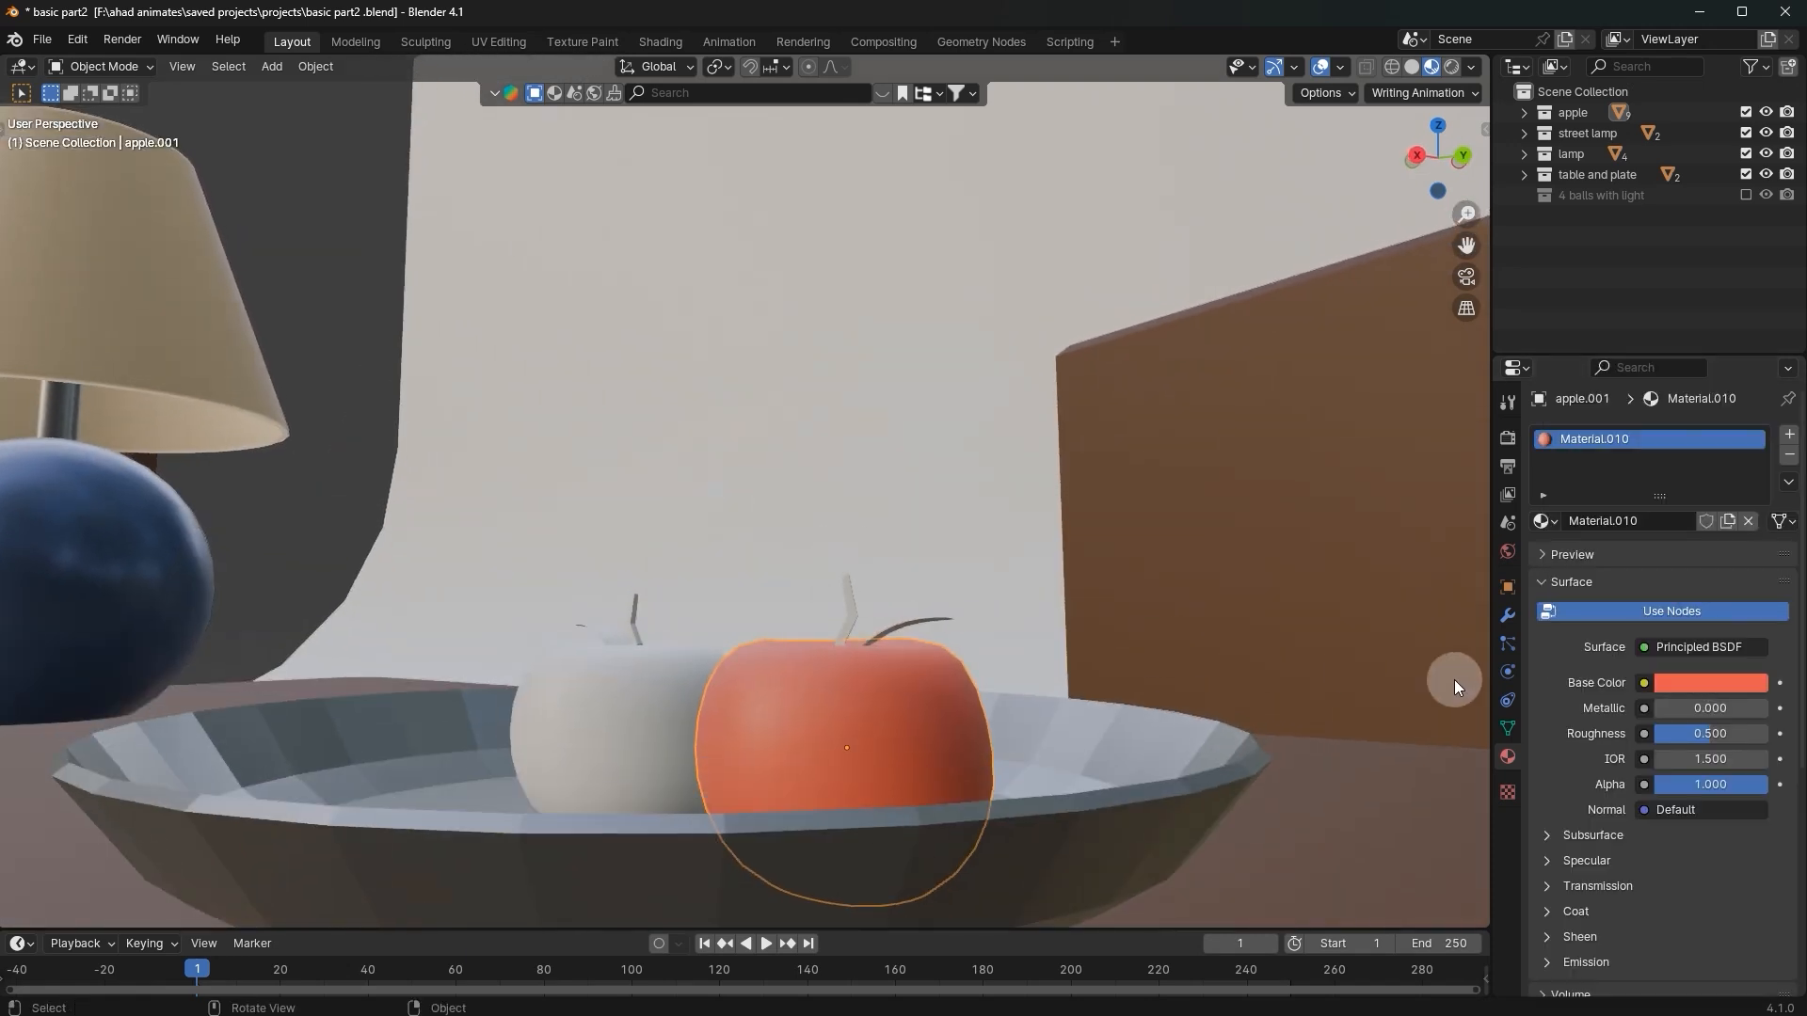
left_click_drag(1682, 737, 1677, 737)
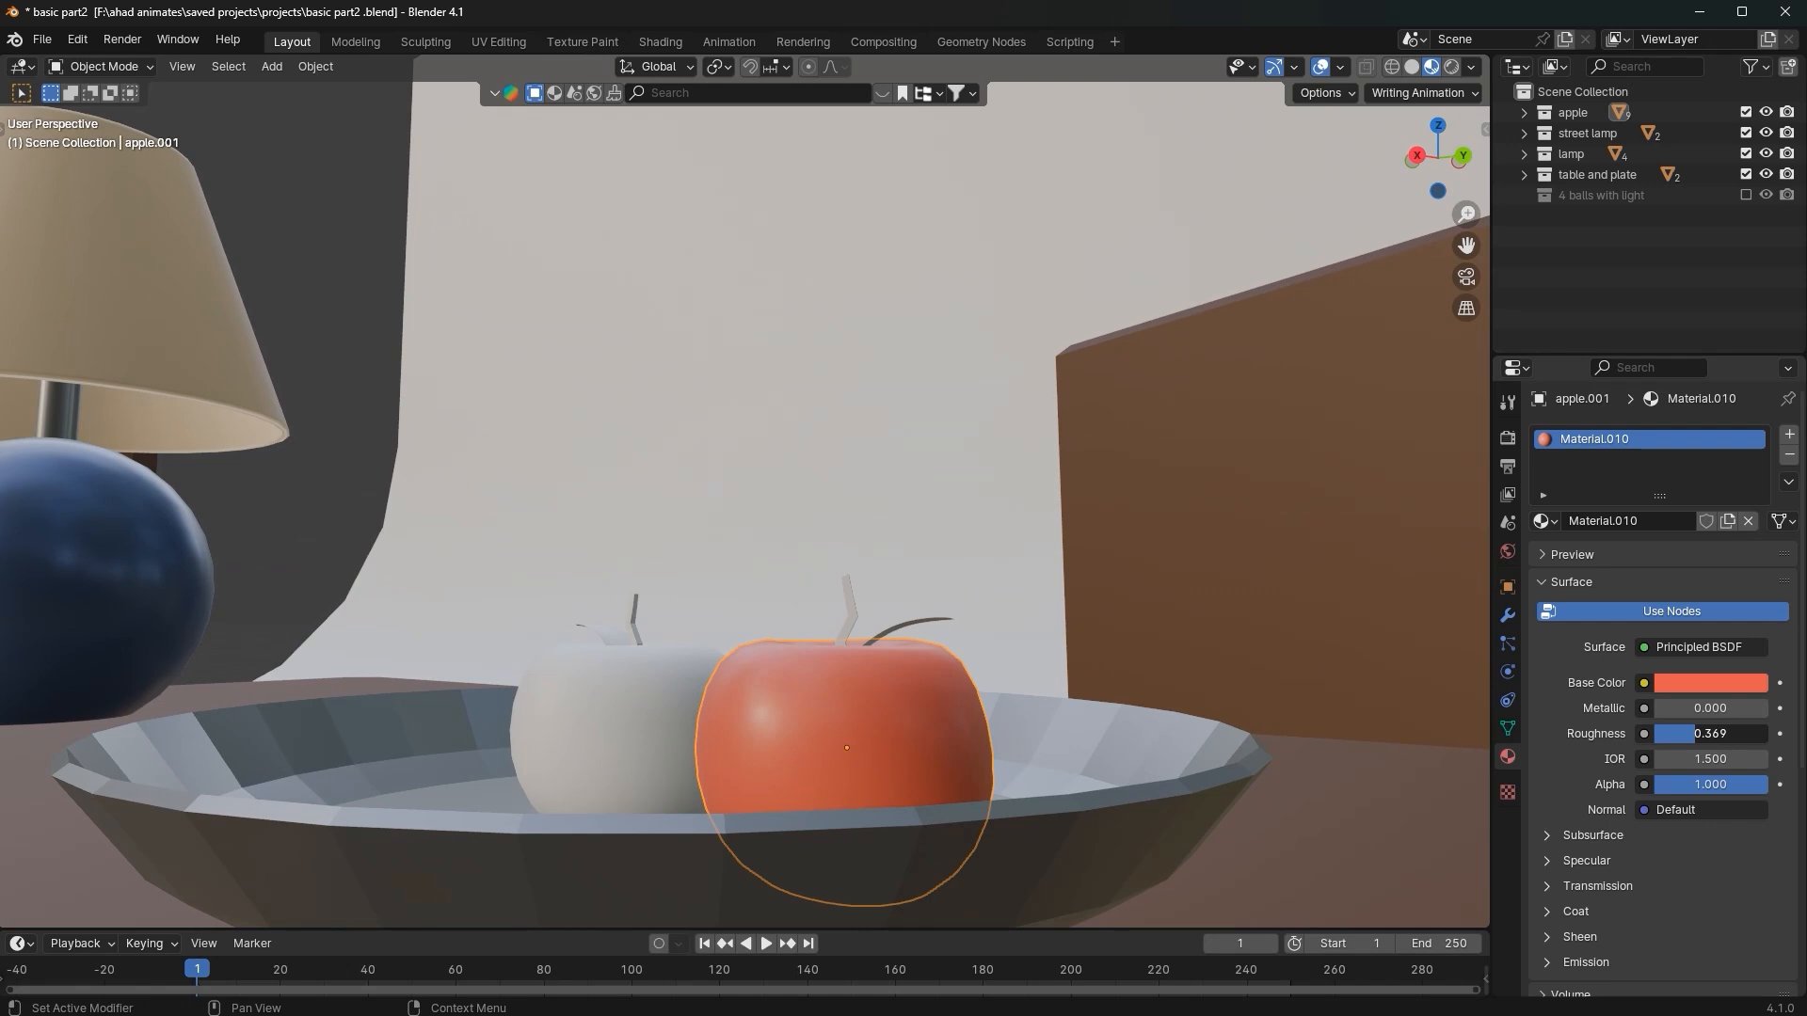
Step: Assign the existing red Material.010 to the other apple
left_click(602, 687)
left_click(1543, 520)
scroll(1407, 668, "down", 2)
left_click(1374, 706)
Step: Assign the existing wood material to the stems of both apples
left_click(847, 616)
left_click(1543, 520)
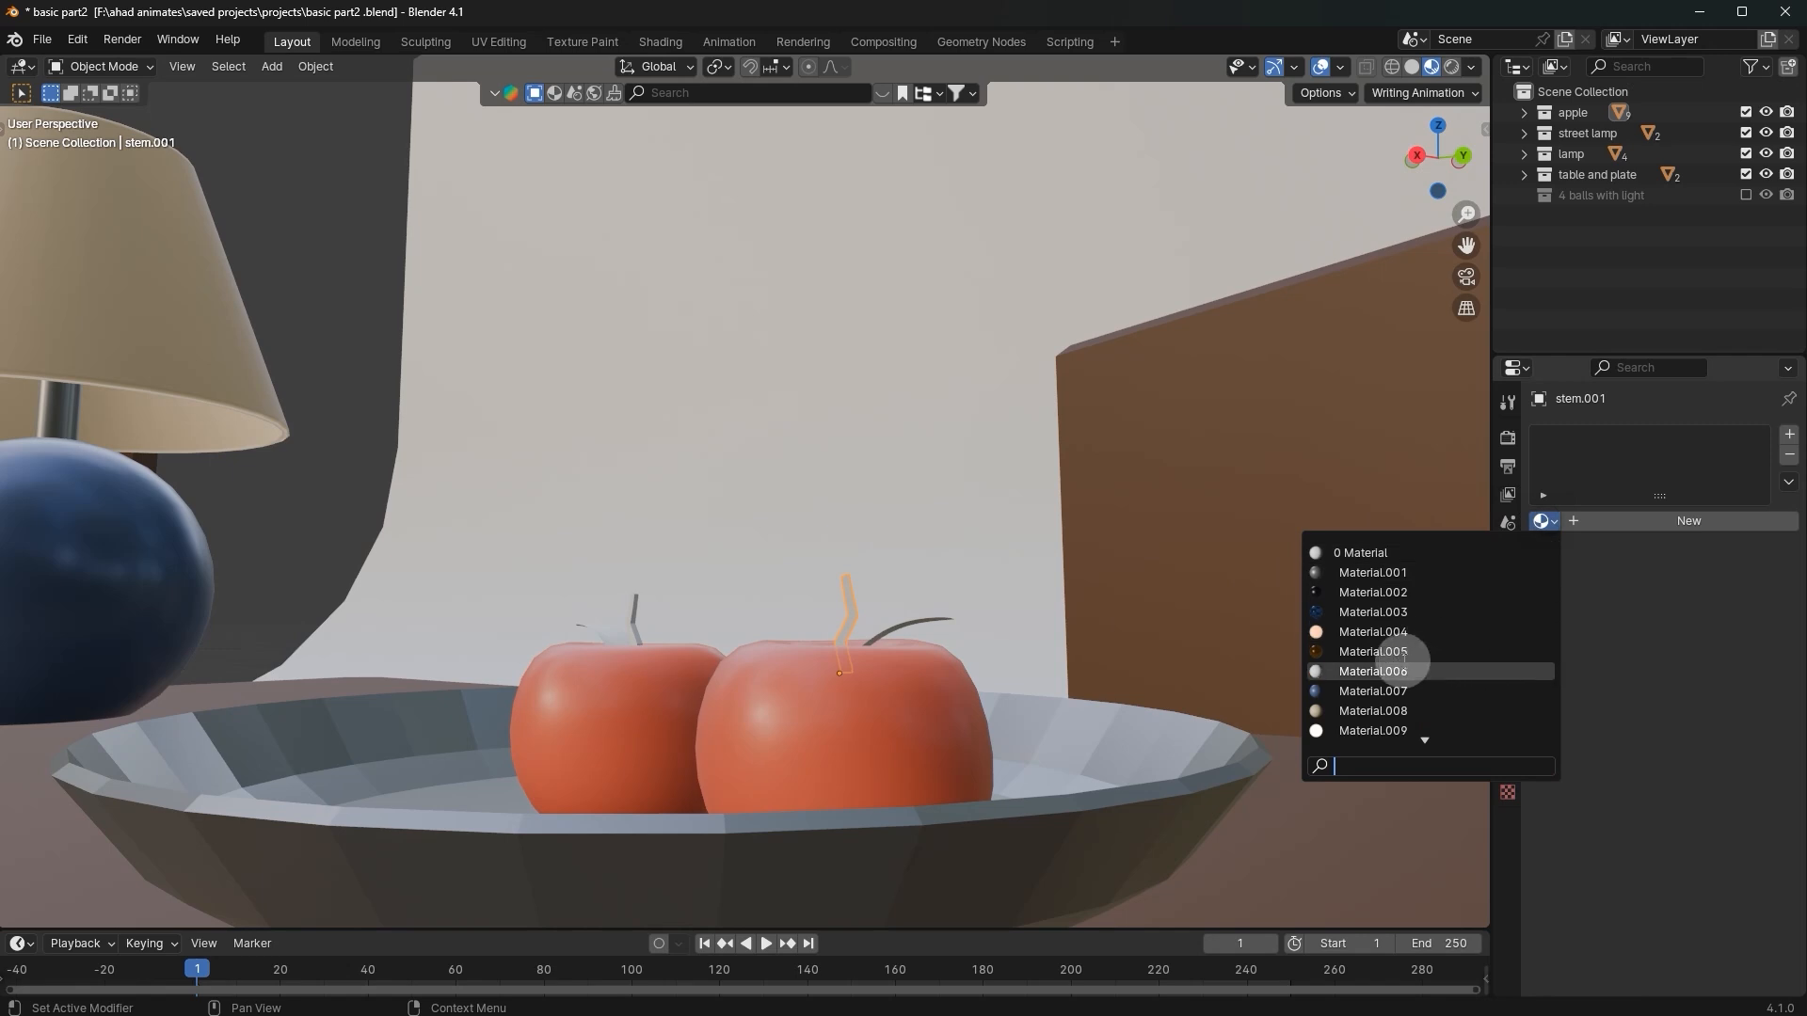
type("wood")
left_click(1363, 552)
left_click(635, 607)
left_click(1544, 520)
type("w")
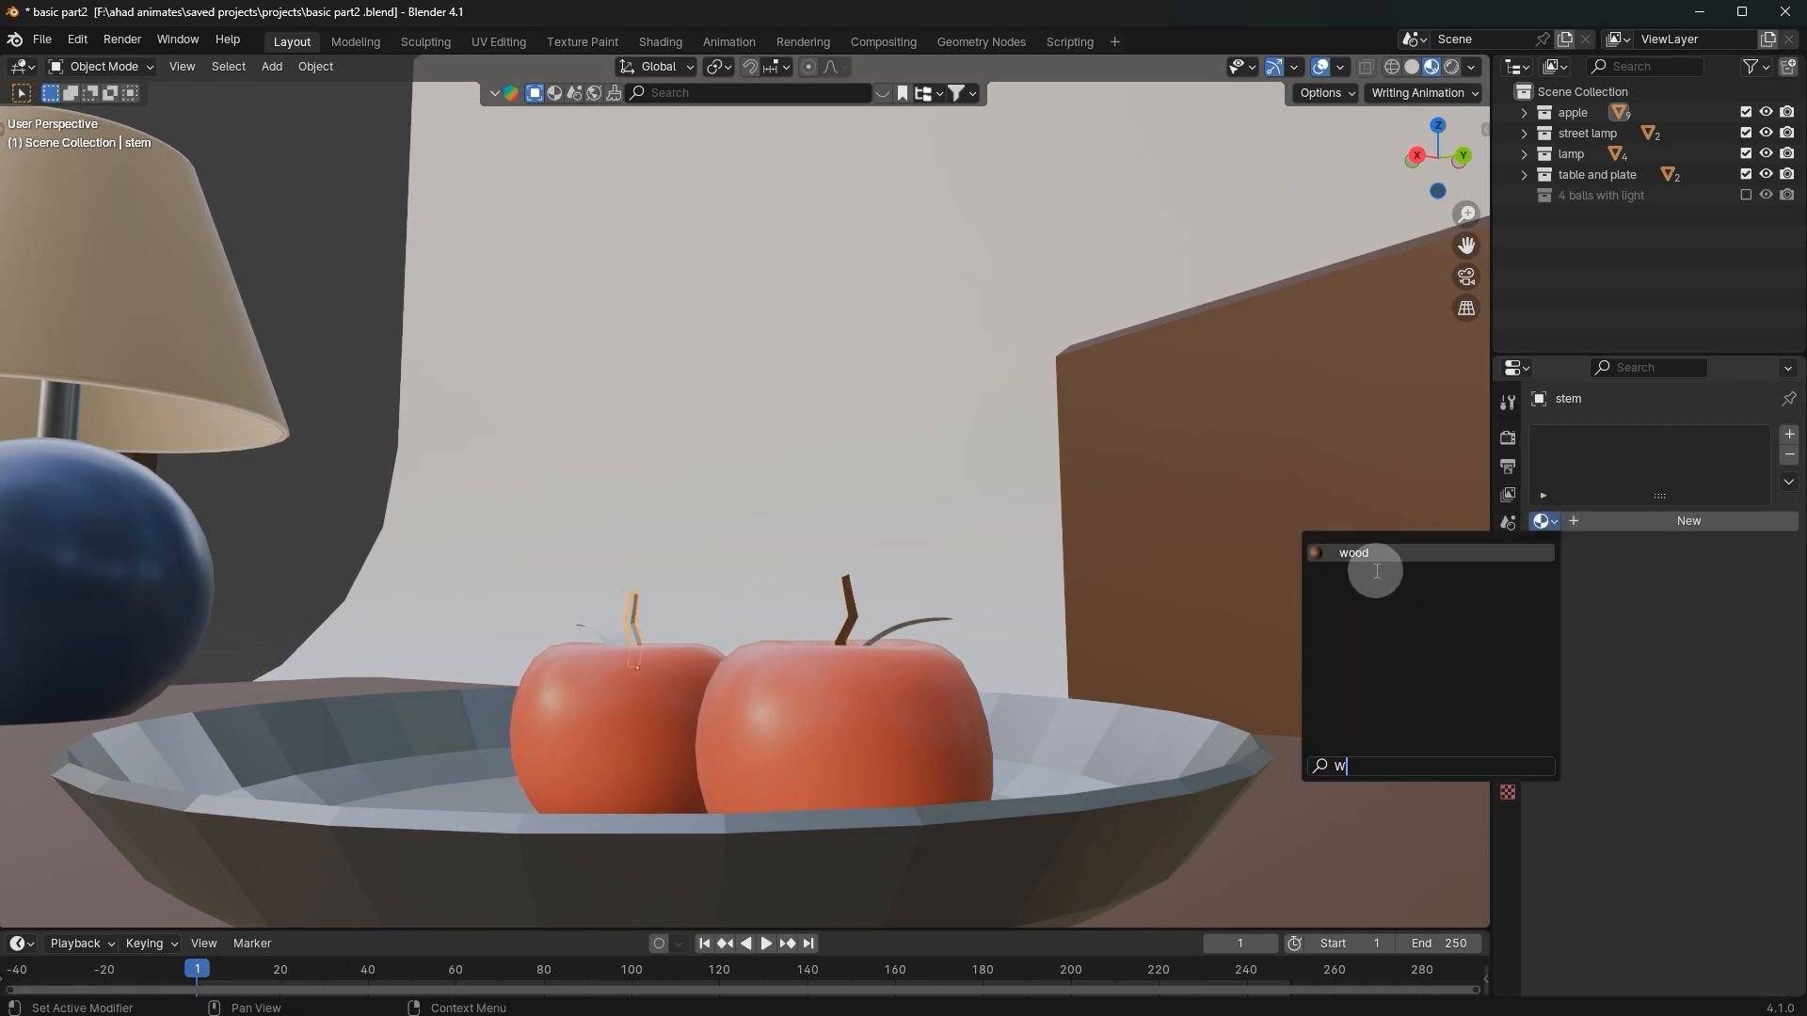
left_click(1376, 564)
Step: Give the front apple's leaf a new material with a darkened green base colour (hue 0.296, saturation 0.804) and roughness 0.418
left_click(936, 623)
left_click(1702, 684)
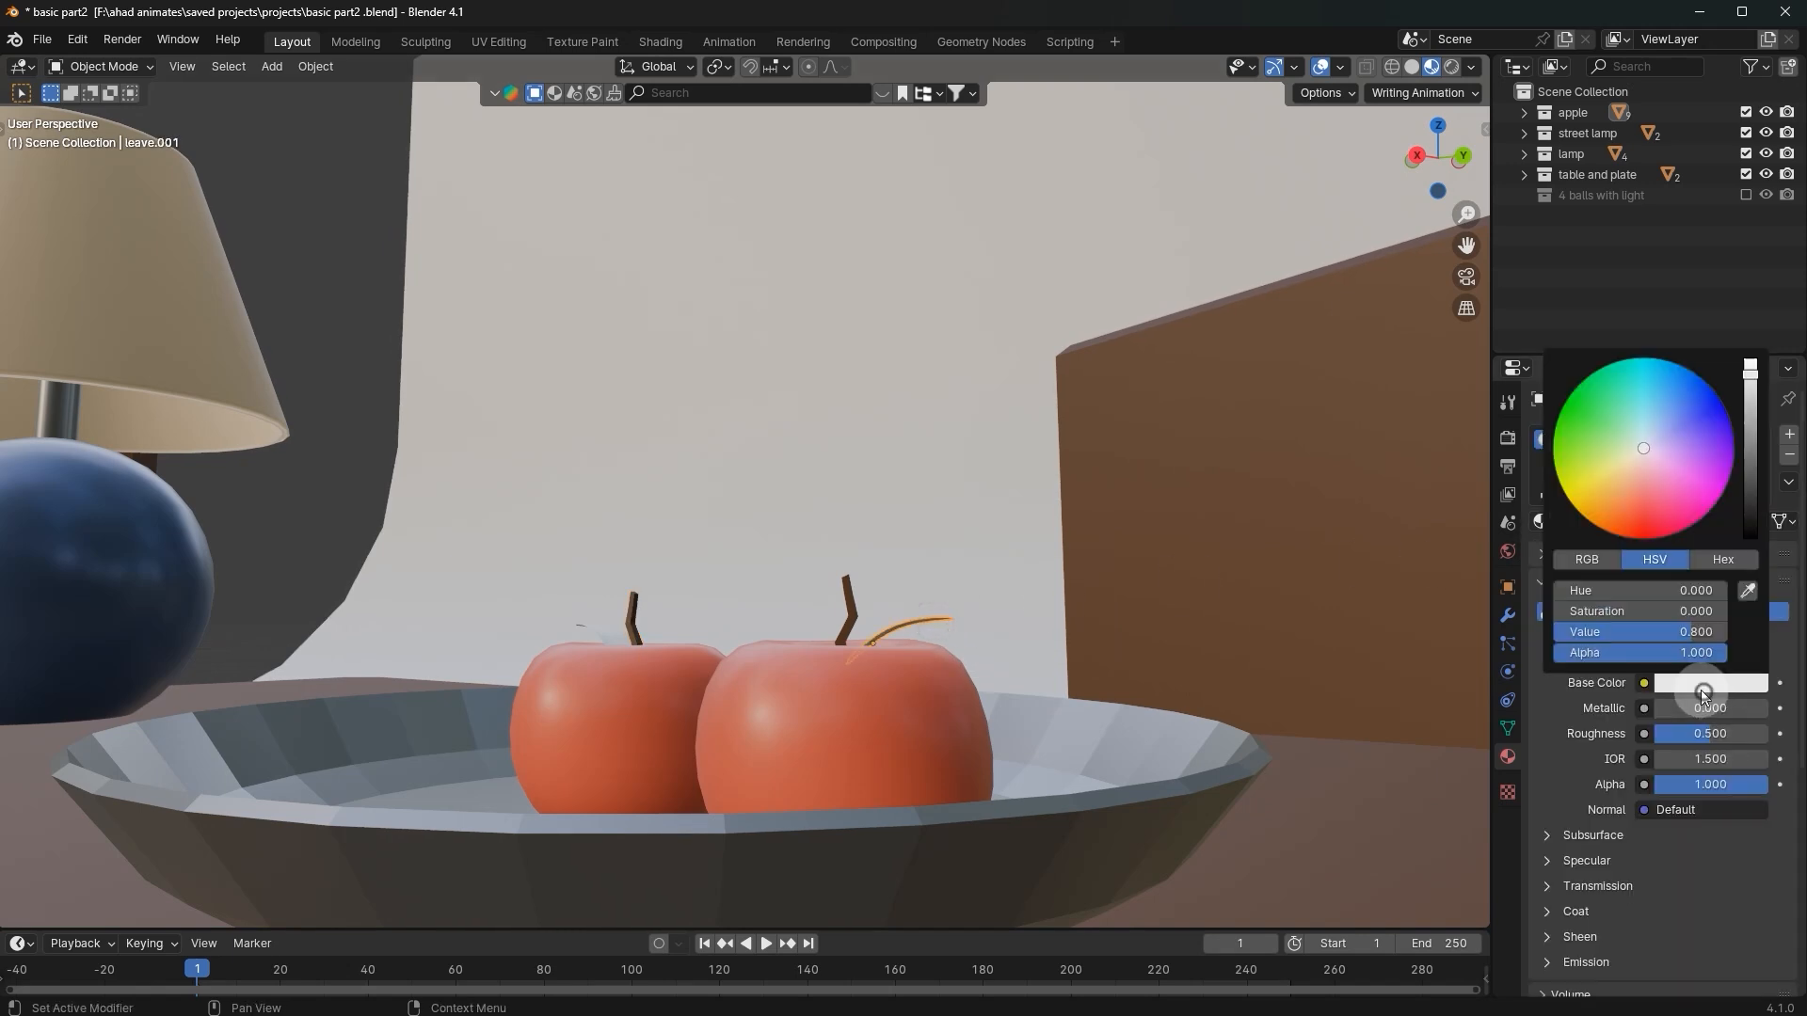
left_click(1594, 438)
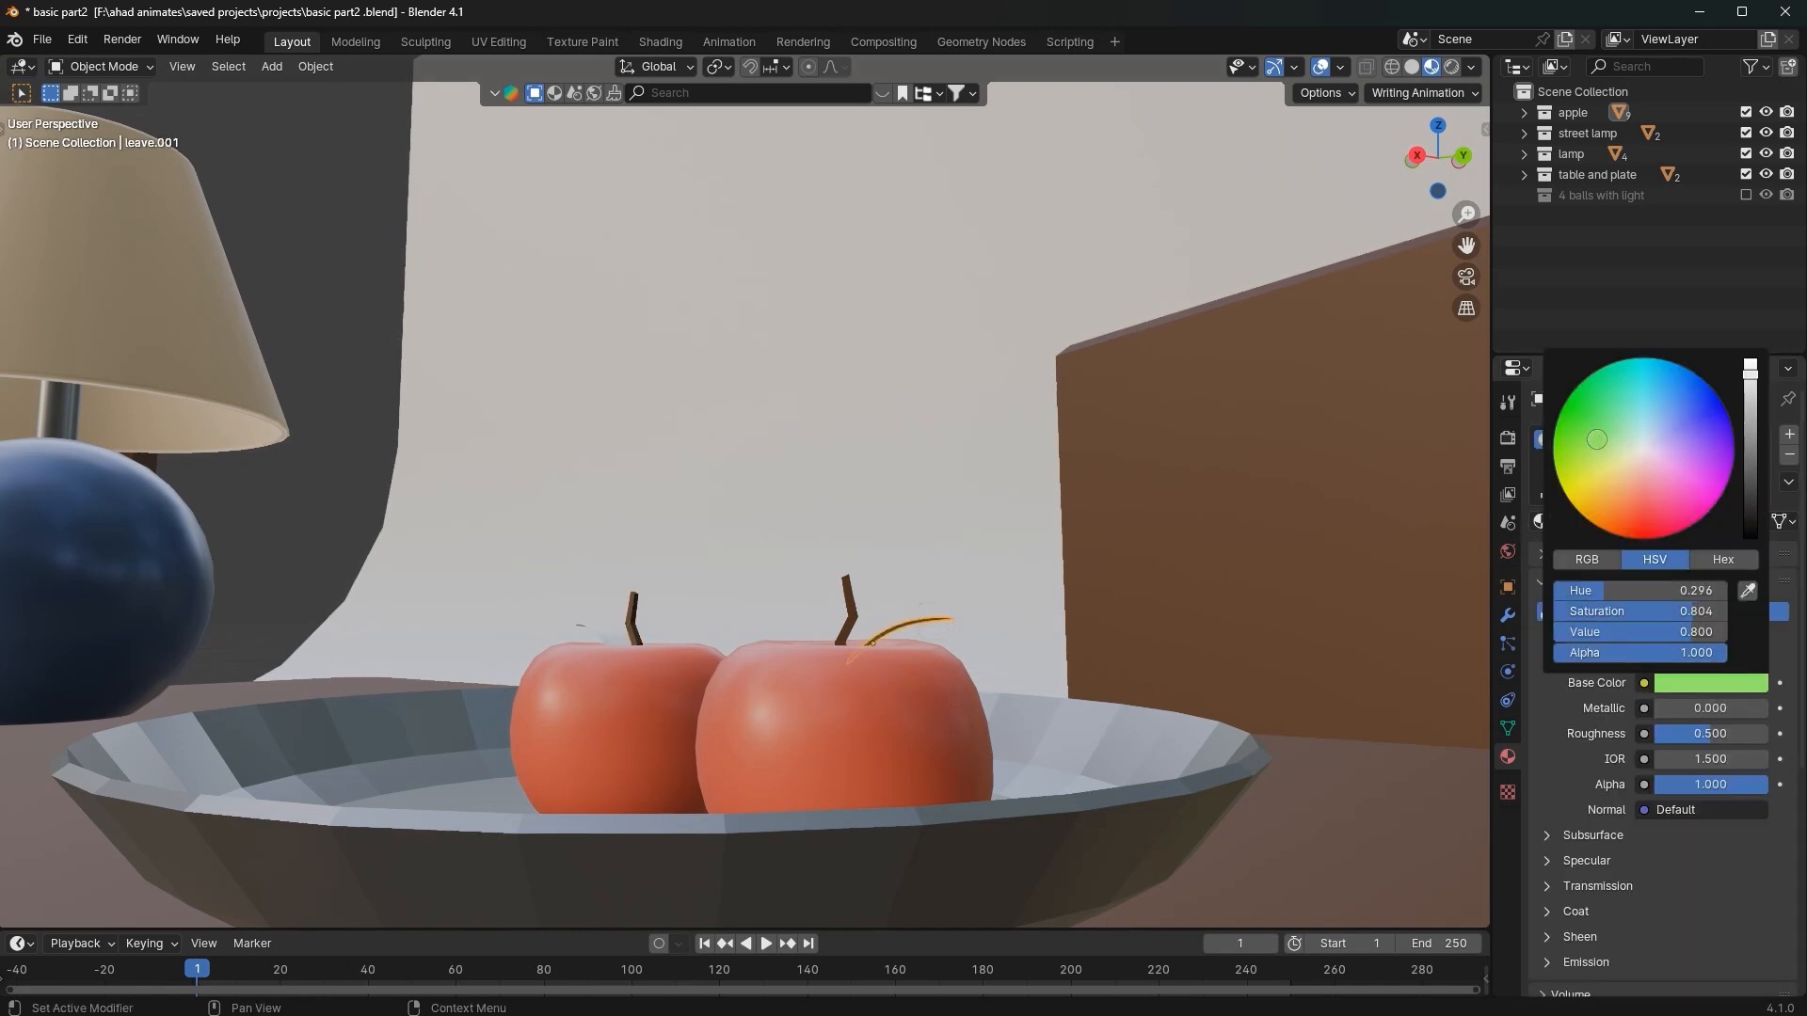
left_click(1746, 443)
scroll(998, 489, "down", 4)
middle_click_drag(997, 490, 962, 482)
scroll(979, 570, "up", 4)
scroll(950, 651, "down", 6)
scroll(969, 696, "up", 3)
middle_click_drag(973, 709, 930, 548, "shift")
scroll(936, 551, "up", 2)
left_click_drag(1666, 732, 1671, 732)
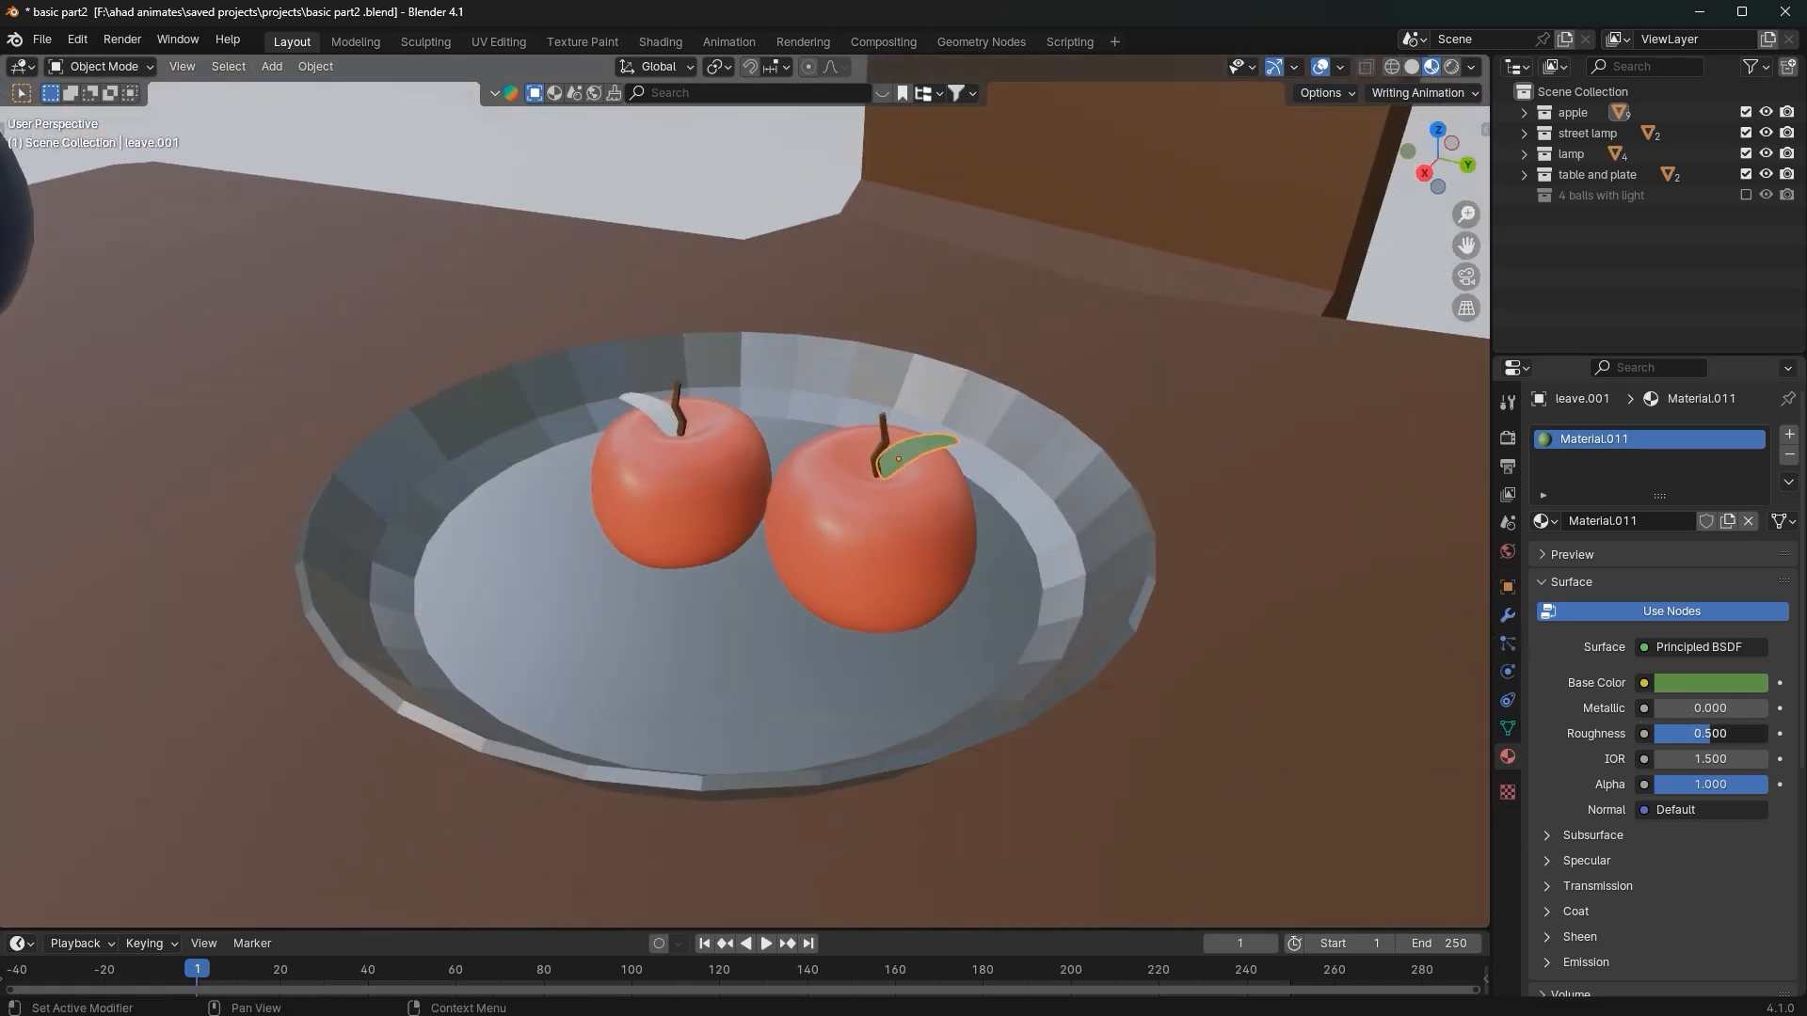
Step: Assign the existing green Material.011 to the other apple's leaf
left_click(667, 410)
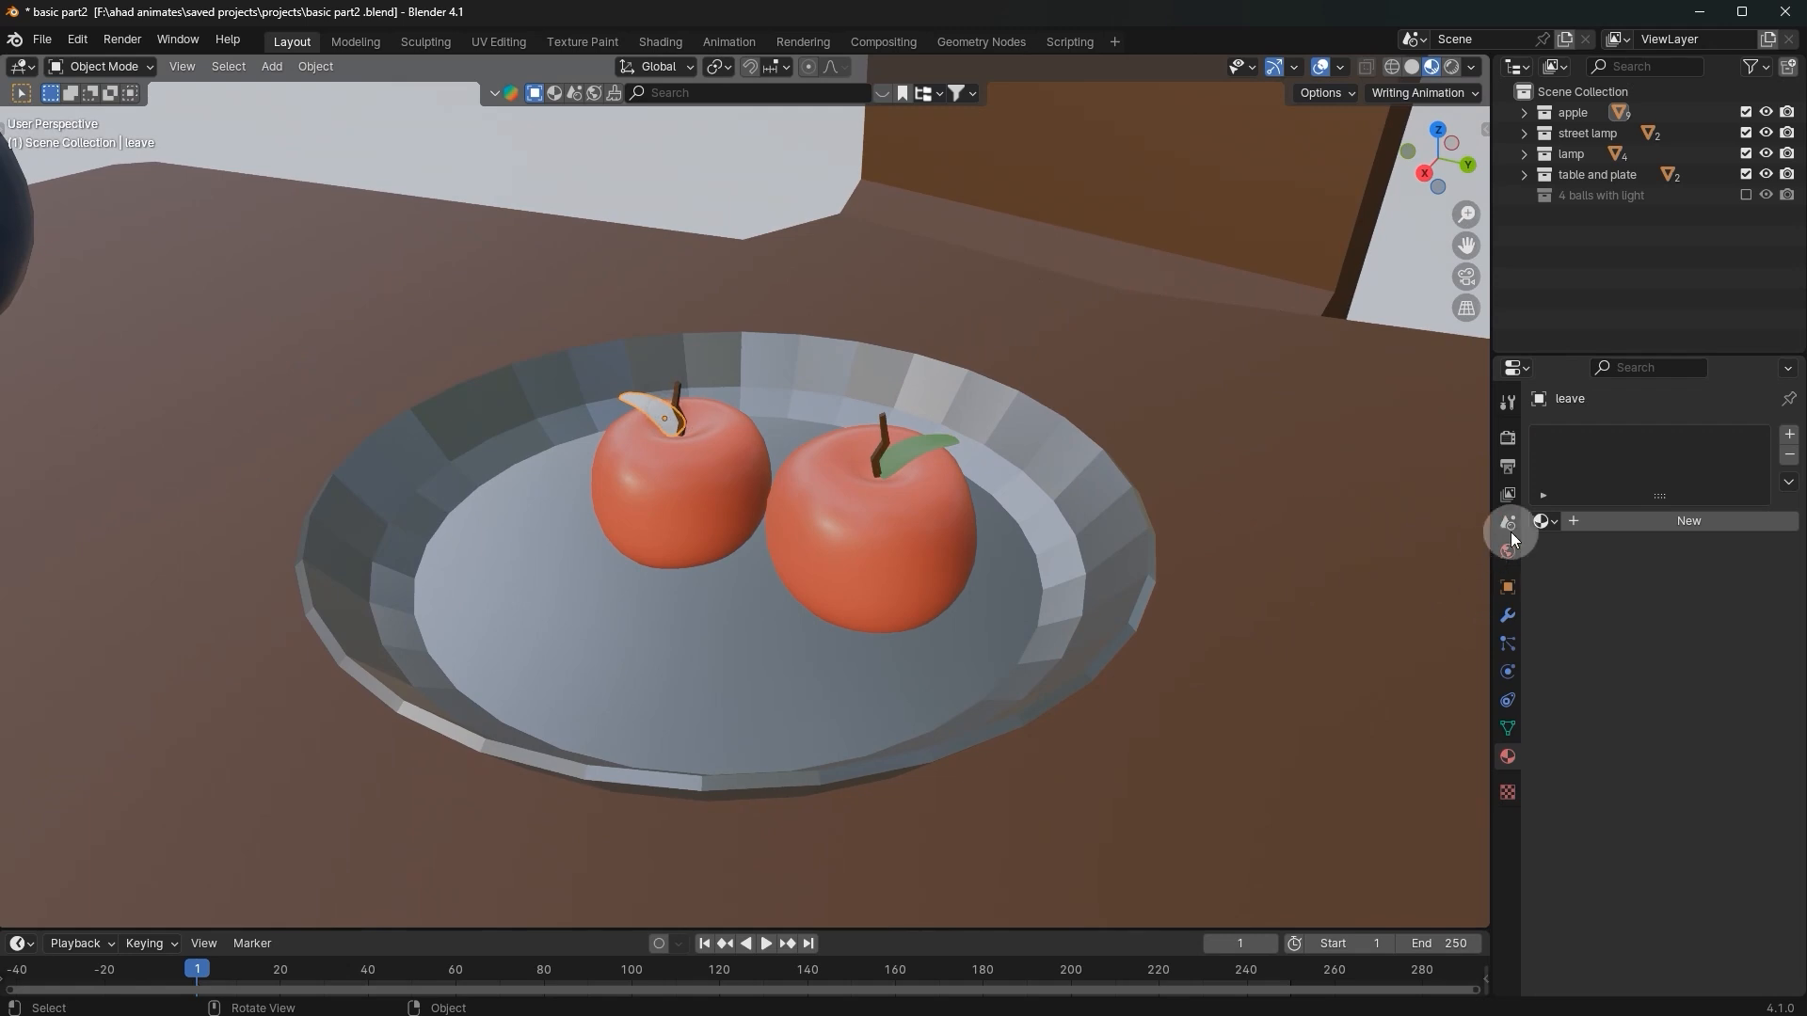
left_click(1543, 521)
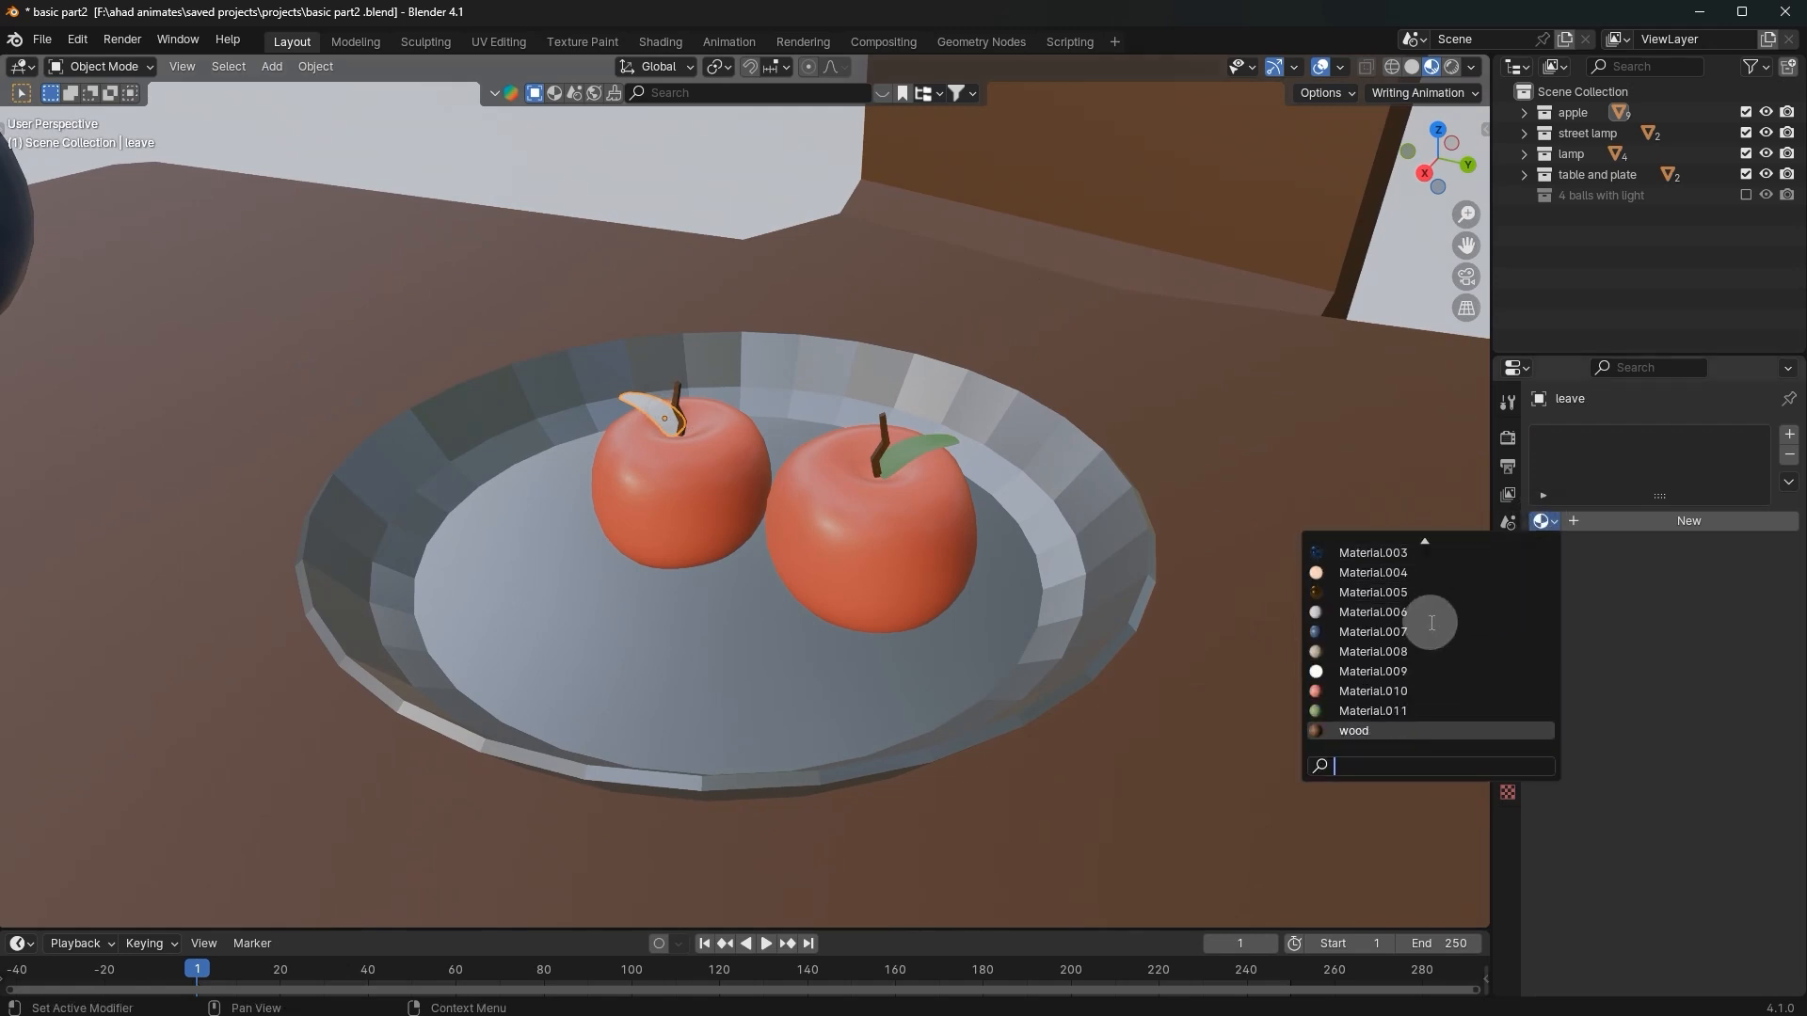
left_click(1364, 710)
Step: Open the street lamp head in Edit Mode and select its flat underside face in face select mode
scroll(964, 602, "down", 8)
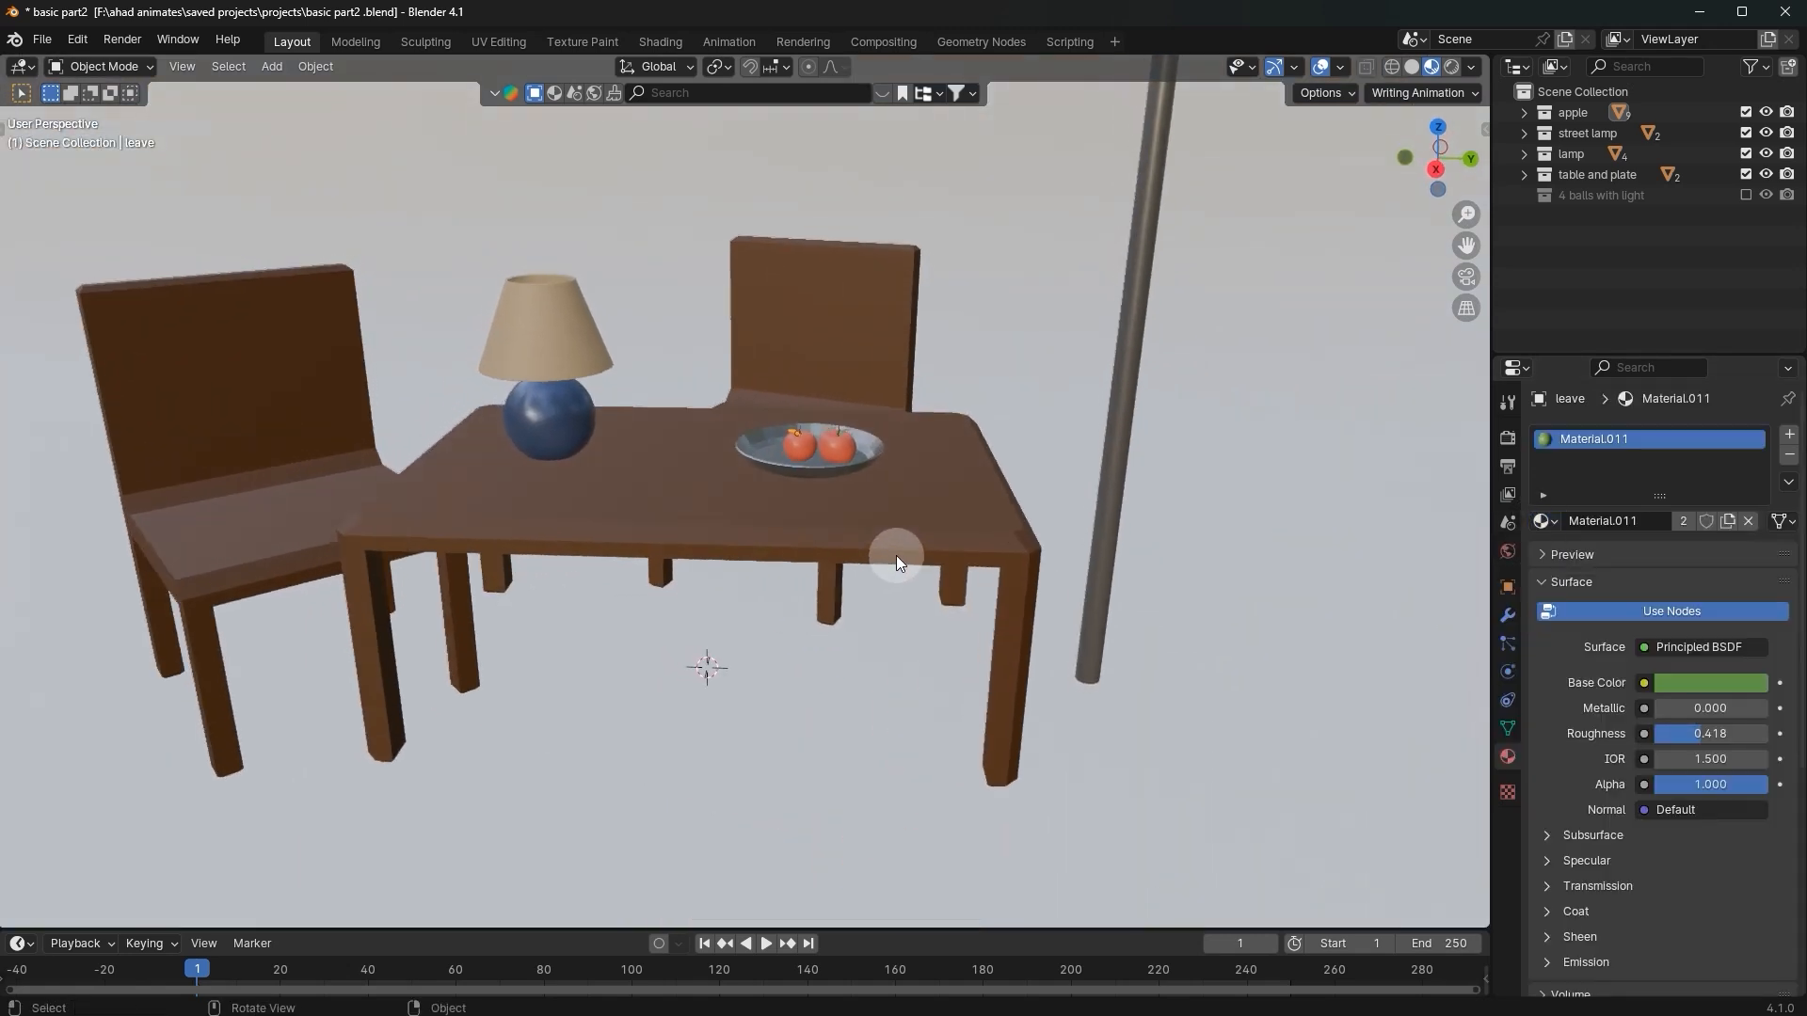
scroll(896, 555, "down", 3)
middle_click_drag(1024, 442, 915, 490)
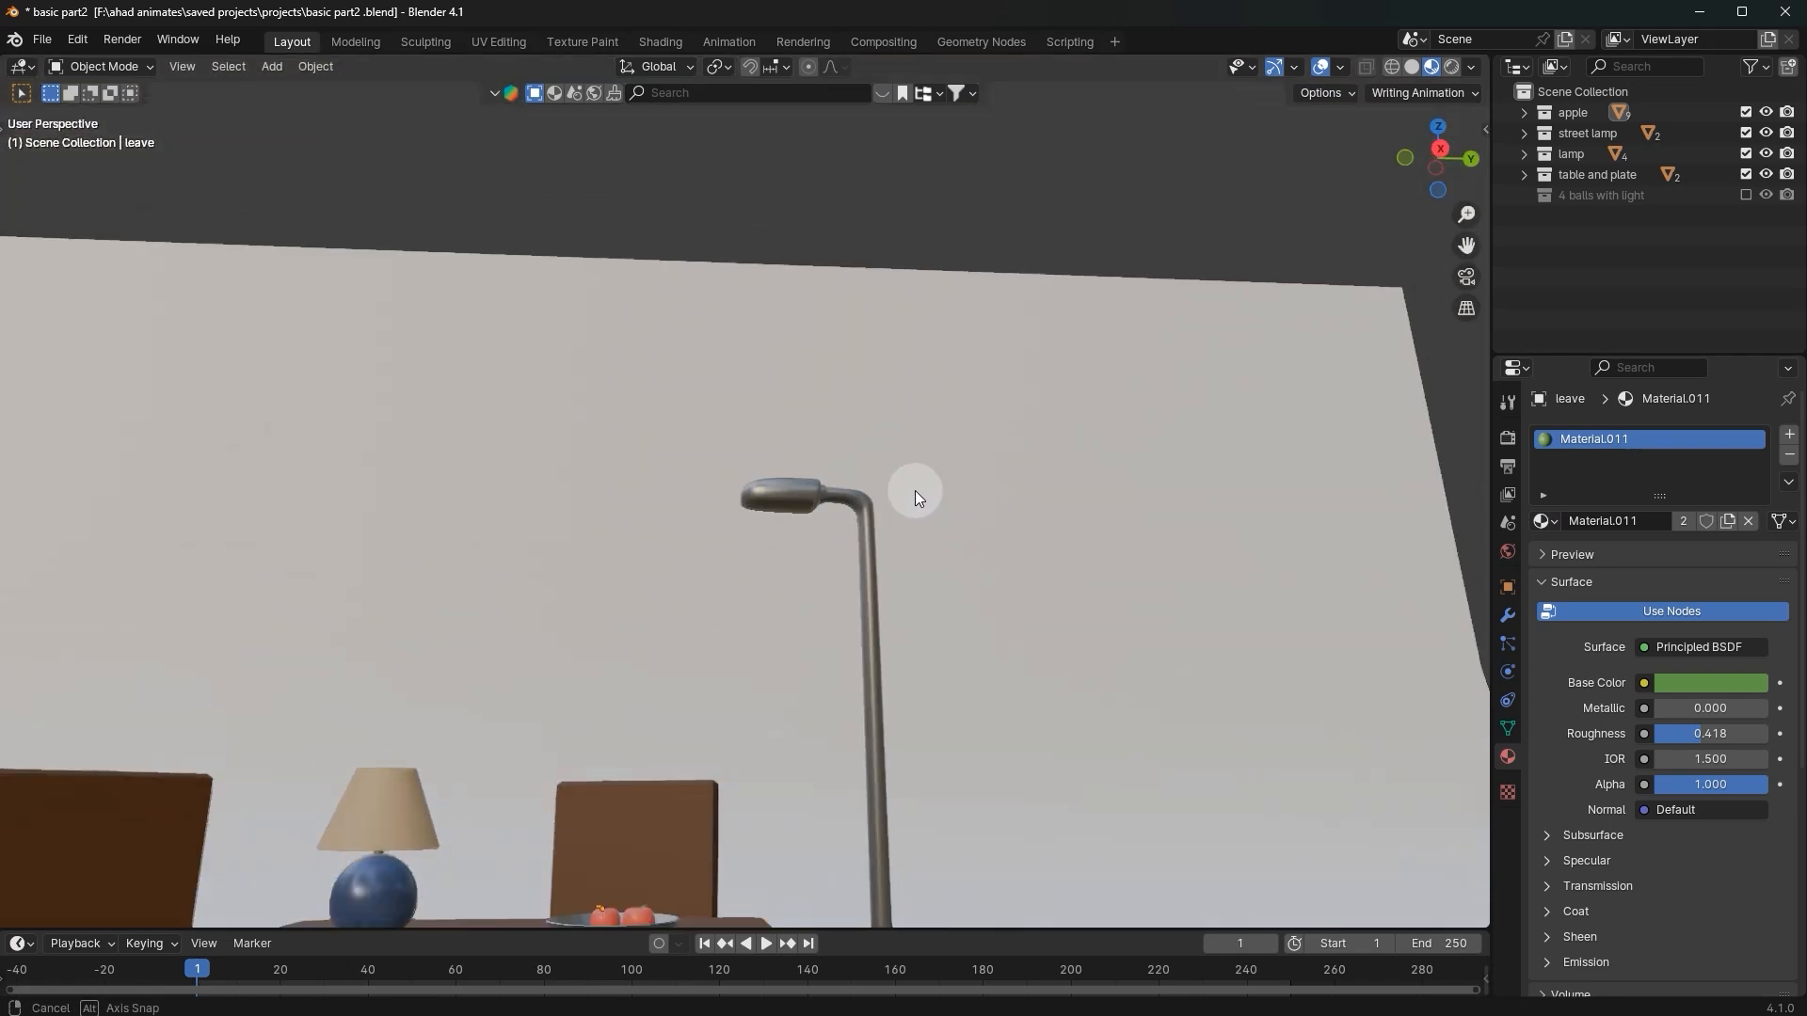
scroll(917, 473, "up", 8)
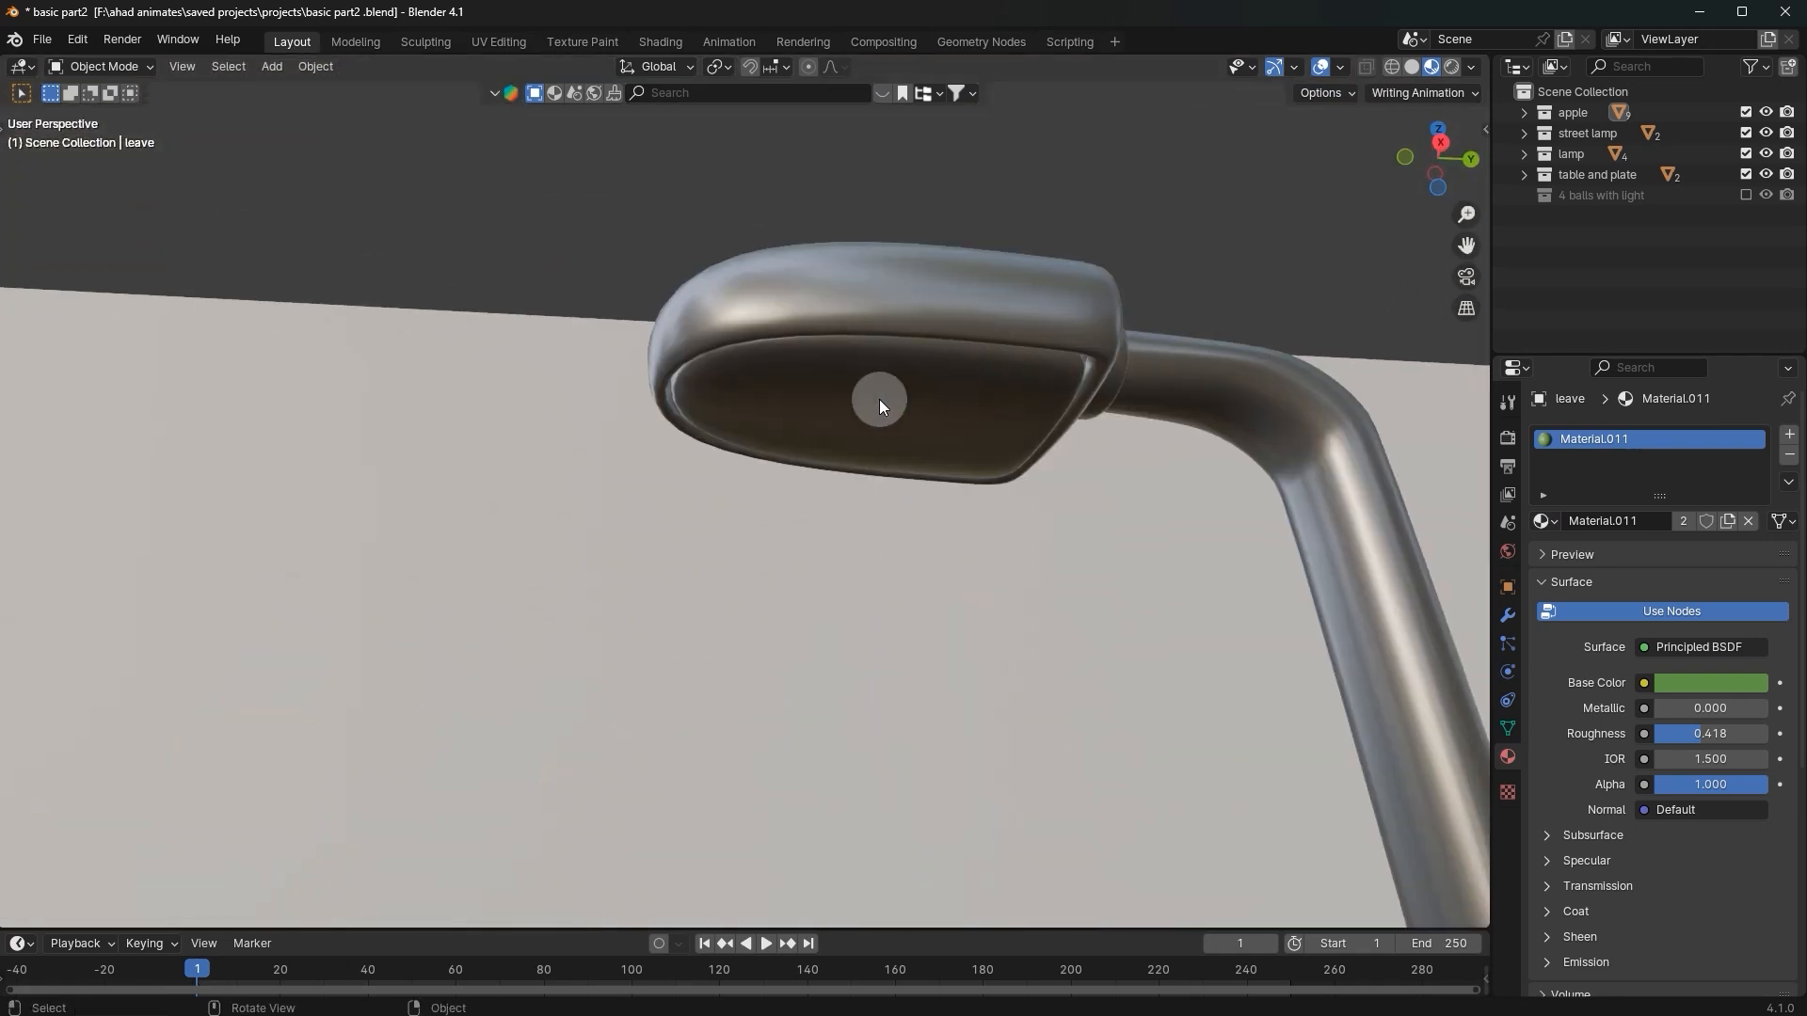
left_click(966, 380)
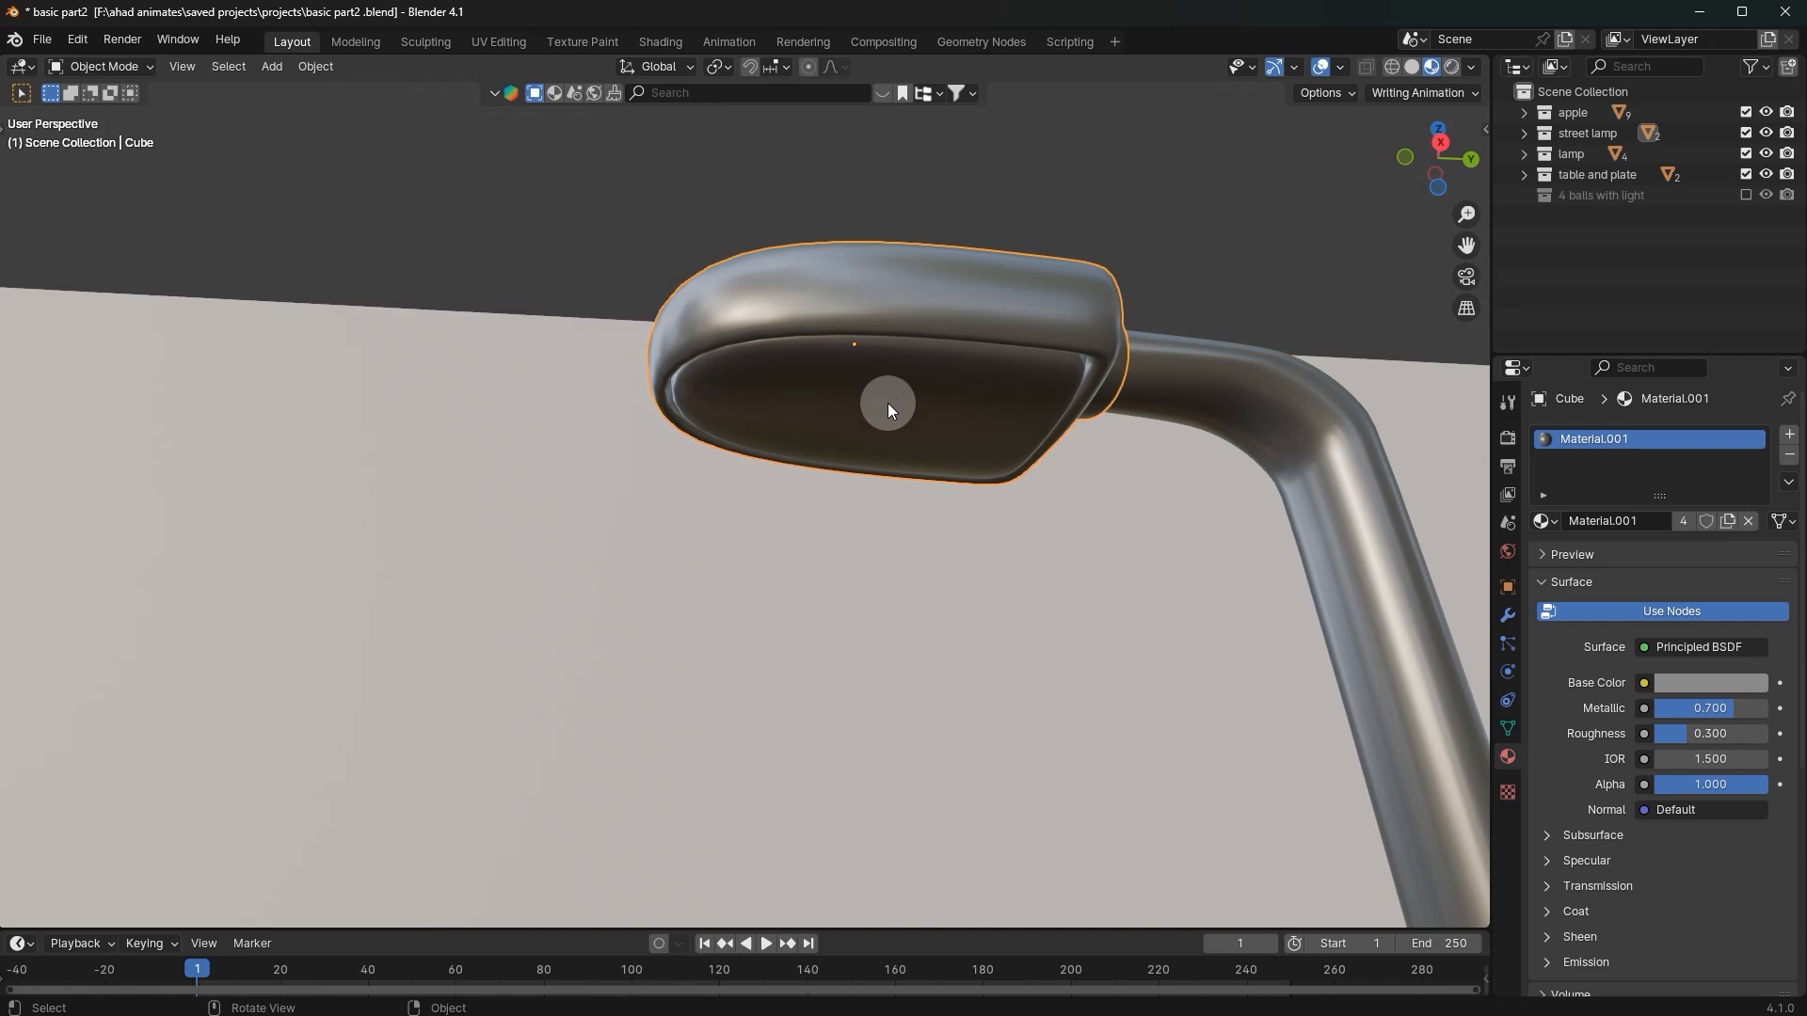
middle_click_drag(1088, 330, 901, 411)
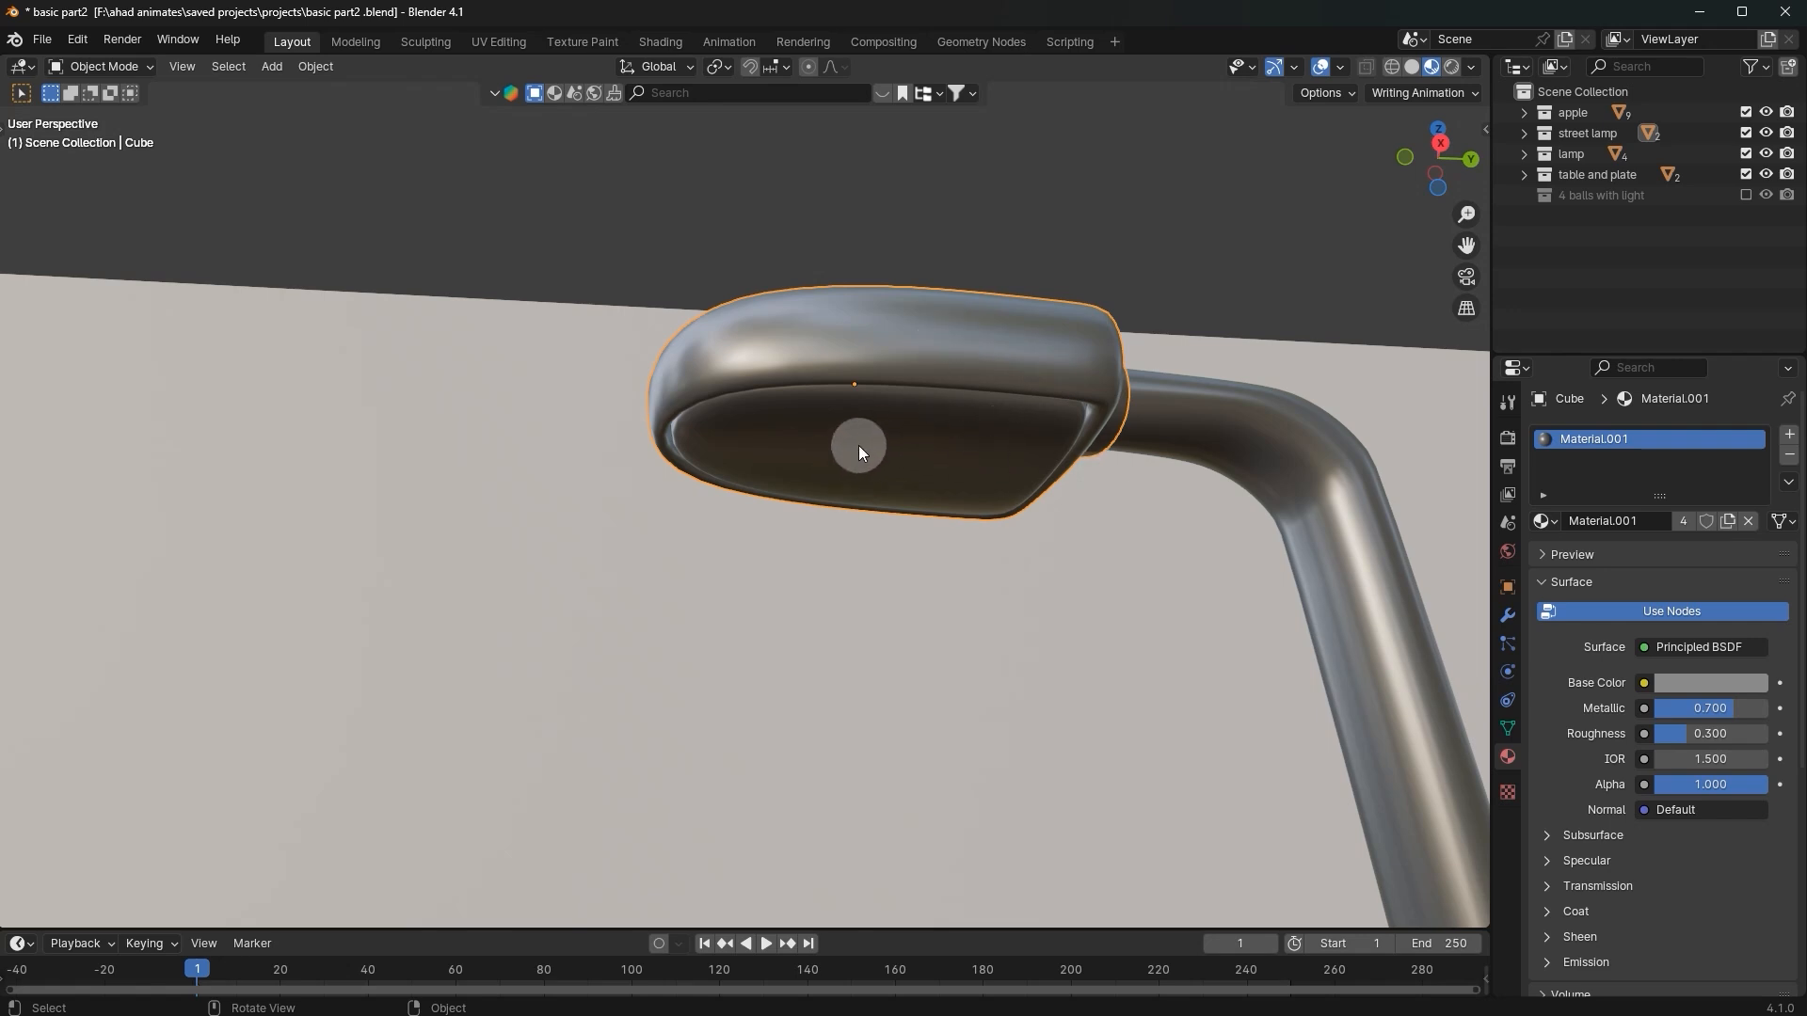
key("Tab")
middle_click_drag(986, 396, 969, 391)
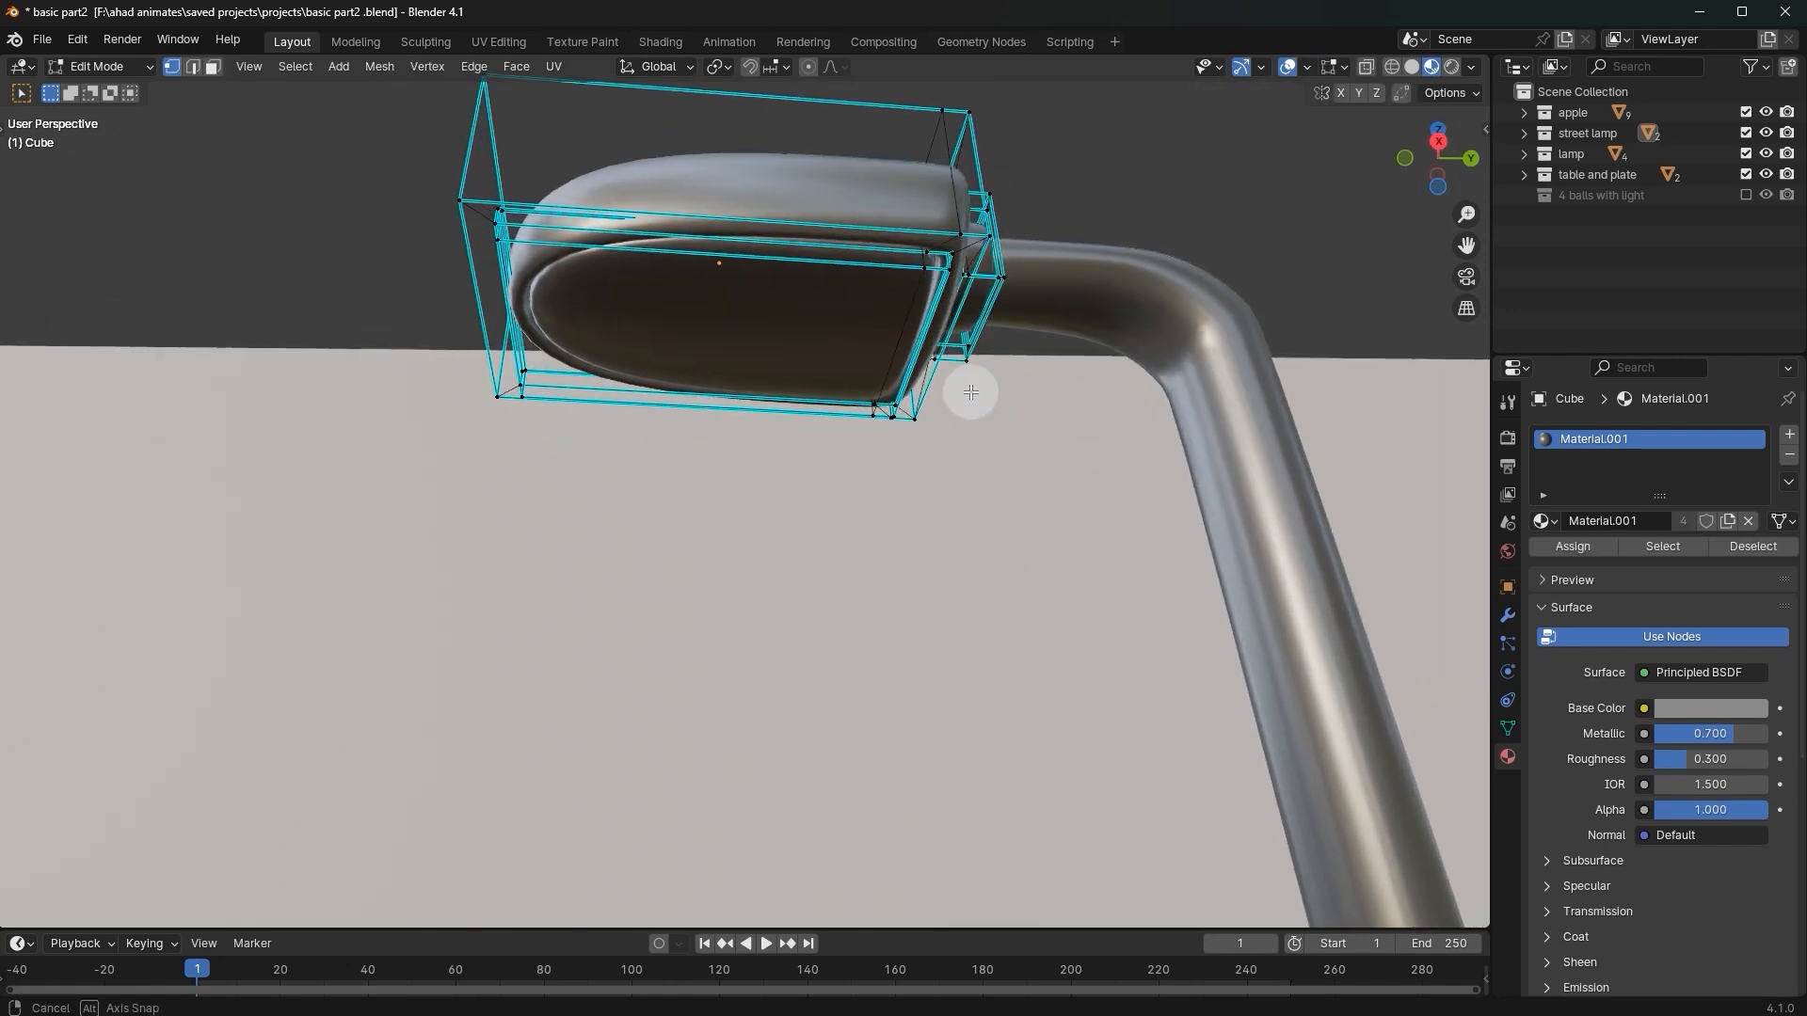
left_click(213, 65)
left_click(646, 295)
middle_click_drag(645, 295, 1020, 488)
key("g")
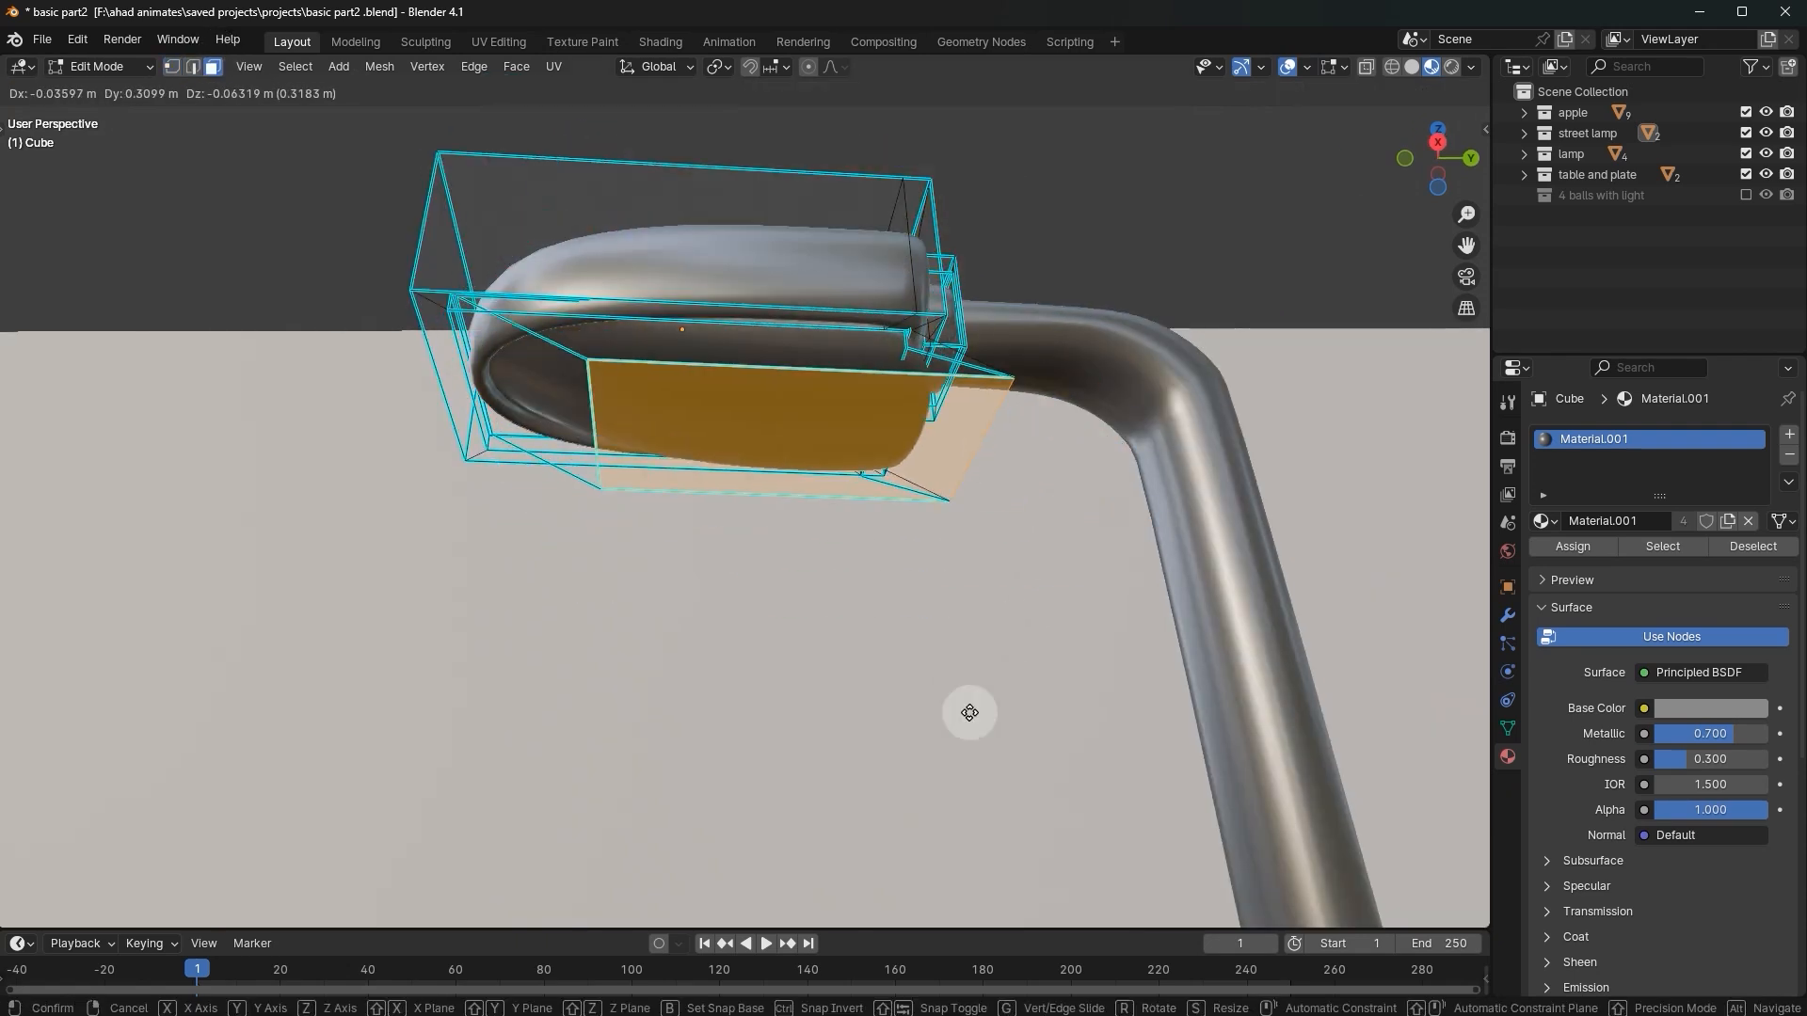
right_click(1022, 653)
right_click(664, 395)
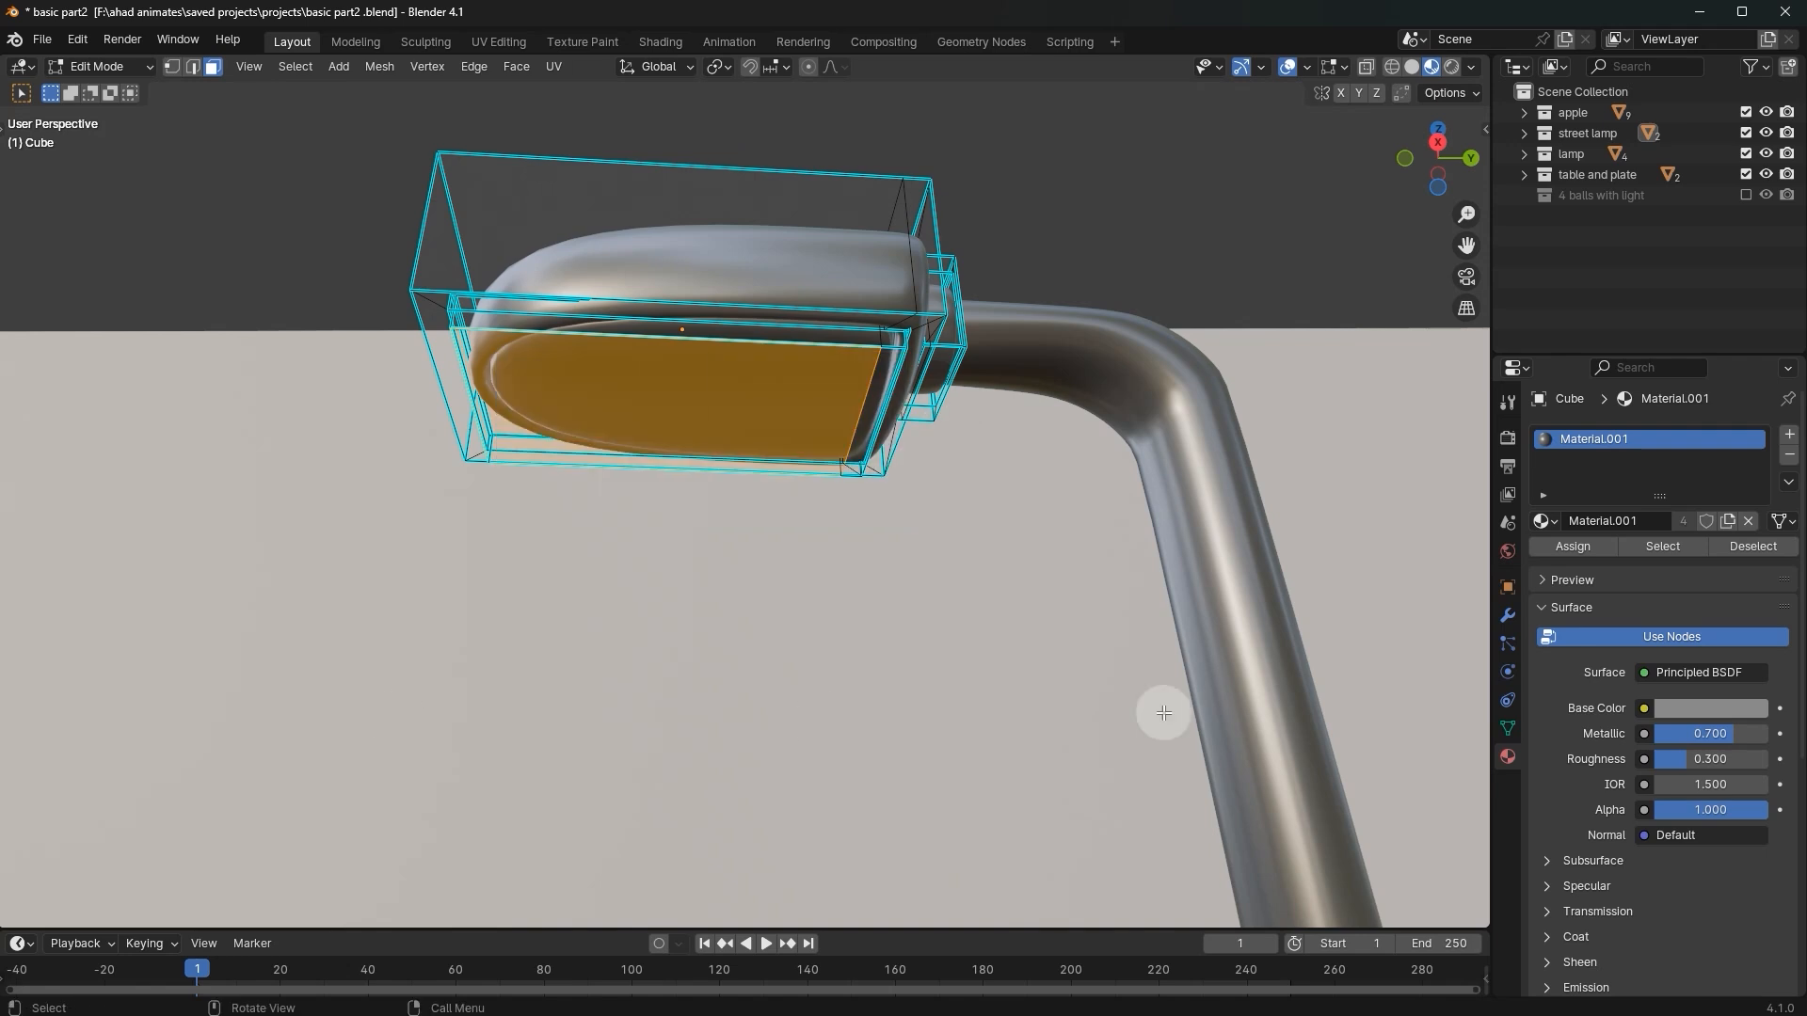
Step: Keep the lamp head's underside face selected and add a second, empty material slot to the lamp head
left_click(732, 455)
scroll(985, 387, "up", 4)
middle_click_drag(1071, 410, 1079, 412)
scroll(1397, 432, "down", 4)
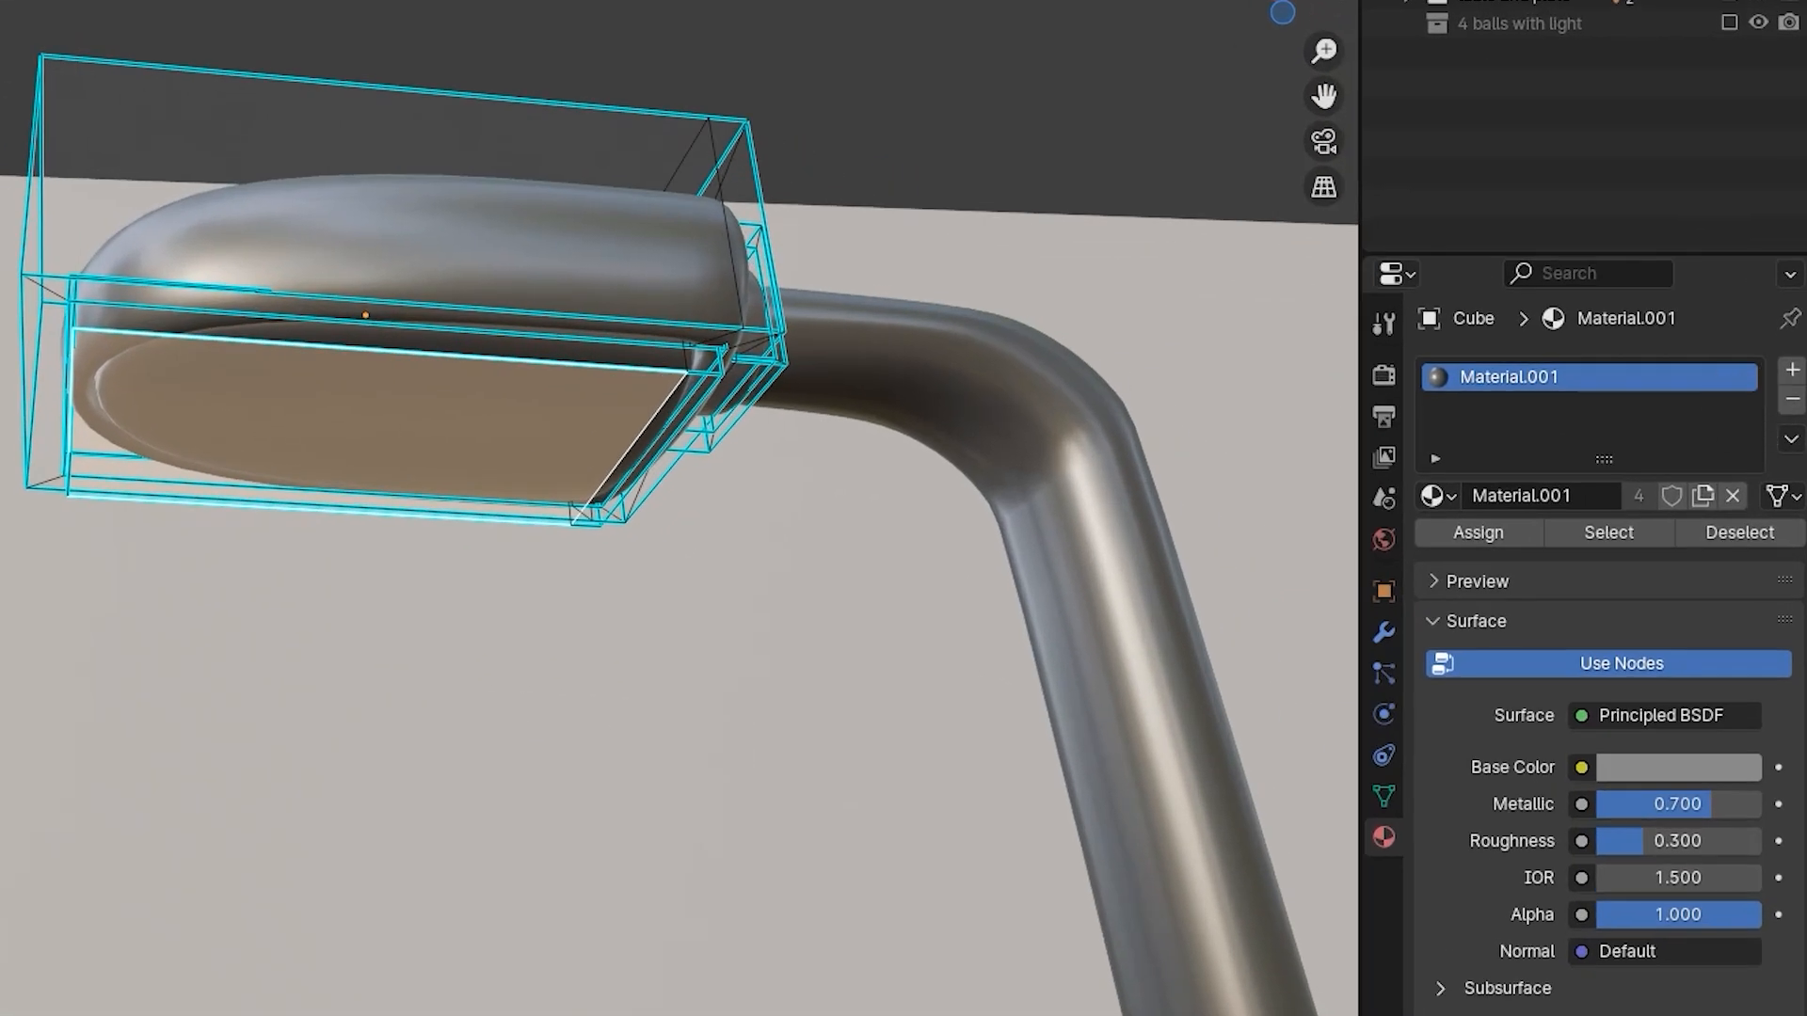
left_click(1791, 372)
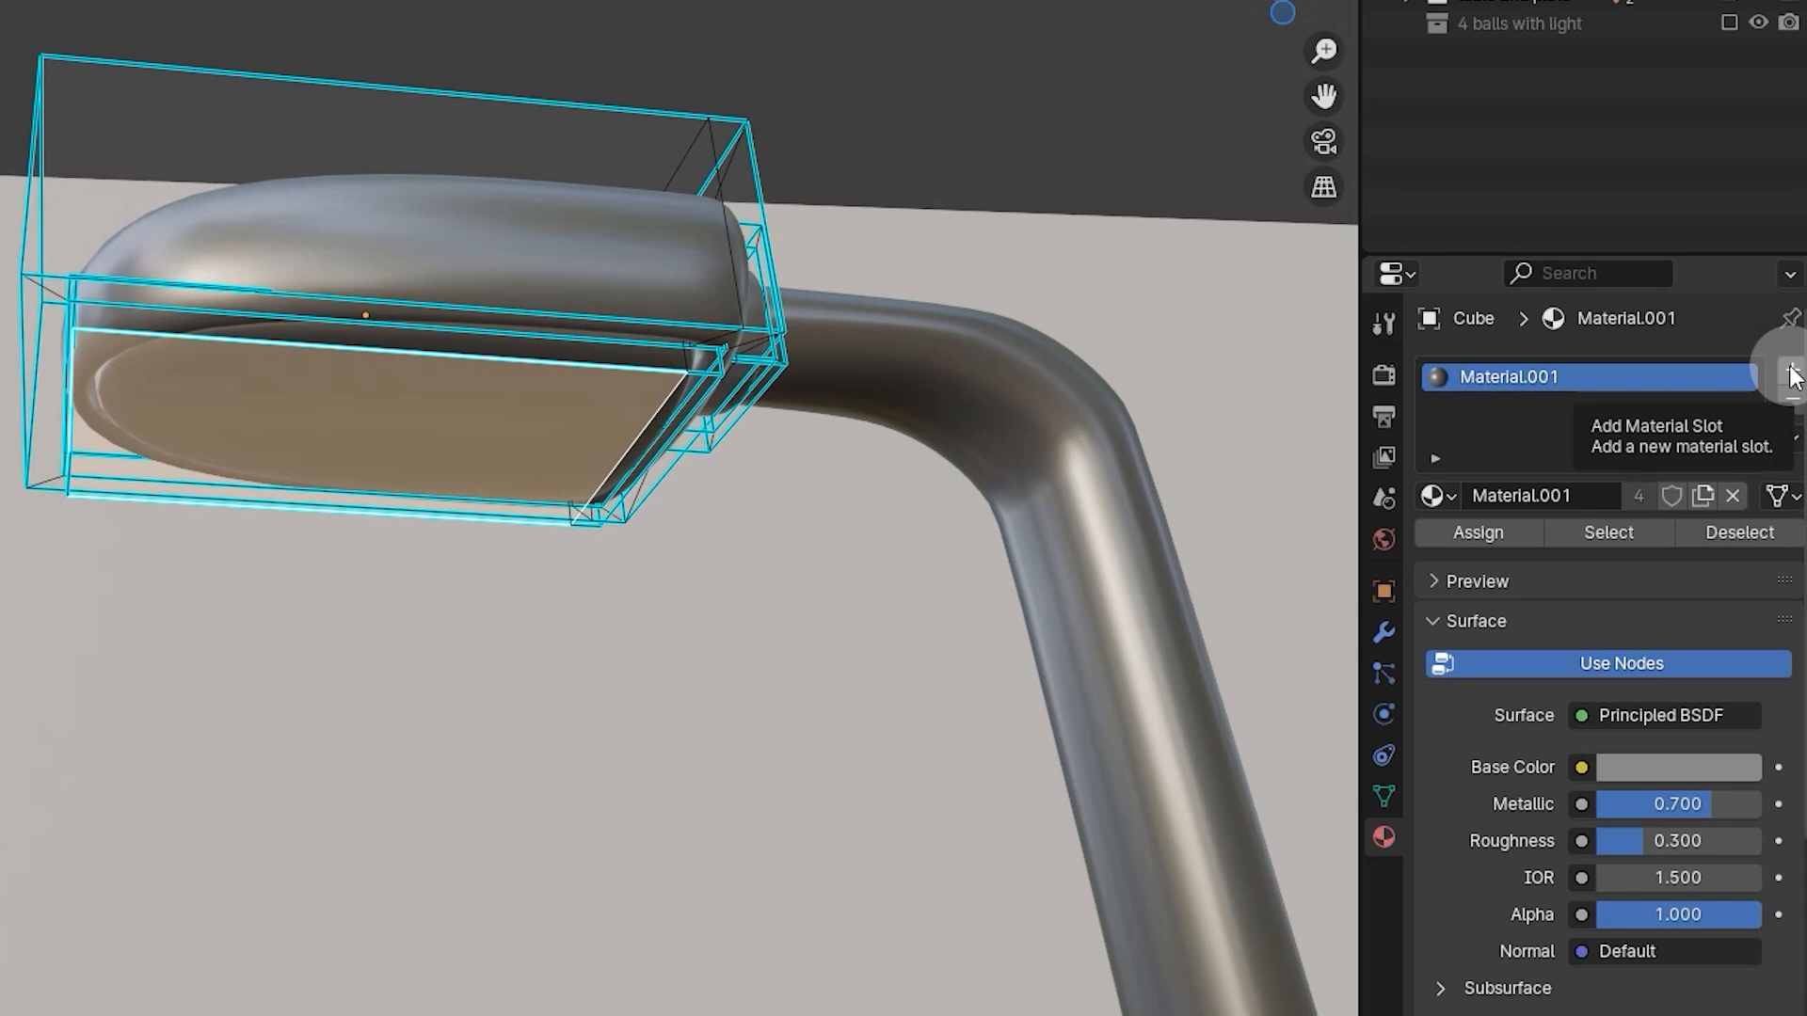
left_click(1791, 373)
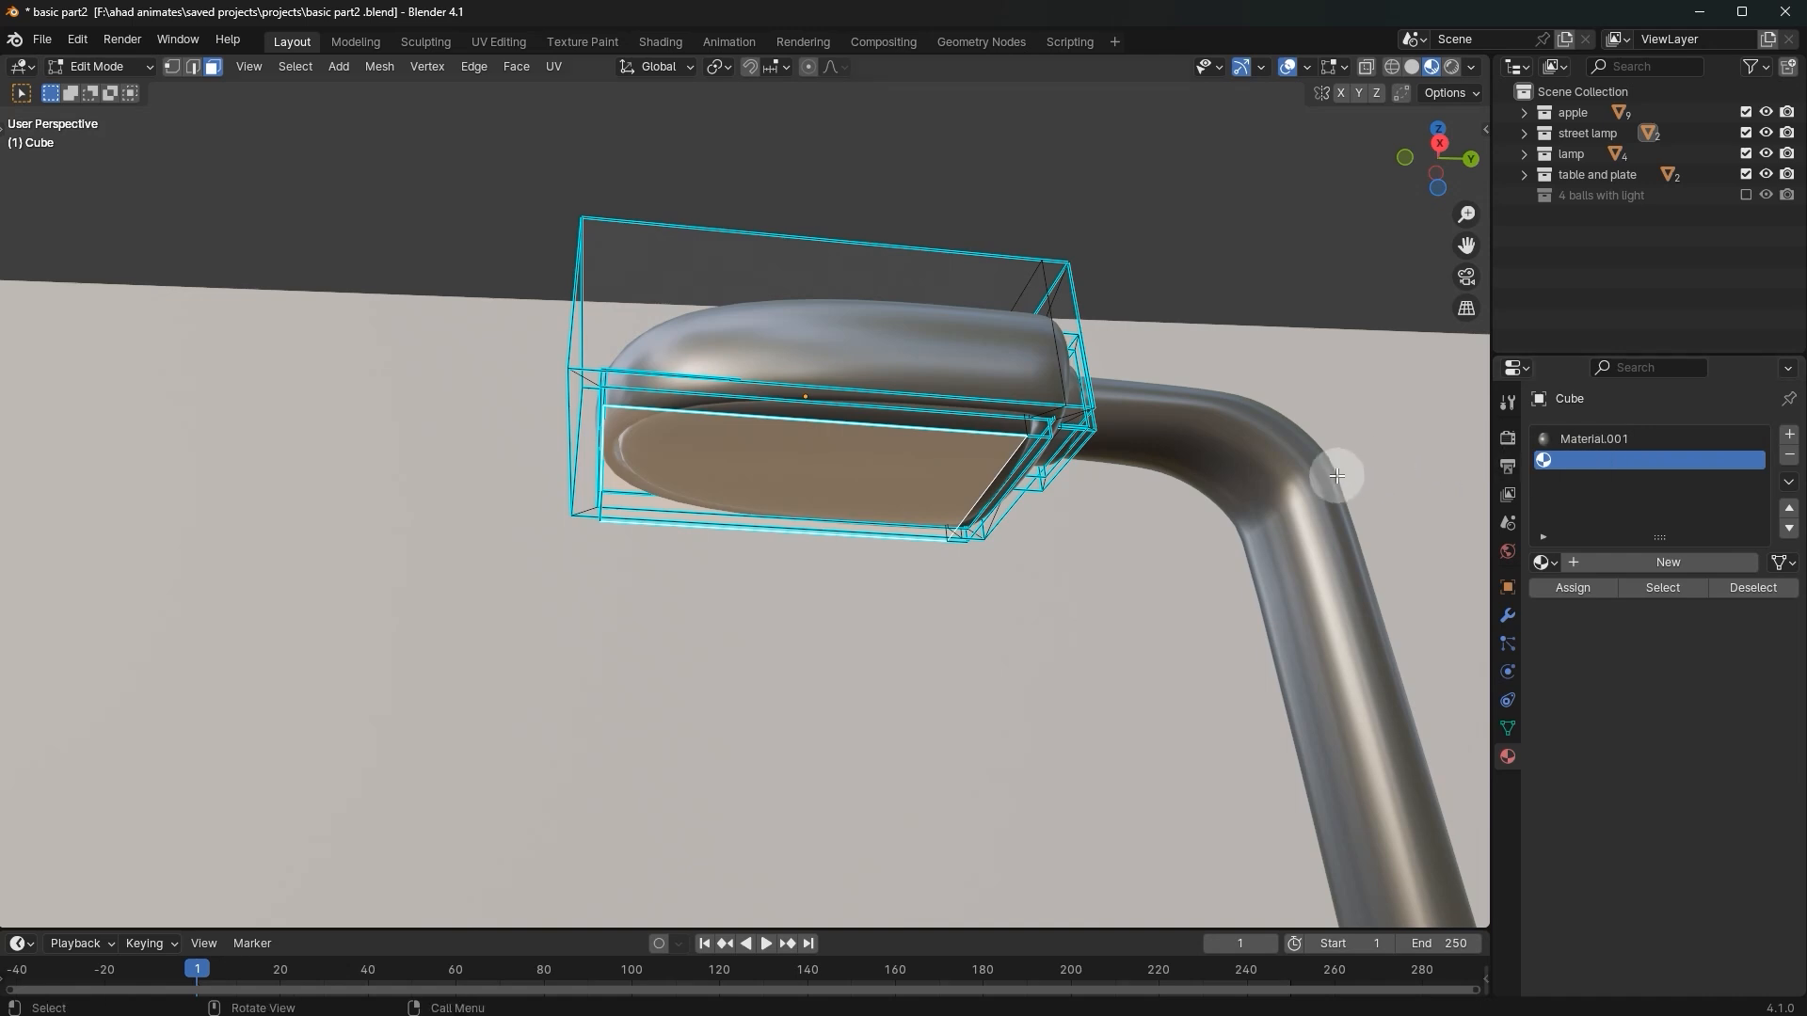
Step: Try a new material with an orange base colour in the lamp head's second slot from Object Mode, then undo it
key("Tab")
left_click(1654, 561)
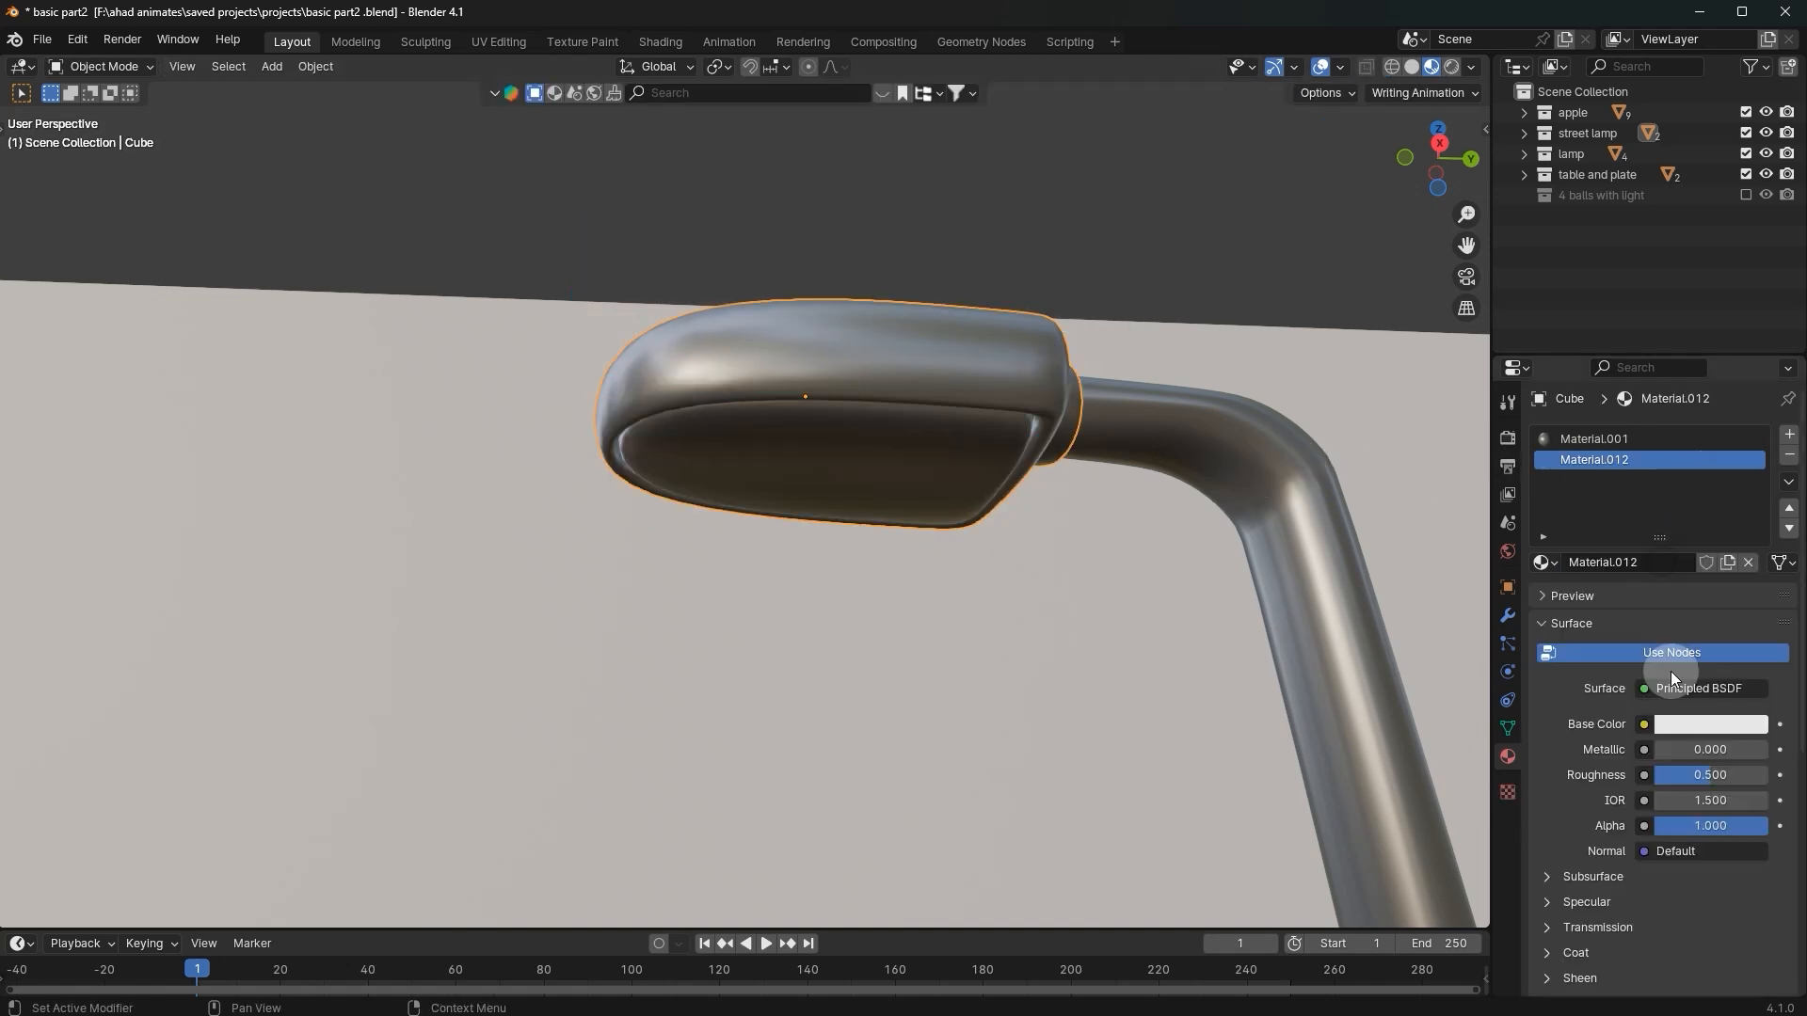
left_click(1692, 724)
mouse_move(1646, 545)
left_mouse_down()
mouse_move(1628, 569)
mouse_move(1653, 526)
left_mouse_up()
scroll(981, 493, "down", 5)
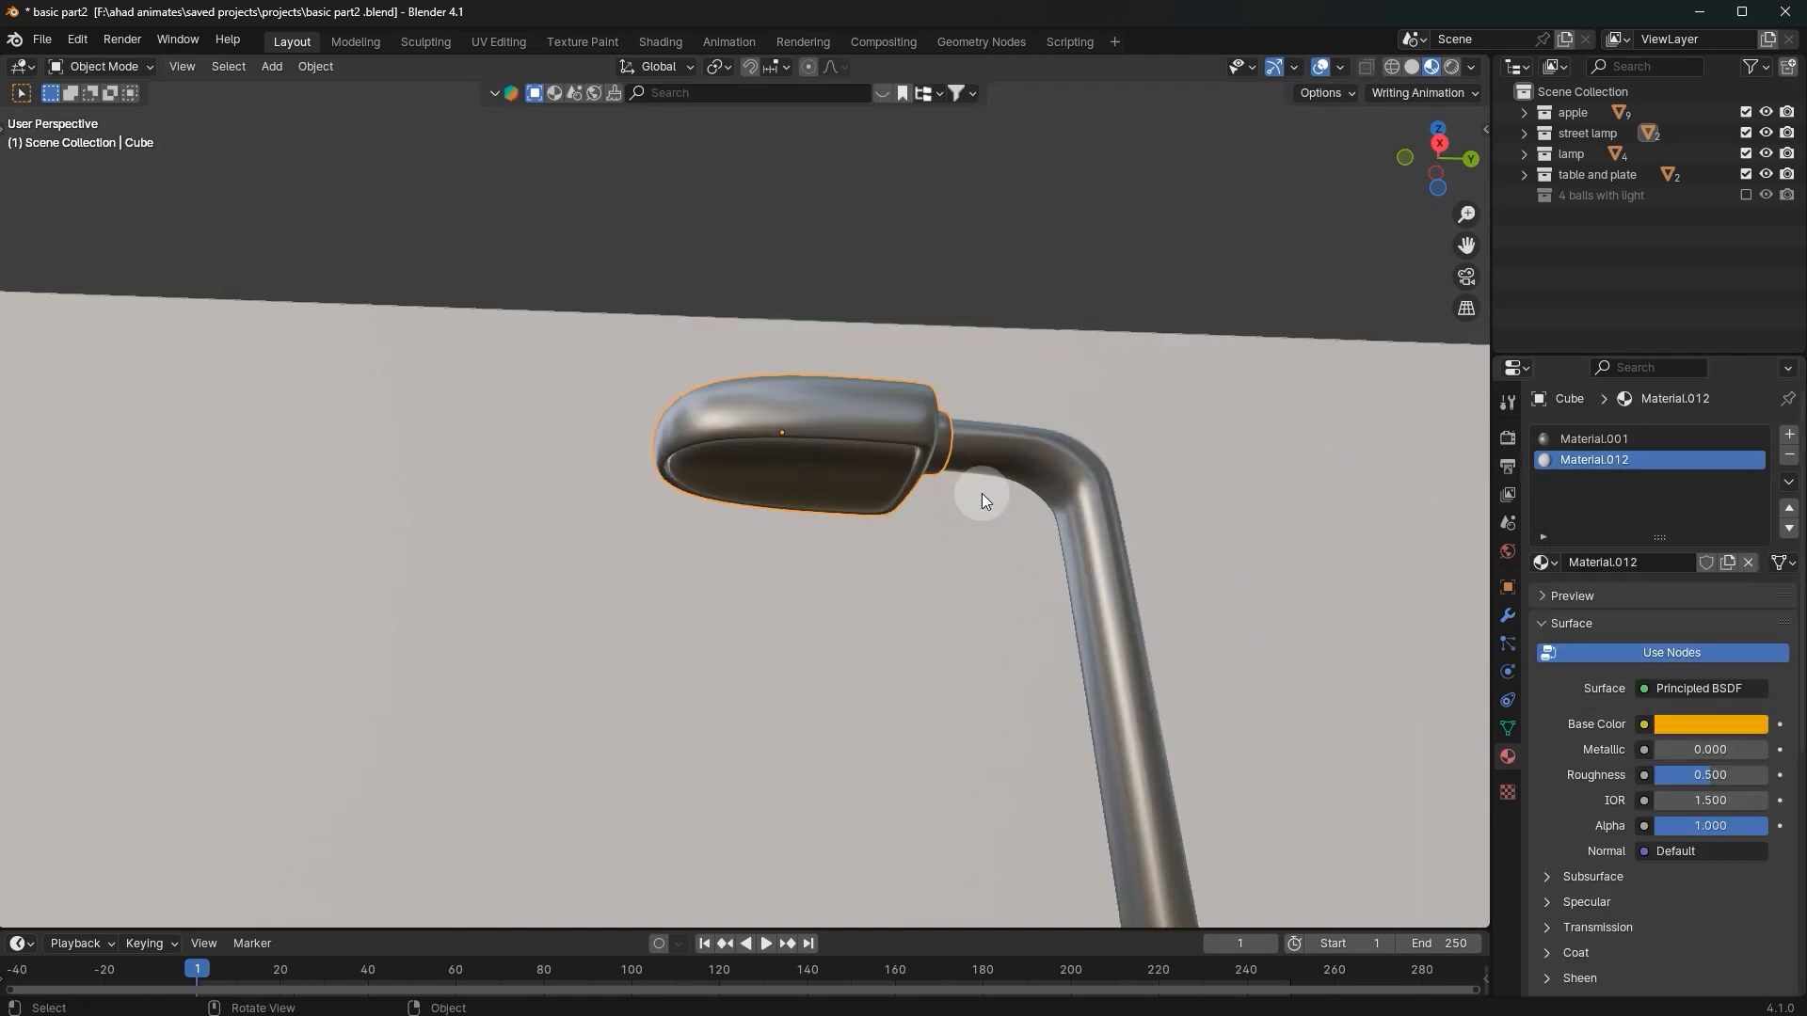
key("ctrl+z")
Step: Reselect the street lamp head's flat underside face in Edit Mode and assign the empty second material slot to it
key("Tab")
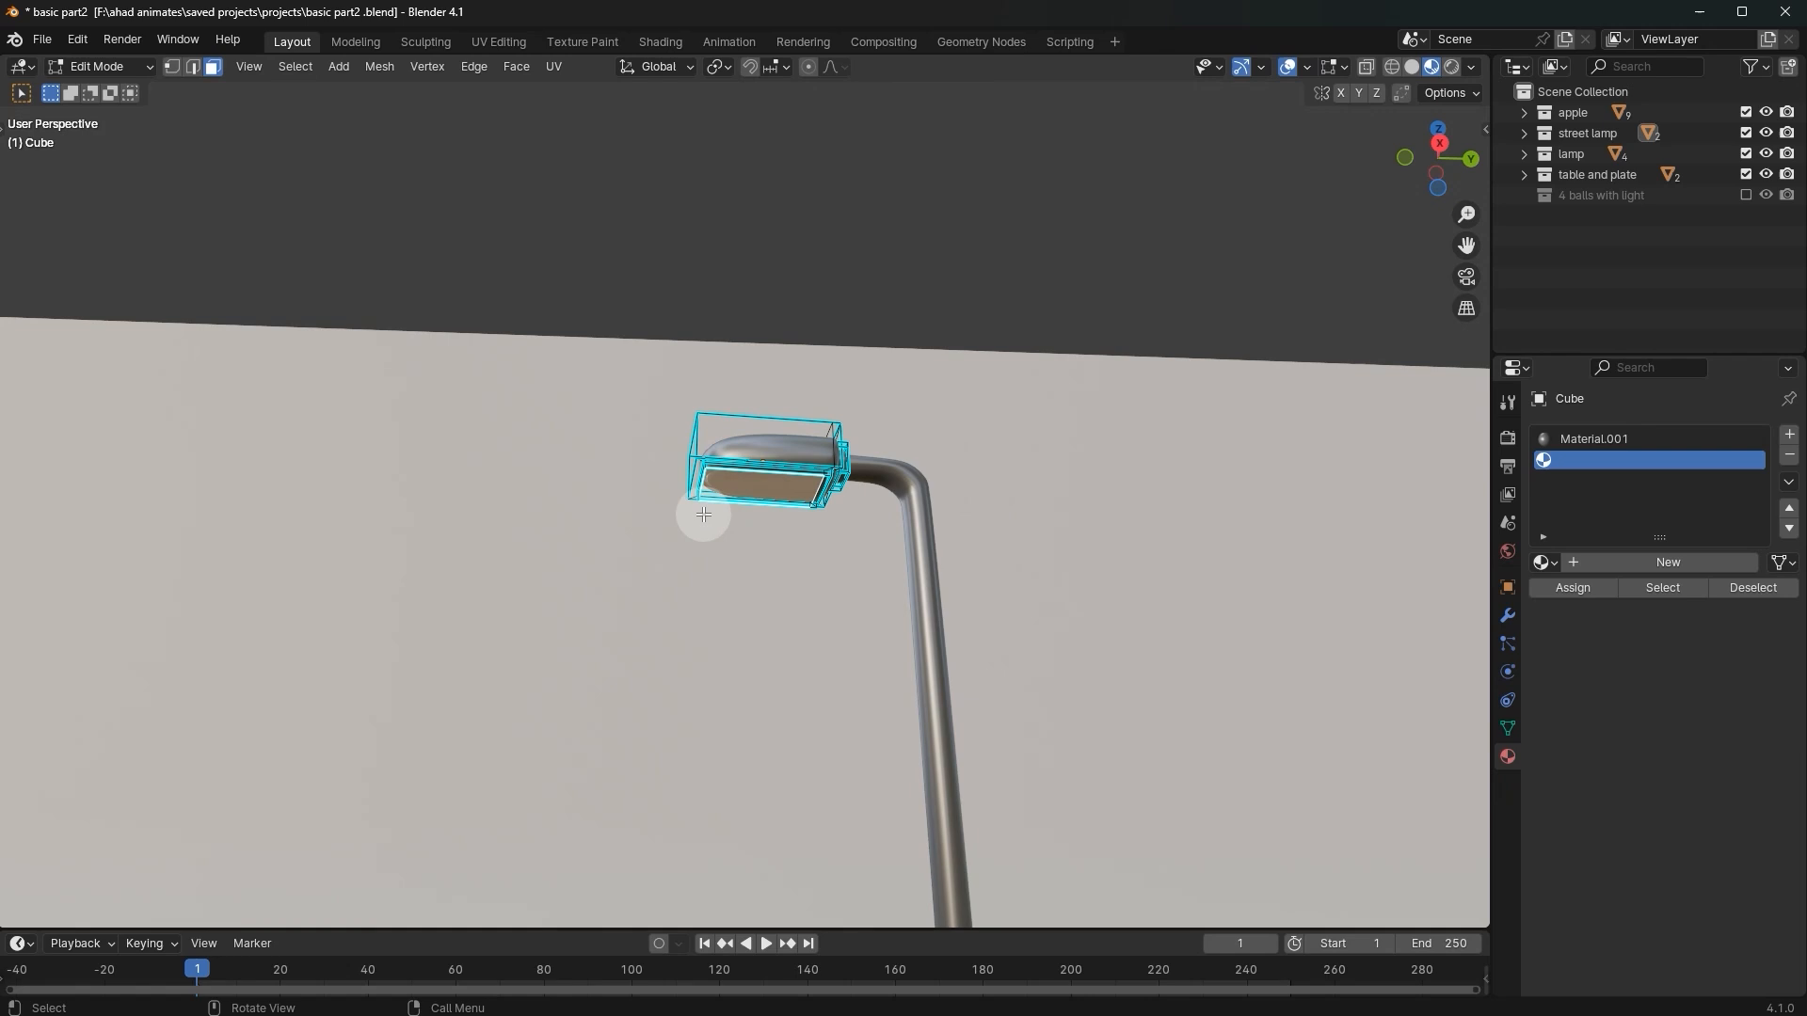
left_click(754, 488)
scroll(754, 489, "up", 4)
scroll(889, 477, "up", 3)
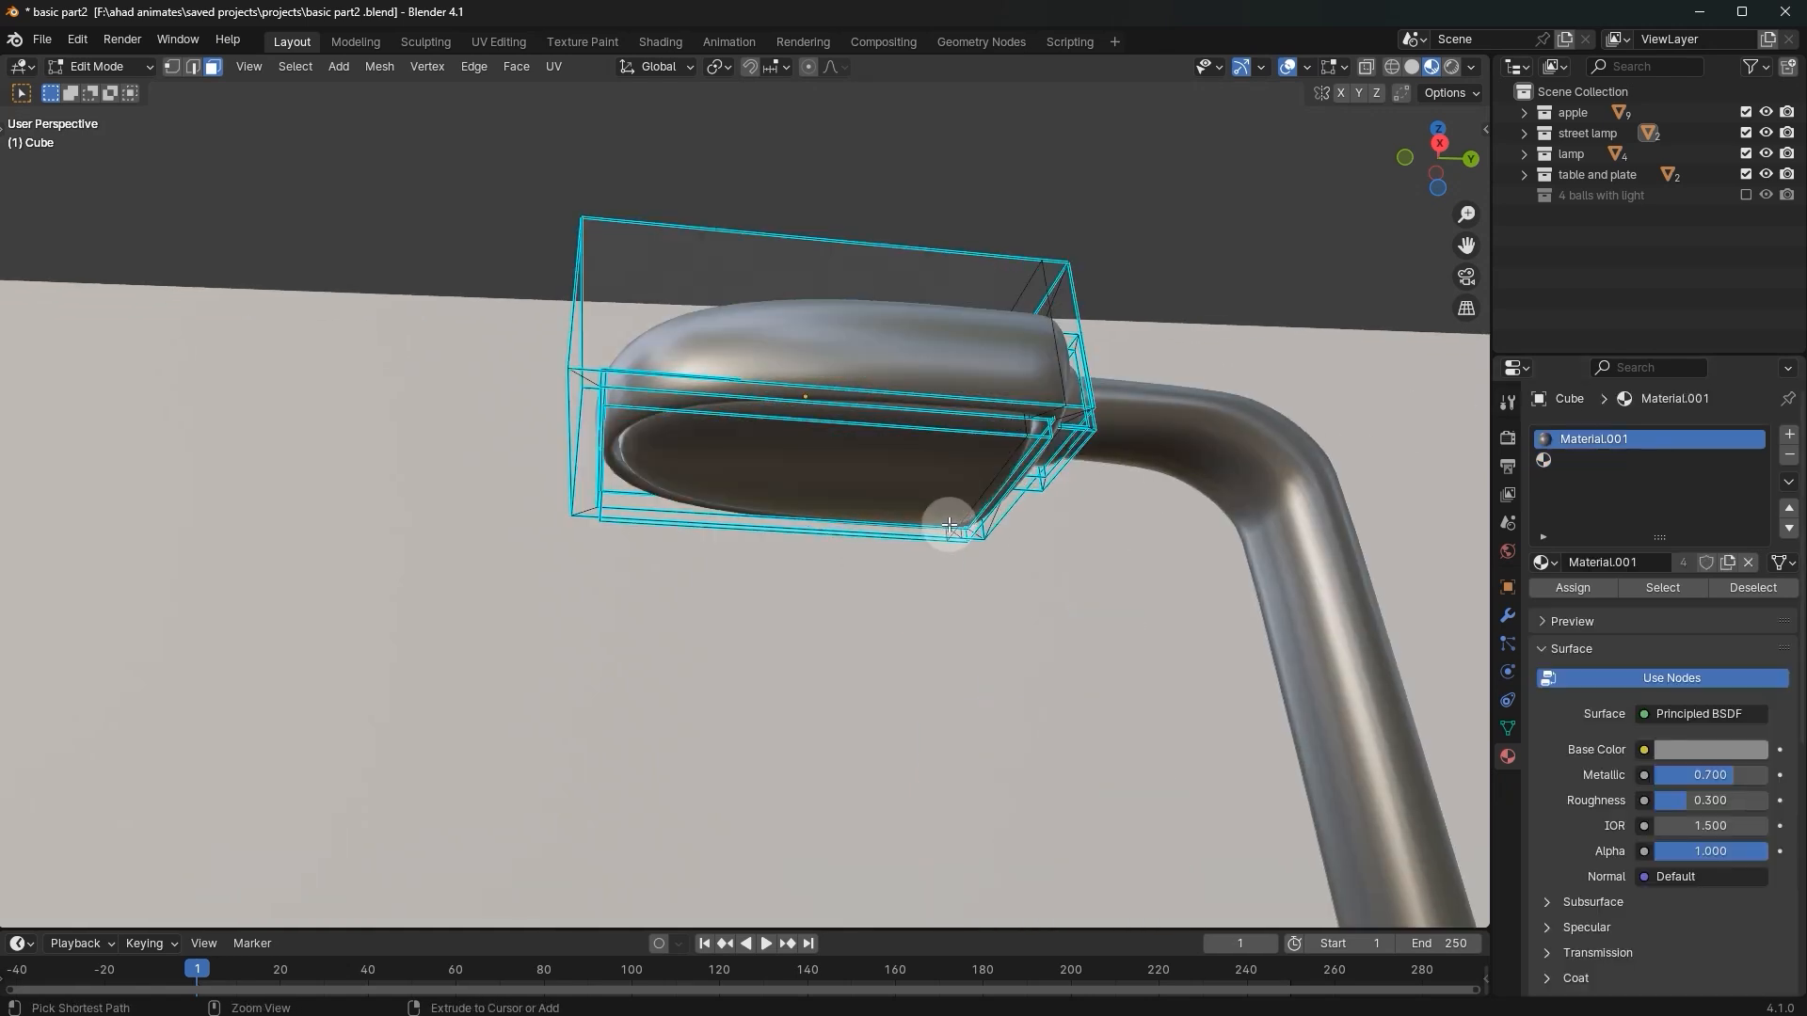
left_click(1567, 459)
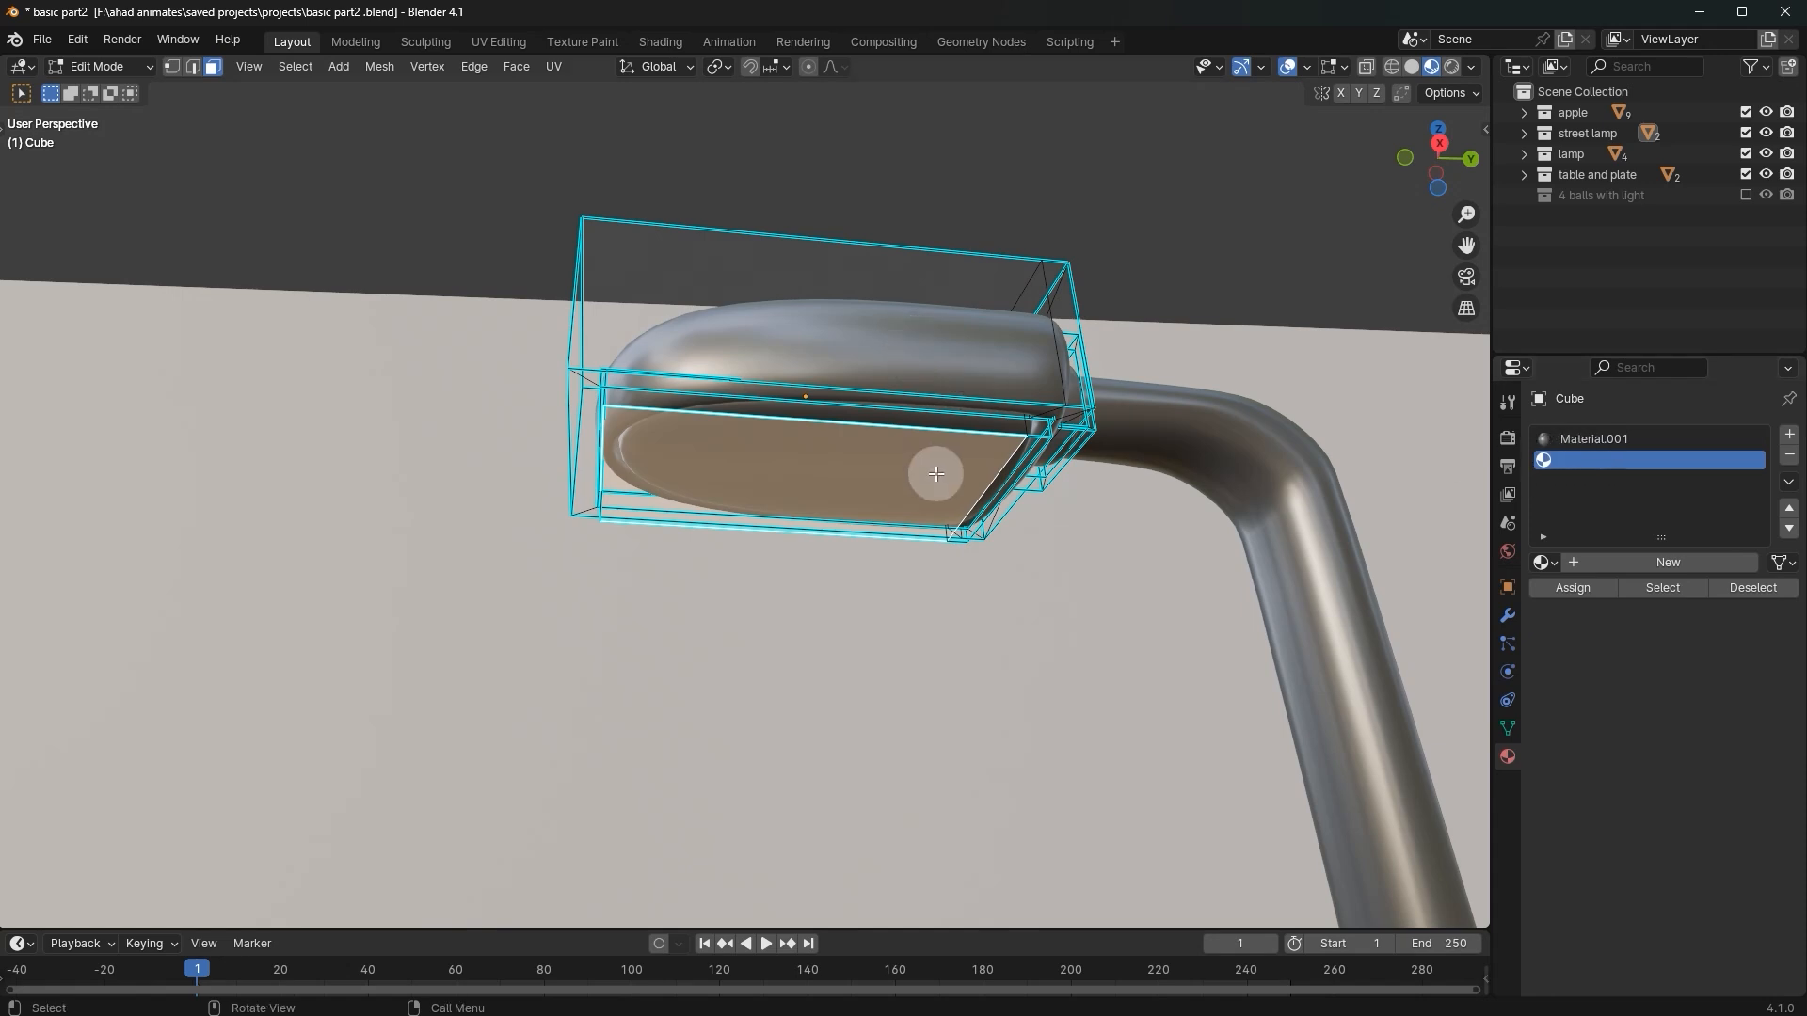
left_click(814, 473)
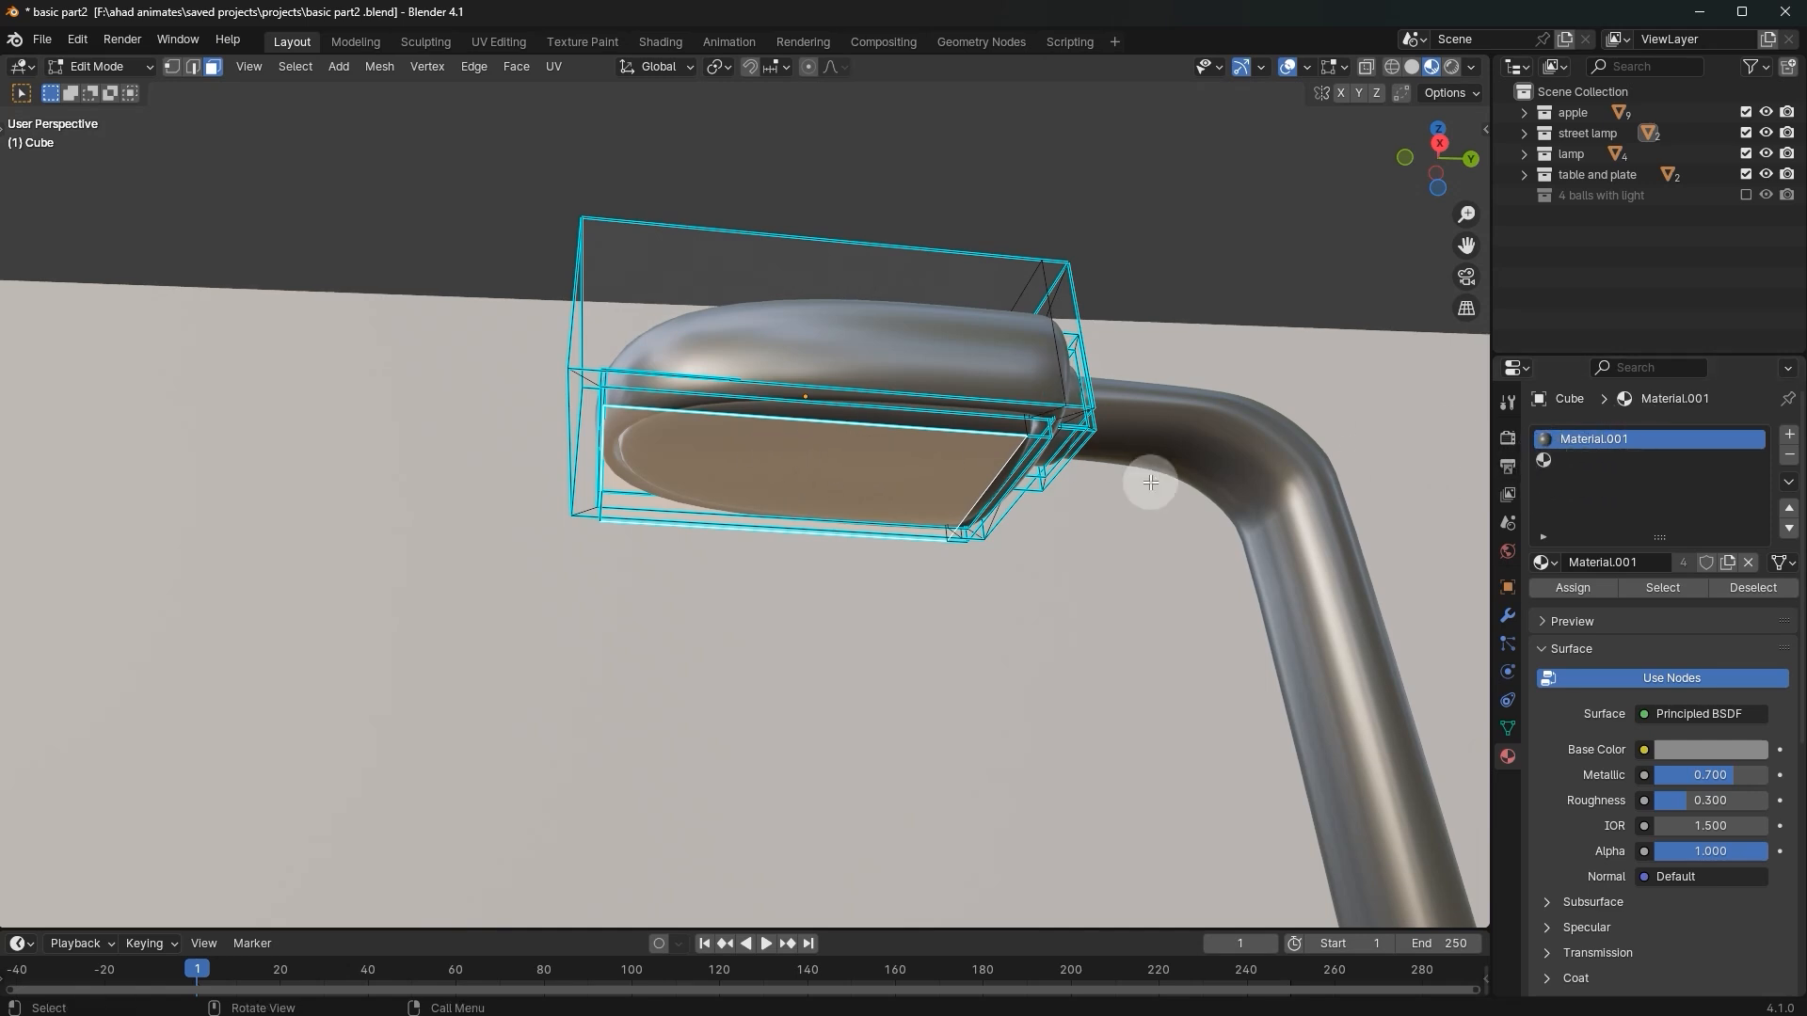
scroll(1129, 483, "up", 4)
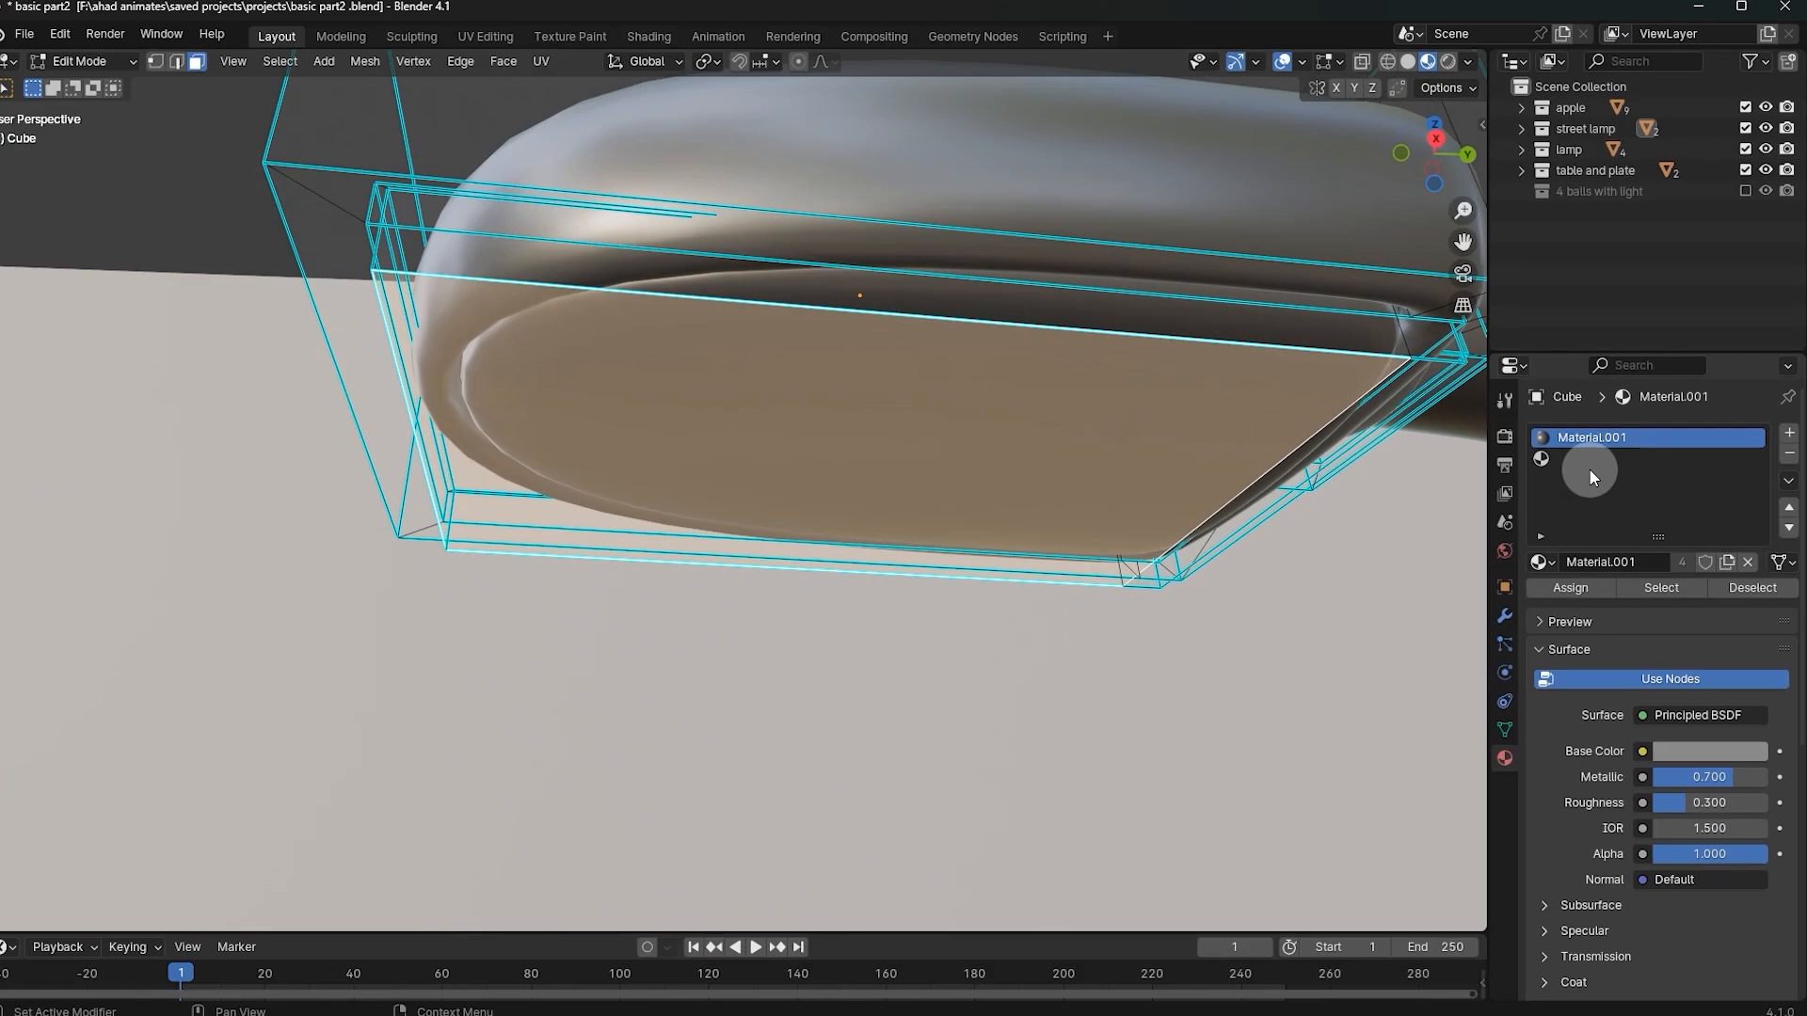
left_click(1506, 423)
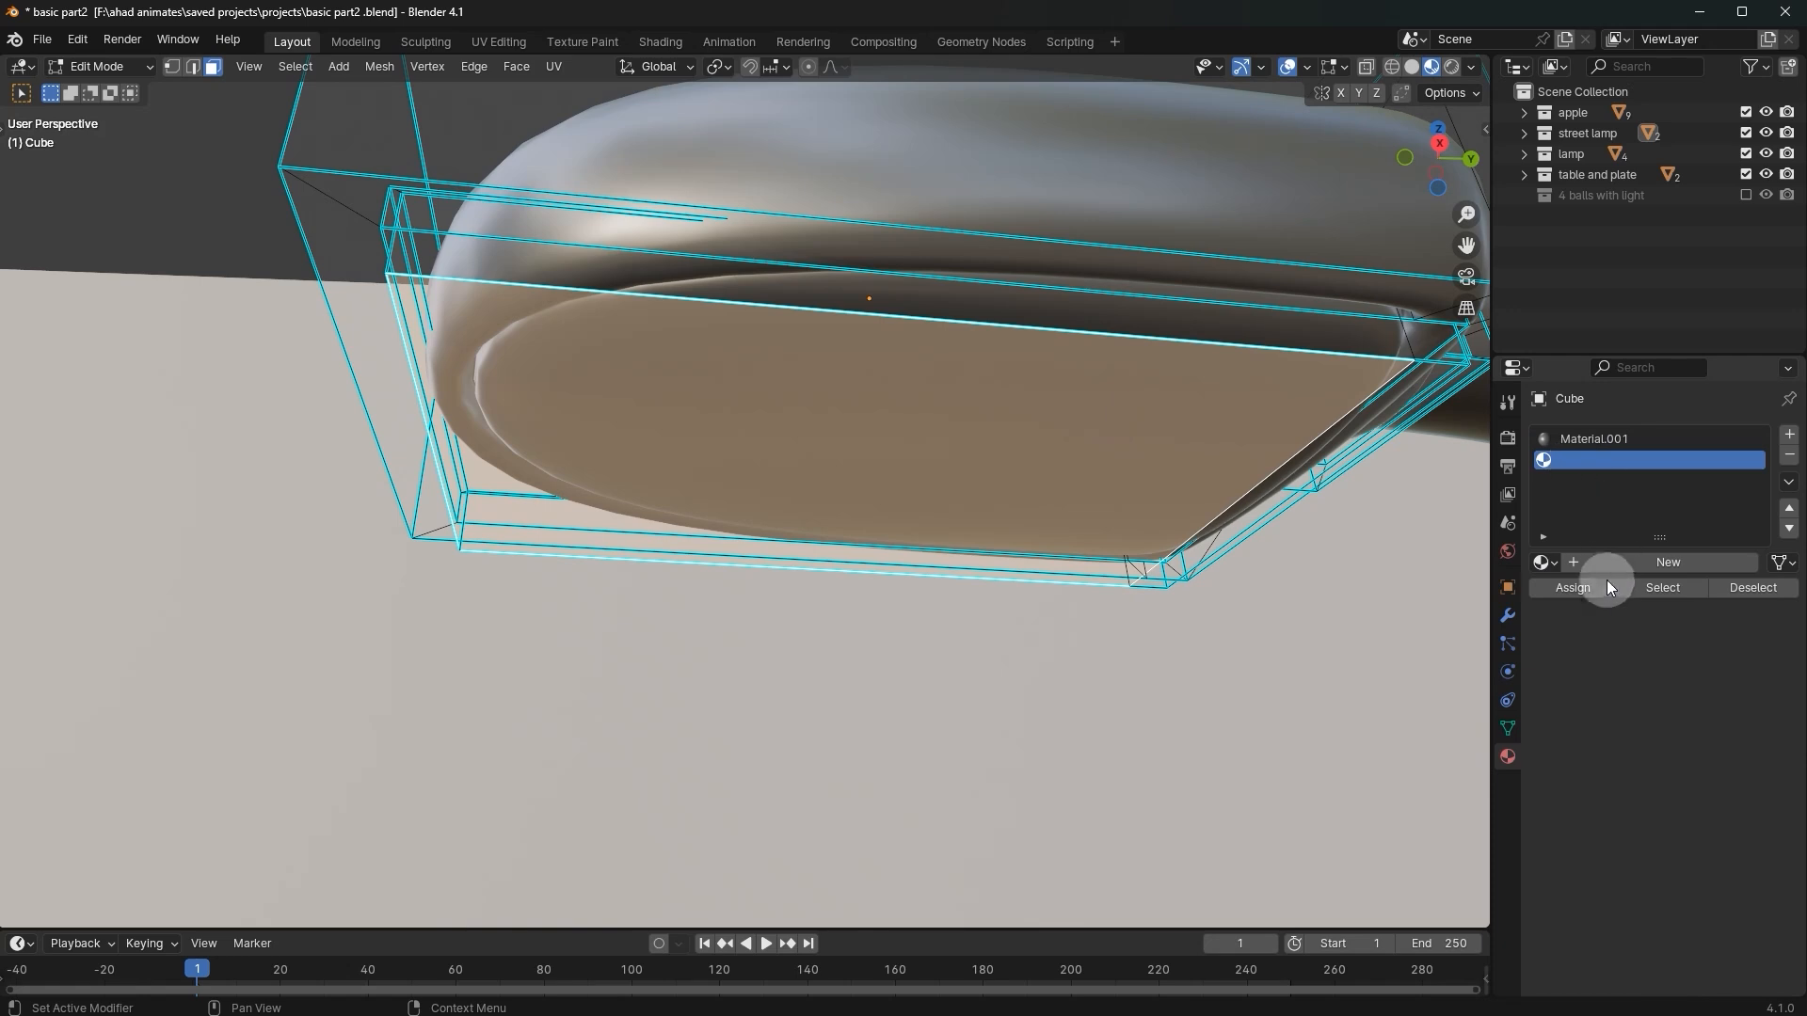
left_click(1579, 598)
Step: Try growing the selection to the faces around the underside and assigning the empty slot to them, then undo it
middle_click_drag(1129, 442, 1073, 487)
key("ctrl+KP_Add")
middle_click_drag(849, 268, 913, 273)
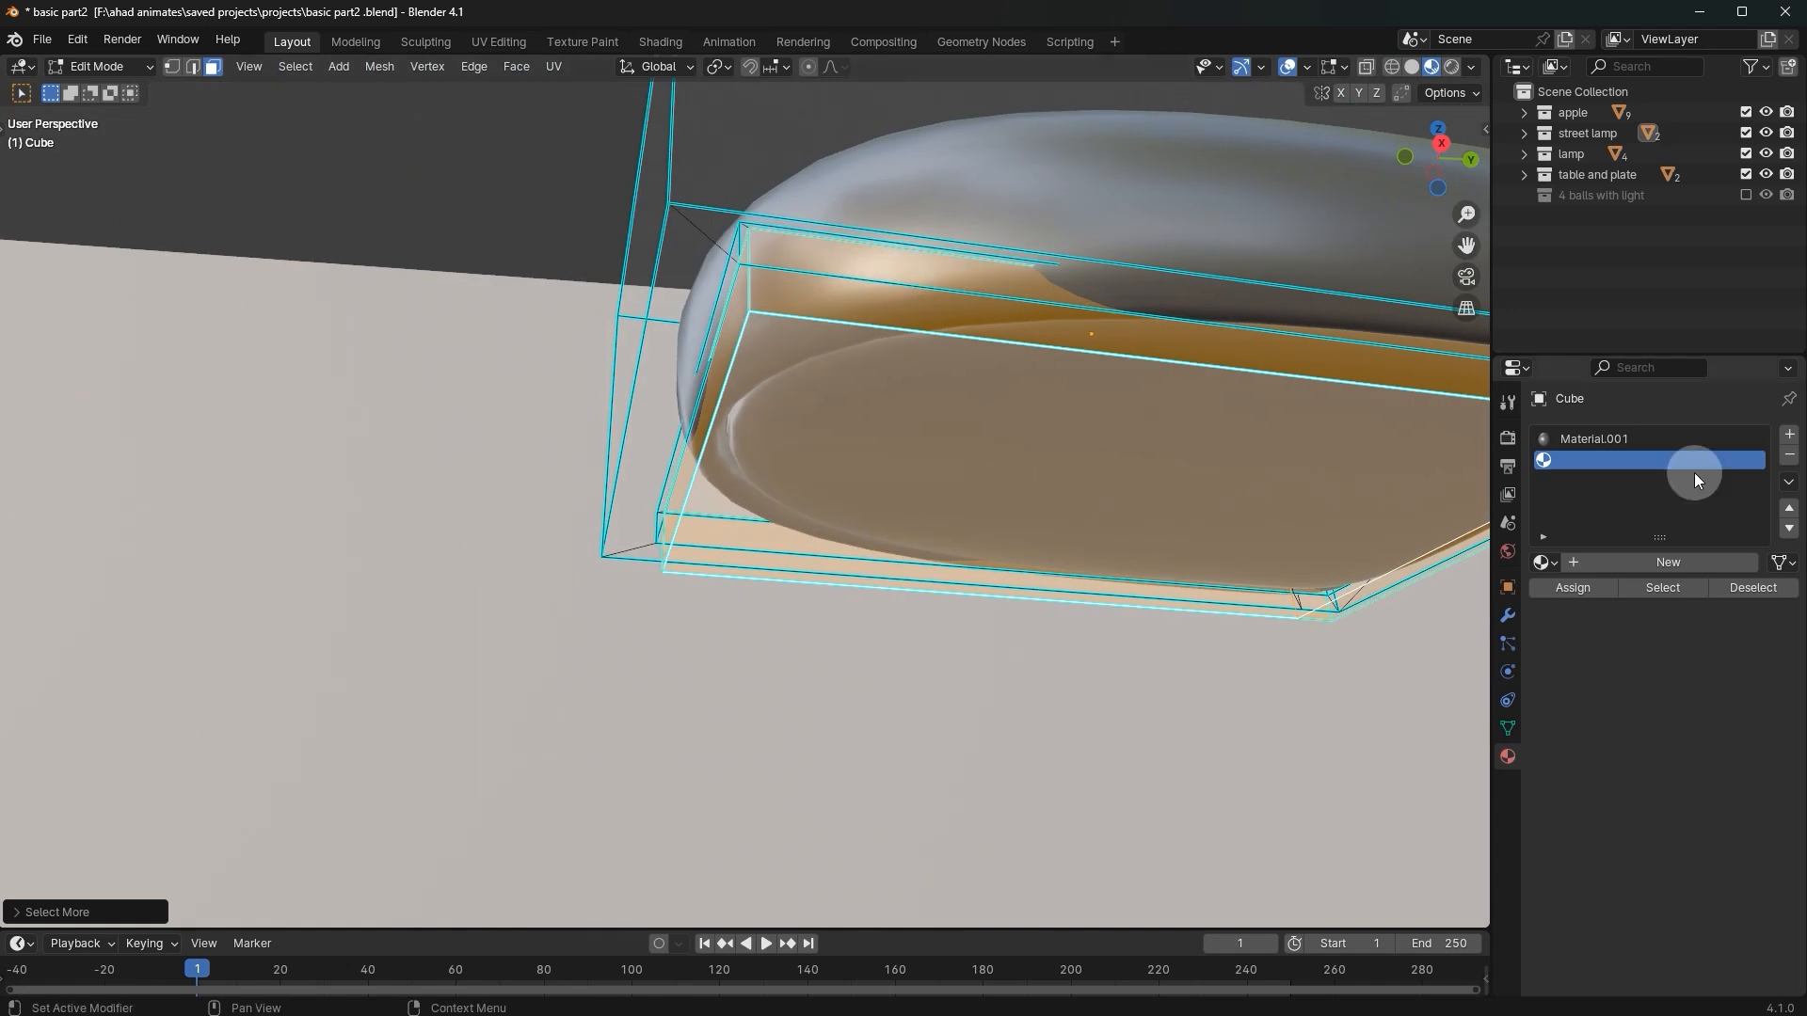
left_click(1565, 590)
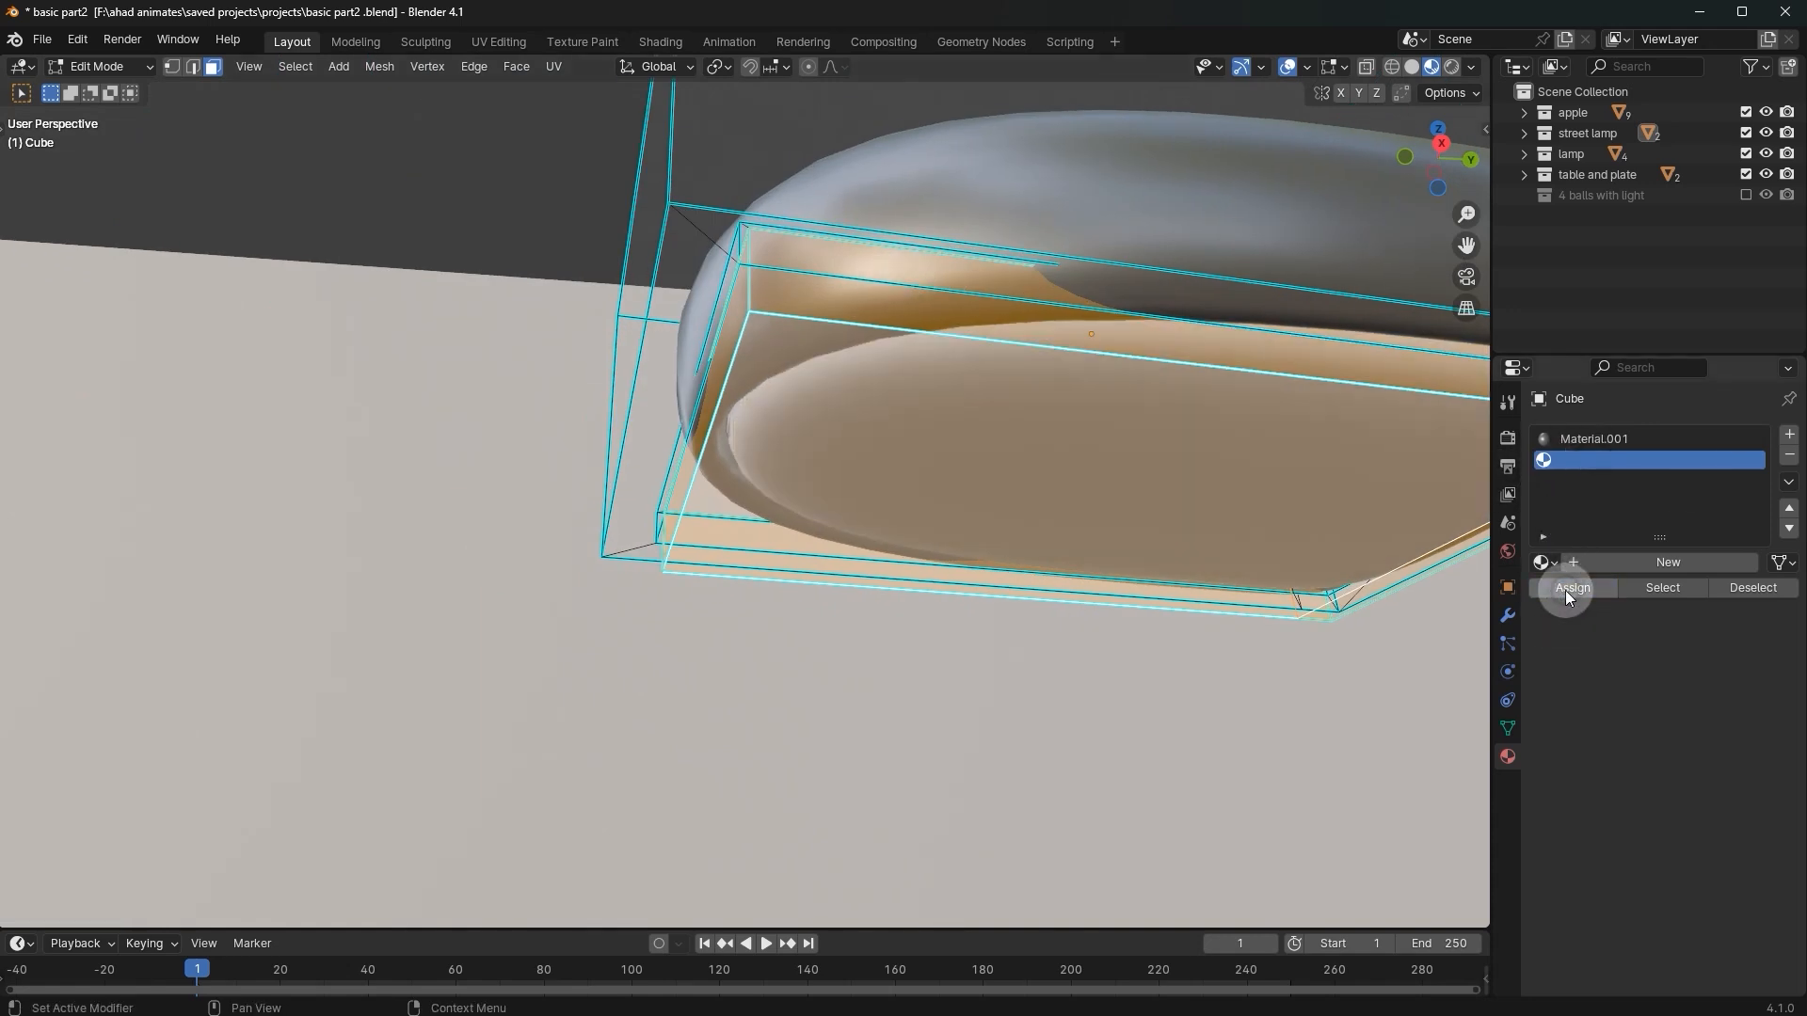
middle_click_drag(1060, 471, 985, 410)
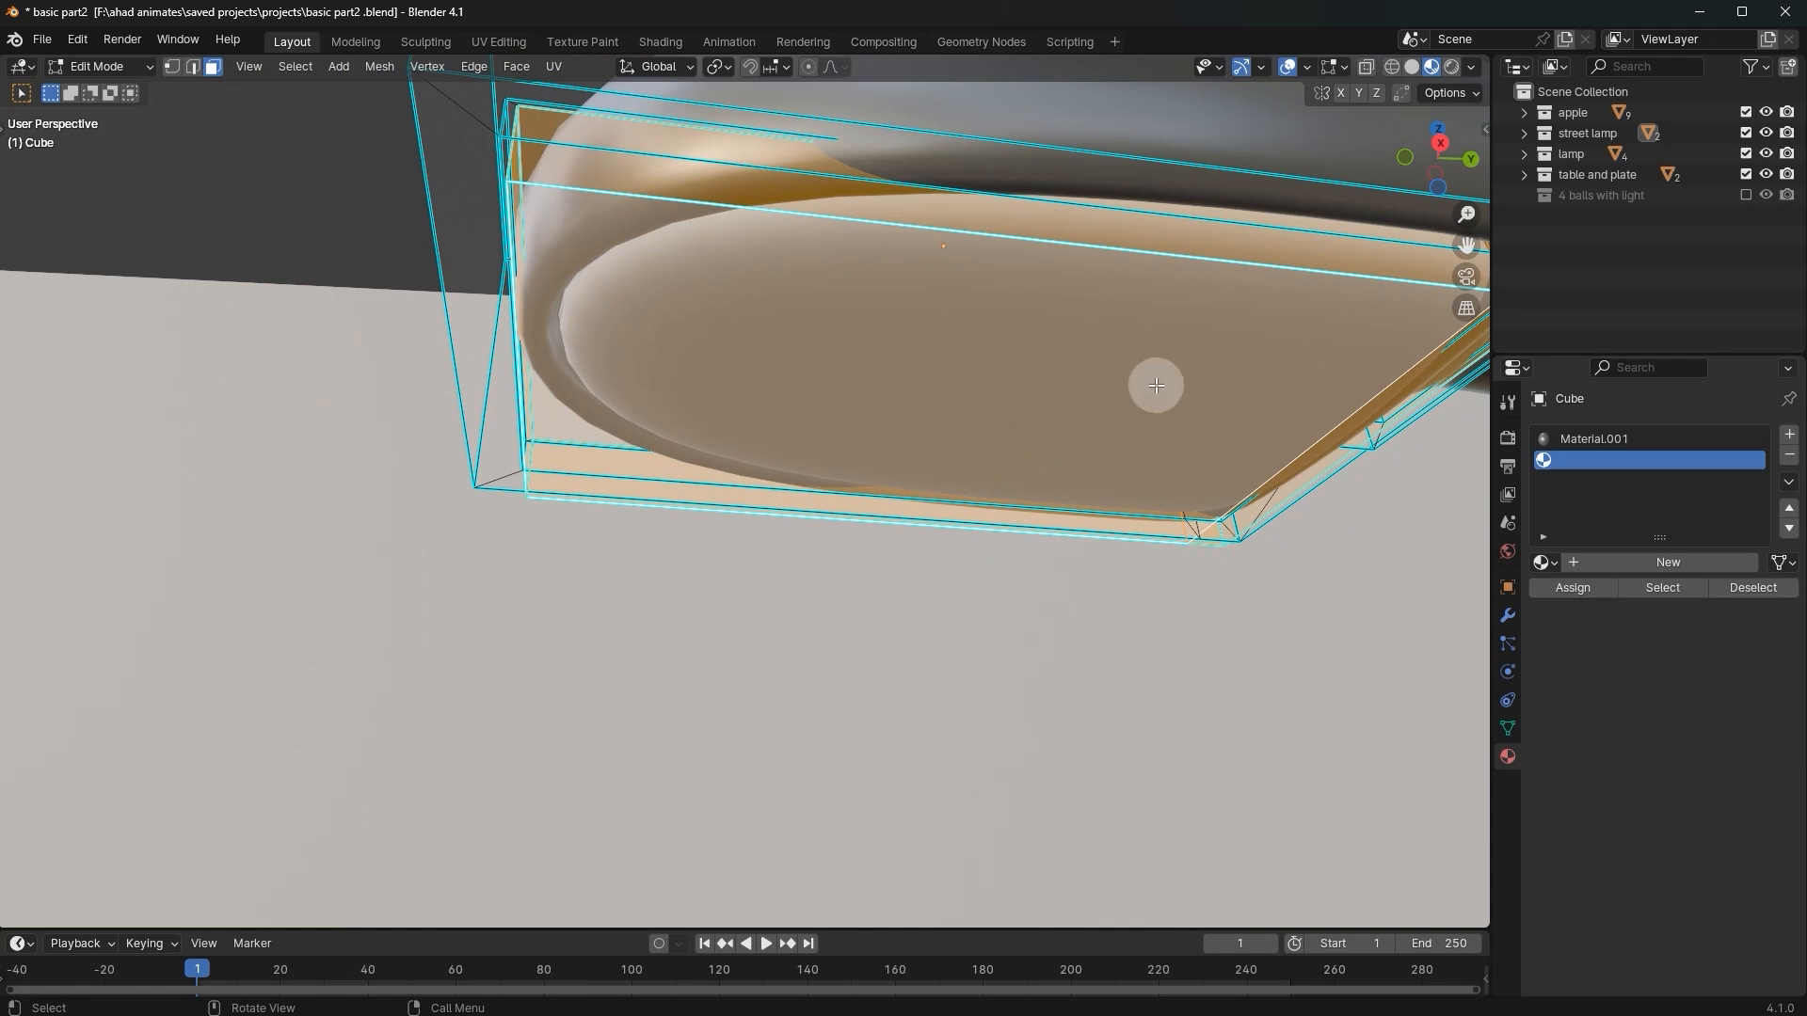
key("Tab")
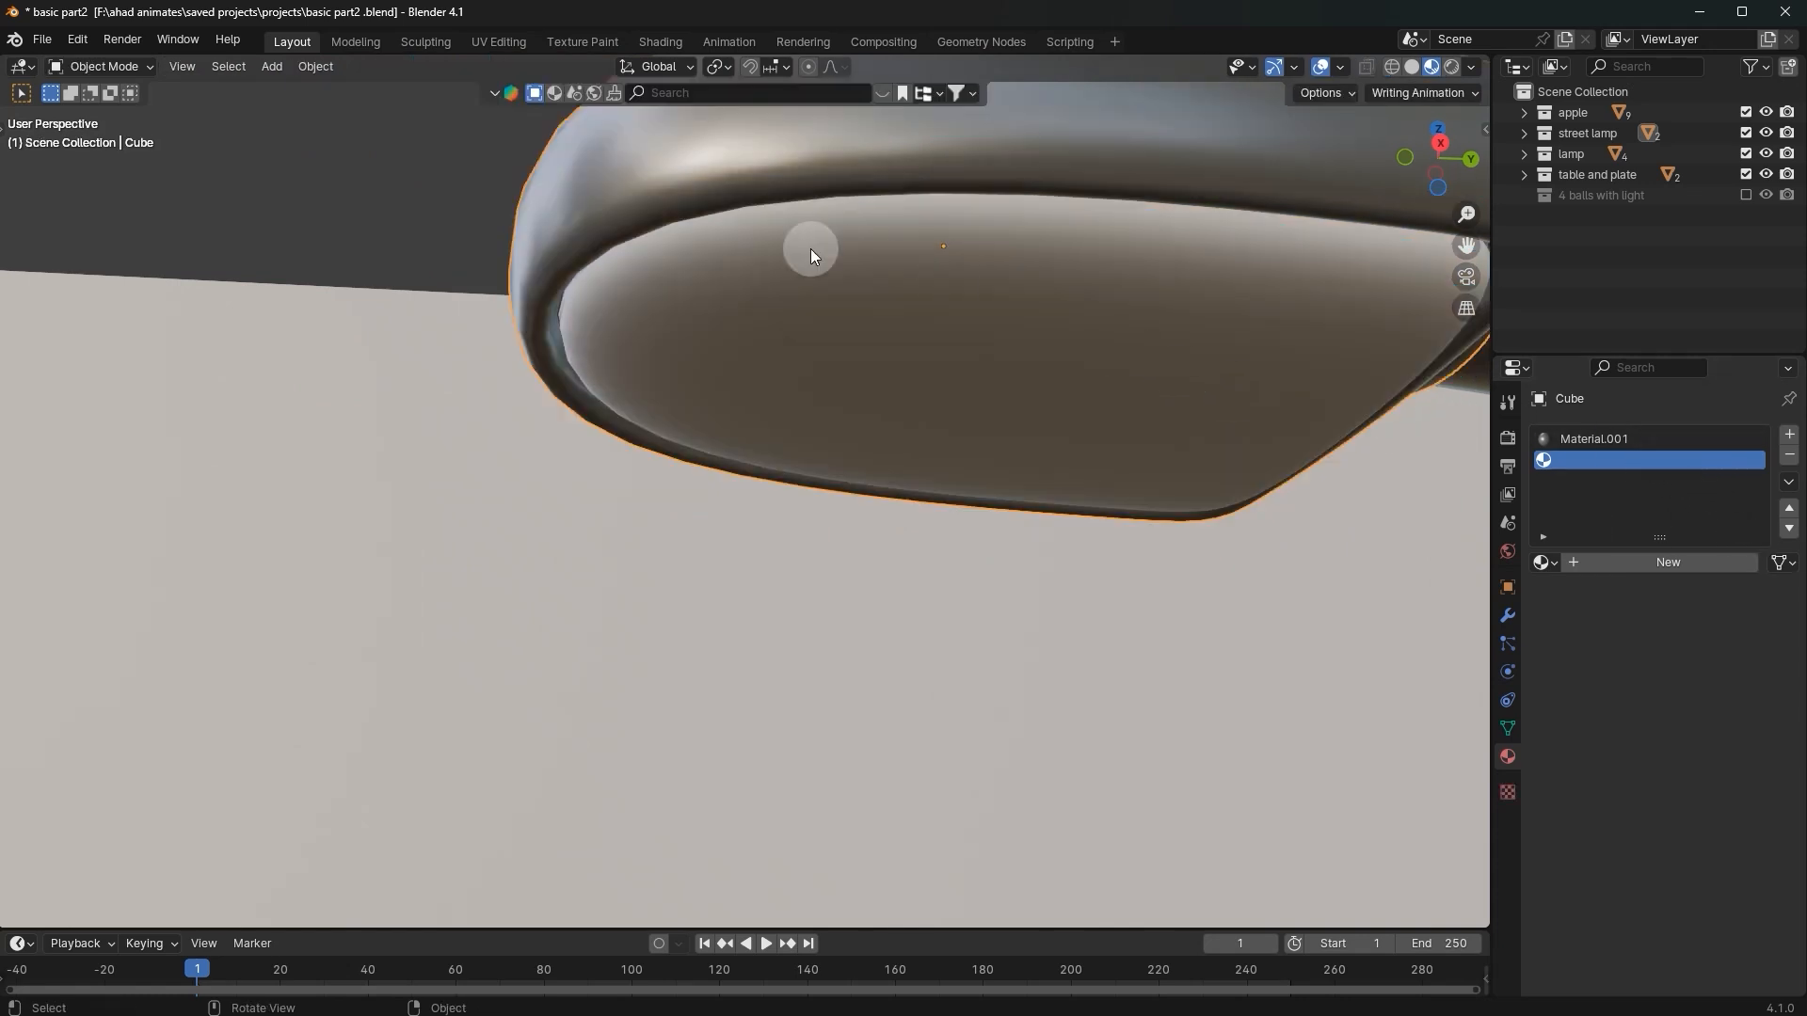
scroll(1218, 381, "down", 3)
scroll(1200, 371, "up", 3)
middle_click_drag(1201, 371, 1210, 375)
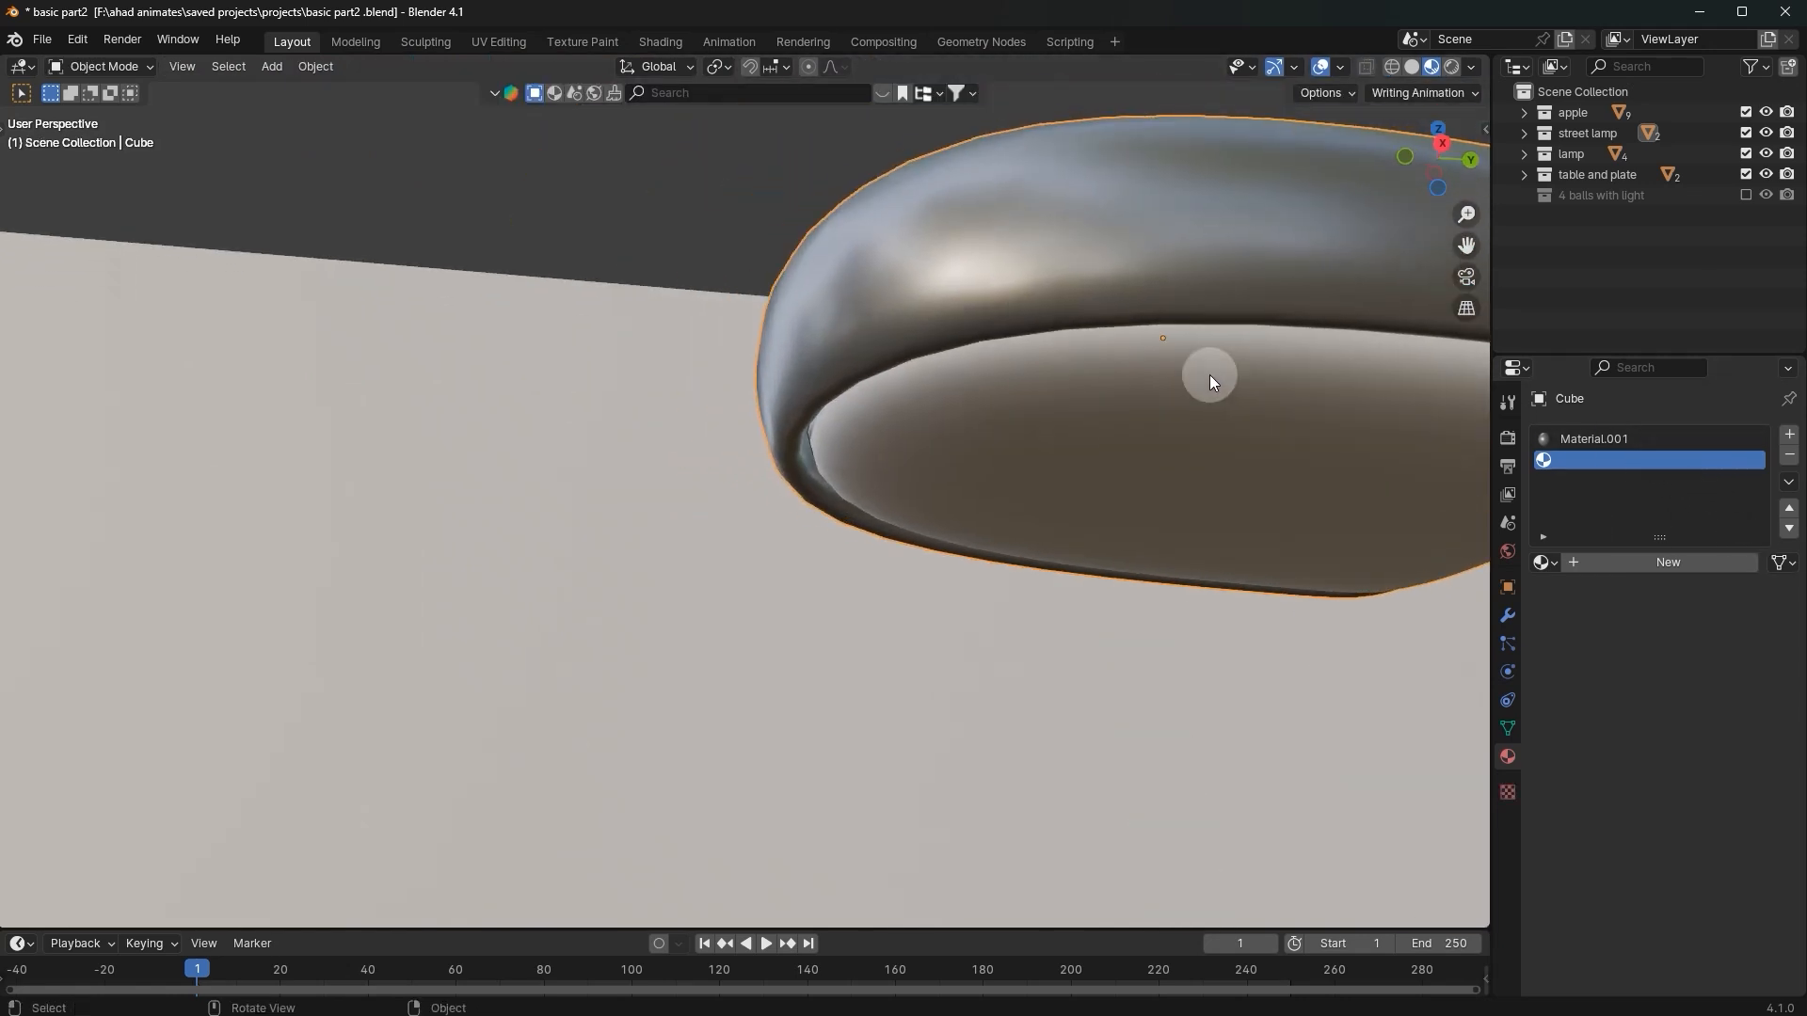
key("ctrl+z")
key("ctrl+z")
key("ctrl+z")
Step: Assign the empty second slot to the underside face alone and compare its coverage in Object Mode and Edit Mode
left_click(1560, 595)
key("Tab")
middle_click_drag(1214, 523, 789, 424)
scroll(1161, 478, "down", 4)
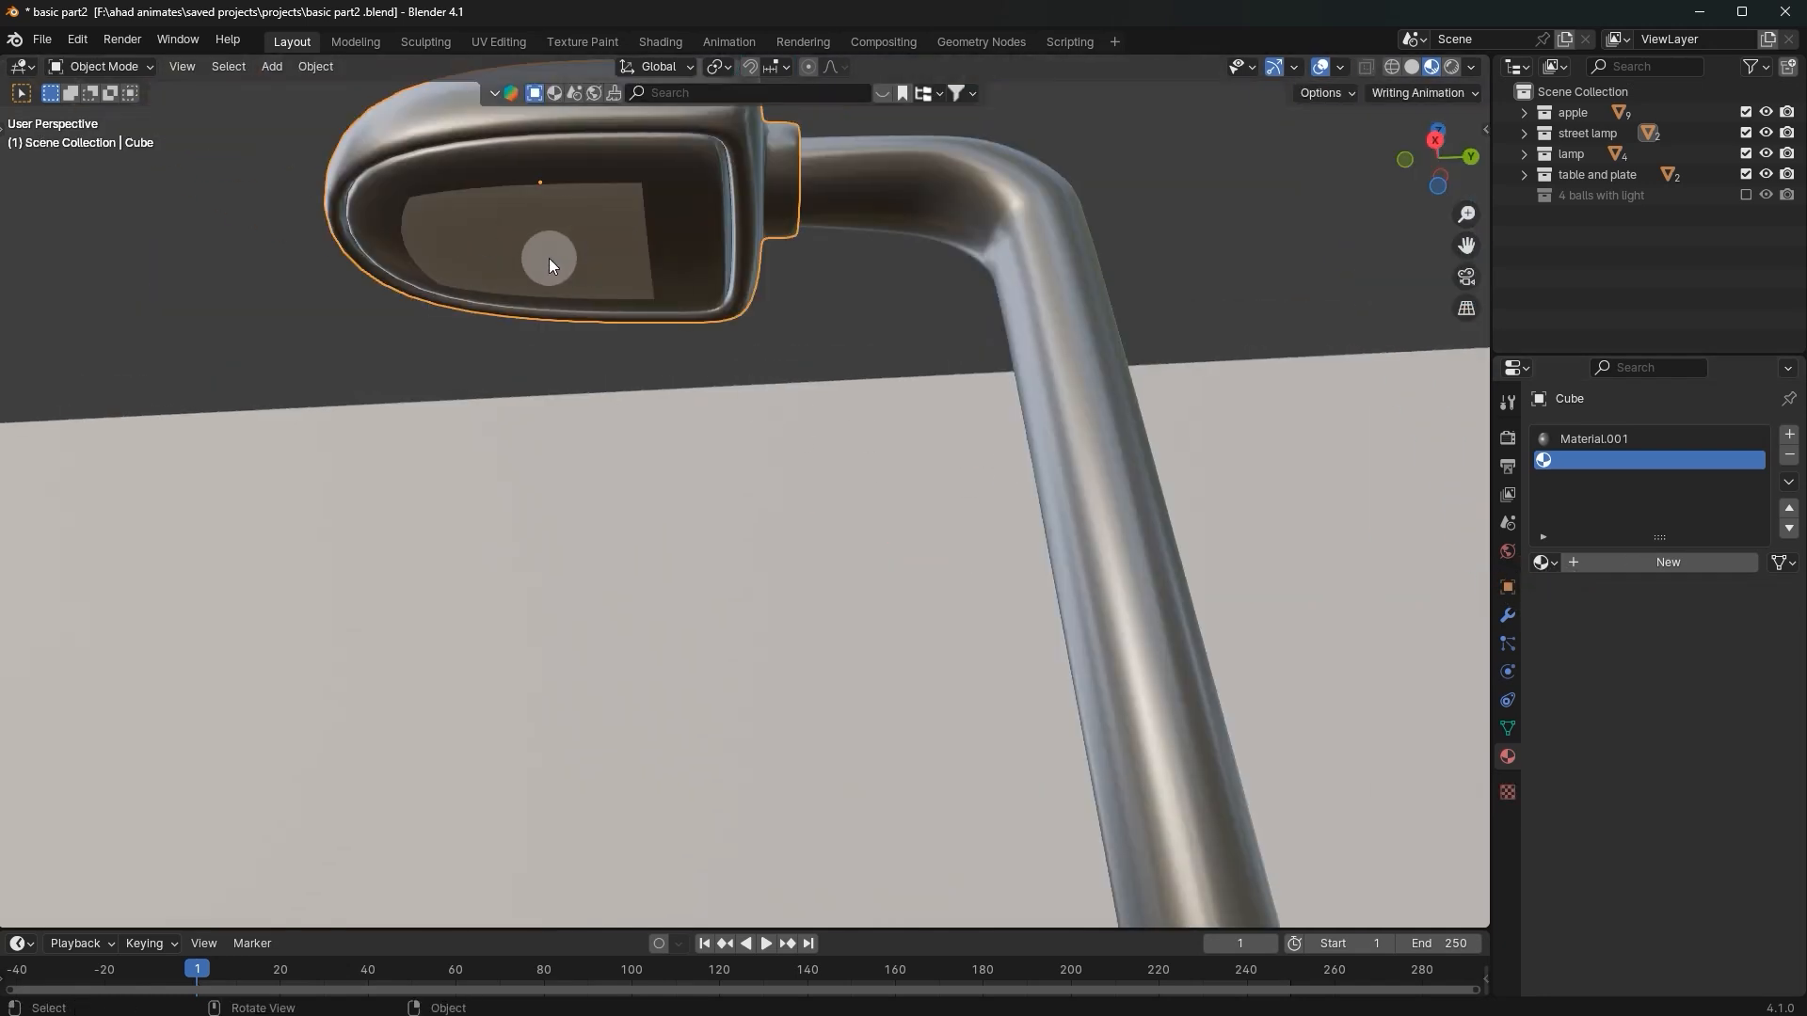
key("Tab")
scroll(525, 241, "up", 4)
middle_click_drag(527, 243, 650, 282)
middle_click_drag(1069, 407, 1041, 395)
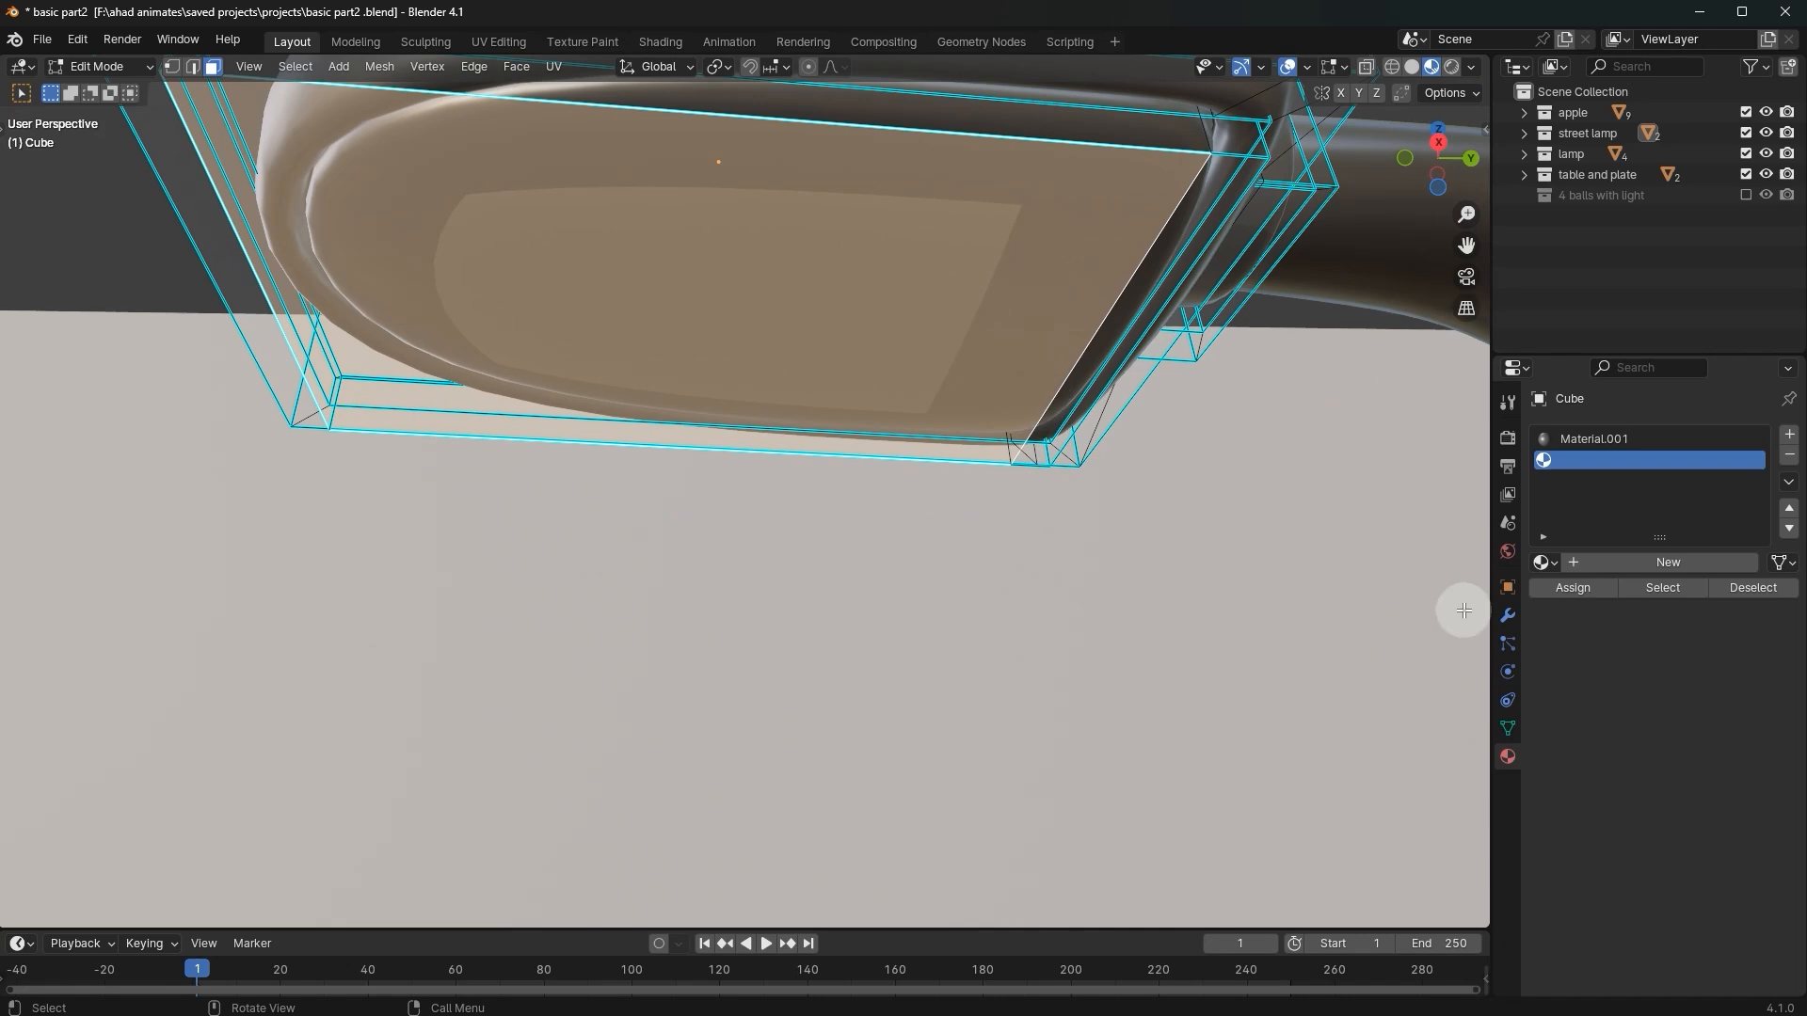
Step: Remove the lamp head's Subdivision modifier to inspect the unsmoothed shape, then restore it with 3 viewport levels
key("Tab")
left_click(1503, 621)
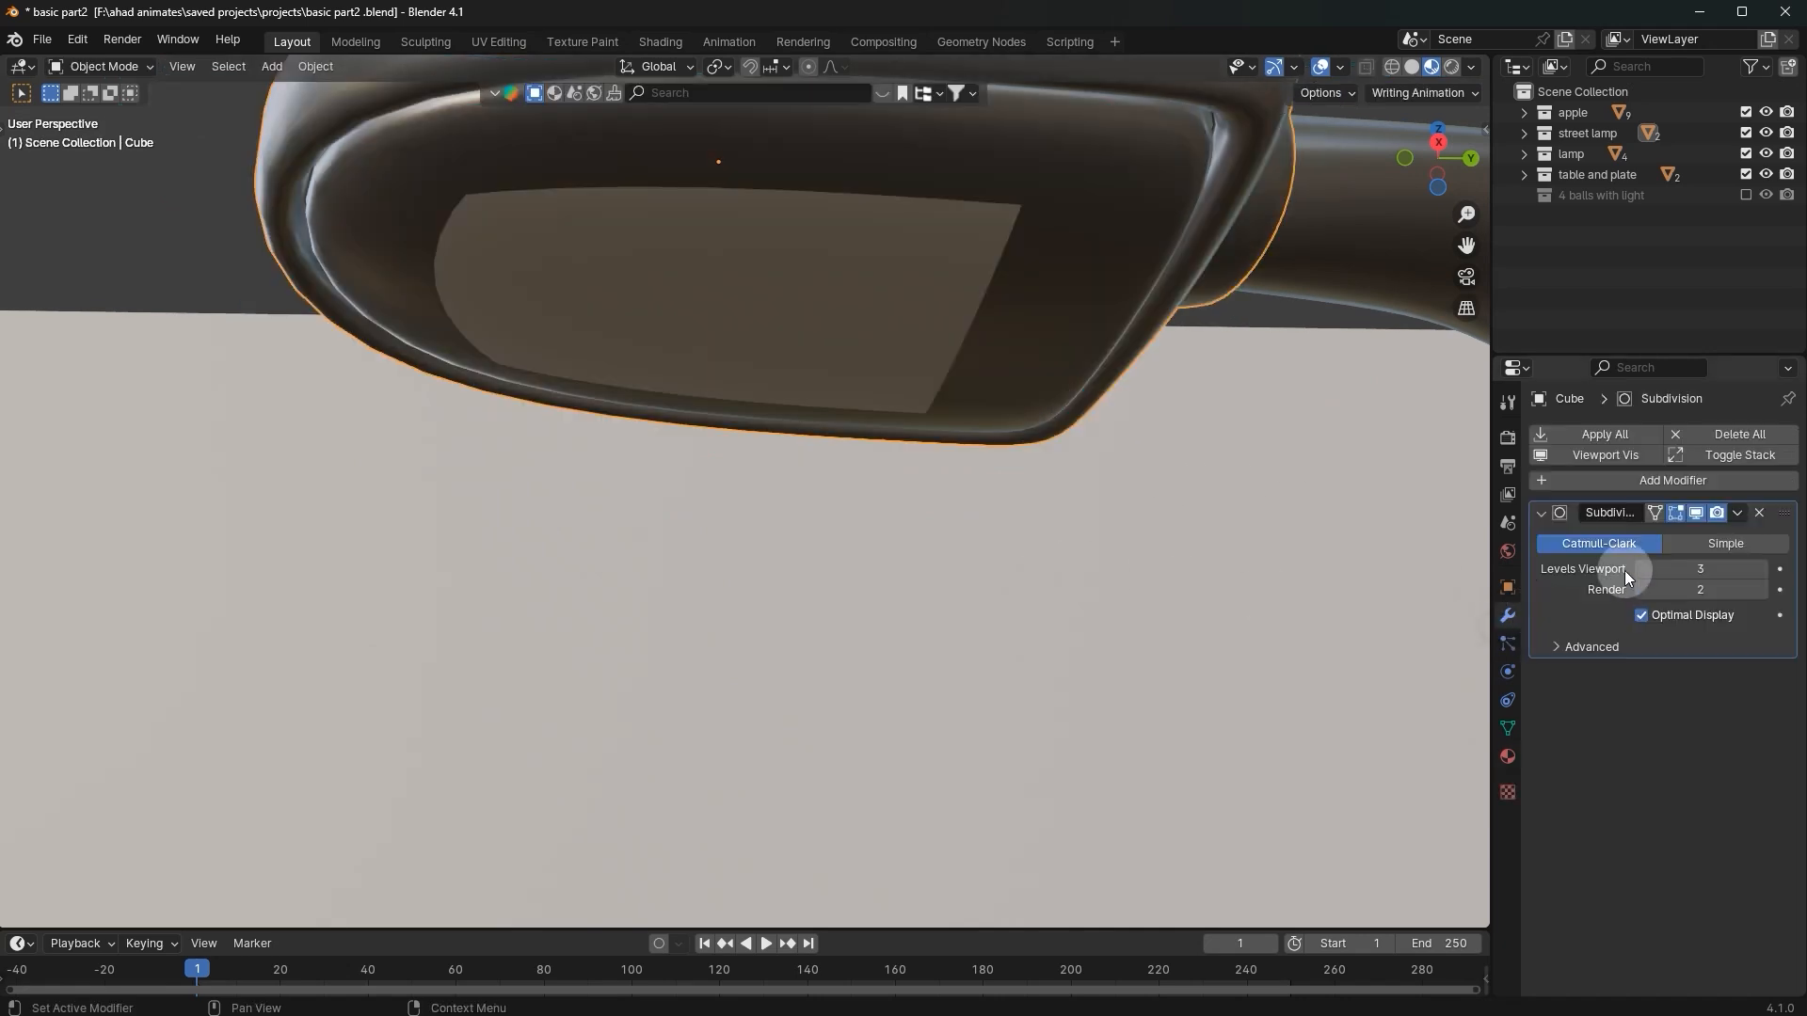
left_click(1752, 521)
scroll(1201, 387, "down", 5)
middle_click_drag(1201, 386, 710, 199)
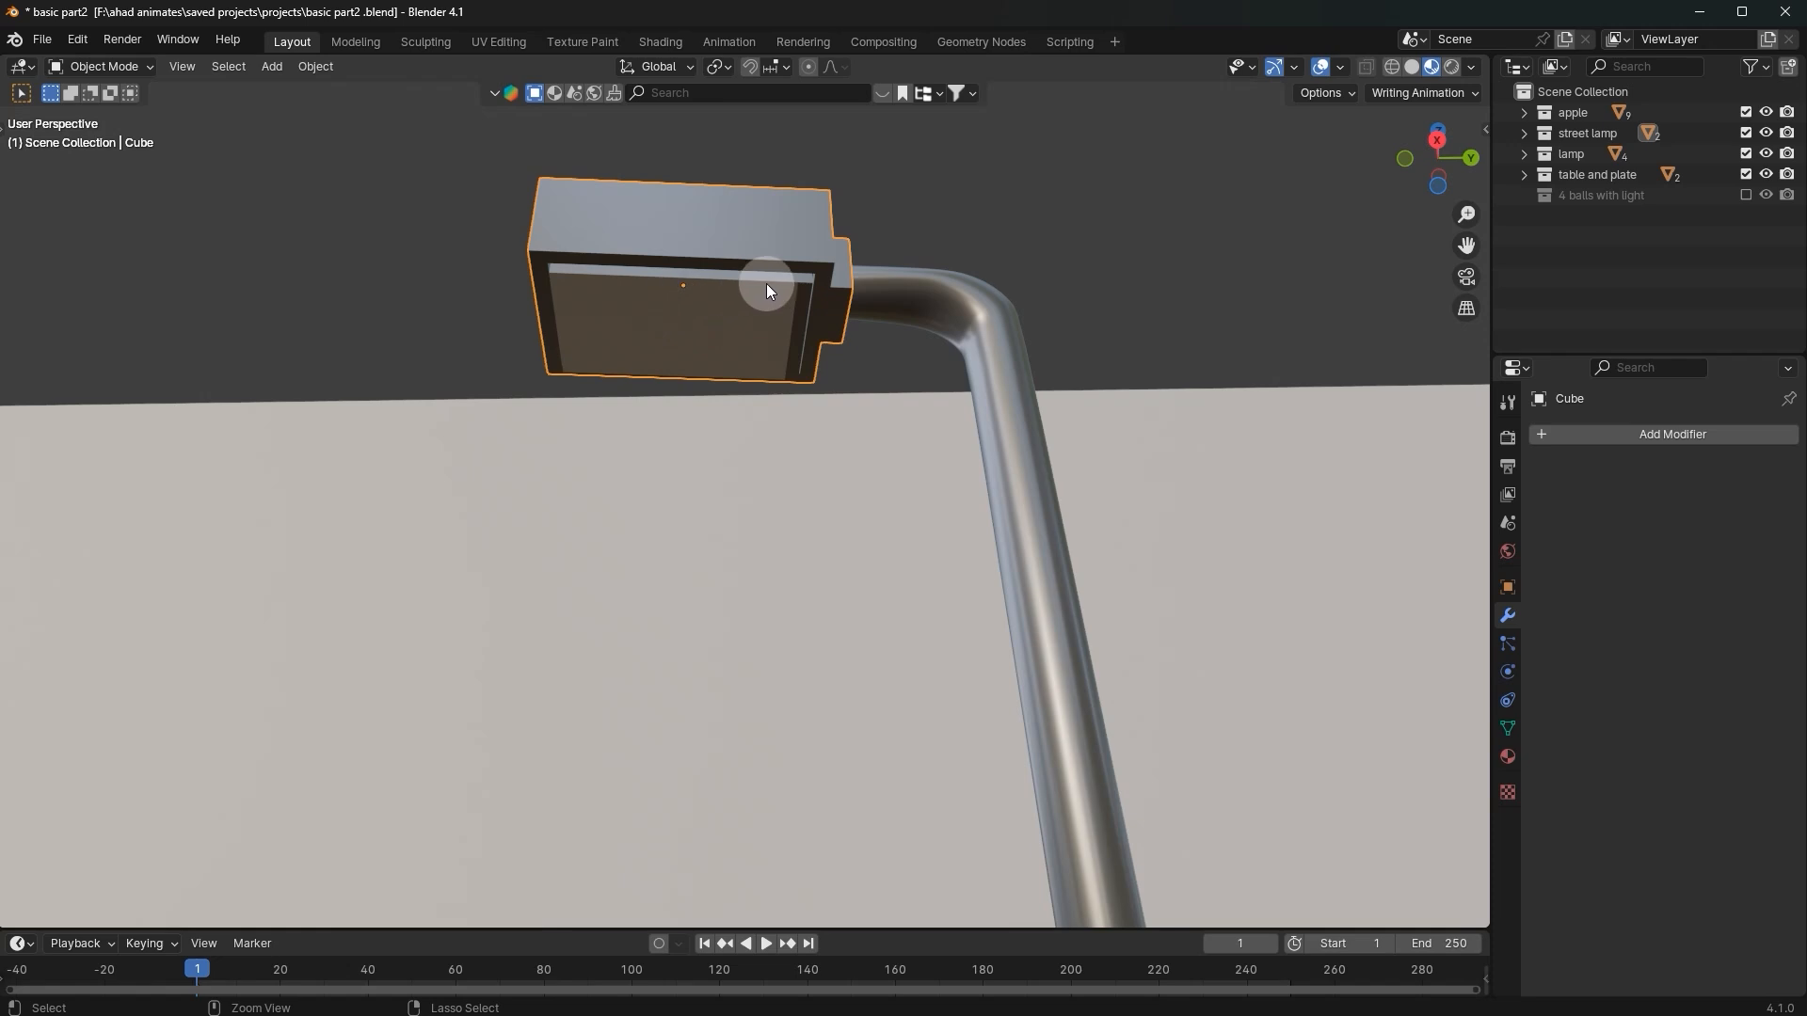
key("ctrl+3")
key("Tab")
middle_click_drag(902, 358, 1057, 387)
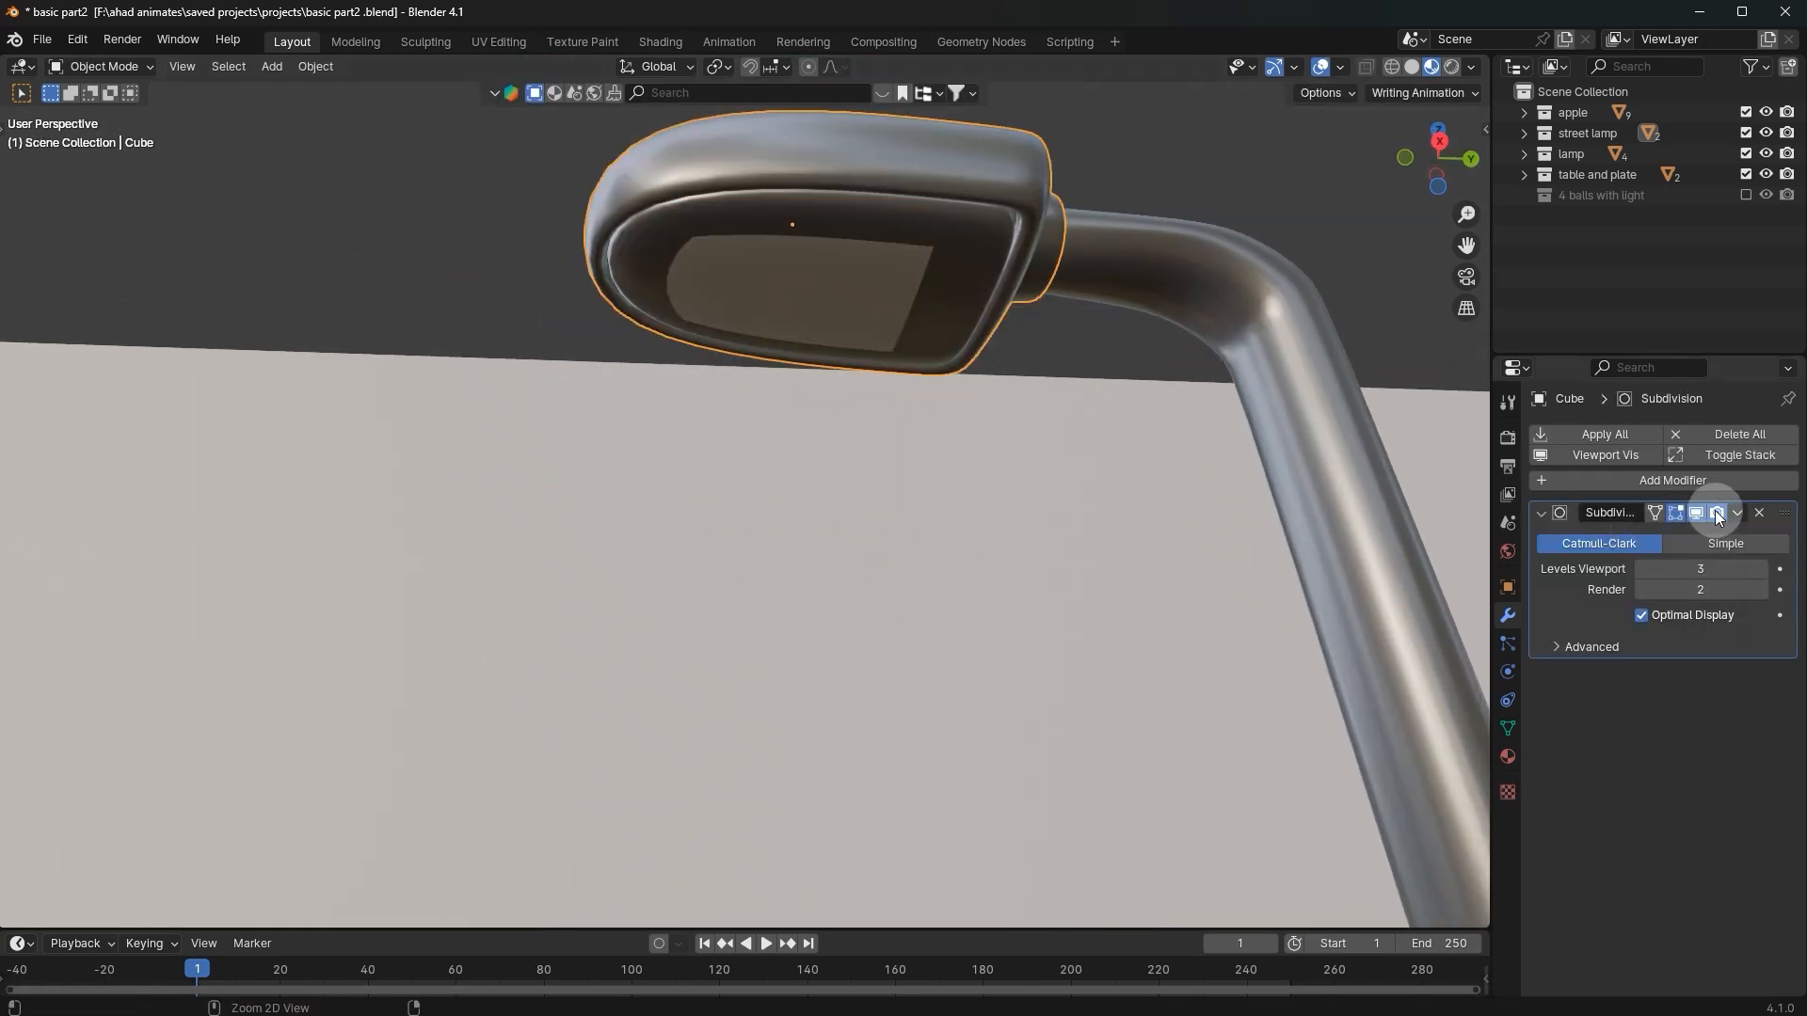
Step: Try applying the lamp head's Subdivision modifier, undo it, then try 2 viewport levels and return to 3
key("ctrl+a")
key("Tab")
key("KP_Decimal")
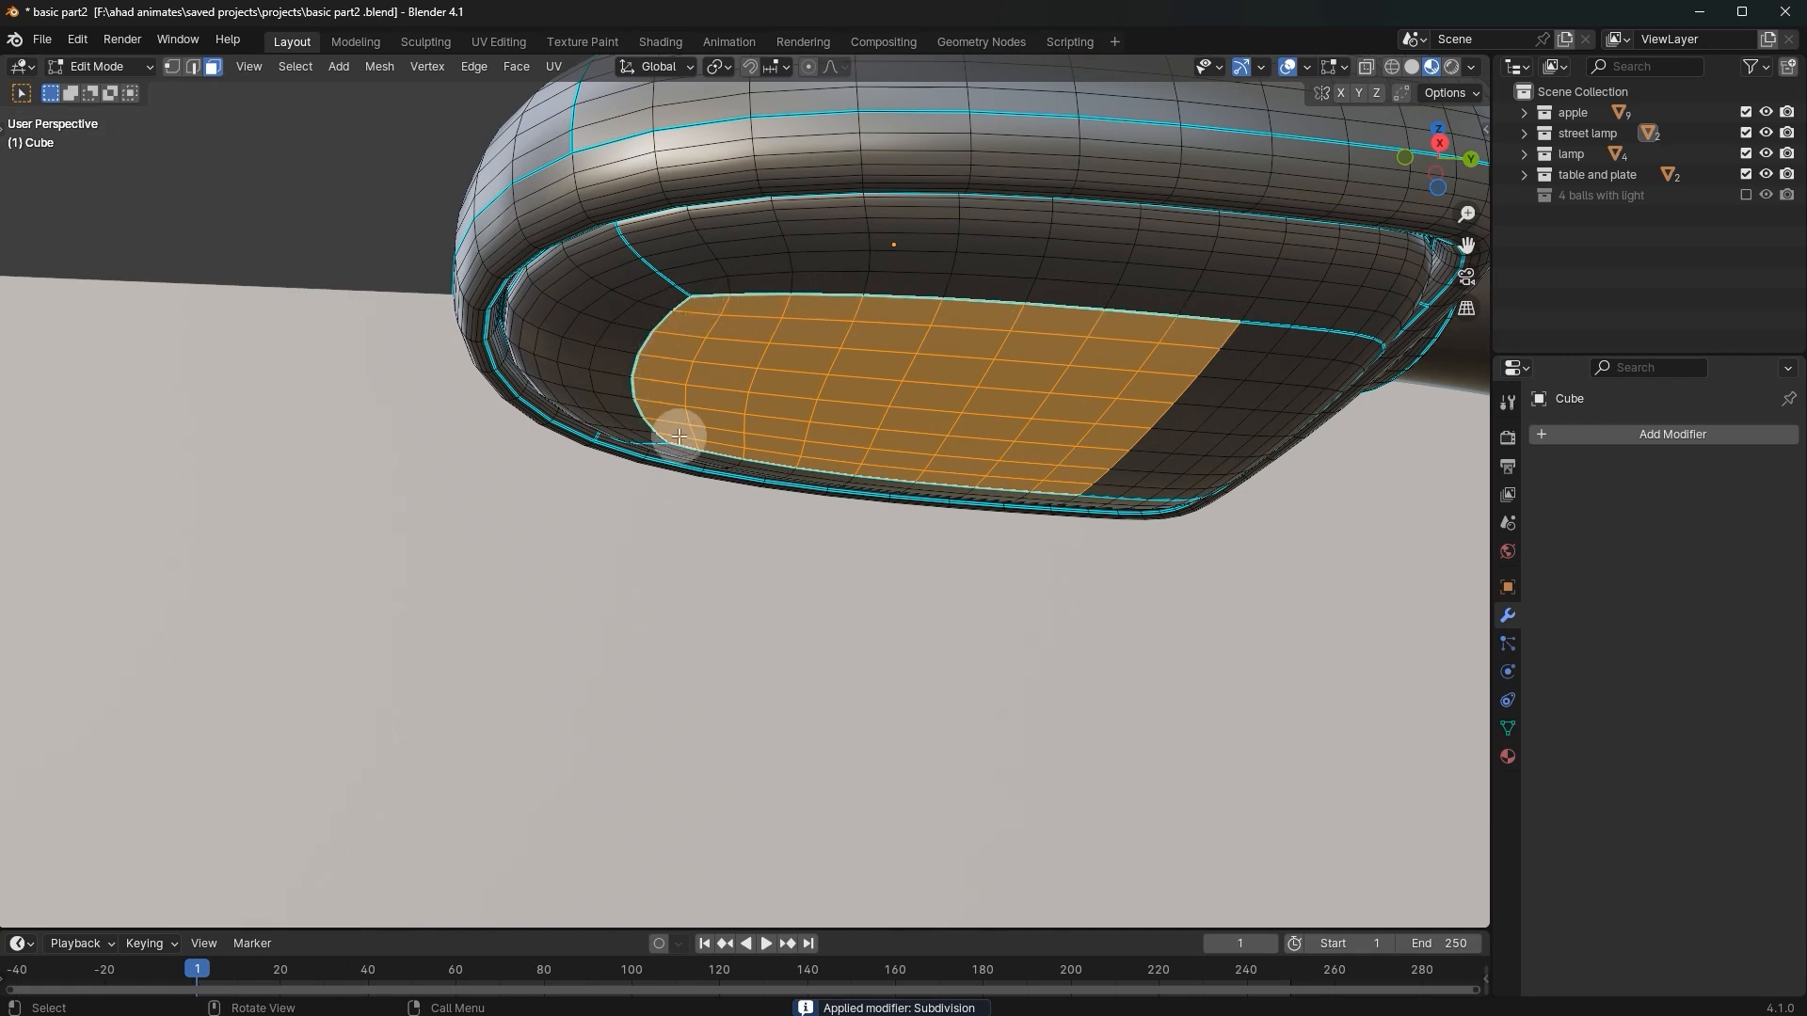
key("ctrl+z")
key("ctrl+z")
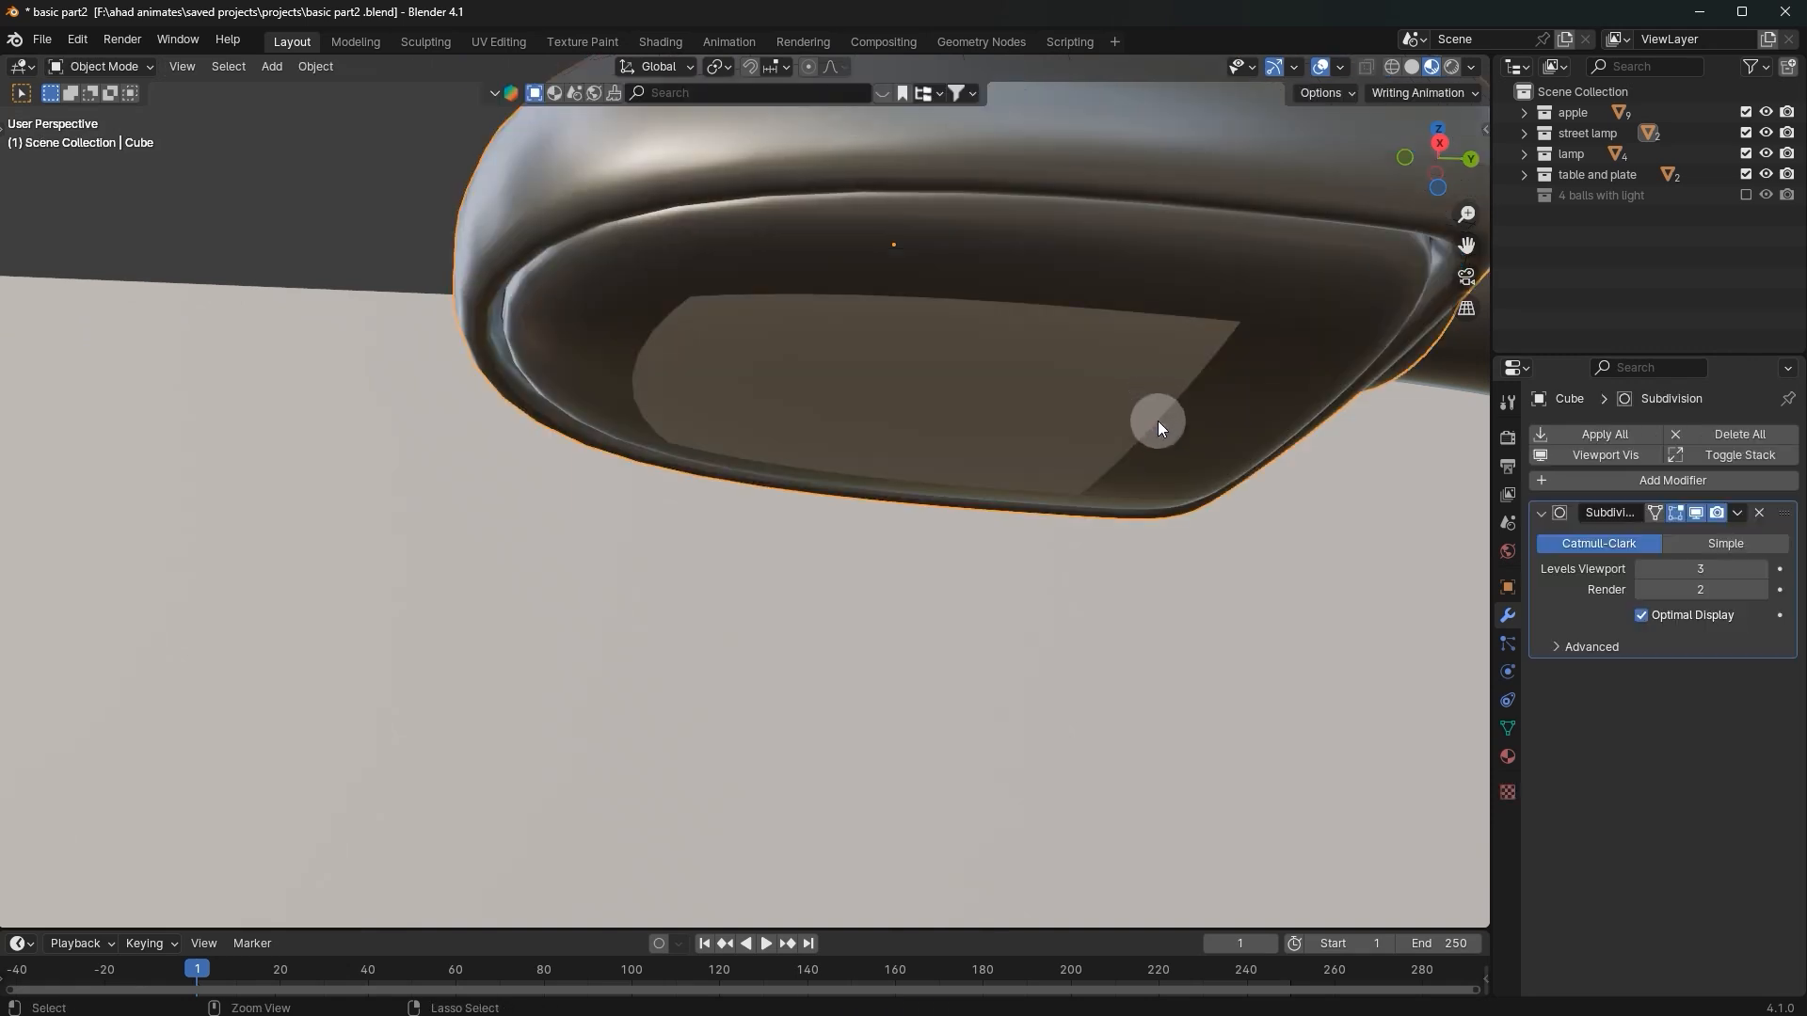
left_click(1641, 568)
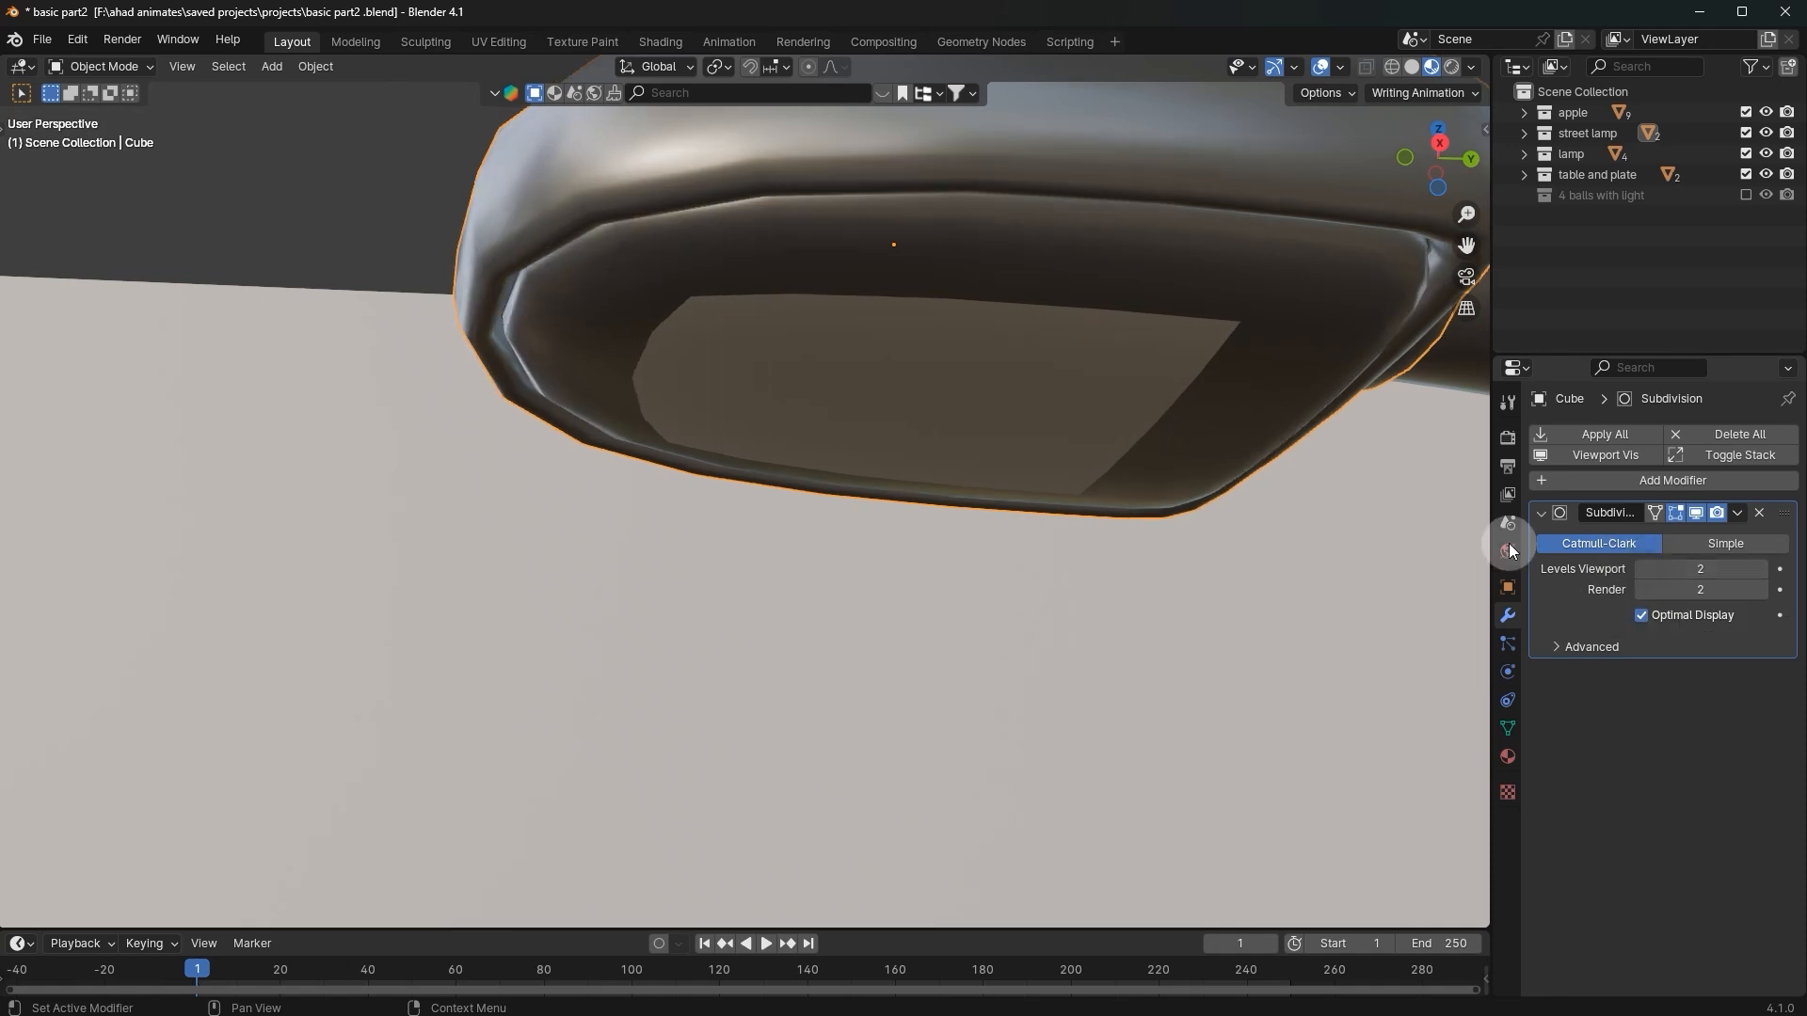
left_click(1762, 569)
Step: Select the underside face with the loop of faces around it in Edit Mode, testing the selection with a cancelled move
key("Tab")
middle_click_drag(1270, 387, 838, 374)
left_click(870, 387)
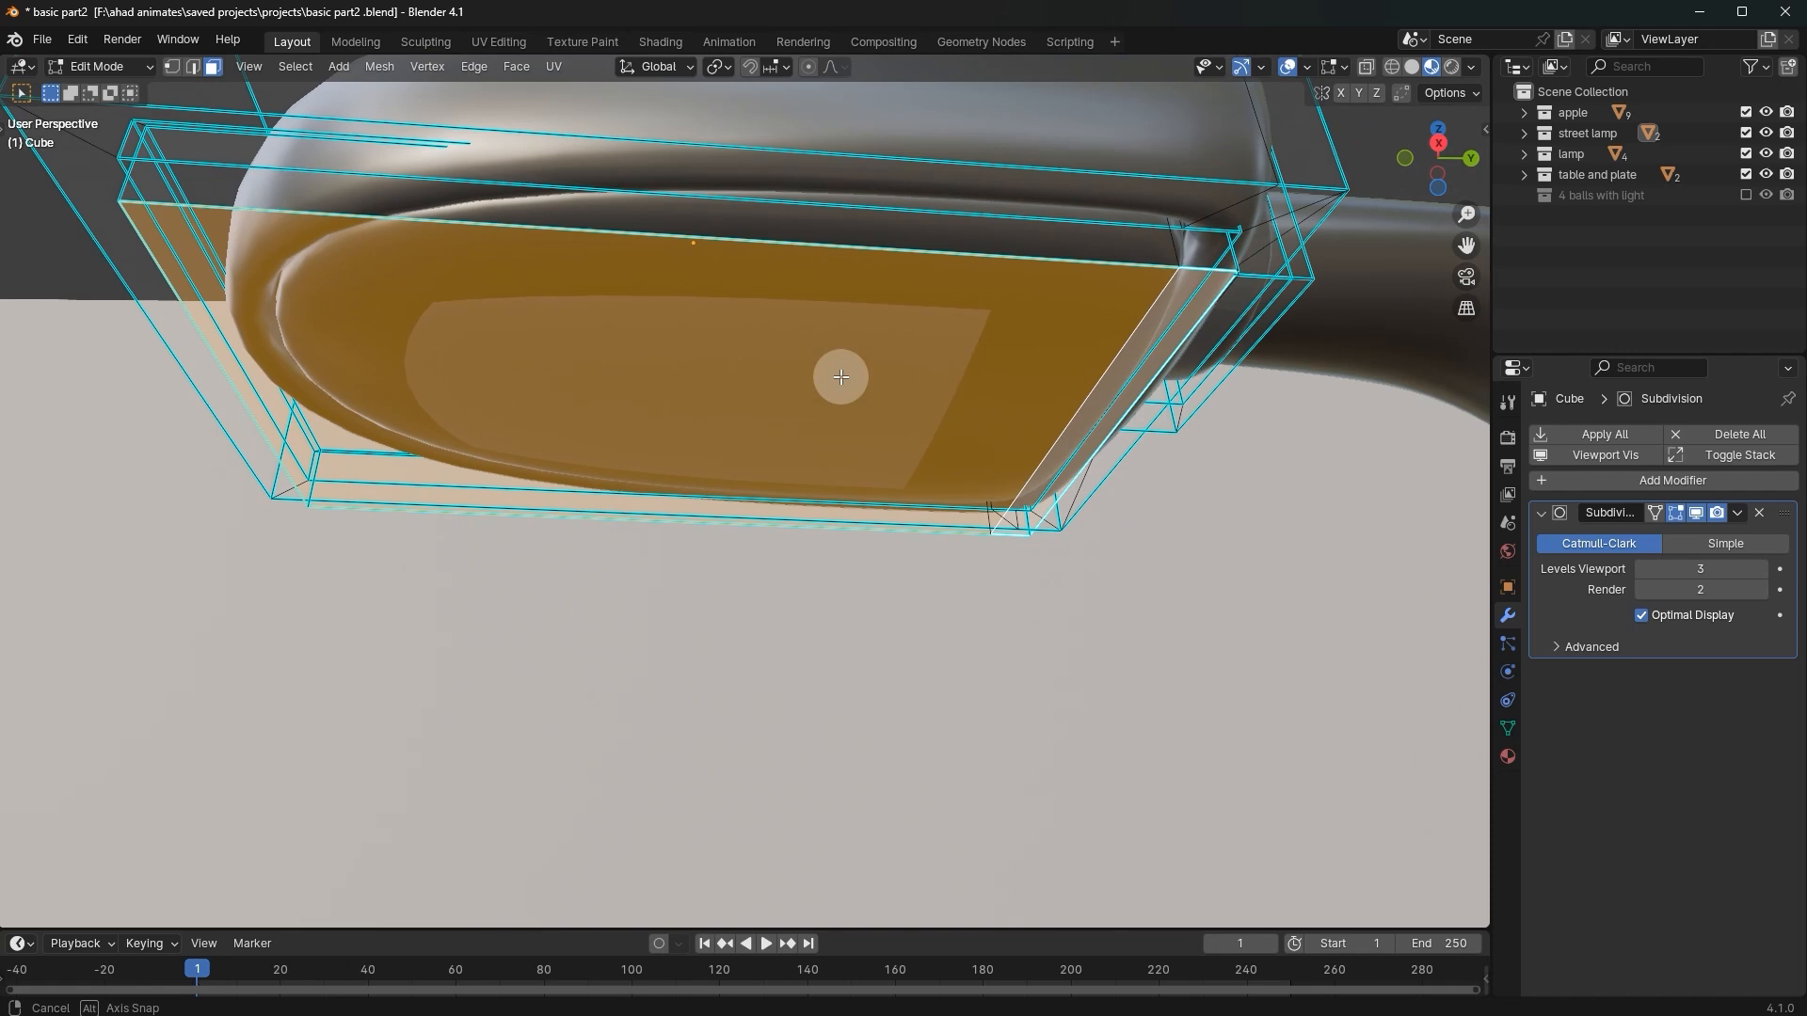
left_click(1147, 343)
left_click(1045, 330, "shift")
middle_click_drag(1044, 331, 664, 361)
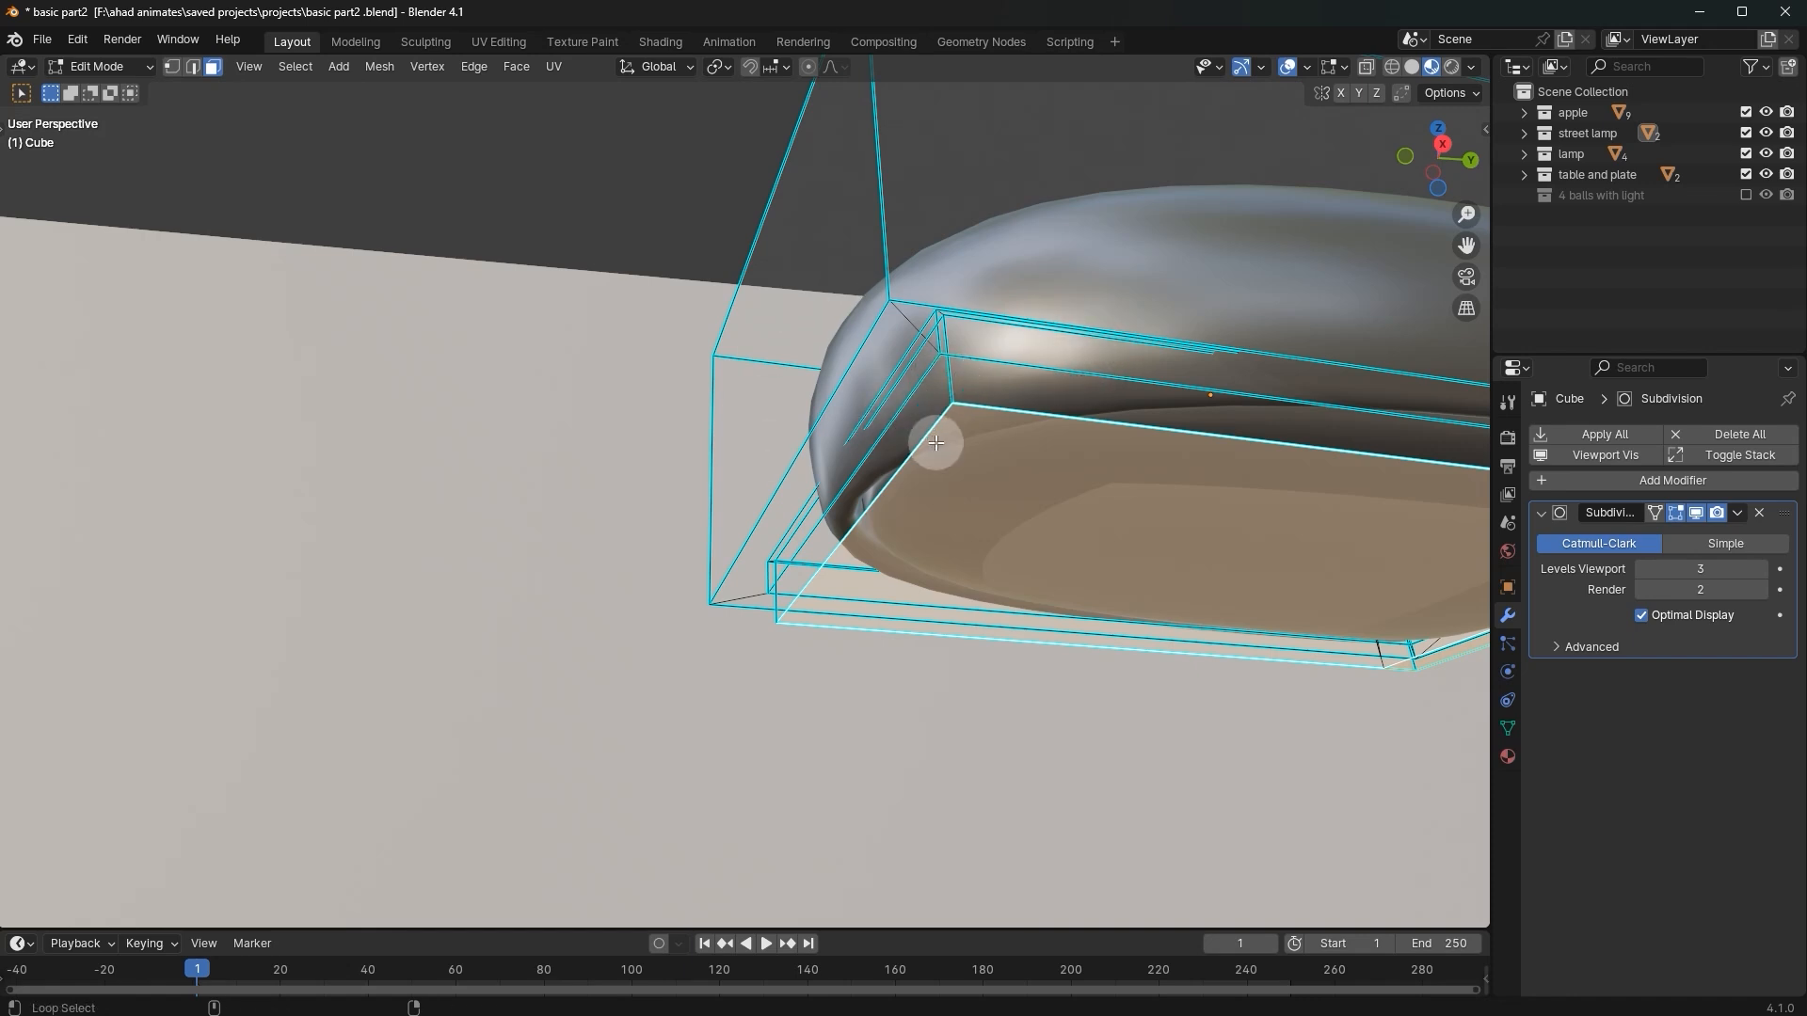
left_click(944, 375, "alt")
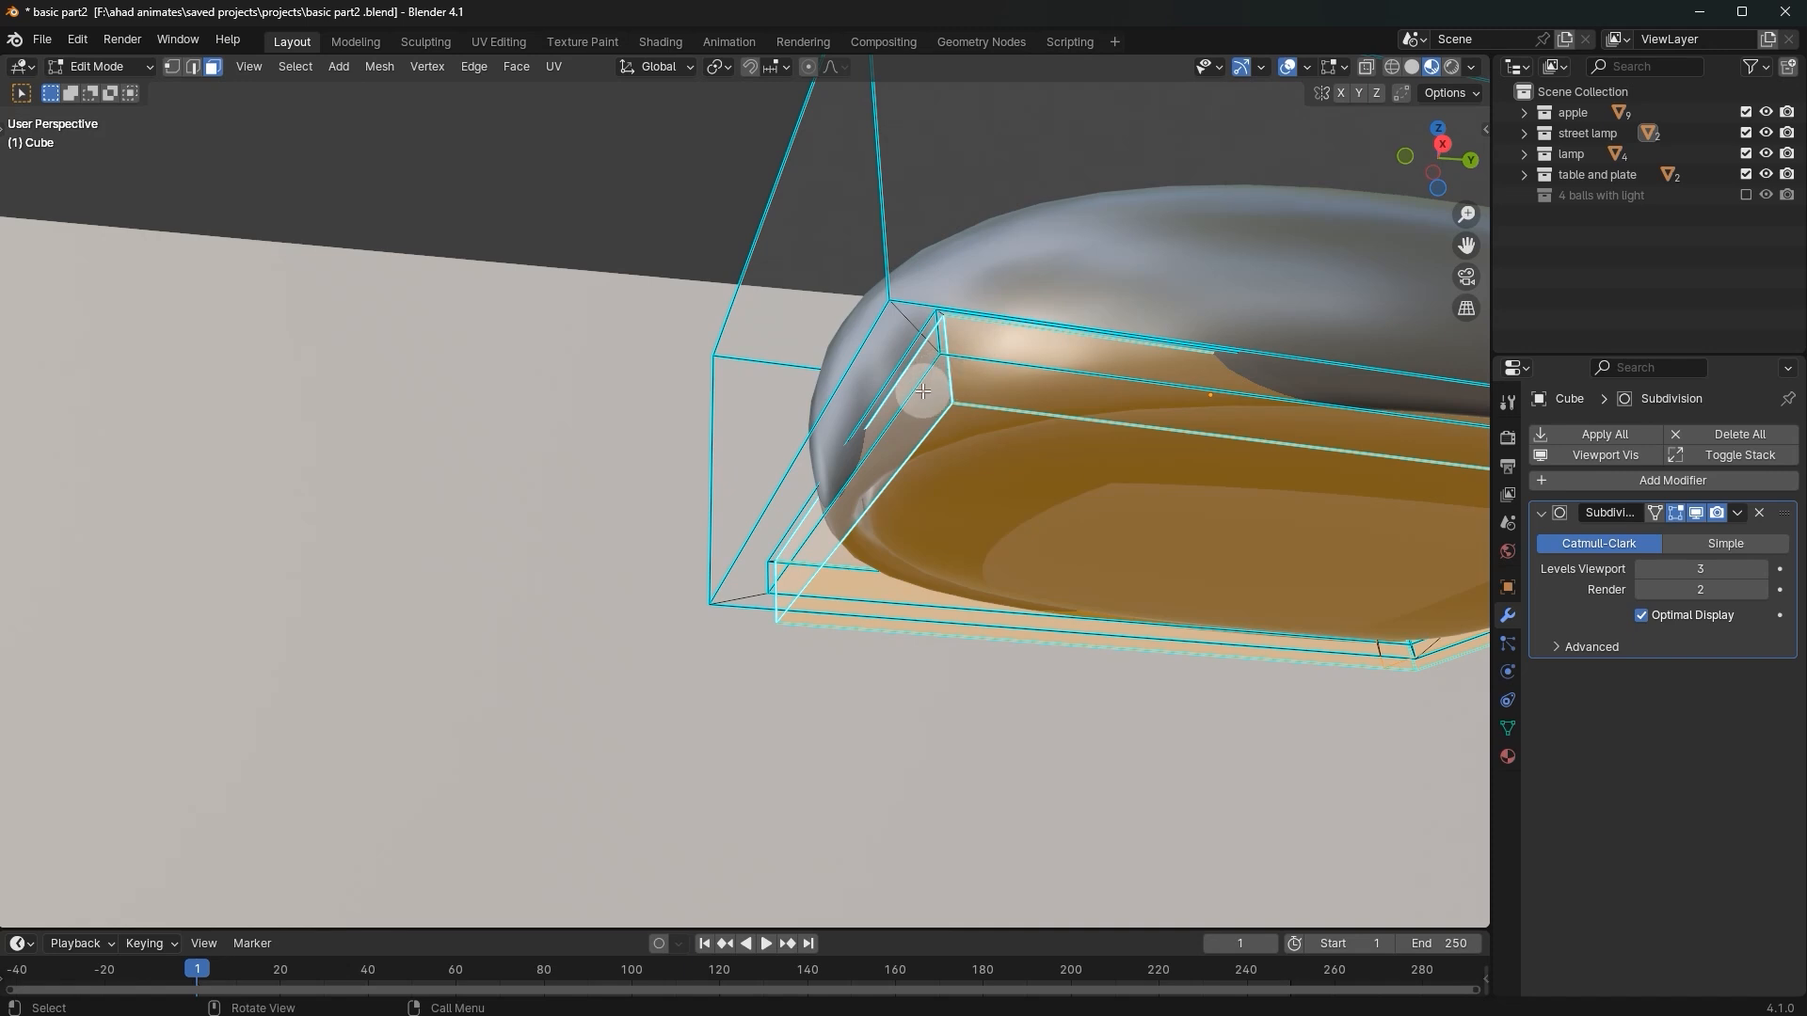
key("g")
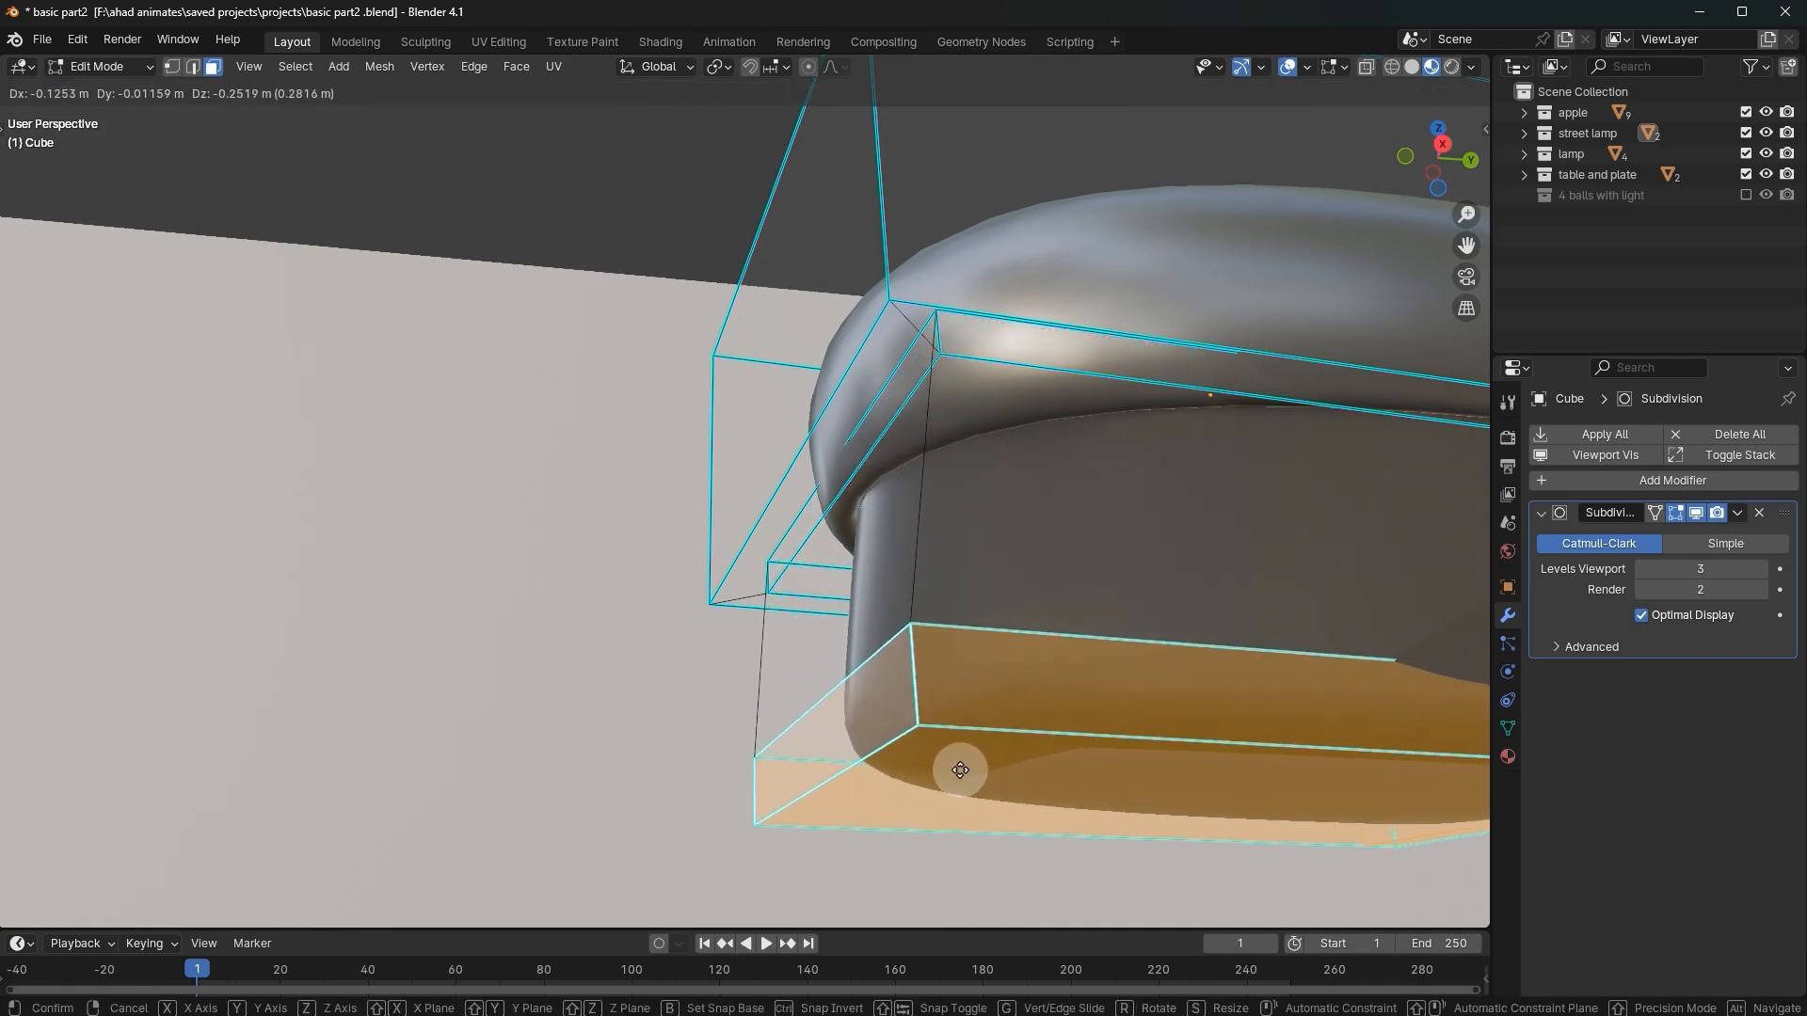
right_click(921, 575)
Step: Assign the empty second material slot to the selected underside faces and return to Object Mode
left_click(1507, 756)
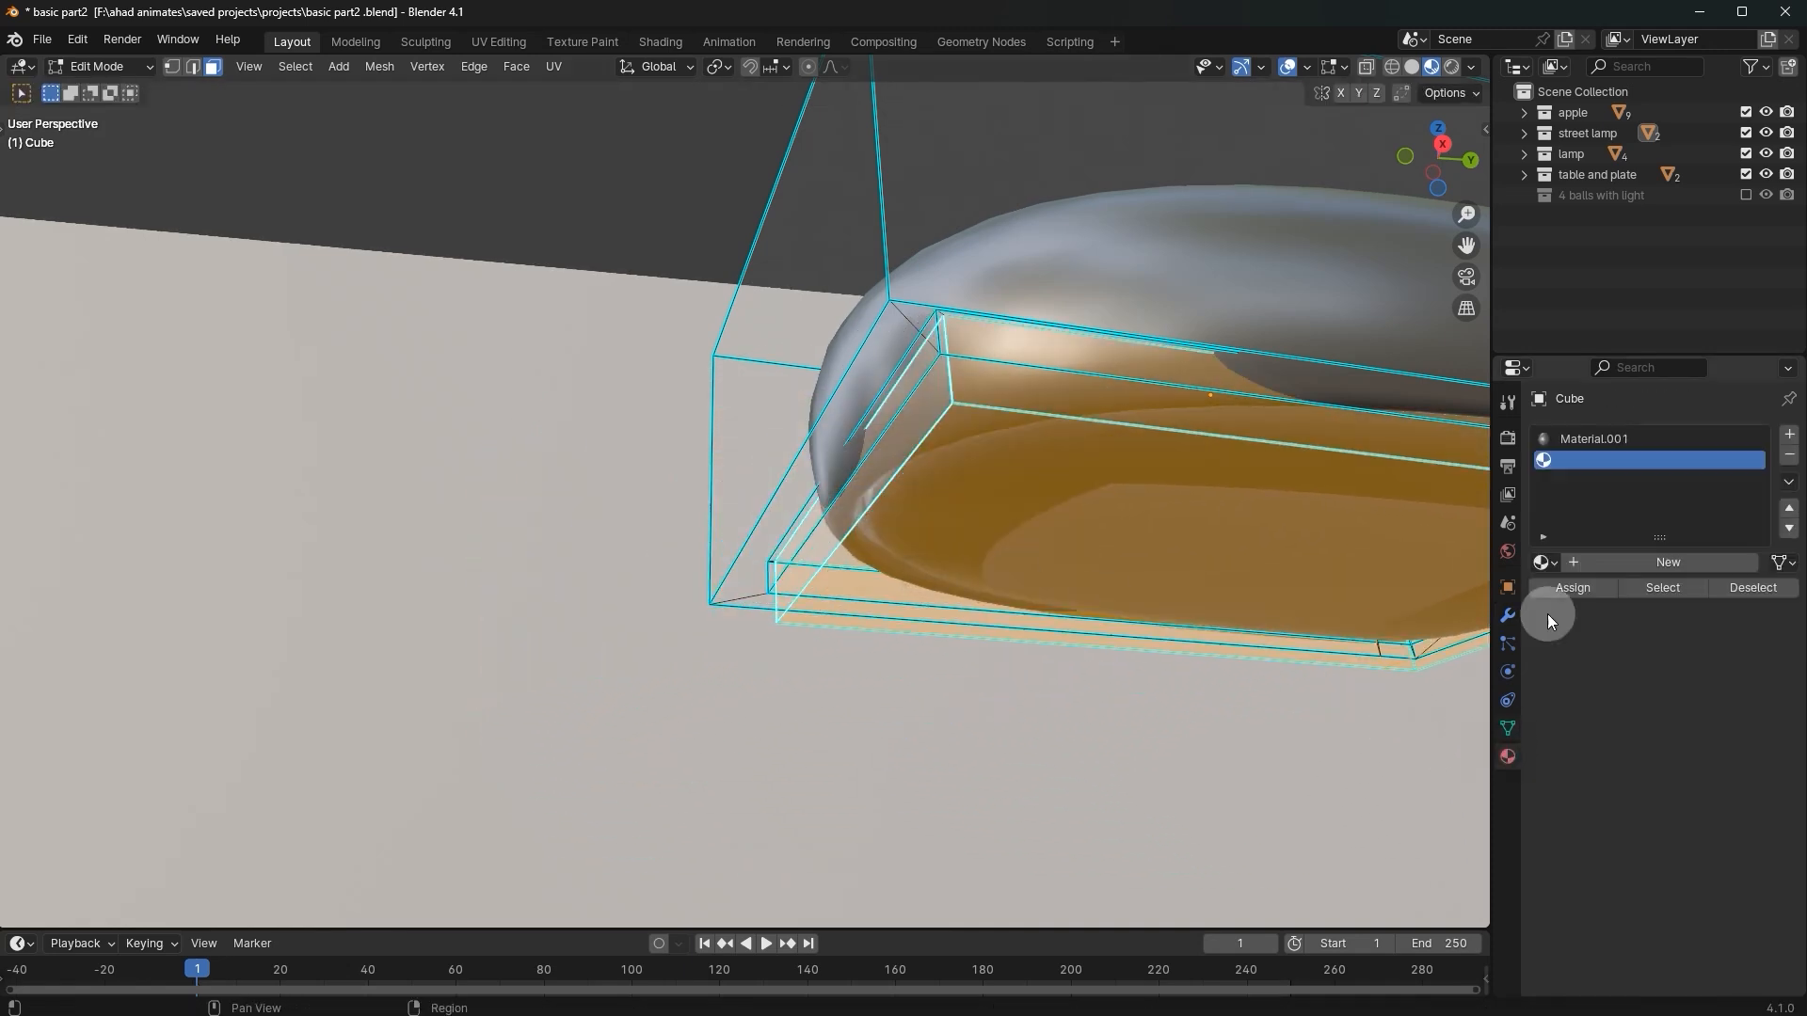
key("Tab")
middle_click_drag(1084, 481, 1001, 464)
key("Tab")
key("Tab")
Step: Create a new material in the second slot and give it a pale yellow emission colour with hue 0.127 and saturation 0.532
left_click(1629, 562)
scroll(1200, 603, "down", 10)
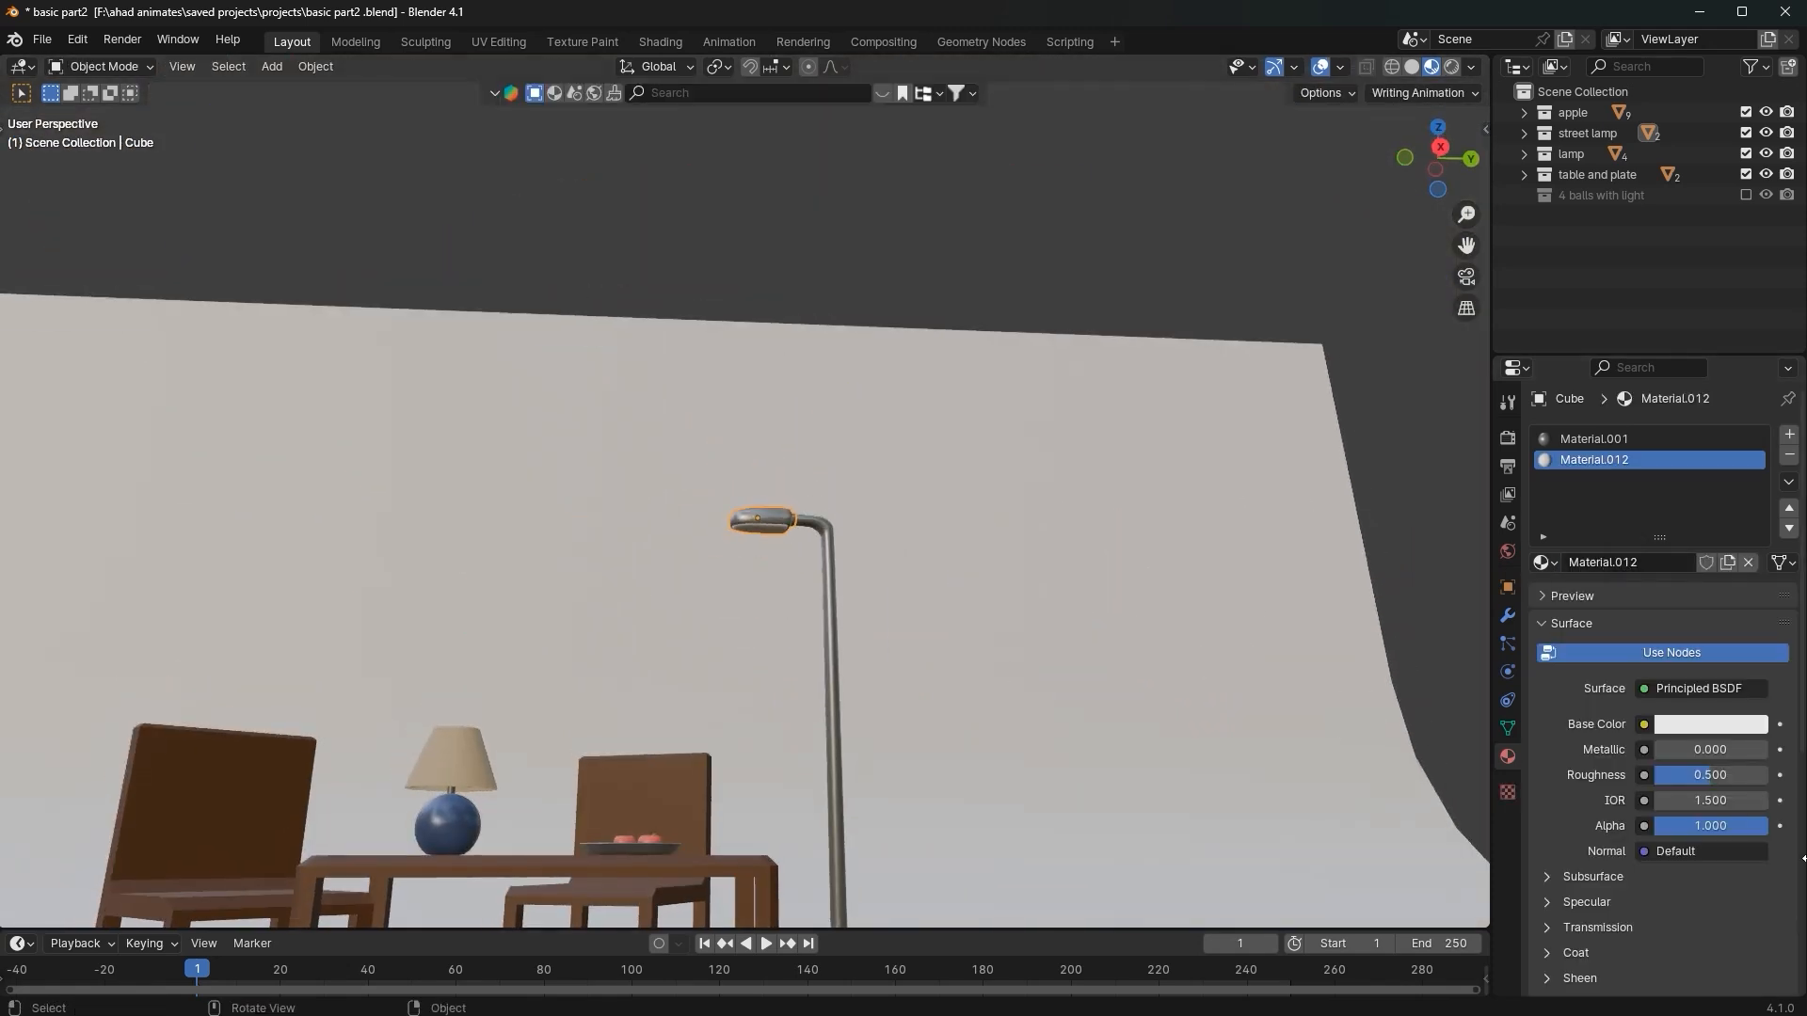
scroll(1641, 820, "down", 3)
left_click(1620, 924)
left_click(1714, 951)
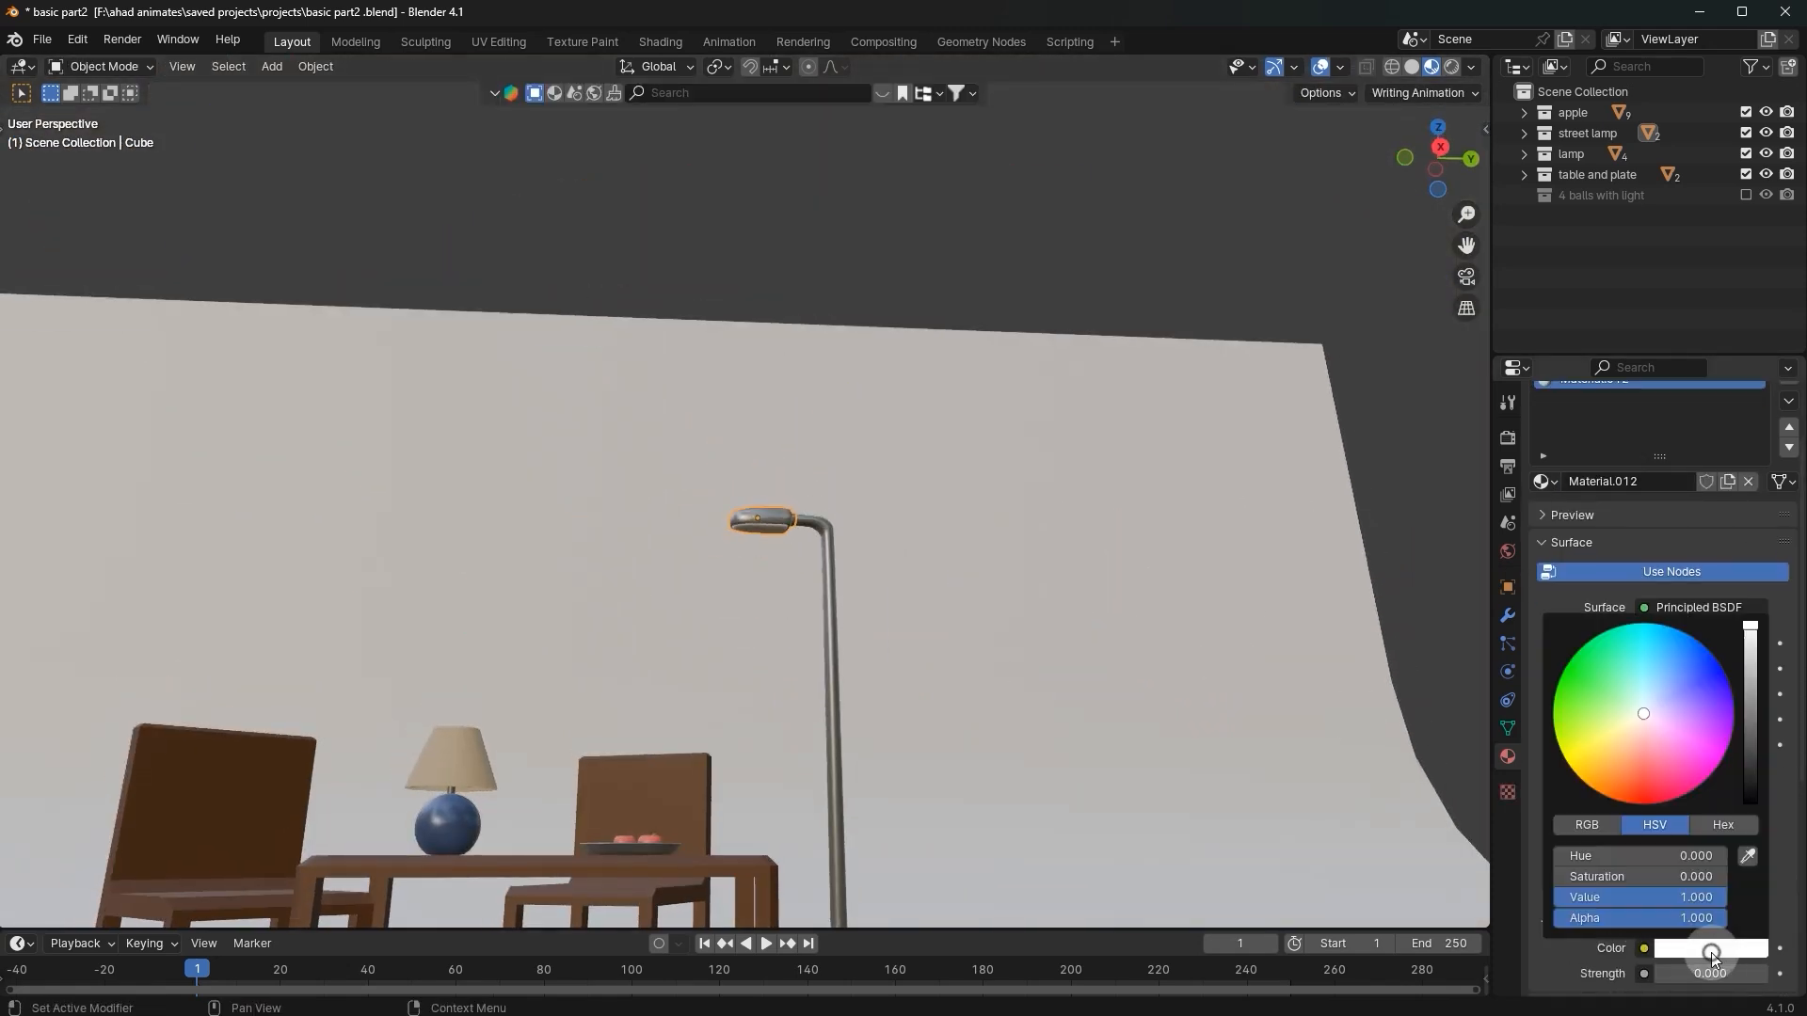
left_click_drag(1633, 726, 1624, 729)
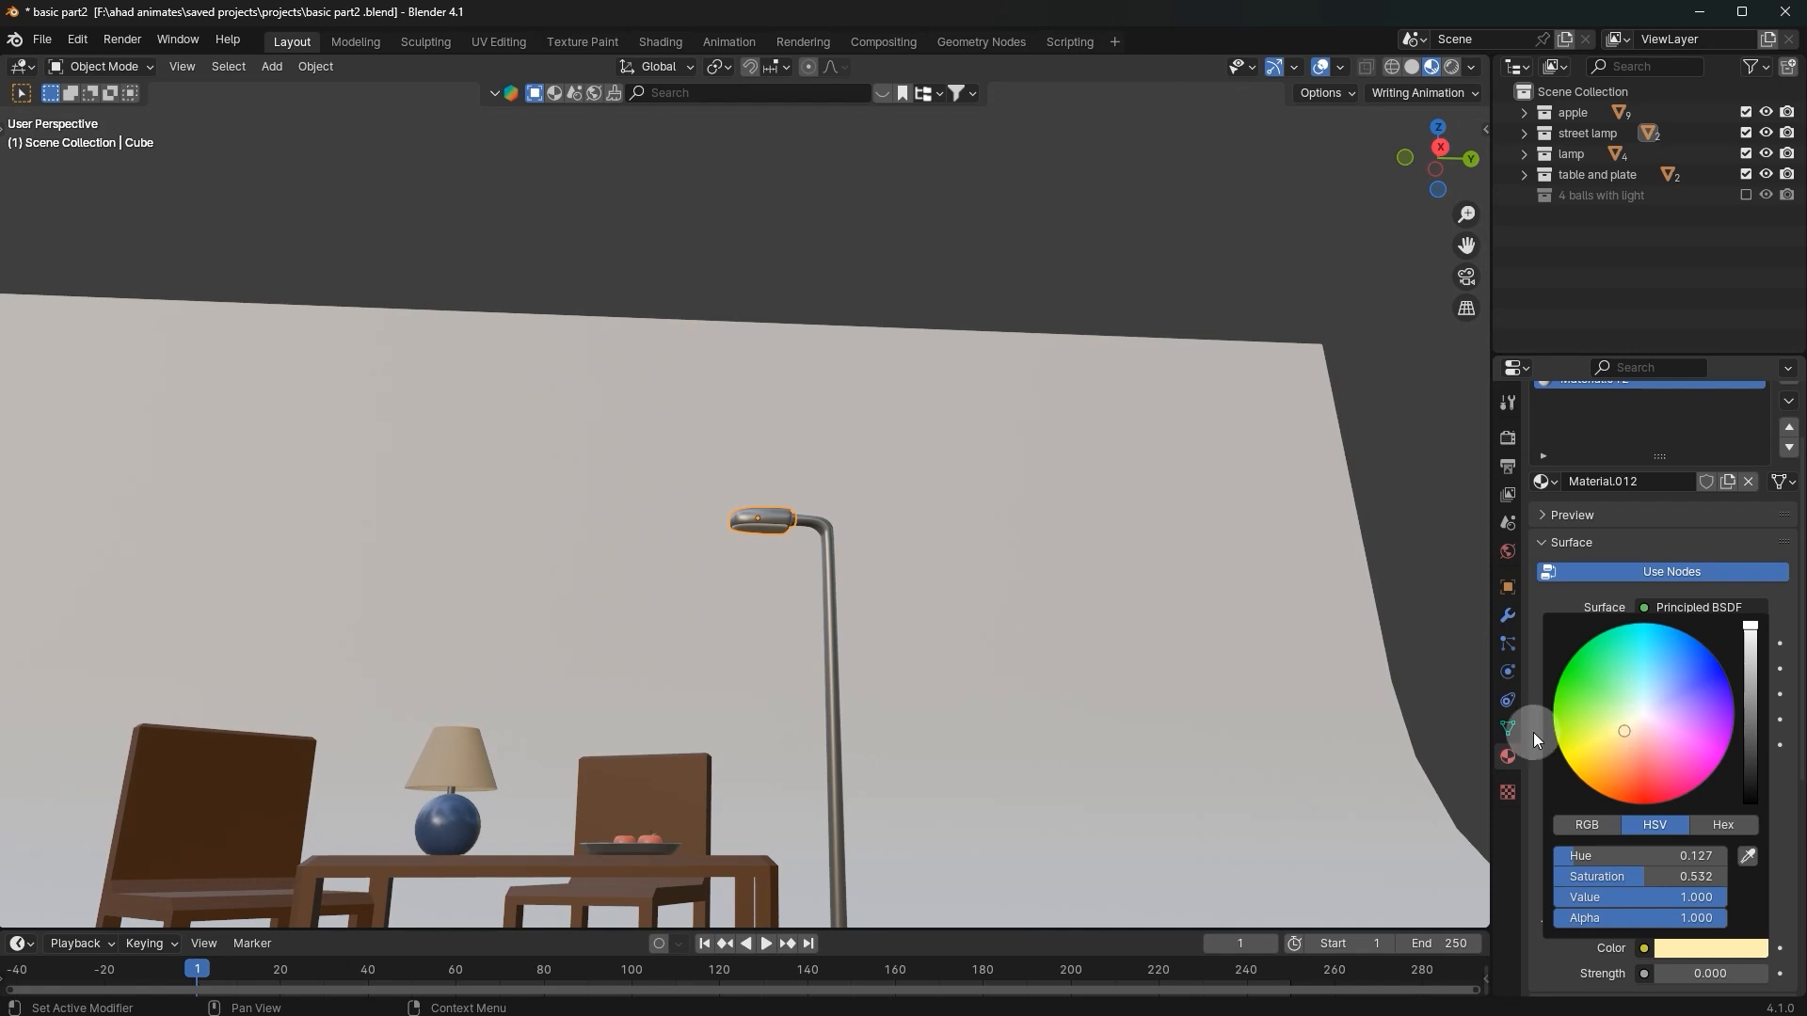
Step: Try an emission strength of 50 on the lamp's light material
left_click_drag(1665, 969, 1760, 970)
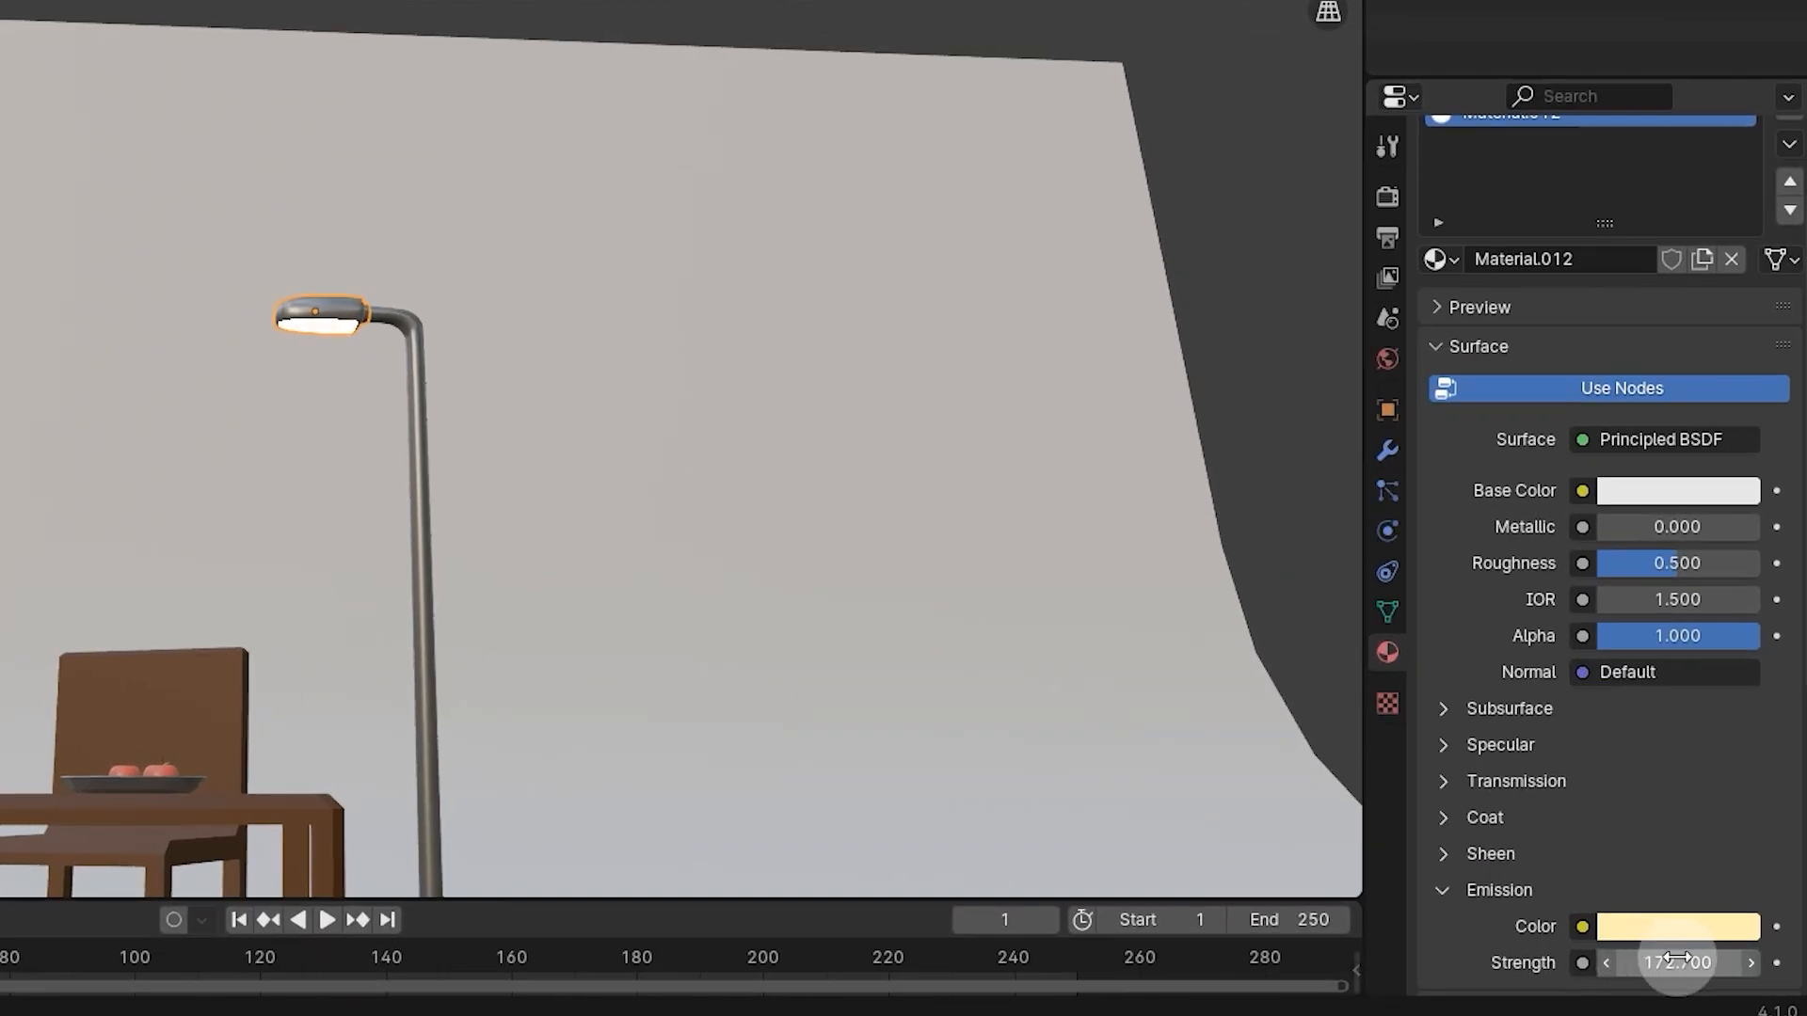
left_click(1698, 968)
type("50")
key("Return")
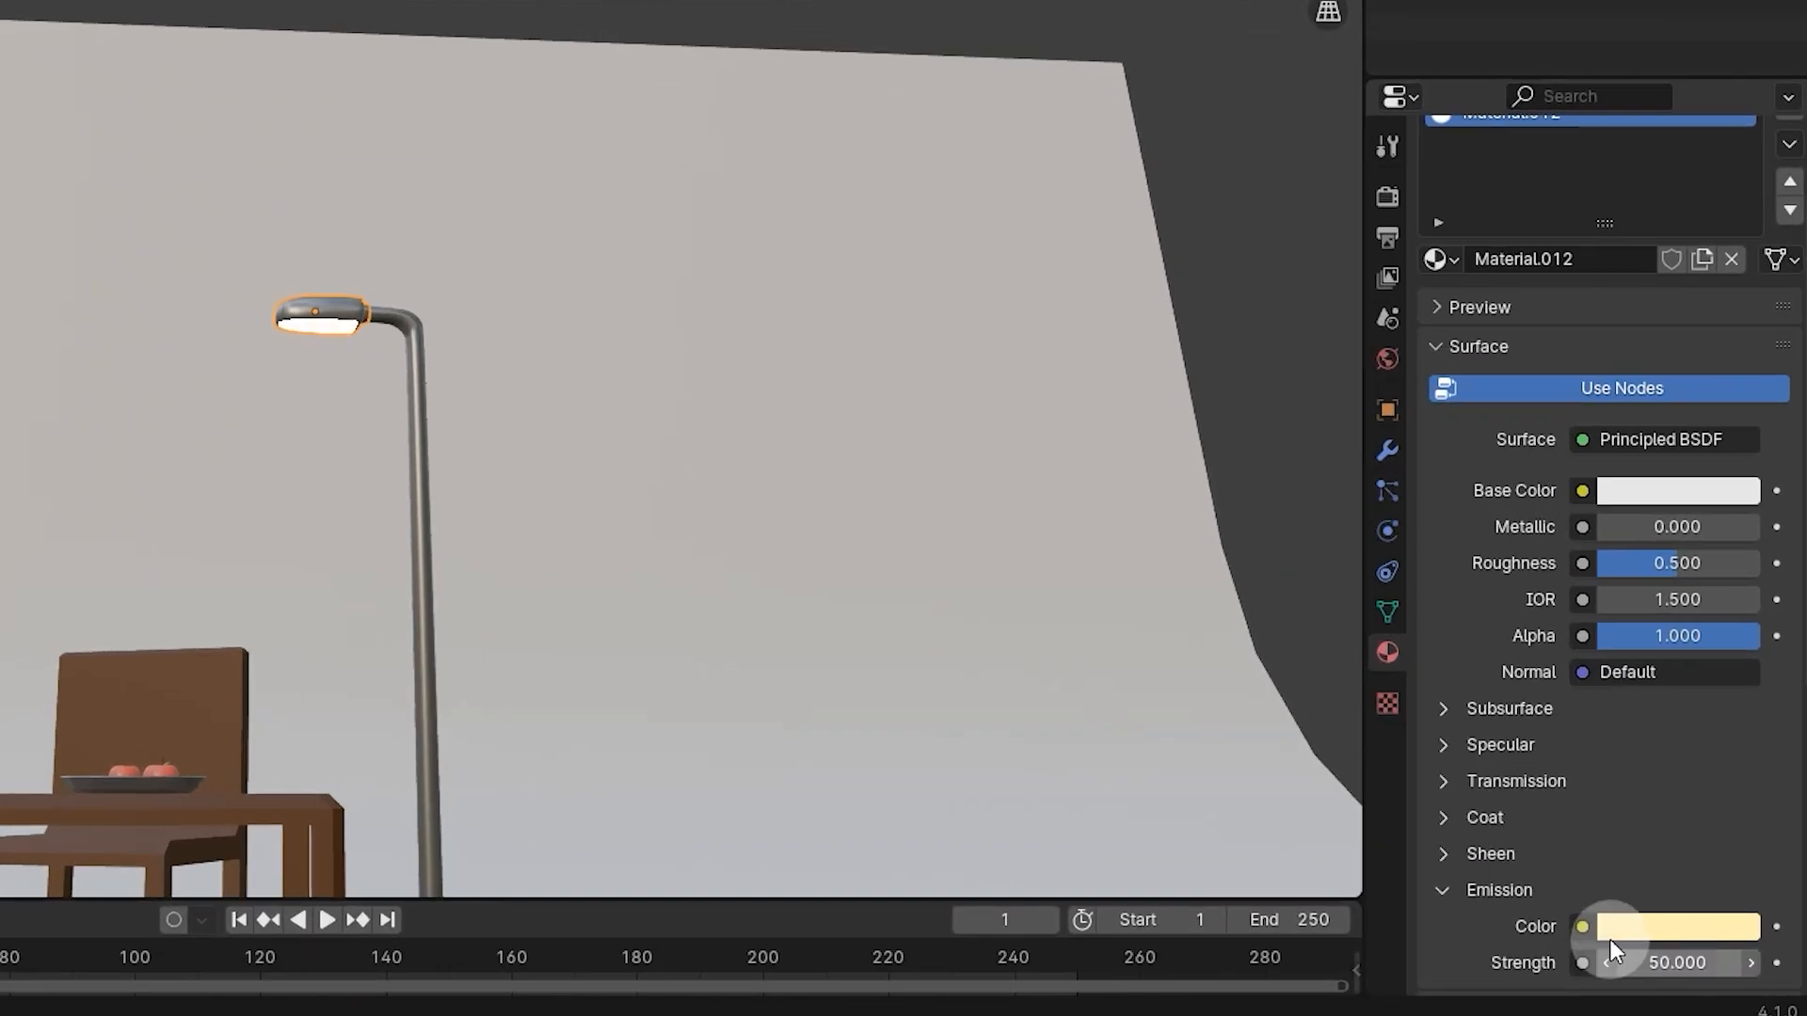
Step: Set the light material's emission strength to 35 and save the file
left_click(1661, 964)
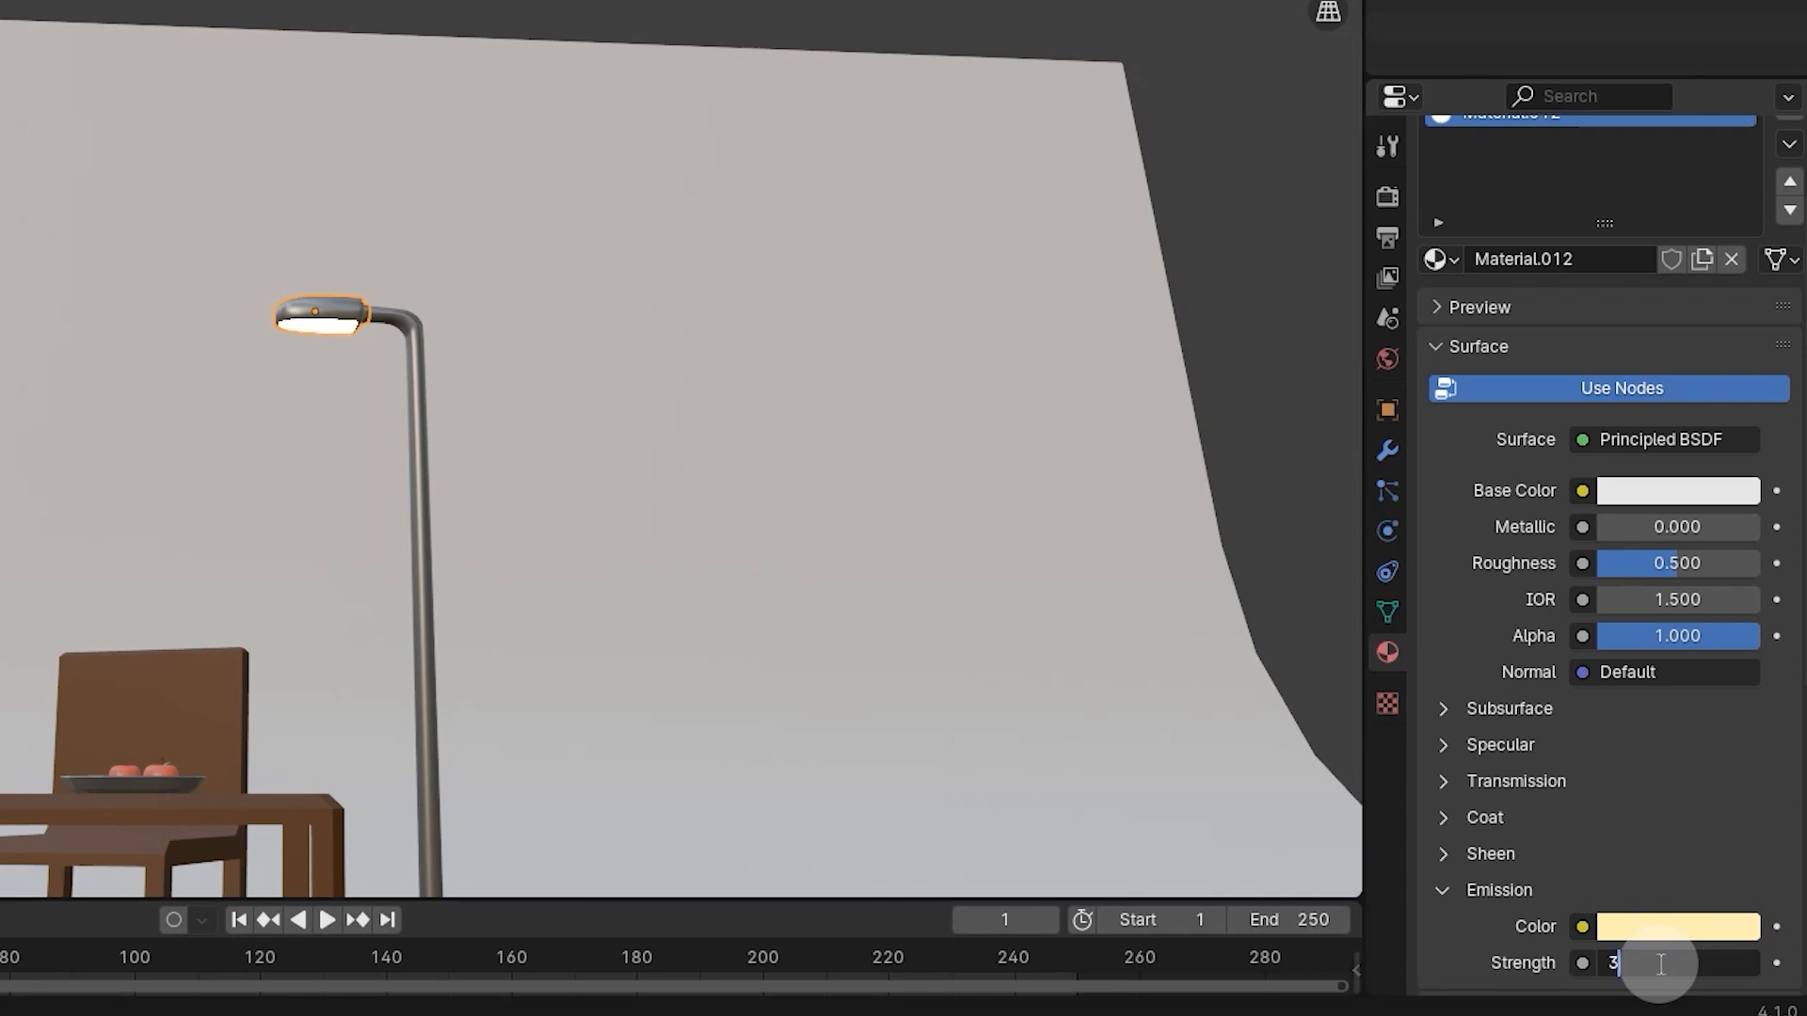
type("35")
key("Return")
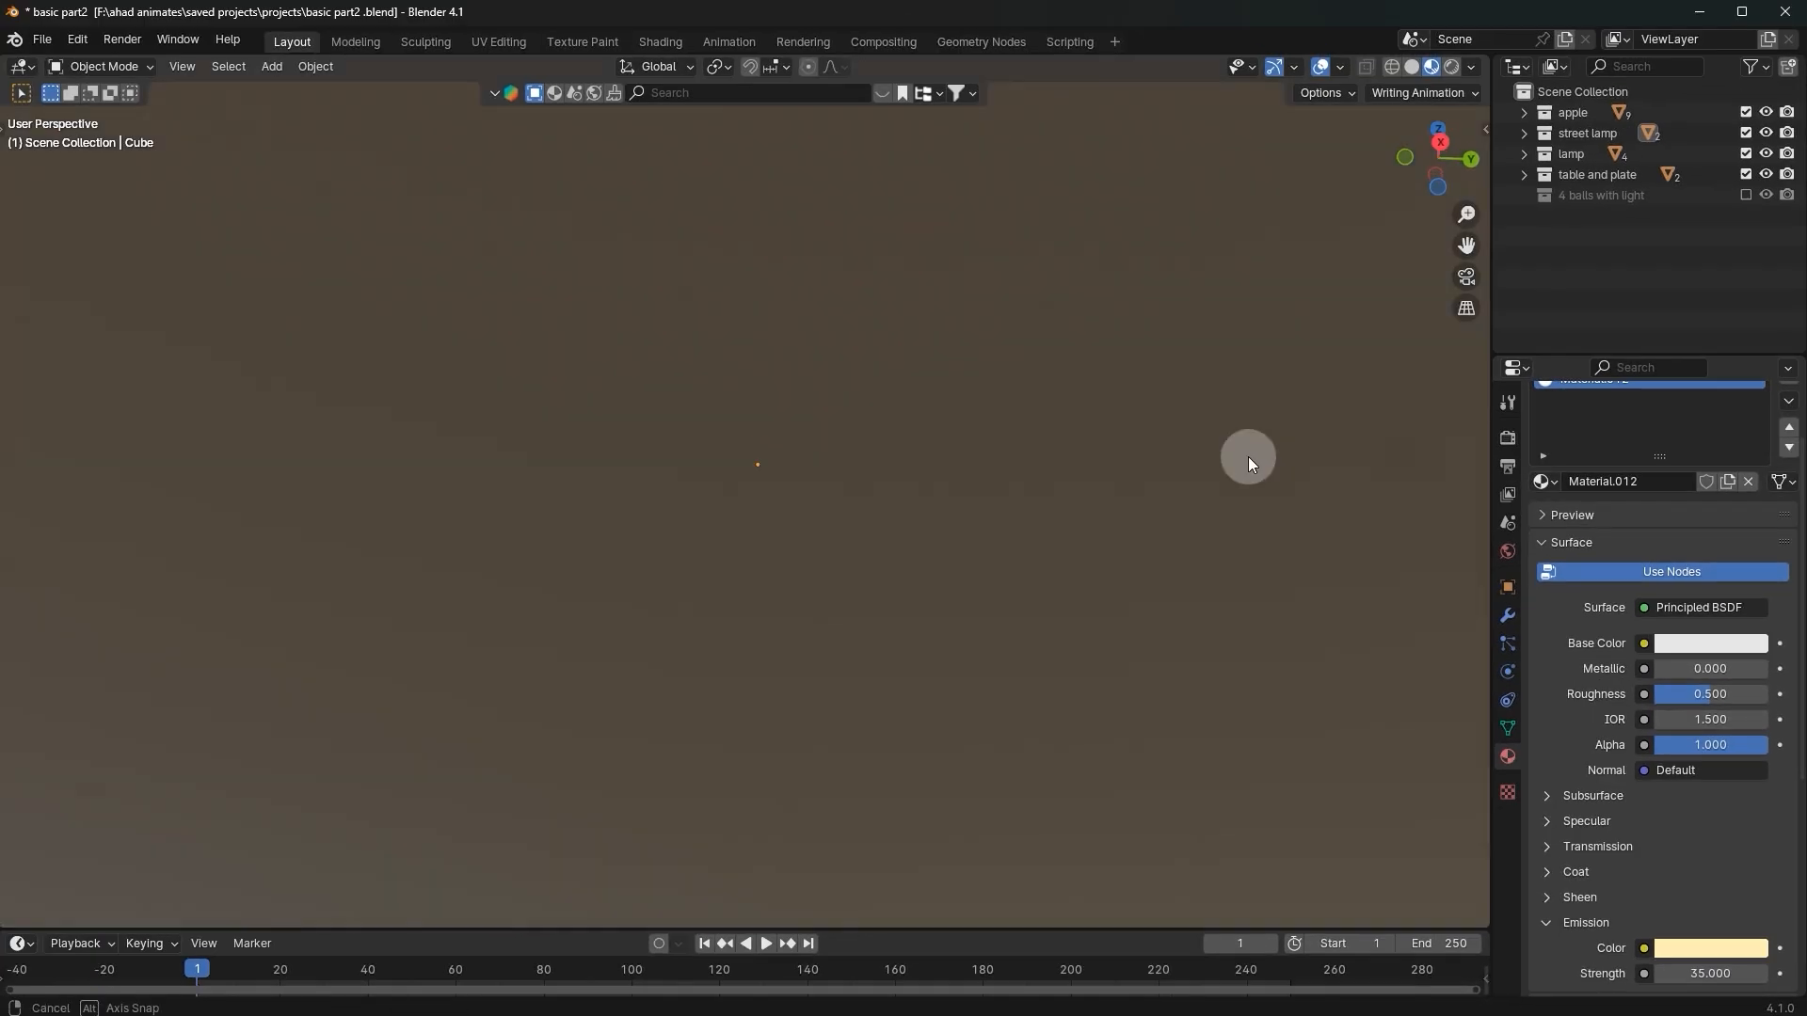
middle_click_drag(1252, 456, 1256, 509)
key("ctrl+s")
Step: Give the backdrop plane a new material with a black base colour
middle_click_drag(725, 626, 950, 452)
left_click(1312, 653)
left_click(1667, 532)
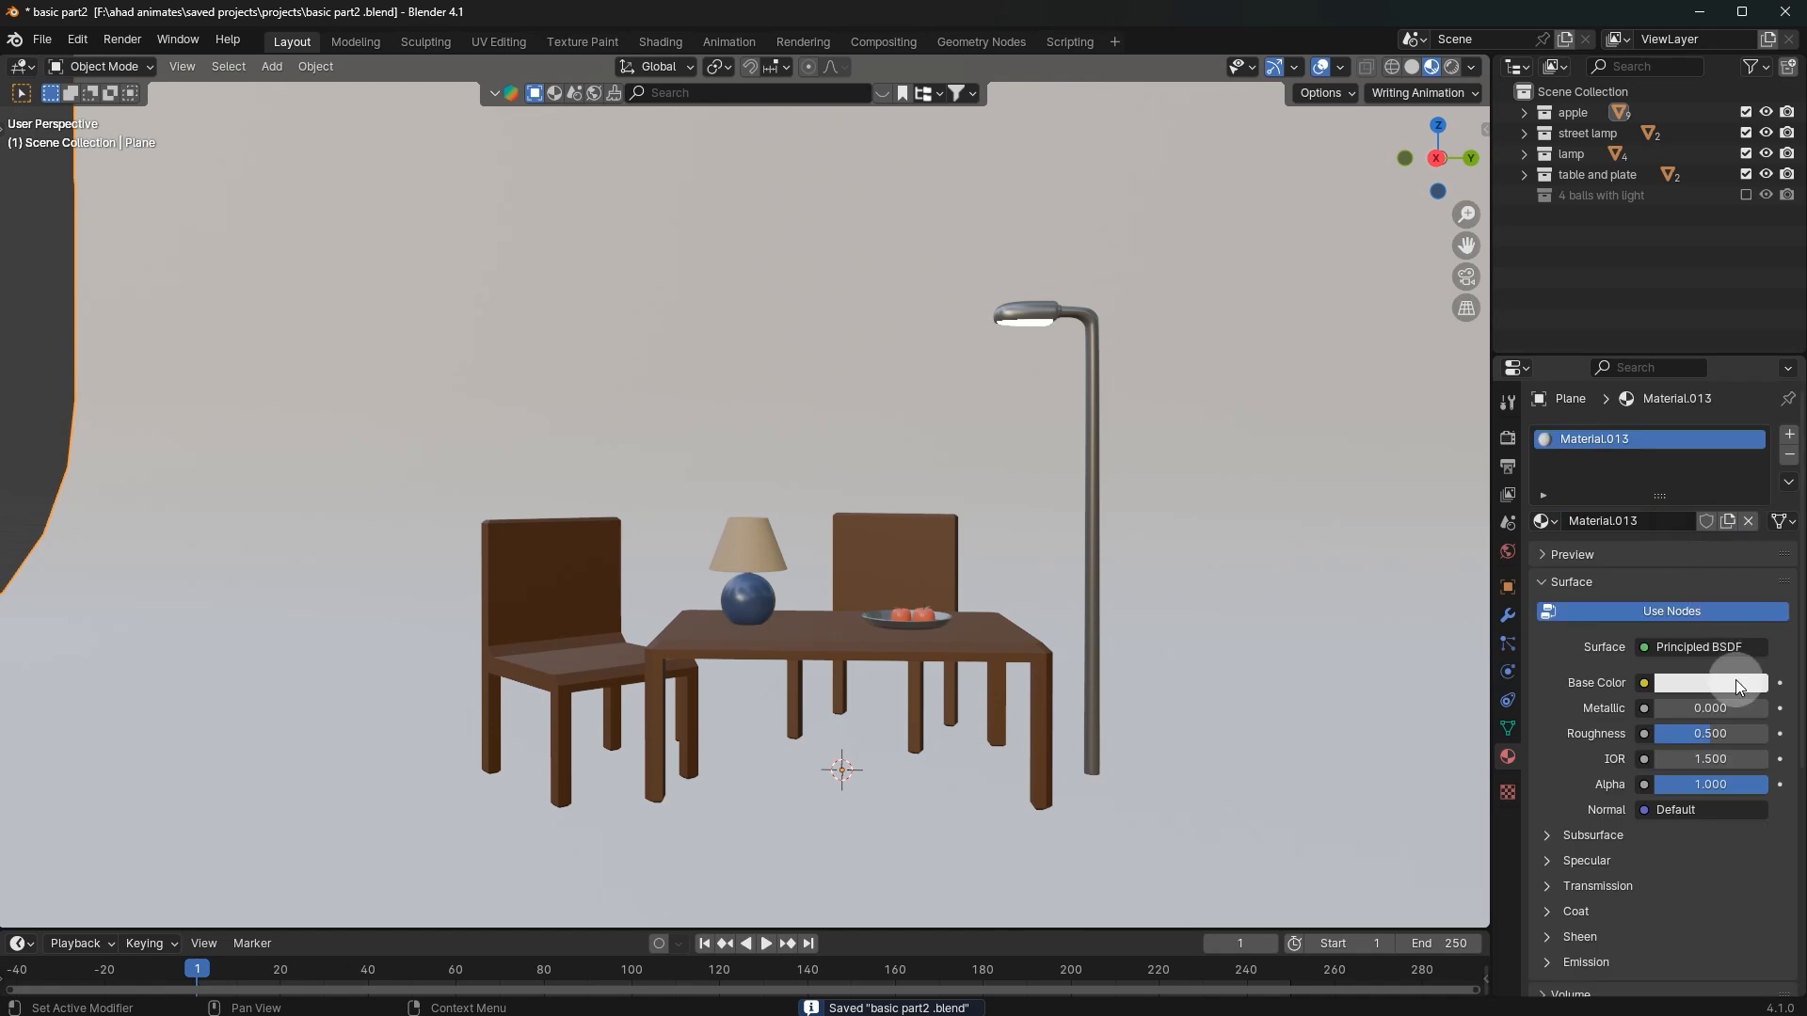
left_click(1735, 682)
left_click_drag(1750, 485, 1750, 538)
middle_click_drag(1364, 569, 1391, 584)
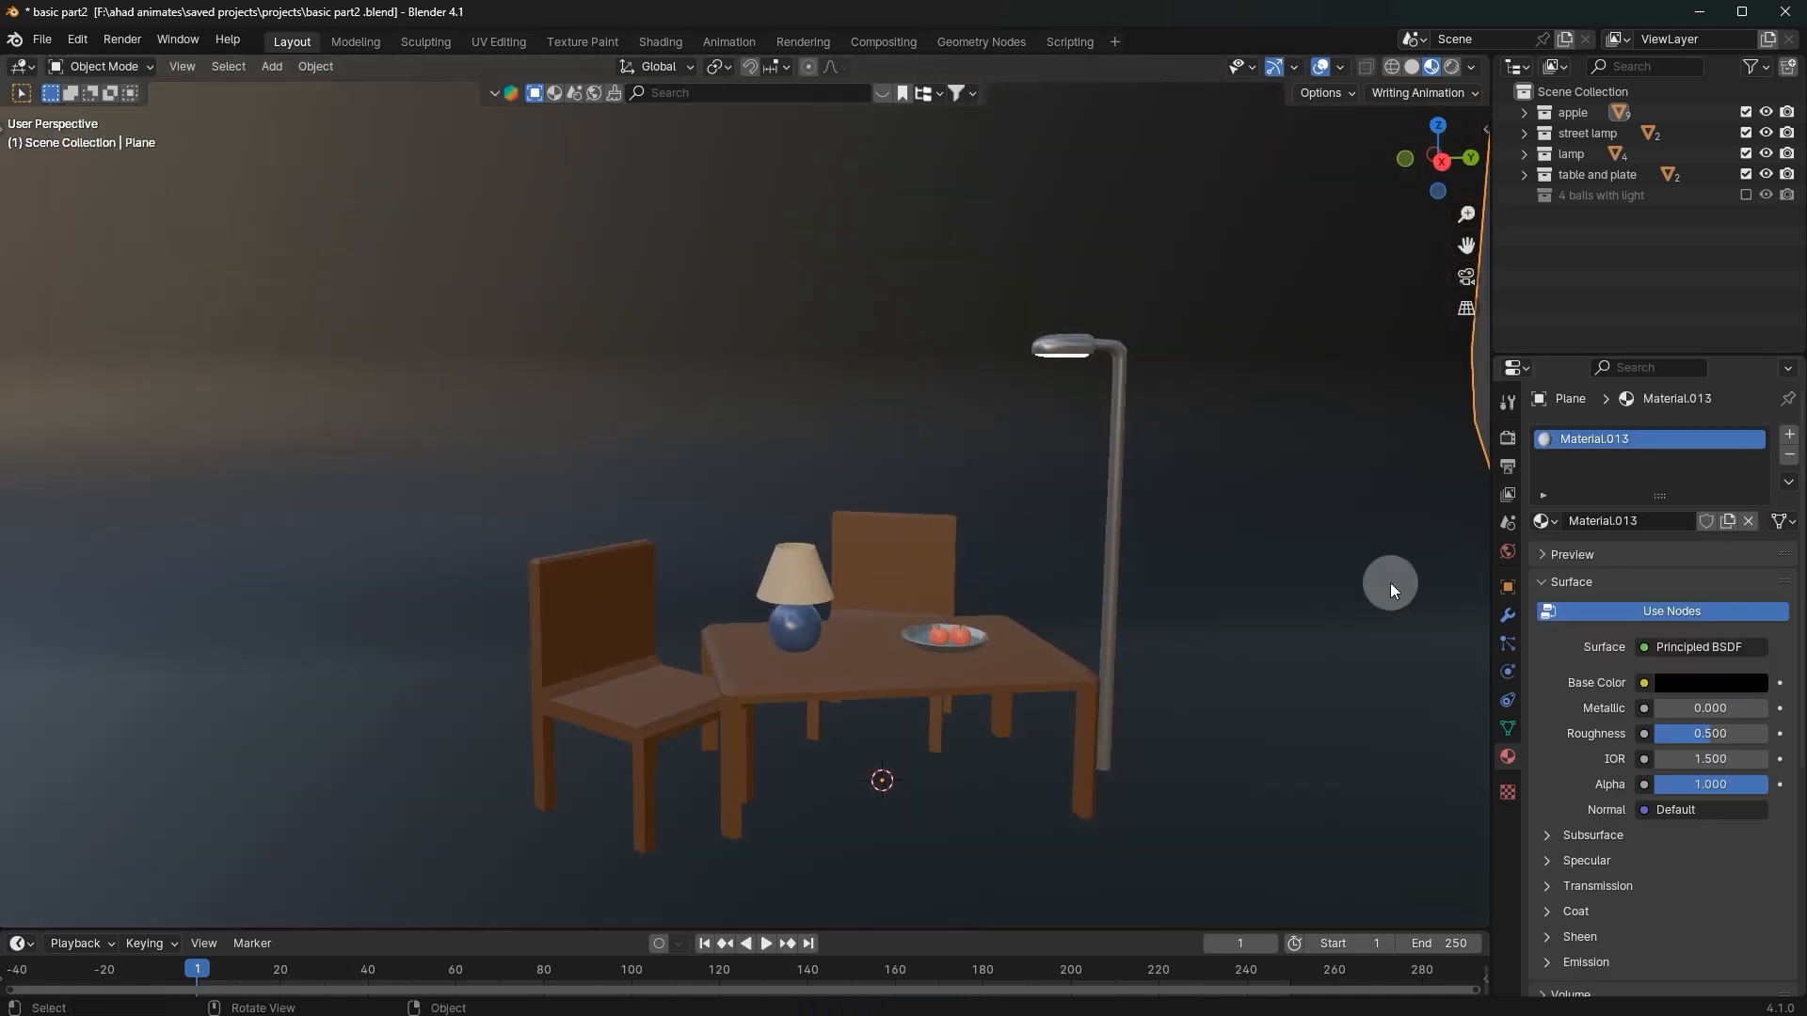
Step: Set the backdrop material's roughness to 0.779
left_click_drag(1708, 733, 1767, 733)
middle_click_drag(995, 483, 980, 469)
middle_click_drag(1158, 560, 962, 448, "shift")
mouse_move(1708, 733)
left_mouse_down()
mouse_move(1663, 733)
mouse_move(1683, 733)
left_mouse_up()
middle_click_drag(980, 461, 680, 454)
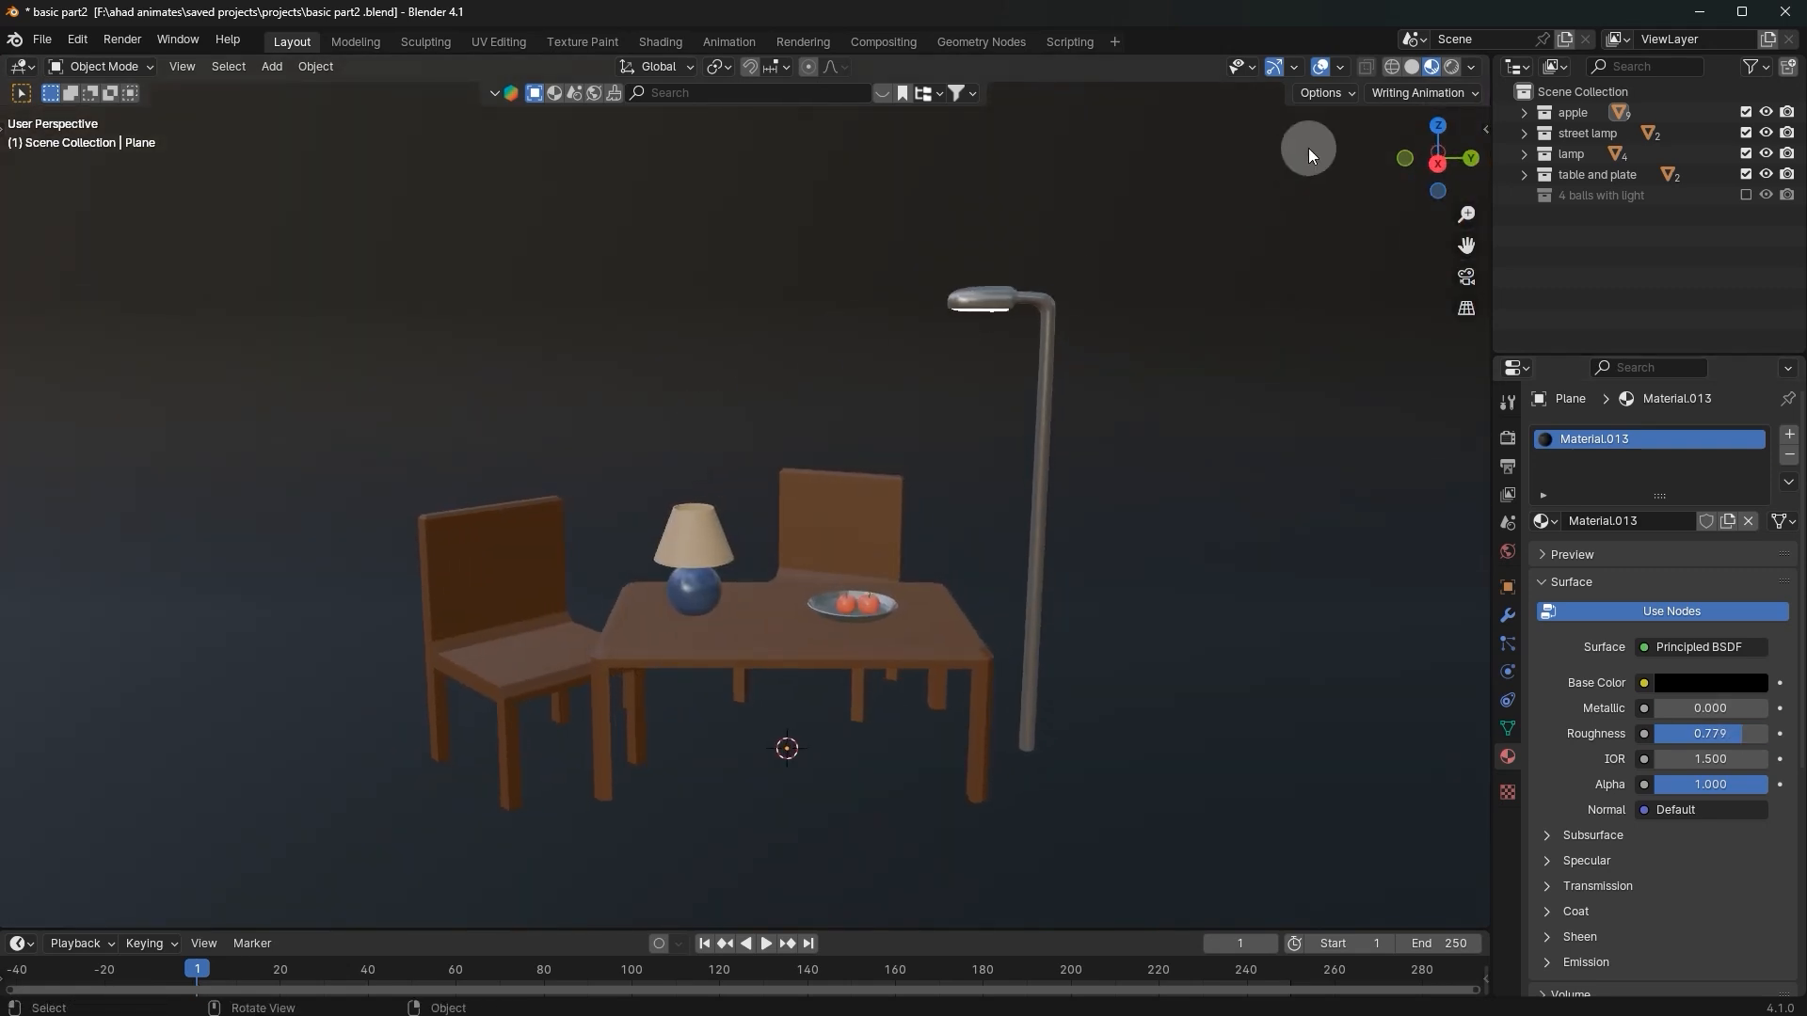
Step: Switch the viewport to rendered shading and check the table, lamp and apples up close
left_click(1450, 68)
middle_click_drag(1213, 258, 1177, 283)
scroll(1160, 288, "up", 4)
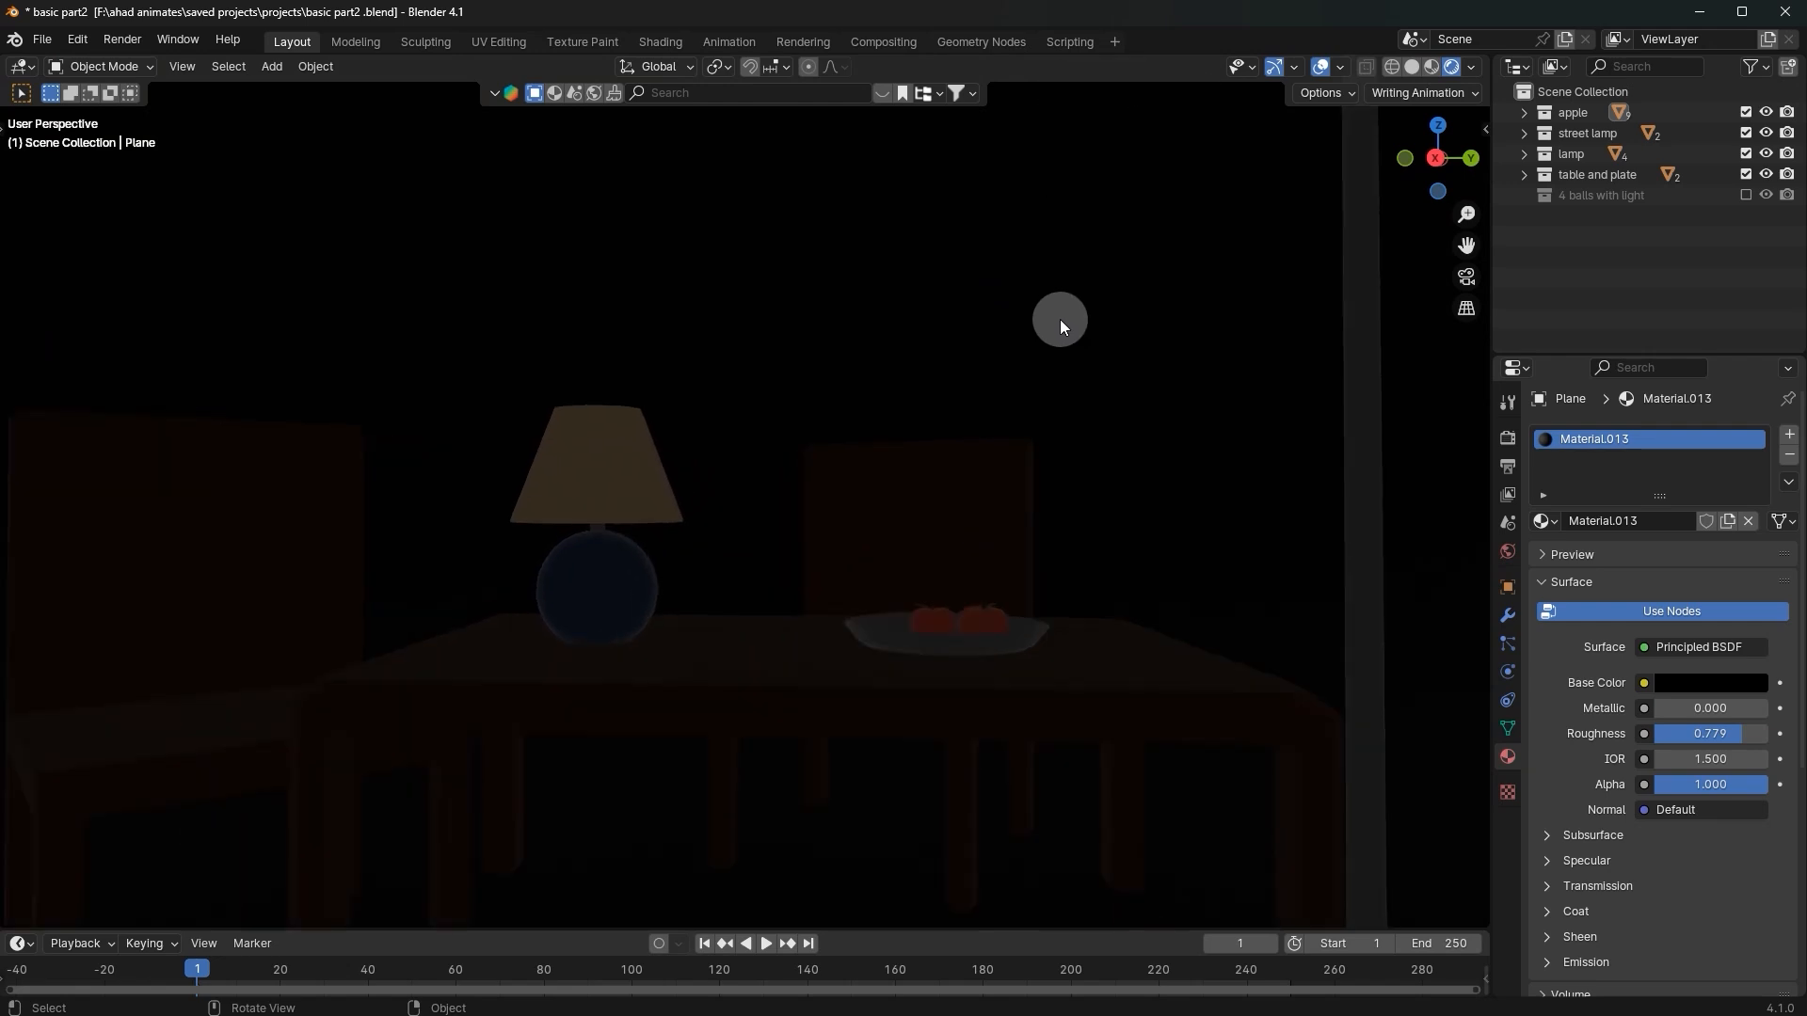
Step: Try raising the emission strength of the street lamp's light material to about 1714
scroll(1060, 319, "down", 3)
left_click(1049, 193)
scroll(1671, 748, "down", 2)
left_click_drag(1710, 932, 1788, 932)
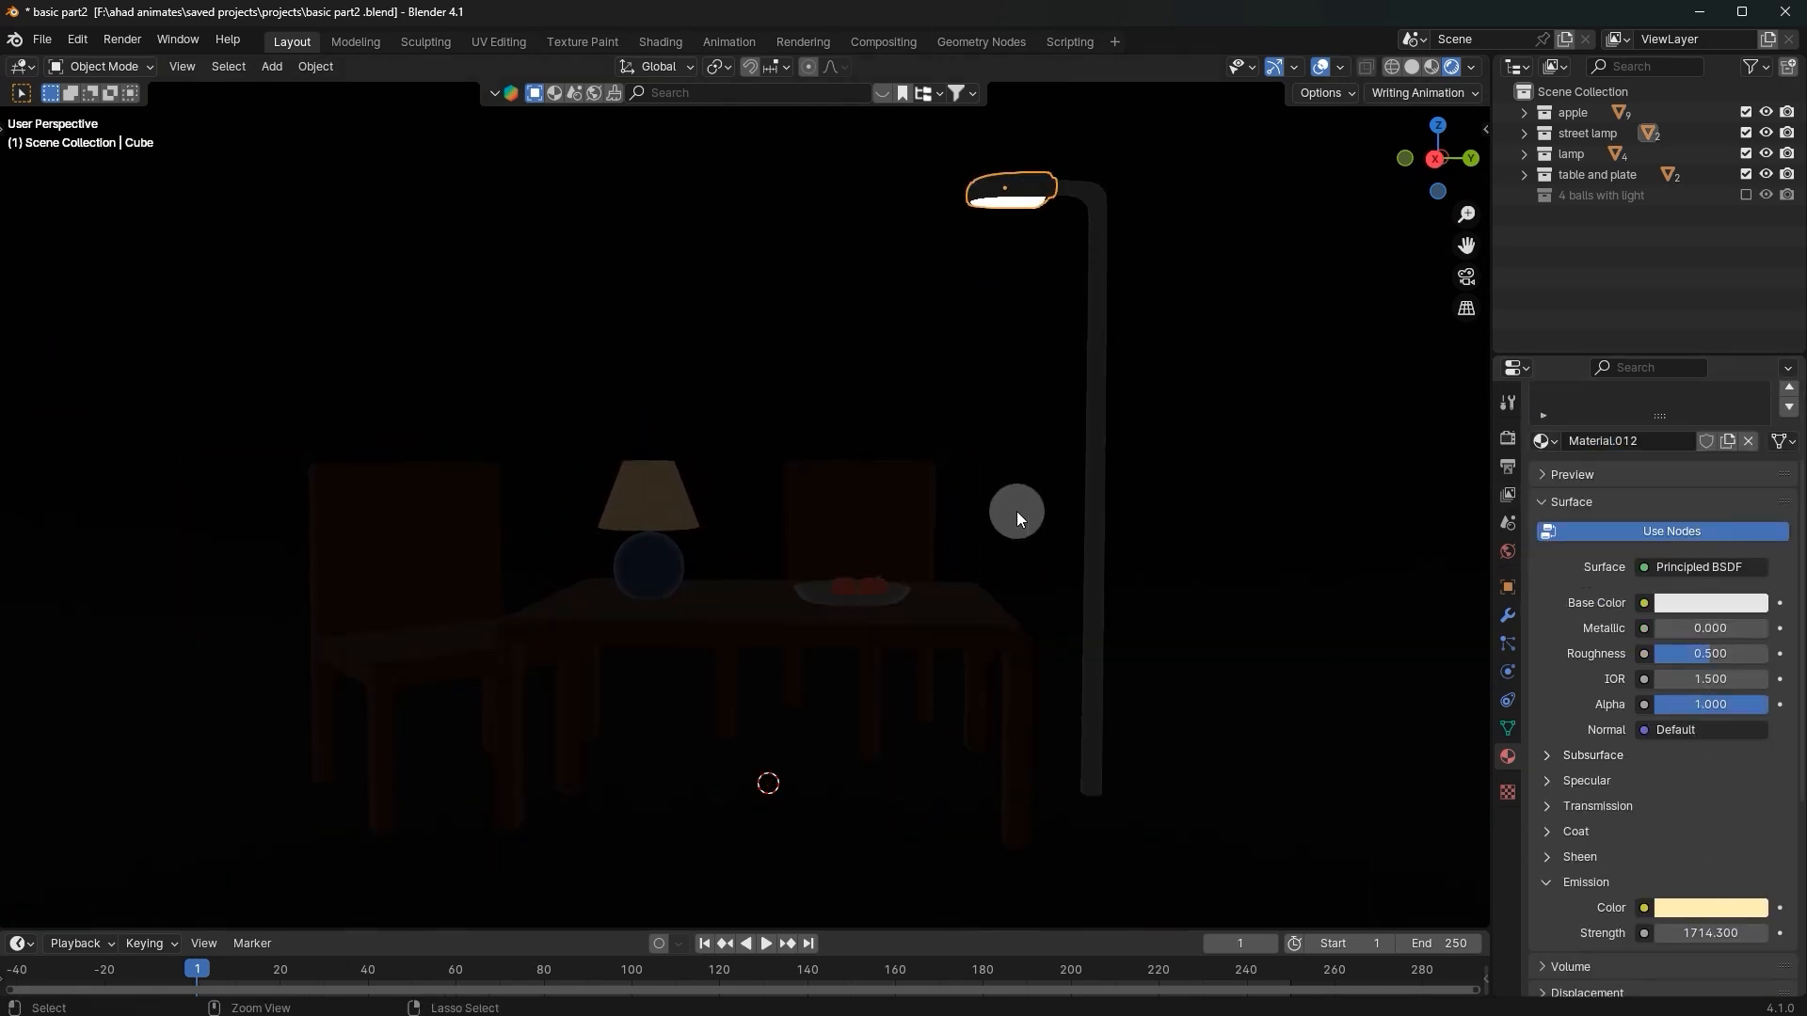
scroll(1086, 387, "down", 5)
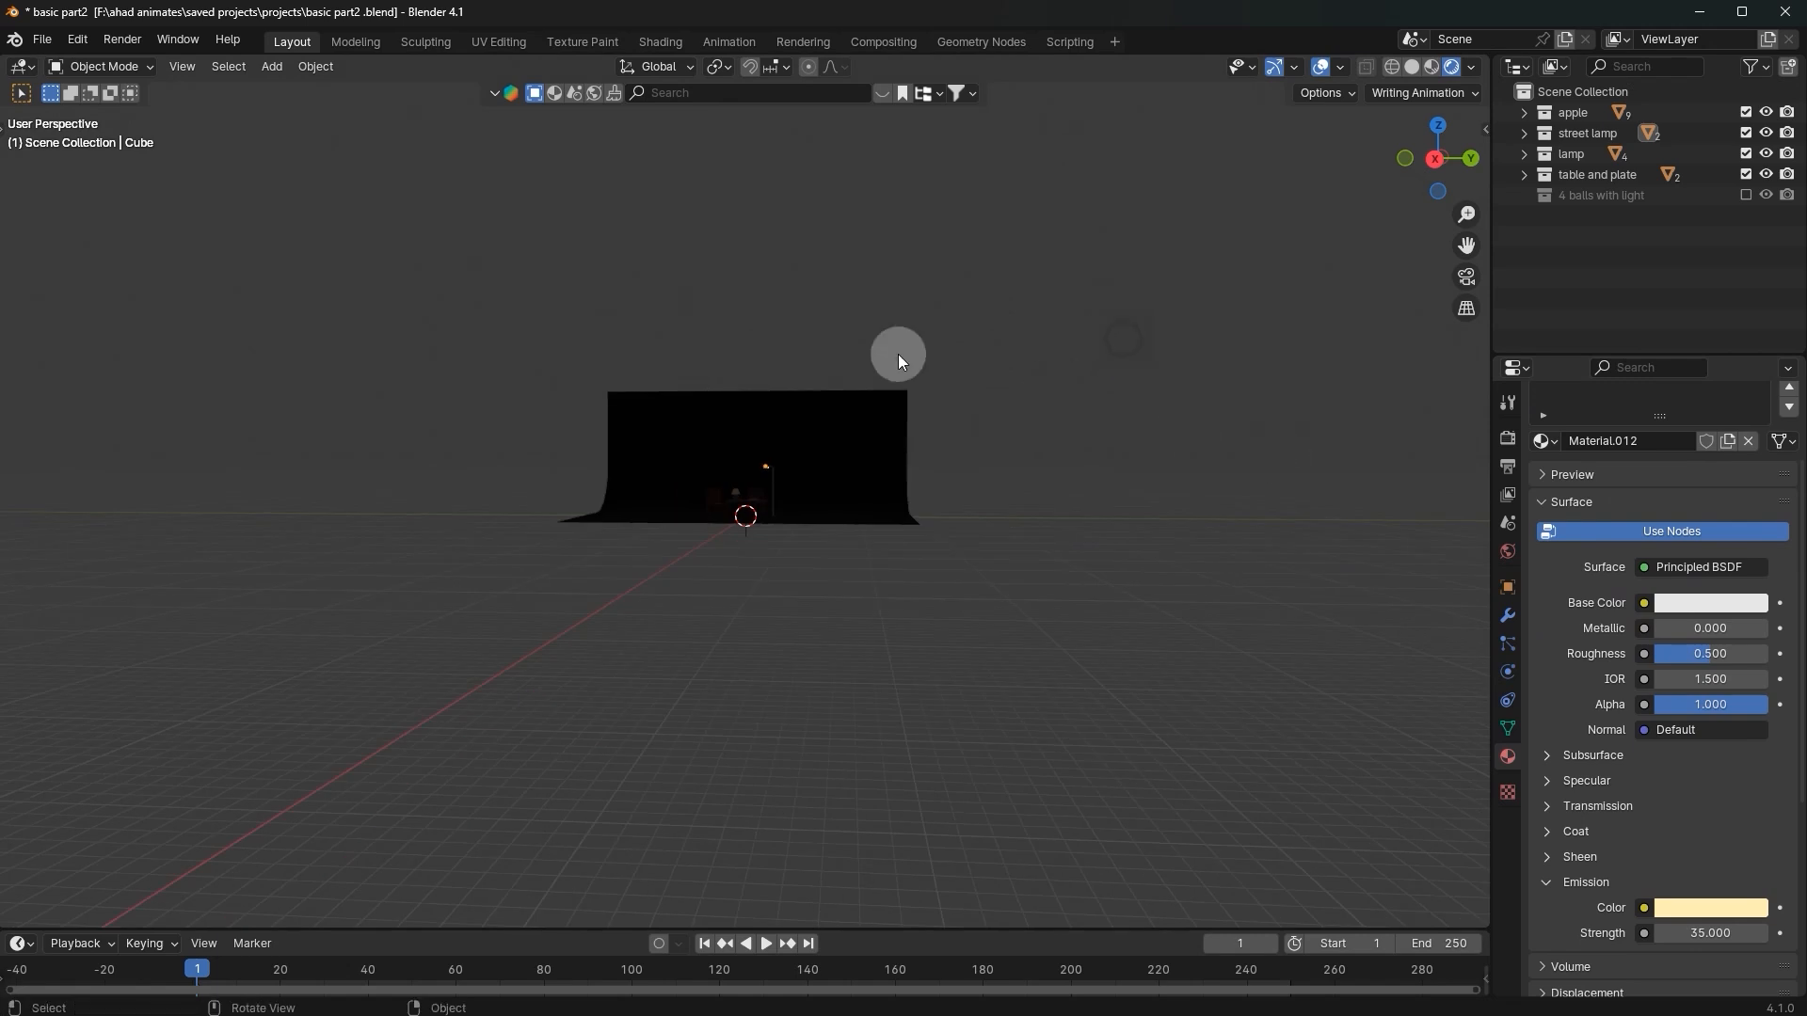
scroll(1093, 452, "up", 5)
Step: Save the file, open the scene's render settings and view the whole set around the street lamp
key("ctrl+s")
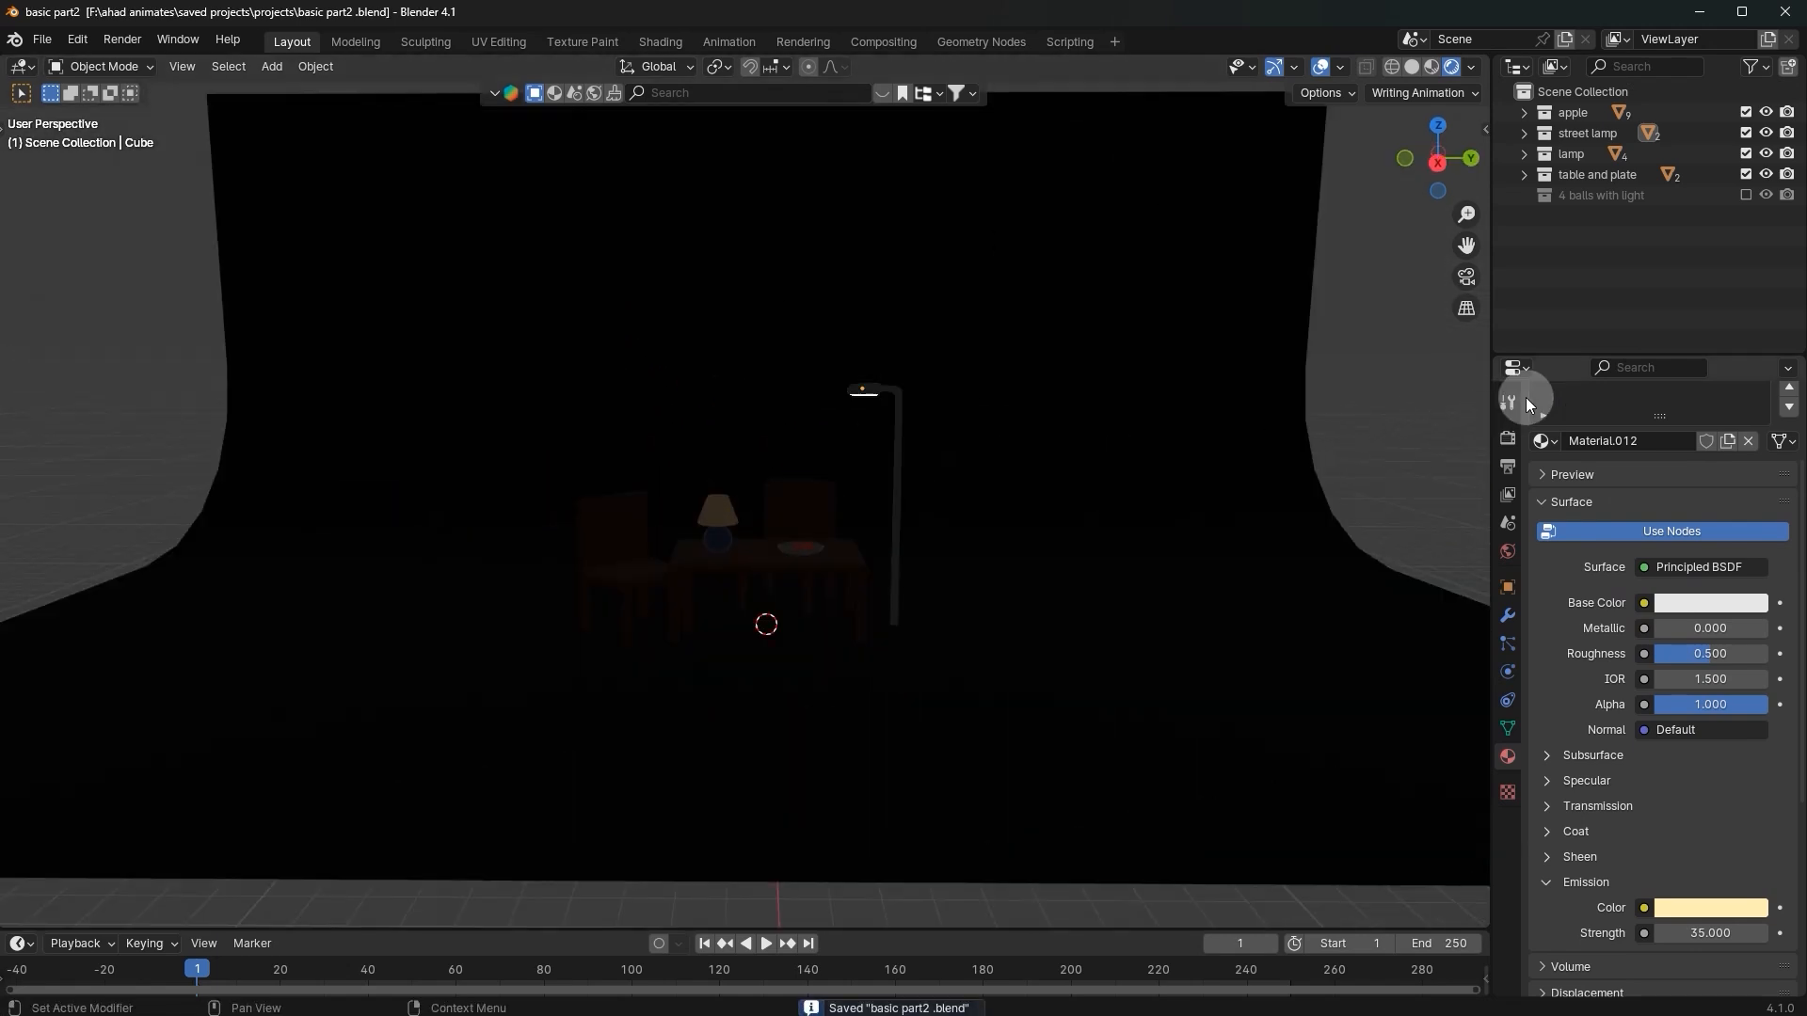
middle_click_drag(1392, 424, 1073, 390)
left_click(905, 324)
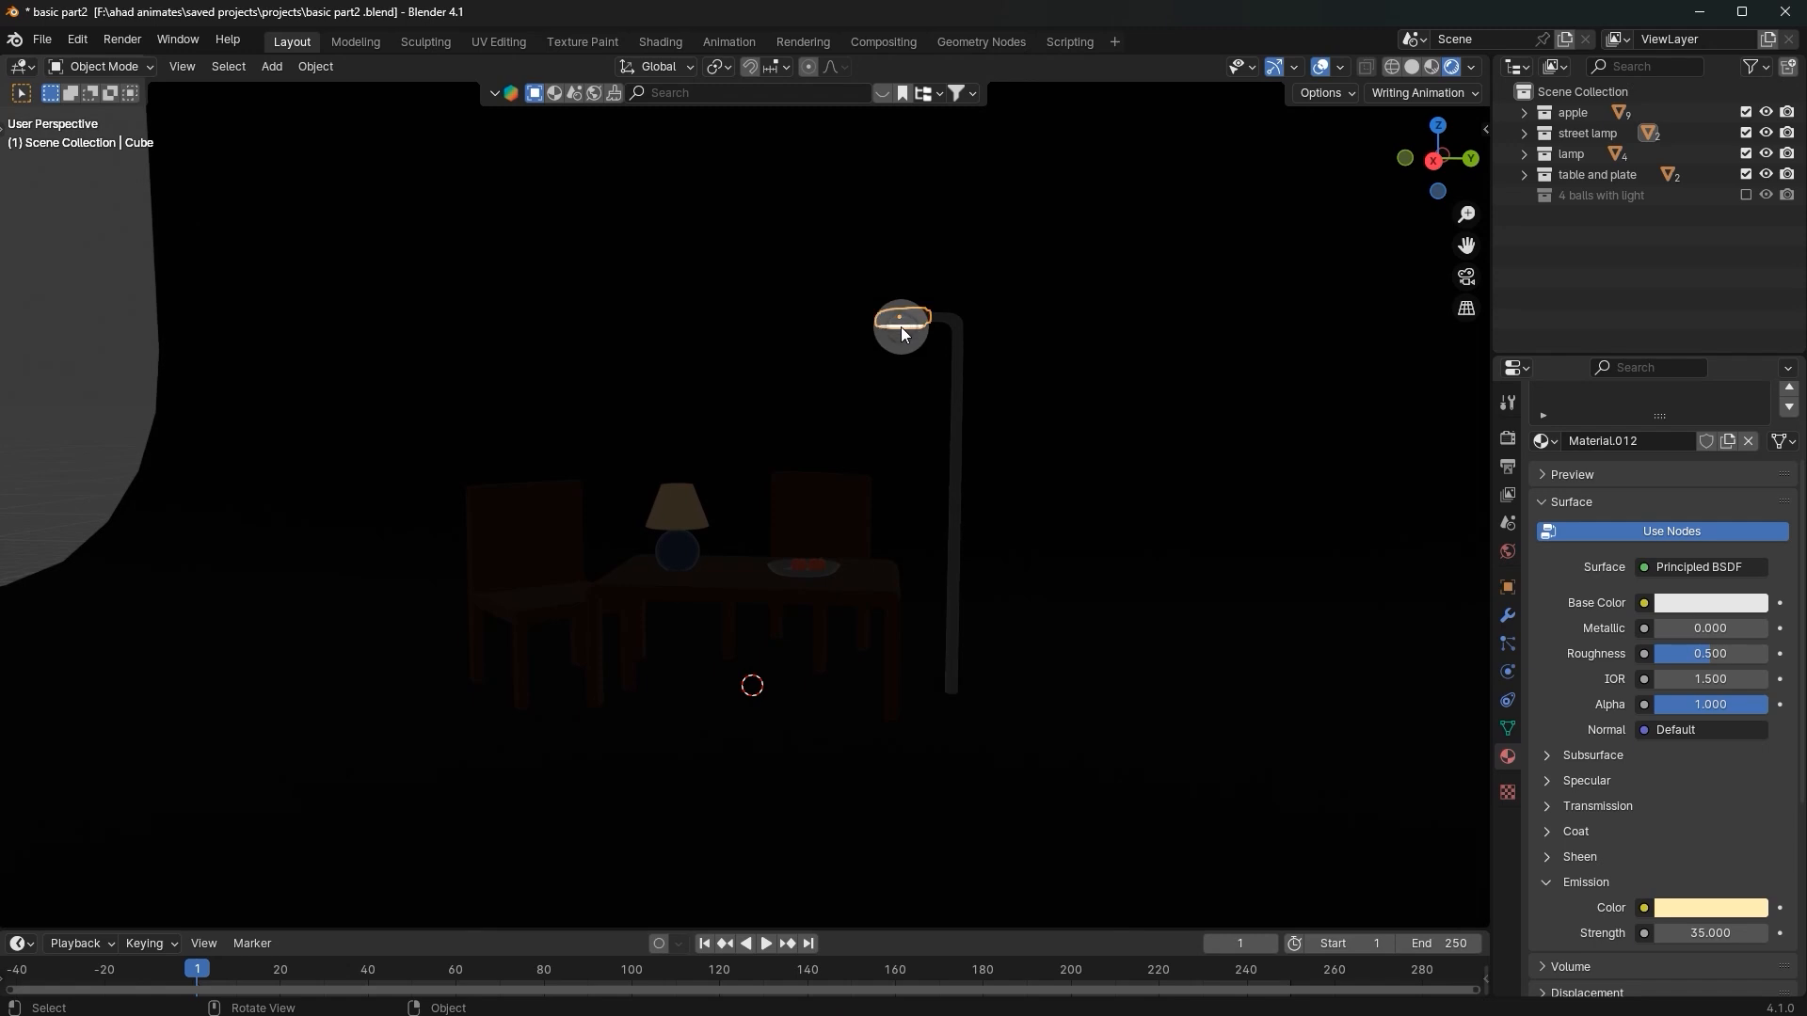
left_click(1508, 438)
scroll(1165, 363, "down", 4)
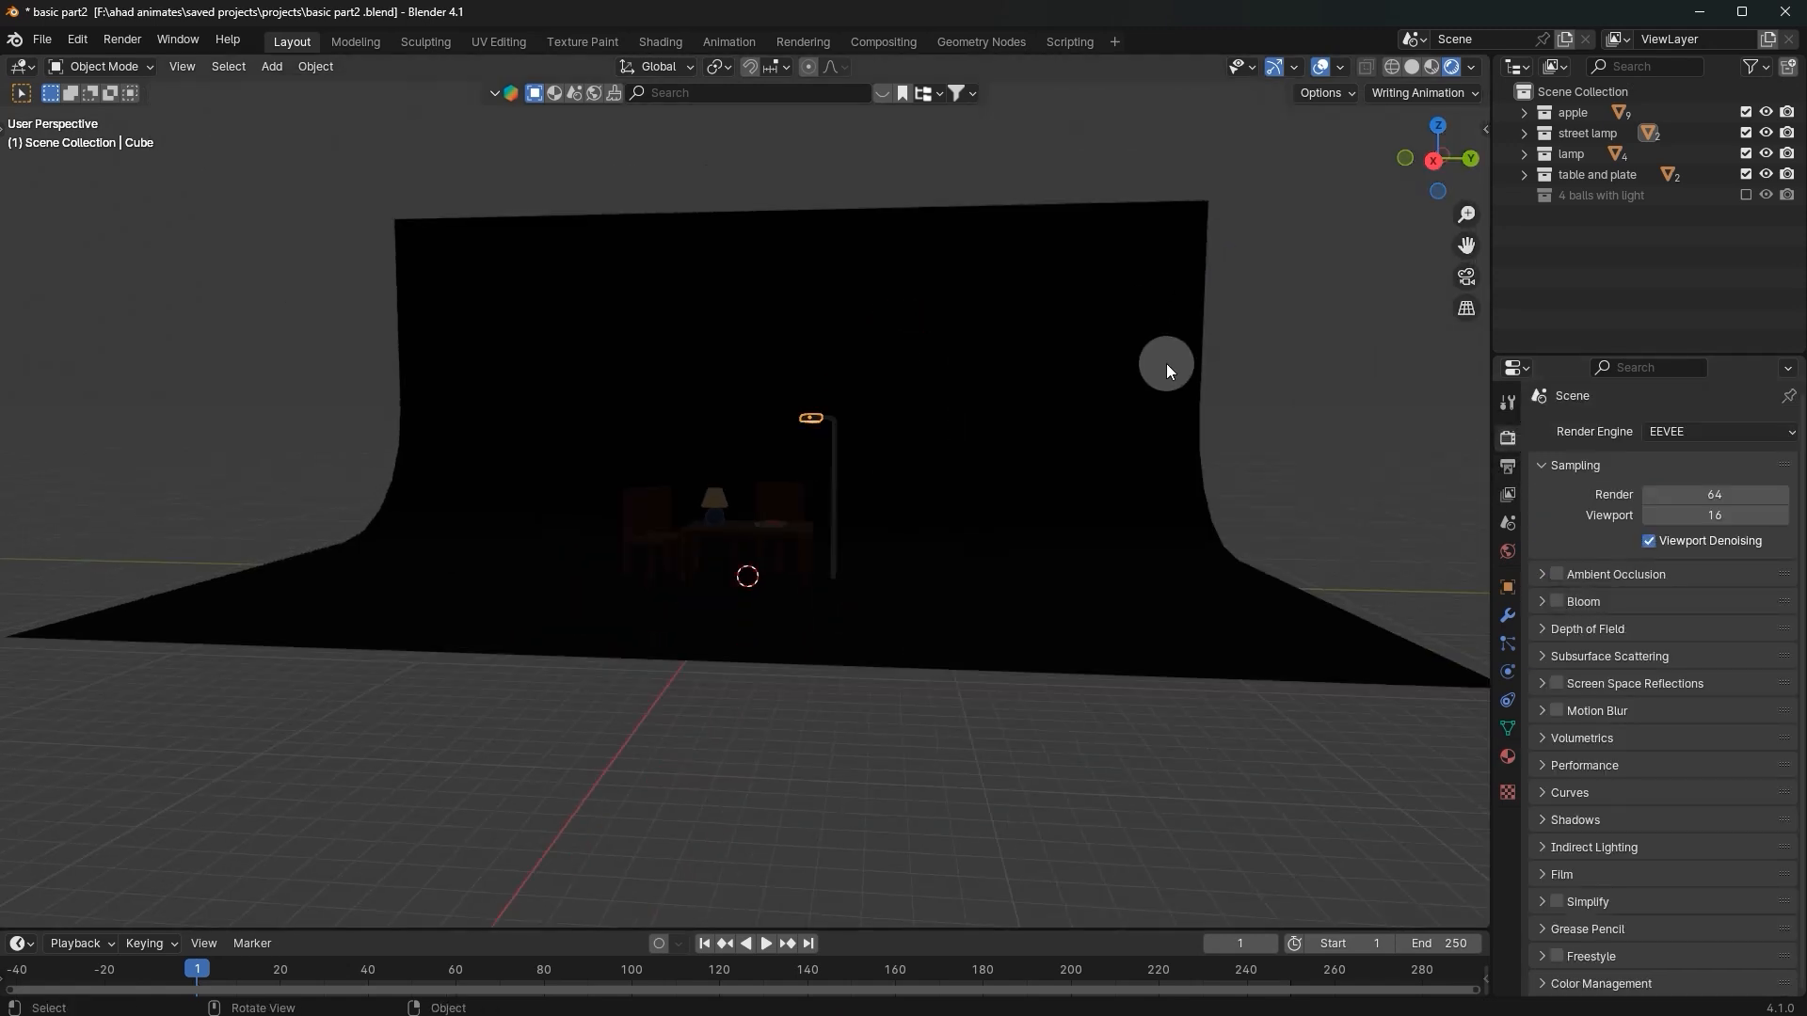
middle_click_drag(1166, 363, 1307, 364)
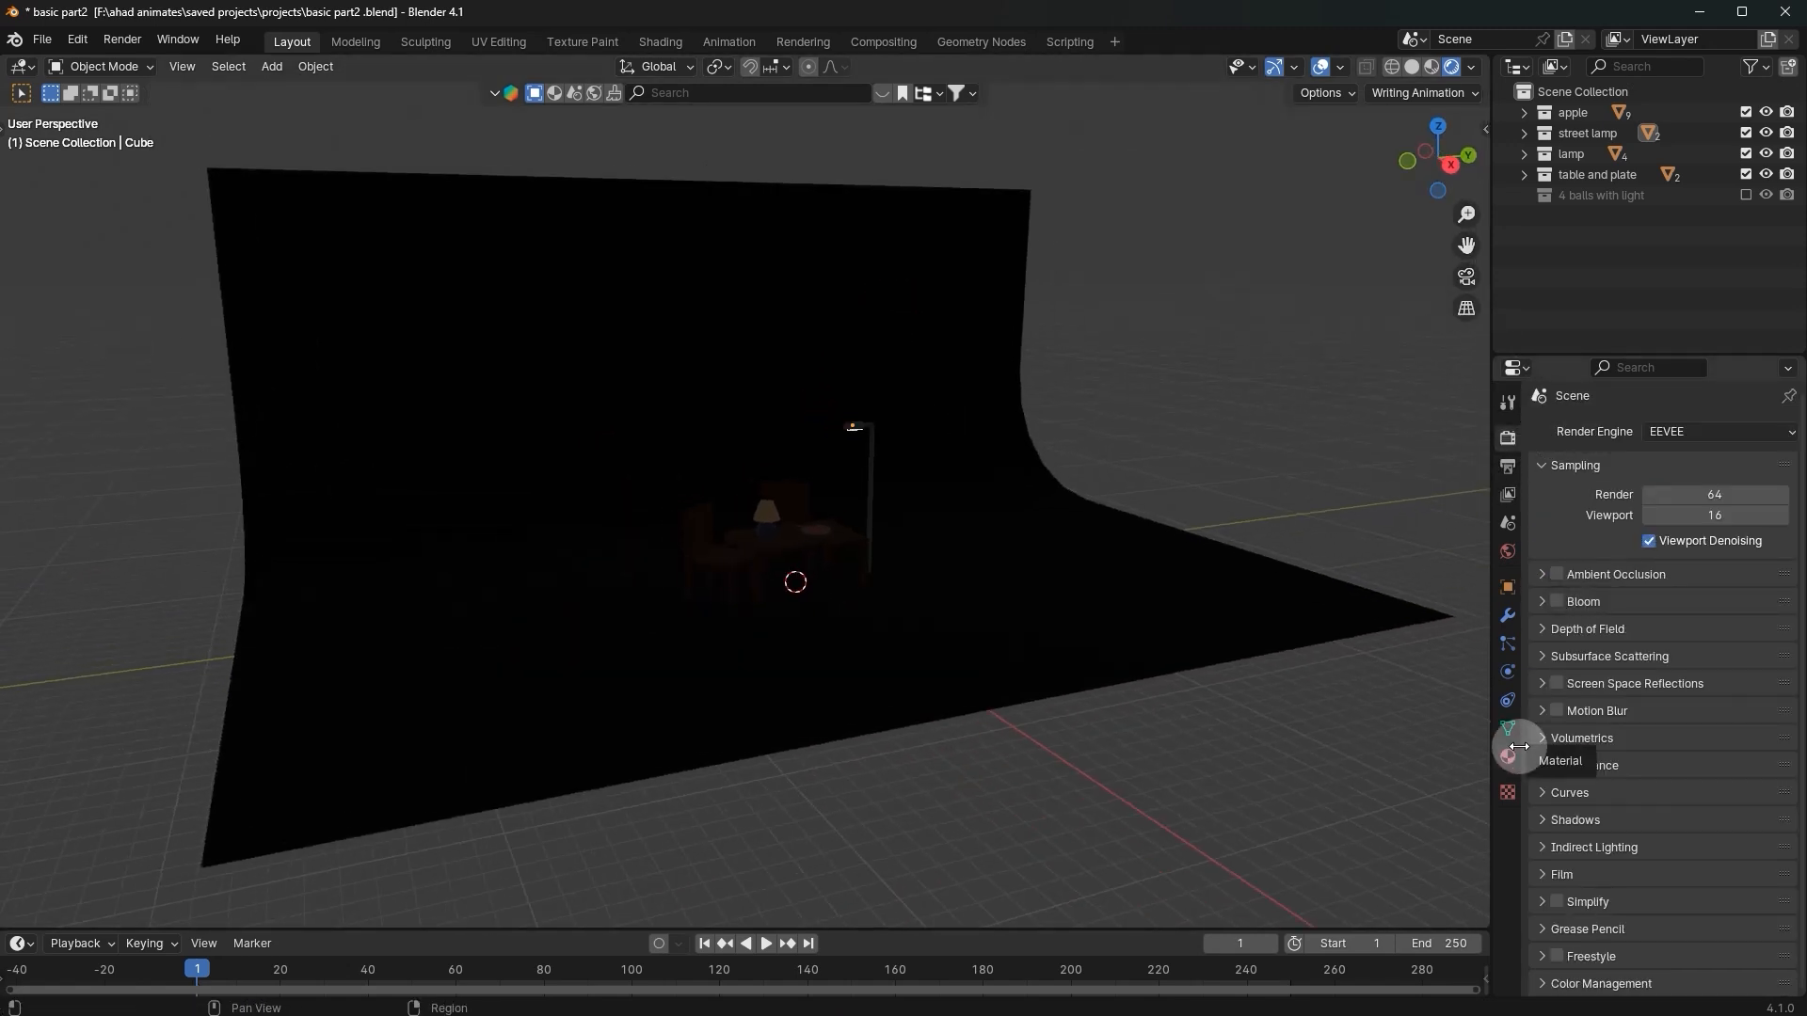
scroll(1035, 374, "up", 5)
middle_click_drag(1008, 357, 980, 295)
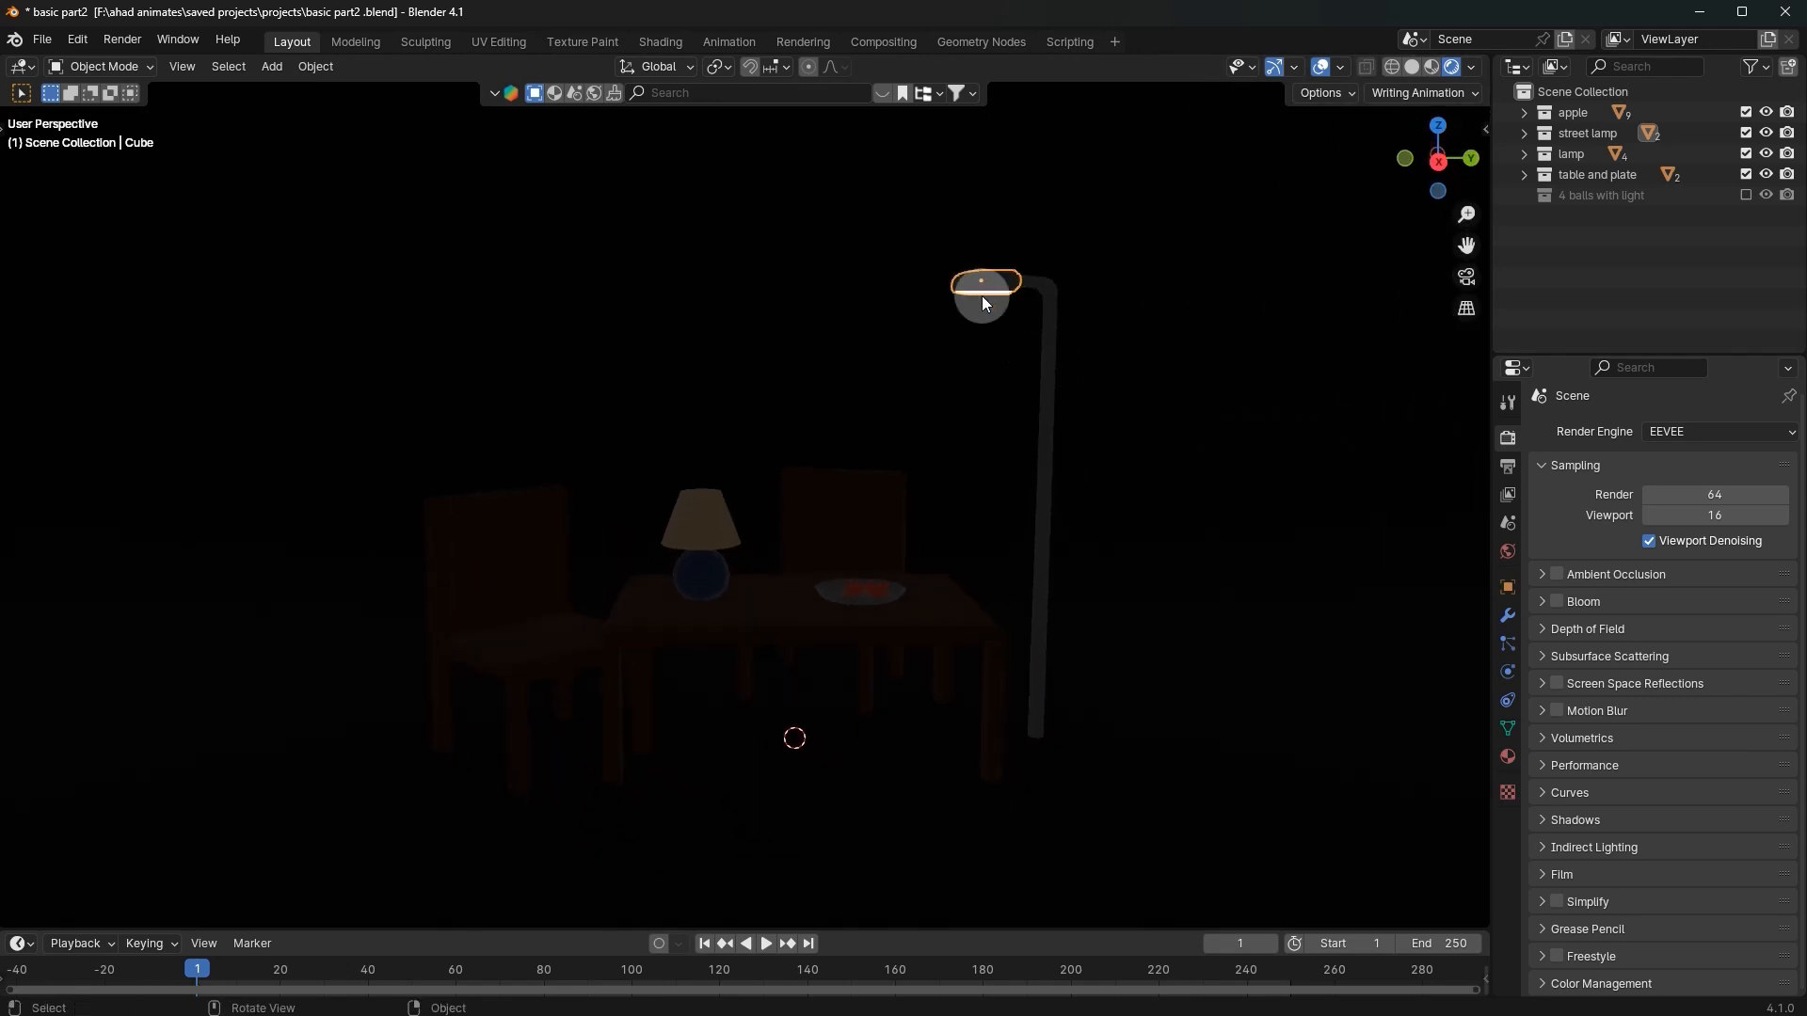
Step: Try an emission strength of 5550 on the street lamp head's light material and cancel the change
left_click(1508, 757)
scroll(1634, 830, "down", 10)
mouse_move(1693, 599)
left_mouse_down()
mouse_move(1729, 600)
mouse_move(1696, 599)
left_mouse_up()
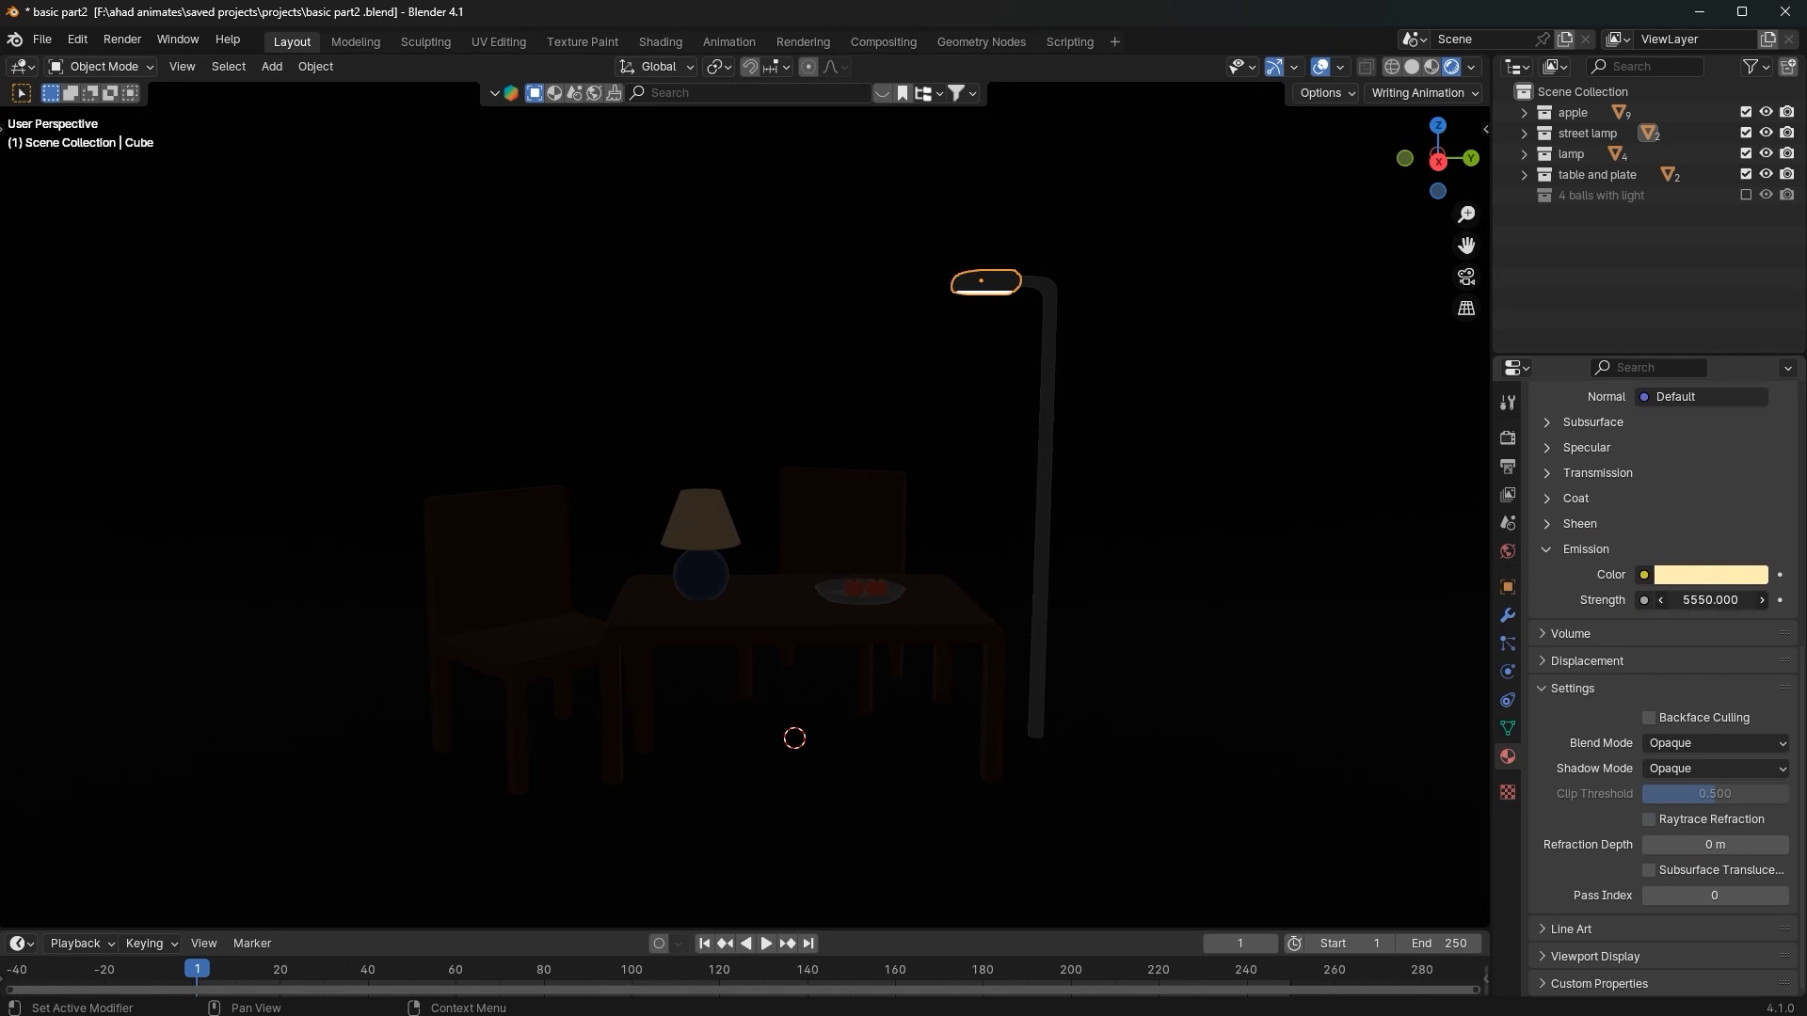
key("Escape")
scroll(1328, 441, "down", 1)
scroll(1383, 431, "up", 1)
scroll(1639, 455, "up", 3)
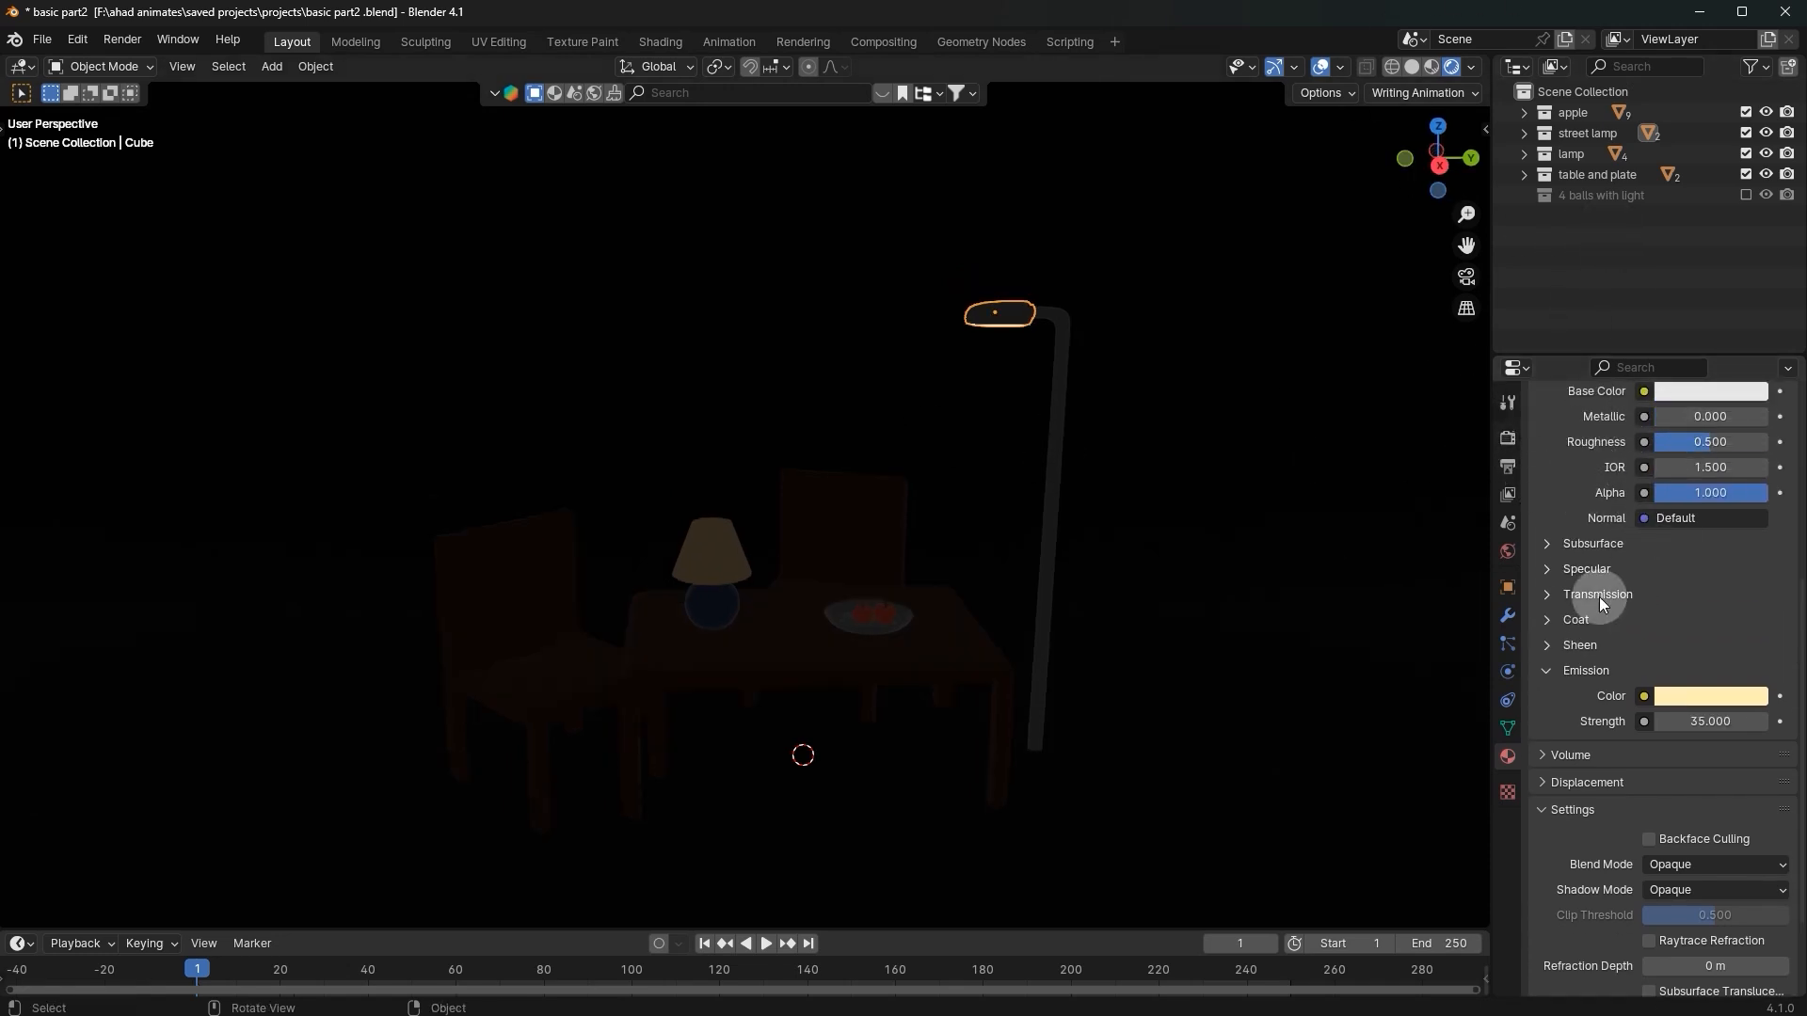
scroll(1722, 658, "up", 1)
scroll(1062, 280, "up", 2)
Step: Compare the street lamp head up close in solid, material preview and rendered shading
middle_click_drag(1061, 280, 971, 188)
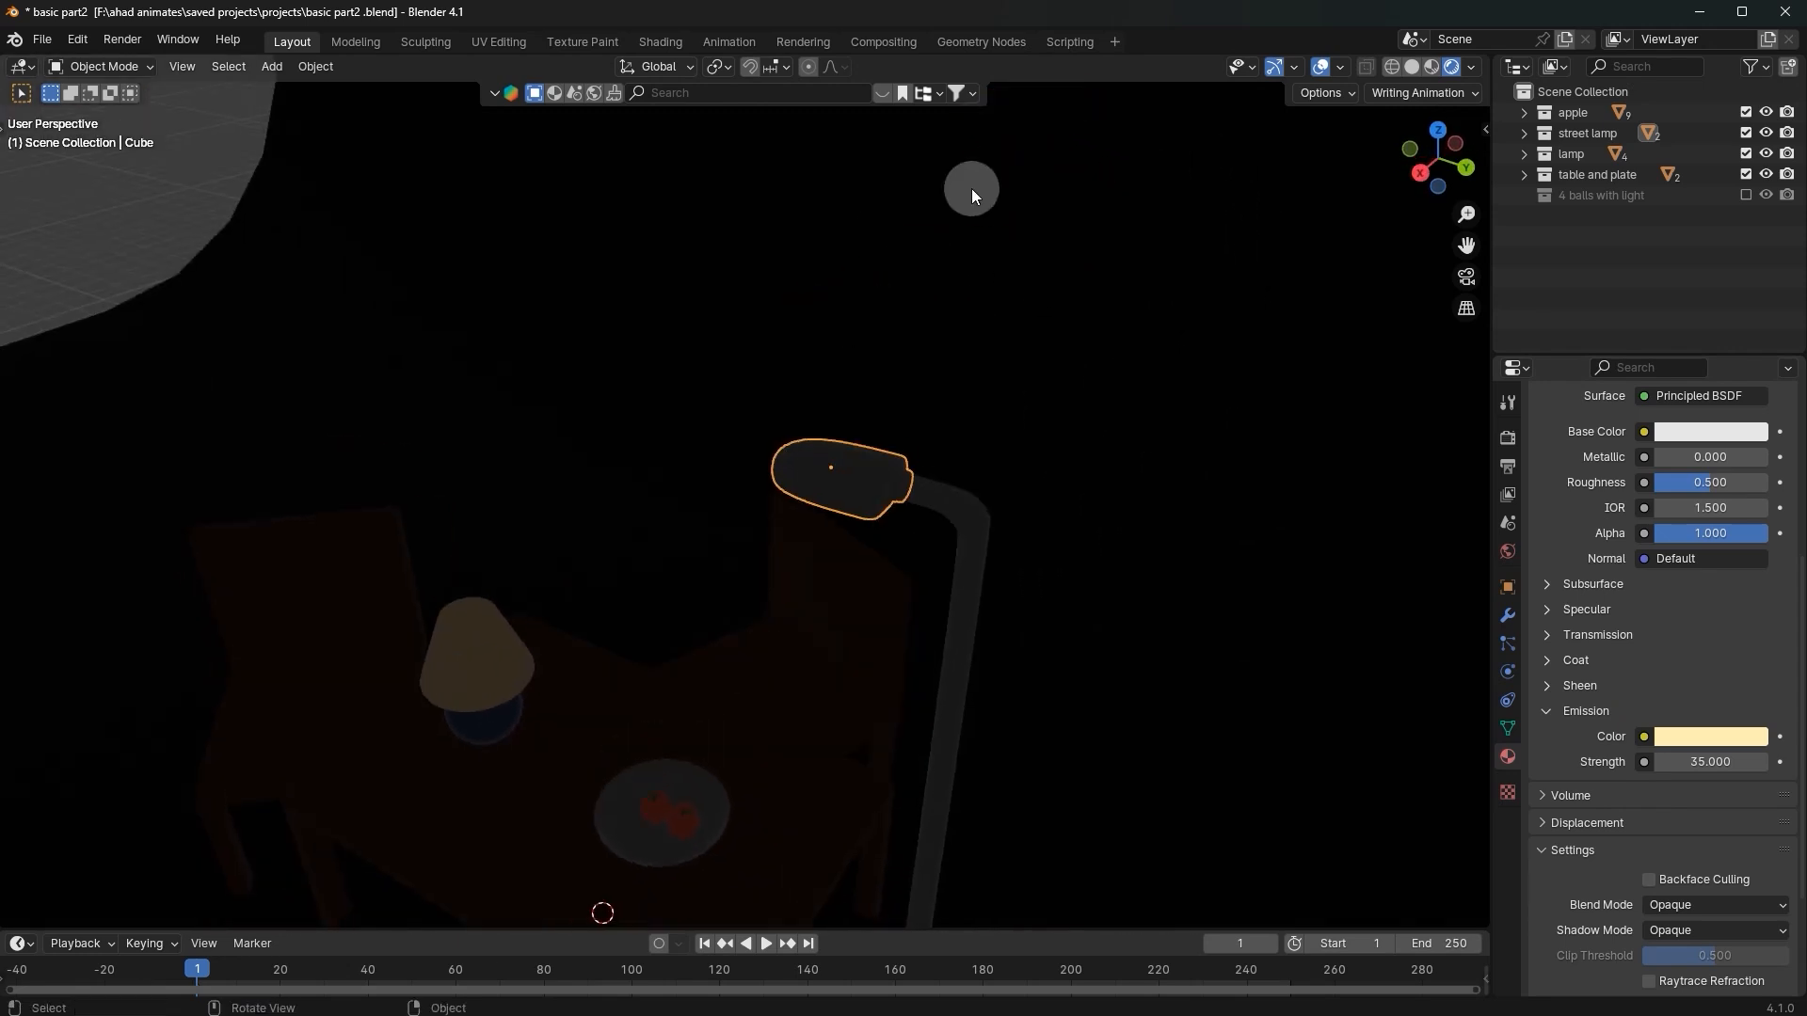
left_click(1412, 67)
scroll(1172, 285, "up", 2)
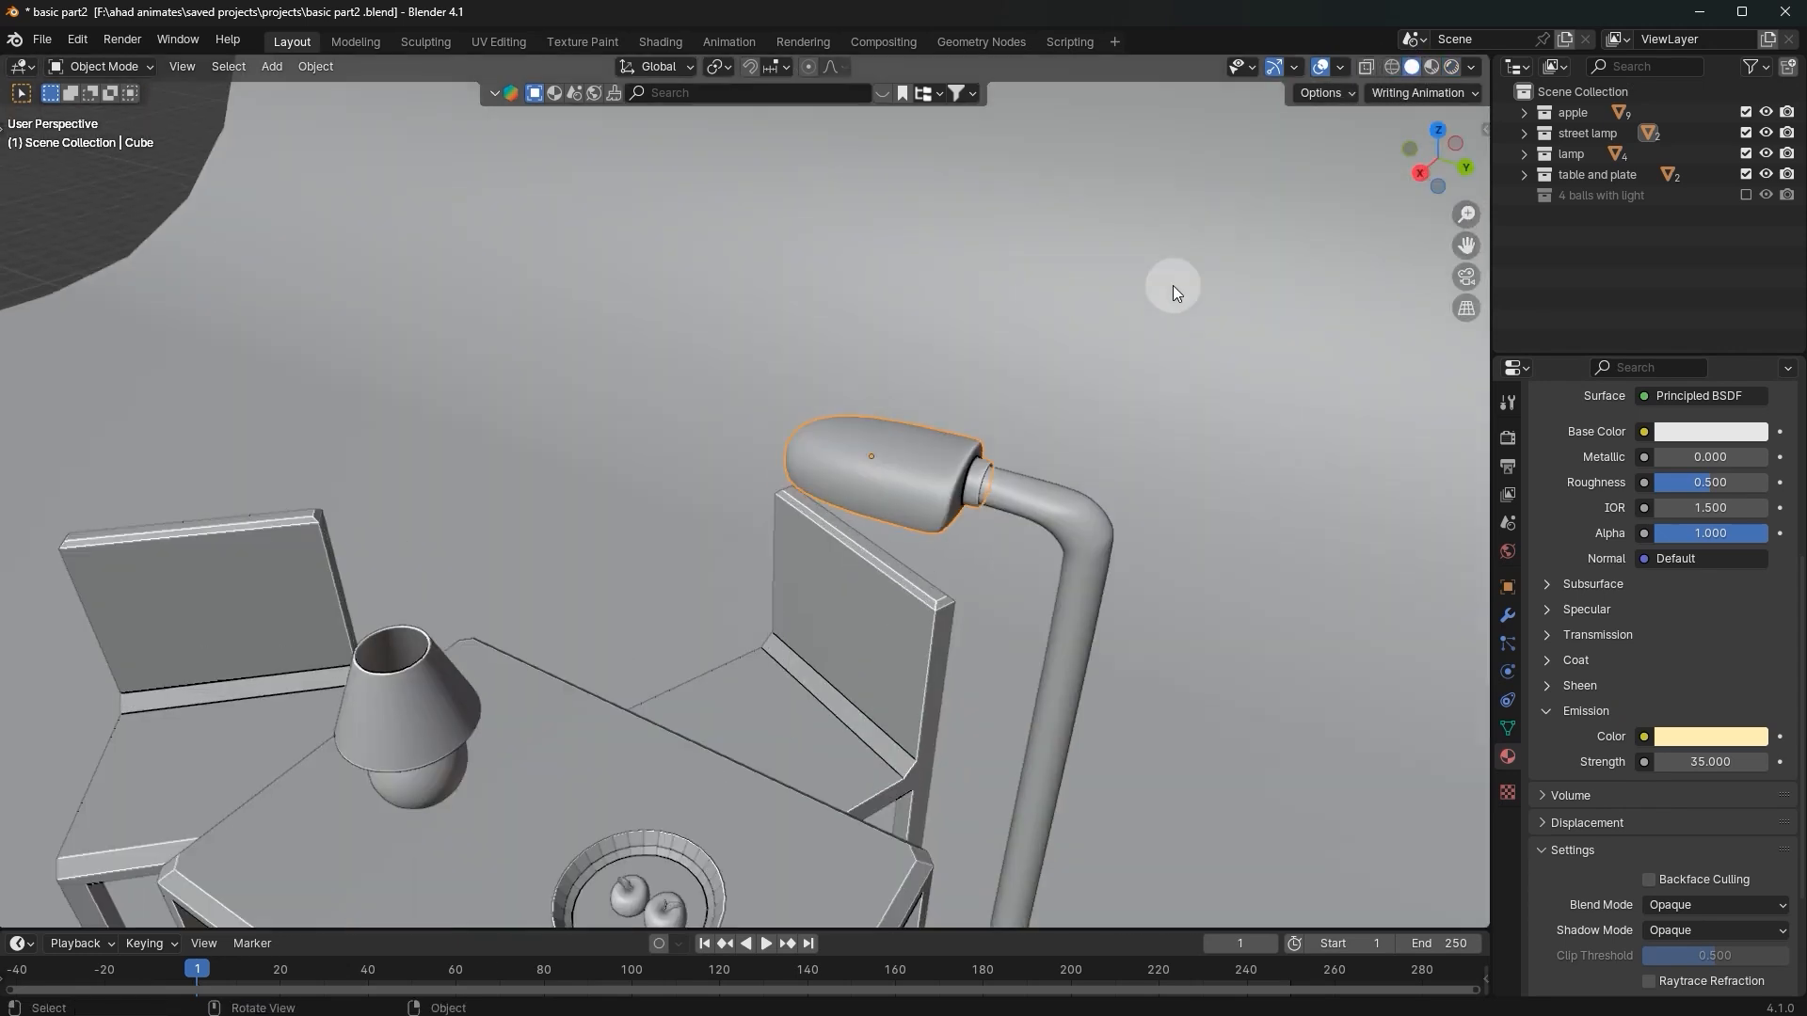
left_click(1431, 67)
scroll(821, 407, "up", 2)
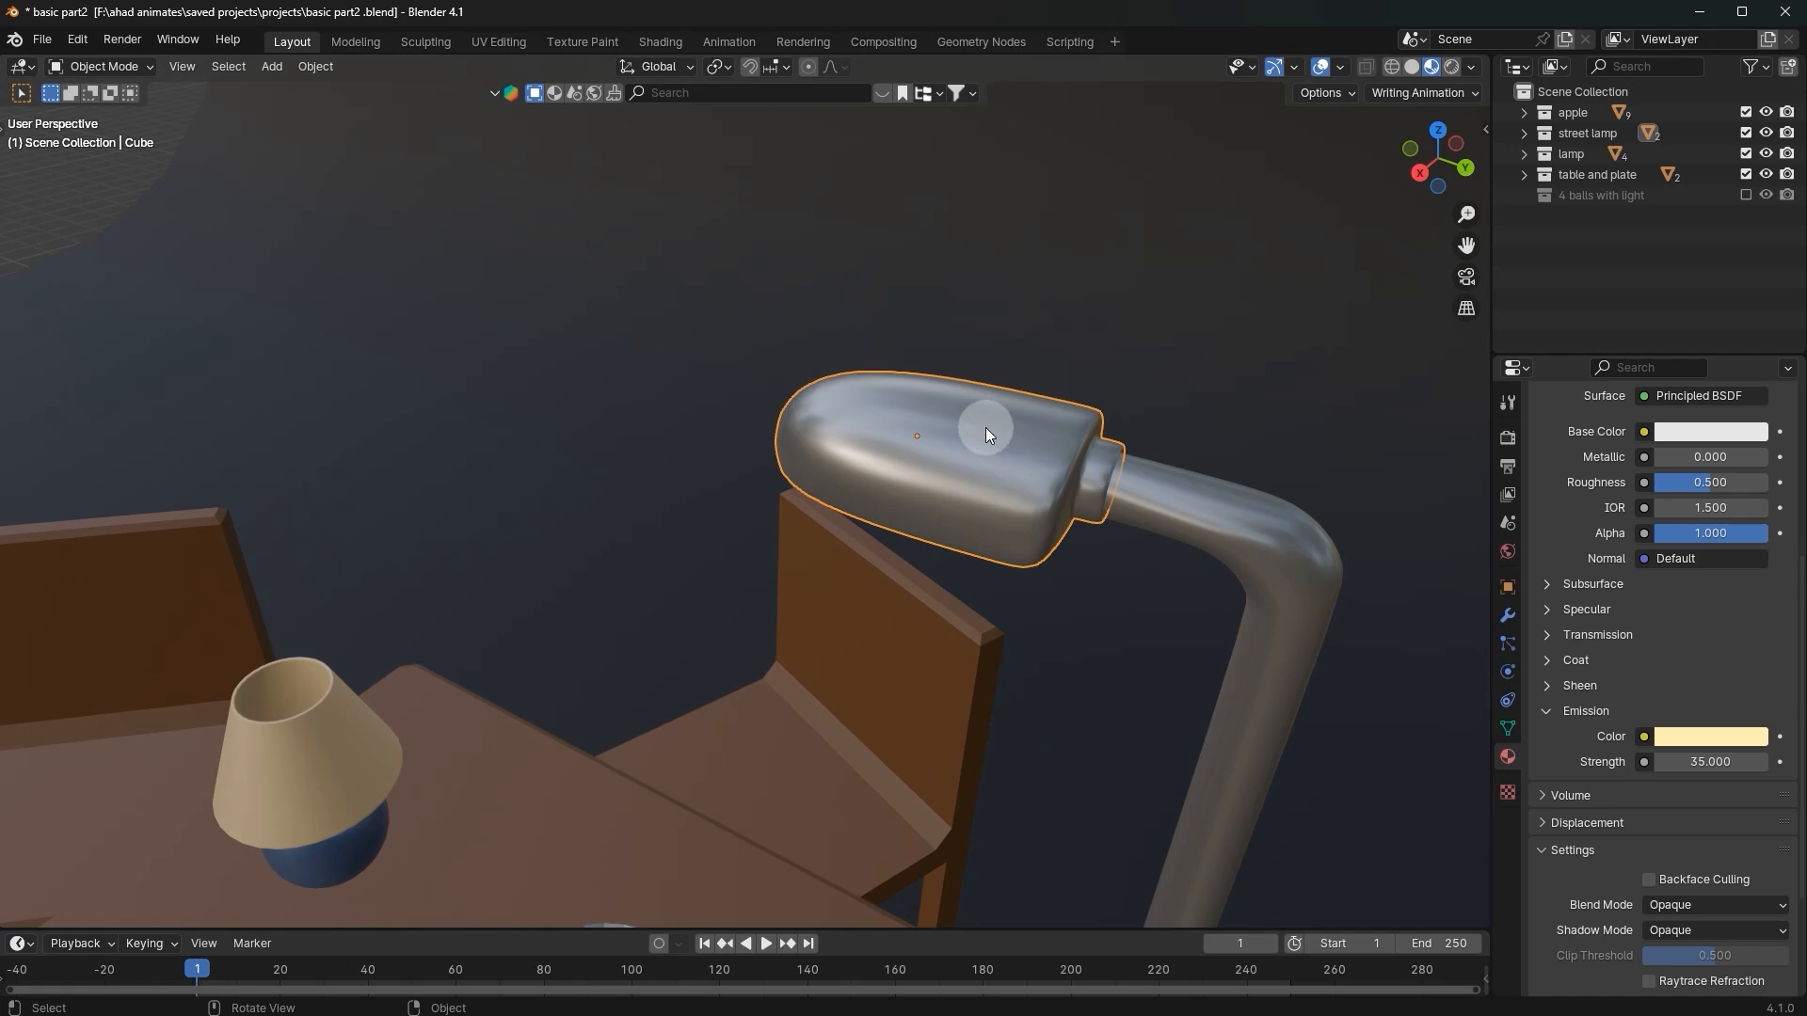
scroll(986, 427, "down", 3)
left_click(1452, 67)
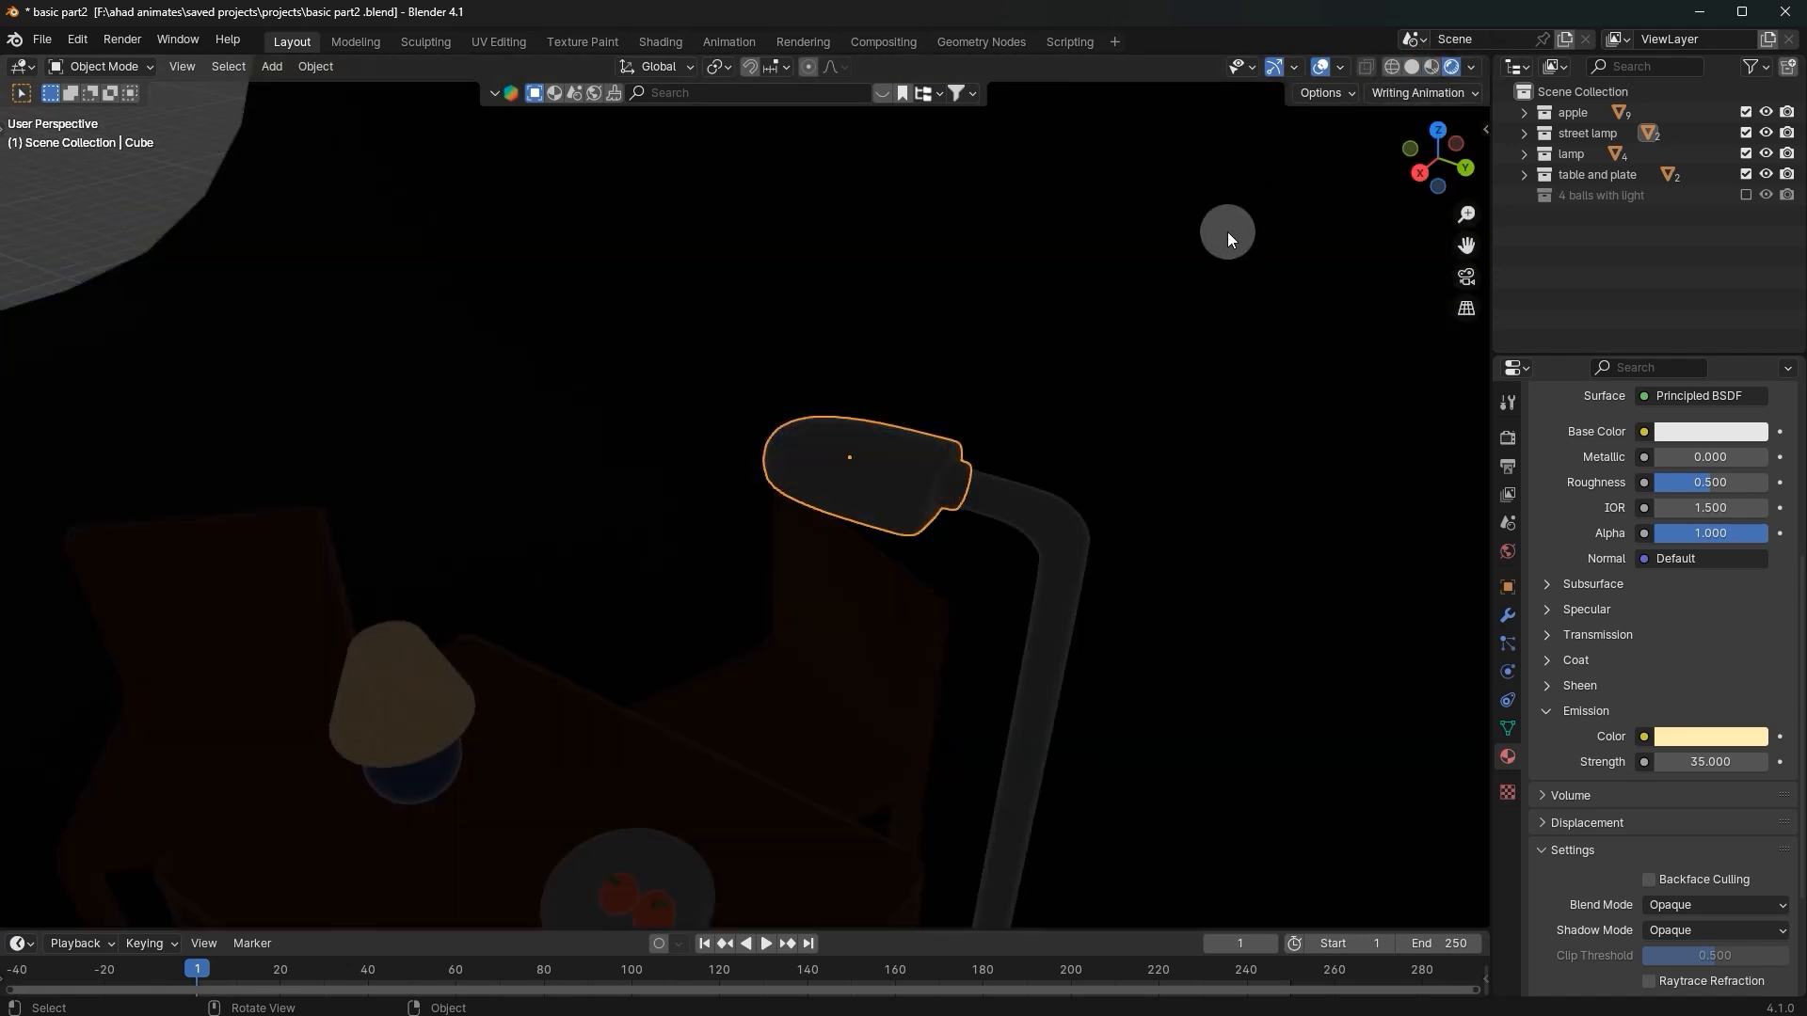
scroll(1210, 284, "up", 4)
left_click(1431, 67)
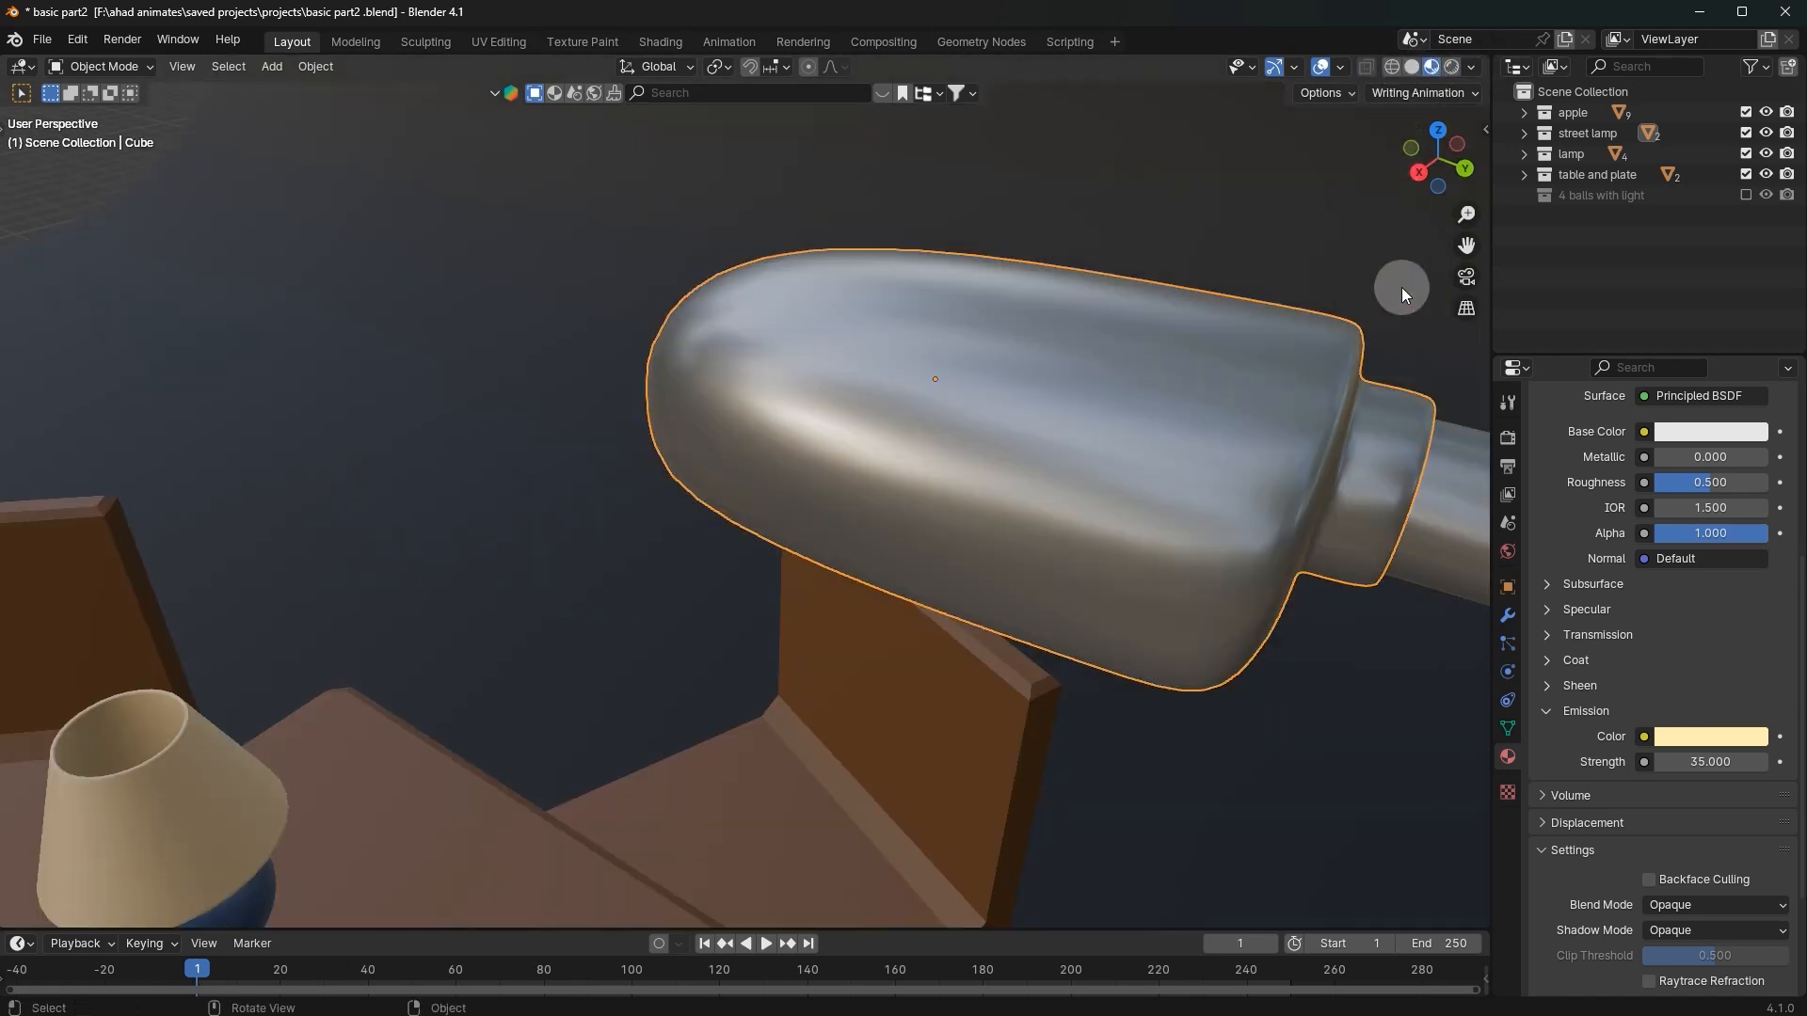
Step: Try a transmission weight of 1.000 on the lamp head's metal material, Material.001, and reset it to 0.000
scroll(1628, 455, "up", 7)
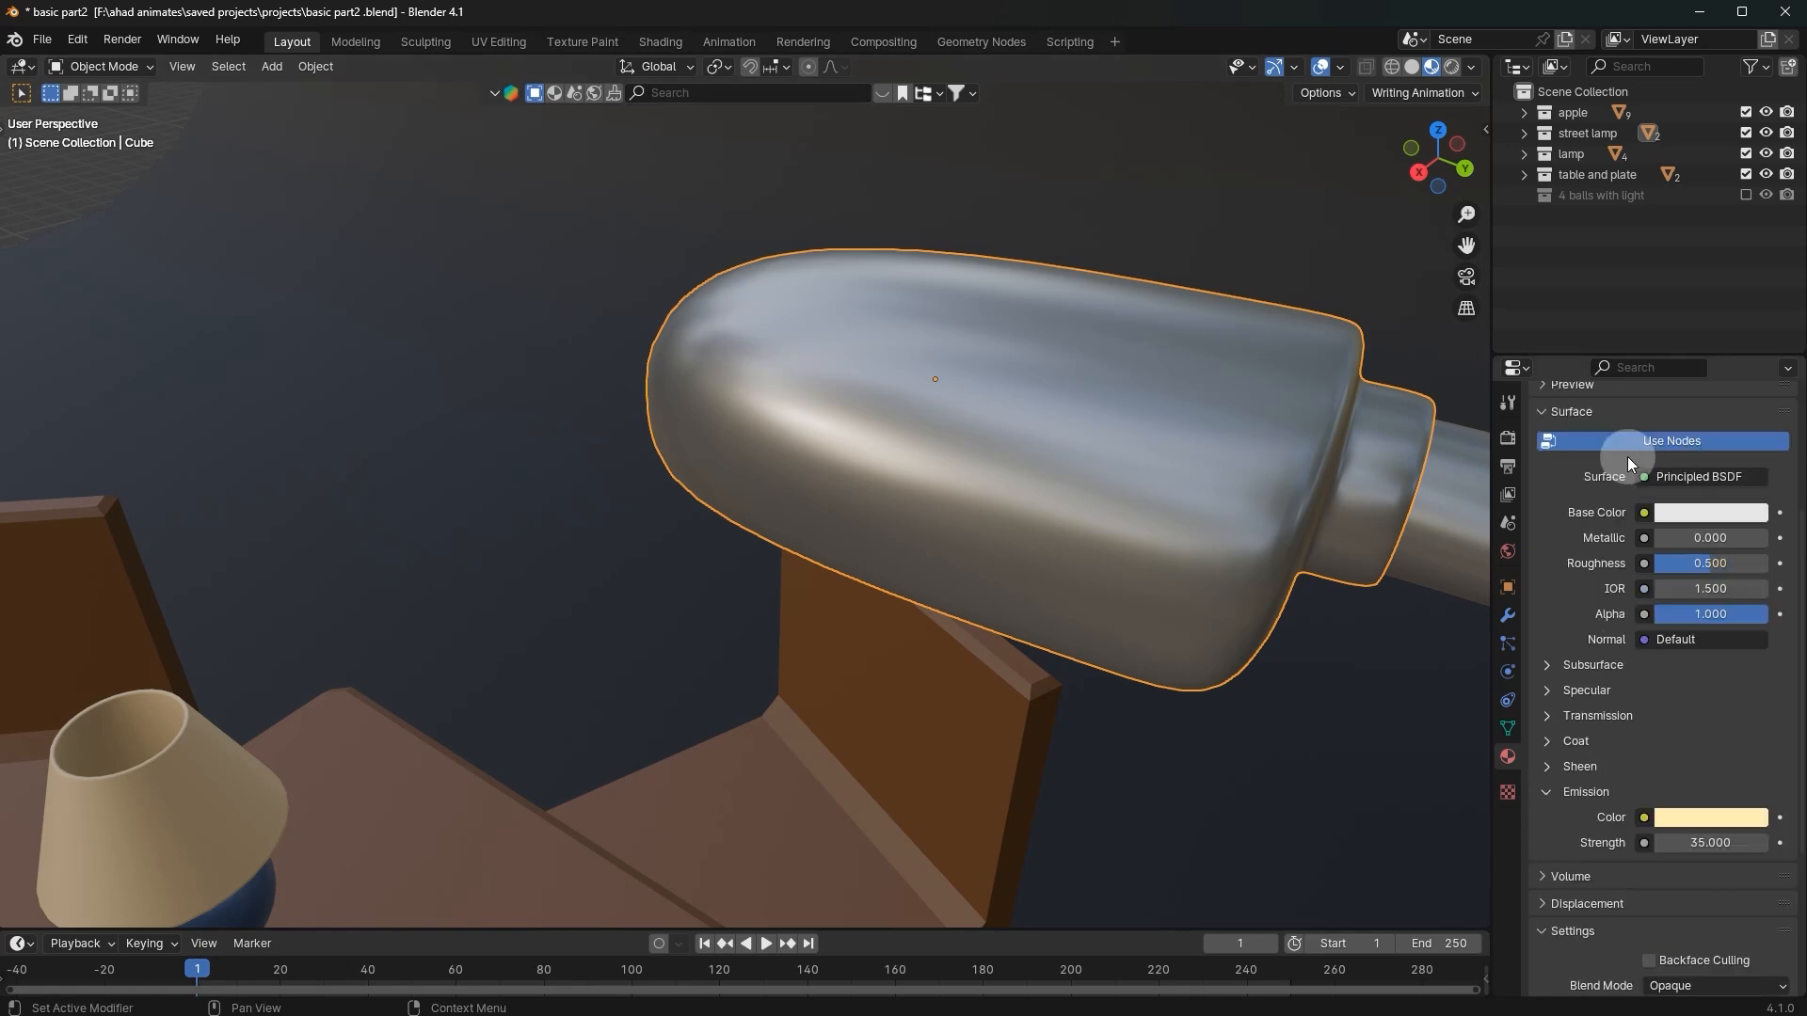
left_click(1602, 429)
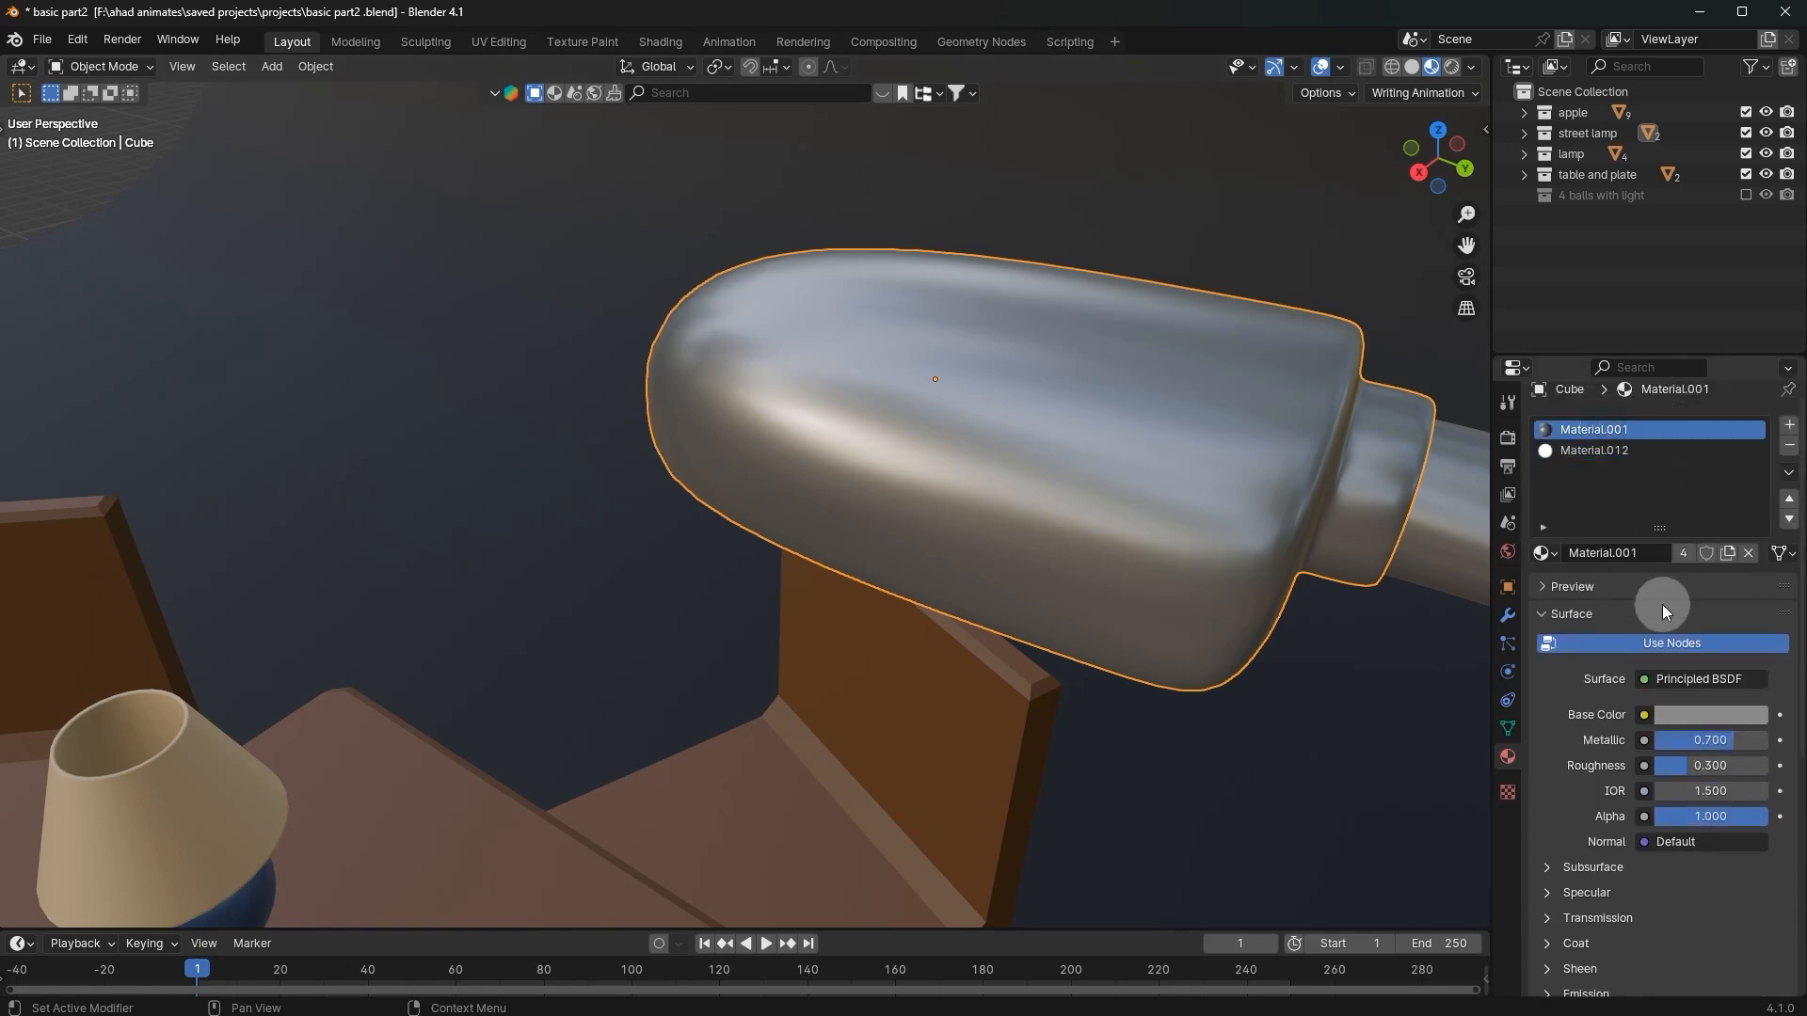
scroll(1661, 604, "down", 5)
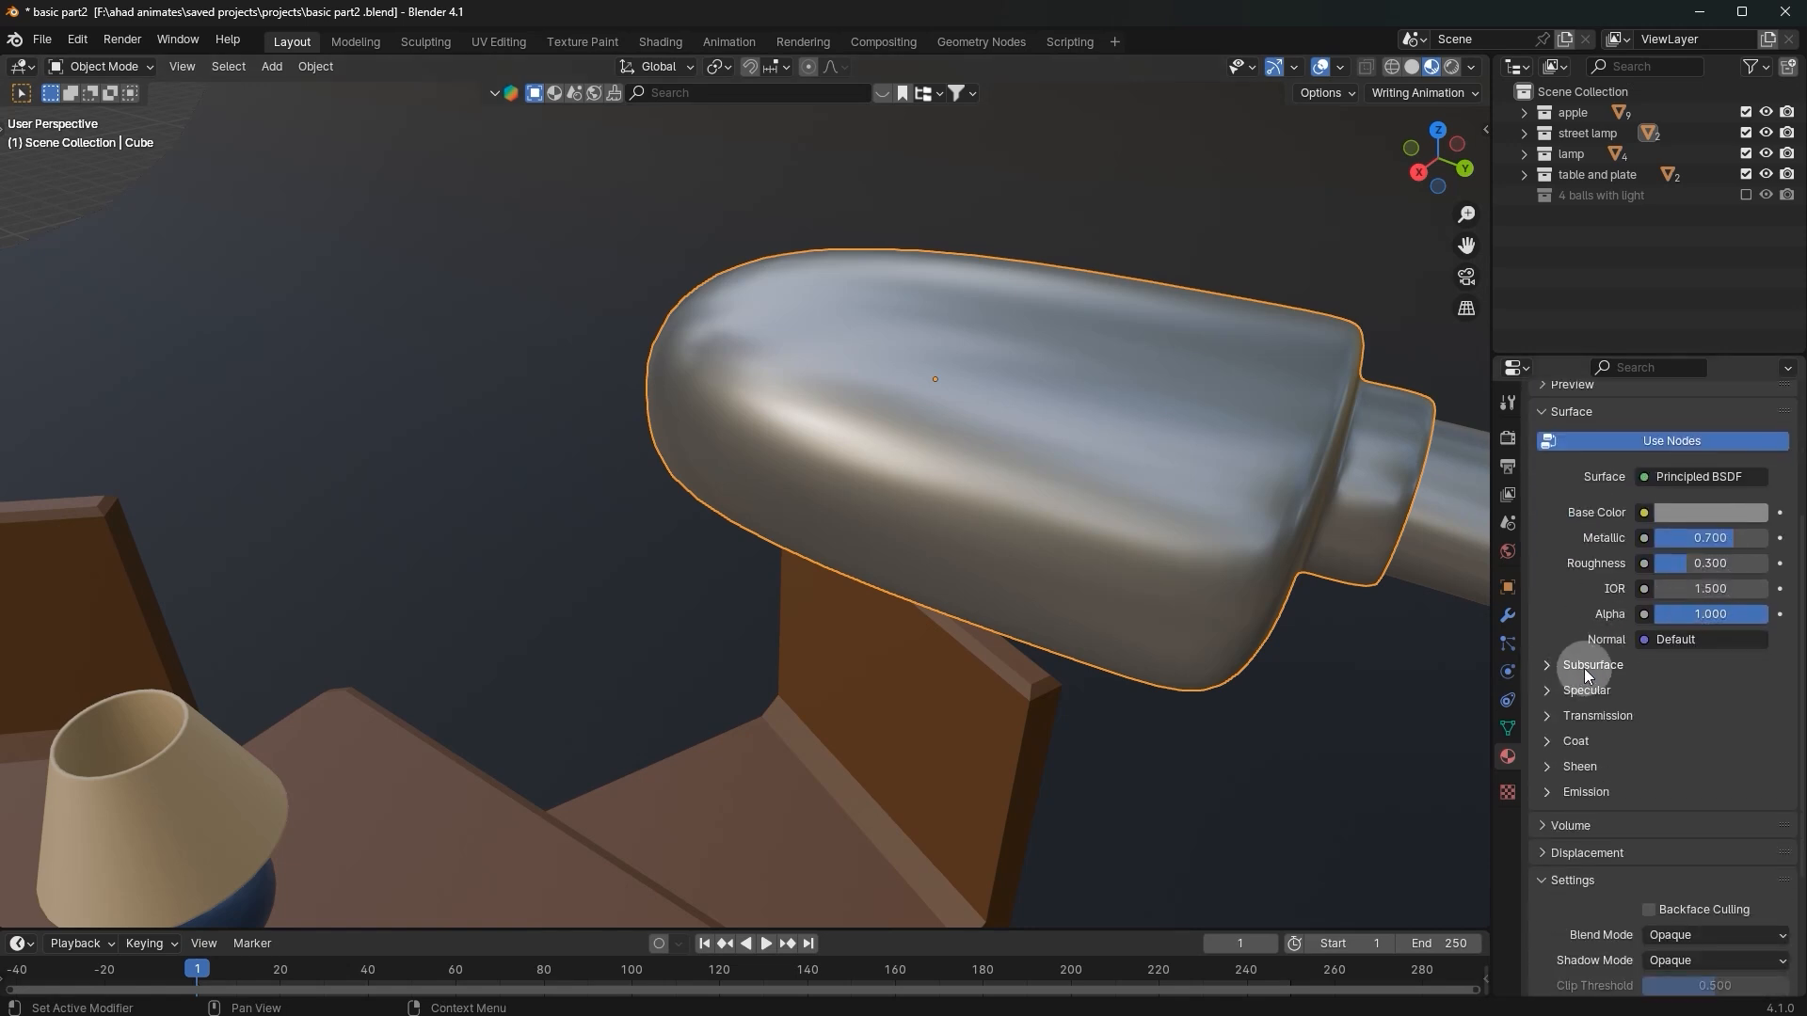
scroll(1587, 676, "down", 1)
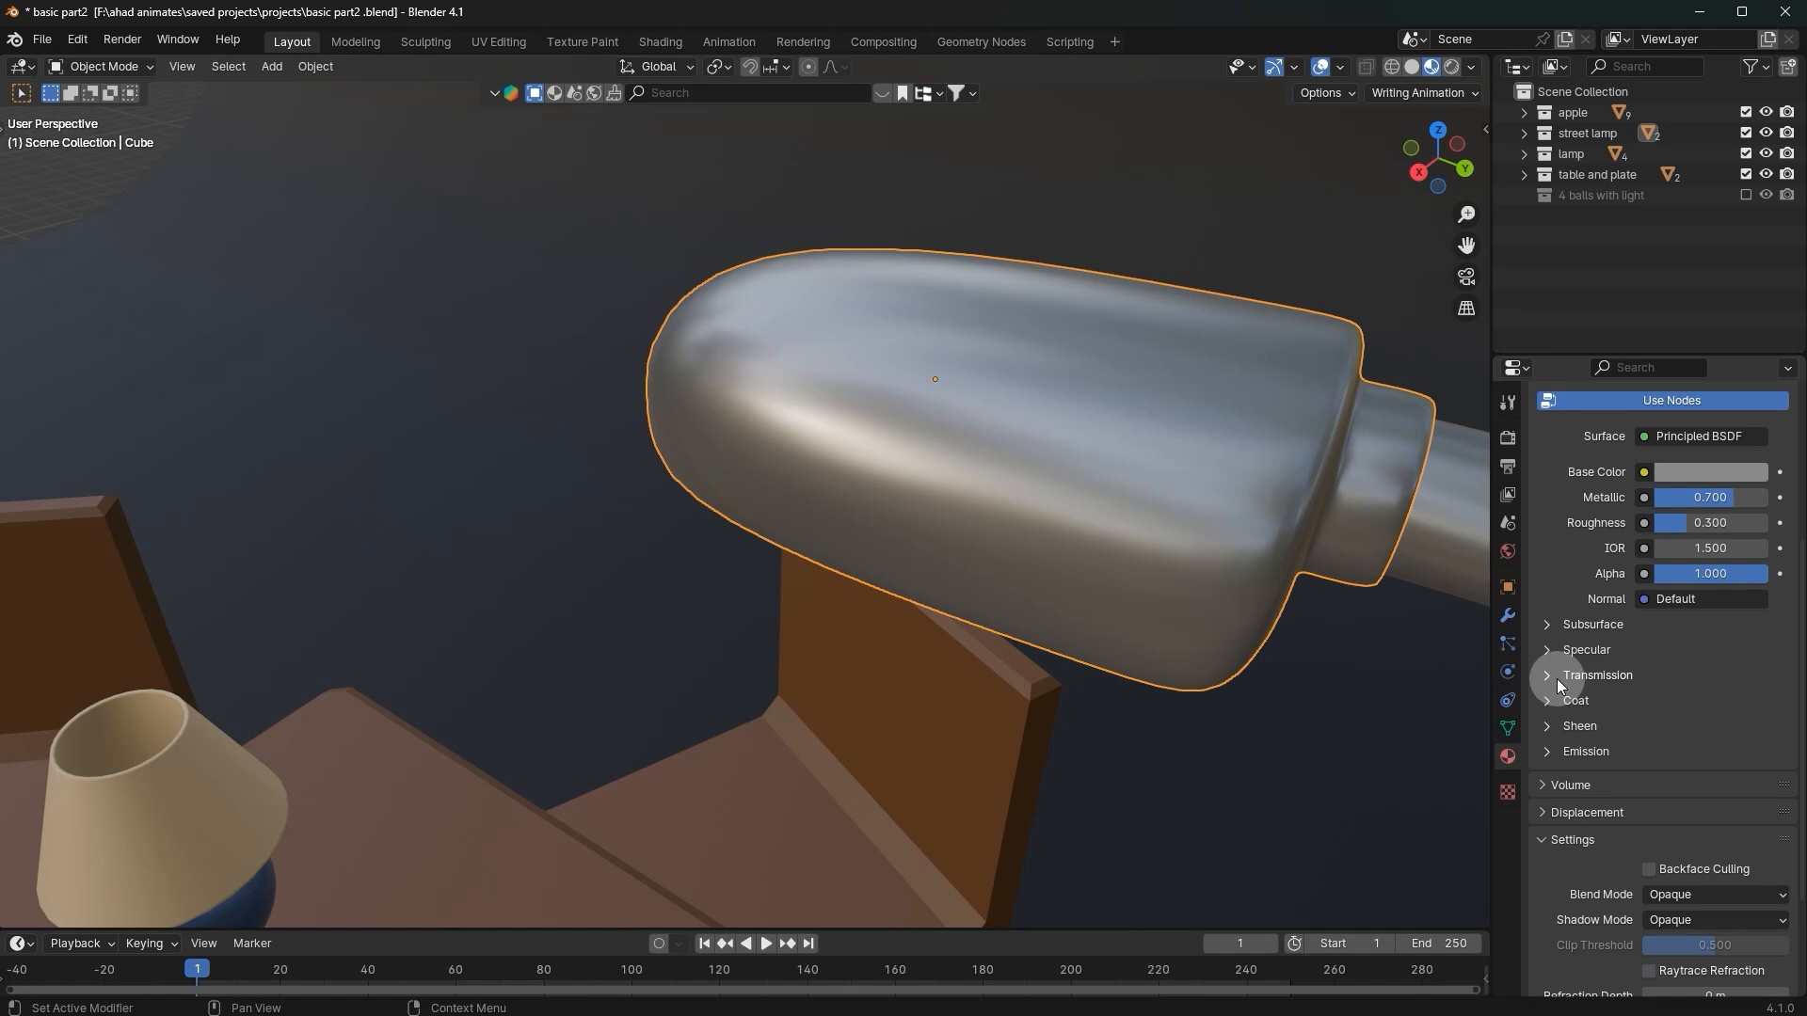
left_click(1556, 678)
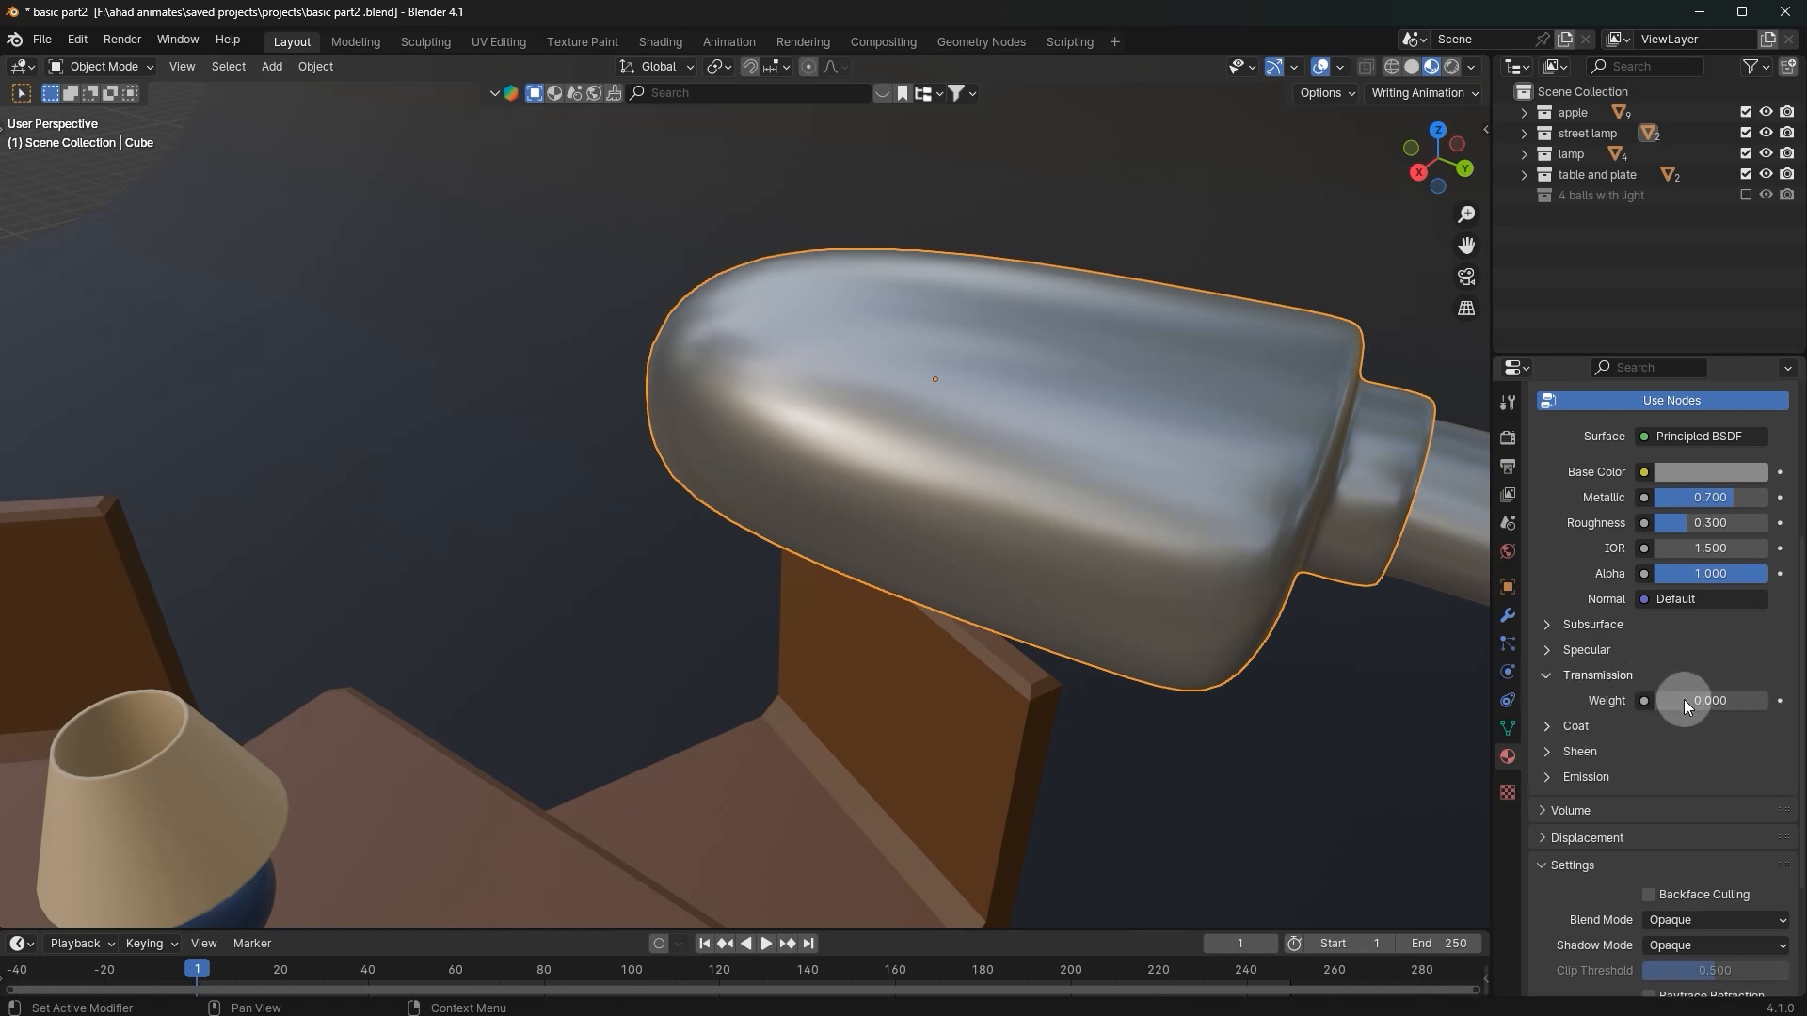
mouse_move(1661, 701)
left_mouse_down()
mouse_move(1722, 700)
mouse_move(1652, 700)
left_mouse_up()
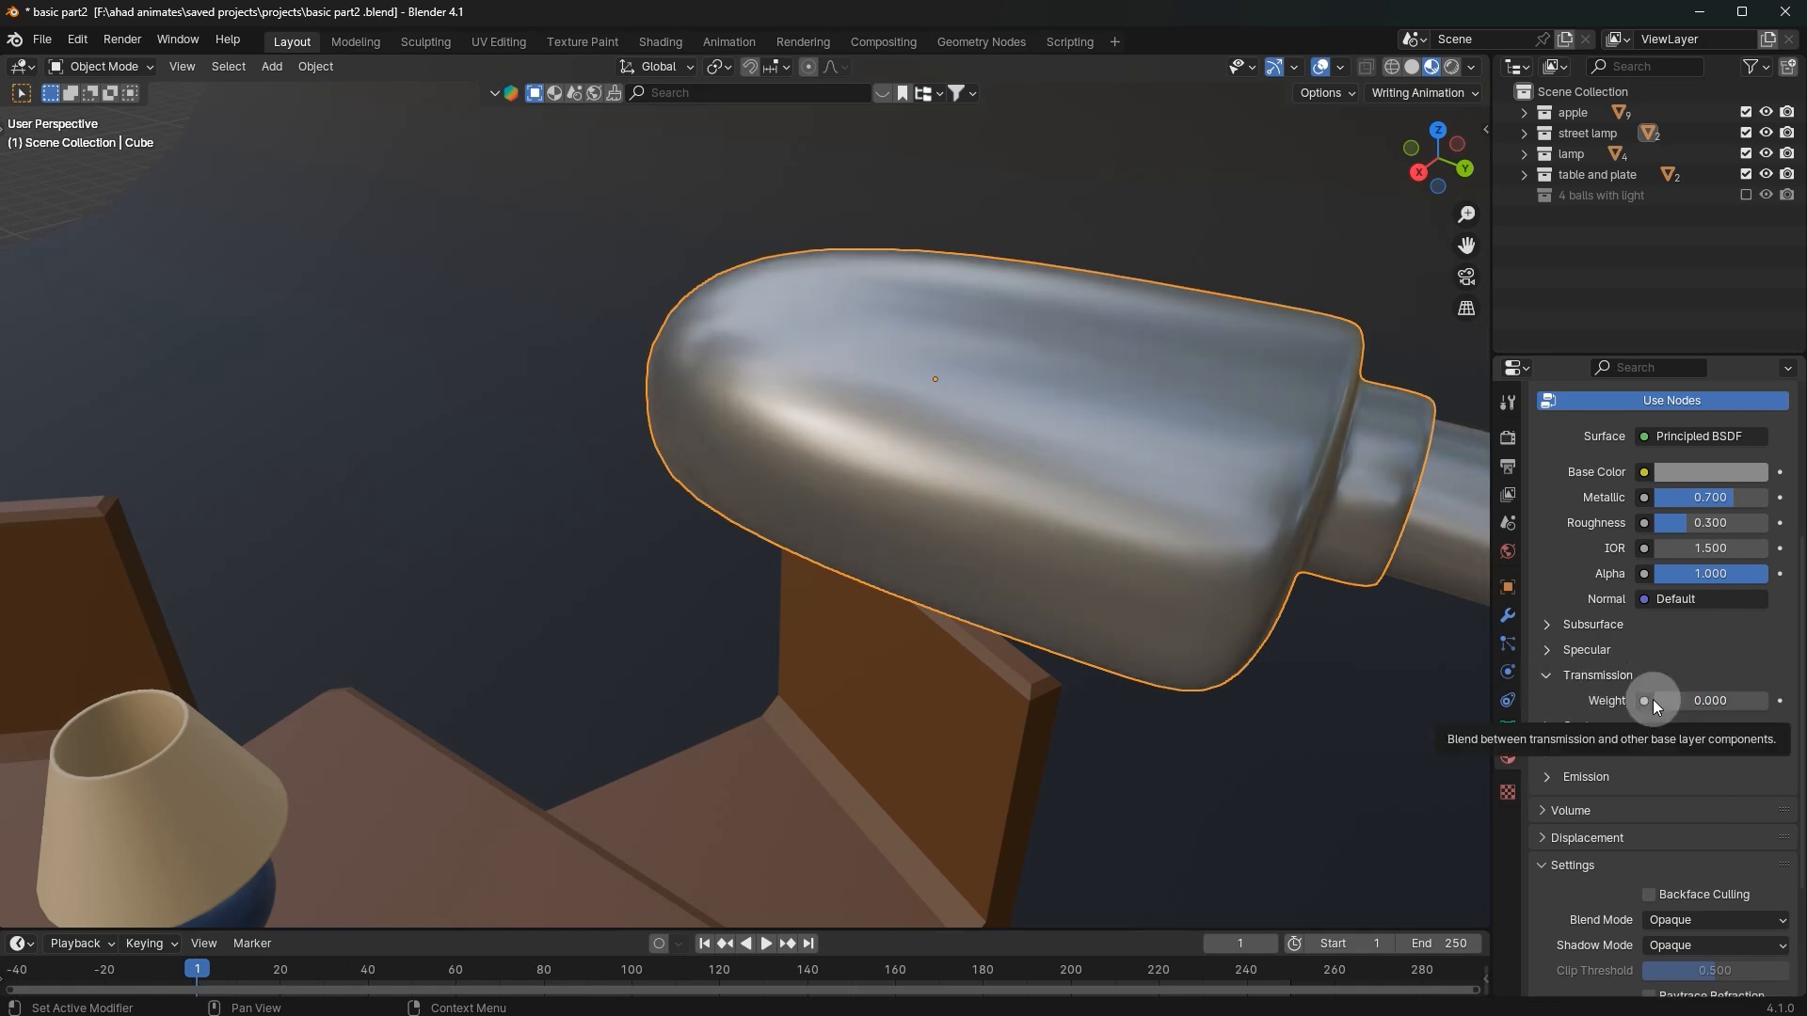
left_click_drag(1662, 700, 1769, 700)
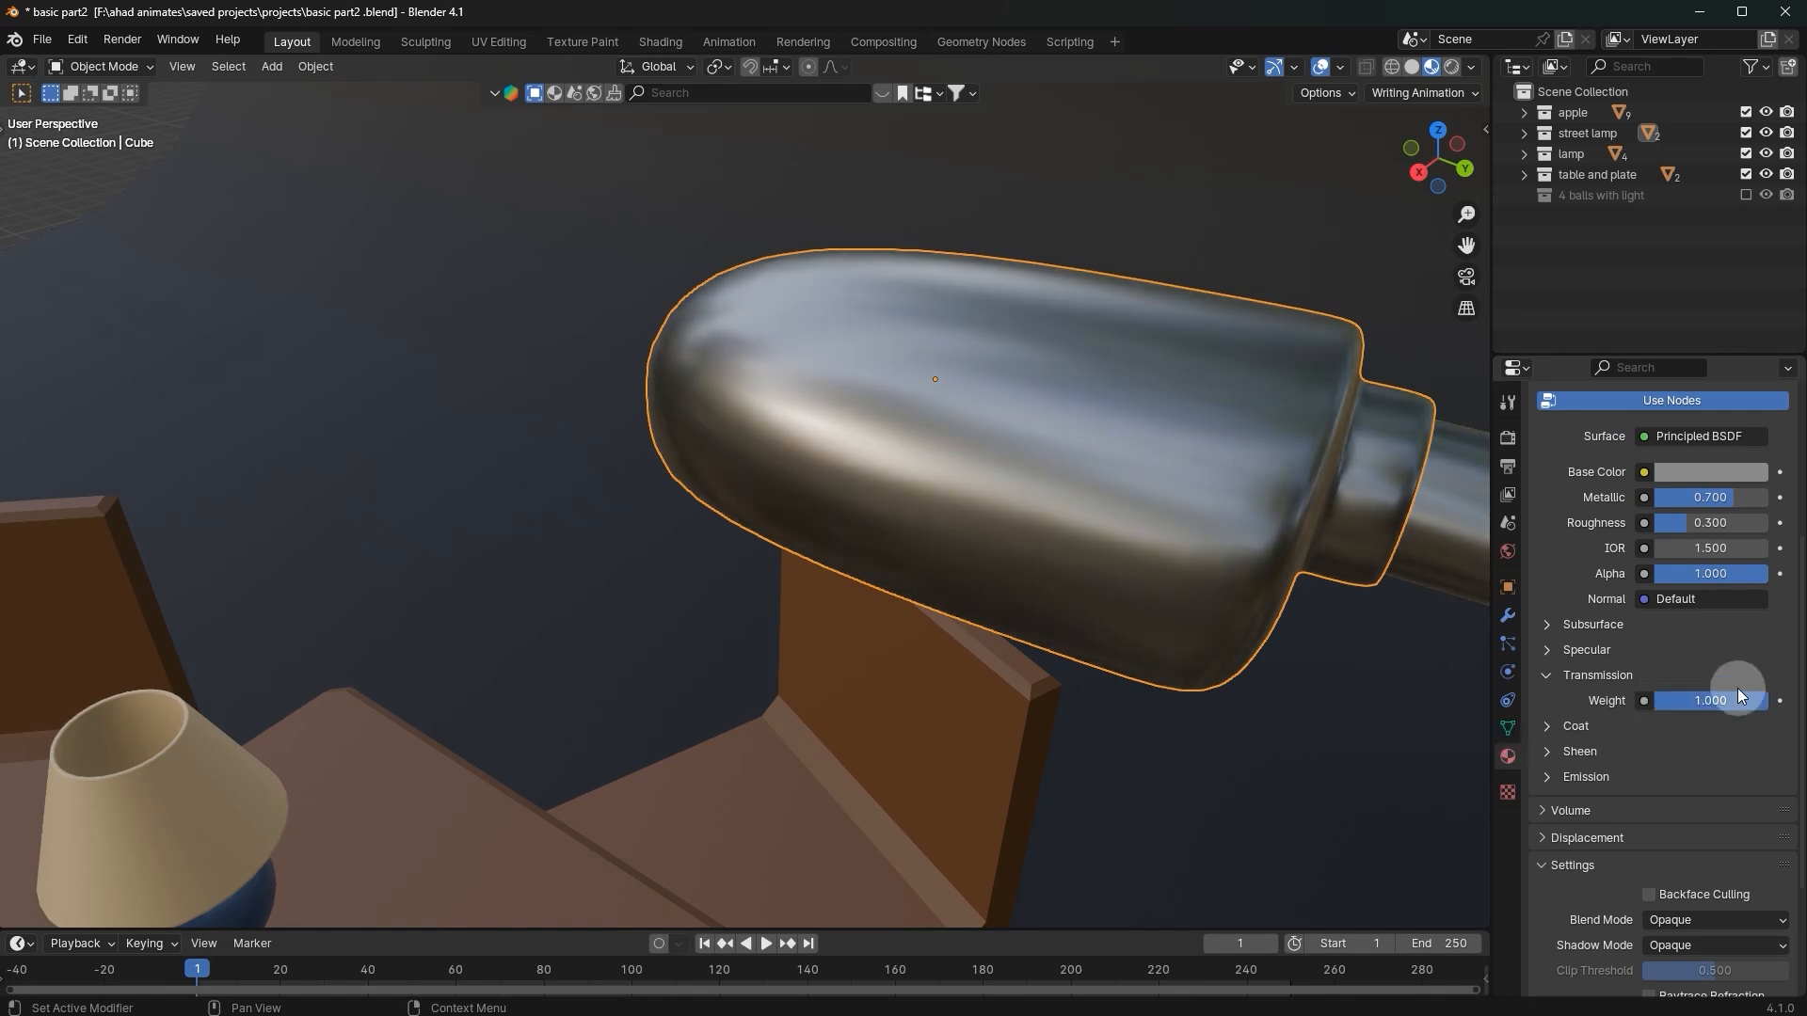
scroll(1227, 487, "down", 8)
mouse_move(1227, 487)
middle_mouse_down()
mouse_move(1274, 485)
mouse_move(1227, 482)
middle_mouse_up()
left_click_drag(1732, 700, 1629, 700)
scroll(1306, 576, "up", 2)
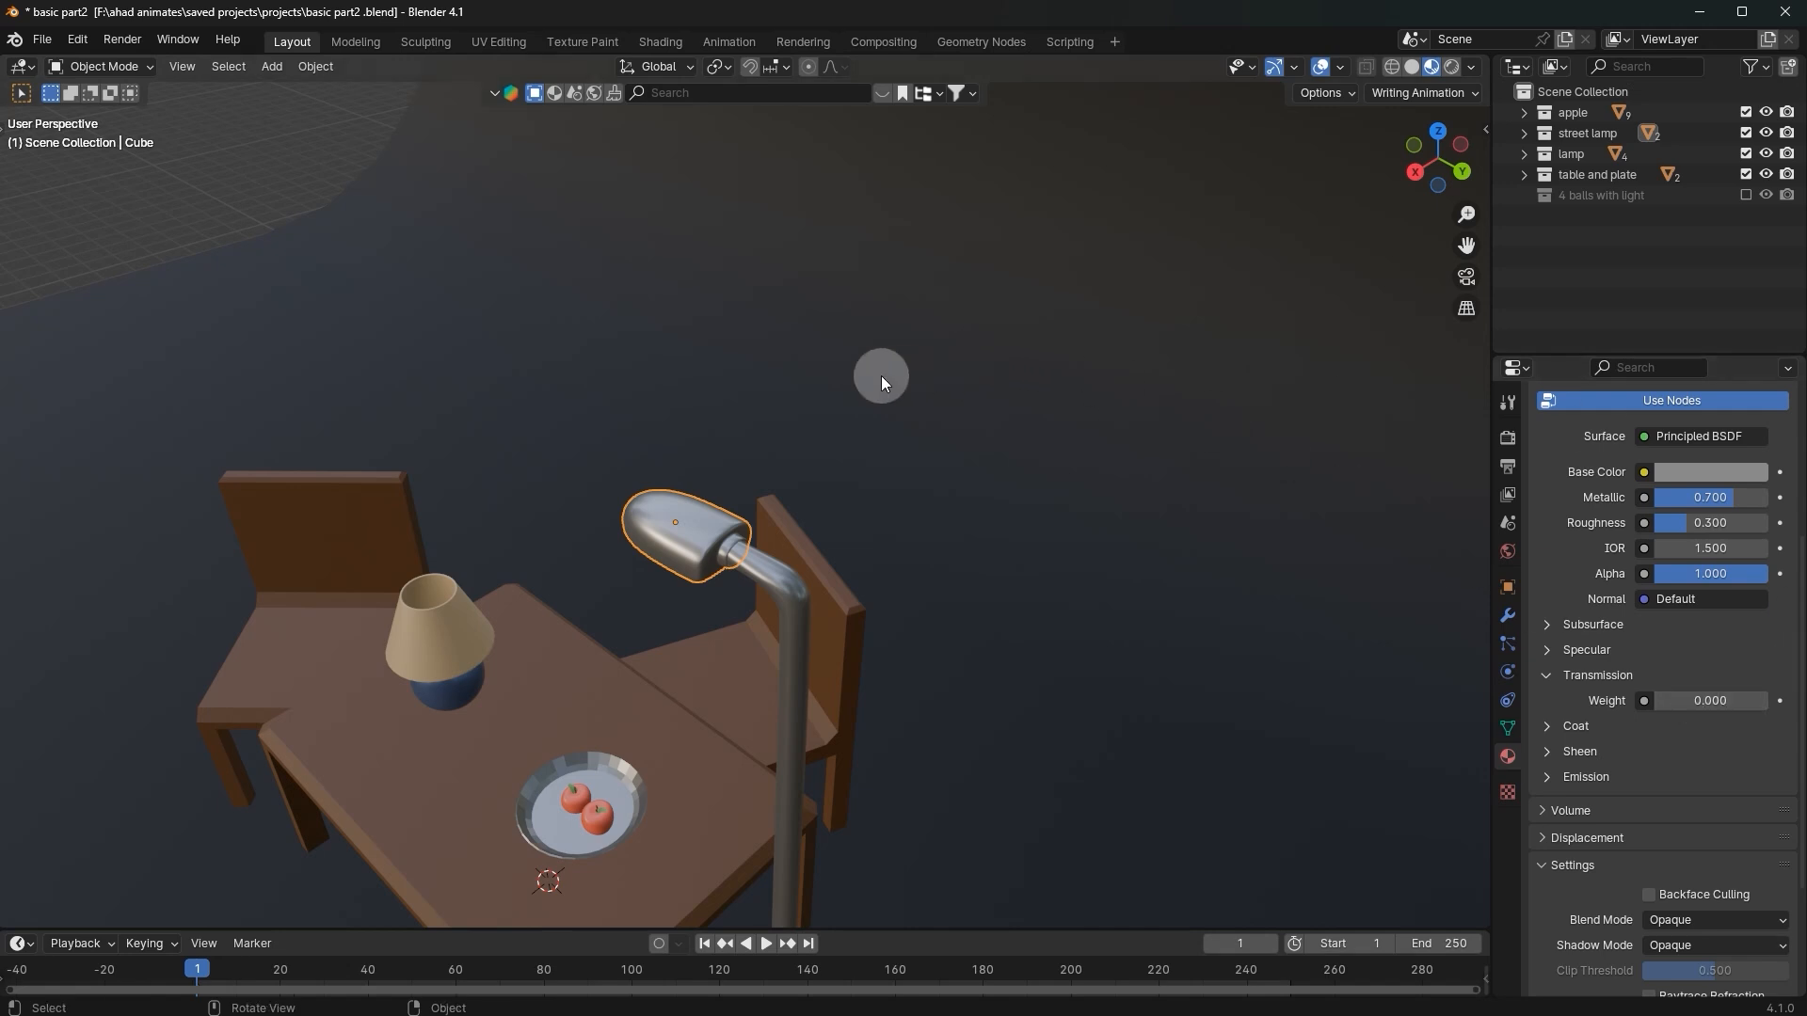
Step: Look over the lamp head's material nodes in the Shading workspace and return to the Layout workspace
middle_click_drag(881, 375, 725, 385)
left_click(676, 41)
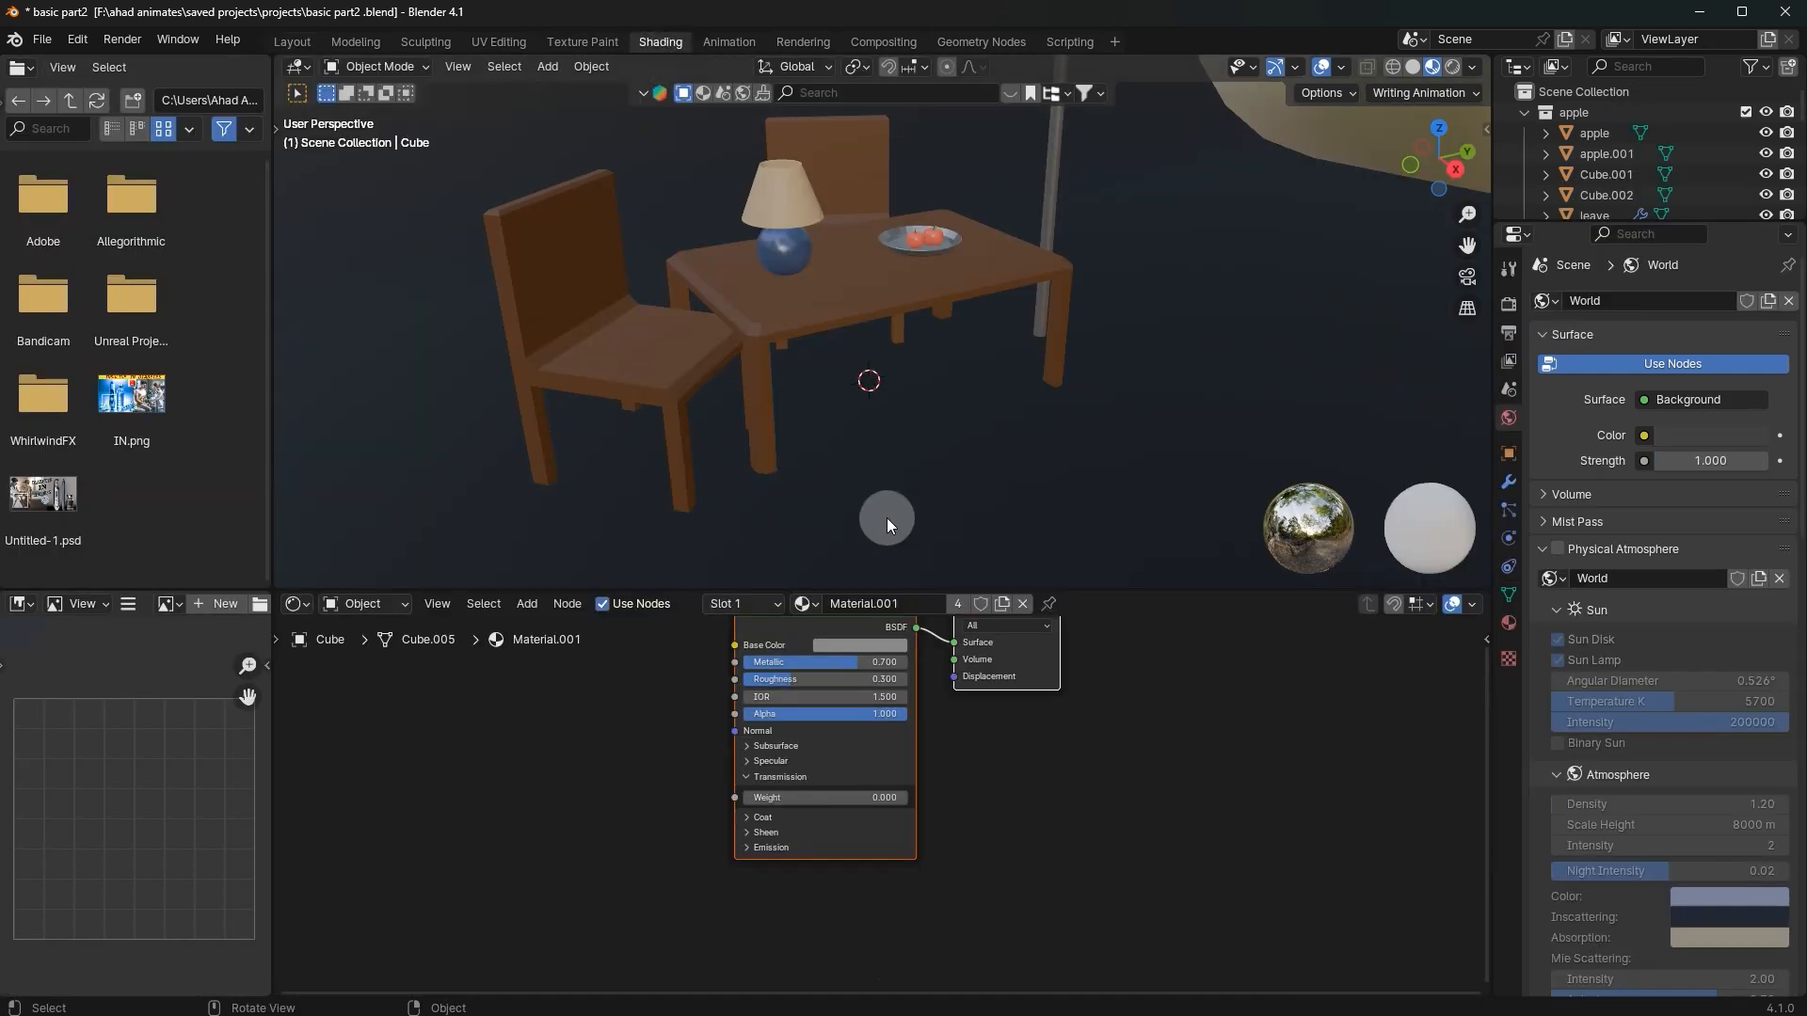
left_click(292, 42)
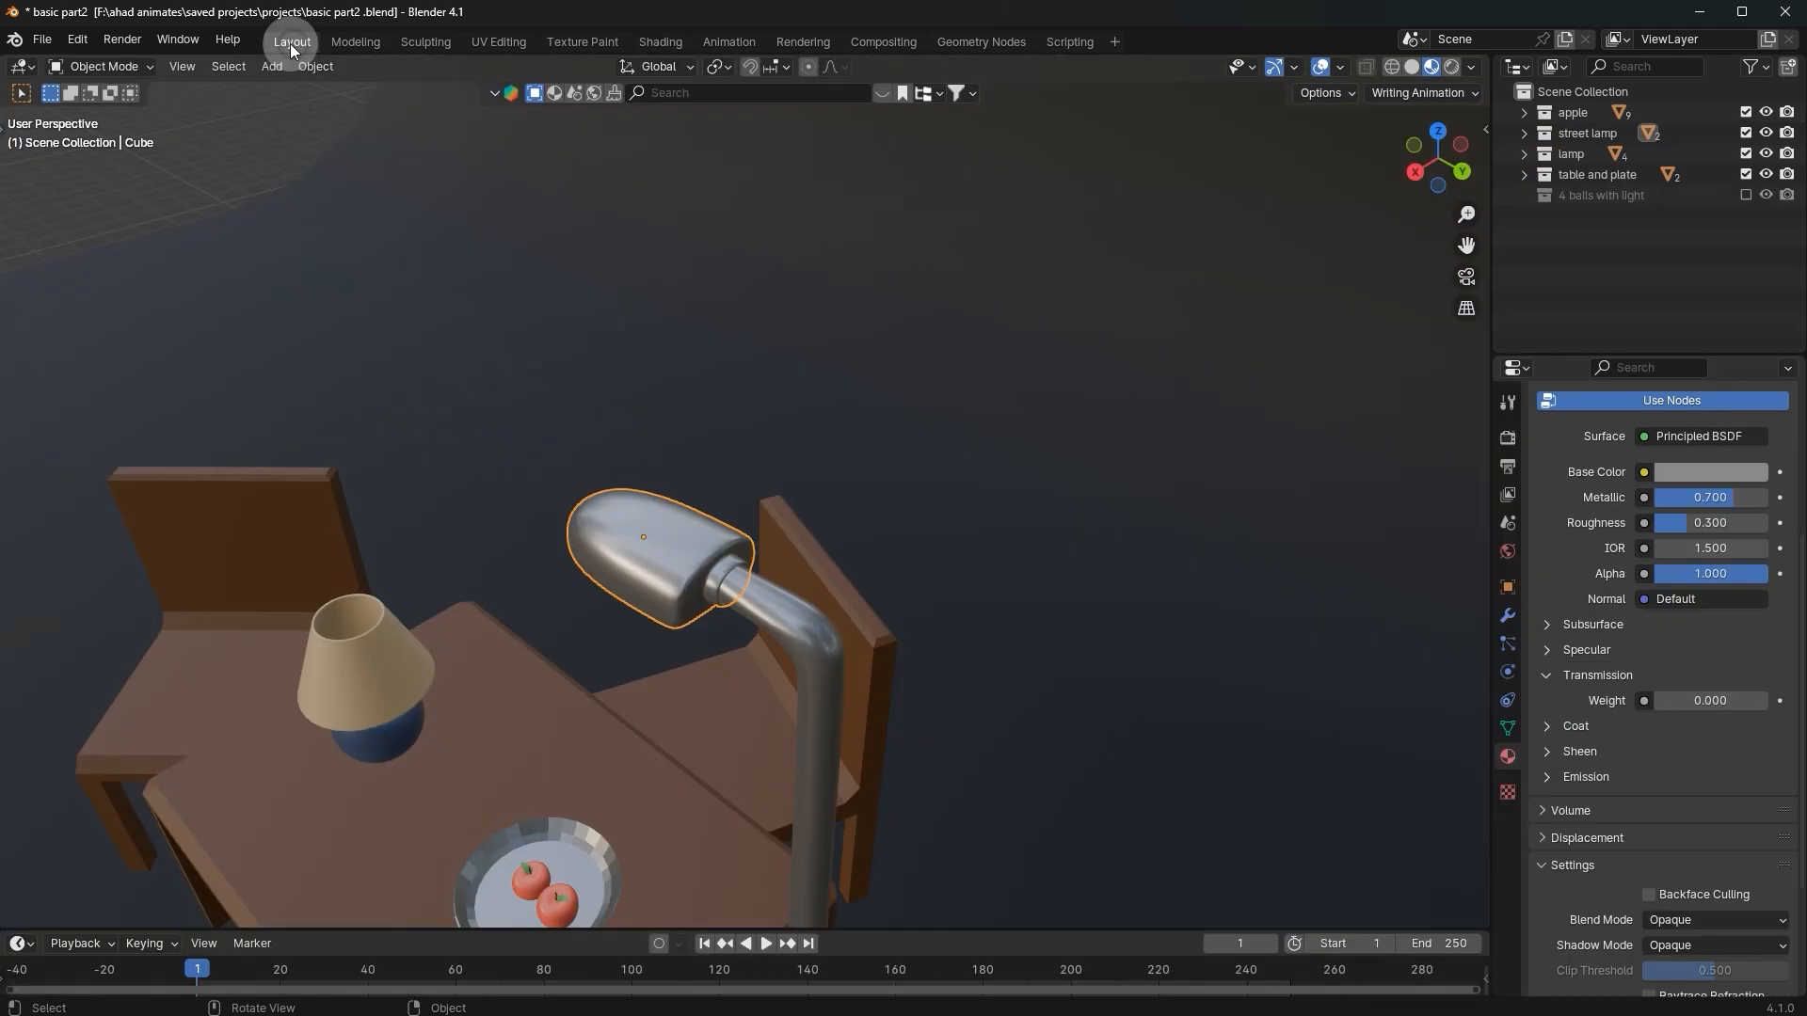
right_click(708, 350)
middle_click_drag(990, 692, 975, 641)
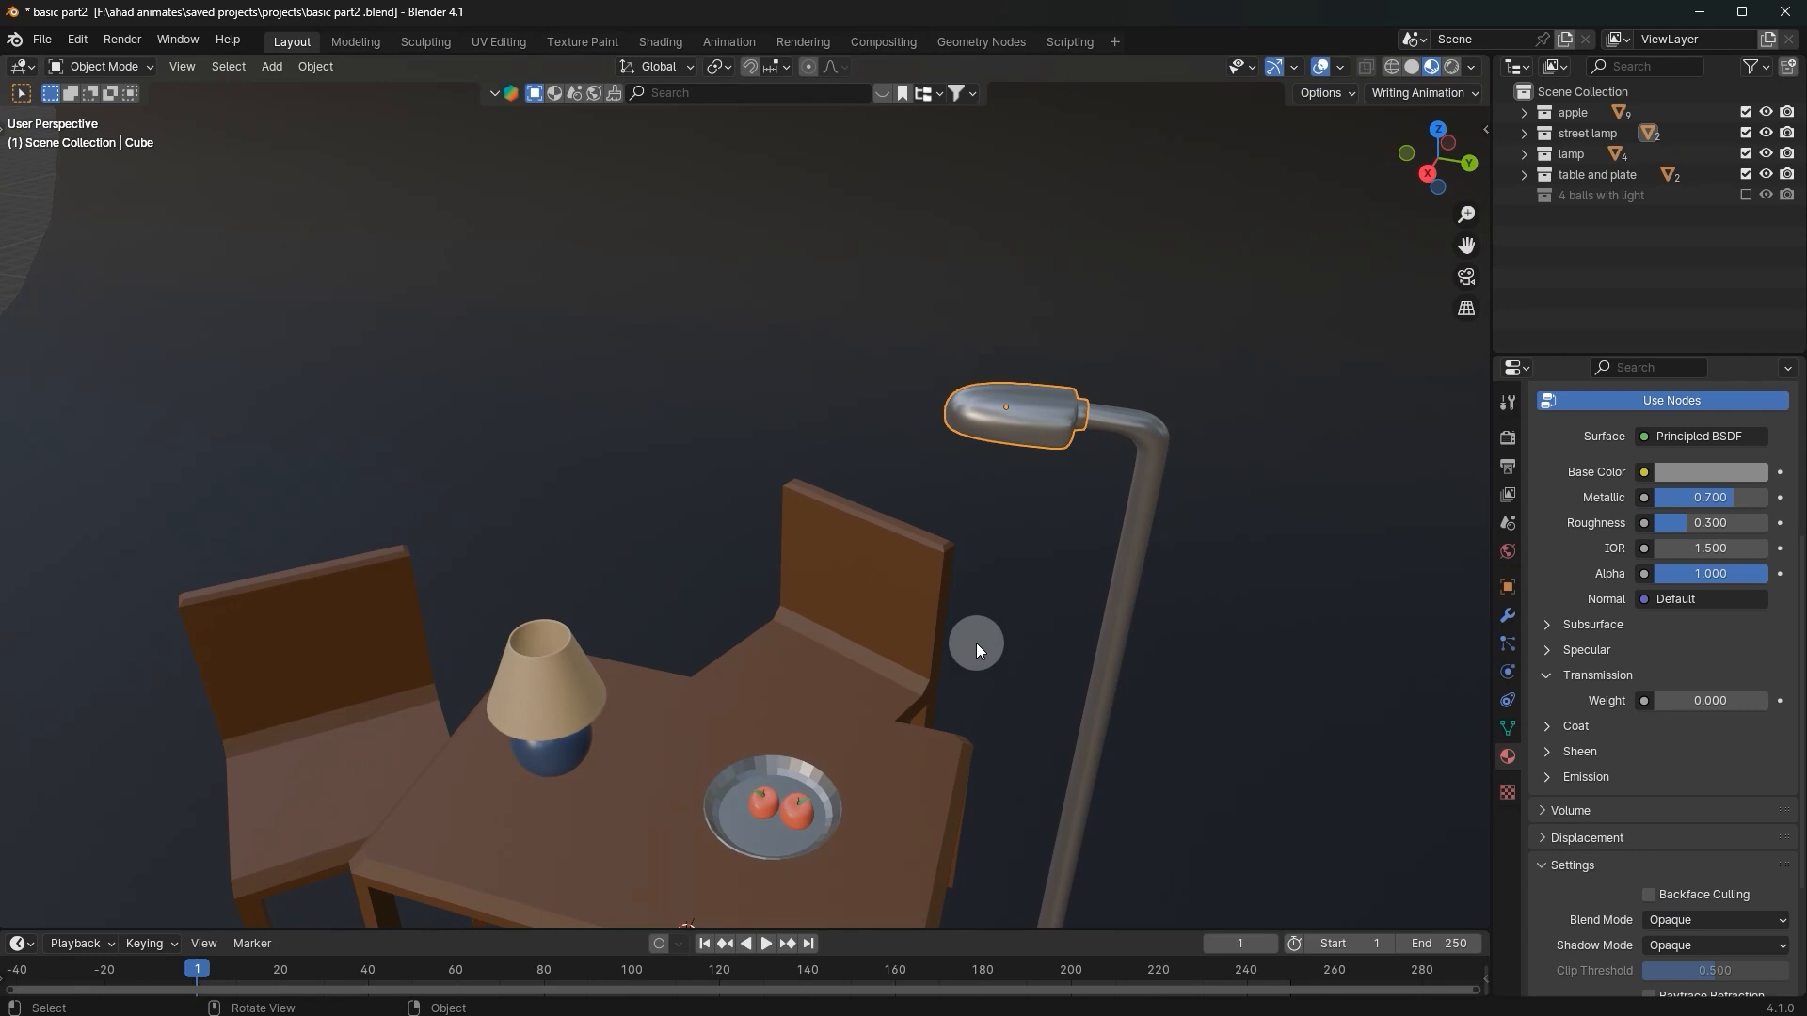
left_click(661, 39)
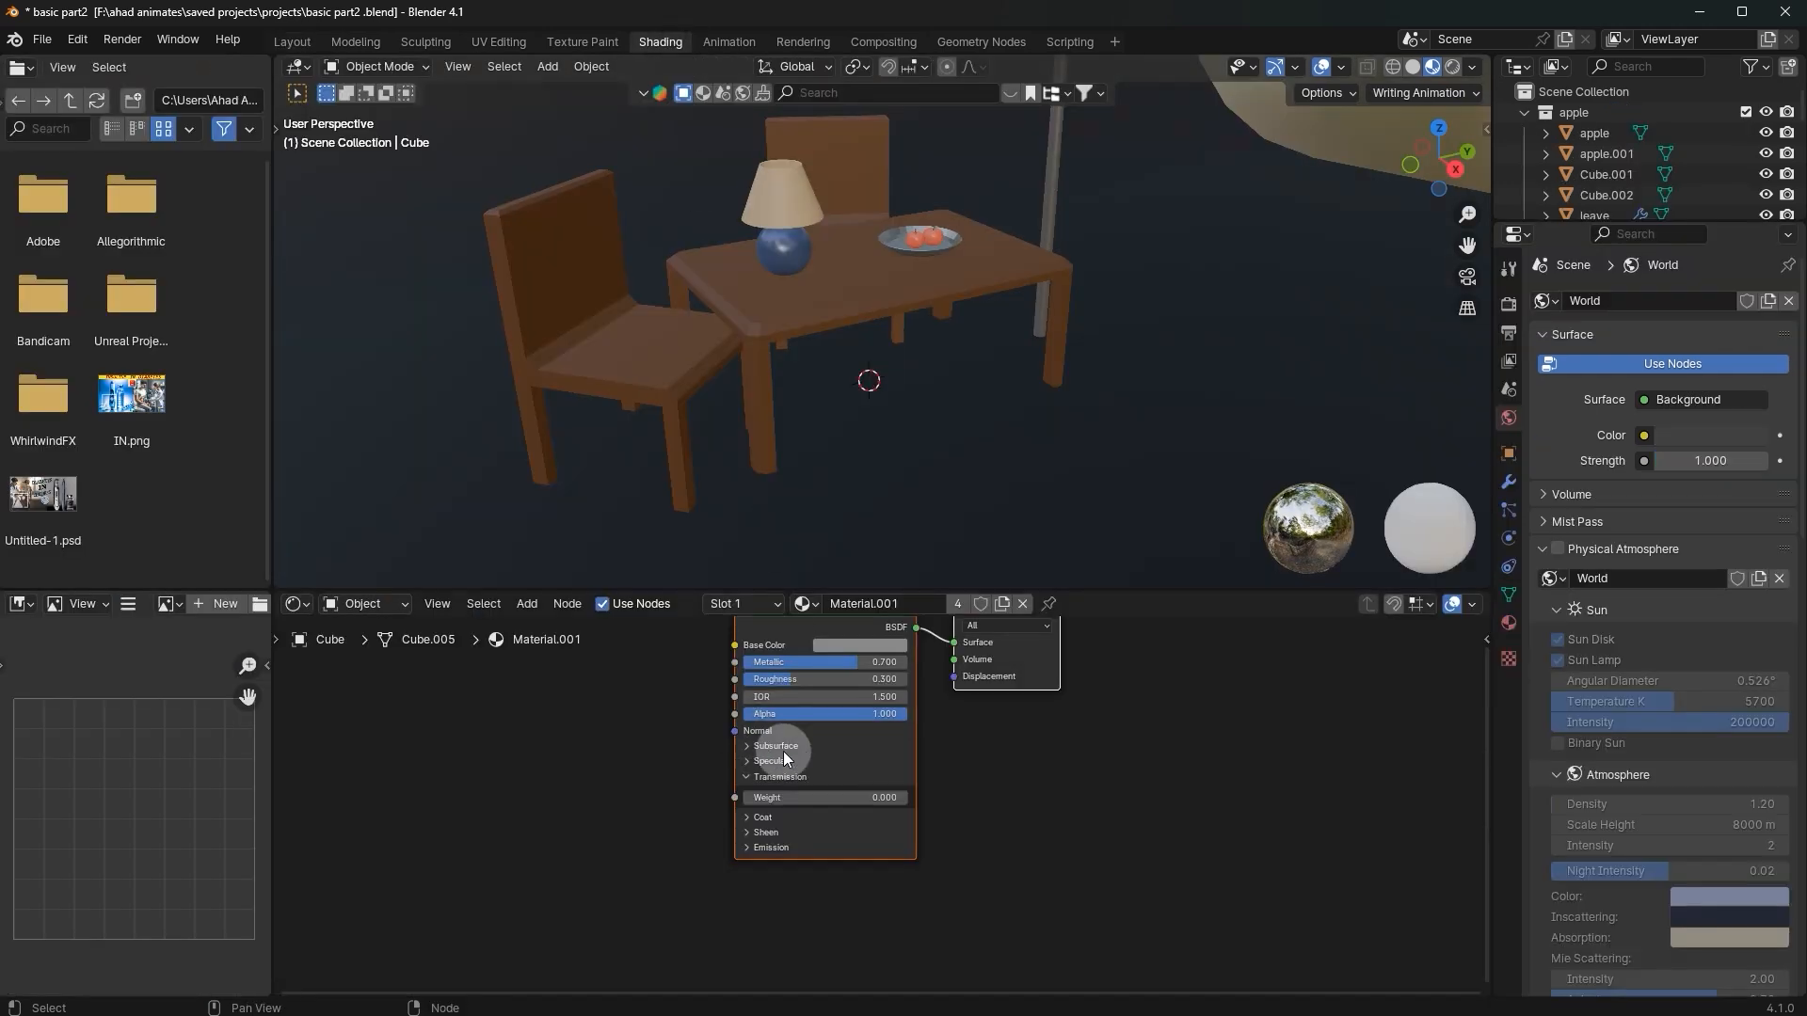
left_click(292, 42)
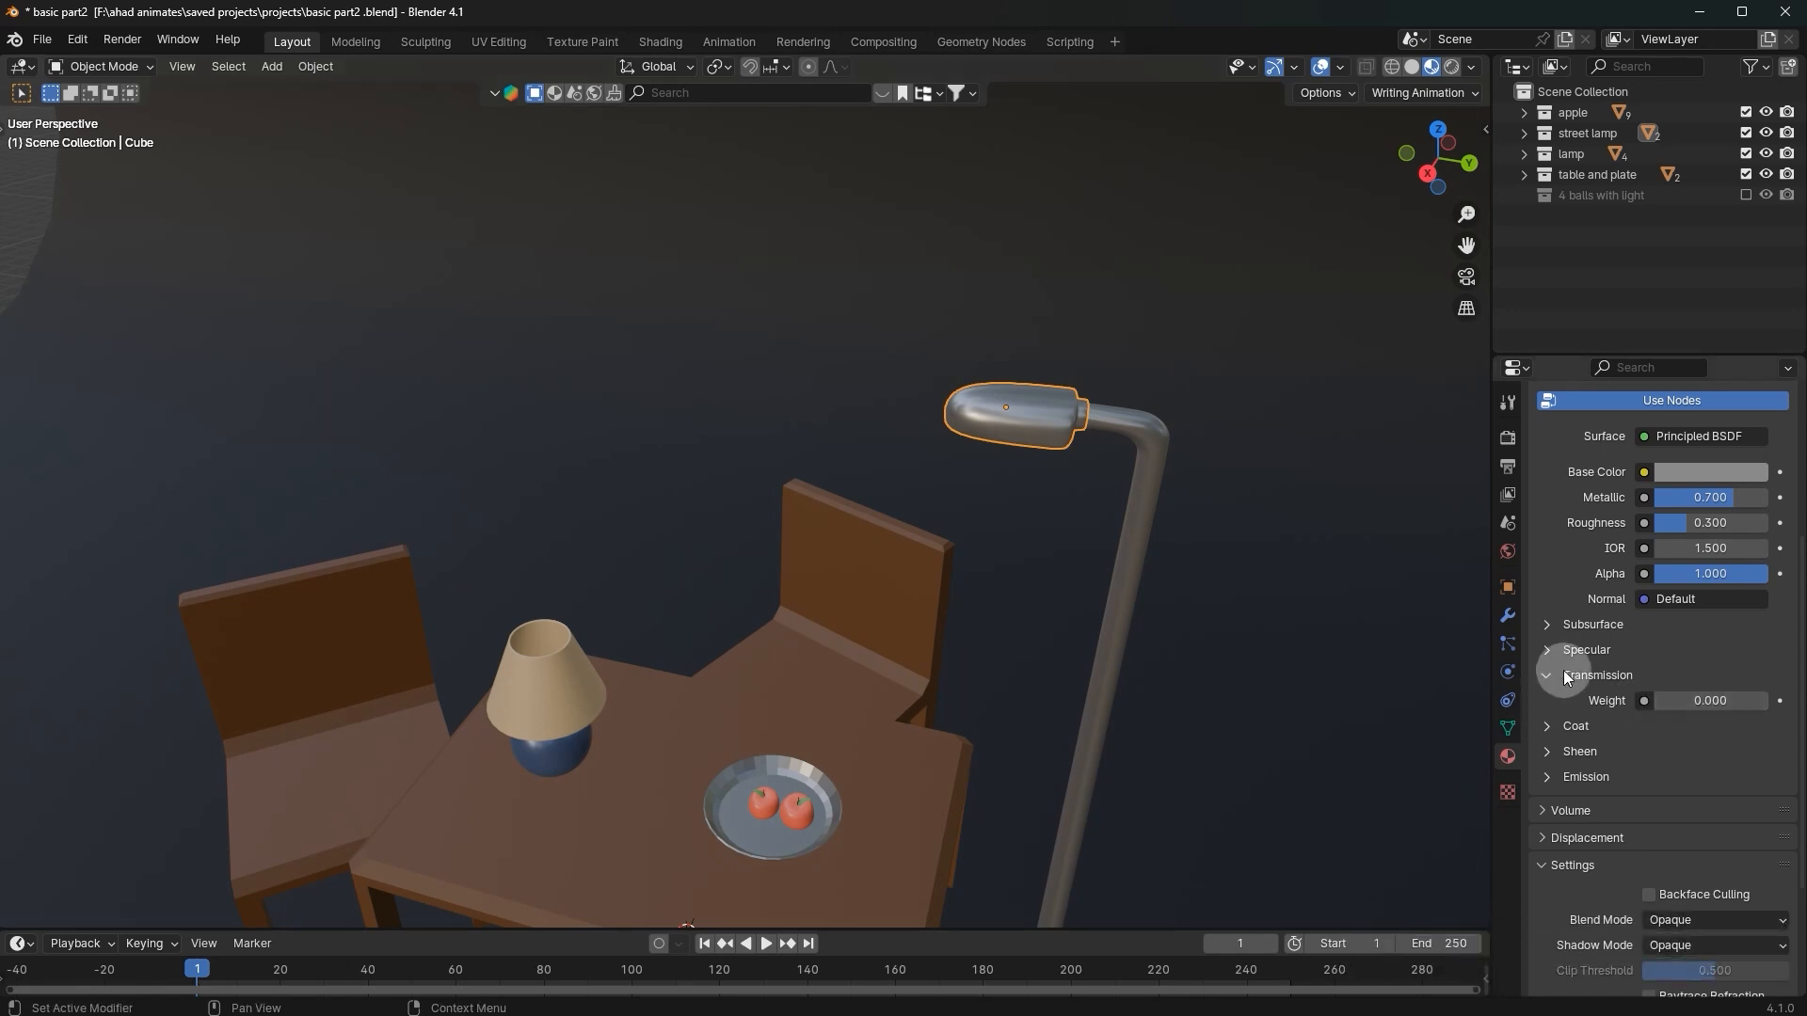
Step: Switch the viewport back to rendered shading and add an area light to the scene
scroll(1052, 431, "down", 3)
left_click(1450, 66)
scroll(679, 466, "down", 4)
middle_click_drag(679, 467, 712, 459)
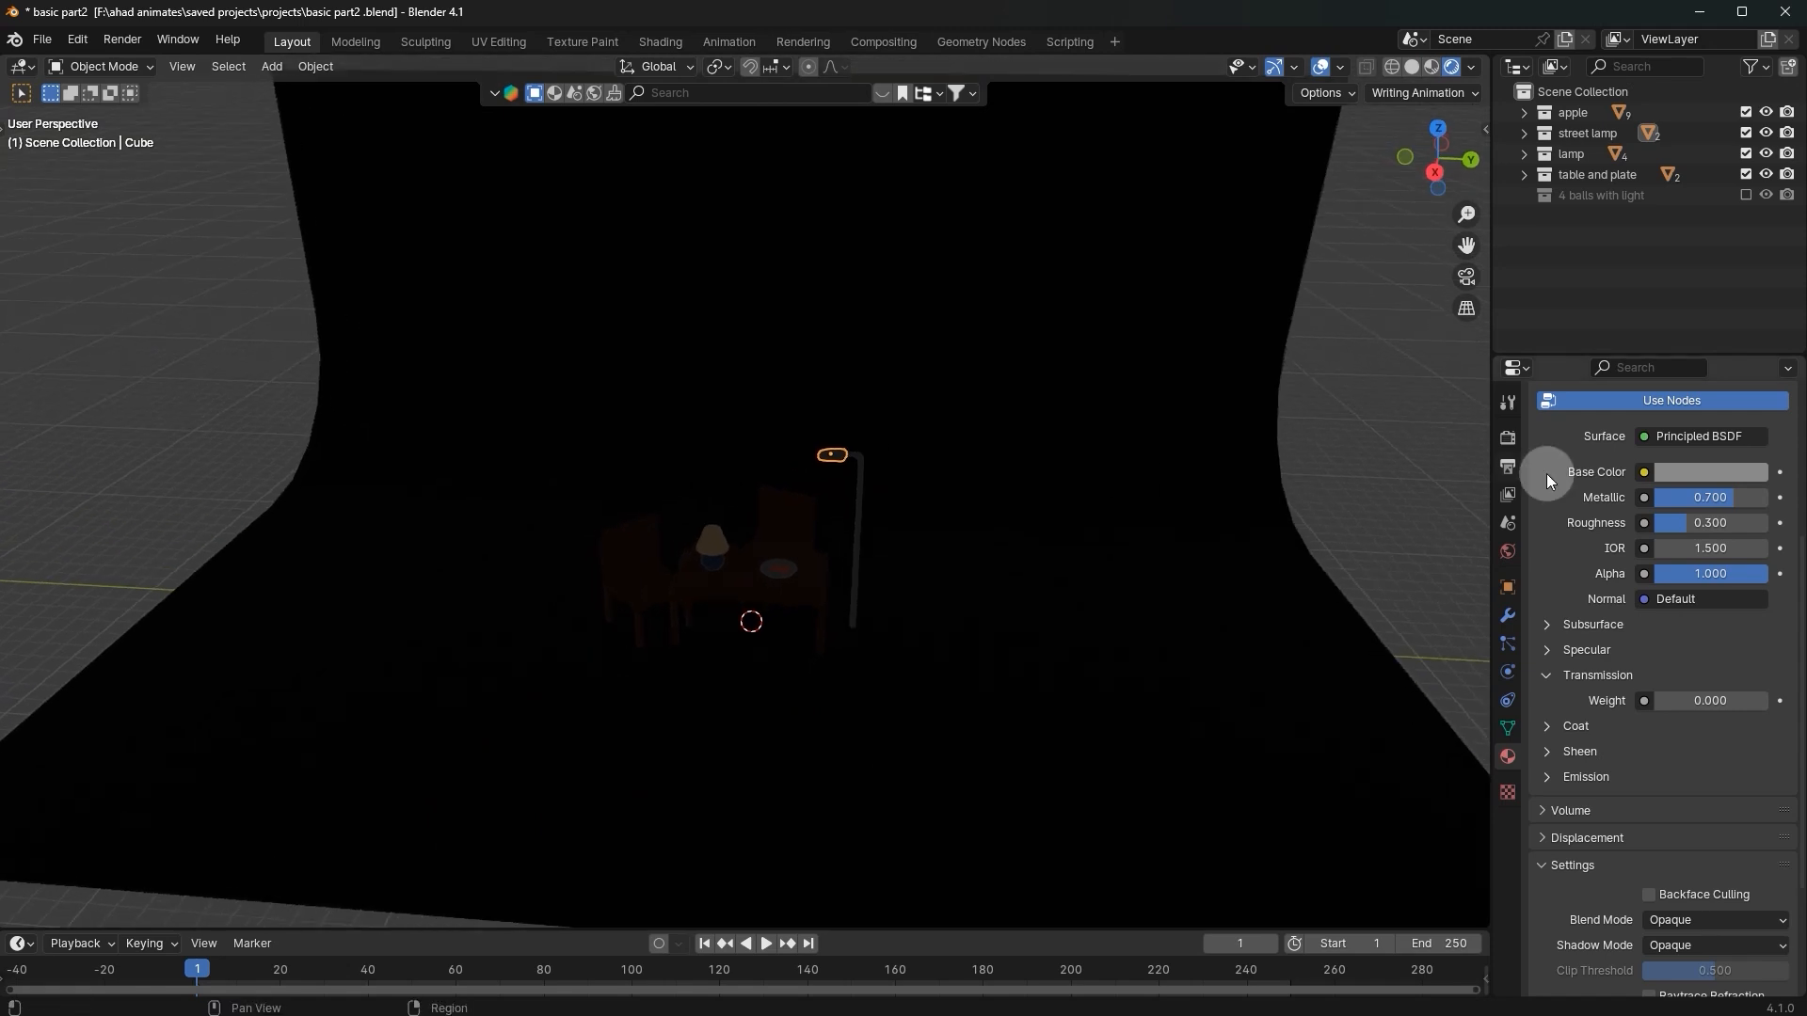
key("shift+a")
left_click(915, 463)
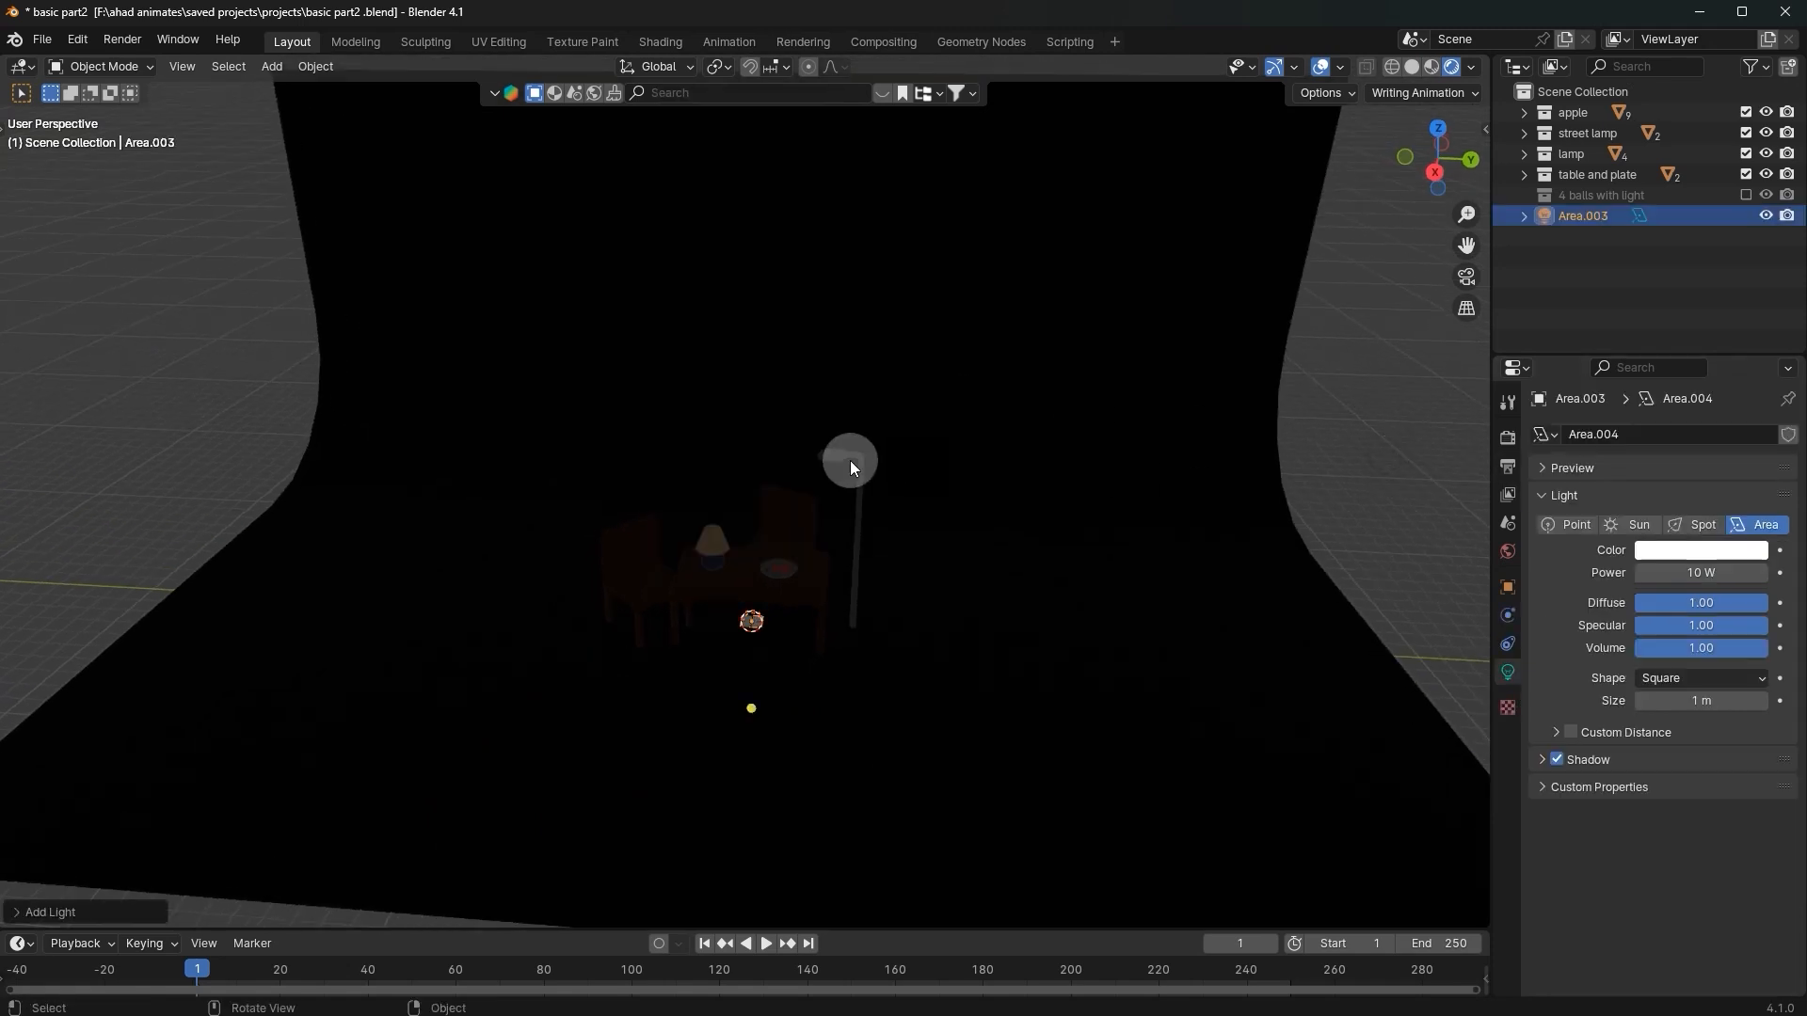
Step: Move the area light along Y to the side edge of the backdrop and raise it along Z
key("g")
key("y")
key("z")
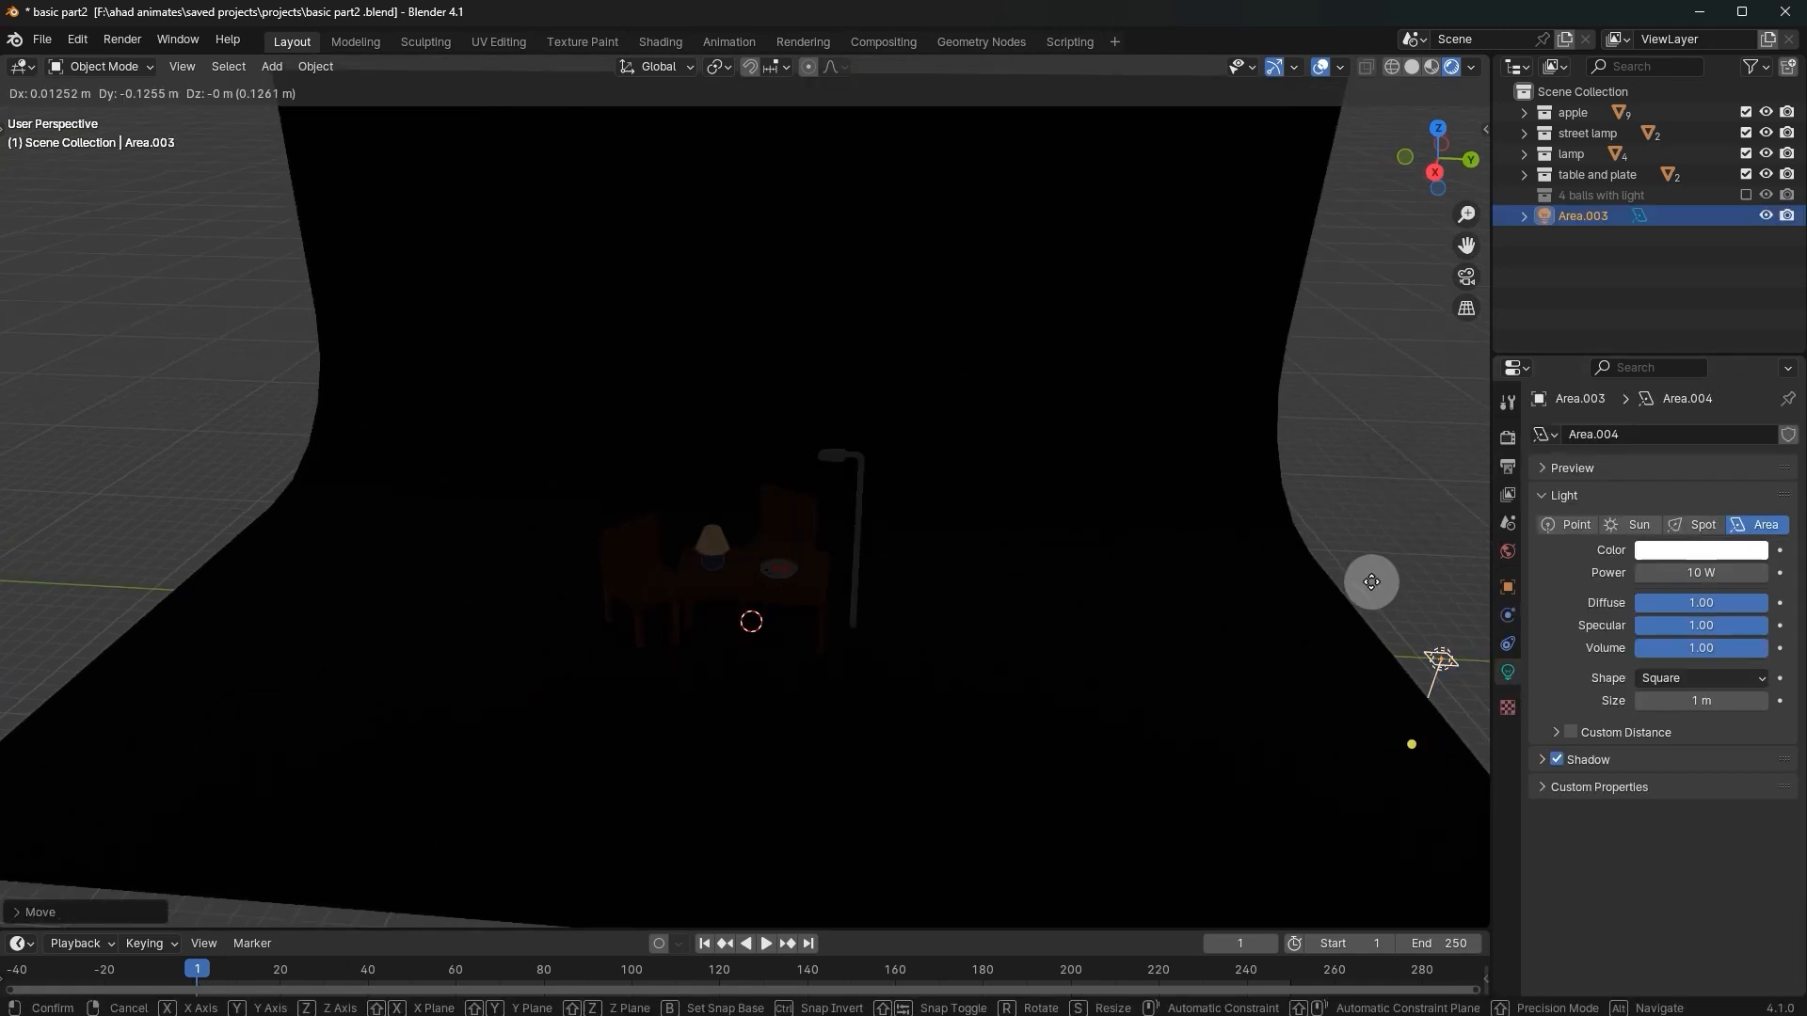
left_click(1355, 454)
scroll(1352, 456, "down", 5)
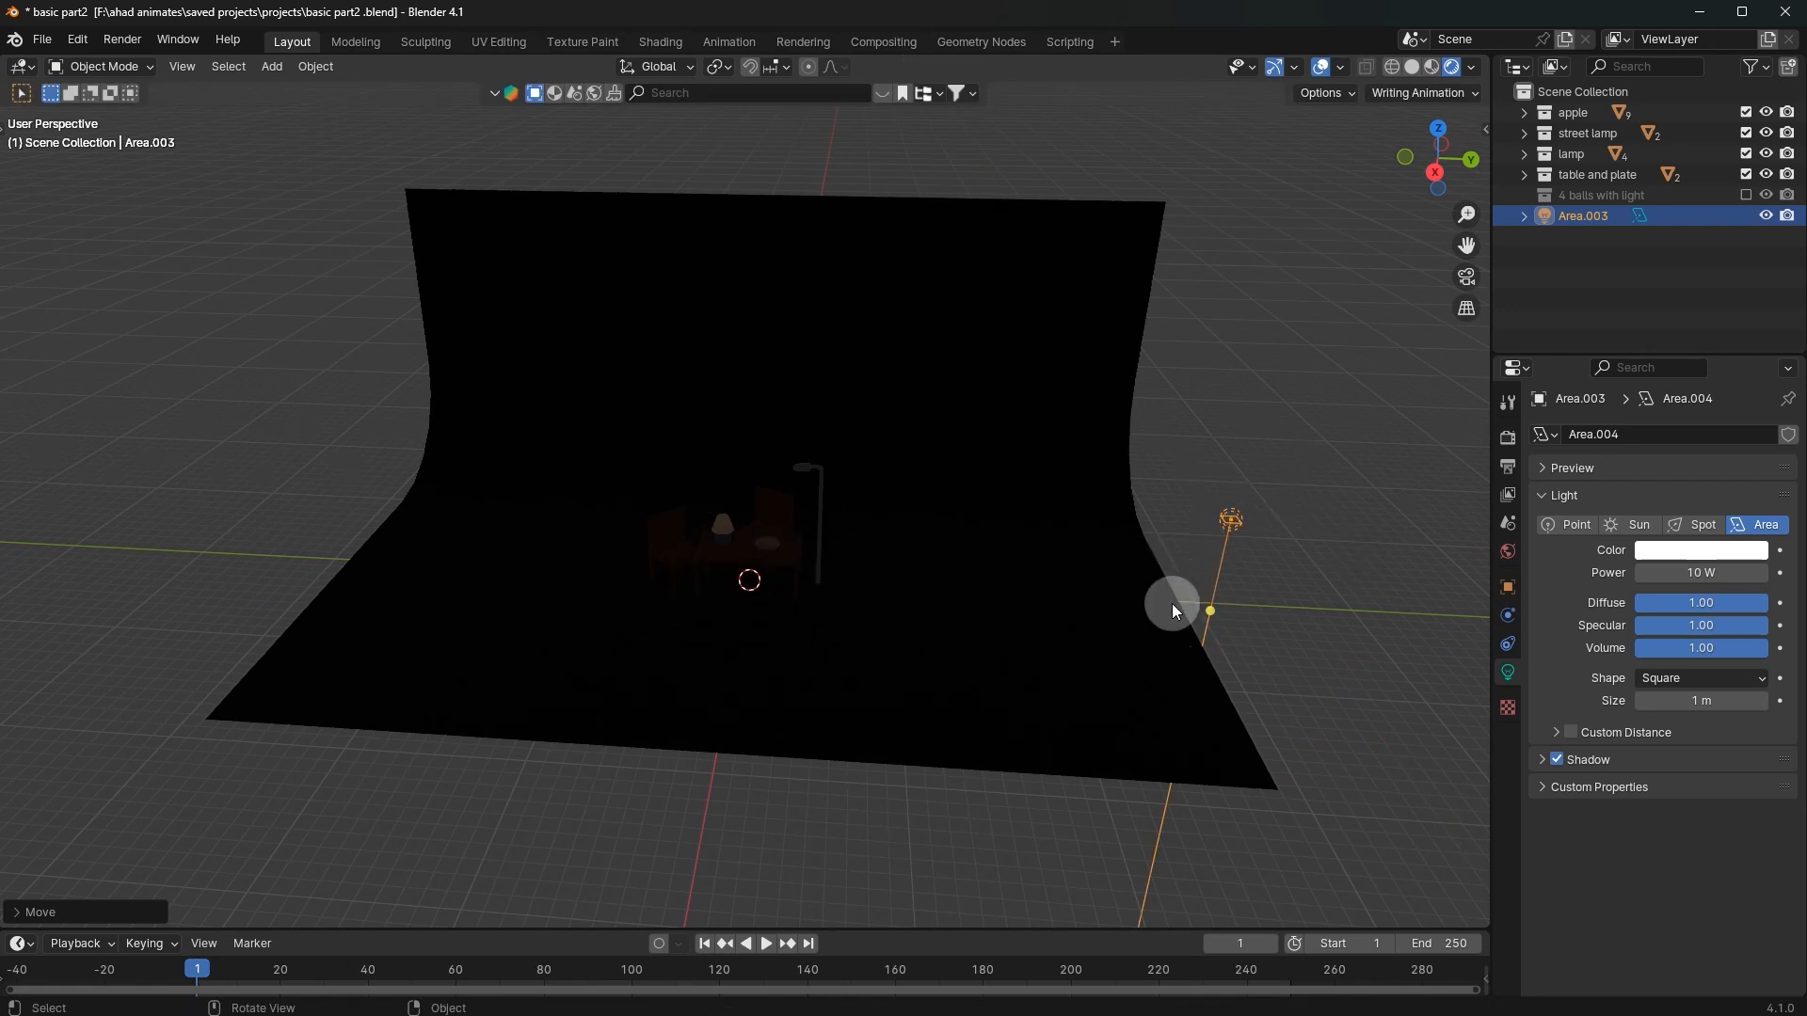
Step: Rotate the area light about X to face the furniture and move it along Y closer to the set
scroll(1082, 700, "down", 4)
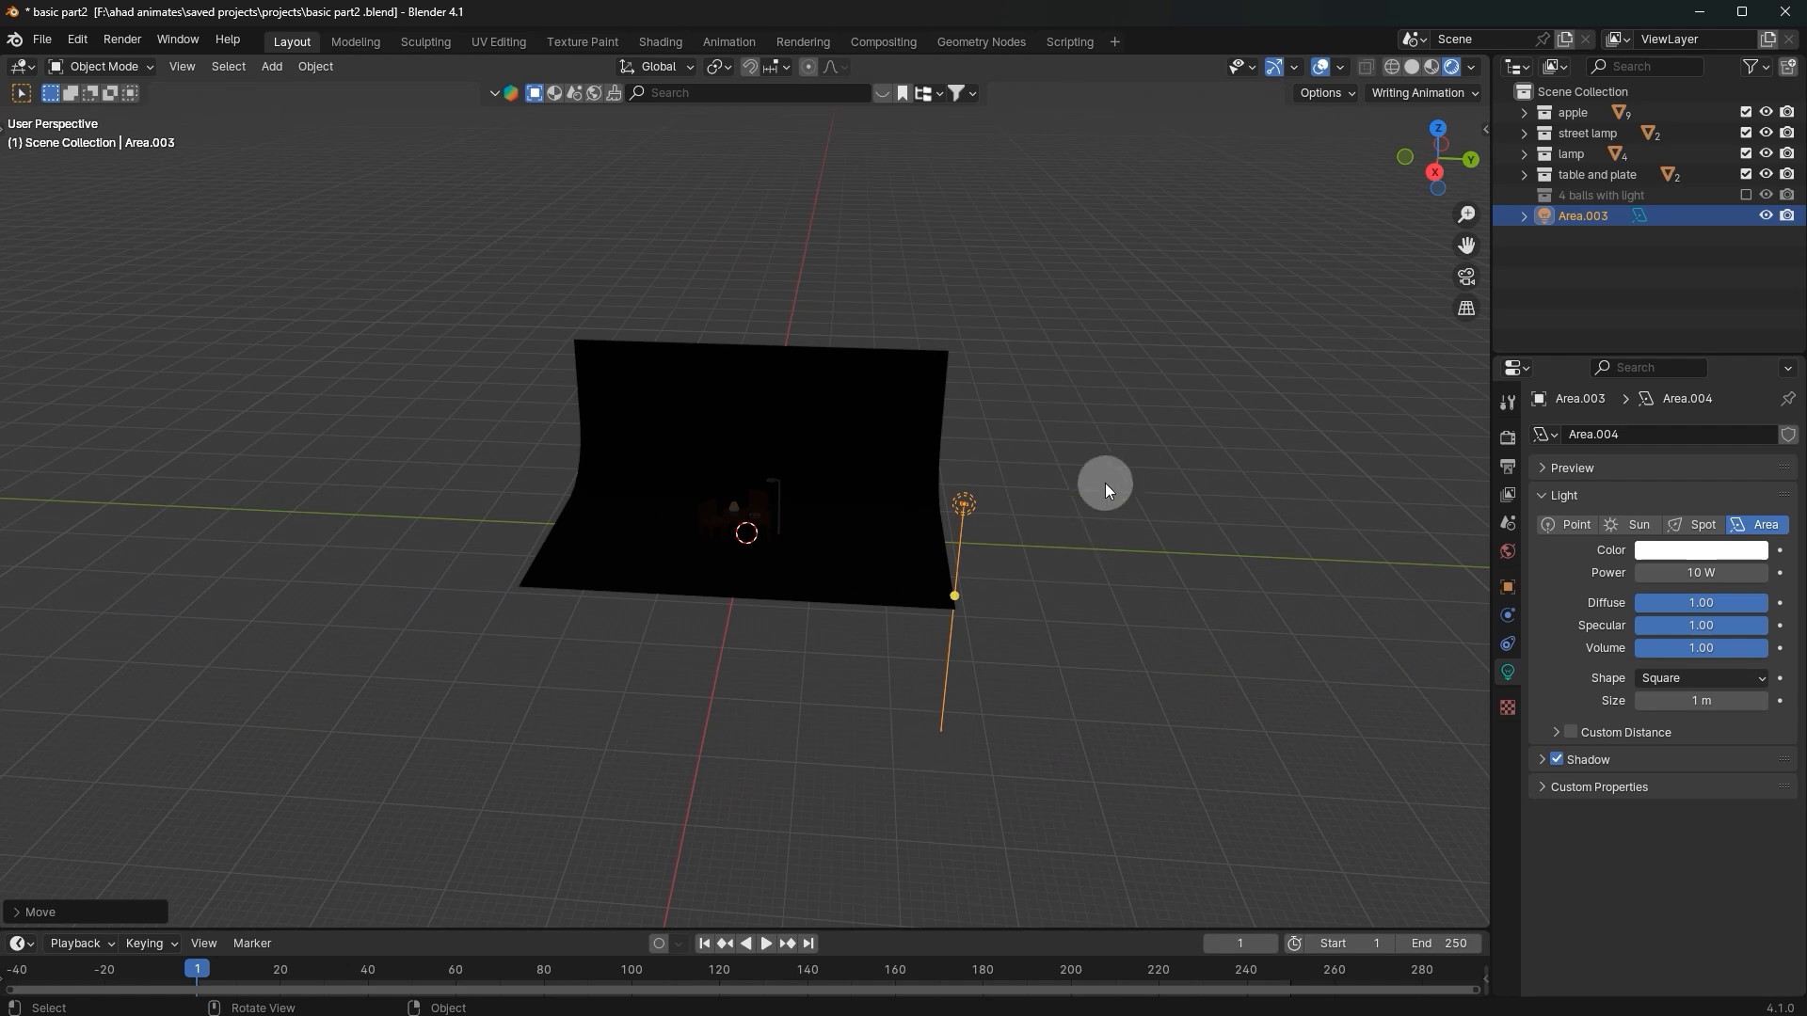
scroll(752, 569, "up", 3)
key("r")
key("x")
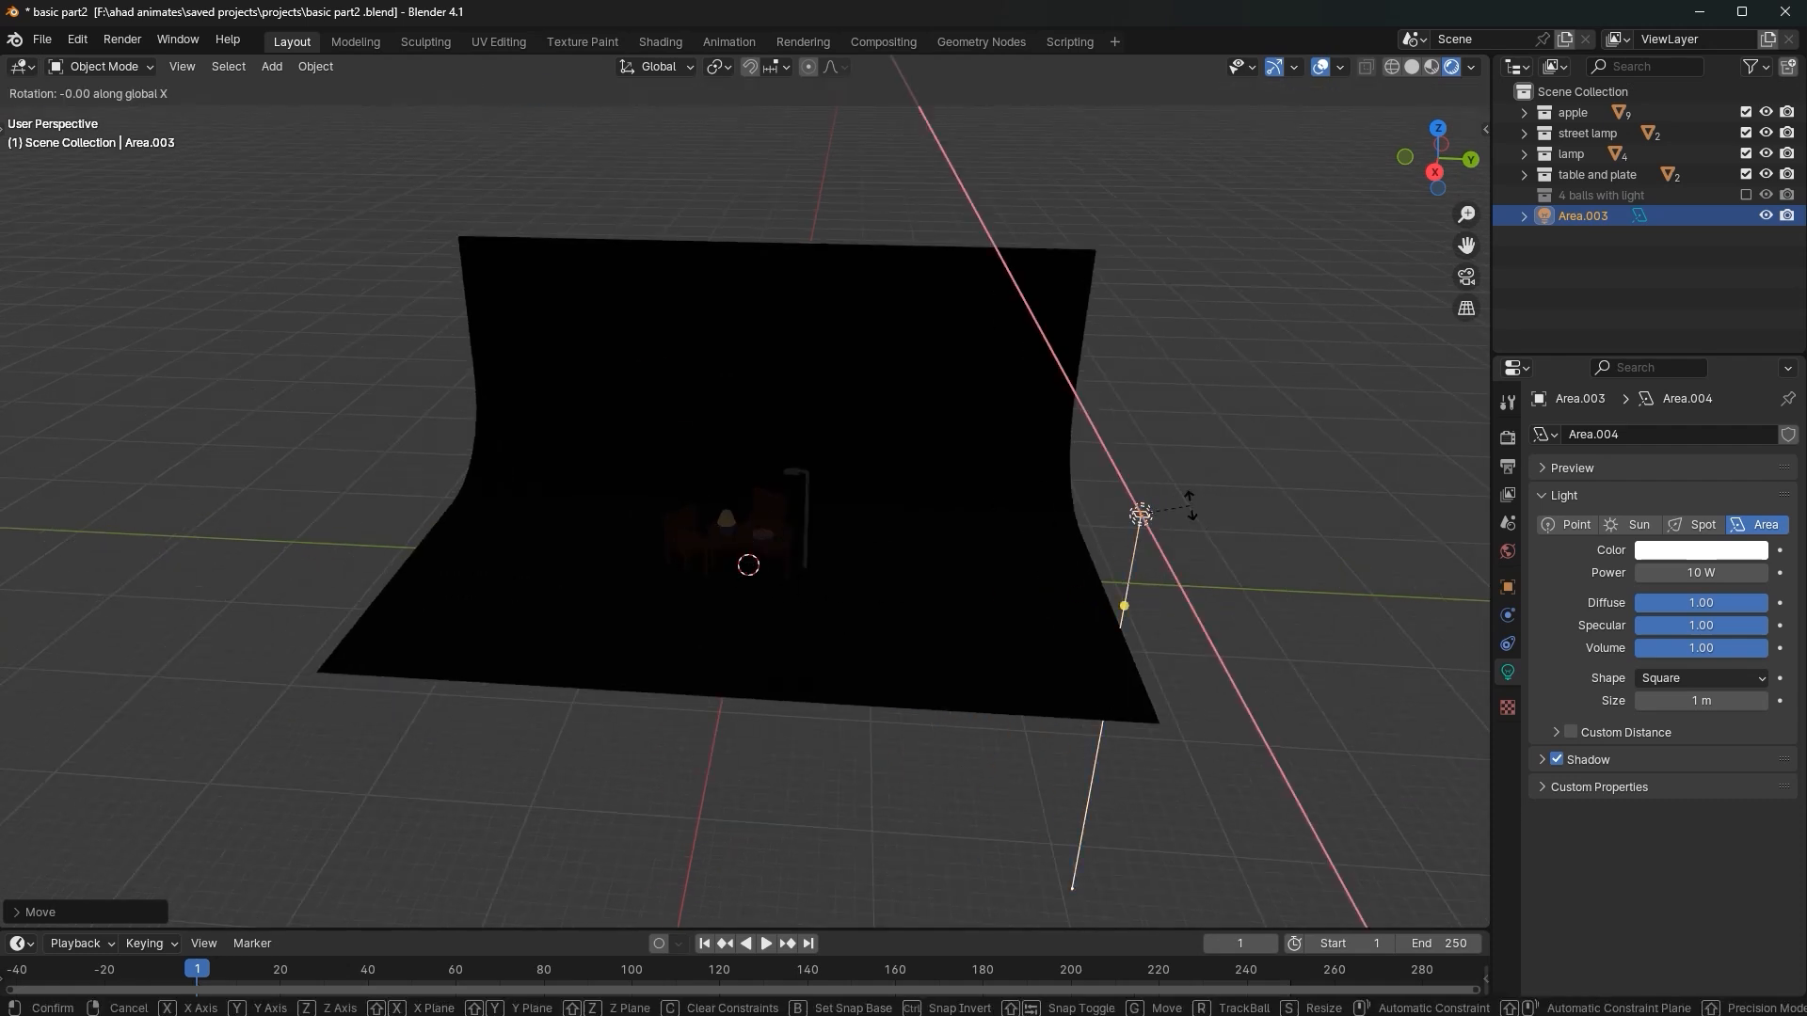
left_click(1183, 638)
middle_click_drag(1182, 638, 989, 617)
key("g")
key("y")
left_click(888, 577)
Step: Scale the area light up about nine times and set its power to 5000 W
key("s")
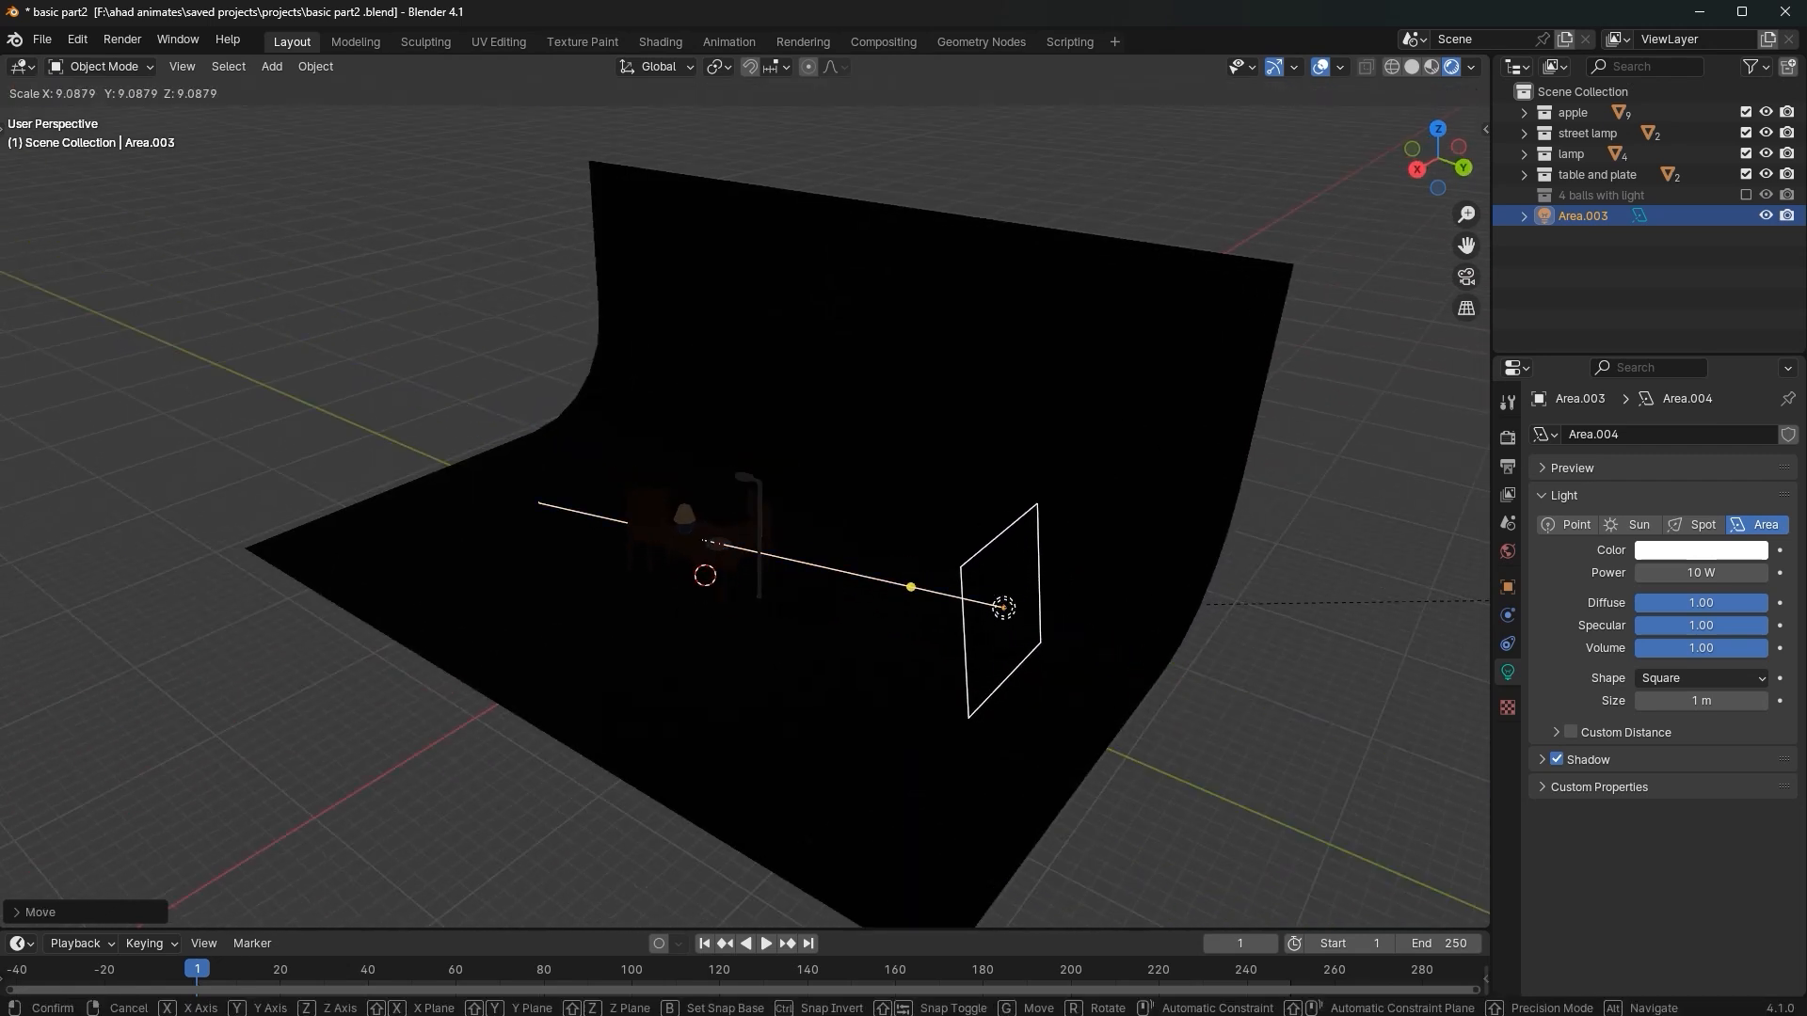
left_click(734, 584)
left_click_drag(1732, 572, 1806, 573)
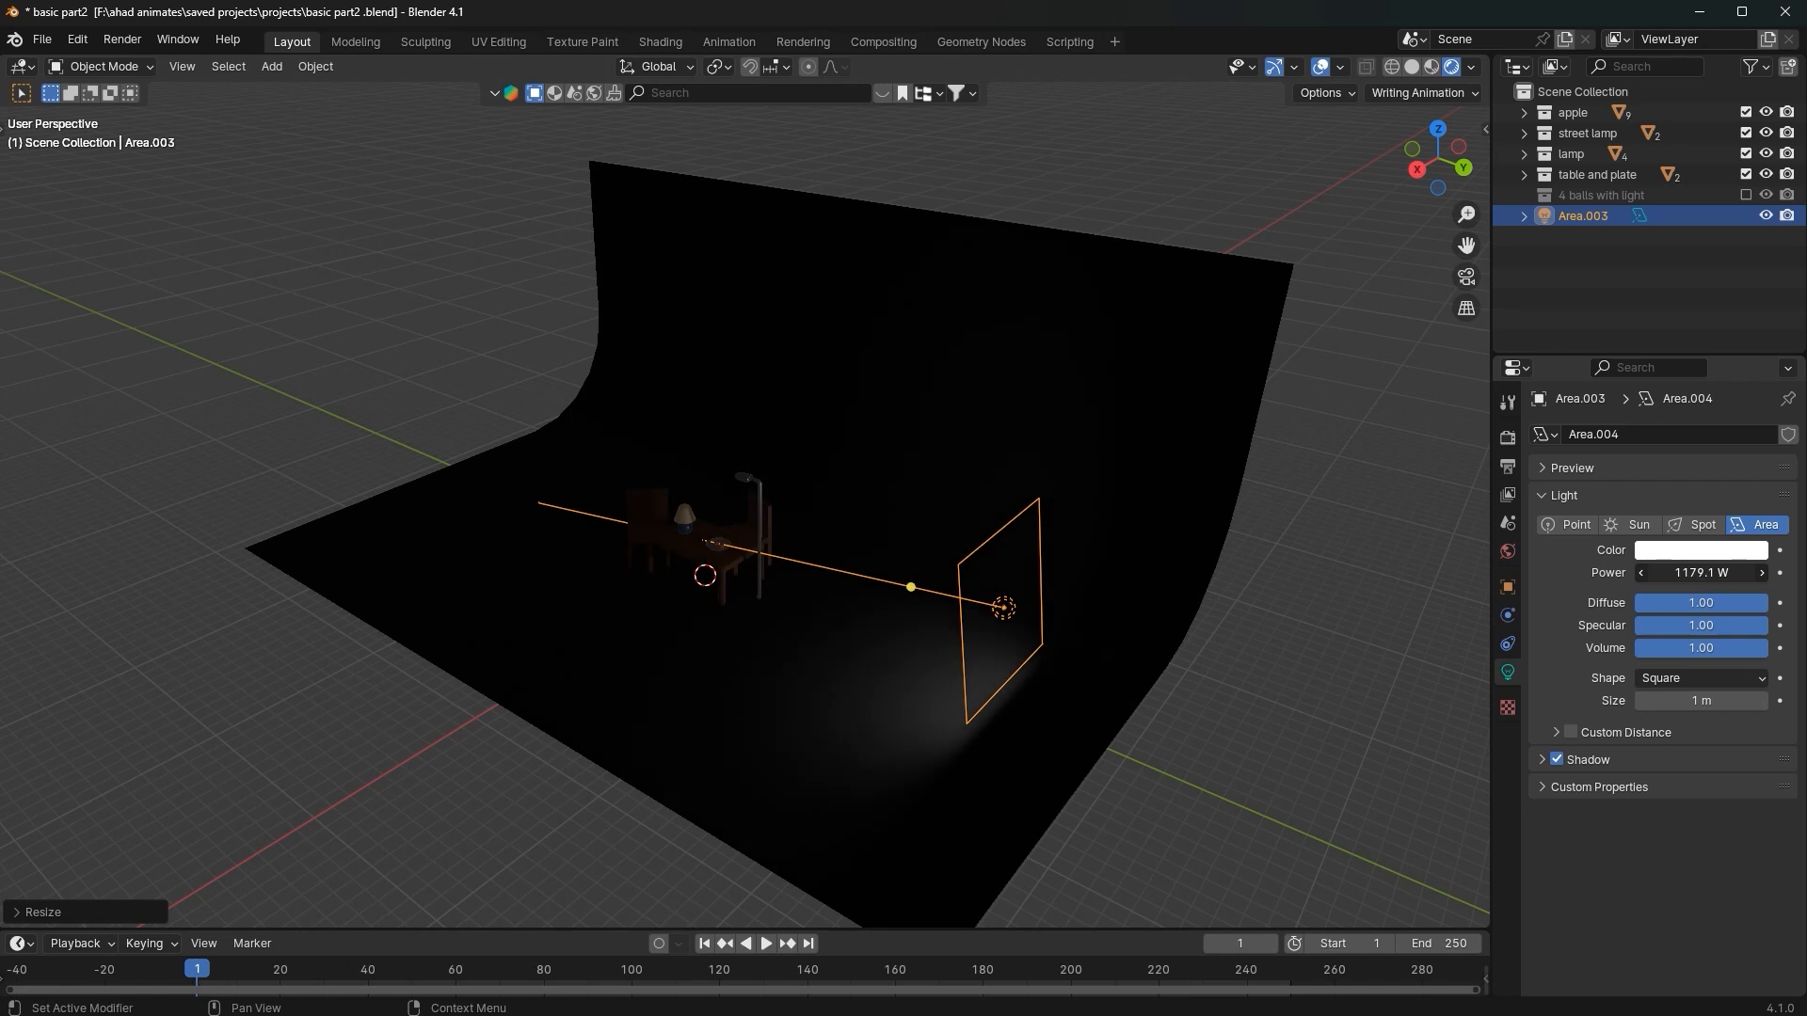
left_click(1700, 572)
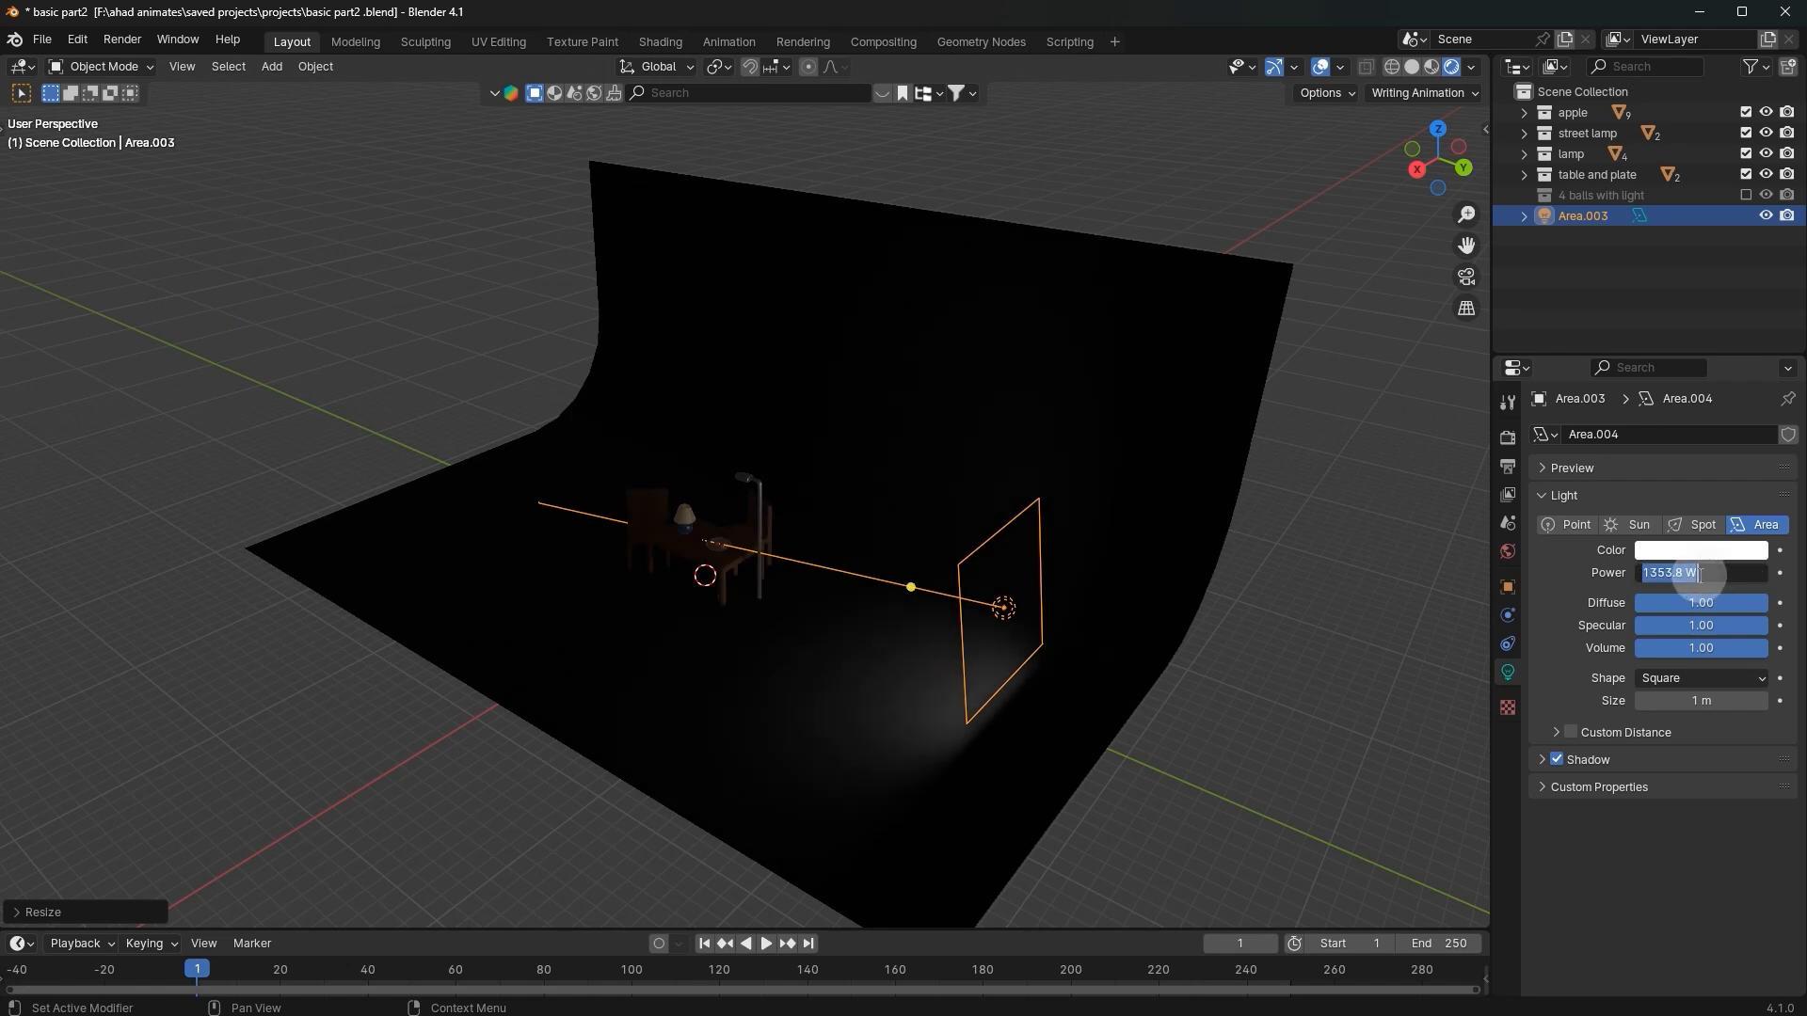
type("5000")
key("Return")
scroll(1069, 457, "up", 2)
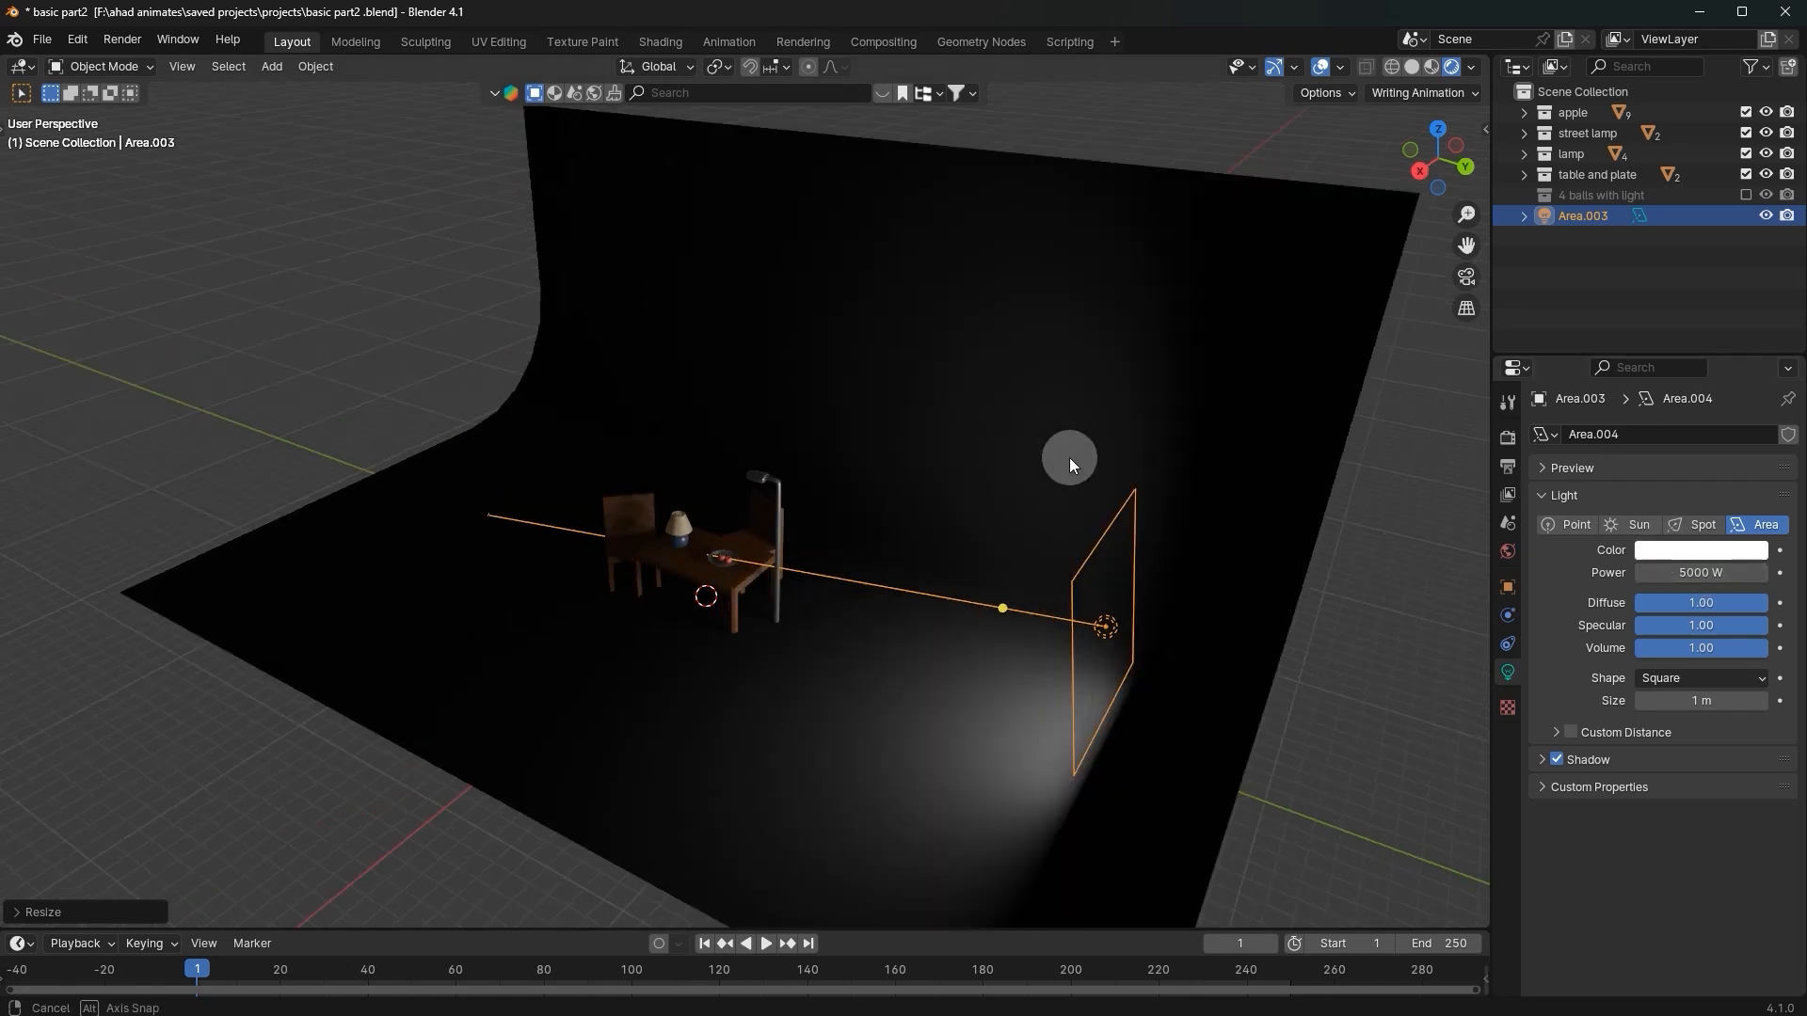
Step: Duplicate the side area light, rotate the copy about Z to face the set, and move it along Y to the backdrop's opposite side
key("shift+d")
key("r")
key("z")
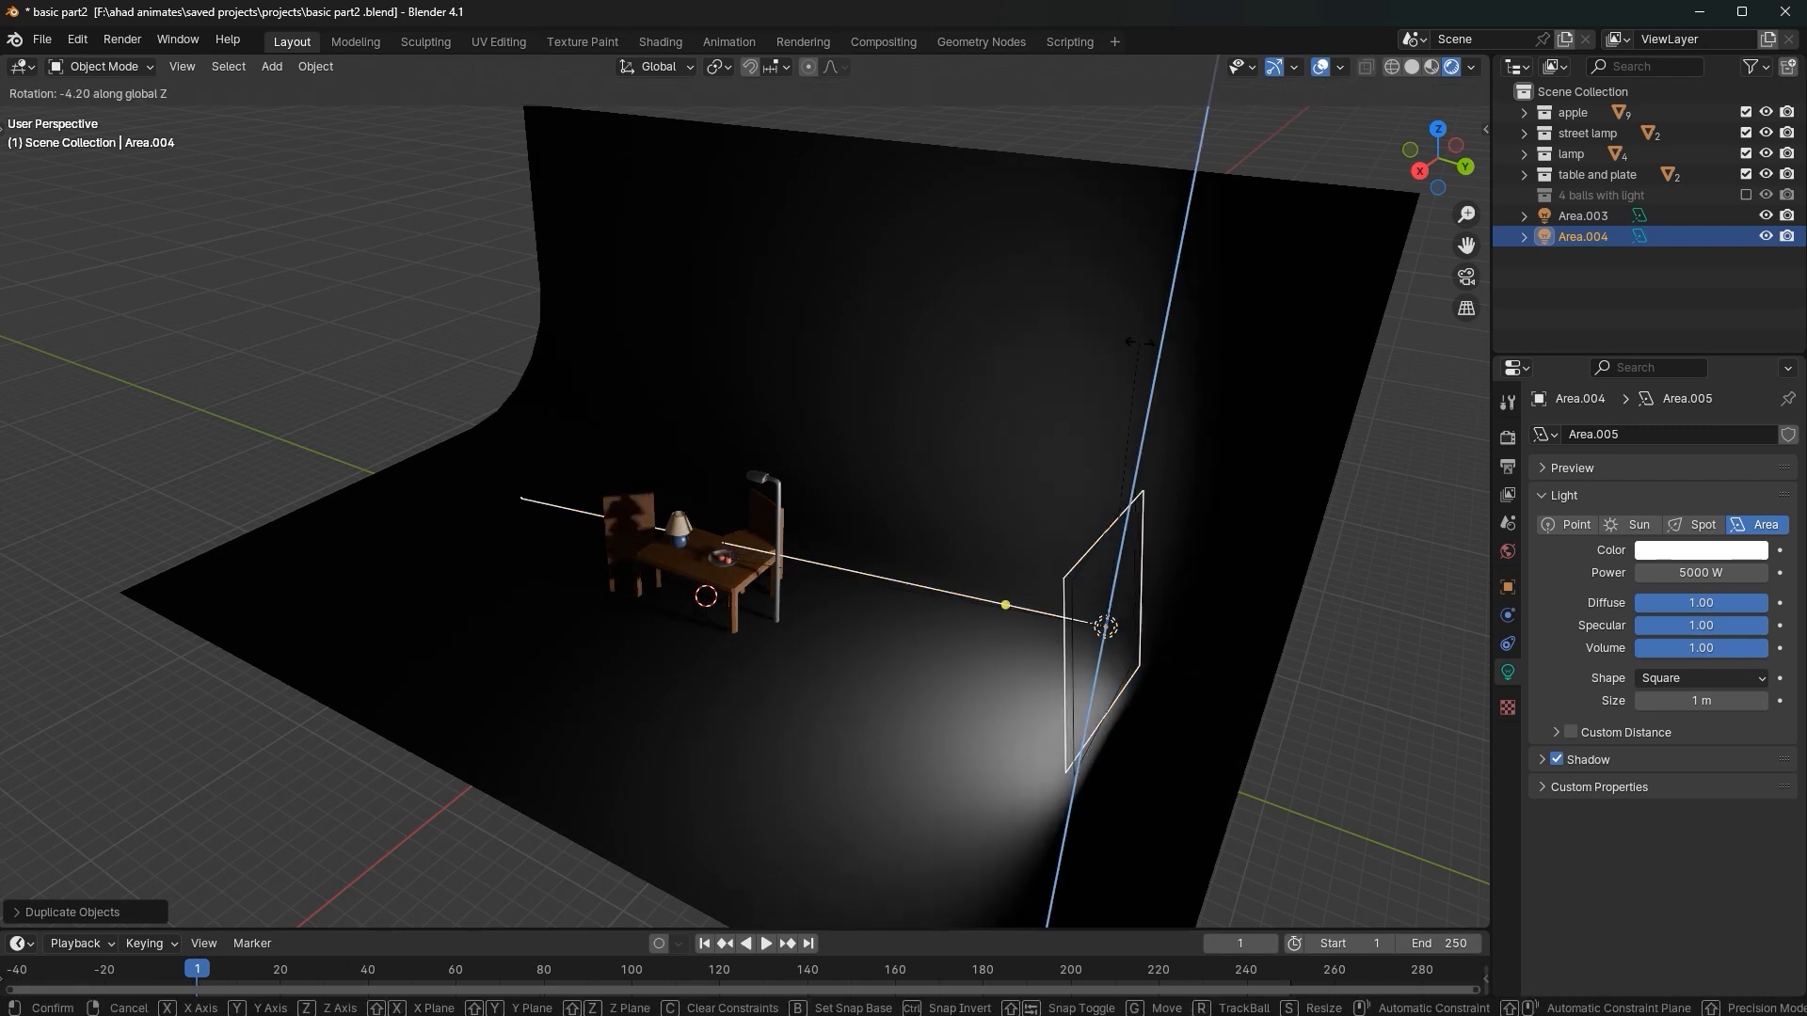
left_click(1101, 748)
key("g")
key("y")
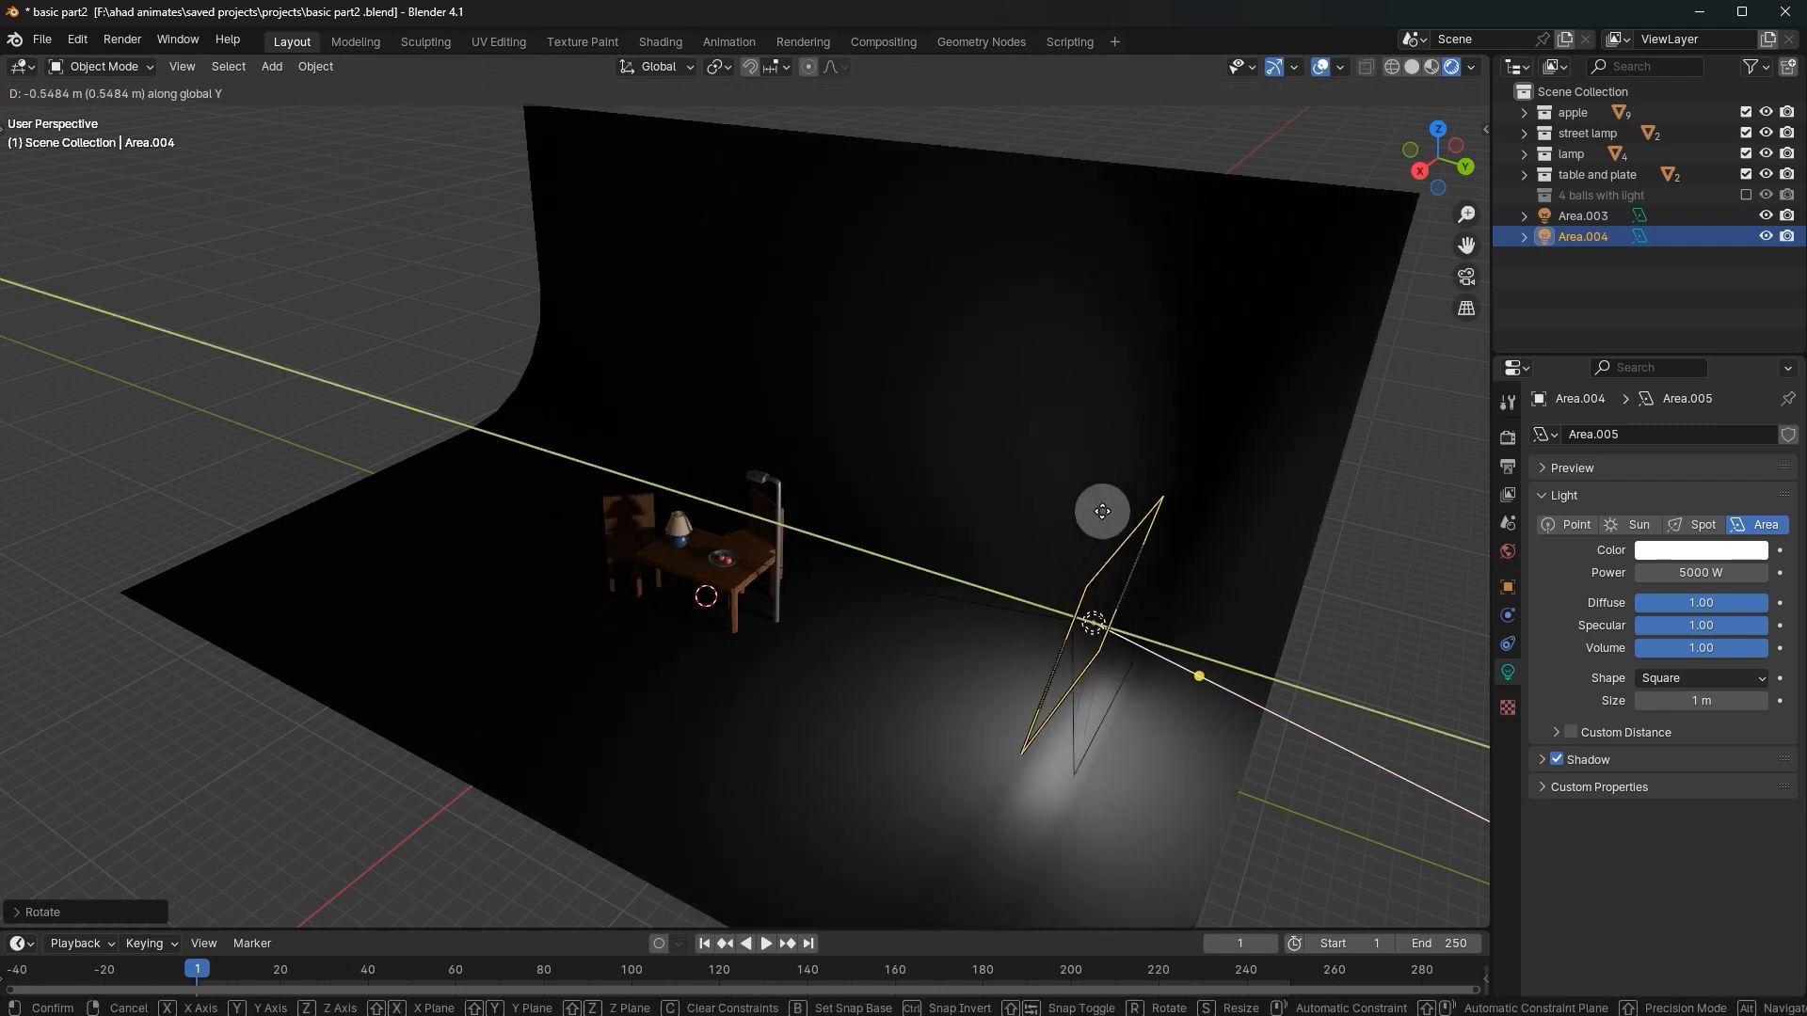
left_click(578, 308)
middle_click_drag(578, 309, 834, 336)
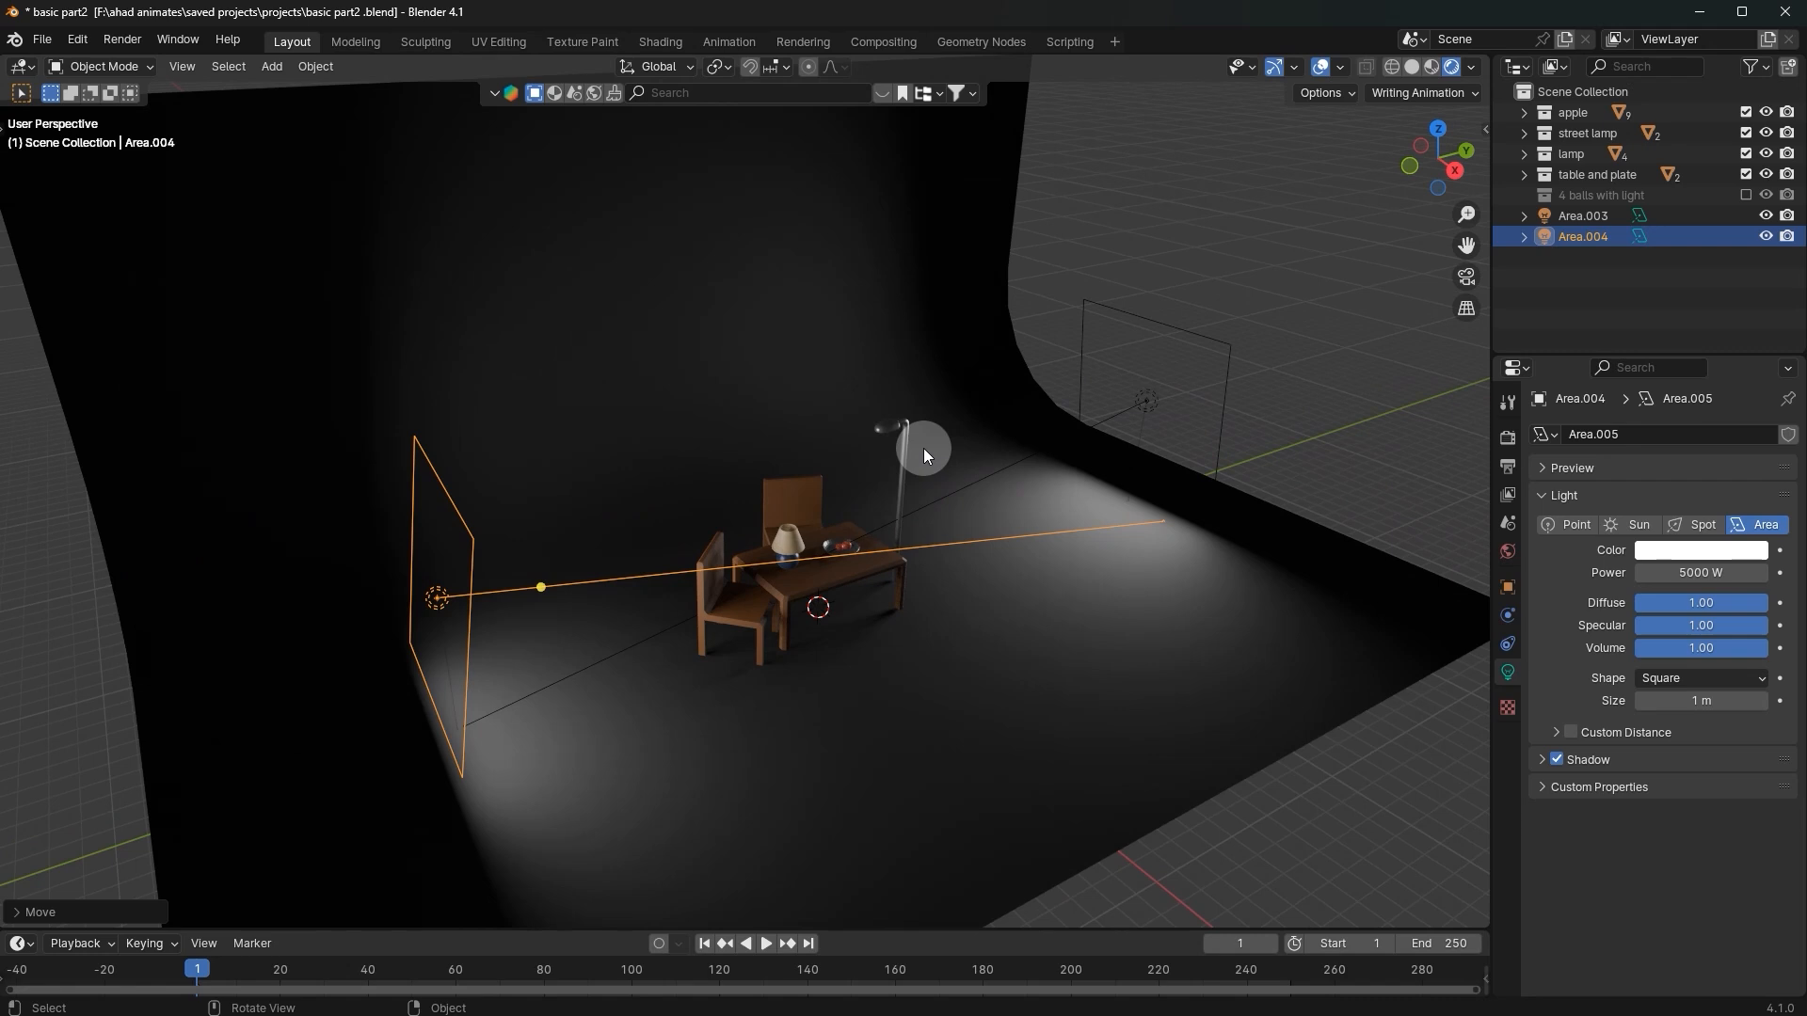
Step: Duplicate the second side light, rotate the copy about Z toward the backdrop, and move it along X in front of the furniture
key("shift+d")
left_click(867, 427)
key("r")
key("z")
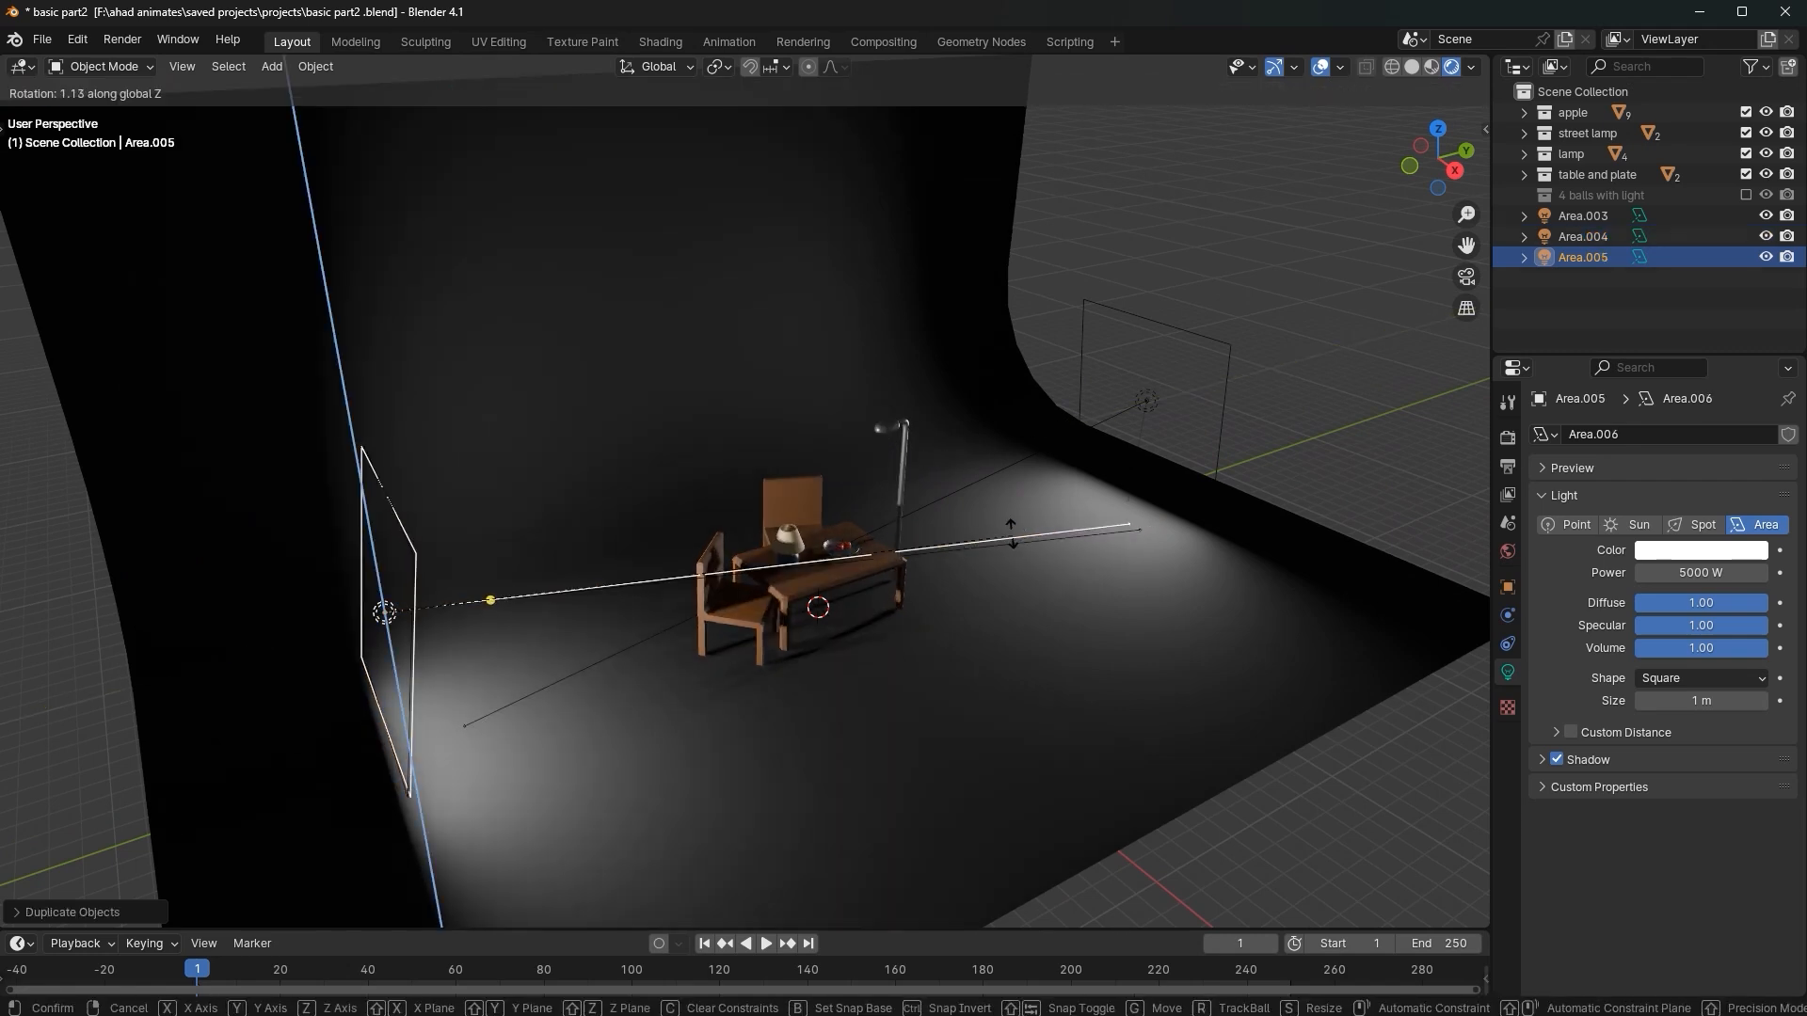
left_click(331, 218)
key("g")
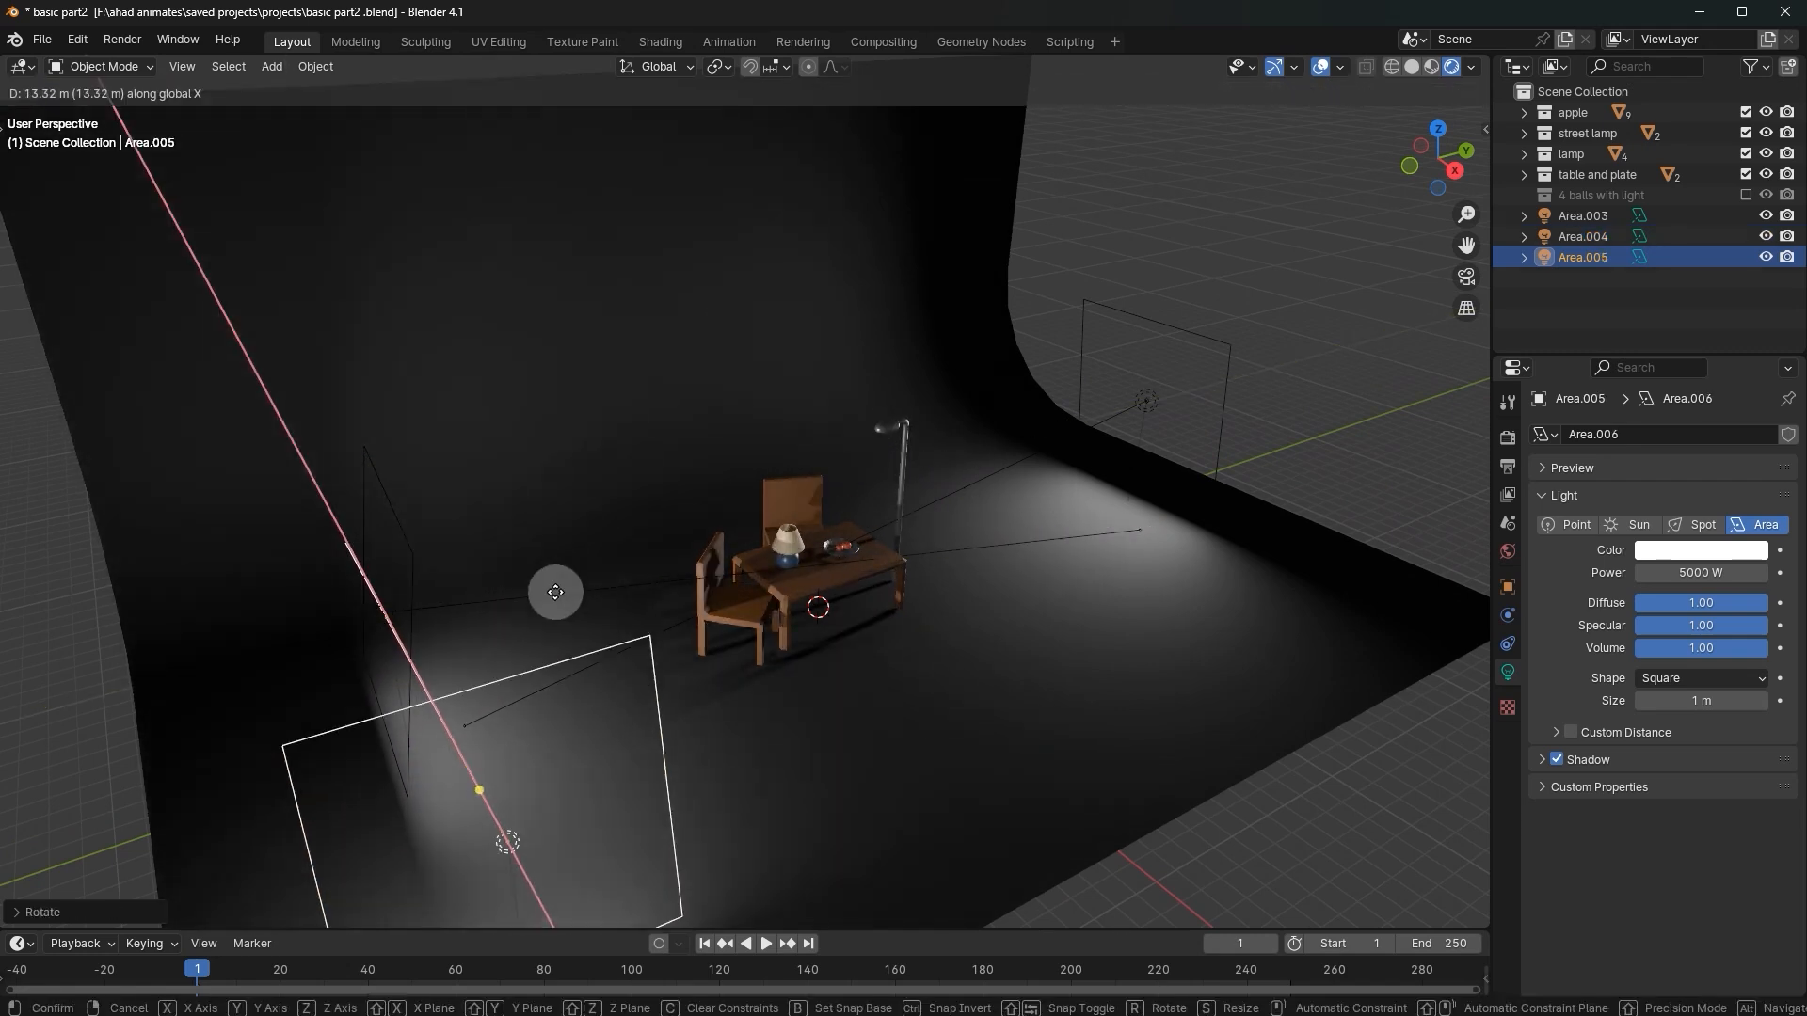
key("x")
left_click(1302, 670)
Step: Add another area light at the 3D cursor and raise it along Z above the furniture
key("shift+s")
key("shift+a")
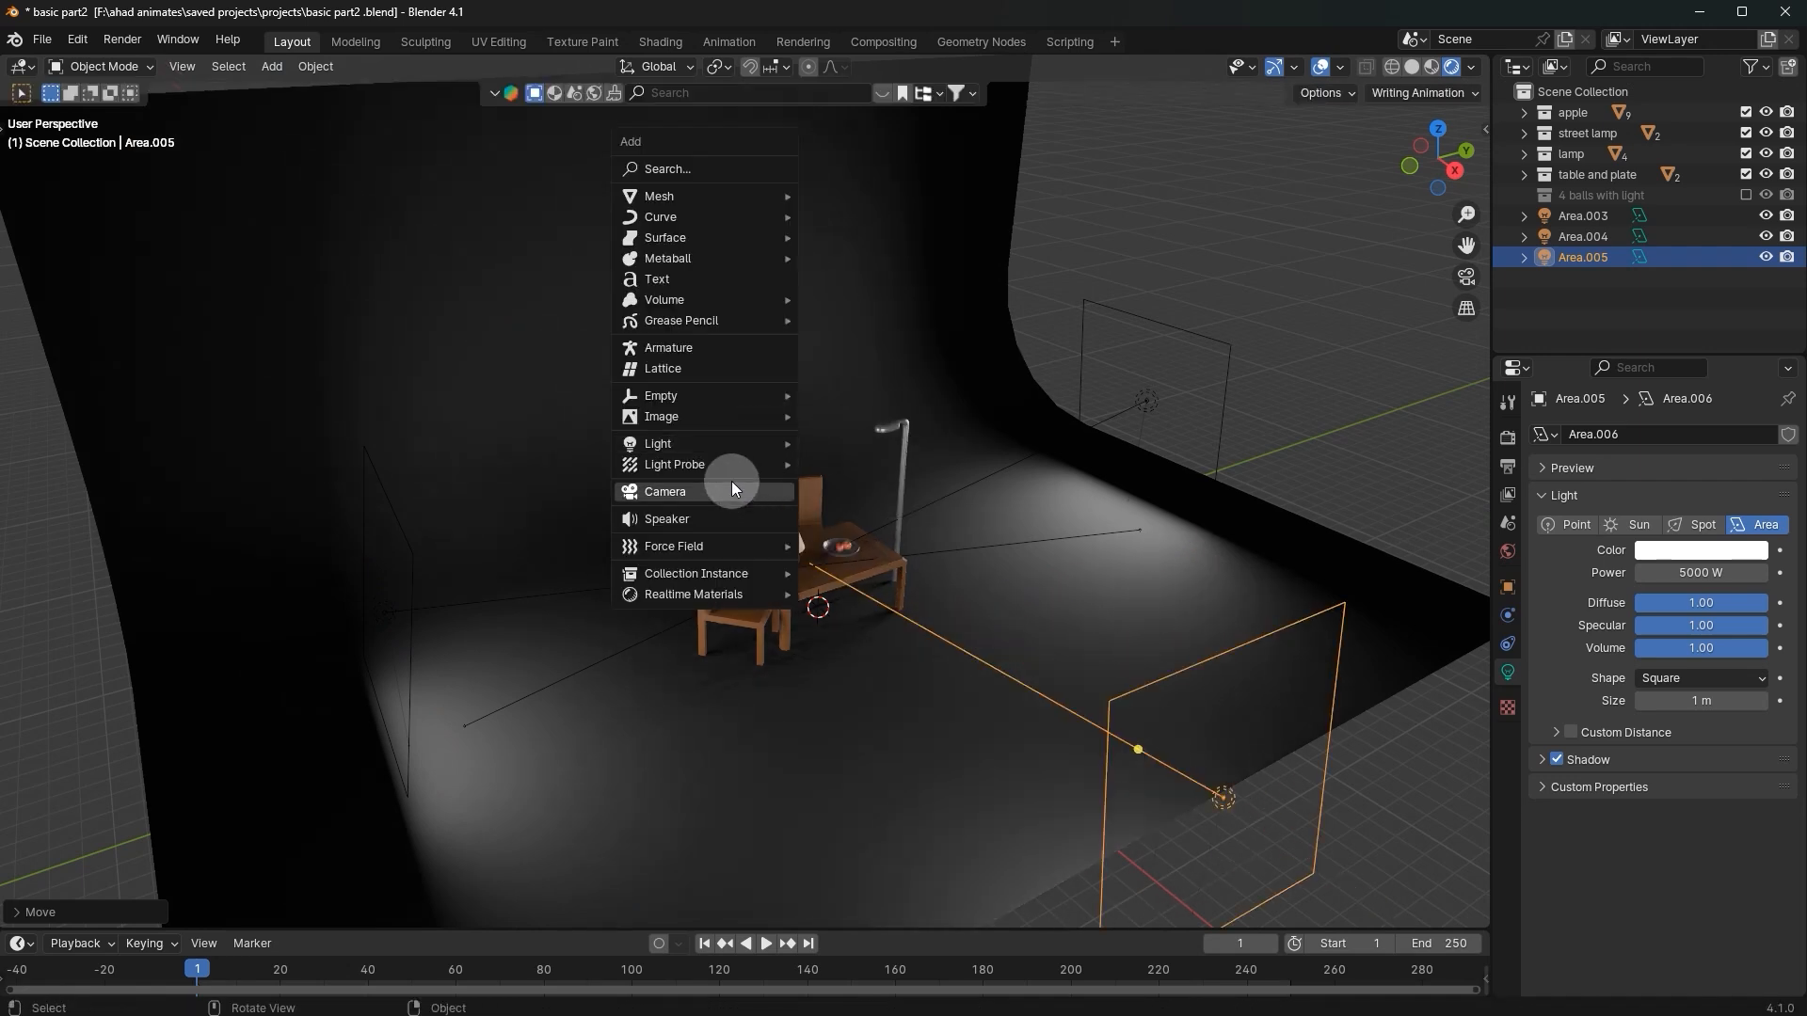
mouse_move(761, 443)
left_click(877, 514)
key("g")
key("z")
left_click(867, 274)
Step: Scale up the overhead area light, set its power to 1219.6 W, and adjust its height along Z
key("s")
left_click(116, 439)
left_click_drag(1675, 574, 1793, 574)
key("g")
key("z")
left_click(956, 222)
Step: Examine how the four area lights illuminate the furniture and backdrop from several angles
scroll(956, 222, "up", 4)
middle_click_drag(1049, 423, 964, 343)
scroll(981, 364, "down", 2)
left_click(1317, 271)
scroll(1186, 339, "down", 5)
middle_click_drag(1144, 355, 1105, 384)
scroll(1104, 384, "up", 9)
middle_click_drag(971, 493, 1125, 506)
scroll(1126, 506, "down", 6)
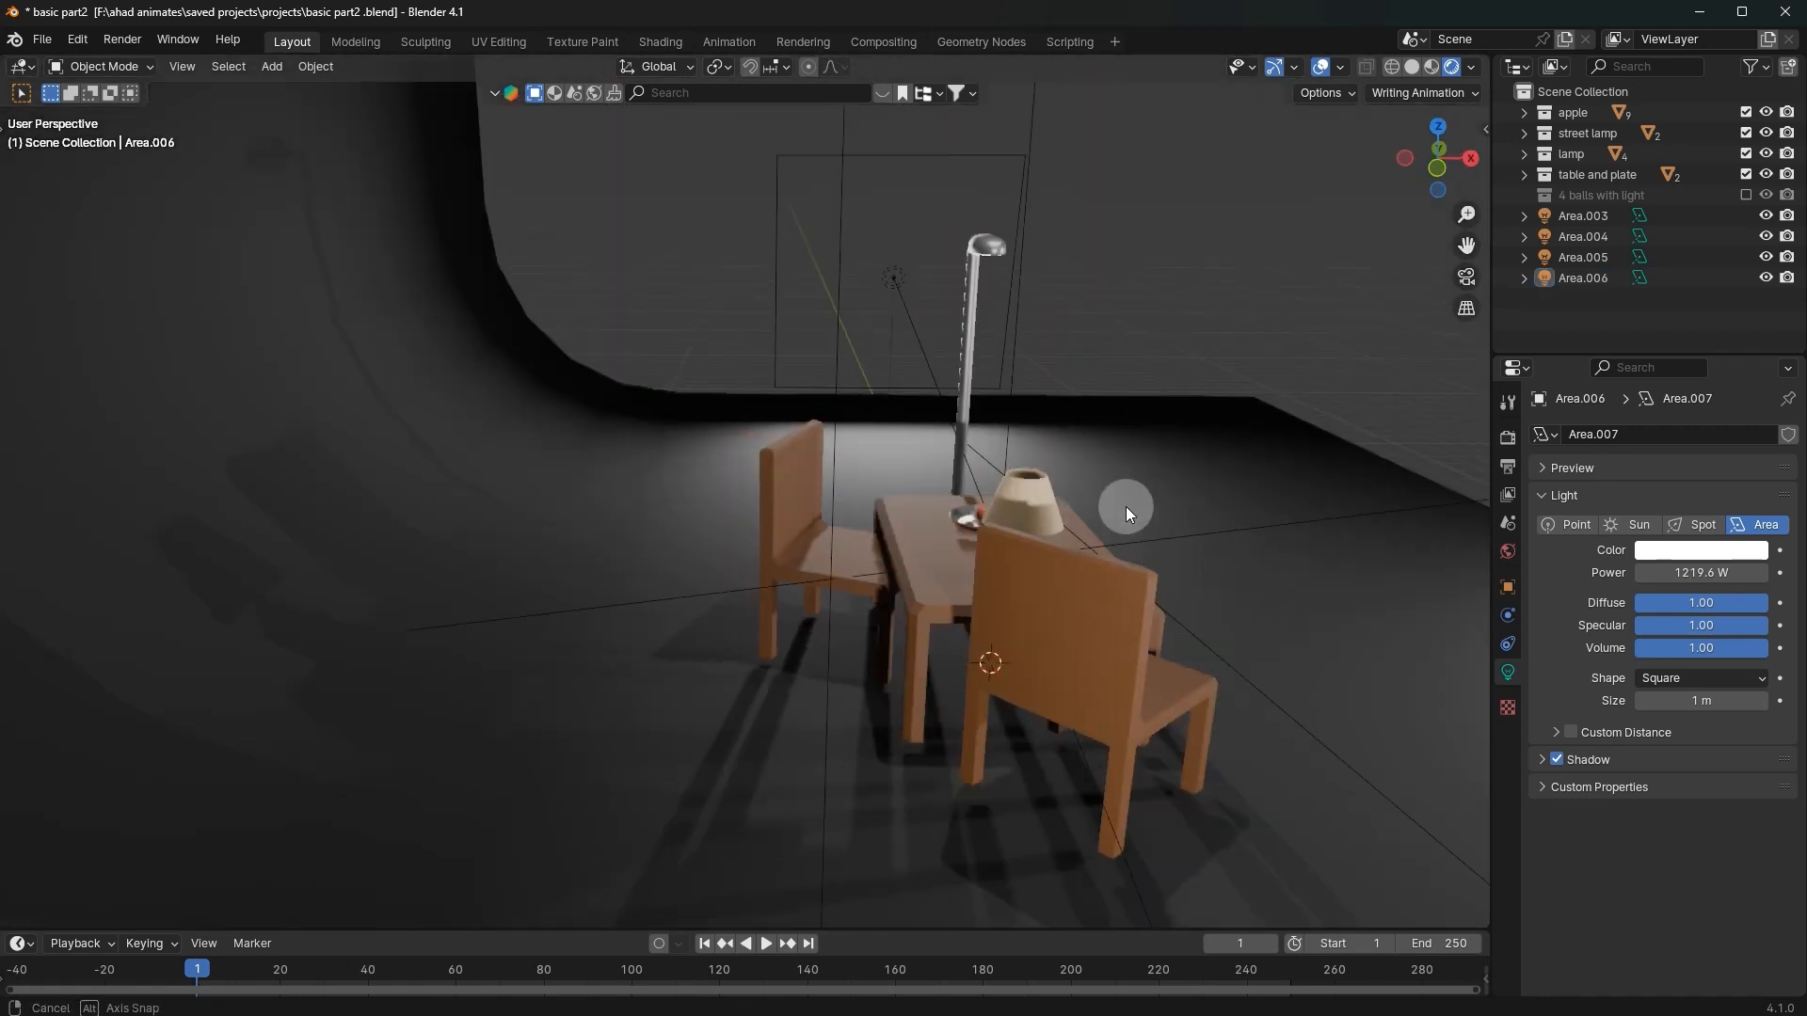
Step: Move the front area light along X closer to the furniture and deselect it
left_click(1315, 467)
key("g")
key("x")
left_click(1183, 434)
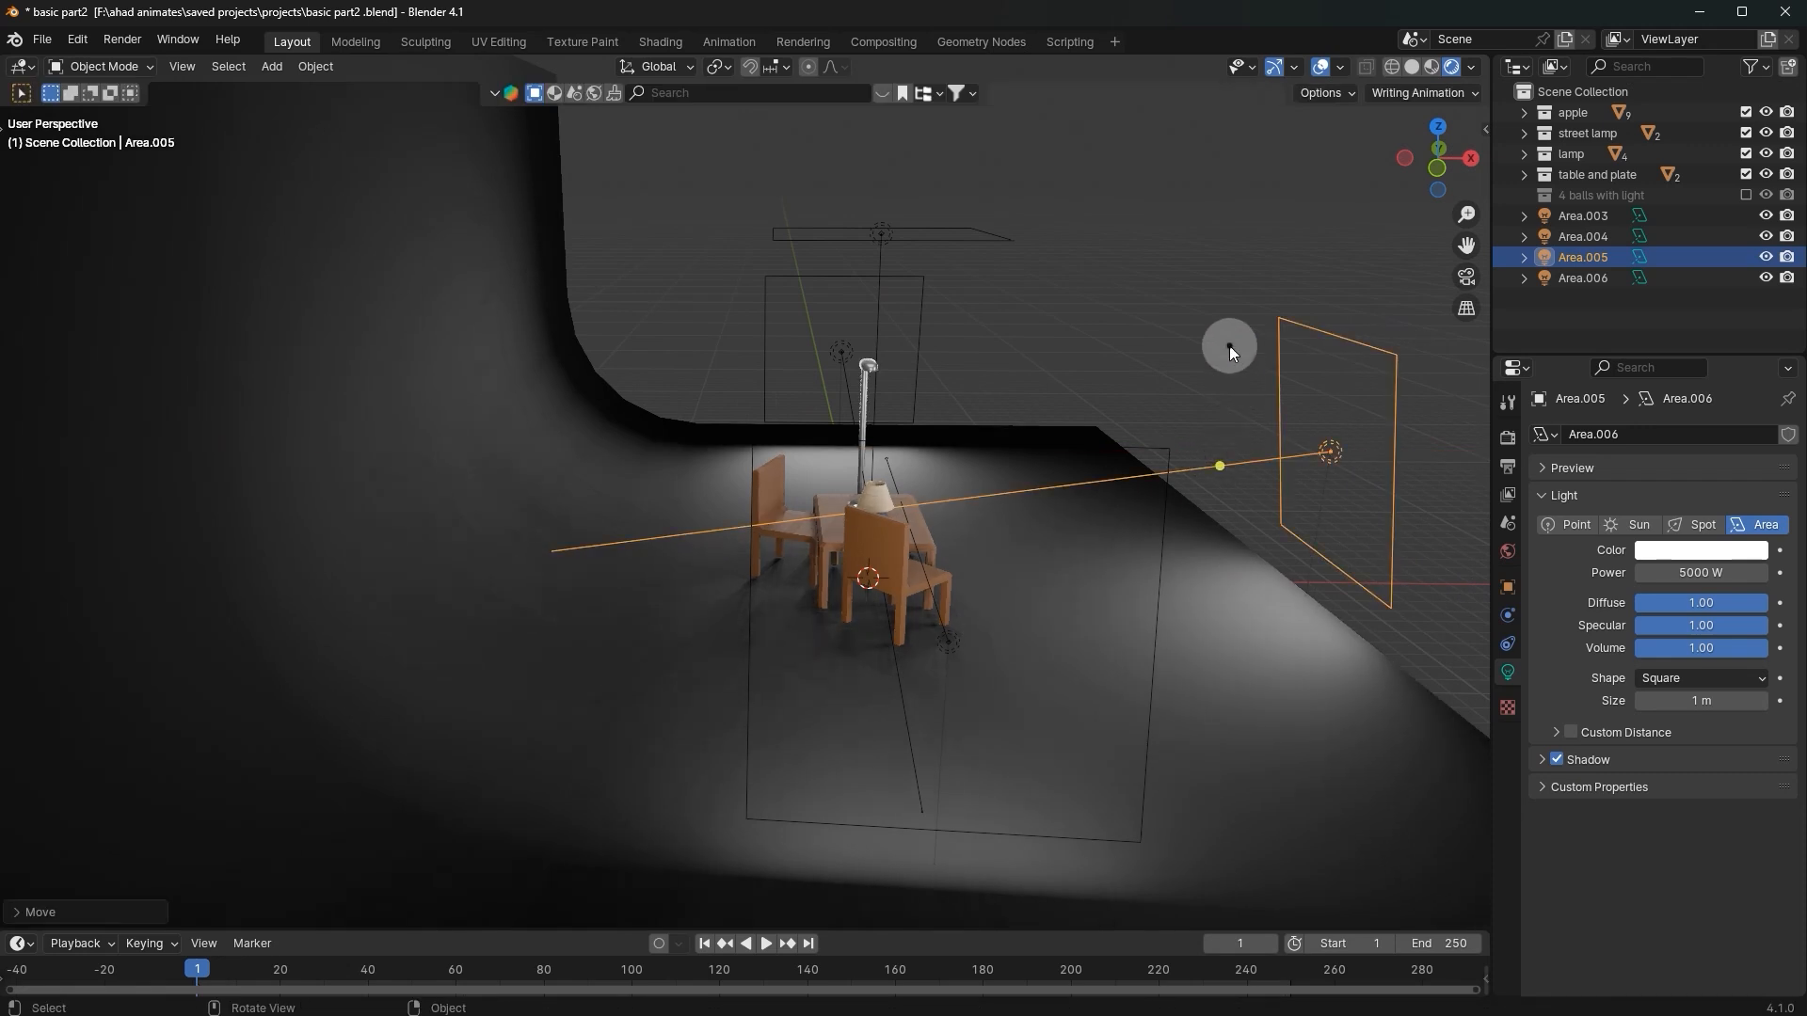
left_click(1229, 346)
scroll(979, 314, "up", 2)
middle_click_drag(969, 313, 773, 287)
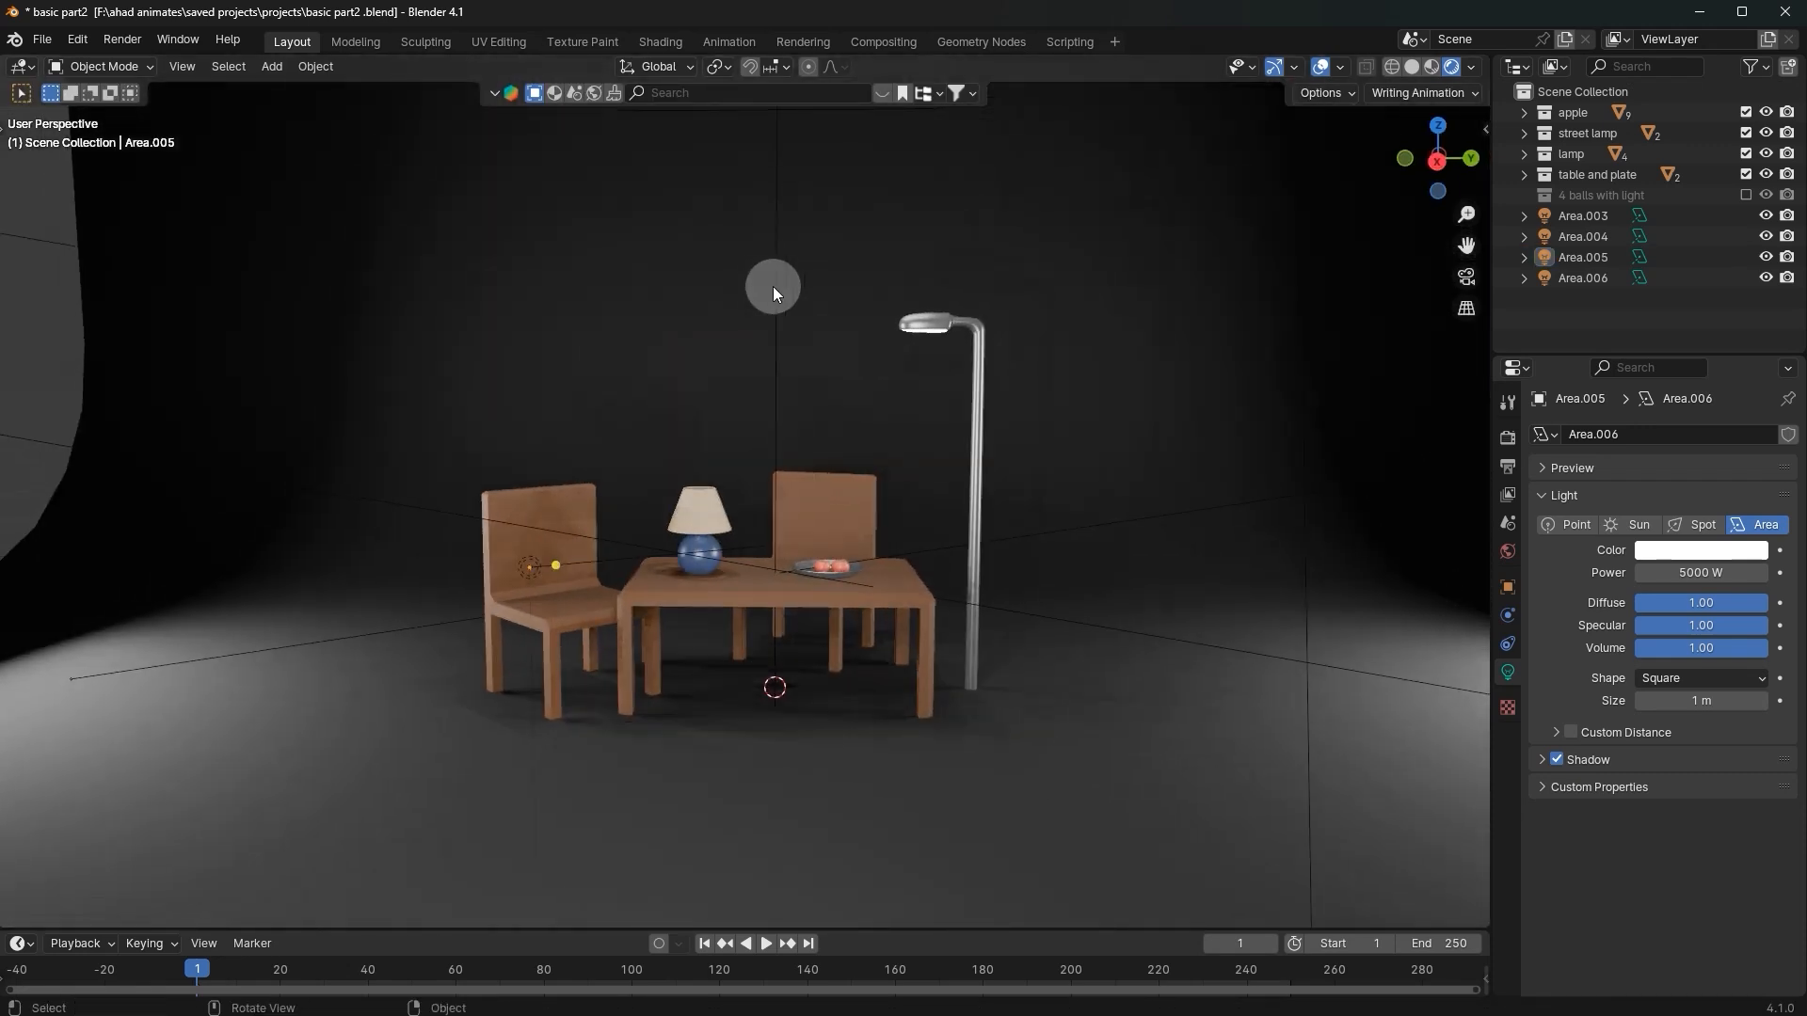
Step: Set the backdrop material's roughness to 0.869 and save the file
left_click(1137, 420)
left_click(1508, 756)
mouse_move(1719, 737)
left_mouse_down()
mouse_move(1630, 737)
mouse_move(1769, 734)
mouse_move(1752, 734)
left_mouse_up()
scroll(1283, 273, "down", 5)
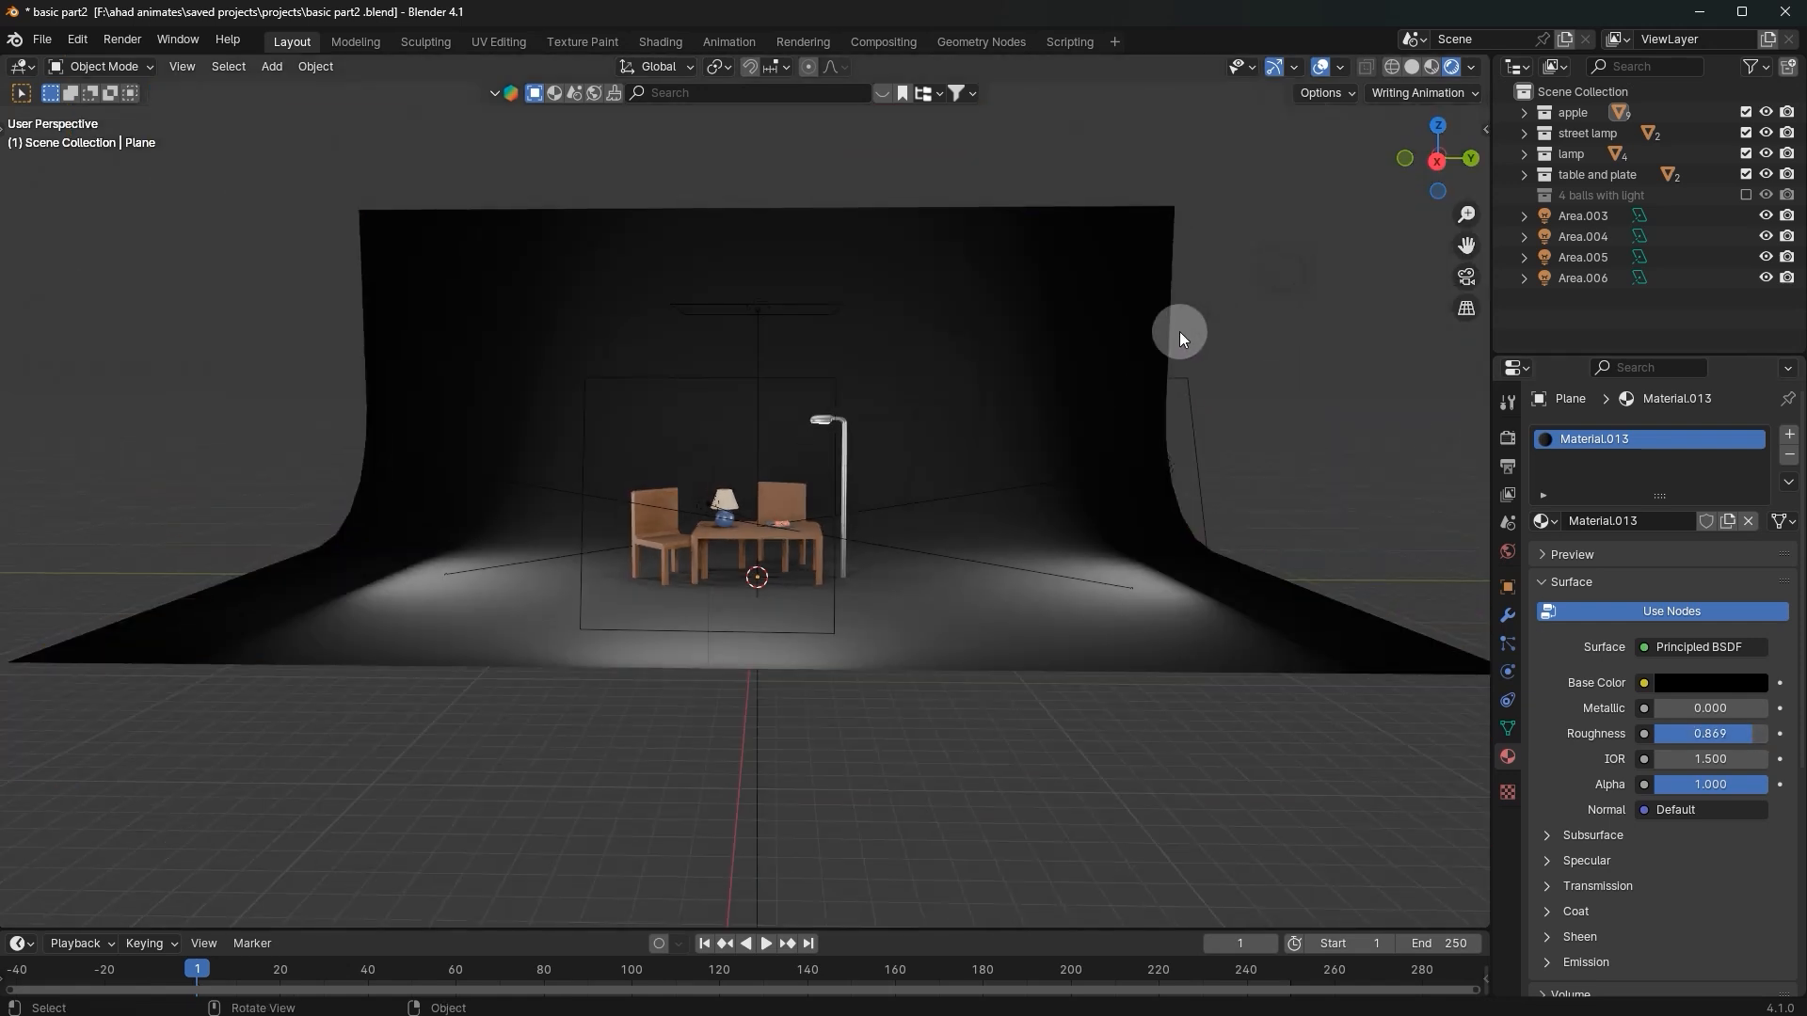
scroll(1120, 341, "up", 6)
middle_click_drag(1112, 342, 1127, 376)
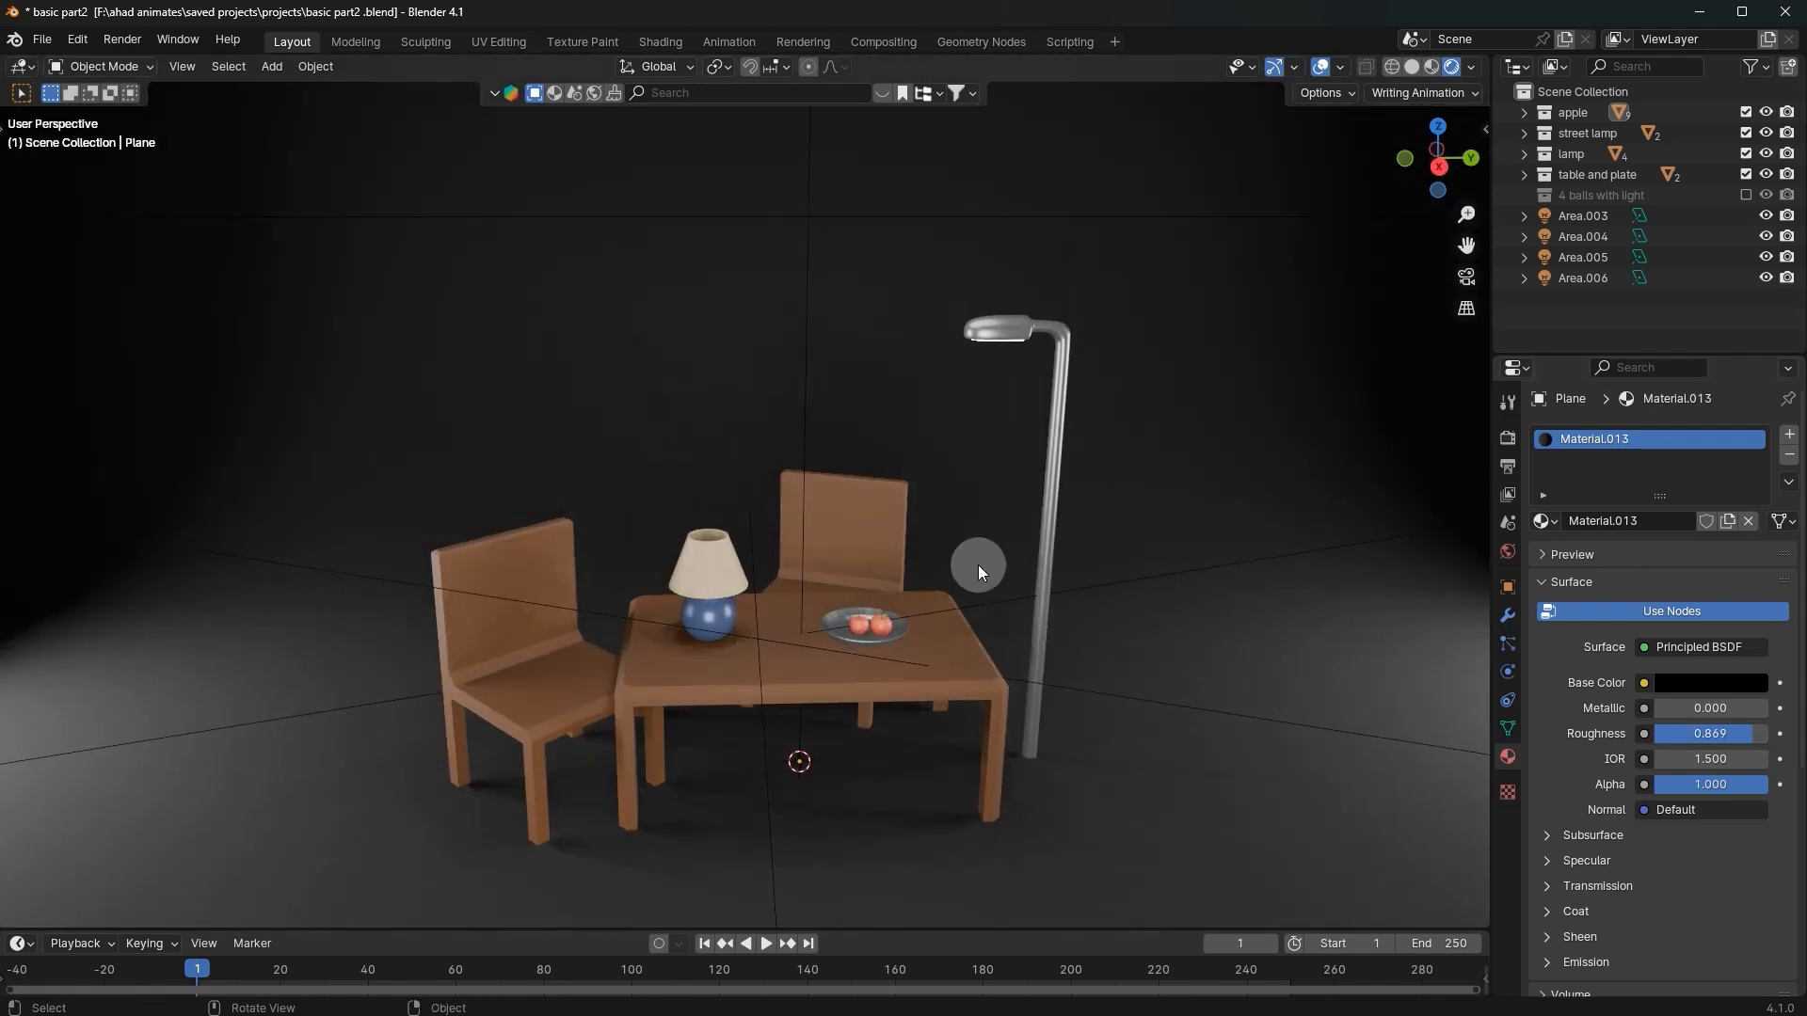
key("ctrl+s")
Step: Open the scene's render properties and review the EEVEE settings
scroll(596, 505, "down", 4)
scroll(739, 512, "up", 1)
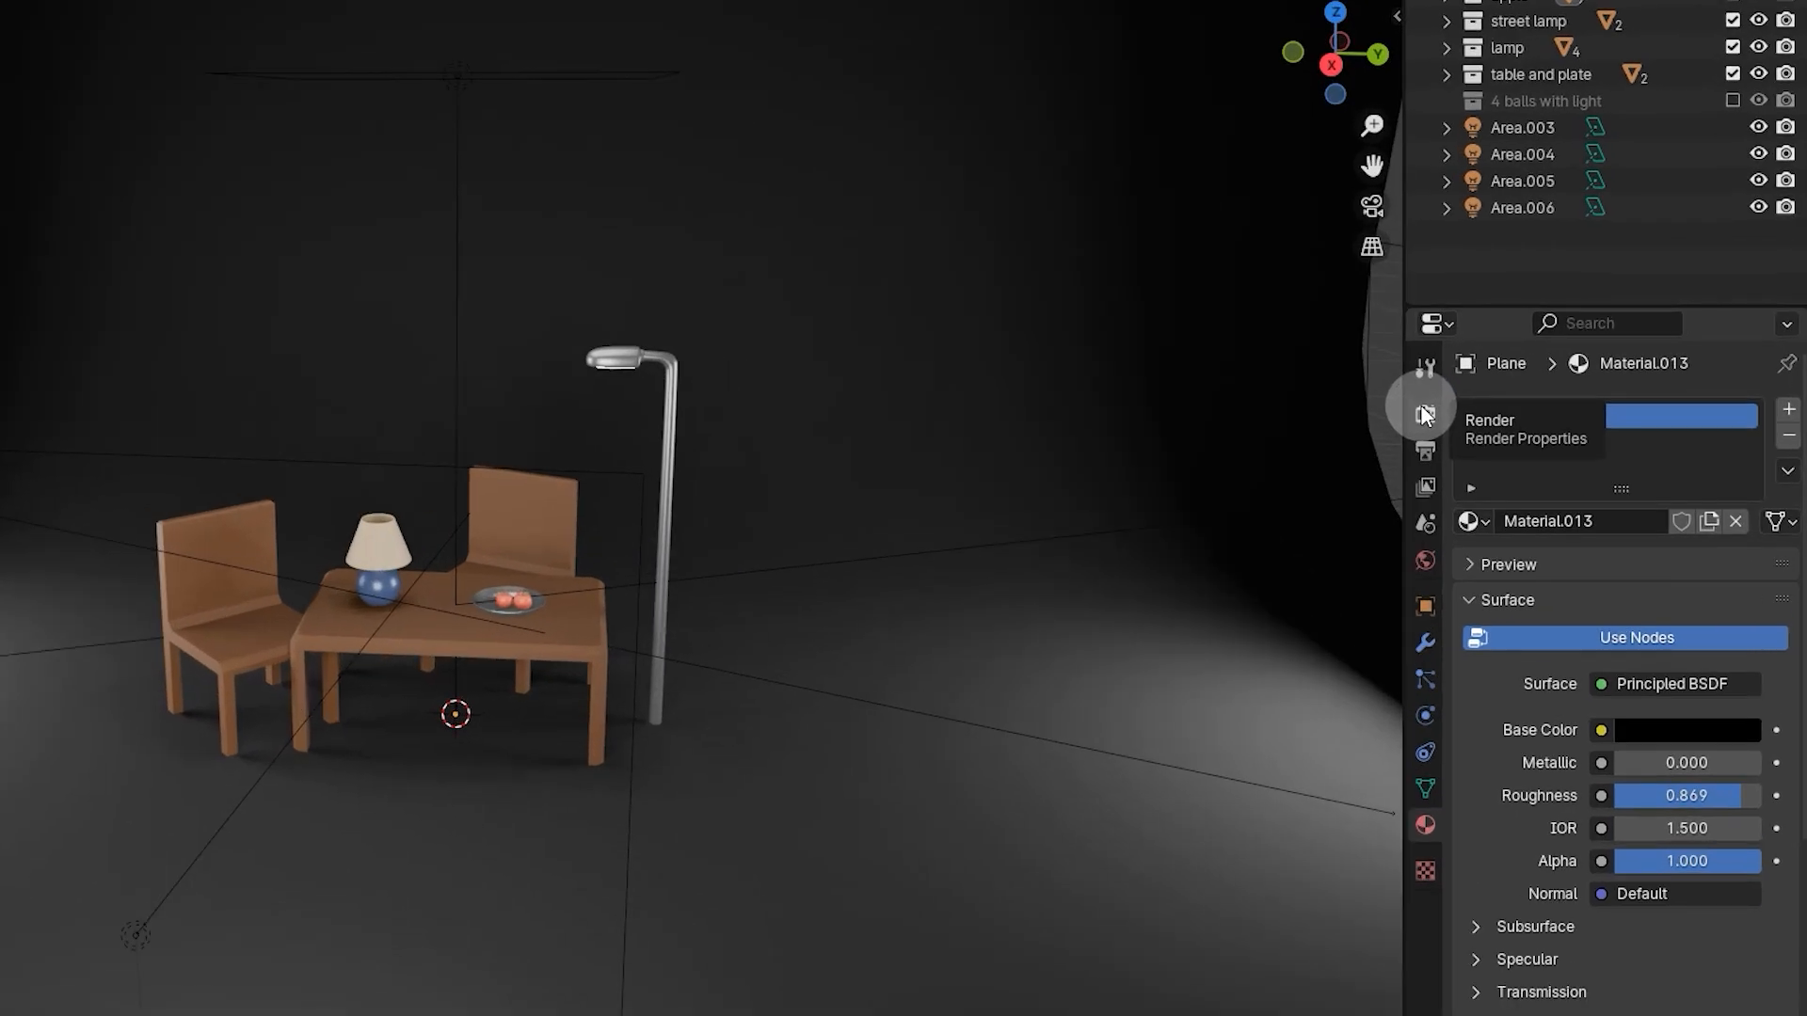
left_click(1508, 438)
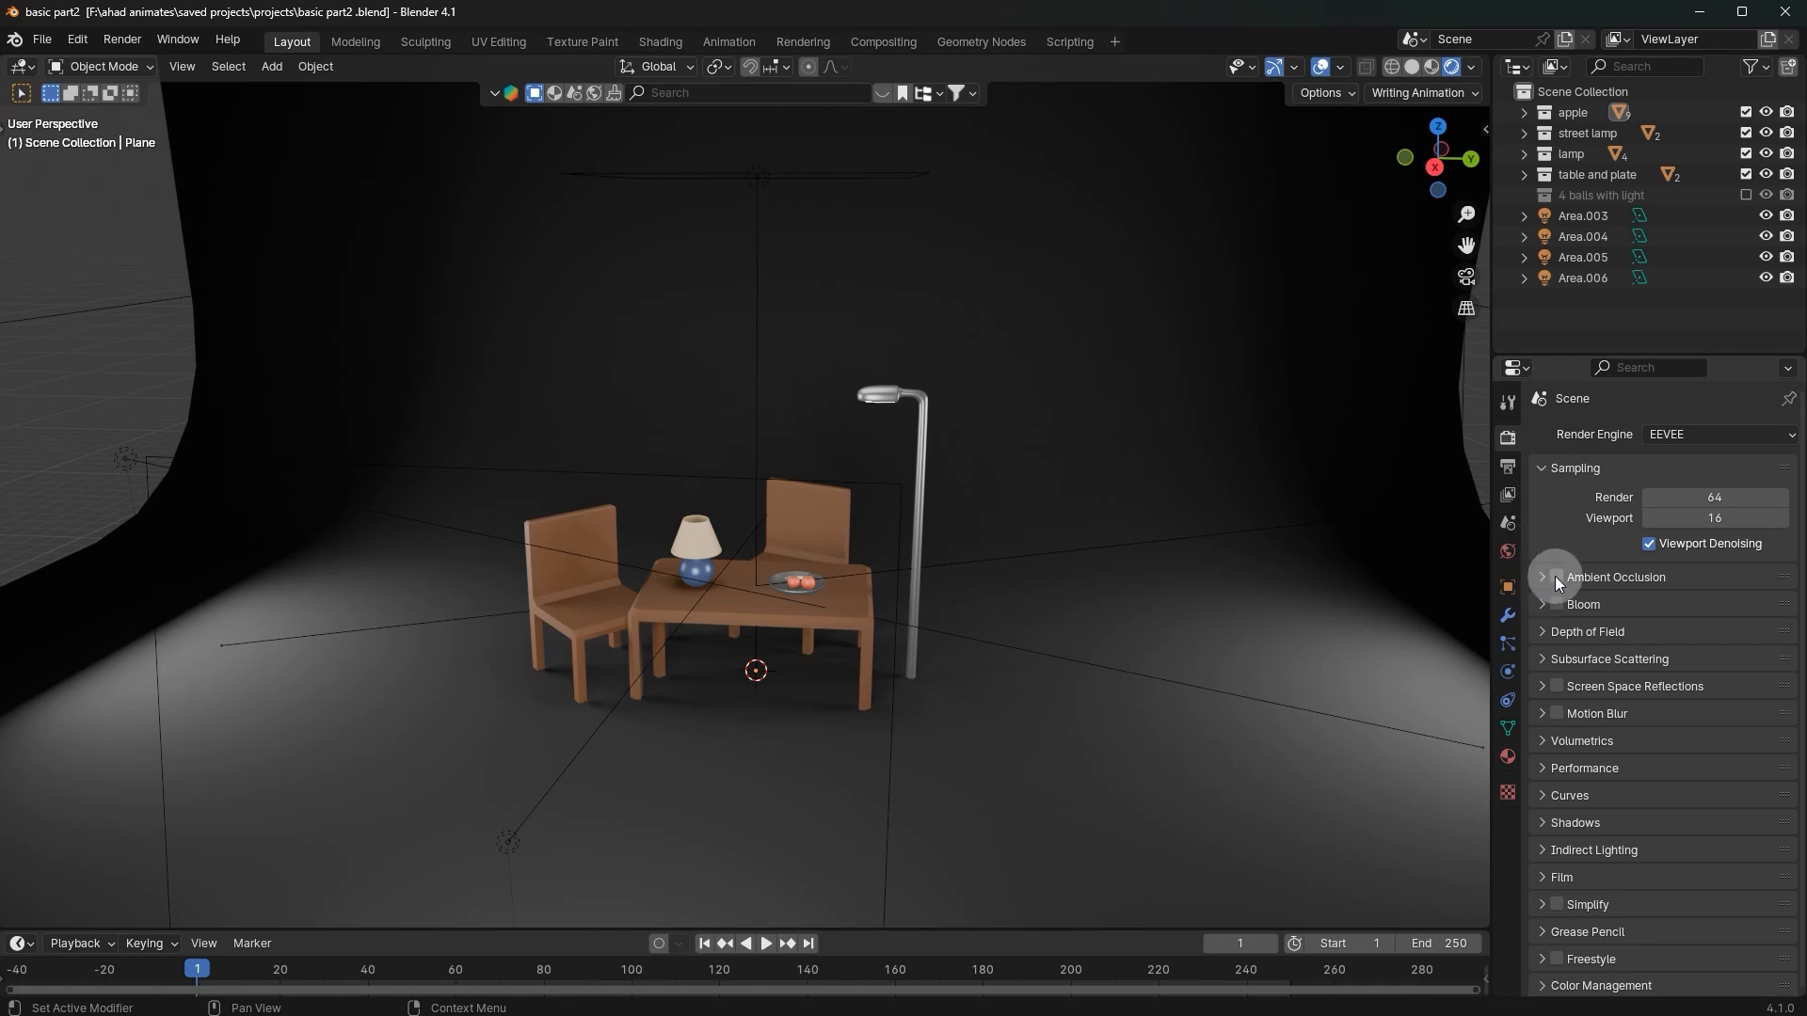
scroll(1574, 984, "down", 1)
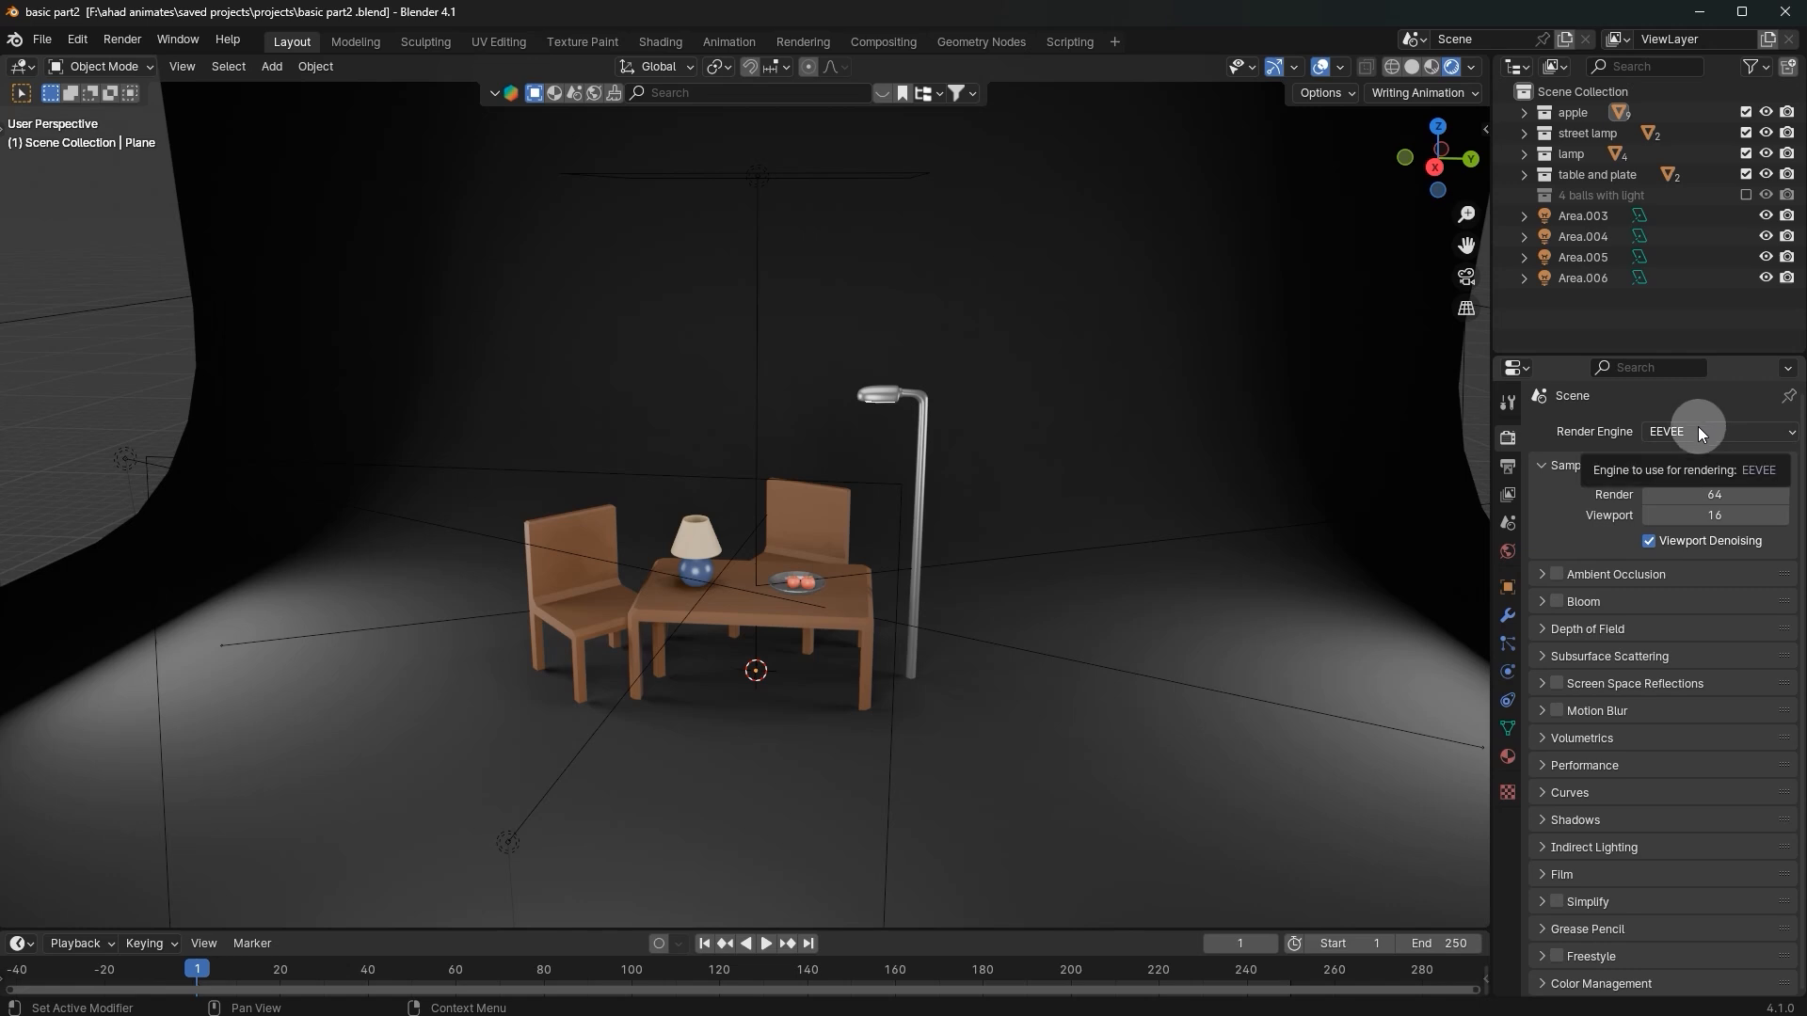
scroll(1139, 579, "up", 3)
middle_click_drag(1136, 580, 1152, 576)
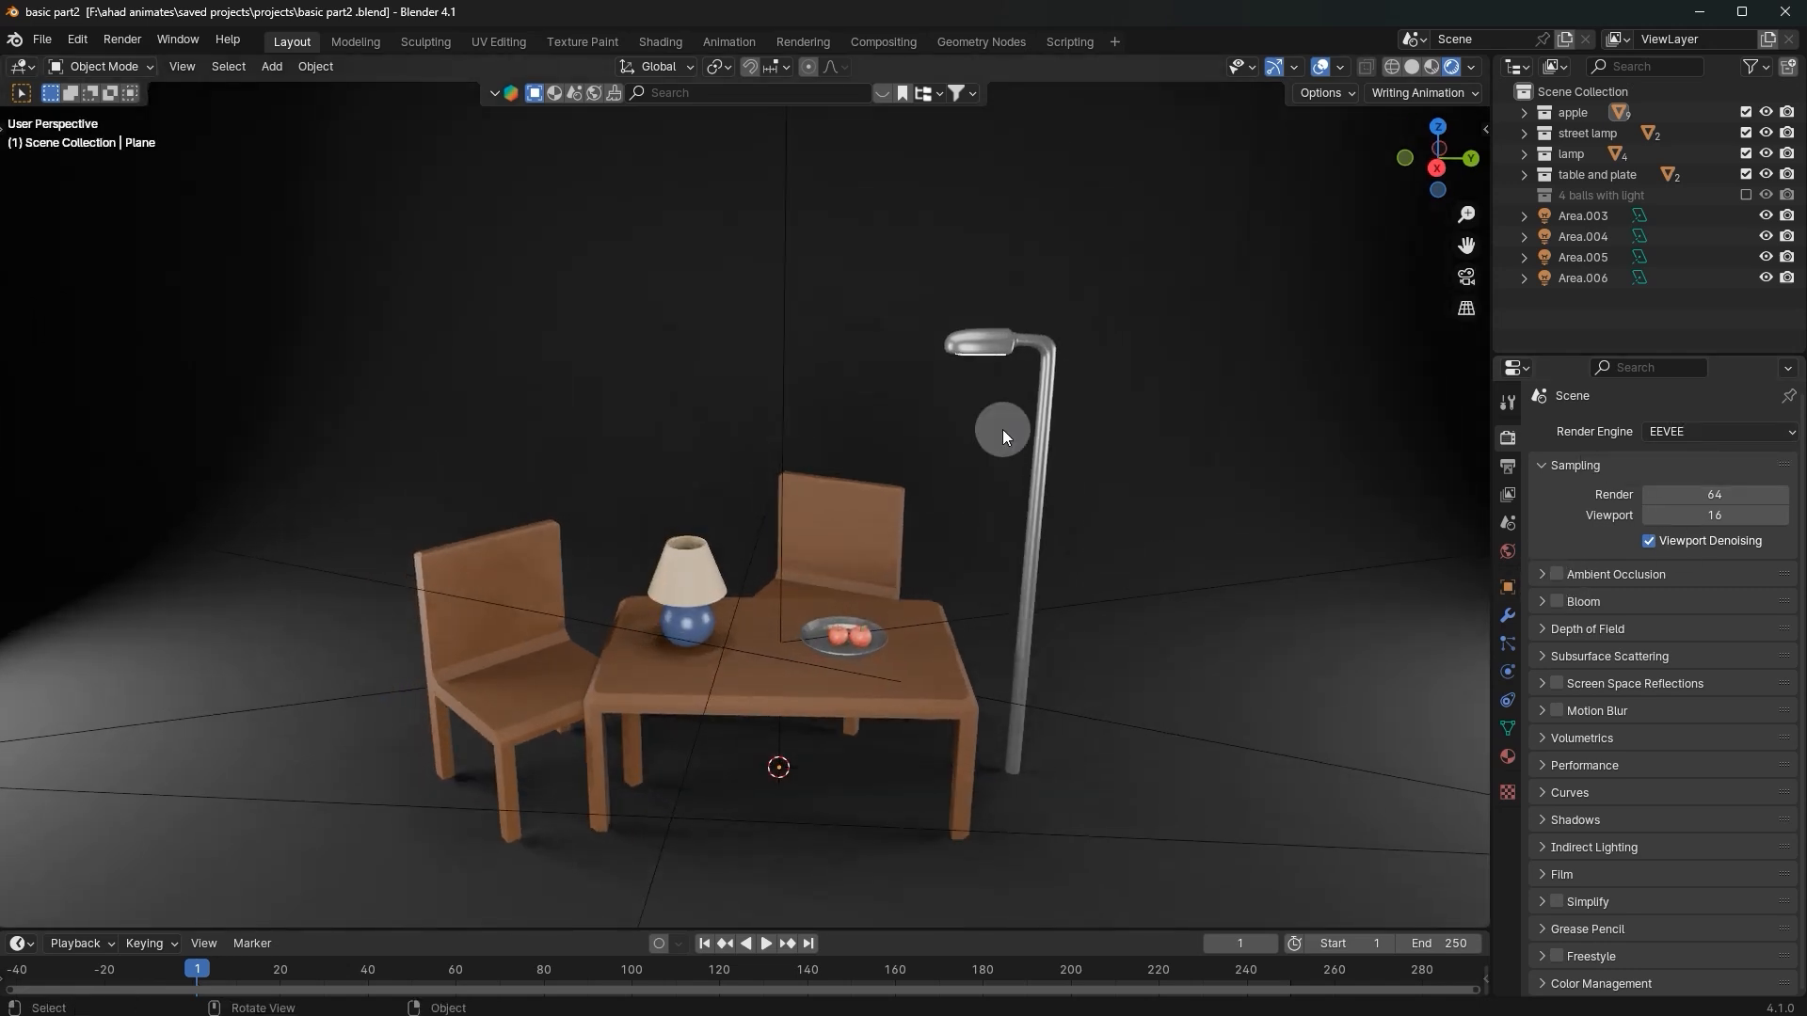
Step: Select the bulb sphere inside the table lamp and enable Bloom for the scene
scroll(988, 376, "up", 2)
left_click(1007, 243)
scroll(875, 414, "up", 3)
middle_click_drag(817, 507, 655, 639)
left_click(609, 834)
scroll(655, 640, "down", 4)
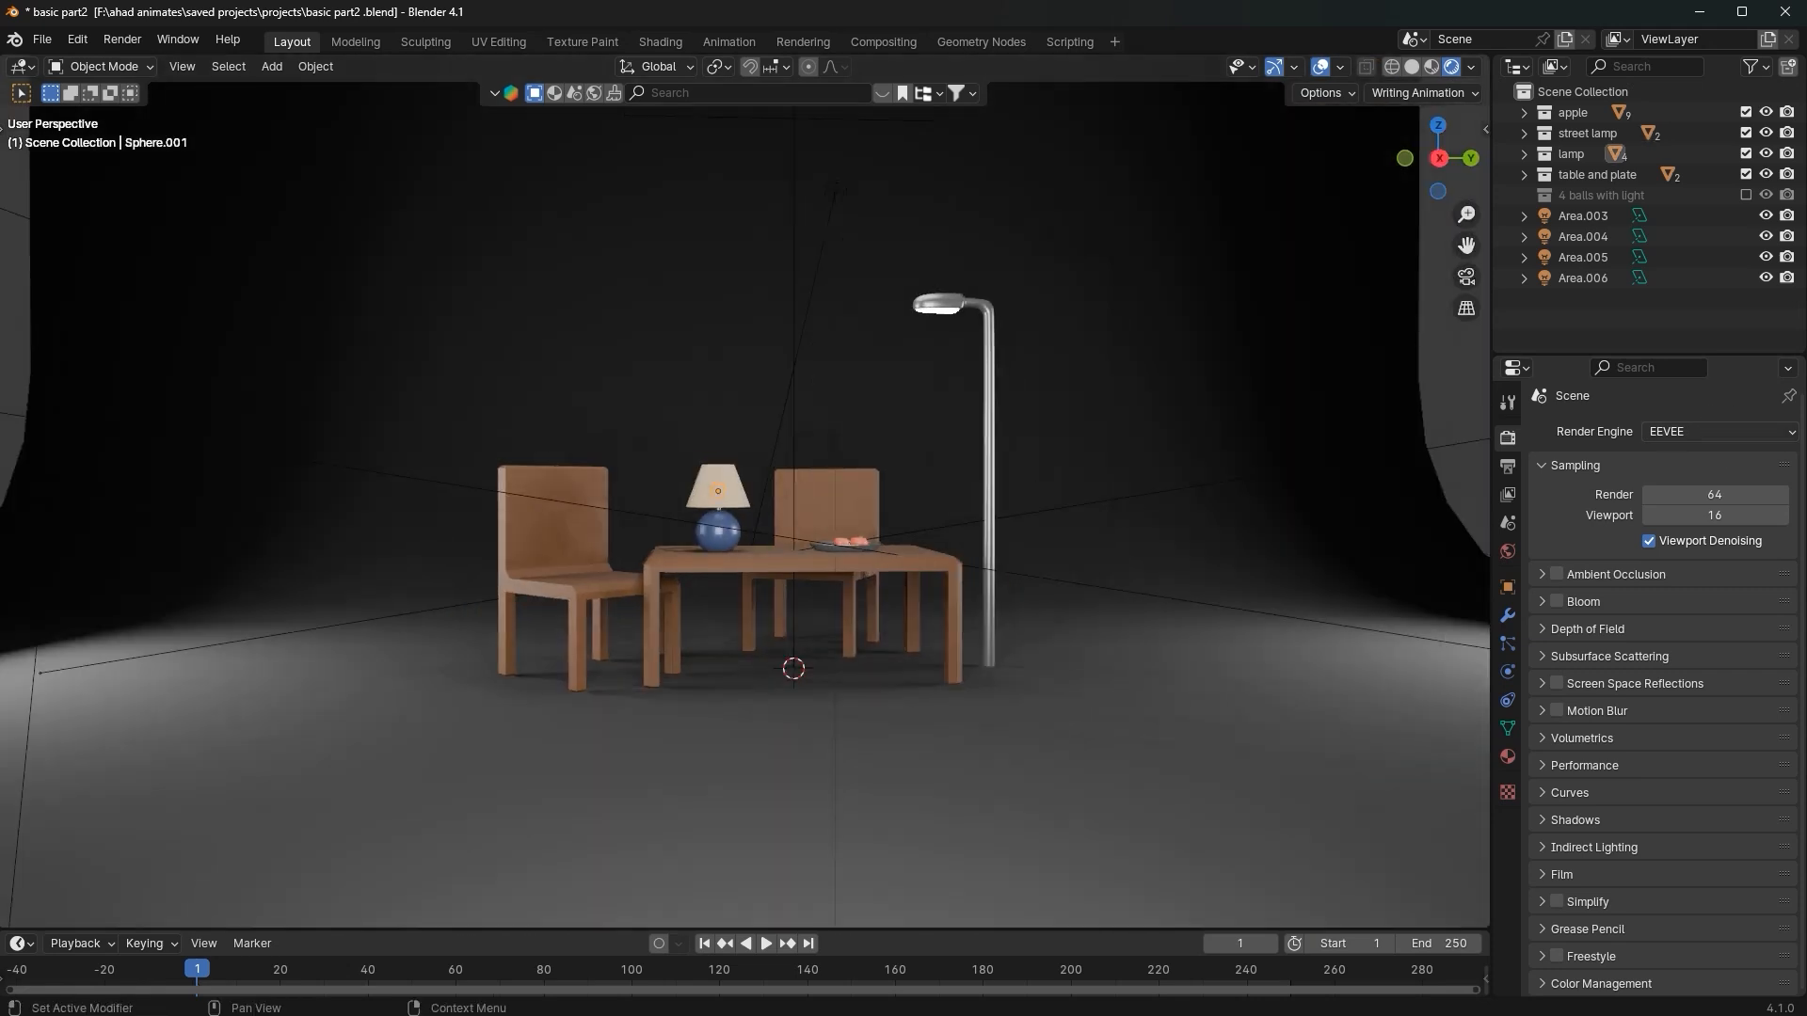
left_click(1555, 601)
Step: Examine the glow of the street lamp and table lamp, comparing the scene with Bloom off and on
scroll(979, 280, "up", 2)
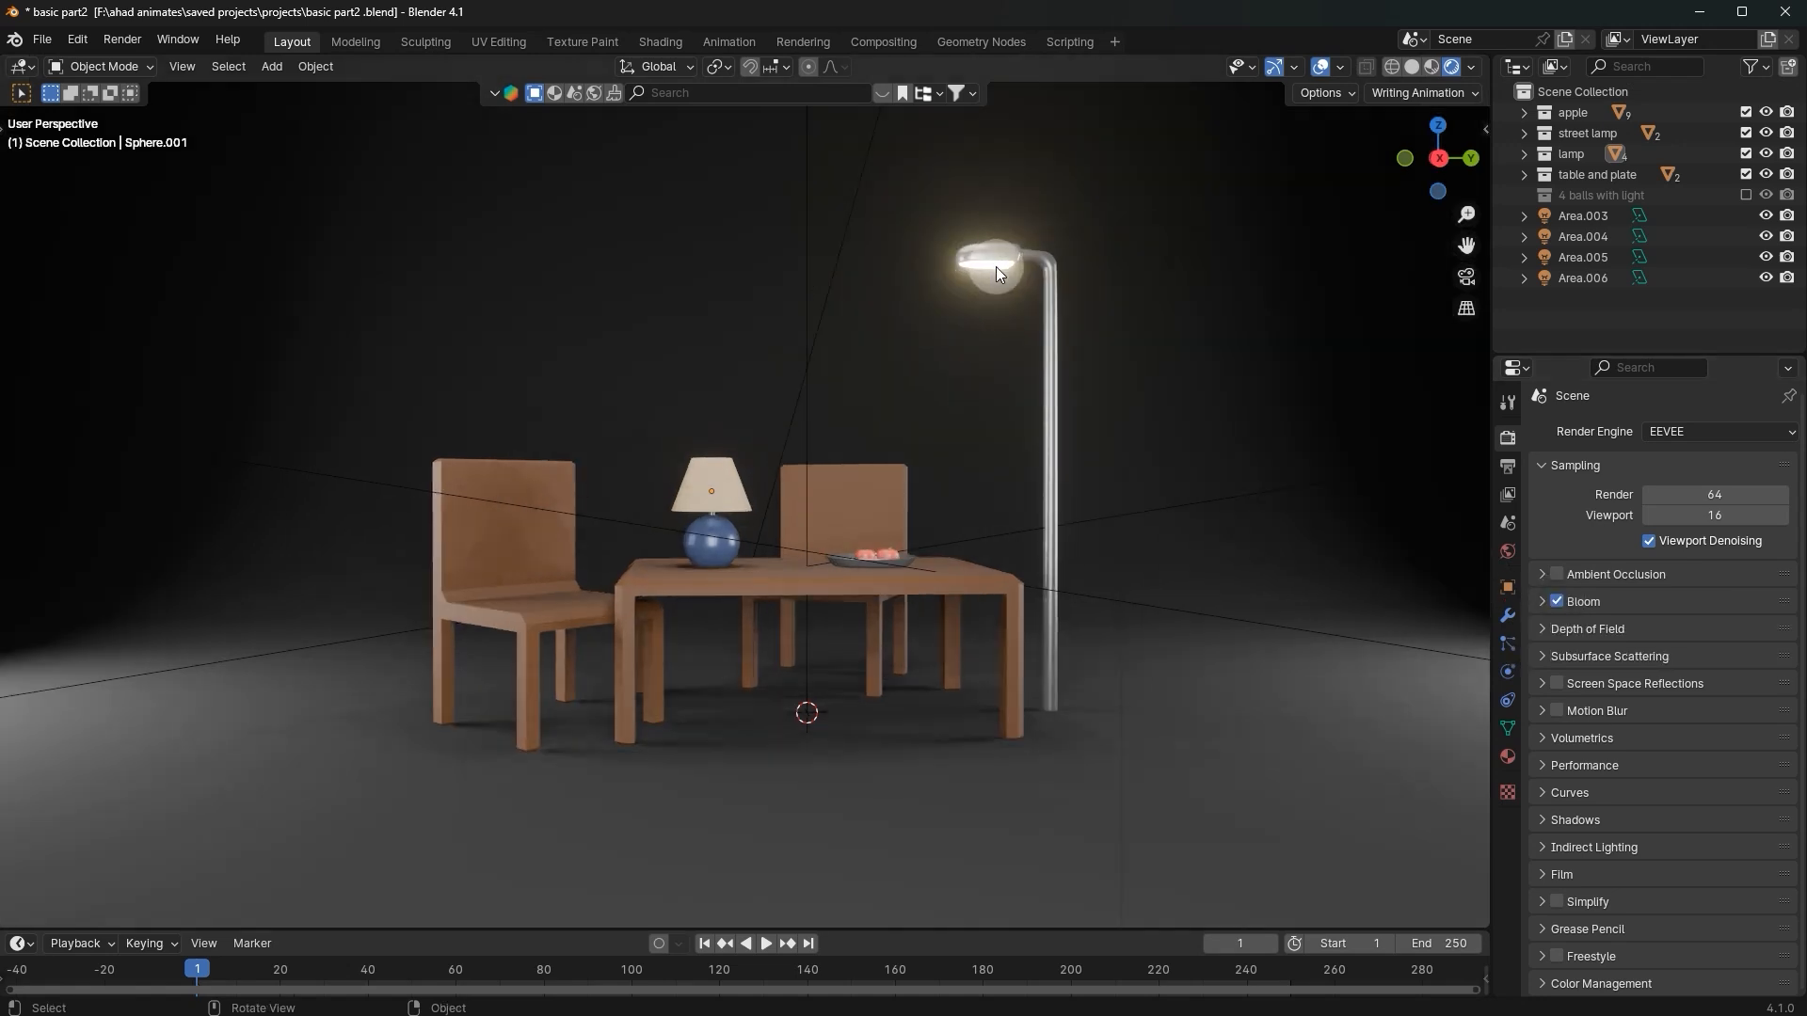
middle_click_drag(1020, 273, 821, 734)
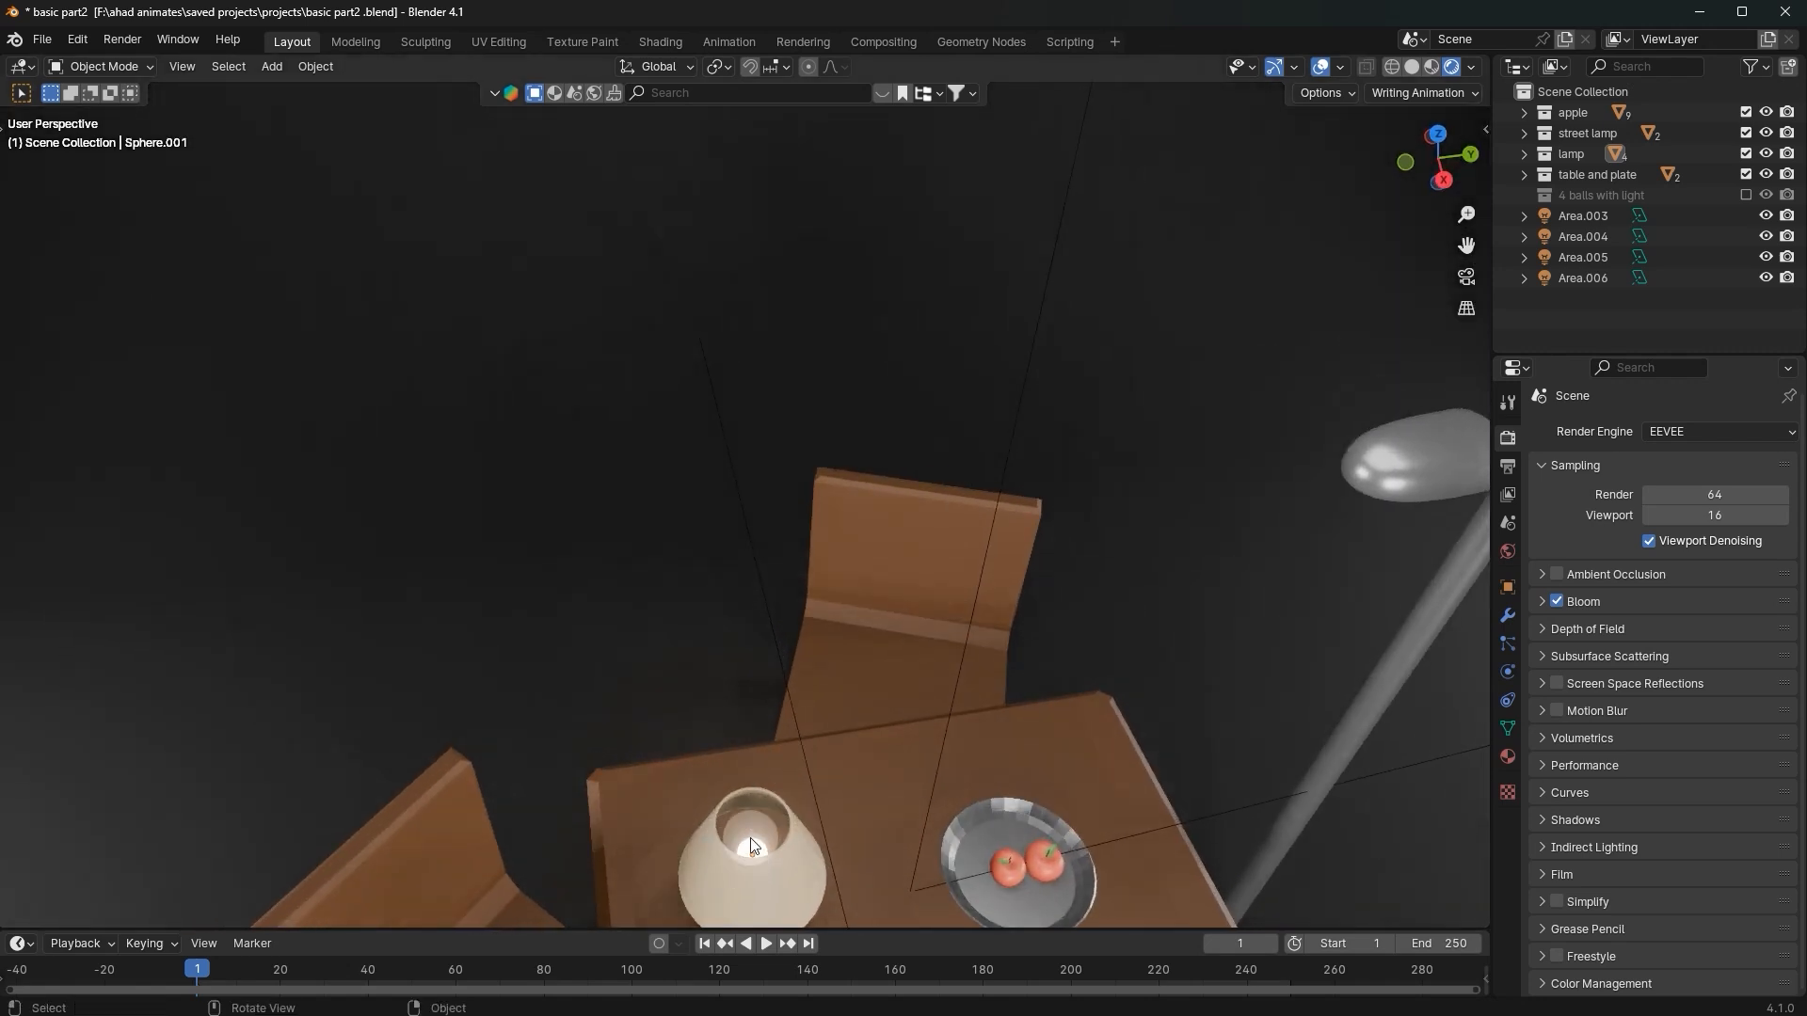
middle_click_drag(751, 845, 759, 568)
scroll(760, 568, "down", 4)
scroll(918, 318, "up", 1)
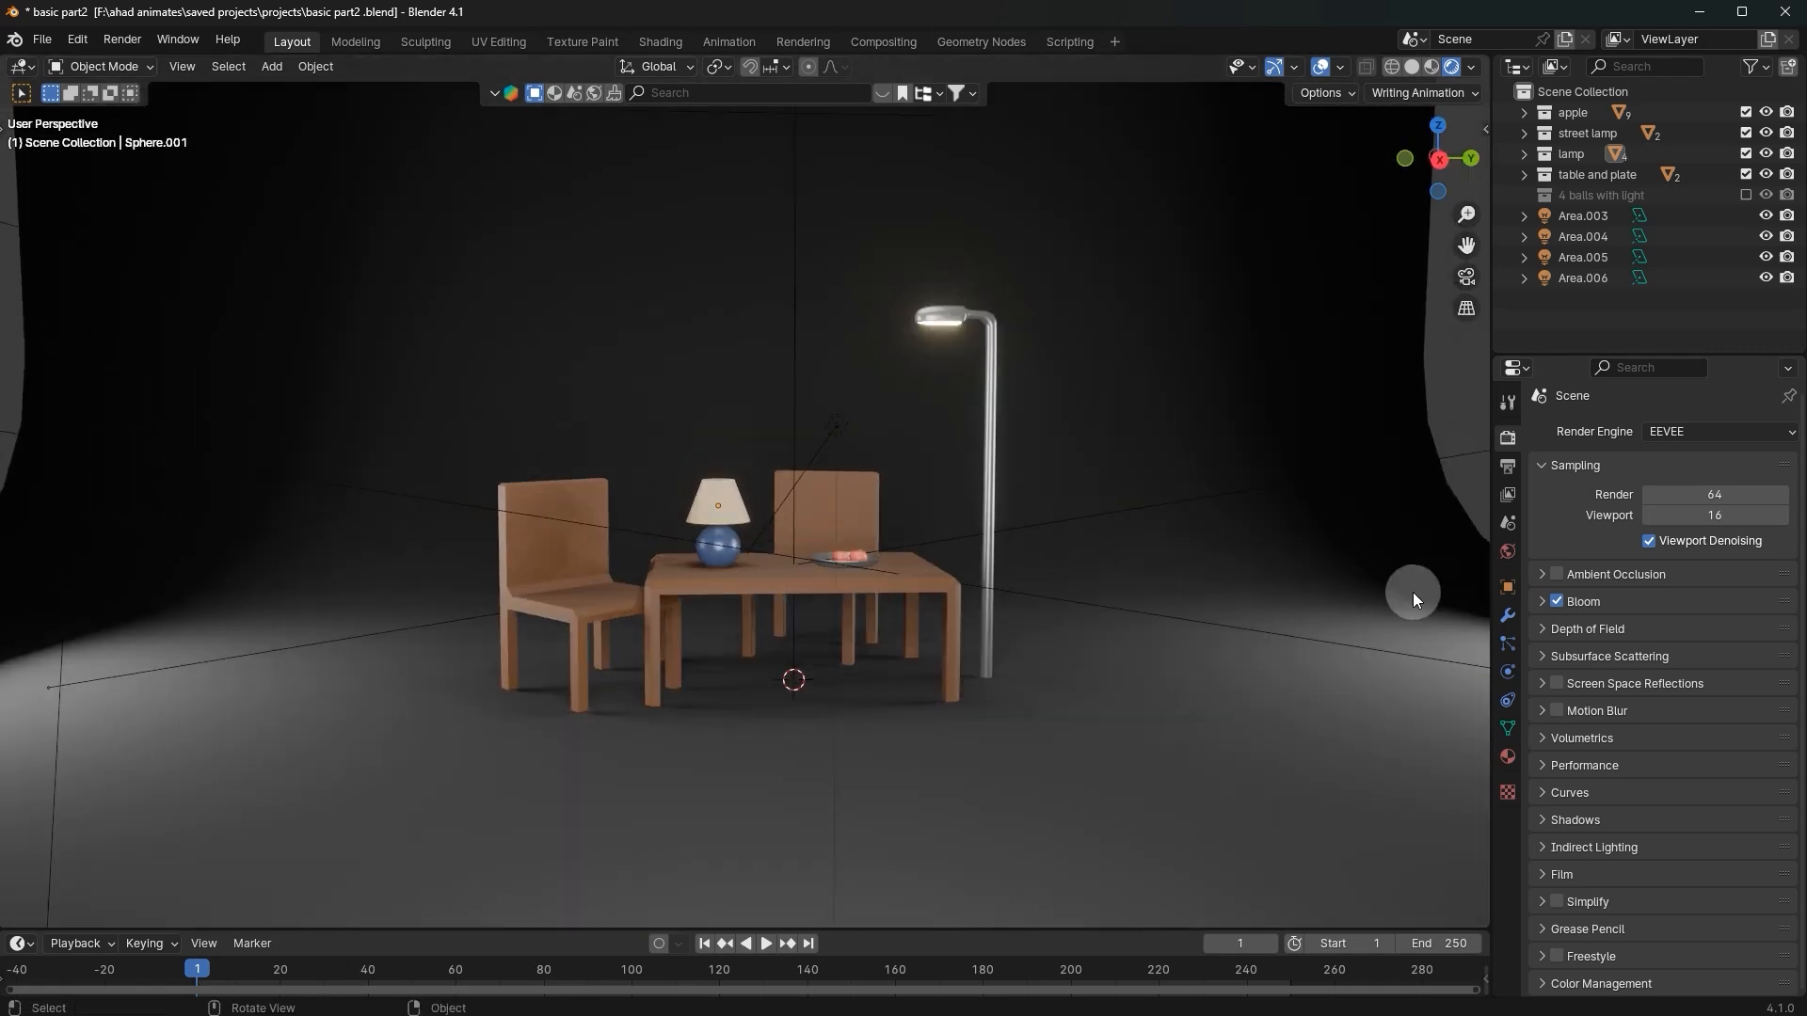
left_click(1557, 601)
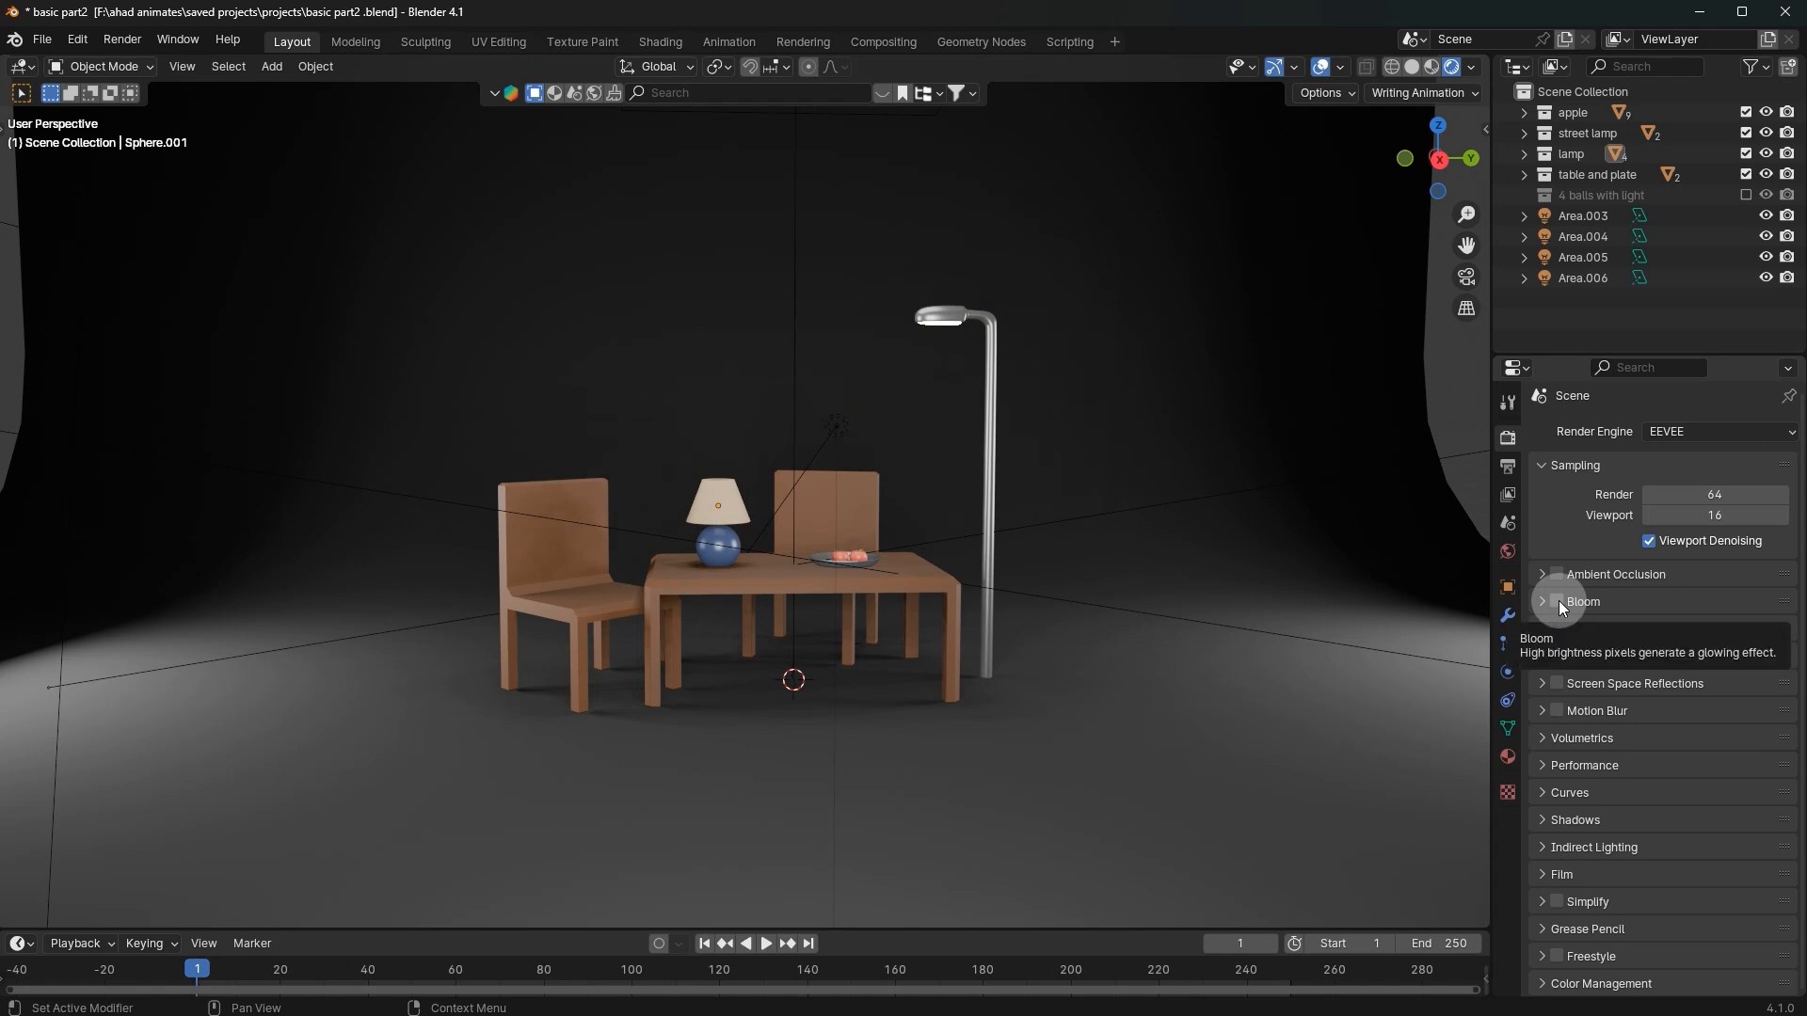
left_click(1557, 601)
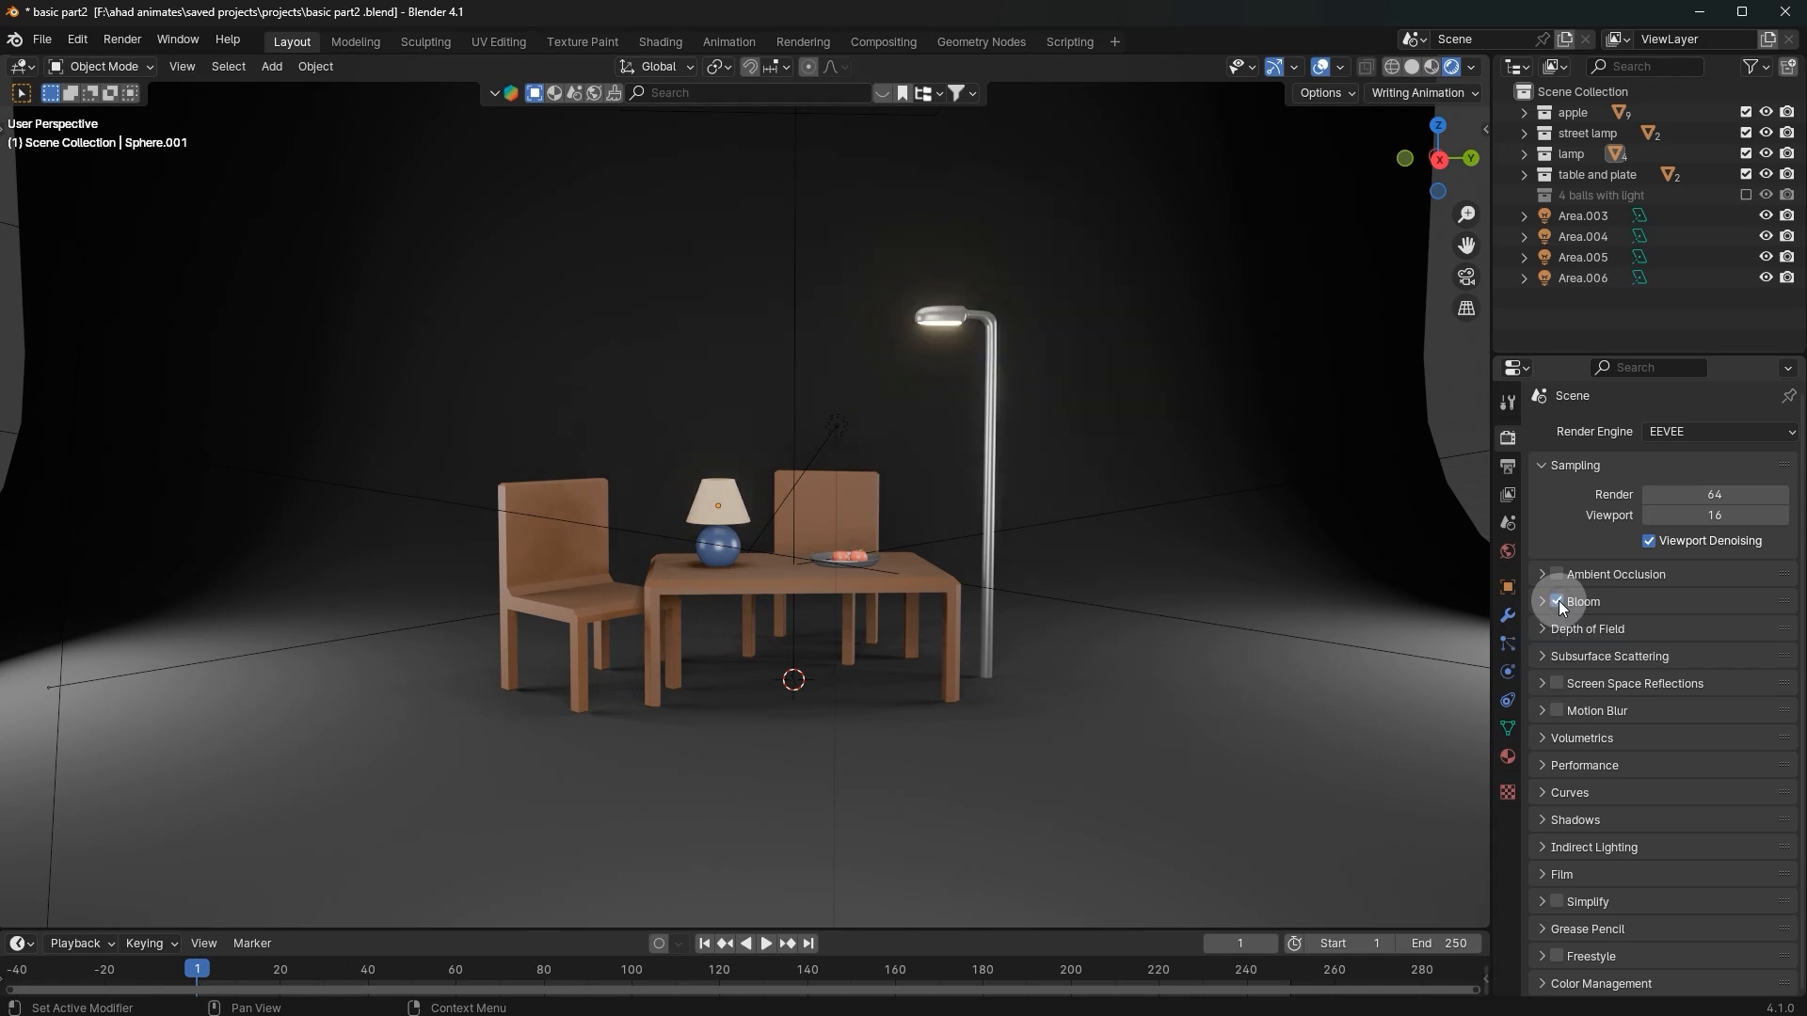
Step: Try a different value in the Bloom settings and undo the change, keeping Bloom enabled
left_click(1540, 602)
left_click_drag(1694, 623, 1674, 653)
key("ctrl+z")
key("ctrl+z")
left_click(1570, 603)
left_click(1564, 600)
left_click(1545, 601)
Step: Enable Ambient Occlusion for the scene, comparing the tabletop and chairs with it on and off
scroll(1204, 512, "up", 2)
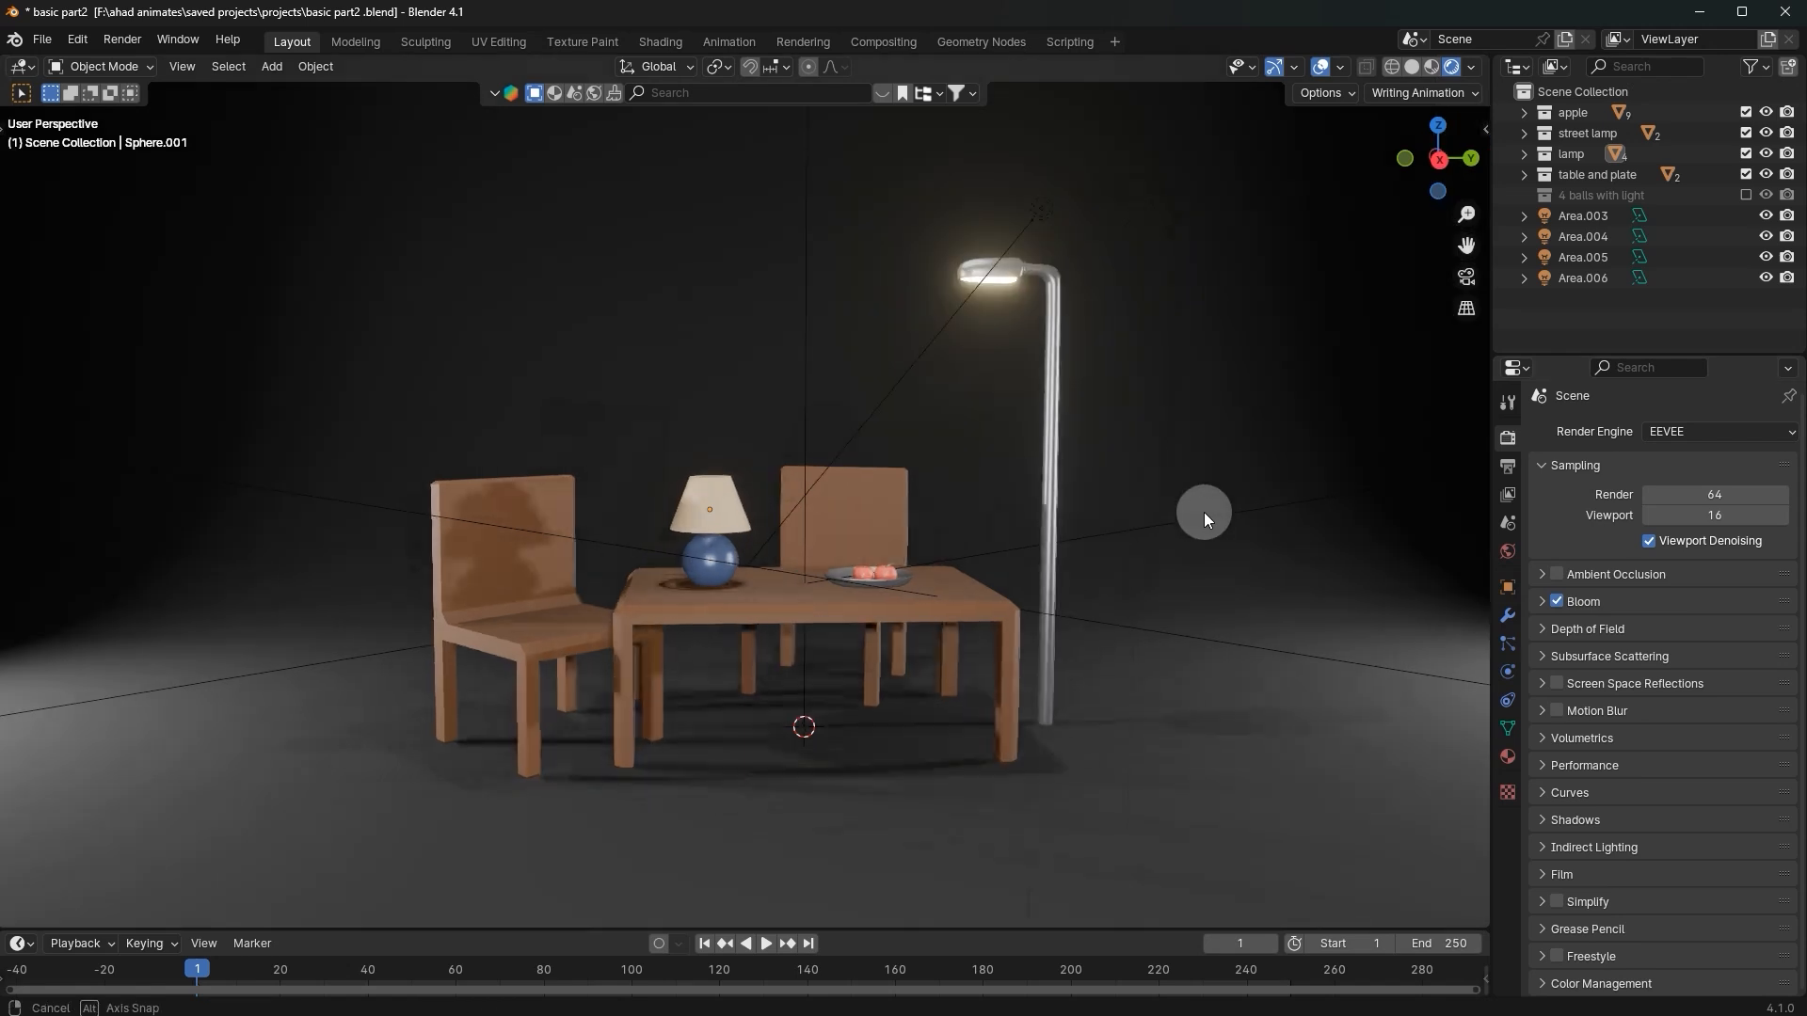
middle_click_drag(1204, 512, 1274, 542)
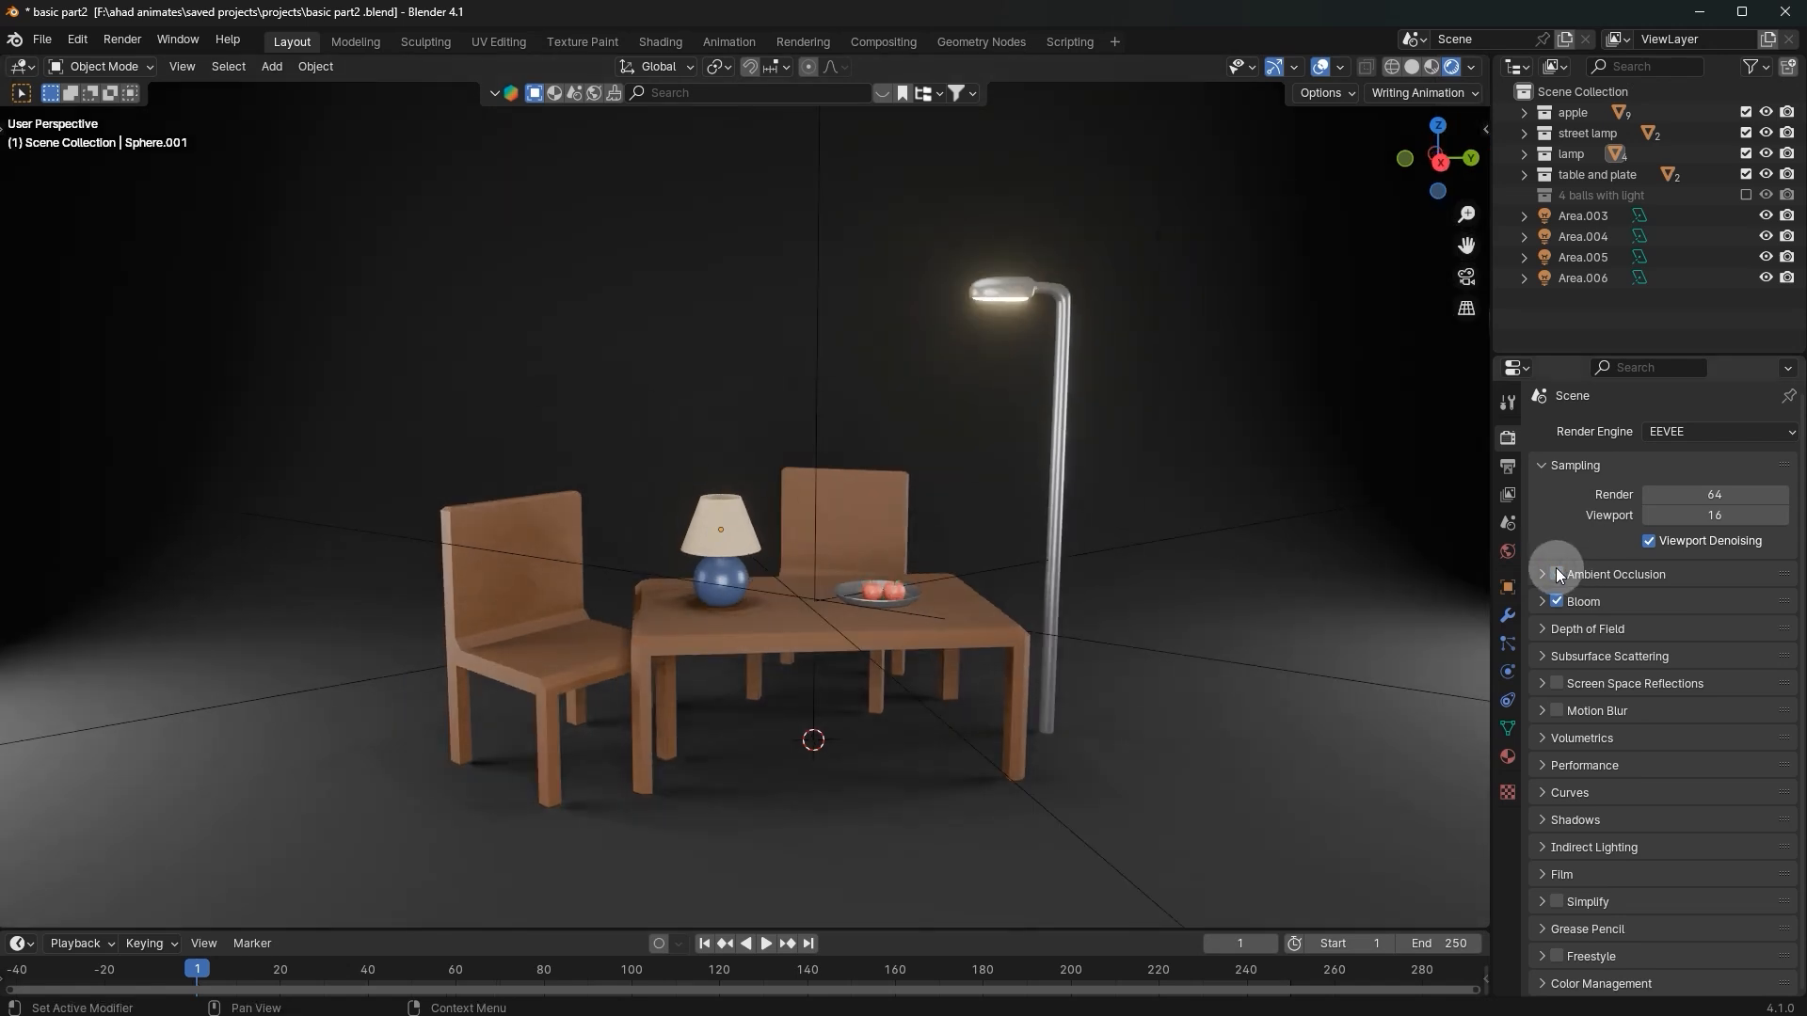
scroll(1178, 658, "up", 3)
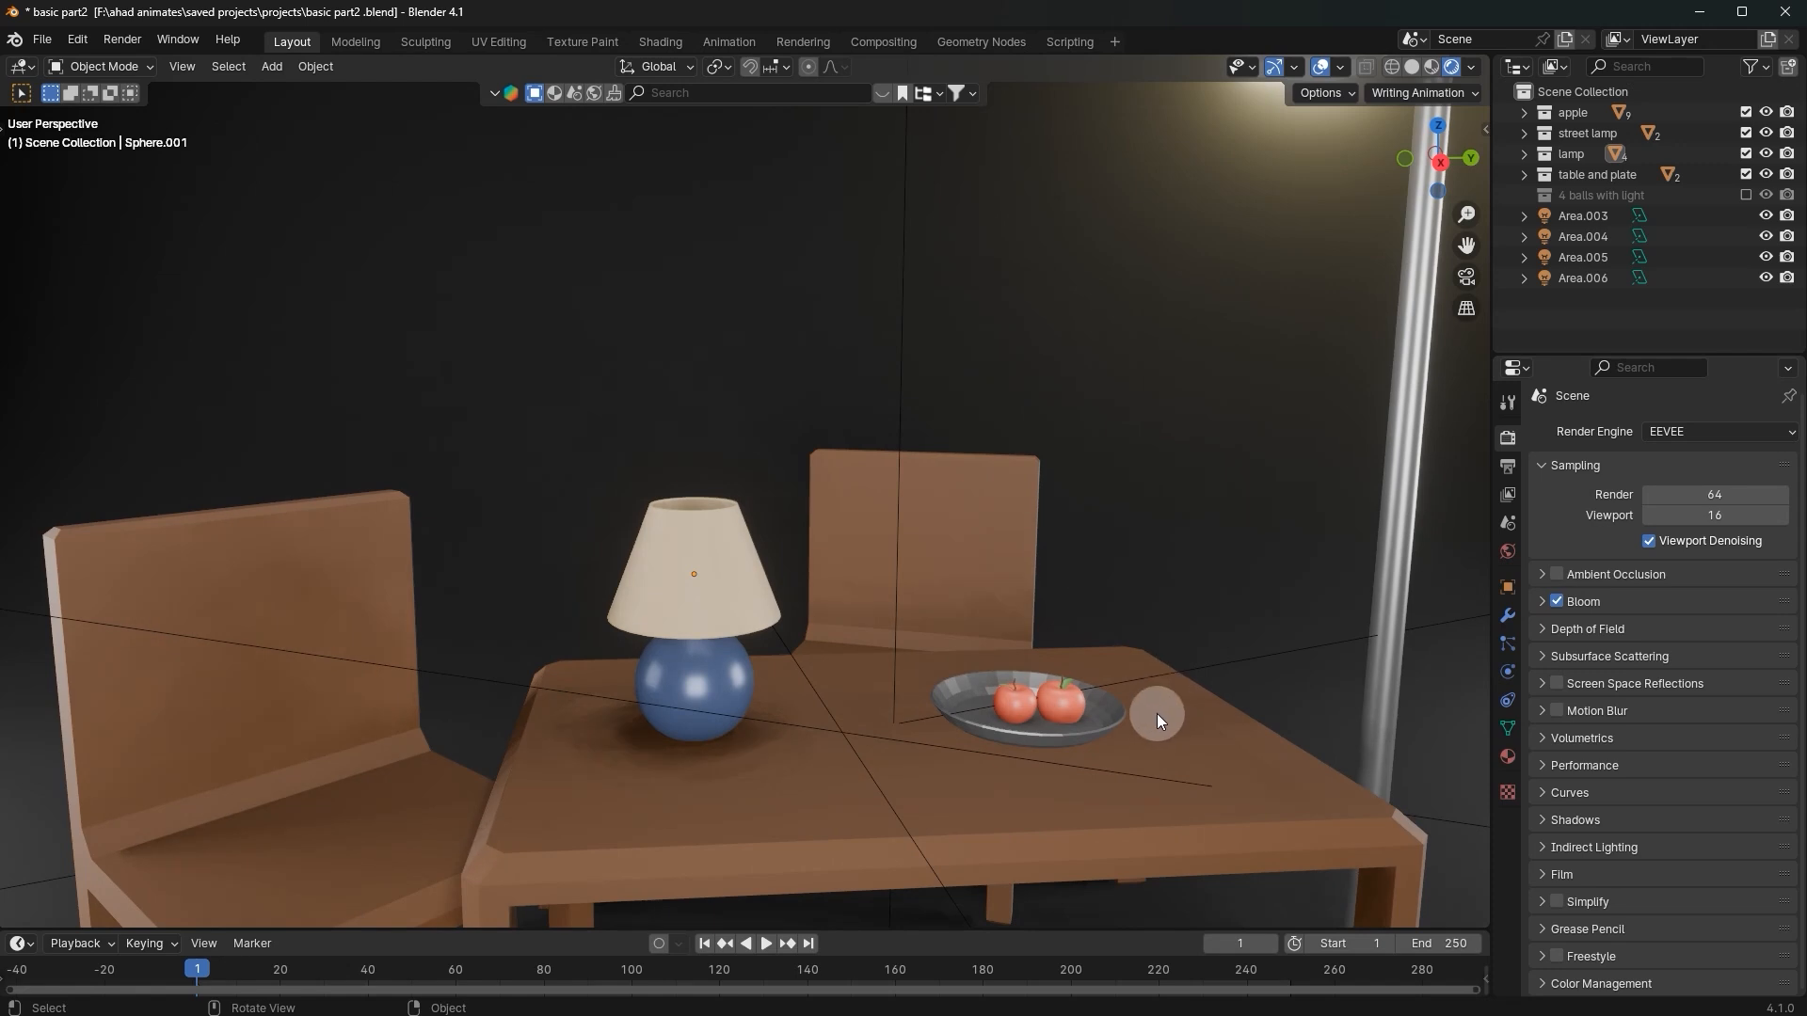
scroll(1156, 713, "down", 3)
scroll(1144, 708, "up", 3)
middle_click_drag(1148, 713, 1160, 756)
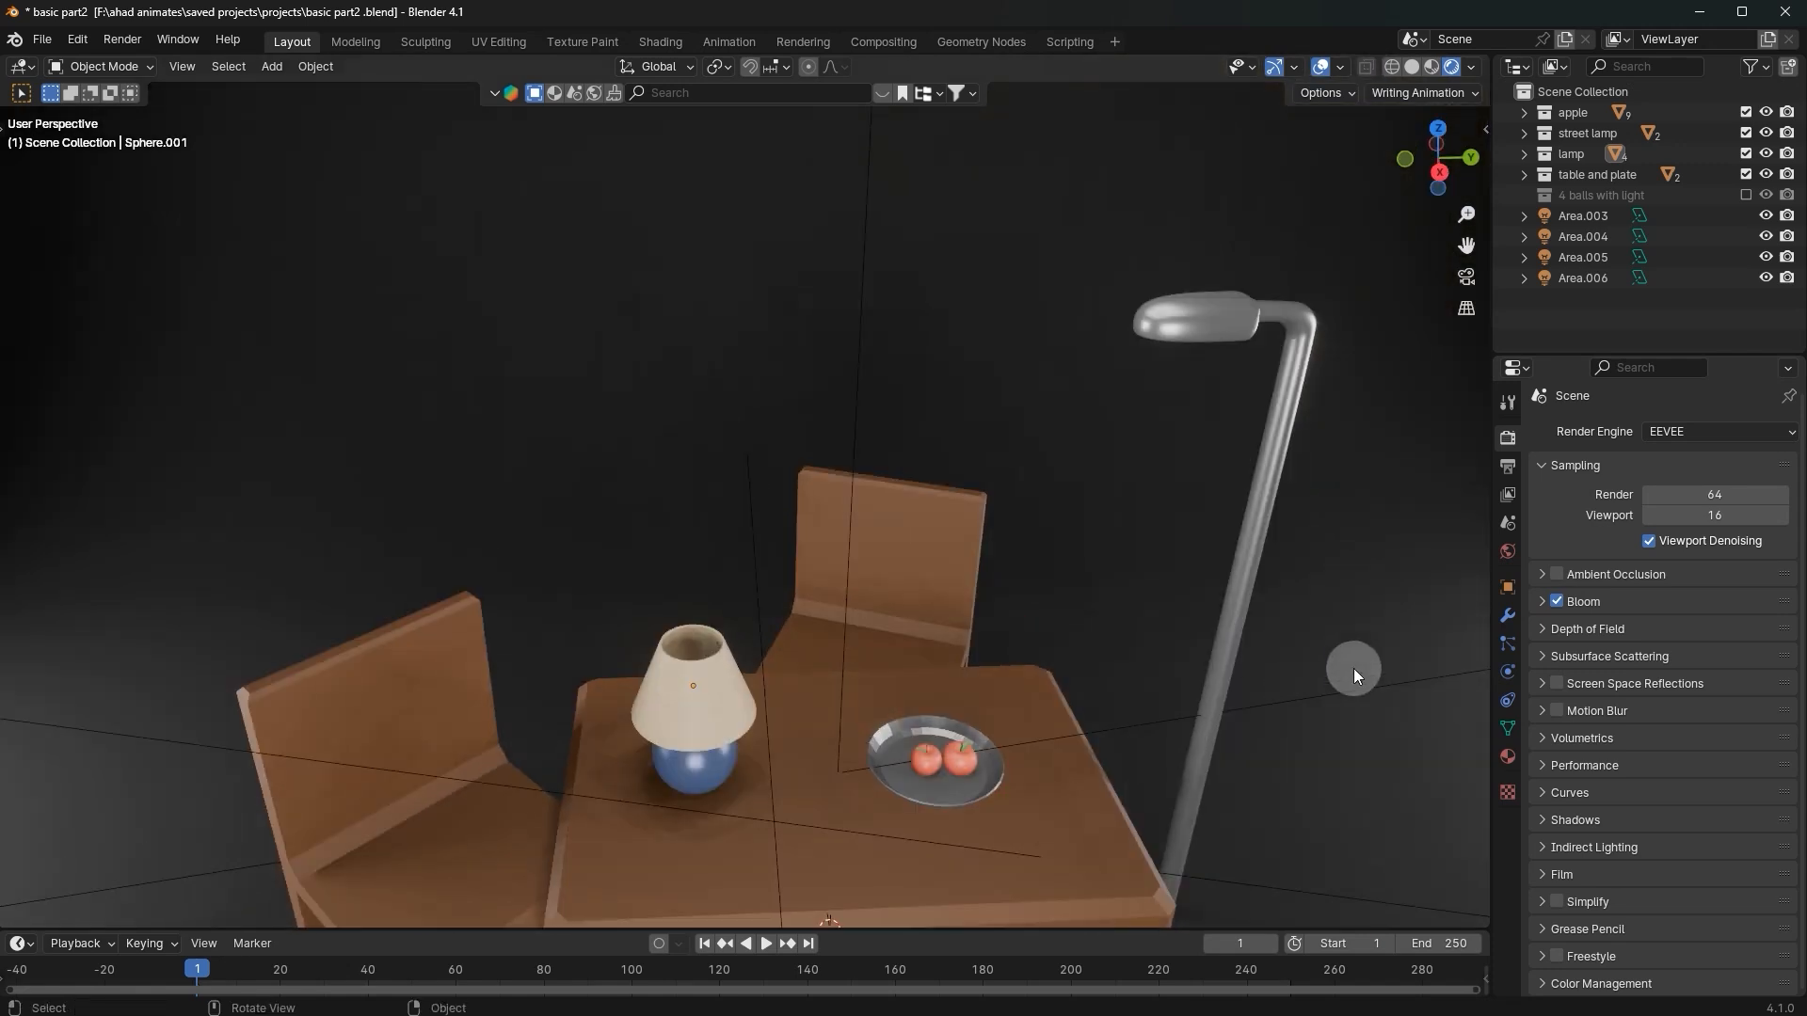
left_click(1555, 574)
left_click(1555, 571)
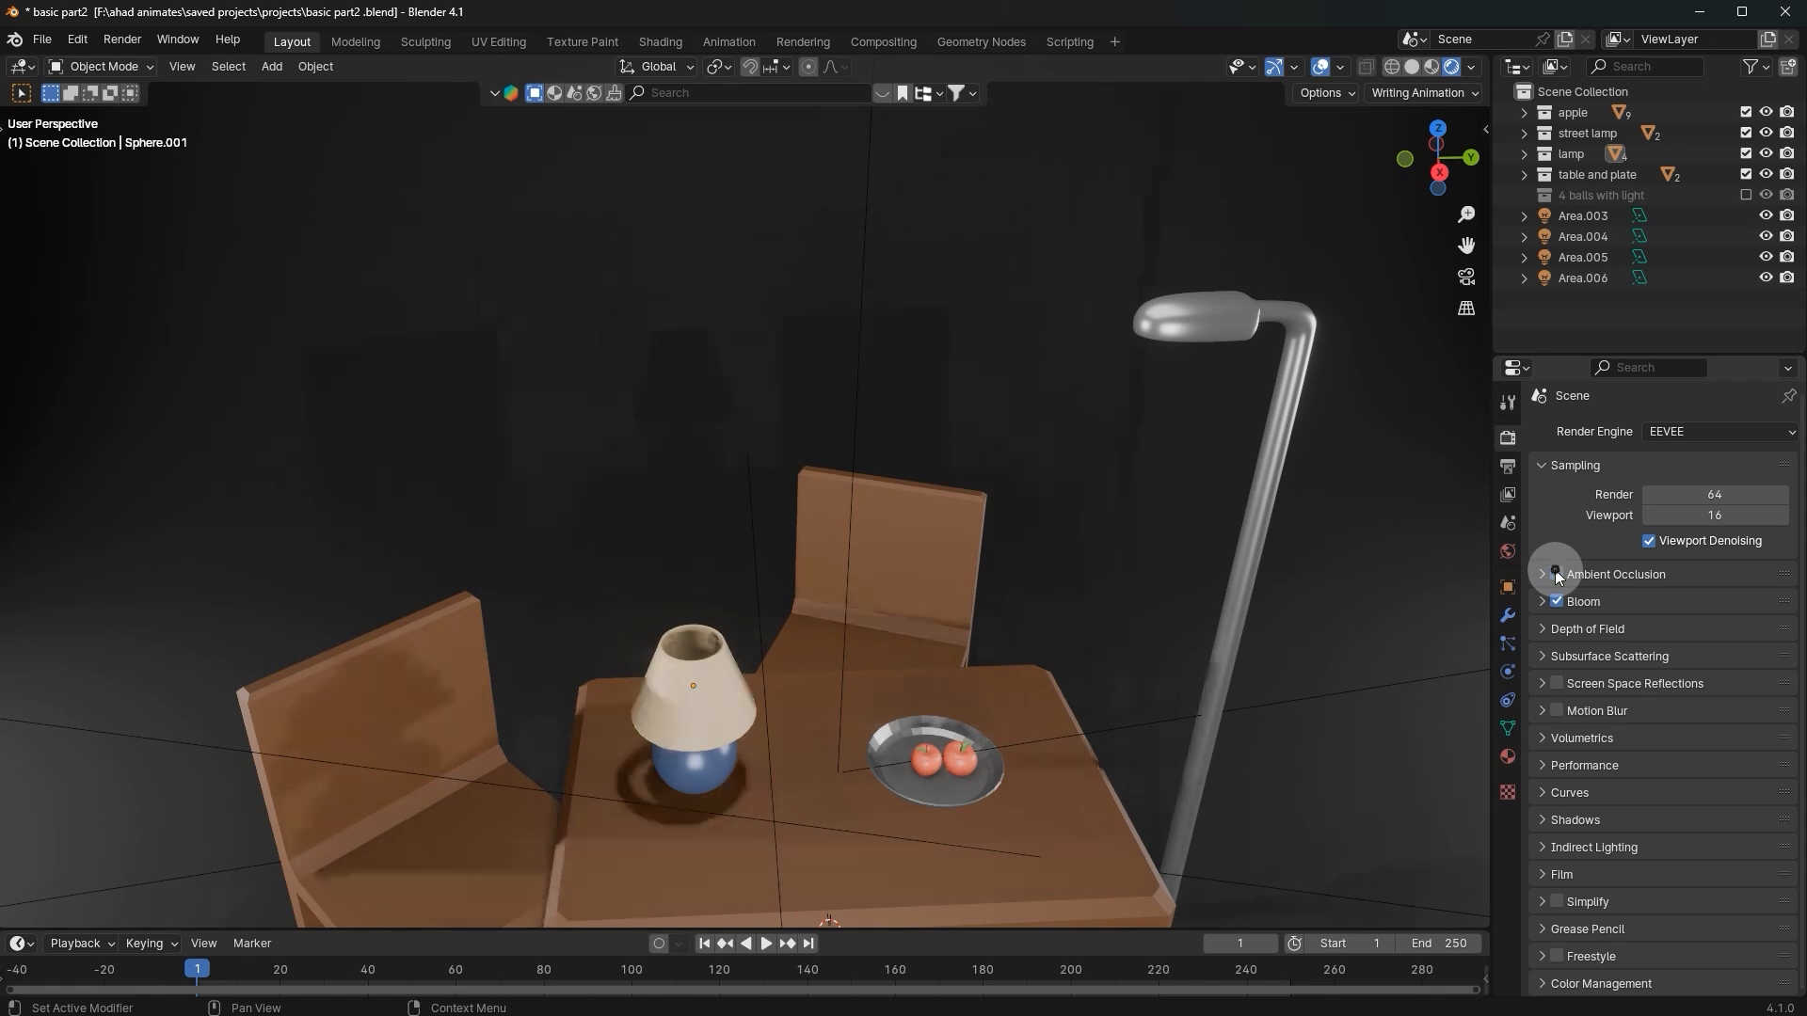
left_click(1555, 571)
Step: Enable Screen Space Reflections for the scene, comparing the furniture with the option on and off
scroll(1184, 620, "down", 1)
middle_click_drag(1184, 621, 1208, 602)
left_click(1558, 687)
left_click(1558, 687)
left_click(1558, 686)
left_click(1559, 687)
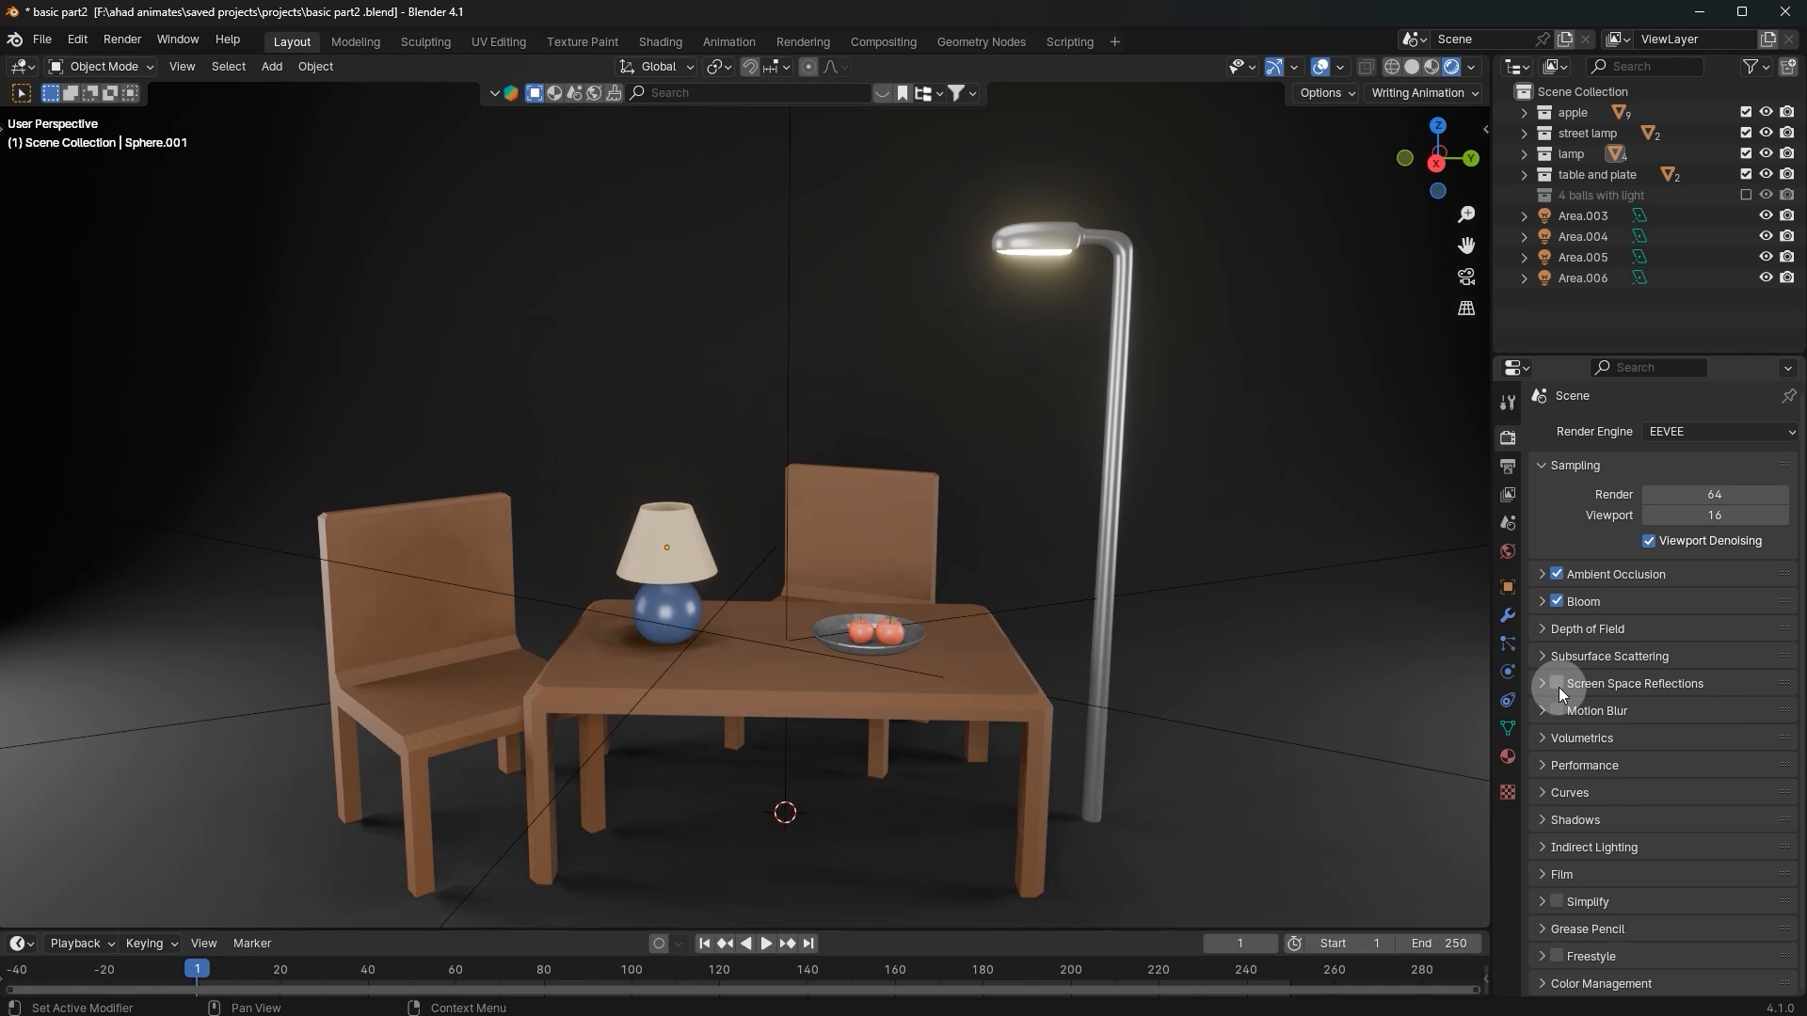
left_click(1557, 684)
left_click(1557, 685)
left_click(1558, 684)
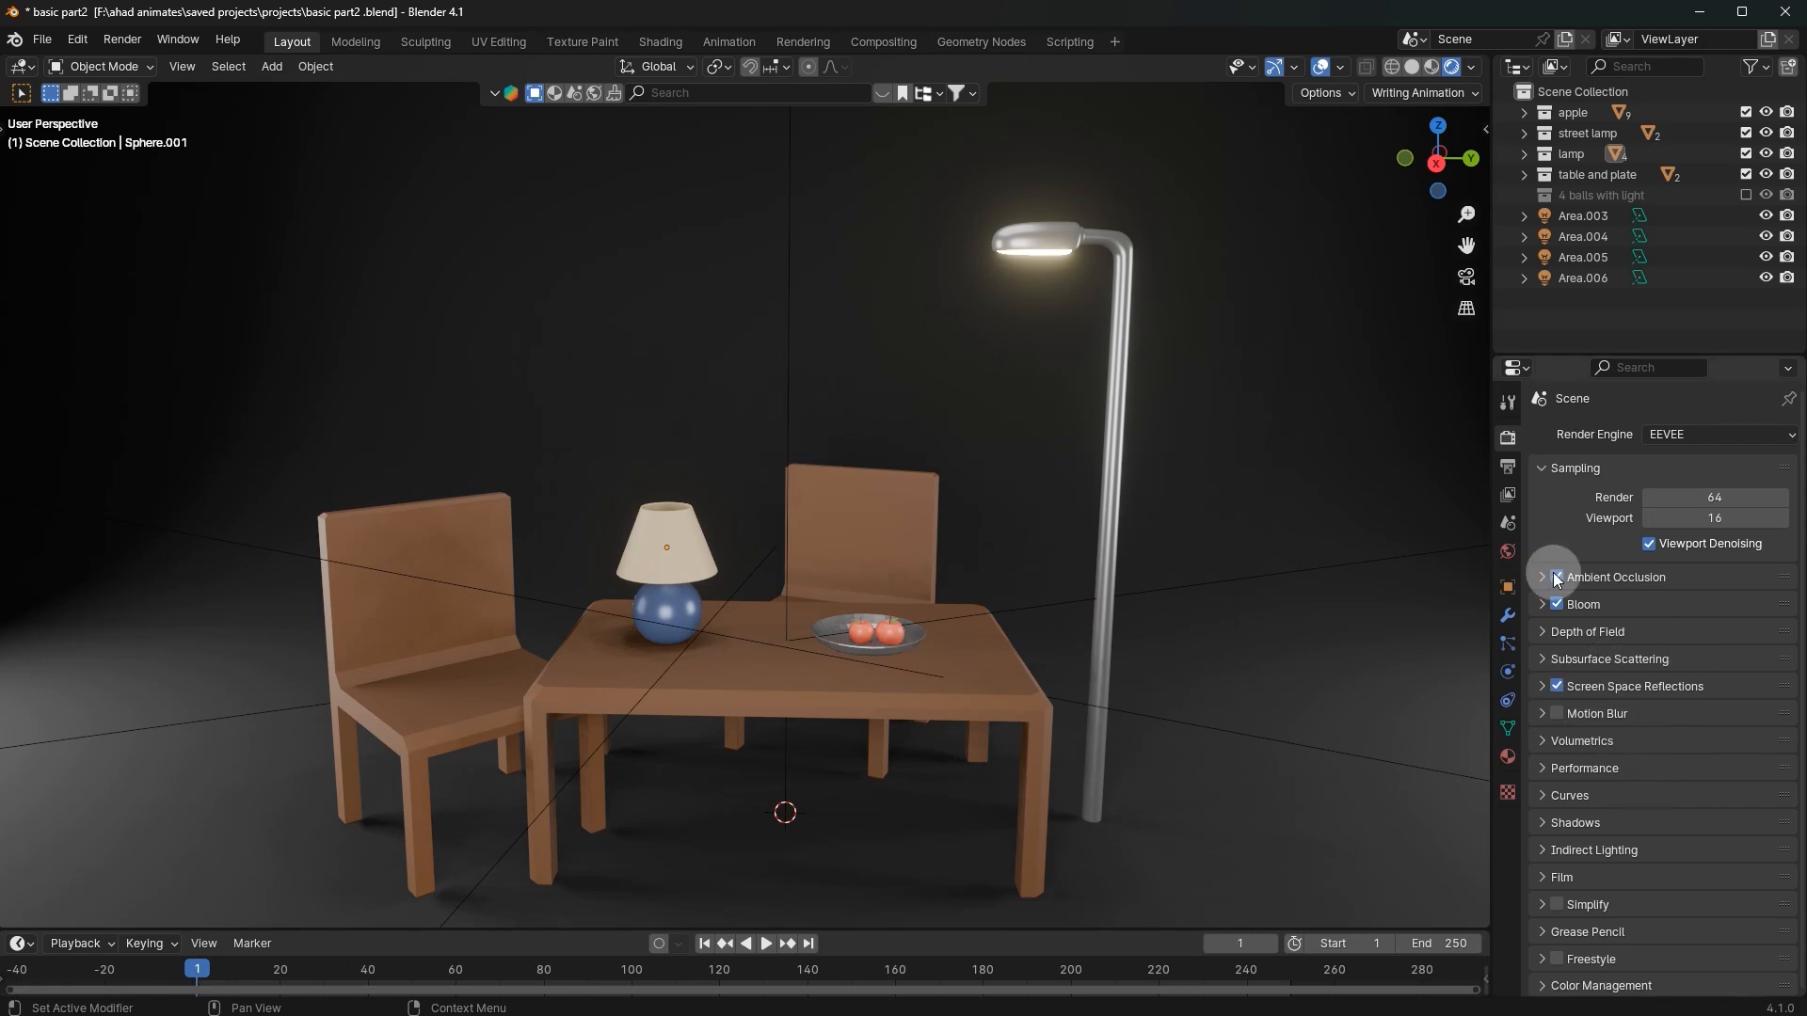
Step: Check the available render engines without changing the engine, and look over the lit furniture set
scroll(1210, 783, "up", 1)
scroll(1211, 783, "down", 1)
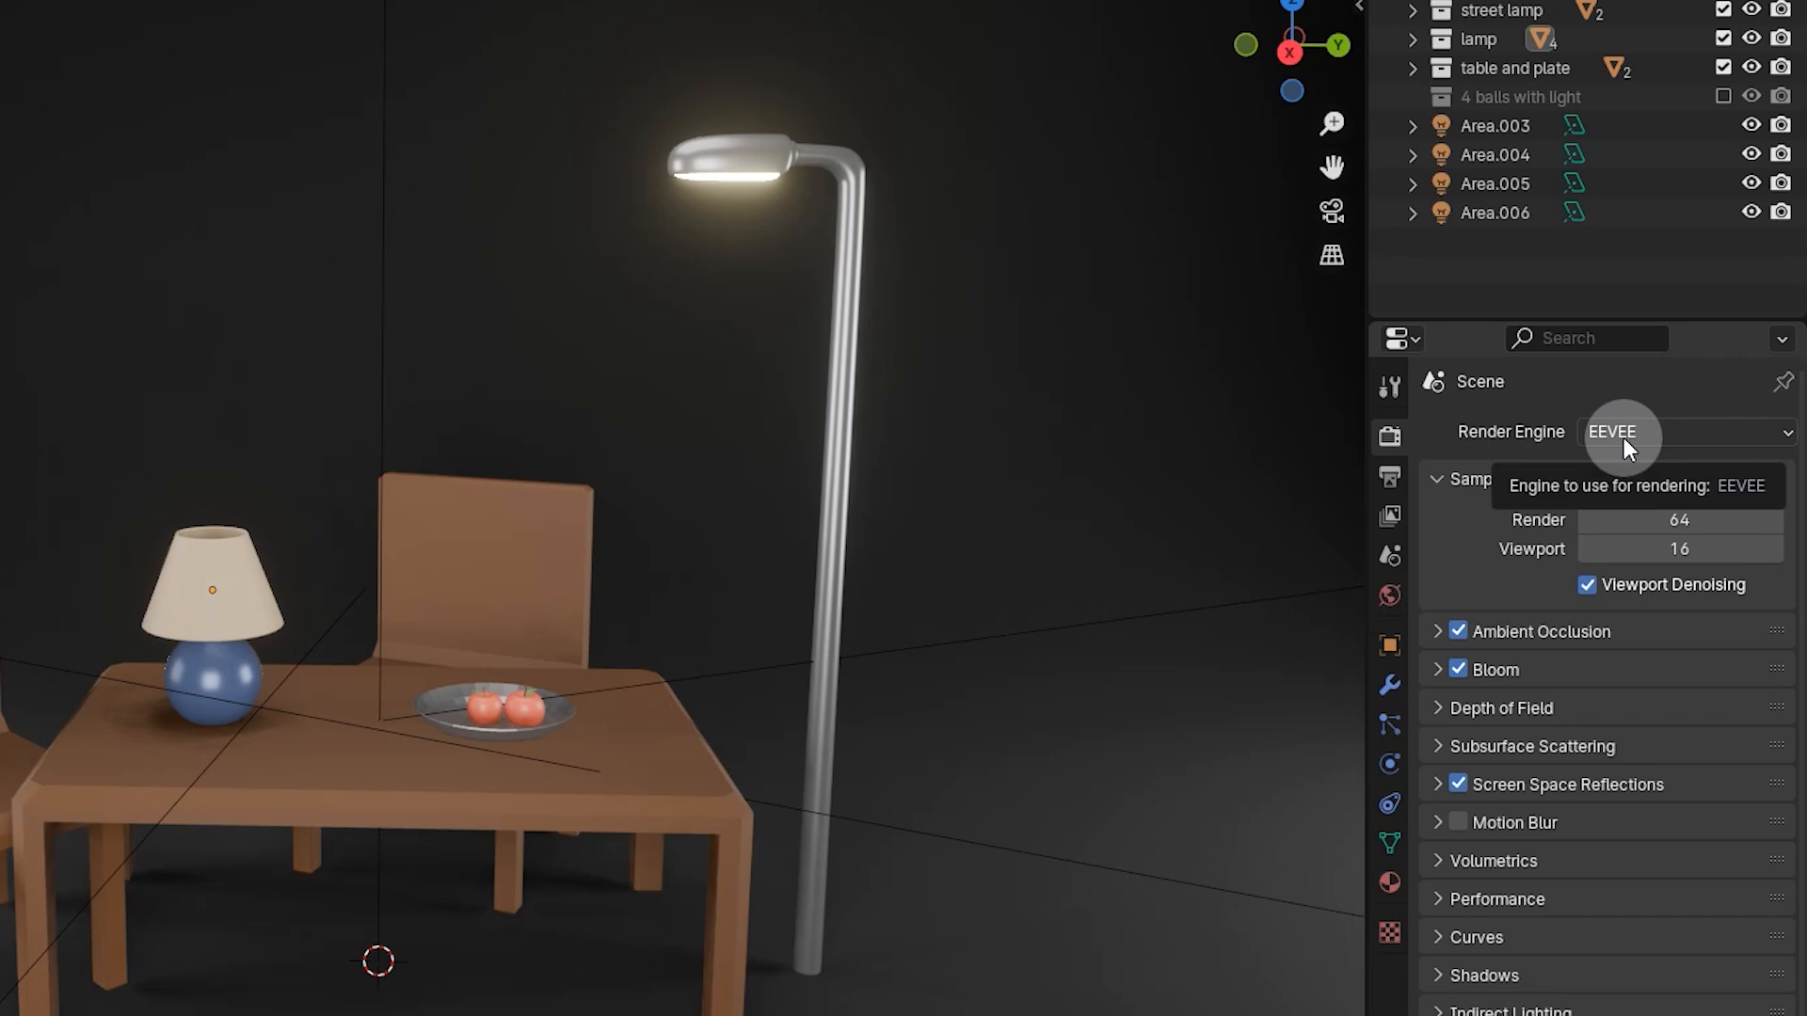
left_click(1595, 438)
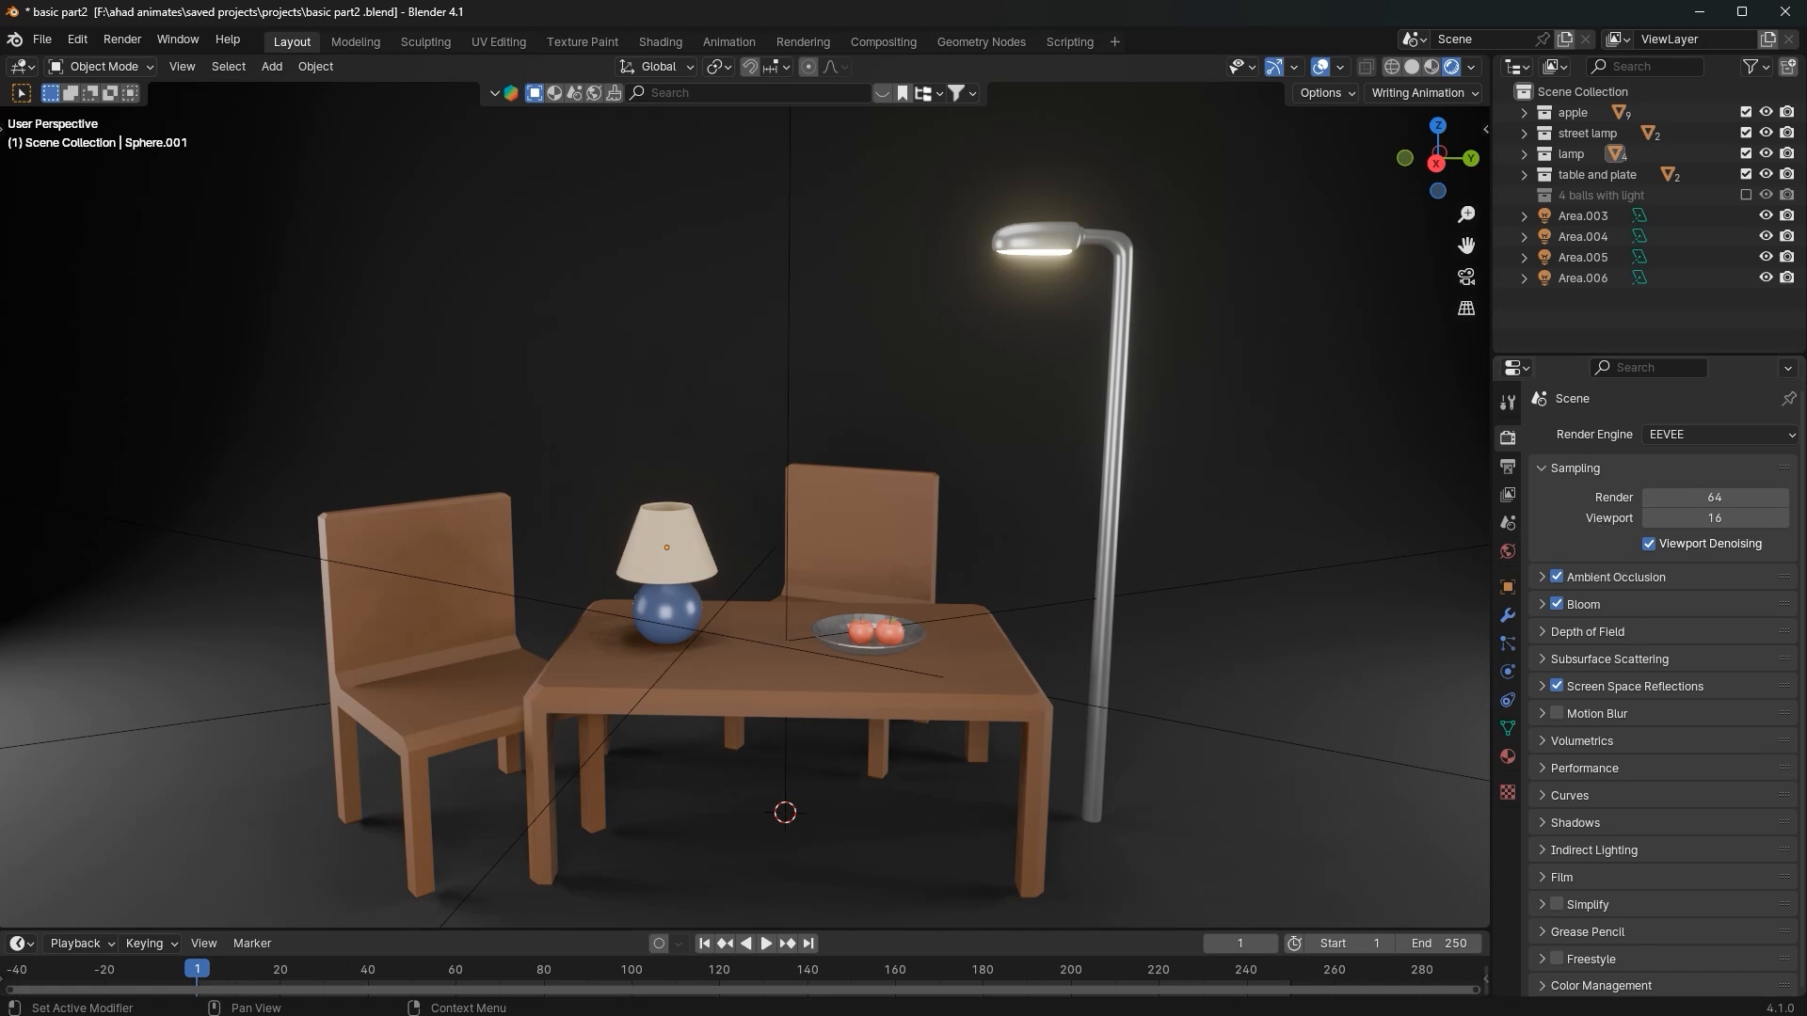
scroll(947, 398, "down", 4)
middle_click_drag(946, 398, 740, 510)
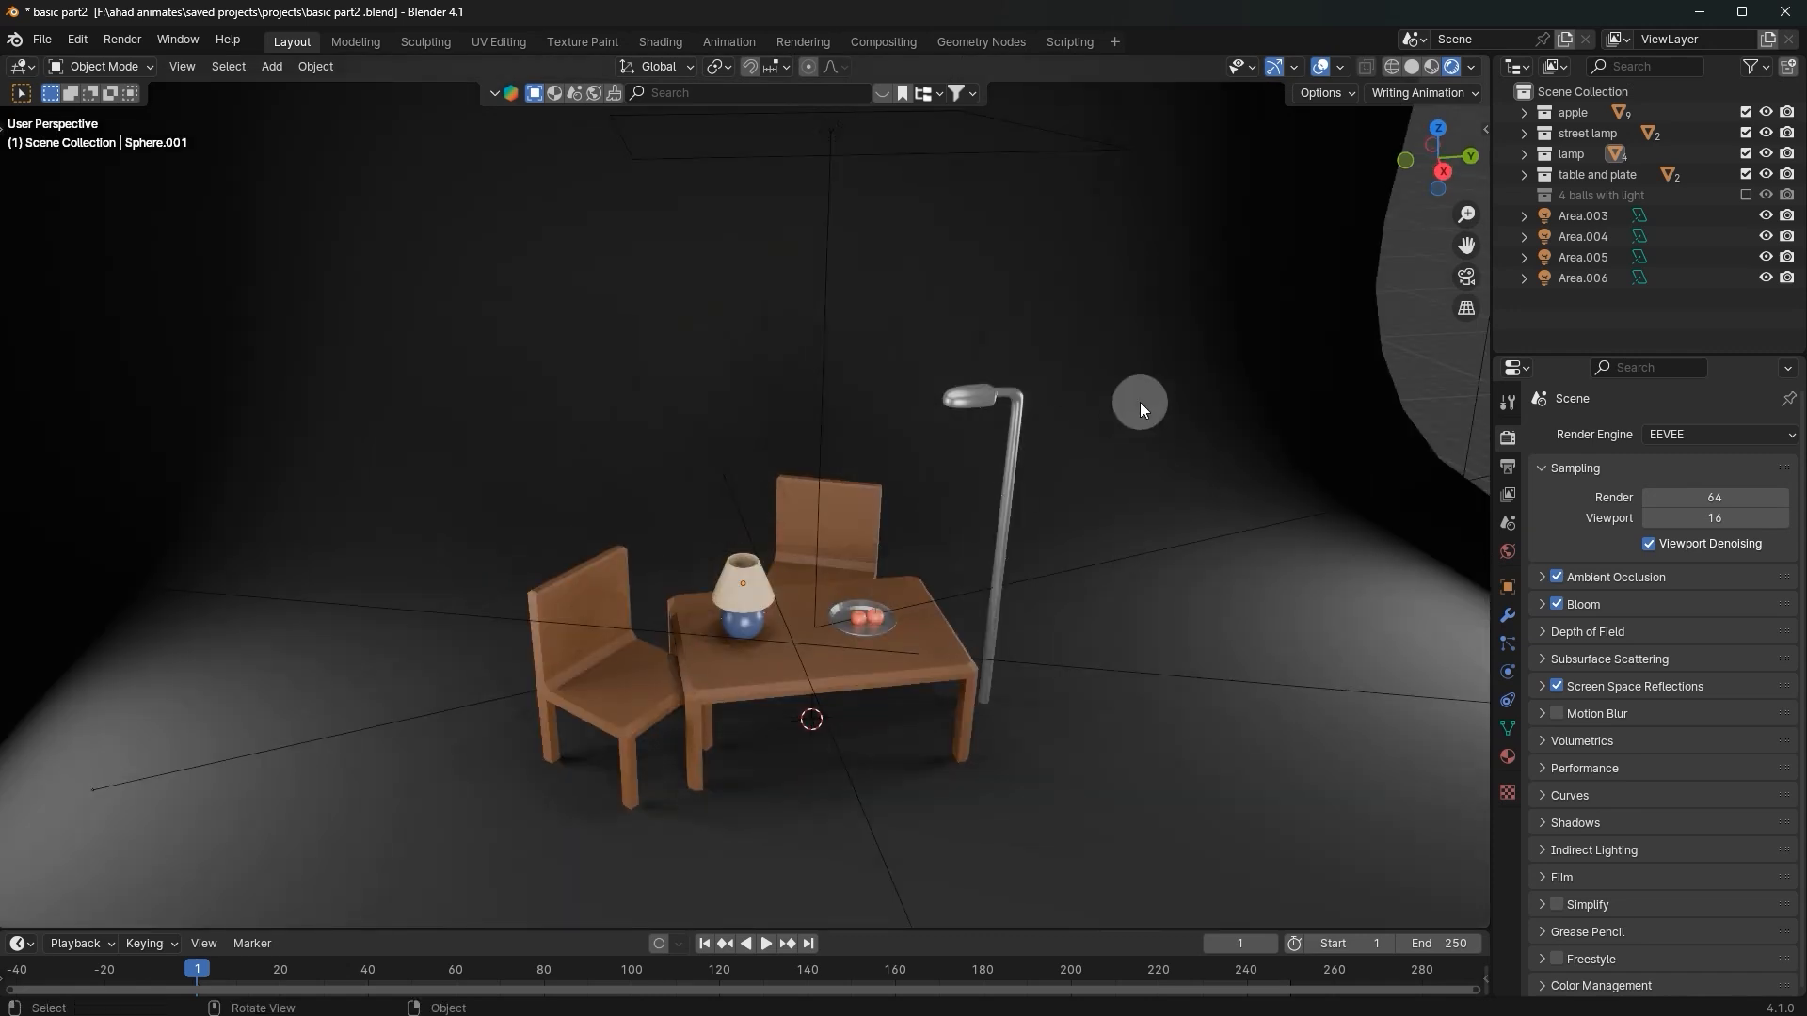
Step: Compare the furniture scene in Solid, Material Preview and Rendered viewport shading, ending in Rendered
middle_click_drag(1093, 476, 1067, 400)
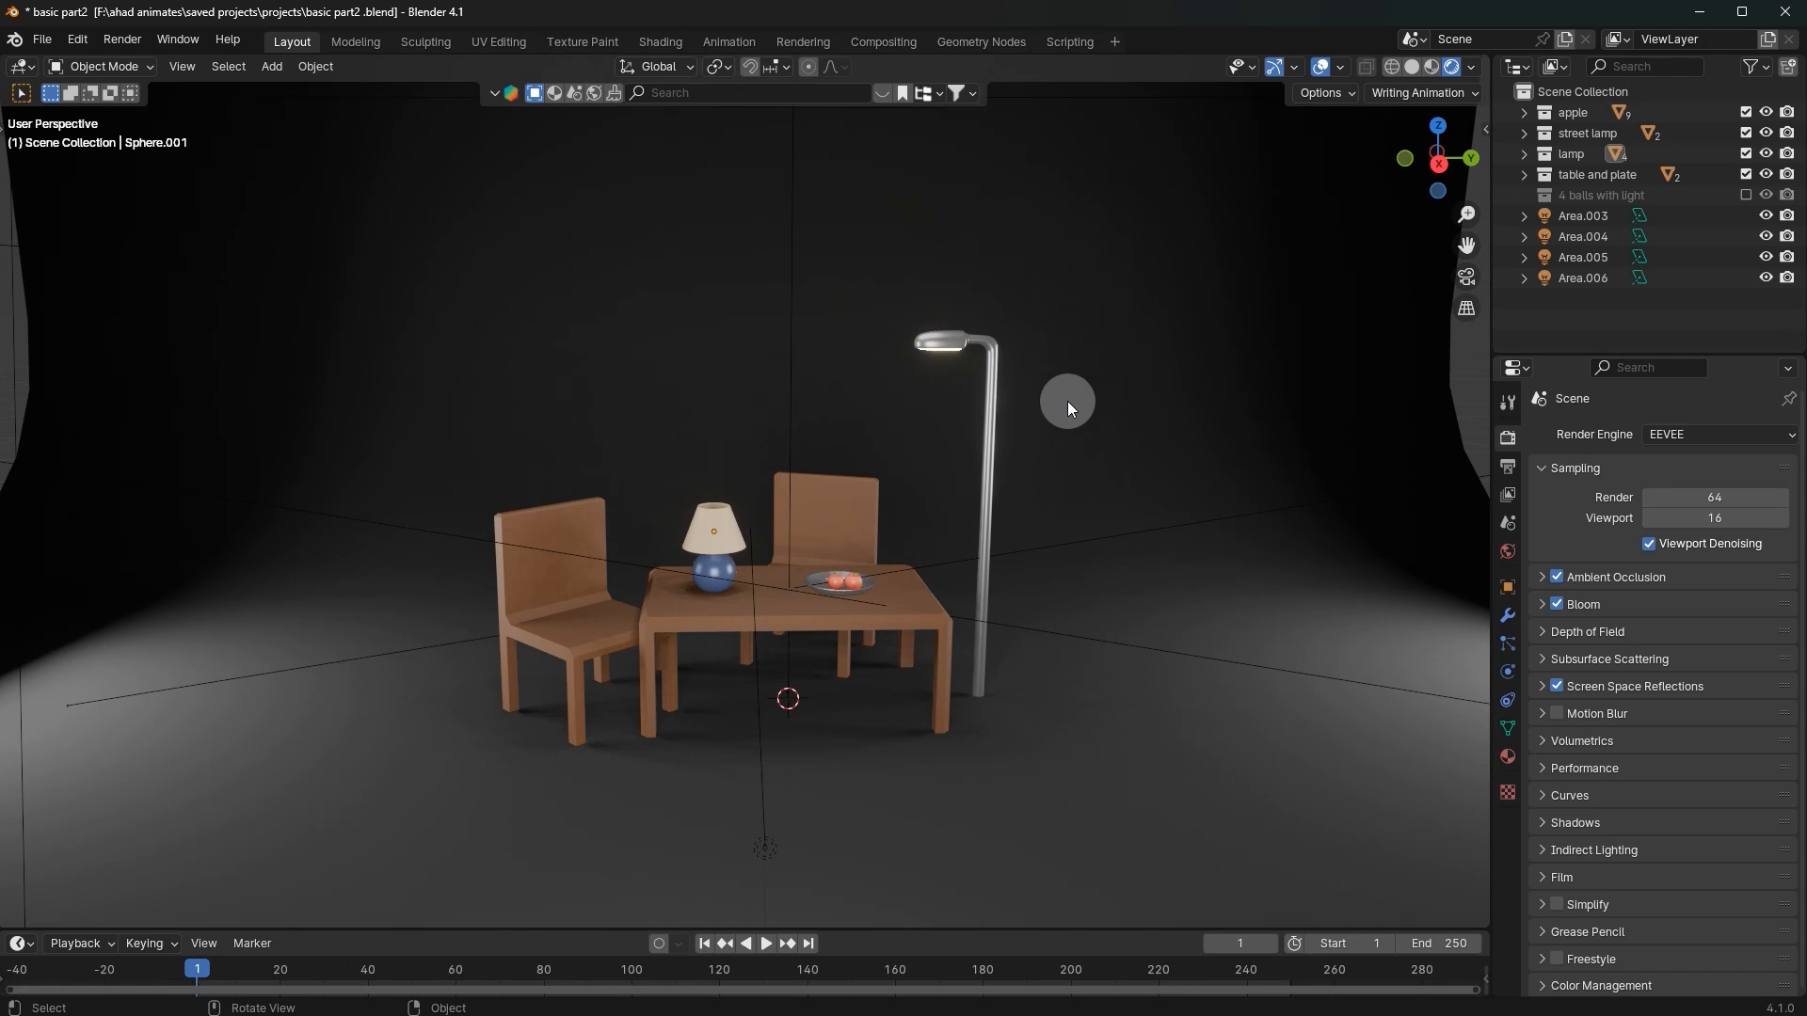
left_click(1412, 67)
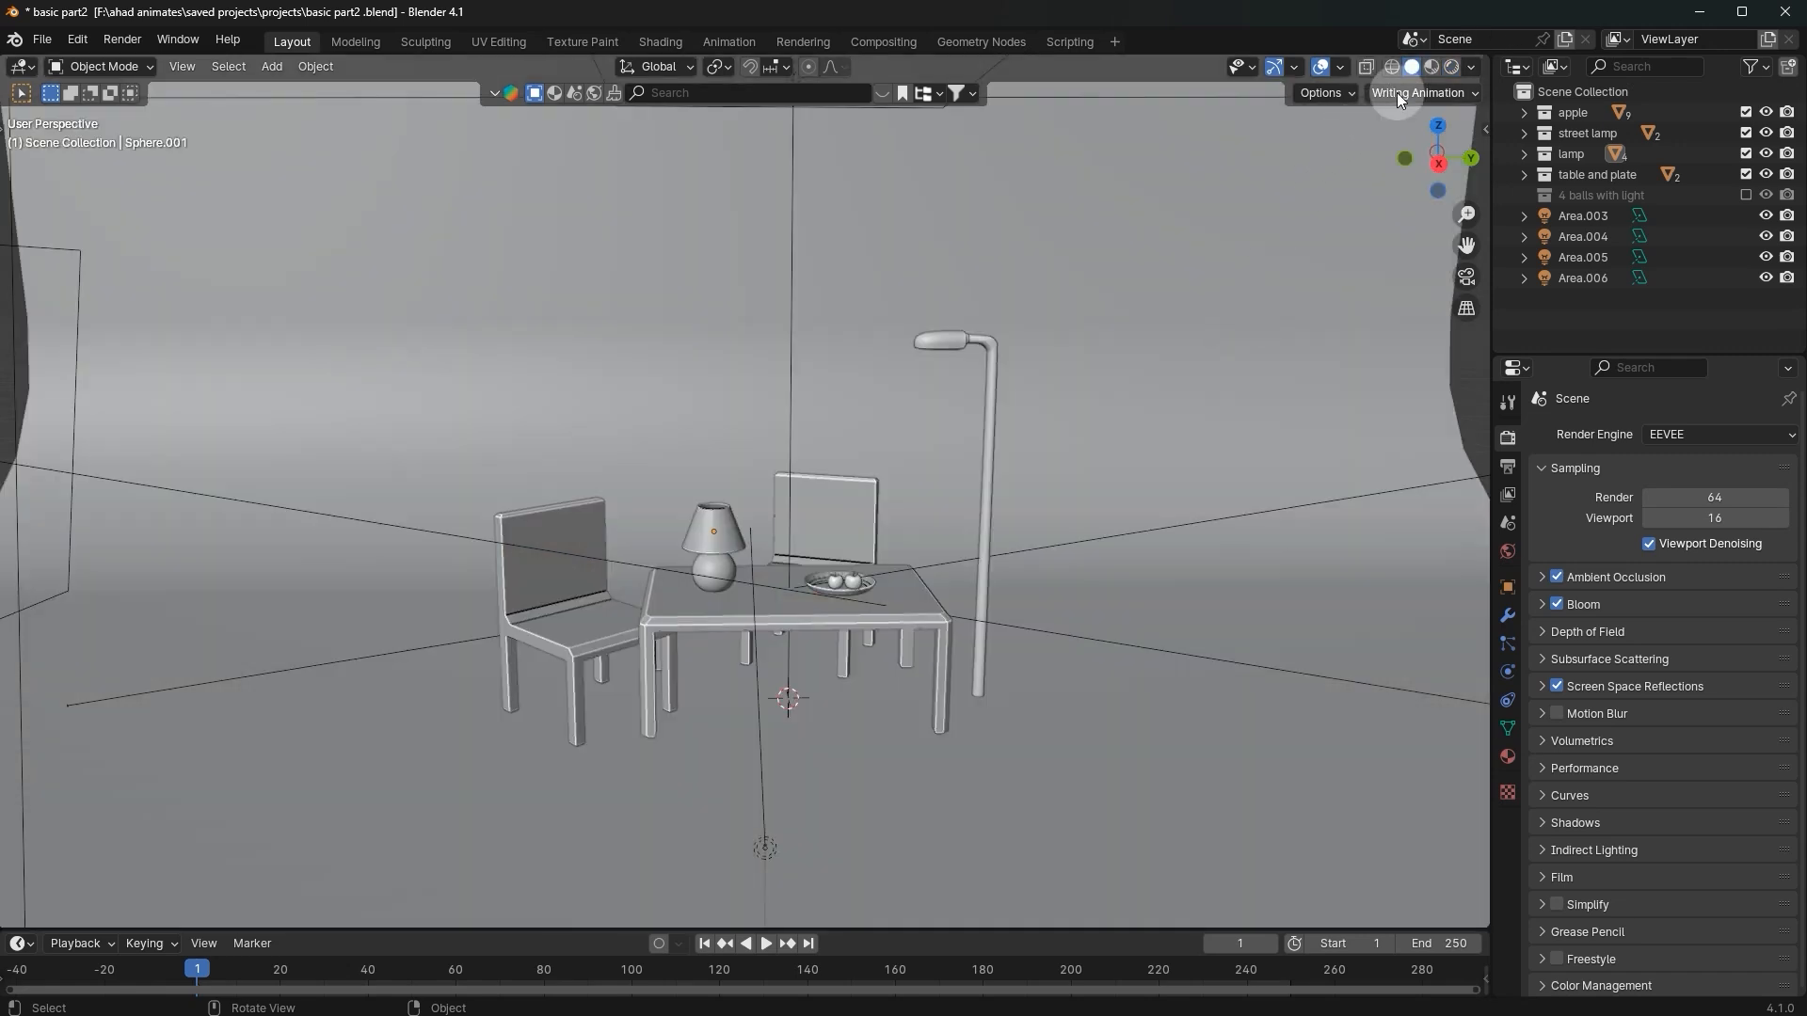
left_click(1432, 67)
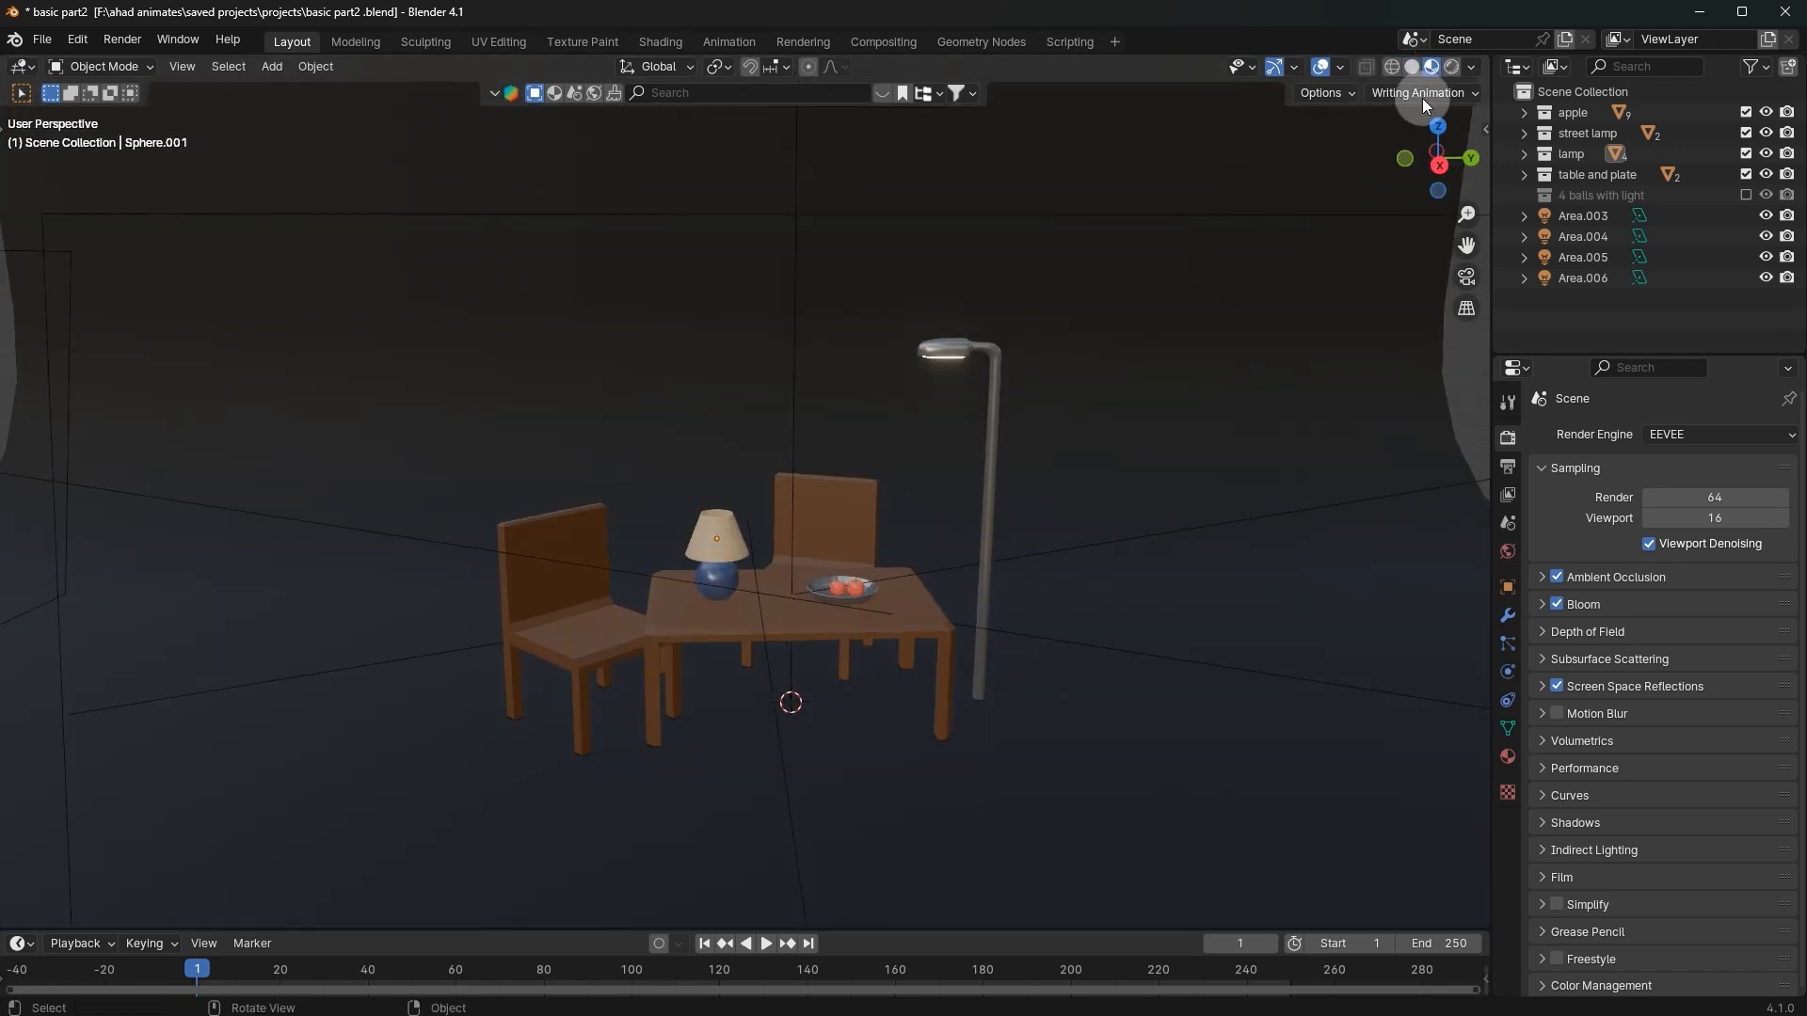
left_click(1451, 67)
mouse_move(1346, 231)
middle_mouse_down()
mouse_move(1244, 382)
mouse_move(830, 584)
middle_mouse_up()
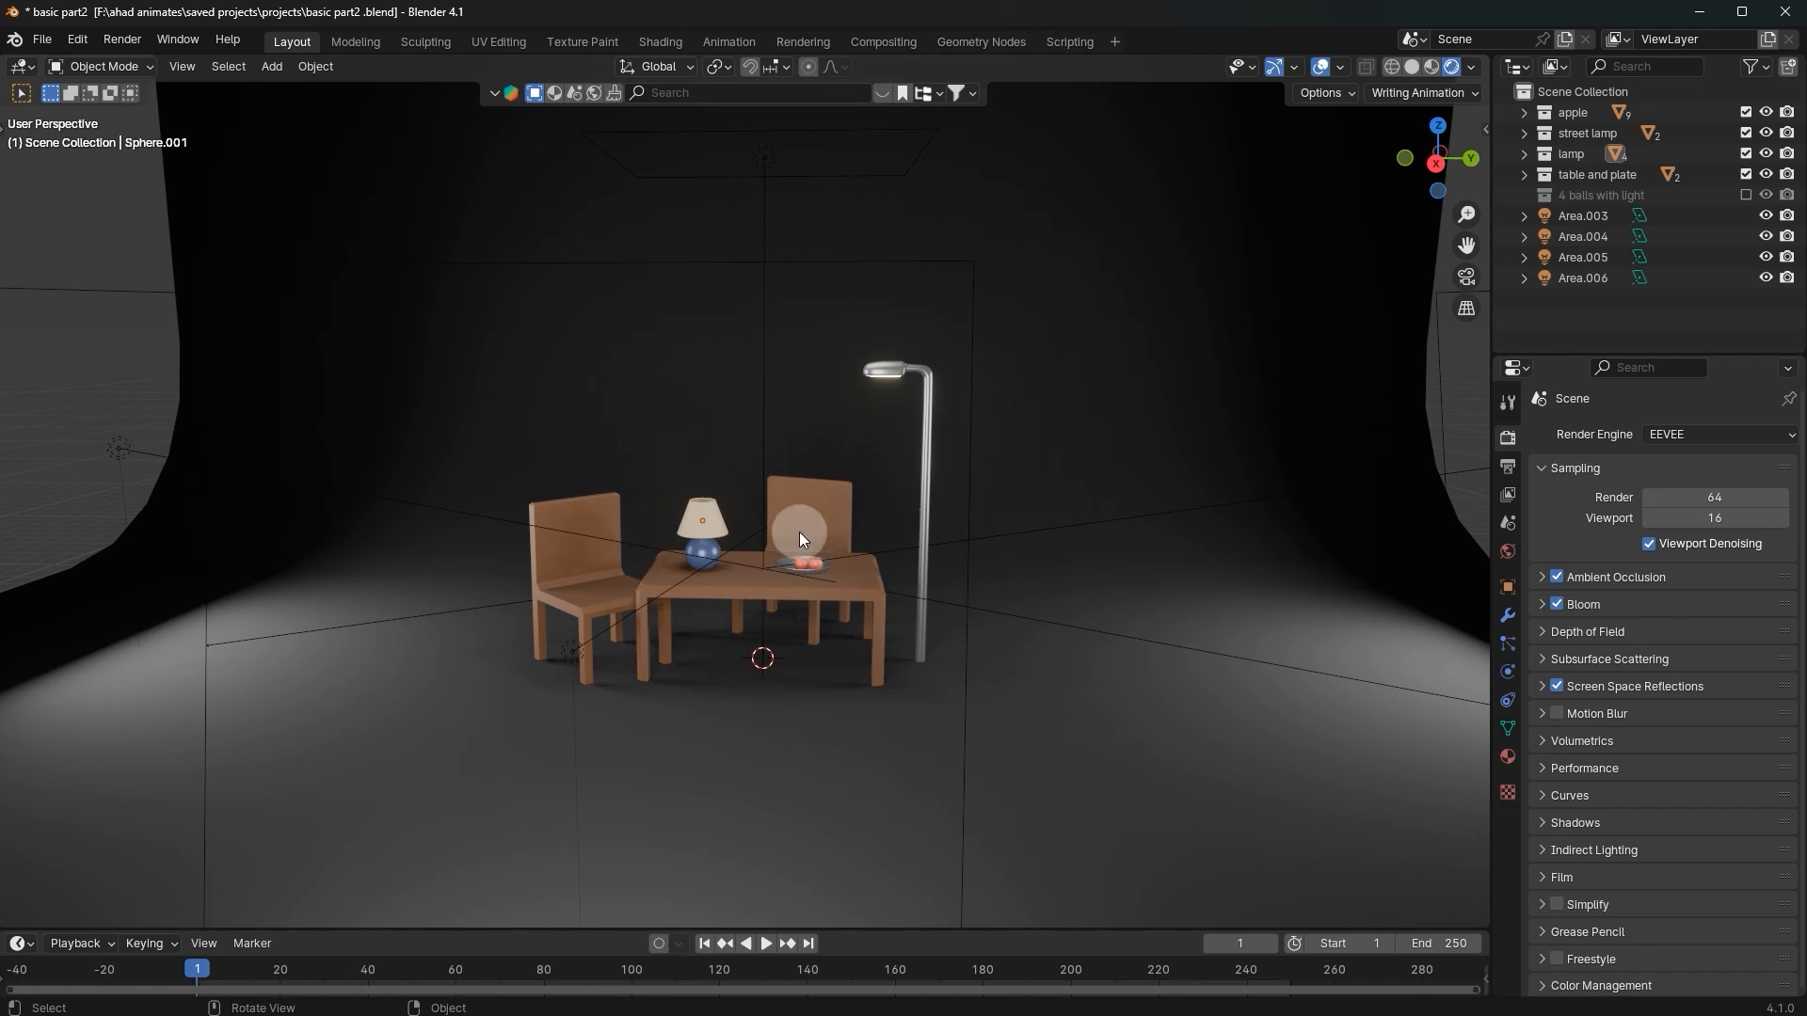
Step: Examine the lit furniture set from slightly different angles and check the available render engines, keeping EEVEE
scroll(687, 533, "up", 1)
middle_click_drag(741, 411, 752, 393)
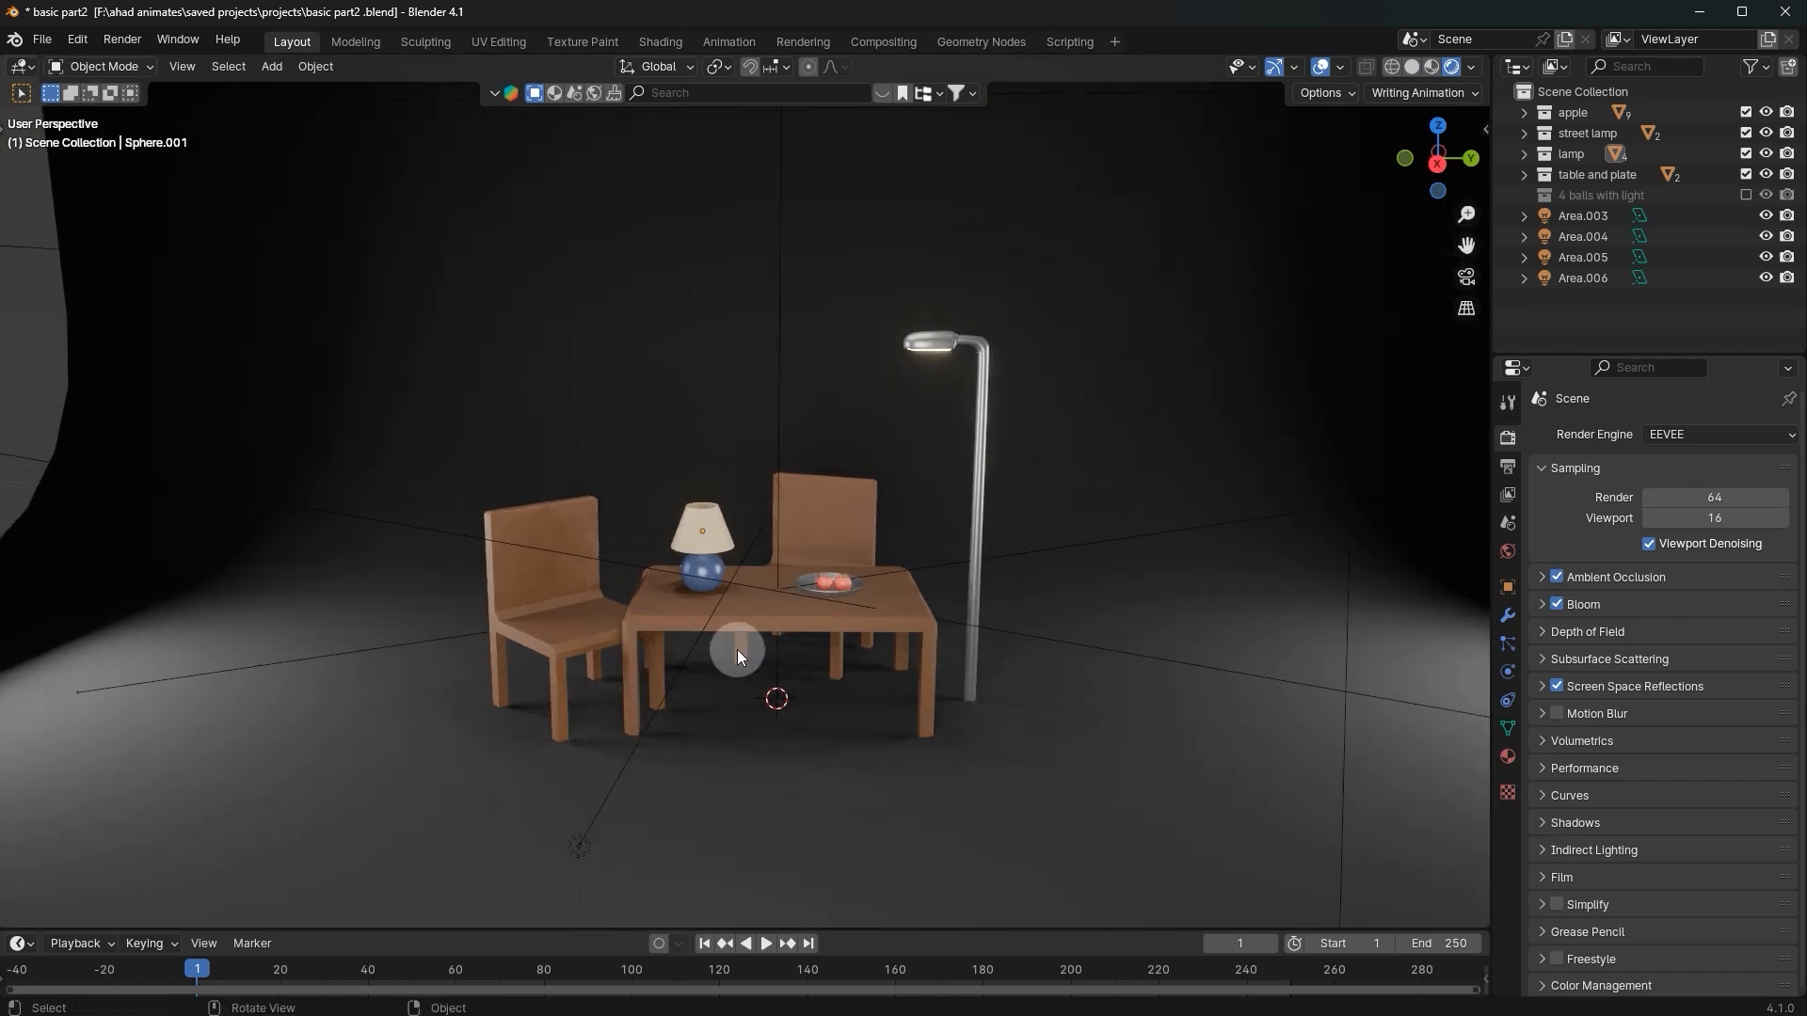
middle_click_drag(532, 638, 525, 623)
scroll(522, 623, "down", 1)
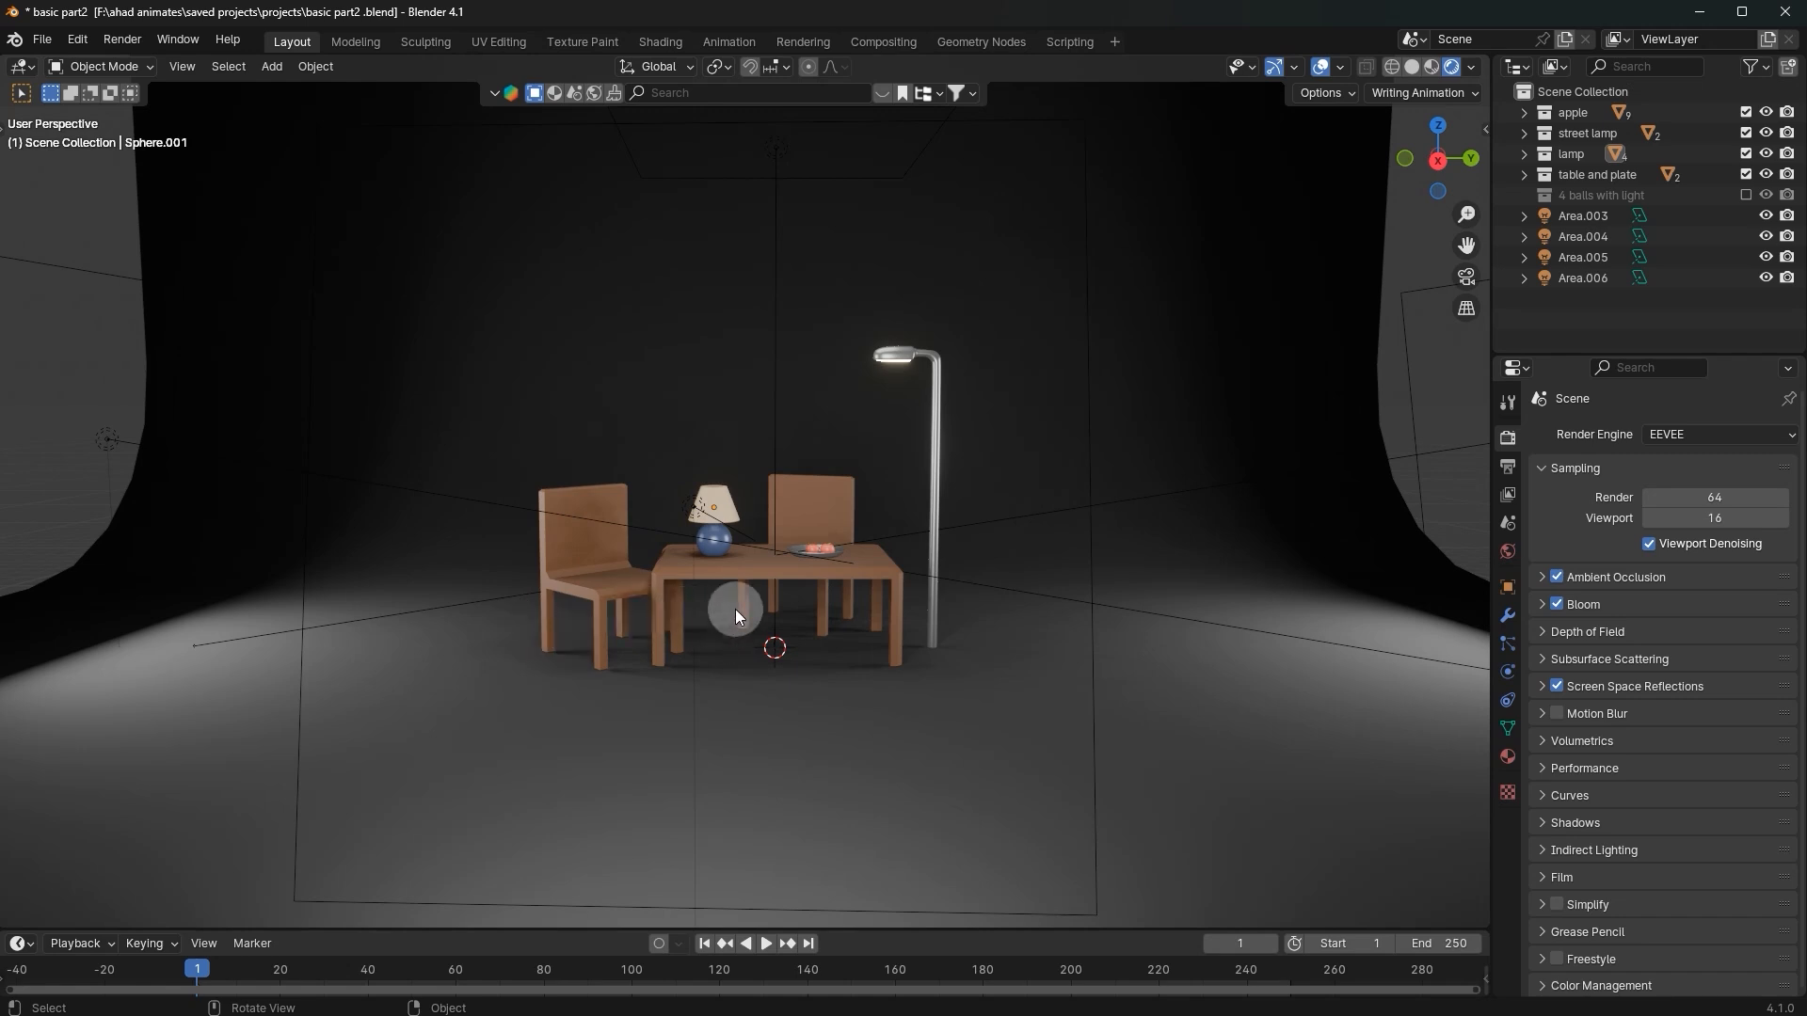
middle_click_drag(736, 608, 845, 440)
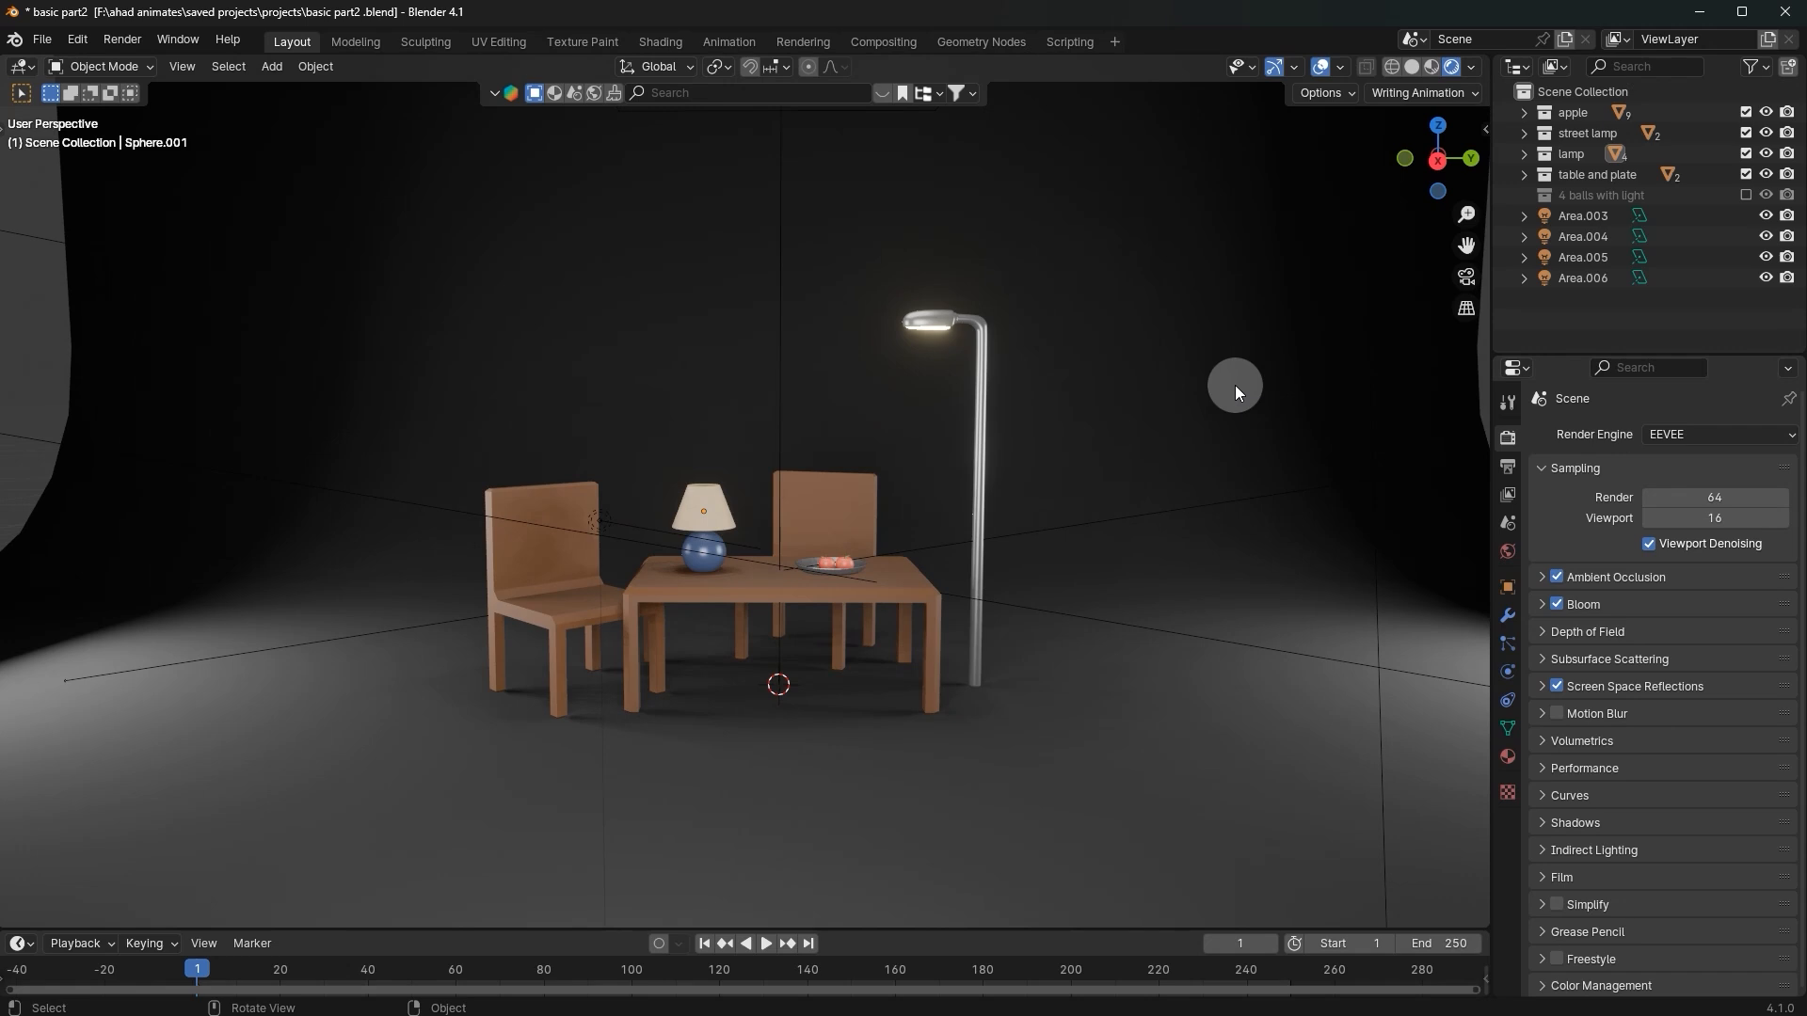
middle_click_drag(1167, 477, 1047, 477)
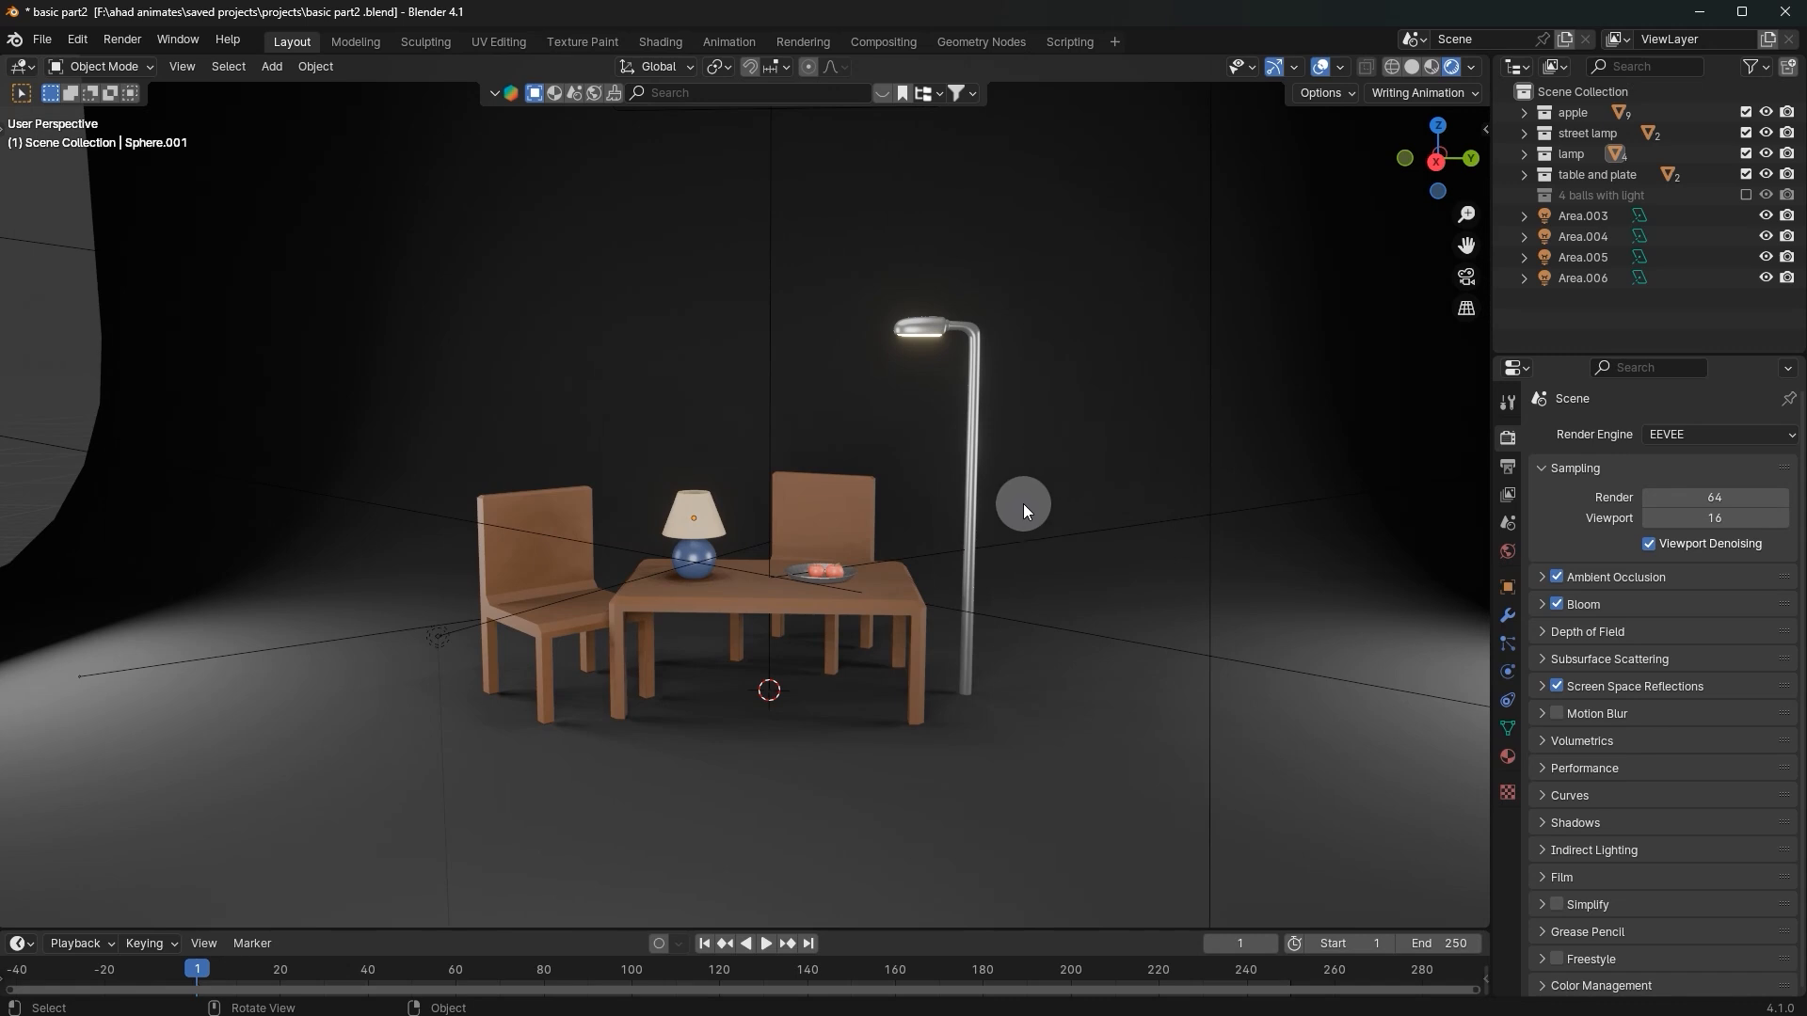
left_click(1709, 435)
left_click(1691, 458)
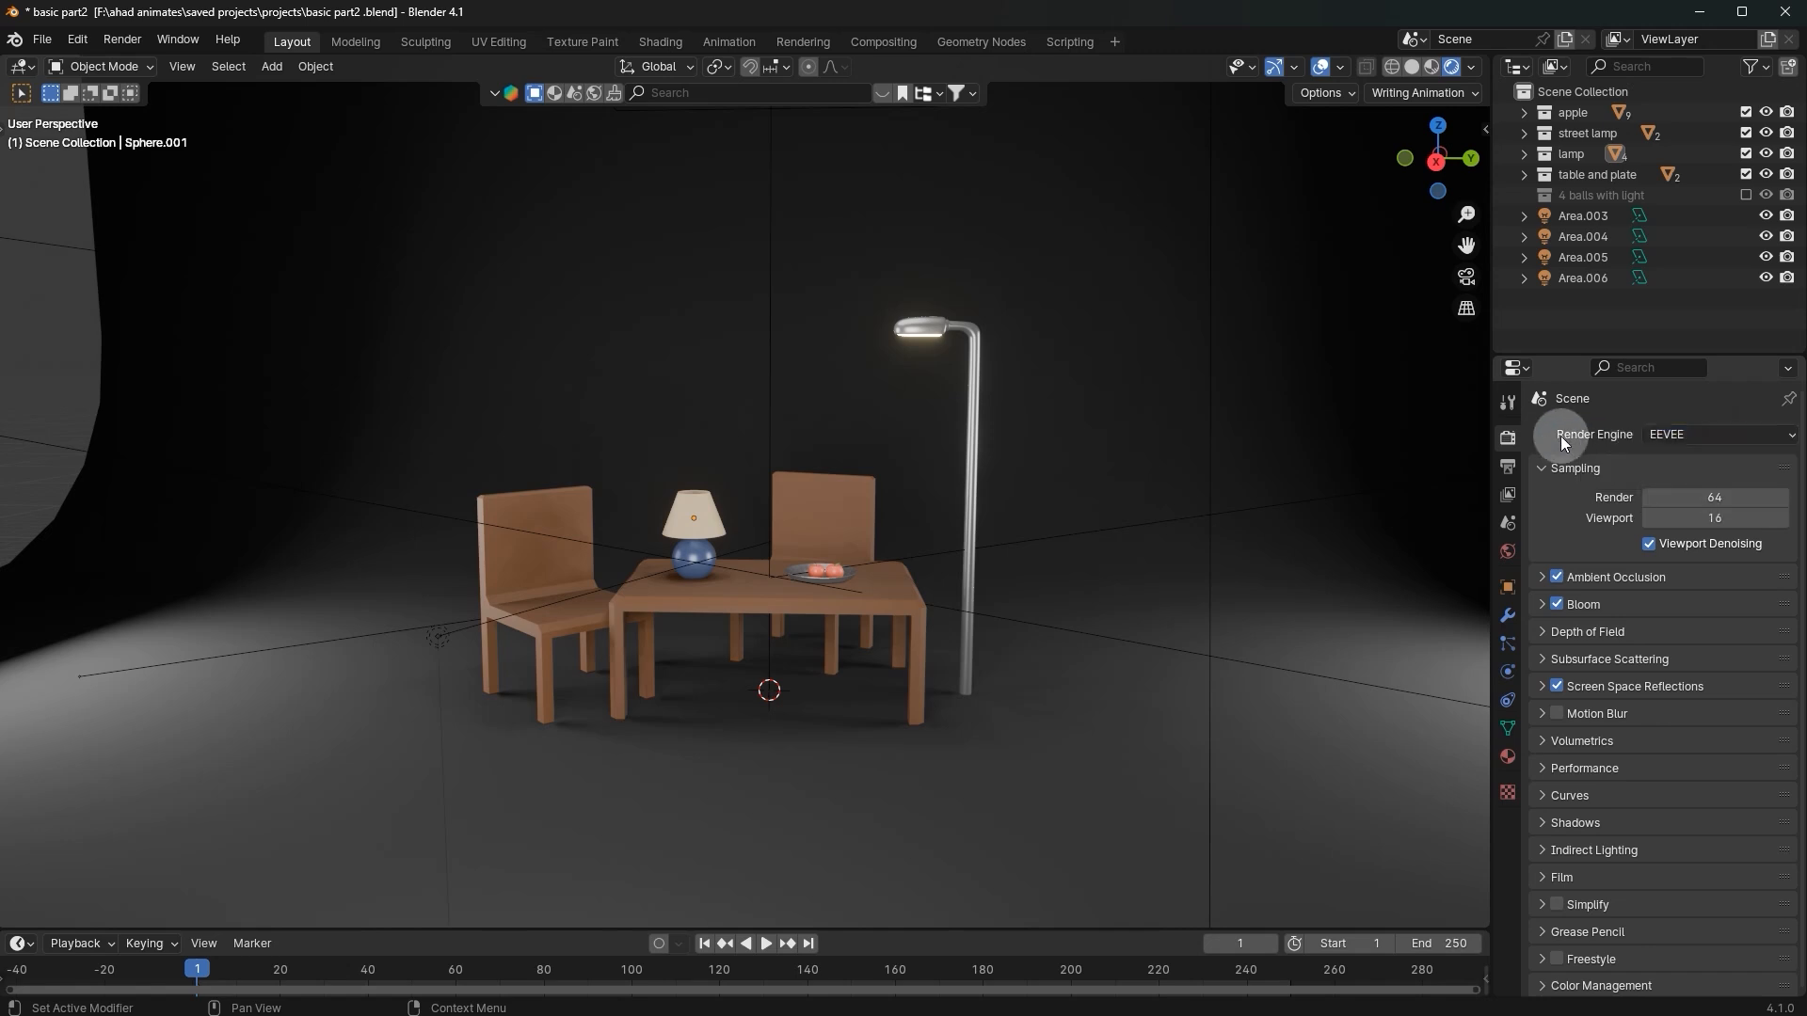
Step: Compare the furniture scene in the Cycles, EEVEE and Workbench render engines, ending on Cycles
left_click(1697, 436)
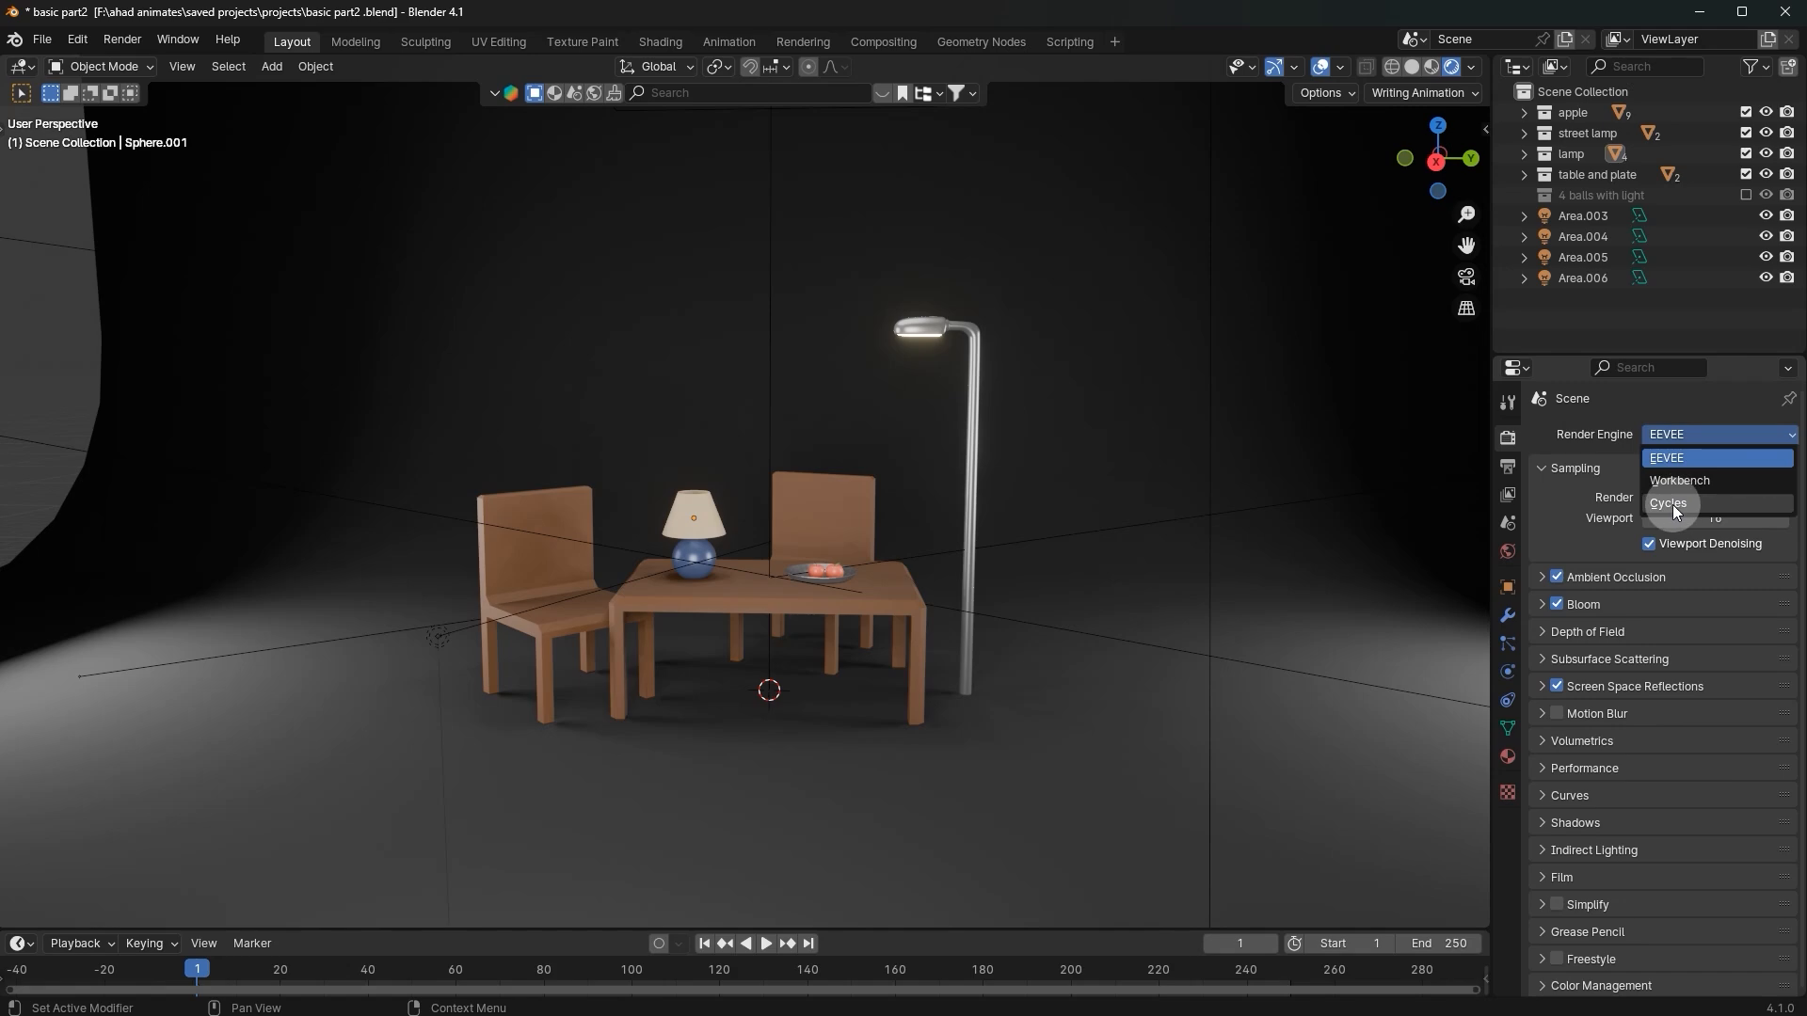
left_click(1673, 504)
mouse_move(1245, 494)
middle_mouse_down()
mouse_move(1310, 524)
mouse_move(1250, 545)
mouse_move(1202, 500)
mouse_move(1259, 482)
middle_mouse_up()
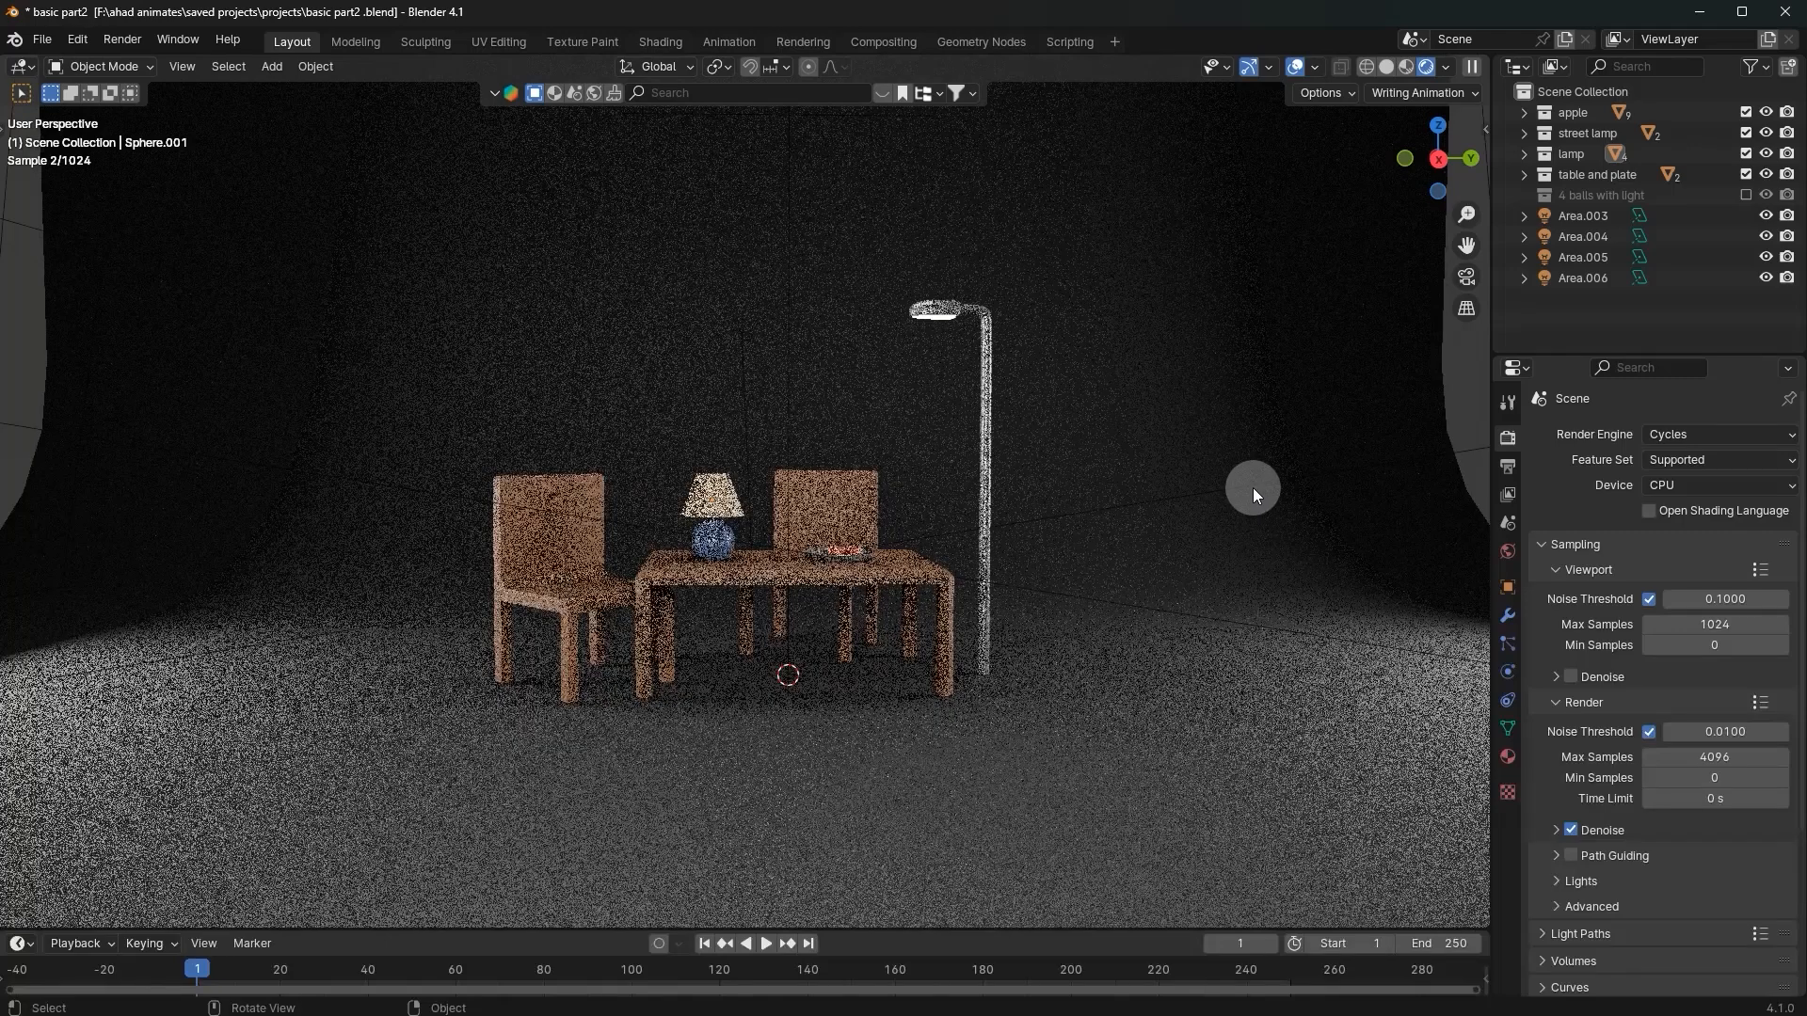
left_click(1711, 435)
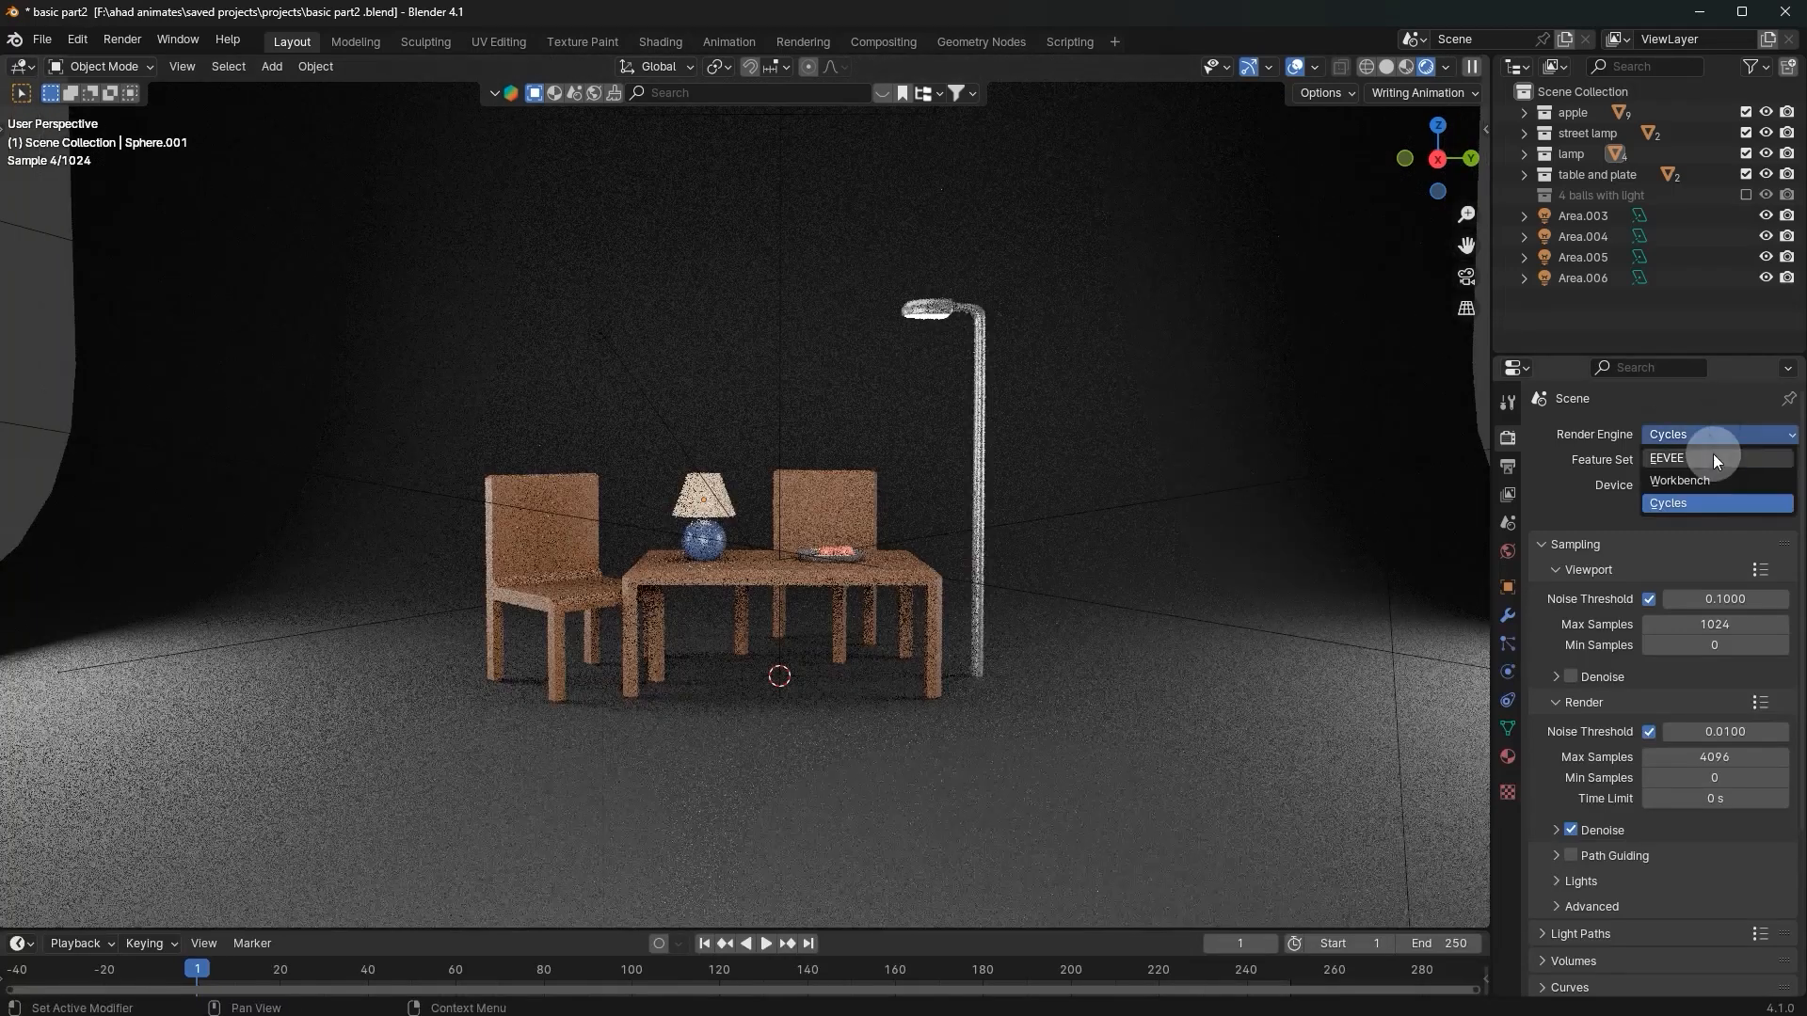
left_click(1713, 456)
left_click(1701, 433)
left_click(1688, 487)
left_click(1681, 437)
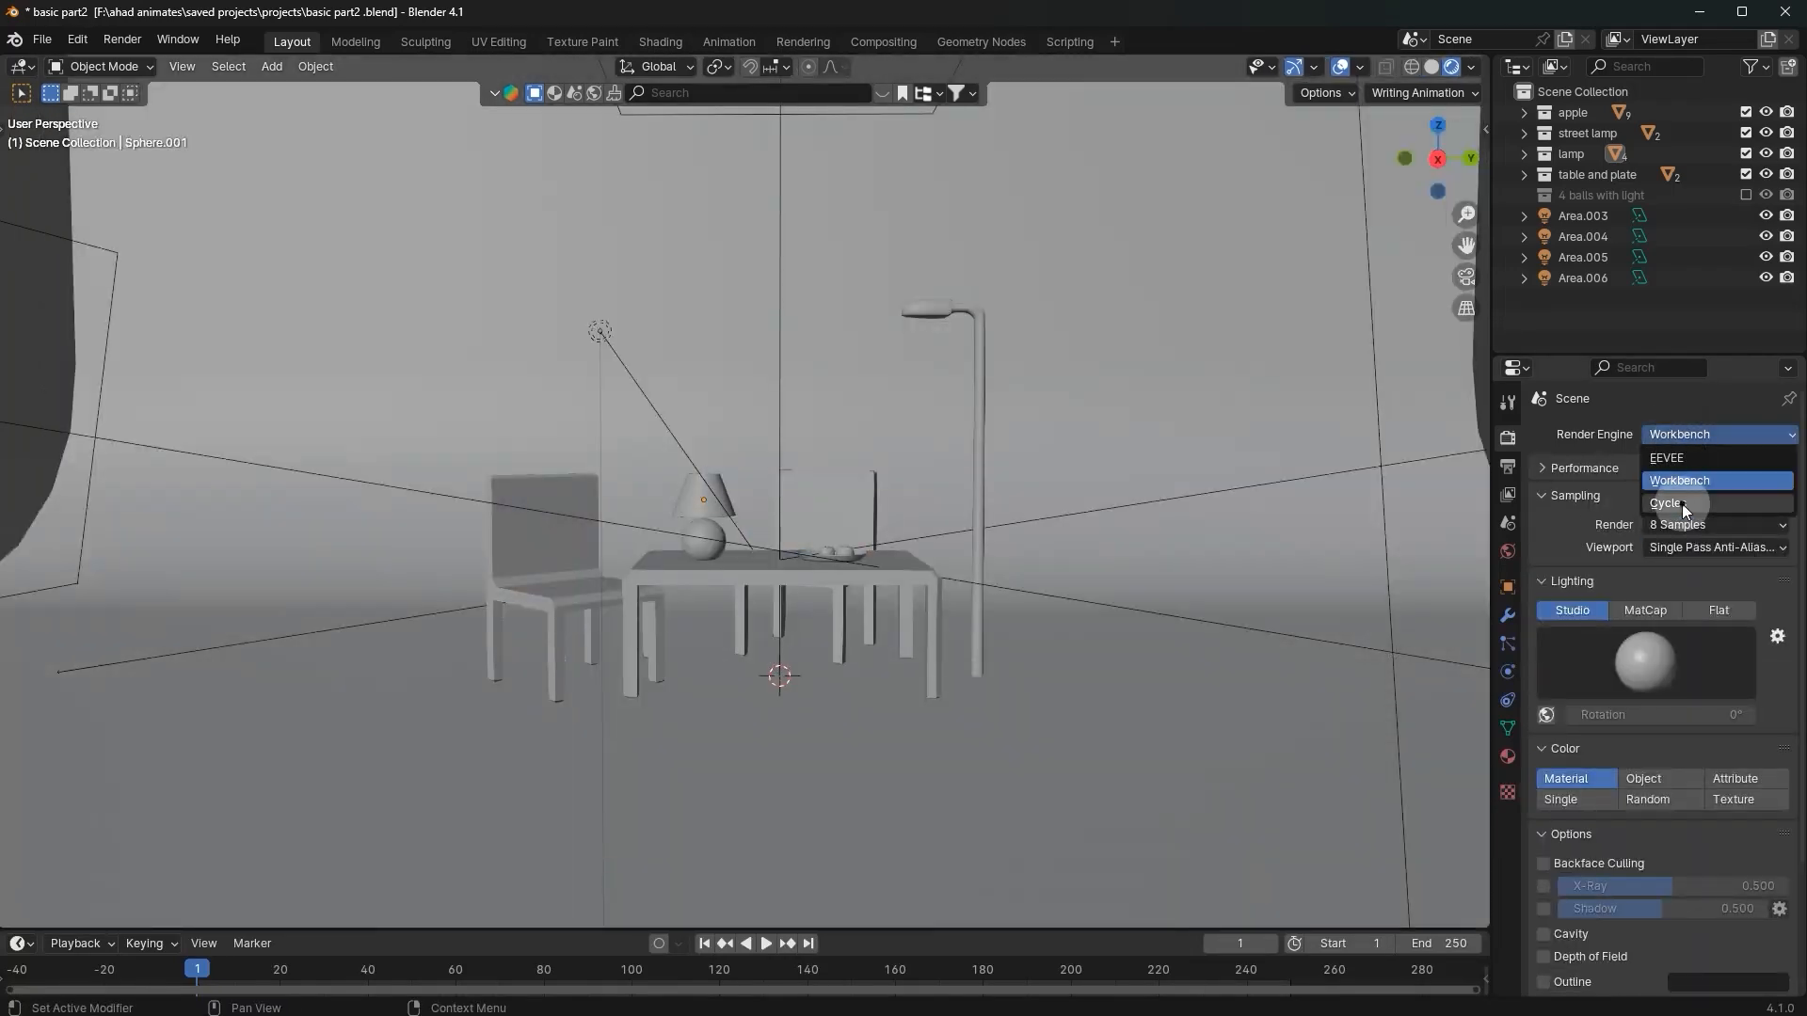
left_click(1681, 504)
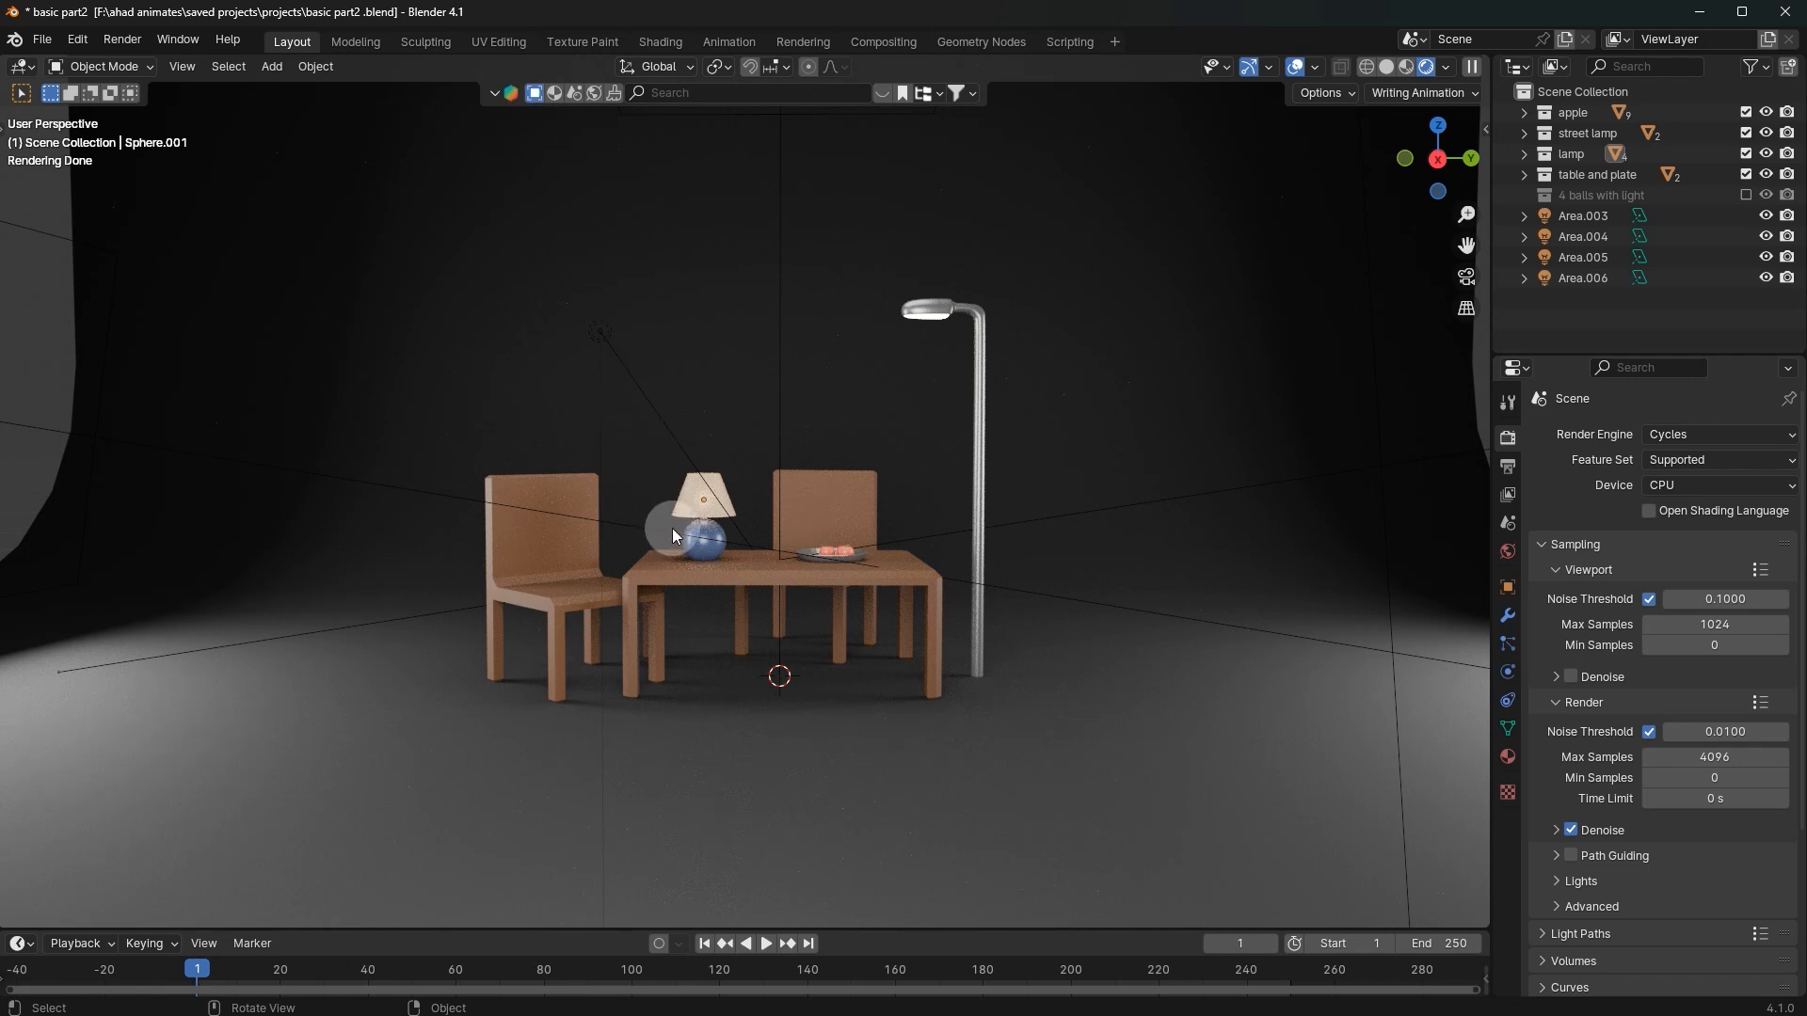
Step: Examine the table lamp's shade and blue base up close in Cycles and in EEVEE
scroll(741, 499, "up", 5)
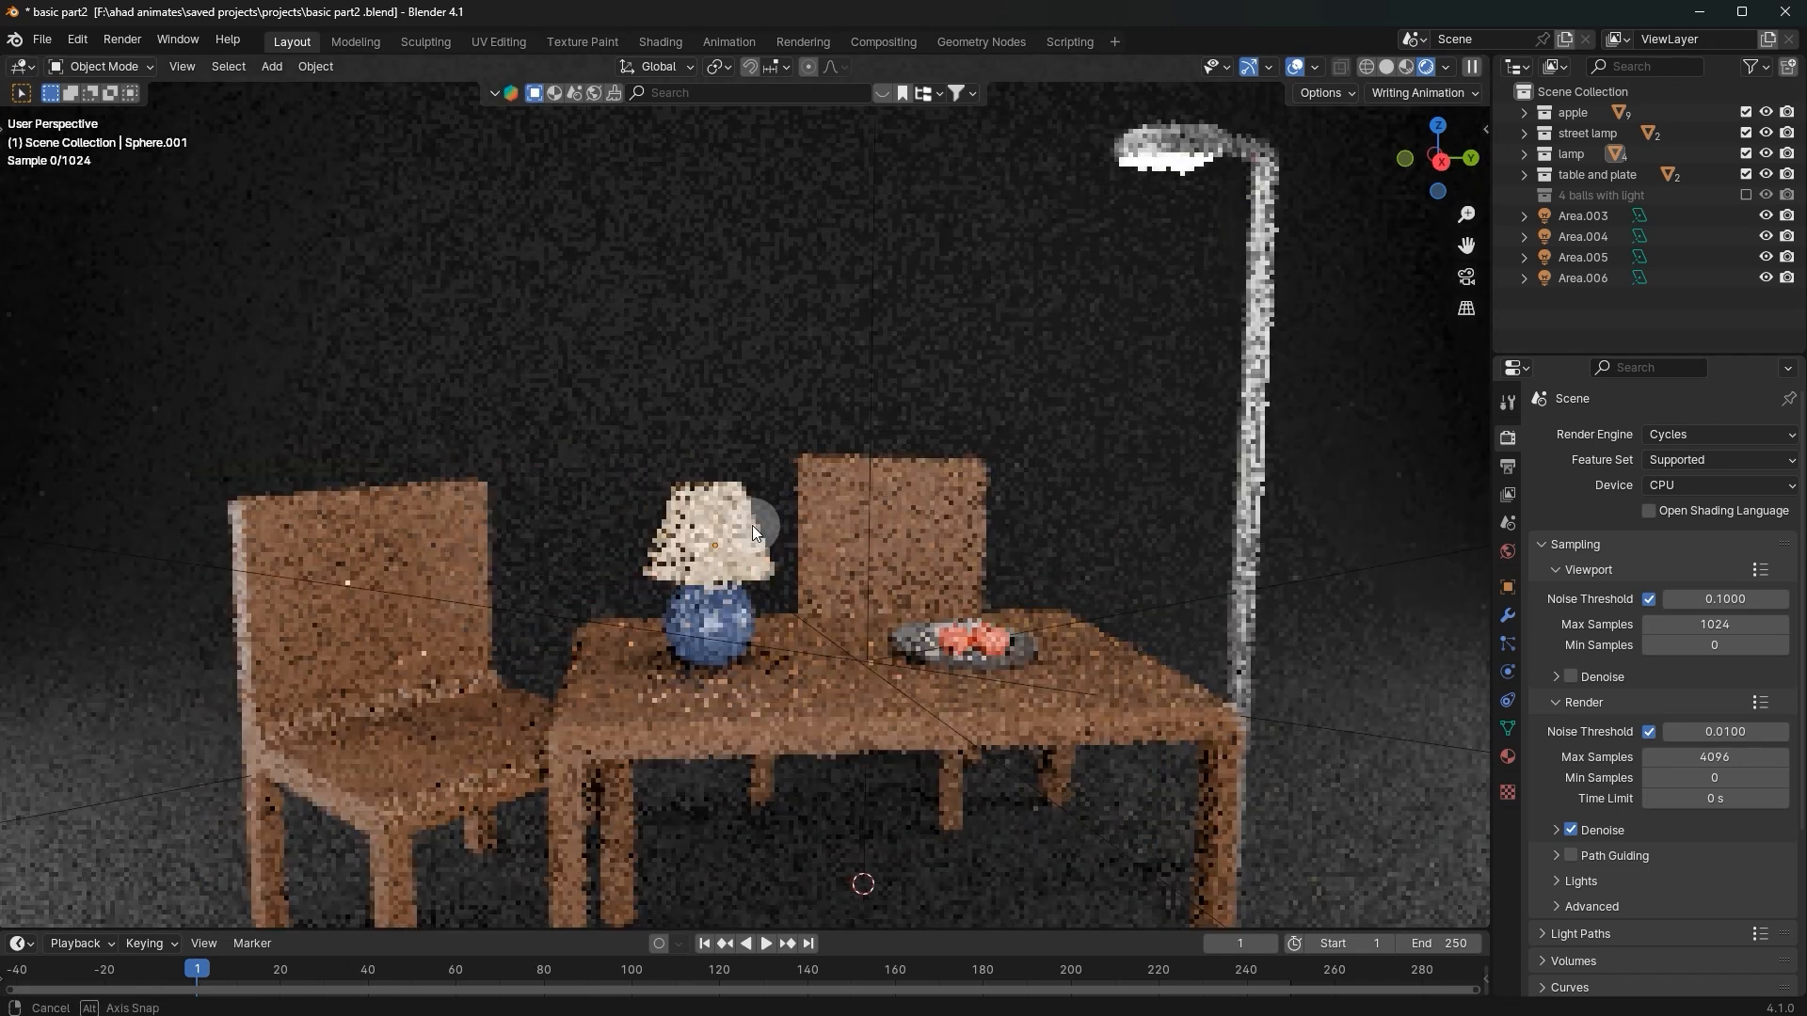
middle_click_drag(760, 561, 748, 511)
scroll(748, 511, "up", 8)
middle_click_drag(625, 583, 763, 591)
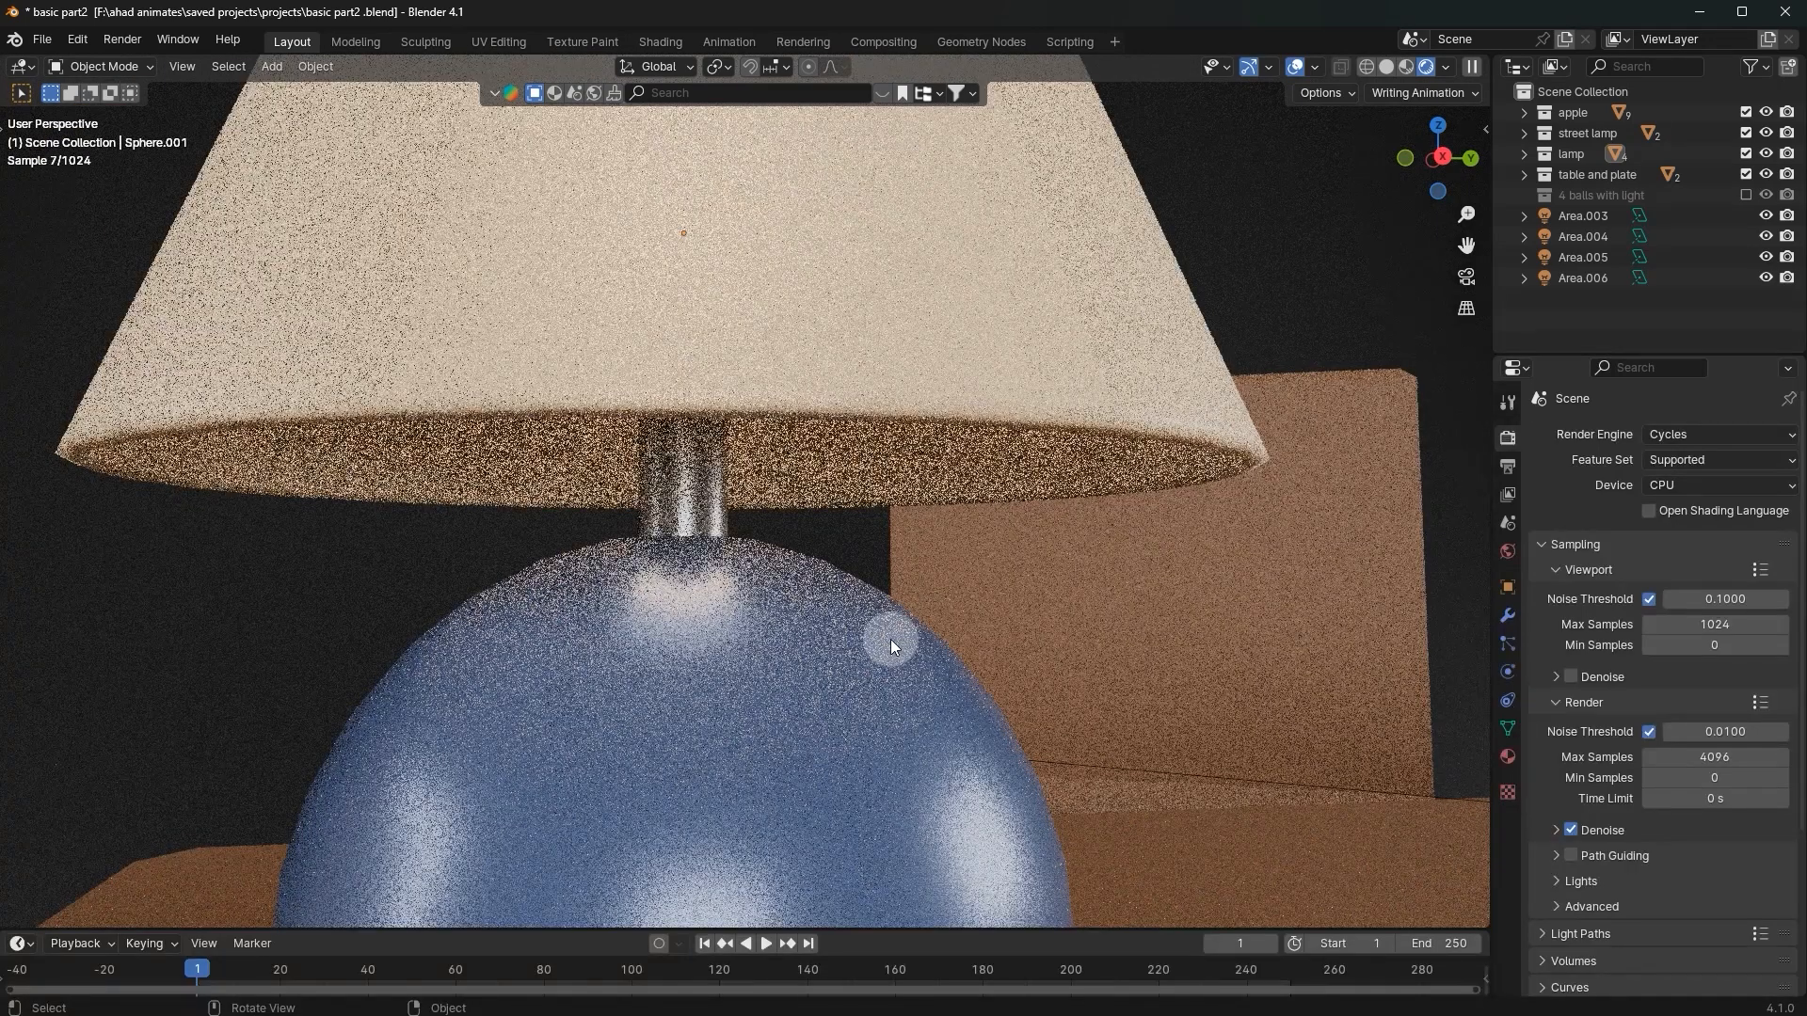
left_click(1707, 436)
left_click(1673, 461)
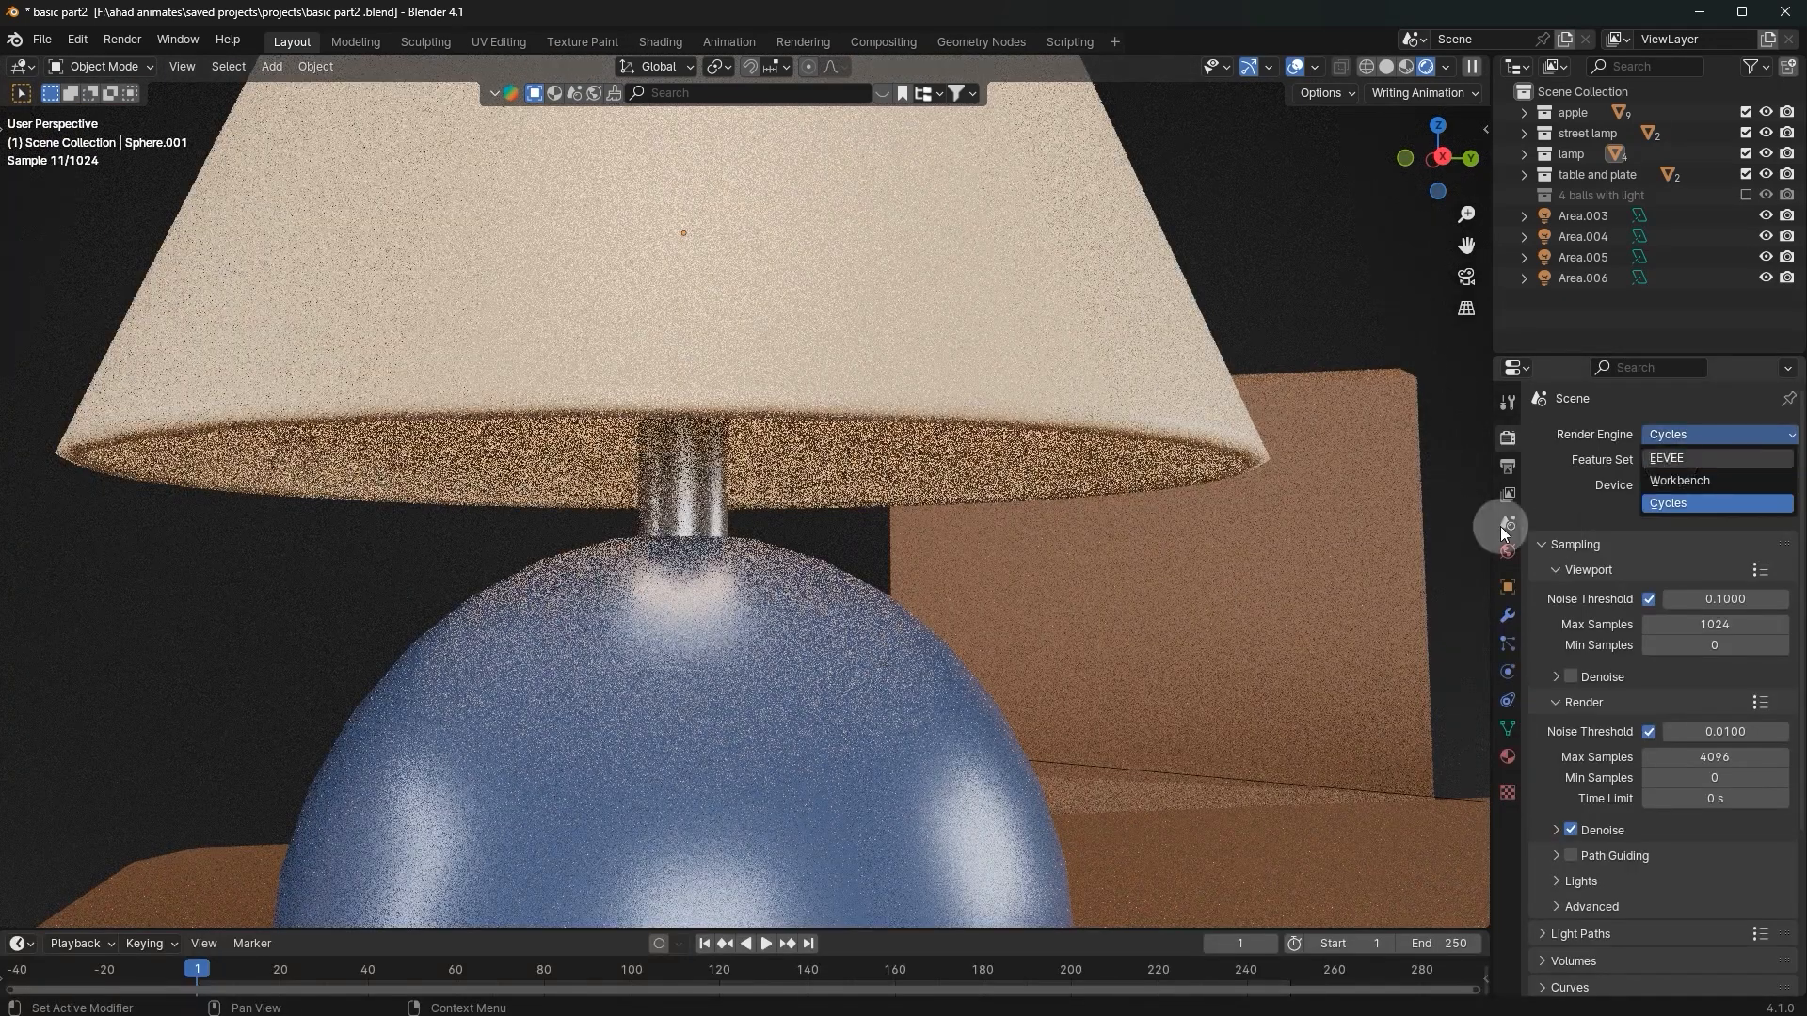
middle_click_drag(640, 562, 628, 516)
scroll(739, 327, "down", 4)
mouse_move(740, 327)
middle_mouse_down()
mouse_move(738, 359)
mouse_move(748, 345)
middle_mouse_up()
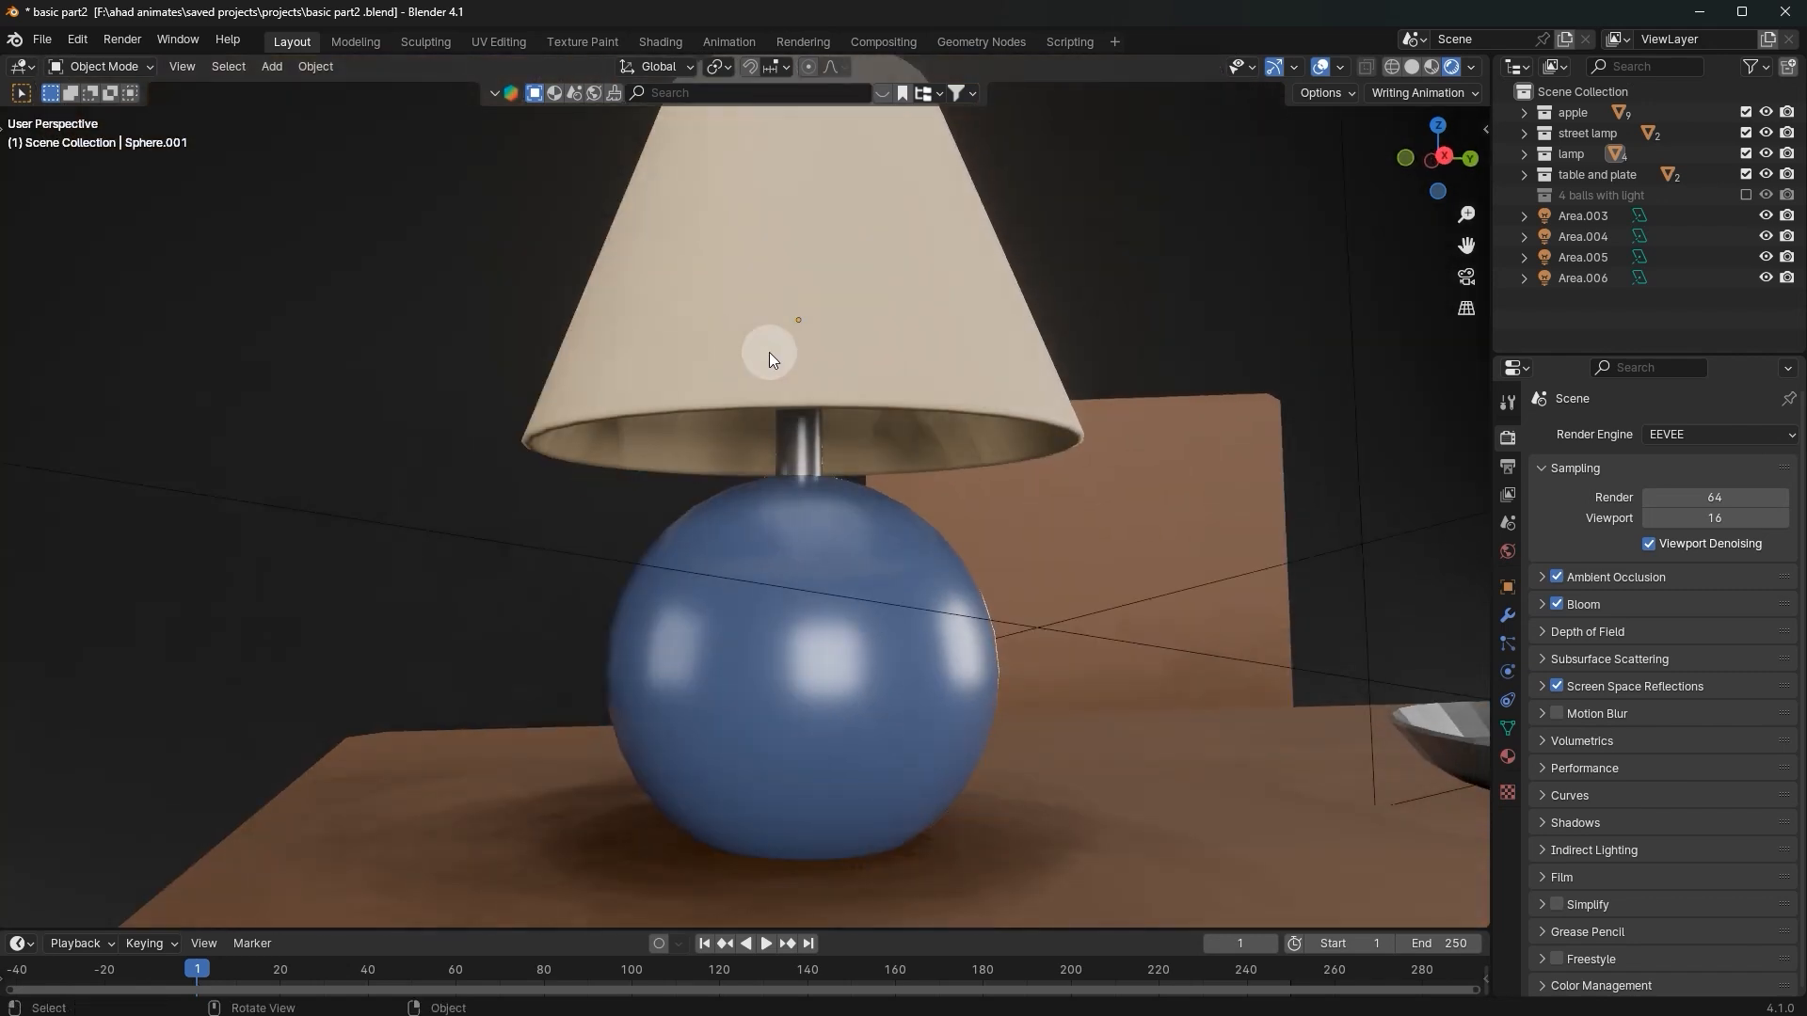
Step: Alternate the render engine between Cycles and EEVEE to compare the lamp's shading and shadows, ending on Cycles
left_click(1667, 439)
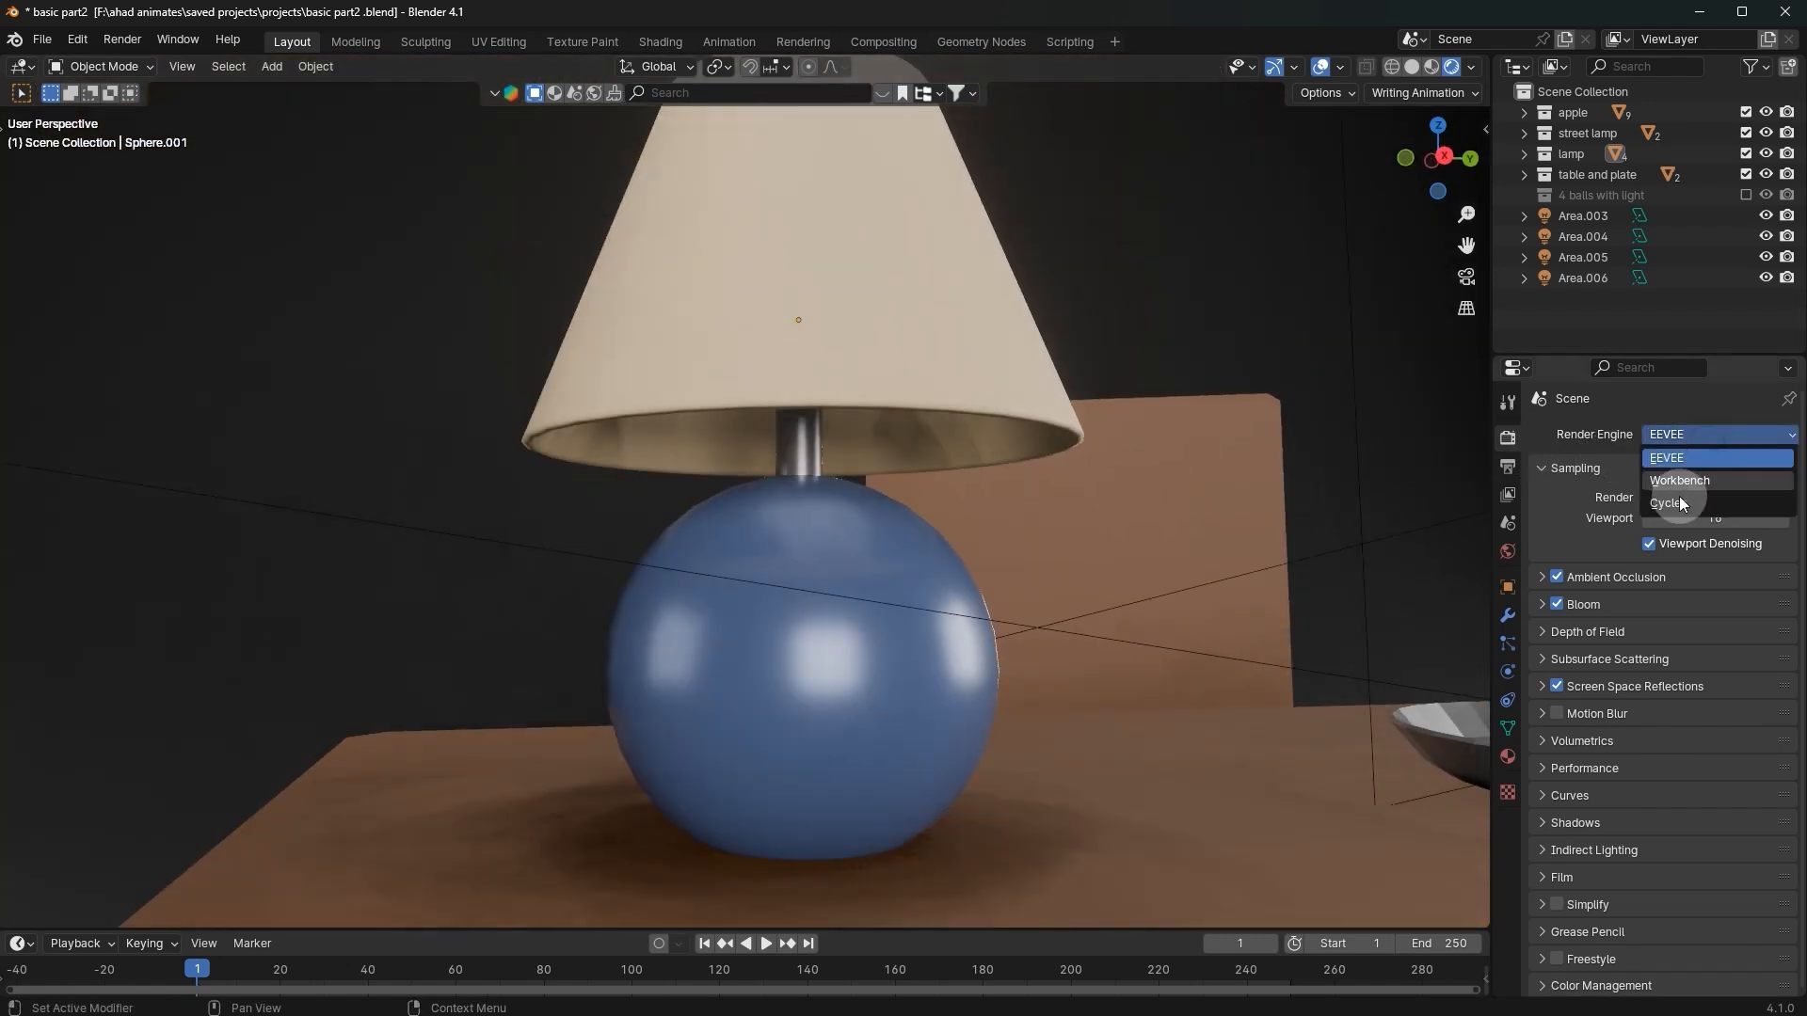
left_click(1643, 497)
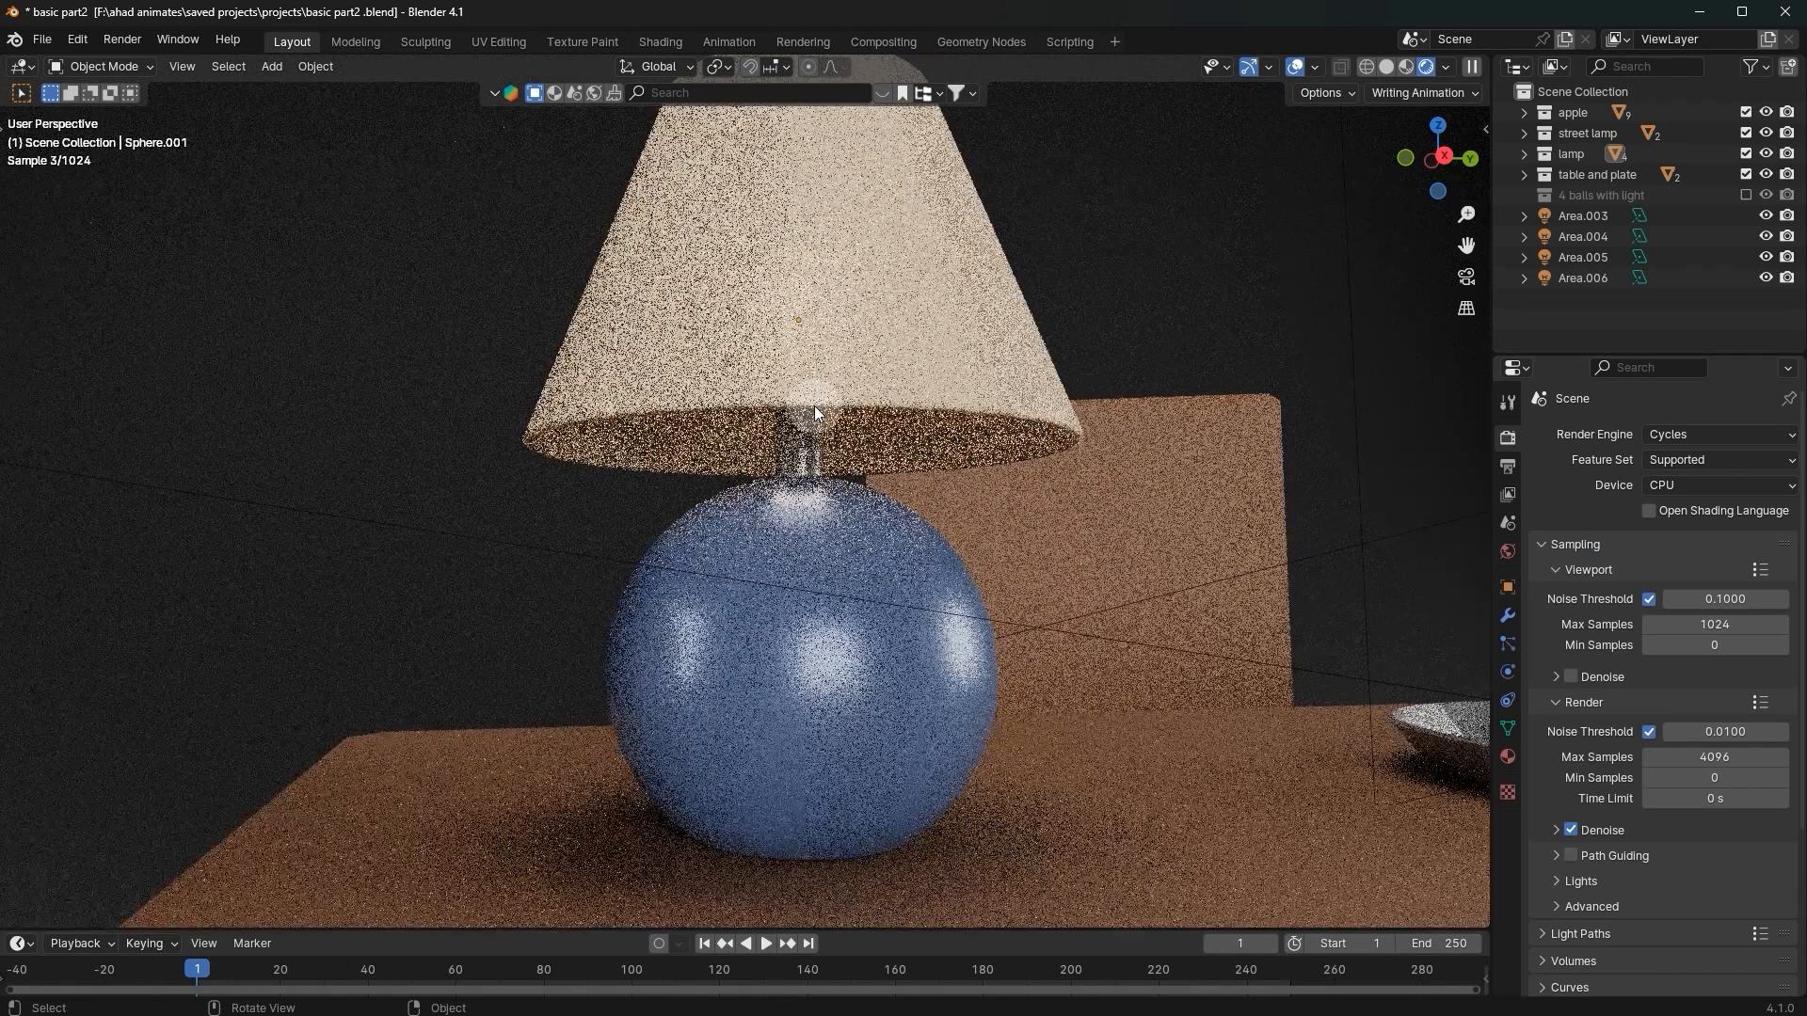
left_click(1722, 435)
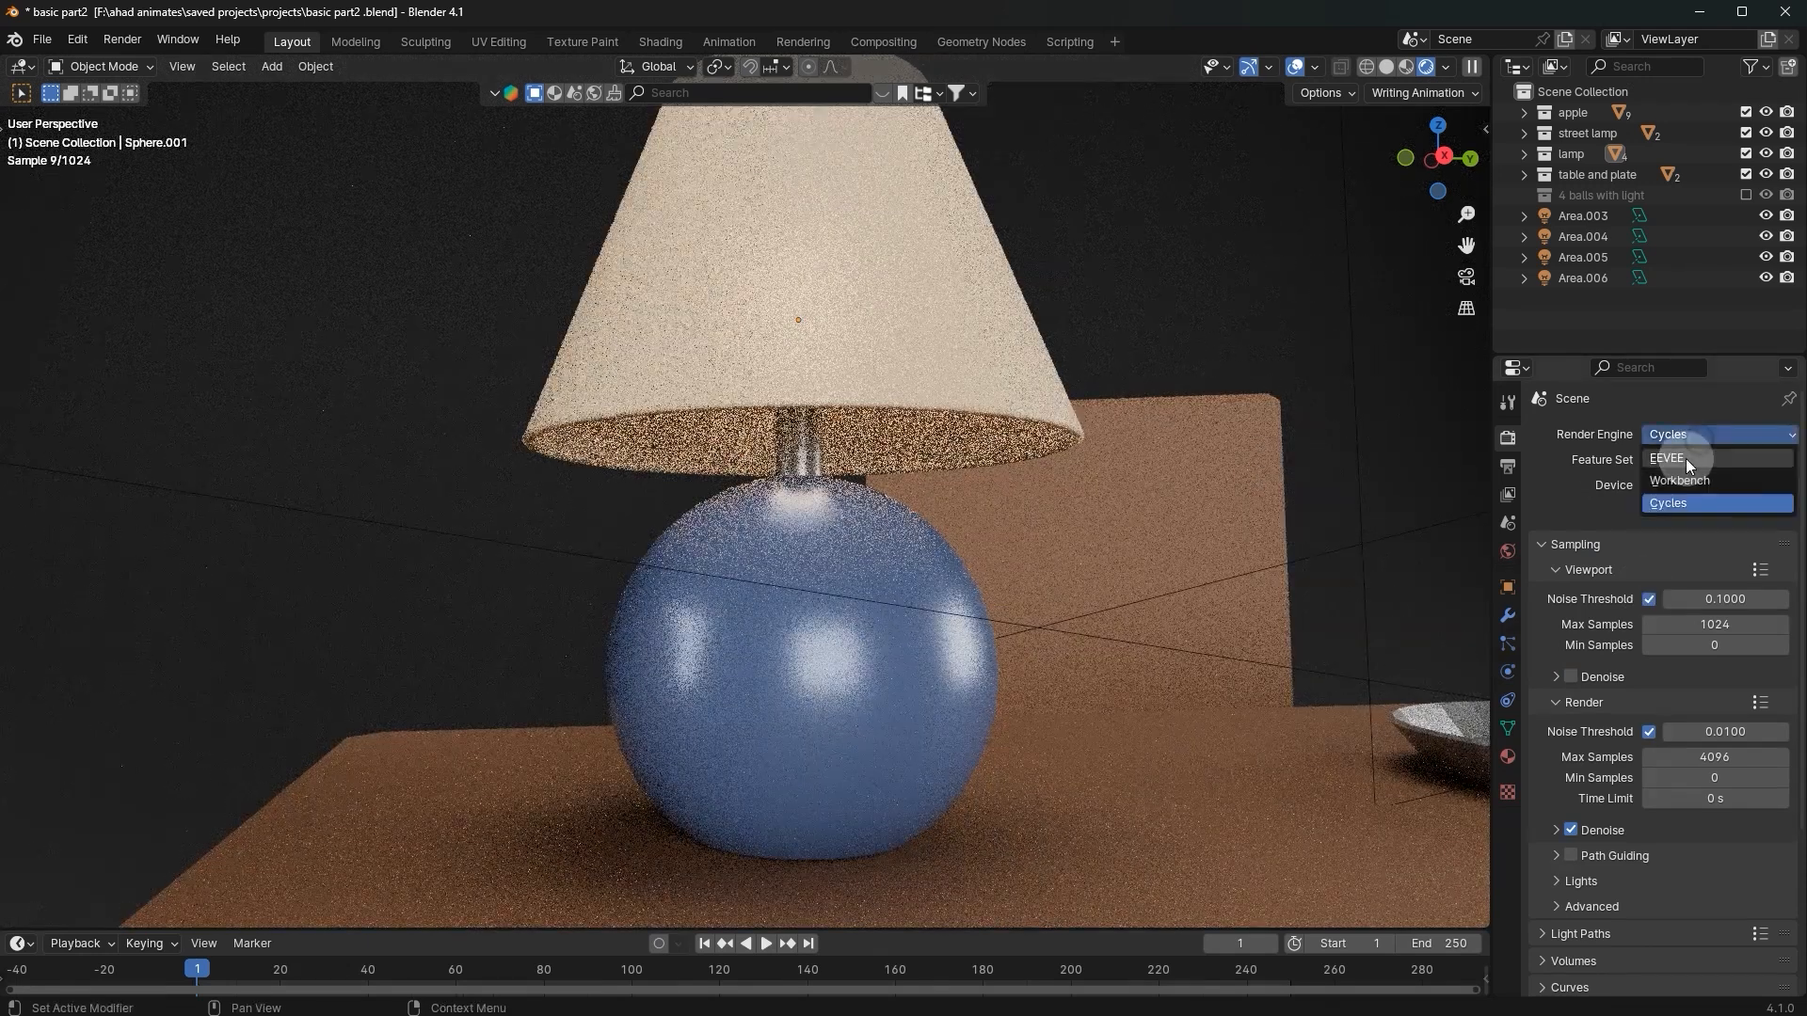
left_click(1683, 459)
left_click(1679, 437)
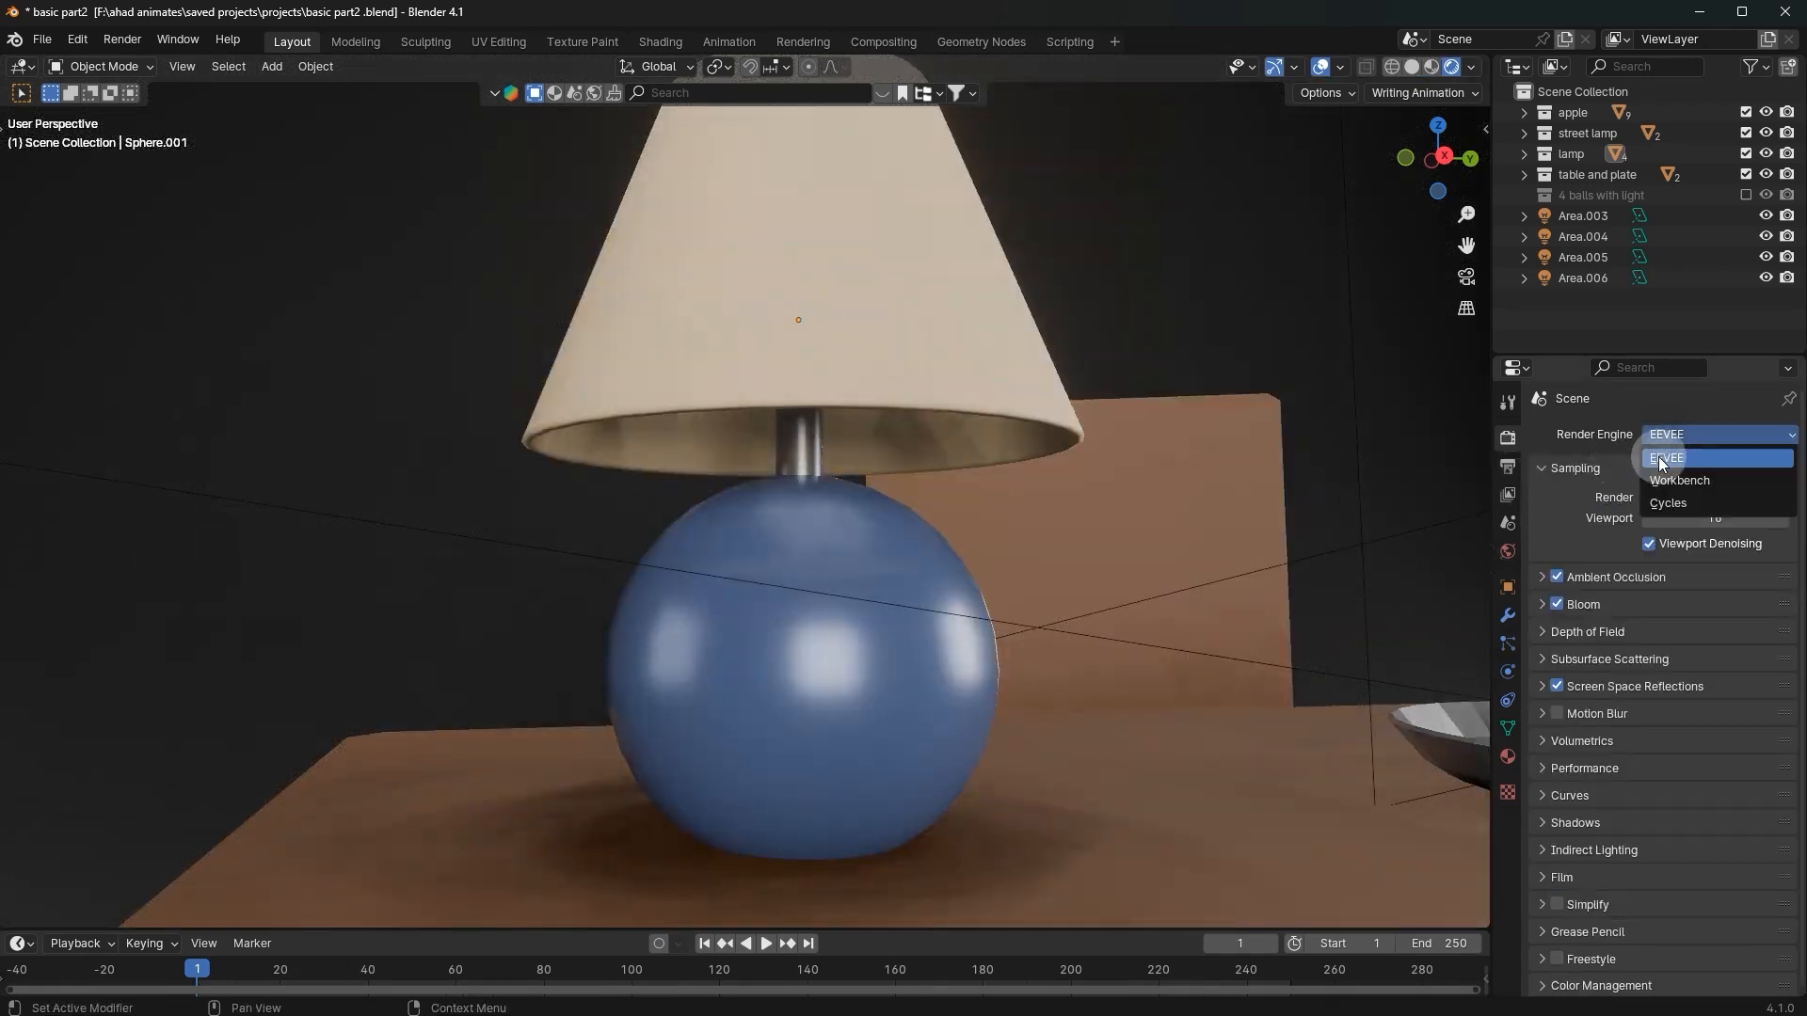
left_click(1656, 498)
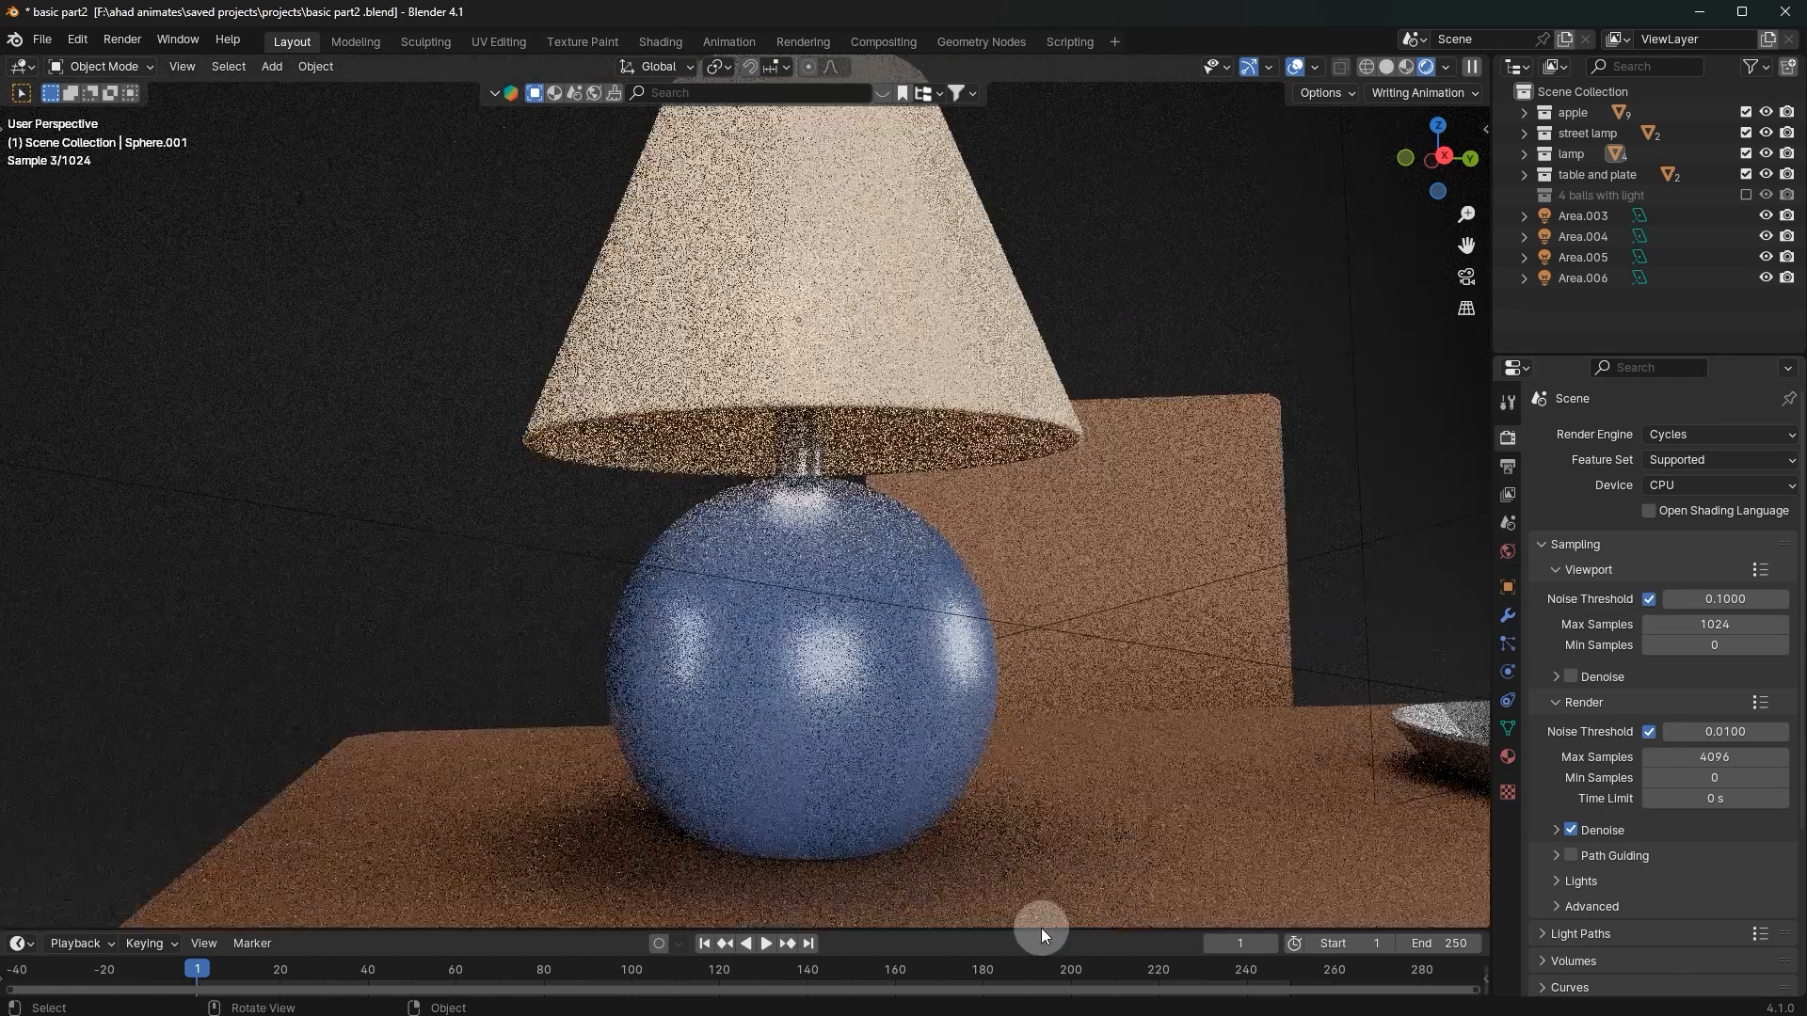
Step: Apply Shade Smooth by Angle to the plate holding the apples
middle_click_drag(1420, 745, 1310, 762)
left_click(1310, 763)
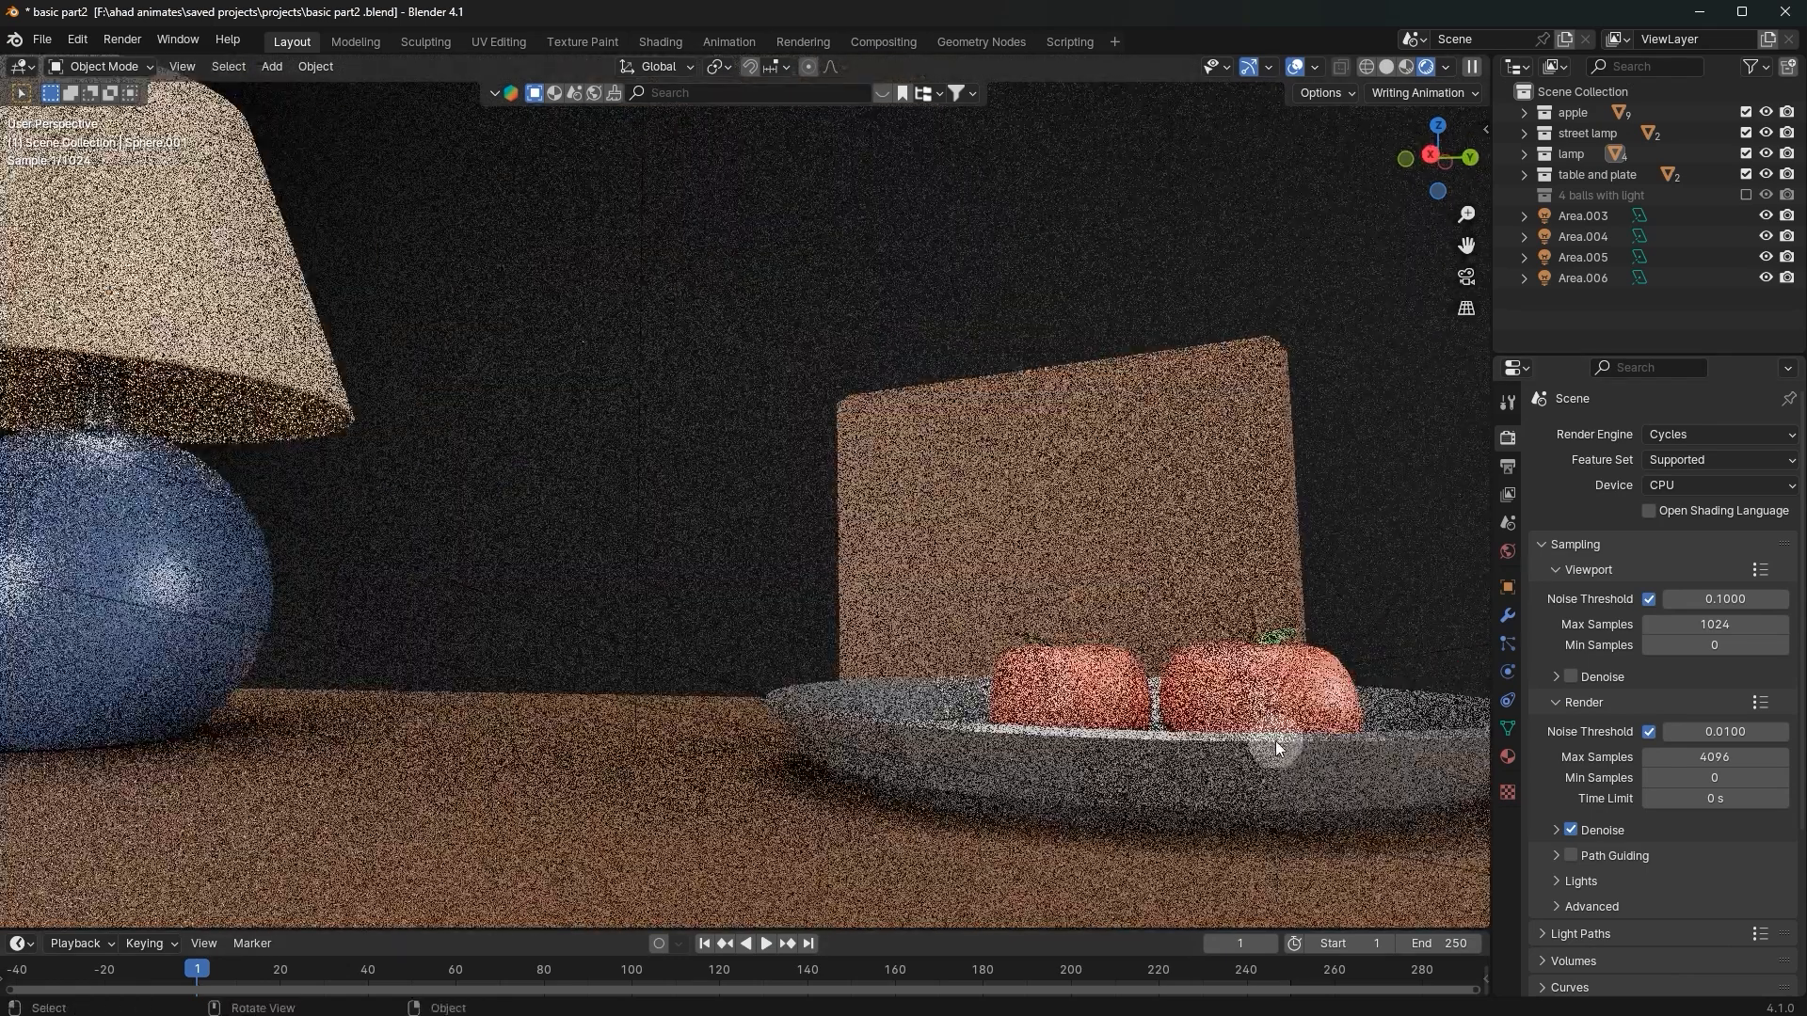
right_click(1231, 600)
left_click(1229, 610)
right_click(1227, 612)
left_click(1227, 612)
middle_click_drag(1227, 611, 1195, 629)
Step: Switch the render engine to EEVEE to compare the table, lamp and plate with their Cycles look
scroll(1300, 595, "down", 8)
scroll(1300, 595, "down", 6)
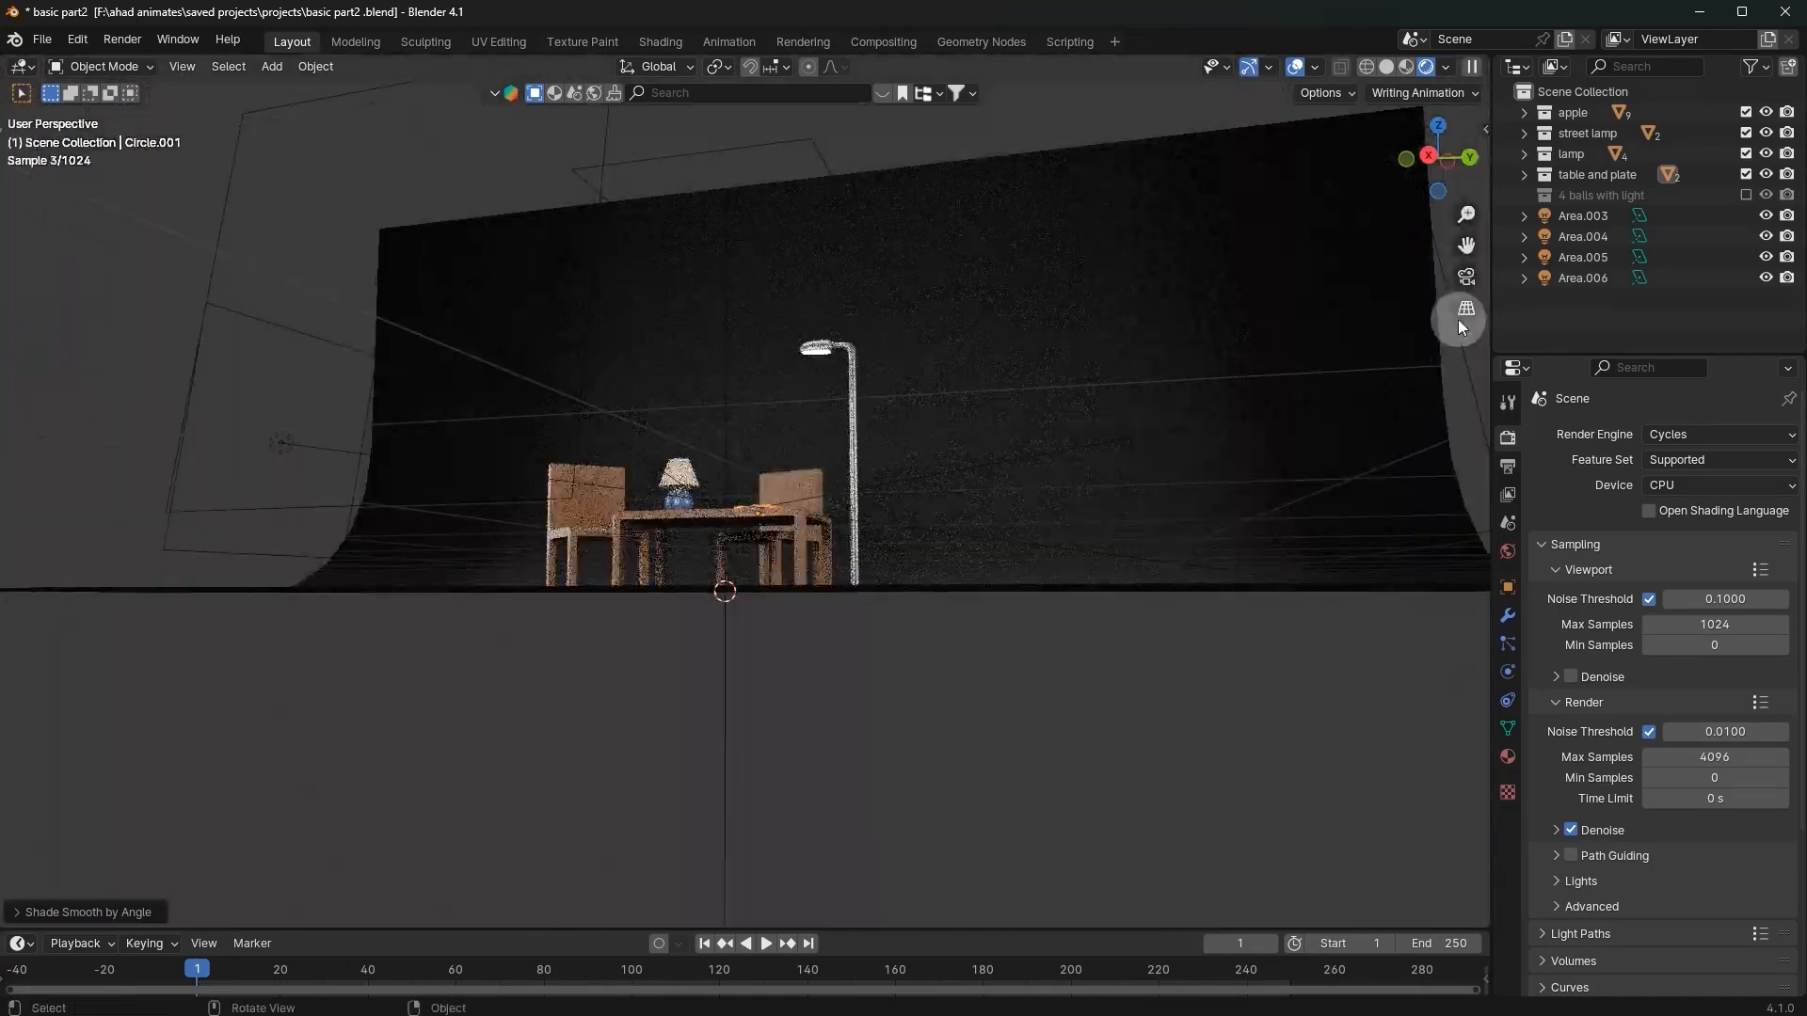
scroll(990, 314, "up", 5)
middle_click_drag(1030, 252, 1082, 310)
scroll(1036, 314, "up", 3)
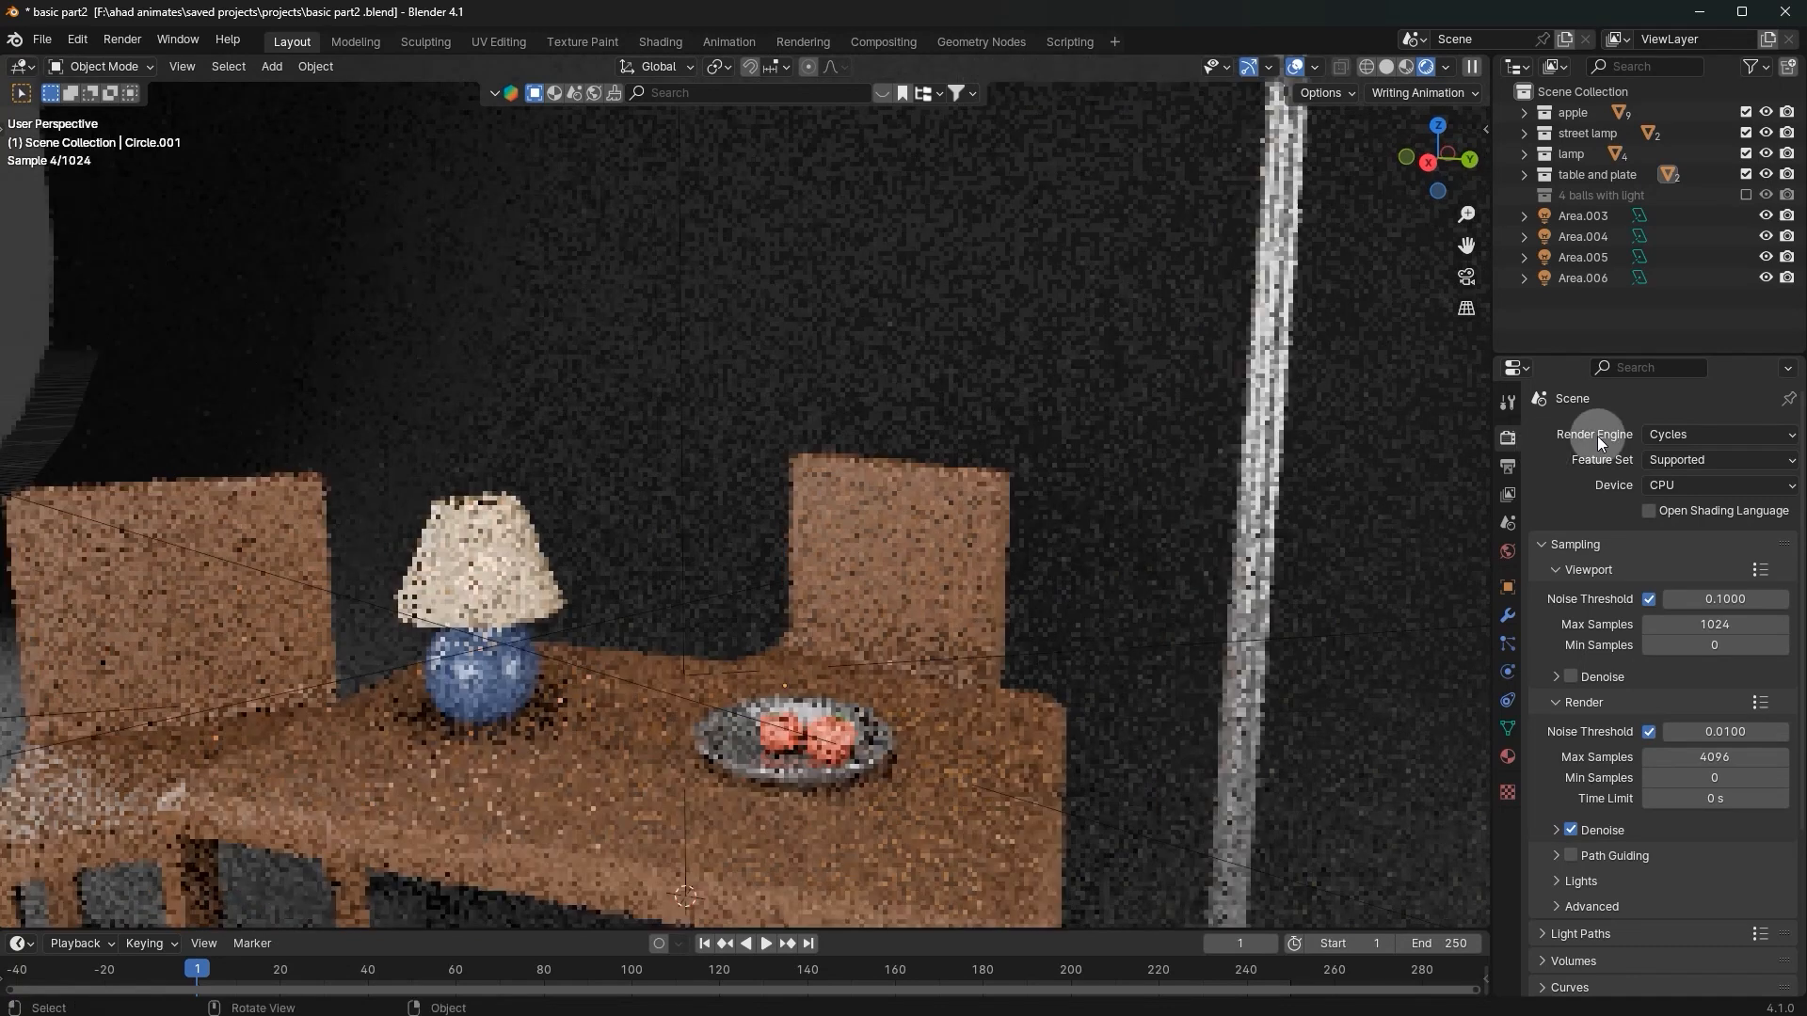
left_click(1689, 434)
left_click(1693, 460)
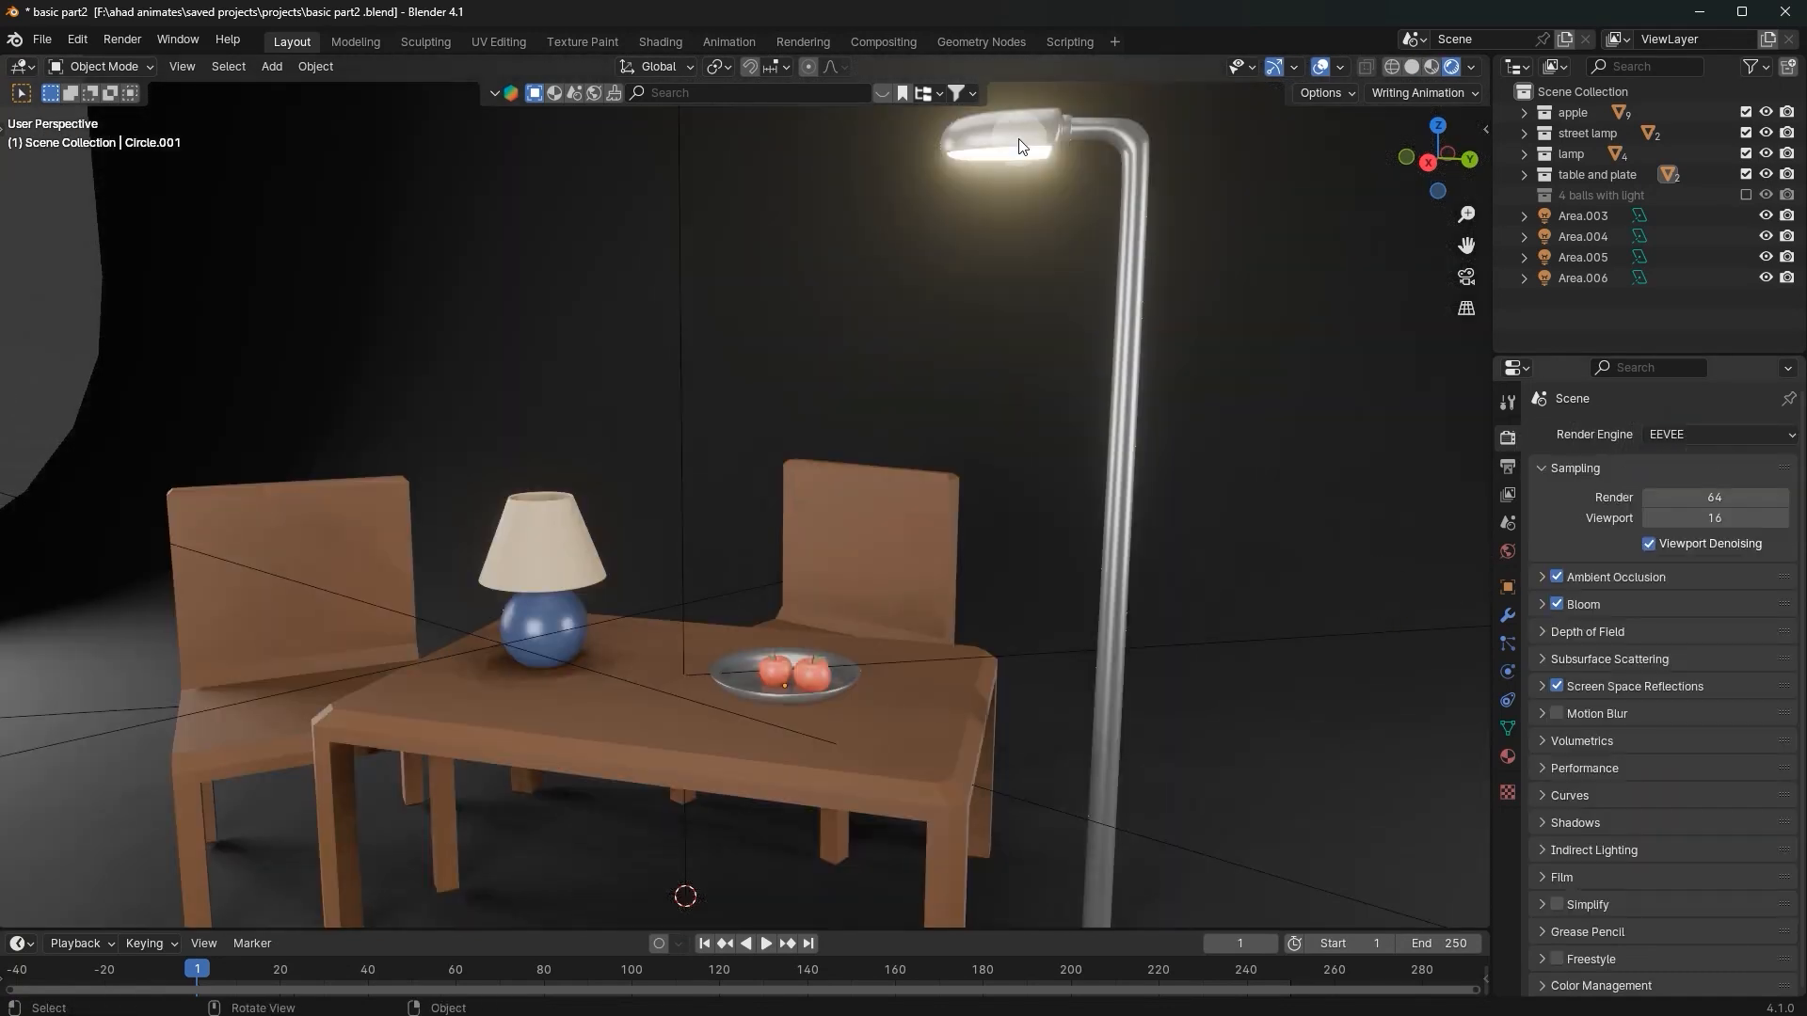
Step: Compare the plate and apples up close with Screen Space Reflections off and on, leaving the option enabled
scroll(886, 699, "up", 3)
middle_click_drag(891, 693, 877, 660)
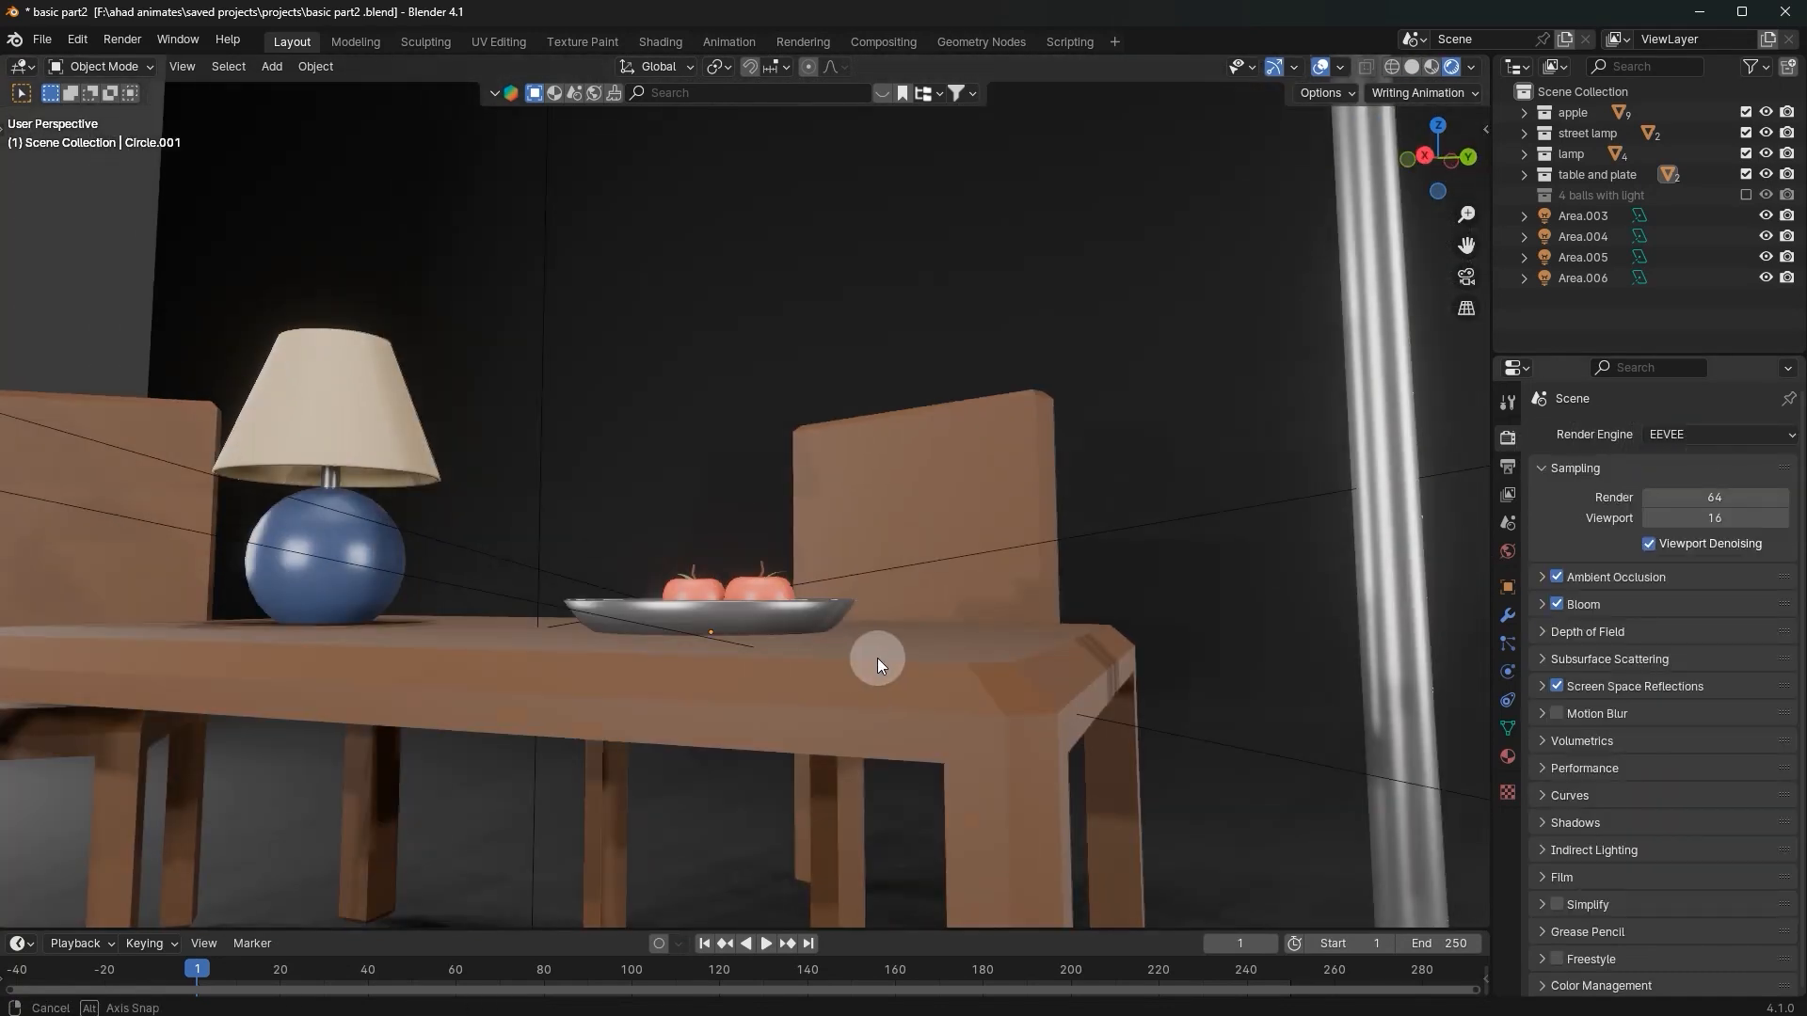
scroll(788, 730, "up", 4)
middle_click_drag(817, 860, 725, 827)
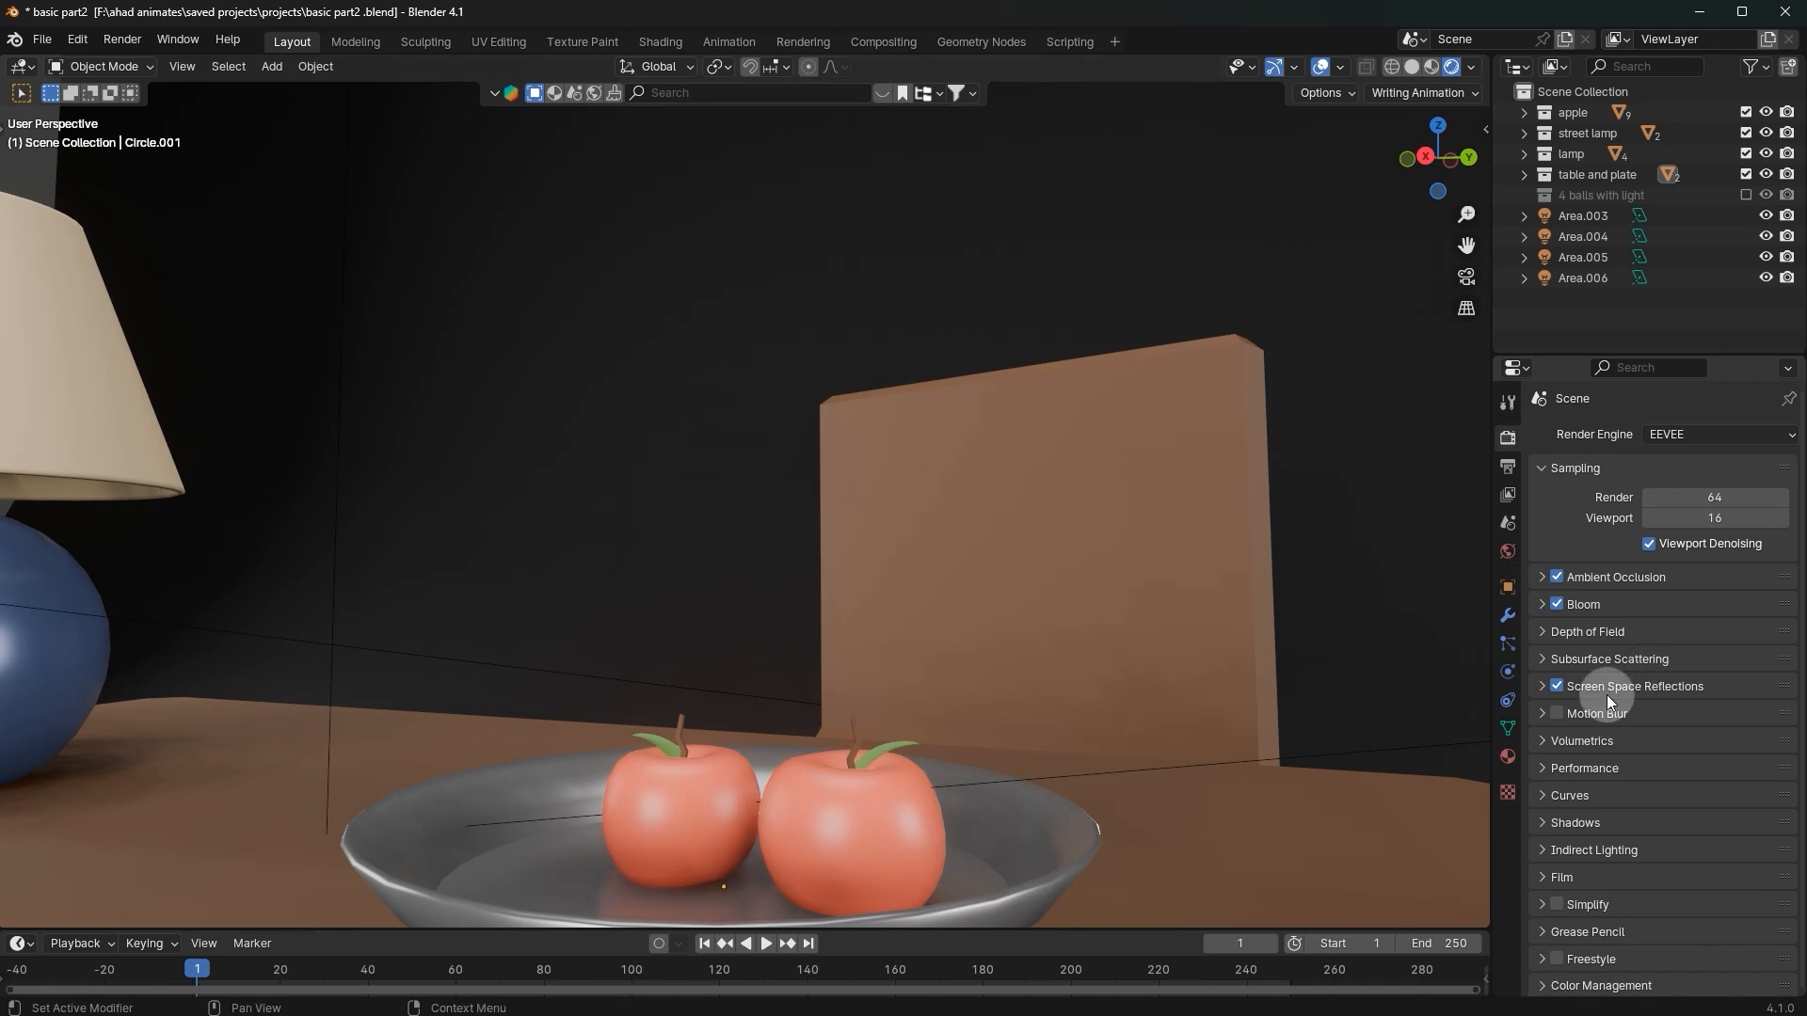
left_click(1558, 686)
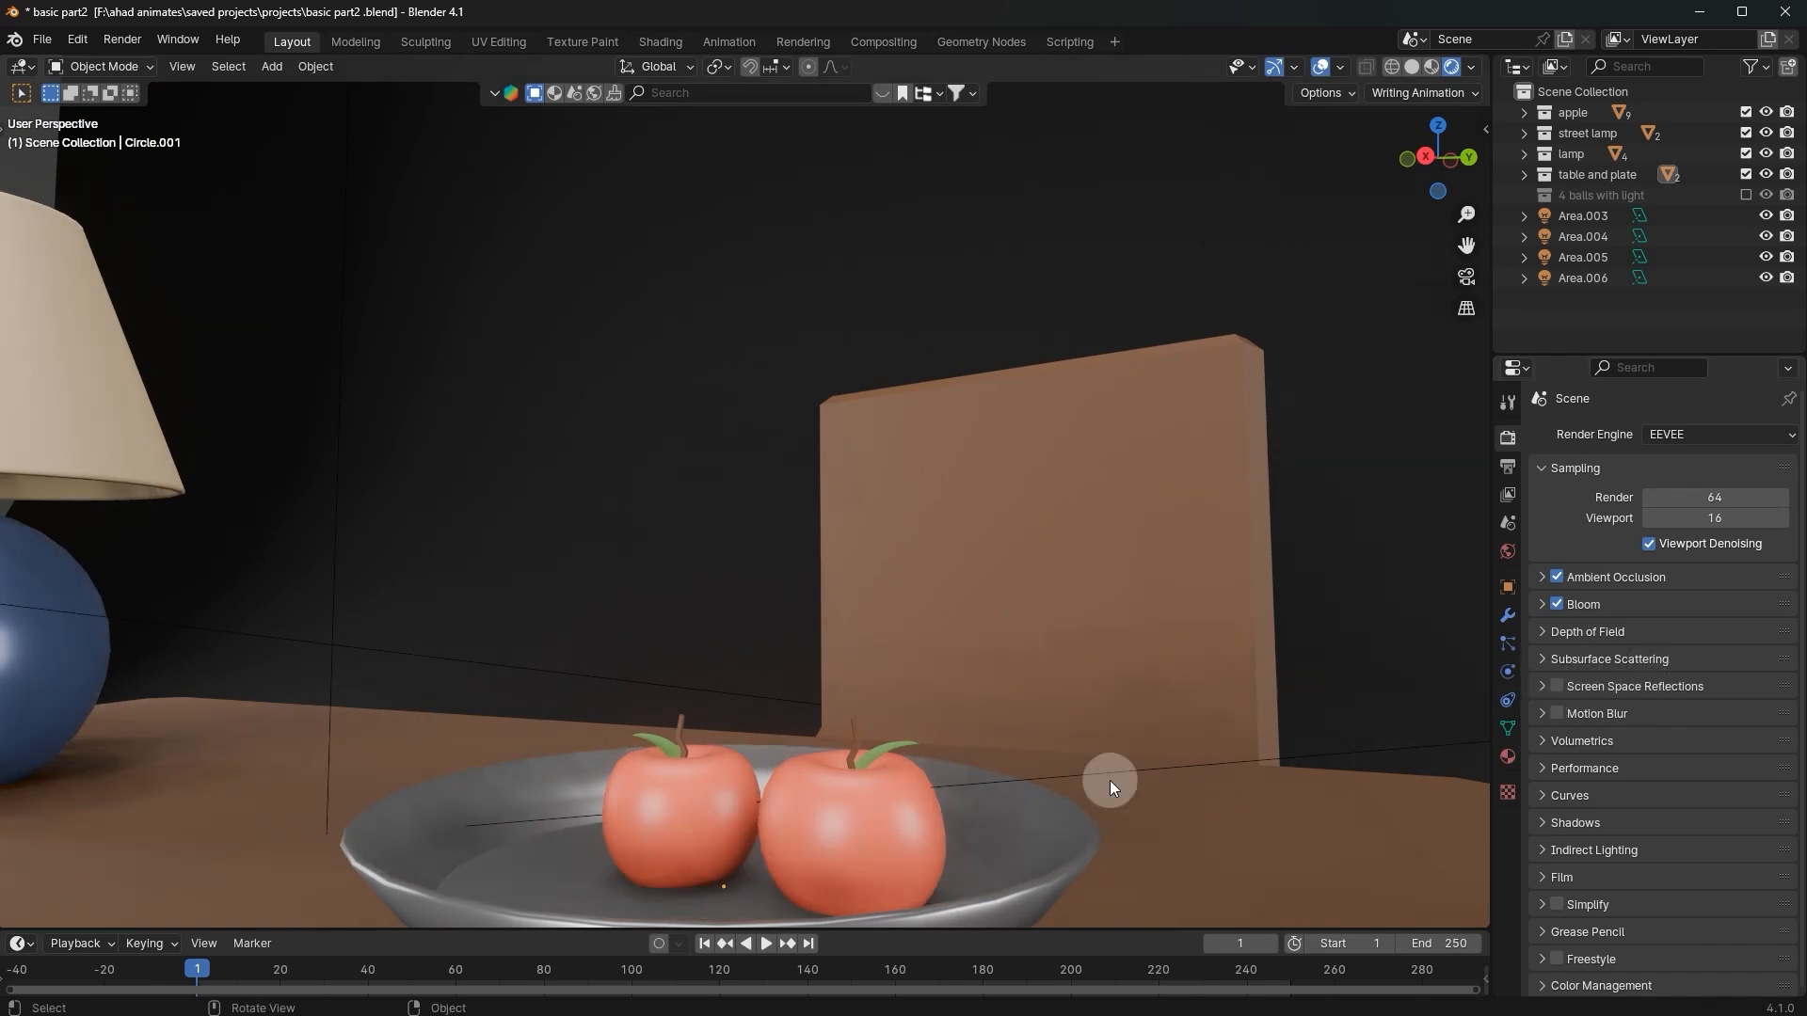
left_click(1557, 686)
scroll(678, 875, "down", 3)
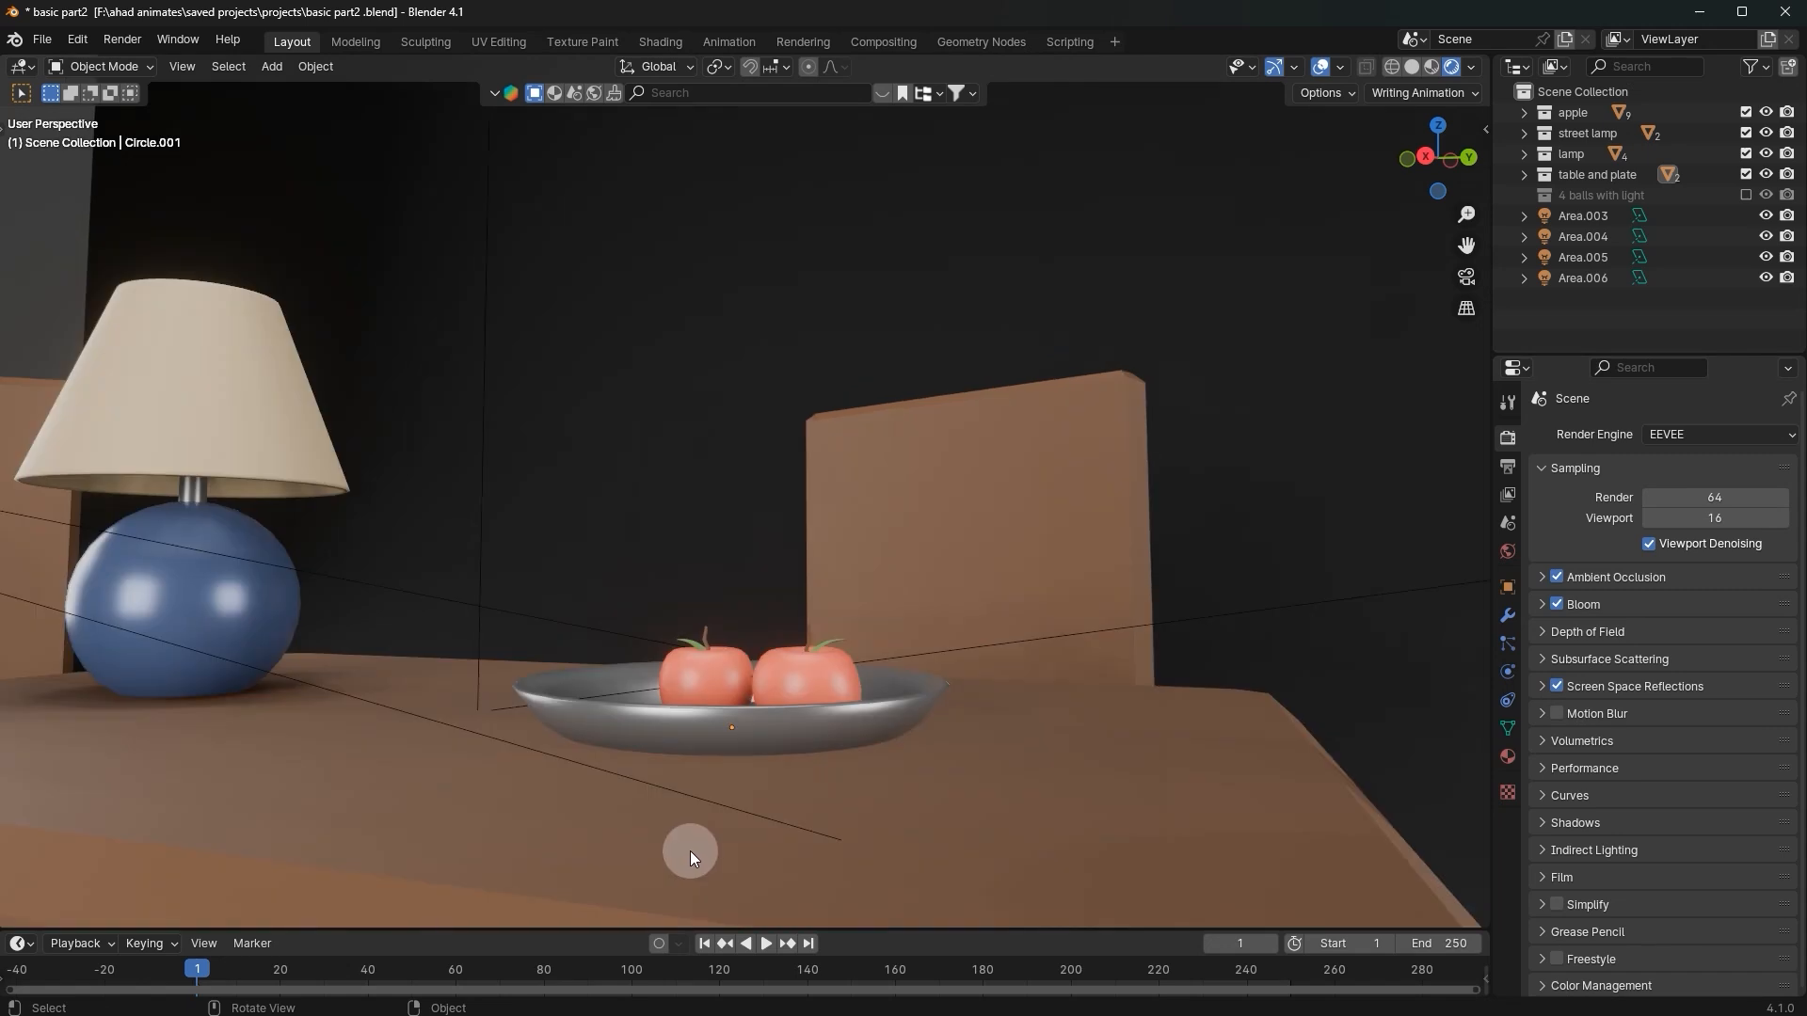
scroll(734, 819, "up", 2)
scroll(772, 795, "down", 2)
Step: Set the render engine to Cycles and view the whole furniture set
left_click(1734, 434)
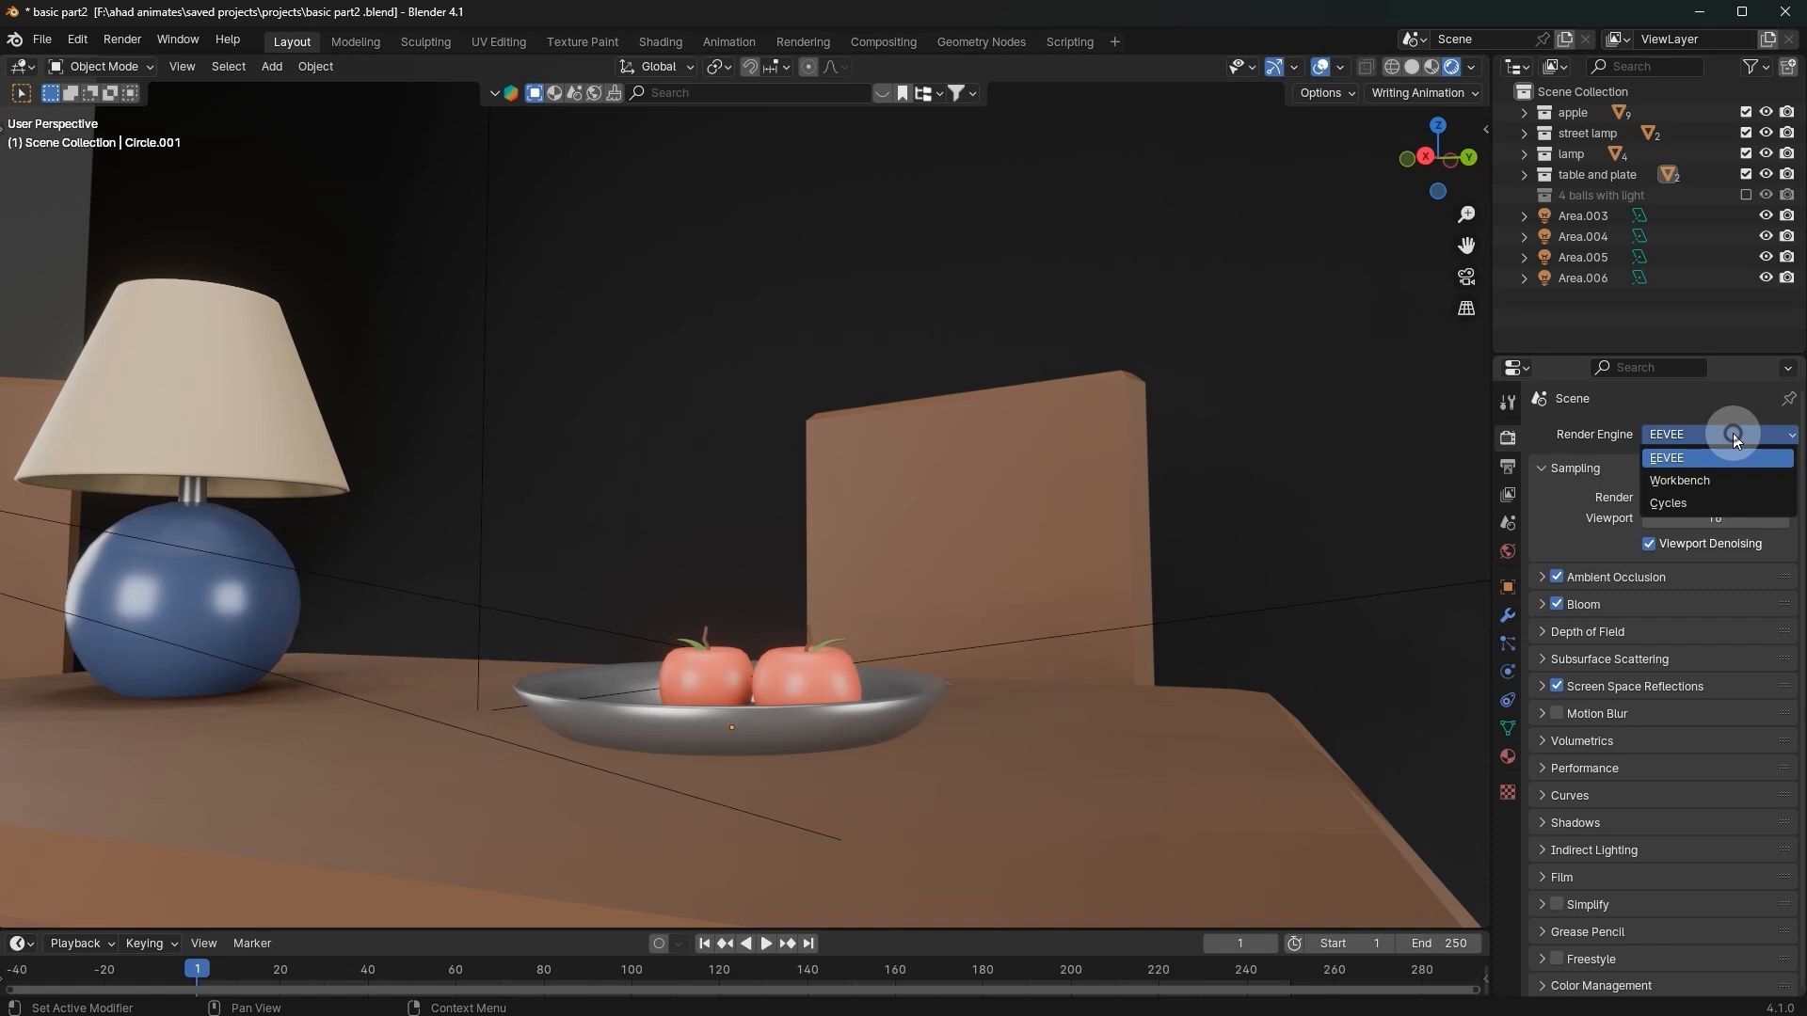
left_click(1674, 500)
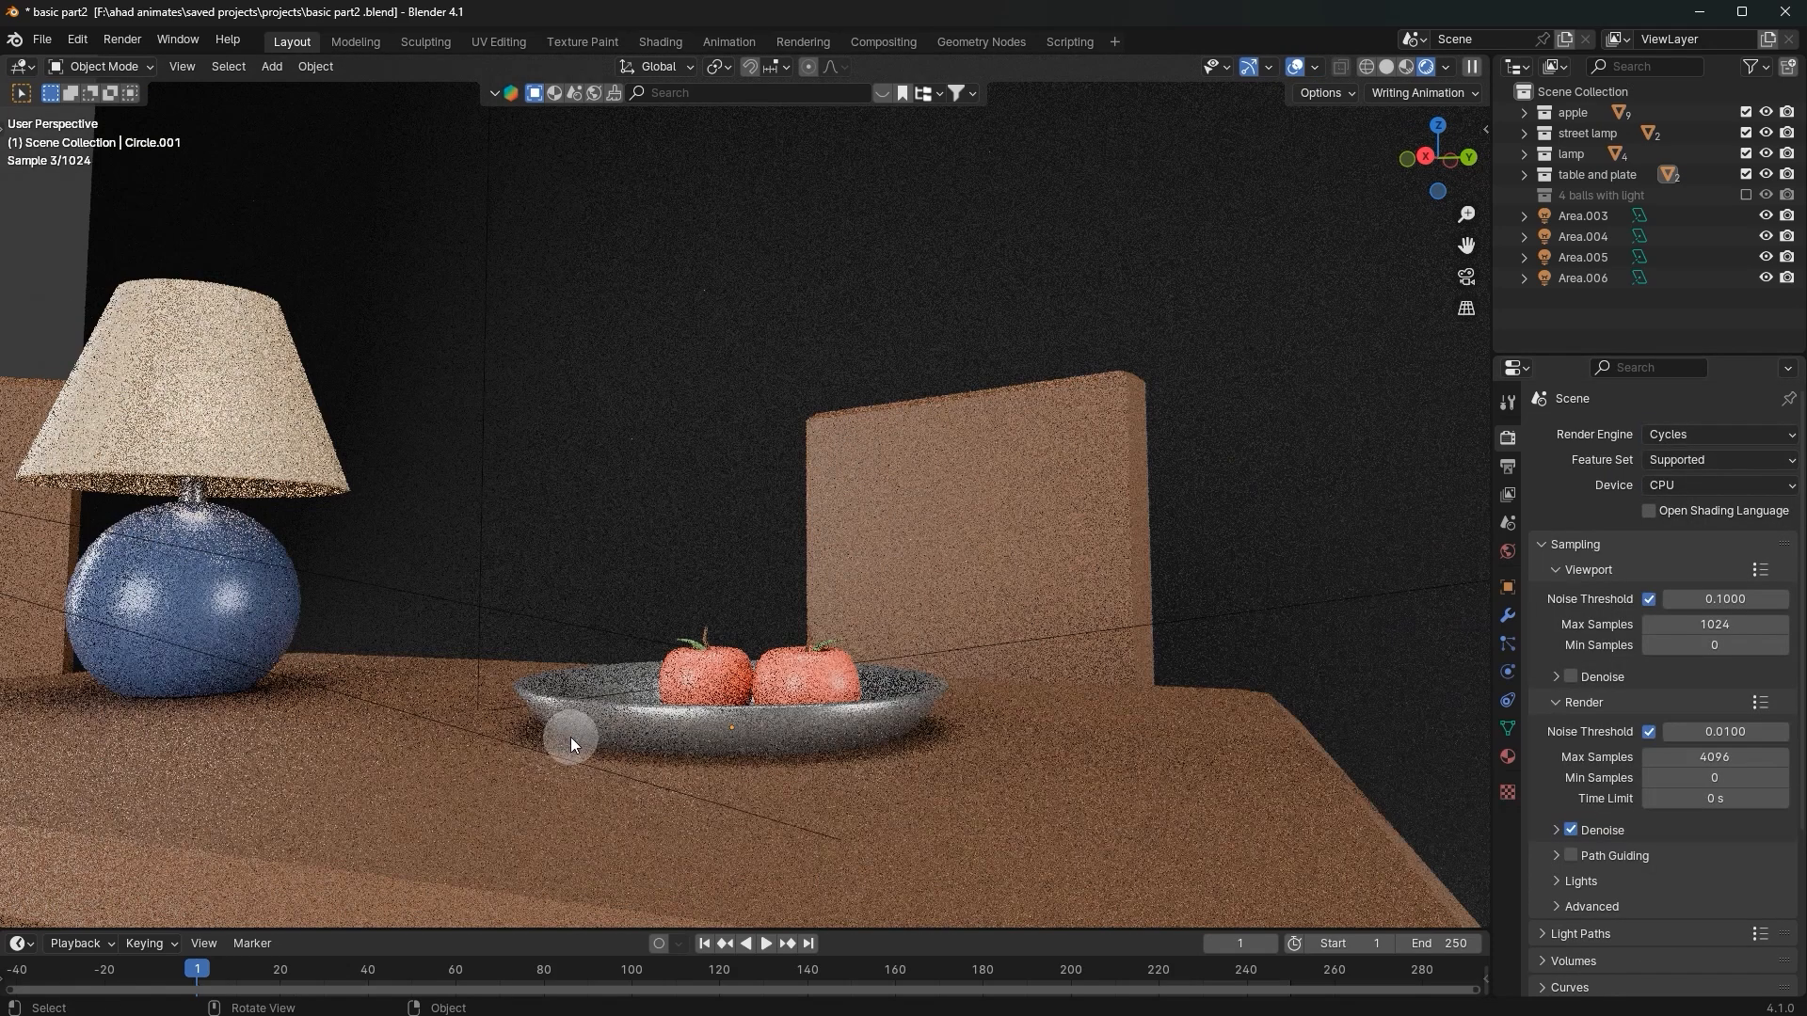
middle_click_drag(574, 752, 1385, 532)
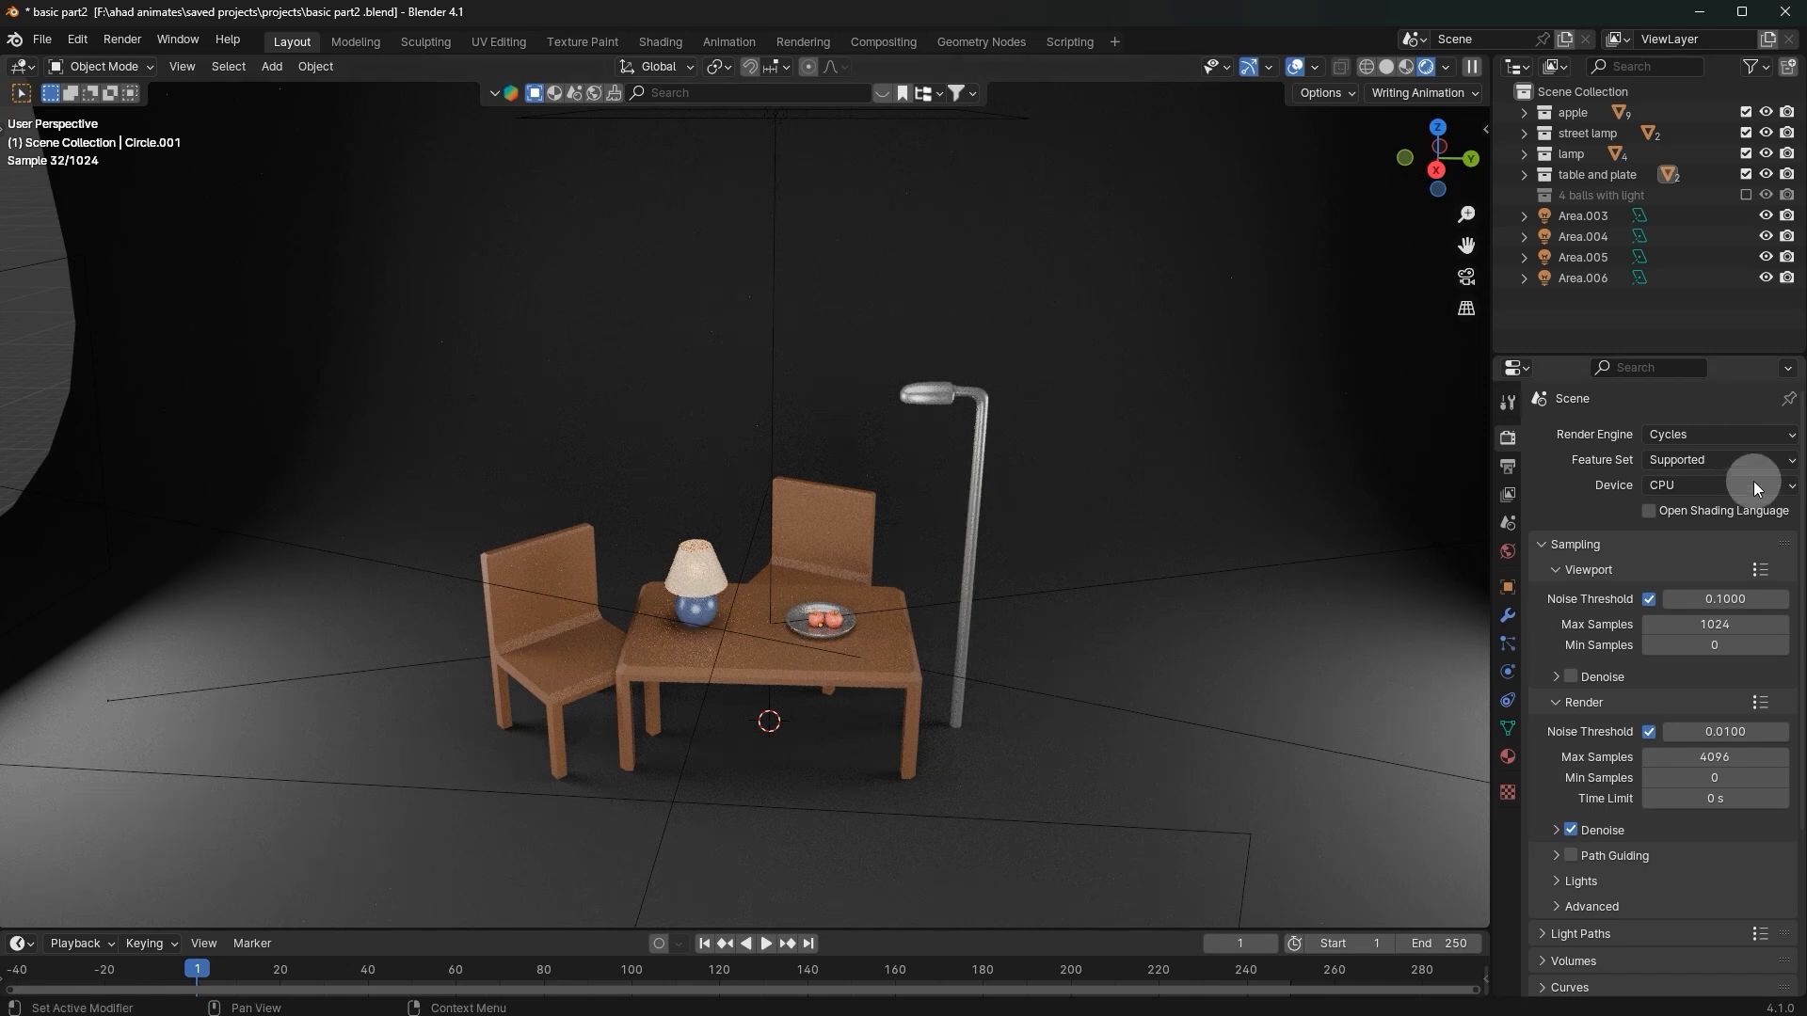
Step: Enable Denoise for the Cycles viewport sampling and inspect the lamp and plate on the table
left_click(1571, 676)
middle_click_drag(243, 556, 331, 562)
scroll(707, 619, "up", 5)
scroll(708, 619, "up", 2)
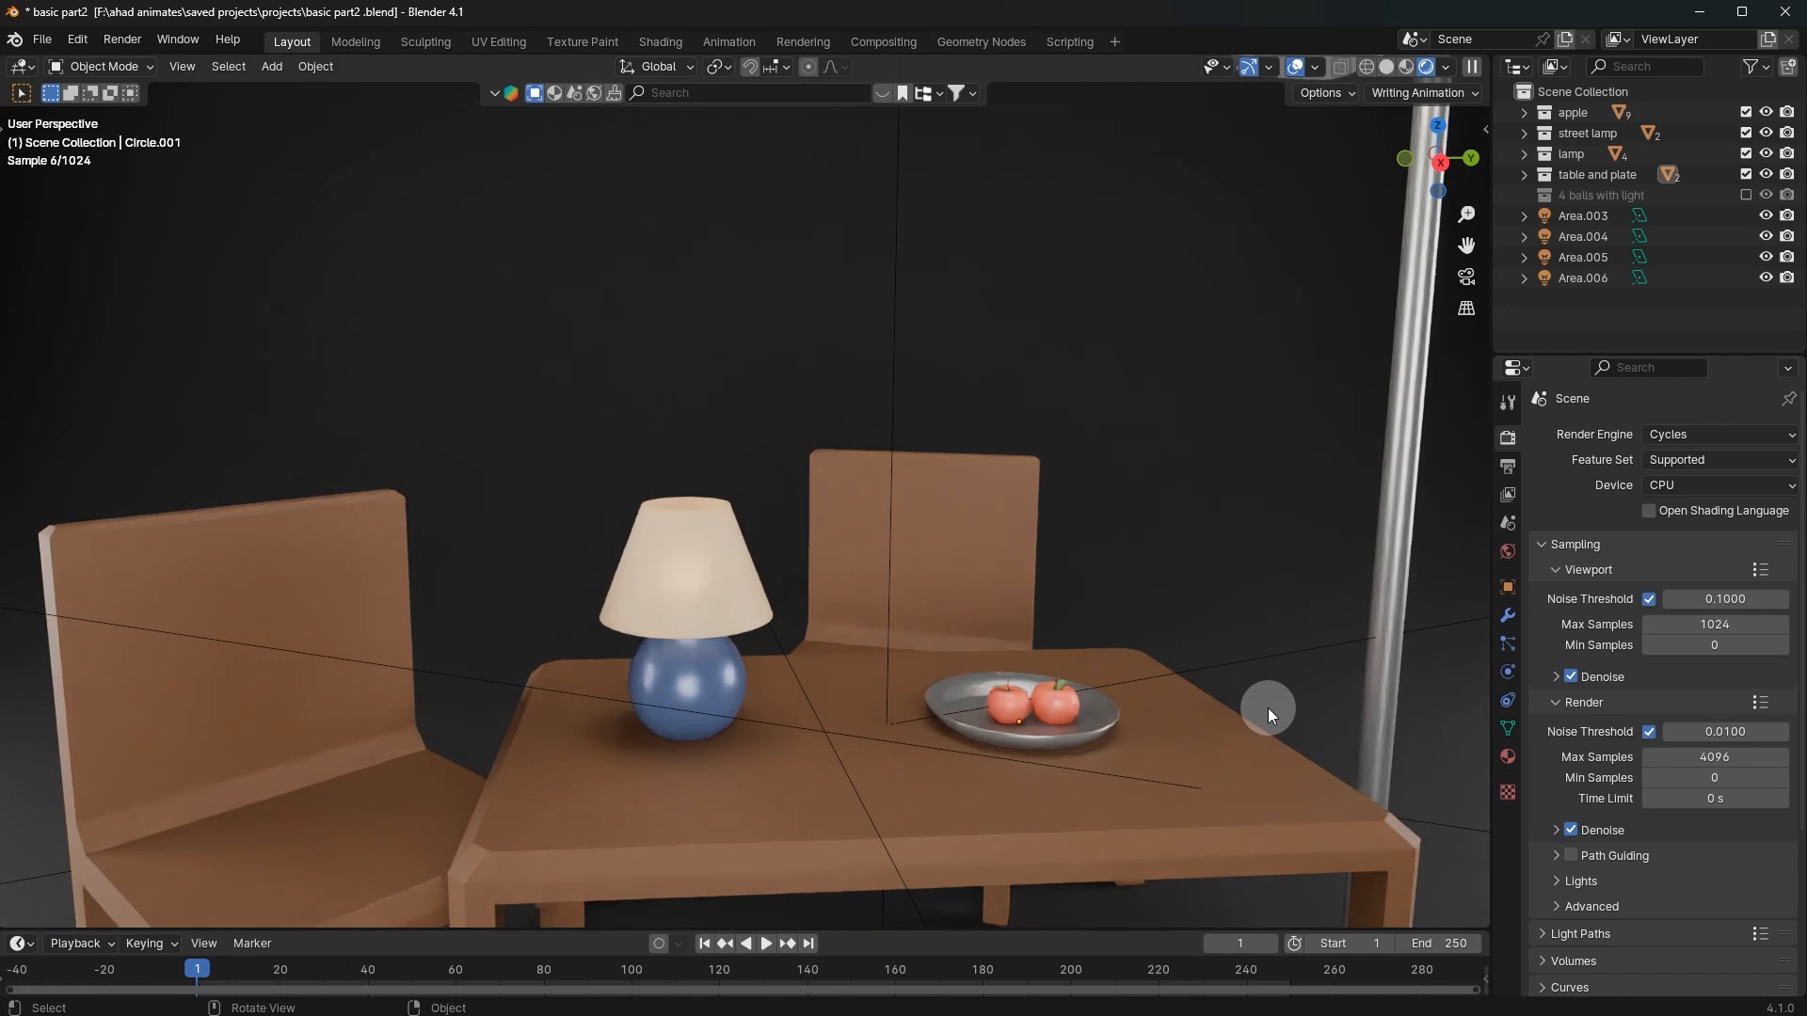
Step: Examine the whole furniture set and the street lamp from several distances and angles in the denoised Cycles viewport
scroll(894, 552, "down", 6)
mouse_move(965, 554)
middle_mouse_down()
mouse_move(901, 553)
mouse_move(939, 561)
middle_mouse_up()
scroll(917, 548, "up", 4)
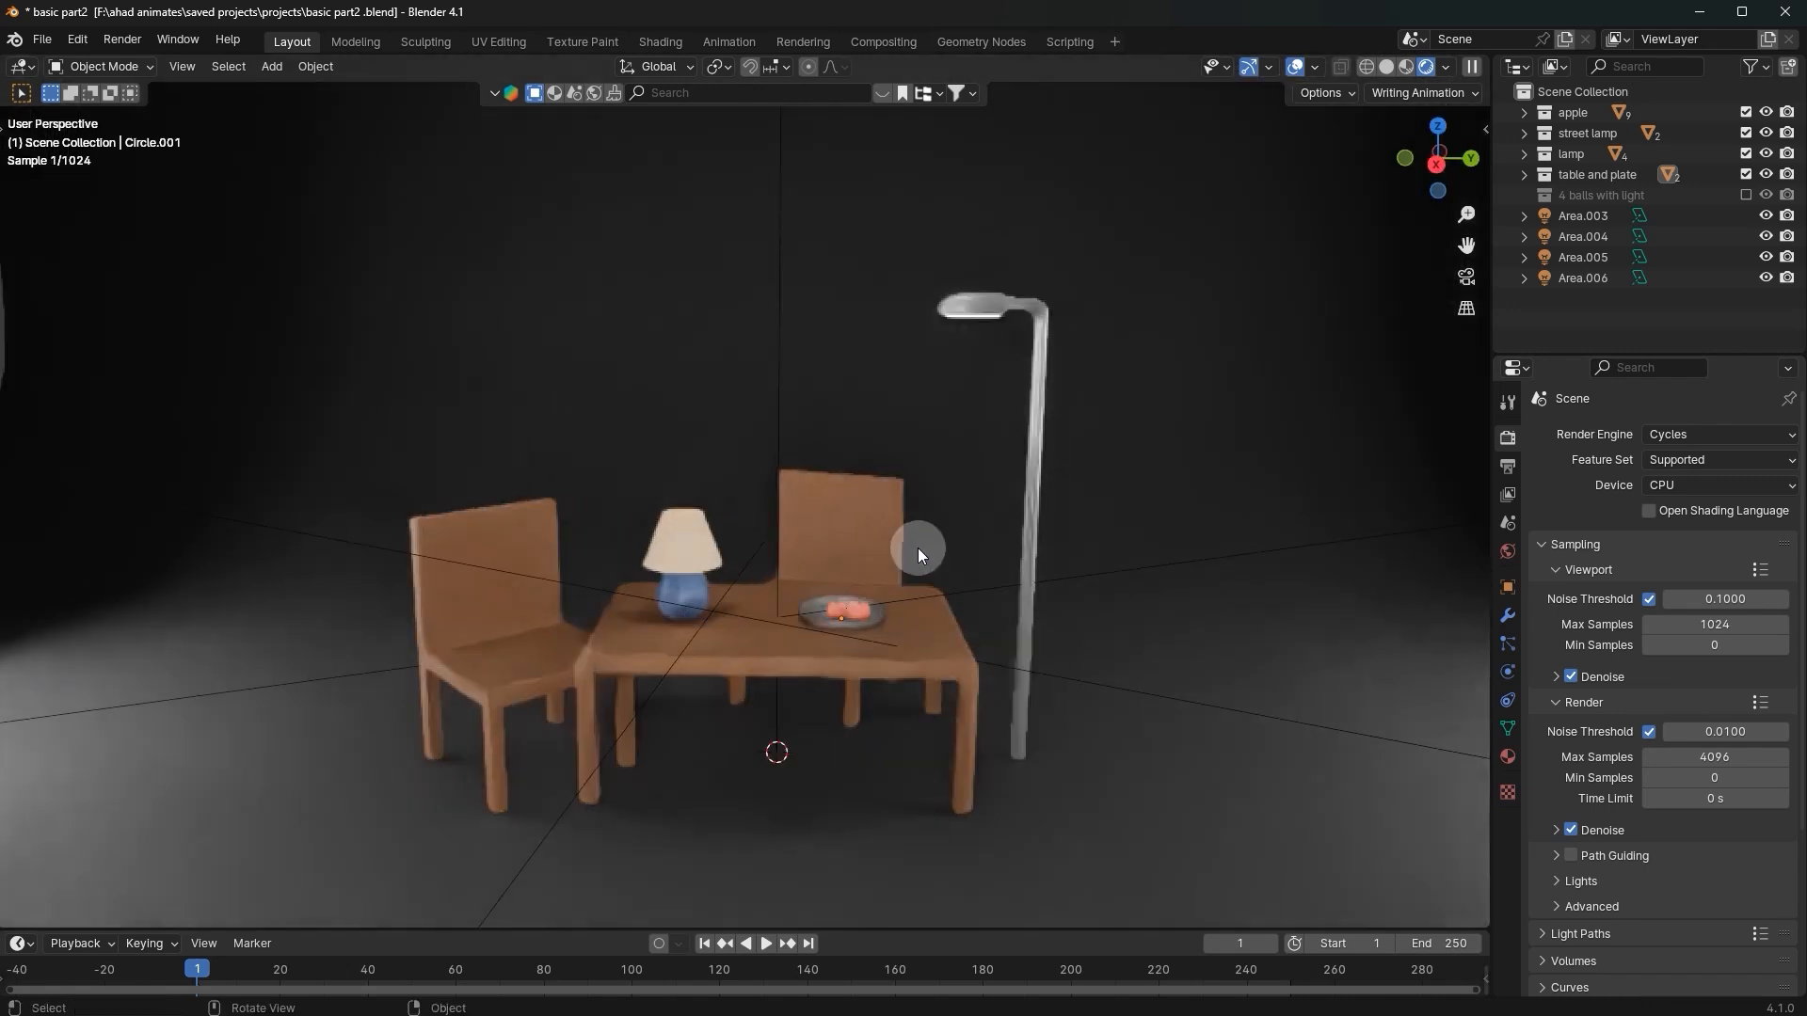
scroll(918, 547, "up", 3)
middle_click_drag(924, 487, 391, 696)
scroll(550, 658, "down", 4)
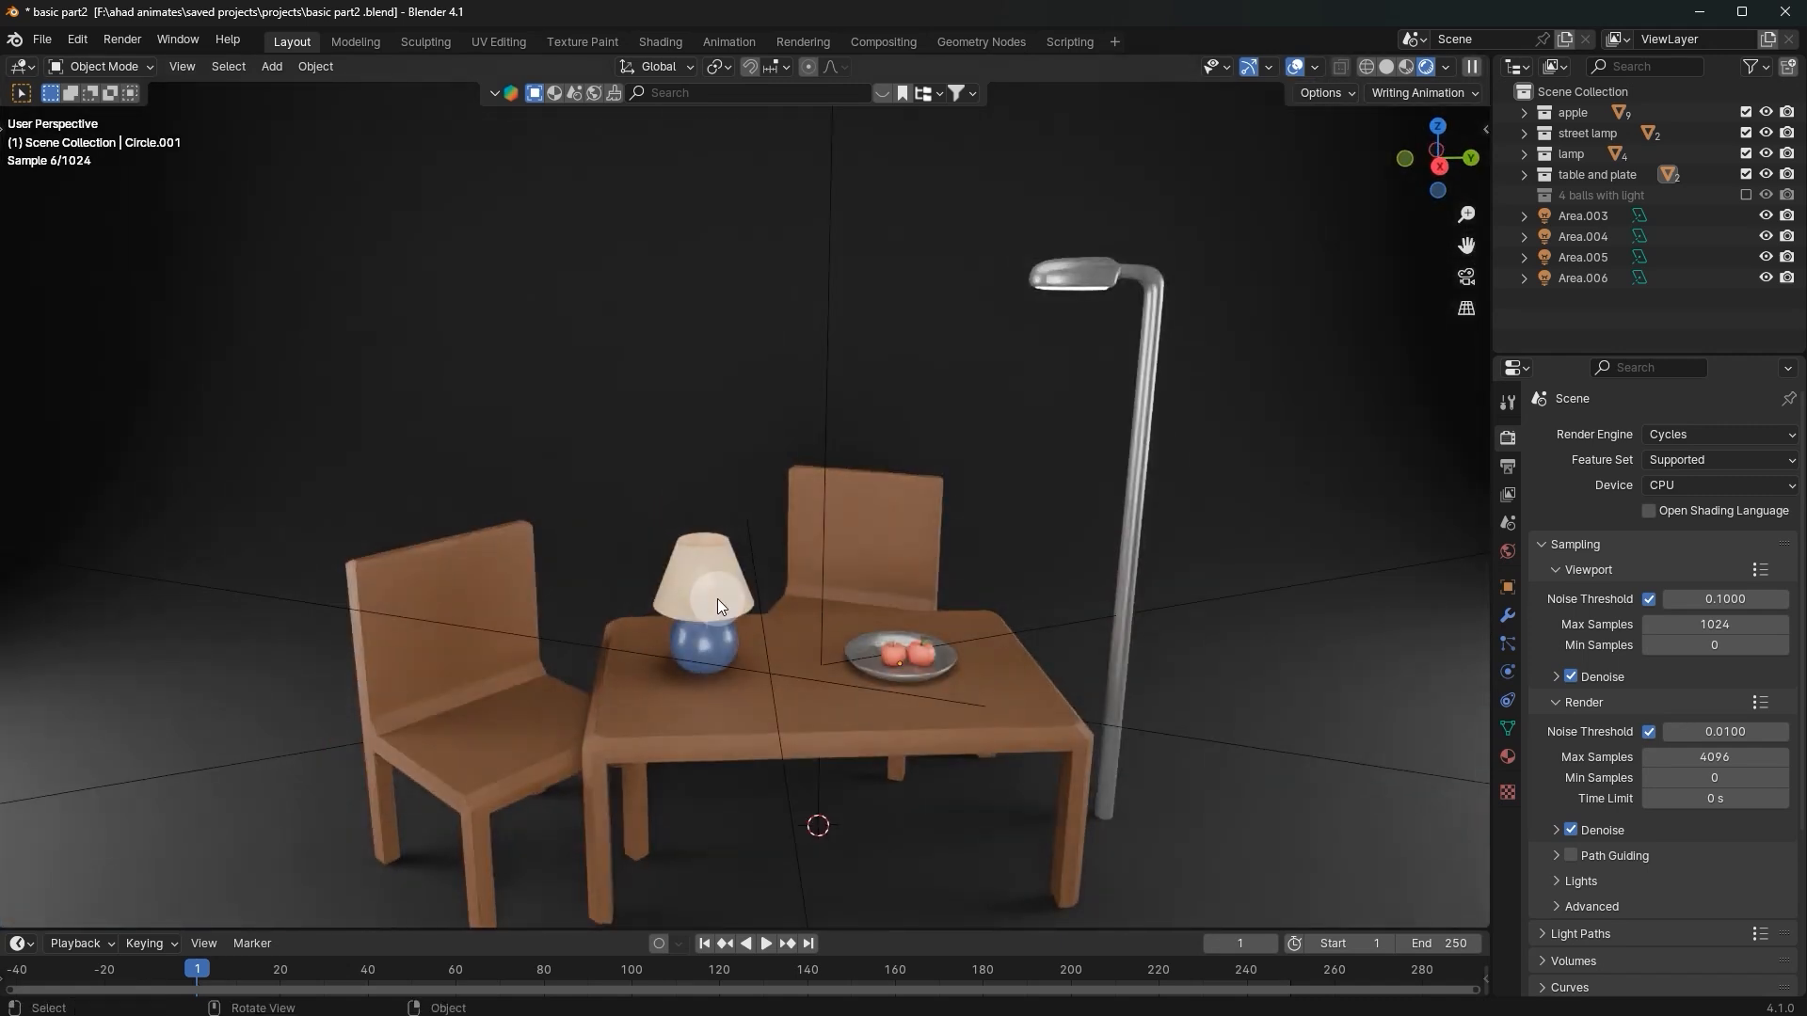
scroll(688, 590, "down", 4)
middle_click_drag(688, 591, 759, 580)
scroll(752, 578, "down", 3)
scroll(715, 572, "up", 4)
scroll(776, 590, "up", 1)
scroll(775, 590, "down", 2)
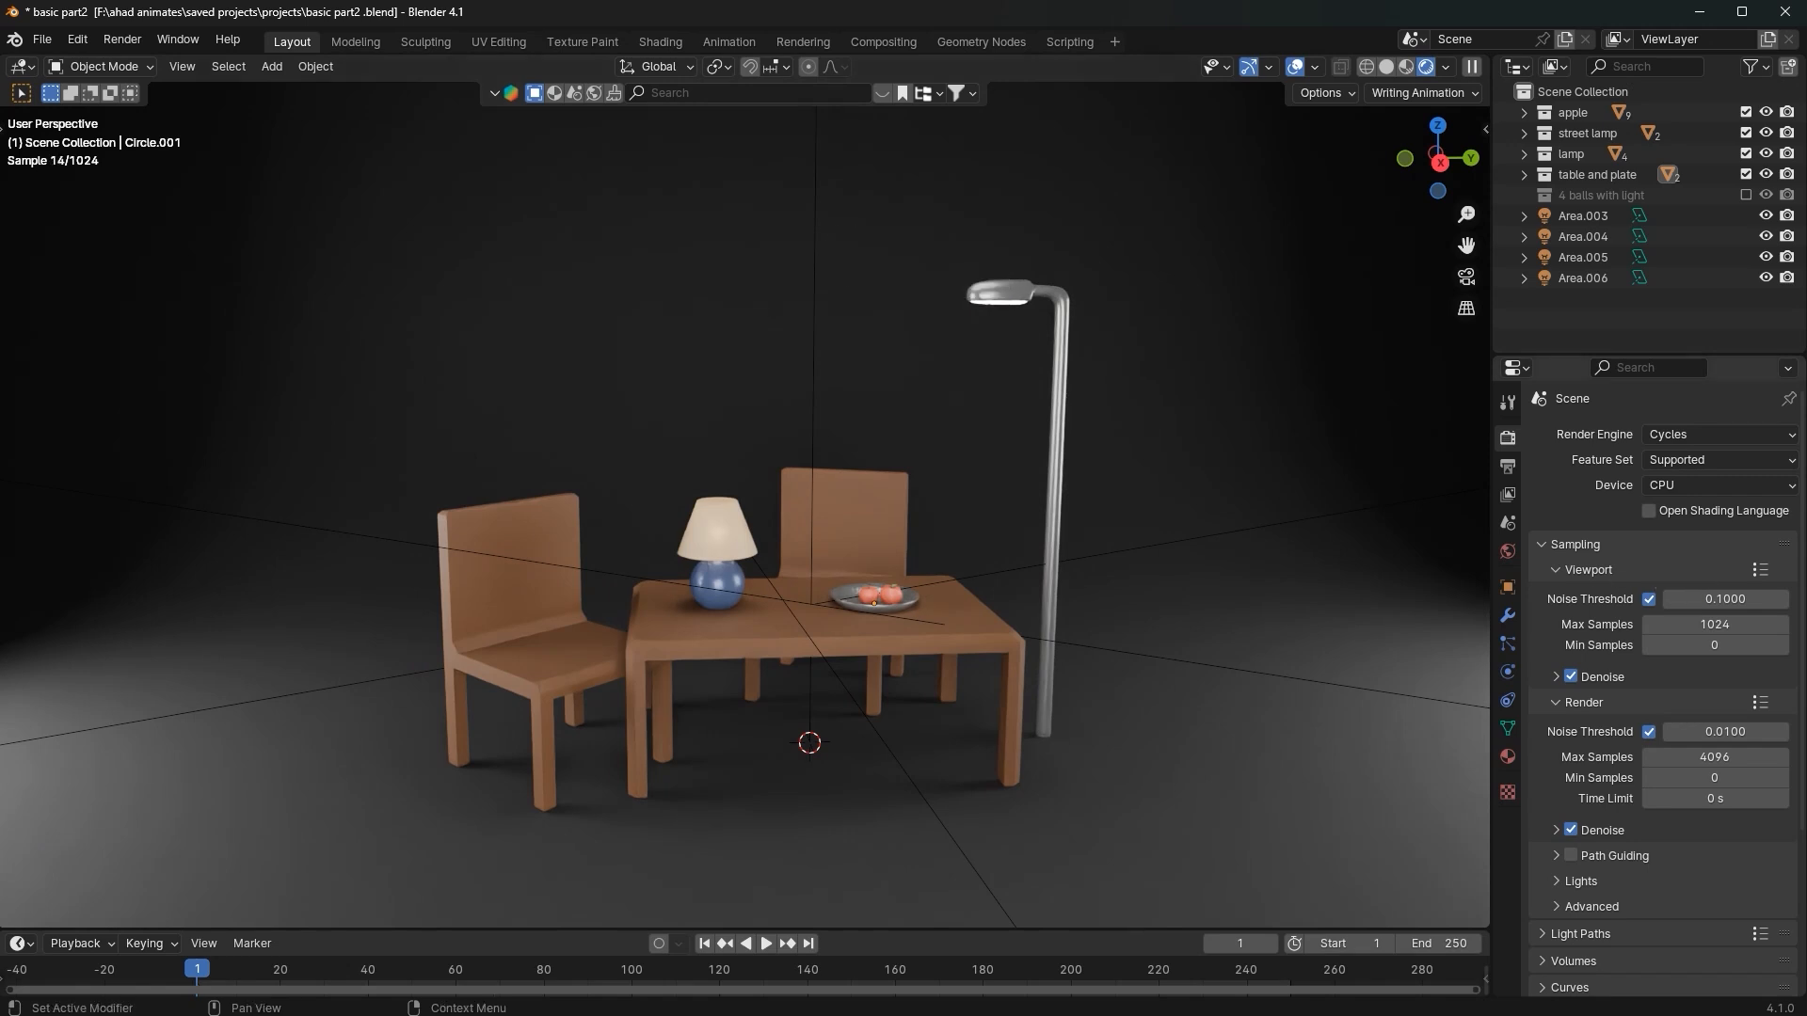
Step: Try GPU Compute as the Cycles render device, view the scene, and return the device to CPU
left_click(1678, 487)
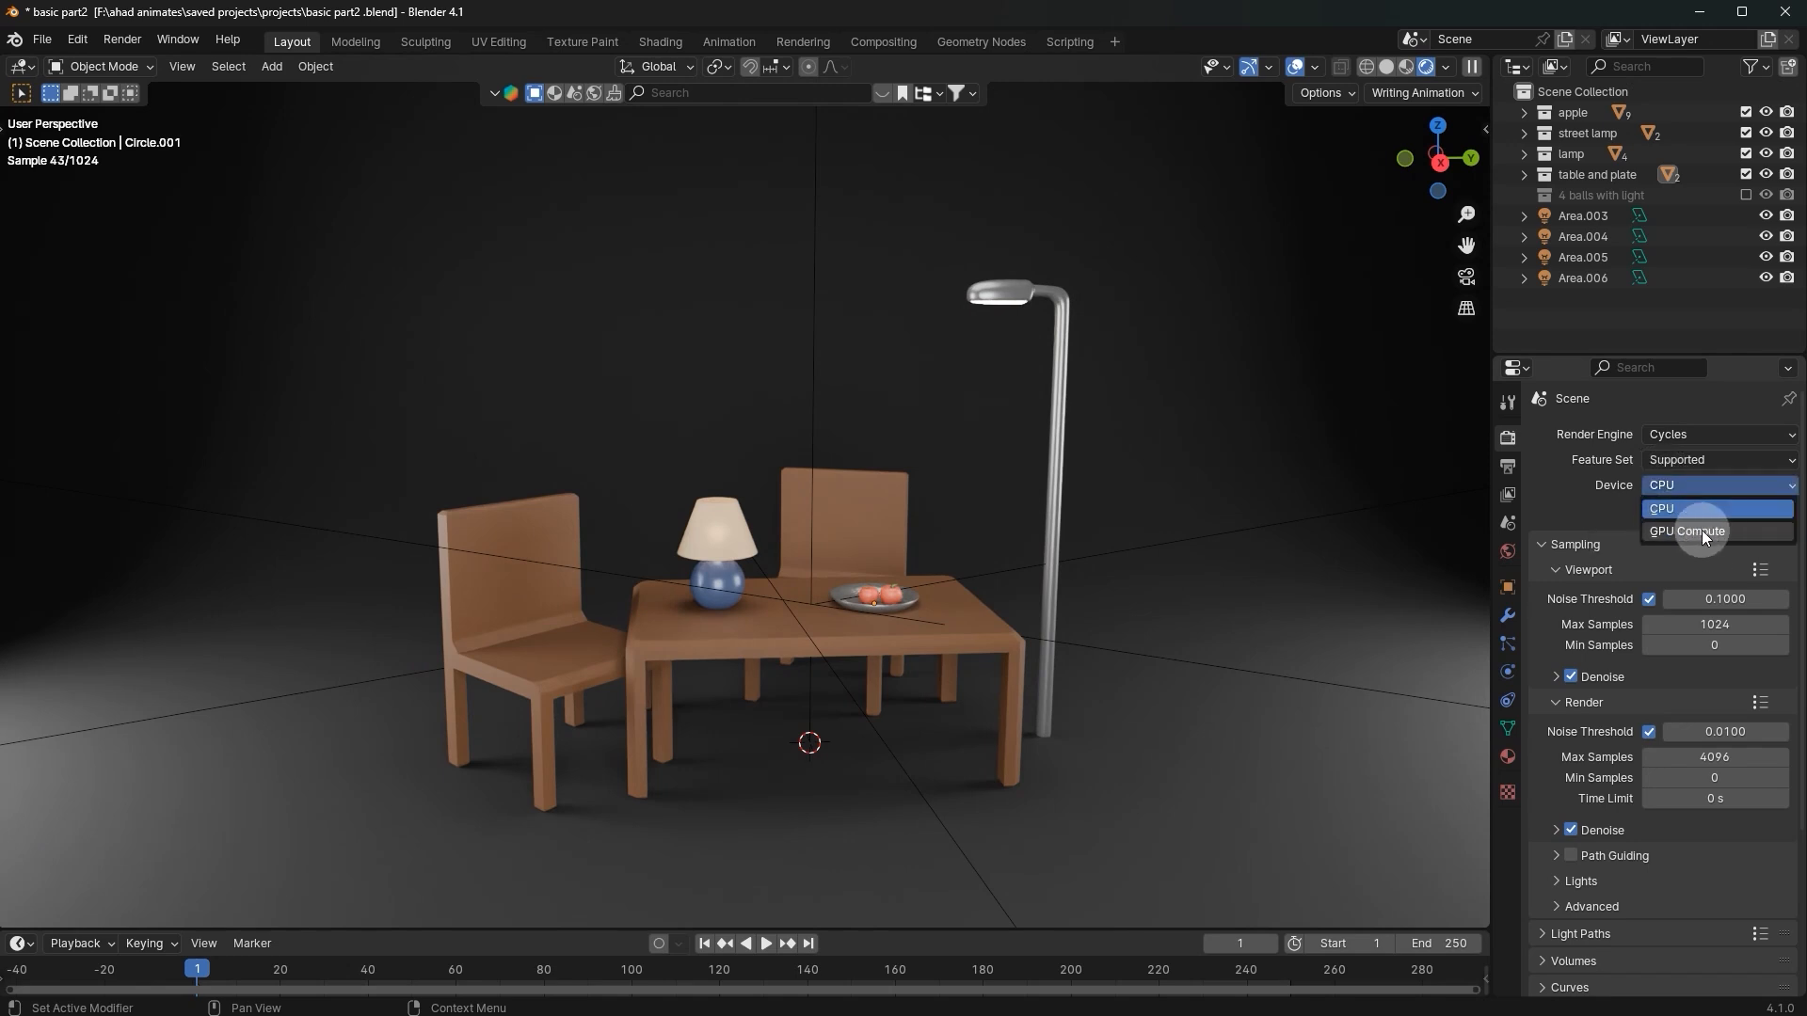
left_click(1701, 531)
middle_click_drag(1014, 516, 979, 489)
left_click(1692, 482)
left_click(1679, 513)
Step: Turn off Denoise for viewport sampling and view the furniture set rendered on the CPU
left_click(1569, 677)
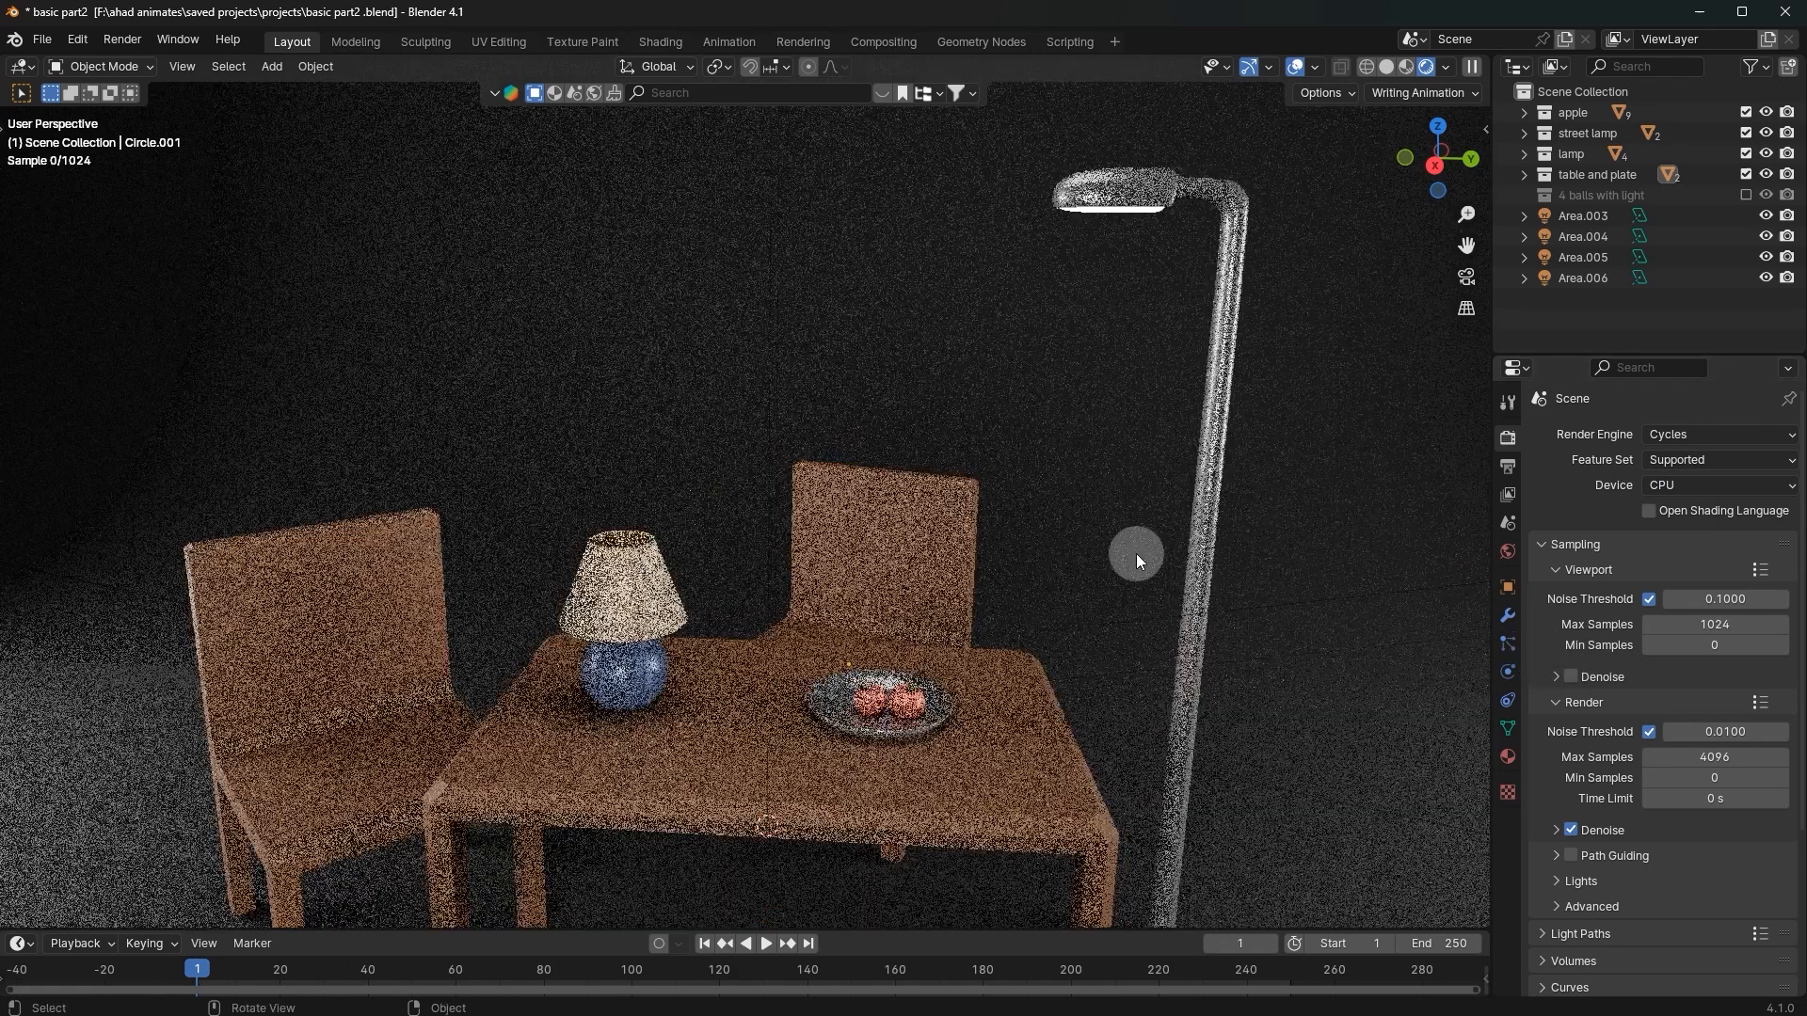
scroll(1137, 553, "down", 5)
middle_click_drag(1187, 578, 838, 550)
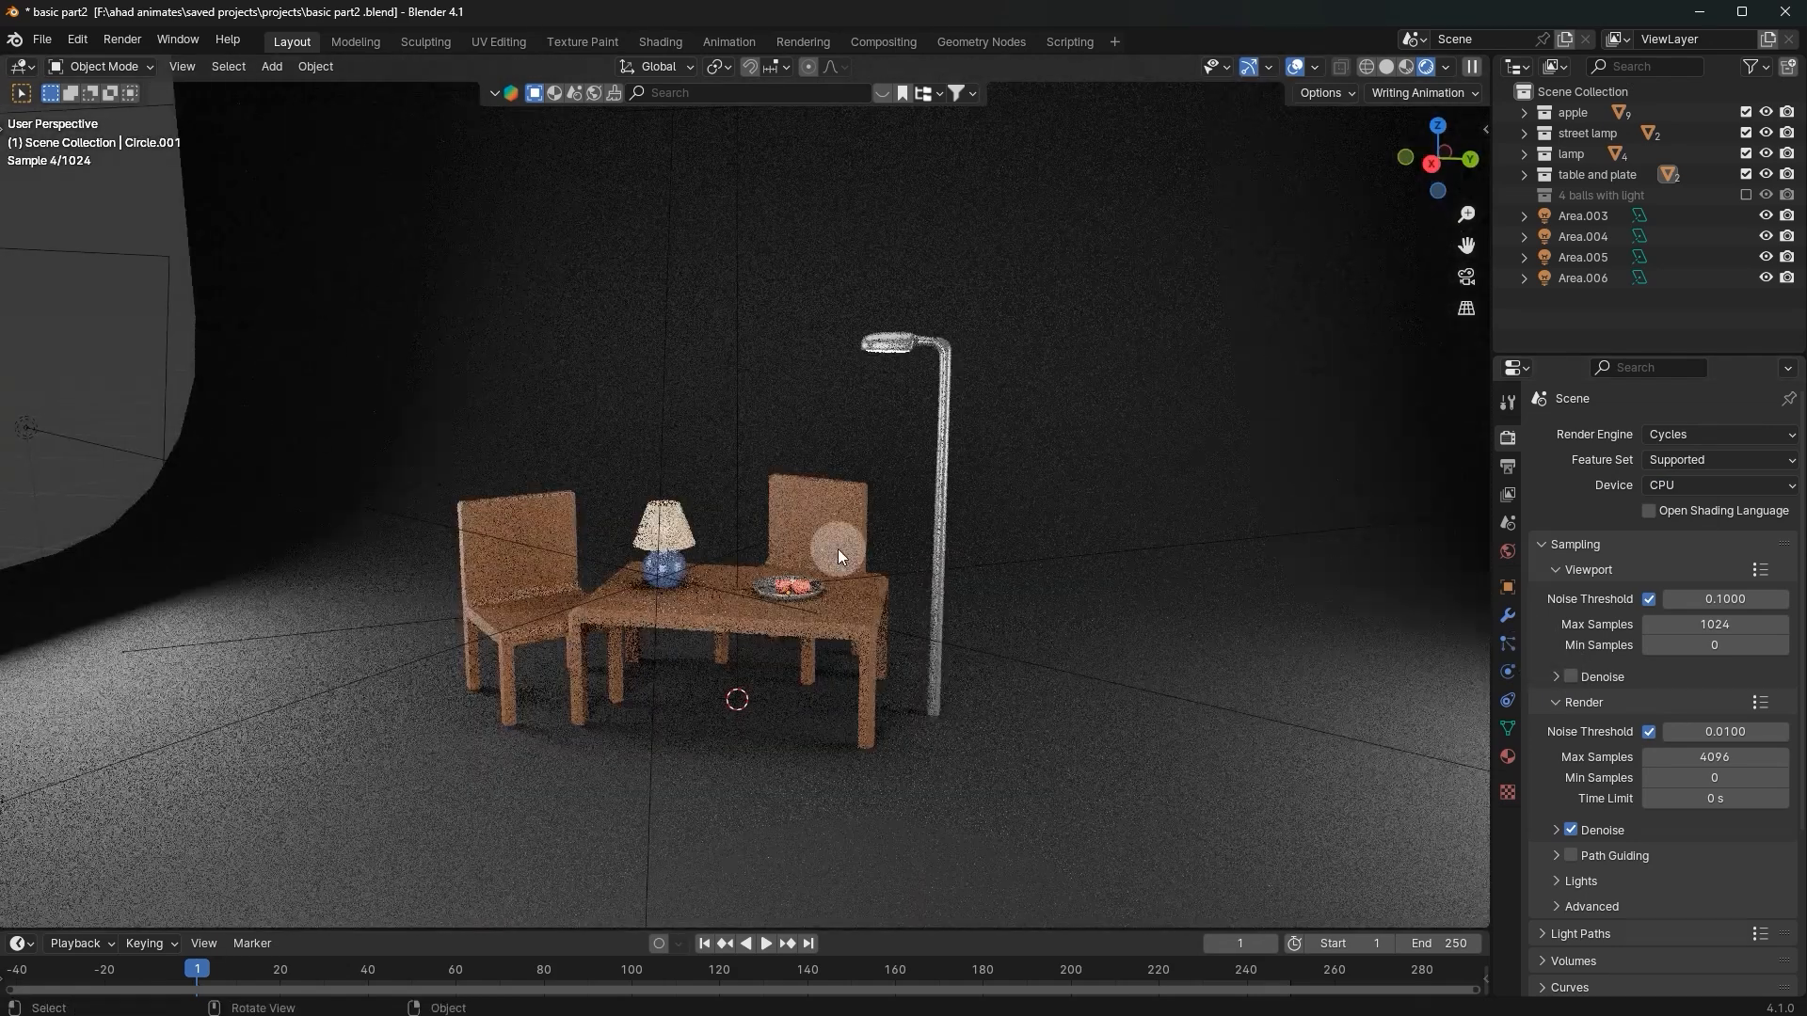
middle_click_drag(612, 590, 969, 663)
scroll(930, 657, "up", 1)
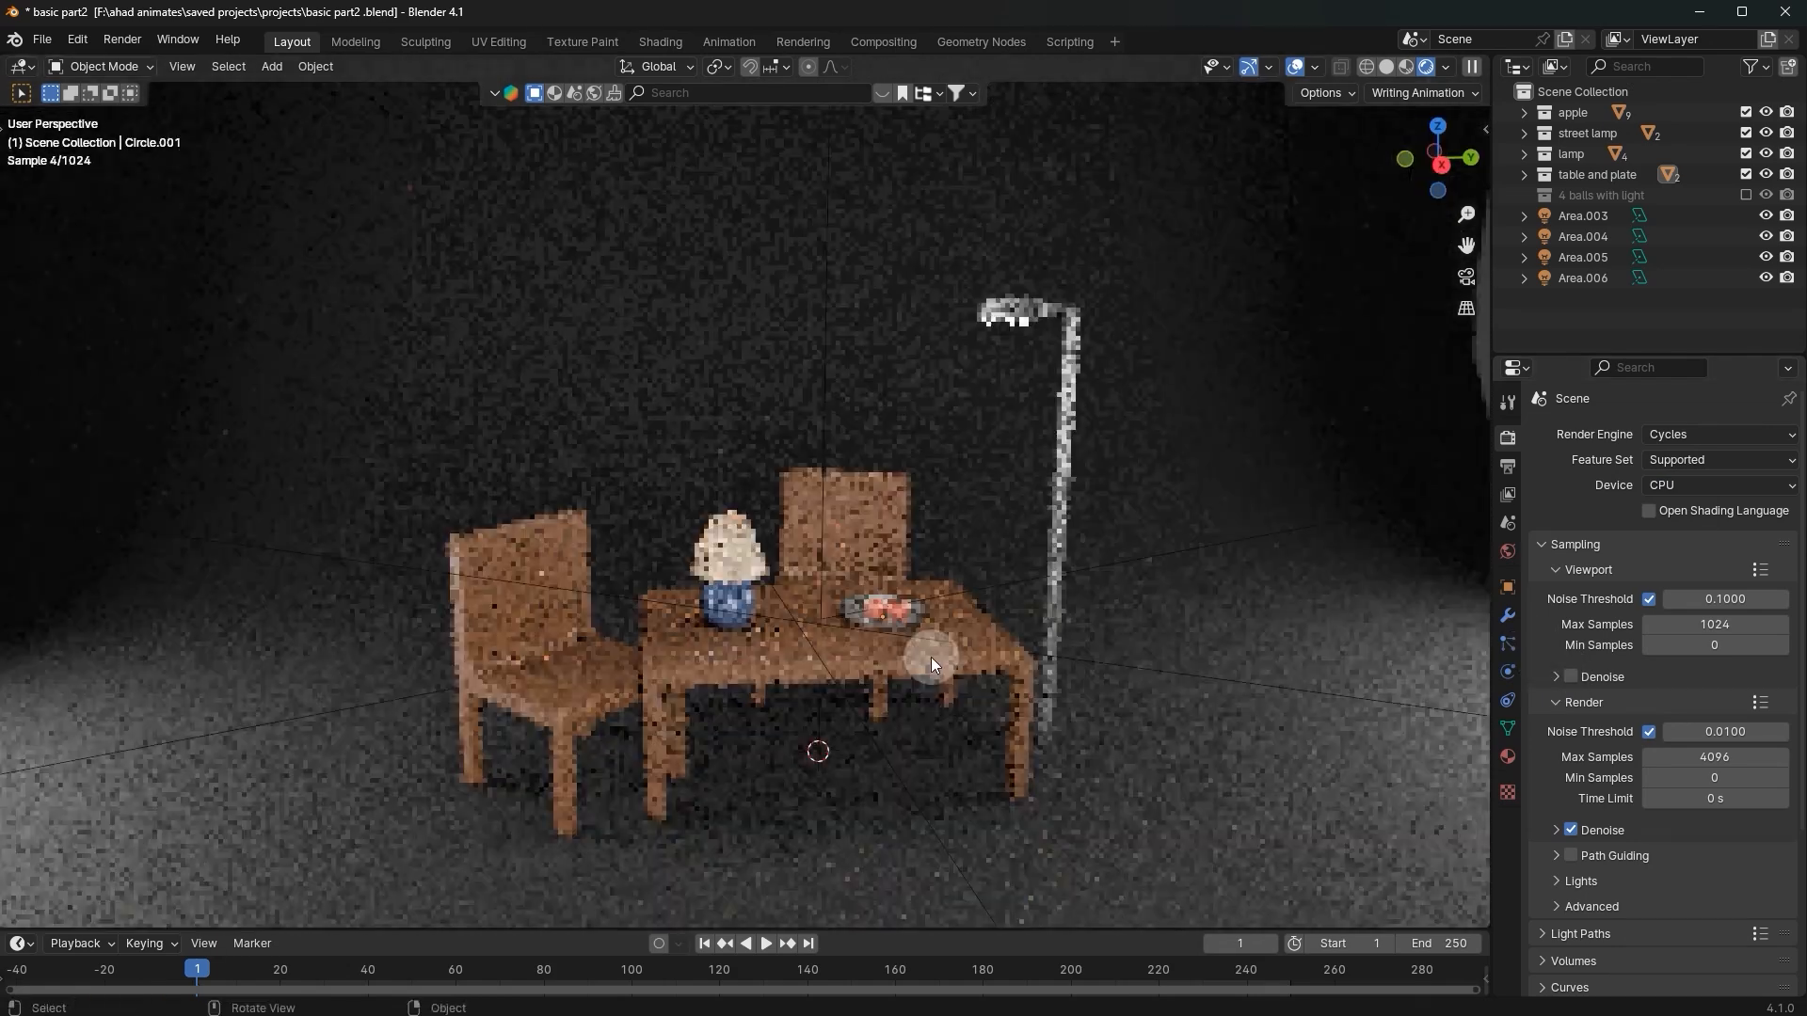
Step: Set the Cycles render device to GPU Compute and view the furniture set without denoising
left_click(1722, 485)
left_click(1679, 480)
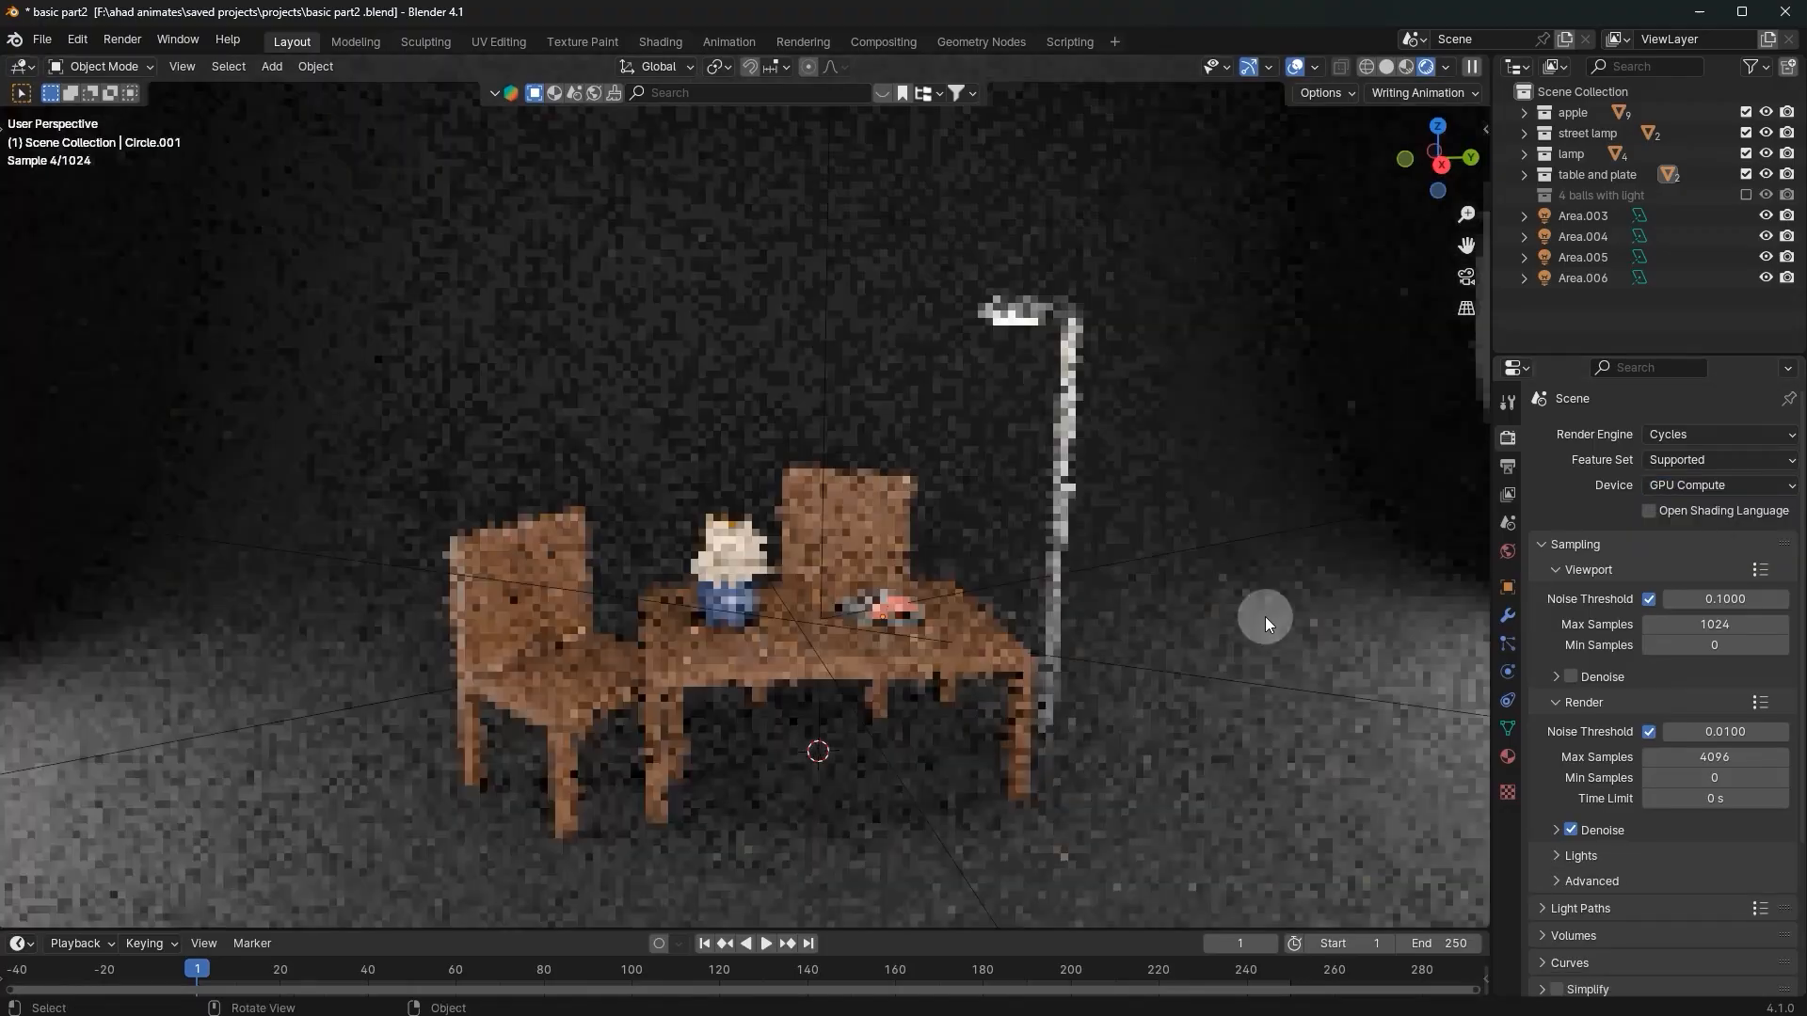
scroll(1265, 617, "down", 3)
scroll(1261, 618, "up", 3)
middle_click_drag(1261, 617, 1197, 708)
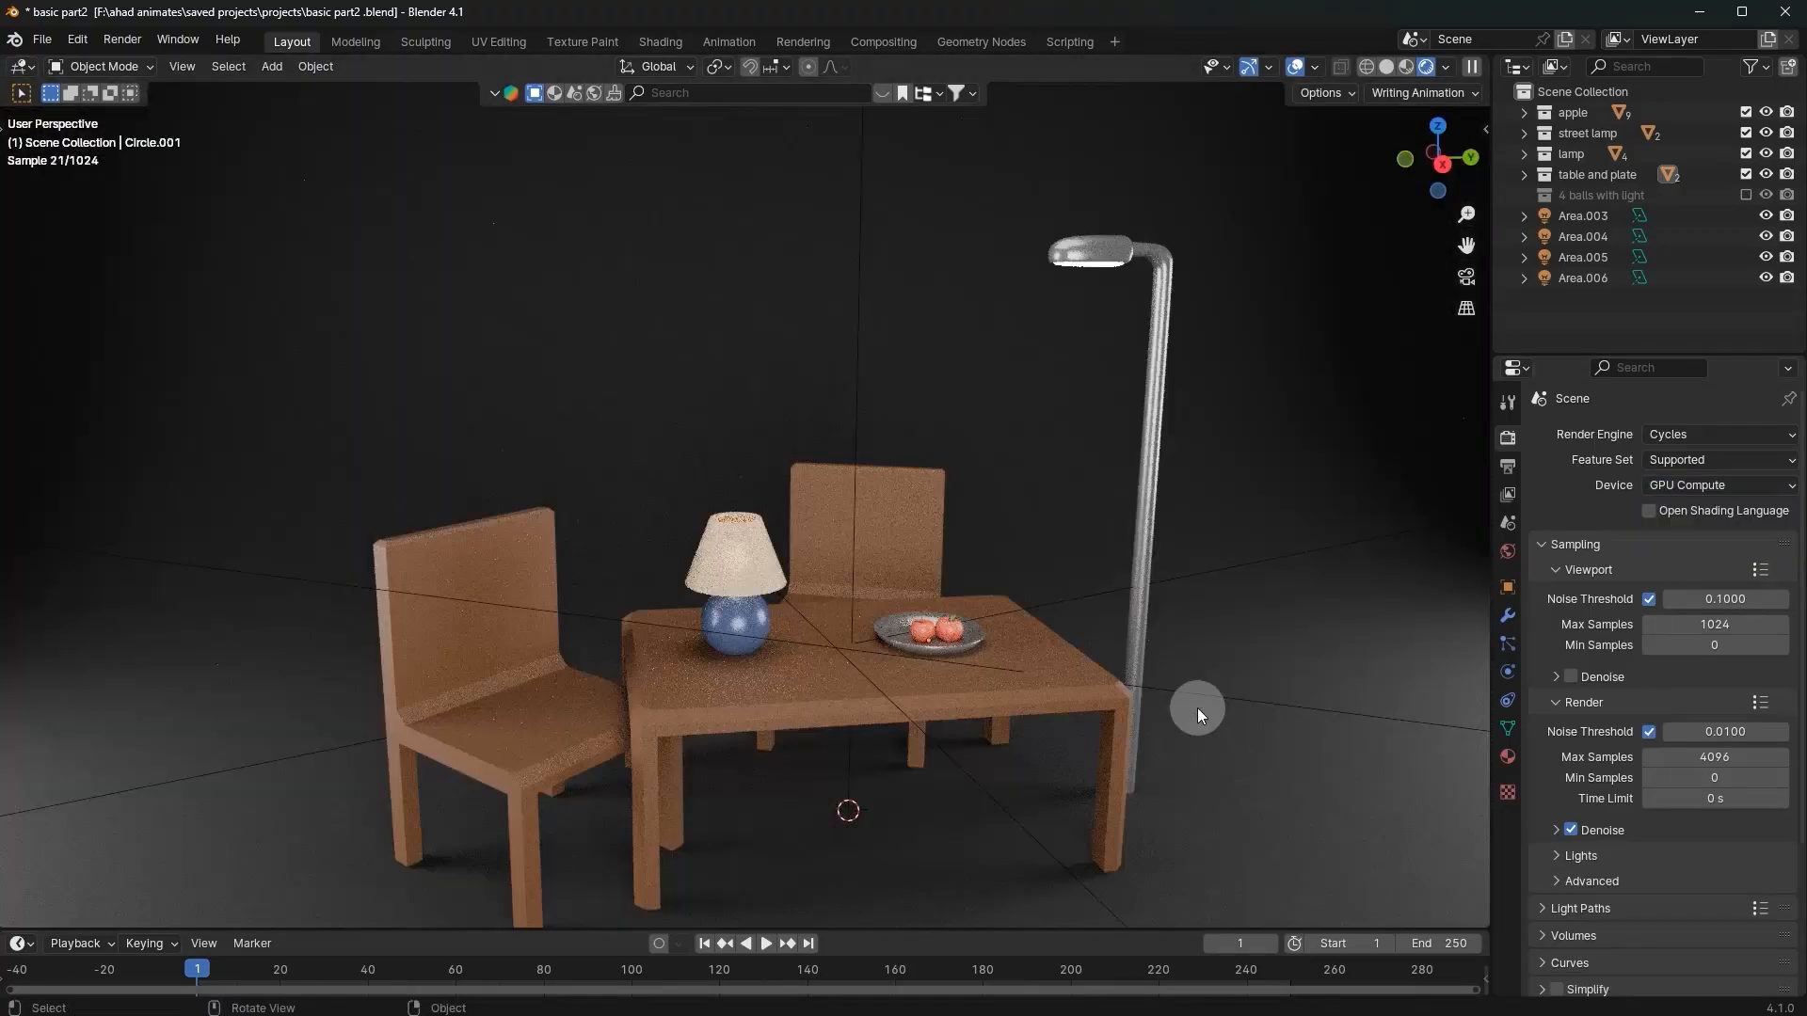
scroll(1194, 705, "up", 3)
scroll(1189, 704, "down", 2)
Step: Enable Denoise for viewport sampling and inspect the table, lamp and plate up close and from afar
left_click(1579, 679)
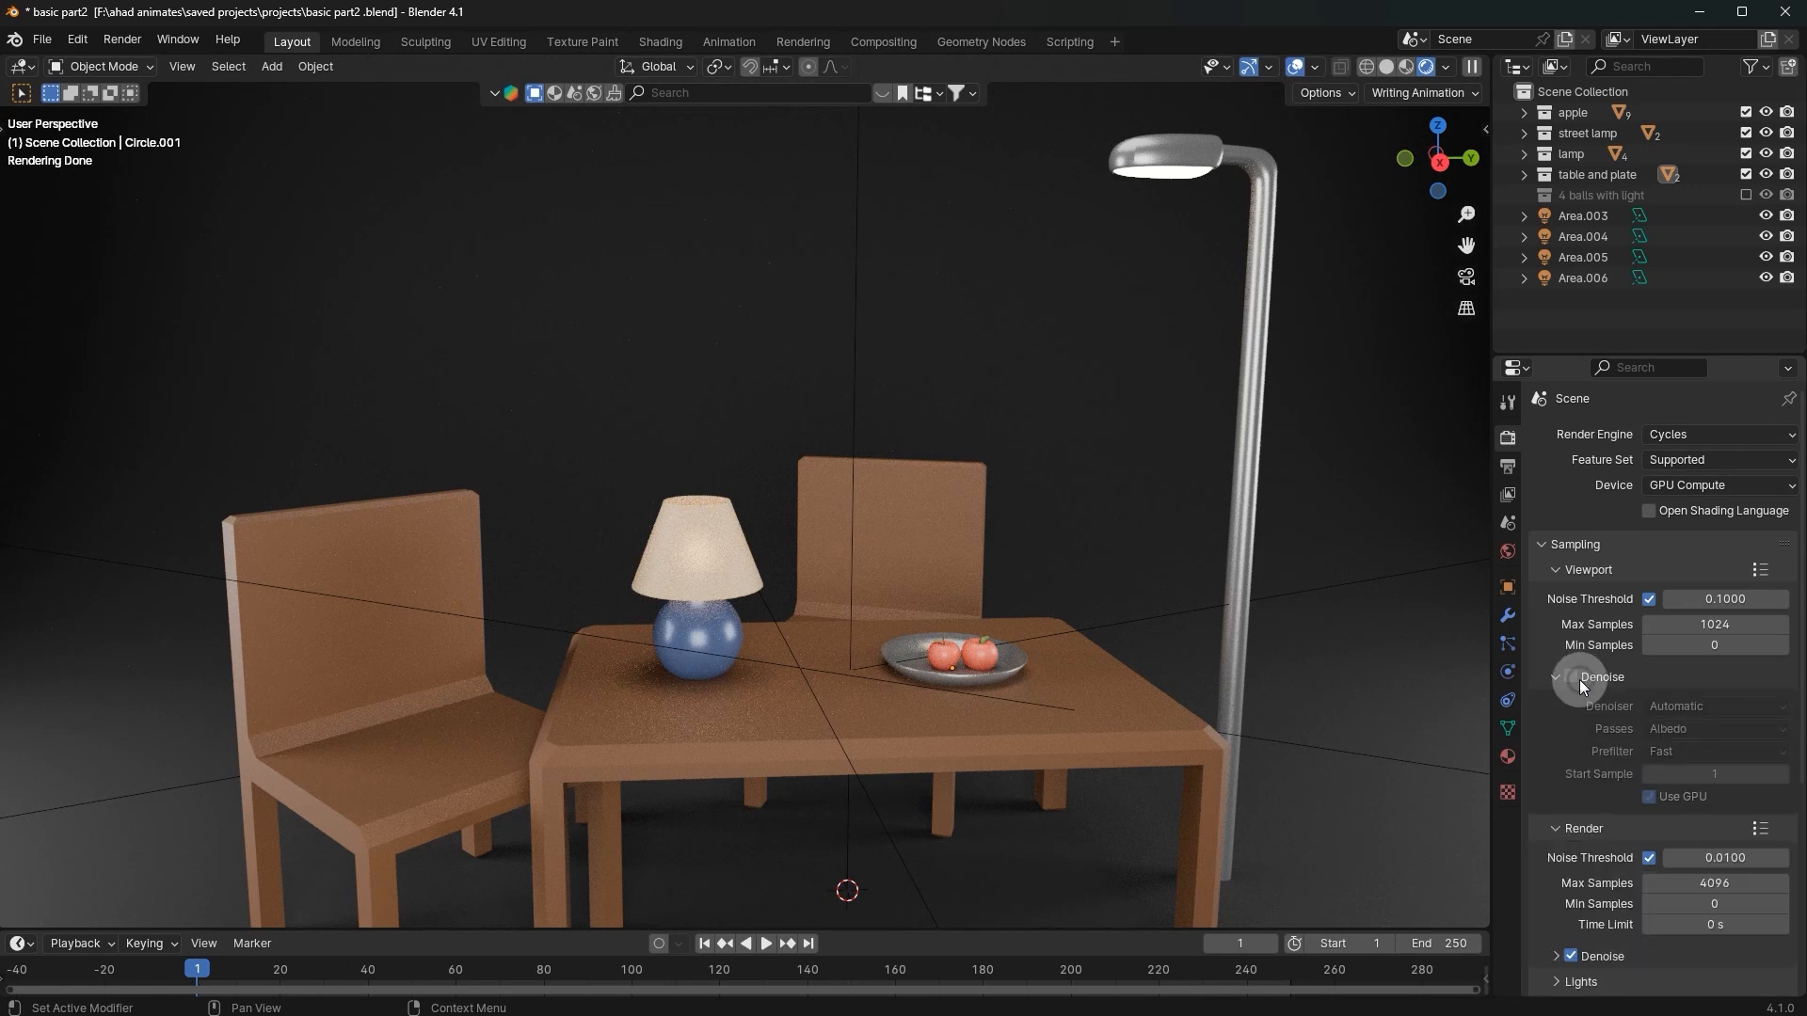
middle_click_drag(1289, 681, 1308, 681)
left_click(1569, 677)
scroll(1340, 713, "down", 1)
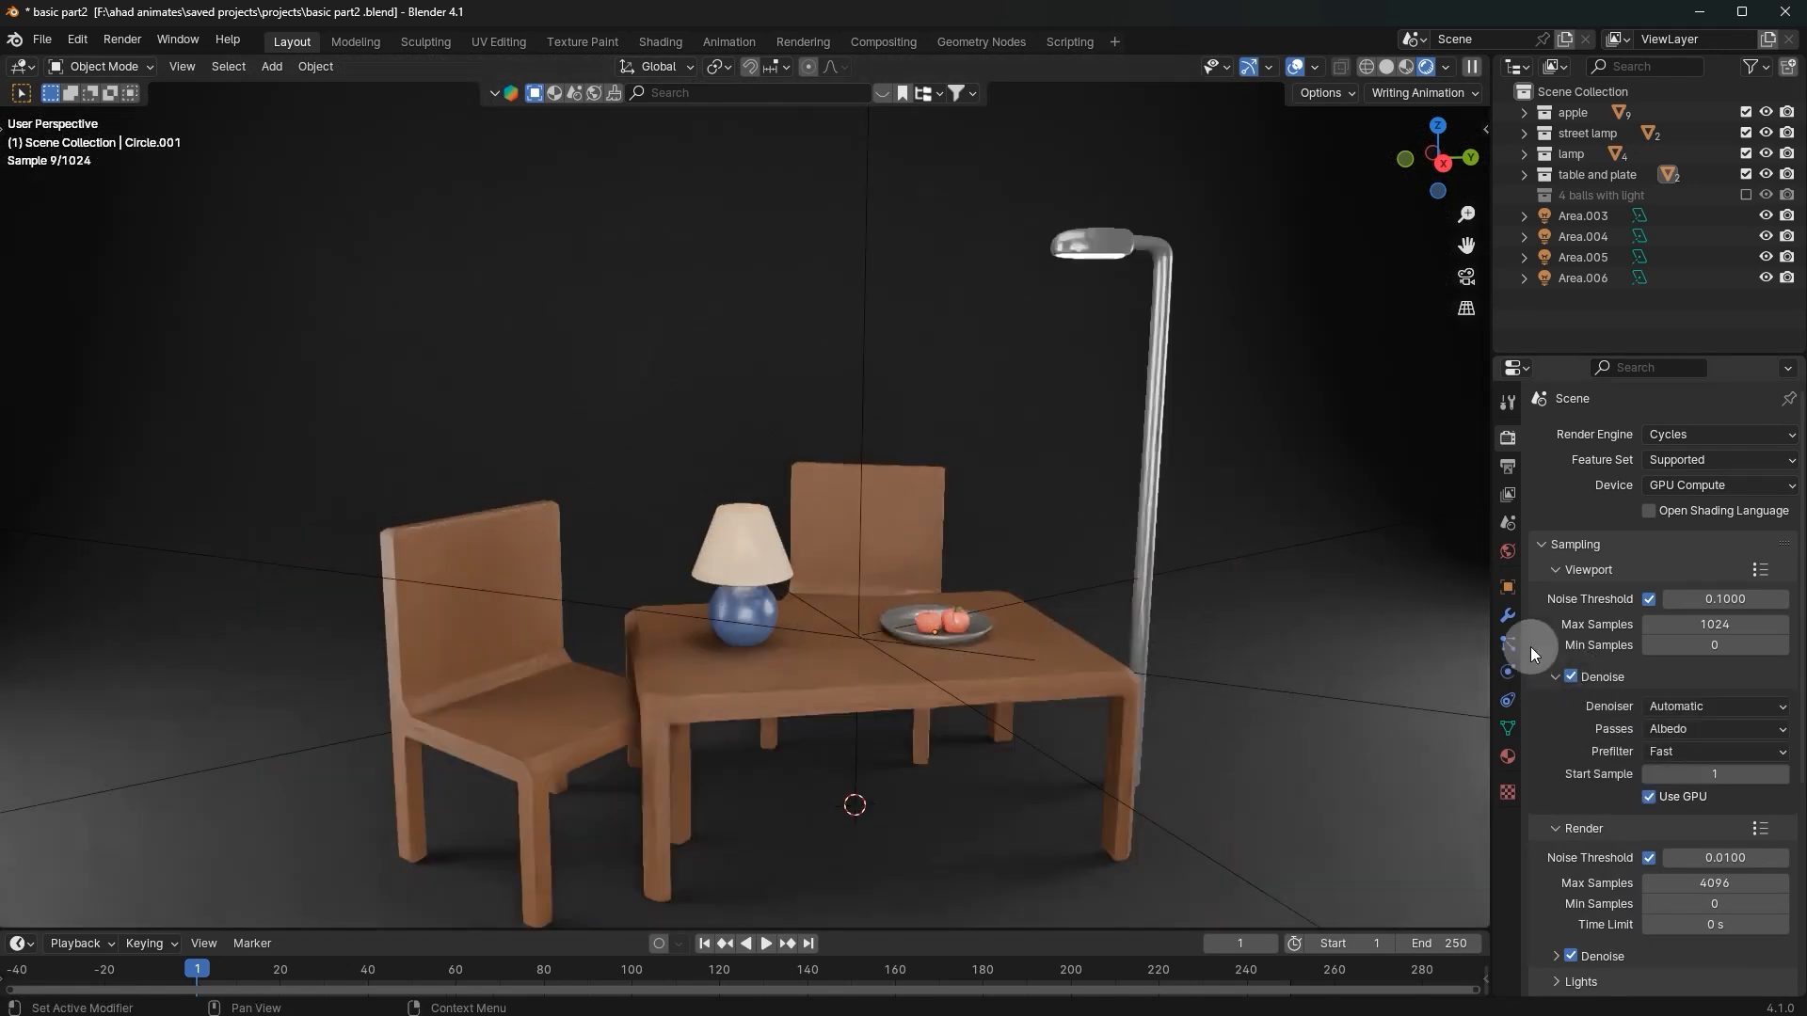
left_click(1562, 677)
scroll(1188, 690, "down", 4)
scroll(1189, 674, "up", 3)
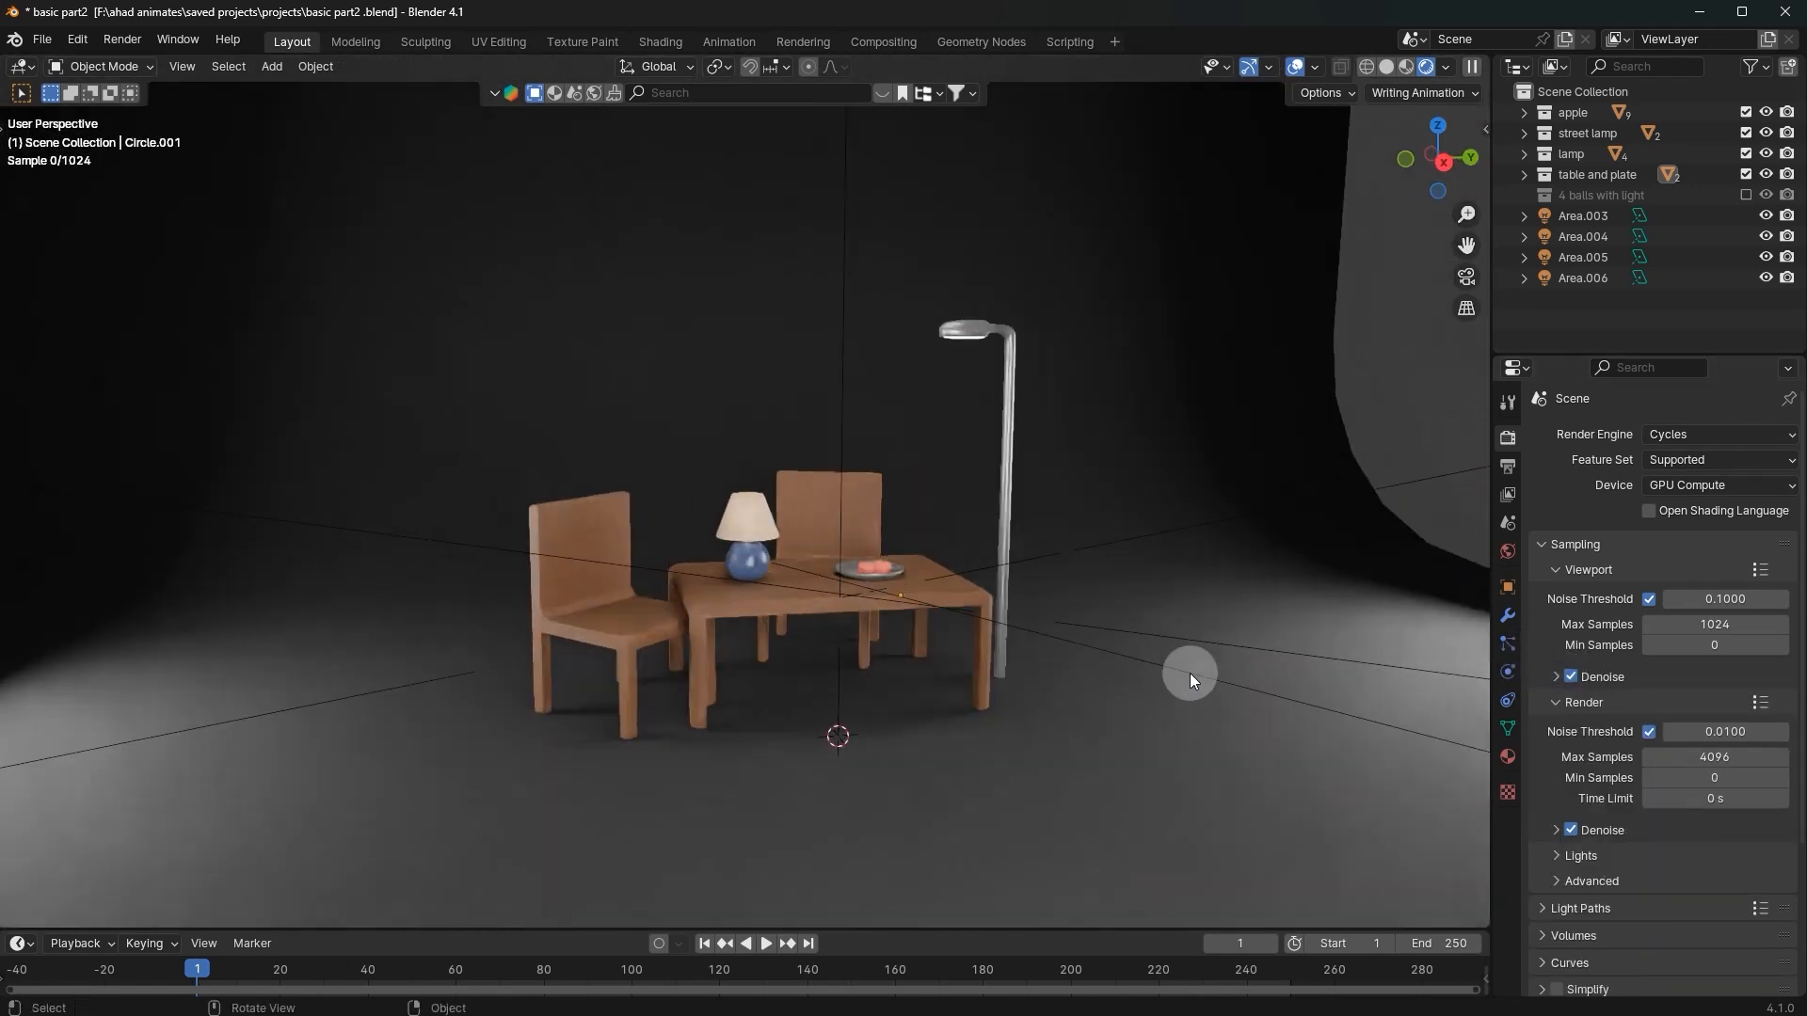
scroll(1189, 673, "up", 5)
scroll(907, 666, "down", 1)
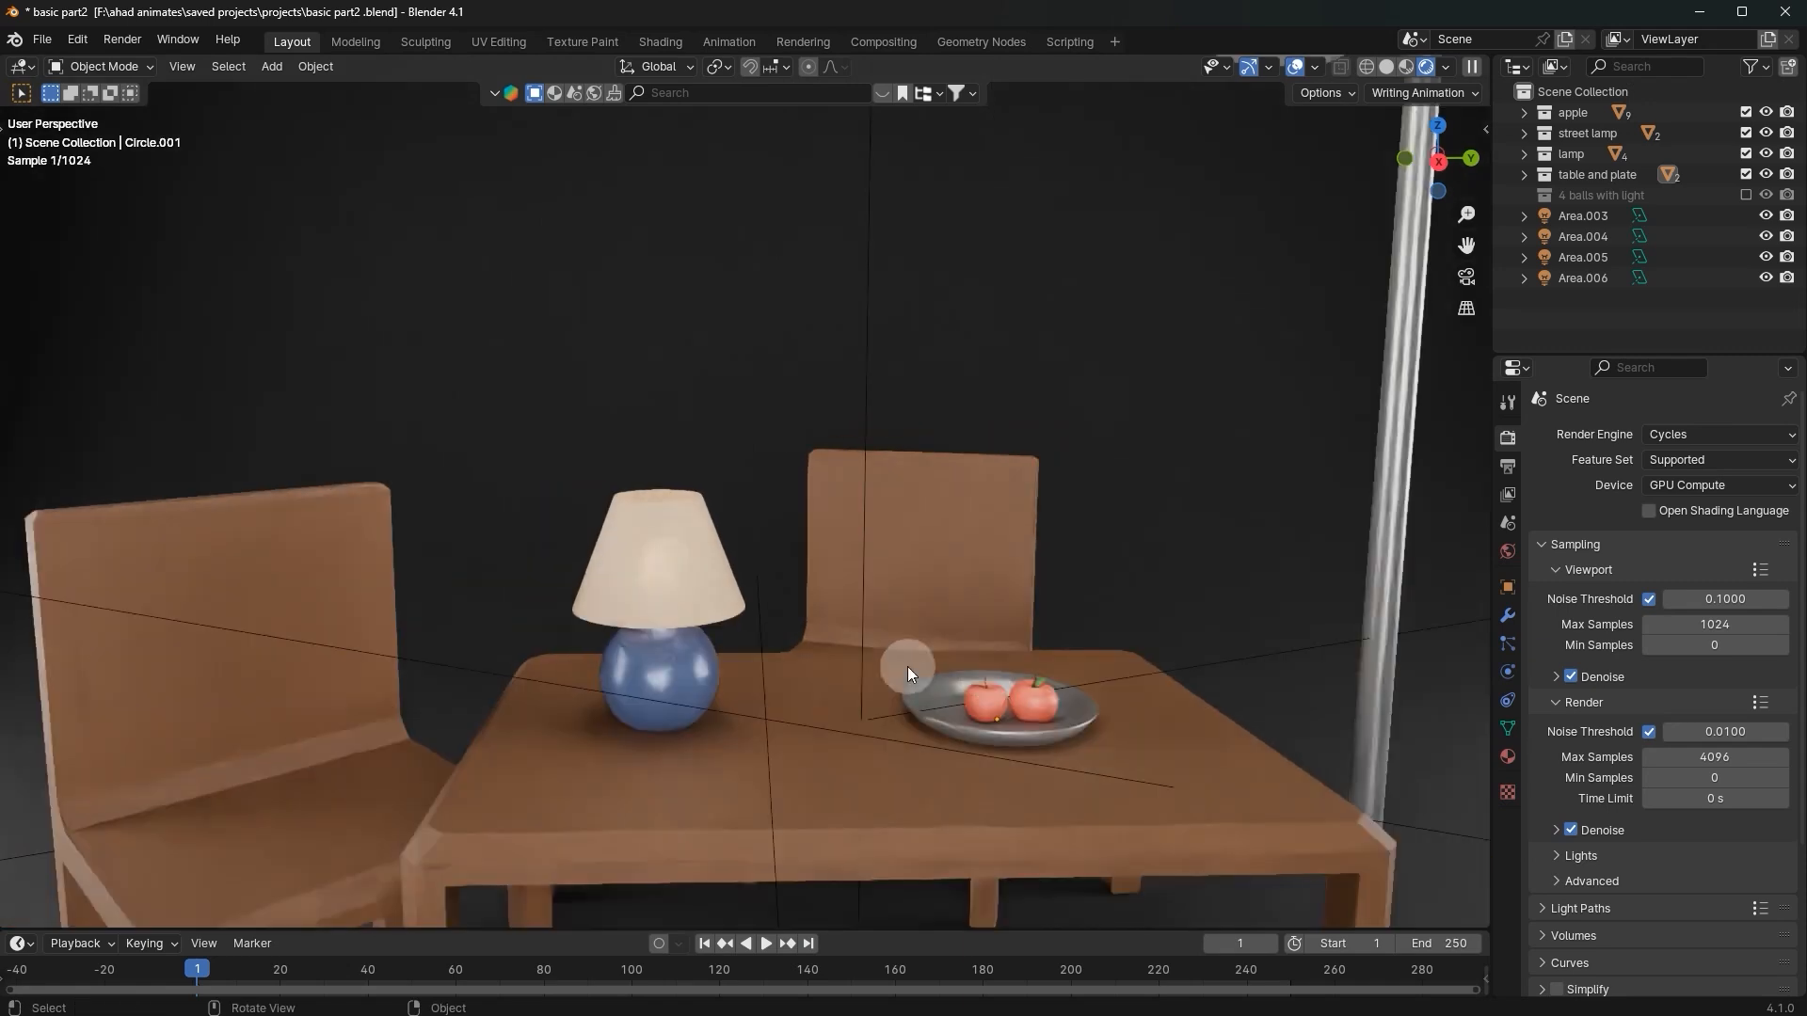
scroll(727, 659, "down", 5)
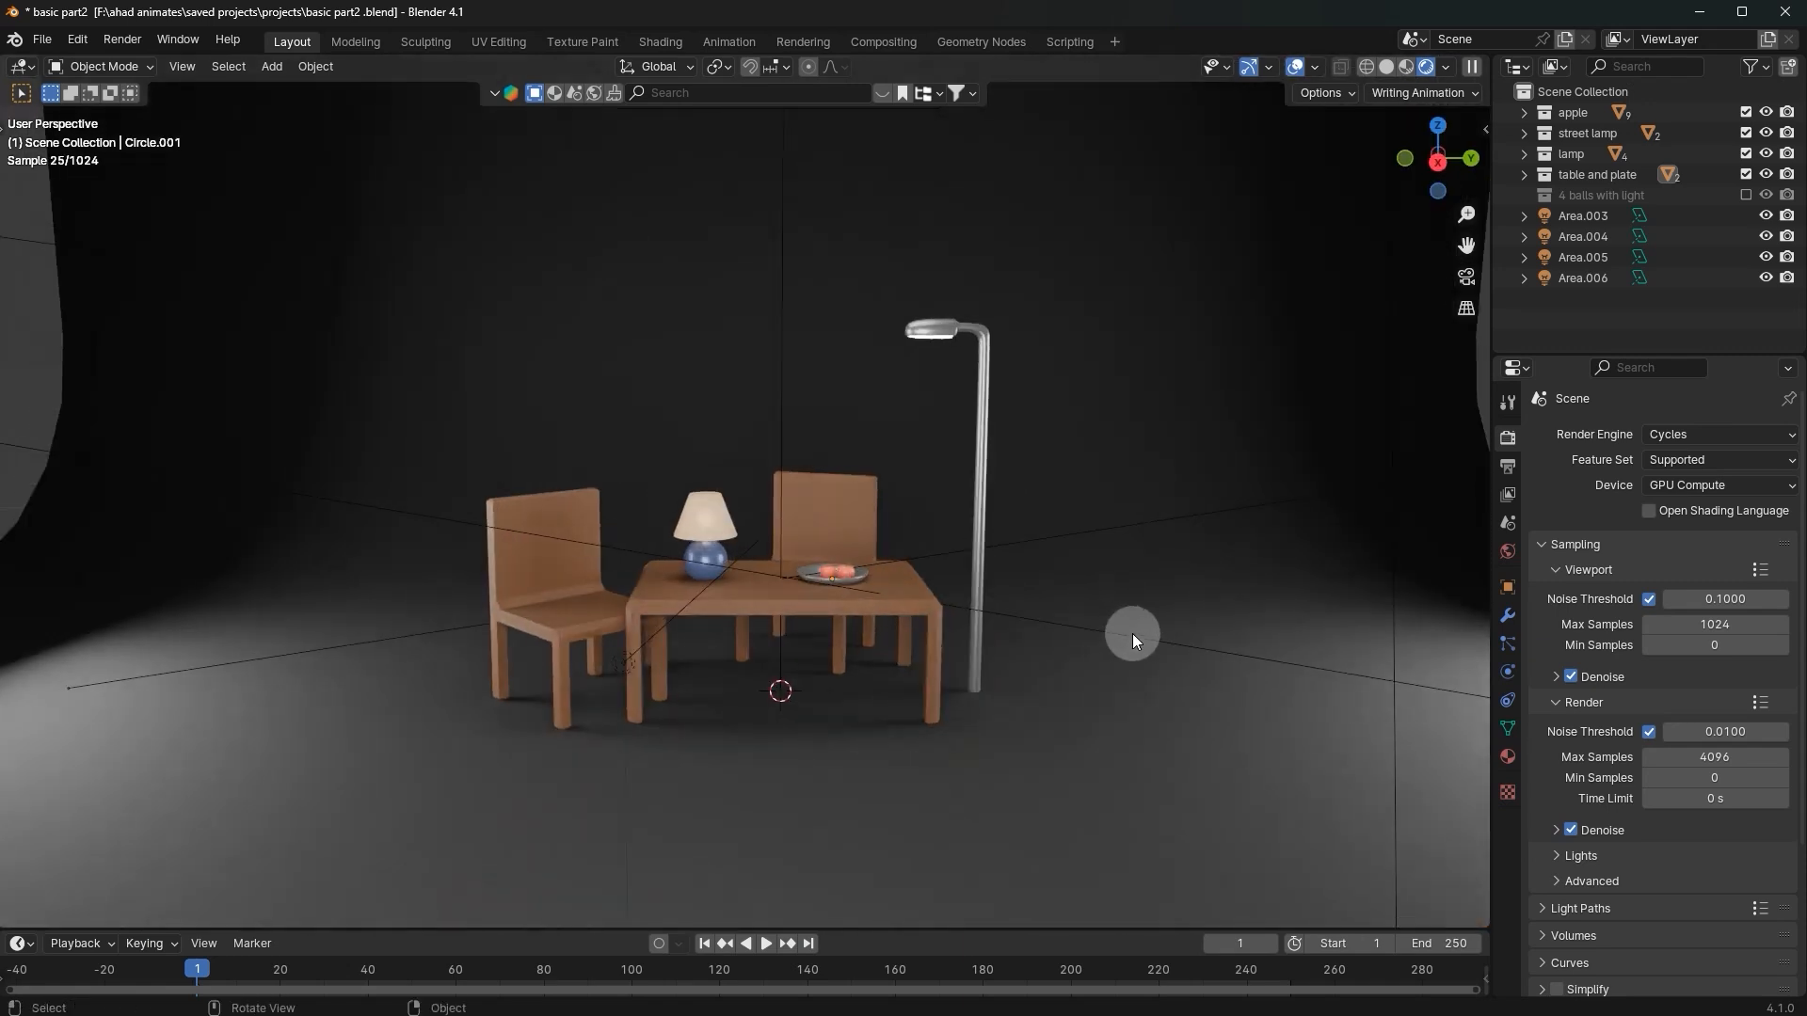
scroll(1132, 634, "down", 1)
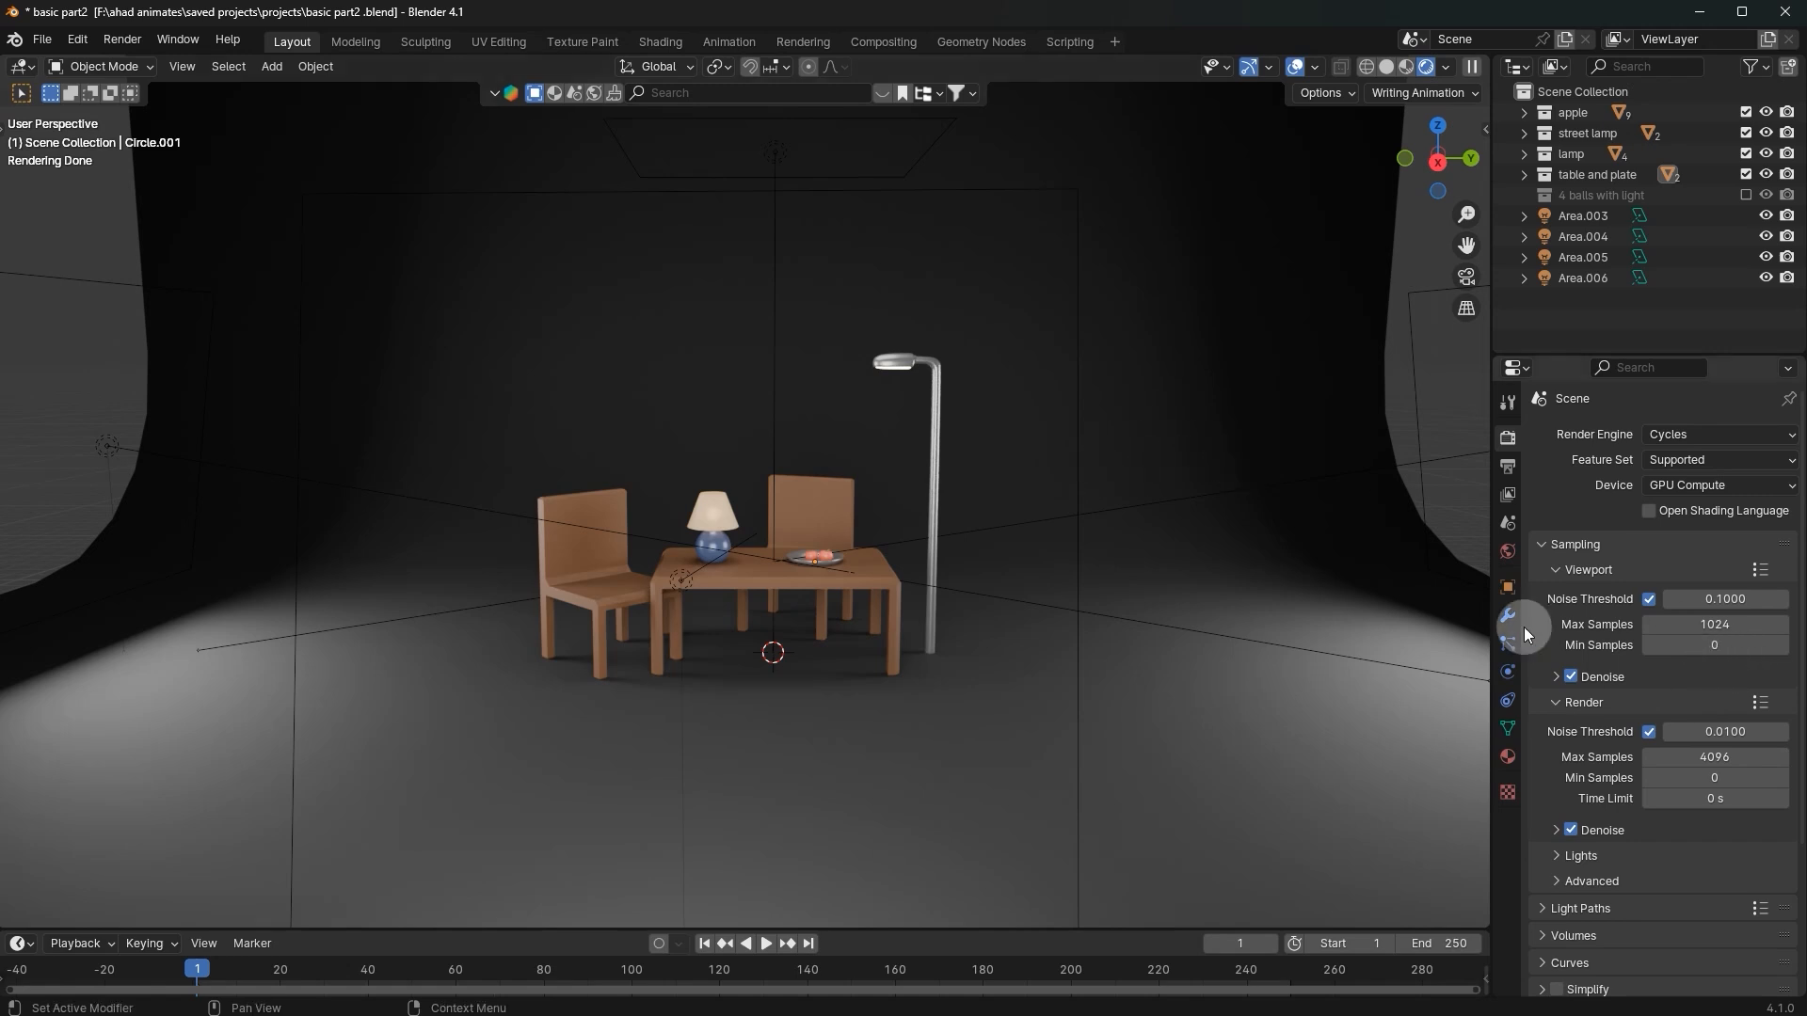
Step: Set the Max Samples of the viewport sampling to 24
scroll(1685, 673, "down", 1)
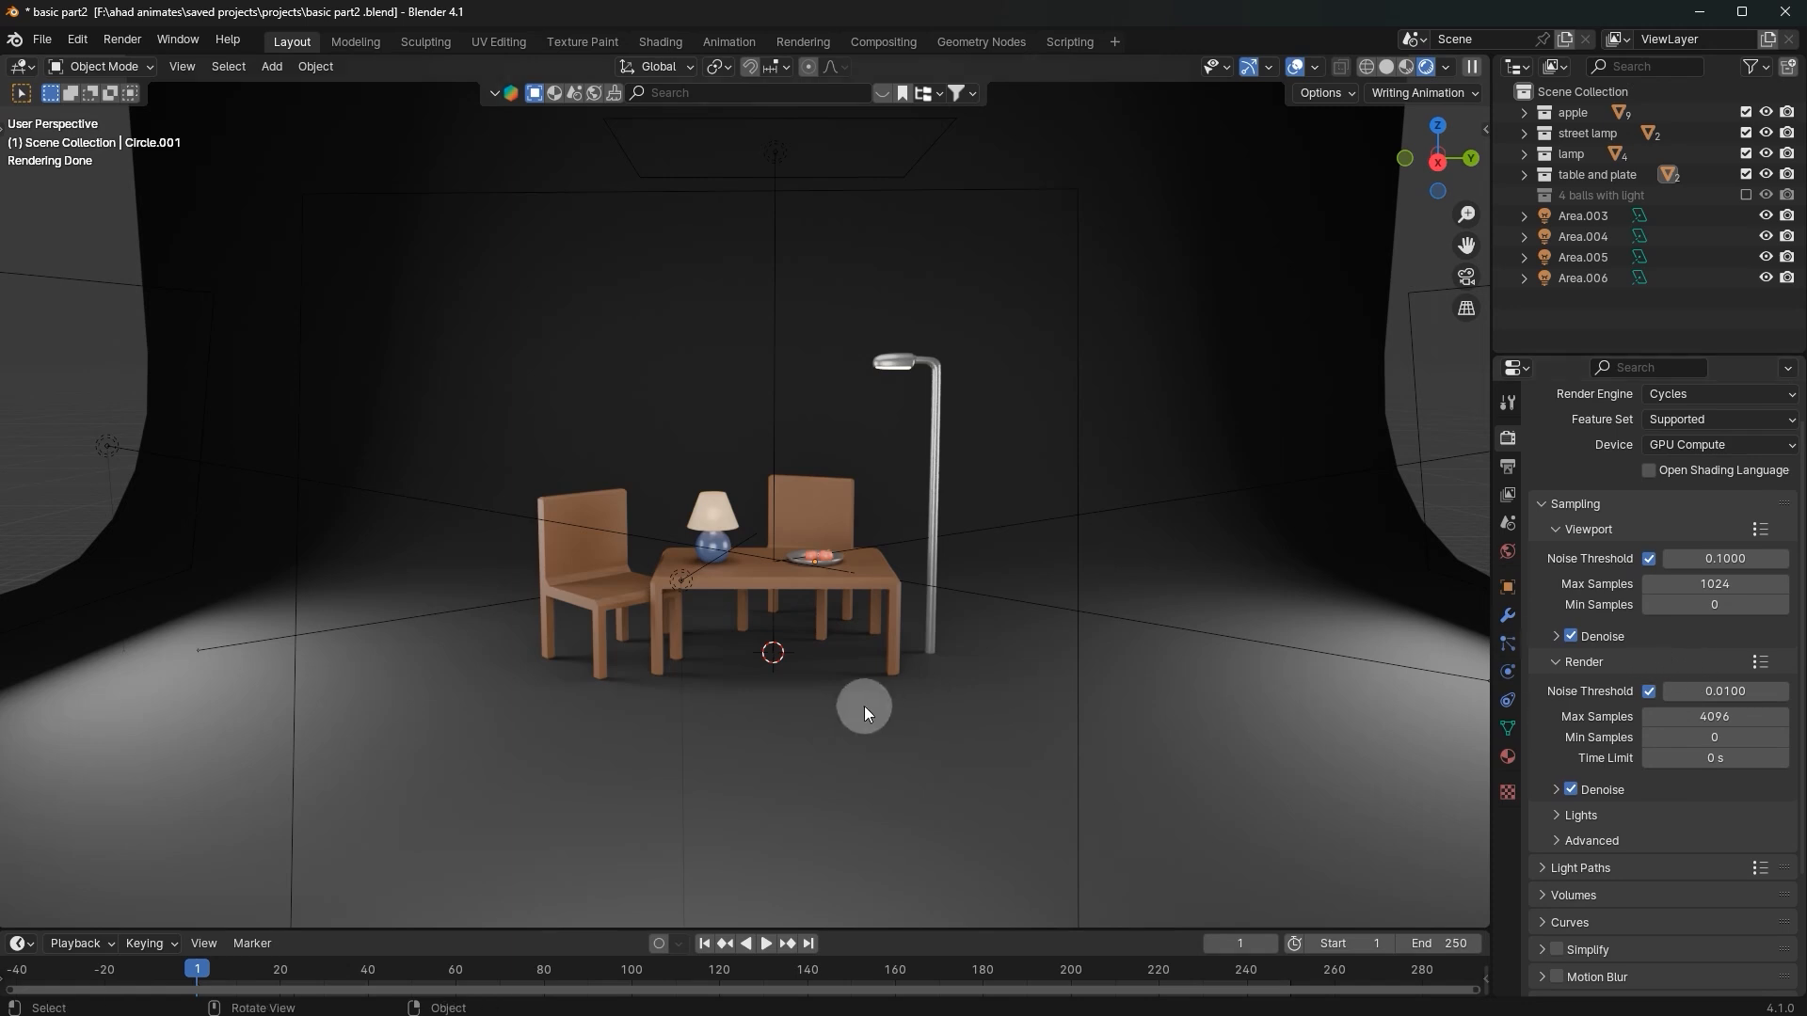
scroll(877, 708, "up", 4)
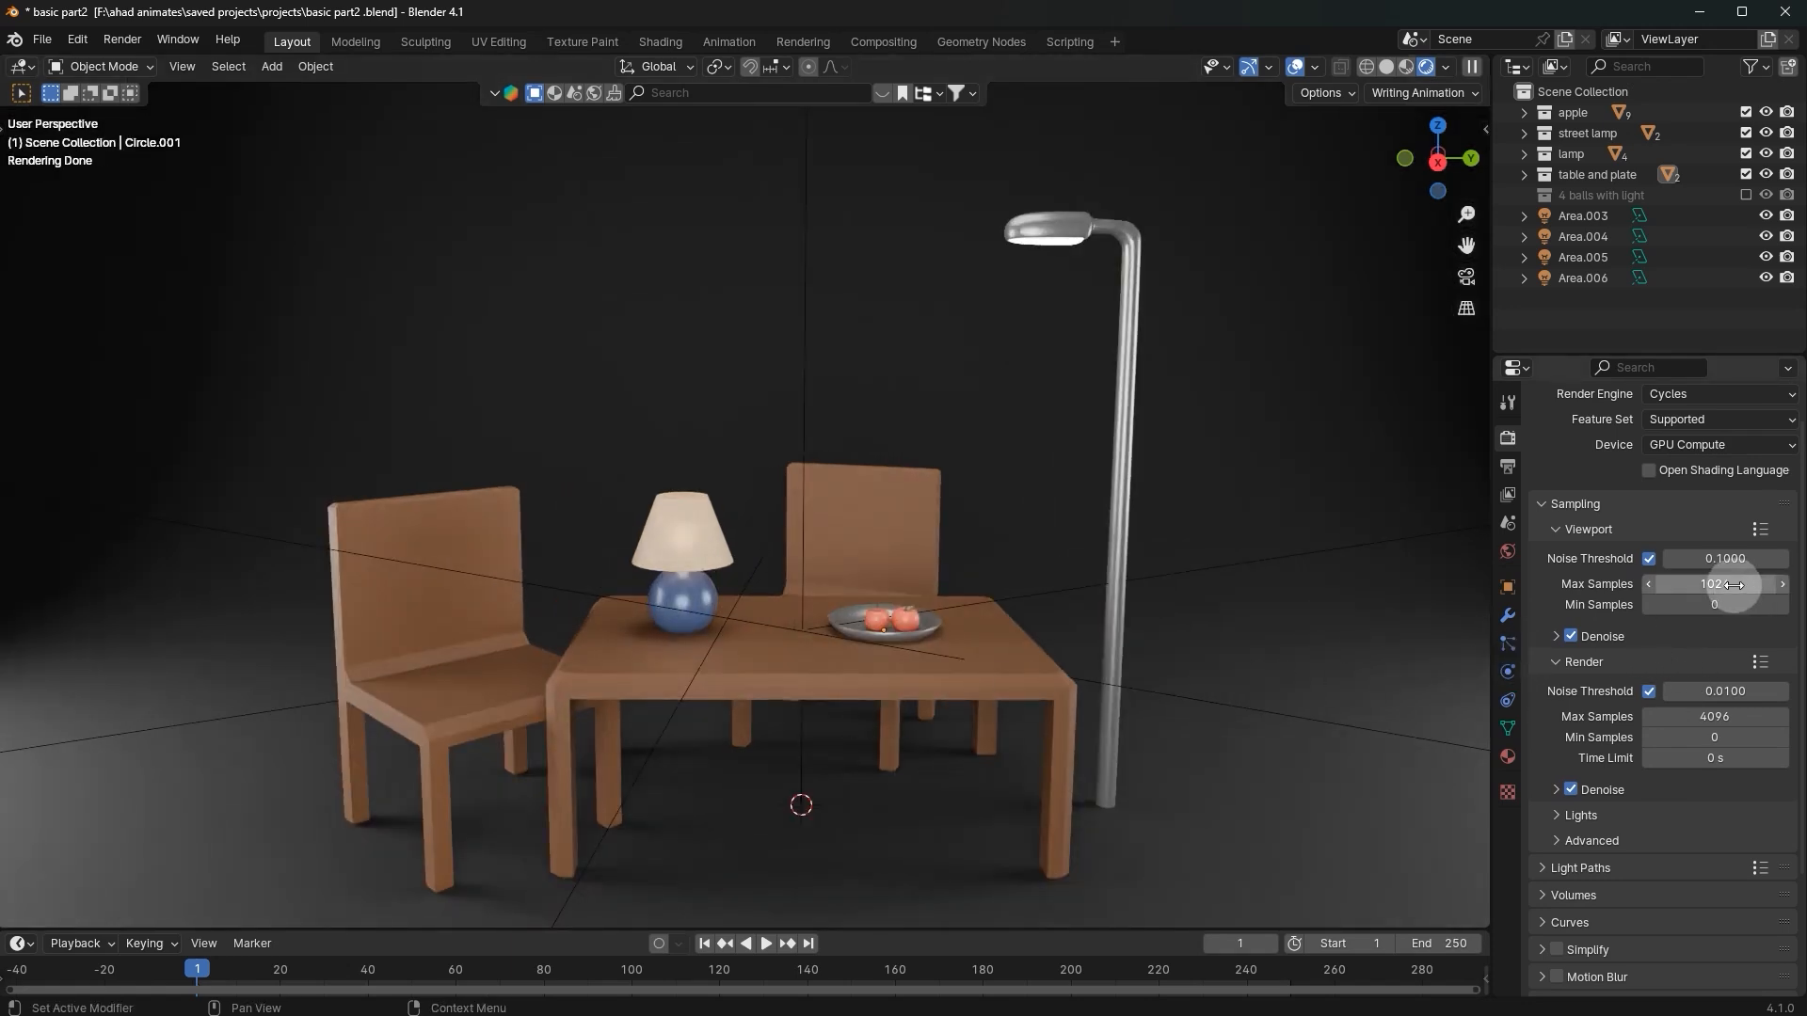
middle_click_drag(1210, 657, 1219, 658)
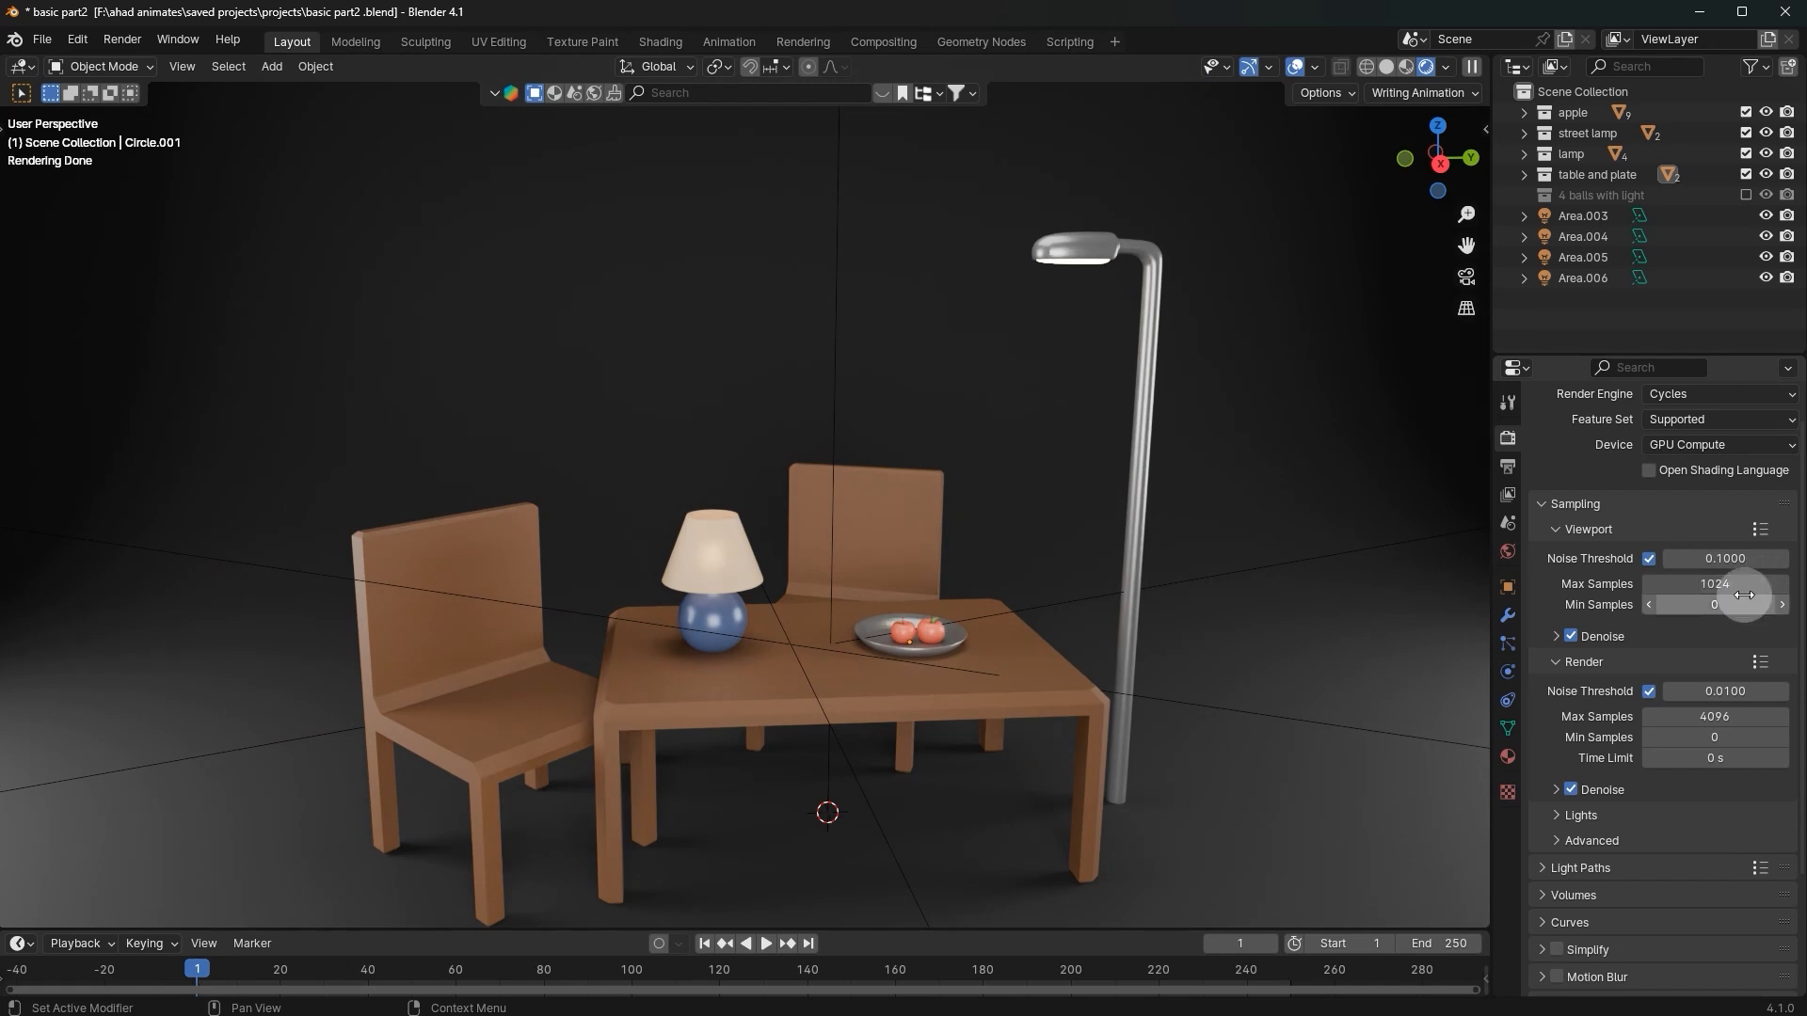
left_click(1711, 584)
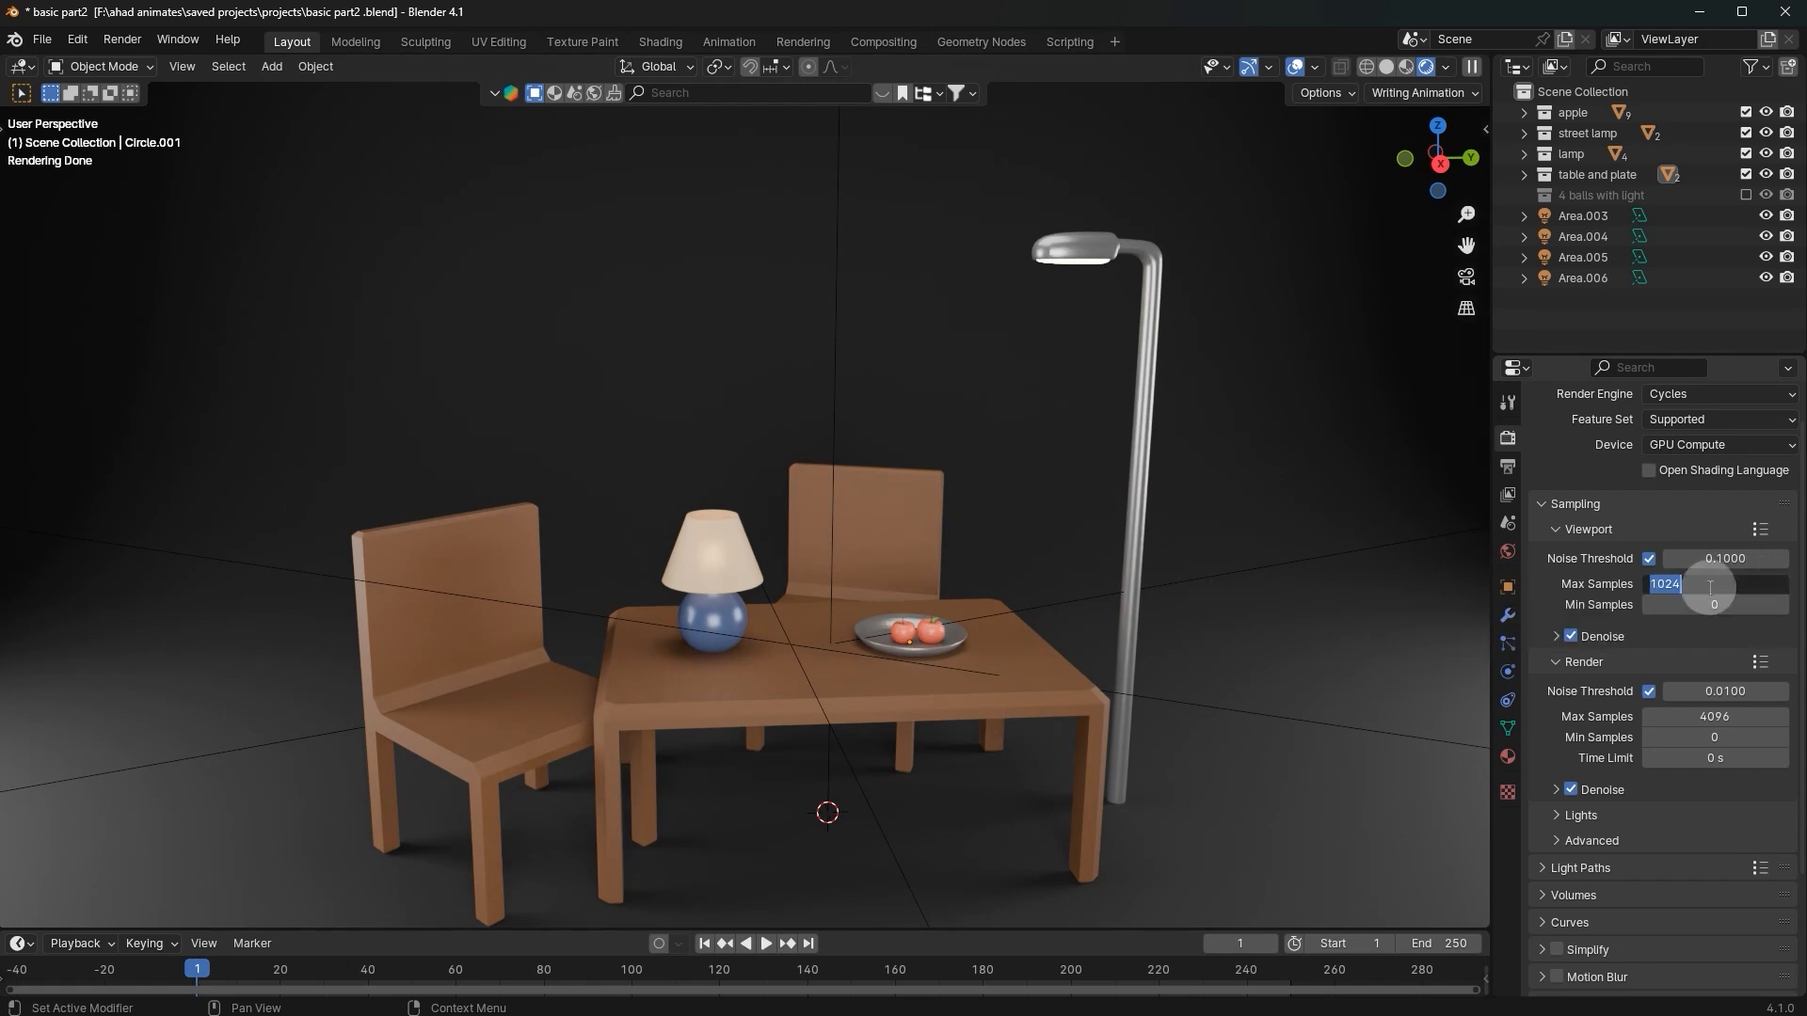
left_click(1625, 716)
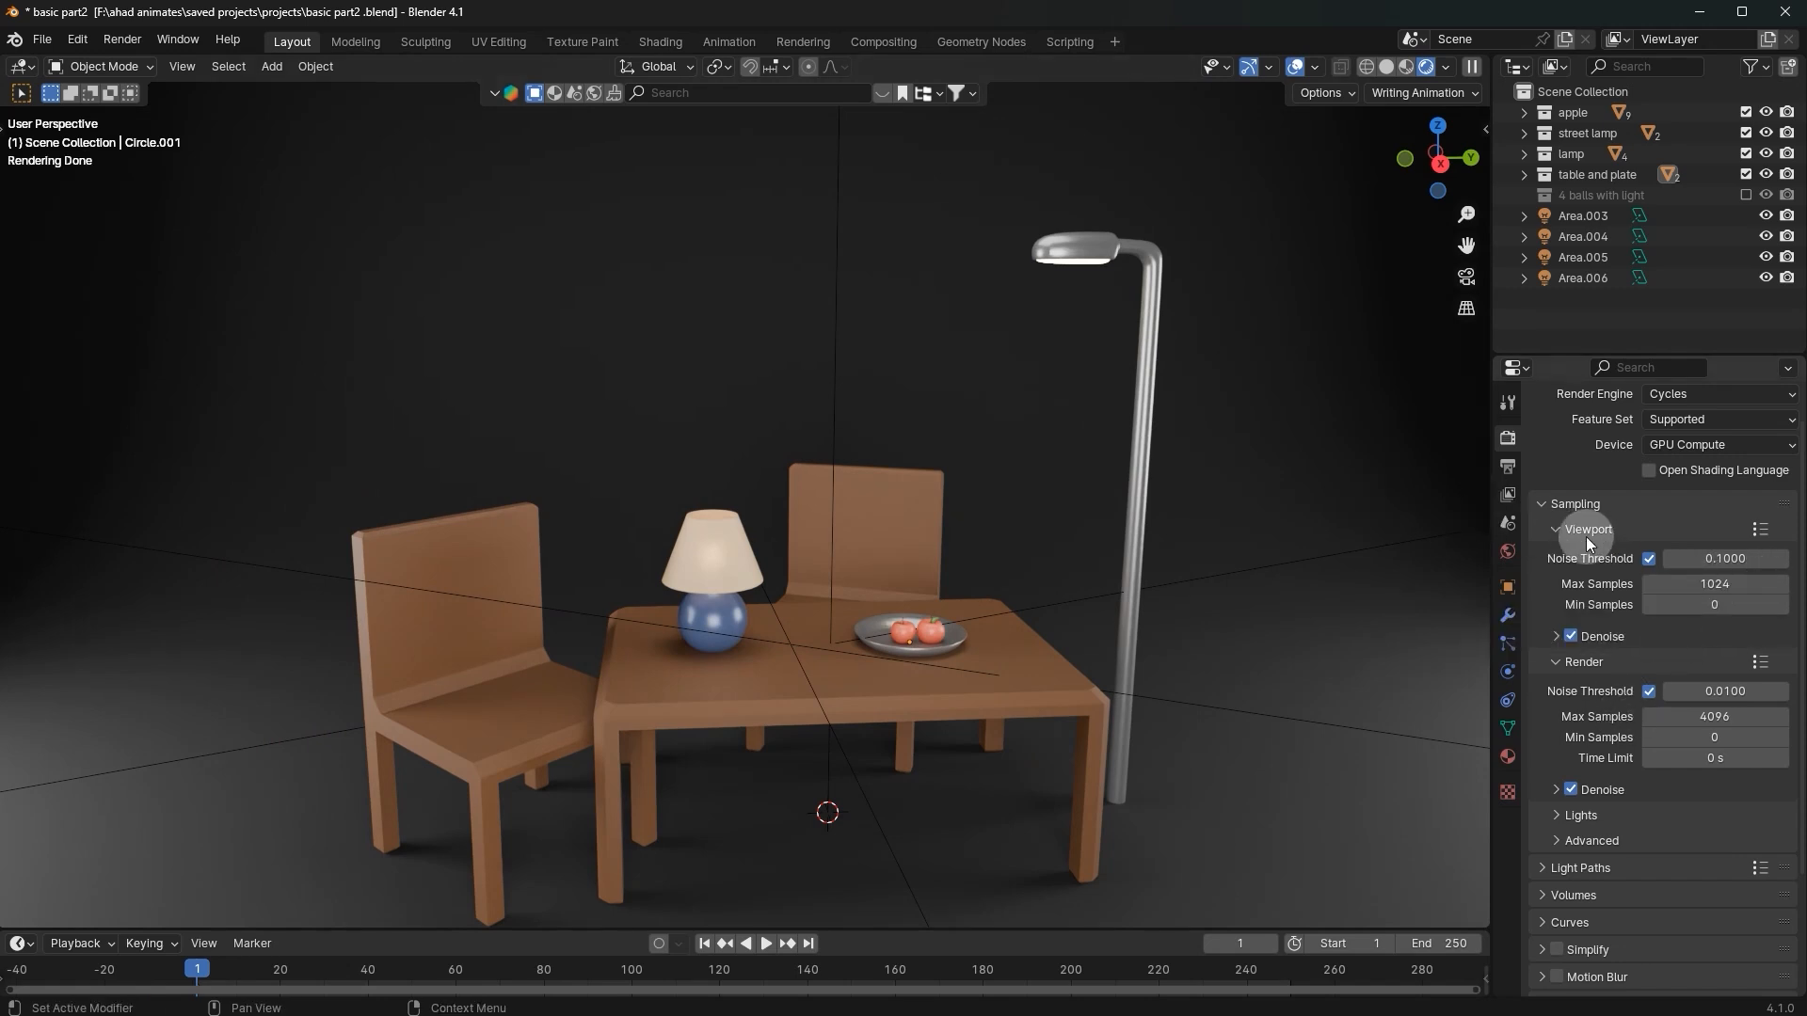
left_click(1713, 580)
type("24")
key("Return")
Step: Turn off viewport Denoise and raise the viewport Max Samples to 12336
left_click(1572, 635)
middle_click_drag(1110, 724, 1142, 634)
left_click_drag(1714, 585, 1788, 584)
scroll(896, 508, "up", 2)
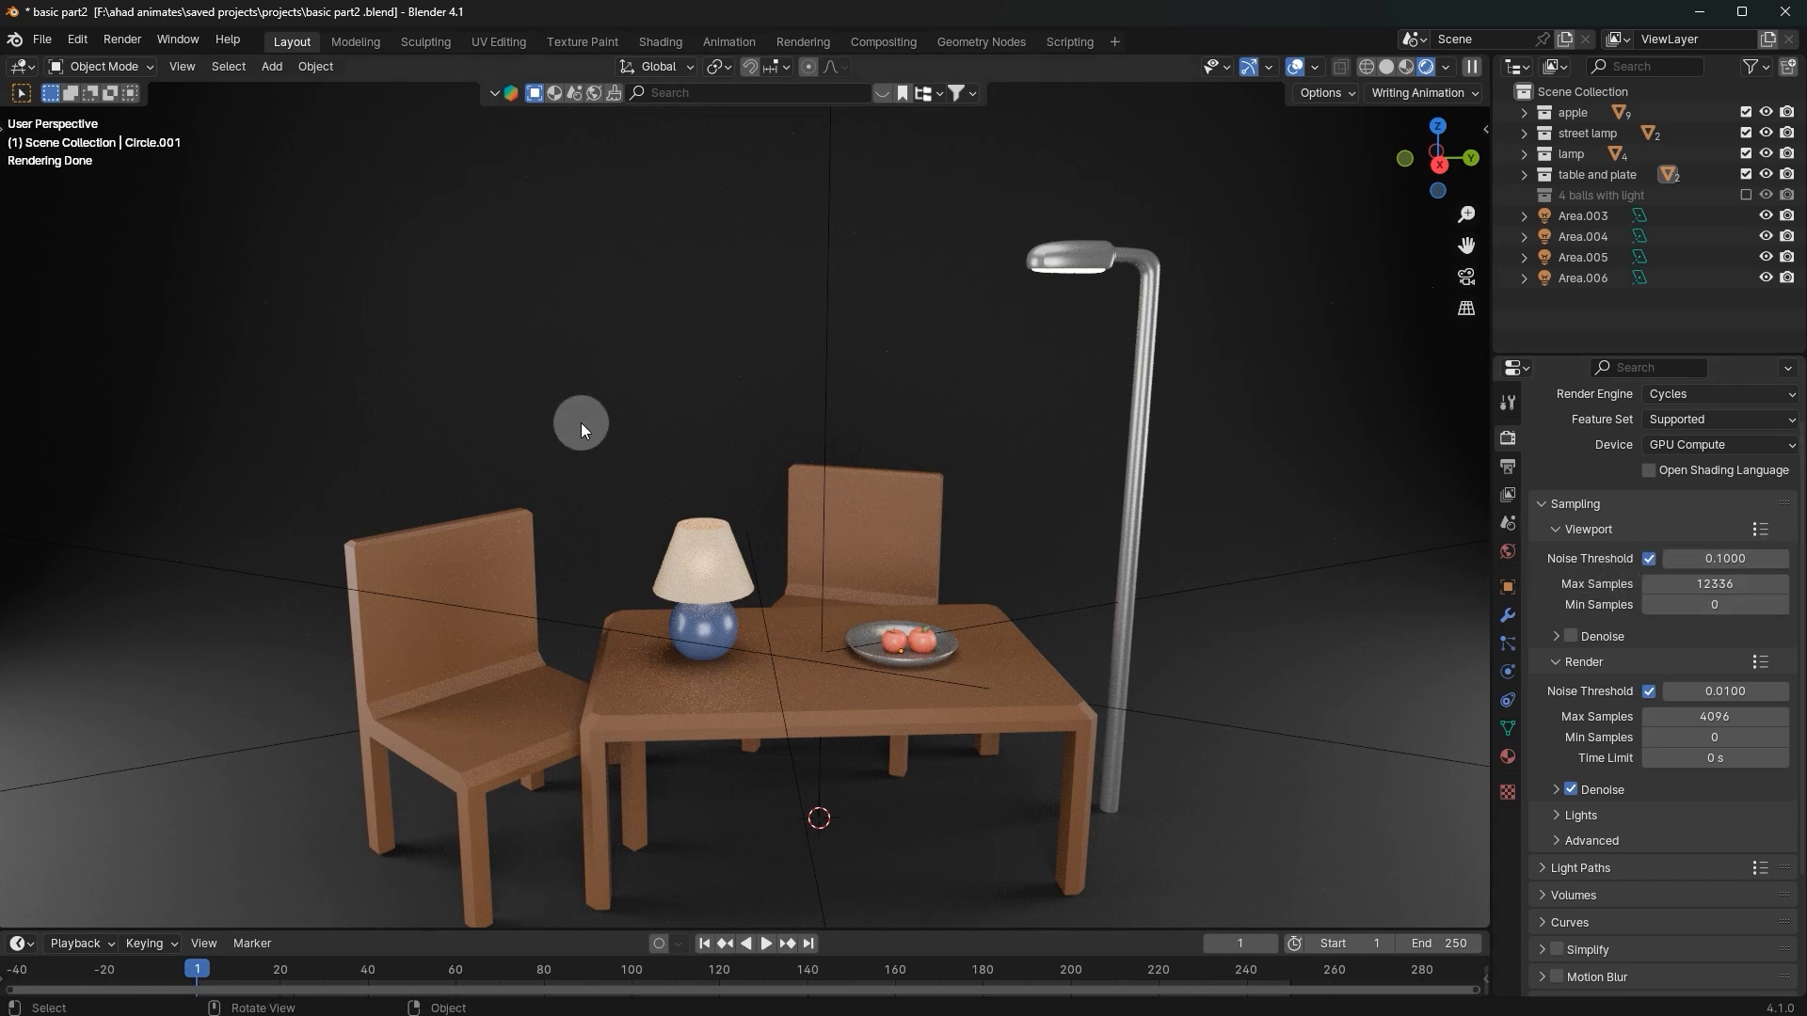
Step: Set the viewport Max Samples to 24, enable viewport Denoise and check the furniture set
left_click(1722, 584)
type("24")
key("Return")
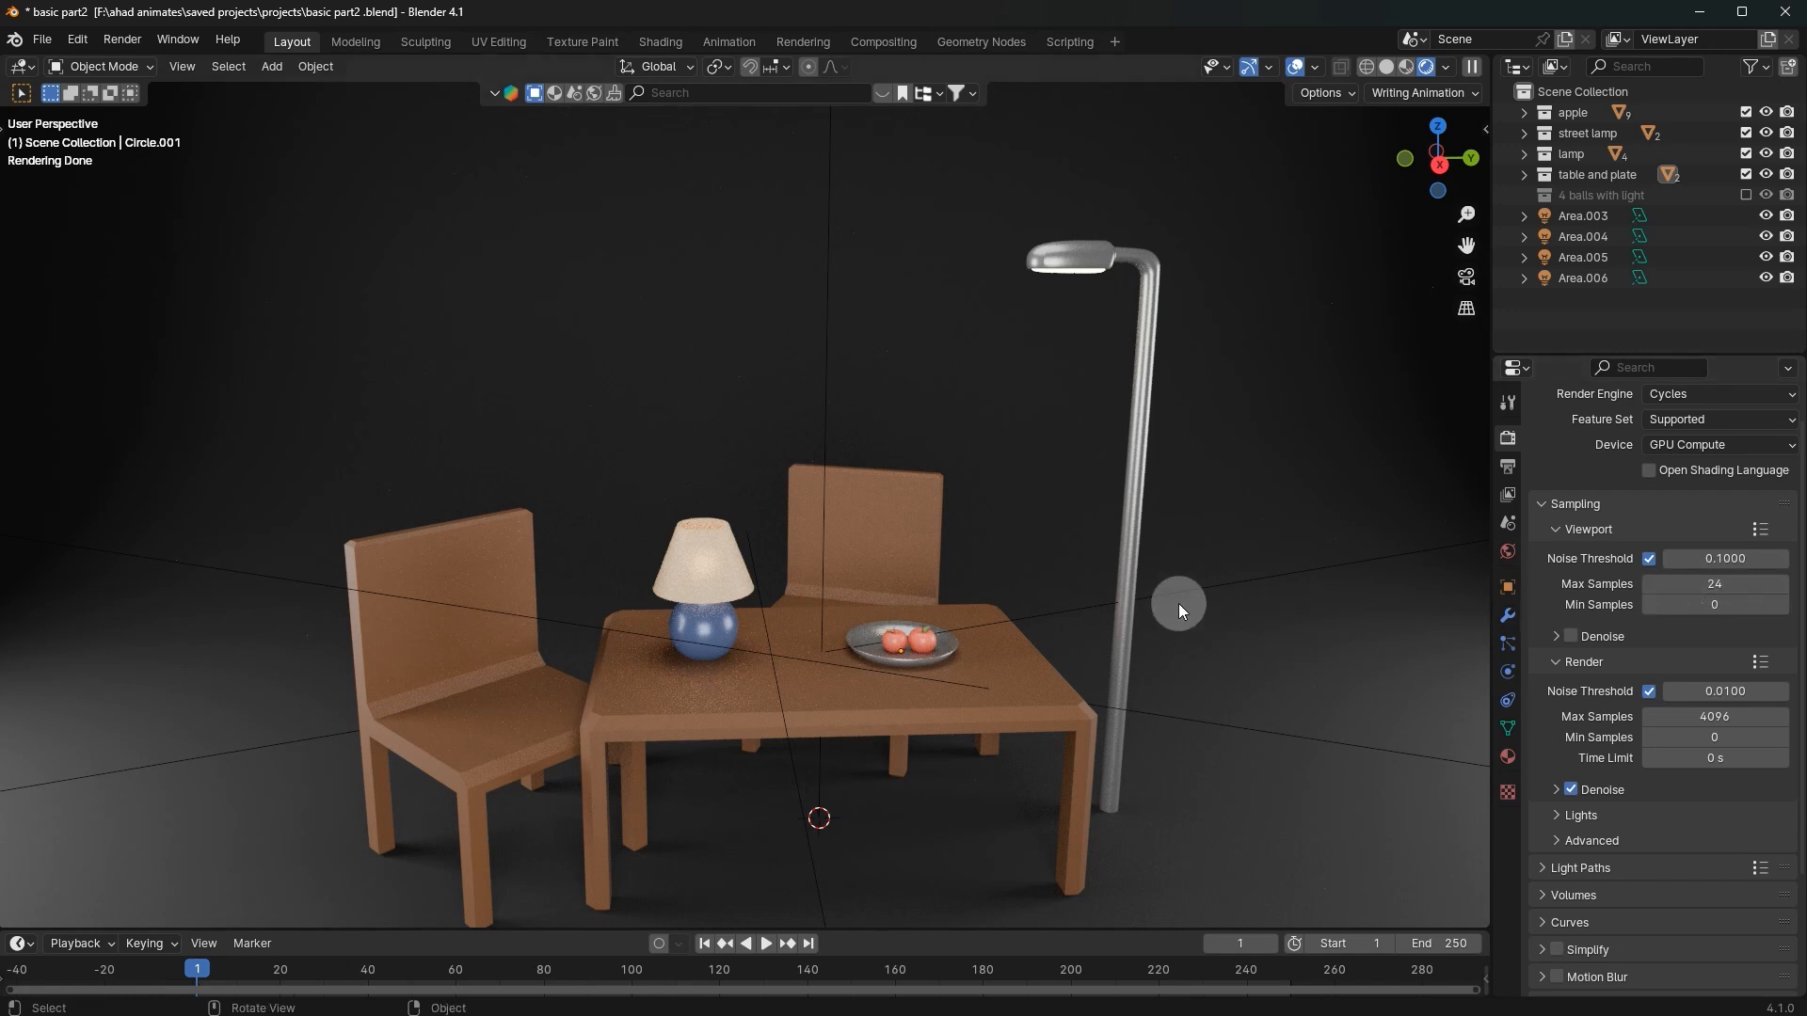
left_click(1570, 636)
middle_click_drag(1080, 577, 1064, 580)
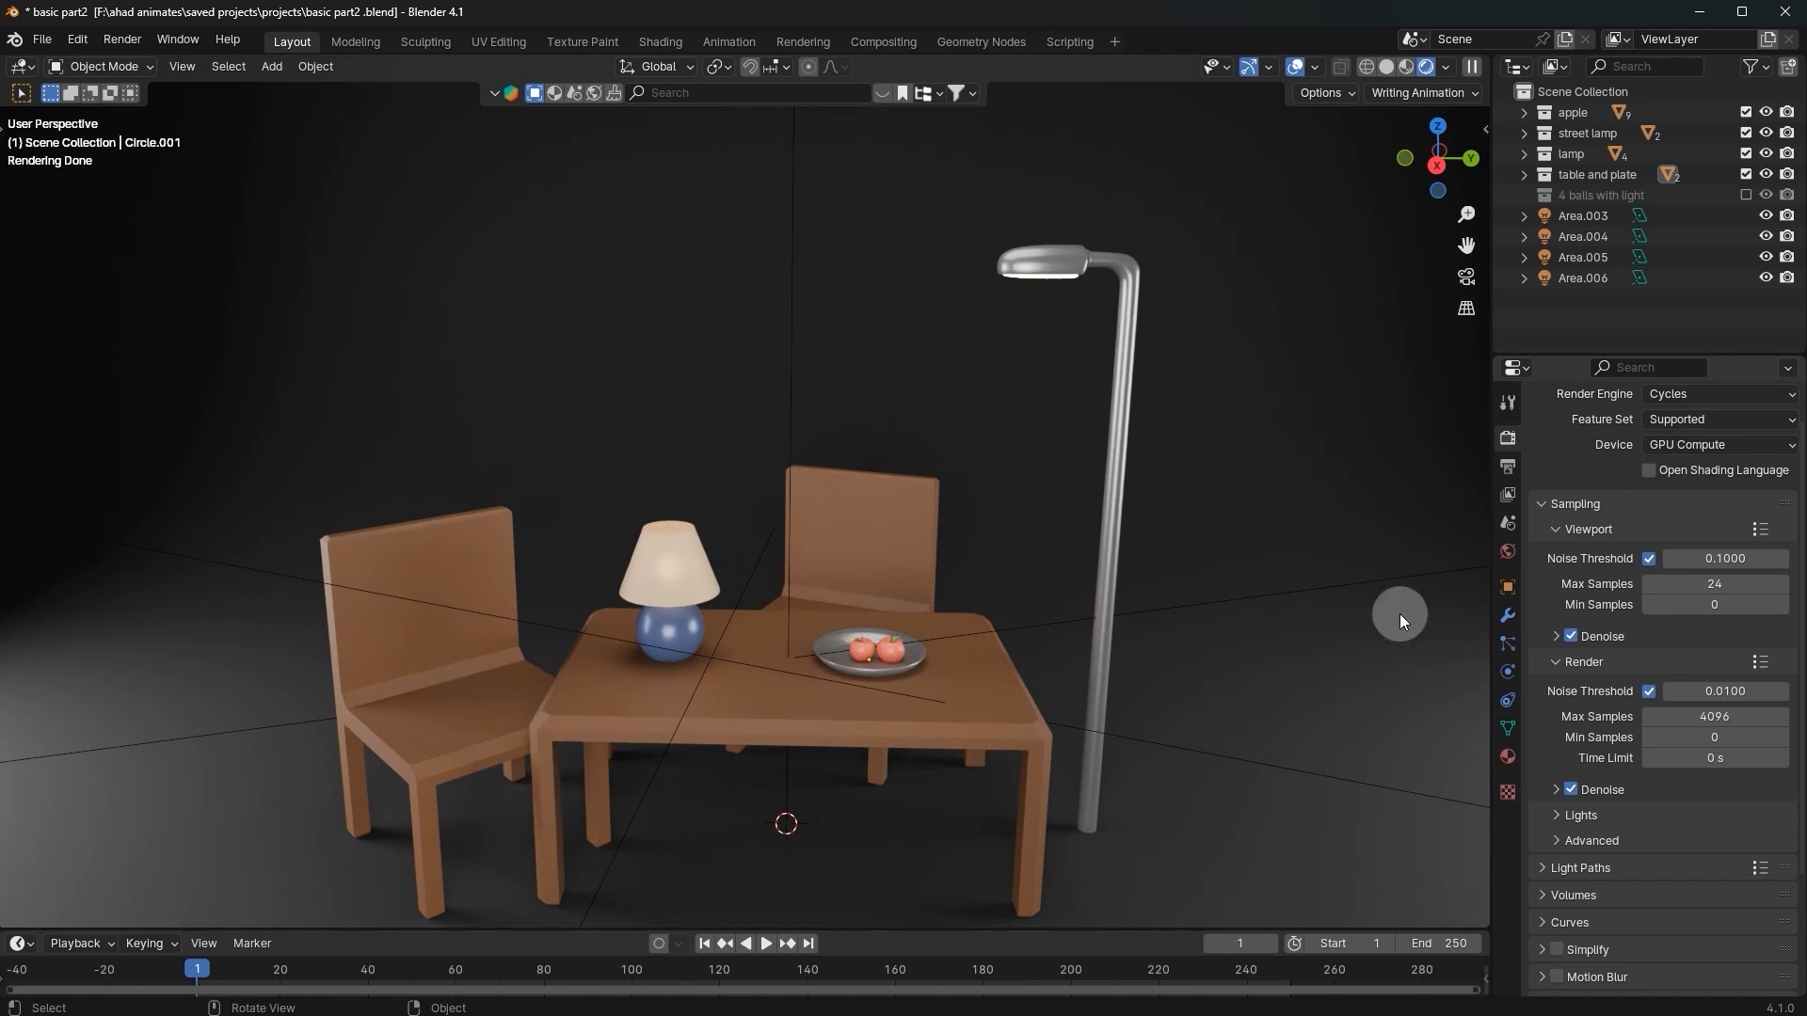
middle_click_drag(1219, 505, 1246, 505)
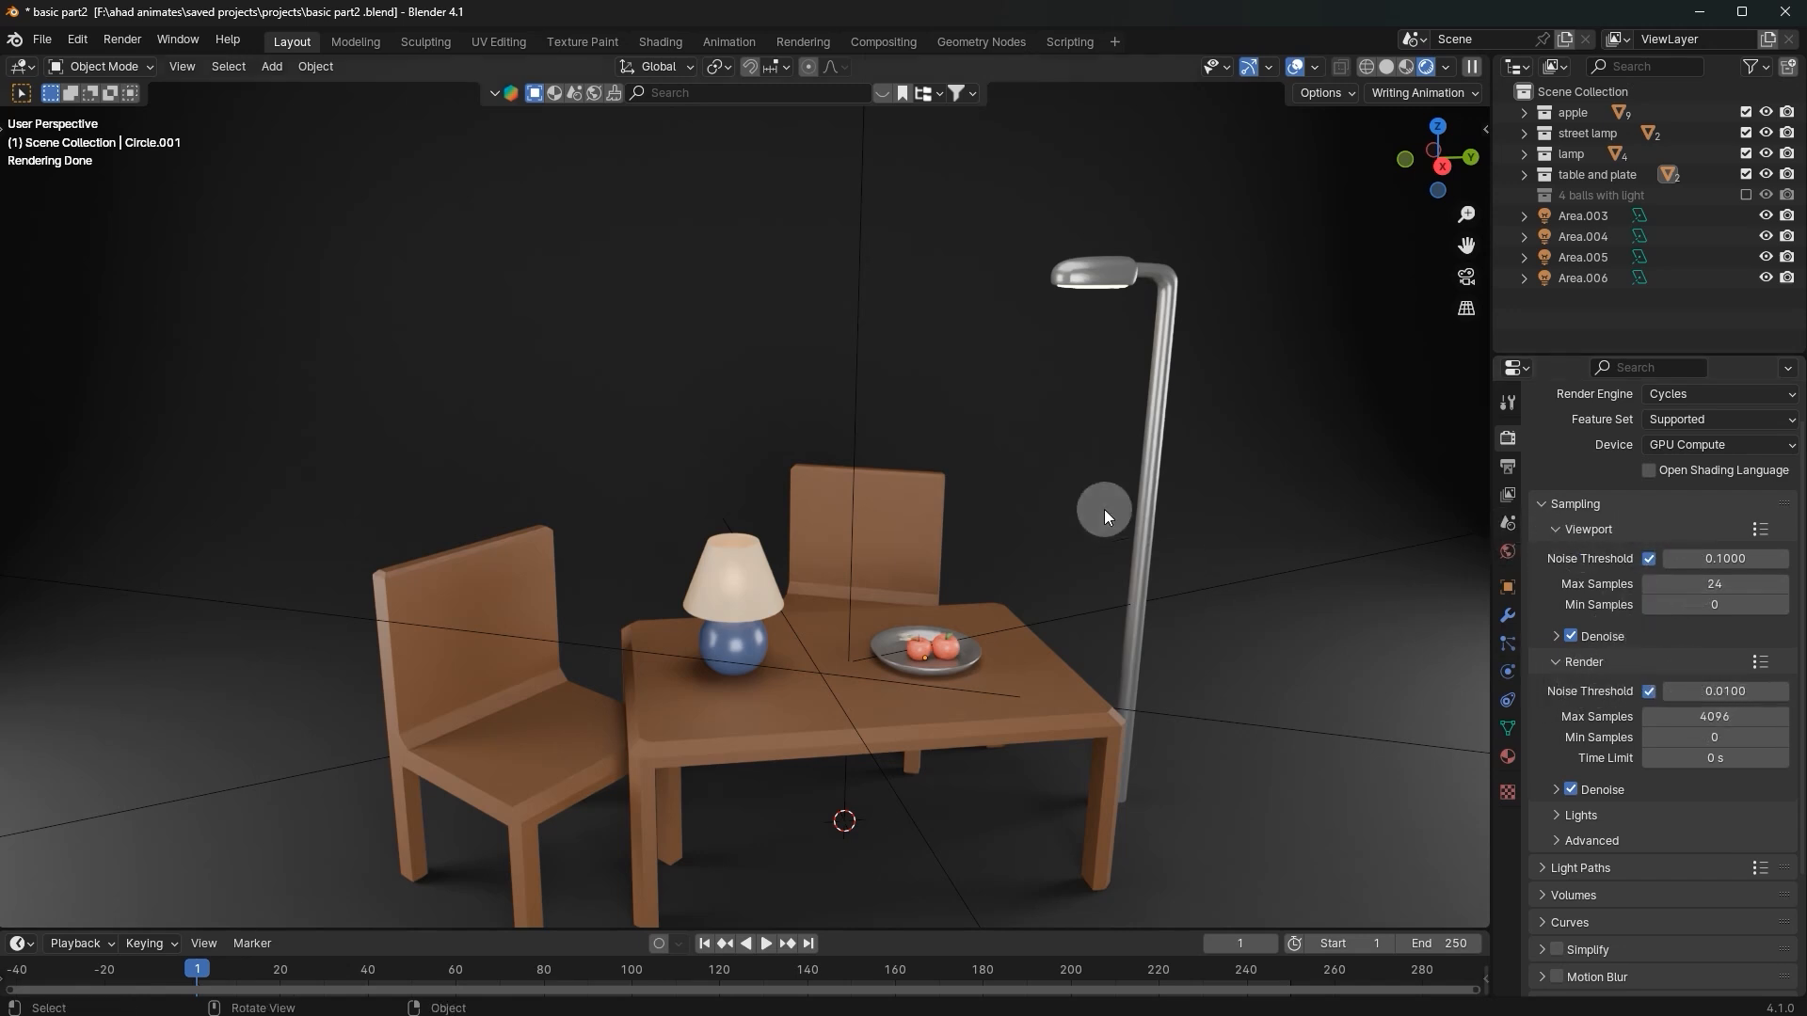
Step: Play the timeline briefly, stop it and return to frame 1
scroll(1009, 408, "down", 2)
key("space")
key("space")
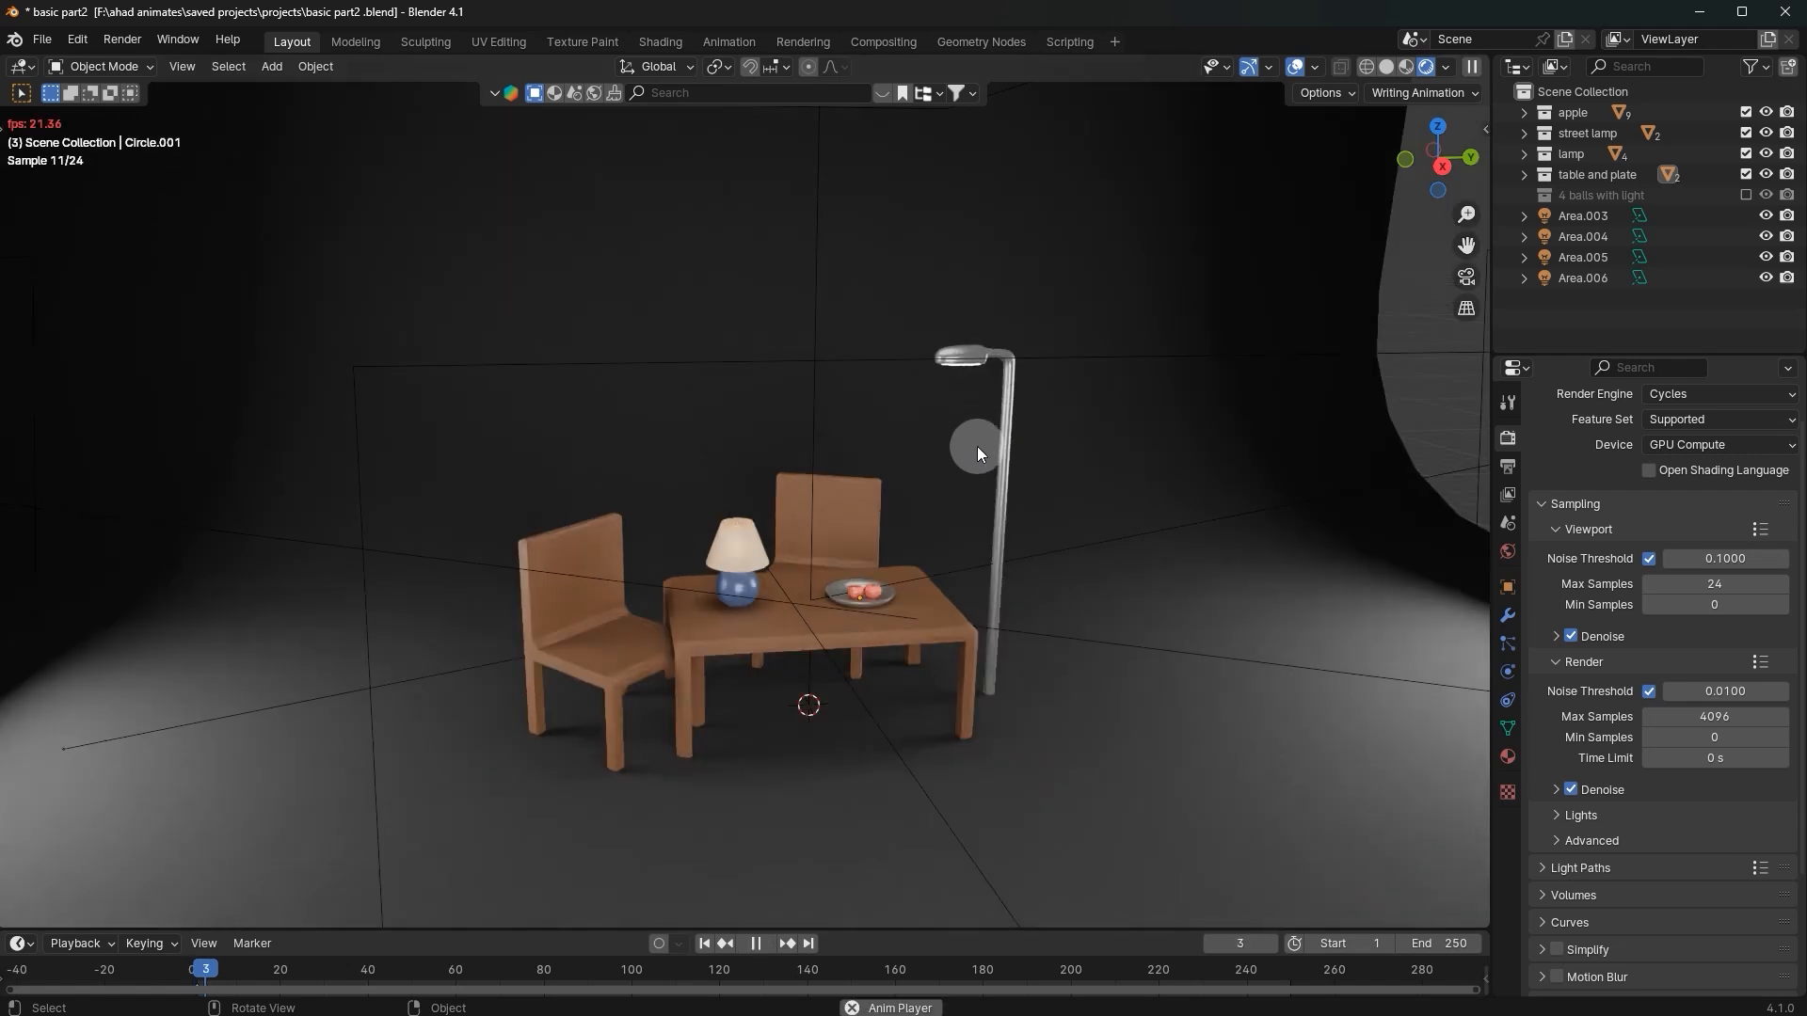
left_click(704, 943)
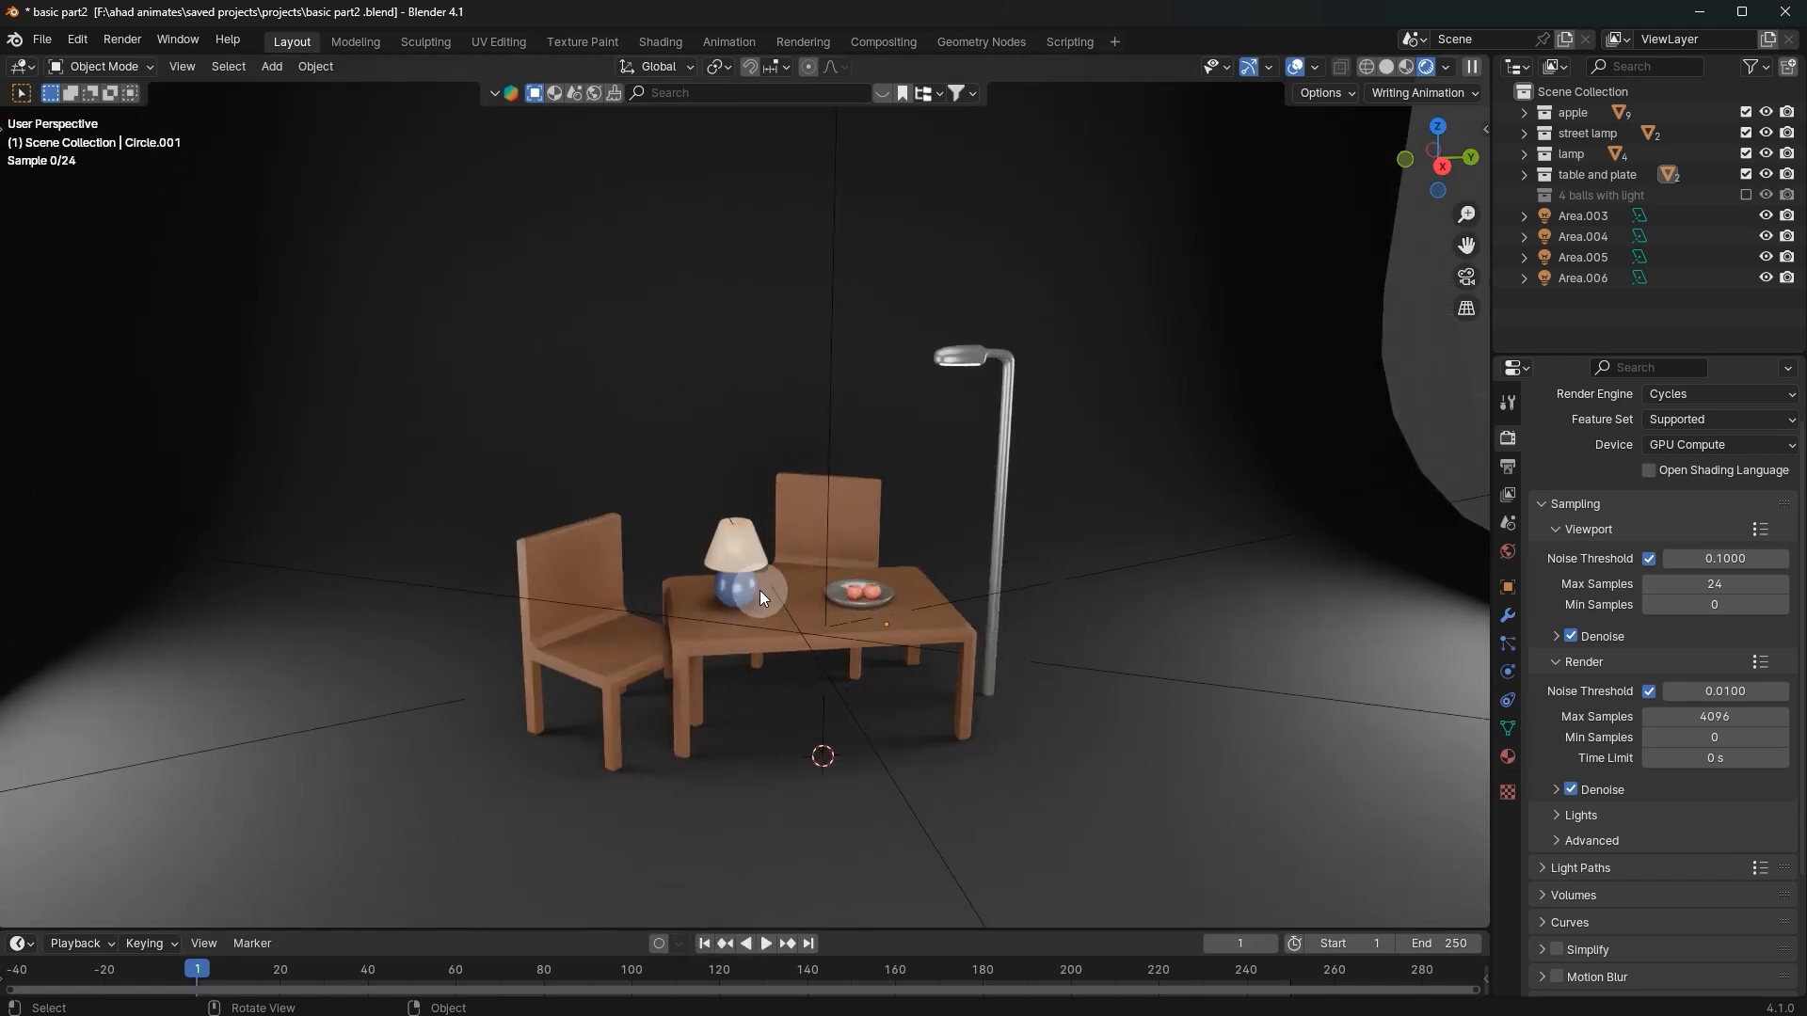
Step: Switch the viewport to Solid shading and view the furniture set
scroll(760, 590, "up", 1)
left_click(1386, 66)
scroll(889, 243, "up", 2)
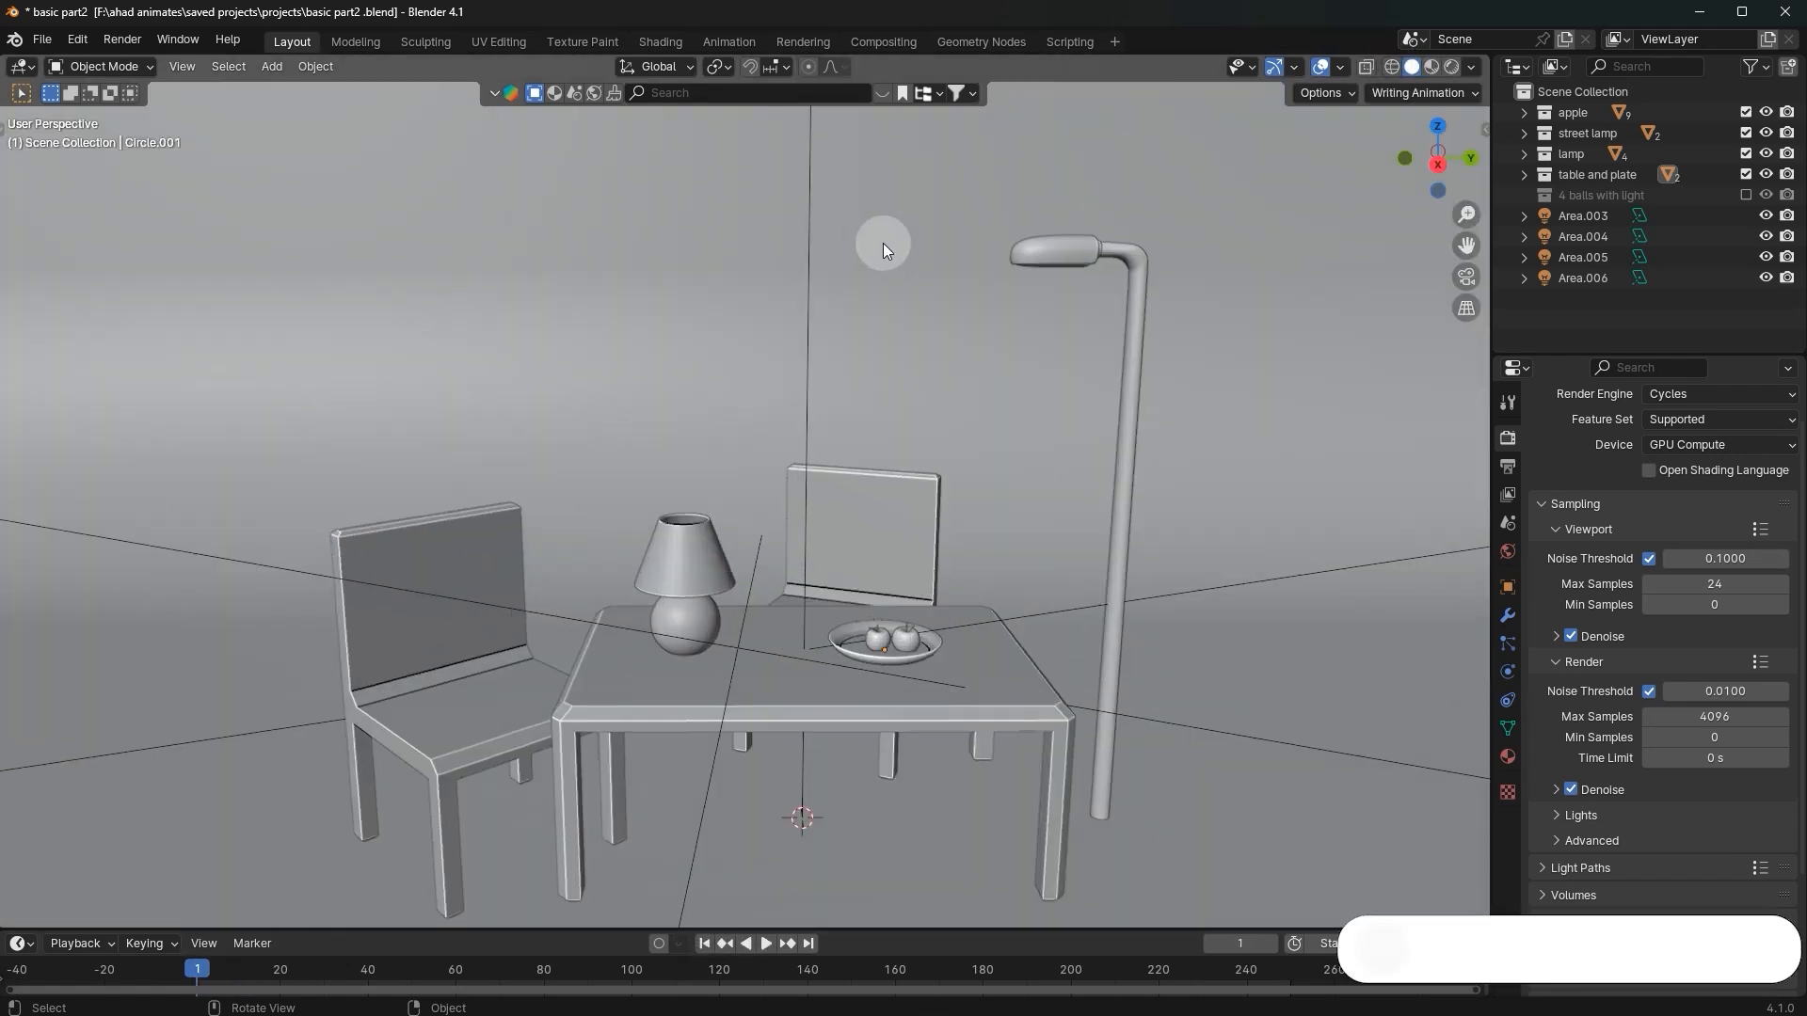
scroll(913, 250, "down", 2)
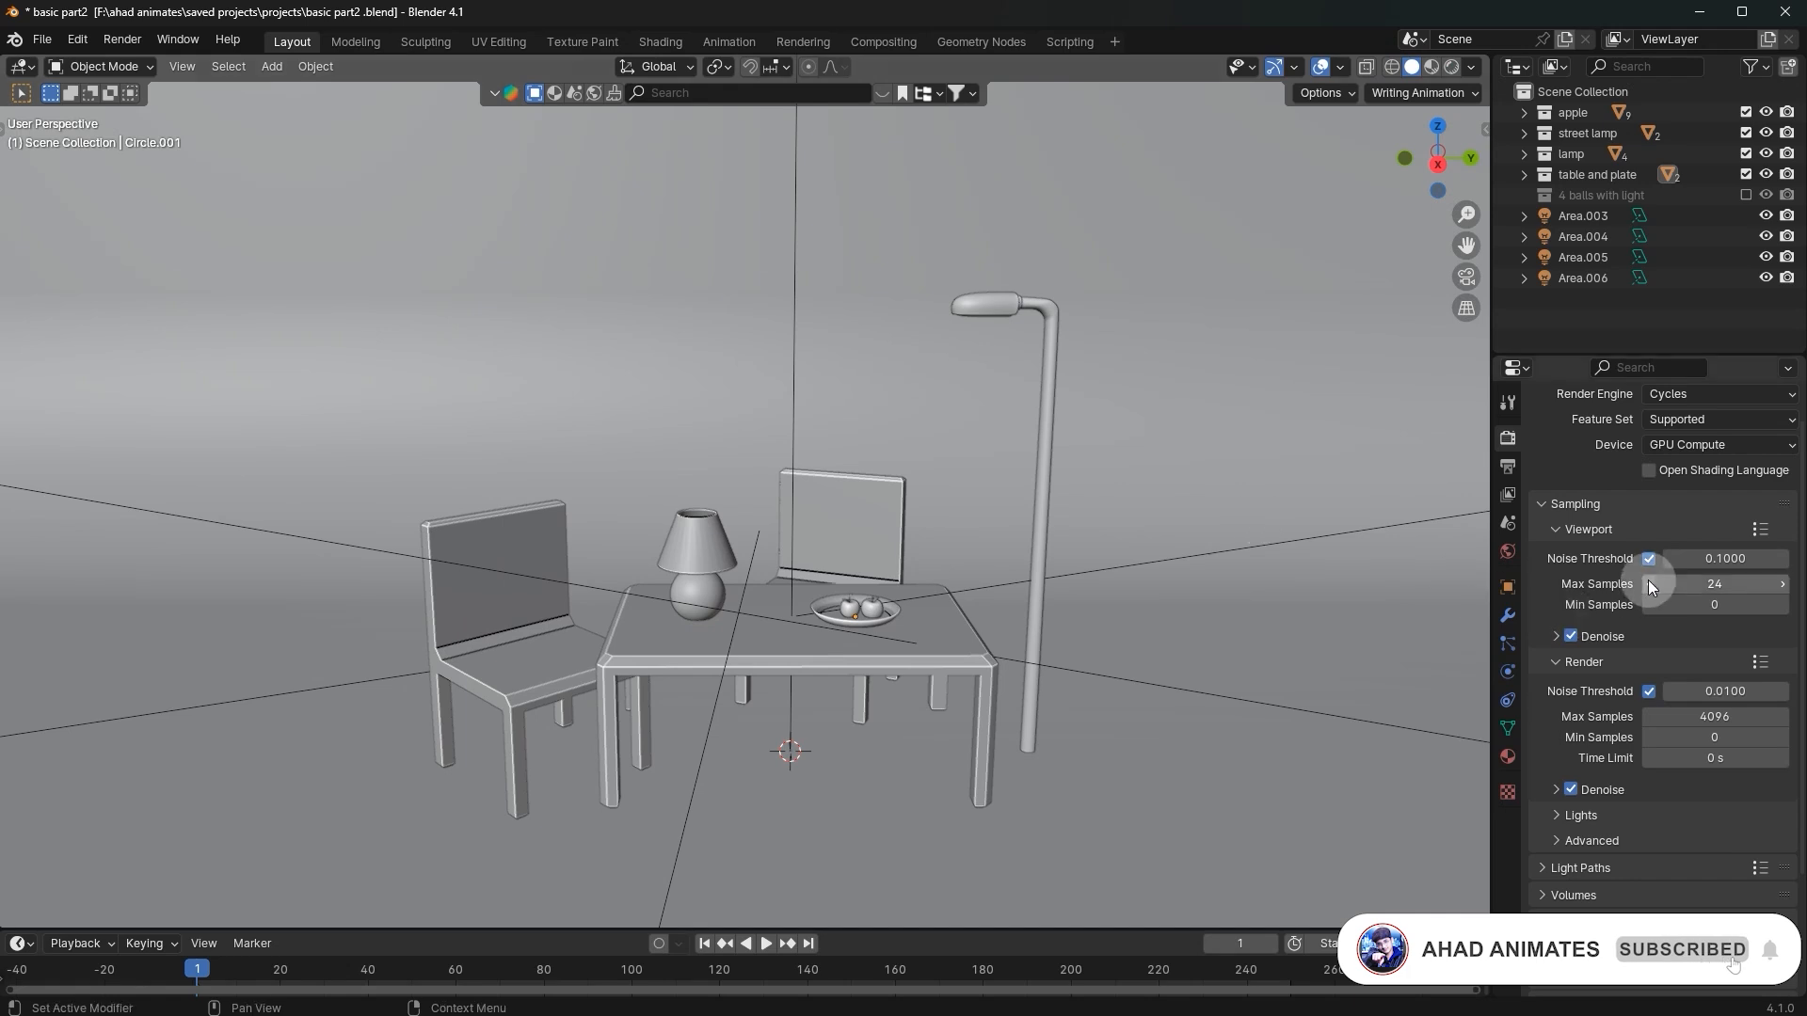